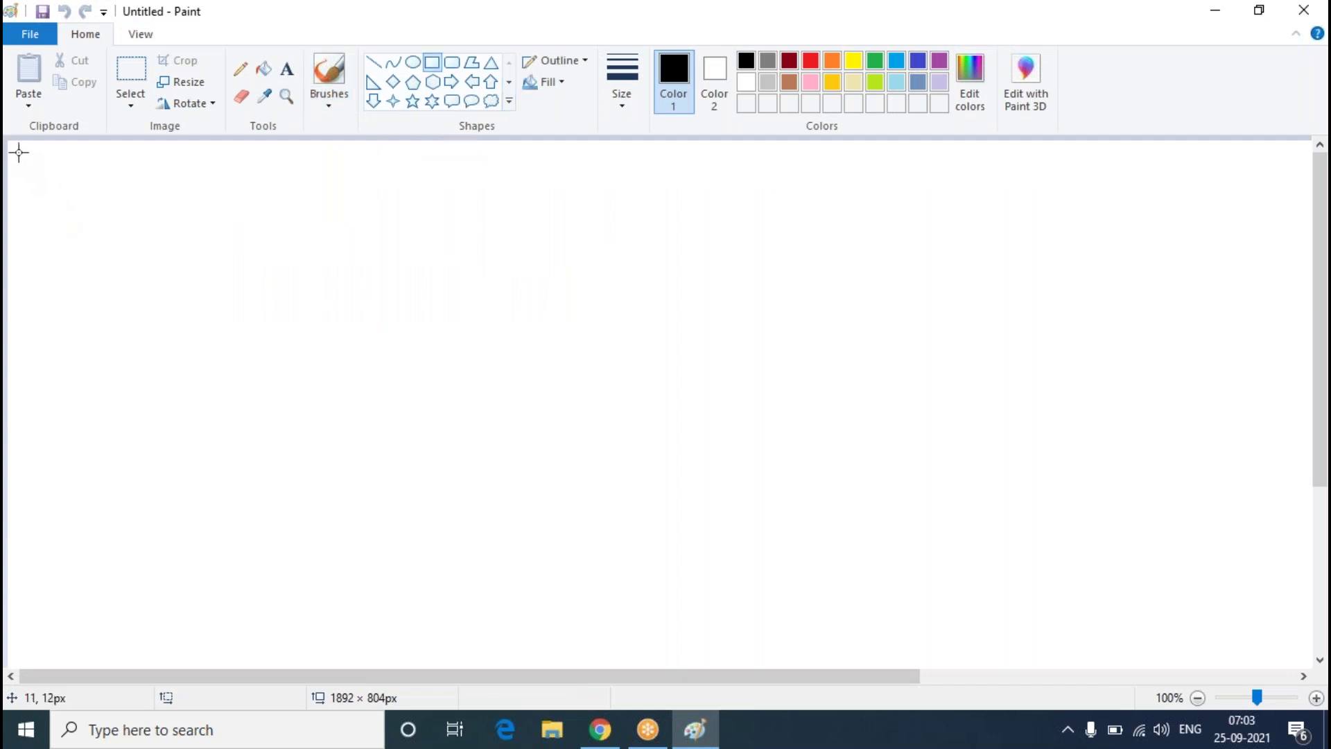
Draw a tall black rectangle at the canvas top-left and start a text box inside it
{"action": "left_click_drag", "start_coordinate": [14, 149], "coordinate": [312, 543]}
{"action": "left_click", "coordinate": [511, 383]}
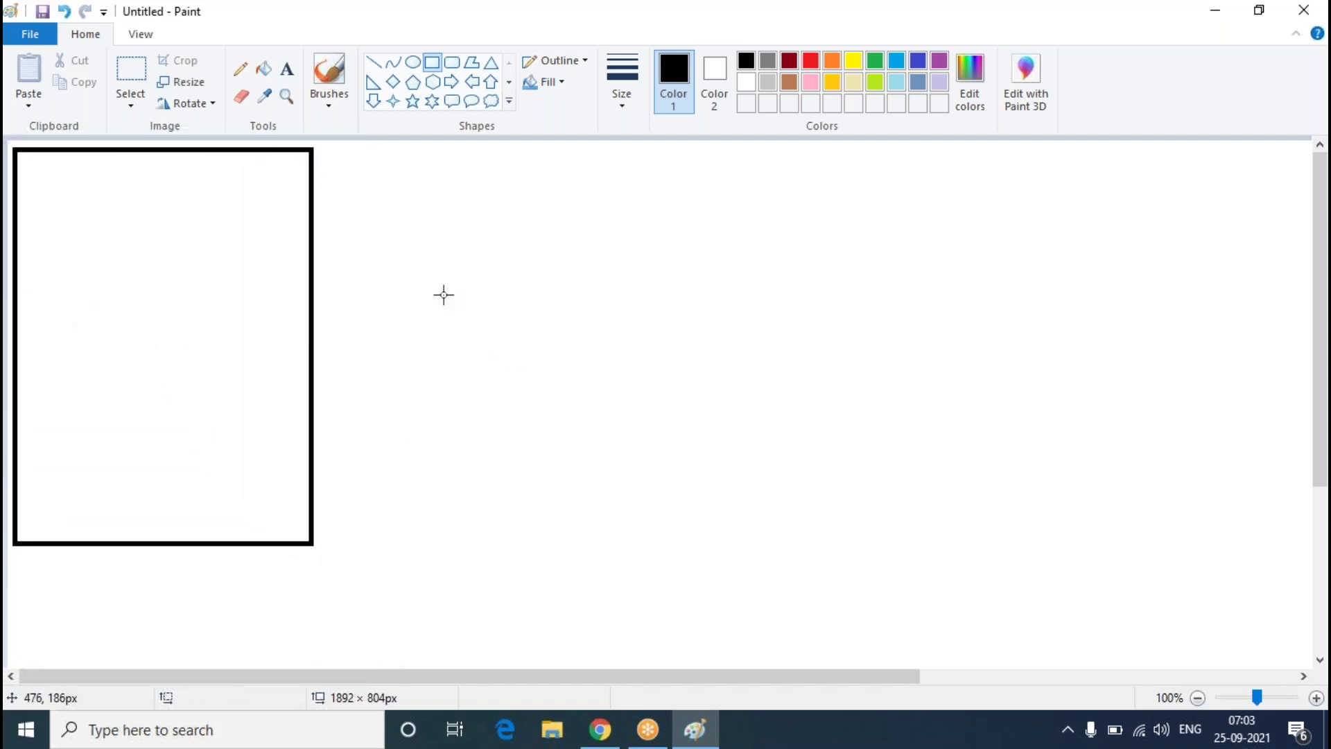
{"action": "left_click", "coordinate": [294, 80]}
{"action": "left_click", "coordinate": [24, 161]}
Enlarge the text box to fill the rectangle and type the heading 'Private IPs'
{"action": "type", "text": "P"}
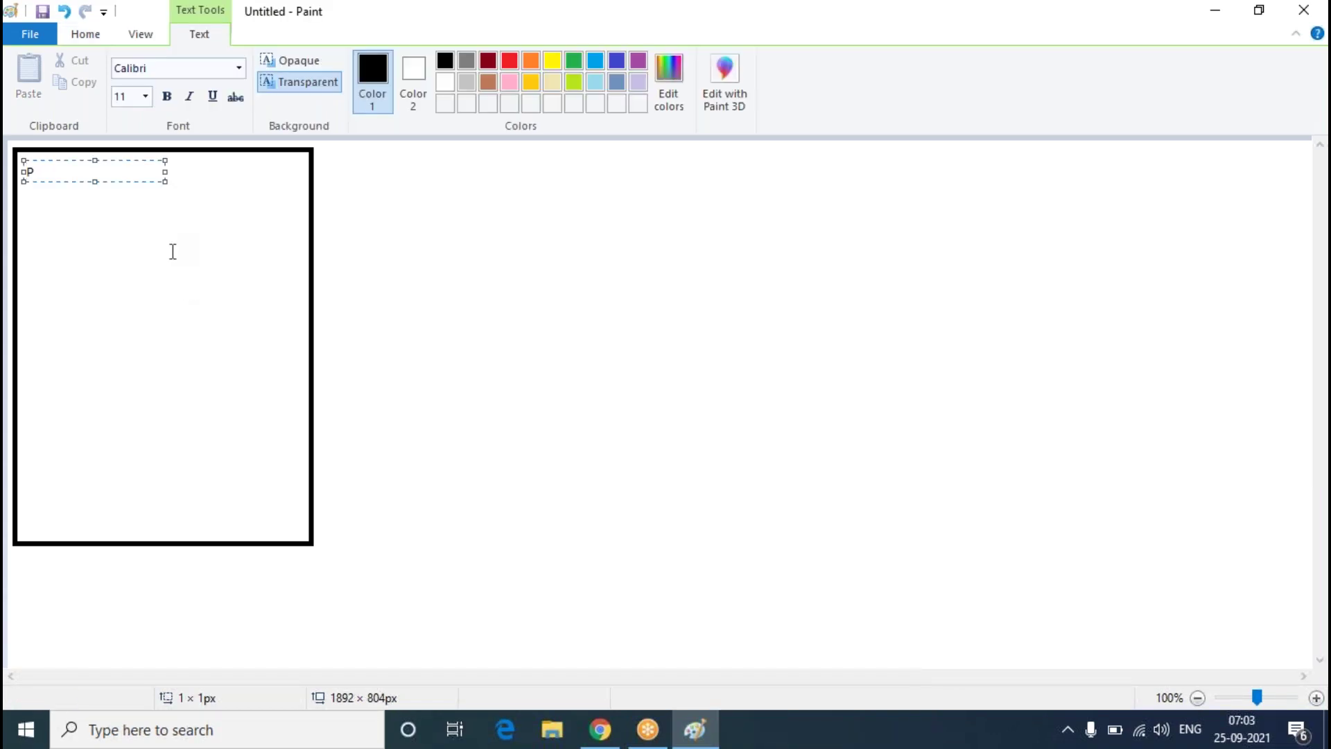
{"action": "left_click_drag", "start_coordinate": [96, 181], "coordinate": [77, 527]}
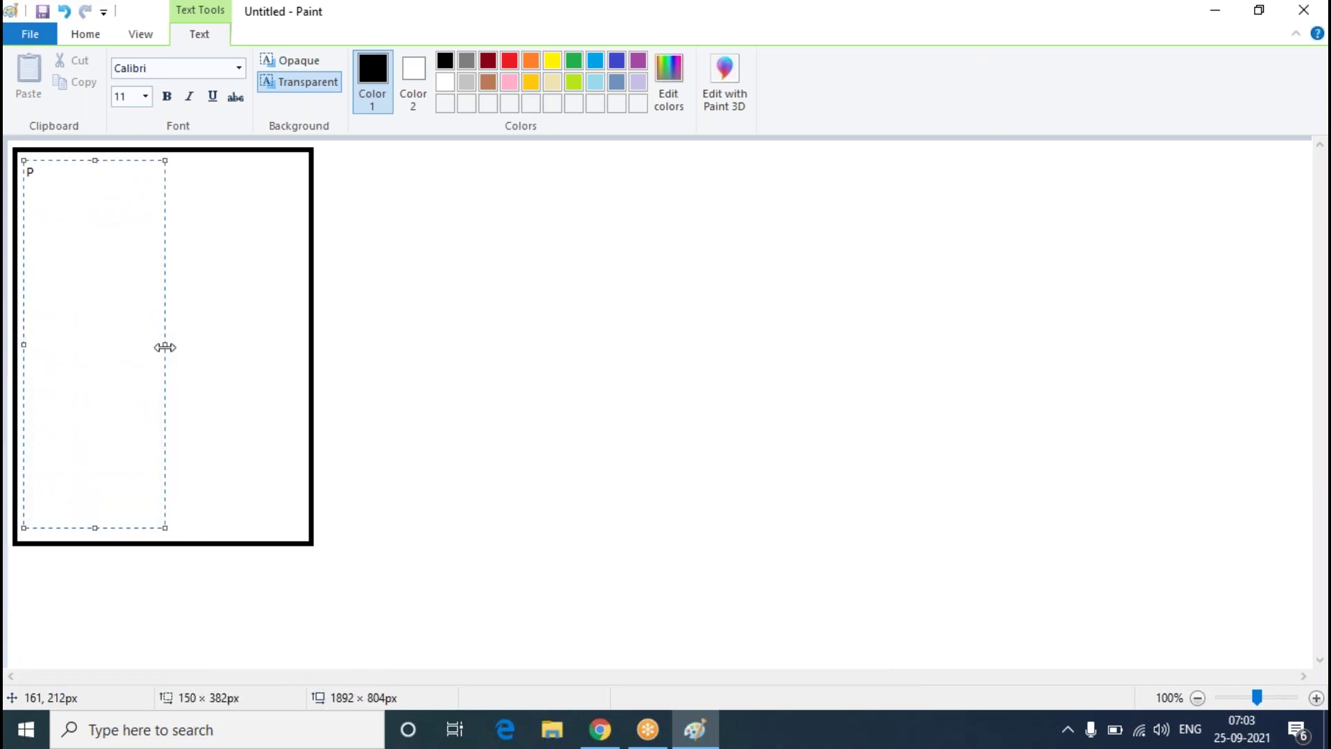
{"action": "left_click_drag", "start_coordinate": [165, 345], "coordinate": [298, 344]}
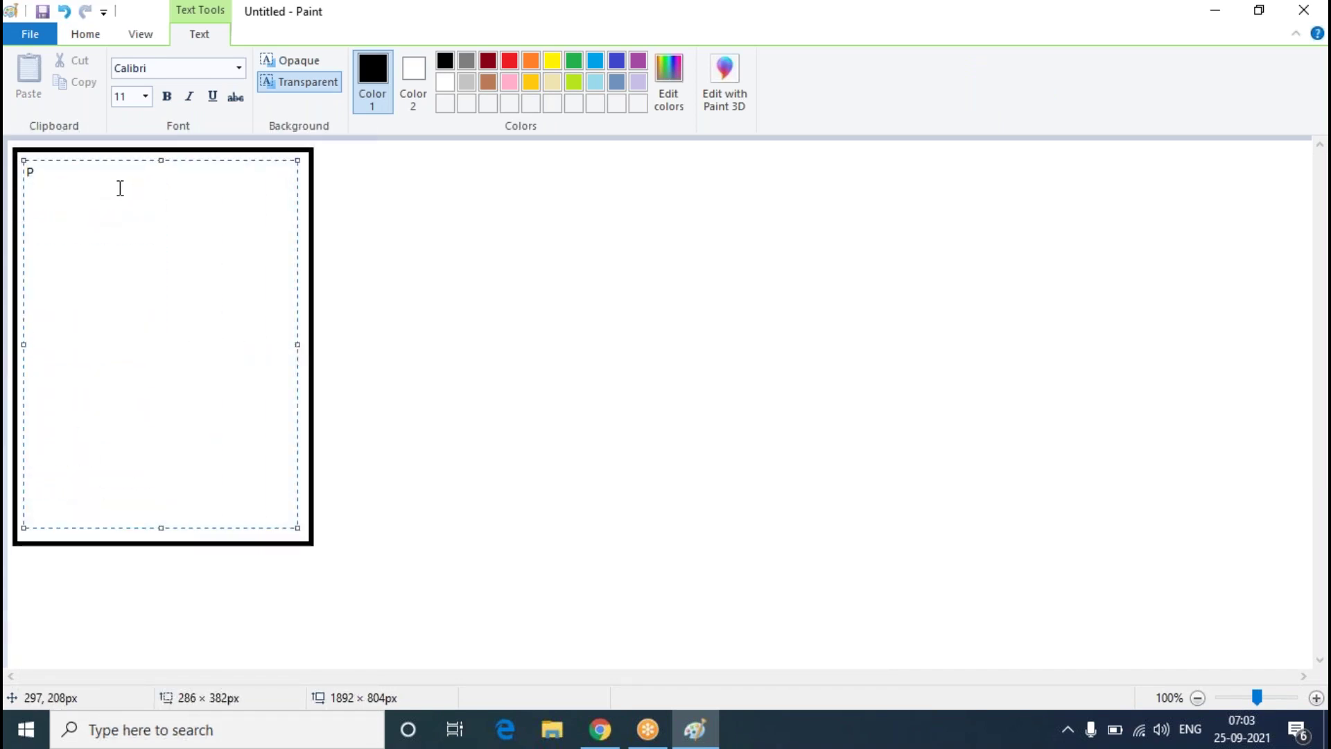
{"action": "type", "text": "rivate IPs"}
List A class 10.0.0.0–10.255.255.255, B class 172.16.0.0–172.31.255.255, C class 192.168.0.0–192.168.255.255
{"action": "key", "text": "Return"}
{"action": "key", "text": "Return"}
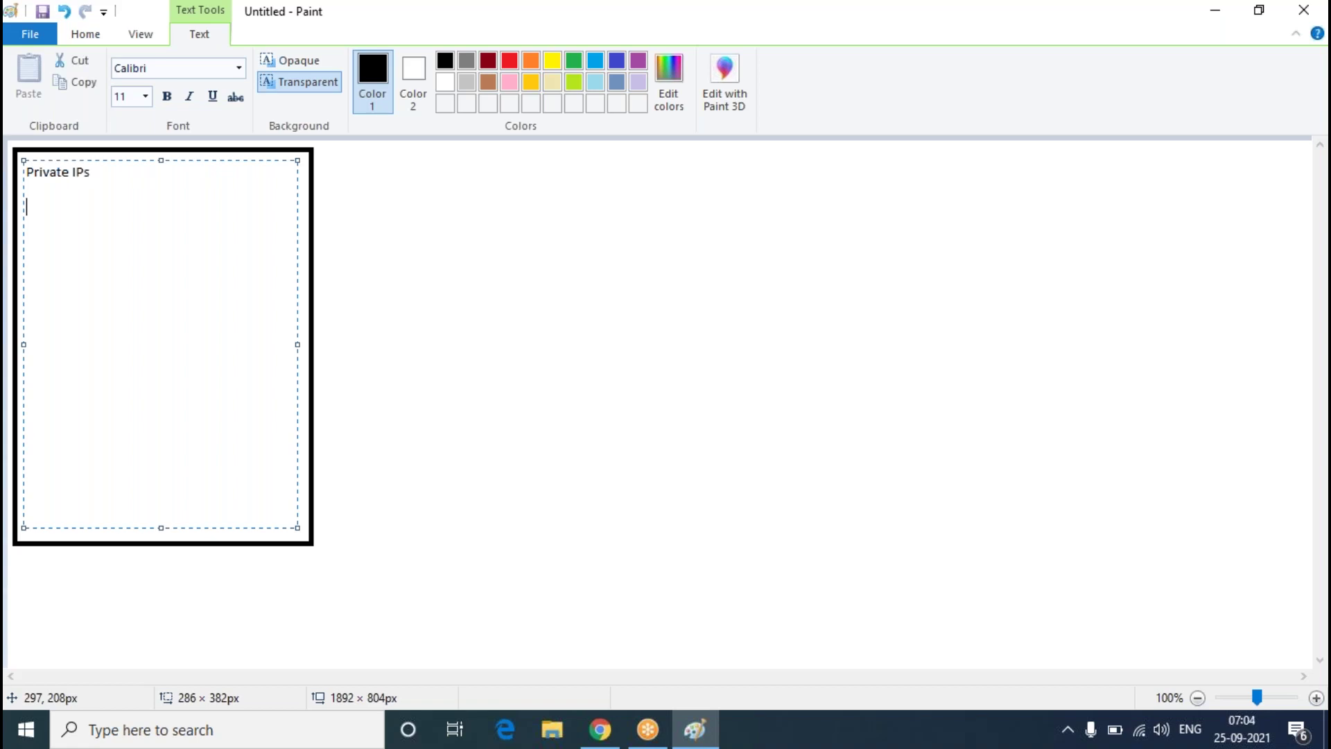
{"action": "type", "text": "A class: 10.0.0.0  to 10."}
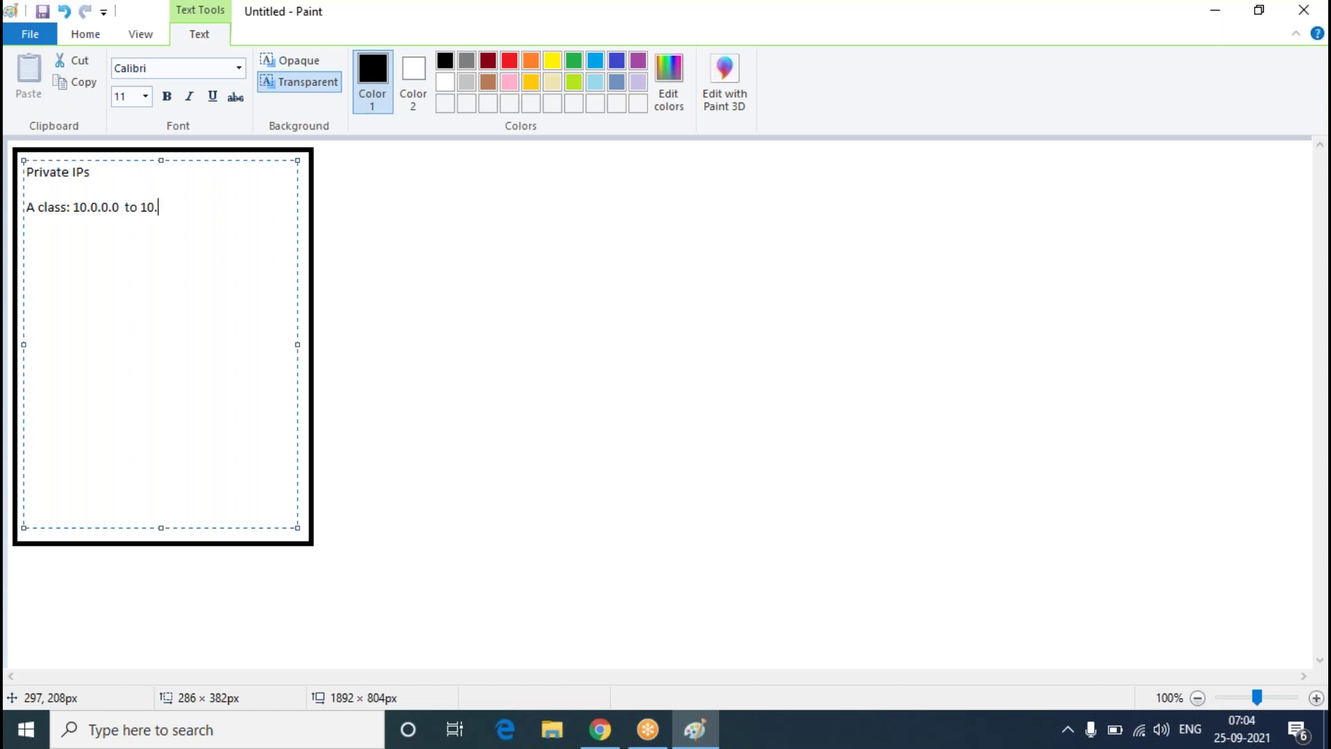
{"action": "type", "text": "255.255.255"}
{"action": "key", "text": "Return"}
{"action": "key", "text": "Return"}
{"action": "type", "text": "B class"}
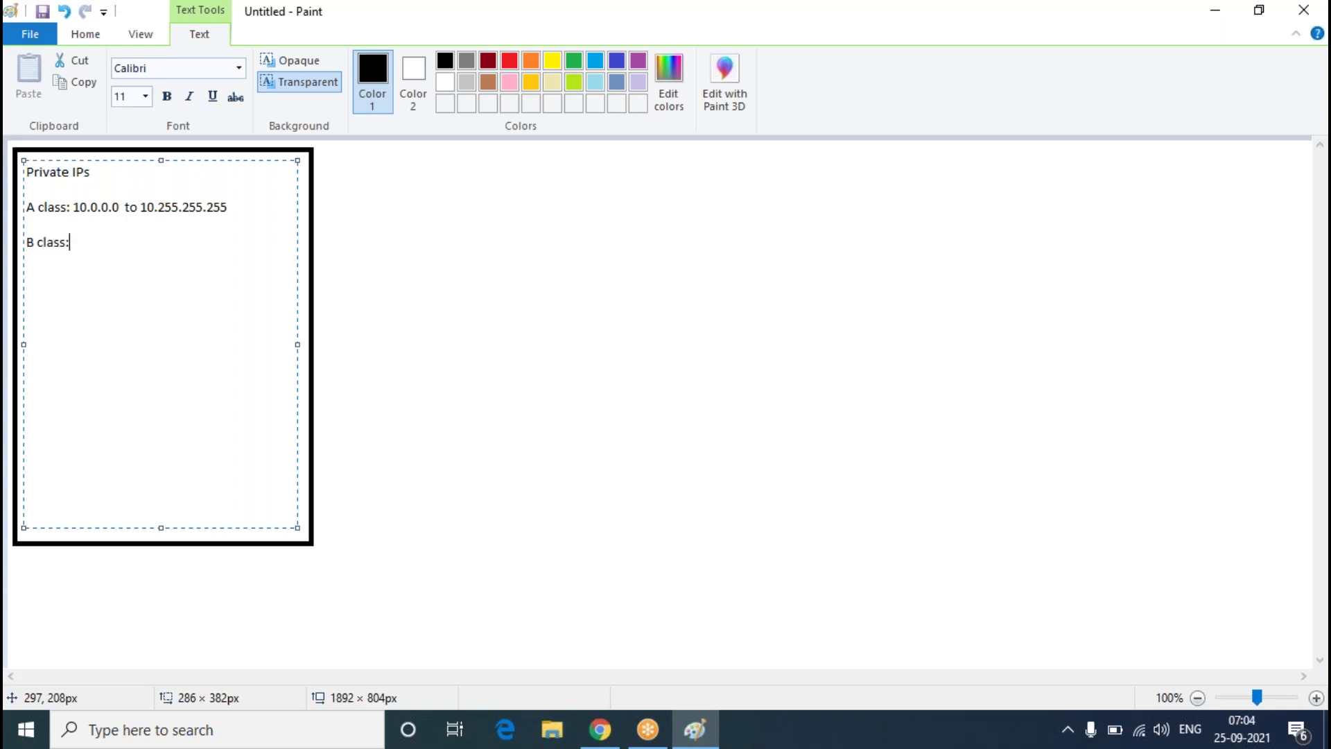
{"action": "type", "text": ":  172"}
{"action": "type", "text": ".16.."}
{"action": "type", "text": "0.0"}
{"action": "type", "text": " to"}
{"action": "type", "text": " 10"}
{"action": "key", "text": "BackSpace"}
{"action": "key", "text": "BackSpace"}
{"action": "type", "text": "172.31."}
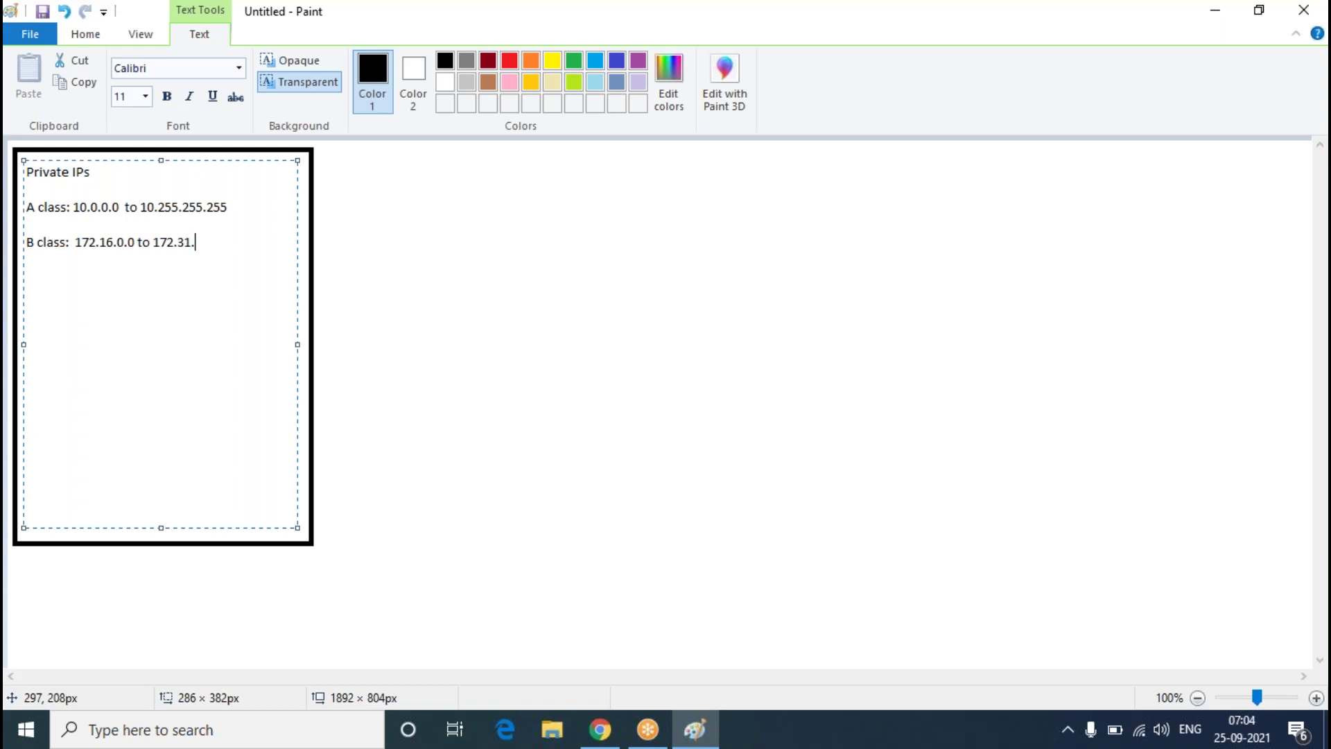
{"action": "type", "text": "255.255"}
{"action": "key", "text": "Return"}
{"action": "type", "text": "C class"}
{"action": "type", "text": "192"}
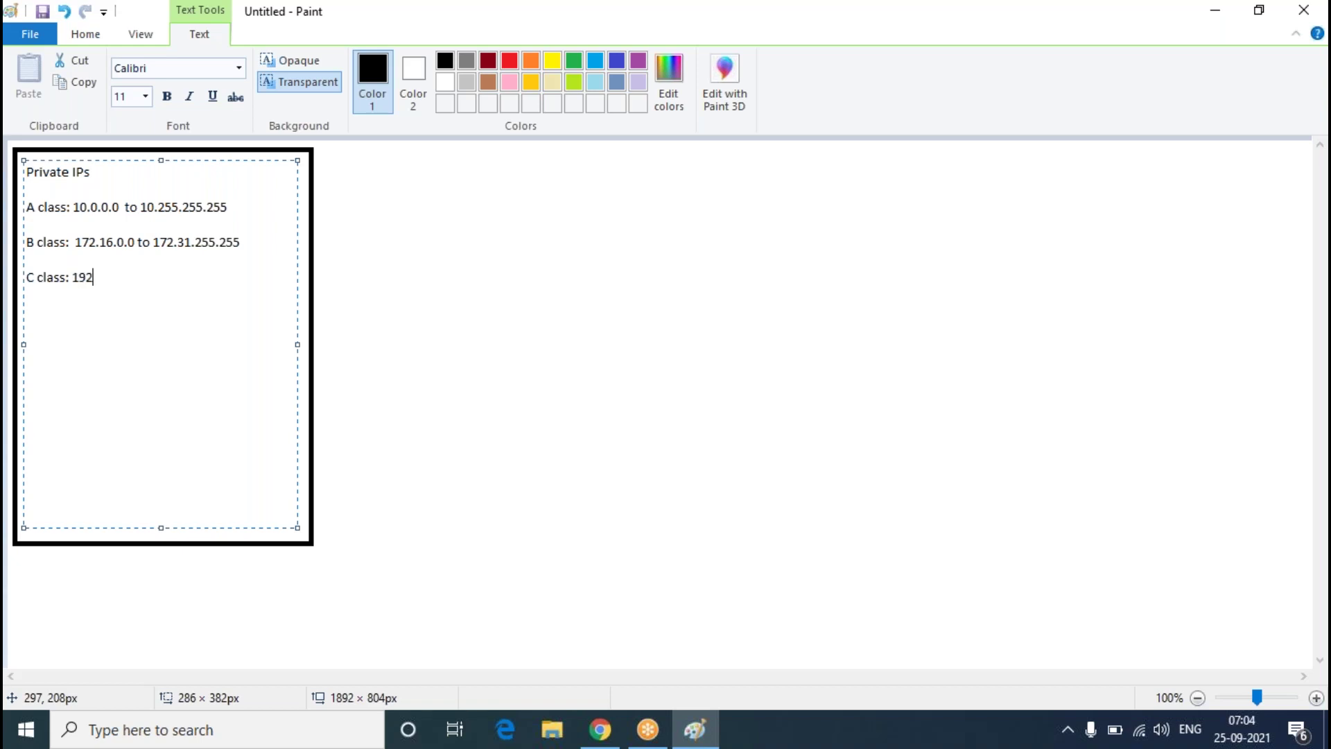
{"action": "type", "text": ".168.0.0 to 192.168.255.255"}
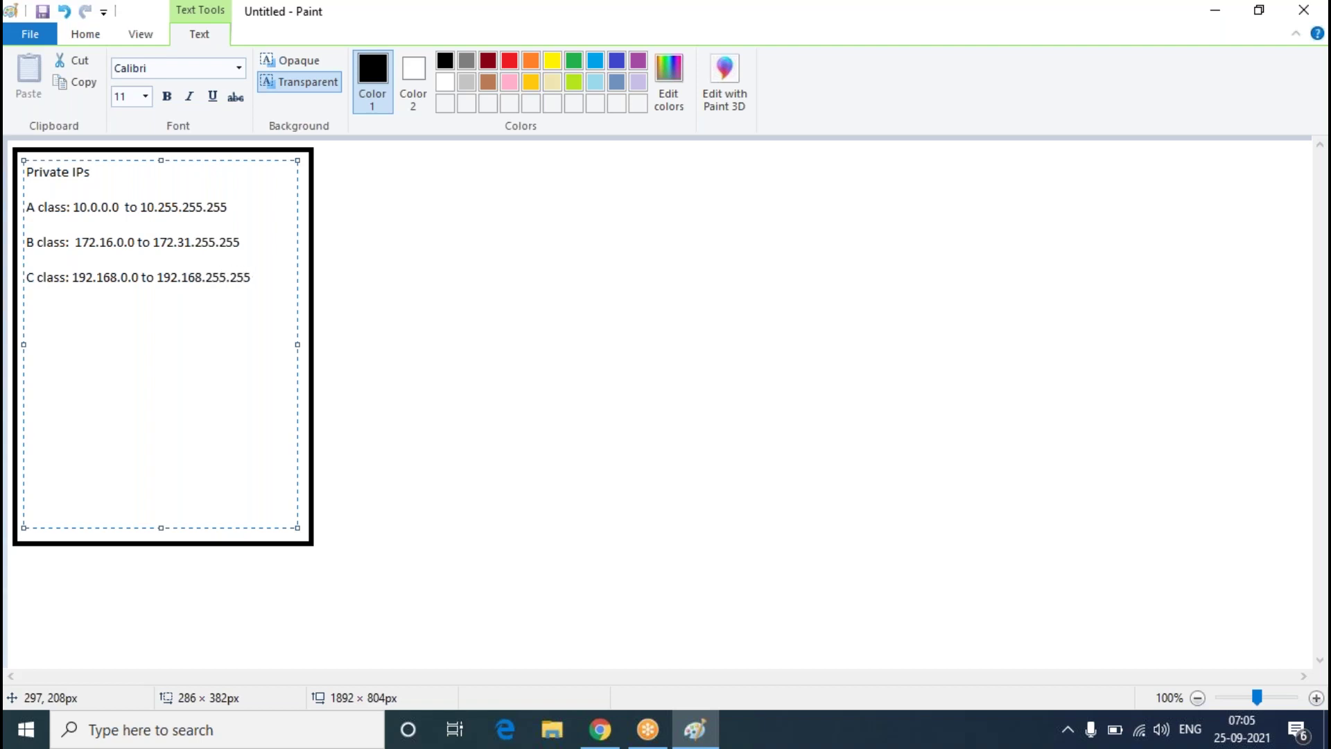
Commit the Private IPs text and dismiss the stray empty text boxes
{"action": "left_click", "coordinate": [526, 300]}
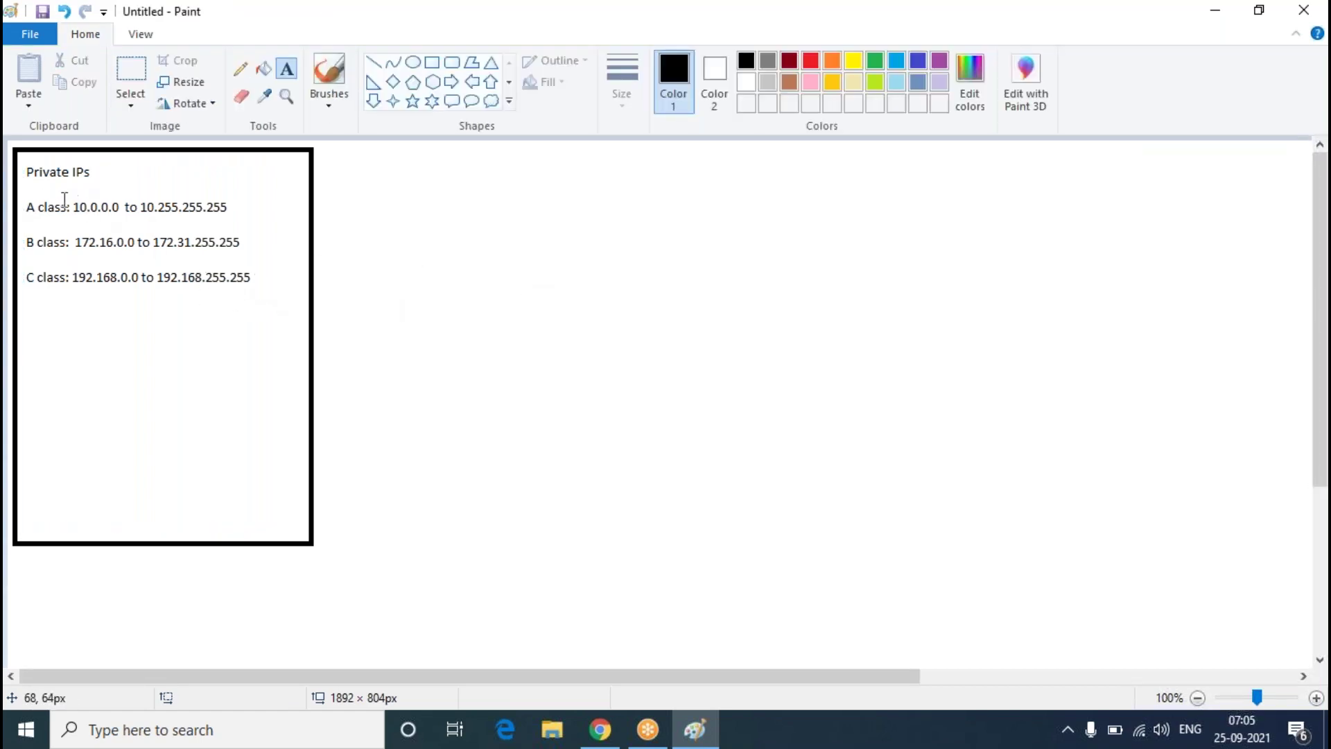
{"action": "left_click_drag", "start_coordinate": [29, 197], "coordinate": [260, 296]}
{"action": "left_click", "coordinate": [460, 309]}
{"action": "left_click_drag", "start_coordinate": [24, 199], "coordinate": [255, 286]}
{"action": "left_click", "coordinate": [546, 281]}
Draw two more tall rectangles side by side in the canvas's middle and right
{"action": "left_click", "coordinate": [432, 63]}
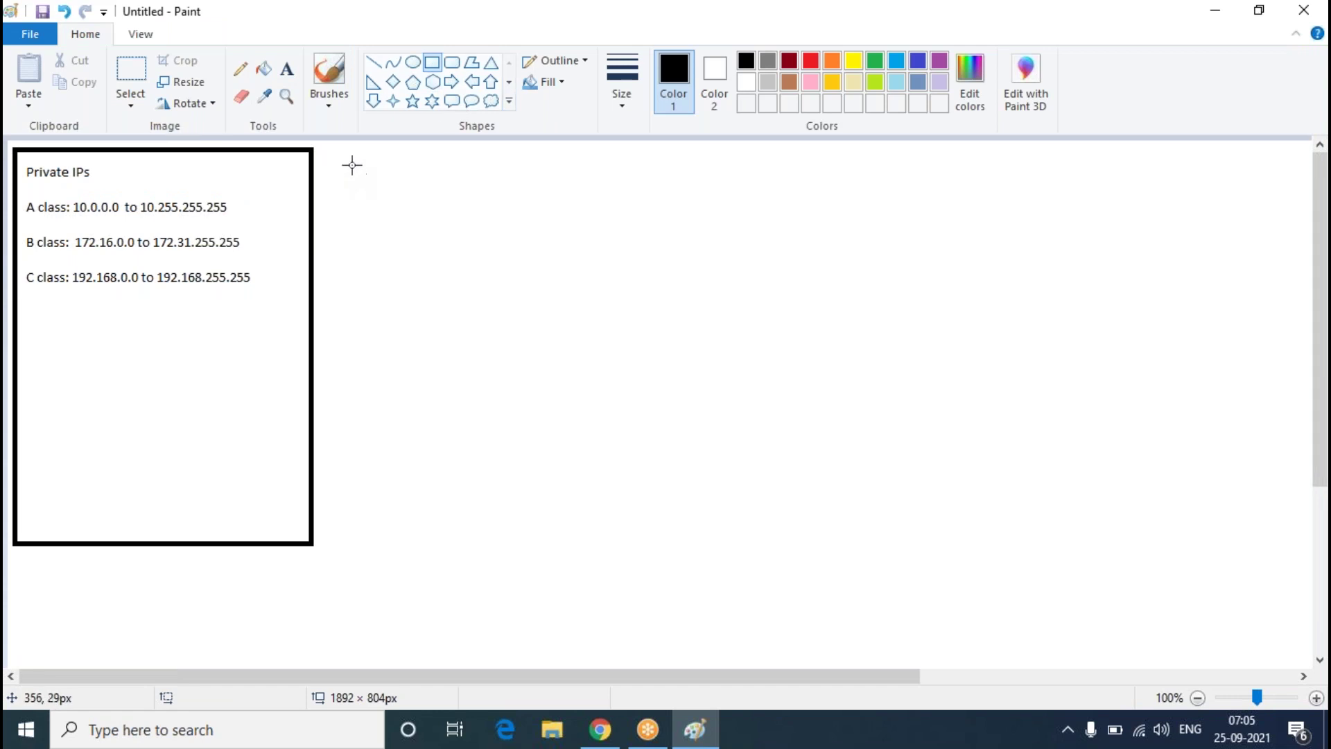
{"action": "mouse_move", "coordinate": [351, 145]}
{"action": "left_mouse_down"}
{"action": "mouse_move", "coordinate": [495, 393]}
{"action": "mouse_move", "coordinate": [714, 618]}
{"action": "mouse_move", "coordinate": [805, 645]}
{"action": "mouse_move", "coordinate": [808, 660]}
{"action": "left_mouse_up"}
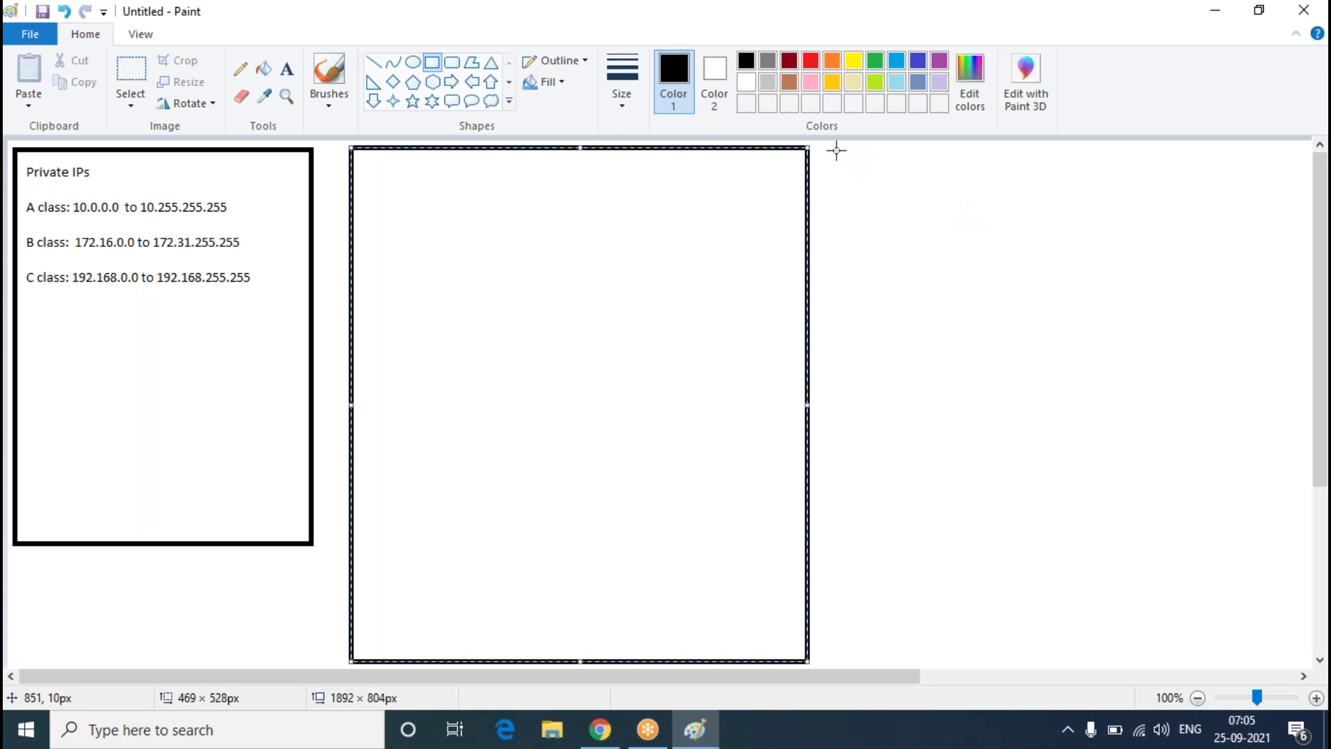
{"action": "left_click_drag", "start_coordinate": [827, 147], "coordinate": [1289, 668]}
{"action": "left_click", "coordinate": [211, 324]}
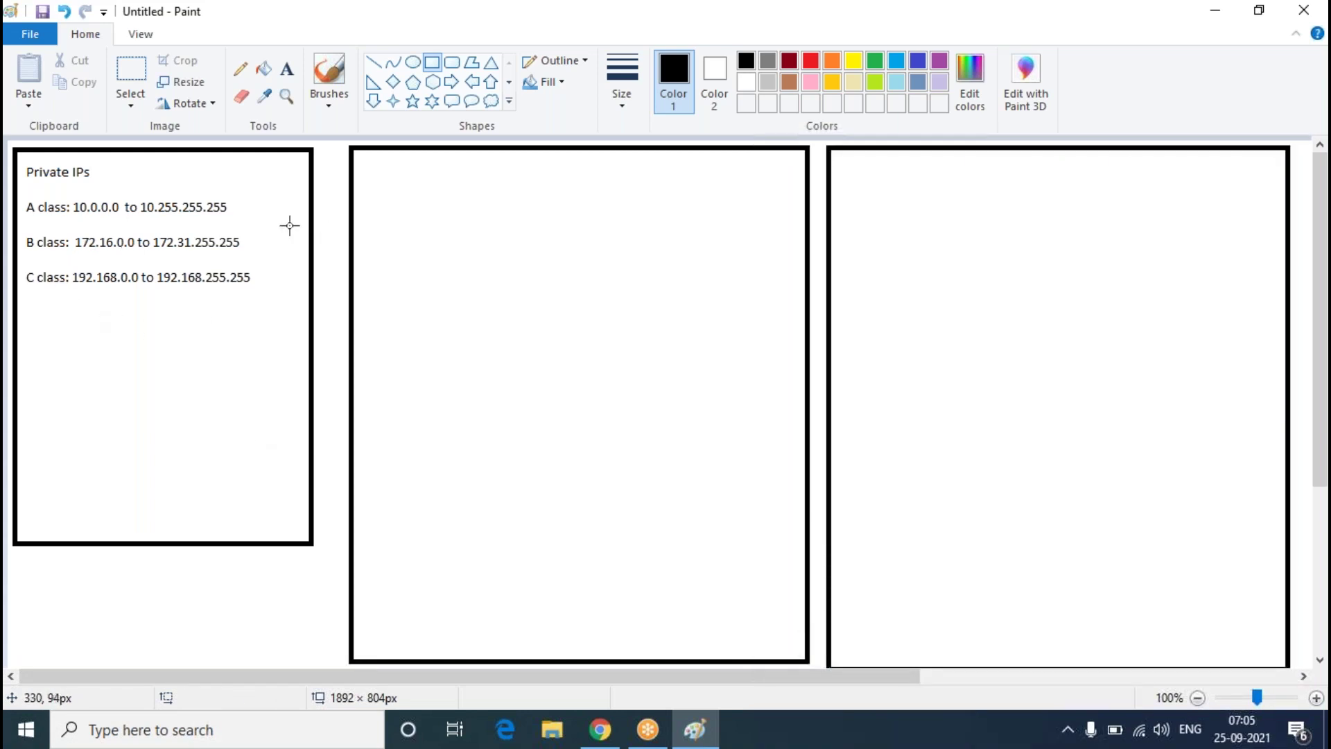
{"action": "left_click", "coordinate": [240, 69]}
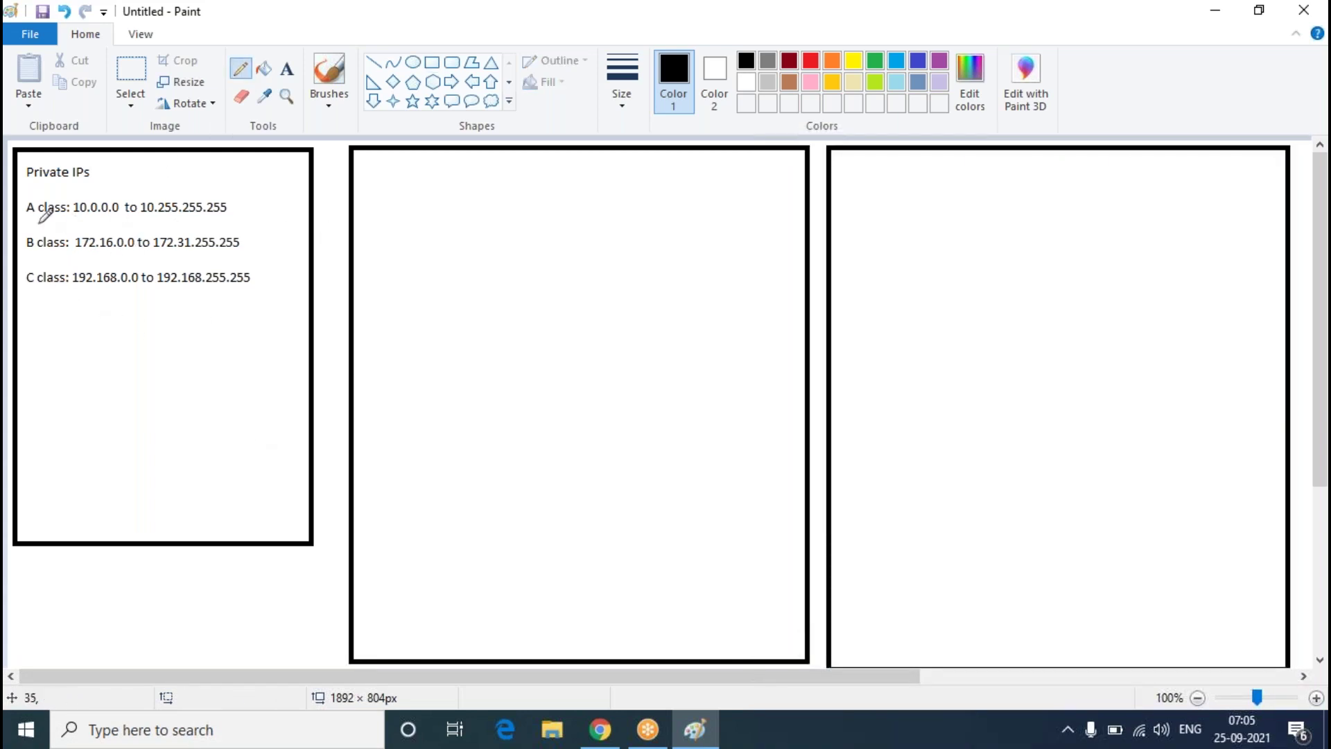
Underline the A, B and C class address lines with freehand pencil strokes
{"action": "left_click_drag", "start_coordinate": [23, 219], "coordinate": [239, 223]}
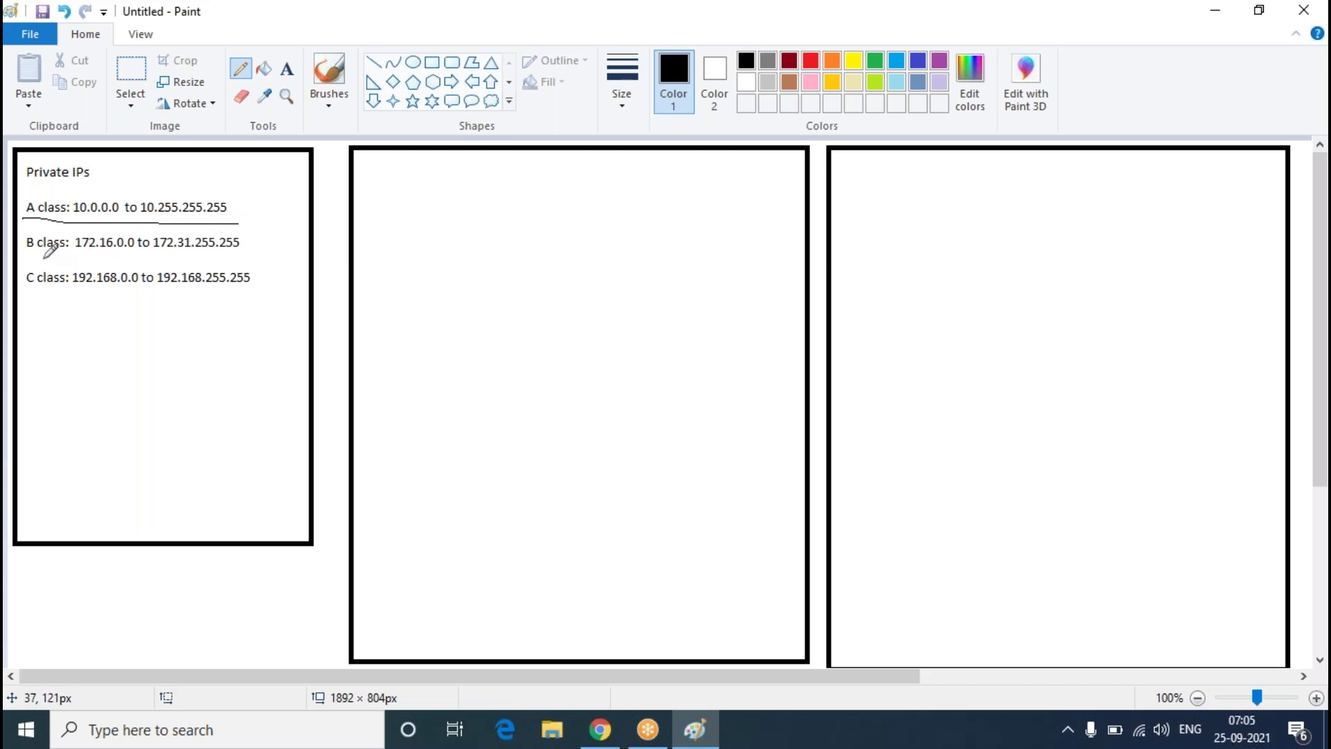
{"action": "left_click_drag", "start_coordinate": [25, 256], "coordinate": [251, 257]}
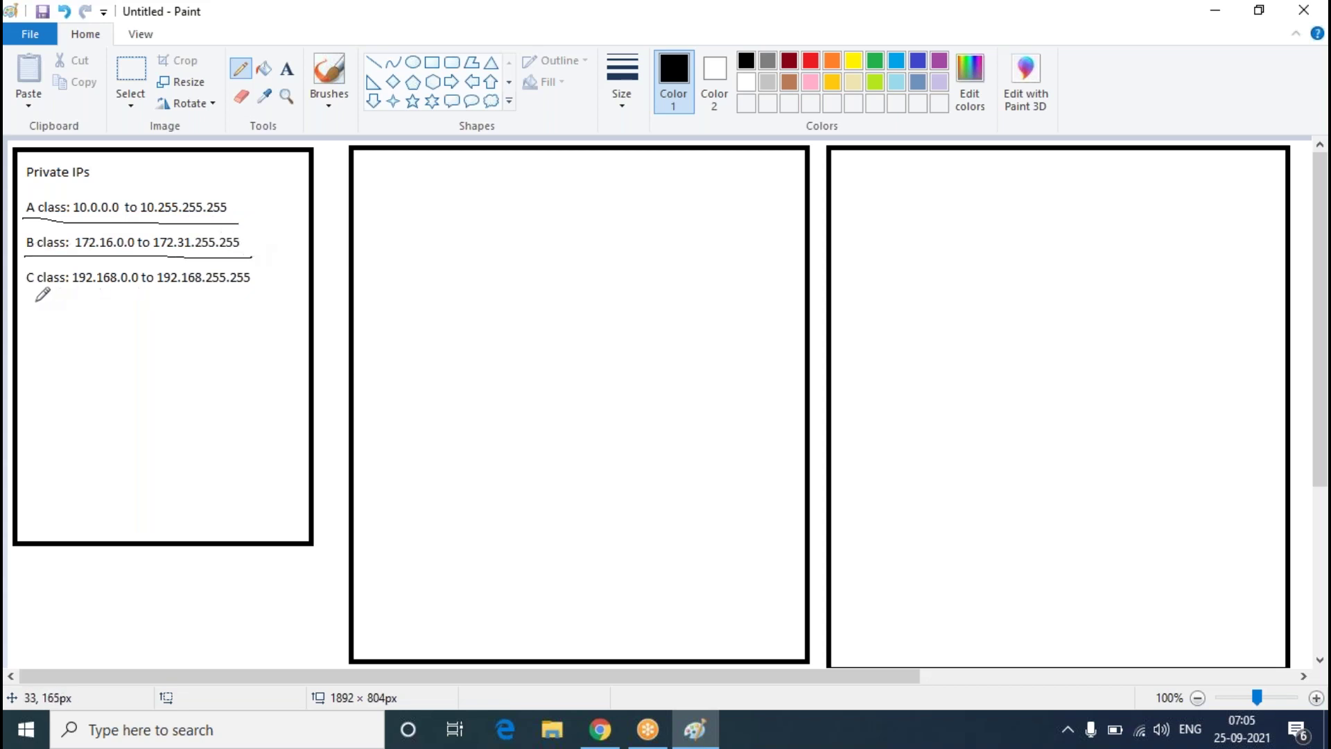
{"action": "left_click_drag", "start_coordinate": [26, 294], "coordinate": [271, 297]}
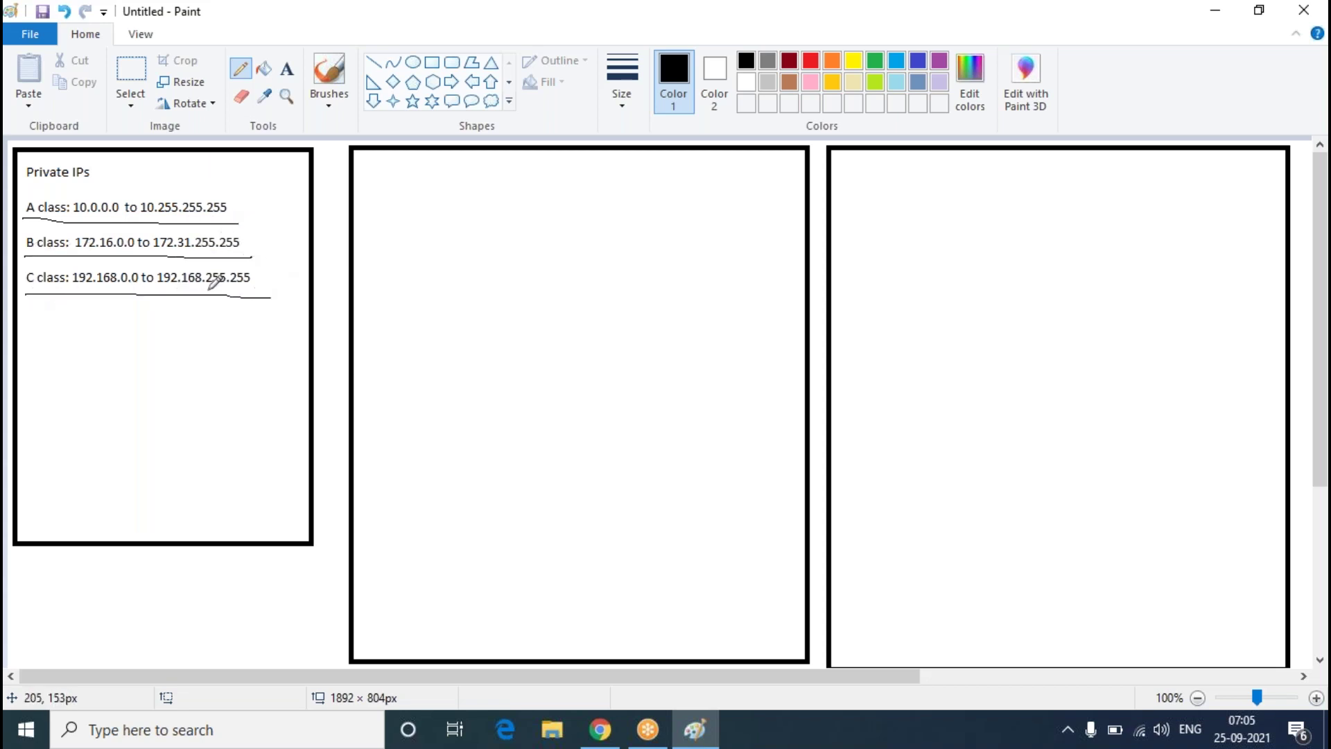
{"action": "left_click", "coordinate": [287, 68]}
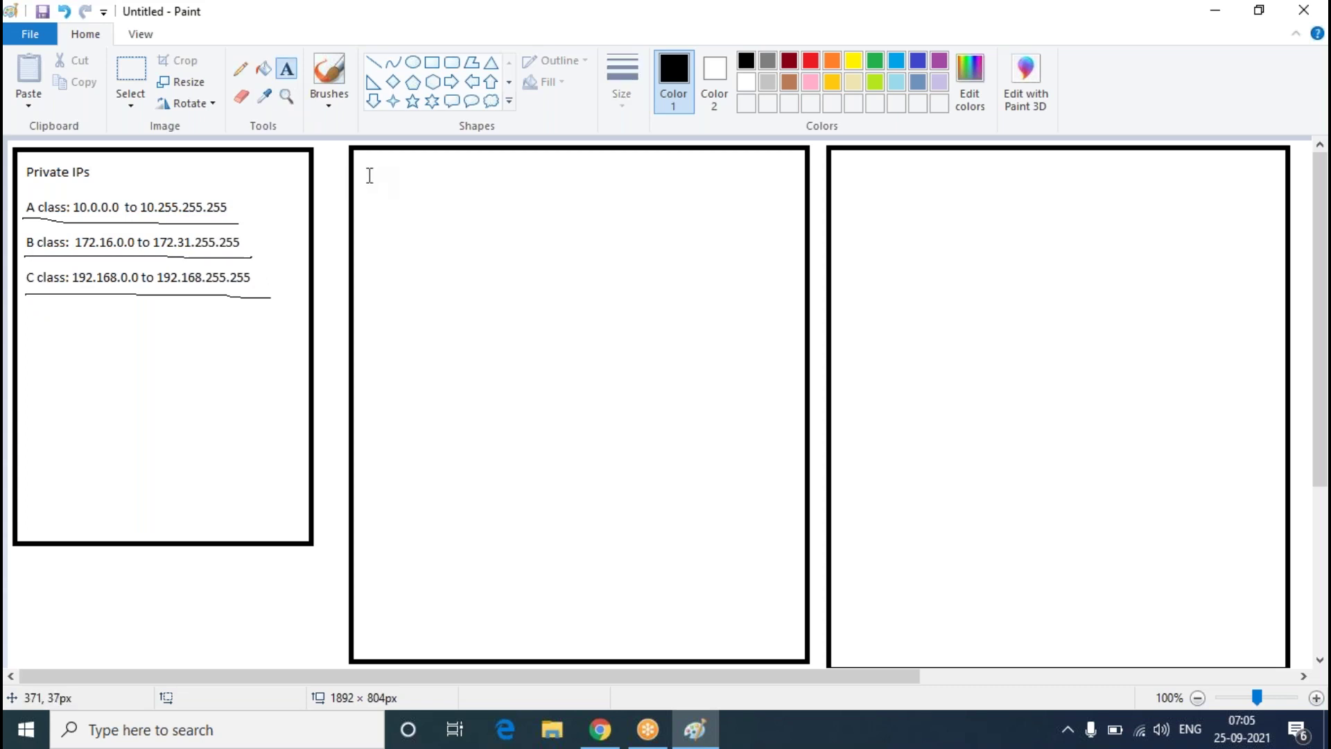
Create a text box stretched to fill the middle rectangle
{"action": "left_click", "coordinate": [362, 160]}
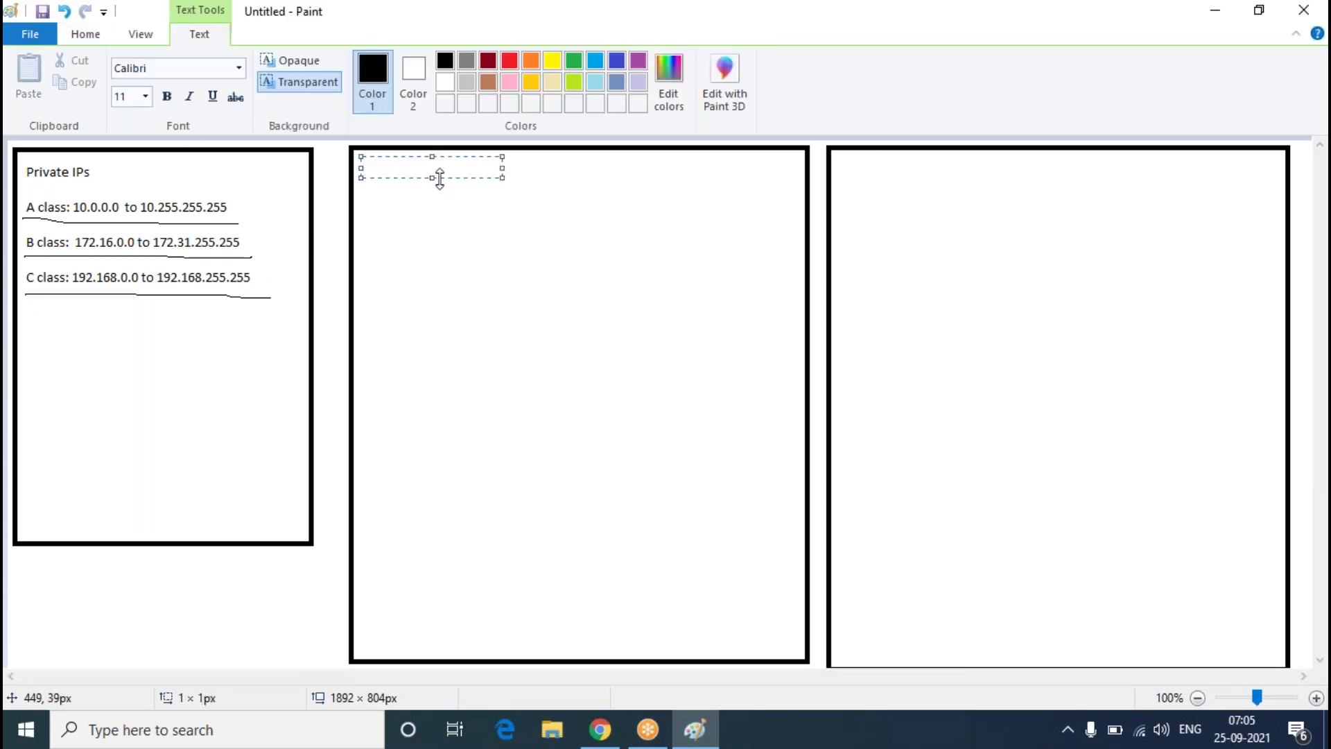
{"action": "left_click_drag", "start_coordinate": [432, 179], "coordinate": [431, 654]}
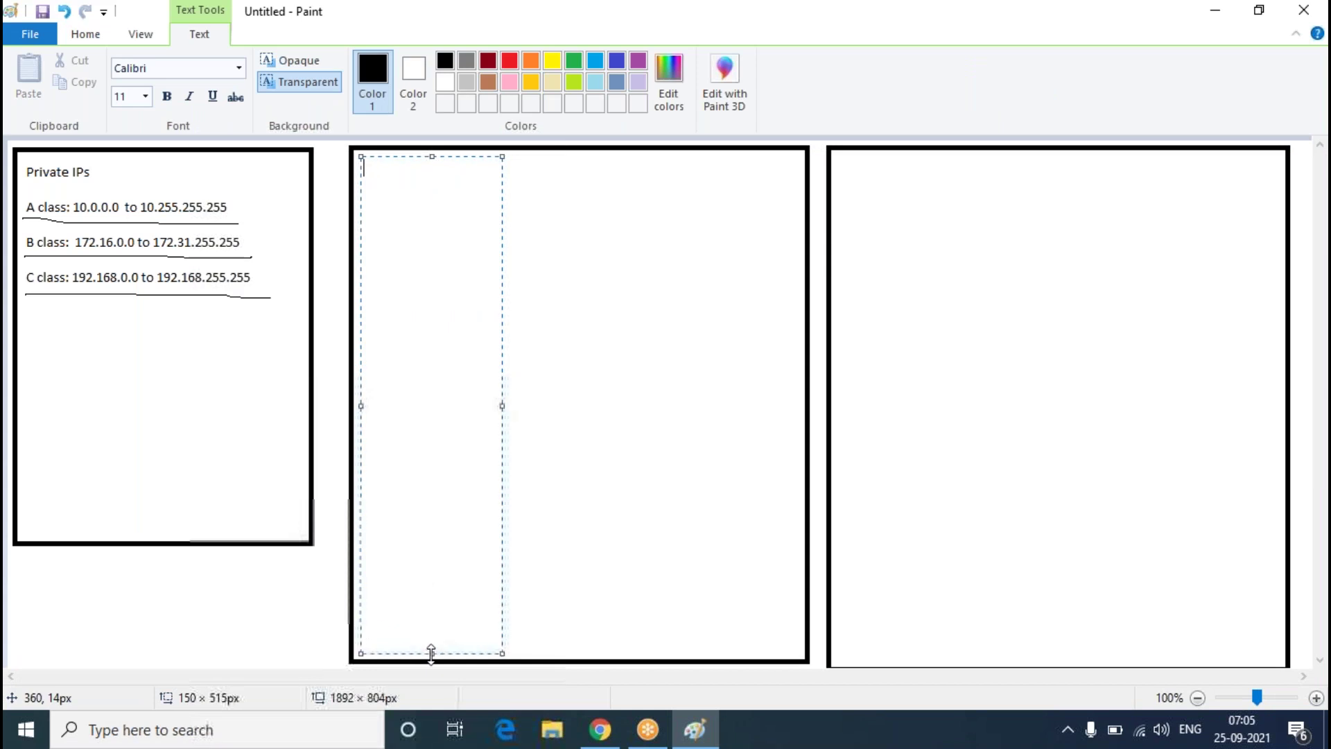
{"action": "left_click_drag", "start_coordinate": [500, 405], "coordinate": [796, 406]}
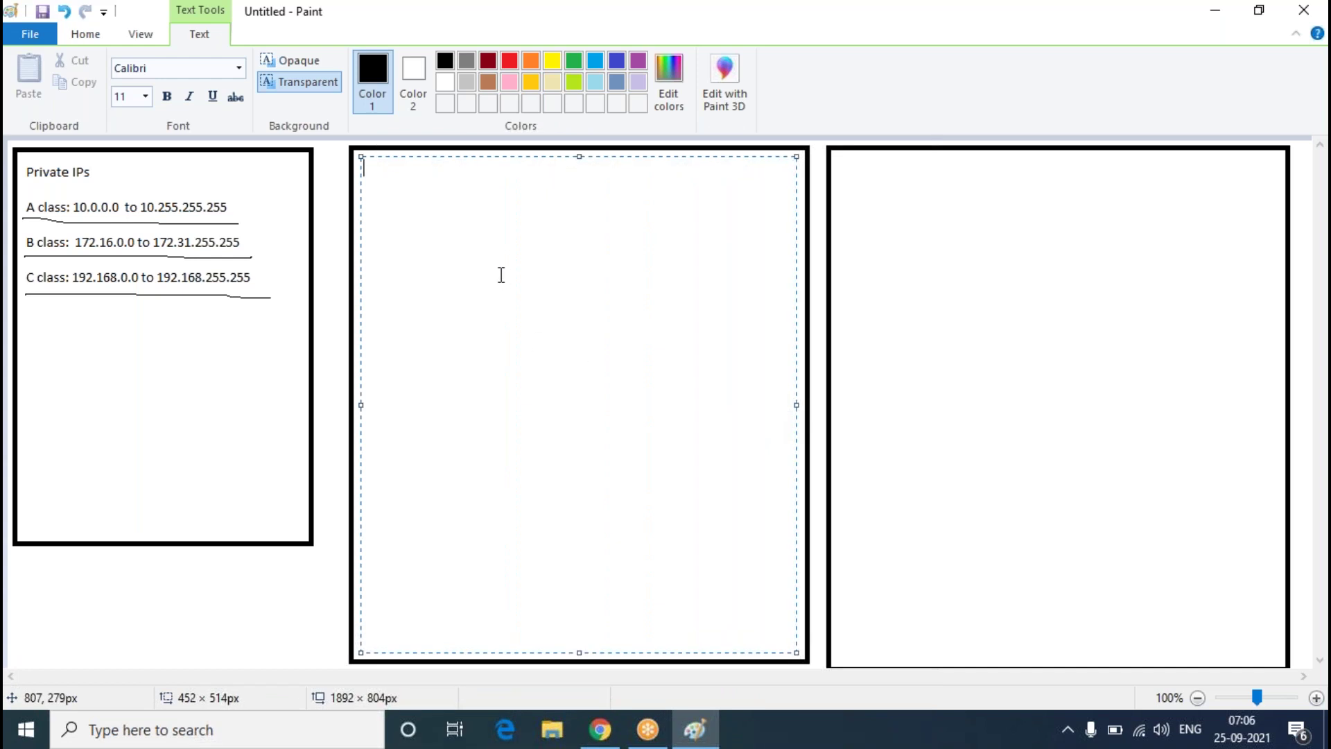
Type 'Virtual Networks: 10.1.0.0/16', fixing typos, and widen the text area slightly
{"action": "type", "text": "Virtual Networks:  10"}
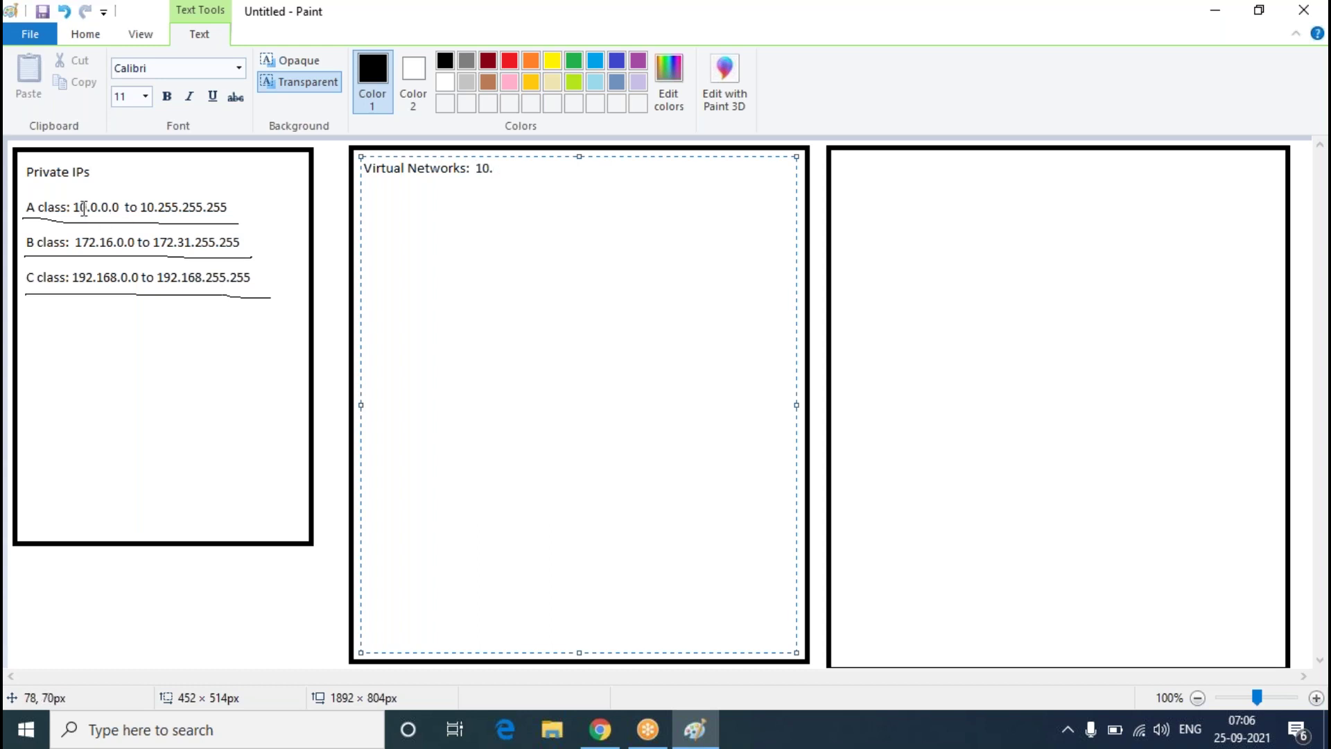
{"action": "type", "text": ".10.0"}
{"action": "key", "text": "BackSpace"}
{"action": "key", "text": "BackSpace"}
{"action": "key", "text": "BackSpace"}
{"action": "type", "text": ".0.0/16"}
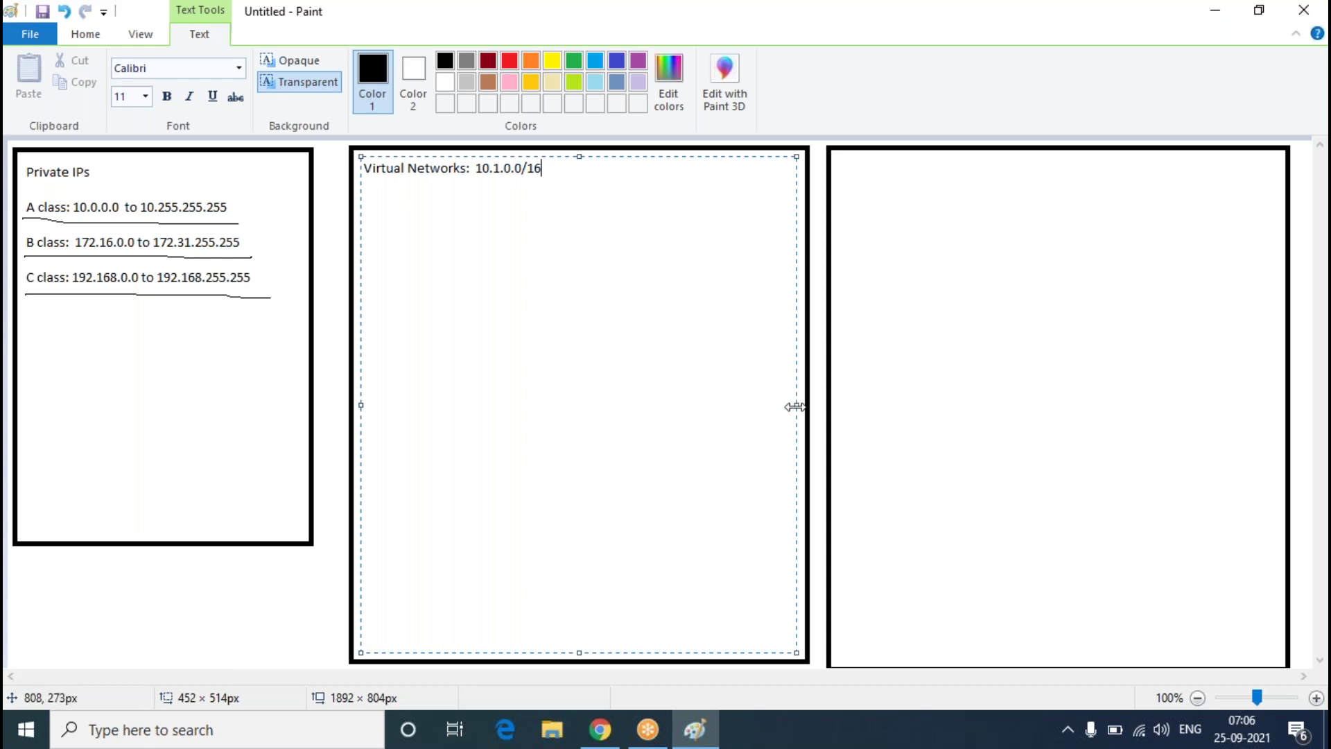
{"action": "left_click_drag", "start_coordinate": [795, 407], "coordinate": [803, 407]}
Add blank lines and highlight octets of 10.1.0.0/16 to point them out
{"action": "key", "text": "Return"}
{"action": "key", "text": "Return"}
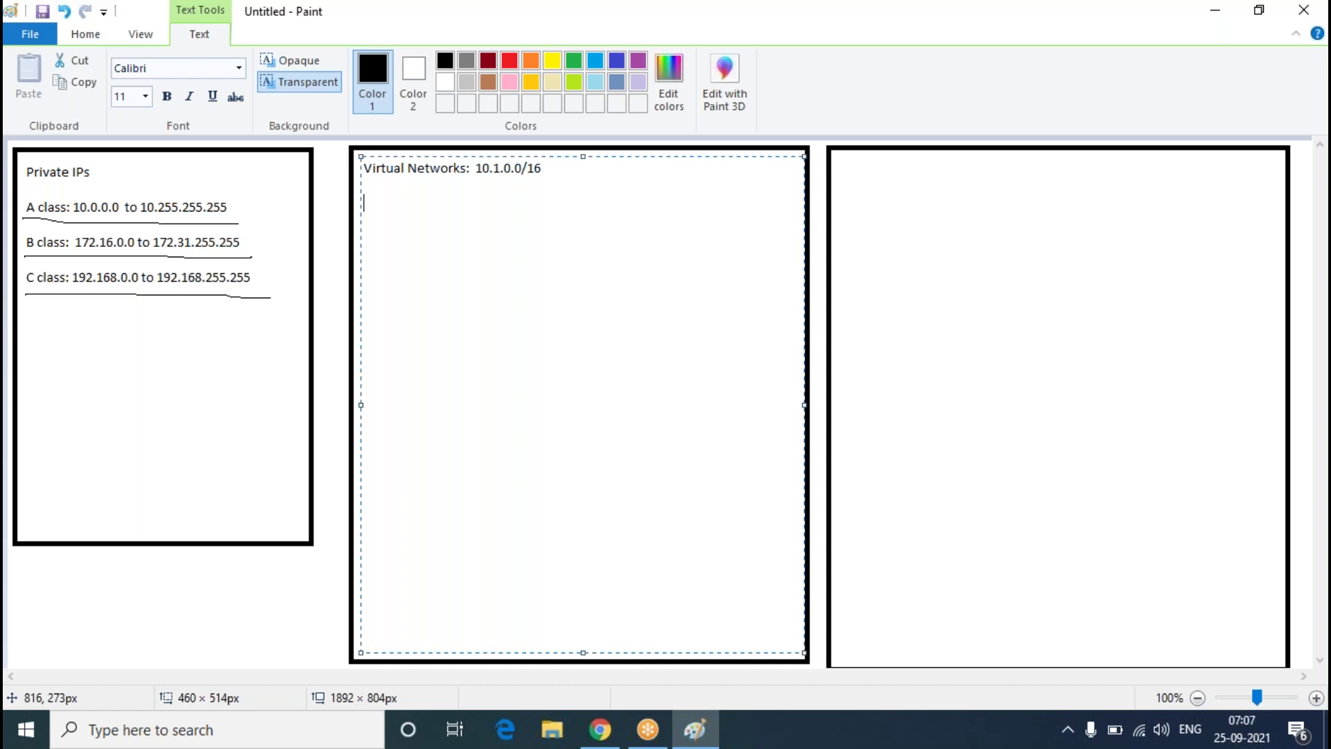
{"action": "left_click", "coordinate": [478, 168]}
{"action": "left_click_drag", "start_coordinate": [478, 168], "coordinate": [530, 192]}
{"action": "left_click", "coordinate": [529, 190]}
{"action": "left_click", "coordinate": [519, 172]}
{"action": "left_click_drag", "start_coordinate": [511, 170], "coordinate": [479, 169]}
{"action": "left_click_drag", "start_coordinate": [522, 169], "coordinate": [520, 171]}
{"action": "left_click", "coordinate": [567, 173]}
Highlight the fixed 10.1 network part and the variable third octet of the address
{"action": "key", "text": "Return"}
{"action": "key", "text": "Return"}
{"action": "key", "text": "Return"}
{"action": "left_click_drag", "start_coordinate": [475, 171], "coordinate": [488, 171]}
{"action": "left_click", "coordinate": [496, 169]}
{"action": "left_click_drag", "start_coordinate": [498, 170], "coordinate": [495, 169]}
{"action": "left_click", "coordinate": [540, 198]}
{"action": "left_click_drag", "start_coordinate": [508, 169], "coordinate": [523, 169]}
{"action": "left_click", "coordinate": [502, 171]}
{"action": "left_click_drag", "start_coordinate": [503, 170], "coordinate": [475, 174]}
{"action": "left_click_drag", "start_coordinate": [505, 170], "coordinate": [524, 172]}
{"action": "left_click", "coordinate": [582, 178]}
Add the line 'Subnet1: 10.1.0.0/24 --- 10.1.0.4' below the network address
{"action": "key", "text": "Return"}
{"action": "key", "text": "Return"}
{"action": "type", "text": "Subnet1: 10.1.0.0/24"}
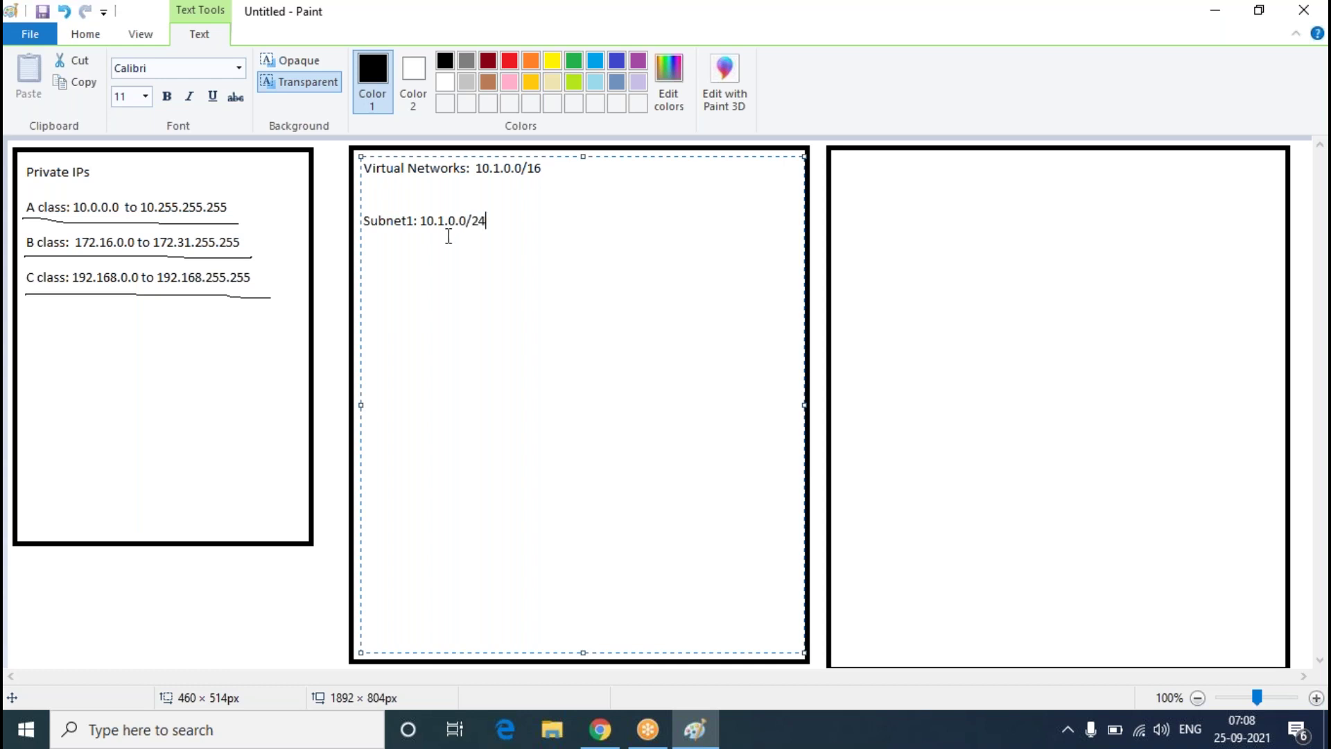
{"action": "left_click_drag", "start_coordinate": [455, 221], "coordinate": [427, 223]}
{"action": "left_click", "coordinate": [458, 221]}
{"action": "left_click", "coordinate": [532, 223]}
{"action": "type", "text": "--- 10.1.0.4"}
Extend the Subnet1 line with ', 10.1.0.5....10.1.0.254' after 10.1.0.4
{"action": "type", "text": "...."}
{"action": "key", "text": "BackSpace"}
{"action": "key", "text": "BackSpace"}
{"action": "key", "text": "BackSpace"}
{"action": "key", "text": "BackSpace"}
{"action": "type", "text": ", 10.1.0.5........................"}
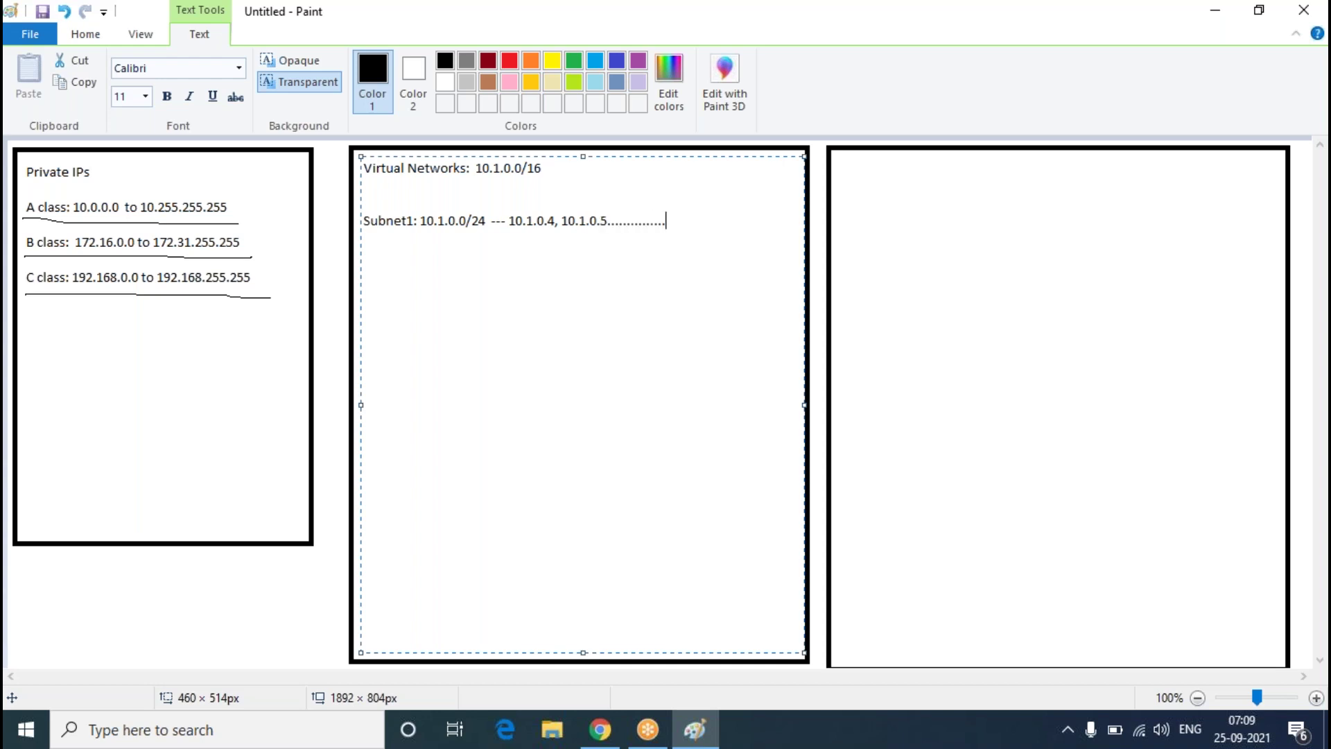
{"action": "type", "text": "10."}
{"action": "type", "text": "1.0."}
{"action": "type", "text": "254"}
{"action": "type", "text": "Subn"}
{"action": "key", "text": "BackSpace"}
{"action": "key", "text": "BackSpace"}
{"action": "key", "text": "BackSpace"}
{"action": "key", "text": "BackSpace"}
Type 'Subnet2: 10.2.0.0/24 ----' and correct the address to 10.1.1.0/24
{"action": "type", "text": "Sub"}
{"action": "key", "text": "BackSpace"}
{"action": "key", "text": "BackSpace"}
{"action": "type", "text": "ubnet2"}
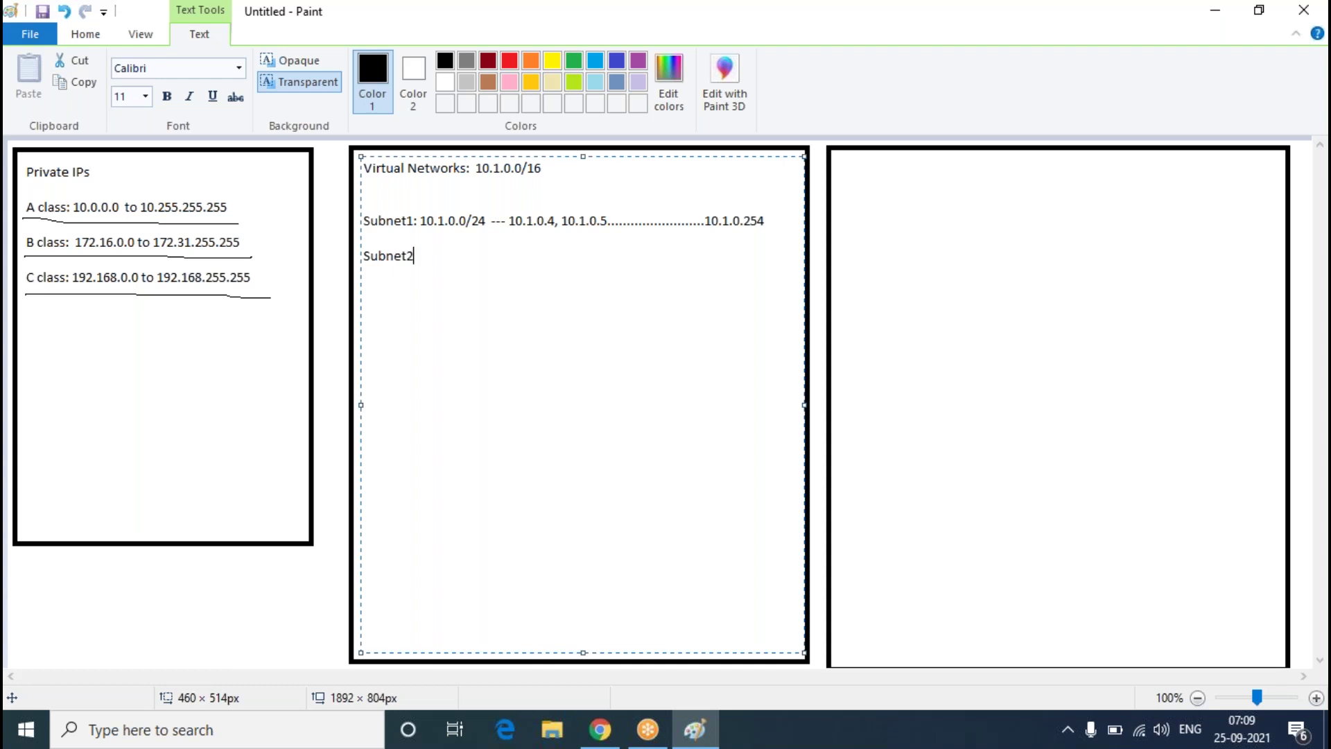
{"action": "type", "text": ": 10."}
{"action": "type", "text": "2."}
{"action": "type", "text": "0.0"}
{"action": "type", "text": "/24 -"}
{"action": "type", "text": "--"}
{"action": "type", "text": "-"}
{"action": "key", "text": "Left"}
{"action": "key", "text": "Left"}
{"action": "key", "text": "Left"}
{"action": "key", "text": "Left"}
{"action": "key", "text": "Left"}
{"action": "key", "text": "Left"}
{"action": "key", "text": "Left"}
{"action": "key", "text": "Left"}
{"action": "key", "text": "Left"}
{"action": "key", "text": "Left"}
{"action": "key", "text": "Left"}
{"action": "key", "text": "BackSpace"}
{"action": "type", "text": "1"}
{"action": "key", "text": "Right"}
{"action": "key", "text": "Right"}
{"action": "key", "text": "BackSpace"}
{"action": "type", "text": "1"}
List Subnet2 addresses 10.1.1.4, 10.1.1.5 through 10.1.1.254 and begin 'subnet3: 10.1'
{"action": "left_click", "coordinate": [607, 287]}
{"action": "left_click", "coordinate": [525, 257]}
{"action": "type", "text": "10.1.1.3"}
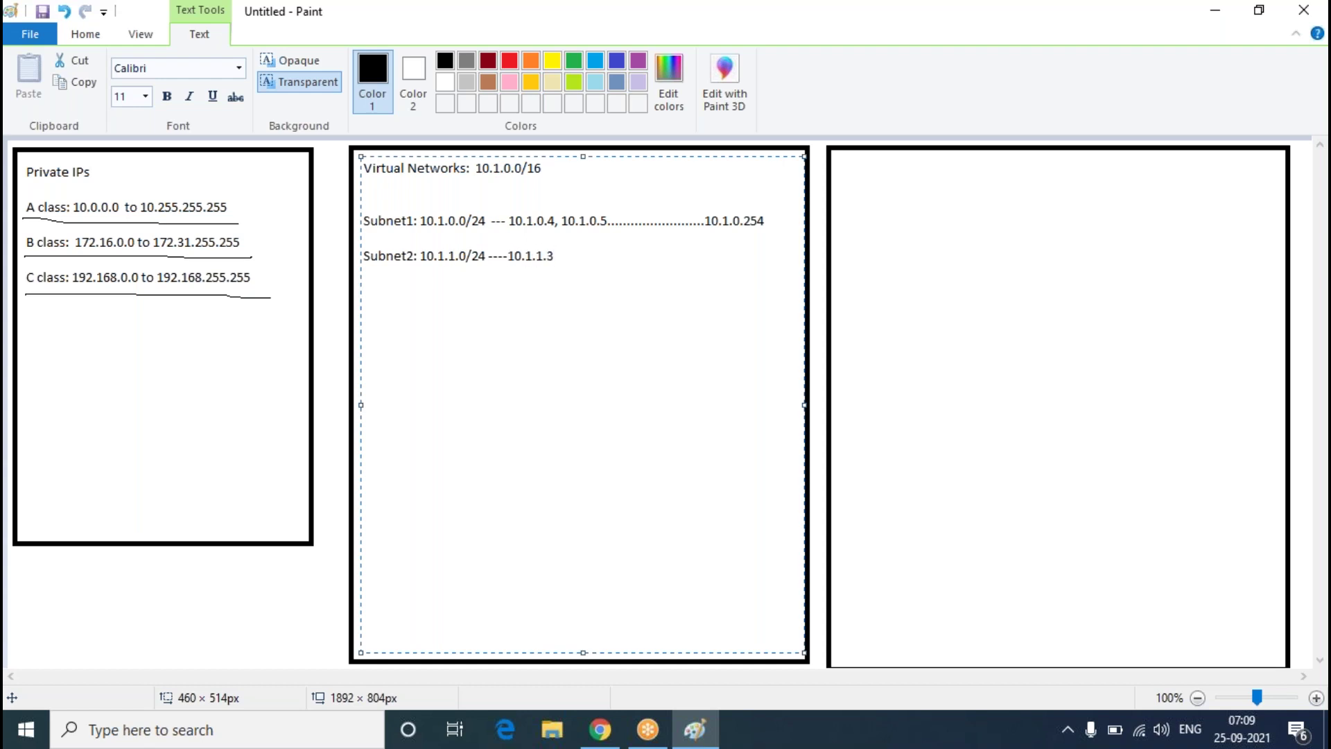
{"action": "key", "text": "BackSpace"}
{"action": "type", "text": "4,"}
{"action": "type", "text": "10"}
{"action": "type", "text": "."}
{"action": "type", "text": "1.1"}
{"action": "type", "text": "."}
{"action": "type", "text": "5..................."}
{"action": "type", "text": "10.1"}
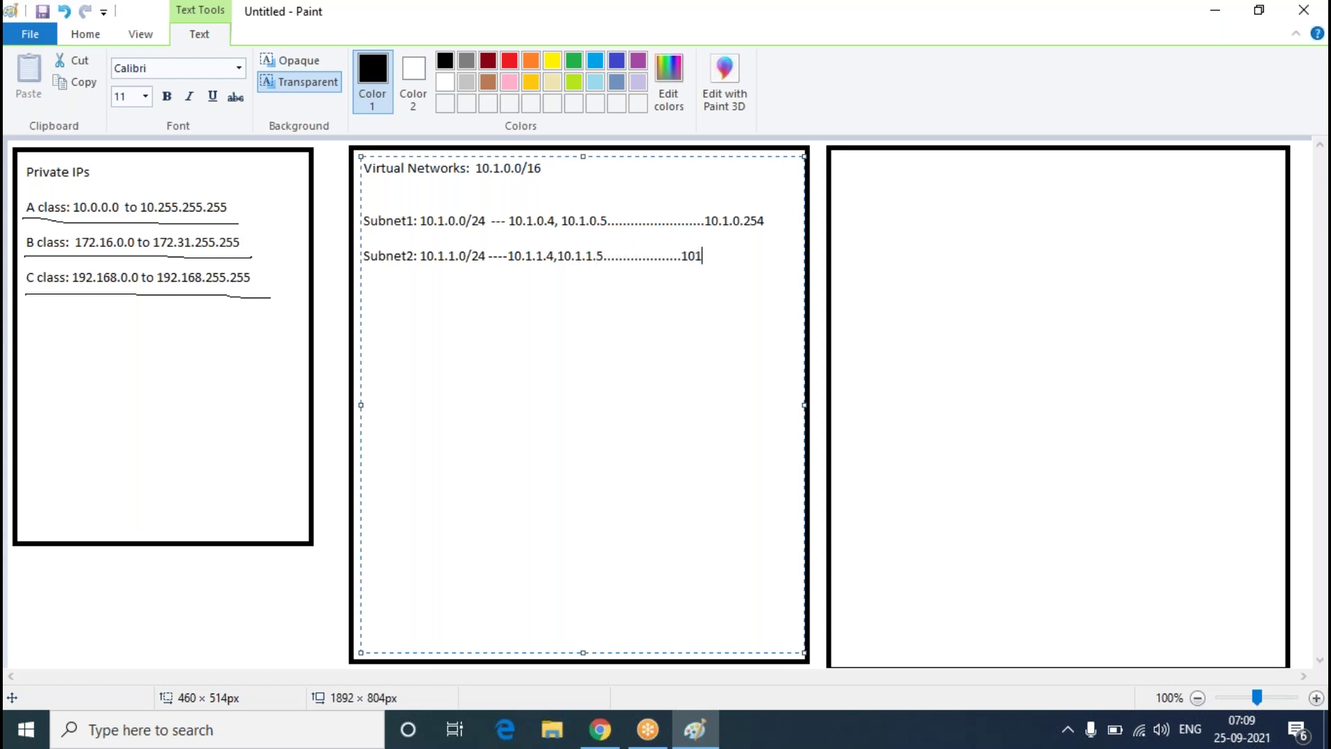
{"action": "type", "text": ".1.25"}
{"action": "type", "text": "4  "}
{"action": "type", "text": "subnet"}
{"action": "type", "text": "3"}
{"action": "type", "text": ": 10."}
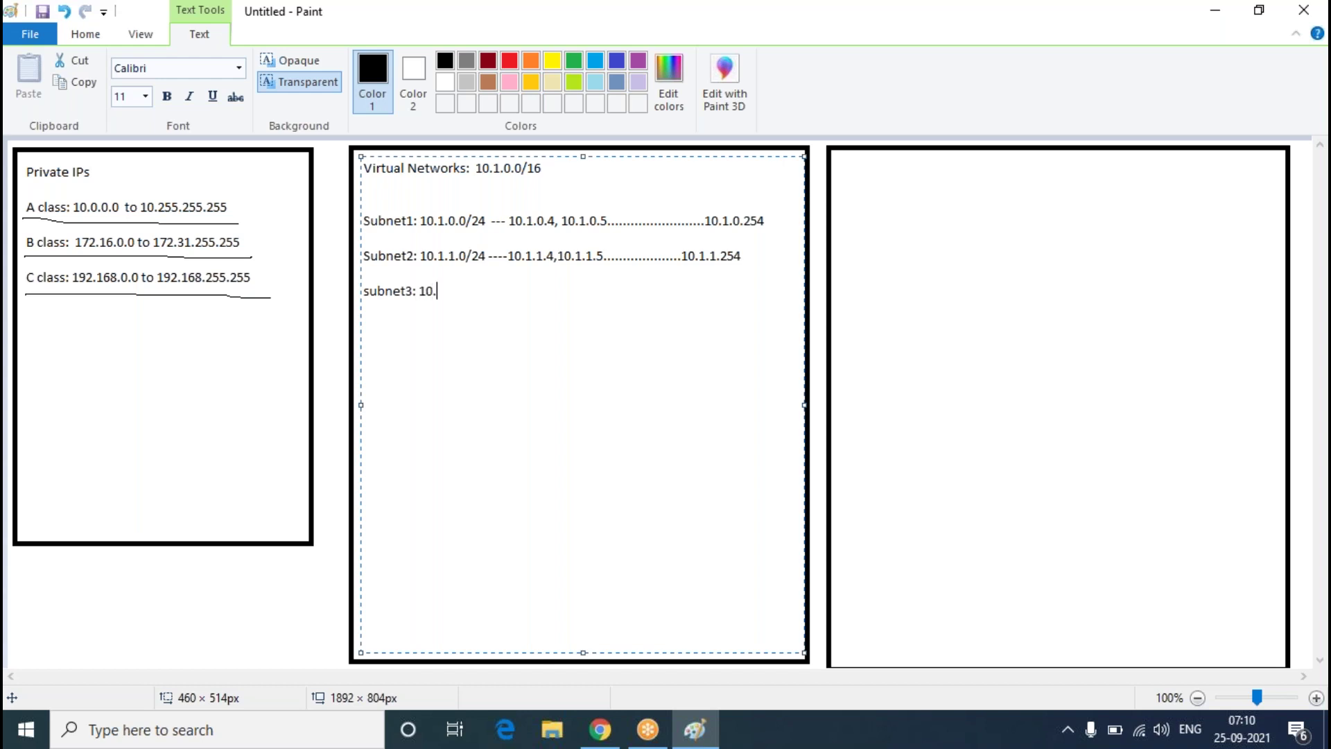
{"action": "type", "text": "1"}
Finish subnet3 as 10.1.2.0/24 with 10.1.2.4, 10.1.2.5 to 10.1.2.254, then type 'subnet4: 10.1.3.0/24'
{"action": "type", "text": ".0/24 ----10.1.2.4, 10."}
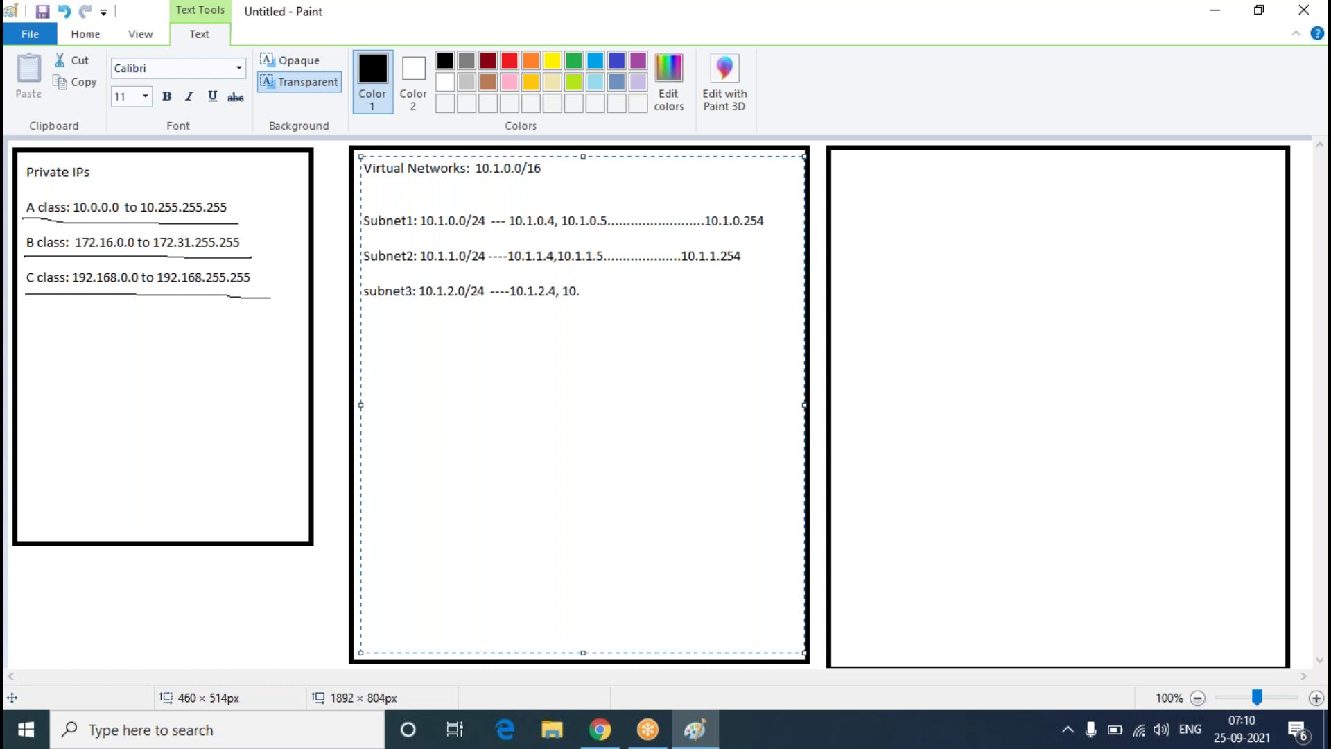
{"action": "type", "text": "1.2."}
{"action": "type", "text": "5...................."}
{"action": "type", "text": "10.1."}
{"action": "type", "text": "2.4"}
{"action": "type", "text": "254"}
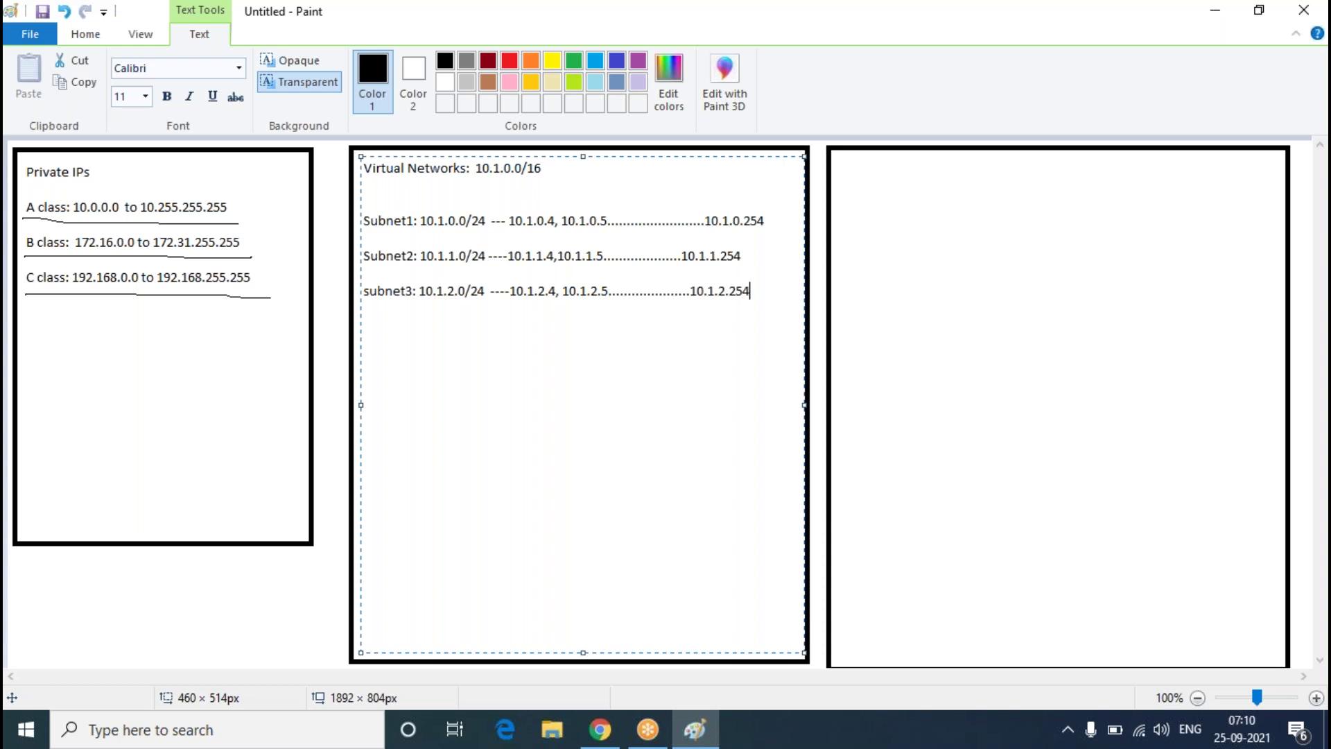
{"action": "key", "text": "Return"}
{"action": "type", "text": "subnet4:  10.1.3.0/24"}
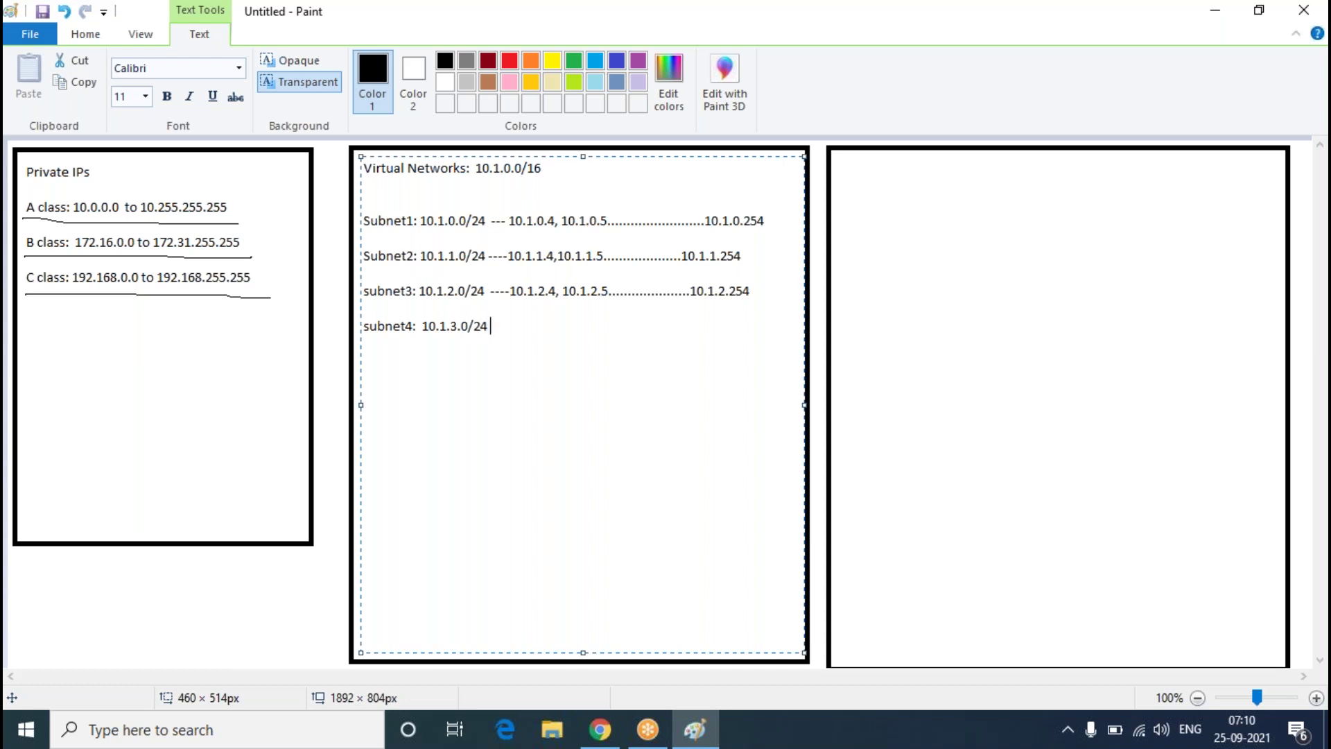
{"action": "type", "text": " -----10.1.3.4, 10.1.3.5..................10.1.3."}
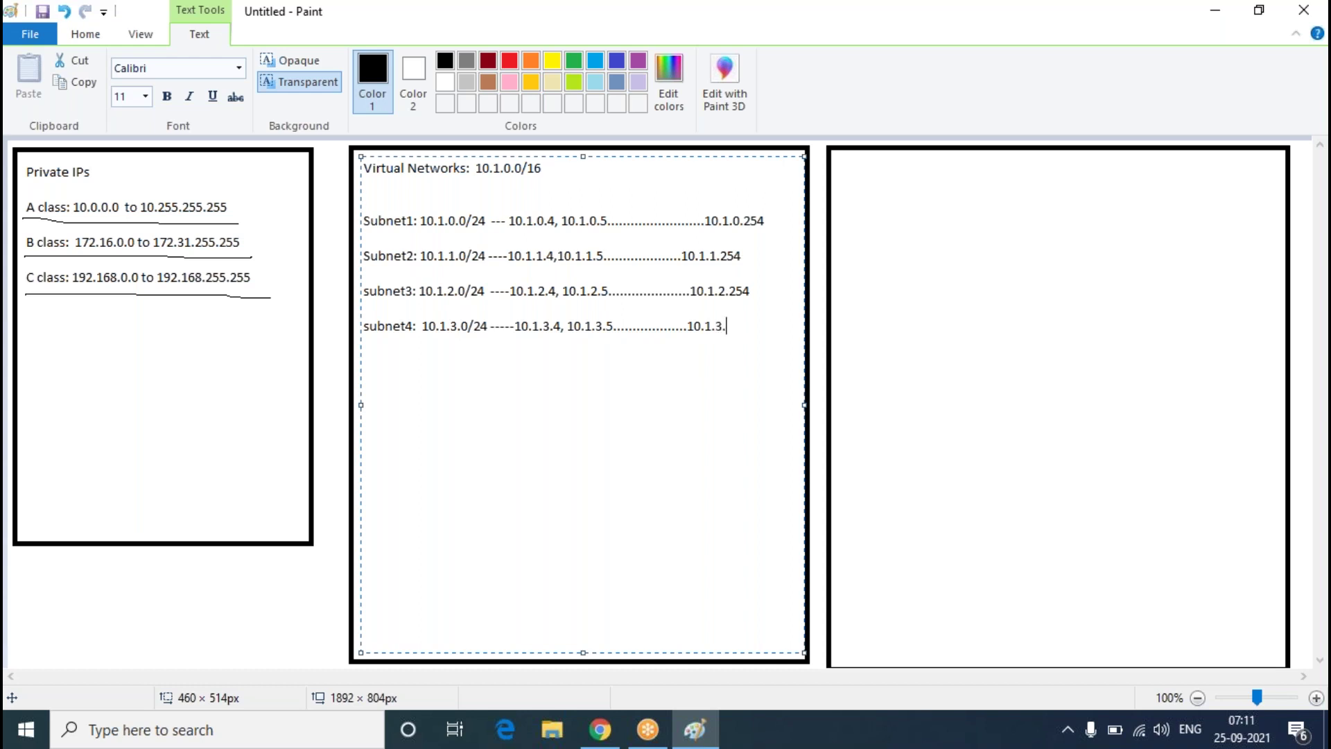
End subnet4 with 10.1.3.5 through 10.1.3.254, then add dotted rows and 'subnet255: 10.1.254.0/24'
{"action": "type", "text": "254"}
{"action": "key", "text": "Return"}
{"action": "type", "text": ". . . . .. . .  . . ."}
{"action": "type", "text": "  . . . . "}
{"action": "type", "text": "subnet"}
{"action": "type", "text": "255"}
{"action": "type", "text": ": "}
{"action": "type", "text": "10.1"}
{"action": "type", "text": ".254"}
{"action": "type", "text": ".0"}
{"action": "type", "text": "/24  "}
{"action": "type", "text": "--"}
{"action": "type", "text": "---10"}
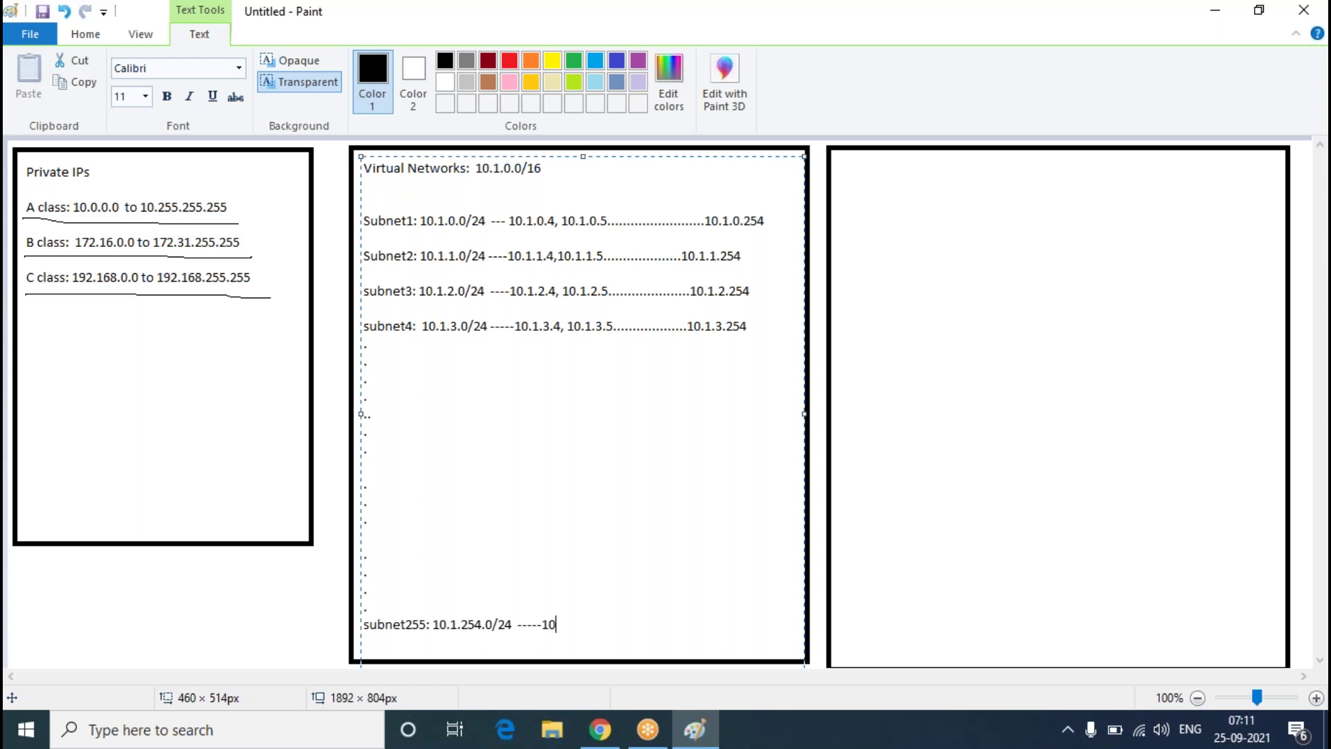
{"action": "type", "text": ".1.254.4, 10.1.254.5.......10."}
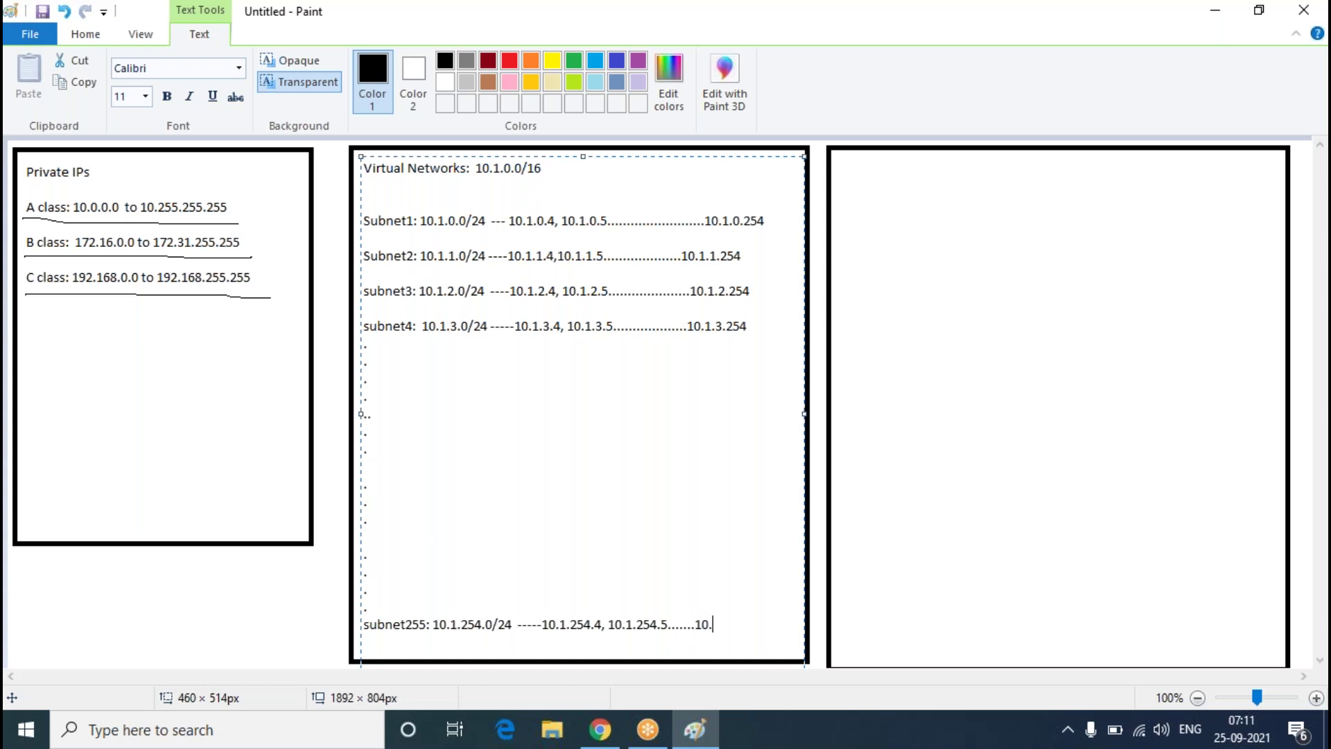
{"action": "type", "text": "1.254.254"}
Commit the notes, then pencil an underline under 10.1.0.0/16 and circle the network prefixes
{"action": "left_click", "coordinate": [329, 282]}
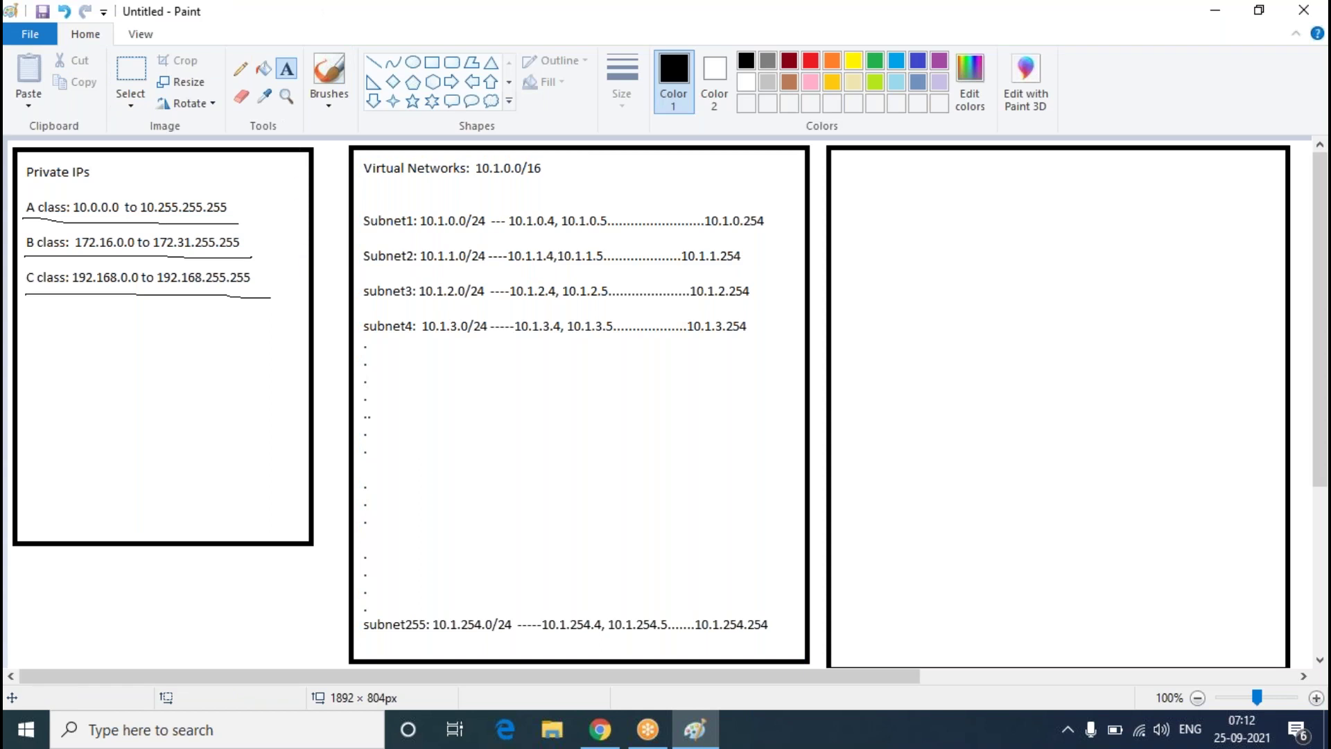
{"action": "left_click", "coordinate": [241, 68]}
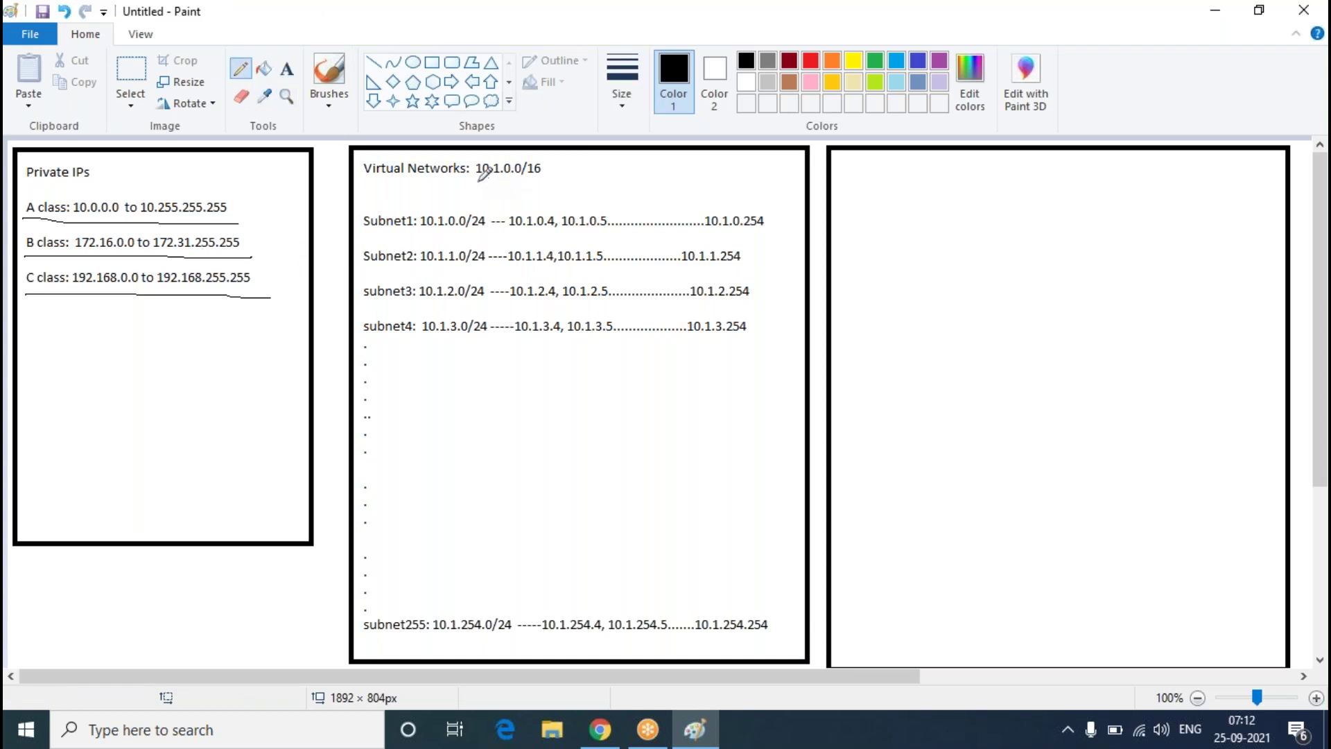
{"action": "left_click_drag", "start_coordinate": [477, 180], "coordinate": [549, 180]}
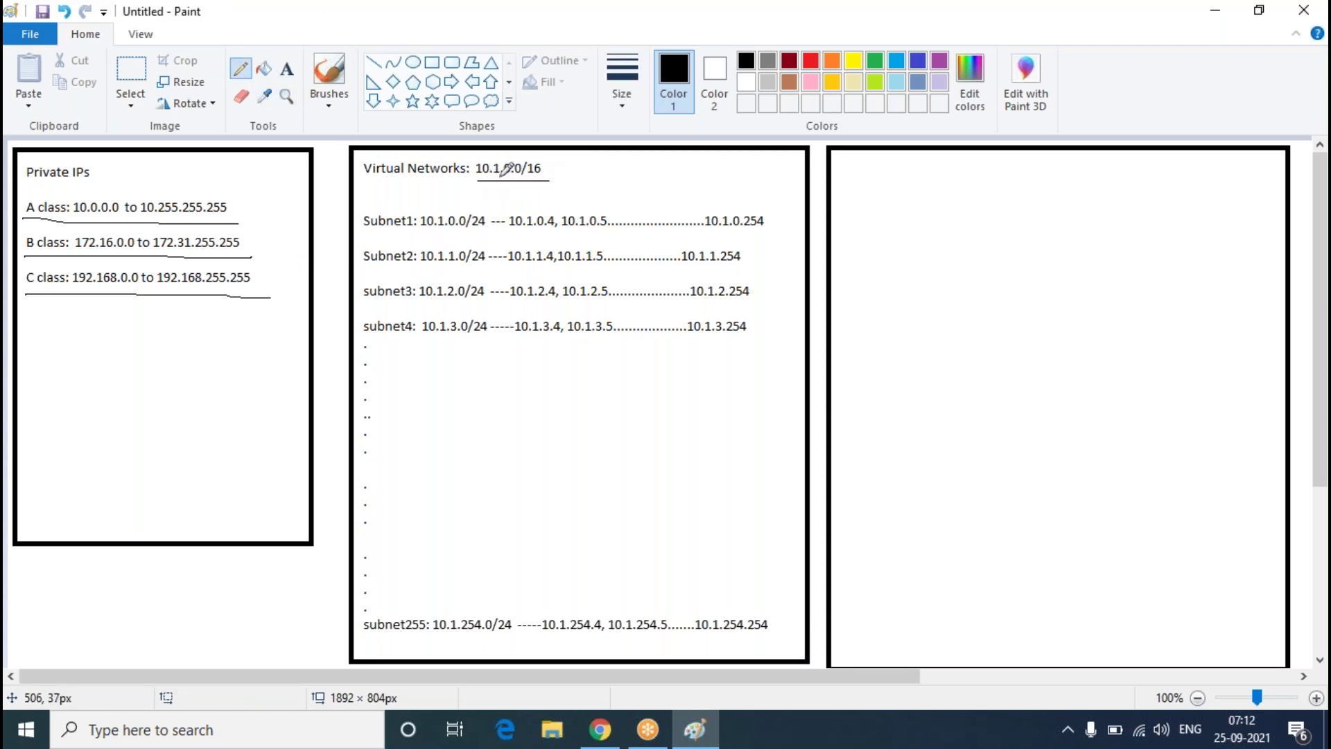
{"action": "mouse_move", "coordinate": [474, 171]}
{"action": "left_mouse_down"}
{"action": "mouse_move", "coordinate": [495, 182]}
{"action": "mouse_move", "coordinate": [490, 157]}
{"action": "left_mouse_up"}
{"action": "mouse_move", "coordinate": [446, 206]}
{"action": "left_mouse_down"}
{"action": "mouse_move", "coordinate": [419, 212]}
{"action": "mouse_move", "coordinate": [440, 220]}
{"action": "mouse_move", "coordinate": [444, 207]}
{"action": "mouse_move", "coordinate": [424, 239]}
{"action": "mouse_move", "coordinate": [430, 261]}
{"action": "mouse_move", "coordinate": [449, 253]}
{"action": "mouse_move", "coordinate": [421, 330]}
{"action": "mouse_move", "coordinate": [444, 339]}
{"action": "mouse_move", "coordinate": [445, 313]}
{"action": "left_mouse_up"}
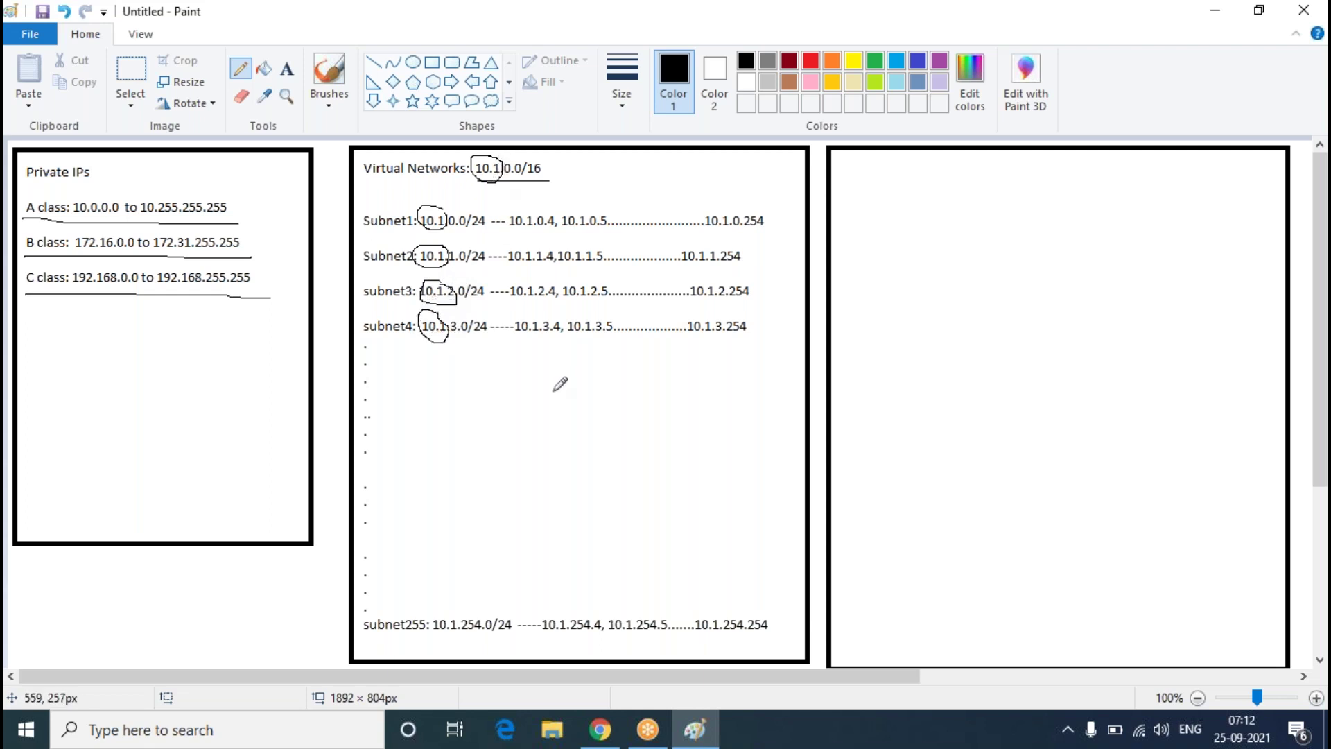
Undo the circles and the underline, then circle the 10.1 prefix in Virtual Networks
{"action": "key", "text": "ctrl+z"}
{"action": "key", "text": "ctrl+z"}
{"action": "key", "text": "ctrl+z"}
{"action": "key", "text": "ctrl+z"}
{"action": "key", "text": "ctrl+z"}
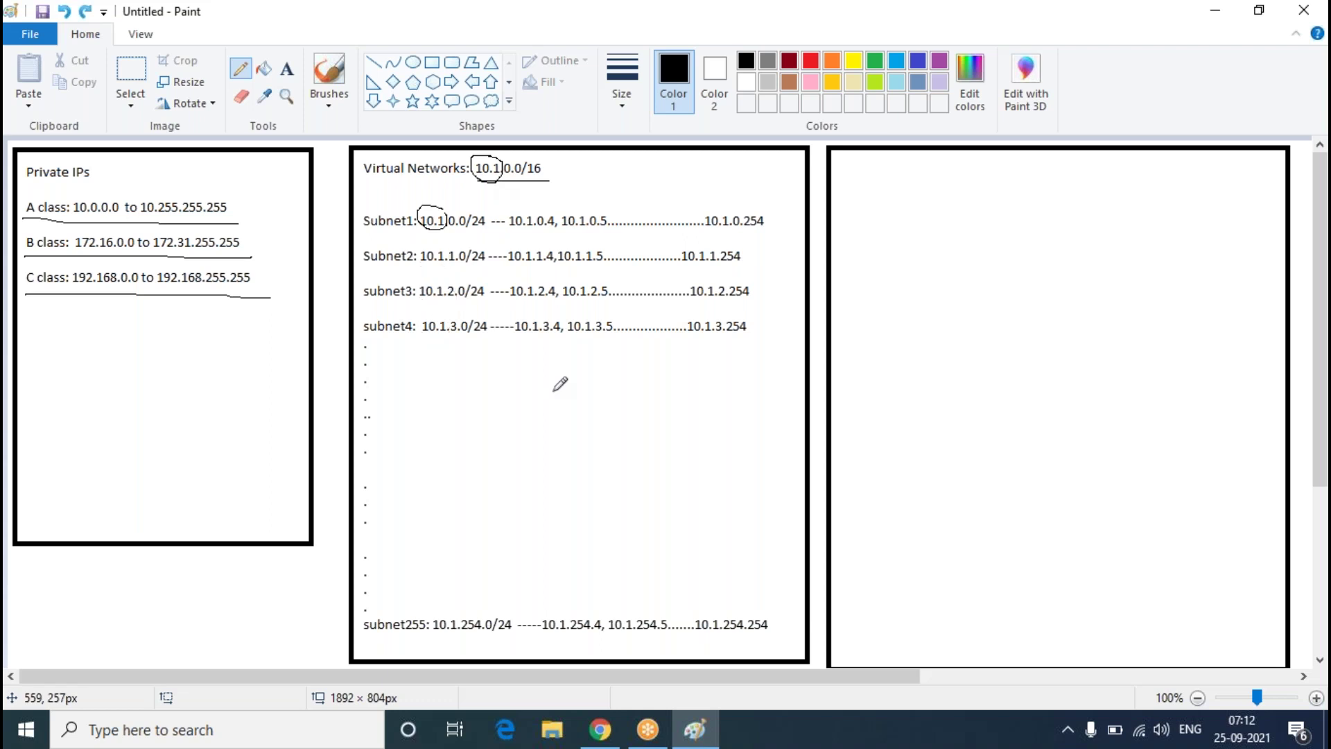
{"action": "key", "text": "ctrl+z"}
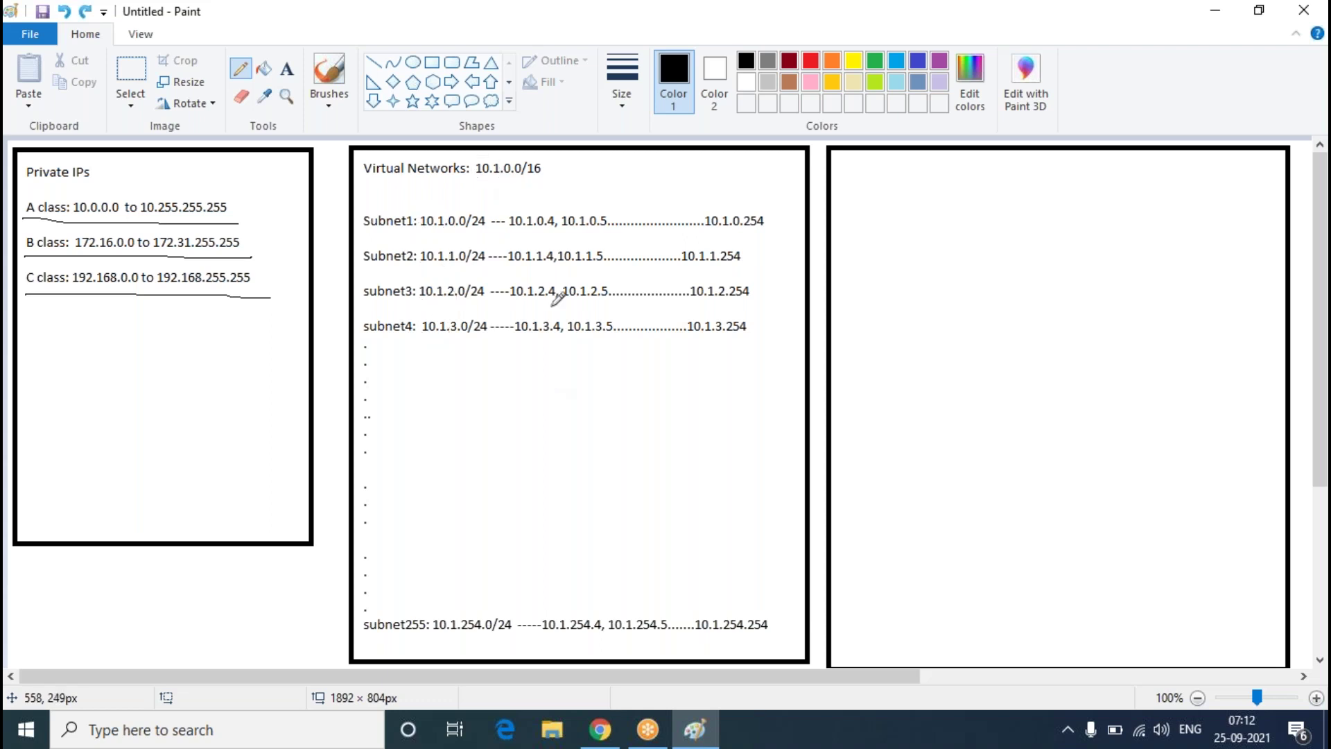
{"action": "mouse_move", "coordinate": [502, 154]}
{"action": "left_mouse_down"}
{"action": "mouse_move", "coordinate": [470, 169]}
{"action": "mouse_move", "coordinate": [505, 176]}
{"action": "mouse_move", "coordinate": [503, 158]}
{"action": "left_mouse_up"}
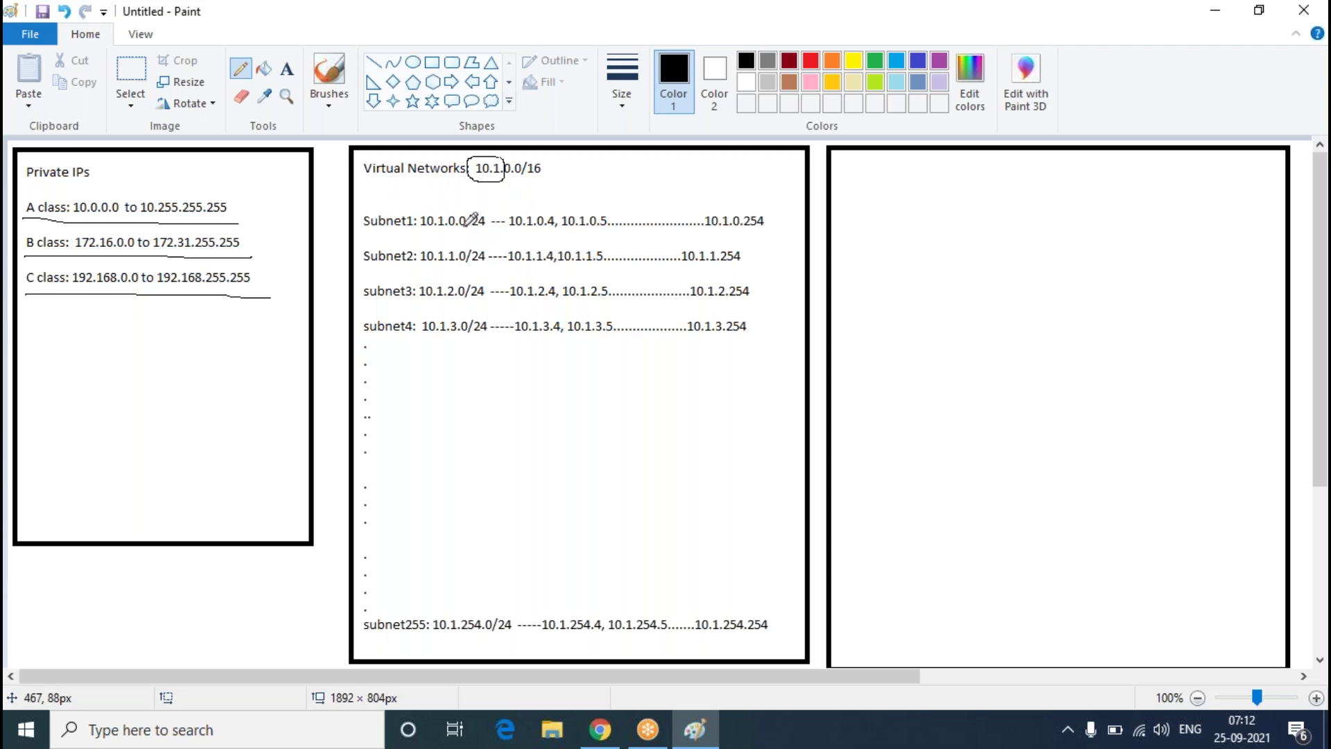
{"action": "key", "text": "ctrl+z"}
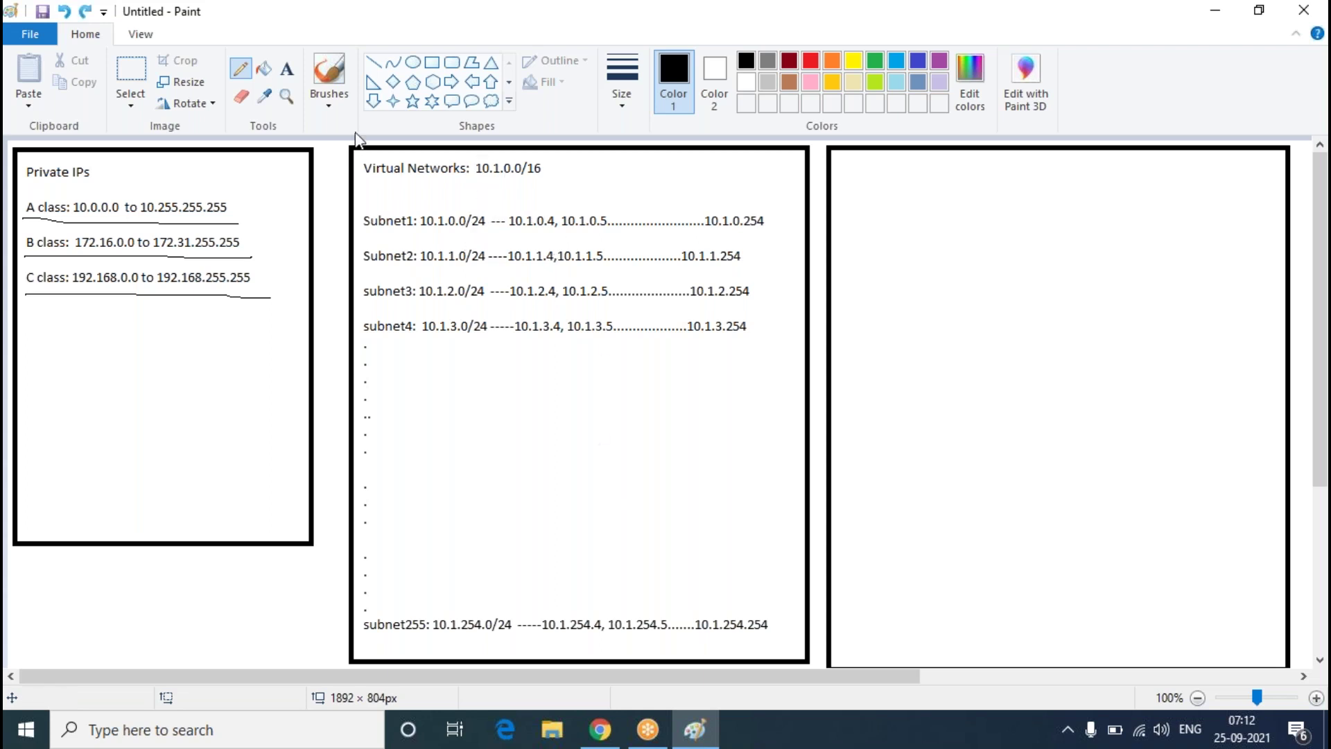
{"action": "left_click", "coordinate": [285, 70]}
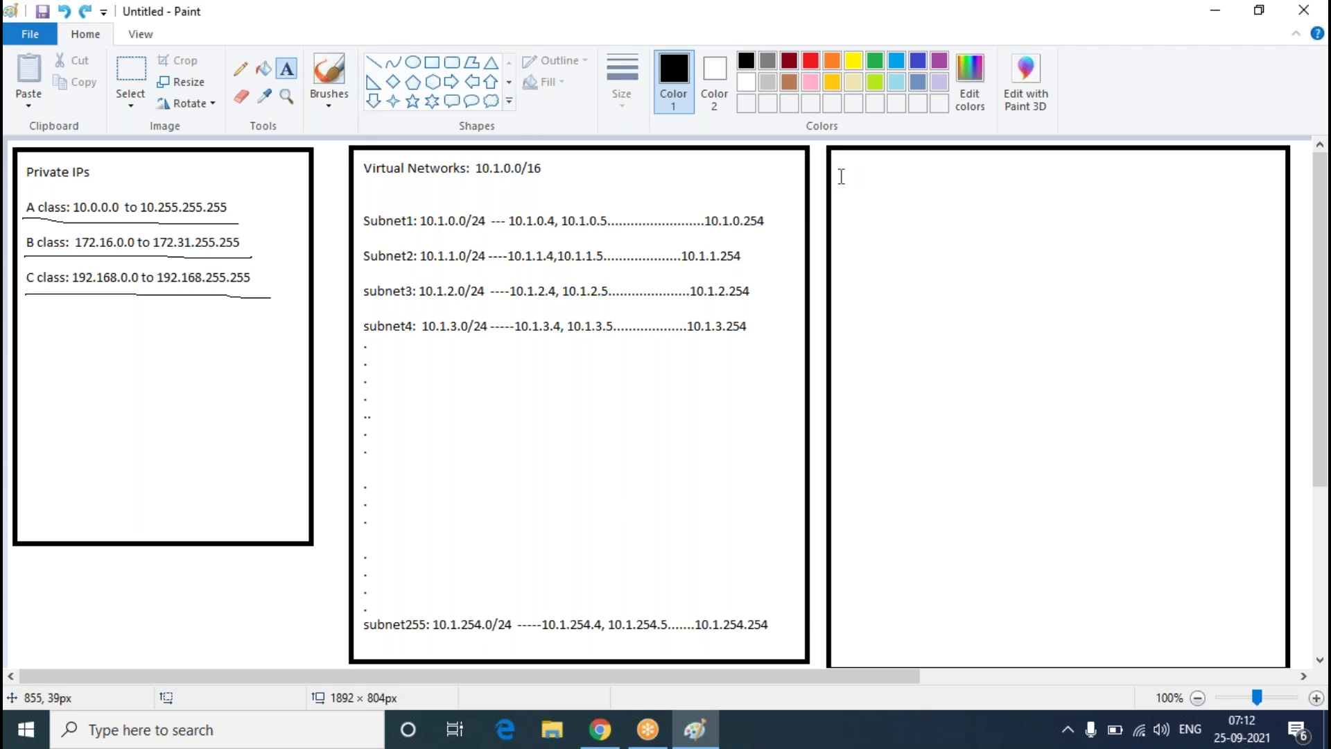
{"action": "left_click_drag", "start_coordinate": [838, 161], "coordinate": [1275, 656]}
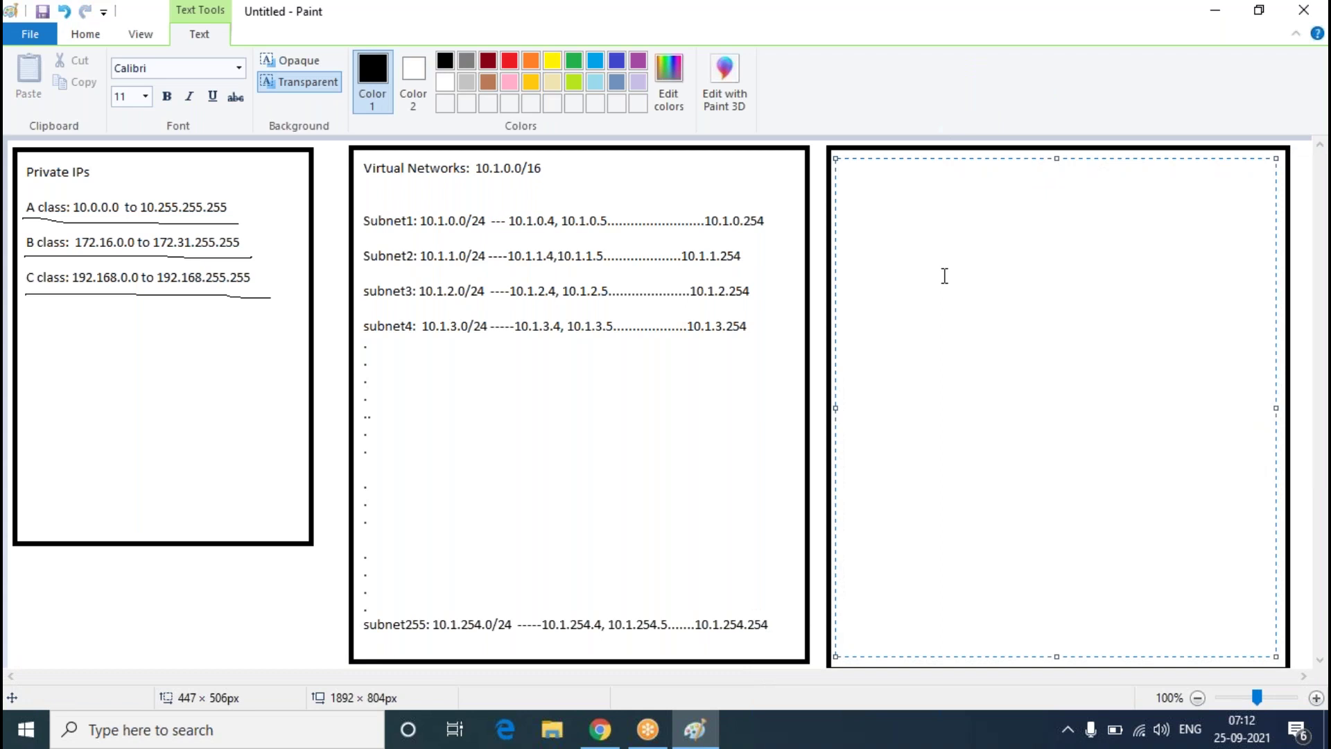
{"action": "type", "text": "VNET"}
{"action": "left_click", "coordinate": [423, 211]}
{"action": "left_click", "coordinate": [1105, 378]}
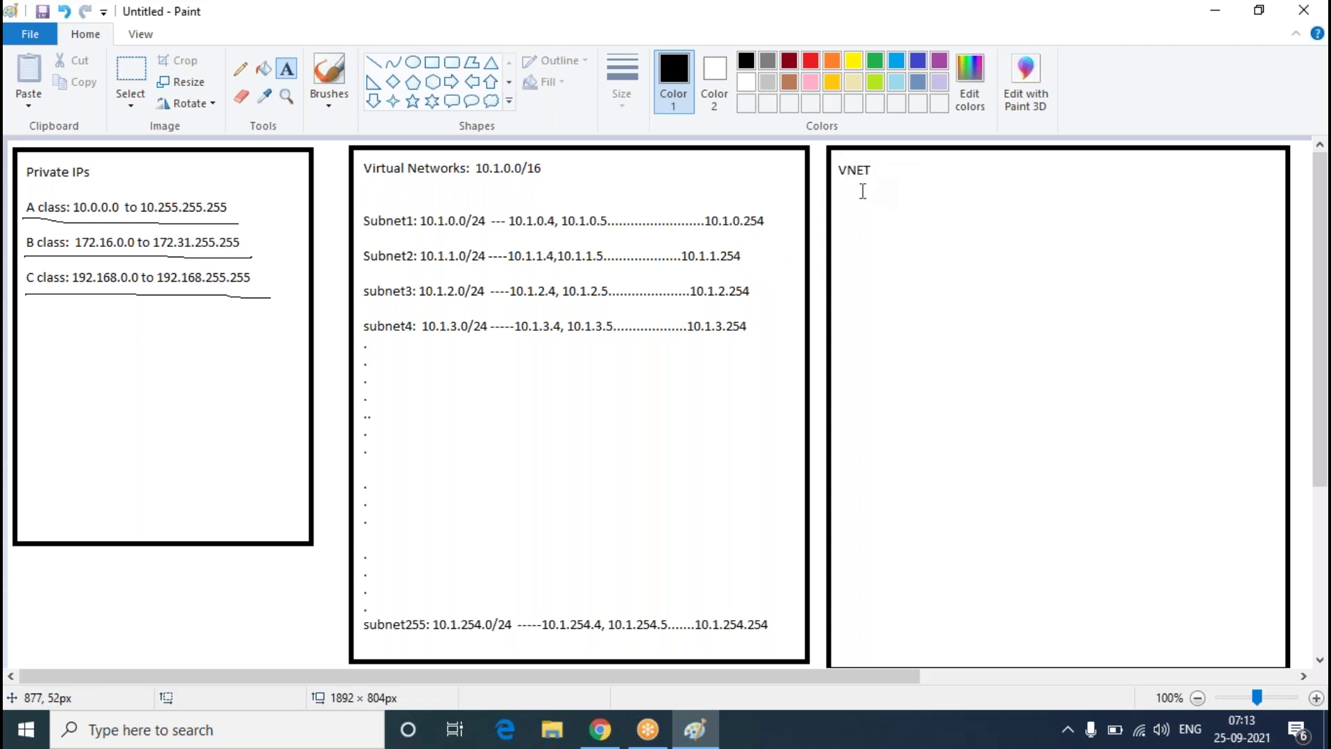
{"action": "key", "text": "ctrl+z"}
Add a text box in the right box reading 'VNET: 172.17.0.0/16' and begin the subnet1 172.17.0.0/24 line
{"action": "left_click_drag", "start_coordinate": [839, 162], "coordinate": [1267, 649]}
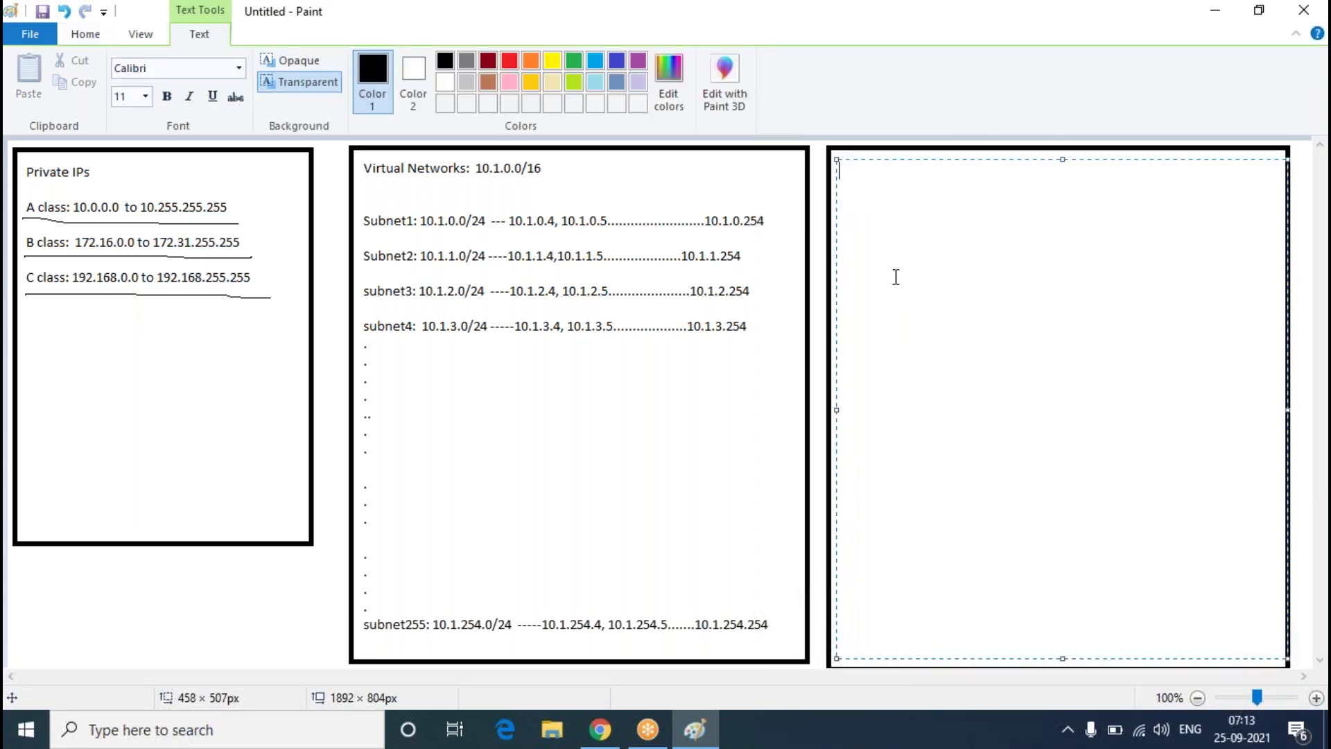
{"action": "type", "text": "VNET:"}
{"action": "type", "text": "172.17.0.0"}
{"action": "key", "text": "BackSpace"}
{"action": "type", "text": "/16"}
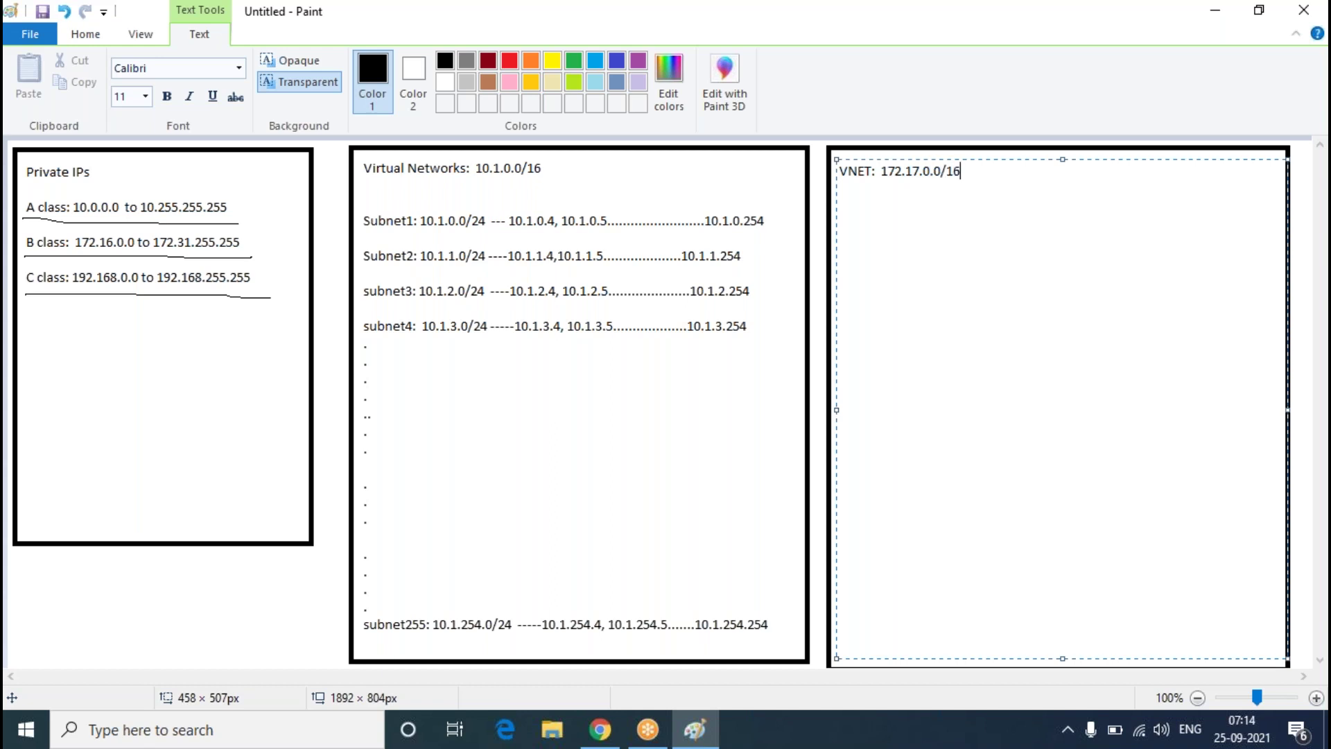
{"action": "key", "text": "Return"}
{"action": "type", "text": "subnet1: "}
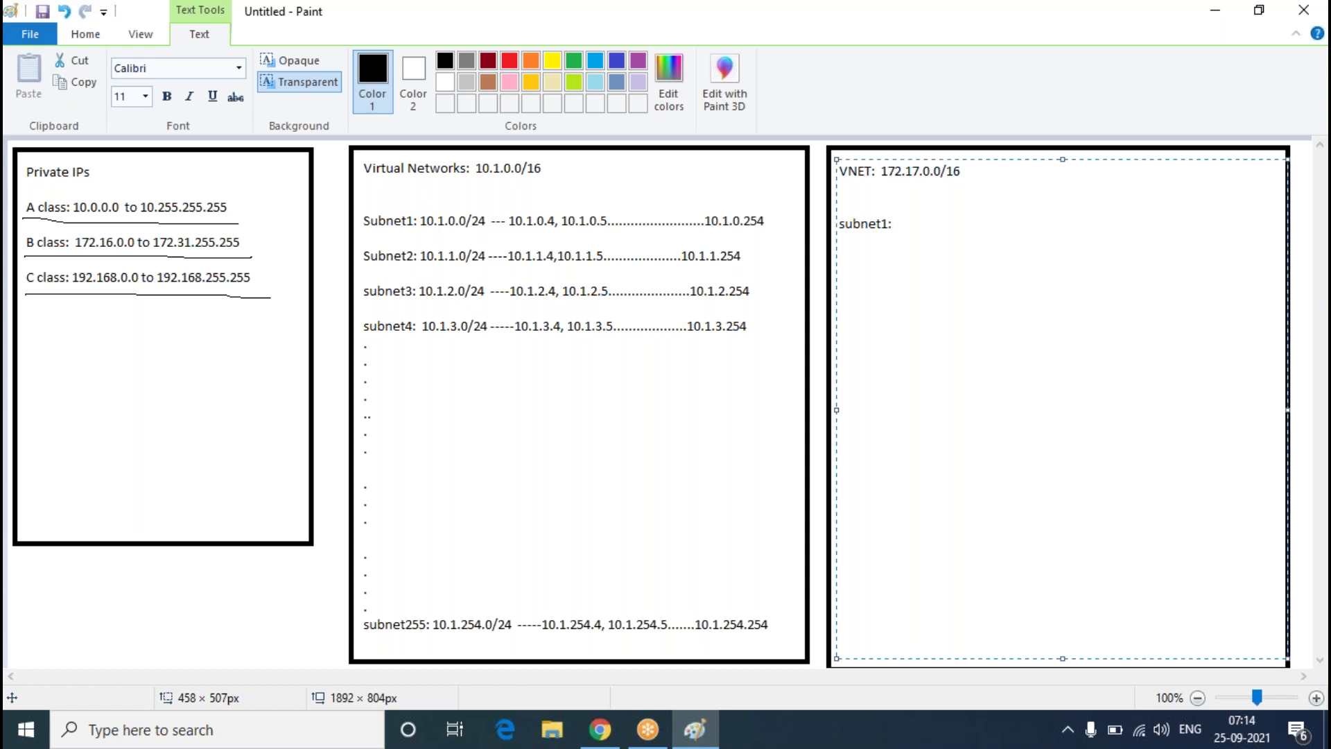
{"action": "type", "text": "172.17.0.0/24 --- 172.17.0."}
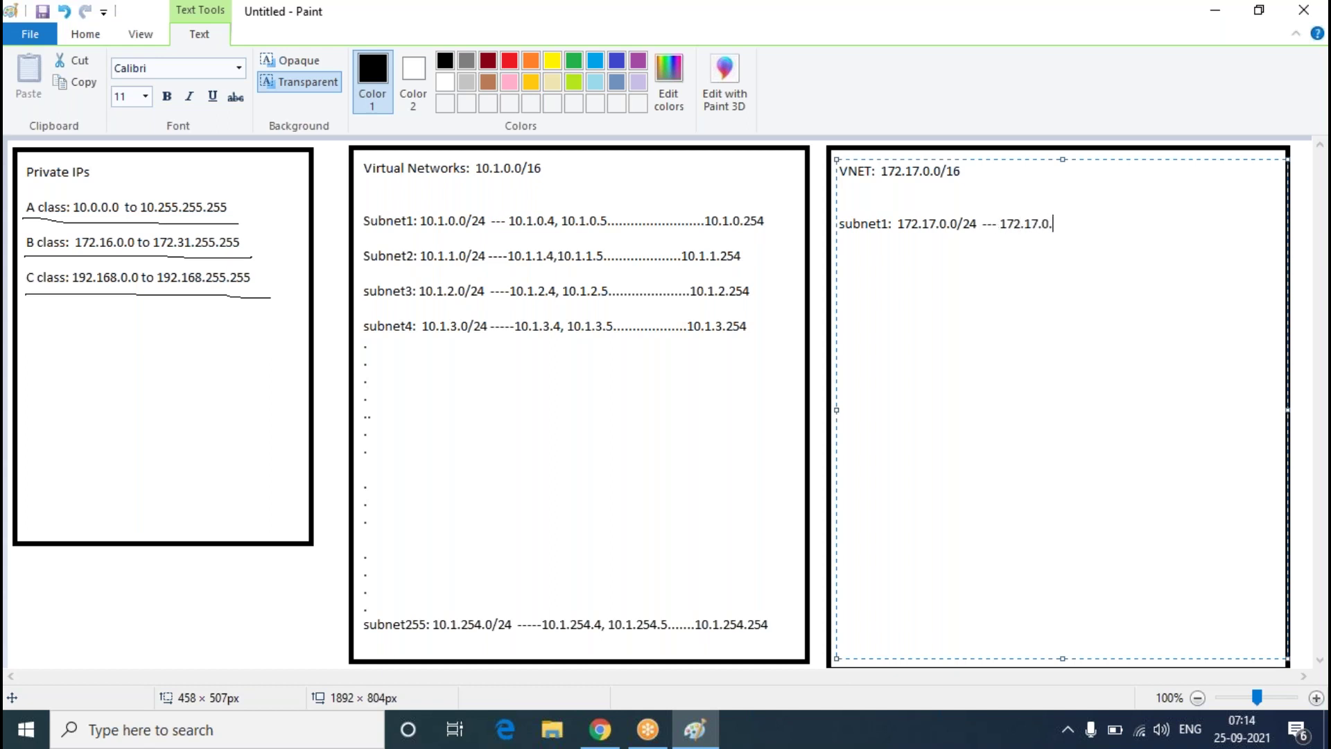
{"action": "type", "text": "4, 172.17.0.5.........172.17.0.2"}
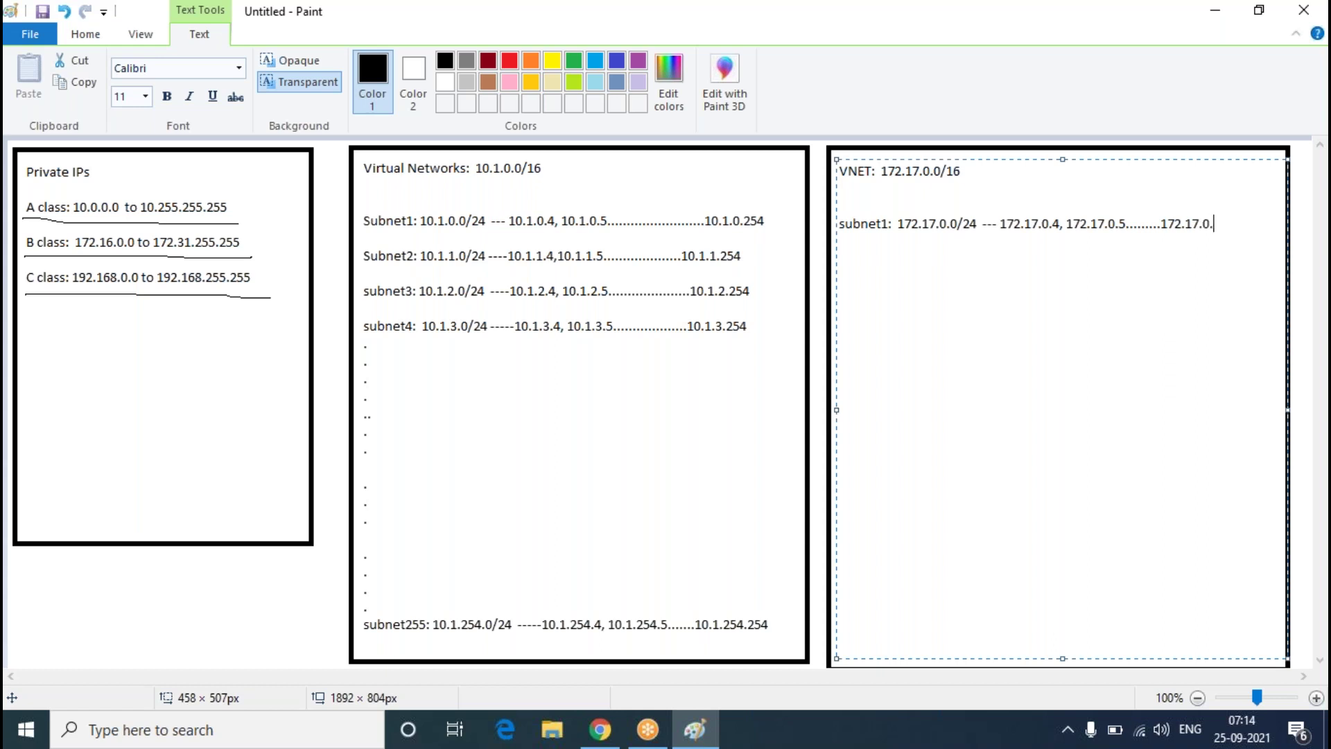
{"action": "type", "text": "54"}
Type the subnet2 line 172.17.1.0/24 up to 172.17.1.254, then begin subnet3 at 172.17.2.0/24
{"action": "key", "text": "Return"}
{"action": "key", "text": "Return"}
{"action": "type", "text": "subnet2: 172.17.1.0"}
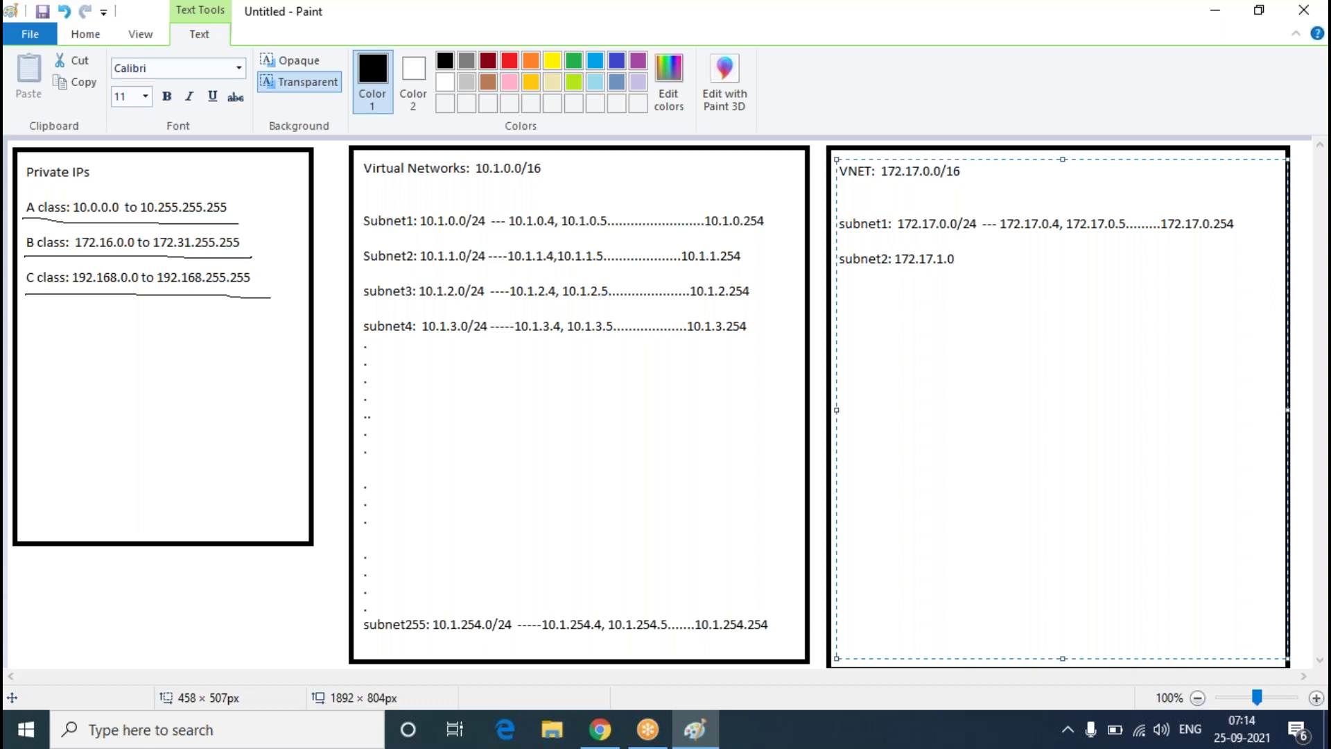
{"action": "type", "text": "/24 ---- 172.17.1.4, 172.17.1."}
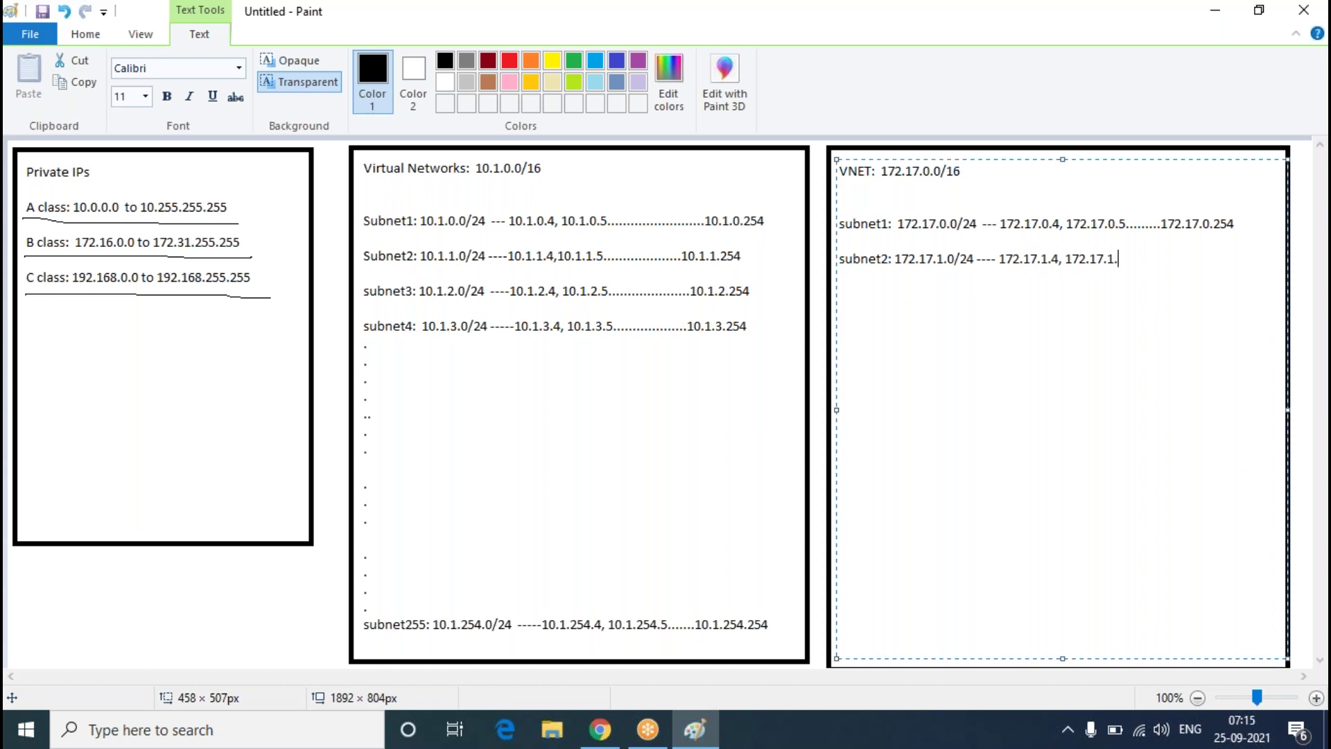
{"action": "type", "text": "5..........172.17.1.254"}
{"action": "key", "text": "Return"}
{"action": "key", "text": "Return"}
{"action": "type", "text": "subnet4"}
{"action": "key", "text": "BackSpace"}
{"action": "type", "text": "3: 172.17.2."}
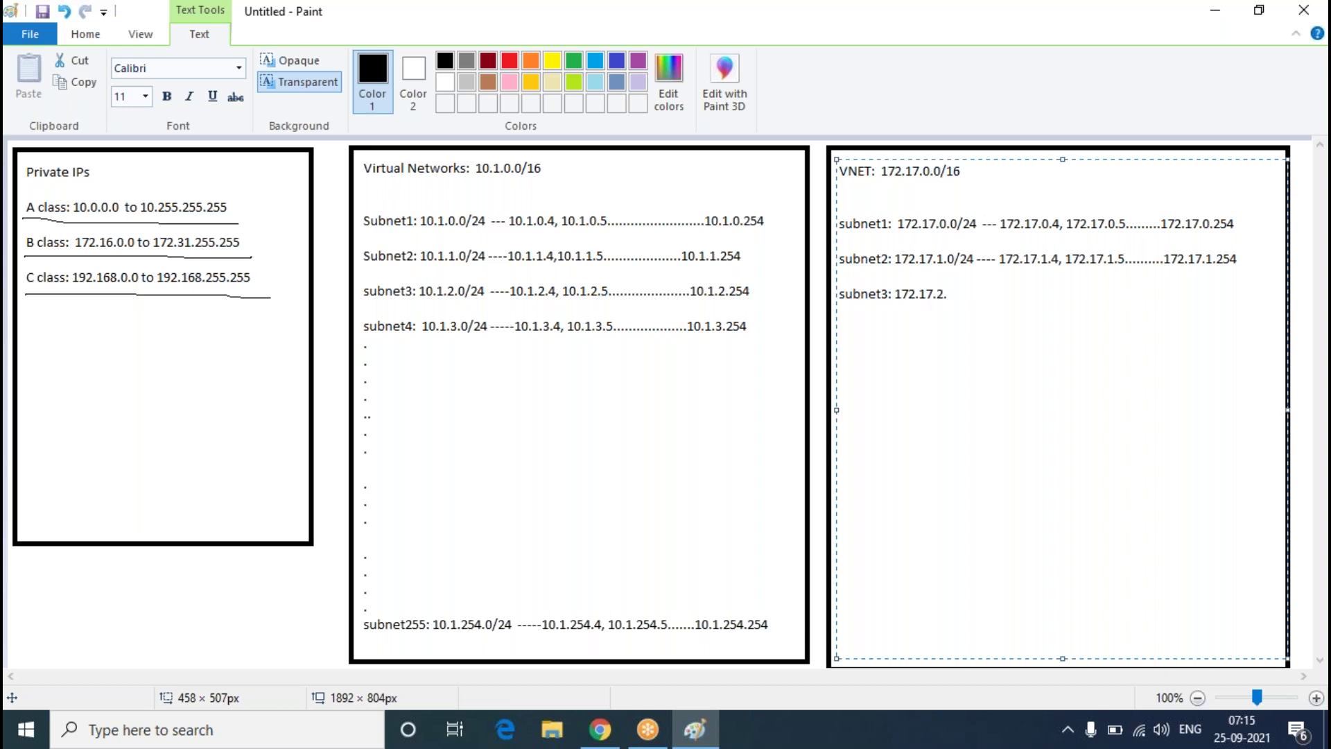
{"action": "type", "text": "0/24 -----172.17."}
{"action": "type", "text": "2.4,17"}
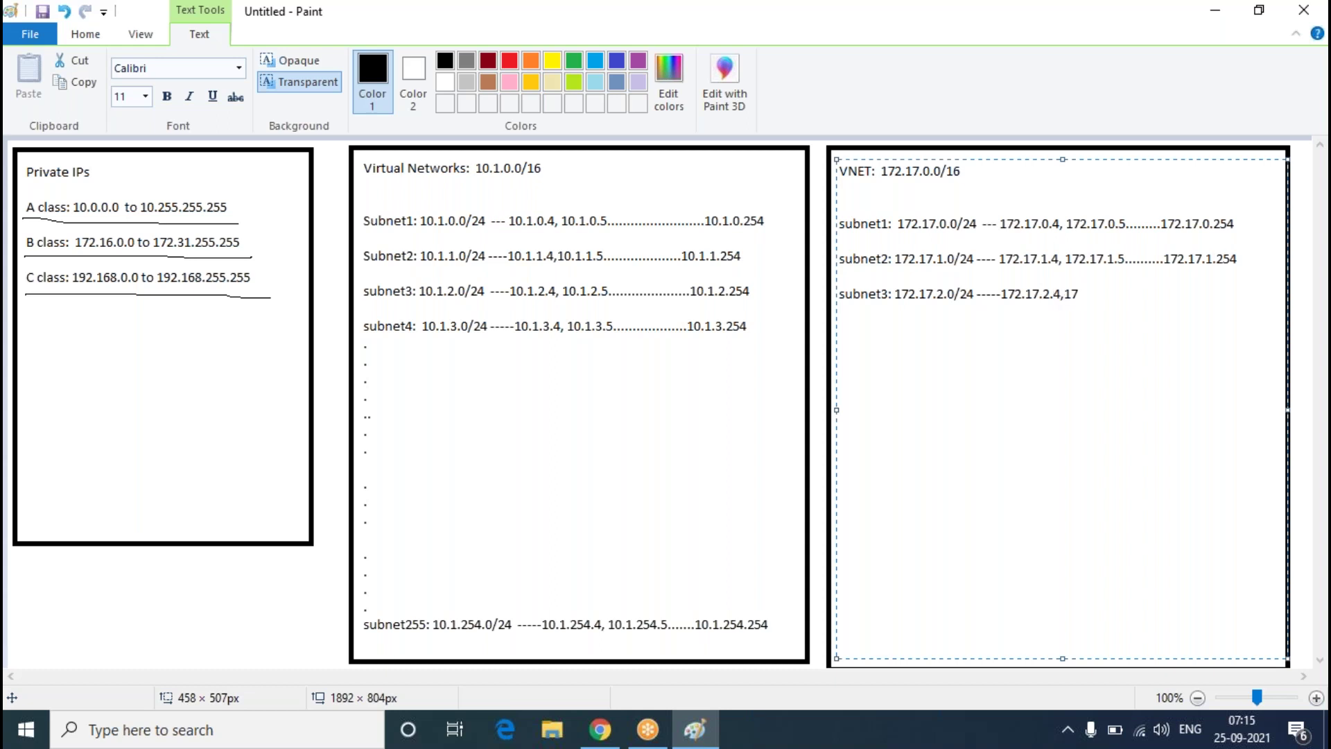
{"action": "key", "text": "BackSpace"}
{"action": "key", "text": "BackSpace"}
{"action": "type", "text": "172.17.2.5............."}
{"action": "type", "text": "172."}
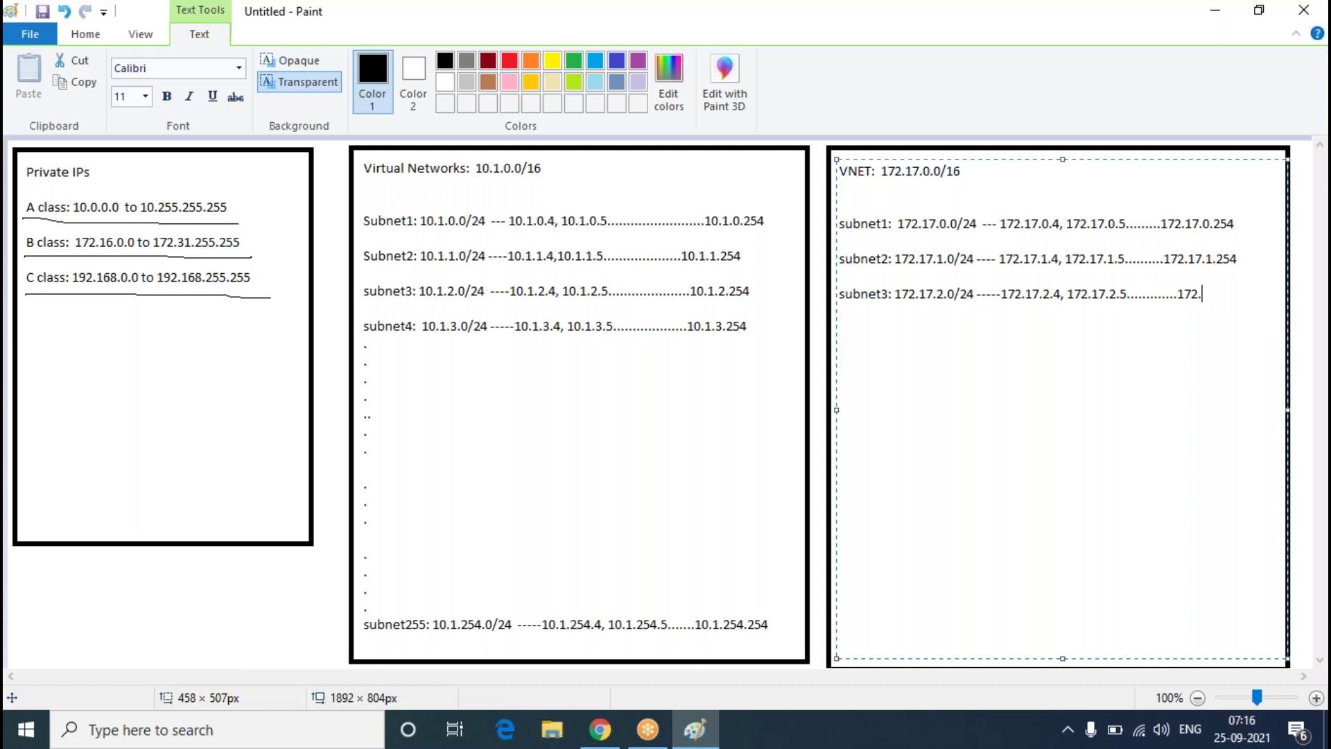
{"action": "type", "text": "17."}
{"action": "type", "text": "1"}
End subnet3 at 172.17.2.254 and add rows of dots beneath it
{"action": "key", "text": "BackSpace"}
{"action": "type", "text": "2"}
{"action": "type", "text": "."}
{"action": "type", "text": "254"}
{"action": "type", "text": ". . . . .. . .  . . "}
{"action": "type", "text": ".. .  . . . .  . ."}
{"action": "key", "text": "BackSpace"}
{"action": "key", "text": "BackSpace"}
{"action": "key", "text": "BackSpace"}
{"action": "key", "text": "BackSpace"}
Type the subnet254 line: 172.17.254.0/24, 172.17.254.4, 172.17.254.5 ... 172.17.254.254
{"action": "type", "text": ".sun"}
{"action": "key", "text": "BackSpace"}
{"action": "type", "text": "bnet254: 172"}
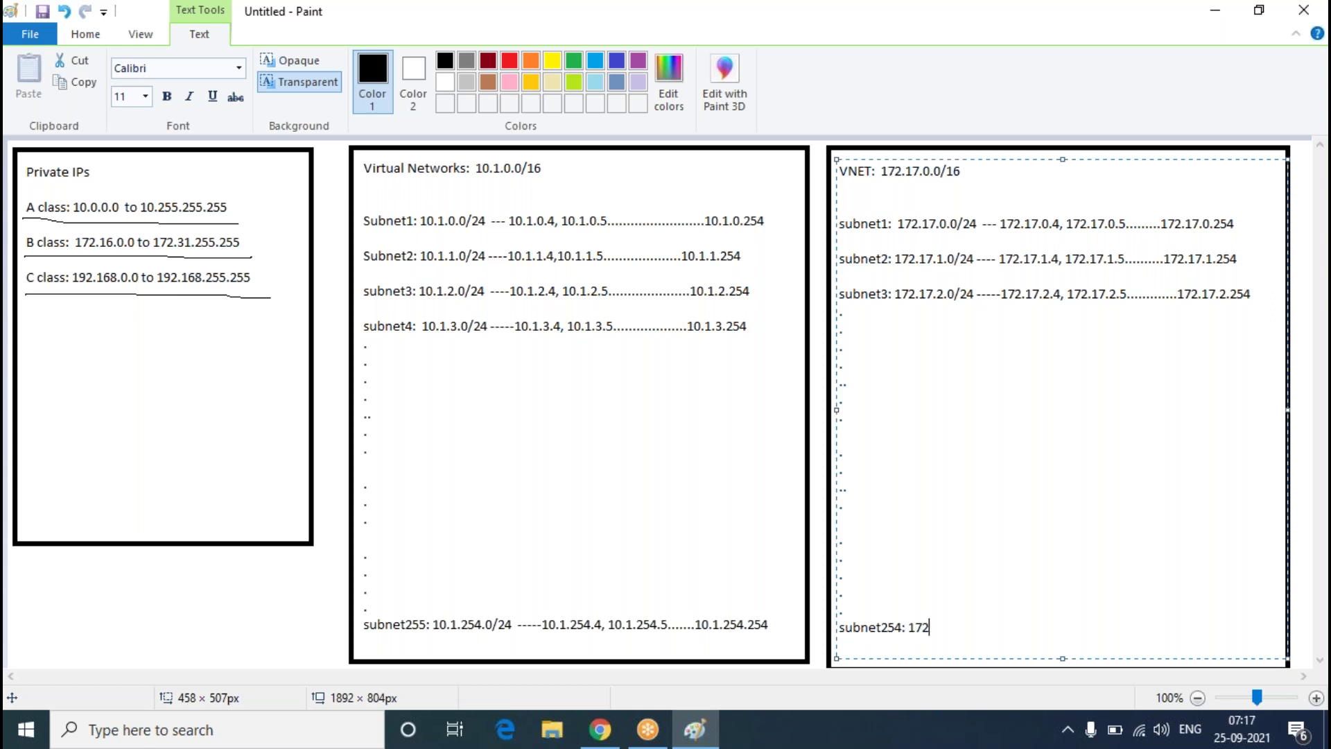
{"action": "type", "text": ".17.254.0/24 ....172.17"}
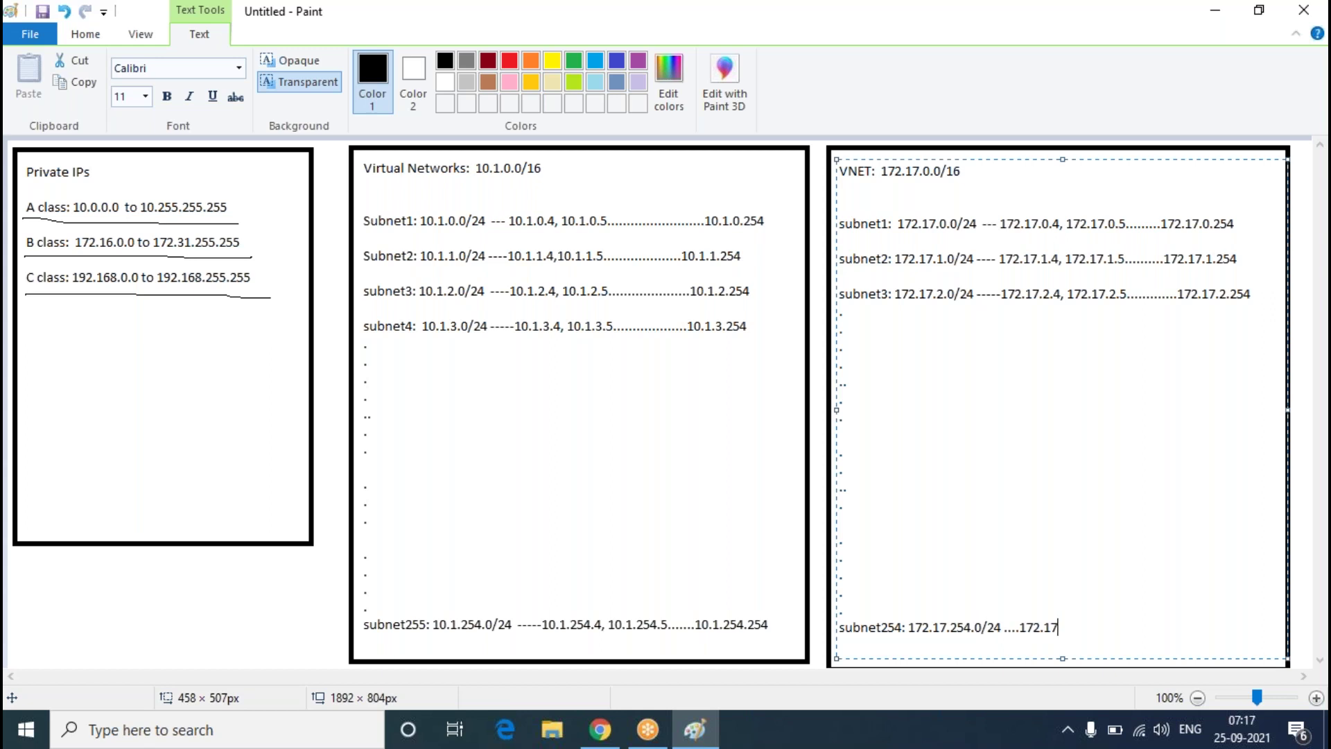
{"action": "type", "text": ".254.4, 172.17.254.5......172"}
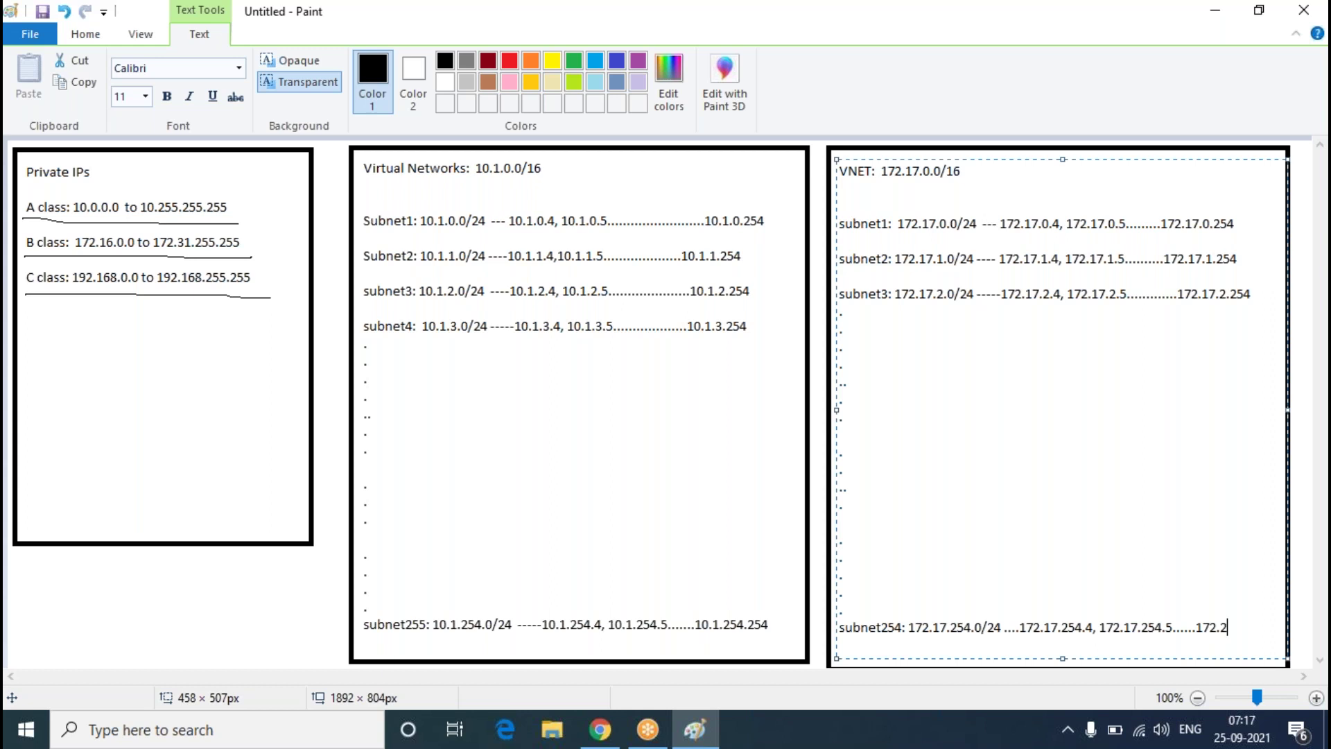
{"action": "type", "text": ".17.254.254"}
Commit the VNET text and pencil an underline beneath the VNET heading
{"action": "left_click", "coordinate": [647, 187]}
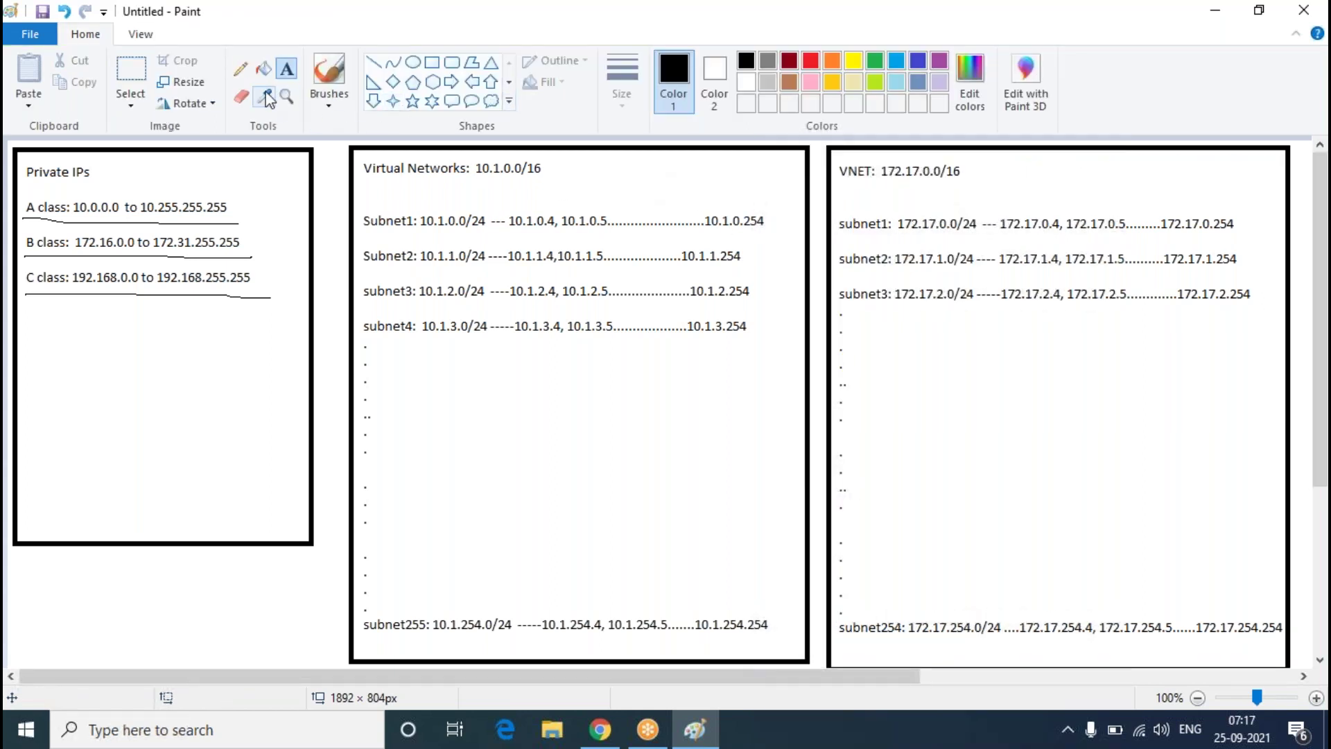
{"action": "left_click", "coordinate": [239, 69]}
{"action": "left_click_drag", "start_coordinate": [840, 183], "coordinate": [968, 182]}
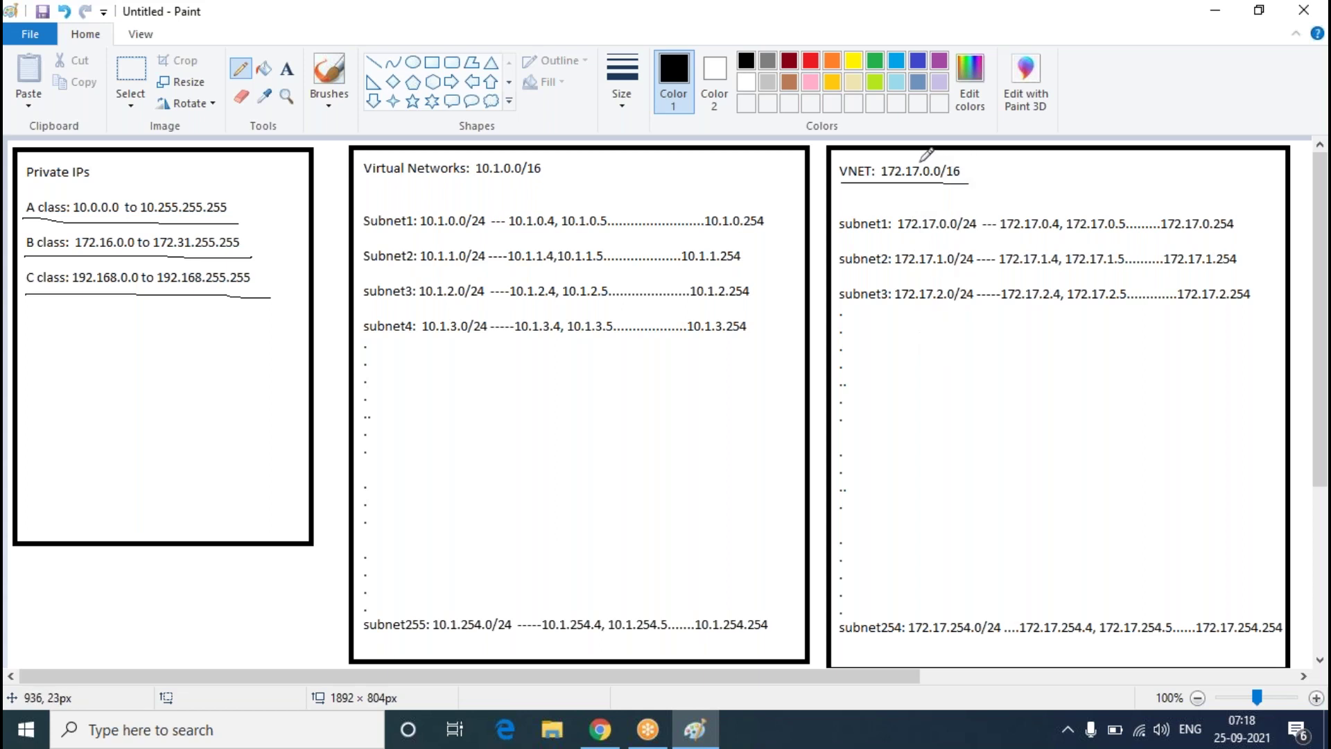
Draw a box around 172.17 in the heading and underline 172.17 on the subnet1 line
{"action": "mouse_move", "coordinate": [917, 159]}
{"action": "left_mouse_down"}
{"action": "mouse_move", "coordinate": [876, 158]}
{"action": "mouse_move", "coordinate": [878, 182]}
{"action": "mouse_move", "coordinate": [922, 188]}
{"action": "left_mouse_up"}
{"action": "mouse_move", "coordinate": [920, 159]}
{"action": "left_mouse_down"}
{"action": "mouse_move", "coordinate": [920, 190]}
{"action": "mouse_move", "coordinate": [938, 159]}
{"action": "mouse_move", "coordinate": [940, 172]}
{"action": "mouse_move", "coordinate": [923, 197]}
{"action": "left_mouse_up"}
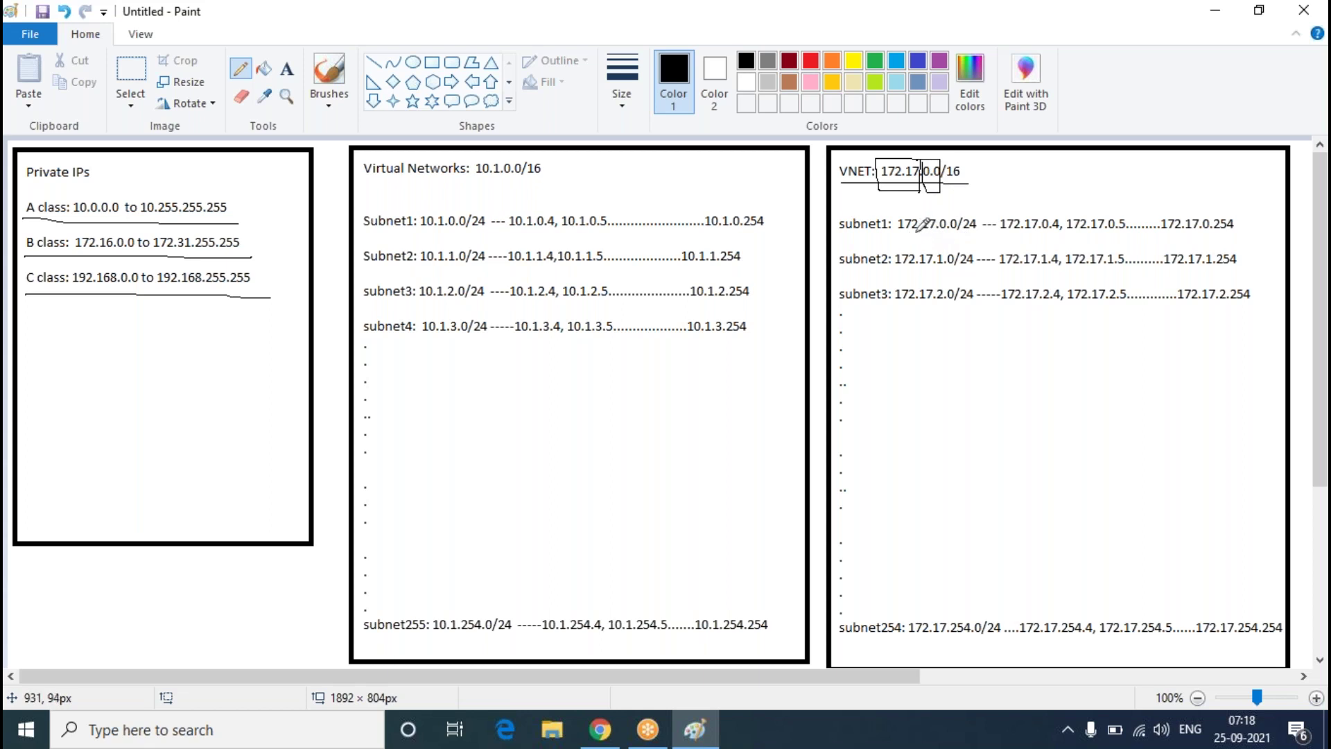
{"action": "mouse_move", "coordinate": [899, 233]}
{"action": "left_mouse_down"}
{"action": "mouse_move", "coordinate": [938, 233]}
{"action": "mouse_move", "coordinate": [924, 269]}
{"action": "mouse_move", "coordinate": [934, 306]}
{"action": "left_mouse_up"}
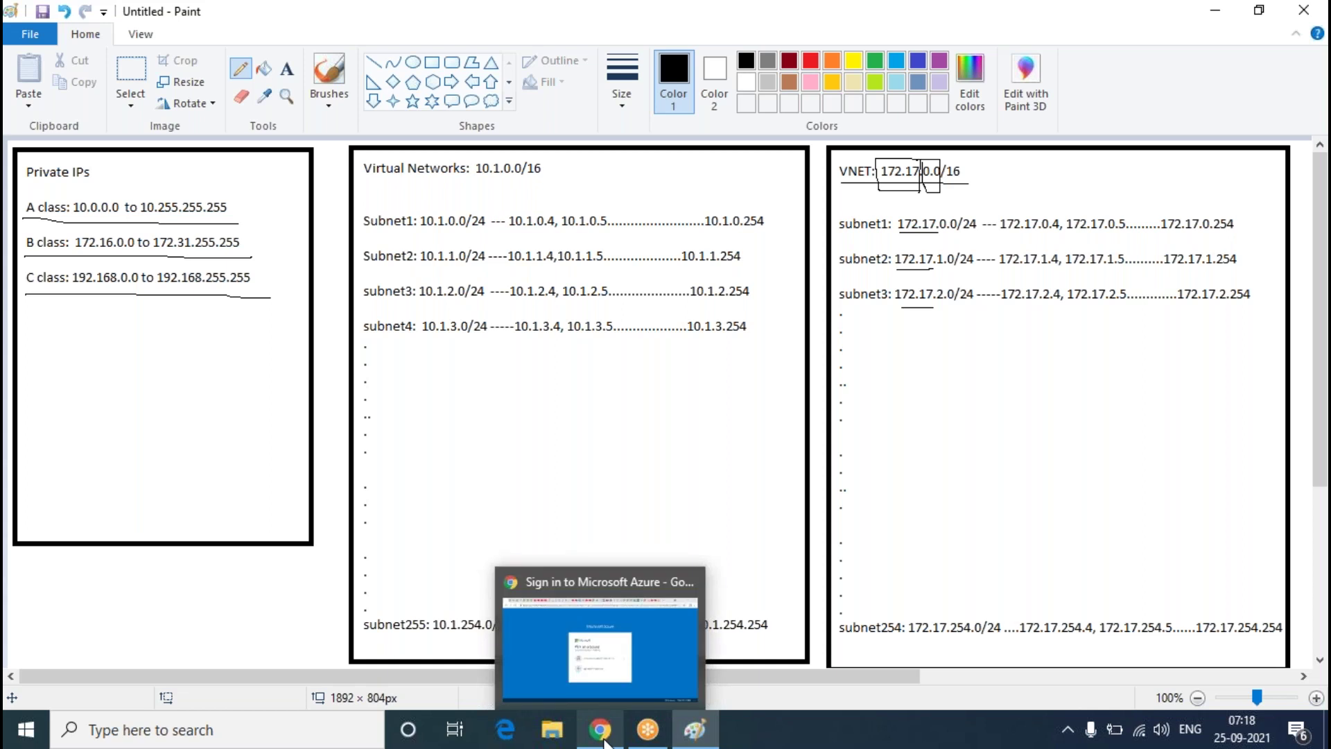
{"action": "left_click", "coordinate": [588, 648]}
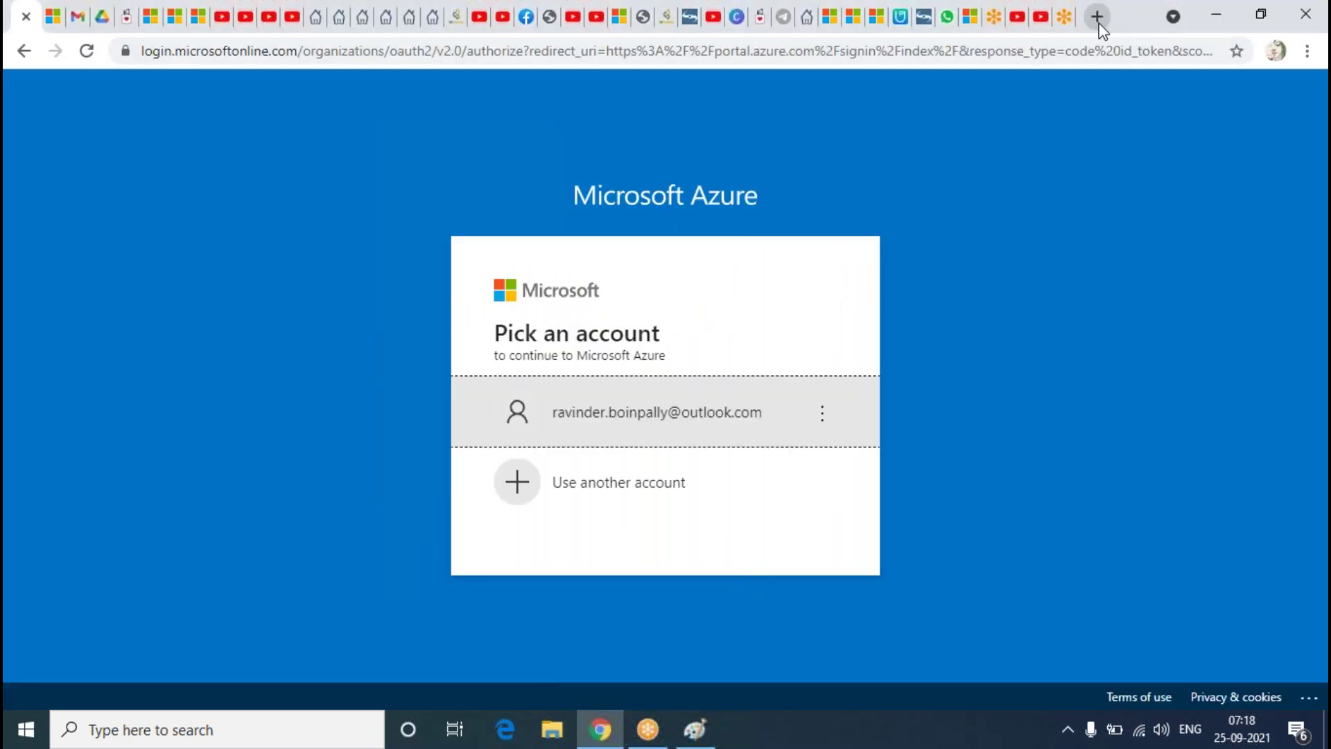
Open a new Chrome tab and load the Google homepage
{"action": "left_click", "coordinate": [1097, 15]}
{"action": "left_click", "coordinate": [971, 56]}
{"action": "type", "text": "ww"}
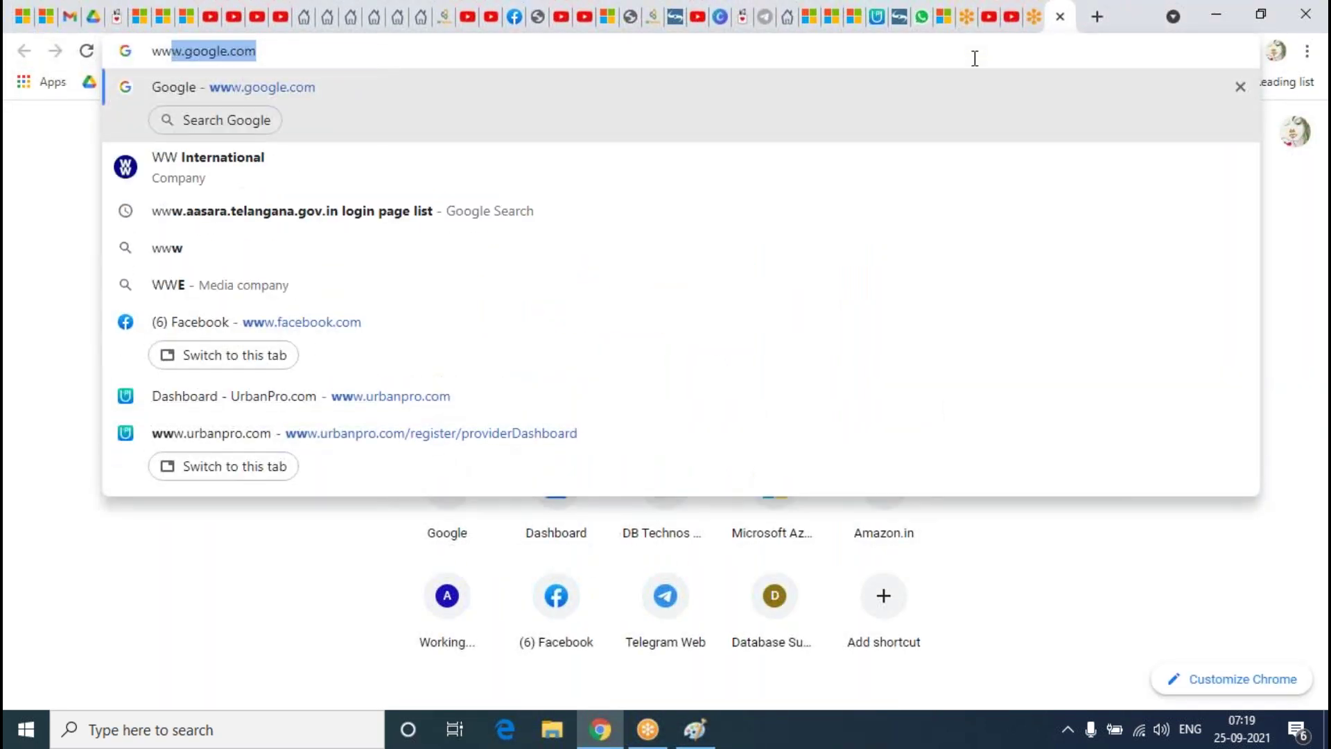
{"action": "key", "text": "Return"}
Search for and run a speed test, then close the tab and minimize Chrome
{"action": "type", "text": "spp"}
{"action": "key", "text": "Down"}
{"action": "key", "text": "Return"}
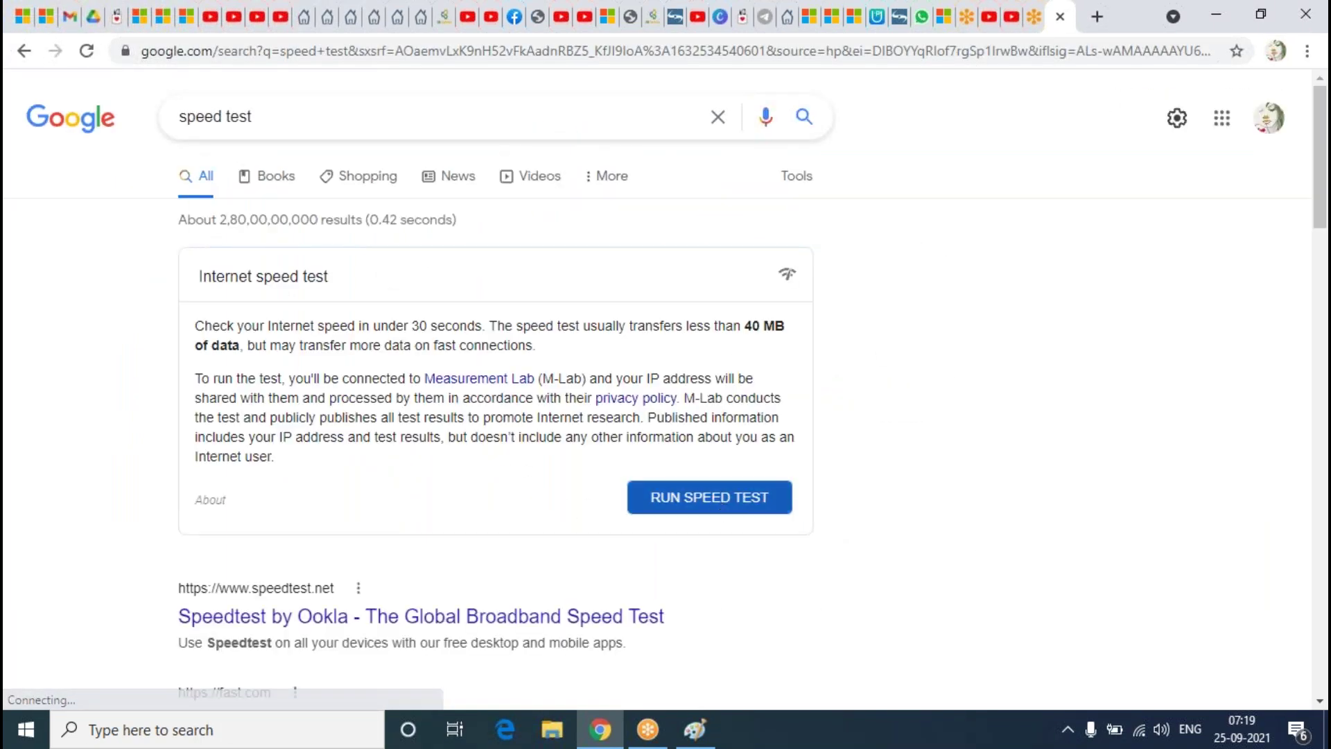
{"action": "left_click", "coordinate": [718, 508]}
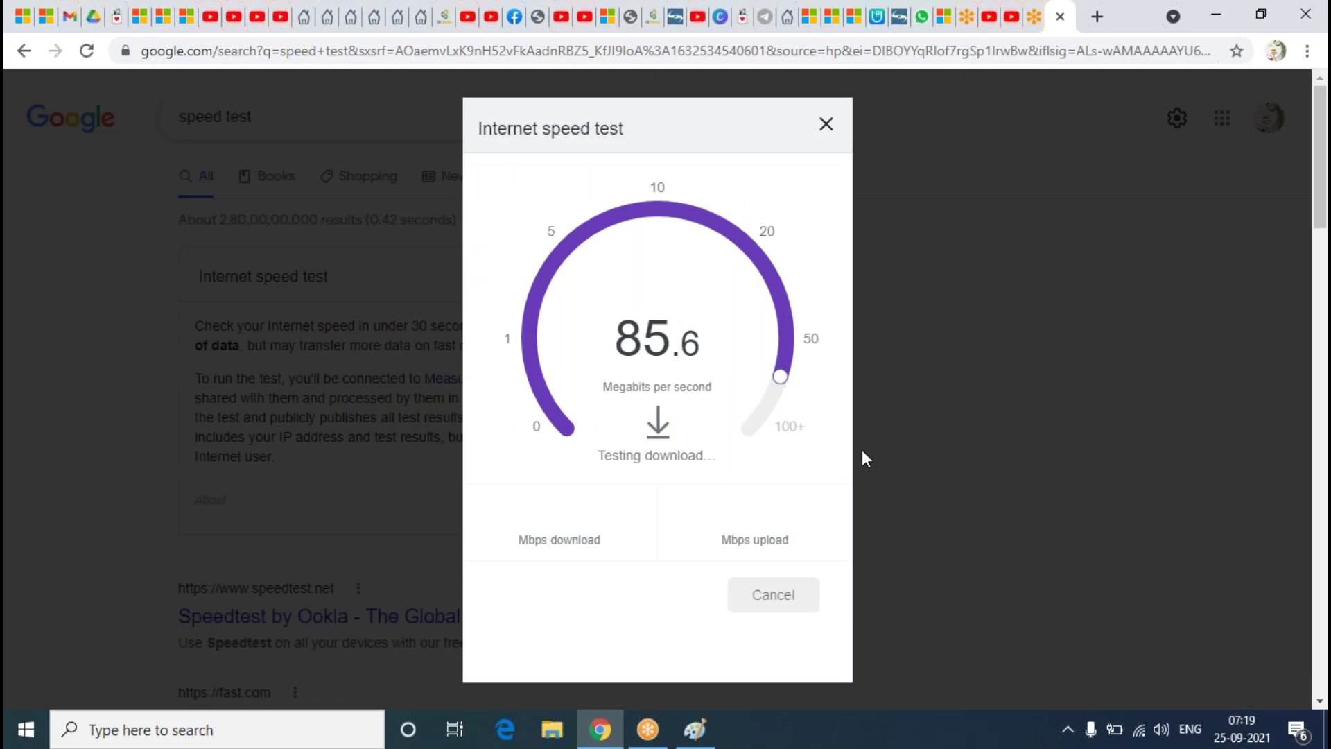
{"action": "left_click", "coordinate": [1061, 18]}
{"action": "left_click", "coordinate": [1219, 17]}
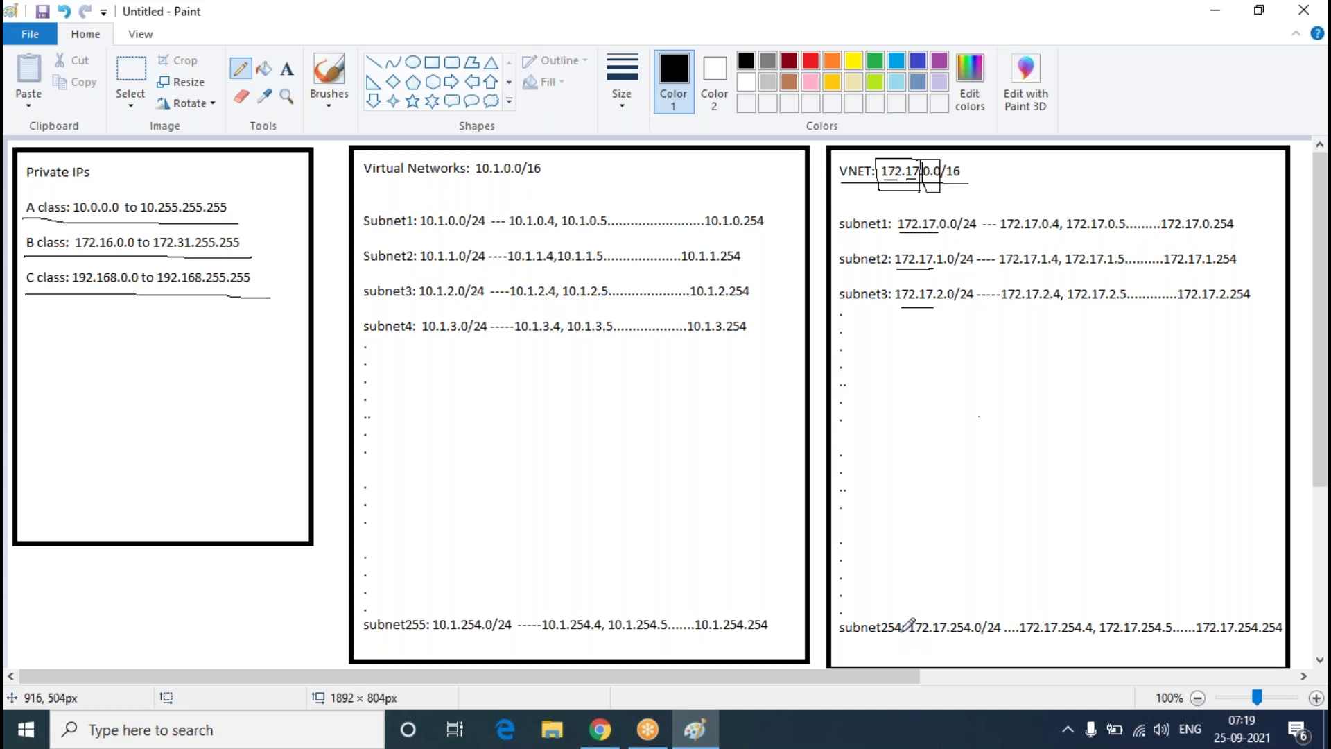
Draw a mark beside subnet254, then undo the pencil marks on the VNET note
{"action": "left_click_drag", "start_coordinate": [899, 617], "coordinate": [902, 636]}
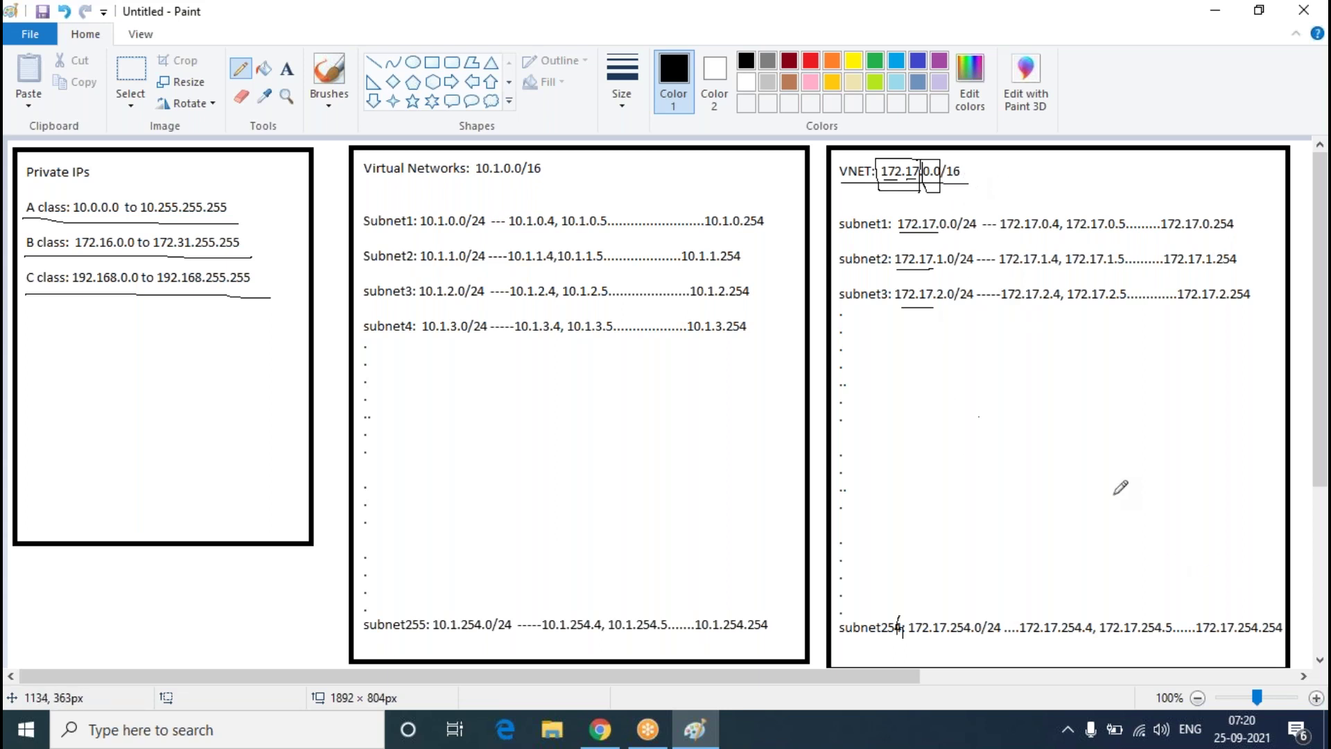
{"action": "key", "text": "ctrl+z"}
{"action": "key", "text": "ctrl+z"}
{"action": "key", "text": "ctrl+z"}
{"action": "key", "text": "ctrl+z"}
{"action": "key", "text": "ctrl+z"}
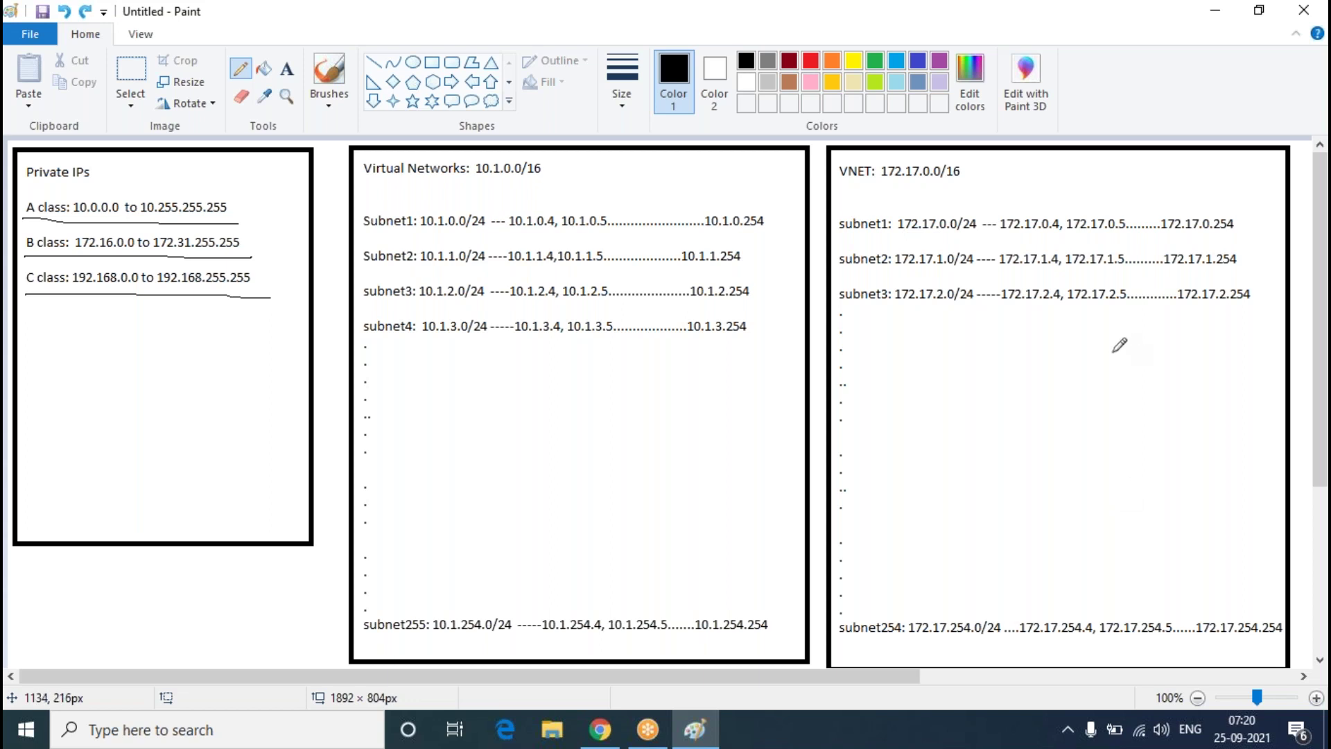
{"action": "left_click", "coordinate": [1215, 13]}
Sign in to Azure with the saved account and its password, declining to stay signed in
{"action": "left_click", "coordinate": [600, 730]}
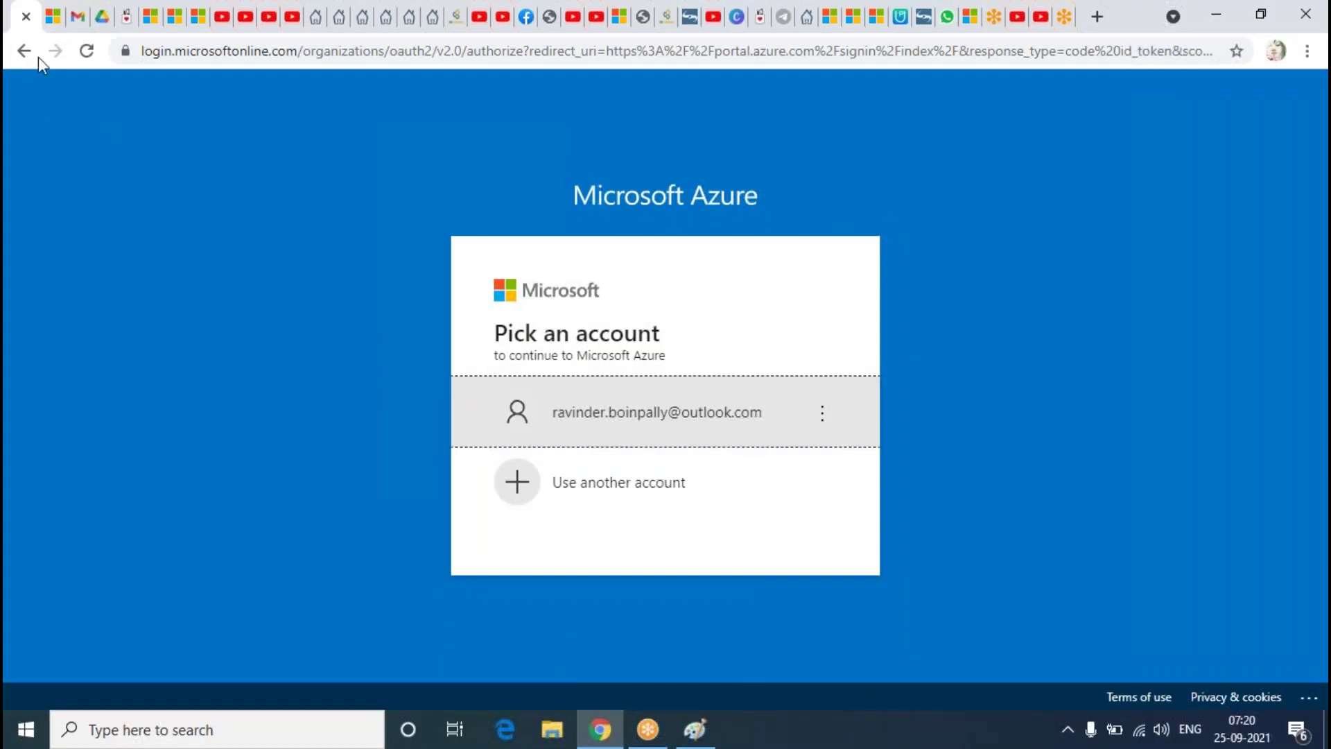
{"action": "left_click", "coordinate": [716, 419]}
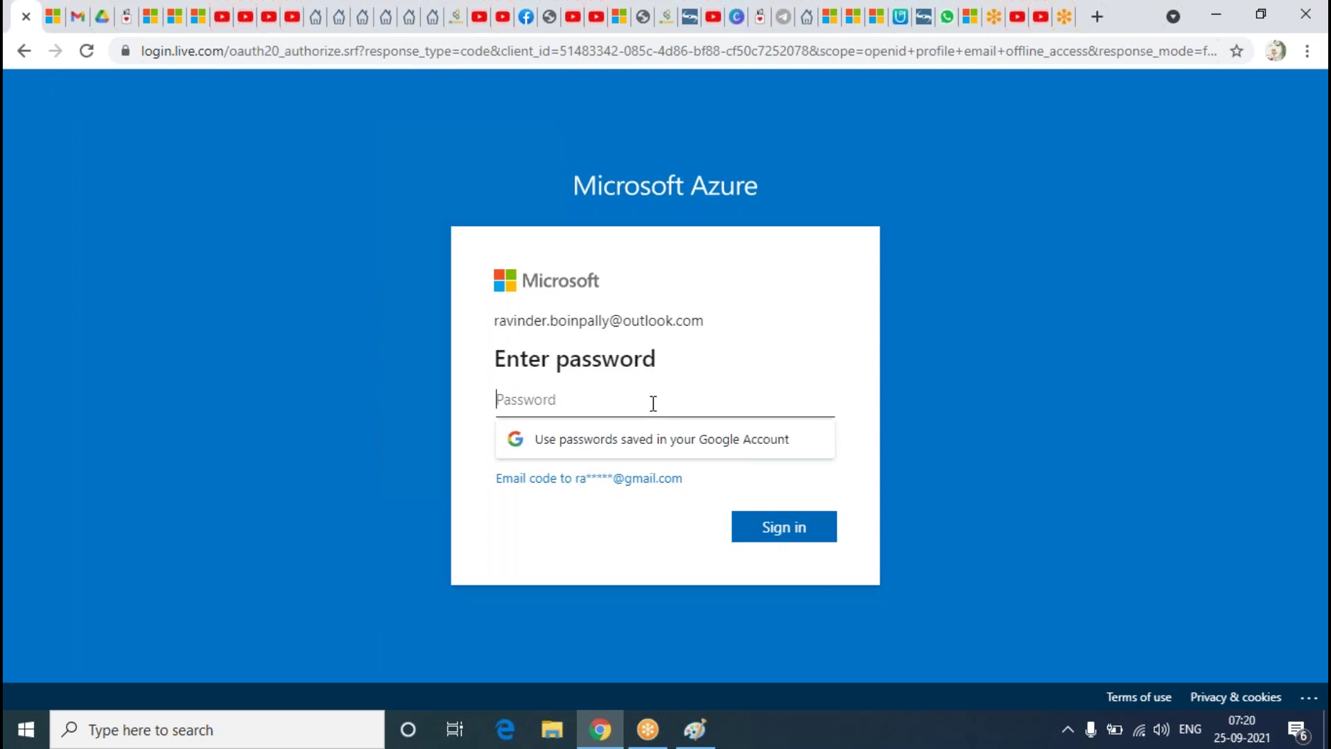
{"action": "type", "text": "•"}
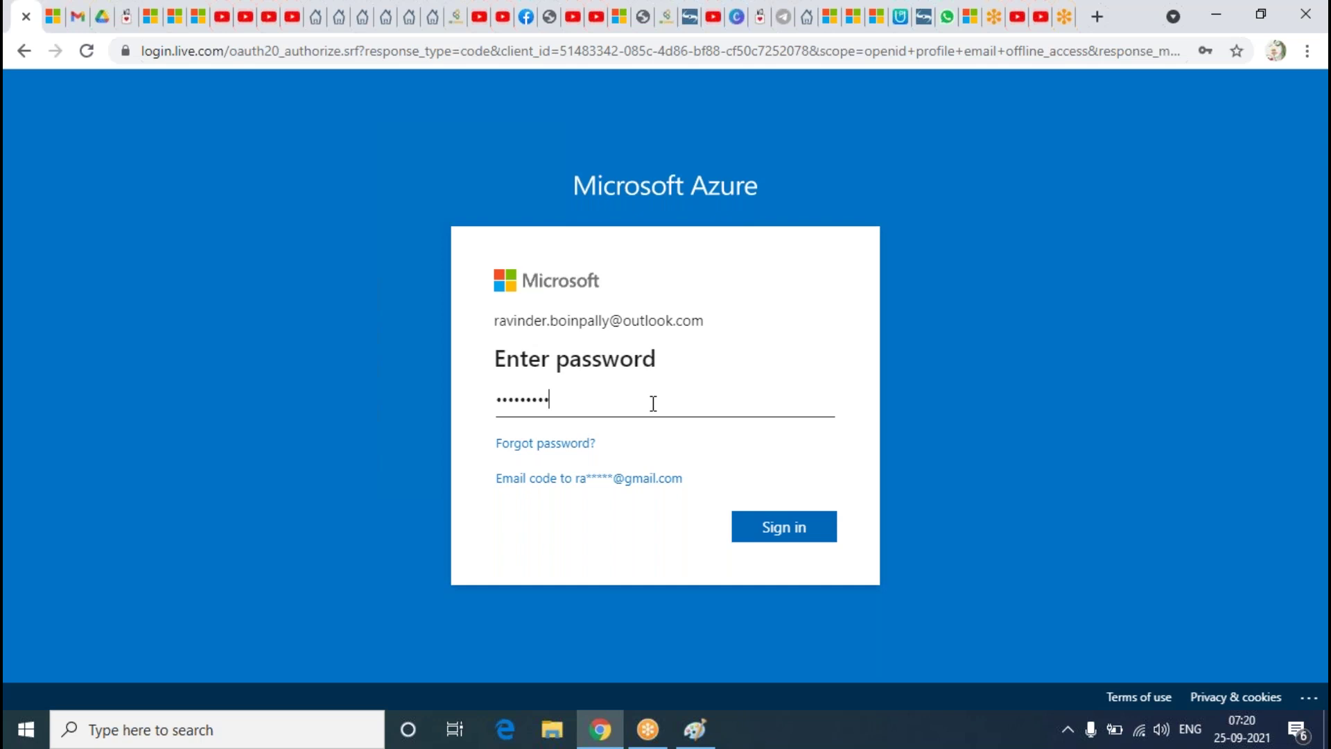
{"action": "left_click", "coordinate": [773, 534]}
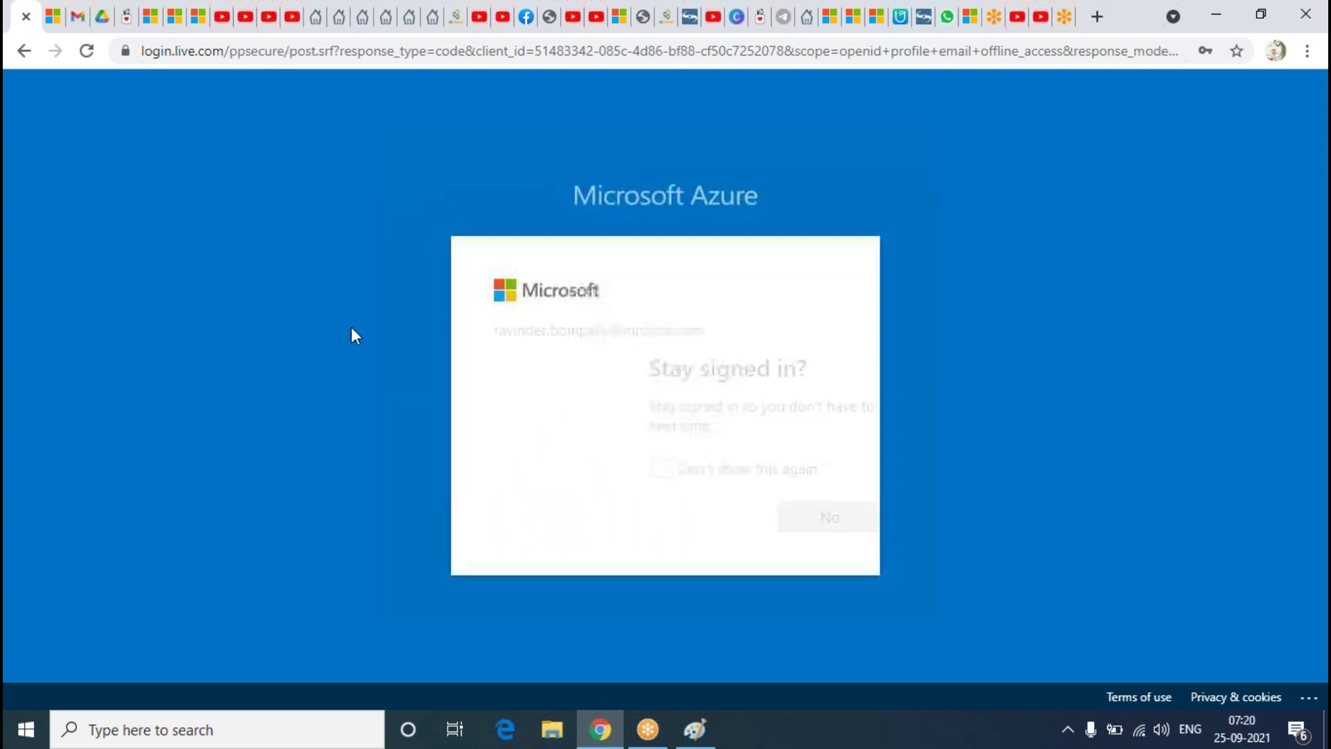
{"action": "left_click", "coordinate": [669, 521]}
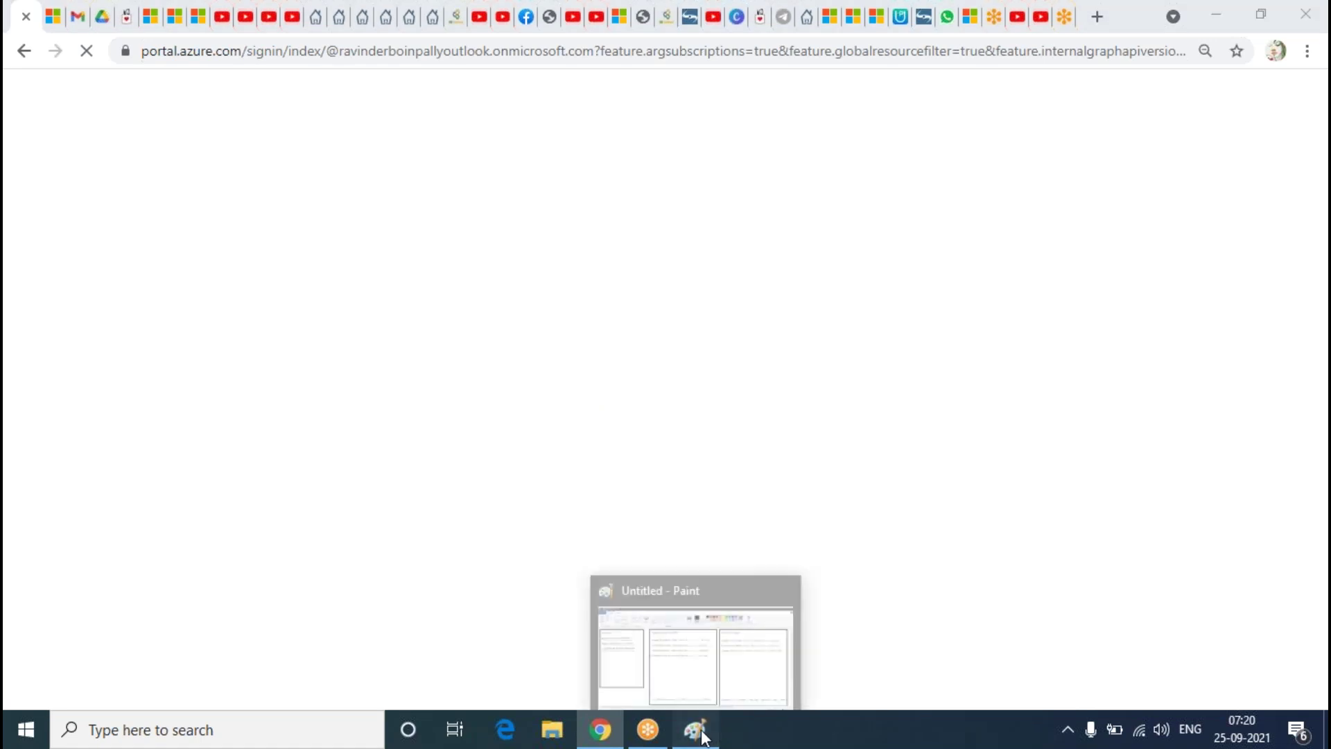
{"action": "left_click", "coordinate": [697, 728]}
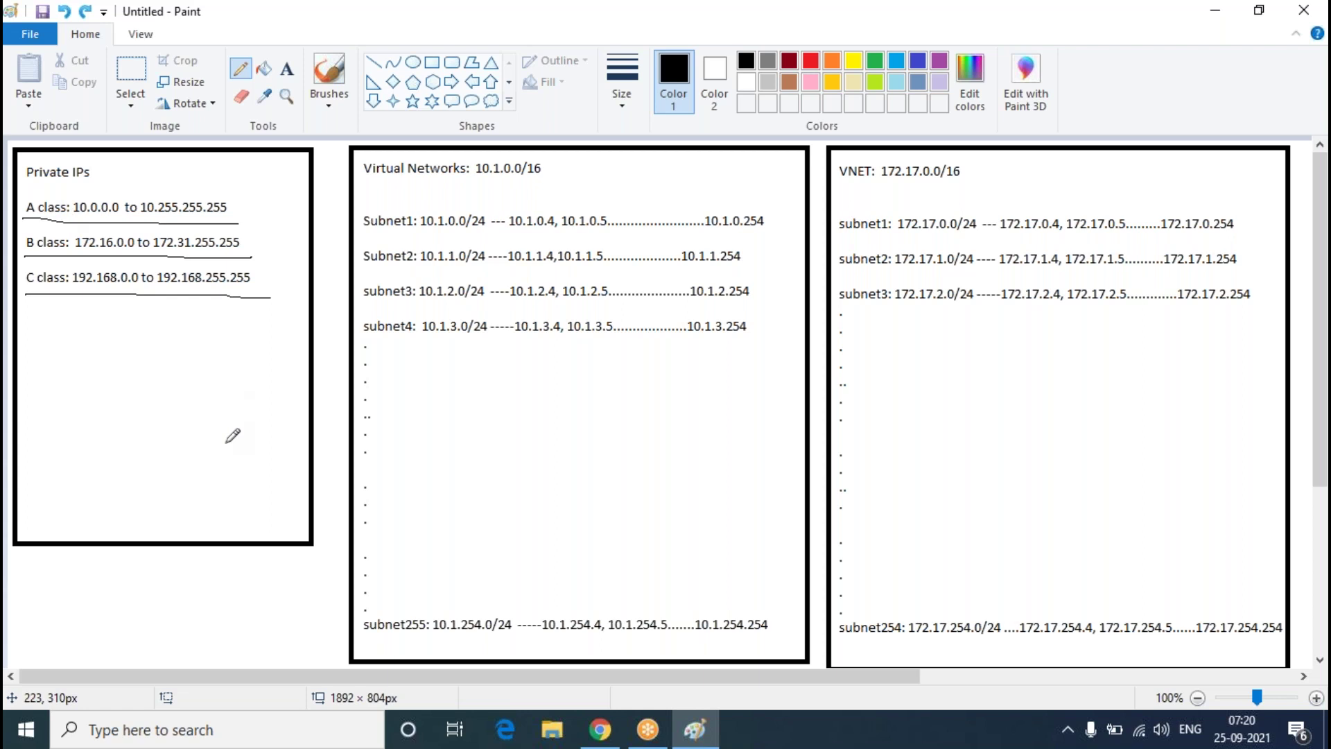
Draw a freehand pencil line beneath 10.1.0.0/16 beside Virtual Networks
{"action": "left_click", "coordinate": [1304, 221]}
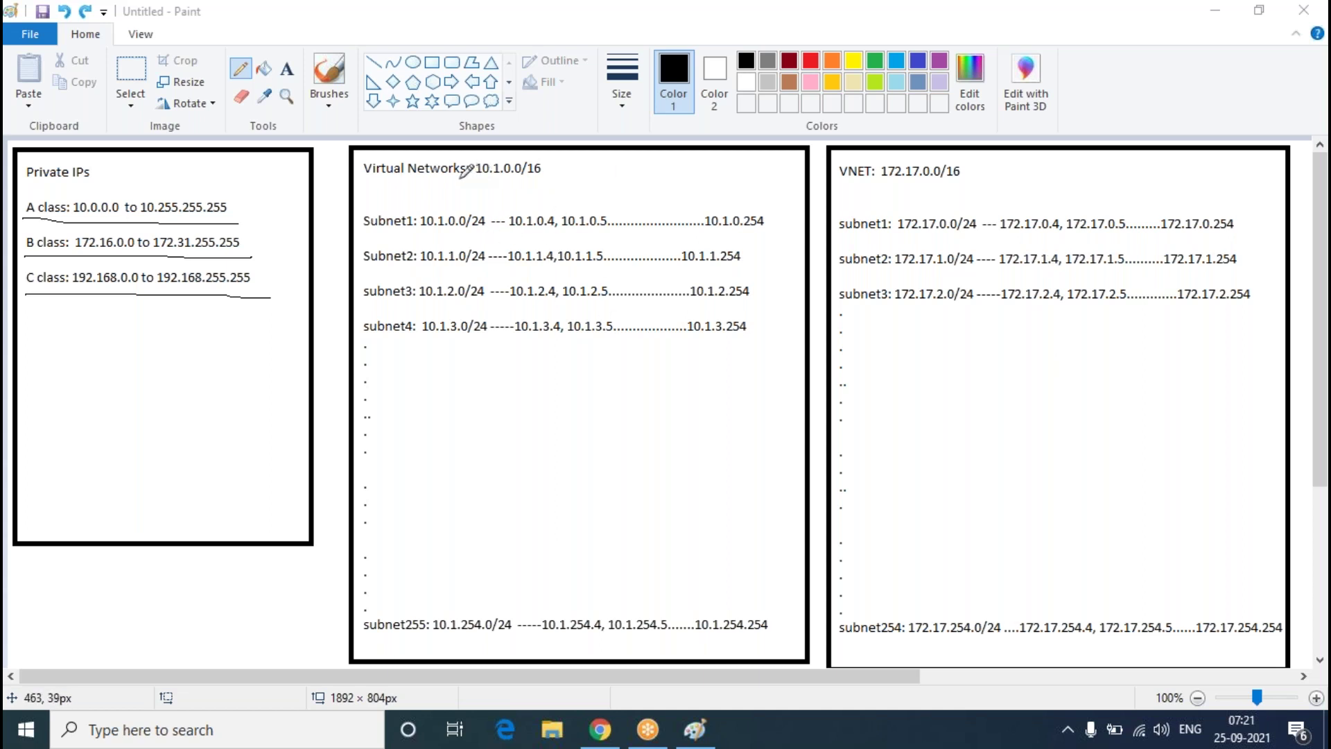
{"action": "left_click_drag", "start_coordinate": [470, 180], "coordinate": [544, 179]}
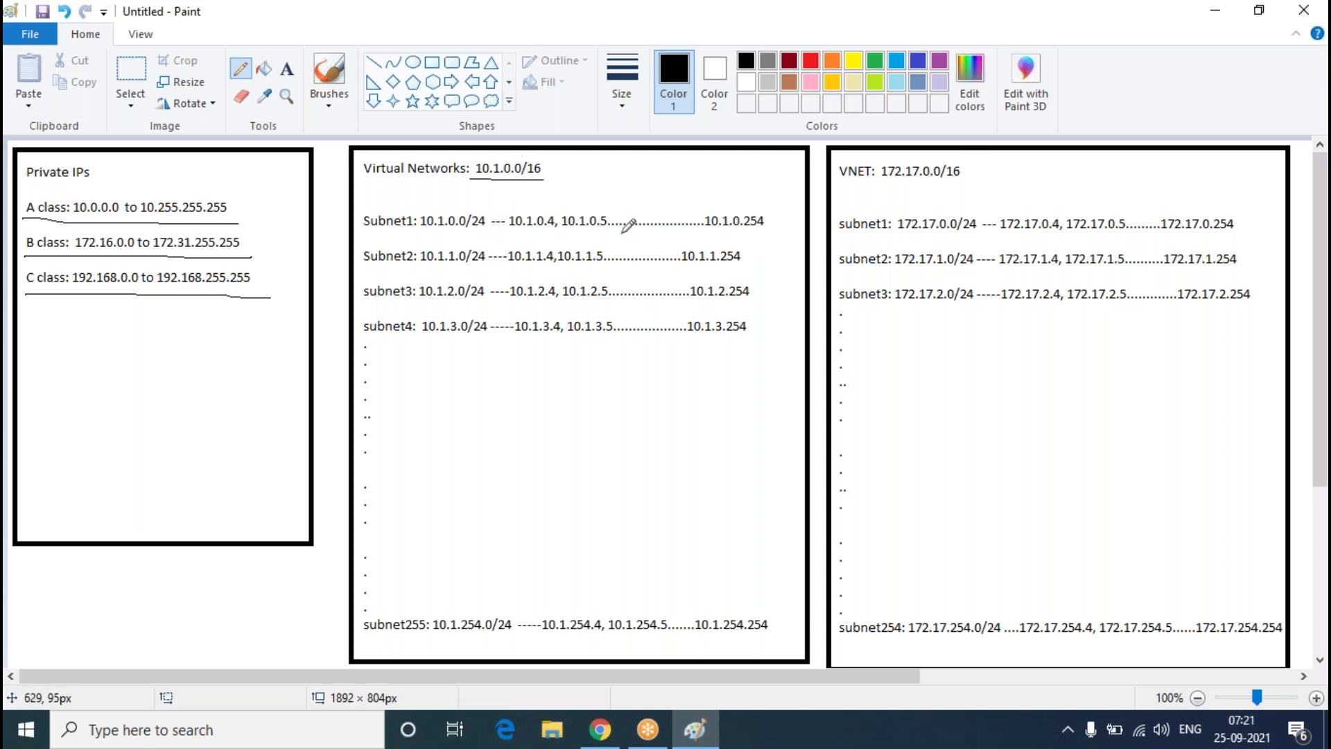
{"action": "left_click", "coordinate": [983, 92]}
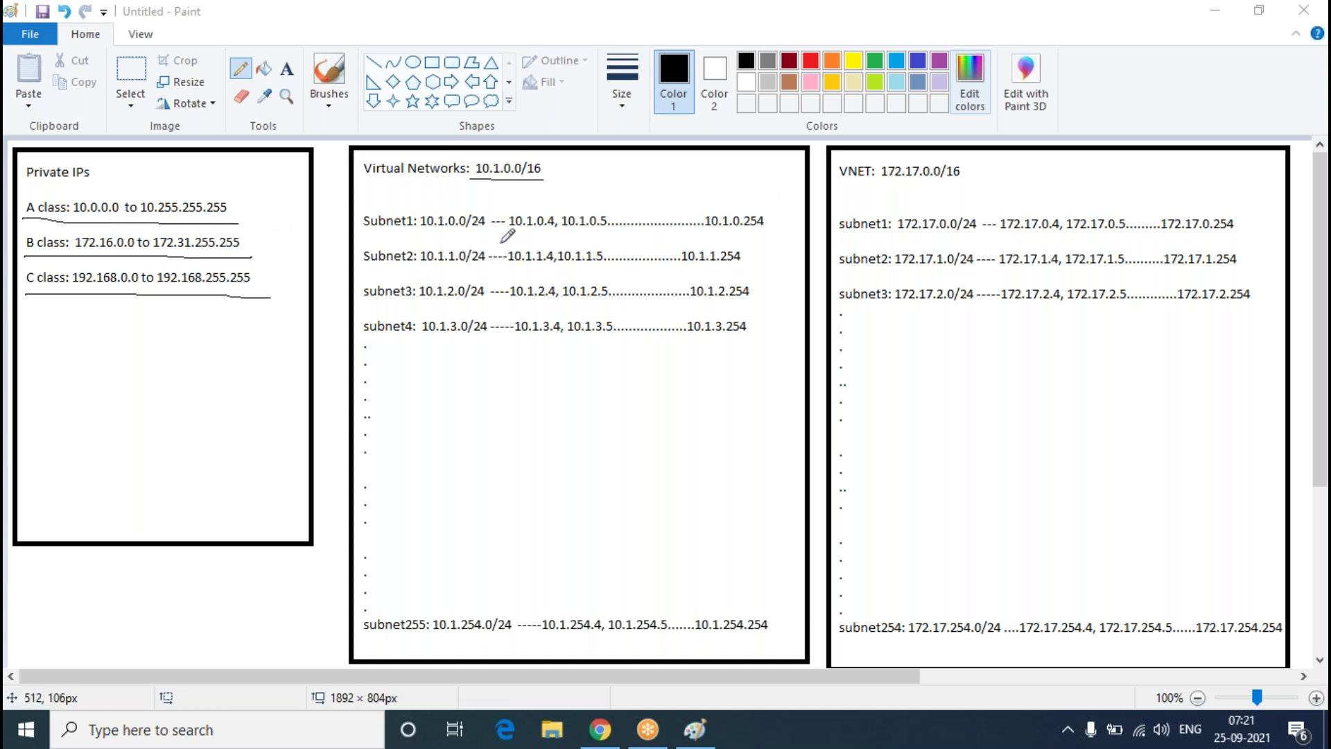
Pencil a line under 172.17.0.0/16 in the VNET box, then minimize Paint
{"action": "left_click_drag", "start_coordinate": [862, 185], "coordinate": [971, 184]}
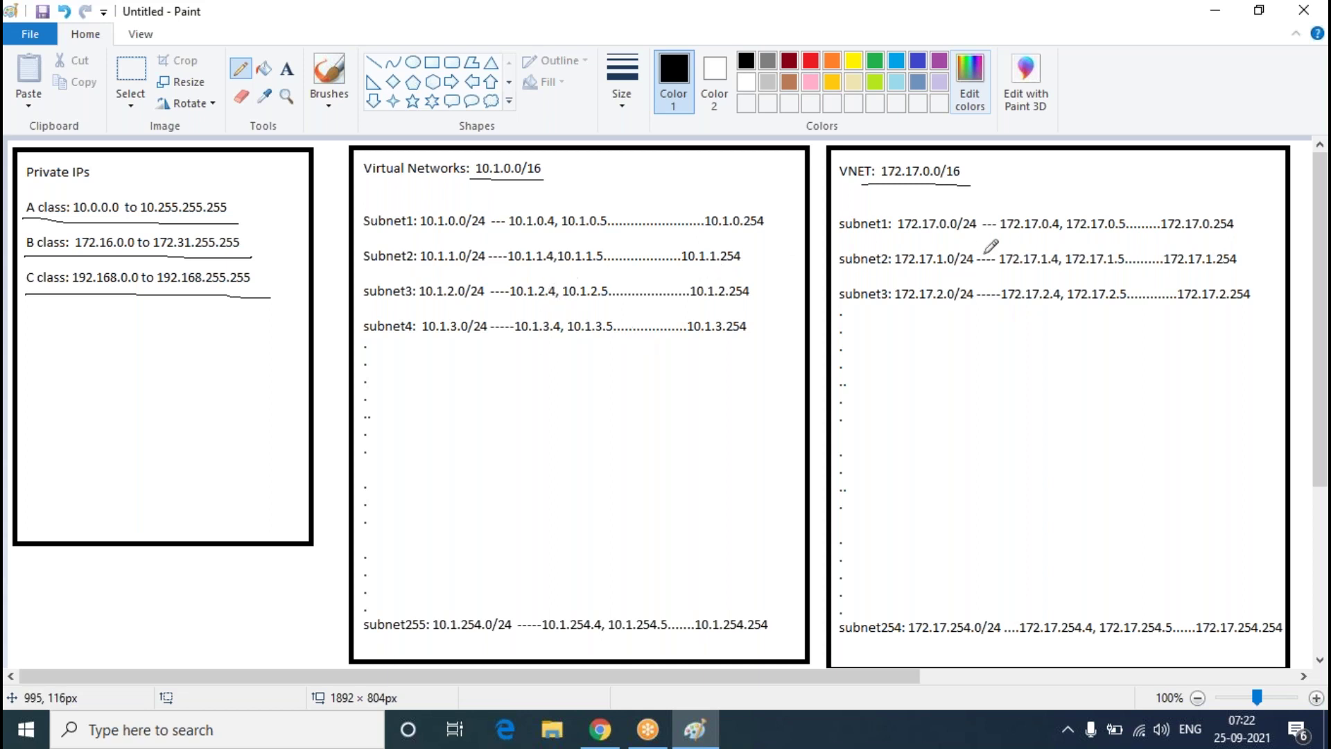
{"action": "left_click", "coordinate": [1215, 11]}
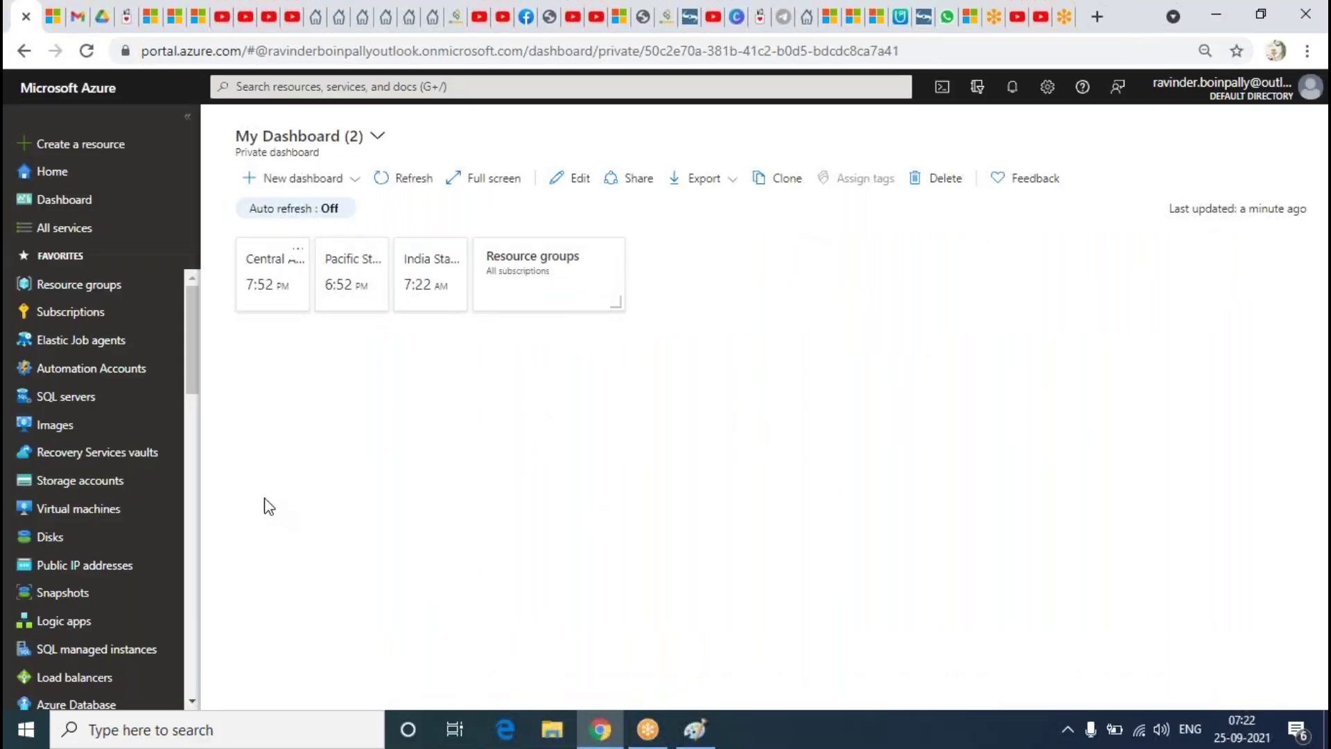
Drag Virtual networks up the Azure sidebar favourites to sit directly below SQL servers, then return to Paint
{"action": "scroll", "coordinate": [119, 437], "scroll_direction": "down", "scroll_amount": 1}
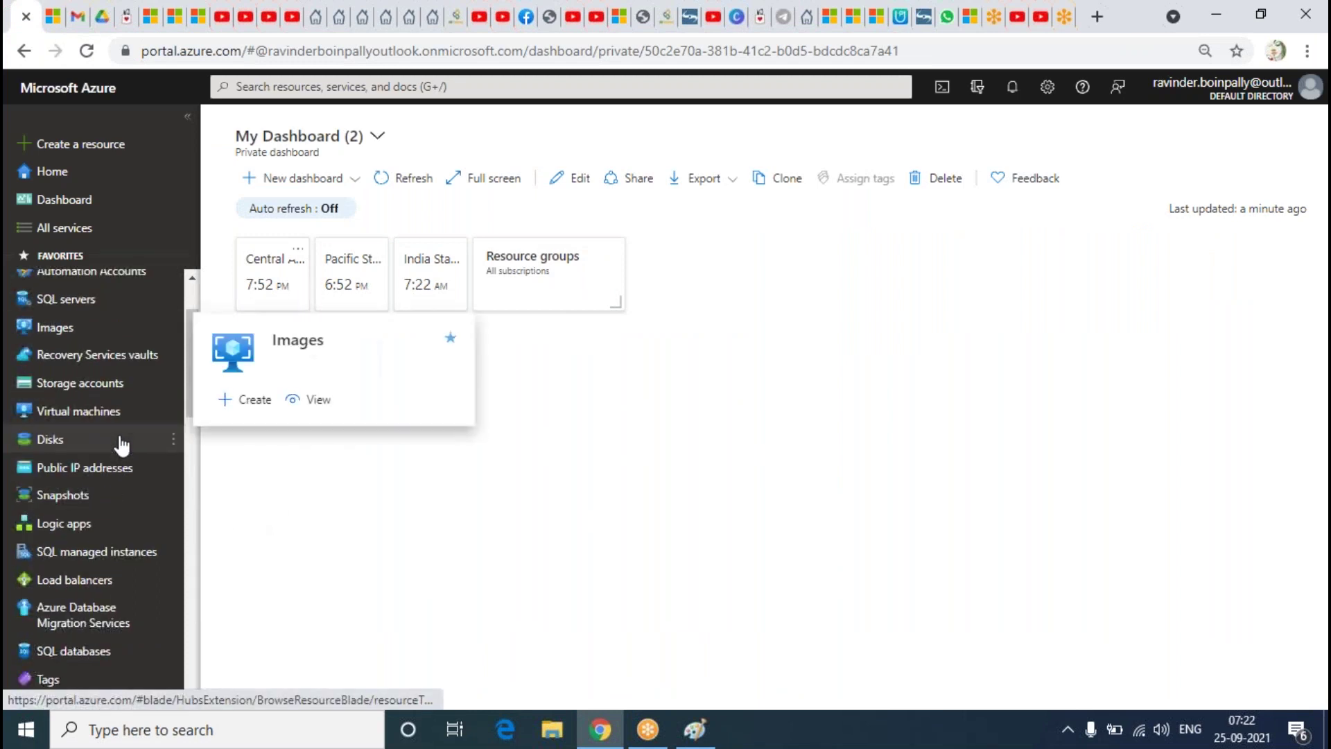
{"action": "scroll", "coordinate": [121, 445], "scroll_direction": "up", "scroll_amount": 1}
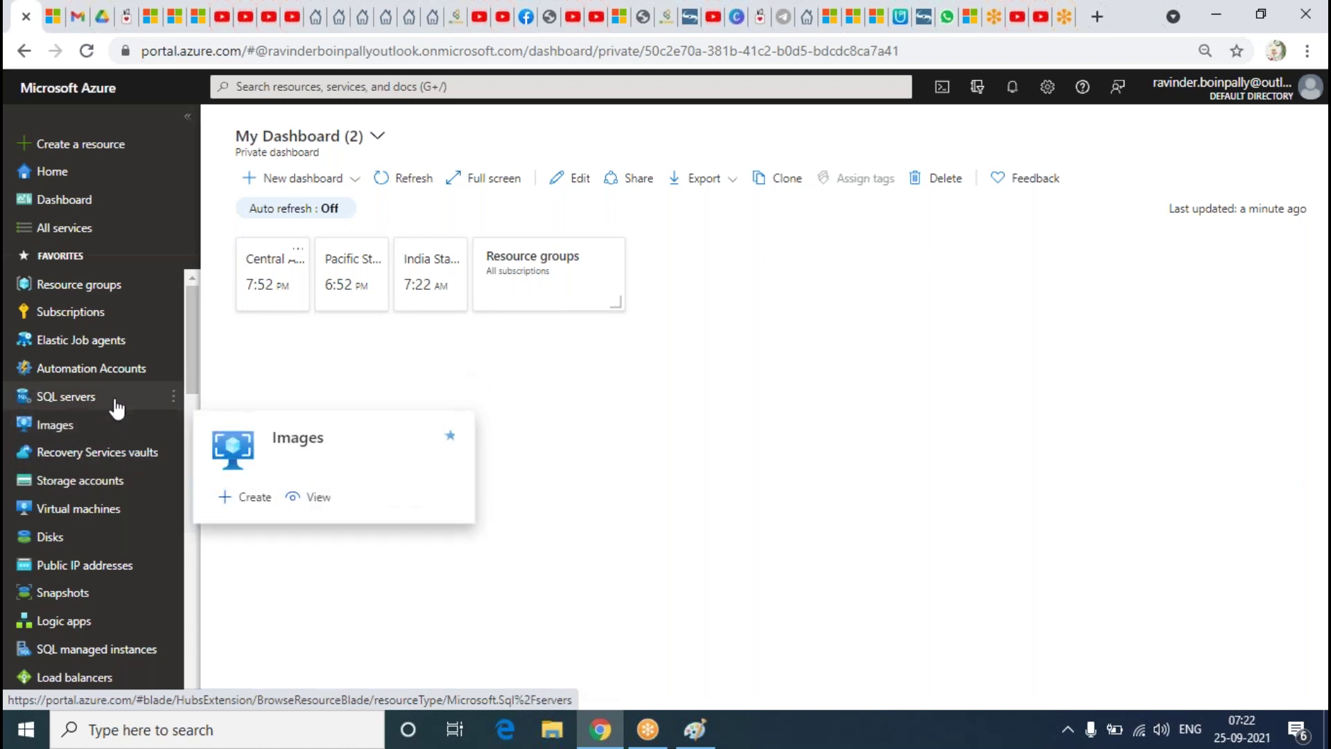
{"action": "scroll", "coordinate": [116, 409], "scroll_direction": "down", "scroll_amount": 4}
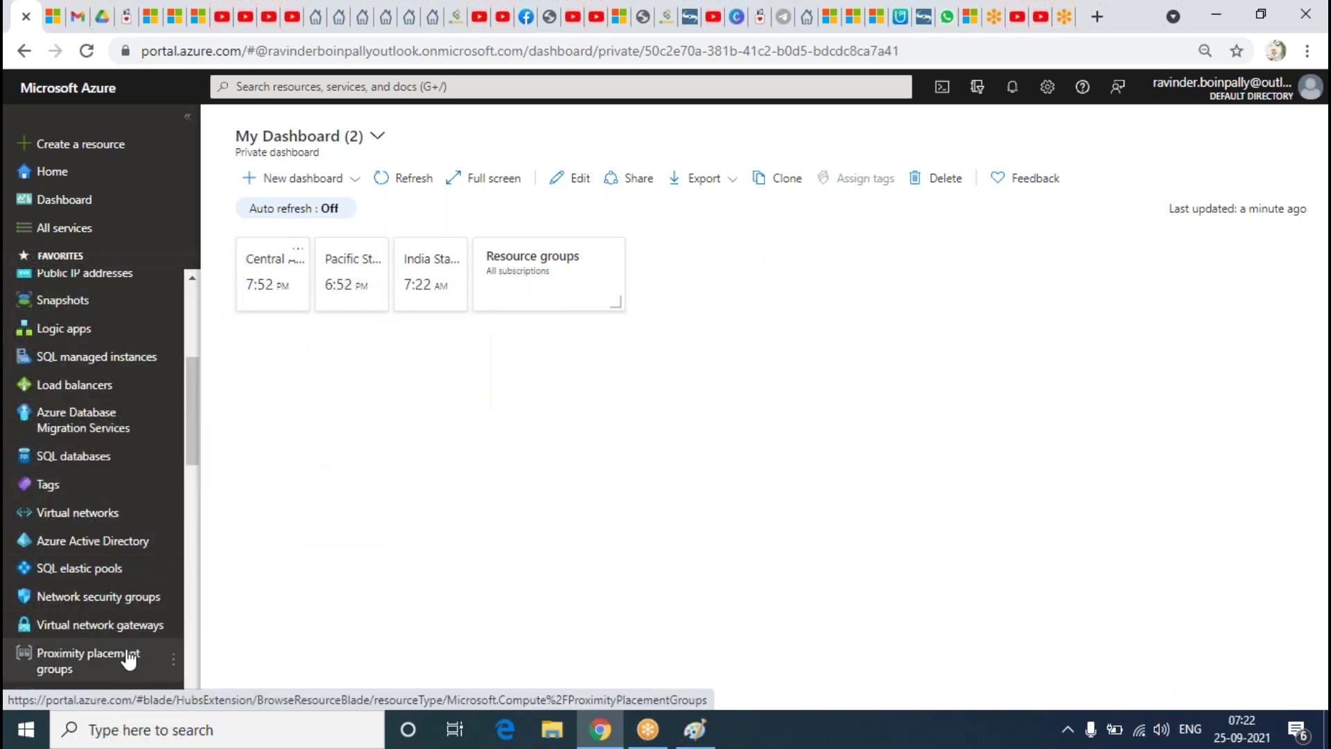
{"action": "scroll", "coordinate": [114, 617], "scroll_direction": "down", "scroll_amount": 2}
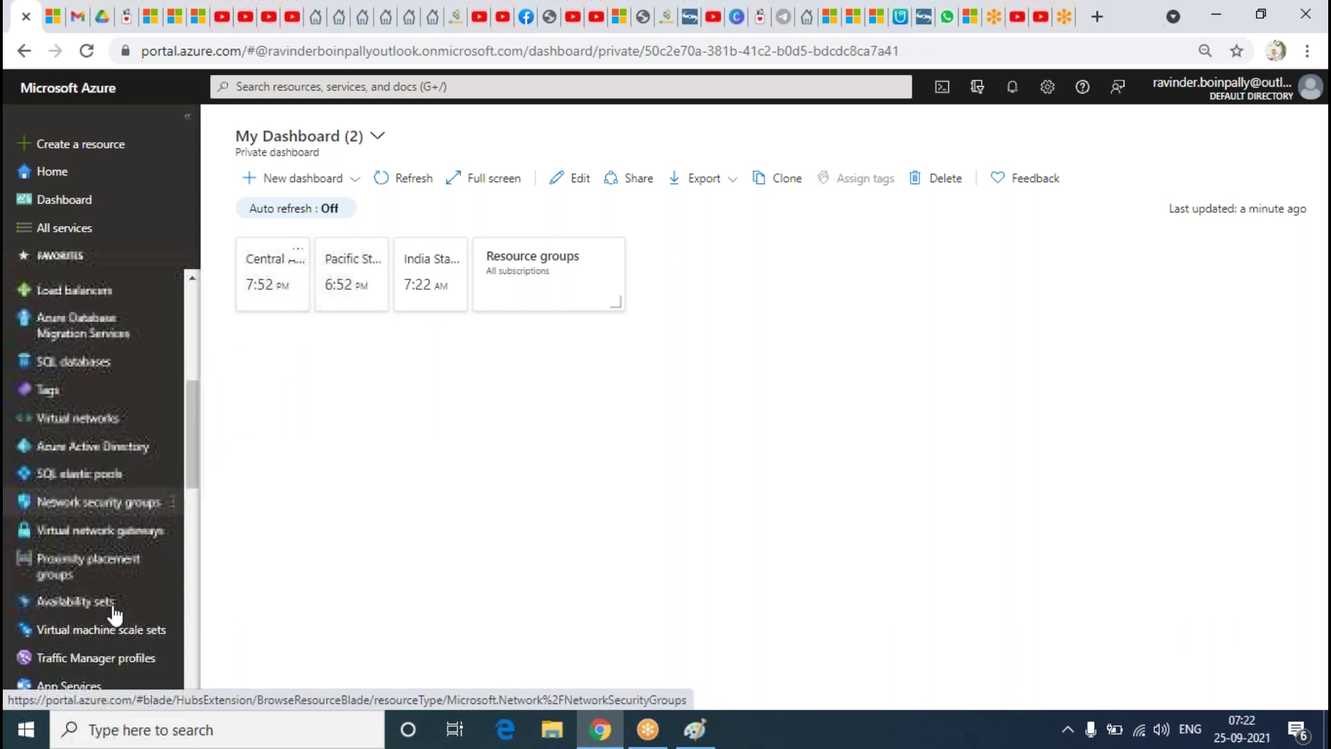
{"action": "scroll", "coordinate": [111, 617], "scroll_direction": "up", "scroll_amount": 4}
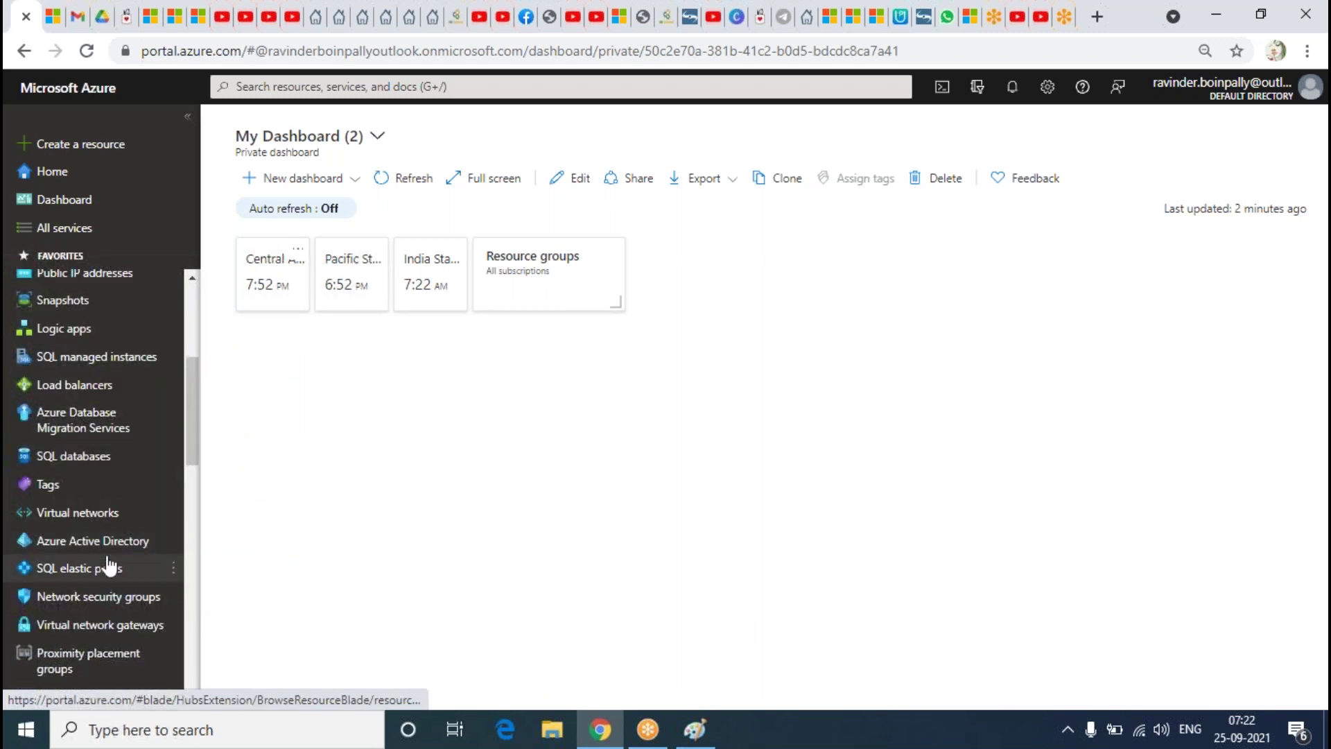
{"action": "left_click_drag", "start_coordinate": [99, 620], "coordinate": [91, 373]}
{"action": "scroll", "coordinate": [97, 565], "scroll_direction": "up", "scroll_amount": 4}
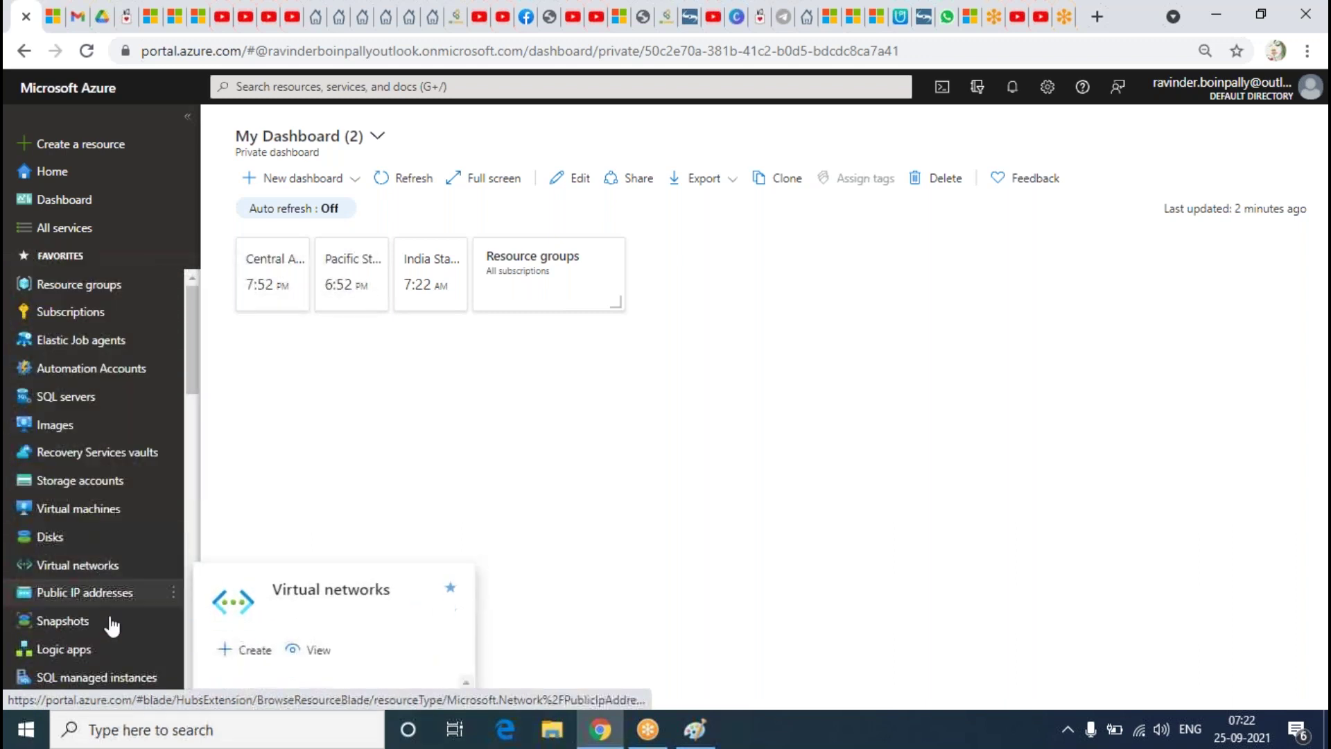
{"action": "left_click_drag", "start_coordinate": [101, 572], "coordinate": [95, 425]}
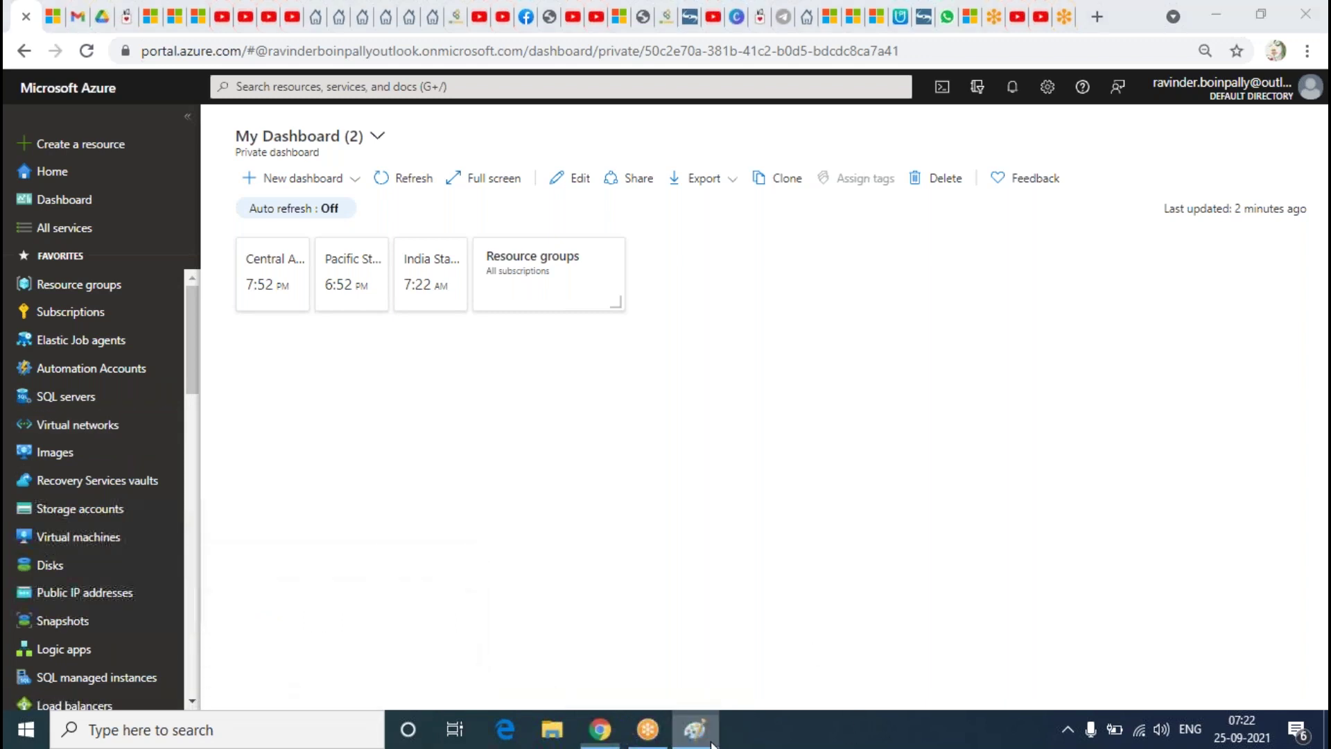
{"action": "left_click", "coordinate": [695, 729]}
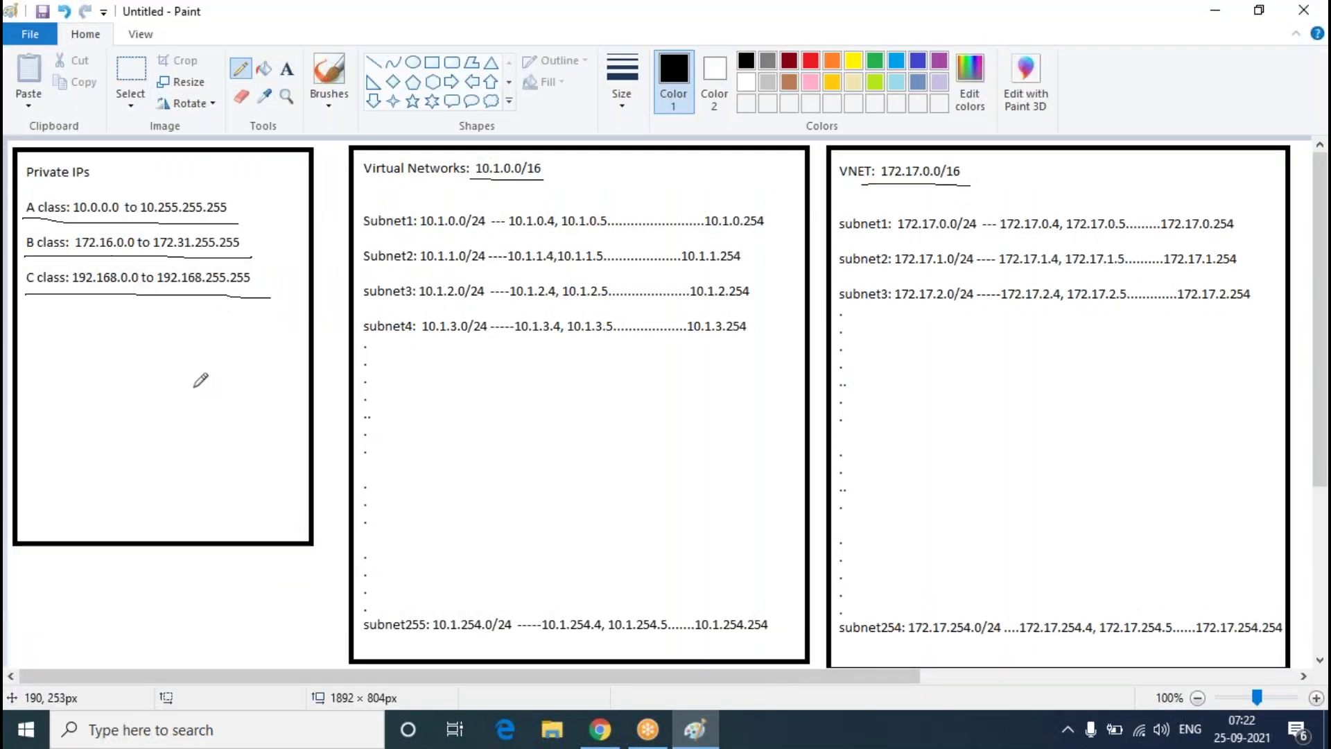
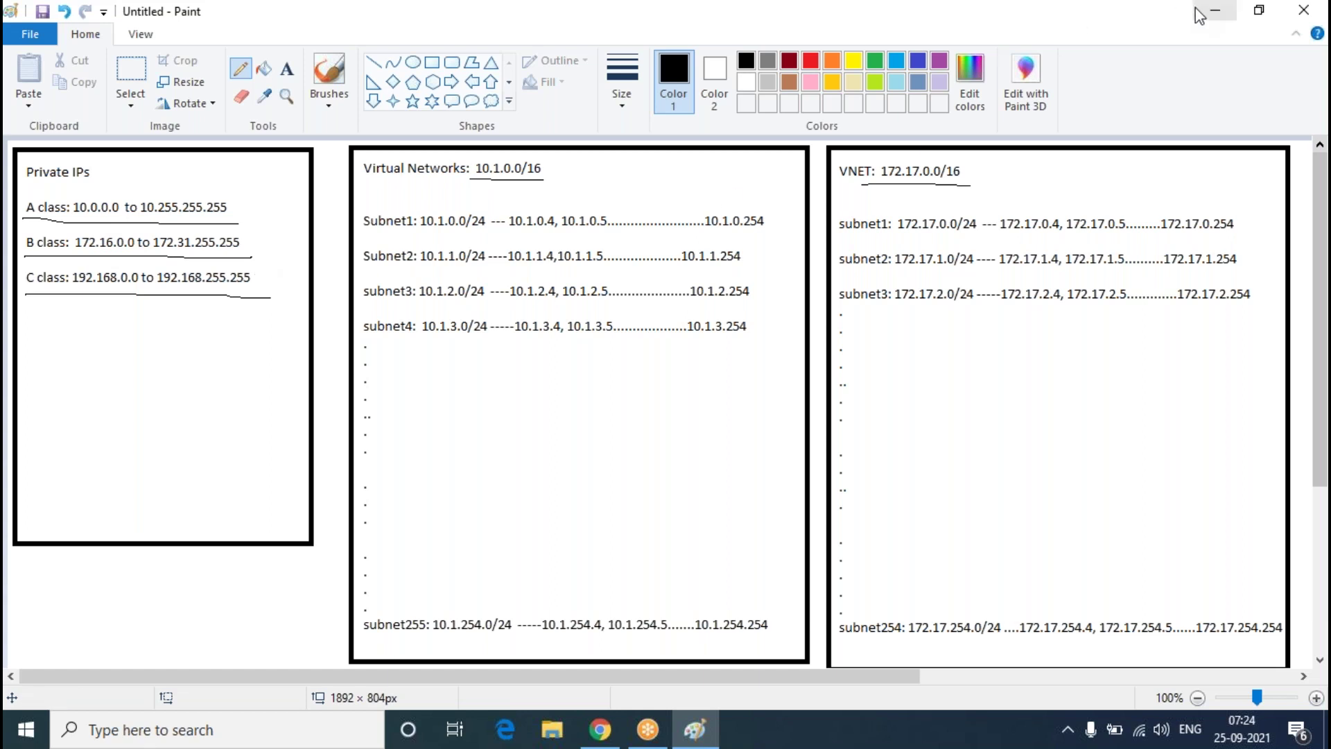
Minimize Paint and open the Virtual networks list in the Azure portal
{"action": "left_click", "coordinate": [1216, 12]}
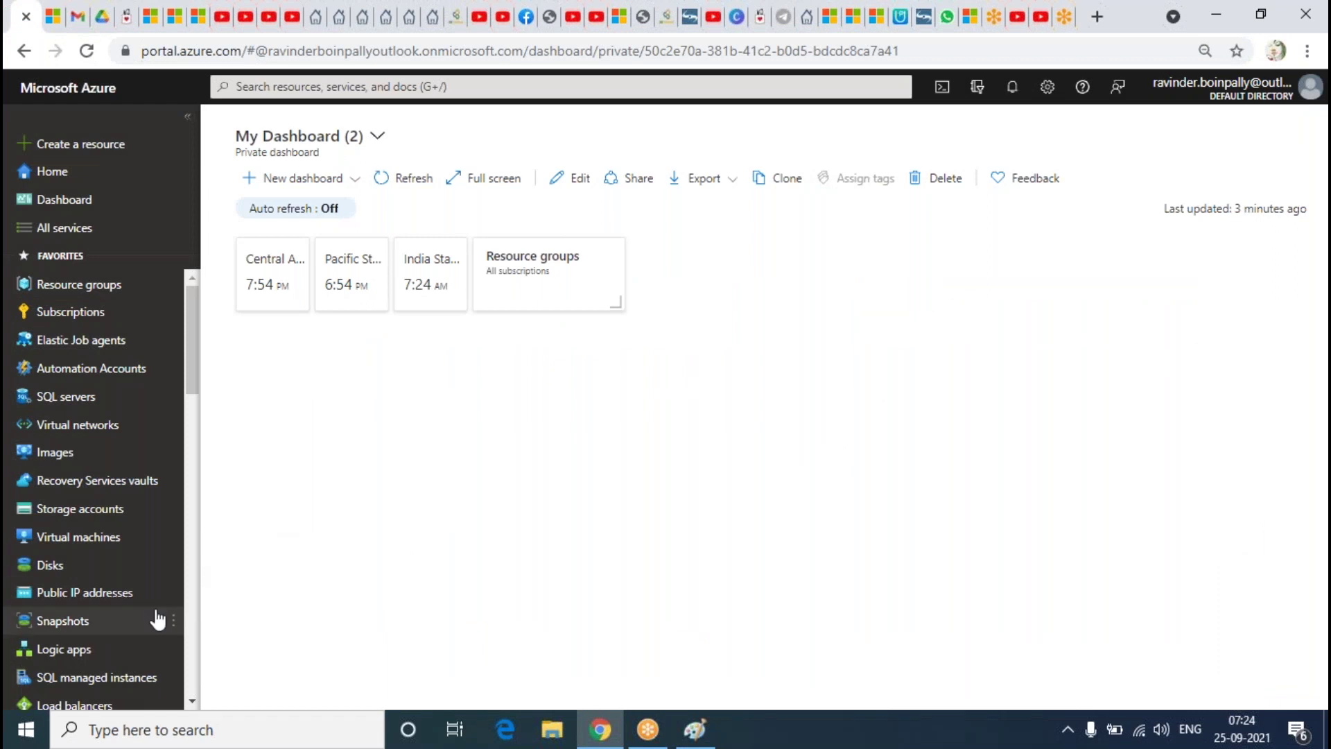
{"action": "left_click", "coordinate": [98, 425]}
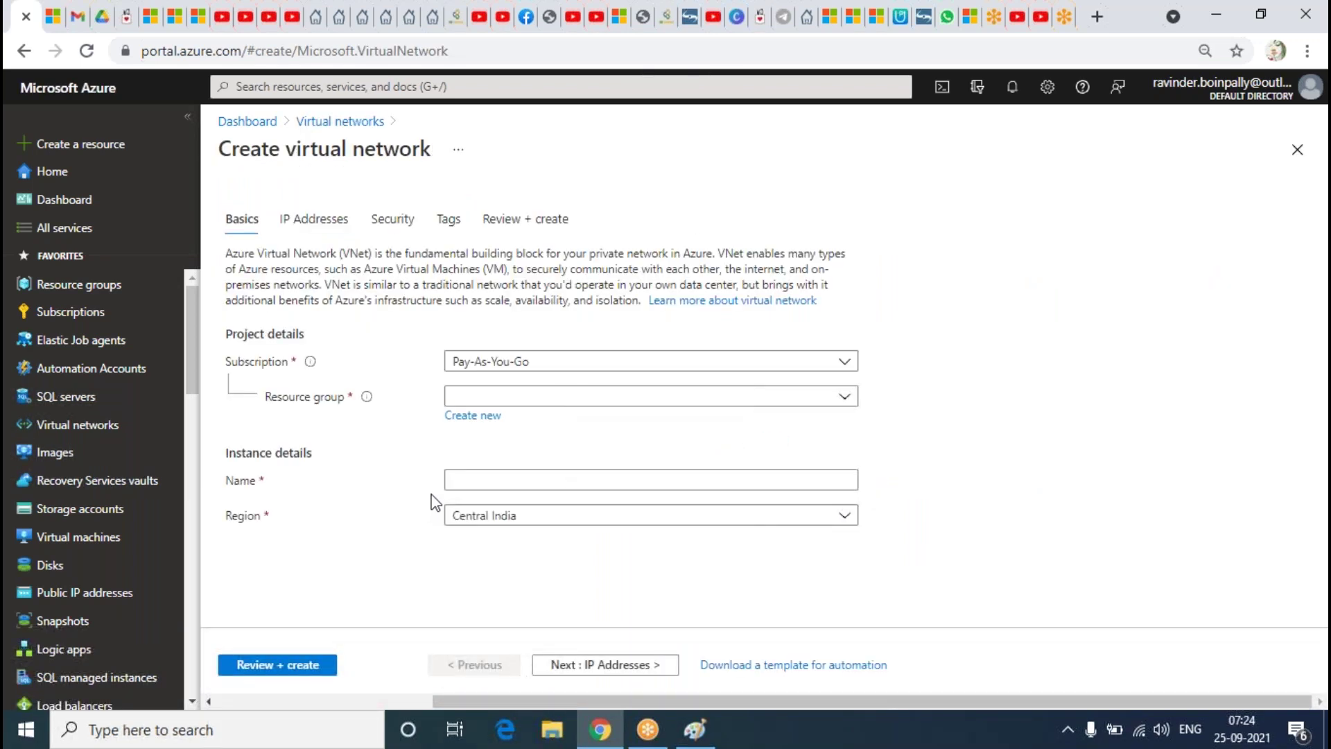
Put new network VNET in resource group Ravi-RG and delete the default 10.0.0.0/16 address space
{"action": "left_click", "coordinate": [543, 398]}
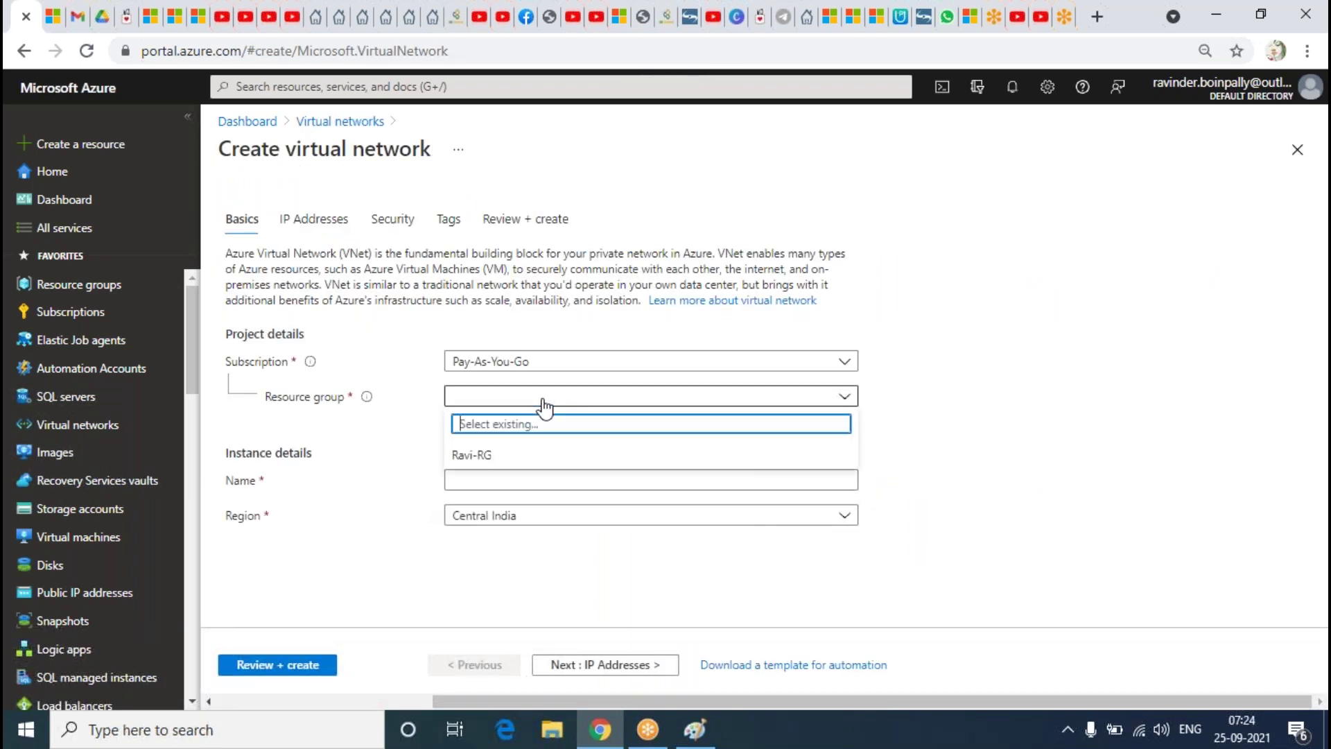
{"action": "left_click", "coordinate": [493, 459]}
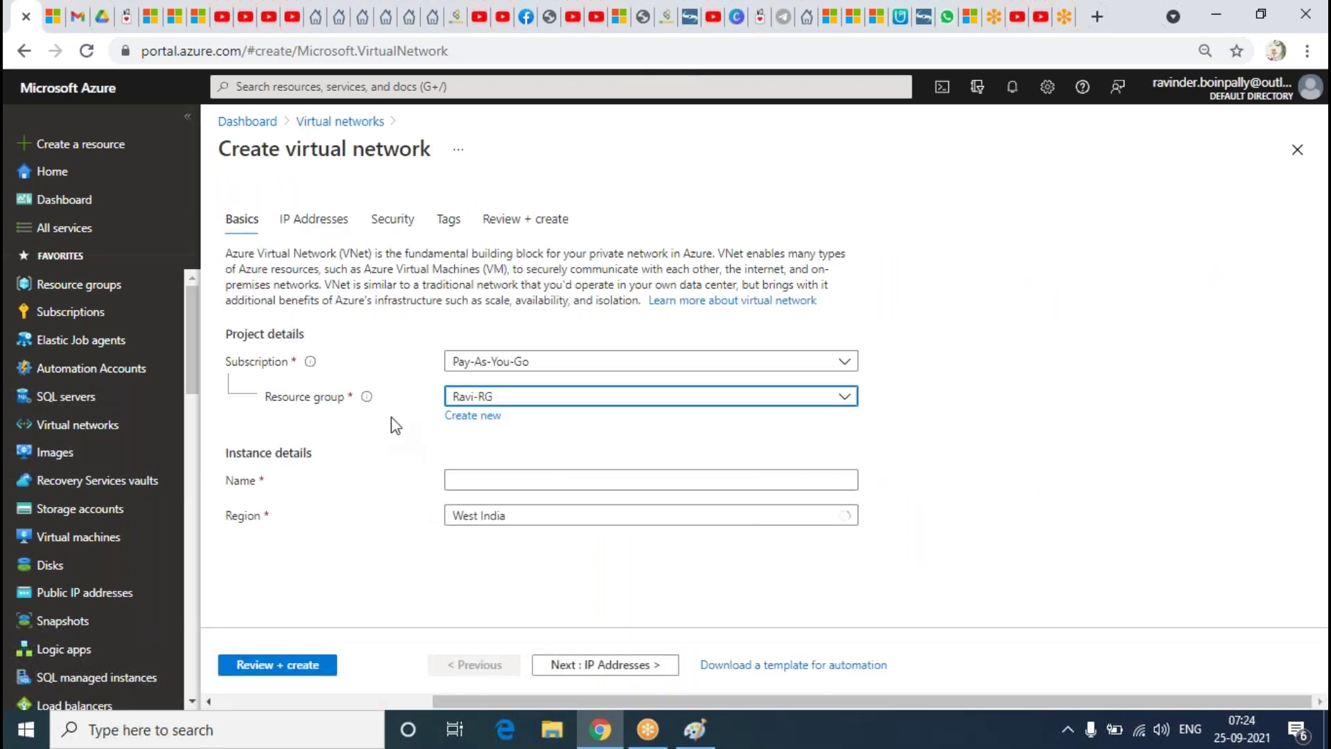
{"action": "left_click", "coordinate": [561, 480]}
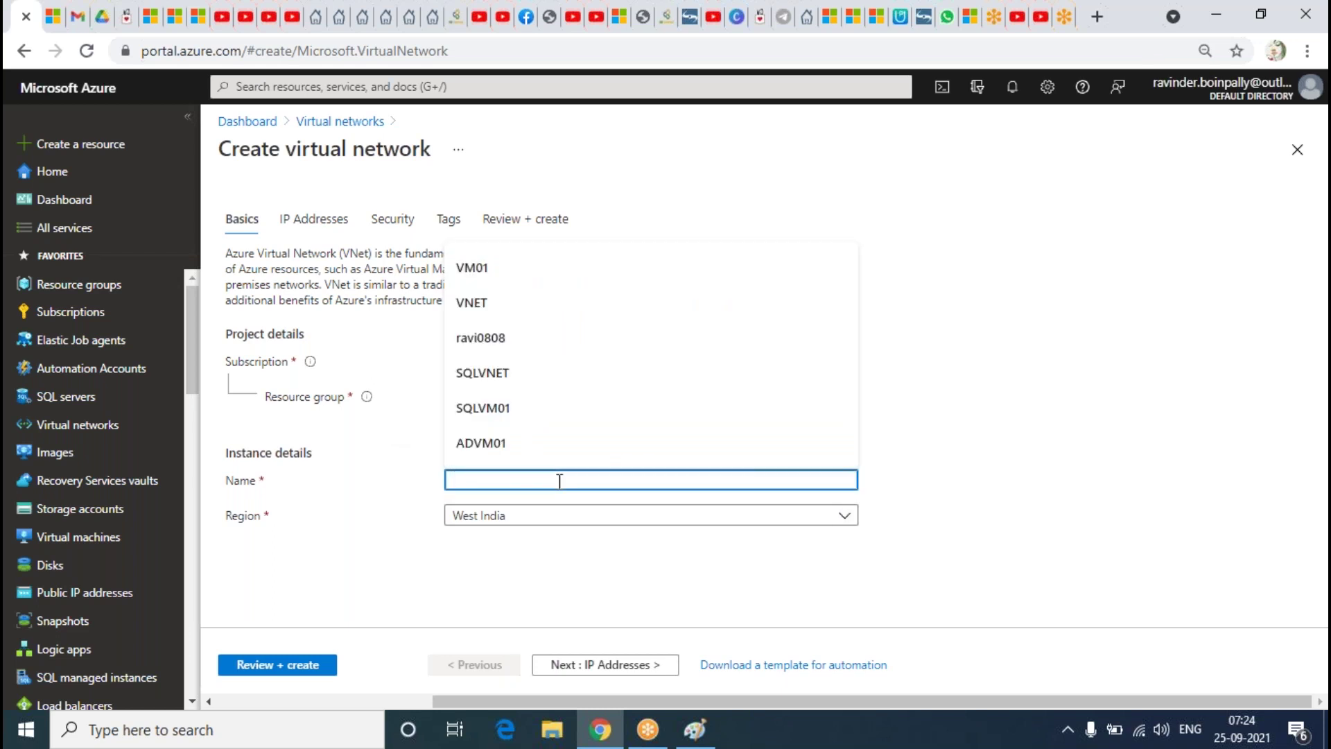
{"action": "type", "text": "VNET"}
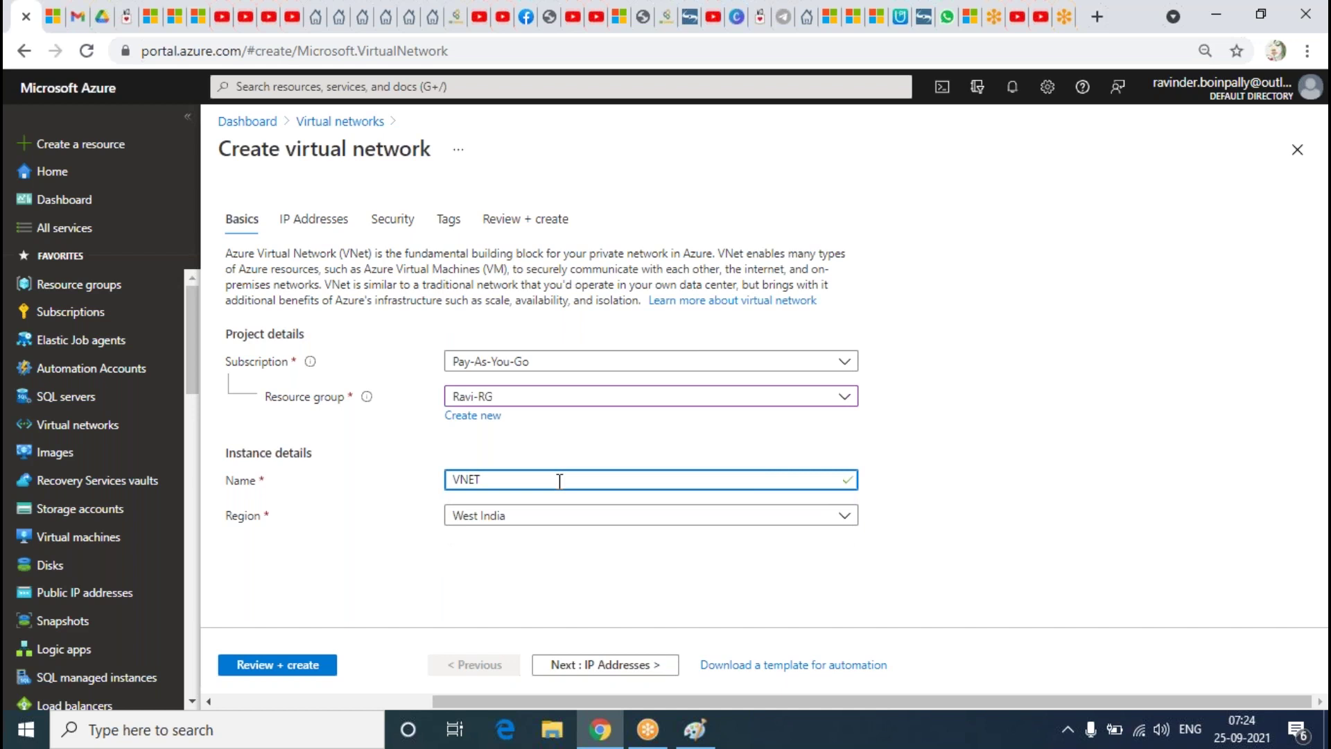
{"action": "left_click", "coordinate": [416, 565]}
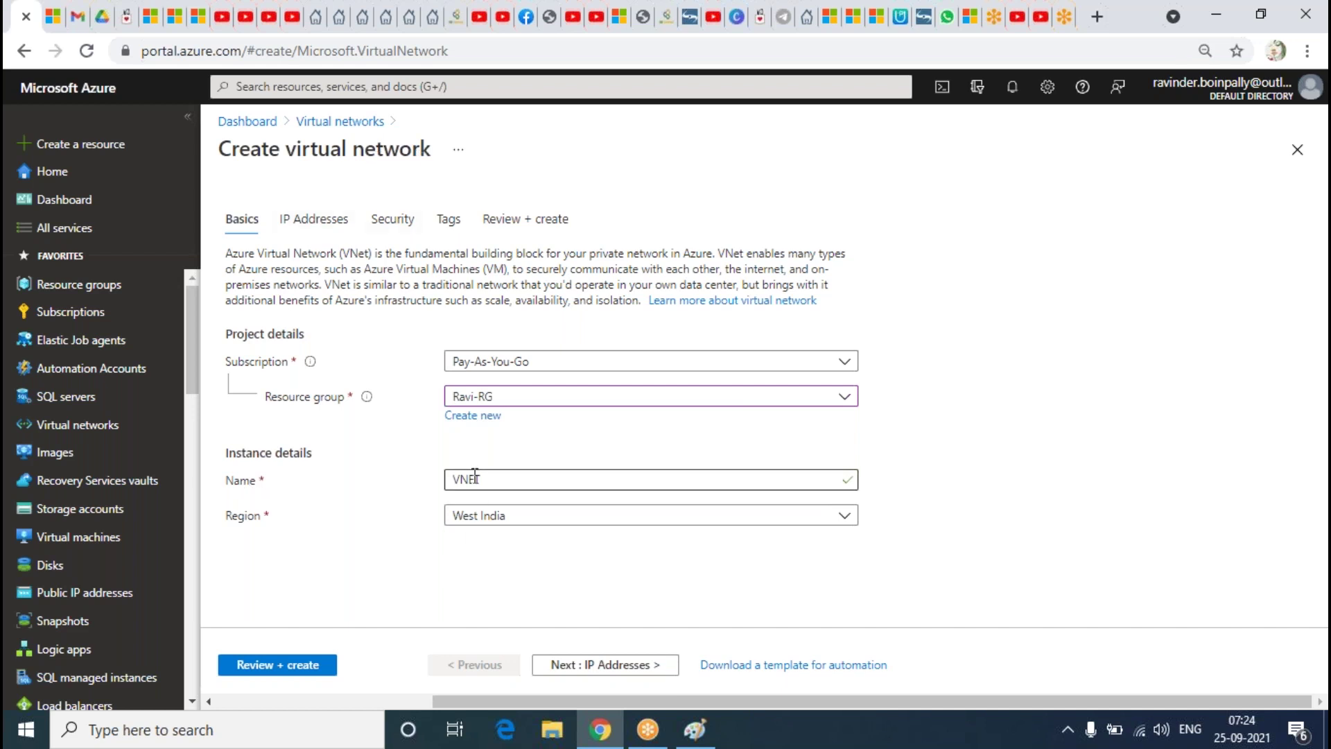
{"action": "left_click", "coordinate": [528, 479]}
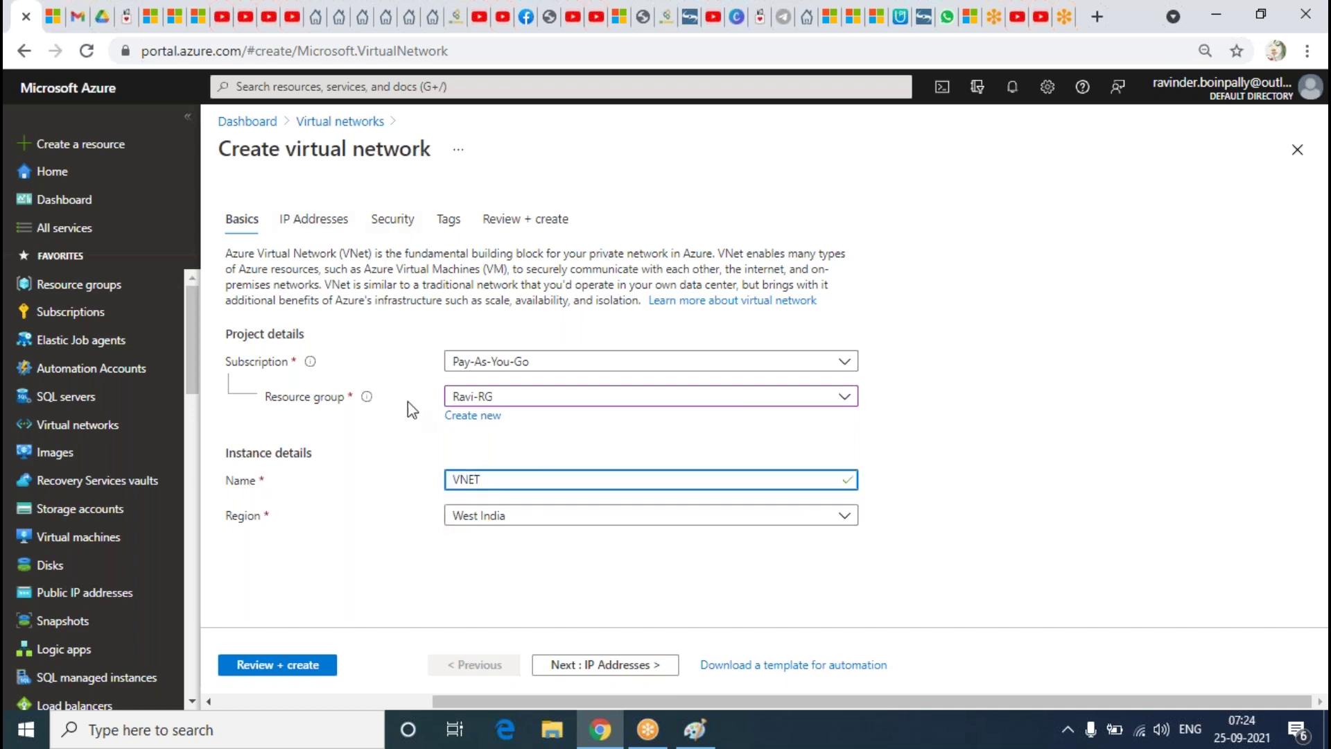
{"action": "left_click", "coordinate": [313, 219]}
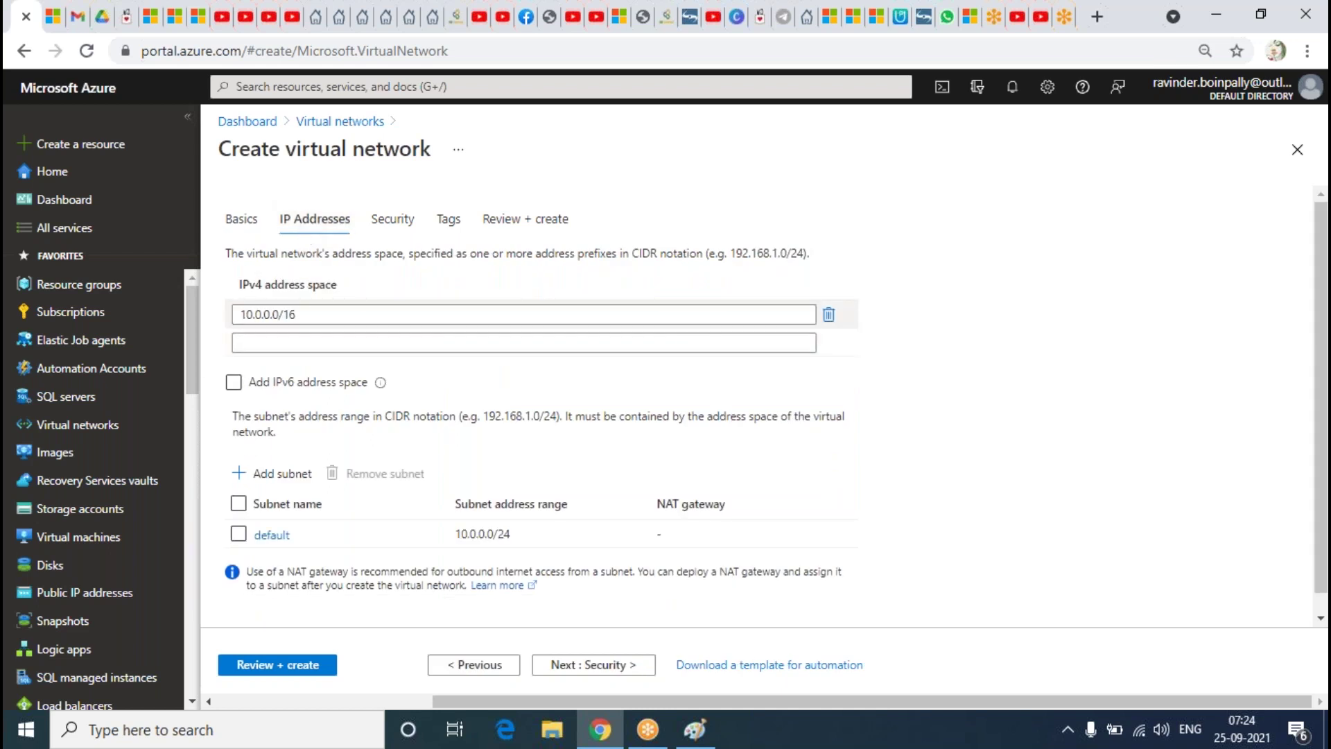
{"action": "left_click", "coordinate": [828, 314]}
Enter 172.20.0.0/16 as the address space, checking it against the Paint diagram
{"action": "left_click", "coordinate": [423, 315]}
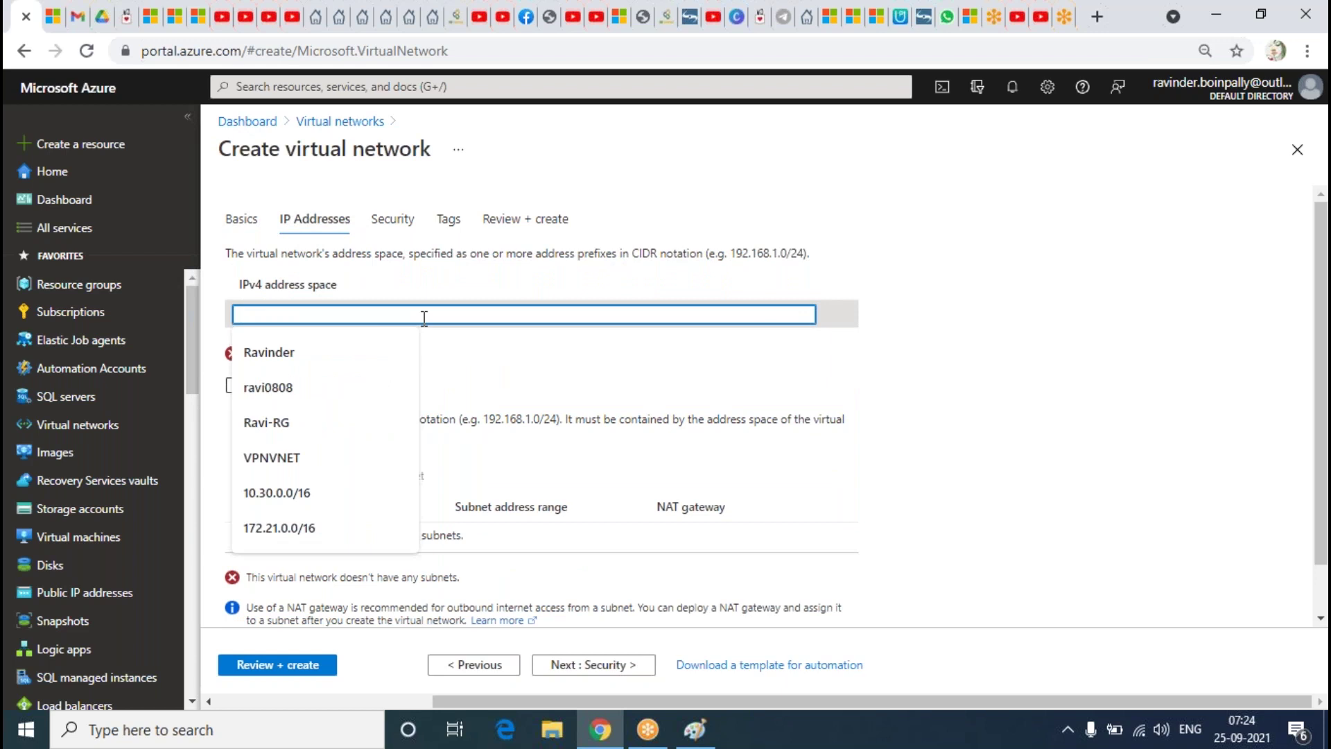
{"action": "type", "text": "172."}
{"action": "key", "text": "BackSpace"}
{"action": "type", "text": "2.2"}
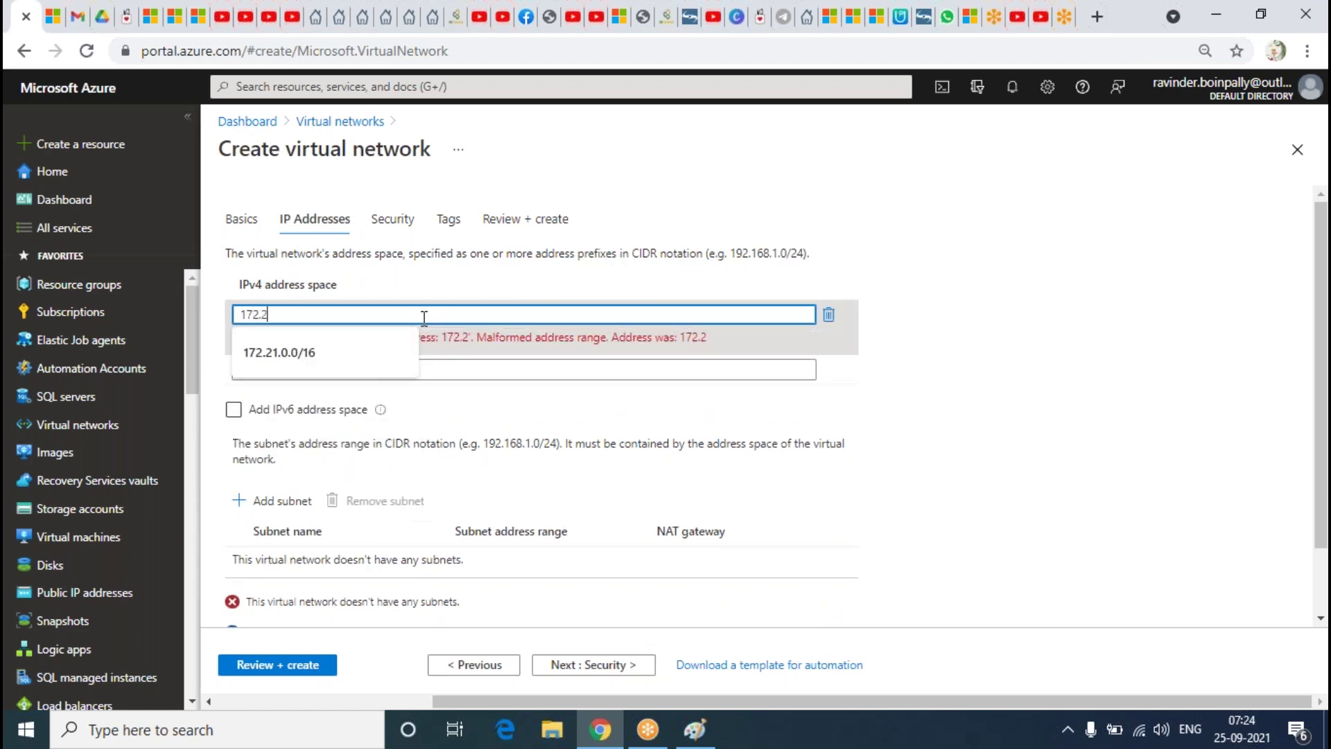
{"action": "type", "text": "0.0."}
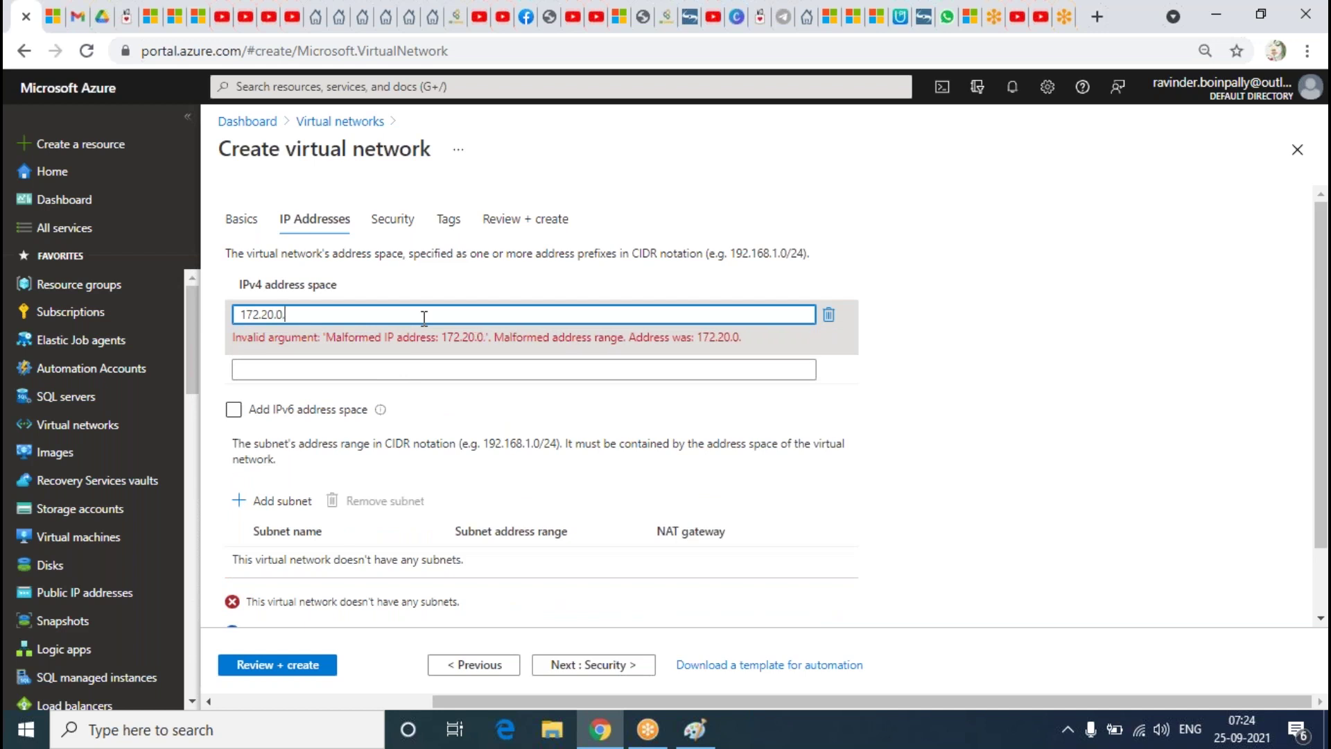
{"action": "type", "text": "0/1"}
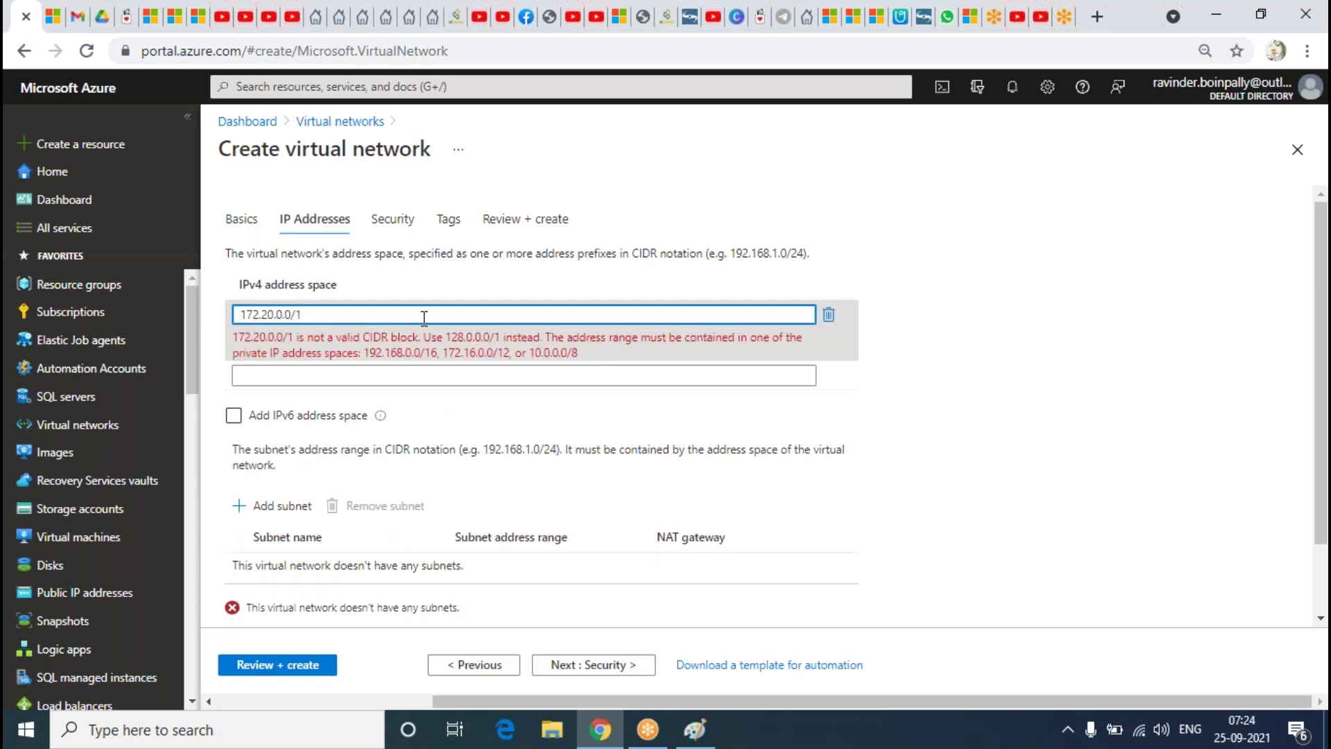
{"action": "type", "text": "6"}
{"action": "left_click", "coordinate": [694, 729]}
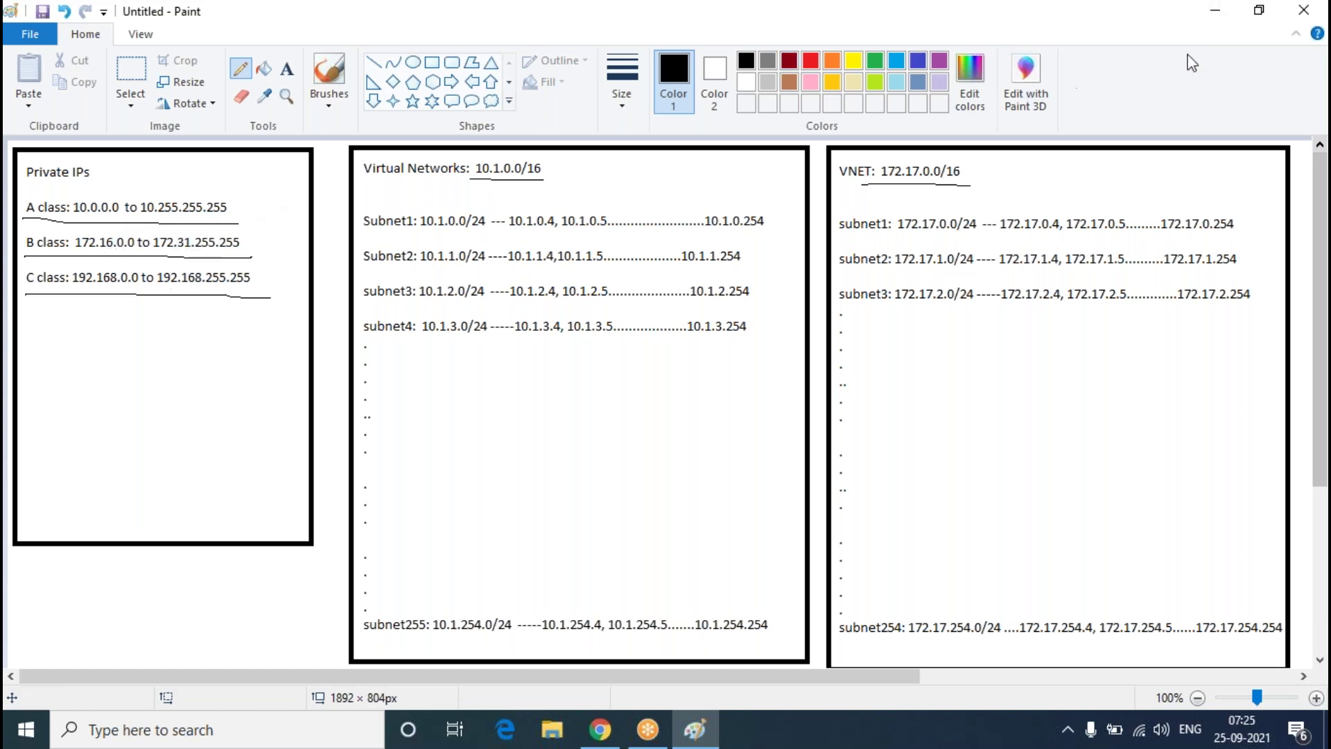
{"action": "left_click", "coordinate": [1215, 10]}
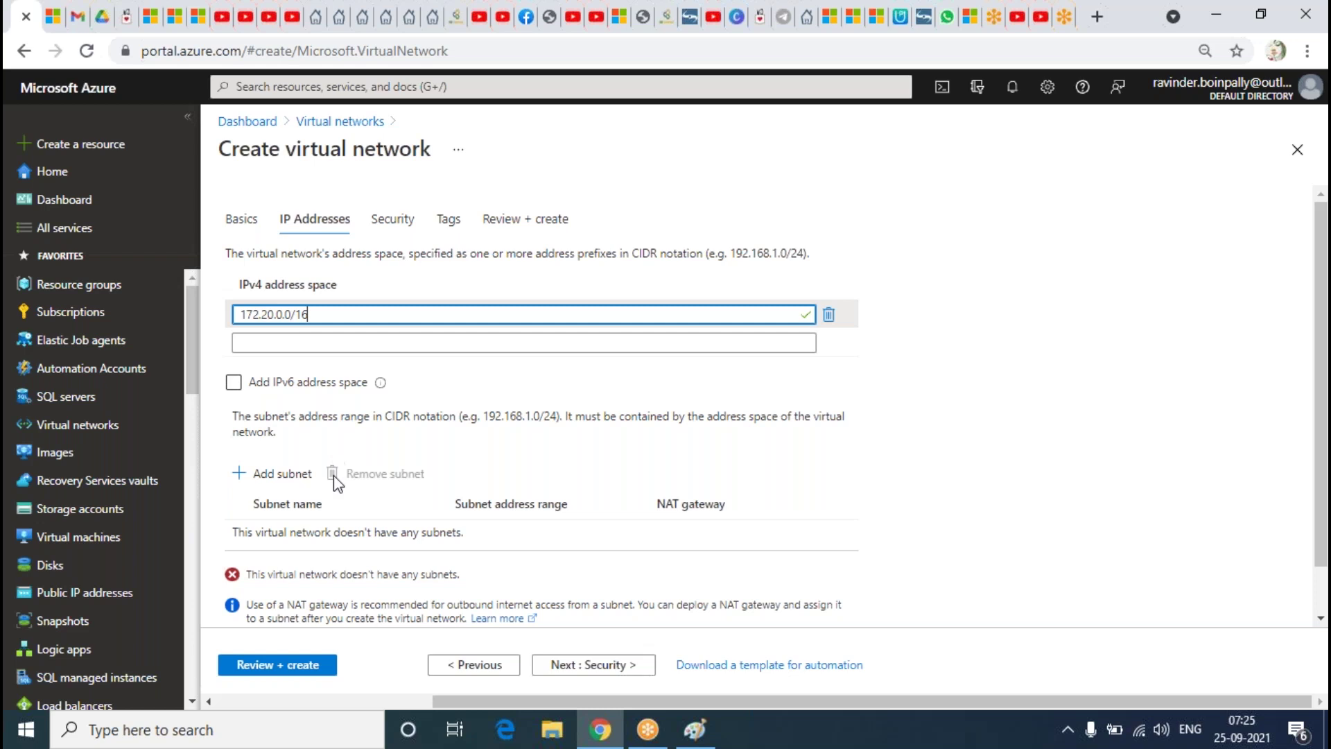
Add subnet1 with range 172.20.0.0/24, fixing a typo in the second octet
{"action": "left_click", "coordinate": [281, 473]}
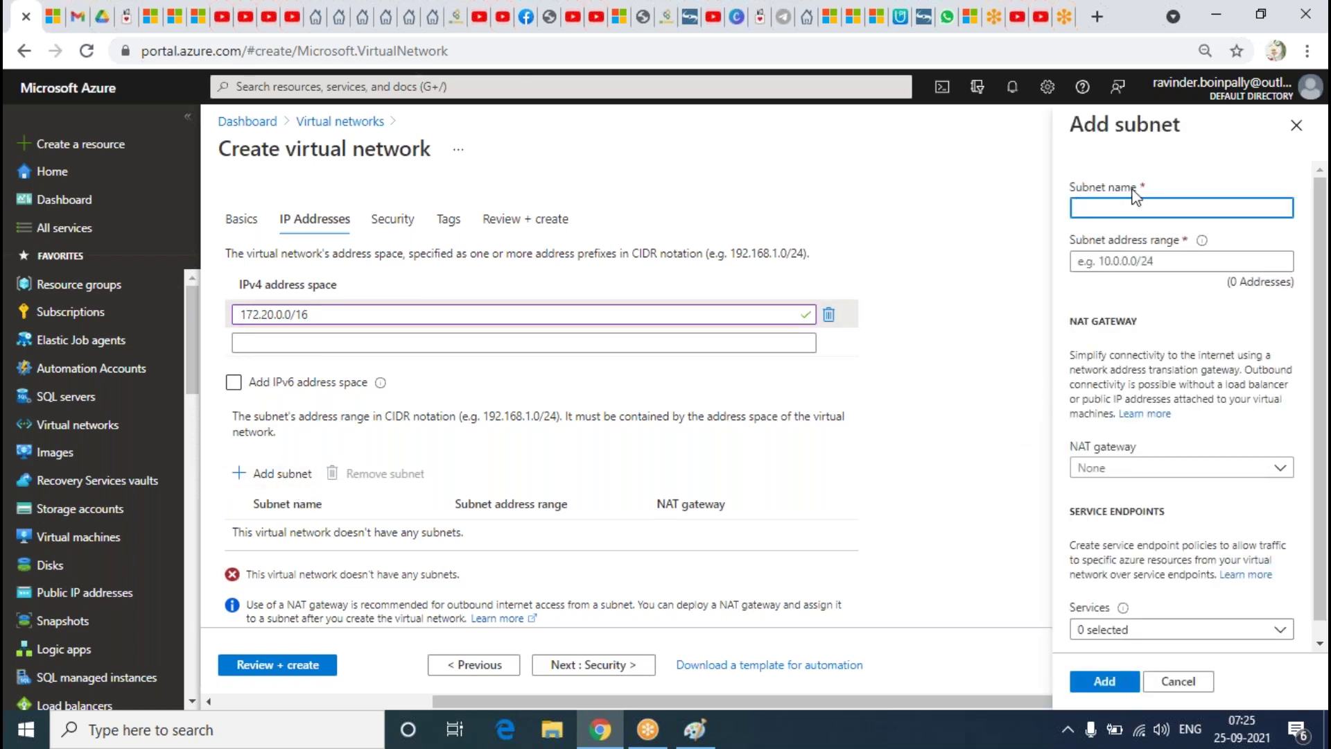
{"action": "type", "text": "subnet1"}
{"action": "left_click", "coordinate": [1146, 260]}
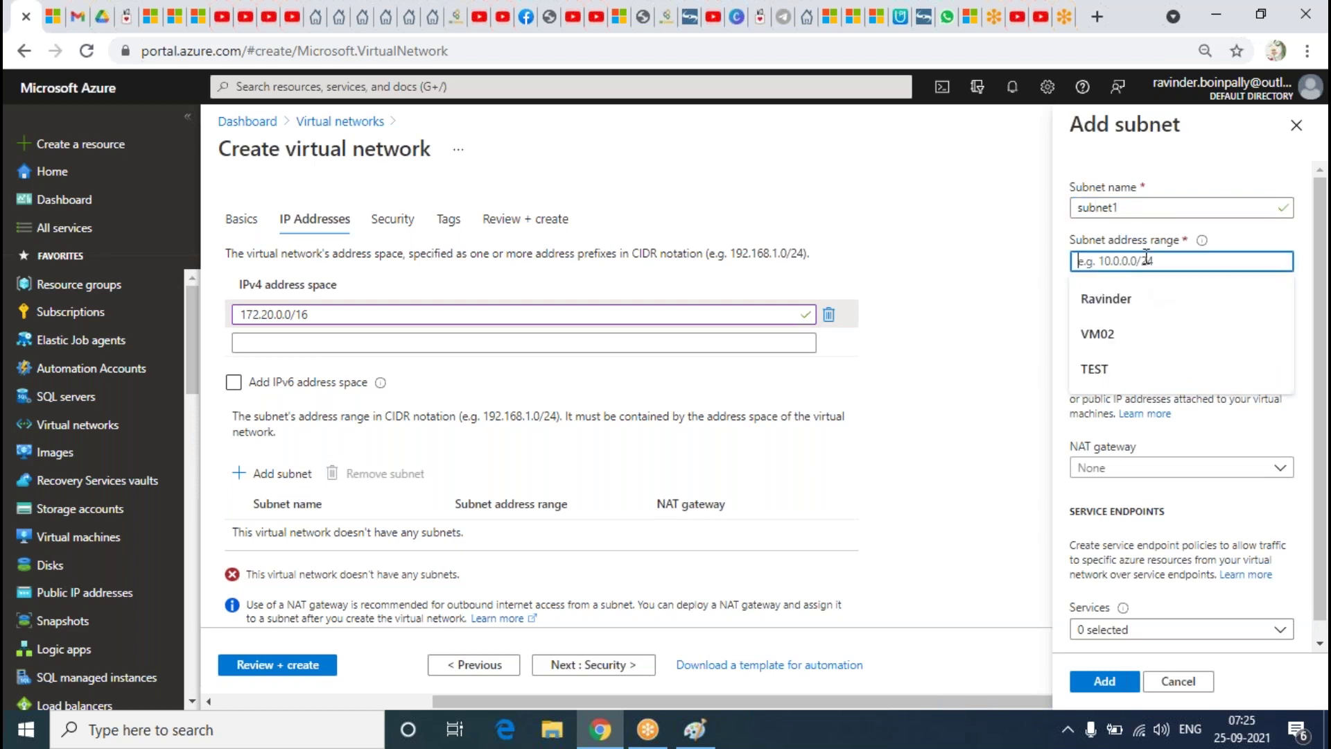
{"action": "type", "text": "172"}
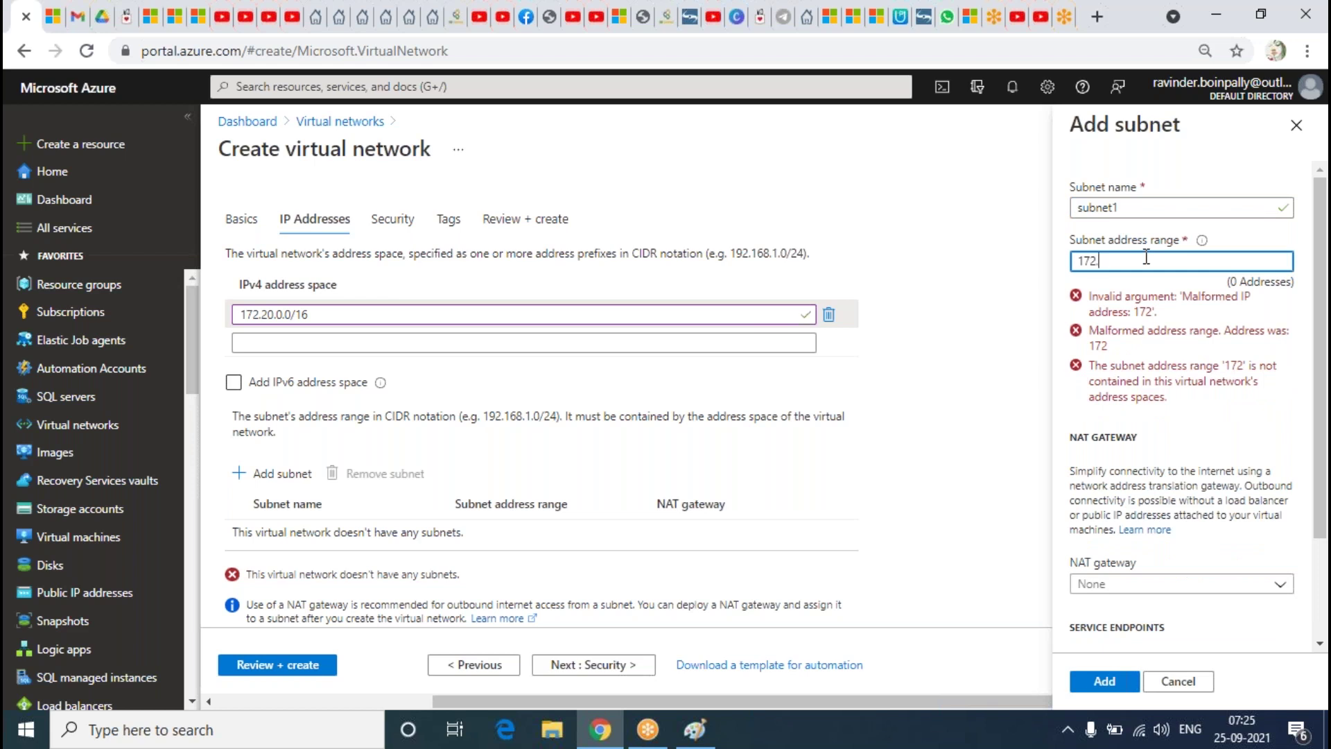
{"action": "type", "text": ".20.0.0"}
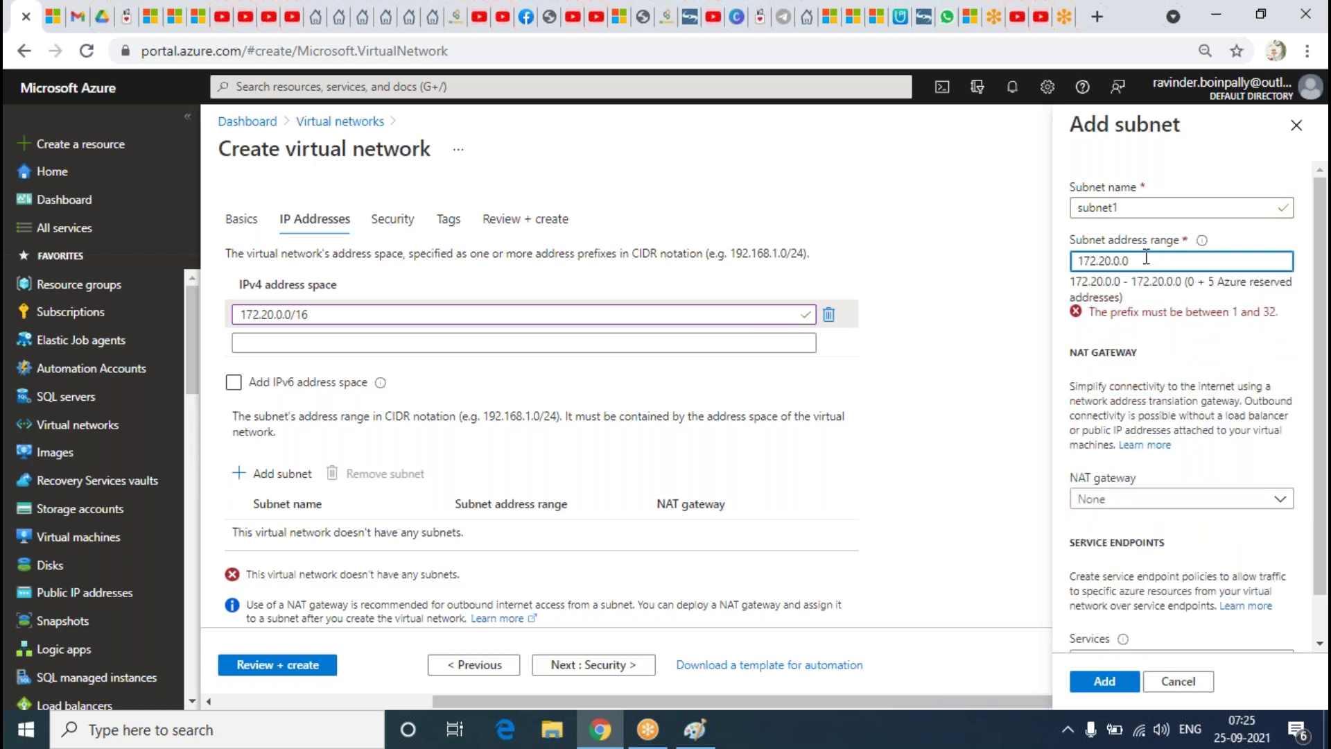
{"action": "type", "text": "/24"}
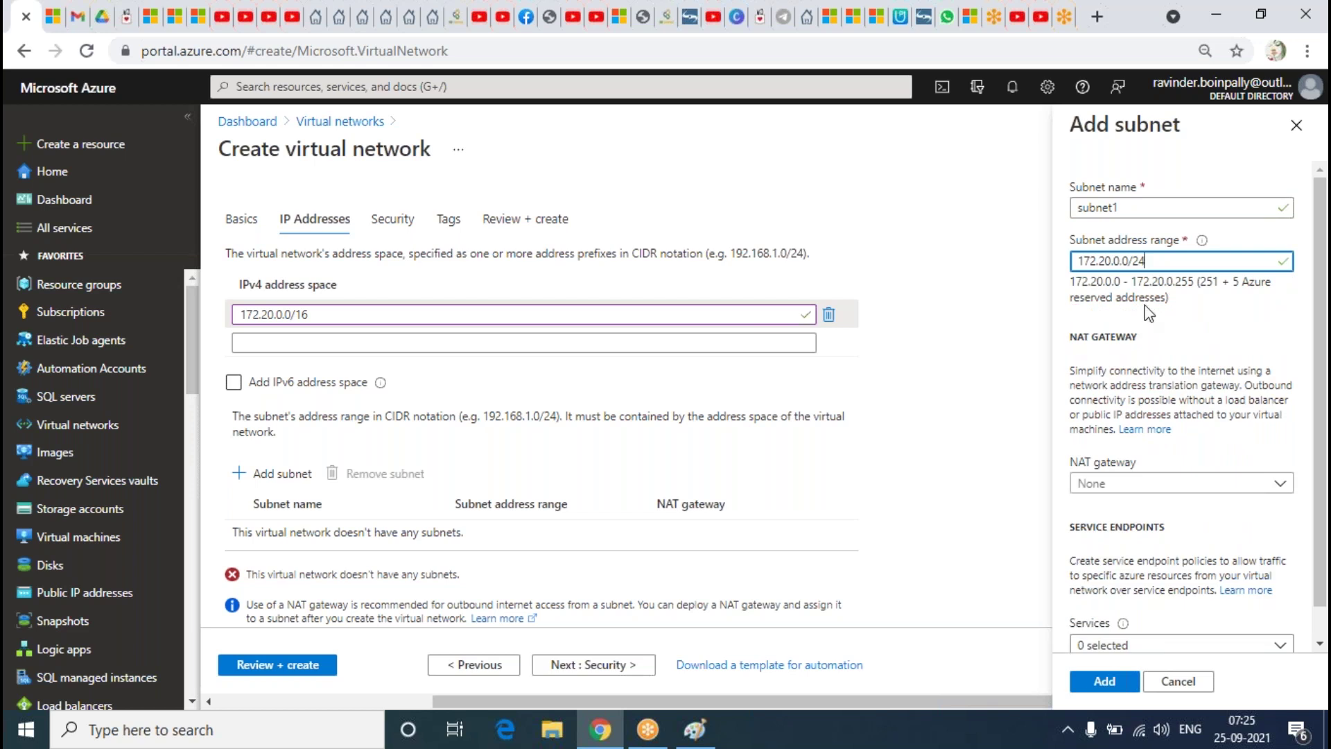
{"action": "left_click", "coordinate": [1112, 261]}
{"action": "key", "text": "BackSpace"}
{"action": "type", "text": "1"}
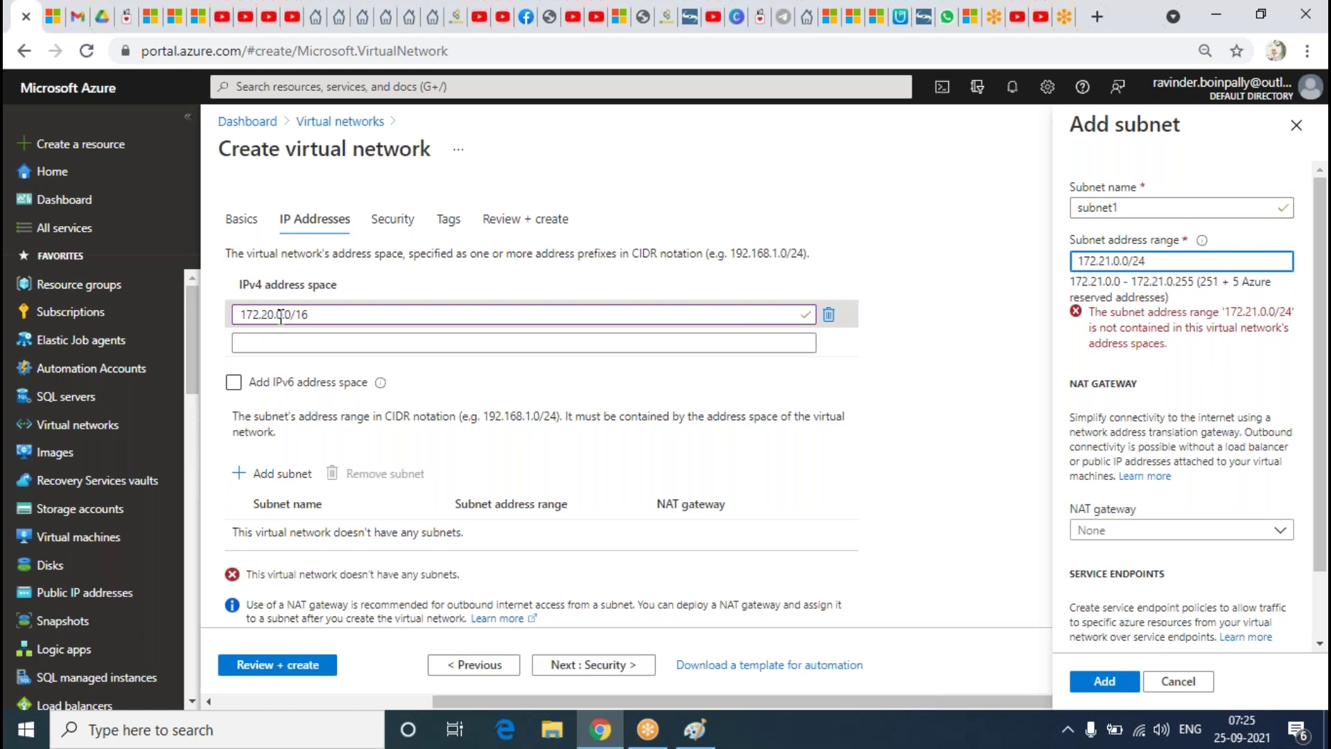
{"action": "left_click", "coordinate": [1113, 261]}
{"action": "key", "text": "BackSpace"}
{"action": "type", "text": "0"}
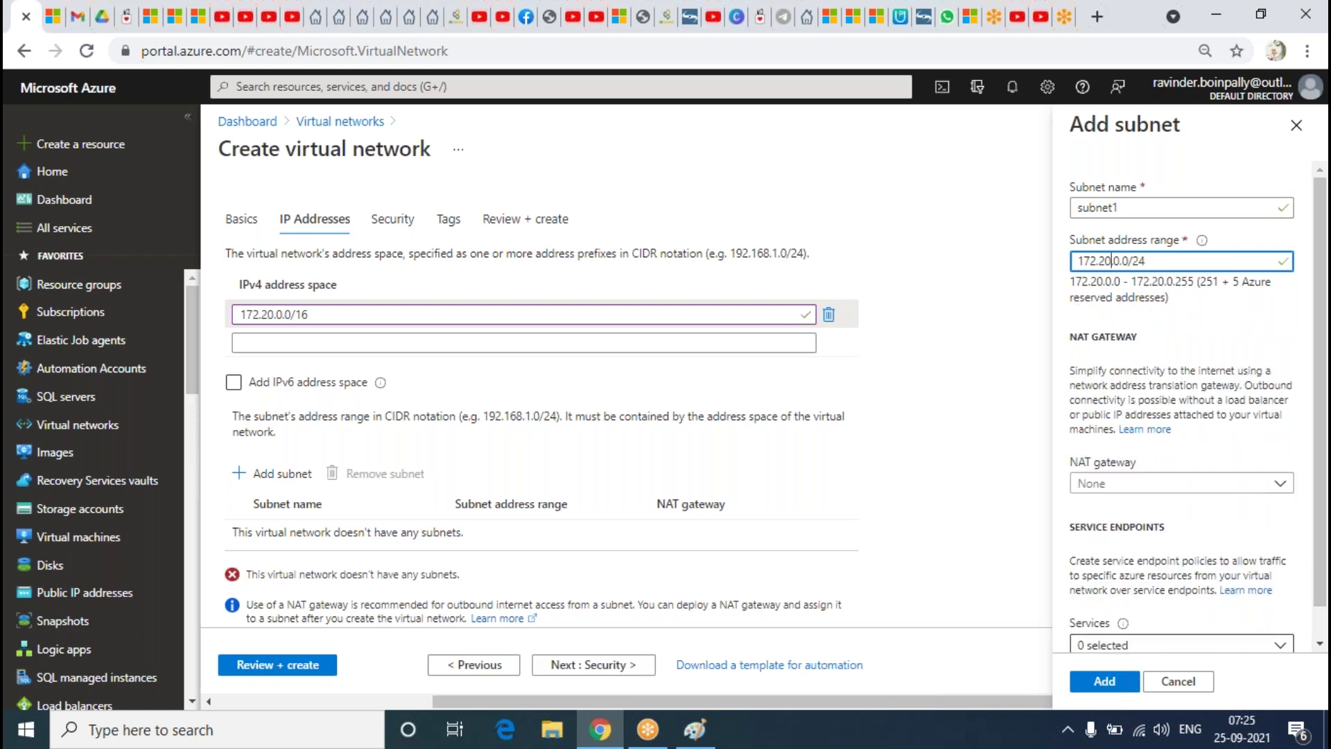
{"action": "left_click", "coordinate": [1102, 682]}
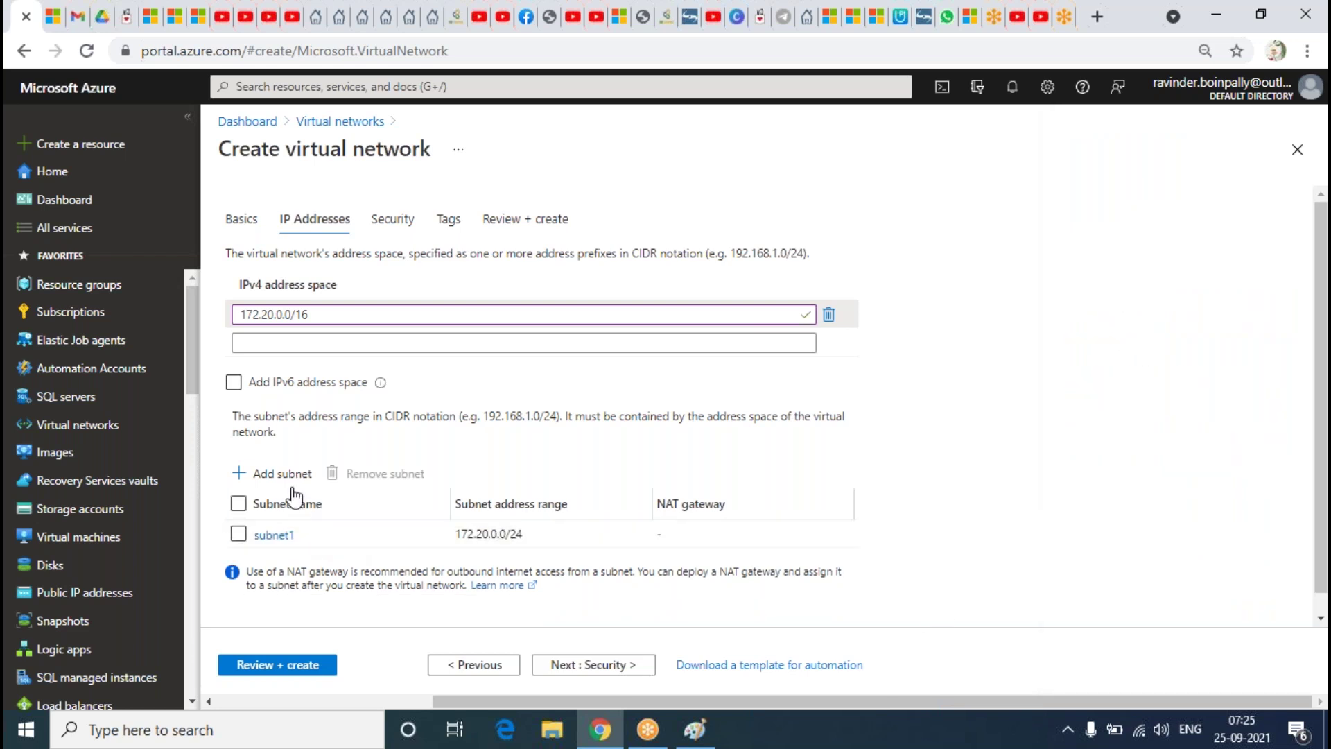
{"action": "left_click", "coordinate": [277, 473]}
Add Subnet2 with range 172.20.1.0/24 and proceed to Review + create
{"action": "type", "text": "Subnet2"}
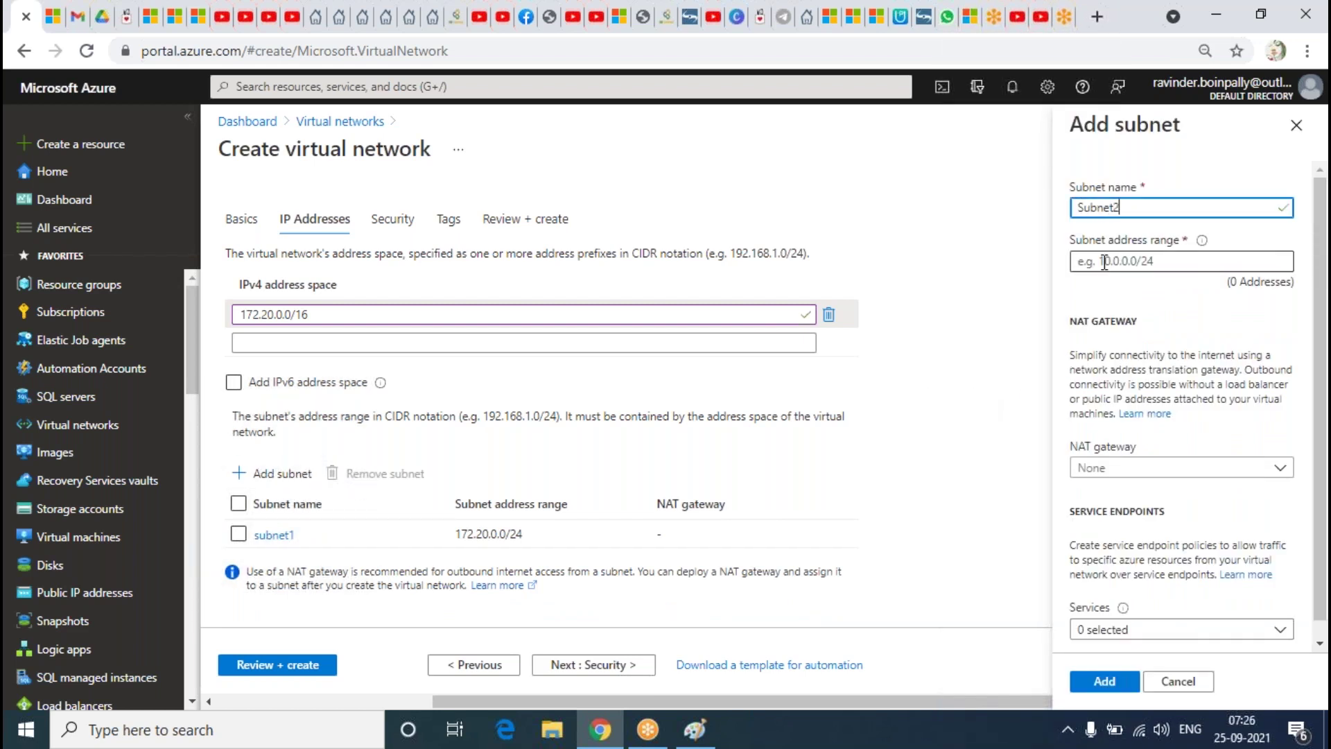
{"action": "left_click", "coordinate": [1105, 263]}
{"action": "type", "text": "172.20"}
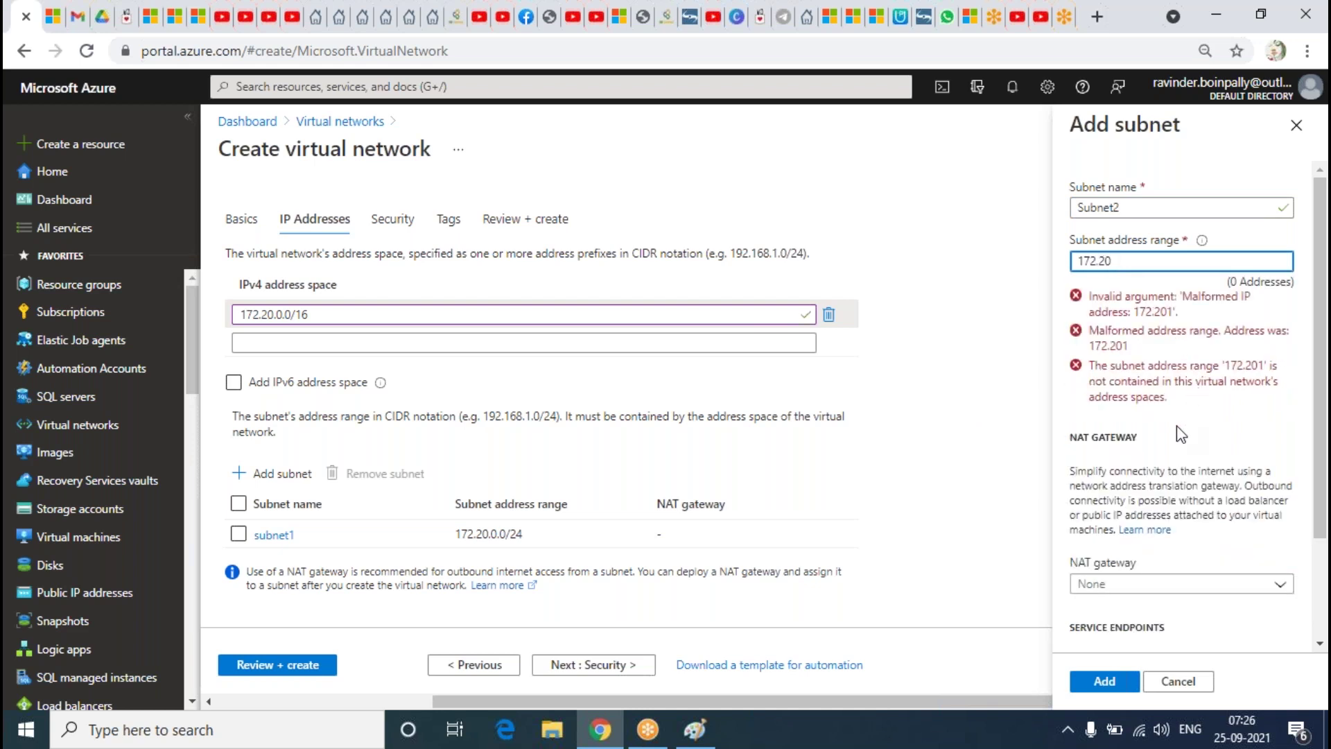
{"action": "type", "text": ".1.0/24"}
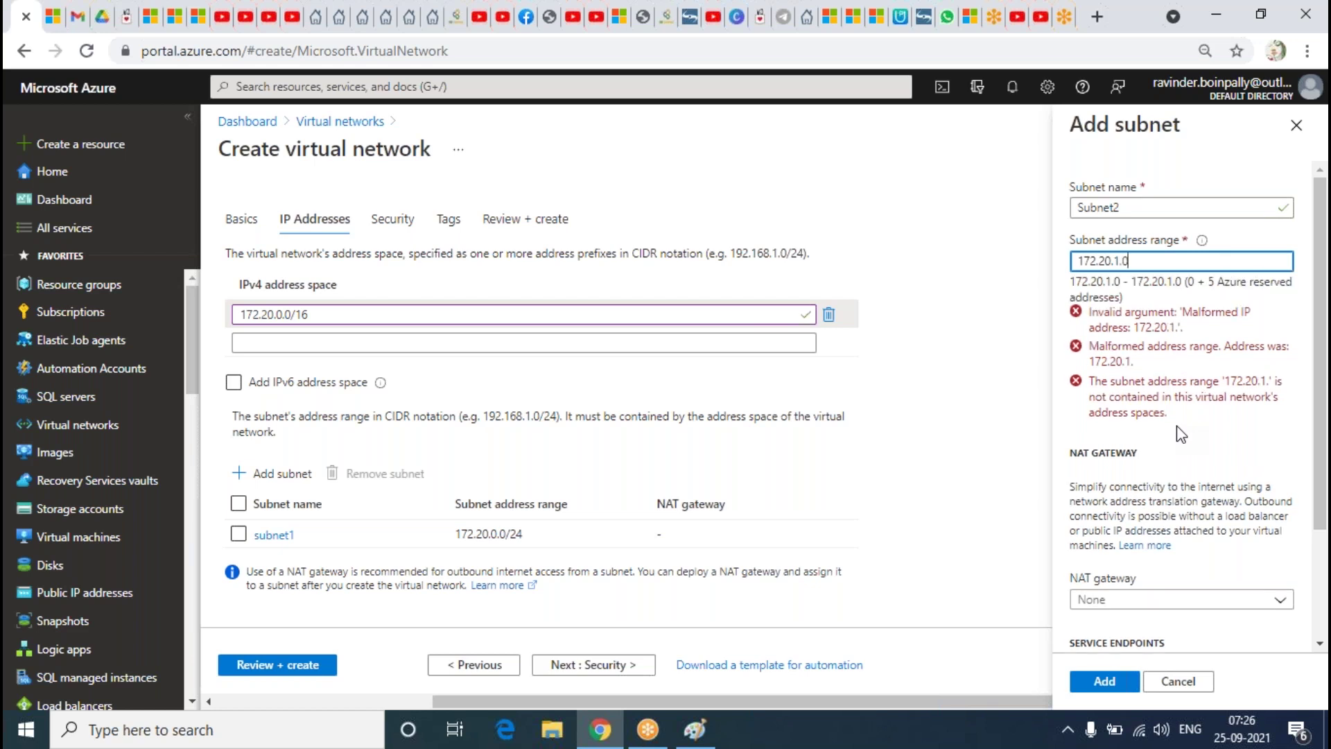
{"action": "left_click", "coordinate": [1124, 680]}
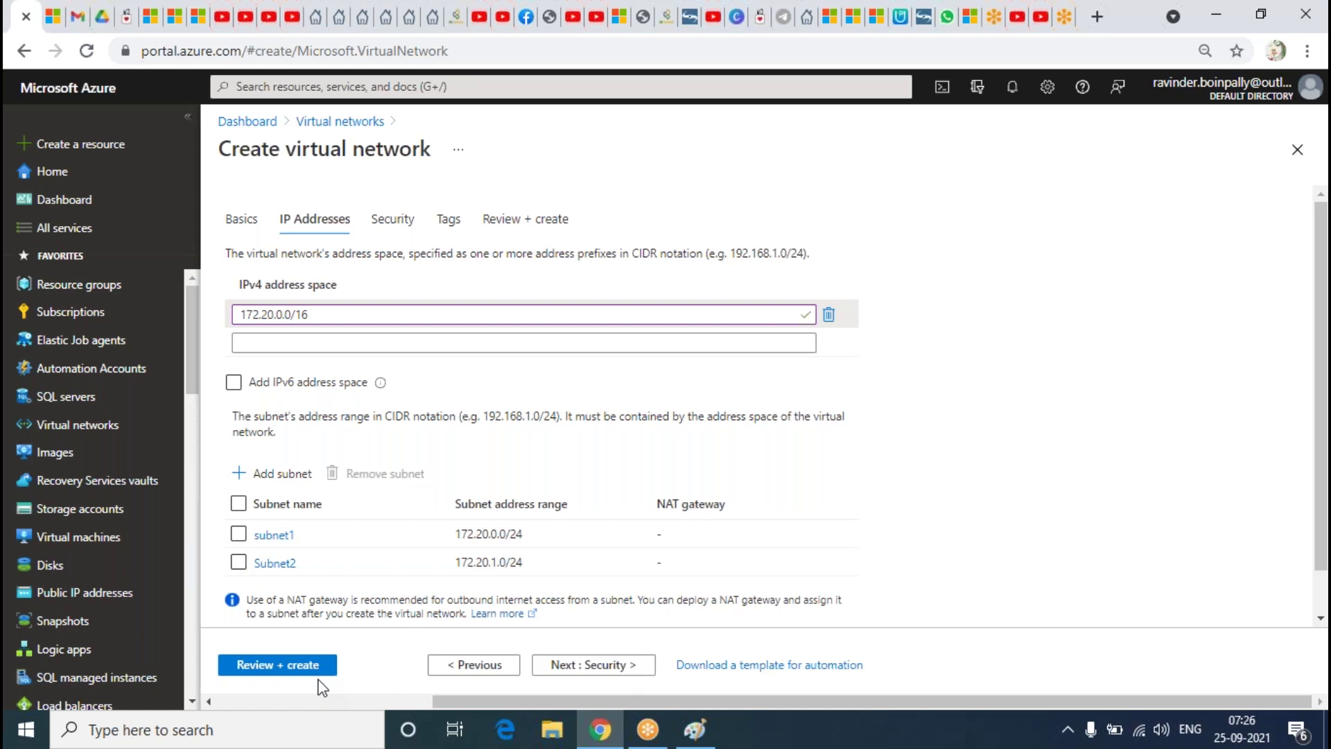
{"action": "left_click", "coordinate": [292, 679]}
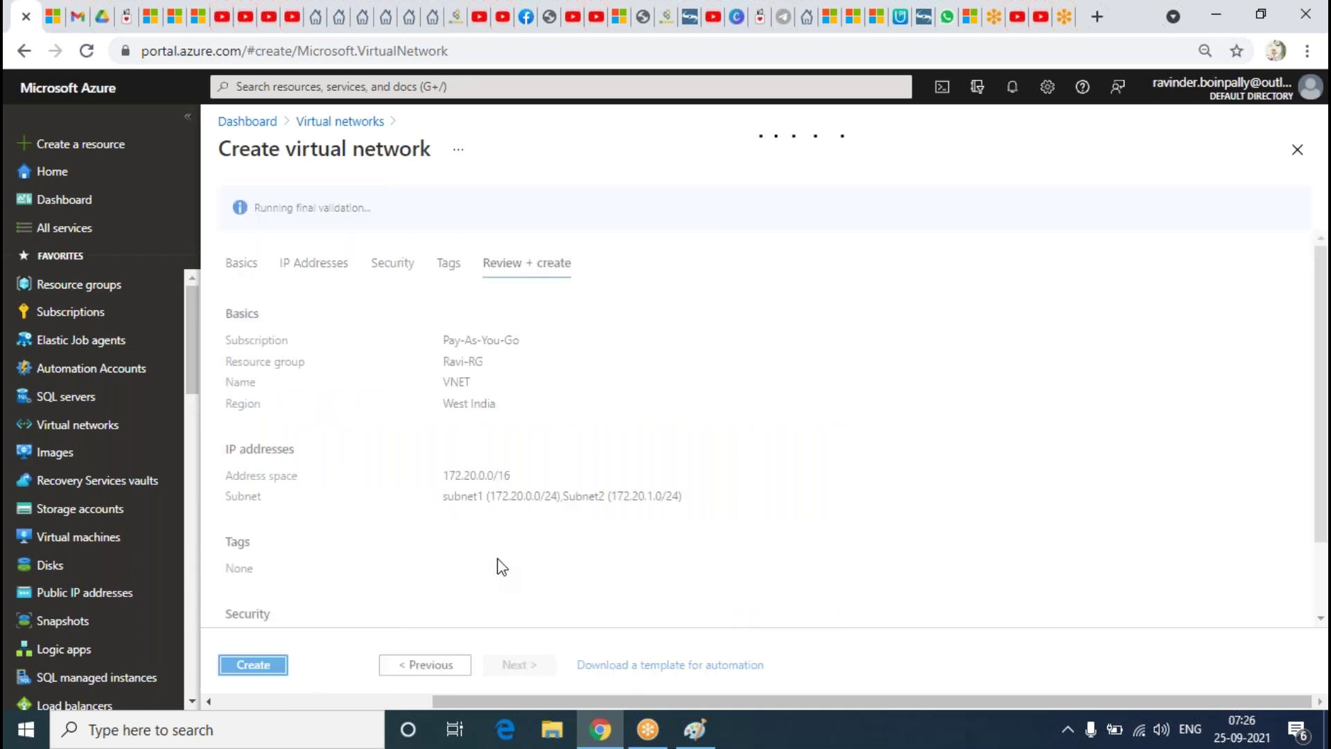
Create the VNET virtual network after validation passes
{"action": "scroll", "coordinate": [466, 467], "scroll_direction": "down", "scroll_amount": 2}
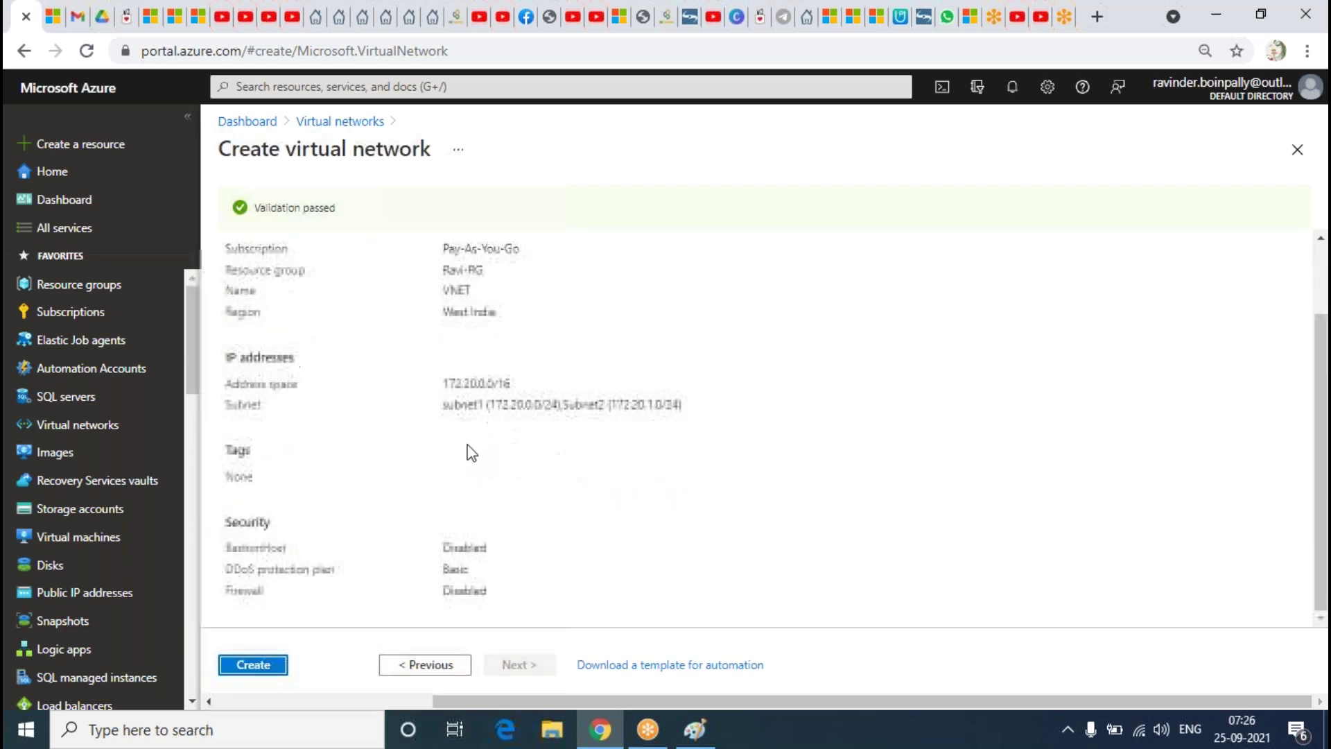
{"action": "scroll", "coordinate": [476, 493], "scroll_direction": "up", "scroll_amount": 2}
{"action": "left_click", "coordinate": [253, 664]}
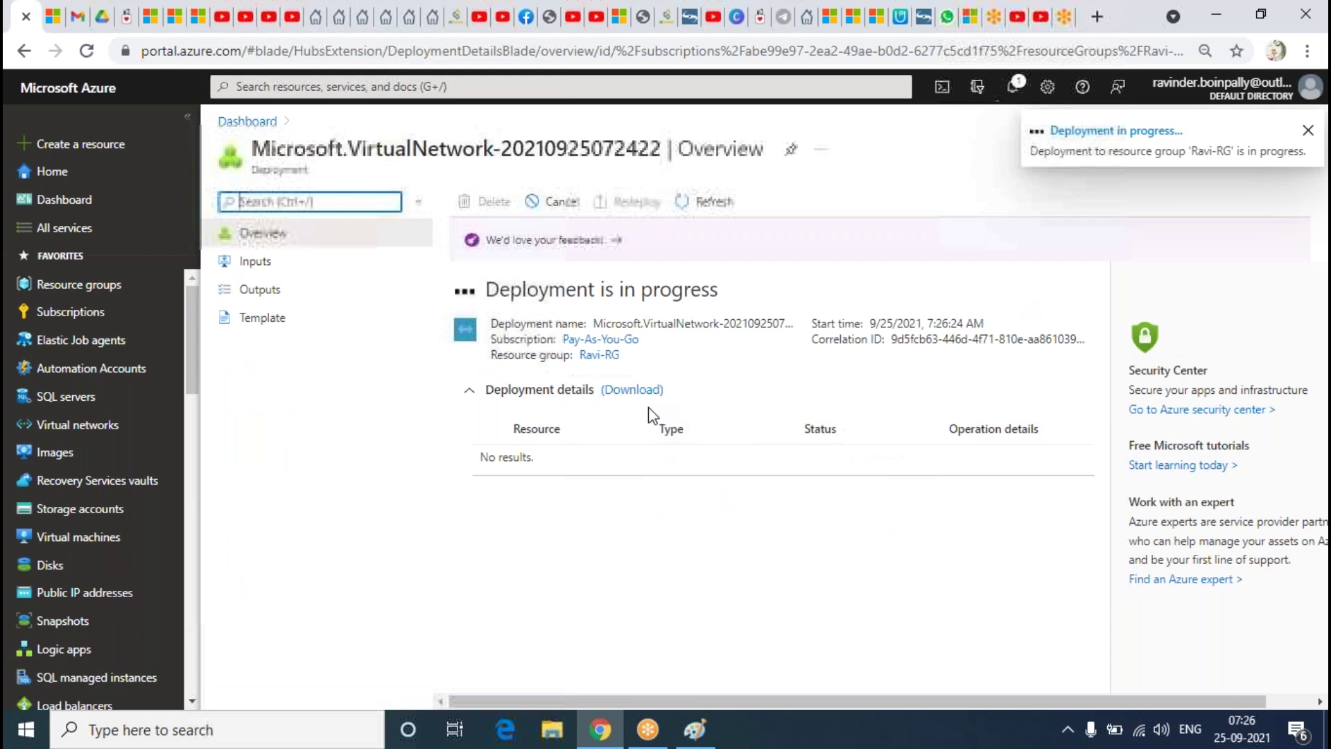
Refresh the Virtual networks list until VNET appears, checking the deployment notification
{"action": "left_click", "coordinate": [106, 424]}
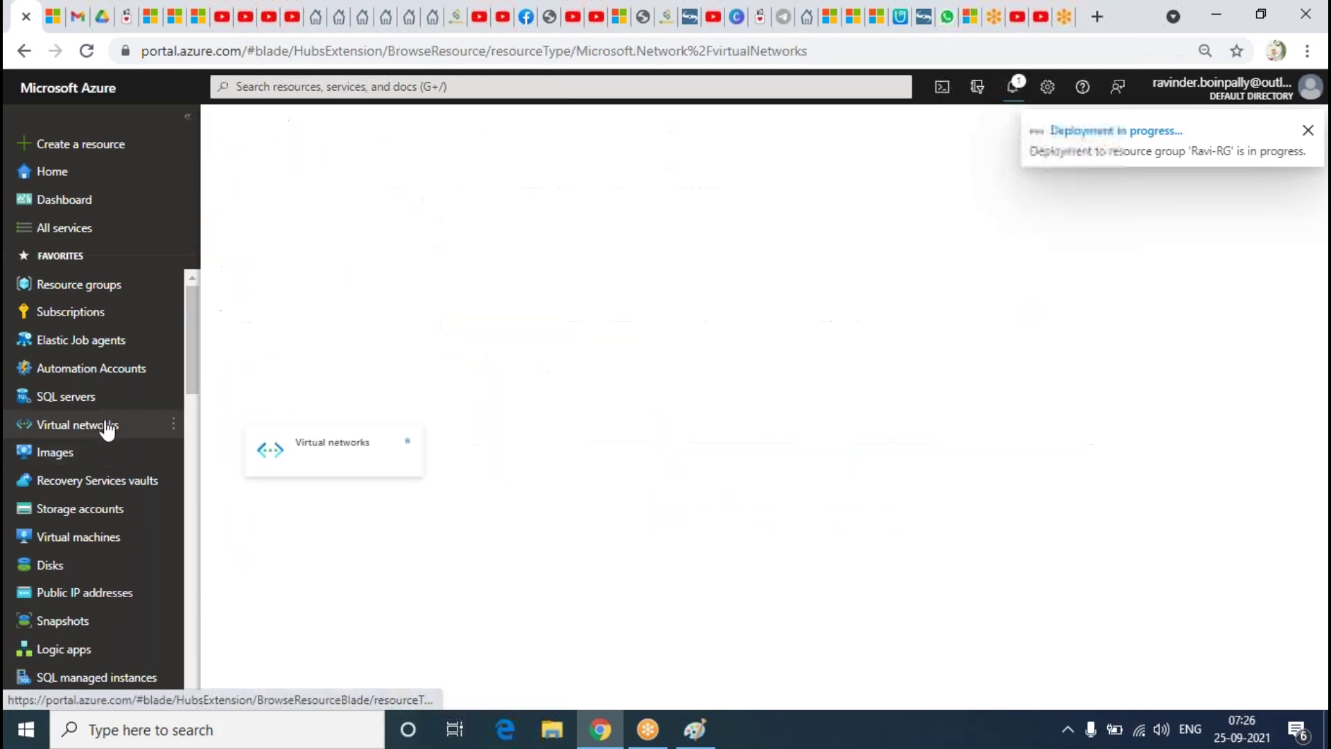
{"action": "left_click", "coordinate": [449, 202]}
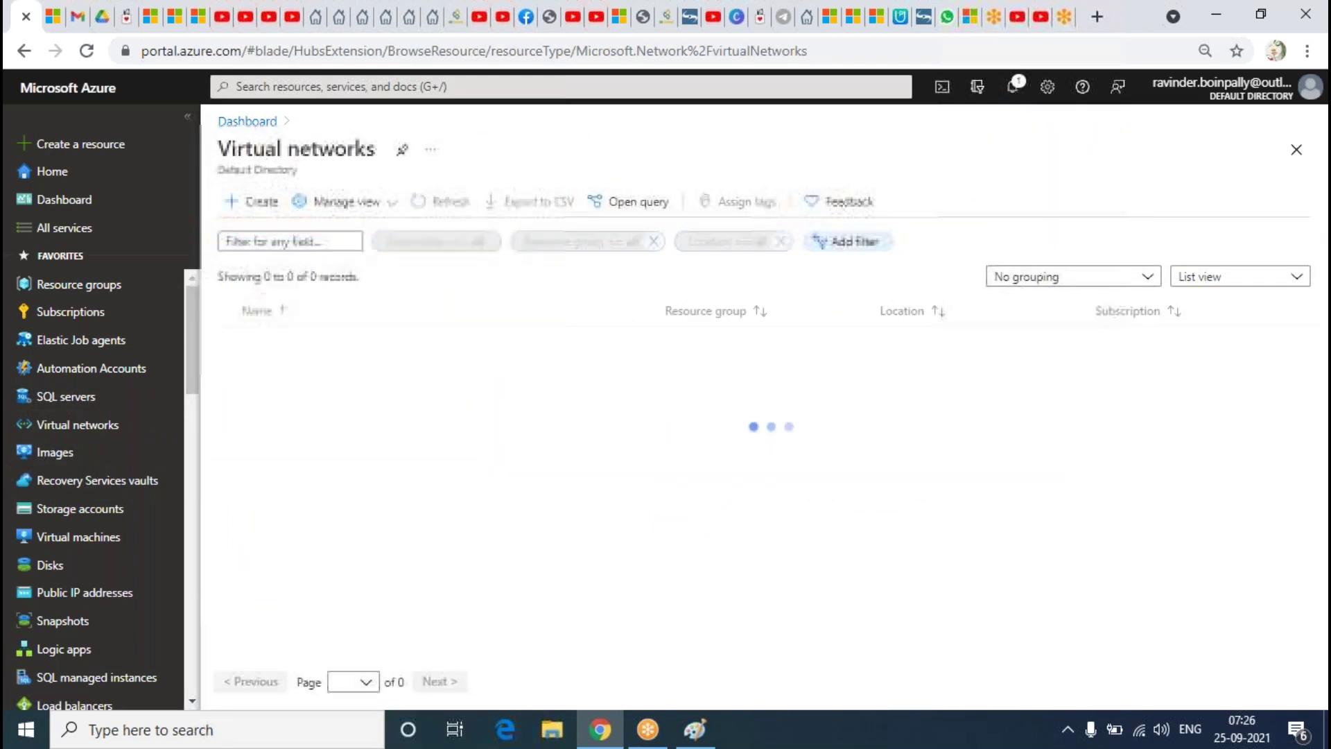
{"action": "left_click", "coordinate": [462, 204]}
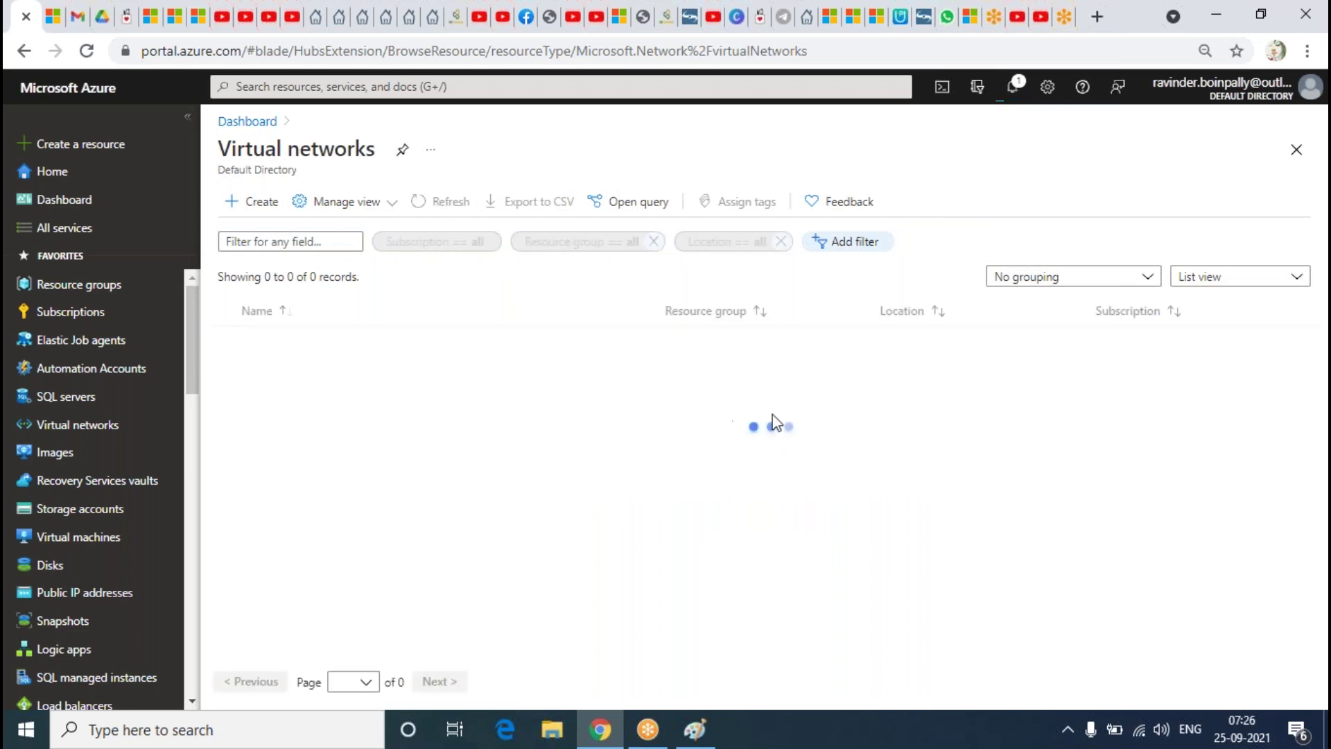
{"action": "left_click", "coordinate": [444, 201]}
{"action": "left_click", "coordinate": [444, 201]}
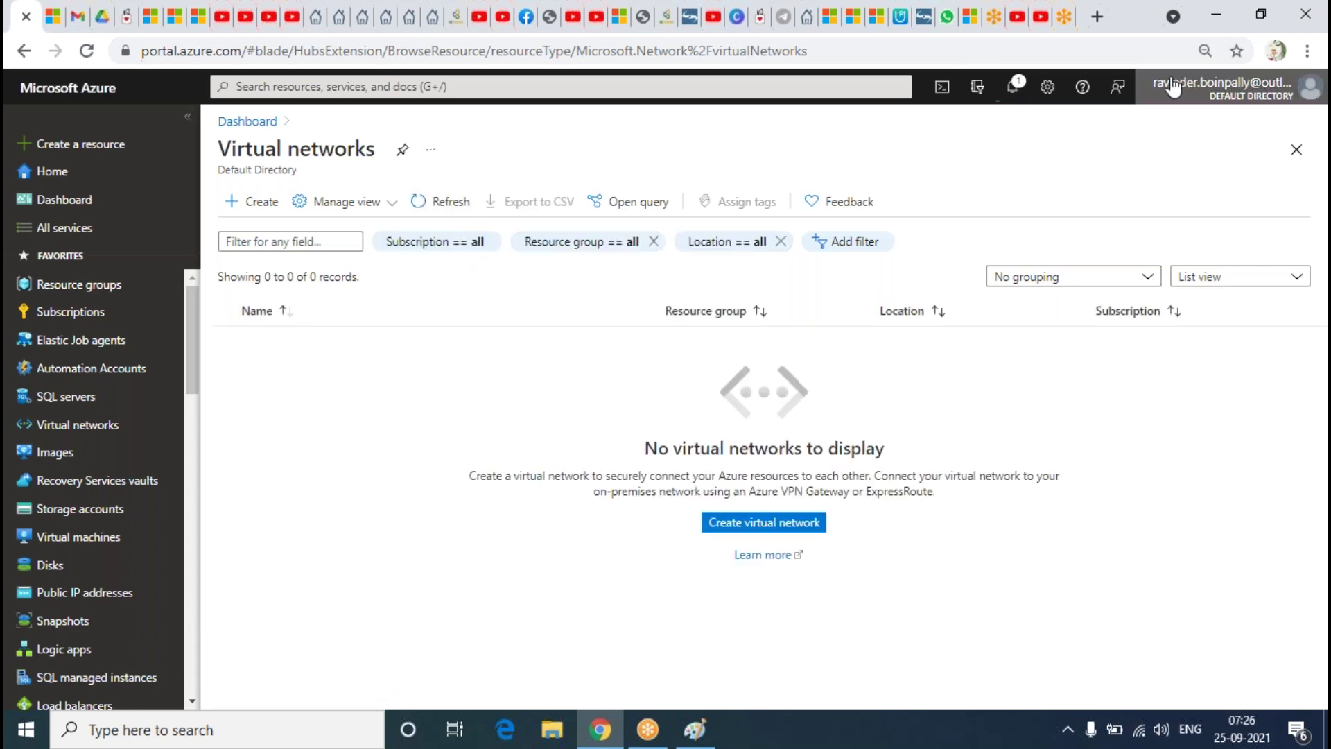
{"action": "left_click", "coordinate": [1014, 89]}
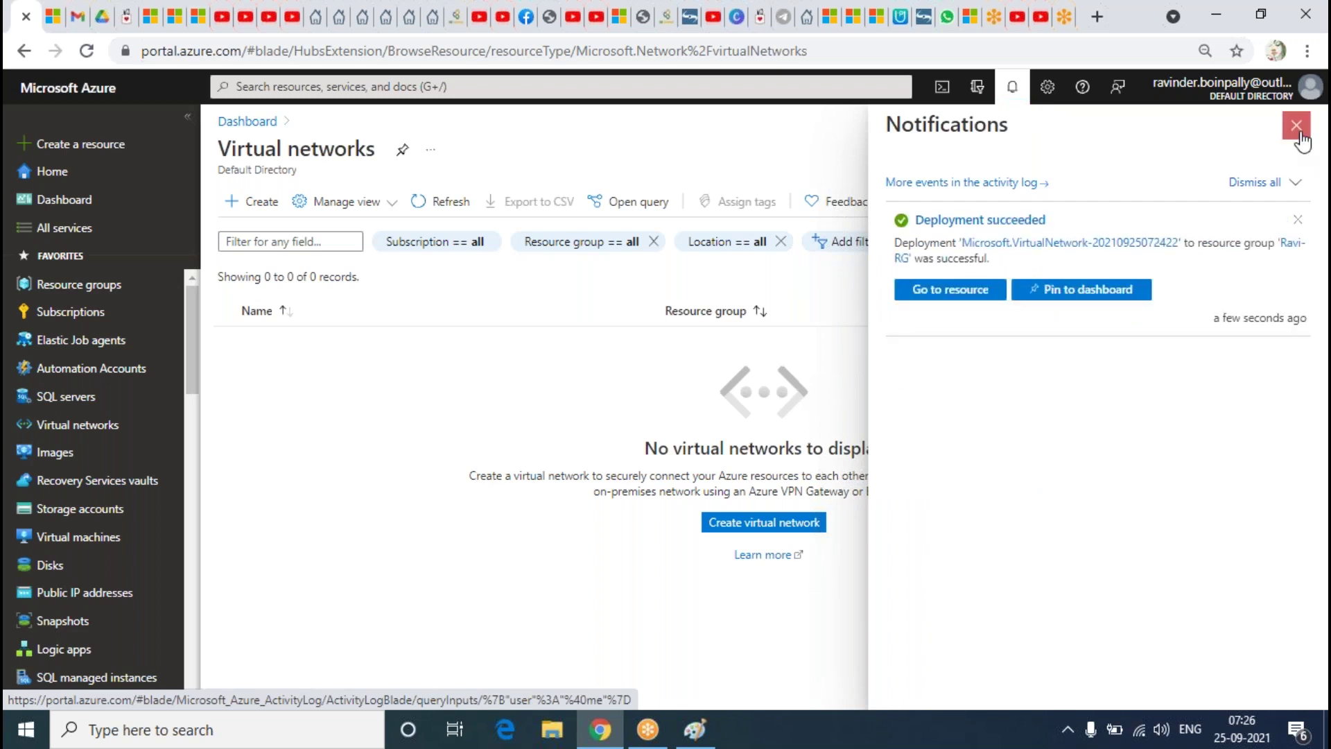
{"action": "left_click", "coordinate": [1298, 130]}
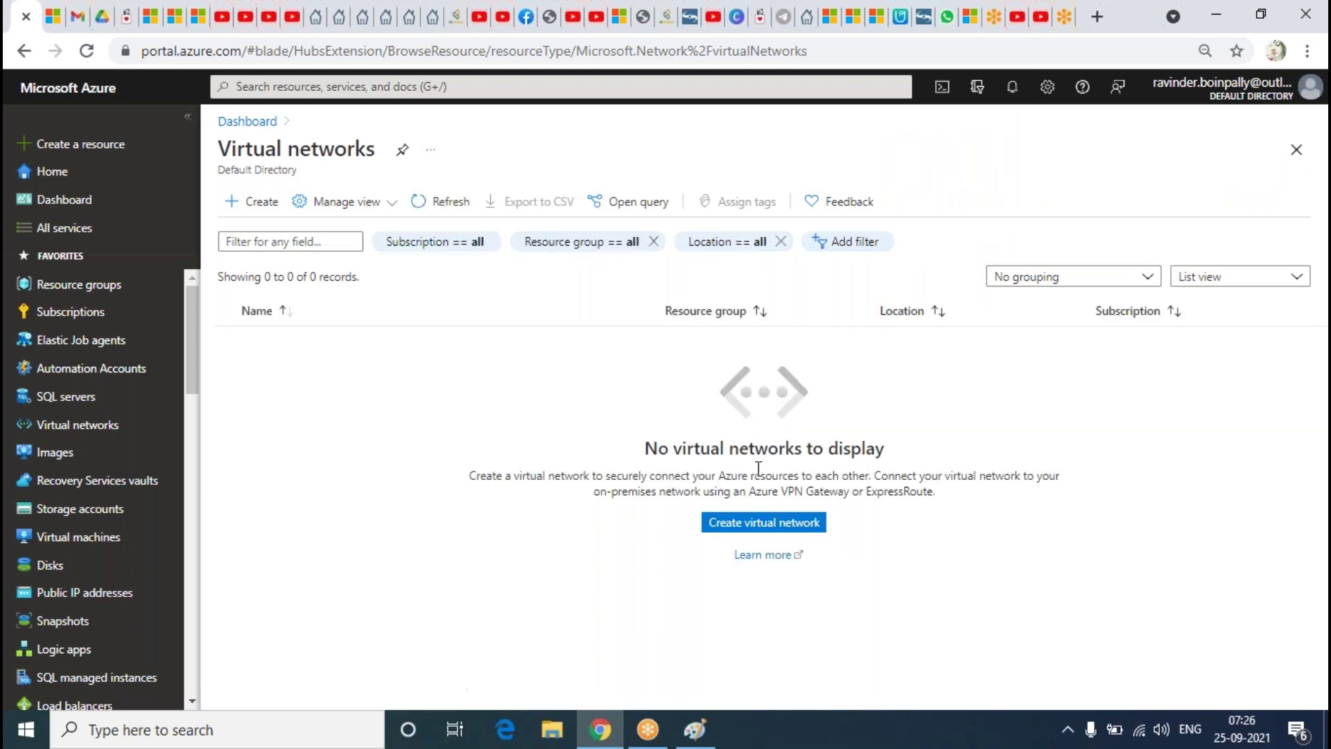
{"action": "left_click", "coordinate": [441, 201]}
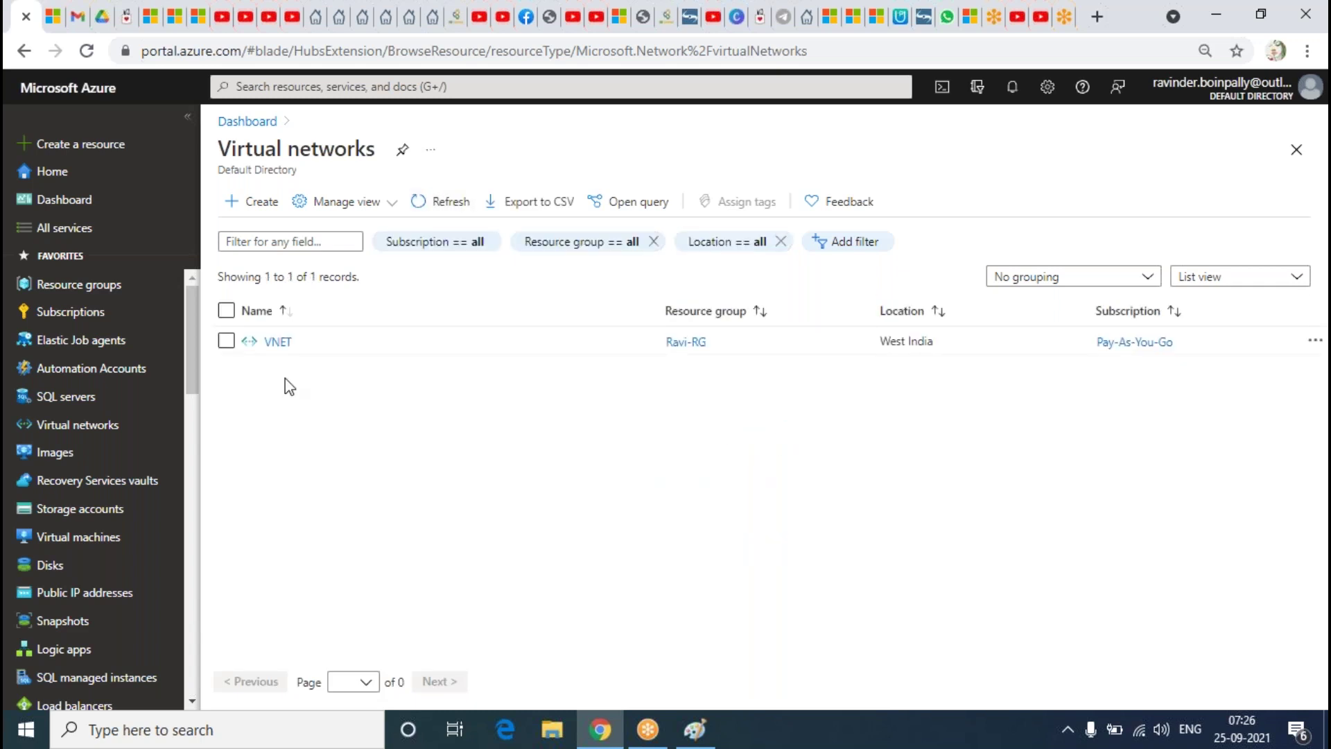
Open VNET's Subnets page showing subnet1 172.20.0.0/24 and Subnet2 172.20.1.0/24
{"action": "left_click", "coordinate": [276, 342]}
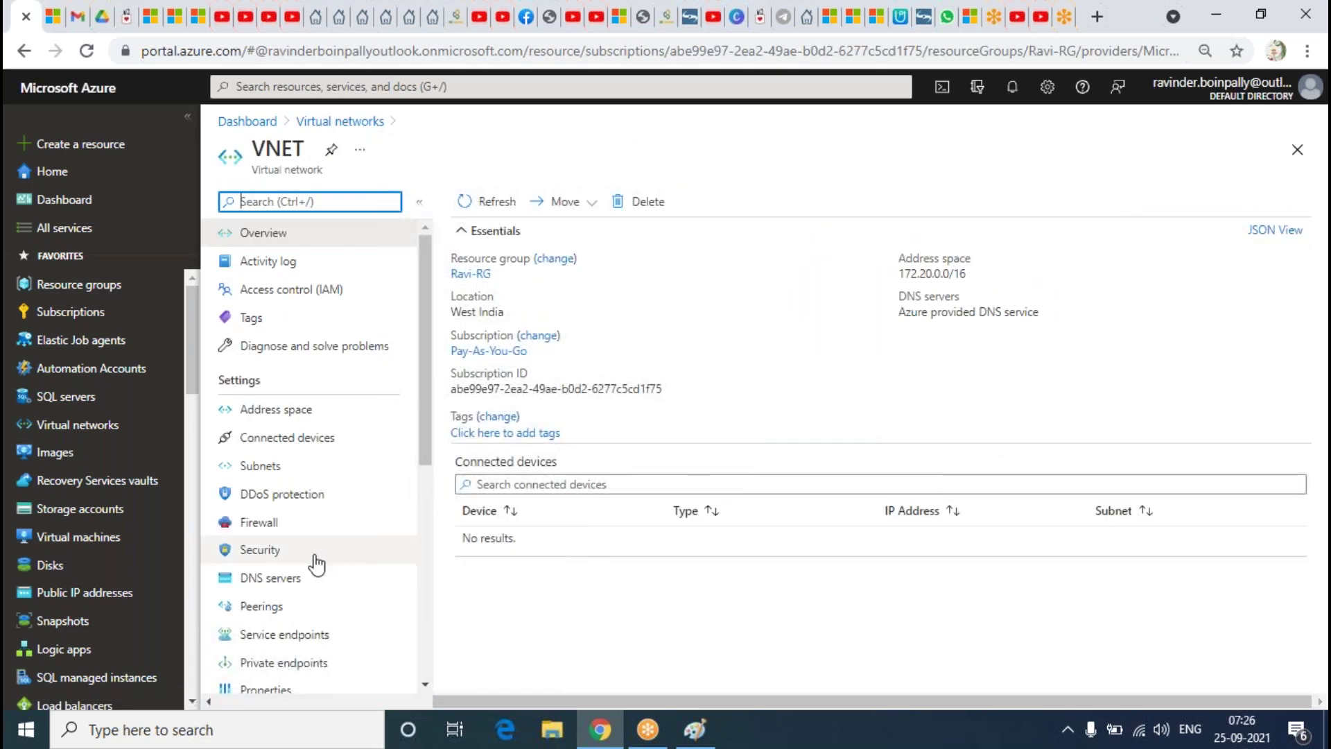
{"action": "left_click", "coordinate": [282, 475]}
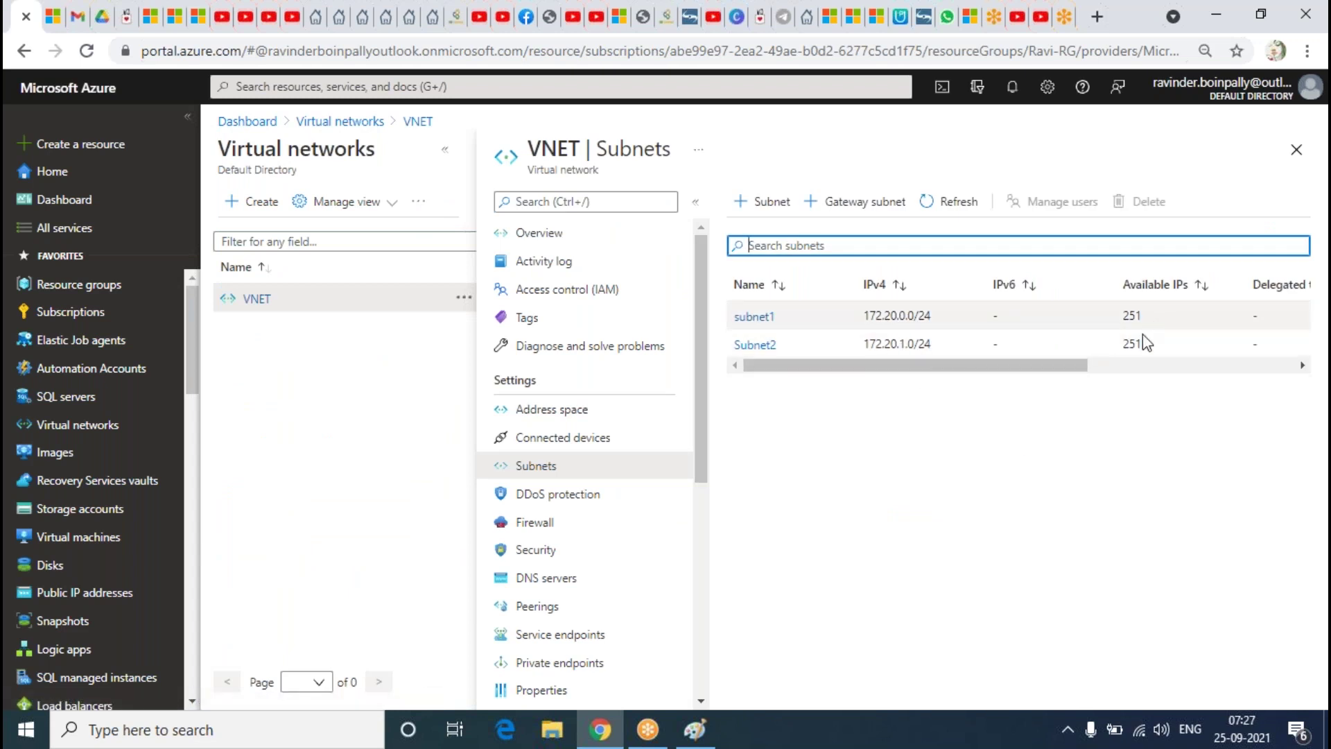
{"action": "mouse_move", "coordinate": [922, 368]}
{"action": "left_mouse_down"}
{"action": "mouse_move", "coordinate": [1156, 371]}
{"action": "mouse_move", "coordinate": [1001, 377]}
{"action": "mouse_move", "coordinate": [904, 360]}
{"action": "left_mouse_up"}
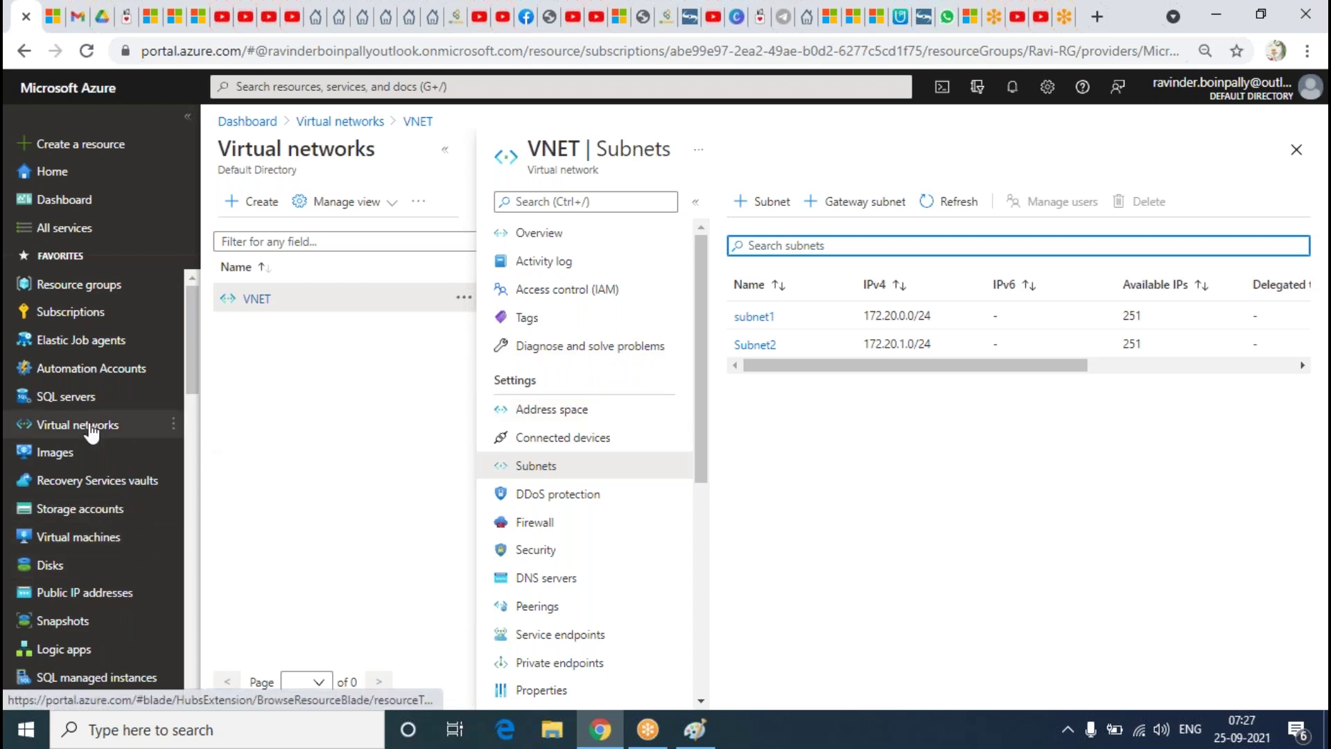
Open the Create a virtual machine form from Virtual machines
{"action": "left_click", "coordinate": [102, 540]}
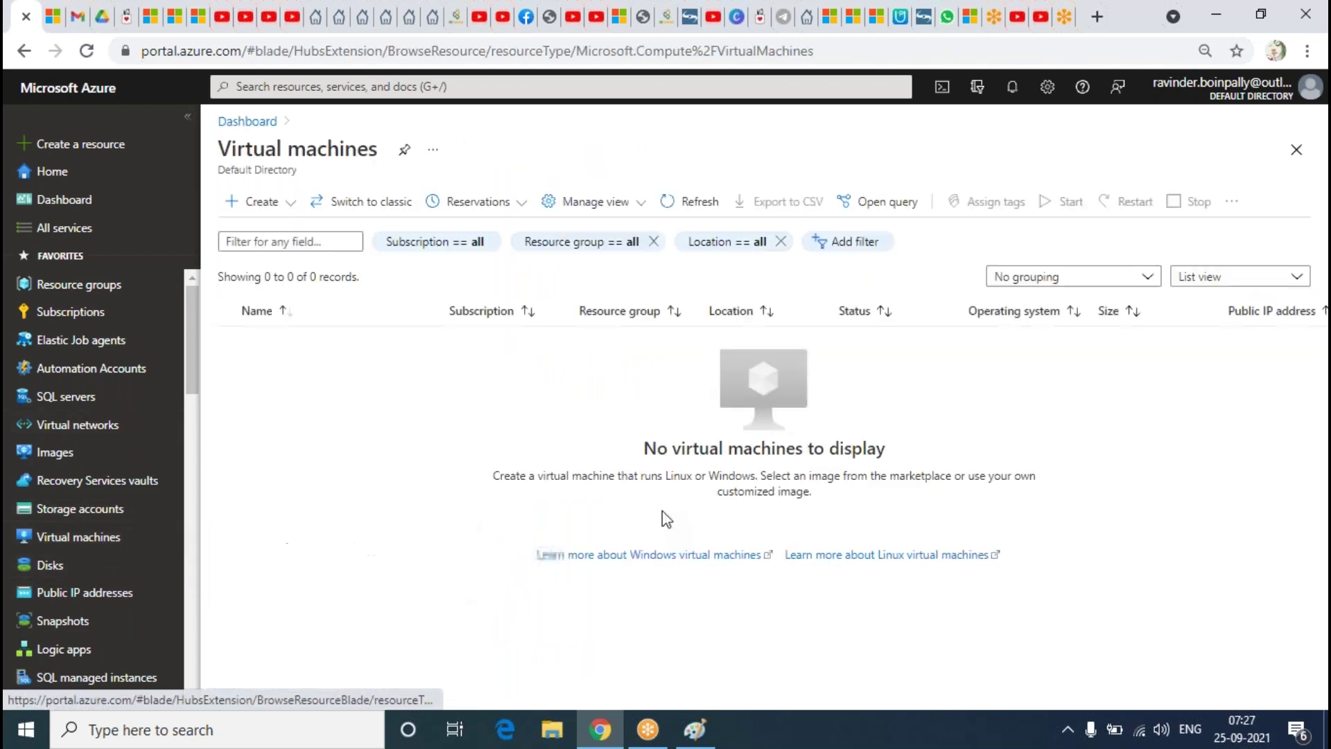
{"action": "left_click", "coordinate": [253, 201]}
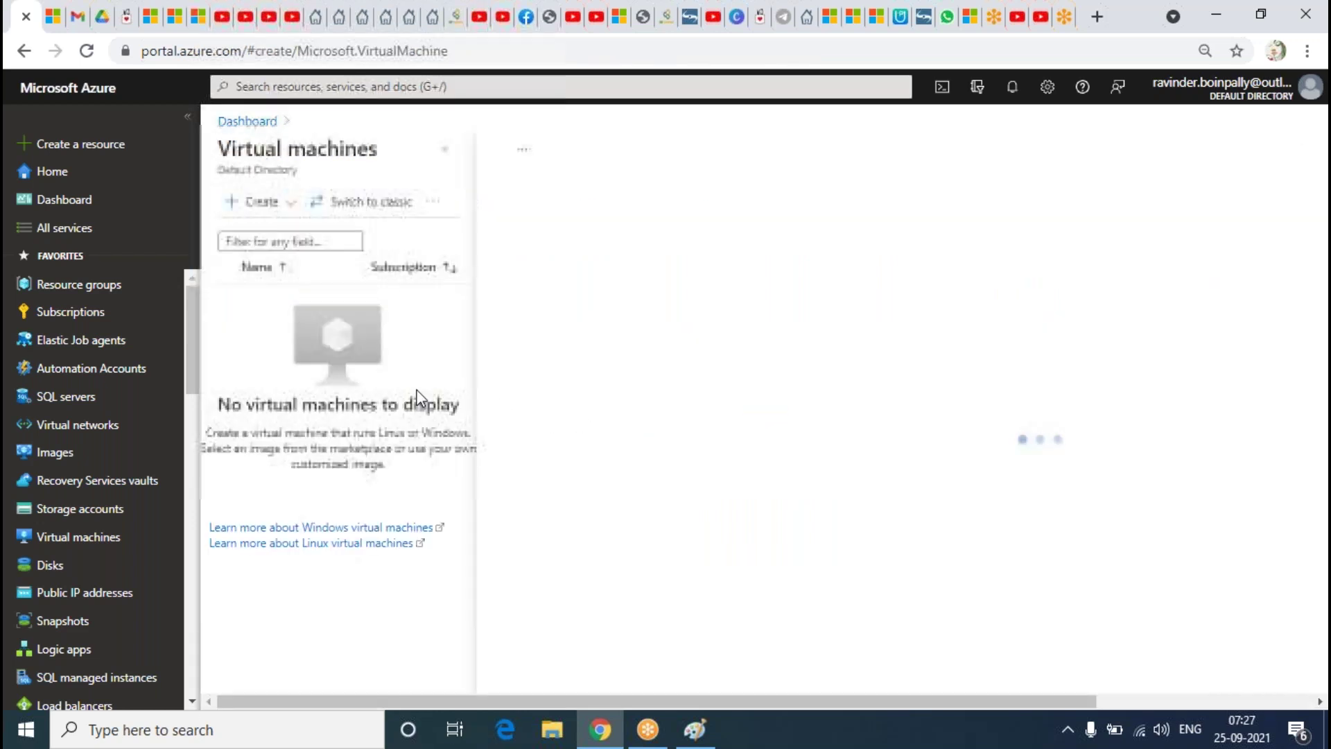
{"action": "left_click", "coordinate": [445, 148]}
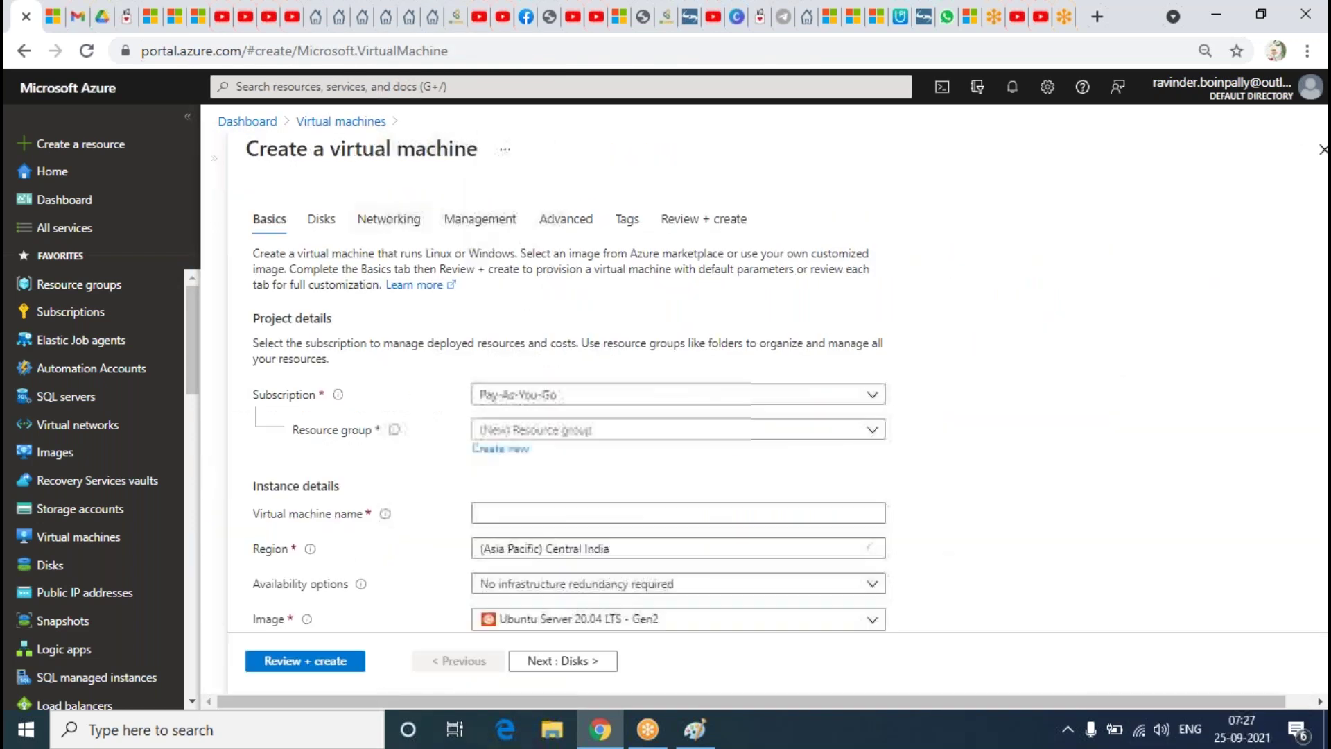
{"action": "scroll", "coordinate": [959, 402], "scroll_direction": "down", "scroll_amount": 3}
Choose resource group Ravi-RG and name the virtual machine SQLVM01
{"action": "left_click", "coordinate": [554, 234]}
{"action": "left_click", "coordinate": [526, 318]}
{"action": "left_click", "coordinate": [542, 319]}
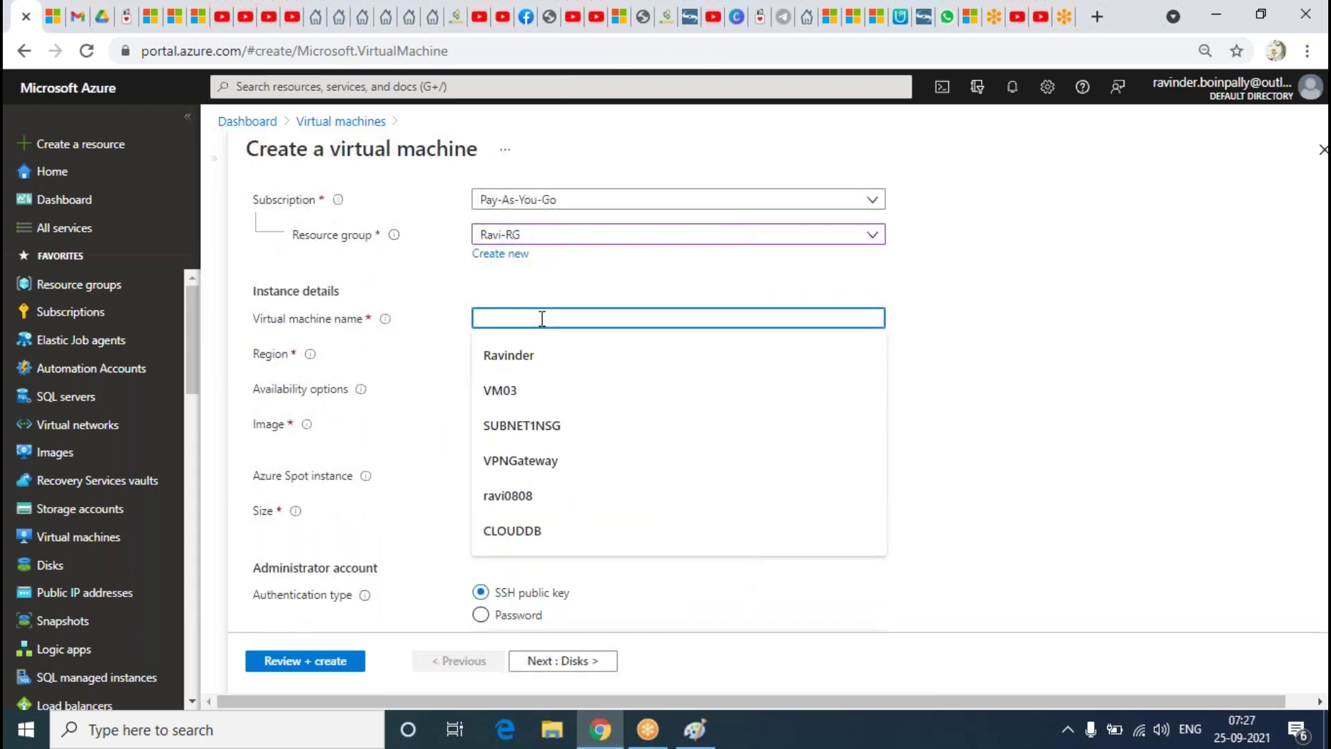
{"action": "type", "text": "S"}
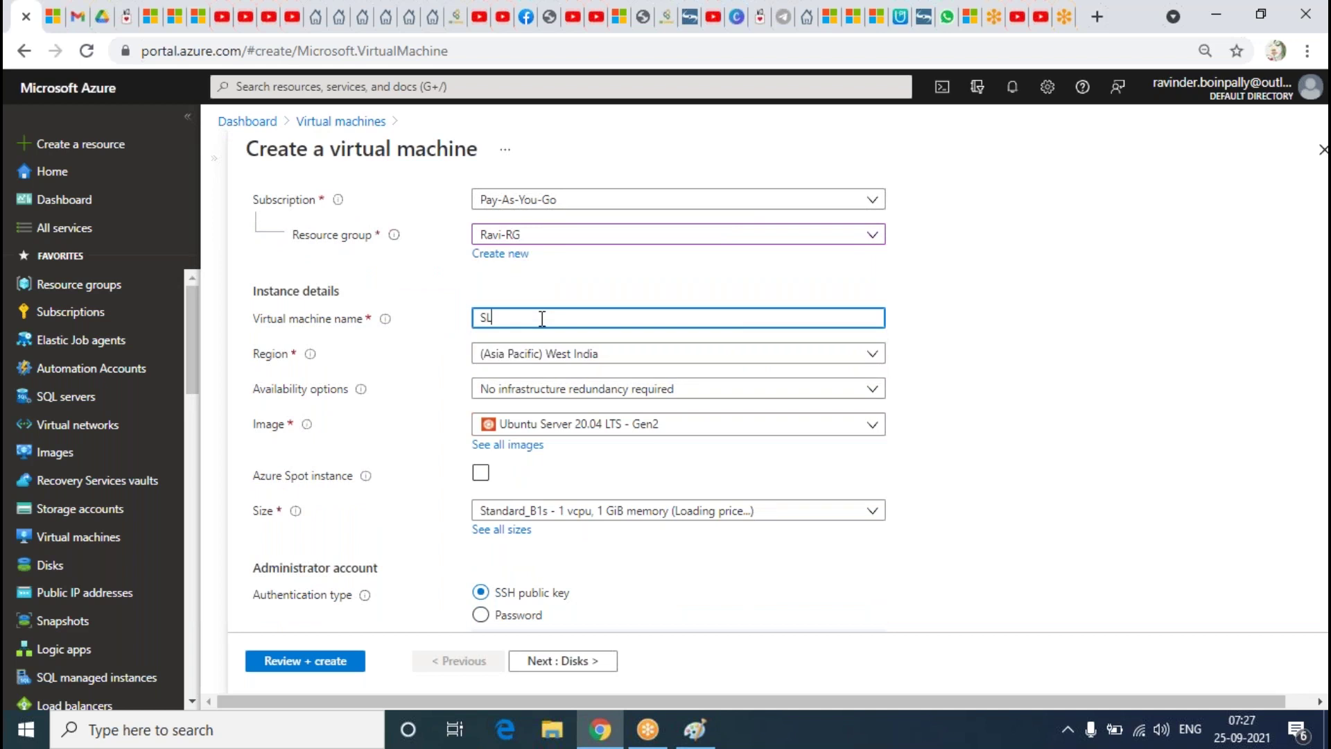
{"action": "type", "text": "QLVM01"}
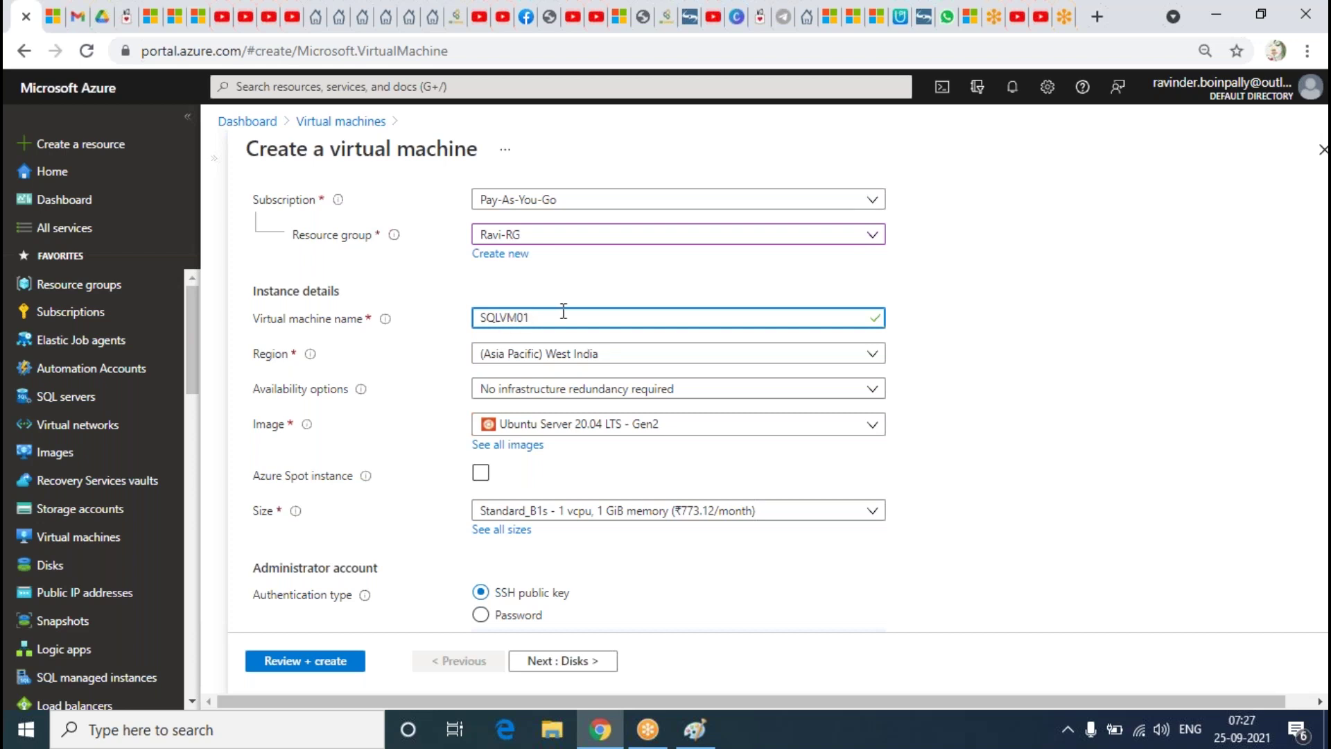
{"action": "scroll", "coordinate": [1074, 266], "scroll_direction": "down", "scroll_amount": 3}
{"action": "scroll", "coordinate": [1052, 275], "scroll_direction": "up", "scroll_amount": 3}
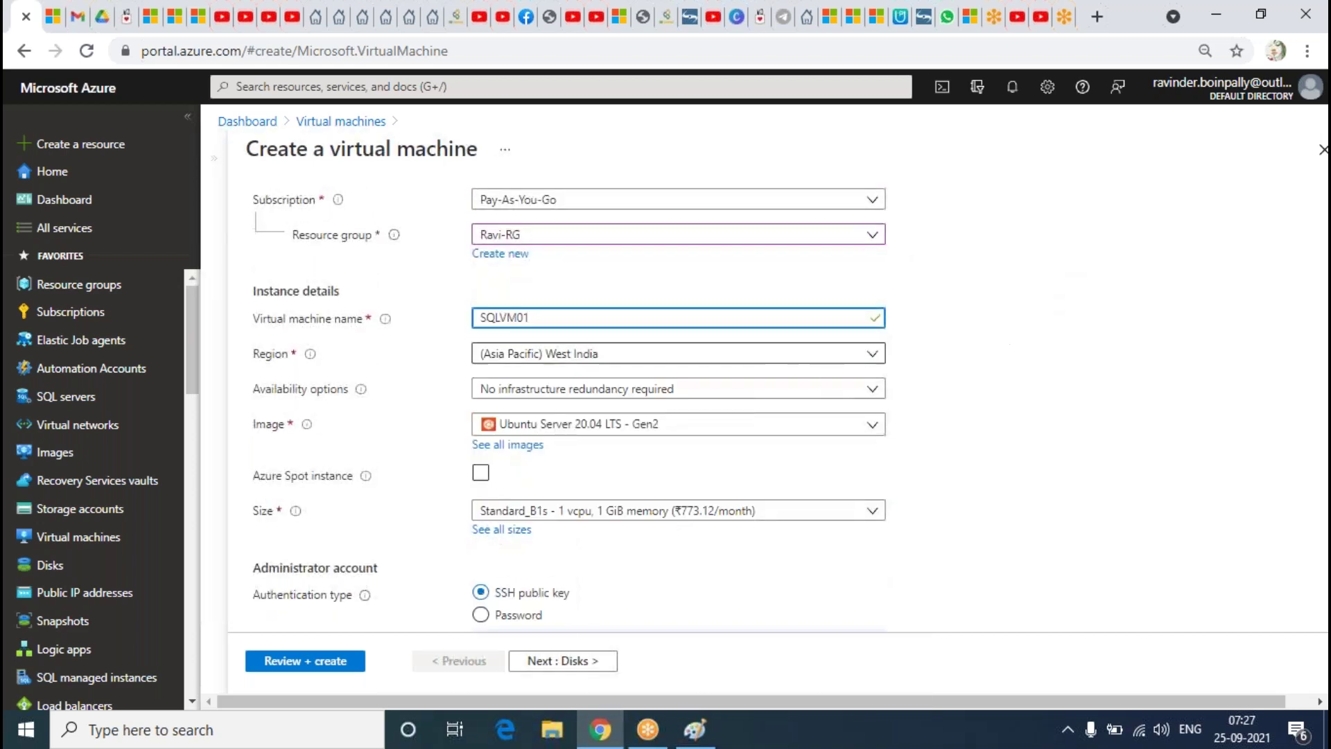
Choose the Windows Server 2019 Datacenter image and Standard_B2s size
{"action": "left_click", "coordinate": [615, 425]}
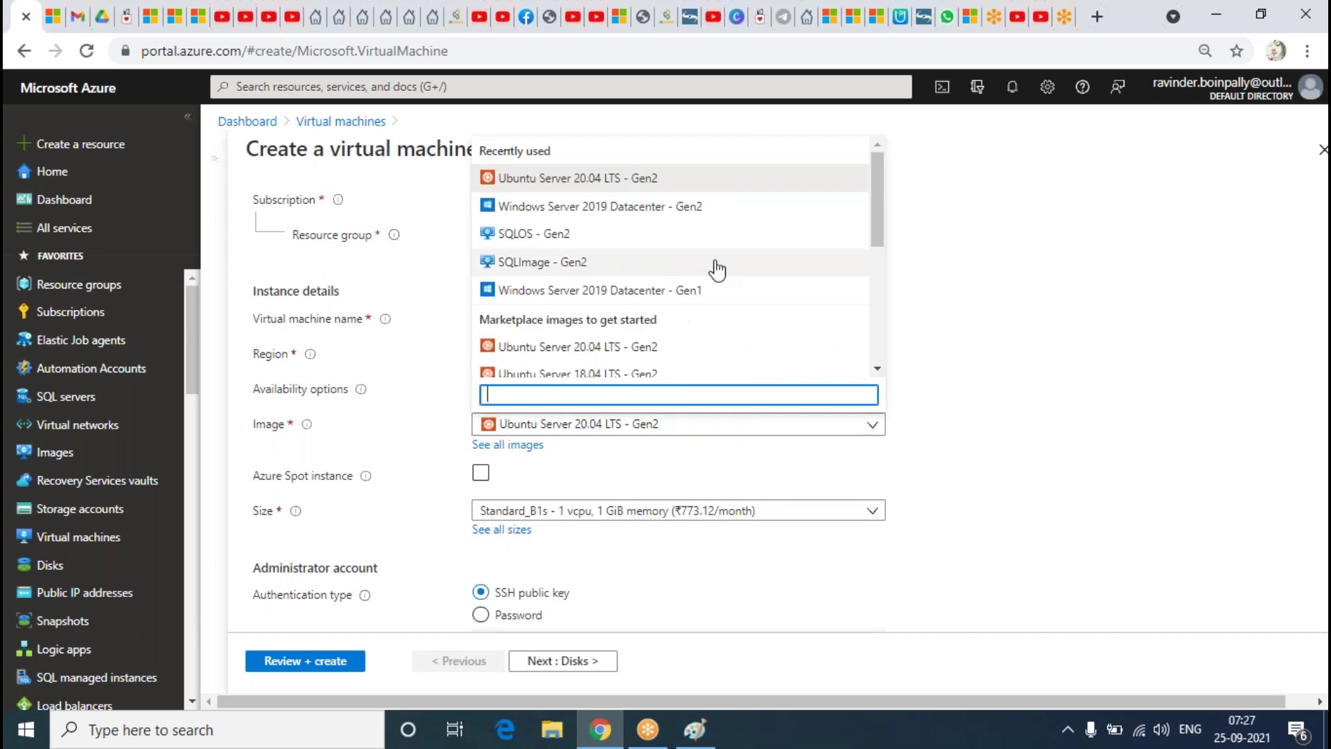
{"action": "scroll", "coordinate": [713, 268], "scroll_direction": "down", "scroll_amount": 3}
{"action": "left_click", "coordinate": [602, 258]}
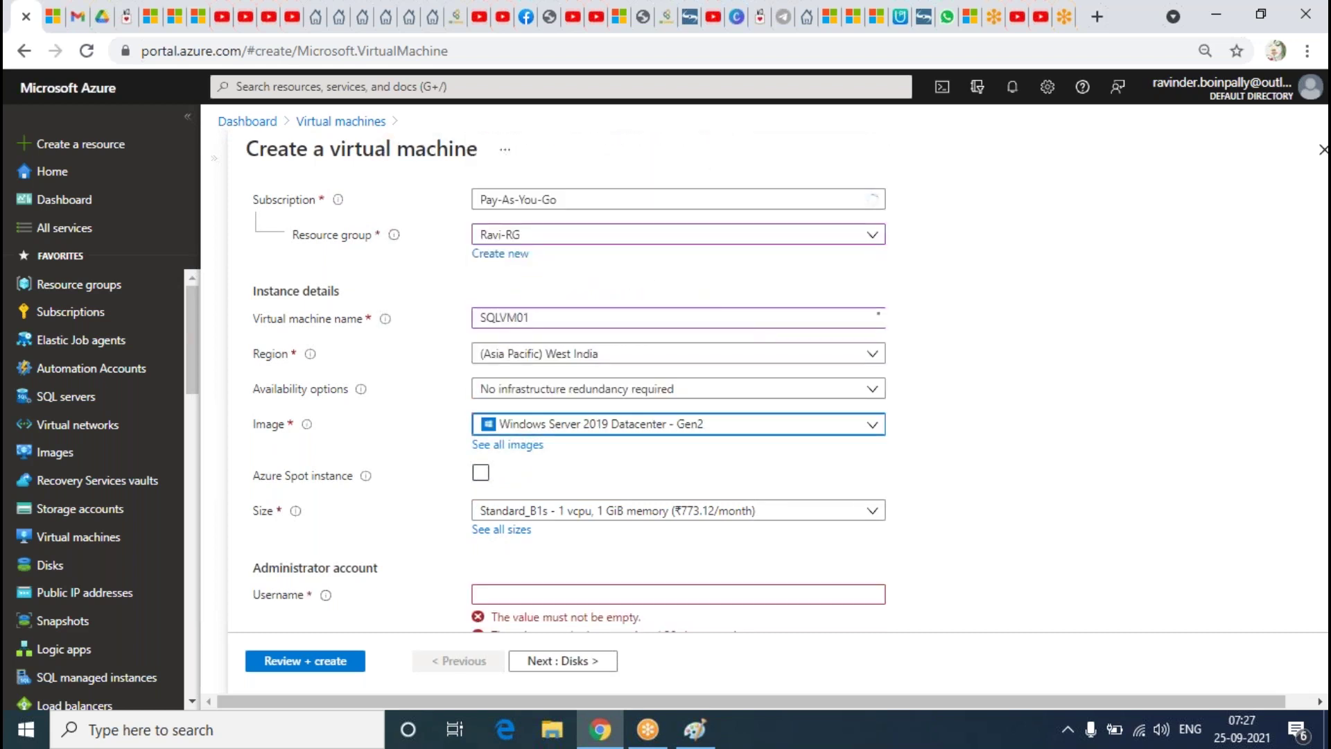
{"action": "scroll", "coordinate": [696, 373], "scroll_direction": "down", "scroll_amount": 3}
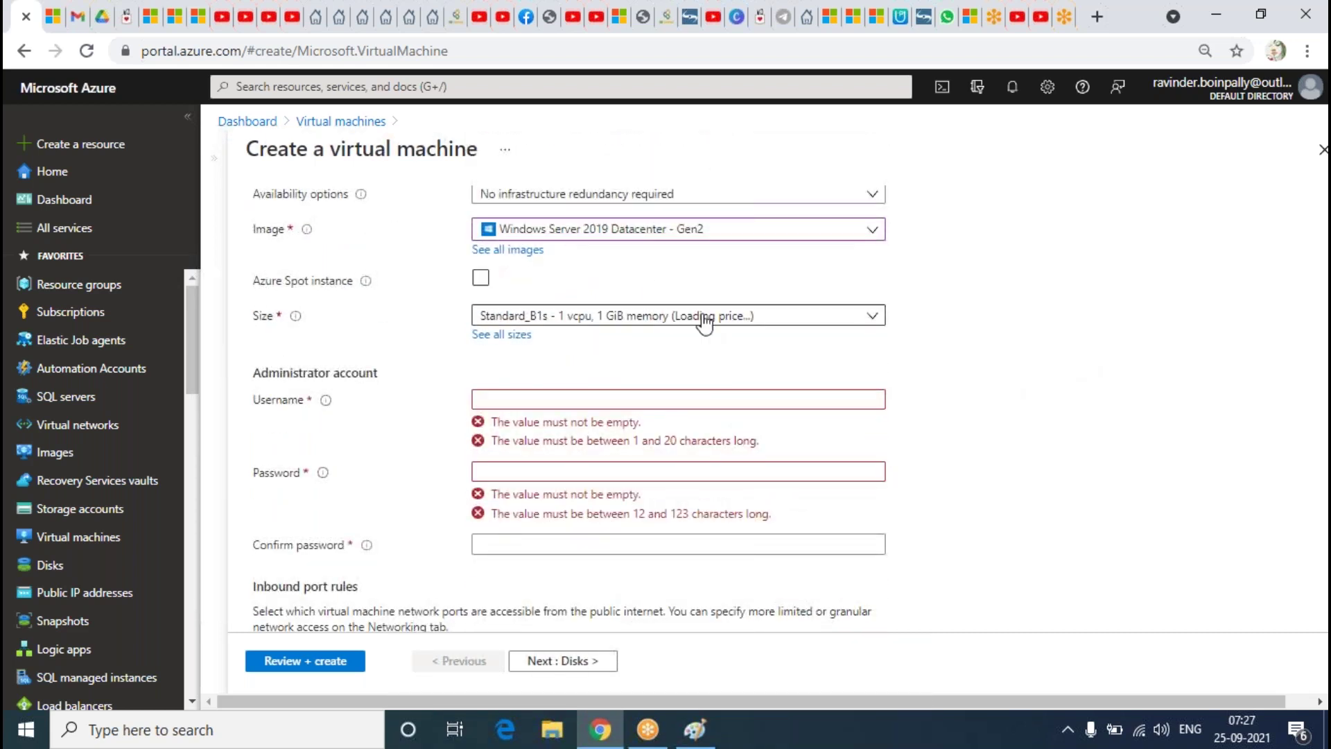
{"action": "left_click", "coordinate": [719, 317]}
{"action": "left_click", "coordinate": [660, 398]}
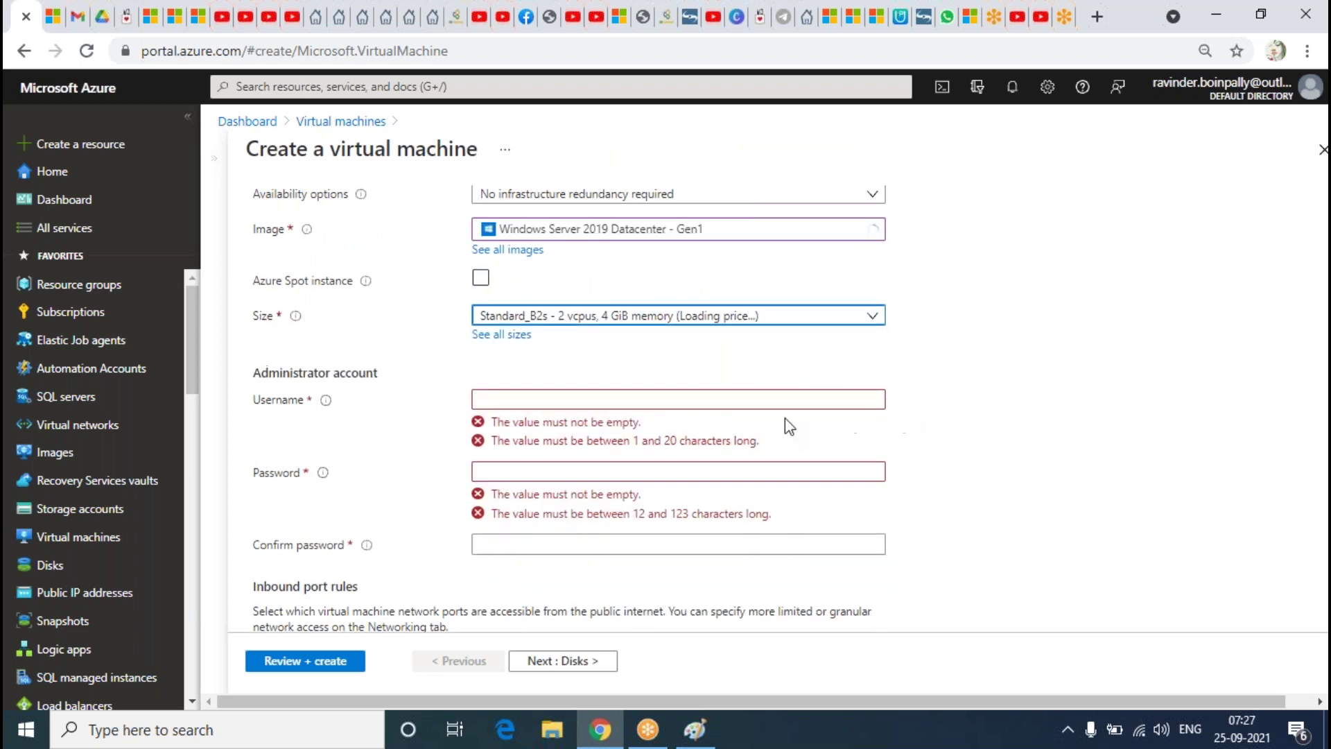
Enter the administrator username and password
{"action": "left_click", "coordinate": [644, 408]}
{"action": "type", "text": "R"}
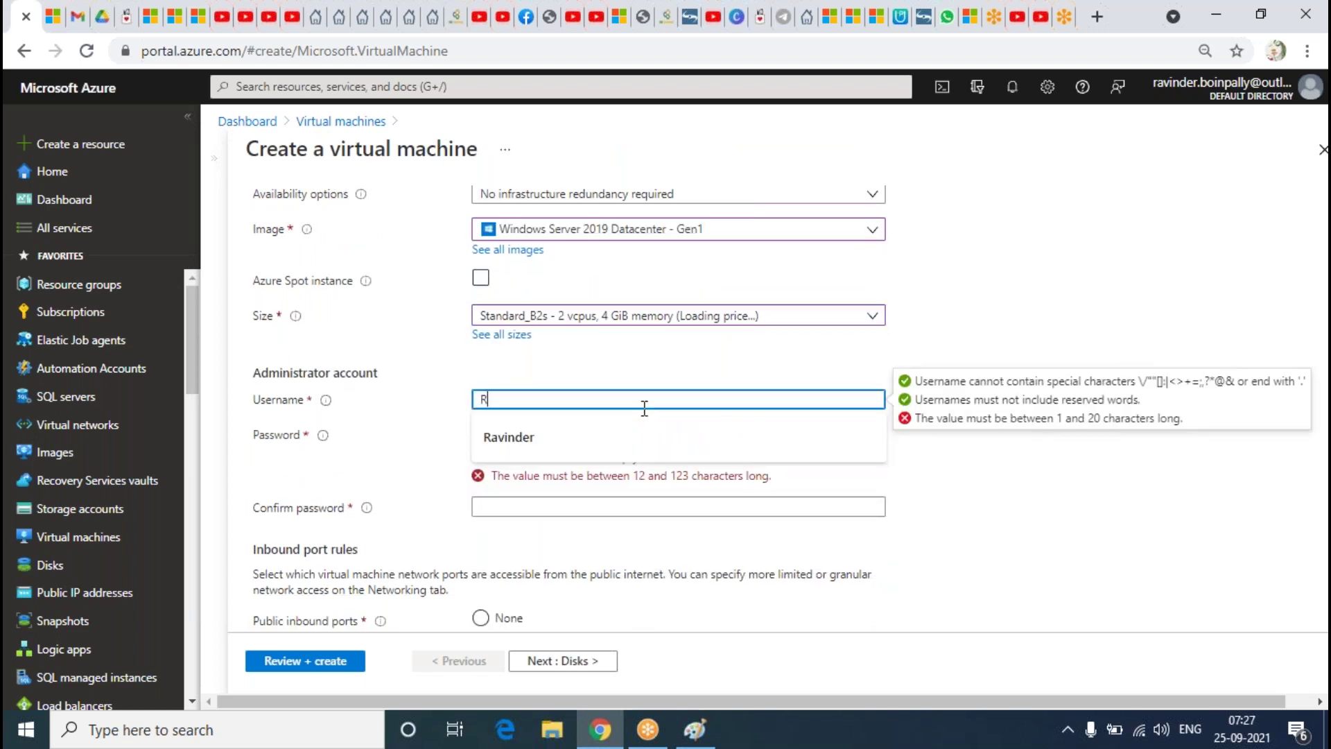
{"action": "type", "text": "avinder"}
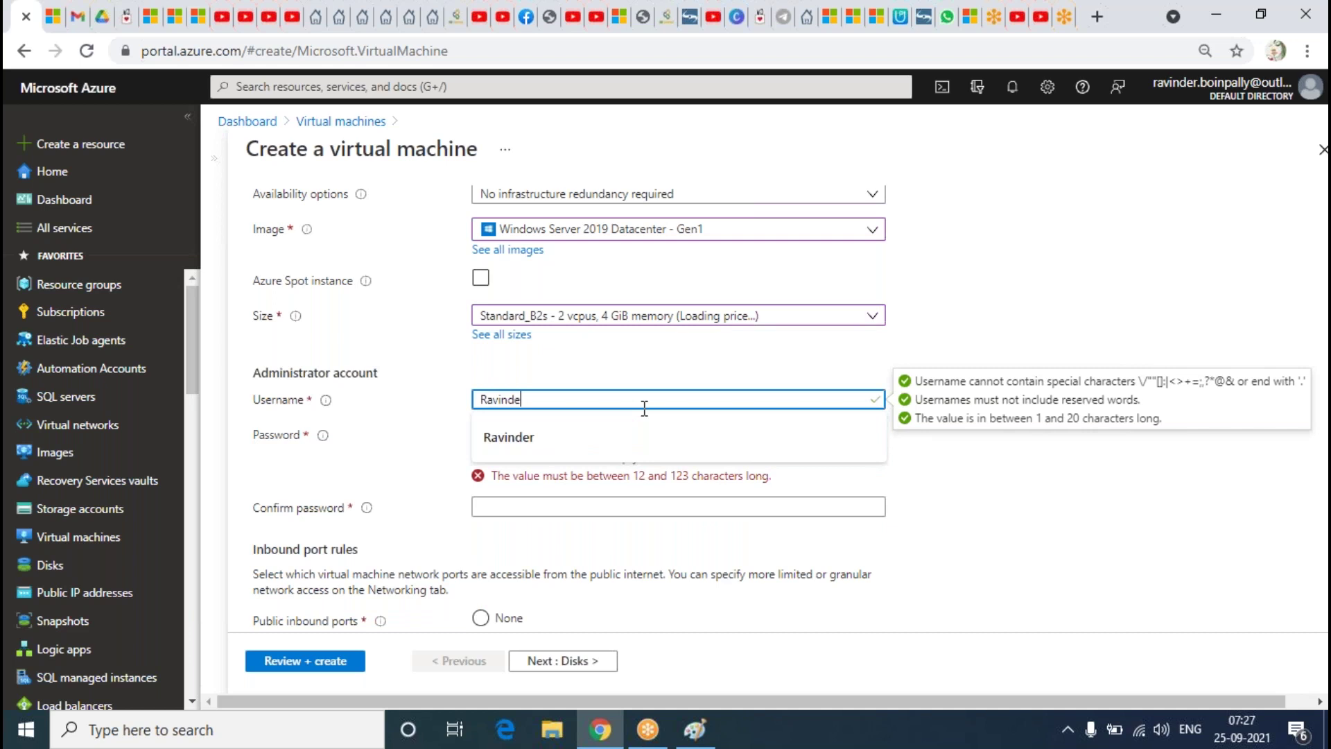
{"action": "key", "text": "Tab"}
{"action": "type", "text": "Ra••••••"}
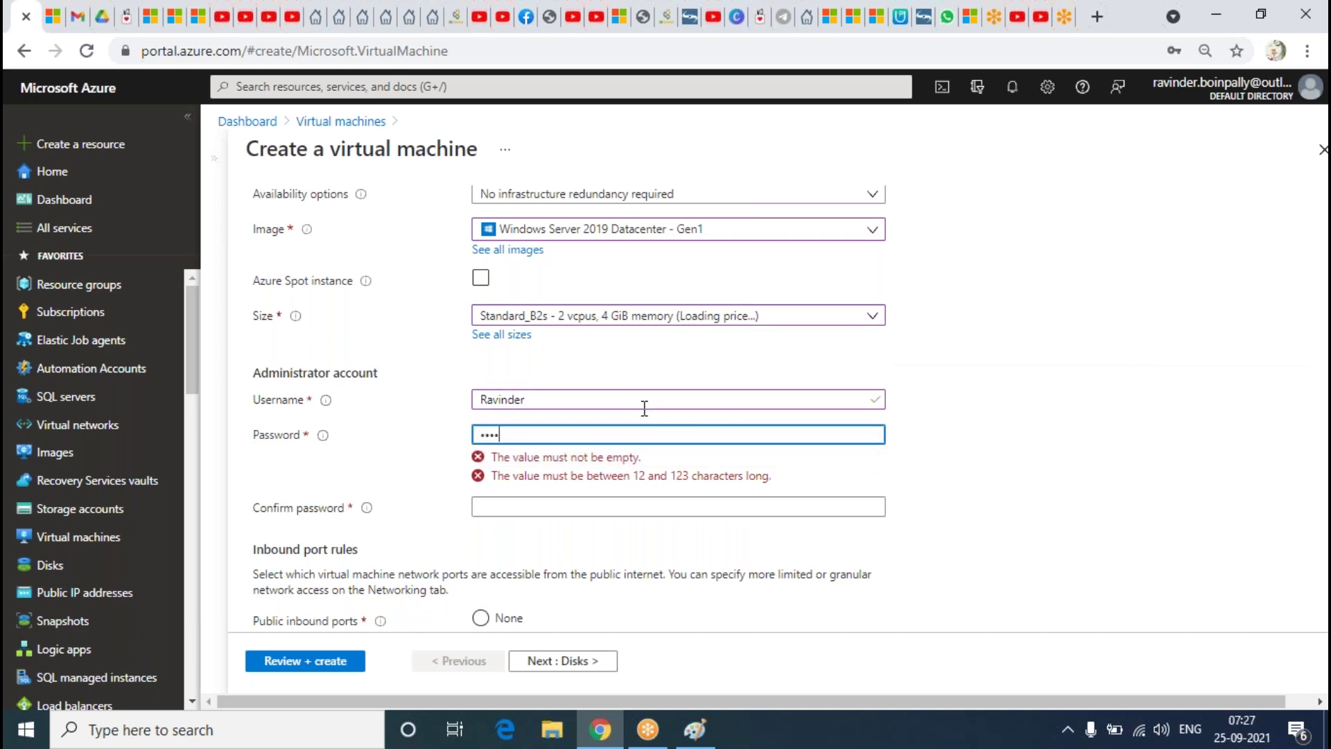
{"action": "type", "text": "••••"}
{"action": "key", "text": "Tab"}
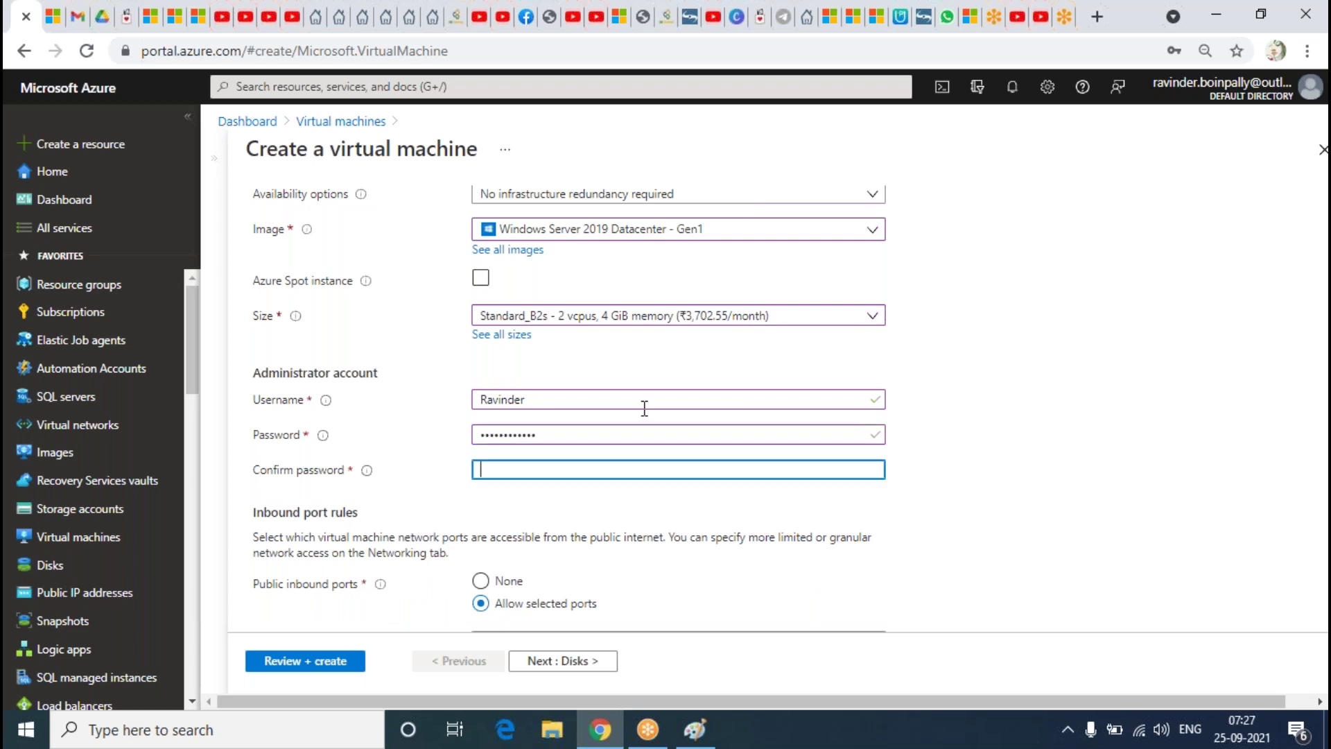
{"action": "type", "text": "•••••••••••••"}
Set Public inbound ports to None and move on to the Disks settings
{"action": "scroll", "coordinate": [439, 317], "scroll_direction": "down", "scroll_amount": 1}
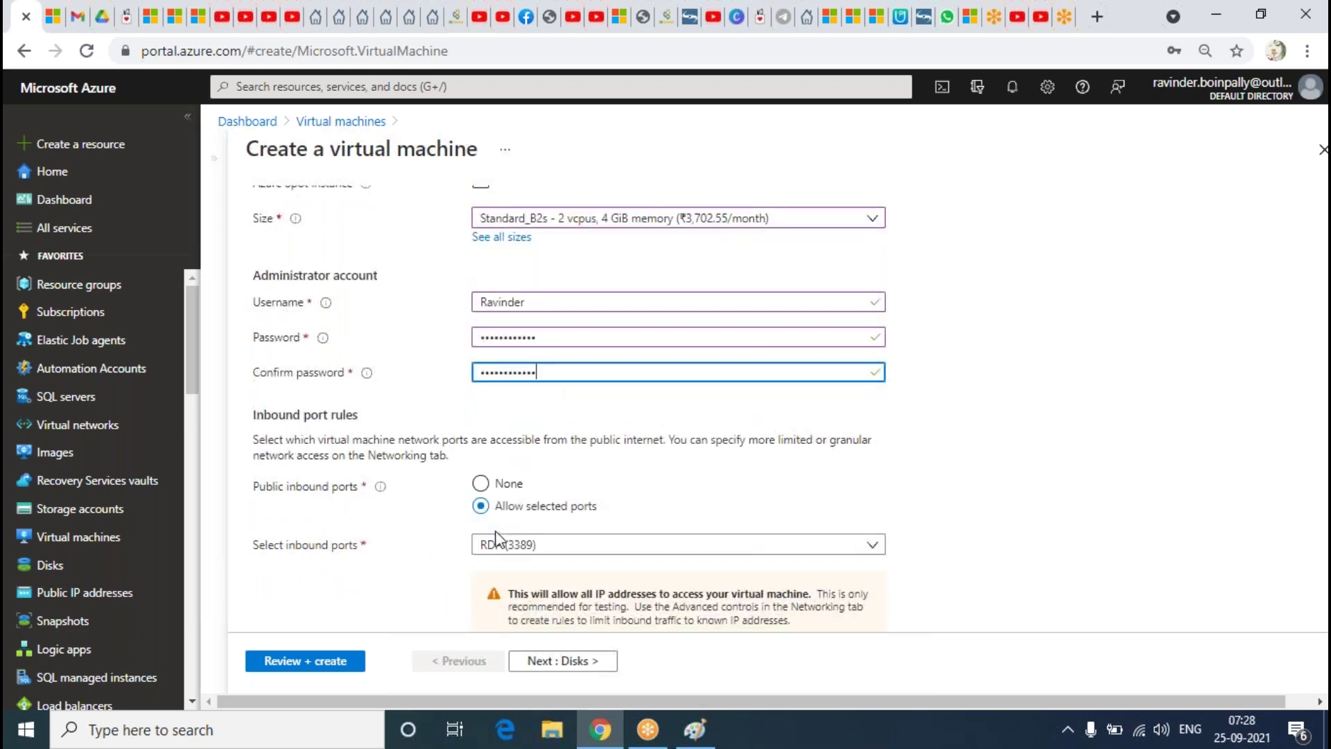
{"action": "left_click", "coordinate": [480, 483]}
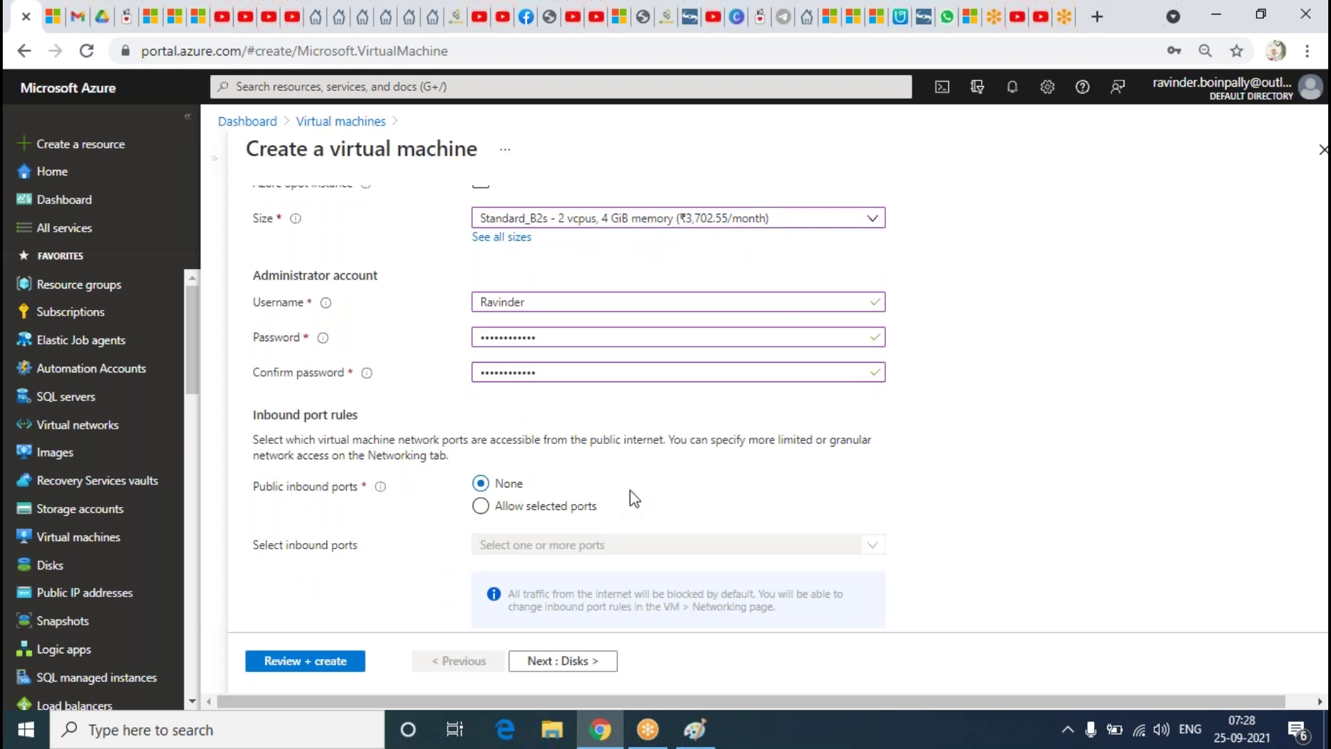
{"action": "scroll", "coordinate": [687, 457], "scroll_direction": "down", "scroll_amount": 1}
{"action": "scroll", "coordinate": [687, 459], "scroll_direction": "down", "scroll_amount": 3}
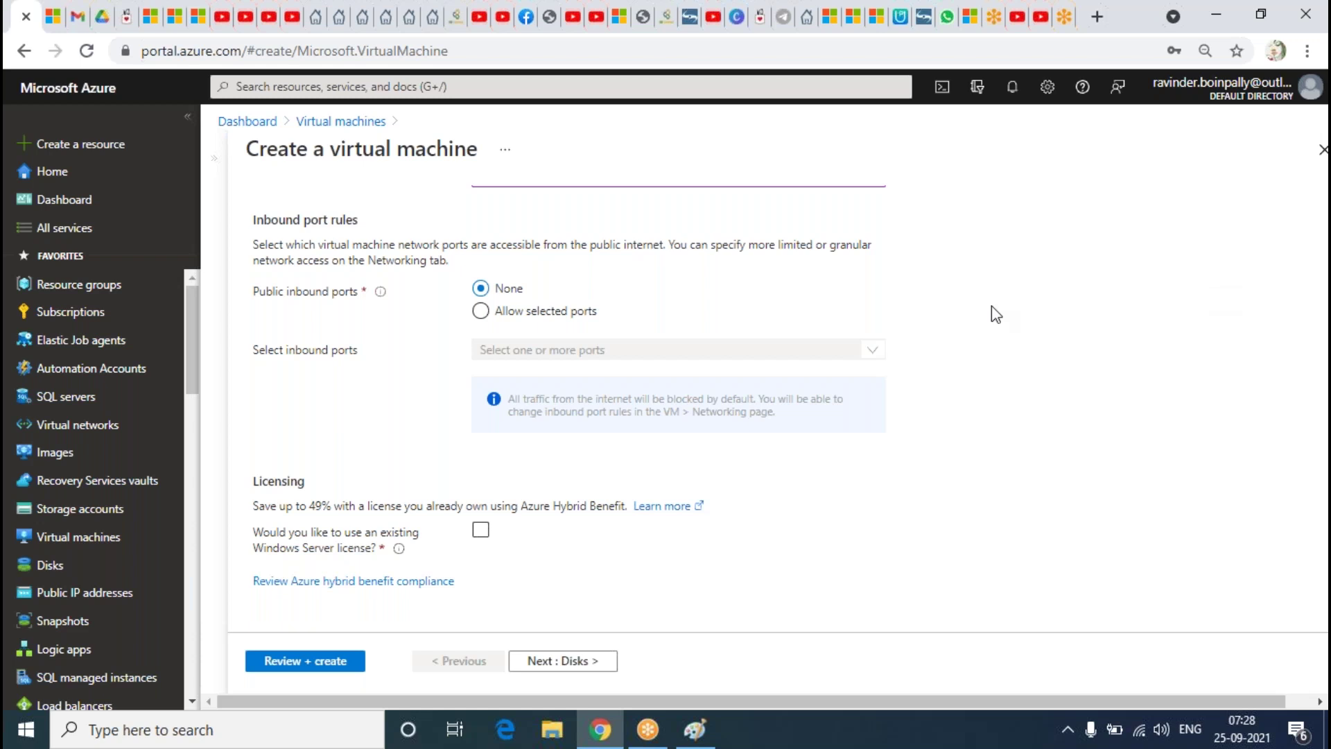
{"action": "scroll", "coordinate": [993, 308], "scroll_direction": "down", "scroll_amount": 1}
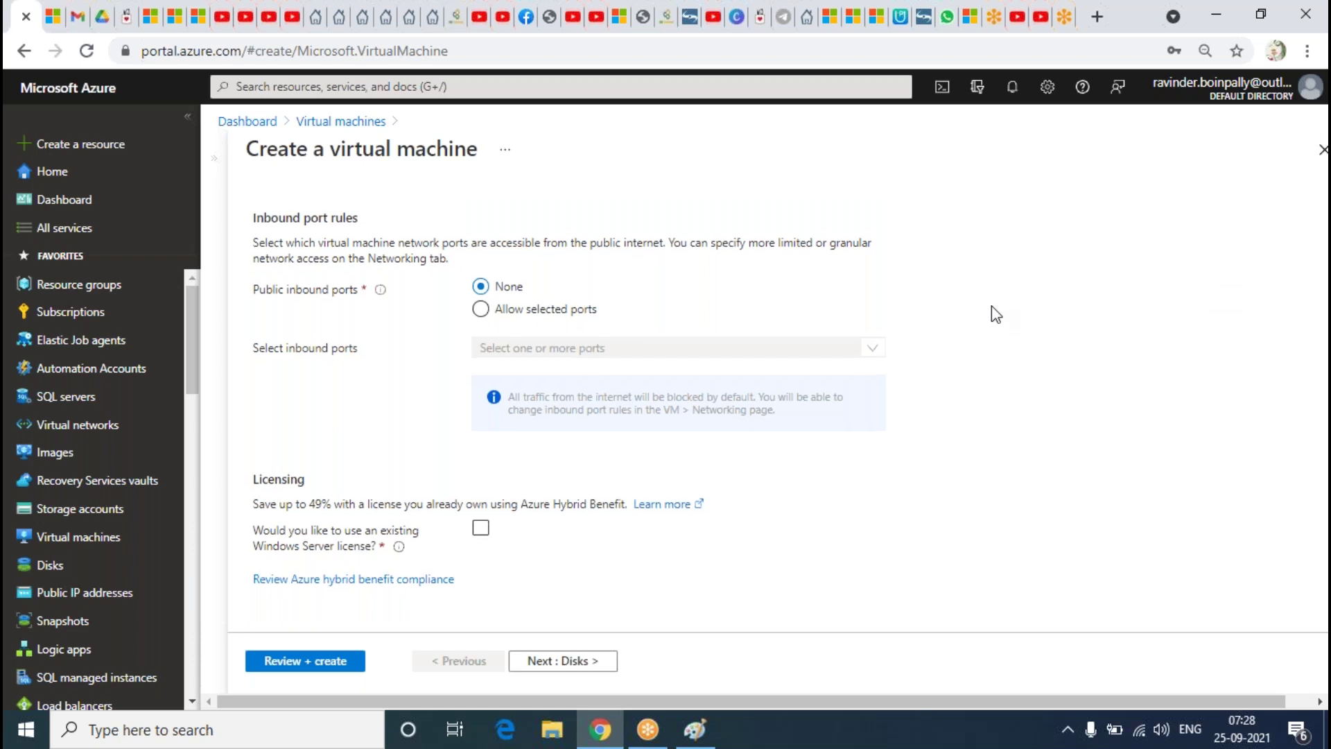
{"action": "scroll", "coordinate": [847, 482], "scroll_direction": "up", "scroll_amount": 7}
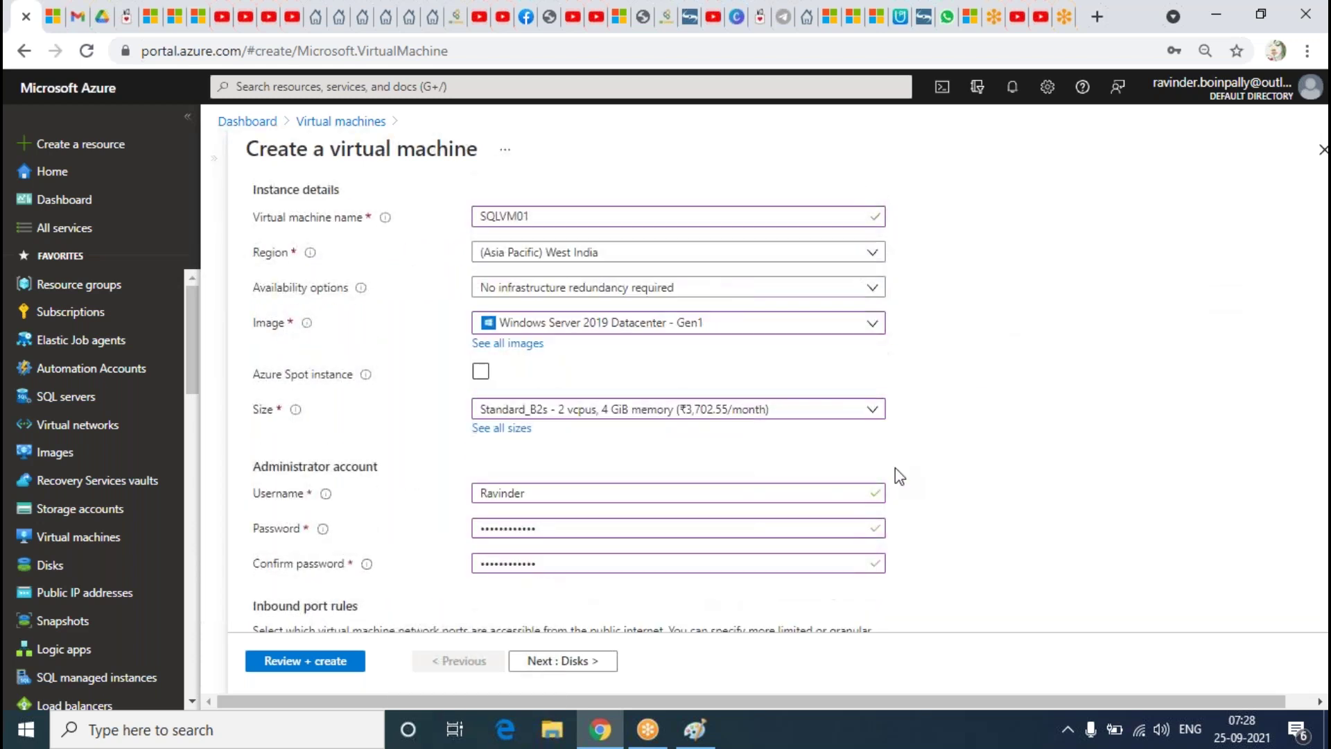
{"action": "scroll", "coordinate": [923, 480], "scroll_direction": "down", "scroll_amount": 7}
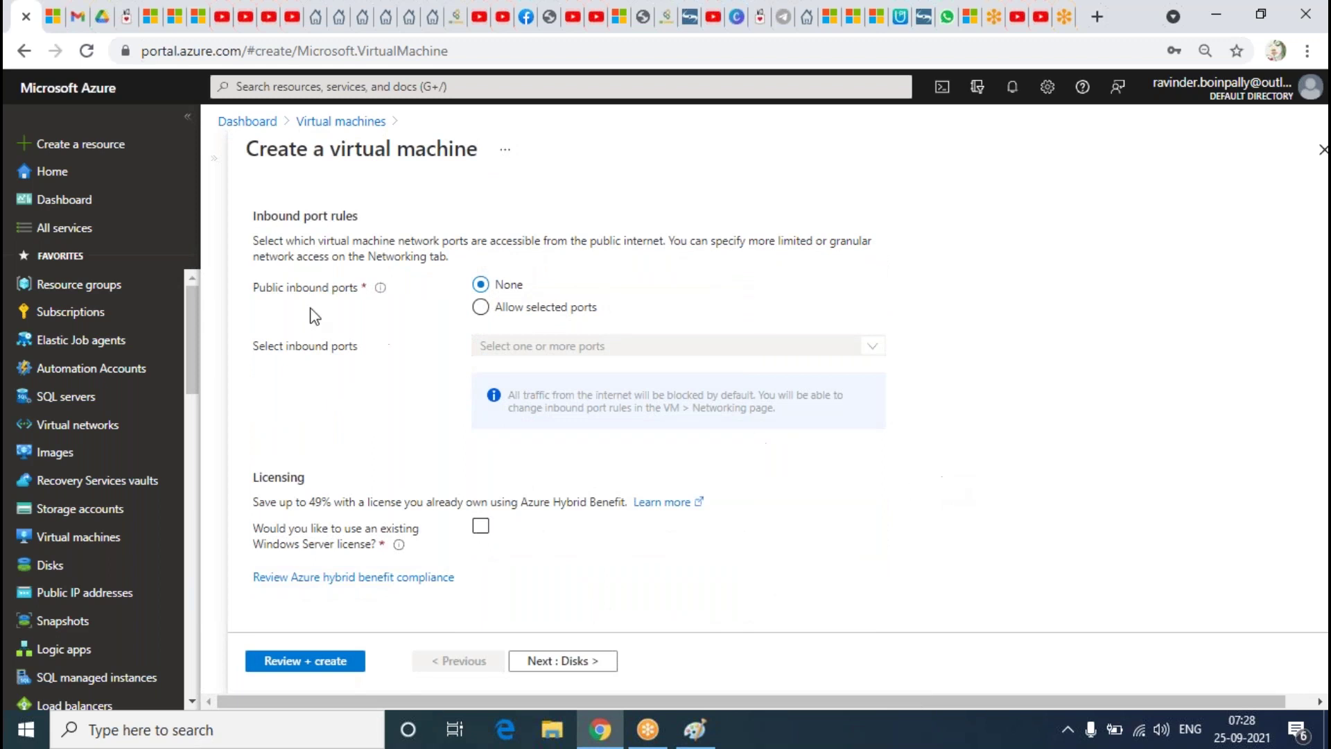
{"action": "scroll", "coordinate": [749, 389], "scroll_direction": "up", "scroll_amount": 10}
{"action": "left_click", "coordinate": [300, 219]}
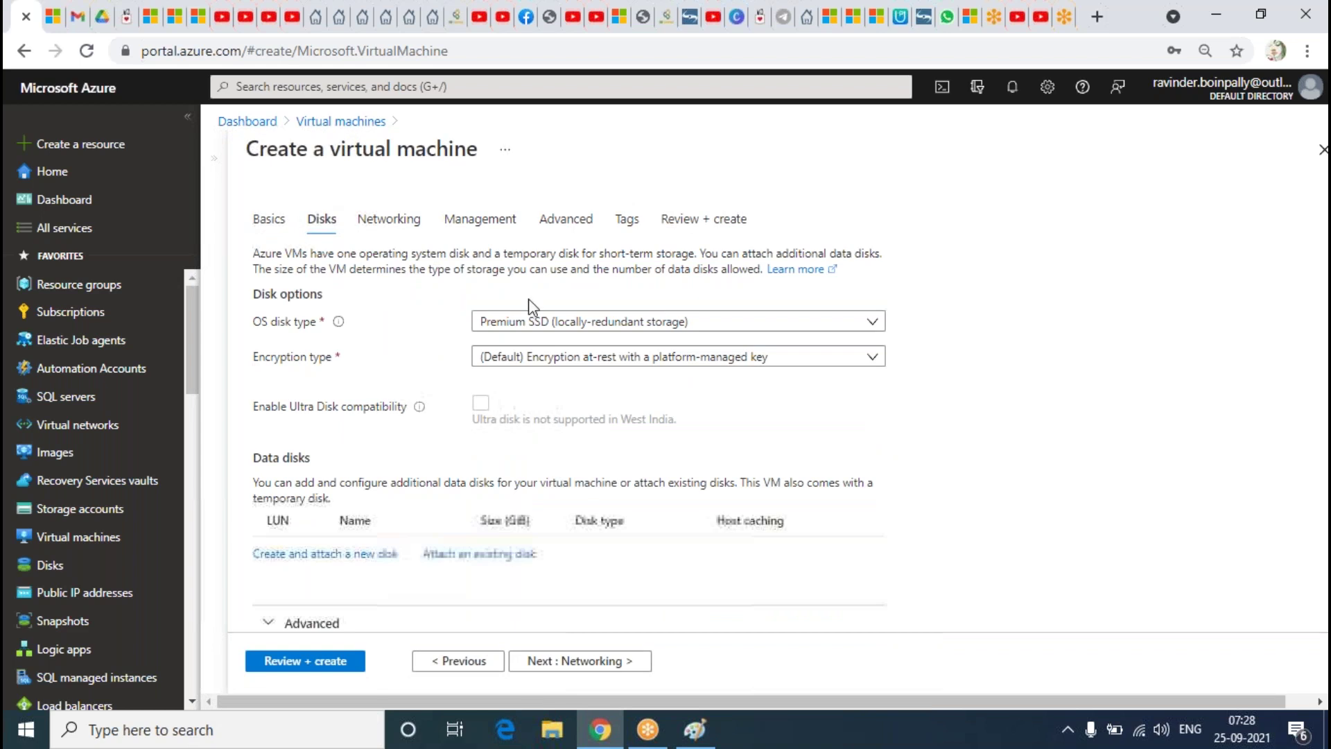
Make the new VM's OS disk Standard HDD, then continue to its networking settings
{"action": "left_click", "coordinate": [565, 321]}
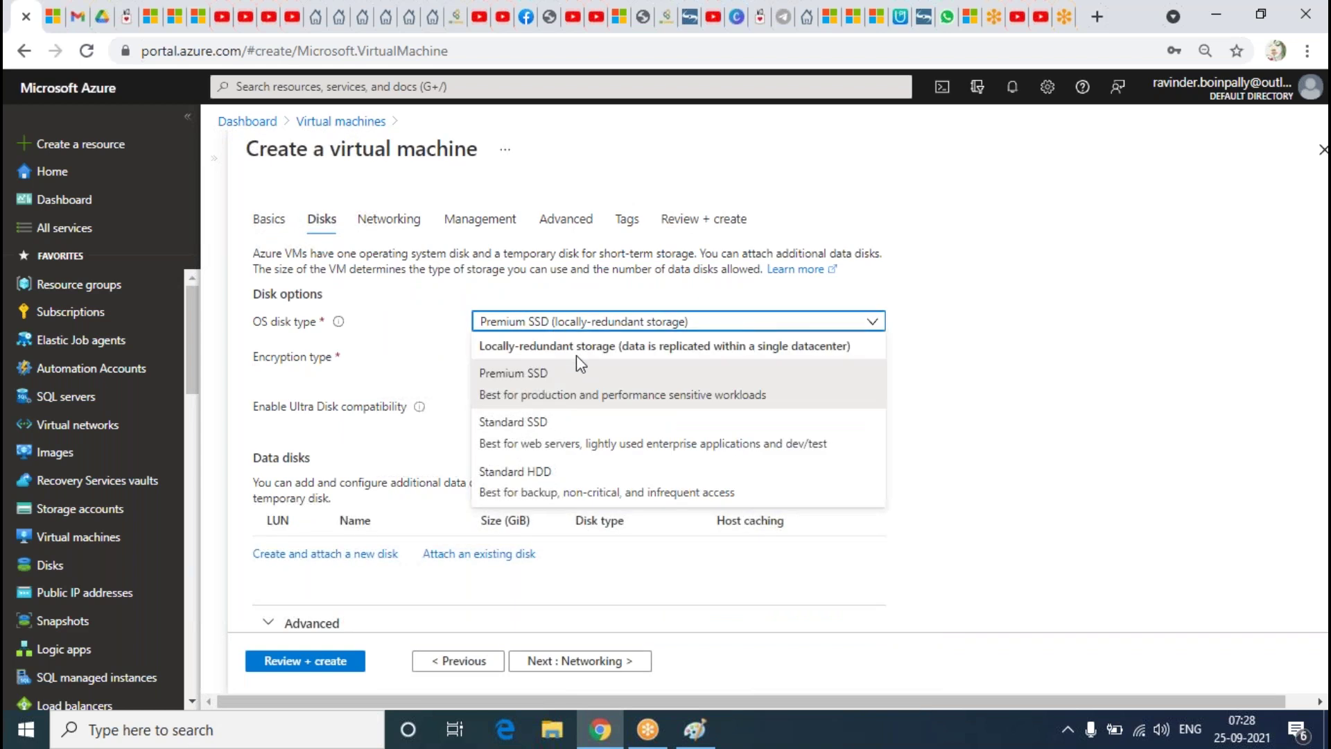
{"action": "left_click", "coordinate": [516, 485]}
{"action": "left_click", "coordinate": [389, 219]}
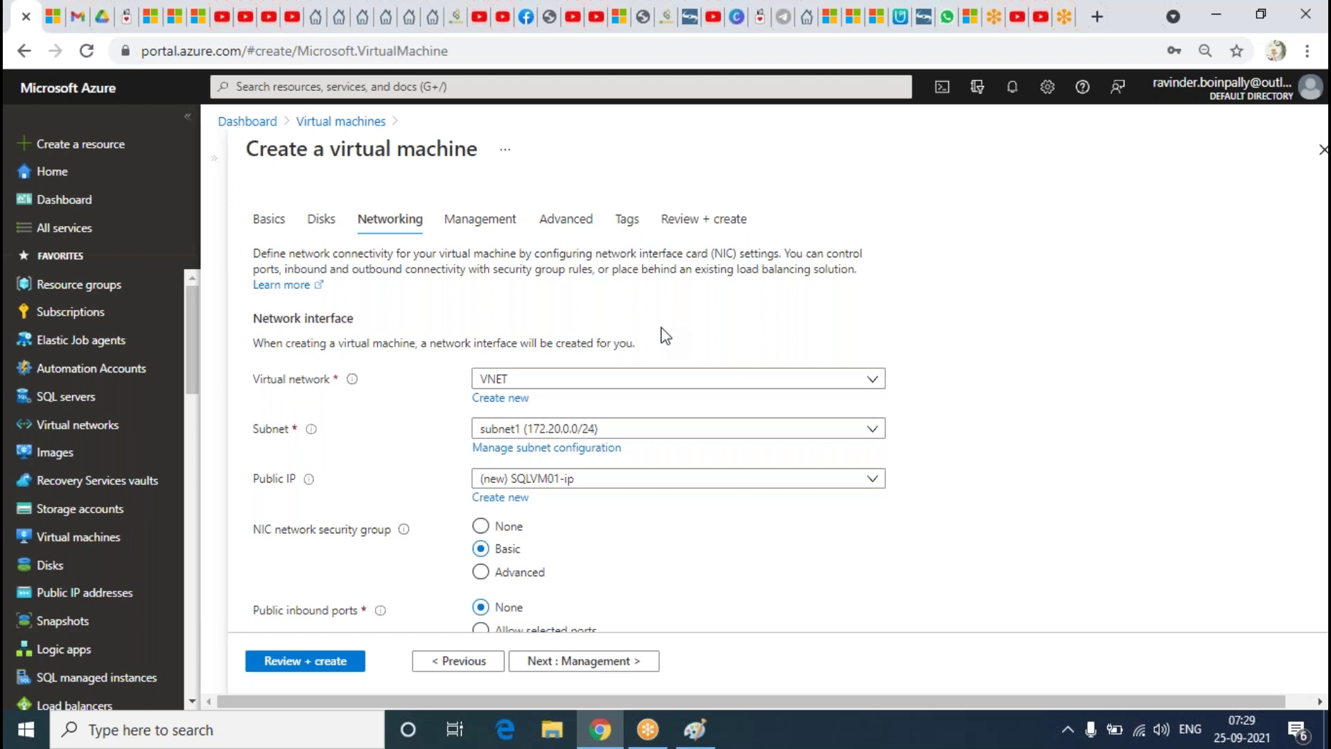
Attach the VM to VNET subnet1 (172.20.0.0/24), keeping the new SQLVM01-ip public IP
{"action": "left_click", "coordinate": [504, 386]}
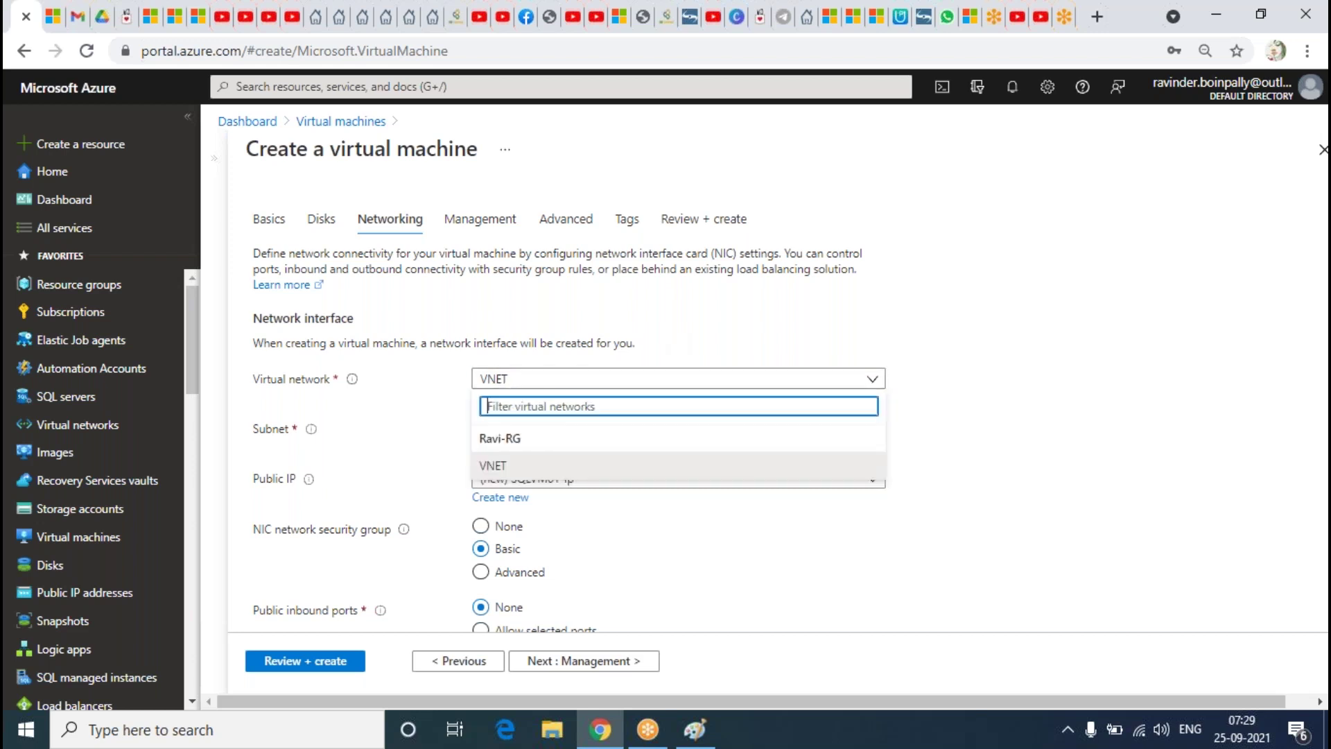
{"action": "left_click", "coordinate": [498, 466]}
{"action": "left_click", "coordinate": [536, 433]}
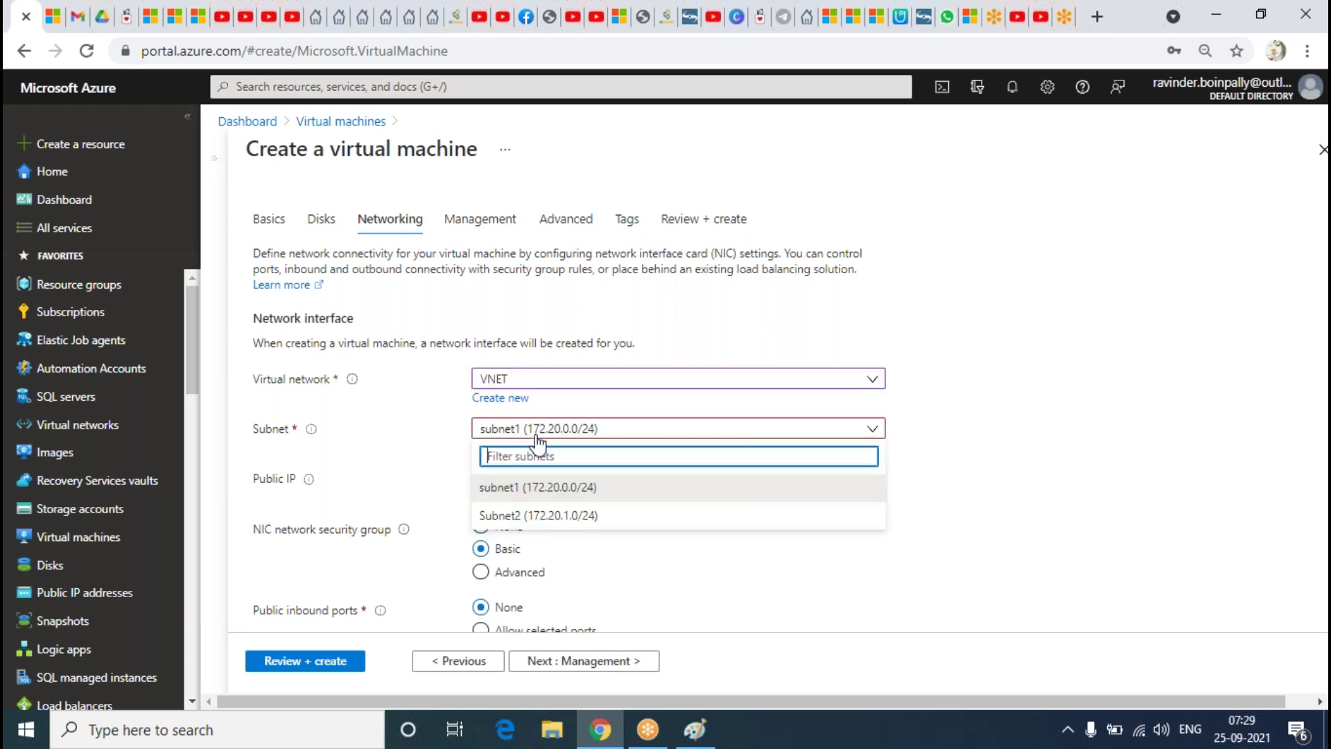
{"action": "left_click", "coordinate": [527, 494]}
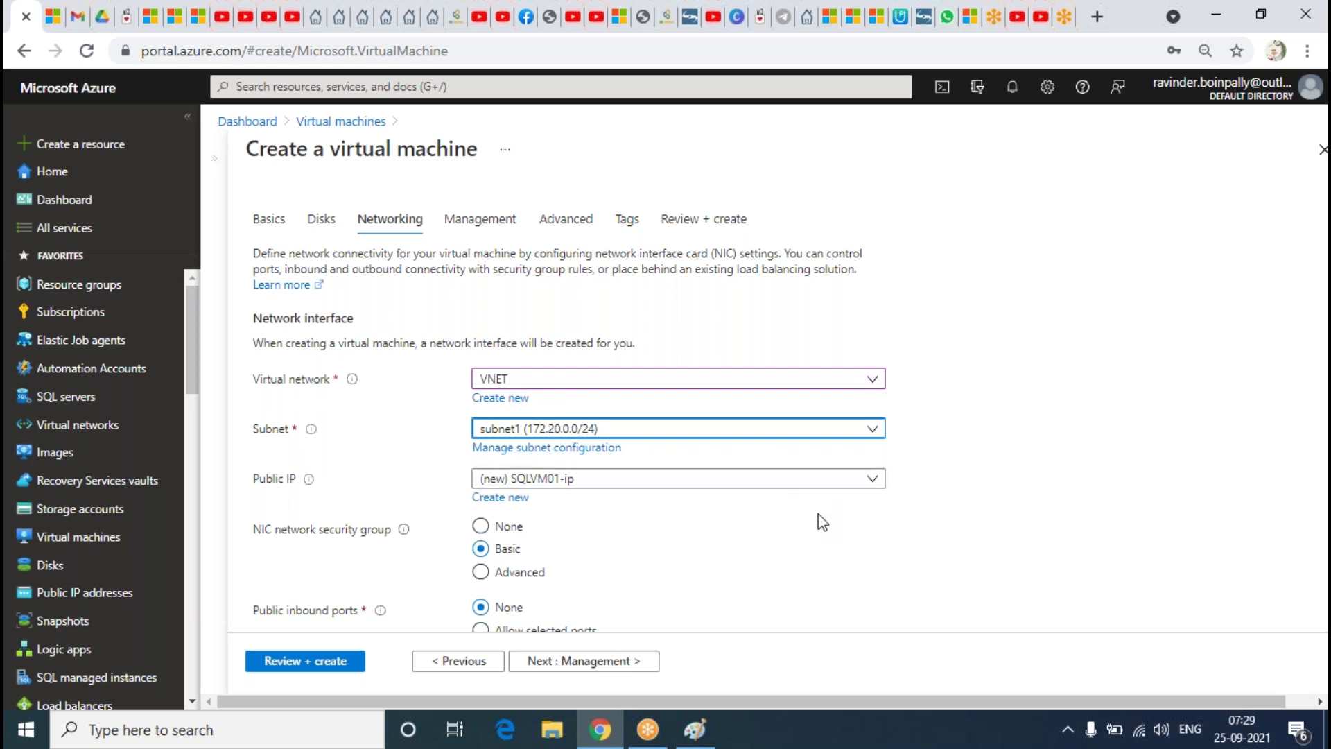
{"action": "left_click", "coordinate": [594, 431]}
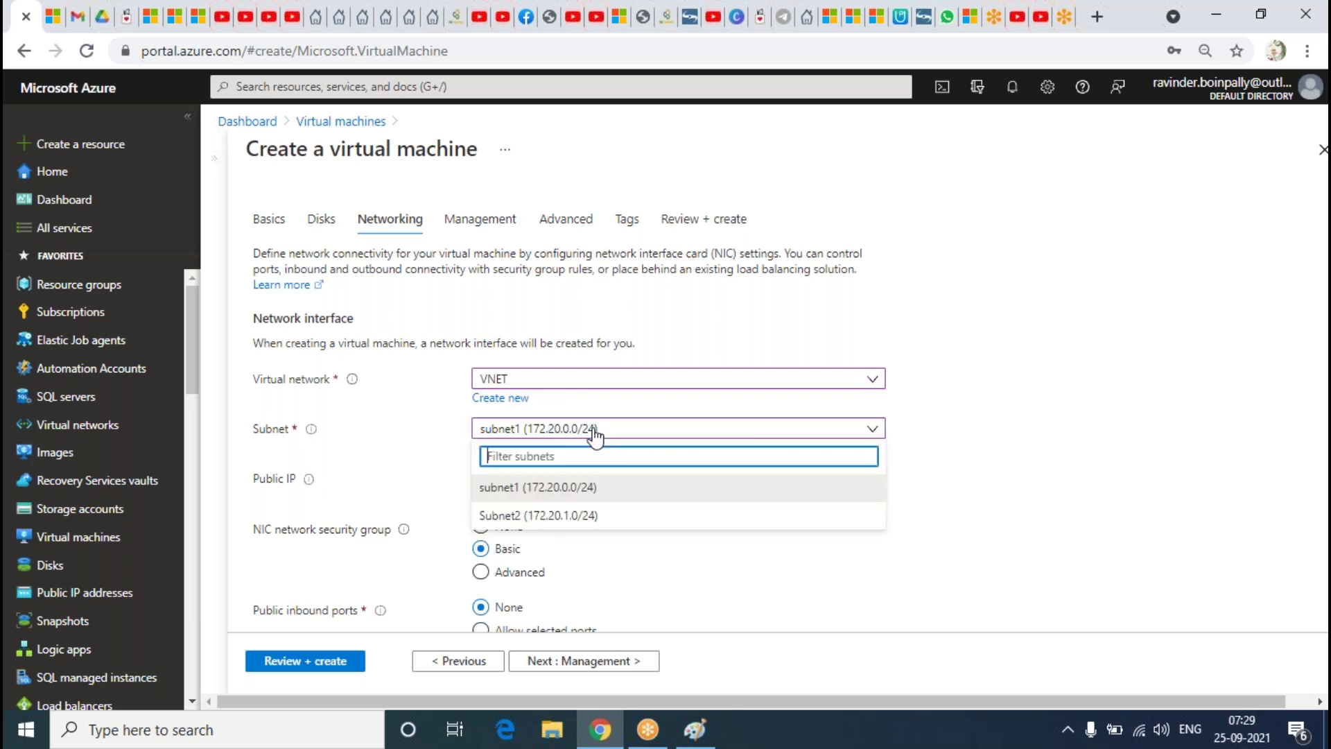
{"action": "left_click", "coordinate": [494, 491]}
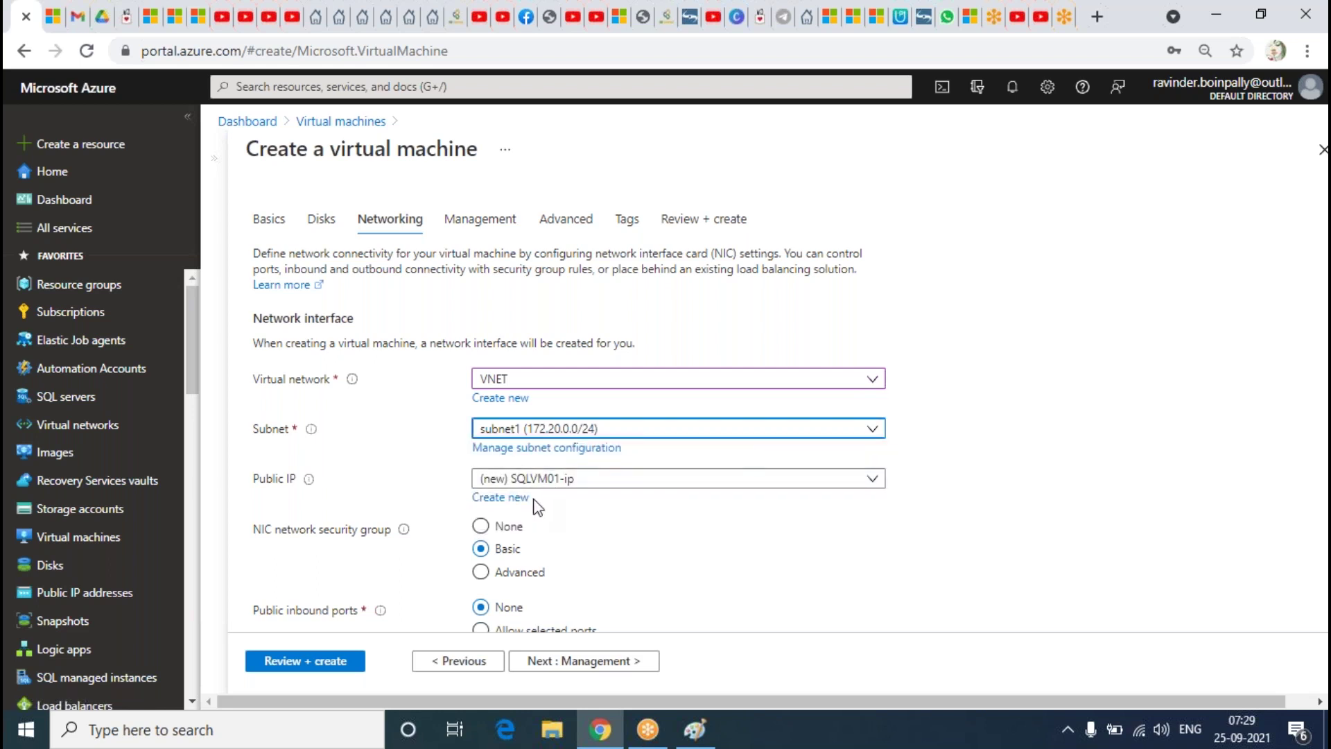
{"action": "left_click", "coordinate": [552, 479]}
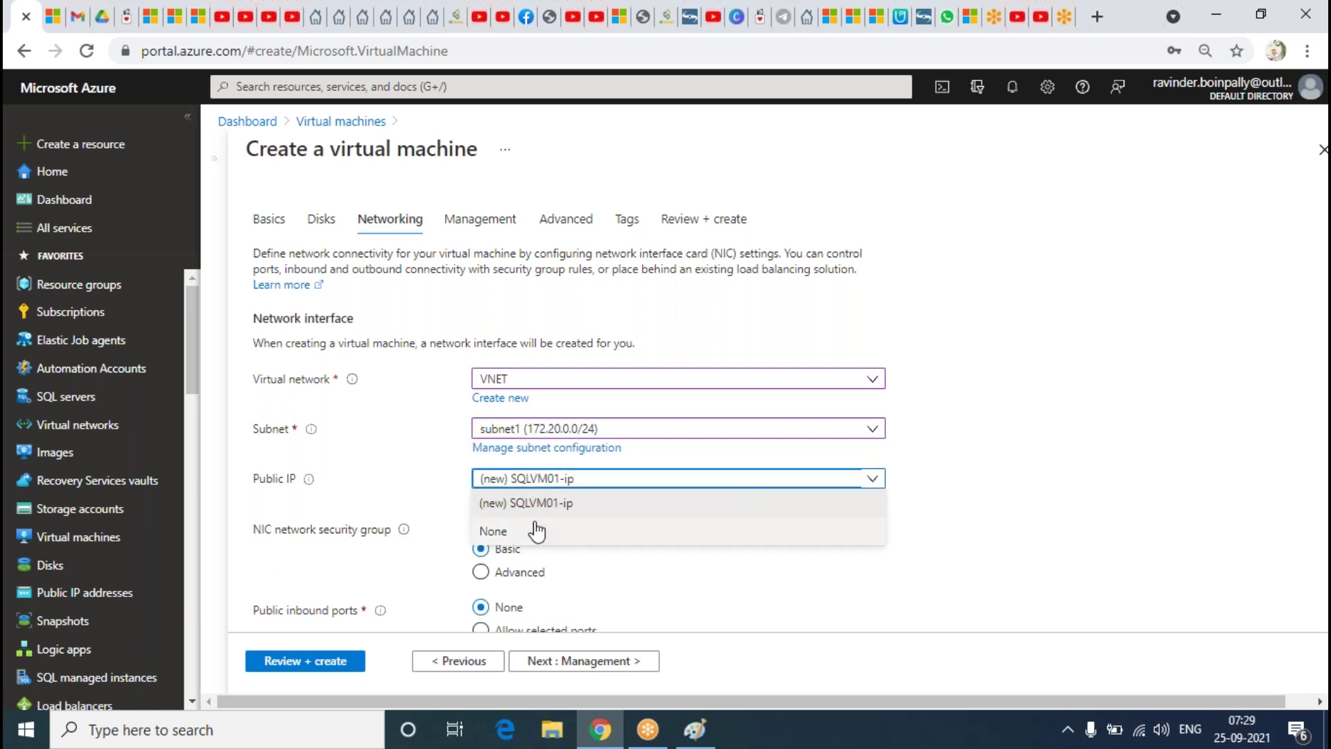
{"action": "left_click", "coordinate": [1005, 480]}
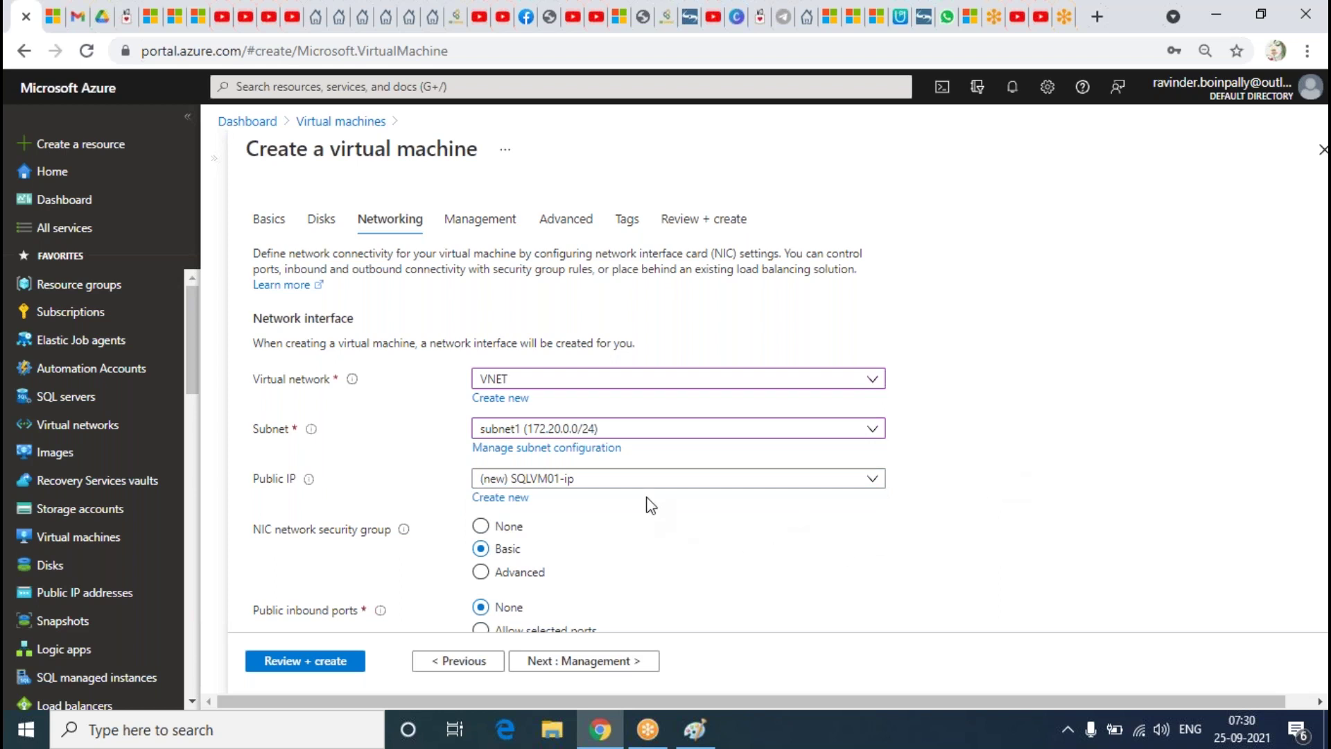
{"action": "scroll", "coordinate": [646, 506], "scroll_direction": "down", "scroll_amount": 2}
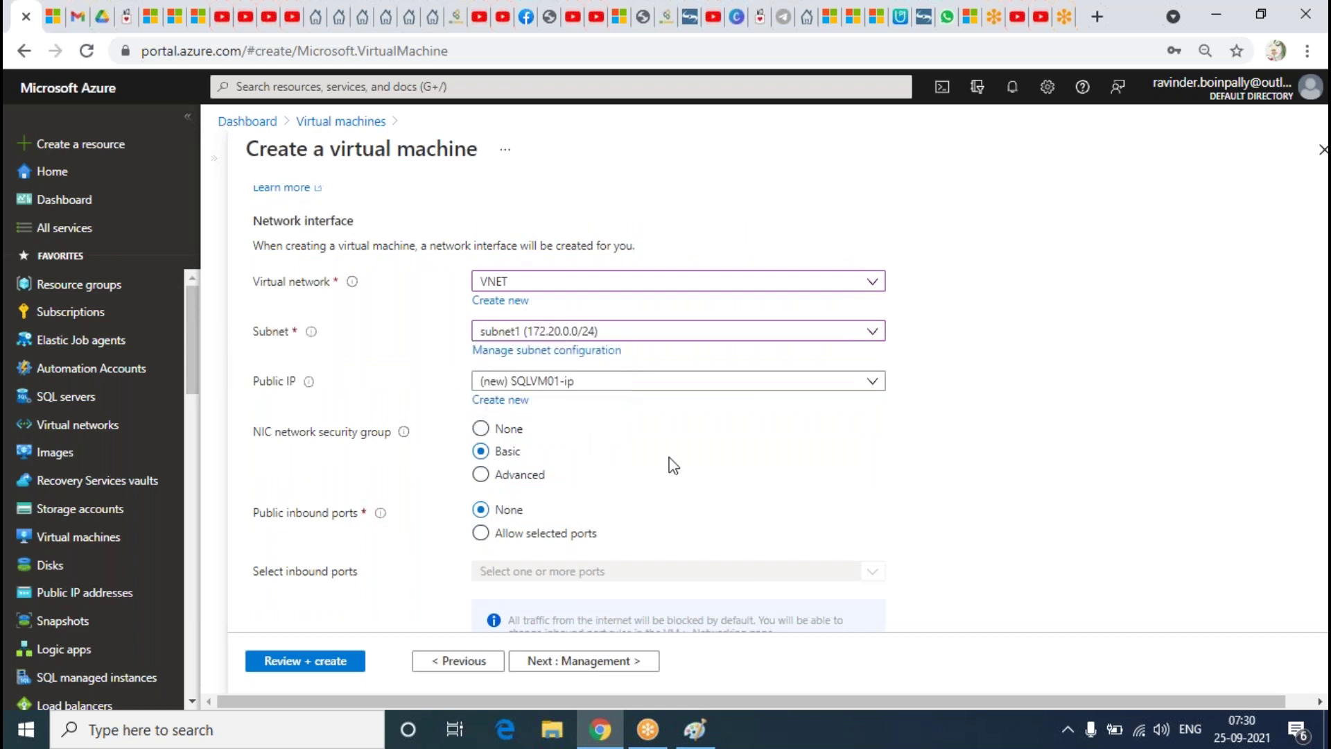
{"action": "scroll", "coordinate": [685, 471], "scroll_direction": "down", "scroll_amount": 3}
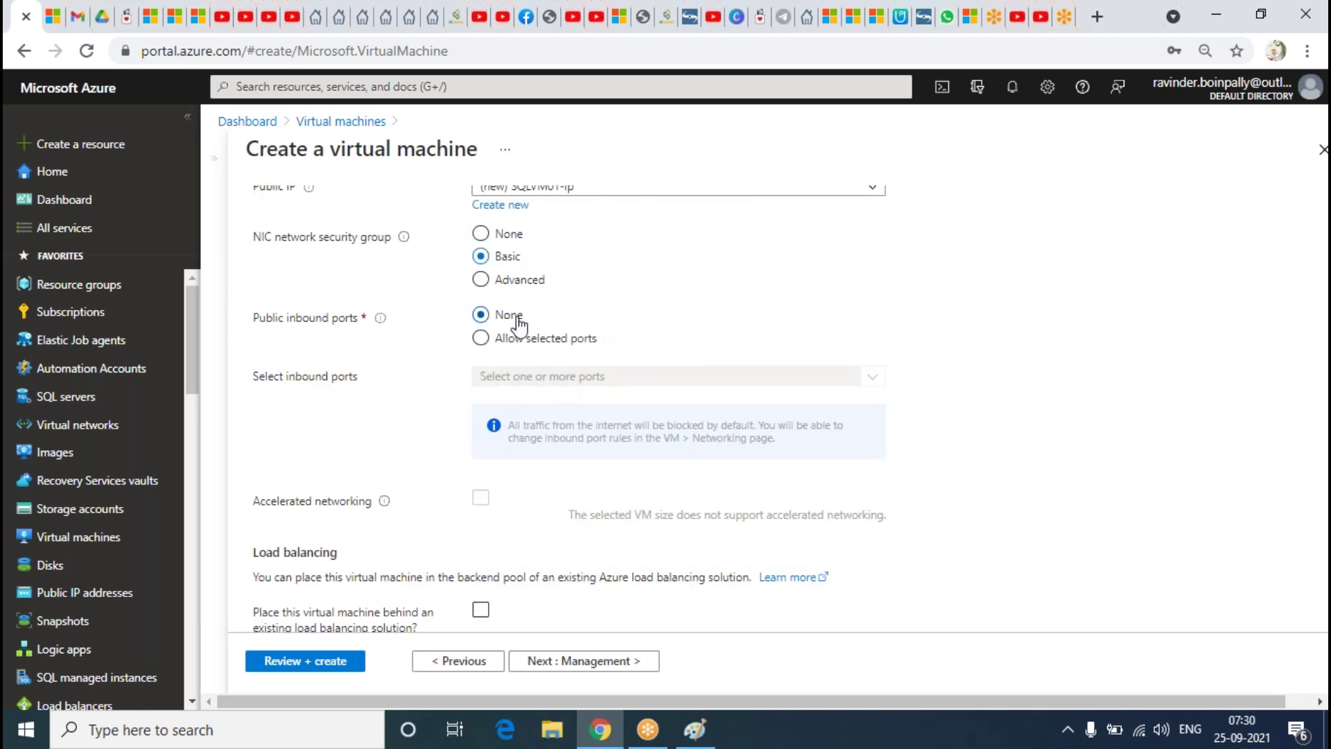
{"action": "scroll", "coordinate": [865, 413], "scroll_direction": "up", "scroll_amount": 4}
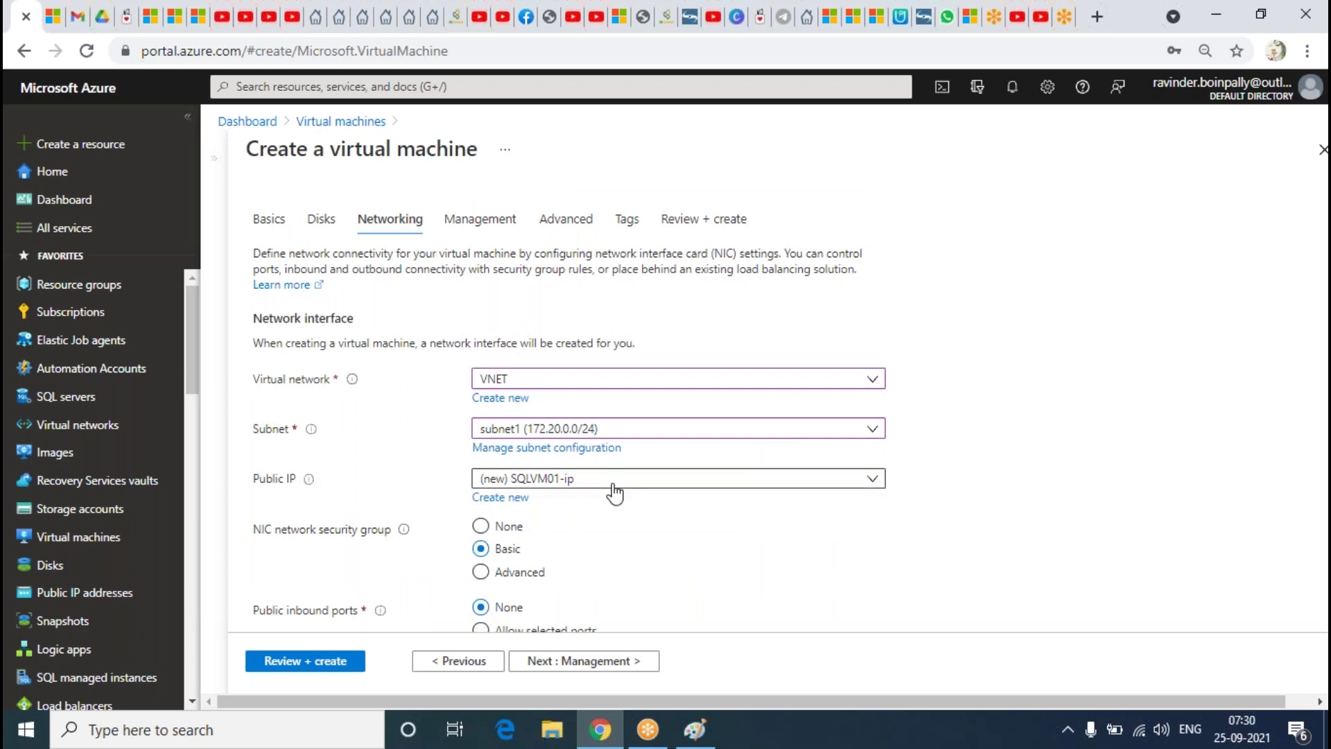
{"action": "scroll", "coordinate": [614, 494], "scroll_direction": "down", "scroll_amount": 3}
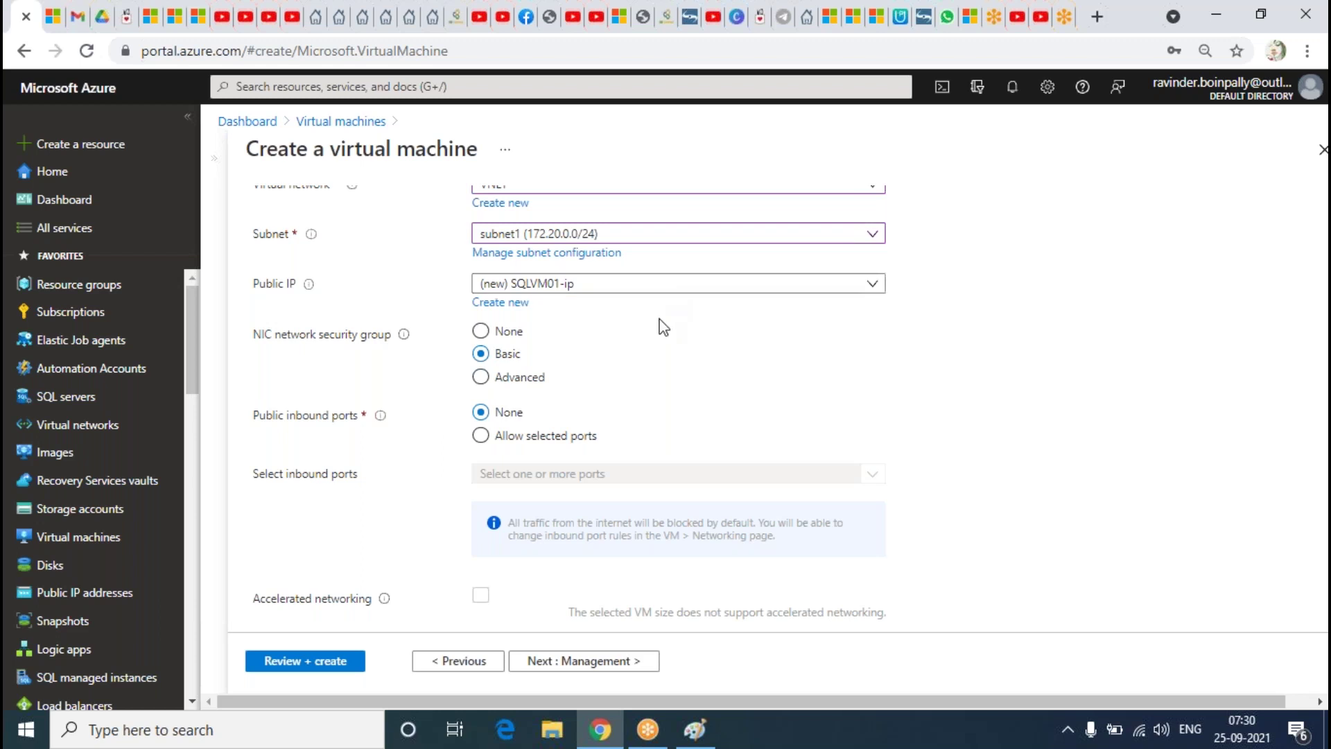
{"action": "scroll", "coordinate": [724, 399], "scroll_direction": "up", "scroll_amount": 3}
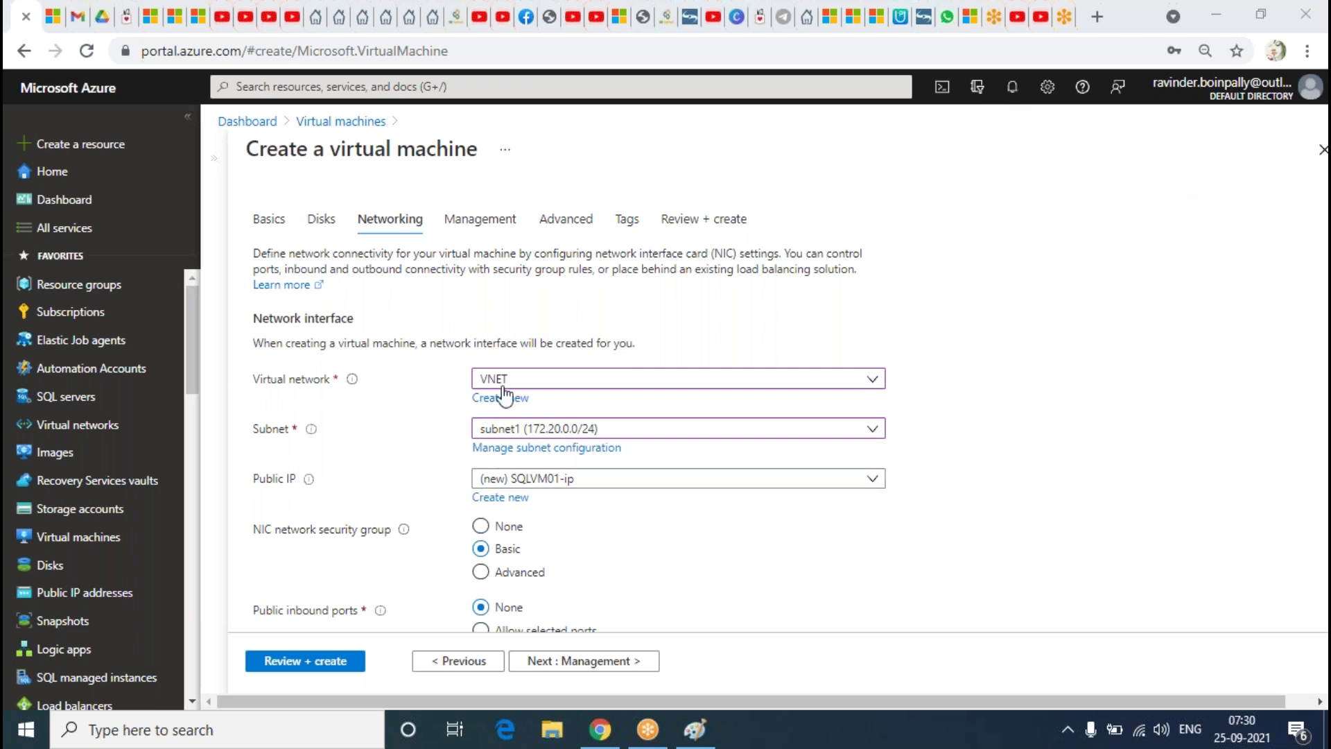
{"action": "scroll", "coordinate": [804, 324], "scroll_direction": "down", "scroll_amount": 2}
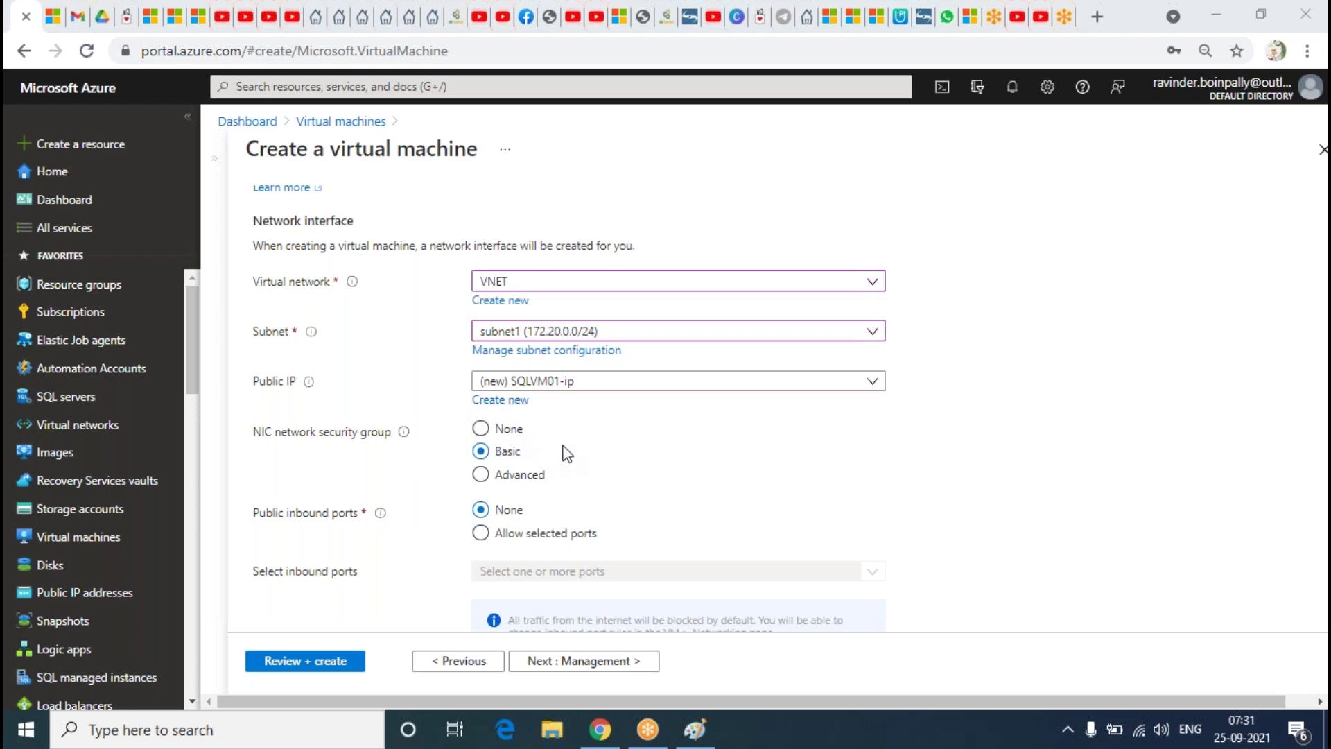
{"action": "scroll", "coordinate": [580, 442], "scroll_direction": "down", "scroll_amount": 3}
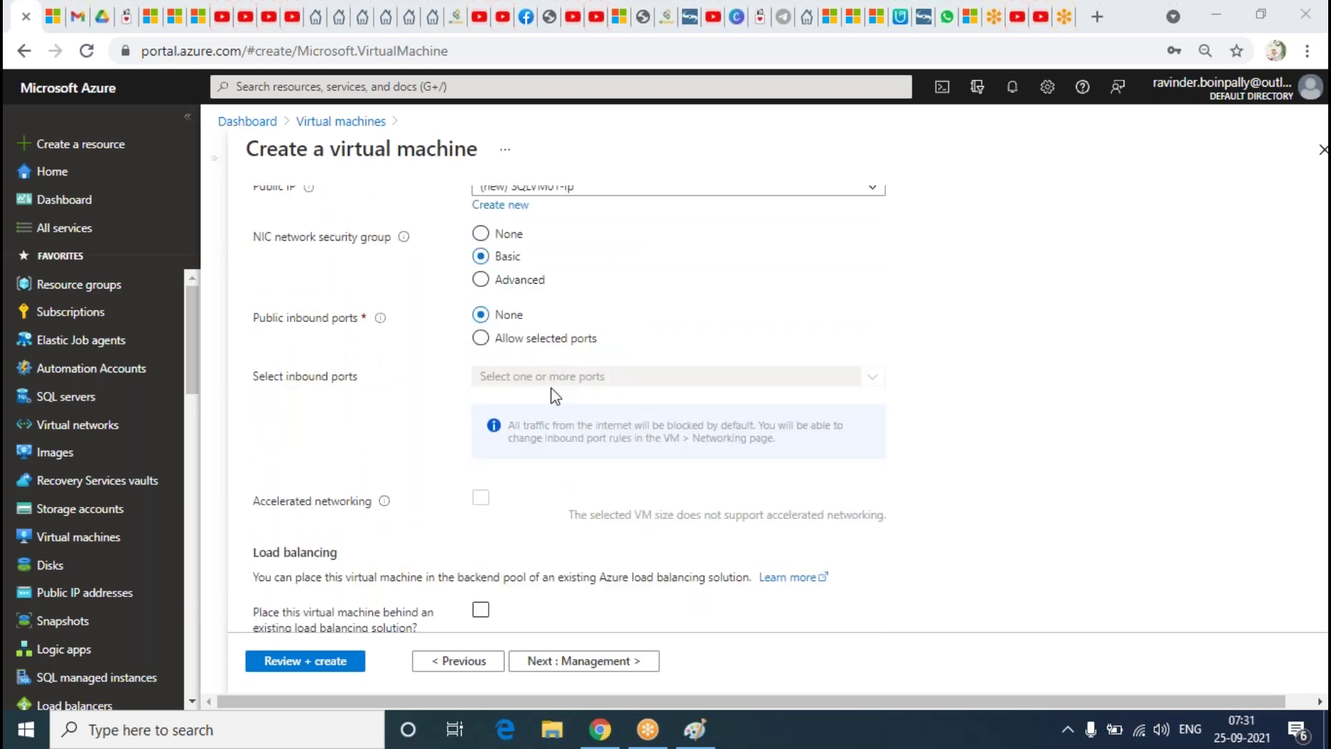
{"action": "scroll", "coordinate": [828, 423], "scroll_direction": "down", "scroll_amount": 1}
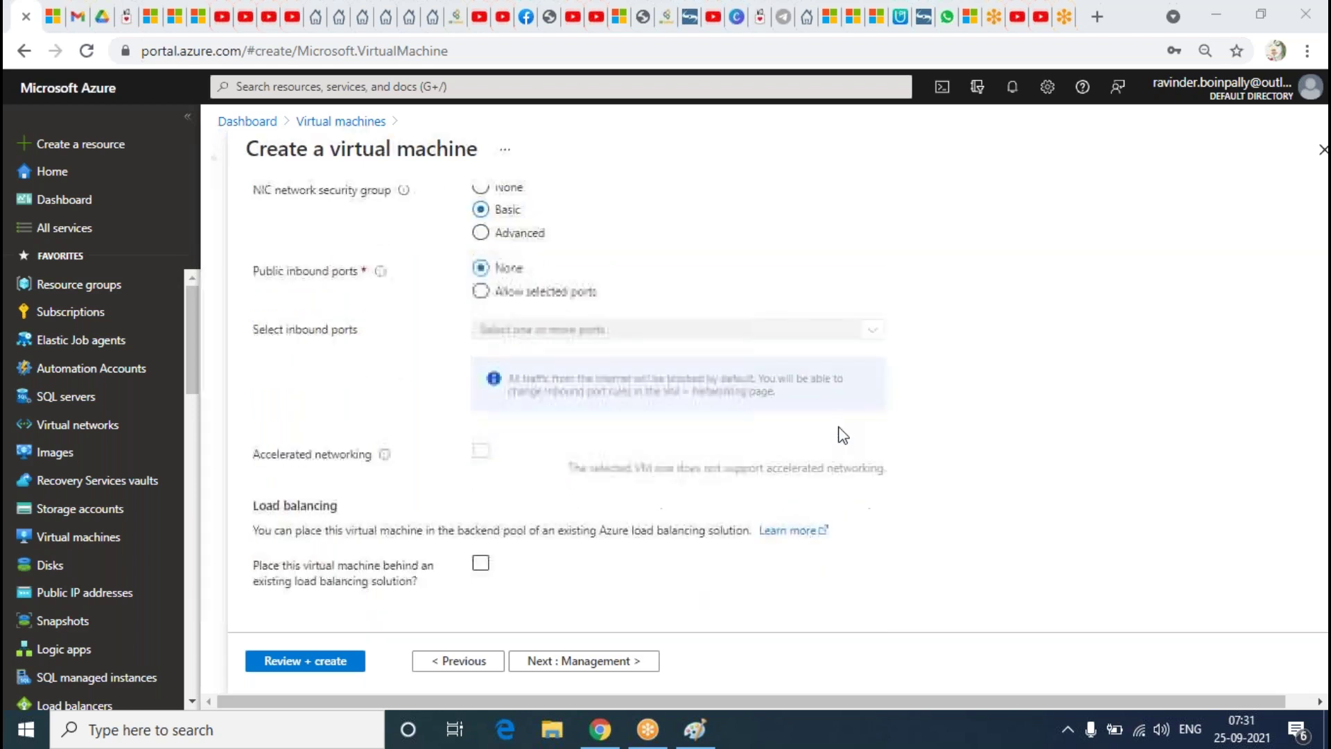
{"action": "left_click", "coordinate": [484, 452]}
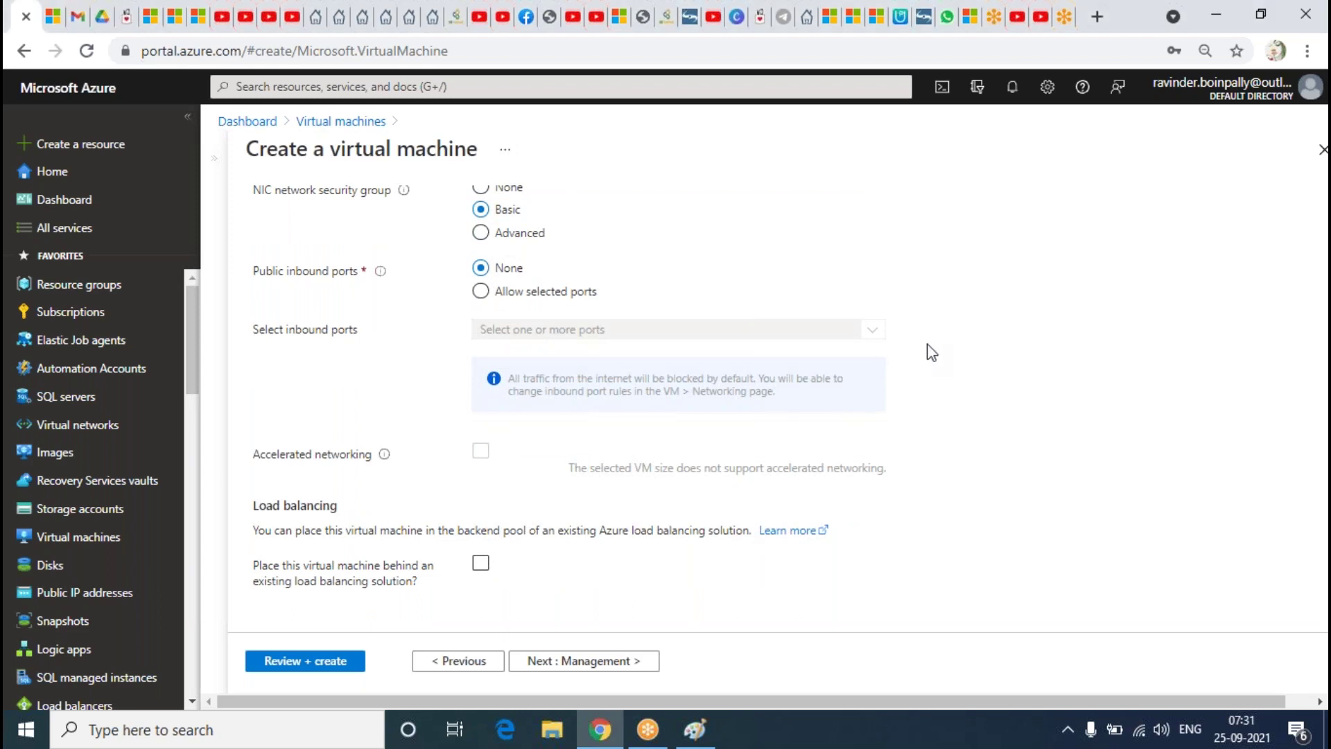
{"action": "scroll", "coordinate": [931, 352], "scroll_direction": "up", "scroll_amount": 2}
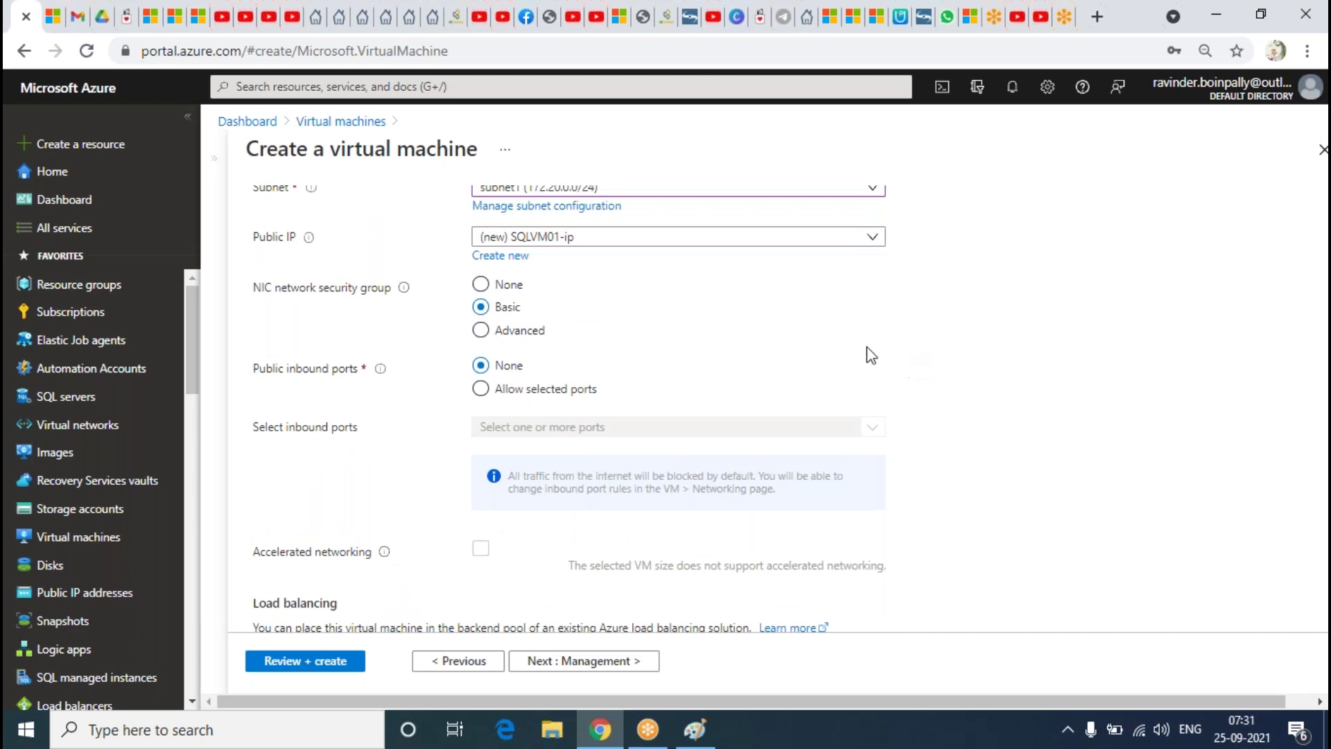
{"action": "scroll", "coordinate": [556, 254], "scroll_direction": "up", "scroll_amount": 2}
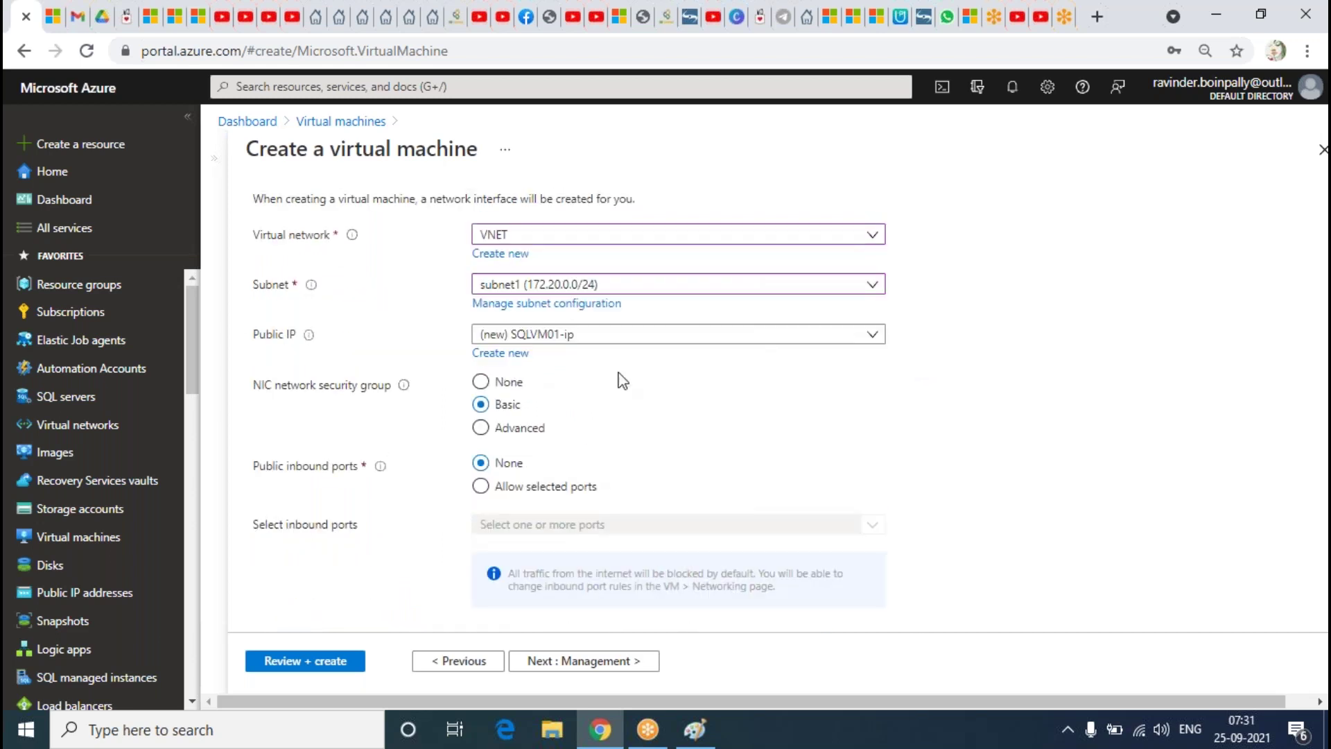
{"action": "left_click", "coordinate": [576, 336]}
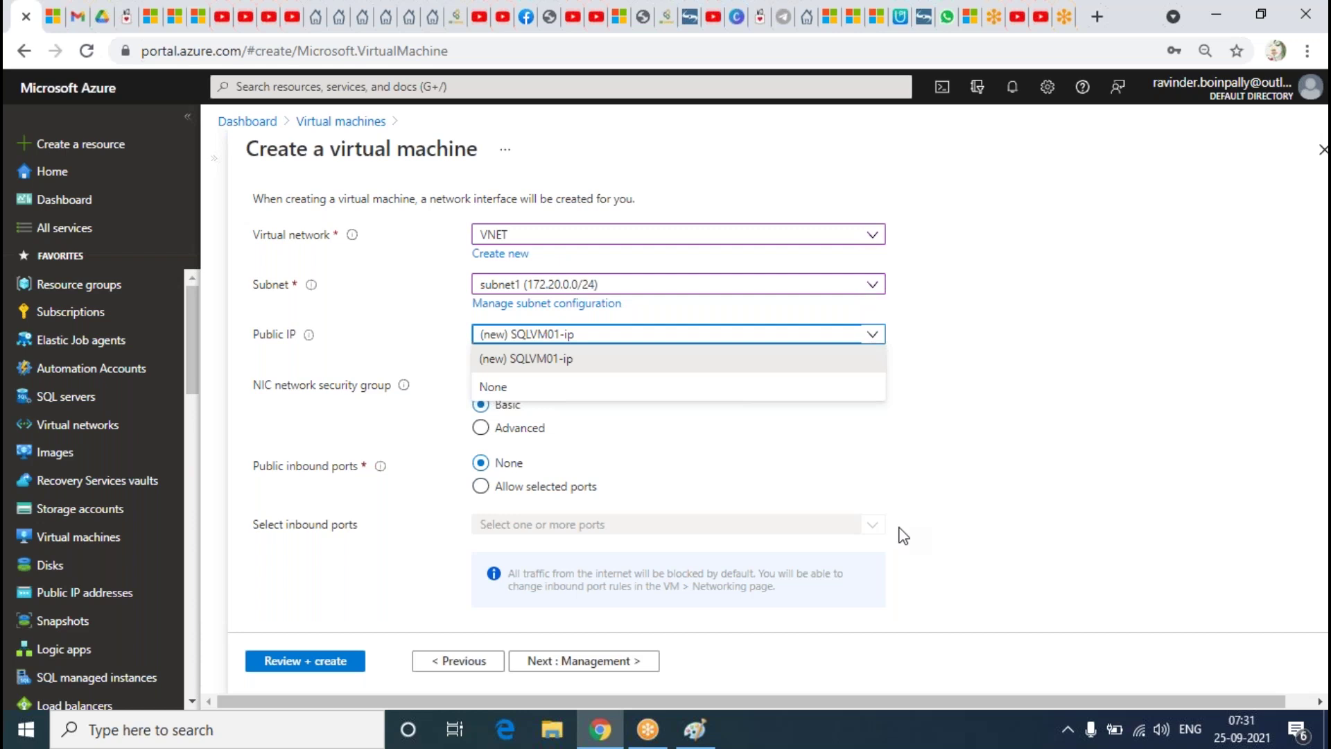
{"action": "left_click", "coordinate": [1035, 438]}
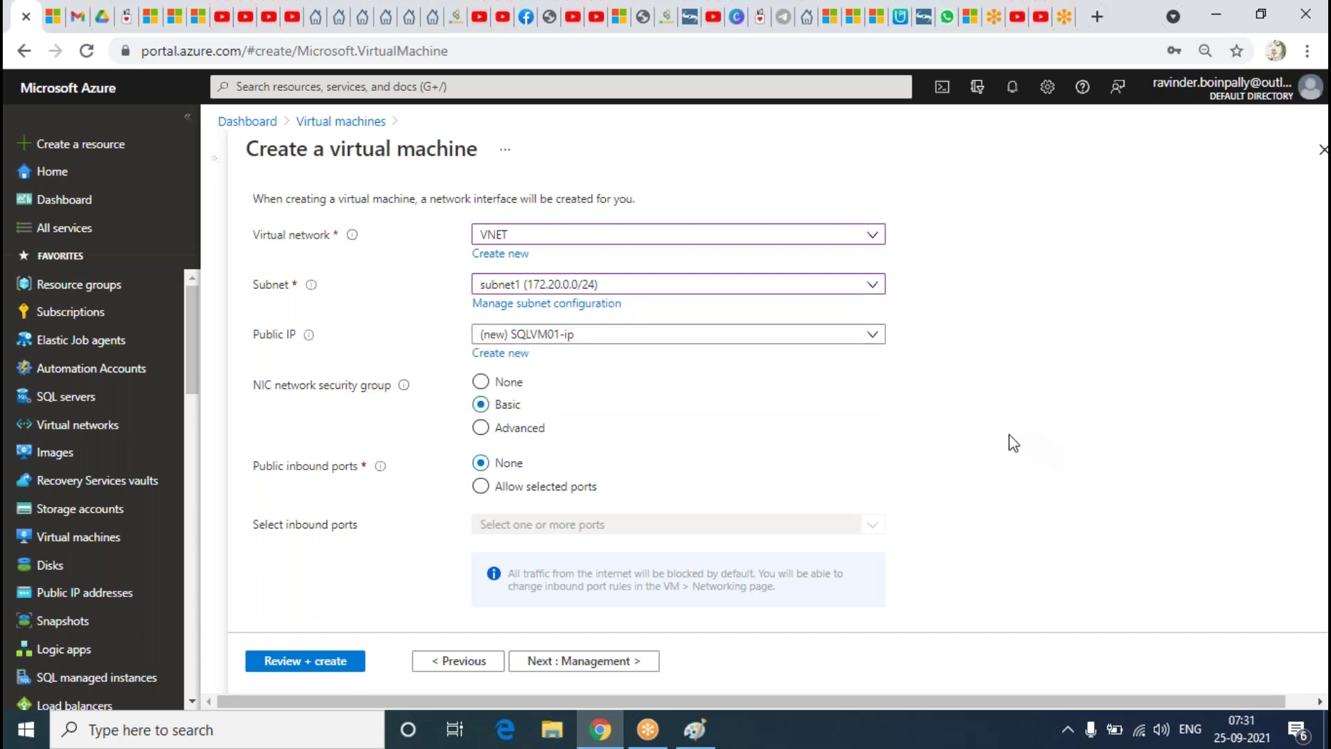
{"action": "scroll", "coordinate": [914, 395], "scroll_direction": "down", "scroll_amount": 3}
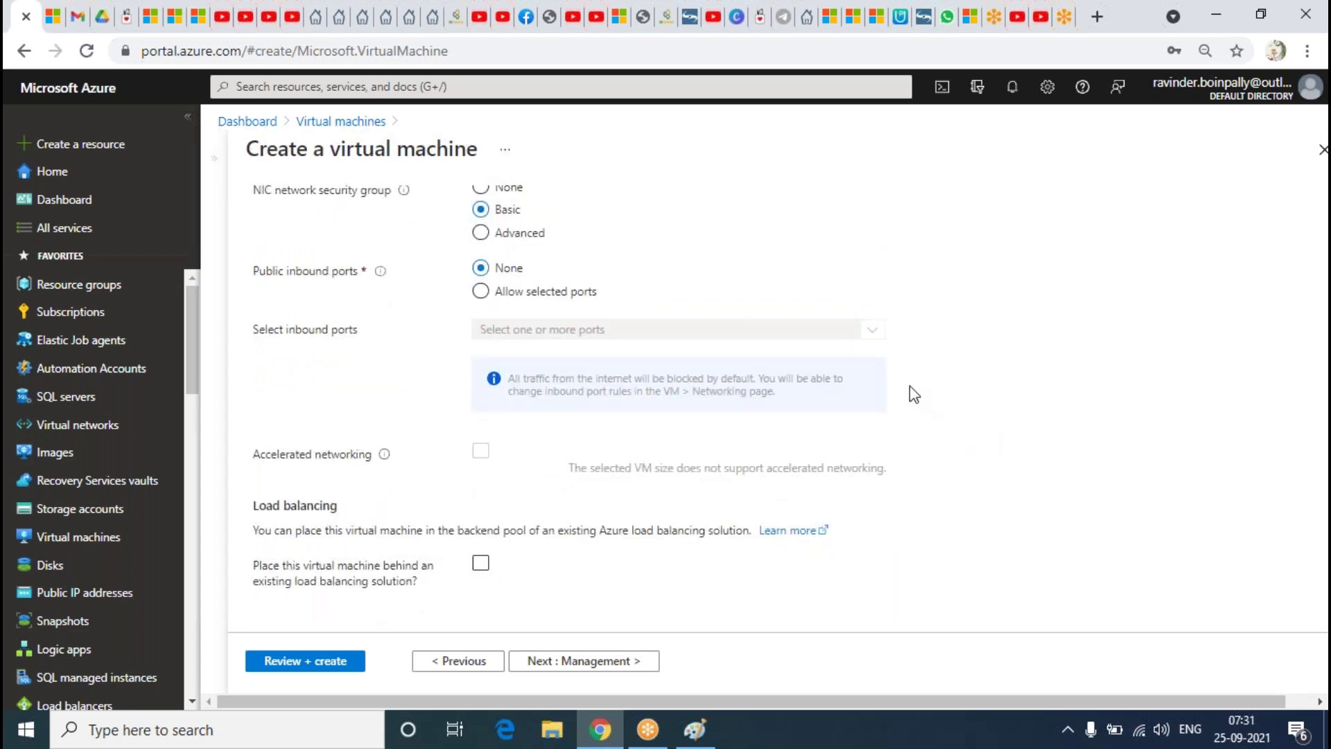
{"action": "scroll", "coordinate": [909, 387], "scroll_direction": "up", "scroll_amount": 3}
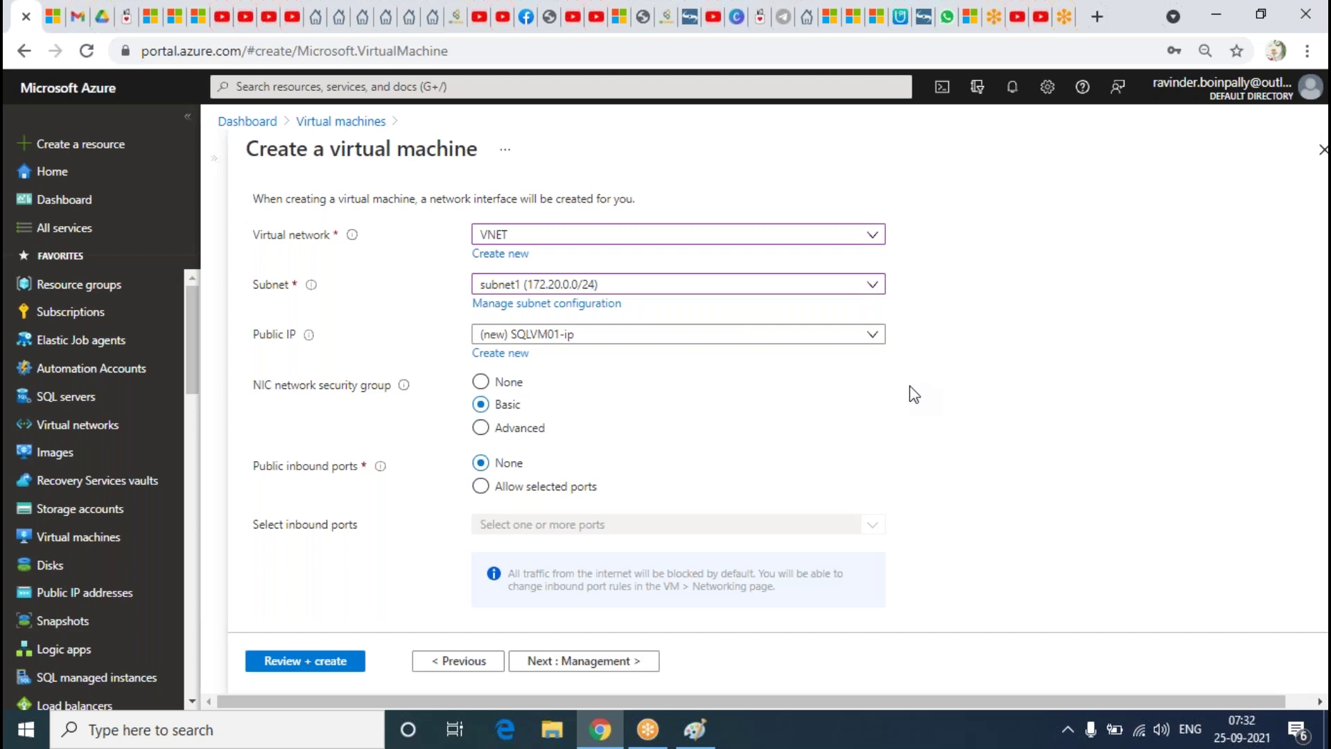
{"action": "left_click", "coordinate": [596, 340]}
{"action": "left_click", "coordinate": [520, 386]}
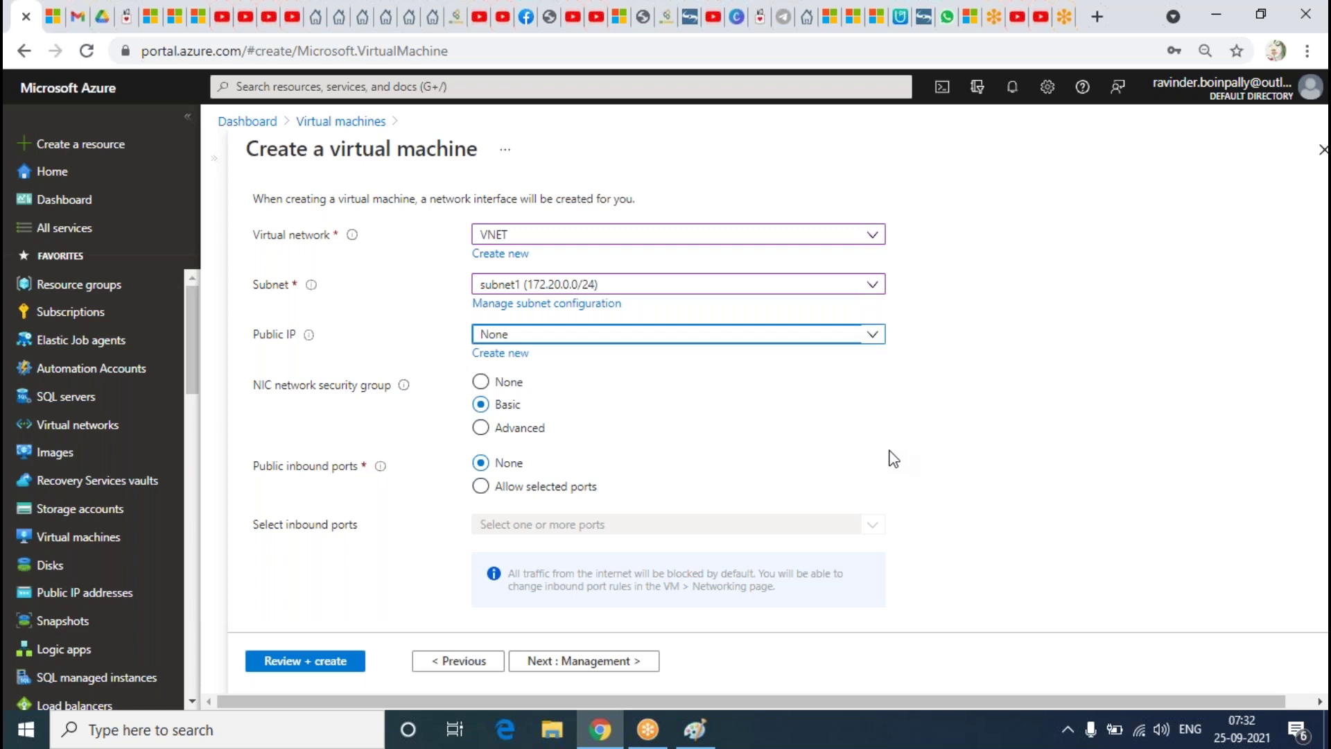
{"action": "left_click", "coordinate": [502, 337]}
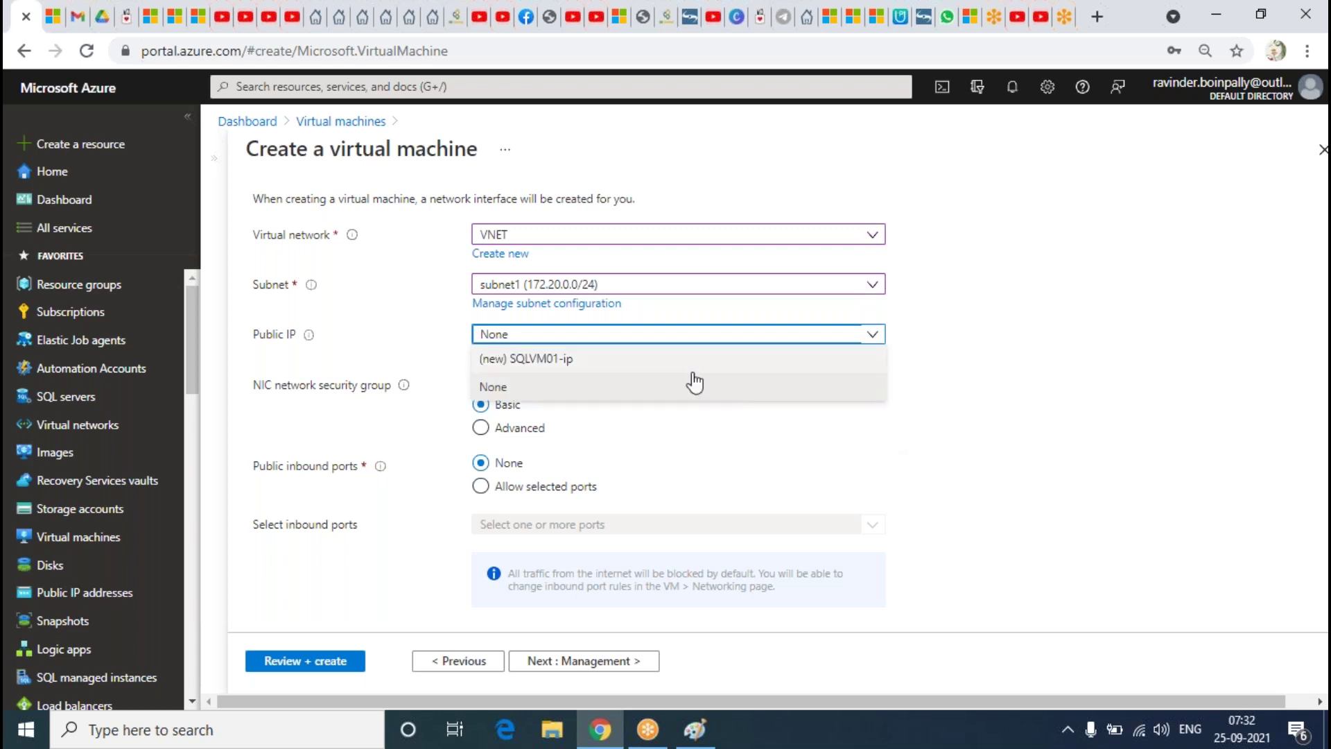
{"action": "left_click", "coordinate": [658, 359]}
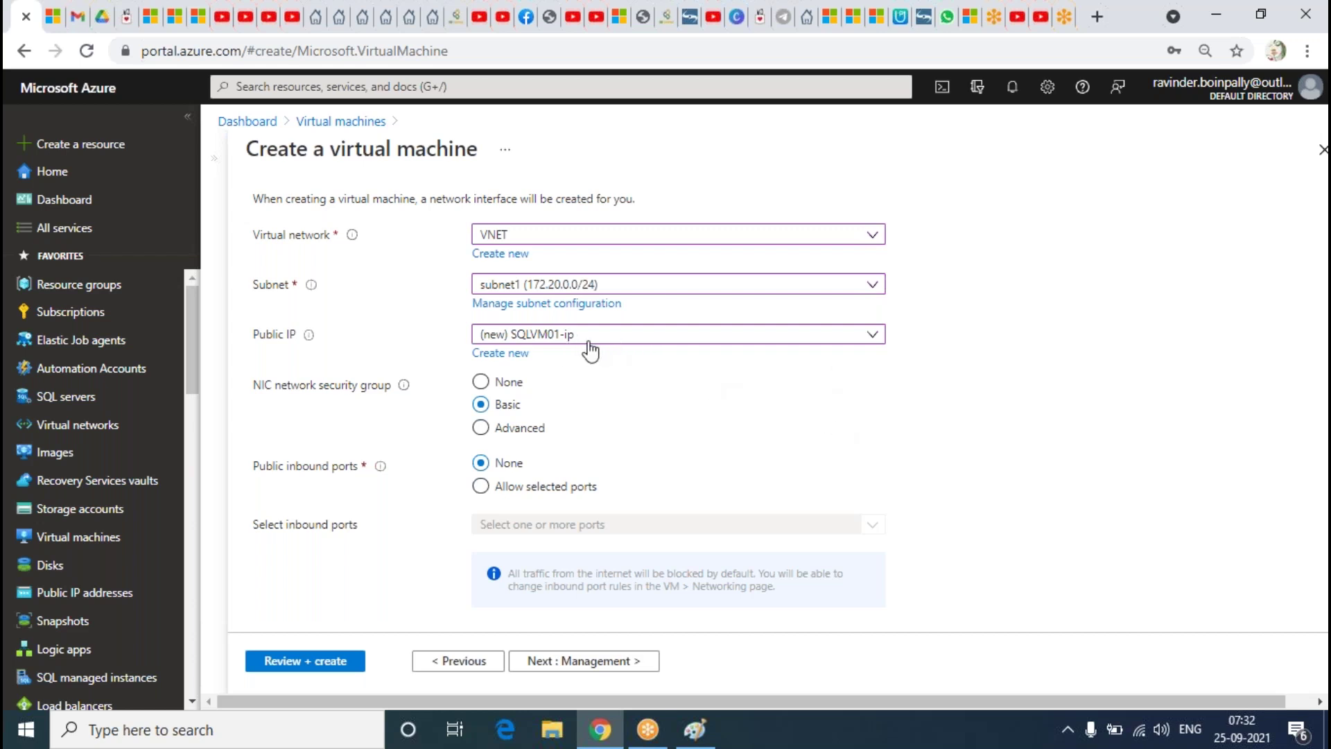
{"action": "scroll", "coordinate": [894, 409], "scroll_direction": "down", "scroll_amount": 2}
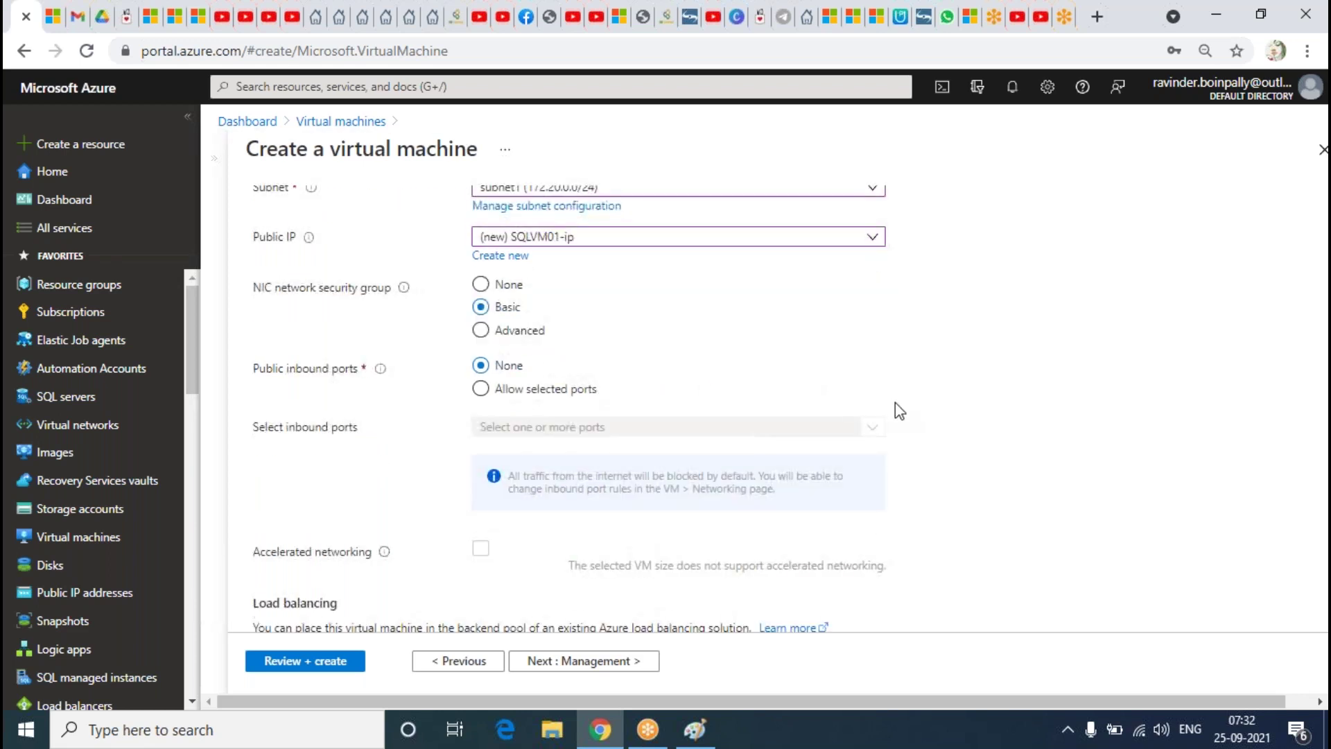
{"action": "scroll", "coordinate": [739, 330], "scroll_direction": "down", "scroll_amount": 2}
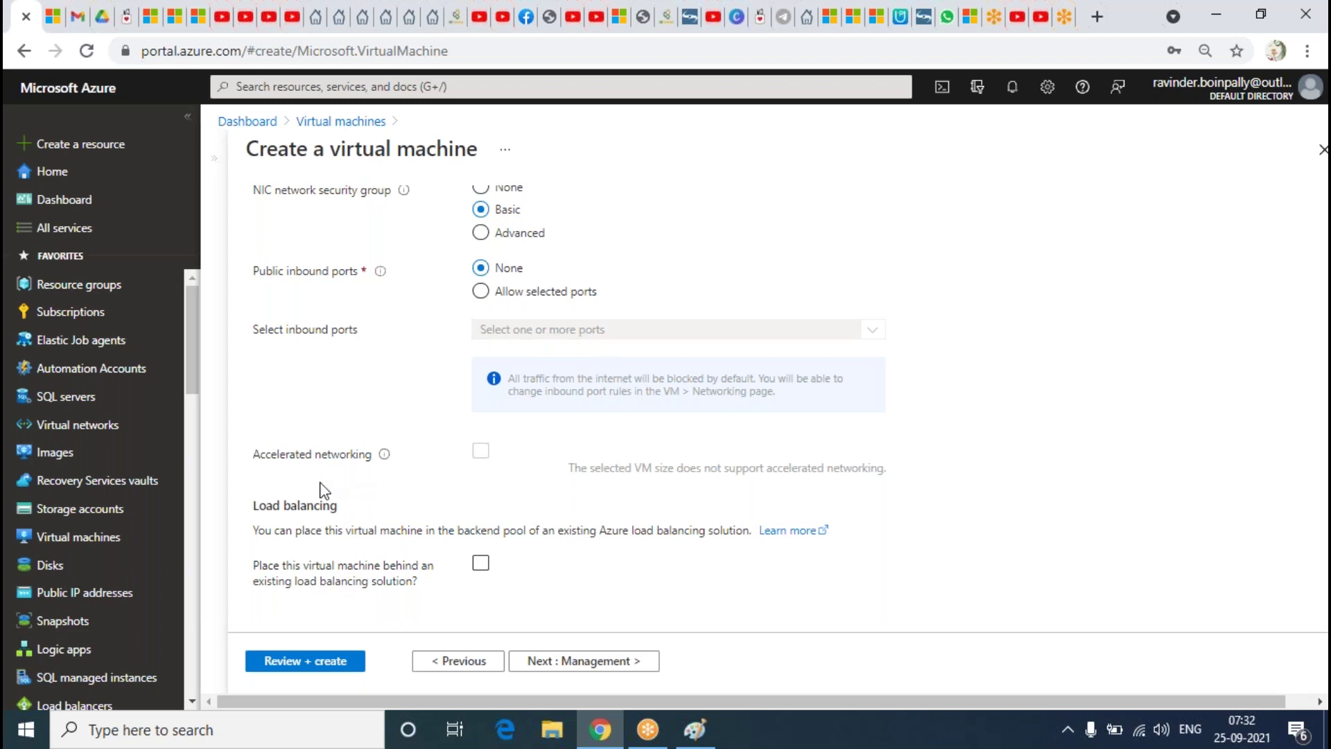
{"action": "double_click", "coordinate": [491, 459]}
{"action": "scroll", "coordinate": [613, 483], "scroll_direction": "up", "scroll_amount": 2}
{"action": "scroll", "coordinate": [613, 484], "scroll_direction": "down", "scroll_amount": 2}
{"action": "left_click", "coordinate": [487, 464]}
{"action": "double_click", "coordinate": [478, 451]}
{"action": "scroll", "coordinate": [729, 481], "scroll_direction": "up", "scroll_amount": 5}
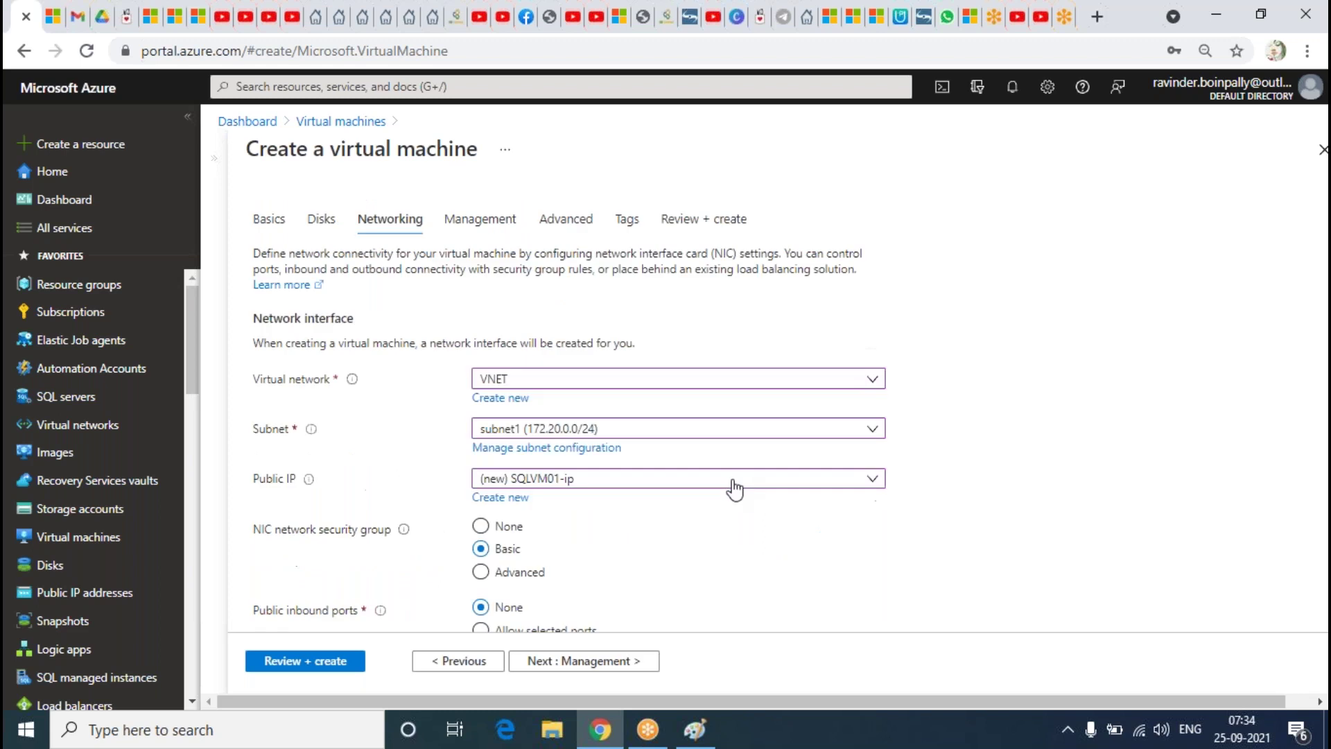
Pass through the Management and Advanced settings to a validated Review + create page
{"action": "left_click", "coordinate": [489, 218]}
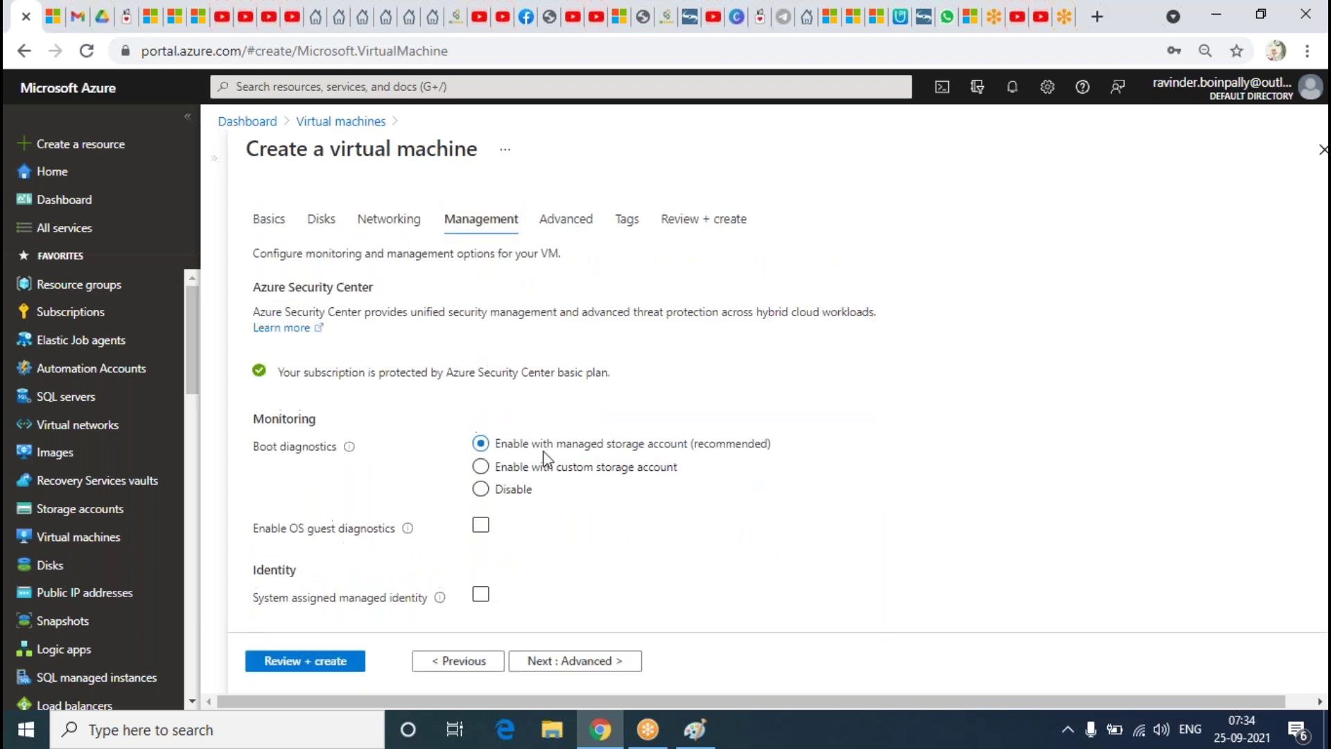
{"action": "scroll", "coordinate": [396, 481], "scroll_direction": "down", "scroll_amount": 4}
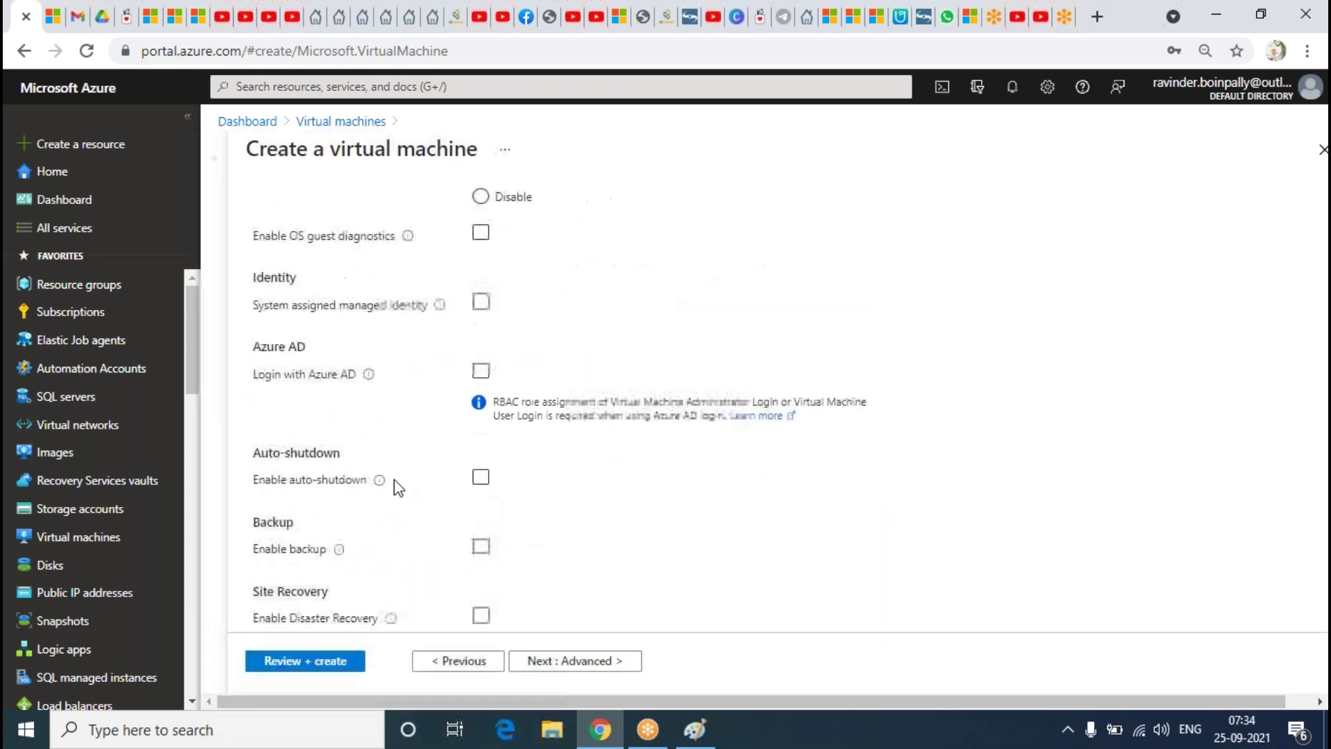
{"action": "scroll", "coordinate": [497, 431], "scroll_direction": "down", "scroll_amount": 3}
{"action": "scroll", "coordinate": [498, 428], "scroll_direction": "up", "scroll_amount": 7}
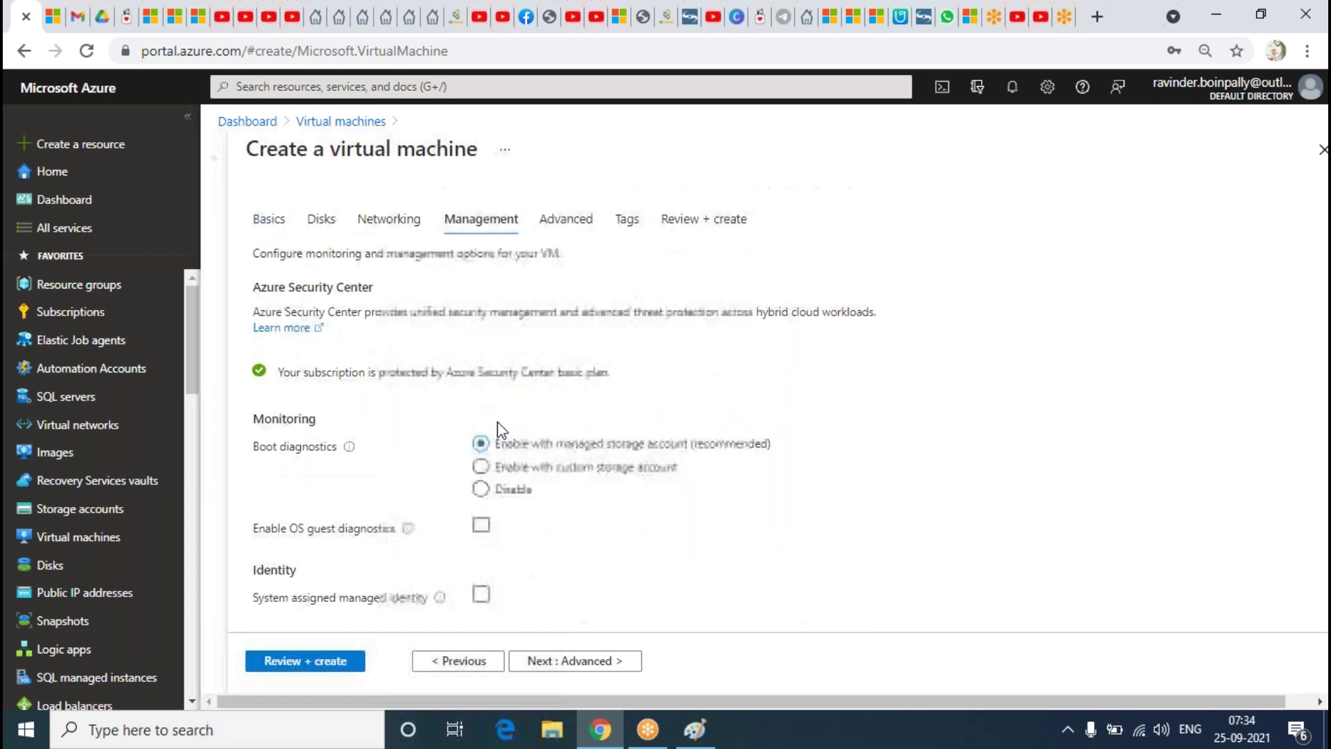
{"action": "left_click", "coordinate": [586, 222]}
{"action": "scroll", "coordinate": [507, 467], "scroll_direction": "down", "scroll_amount": 5}
{"action": "scroll", "coordinate": [510, 472], "scroll_direction": "down", "scroll_amount": 3}
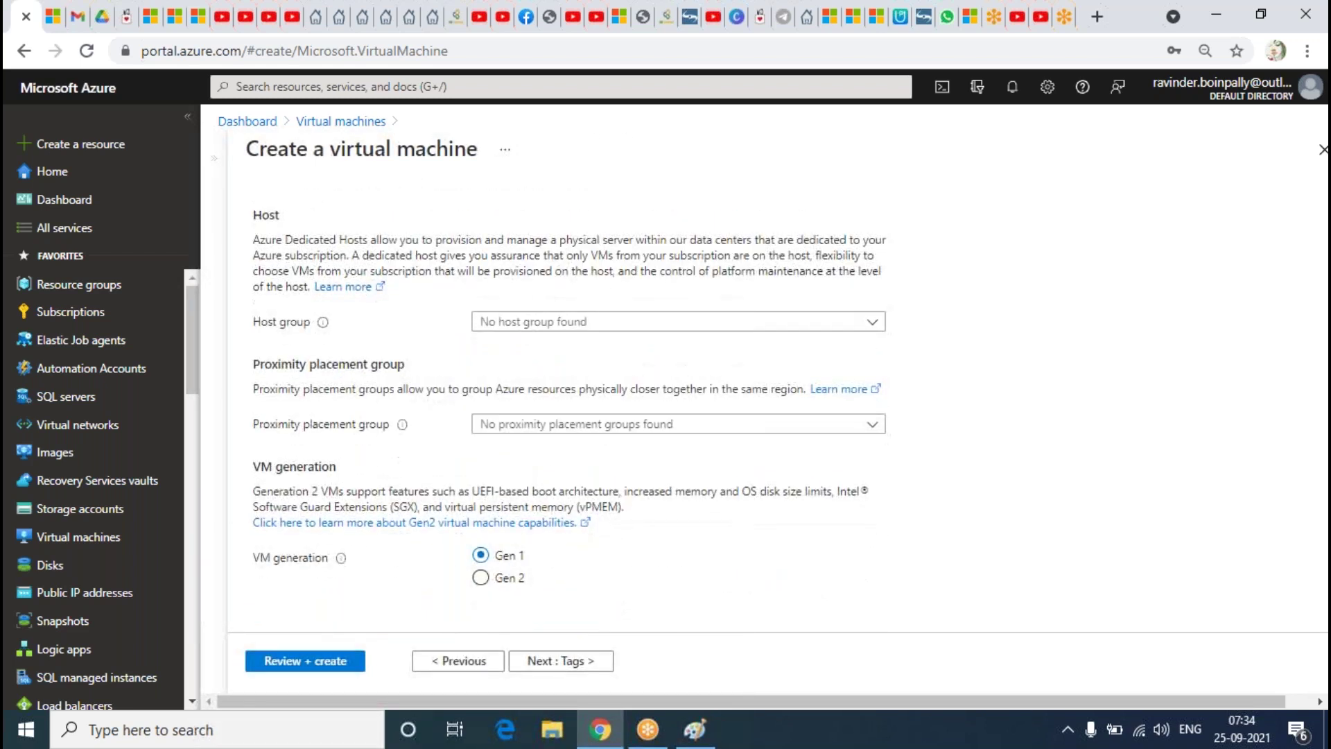
{"action": "scroll", "coordinate": [596, 374], "scroll_direction": "up", "scroll_amount": 10}
{"action": "left_click", "coordinate": [701, 220]}
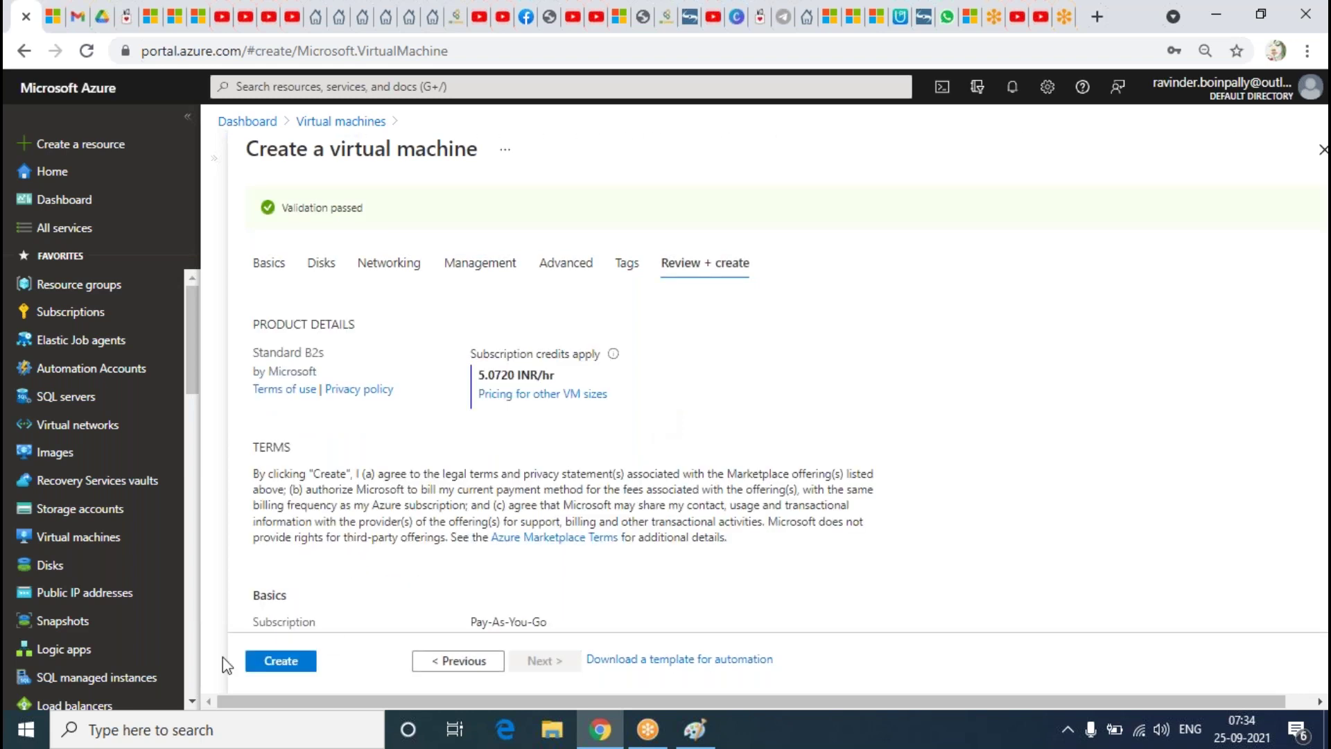
Submit the VM, check deployment notifications, and start a fresh Create a virtual machine form
{"action": "left_click", "coordinate": [258, 663]}
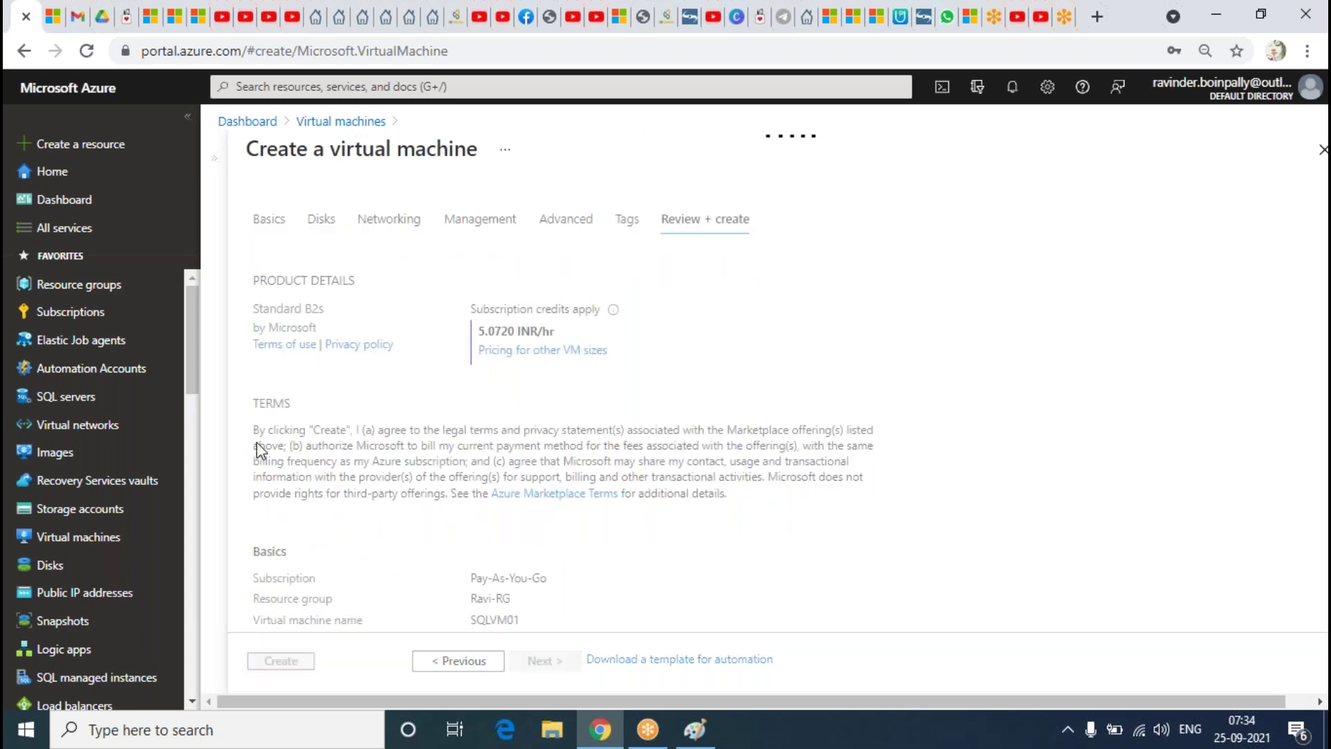
{"action": "left_click", "coordinate": [95, 542]}
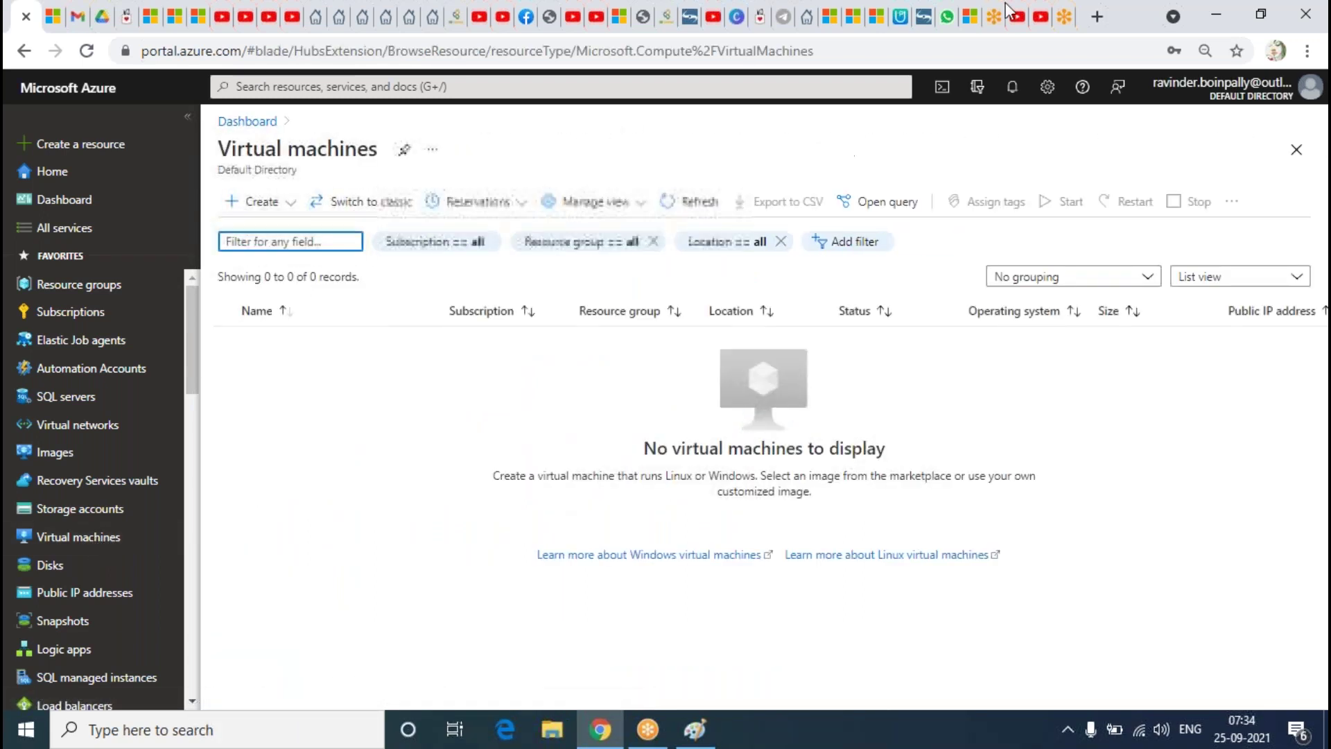
{"action": "left_click", "coordinate": [1013, 86]}
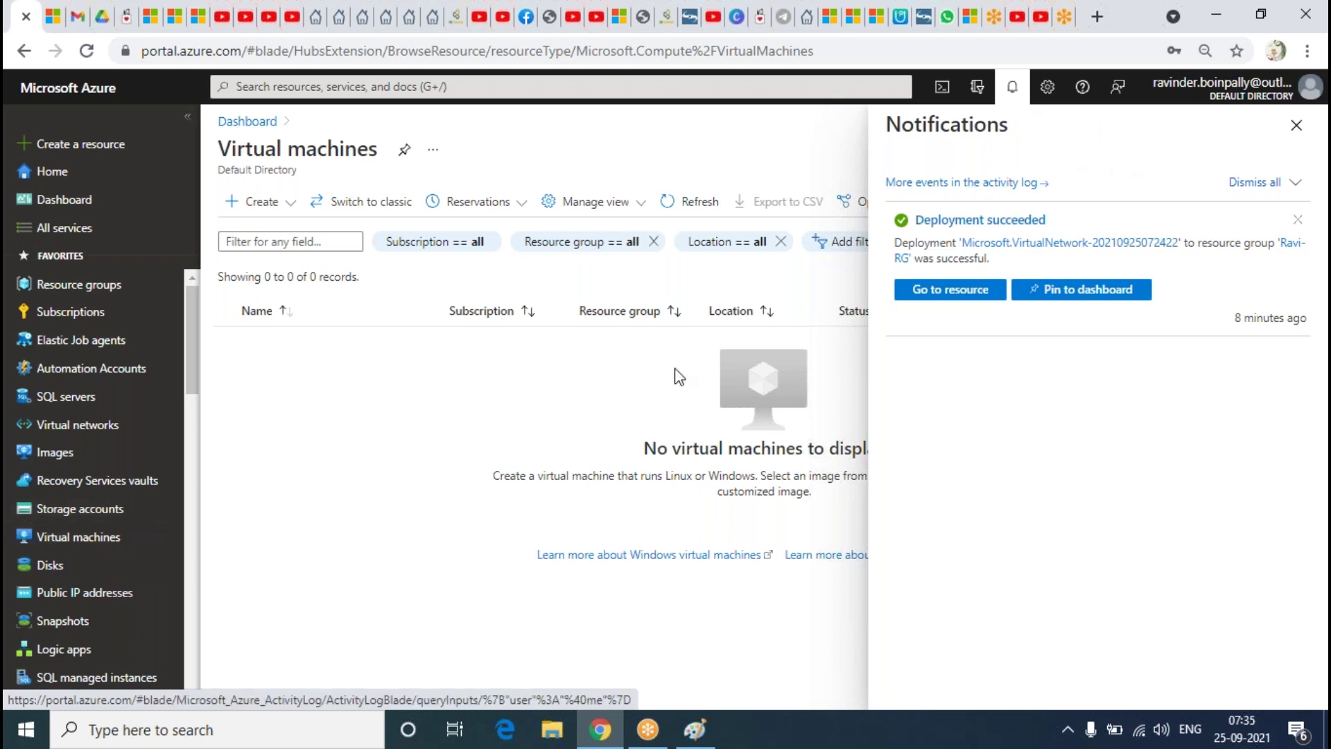
{"action": "left_click", "coordinate": [1296, 125]}
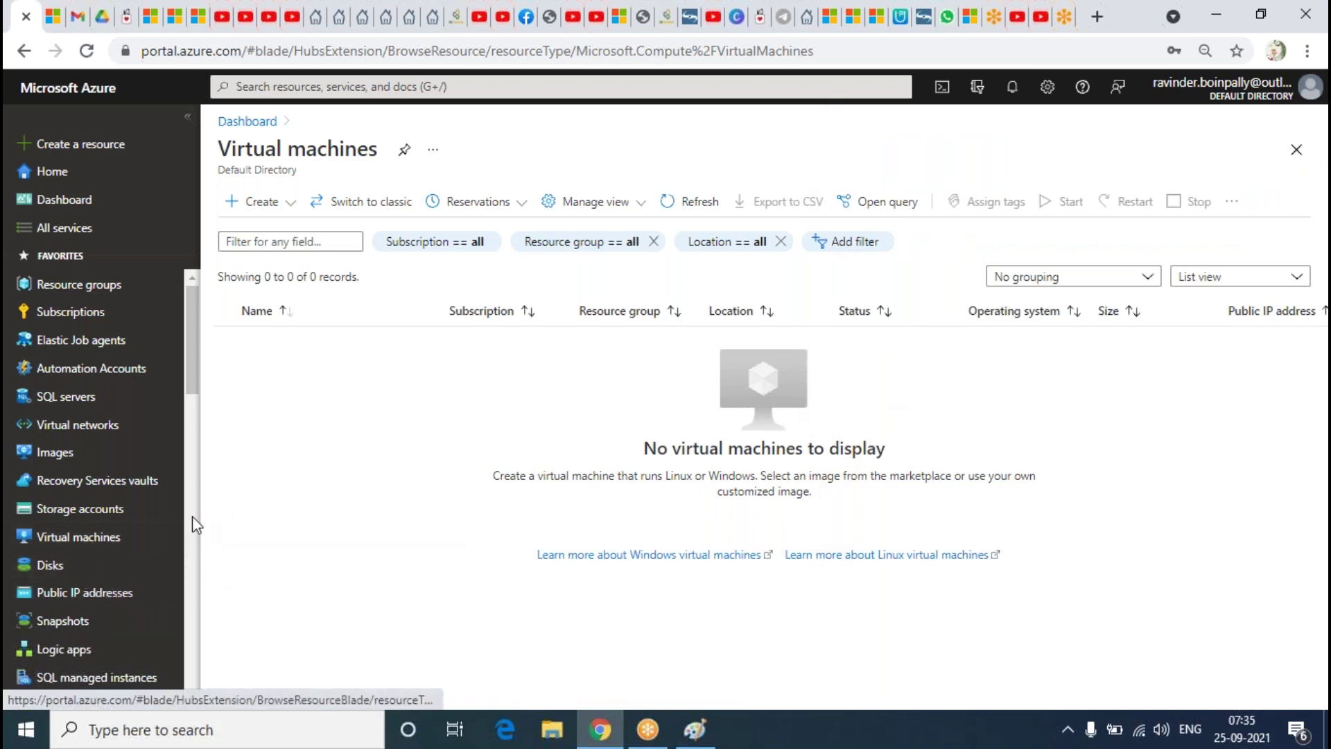
{"action": "left_click", "coordinate": [285, 203]}
{"action": "left_click", "coordinate": [300, 236]}
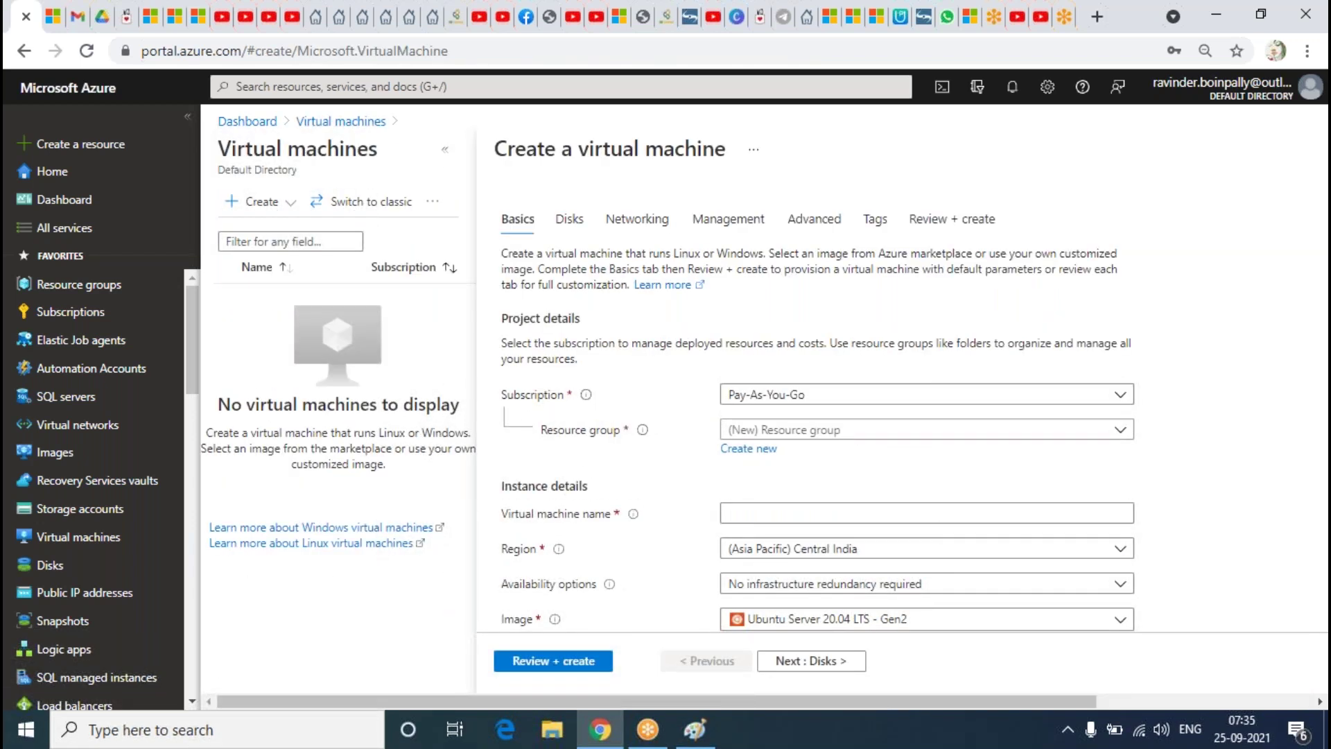
Place the VM in resource group Ravi-RG and name it SQLVM01
{"action": "scroll", "coordinate": [482, 240], "scroll_direction": "down", "scroll_amount": 3}
{"action": "left_click", "coordinate": [800, 236]}
{"action": "left_click", "coordinate": [770, 337]}
{"action": "left_click", "coordinate": [794, 319]}
{"action": "type", "text": "SQLVM01"}
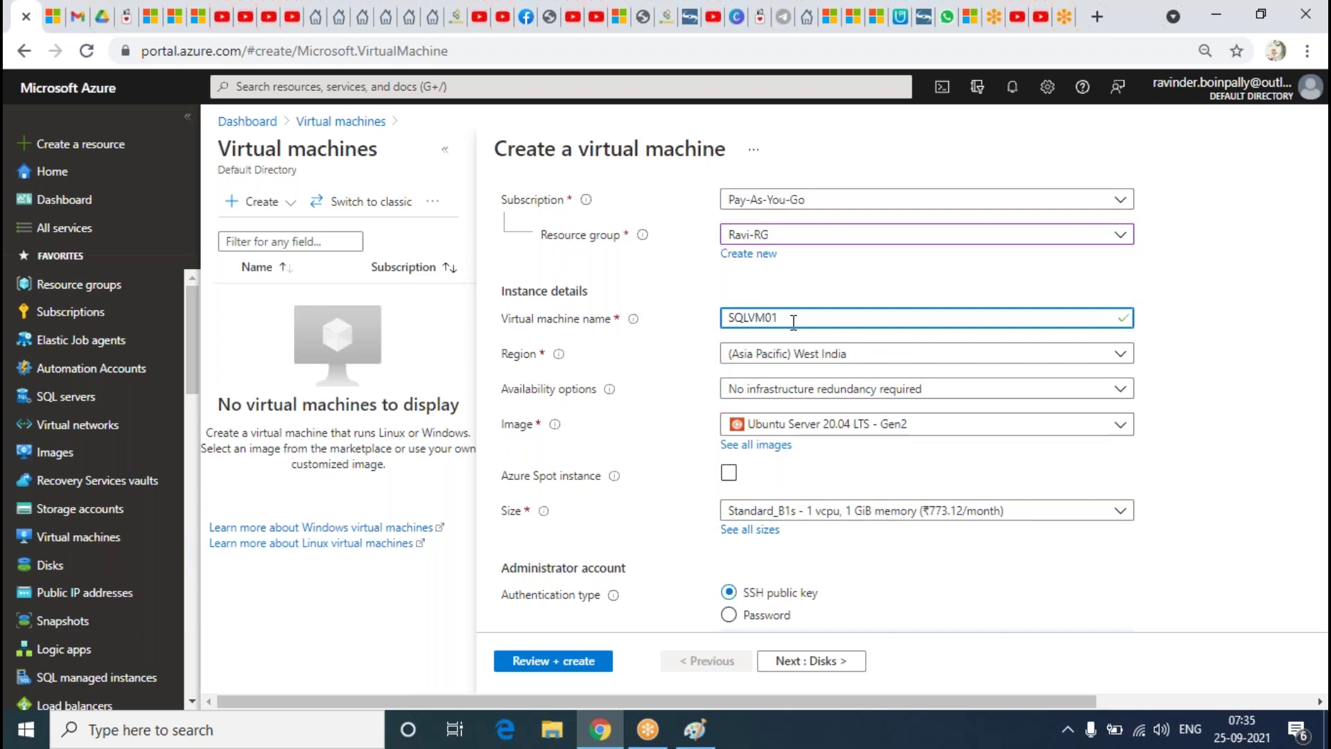
Choose the Windows Server 2019 Datacenter Gen2 image and Standard_B2s size
{"action": "left_click", "coordinate": [936, 433]}
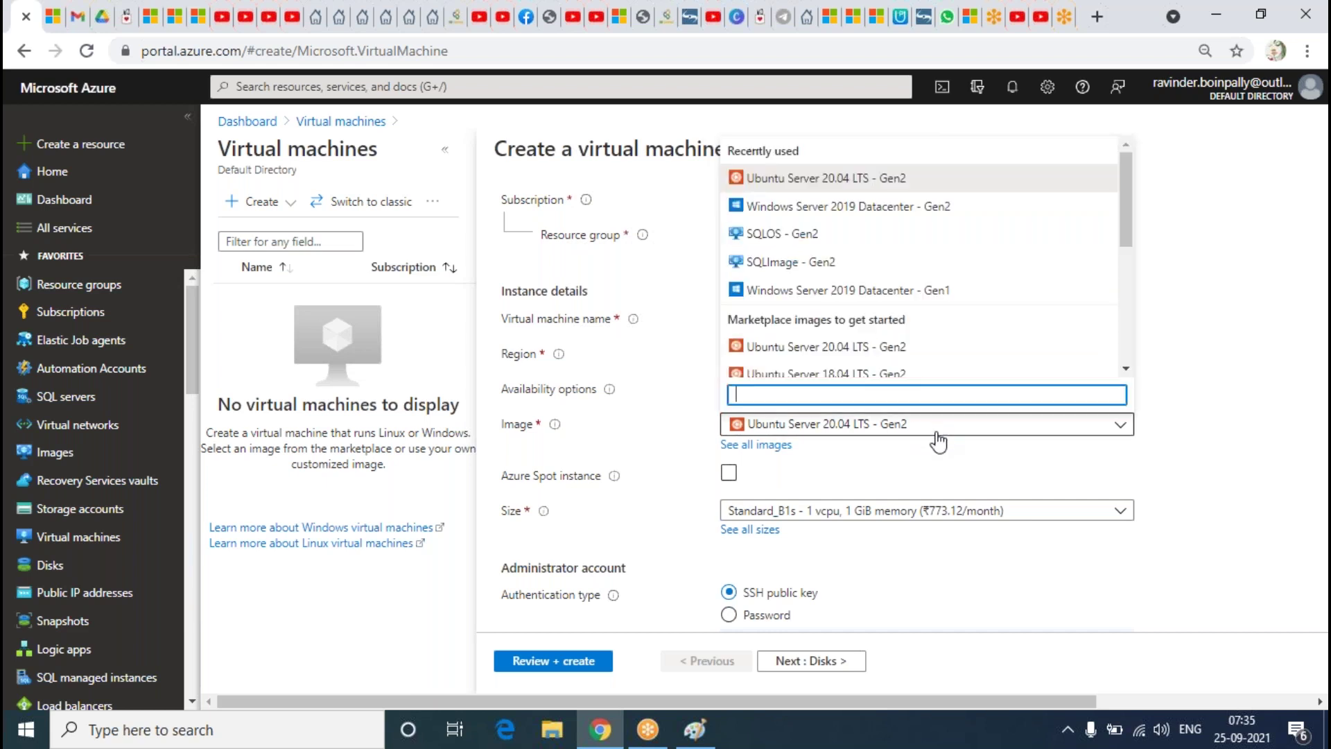
{"action": "scroll", "coordinate": [922, 253], "scroll_direction": "down", "scroll_amount": 5}
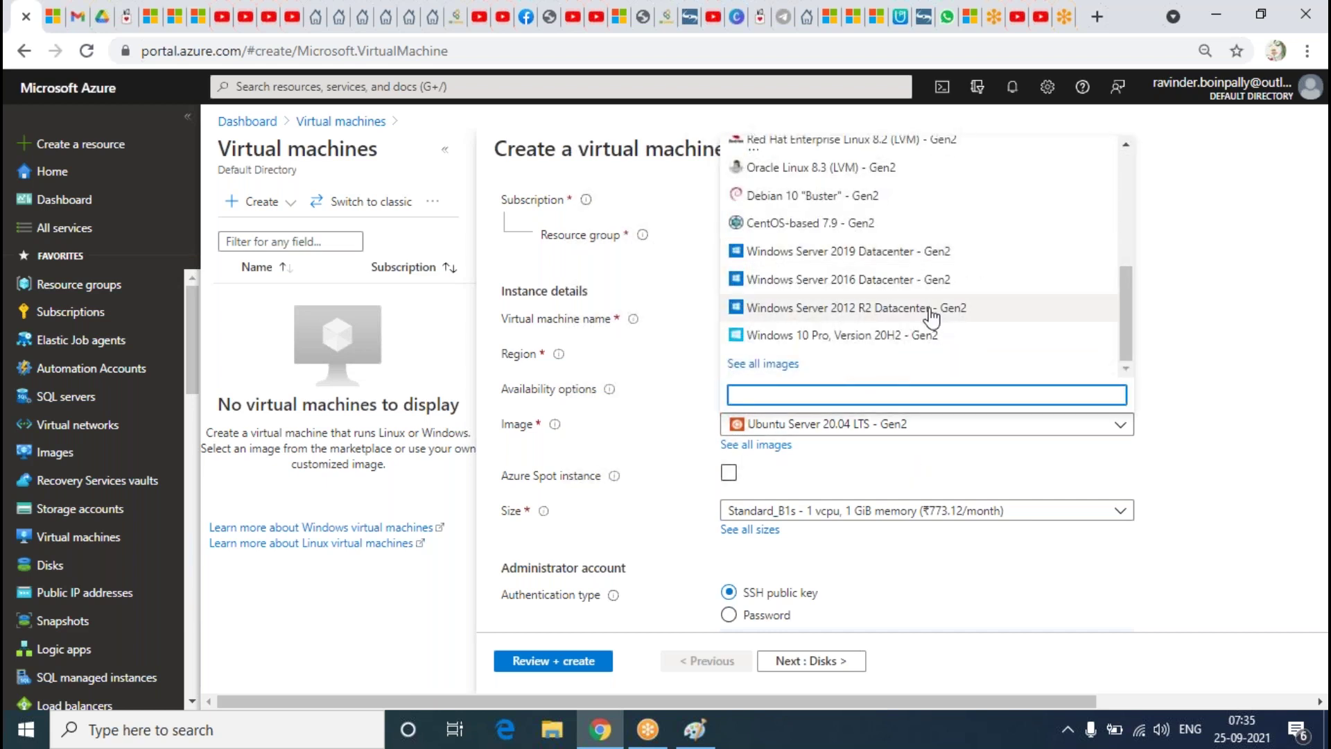
{"action": "left_click", "coordinate": [902, 251]}
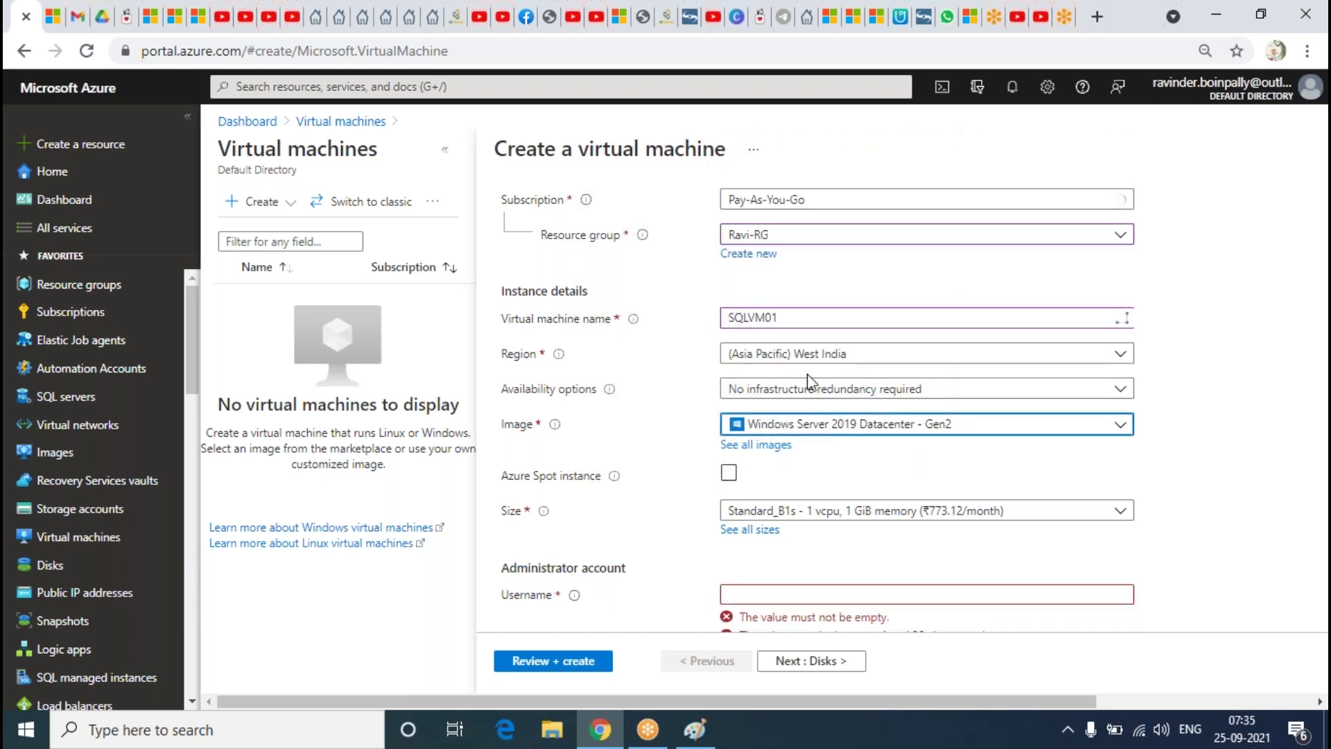
{"action": "scroll", "coordinate": [825, 410], "scroll_direction": "down", "scroll_amount": 1}
{"action": "left_click", "coordinate": [827, 422]}
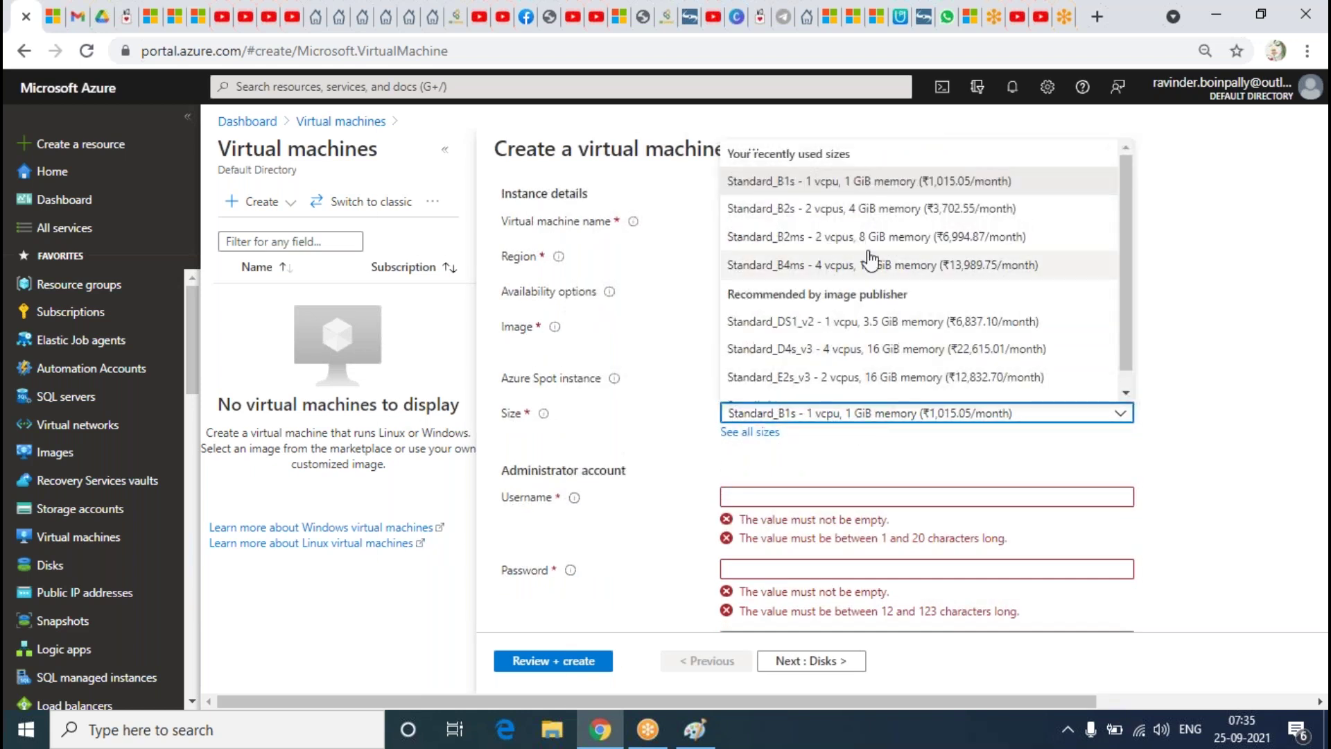
{"action": "left_click", "coordinate": [867, 208]}
Enter the administrator username and password, and set public inbound ports to None
{"action": "scroll", "coordinate": [726, 372], "scroll_direction": "down", "scroll_amount": 3}
{"action": "left_click", "coordinate": [786, 300]}
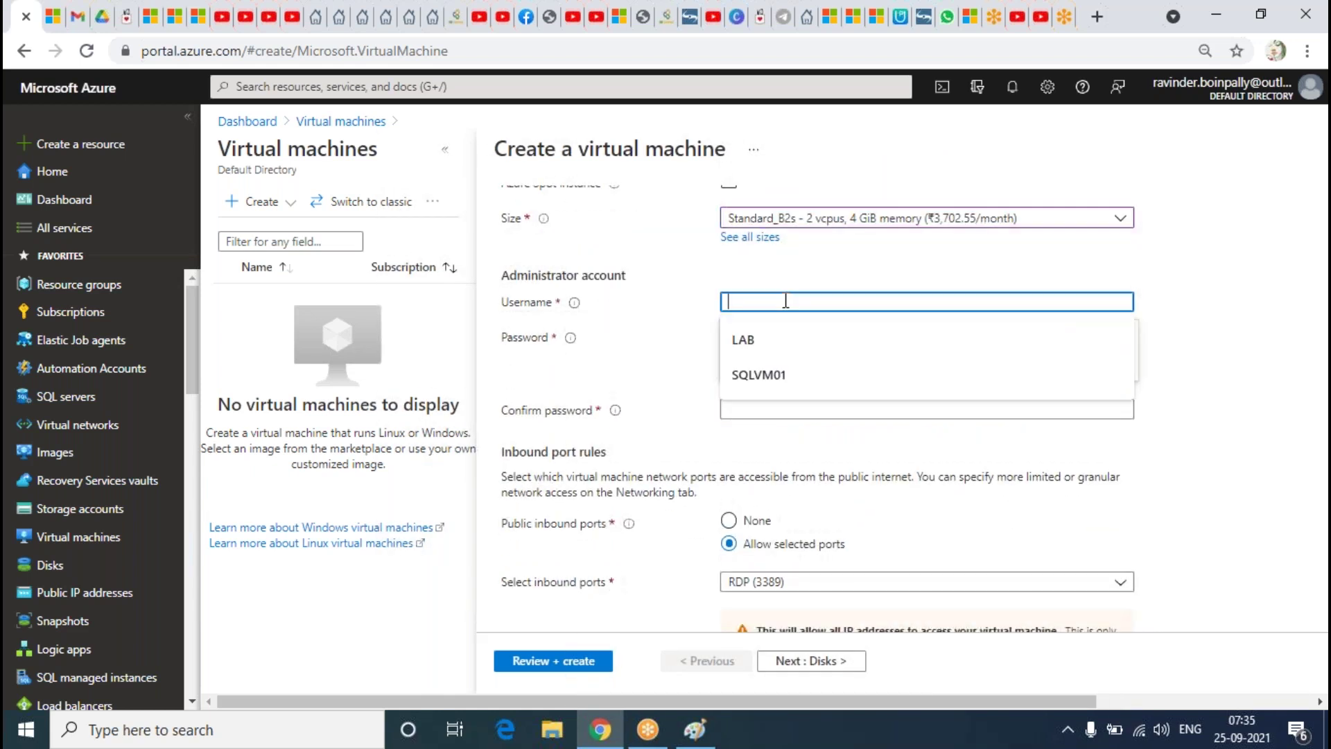
{"action": "key", "text": "Tab"}
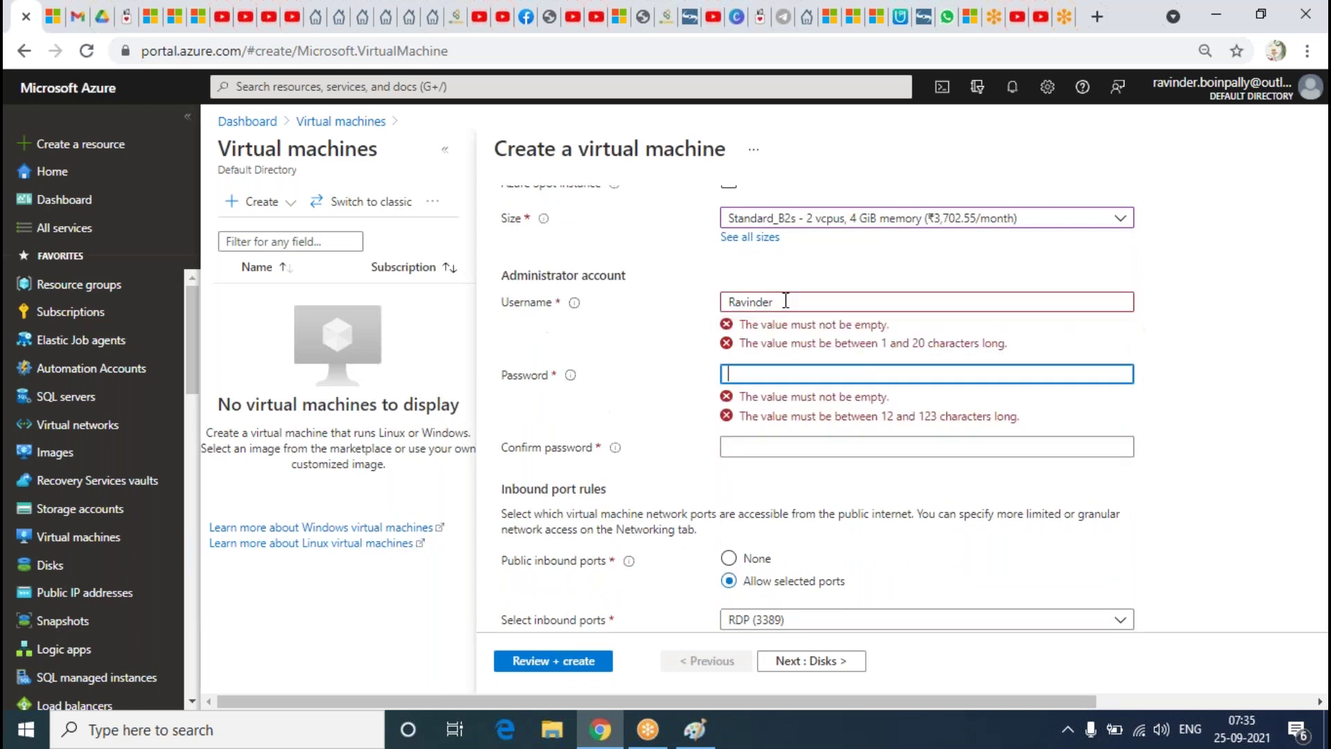
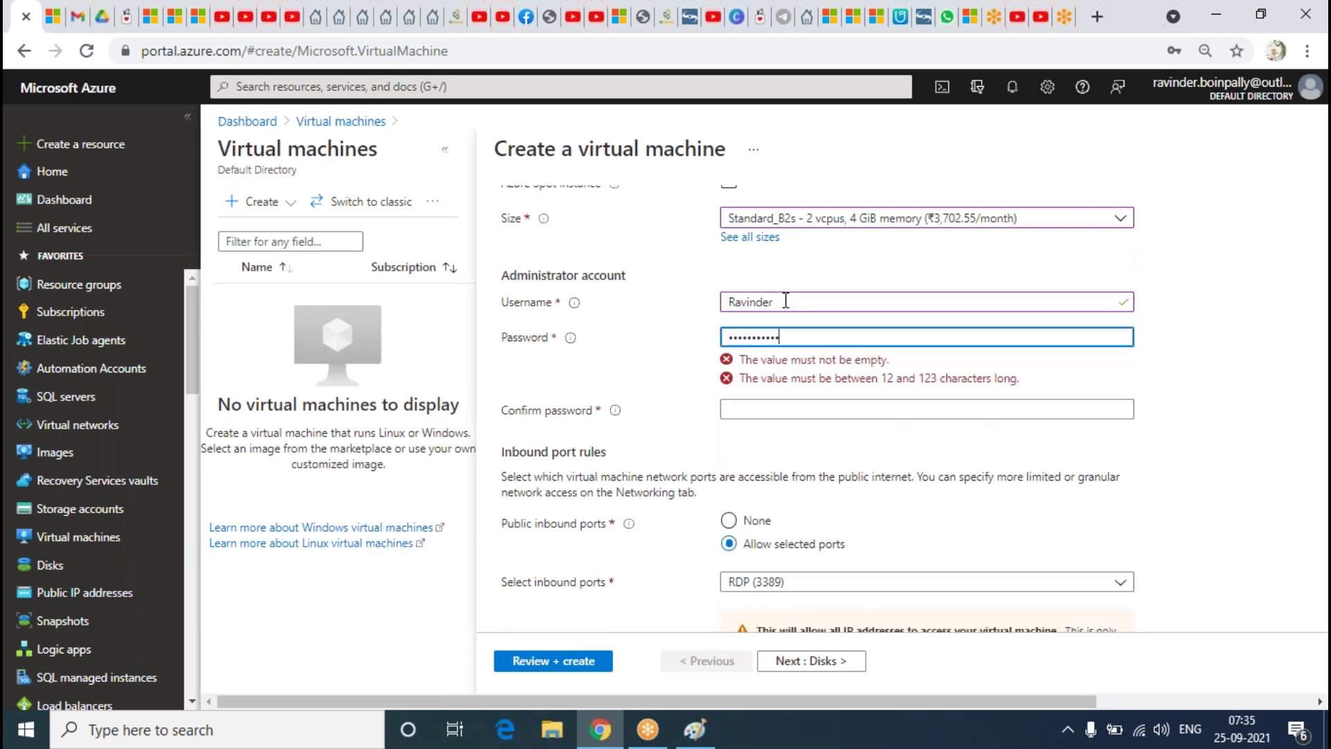
{"action": "key", "text": "Tab"}
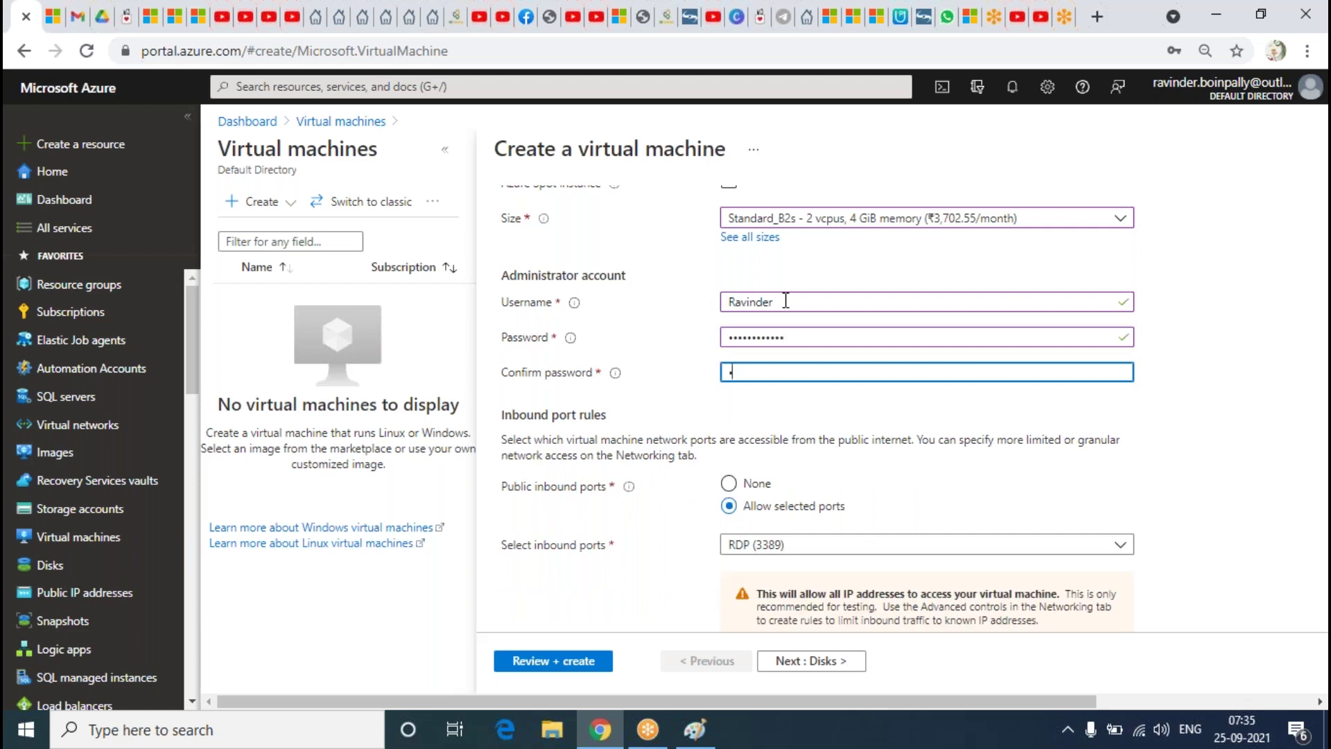
{"action": "left_click", "coordinate": [728, 484]}
{"action": "scroll", "coordinate": [589, 514], "scroll_direction": "down", "scroll_amount": 3}
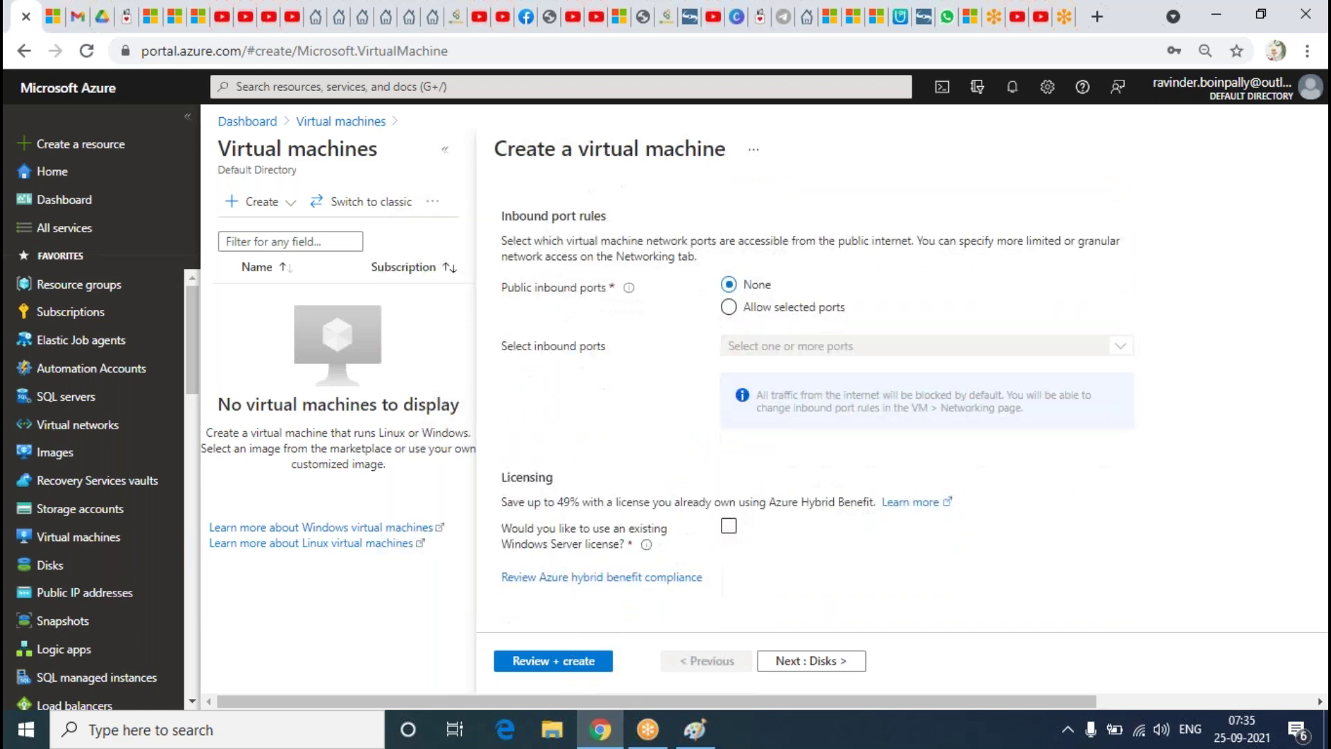
{"action": "scroll", "coordinate": [601, 497], "scroll_direction": "up", "scroll_amount": 6}
Give SQLVM01 a Standard HDD OS disk, confirm VNET subnet1, and open the validated review
{"action": "left_click", "coordinate": [572, 229]}
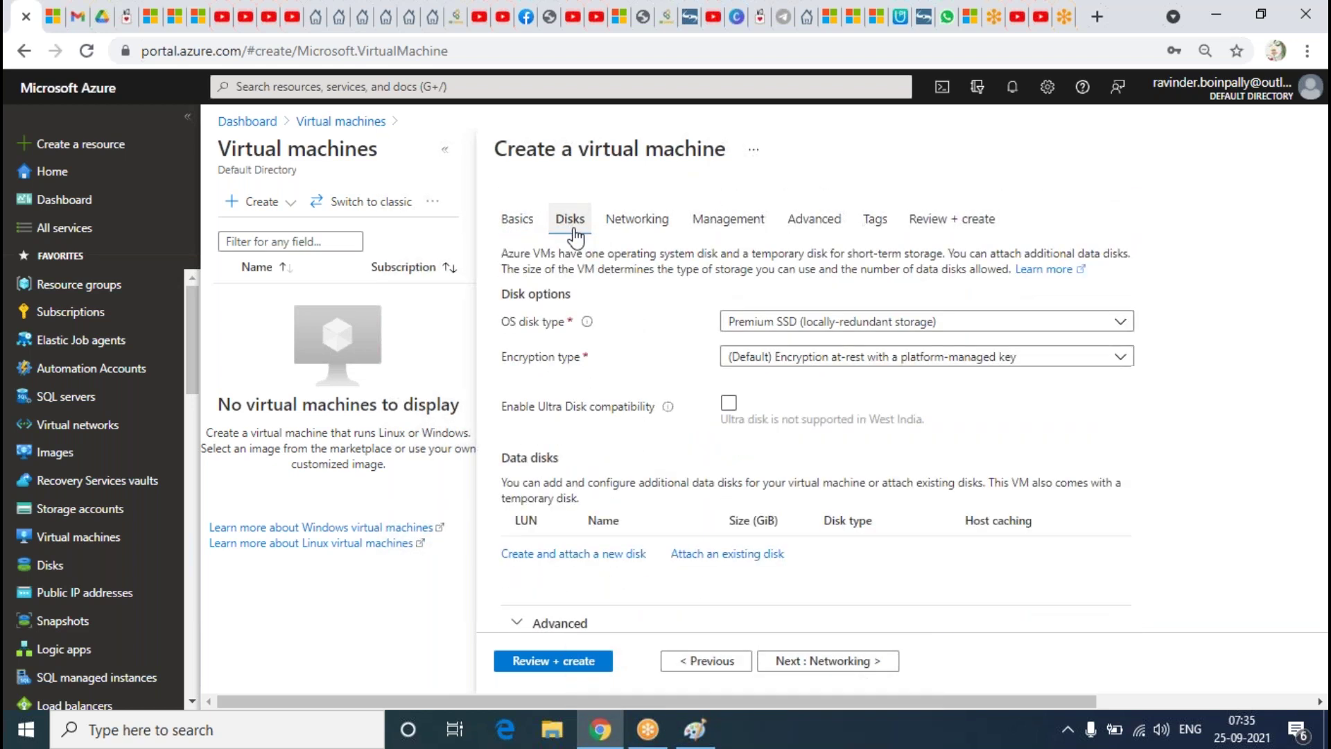
{"action": "left_click", "coordinate": [745, 321]}
{"action": "left_click", "coordinate": [775, 478]}
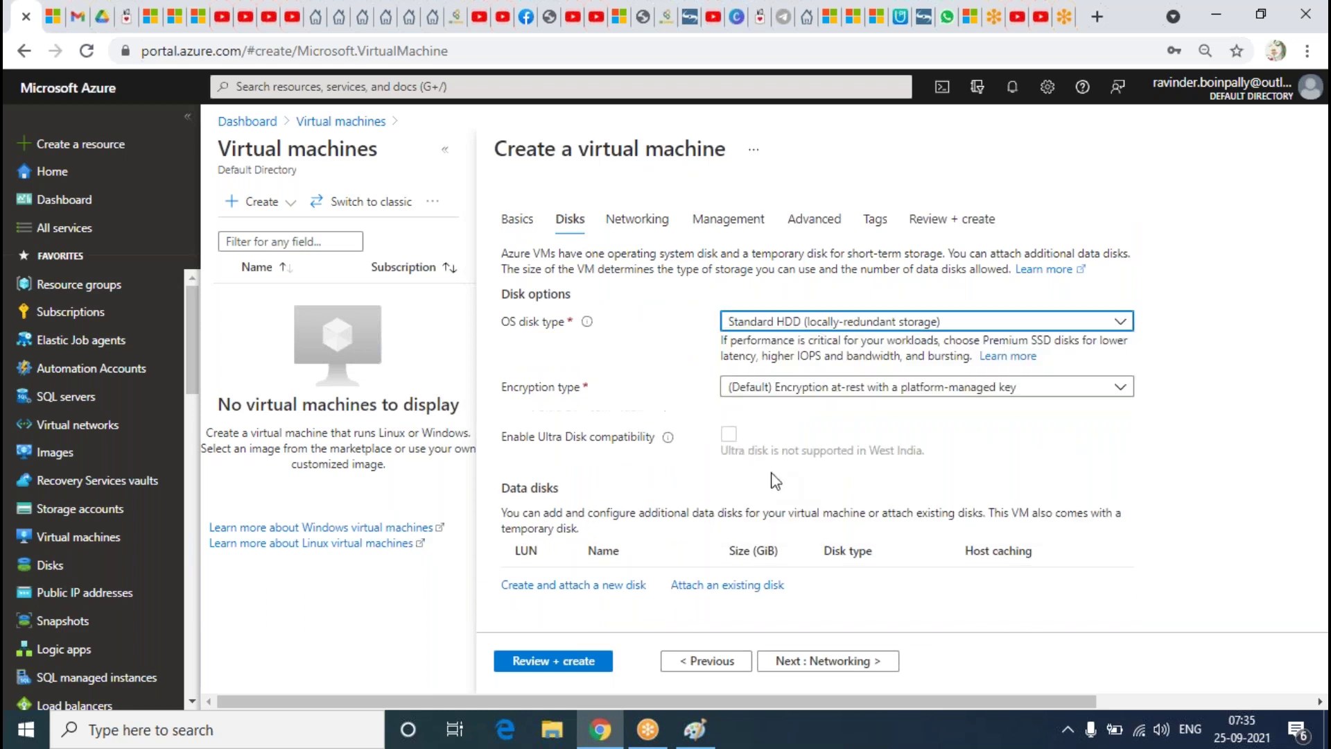
{"action": "left_click", "coordinate": [652, 218]}
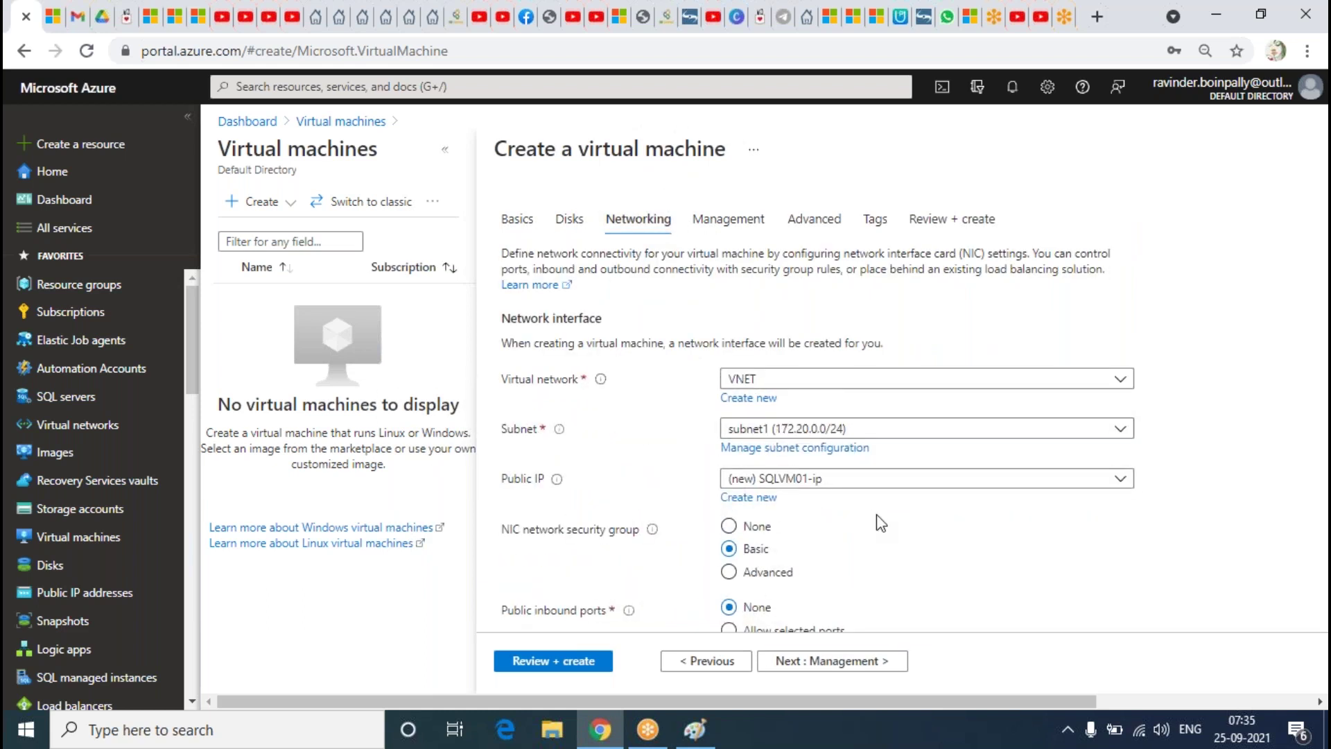
{"action": "scroll", "coordinate": [881, 524], "scroll_direction": "down", "scroll_amount": 5}
{"action": "scroll", "coordinate": [819, 528], "scroll_direction": "up", "scroll_amount": 10}
{"action": "double_click", "coordinate": [956, 218]}
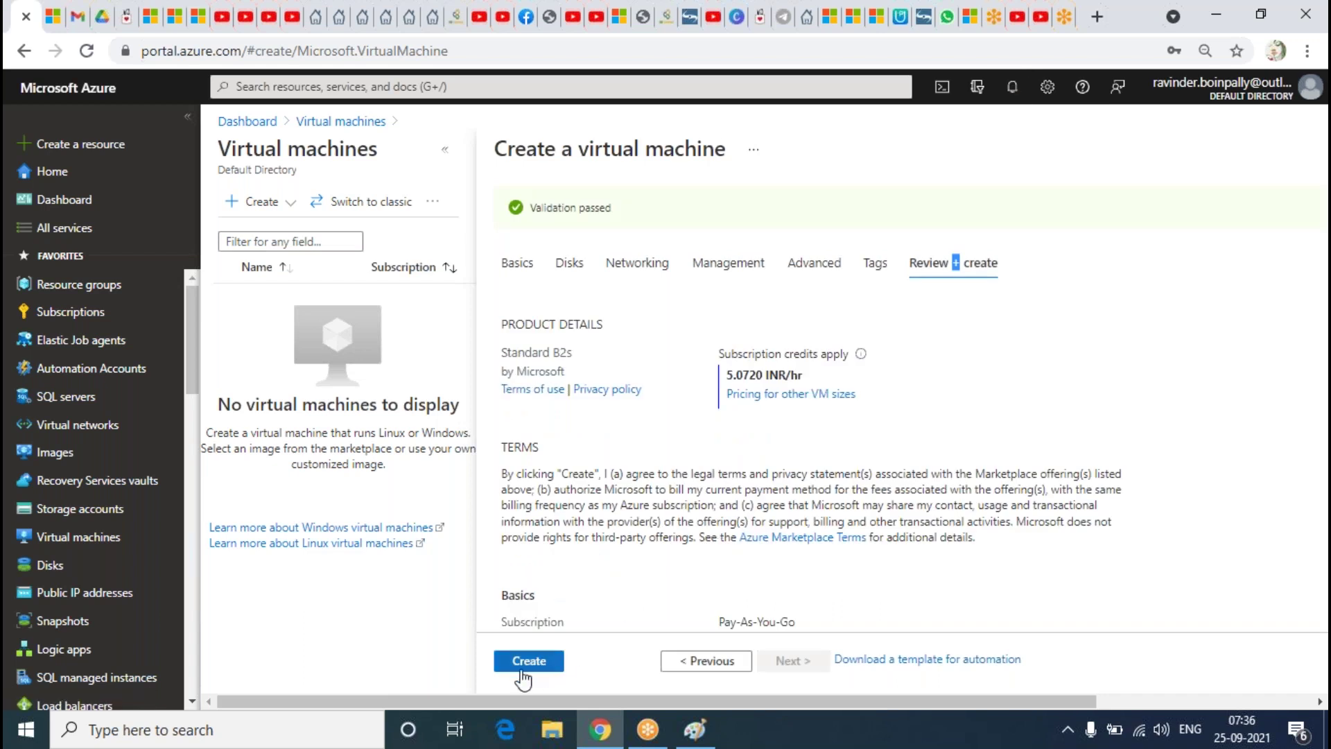
Deploy SQLVM01, follow its progress in Notifications, and return to the Virtual machines list
{"action": "left_click", "coordinate": [525, 662]}
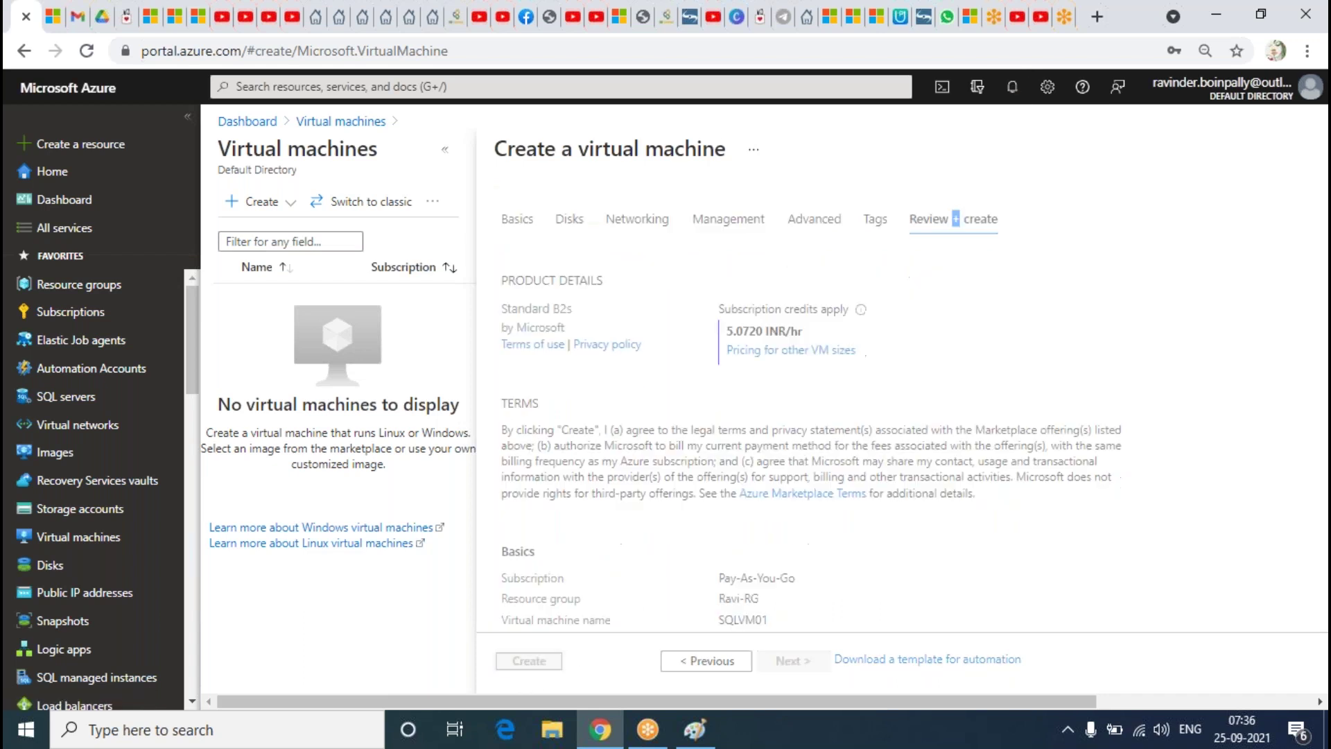
{"action": "left_click", "coordinate": [1019, 92]}
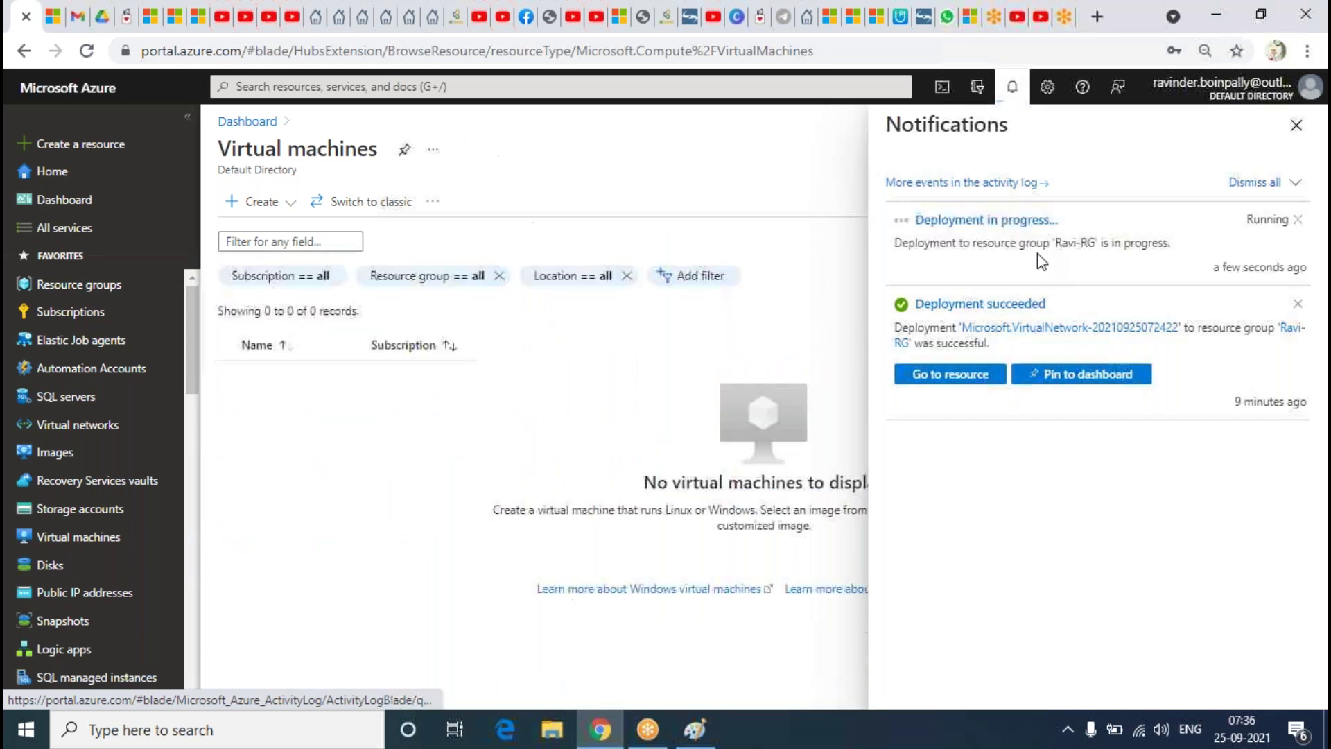
{"action": "left_click", "coordinate": [78, 537]}
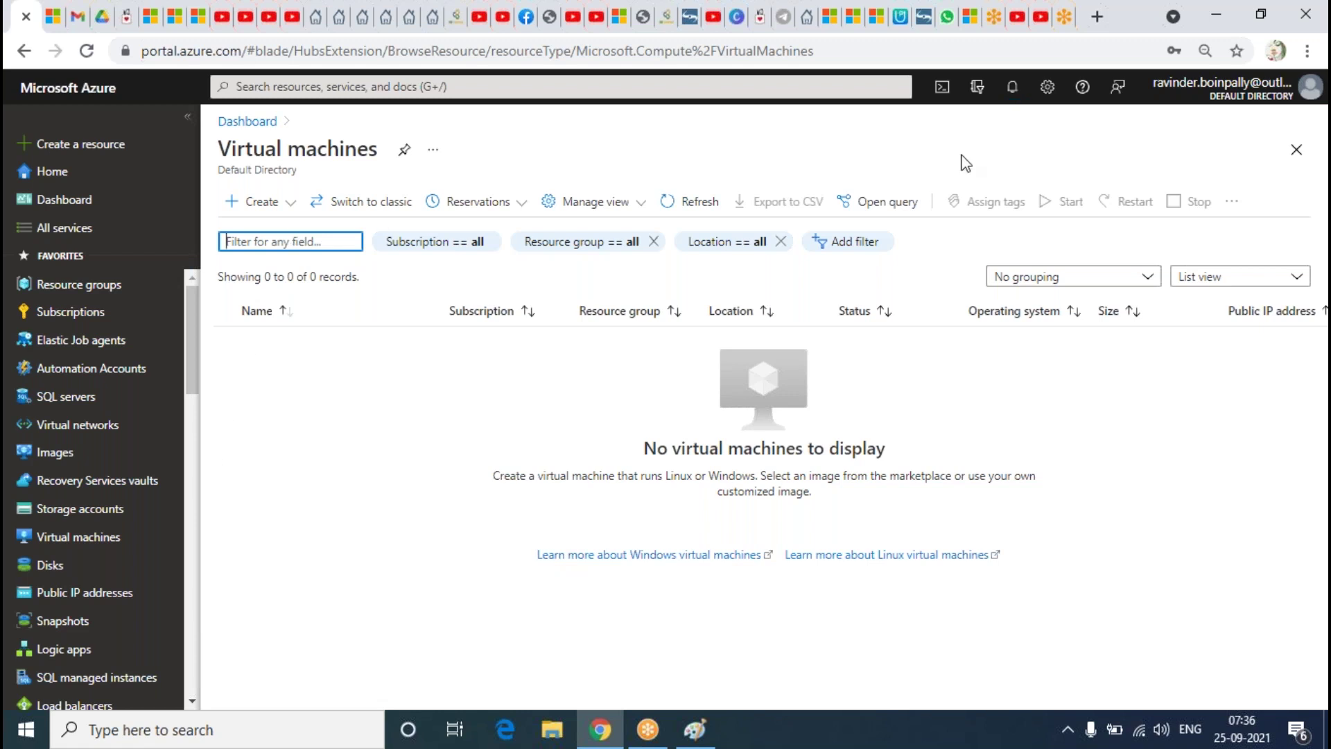
{"action": "left_click", "coordinate": [1009, 101]}
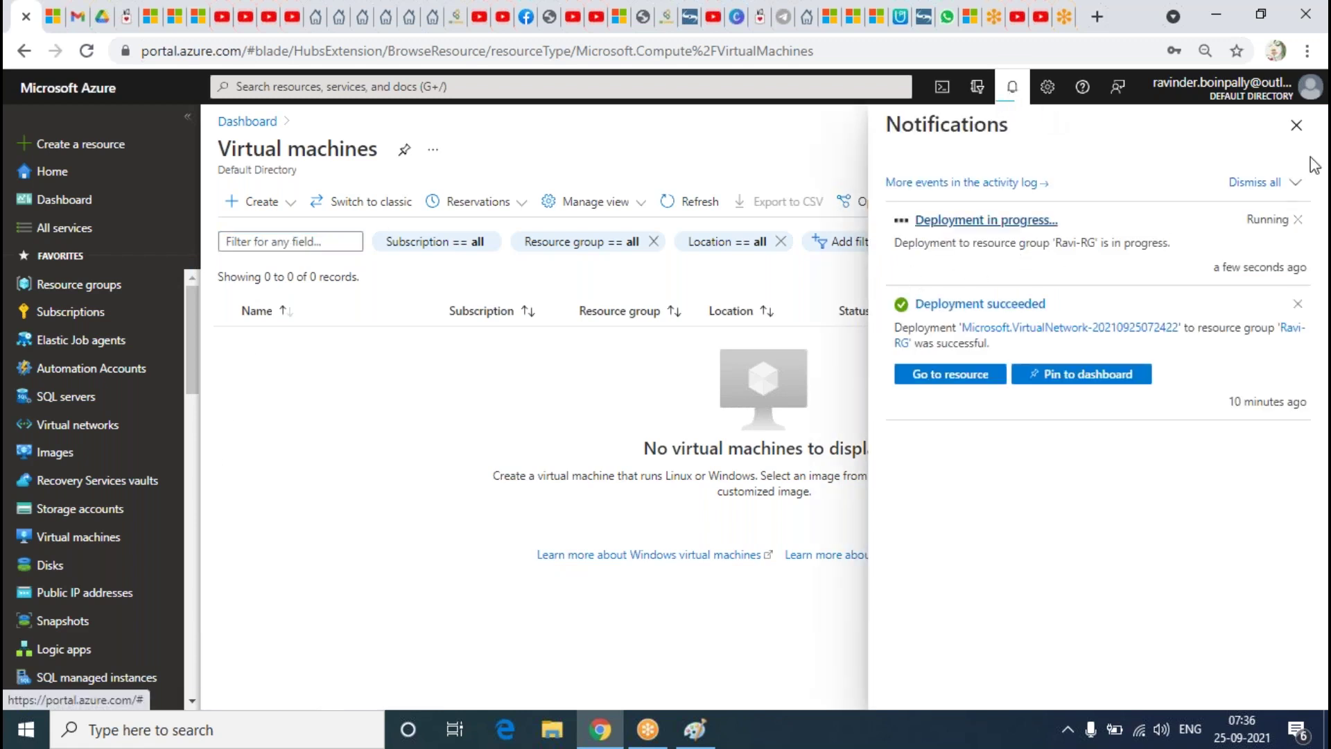
{"action": "left_click", "coordinate": [1296, 125]}
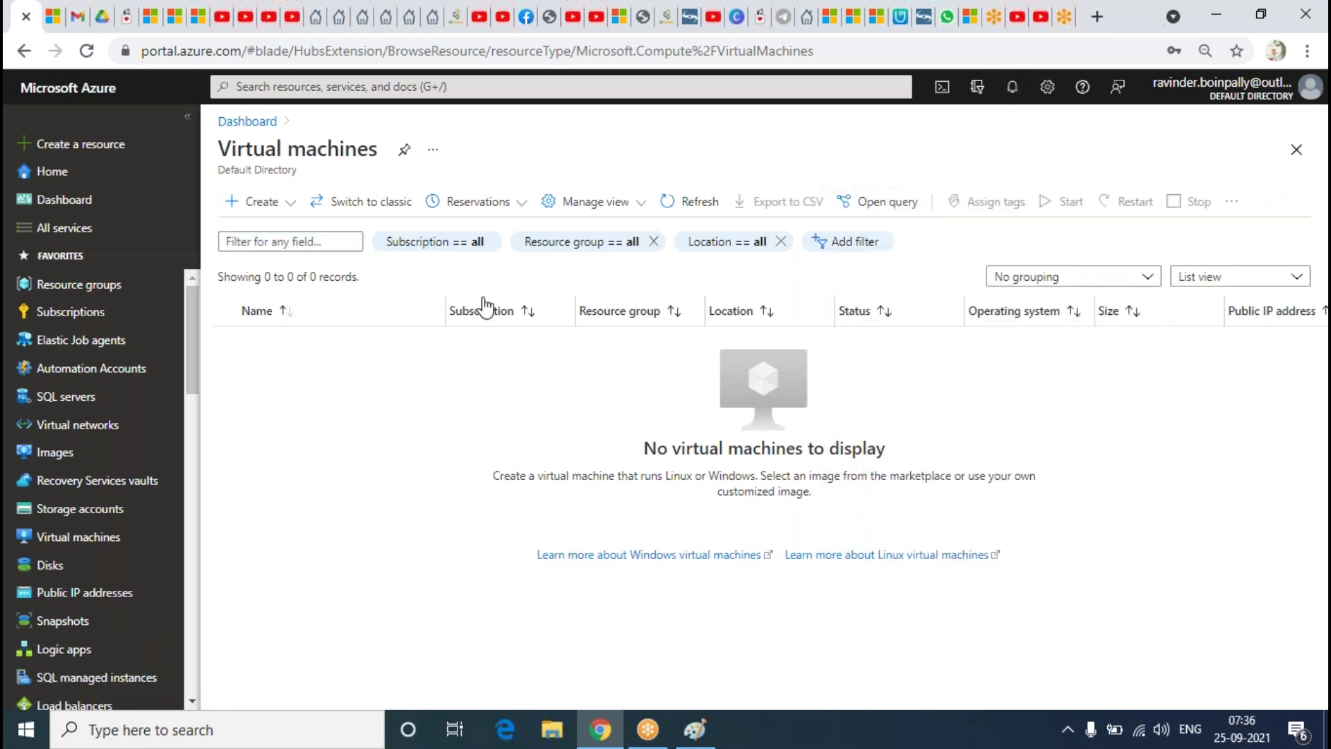
{"action": "left_click", "coordinate": [288, 203]}
Start a new VM in resource group Ravi-RG named SQLVM02
{"action": "left_click", "coordinate": [291, 236]}
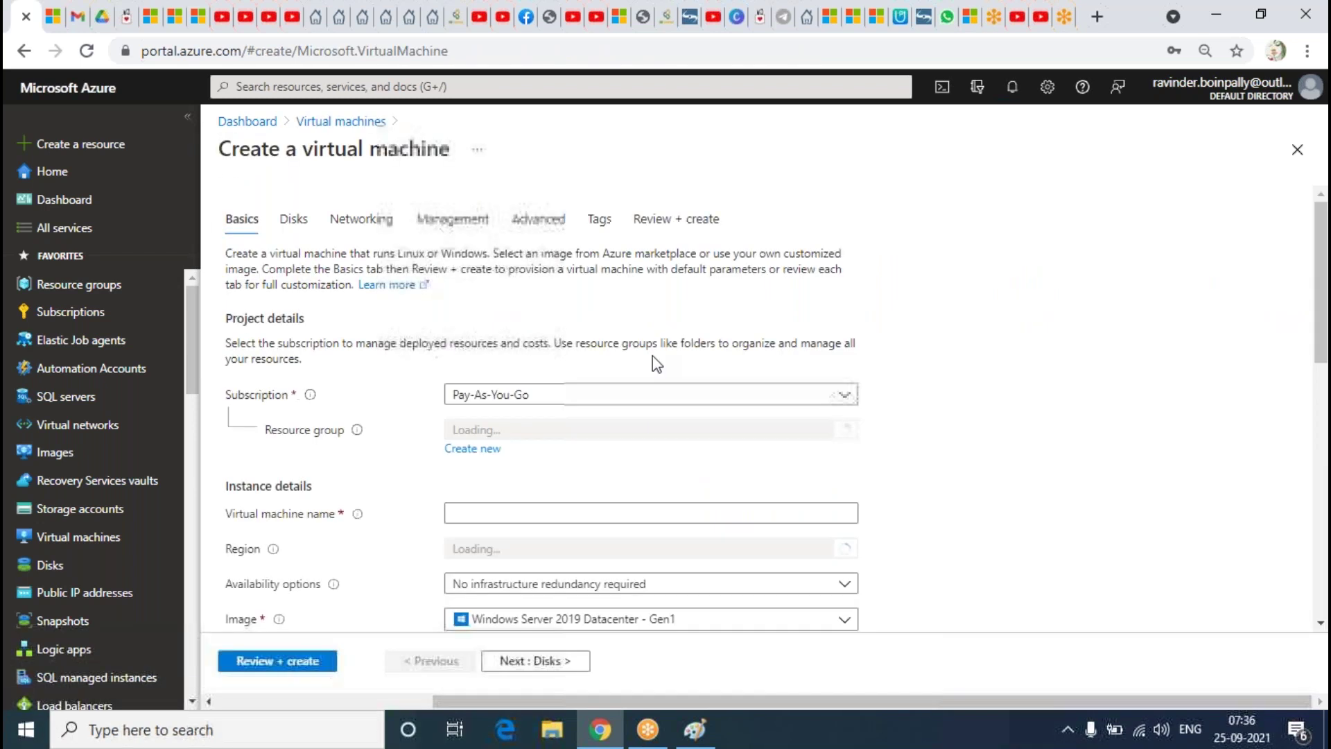
{"action": "scroll", "coordinate": [910, 295], "scroll_direction": "down", "scroll_amount": 1}
{"action": "left_click", "coordinate": [867, 332]}
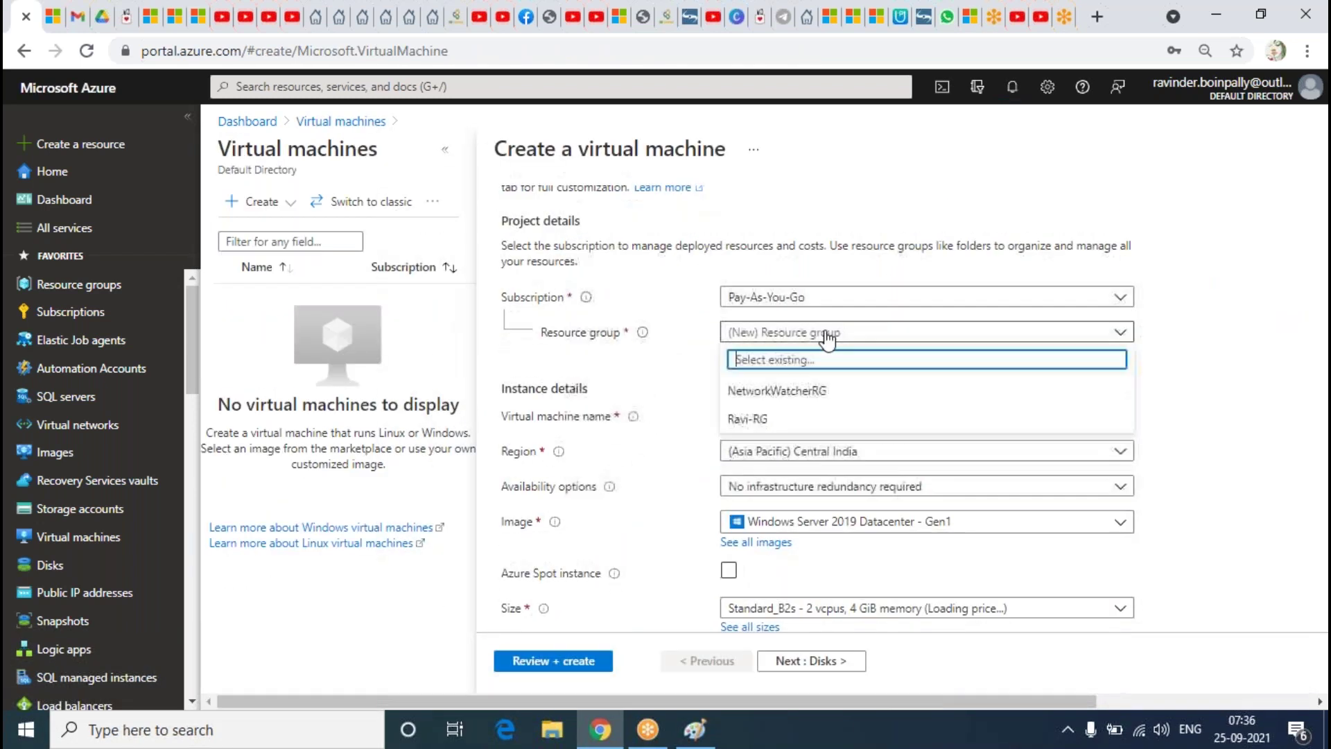
{"action": "left_click", "coordinate": [768, 419]}
{"action": "left_click", "coordinate": [768, 424]}
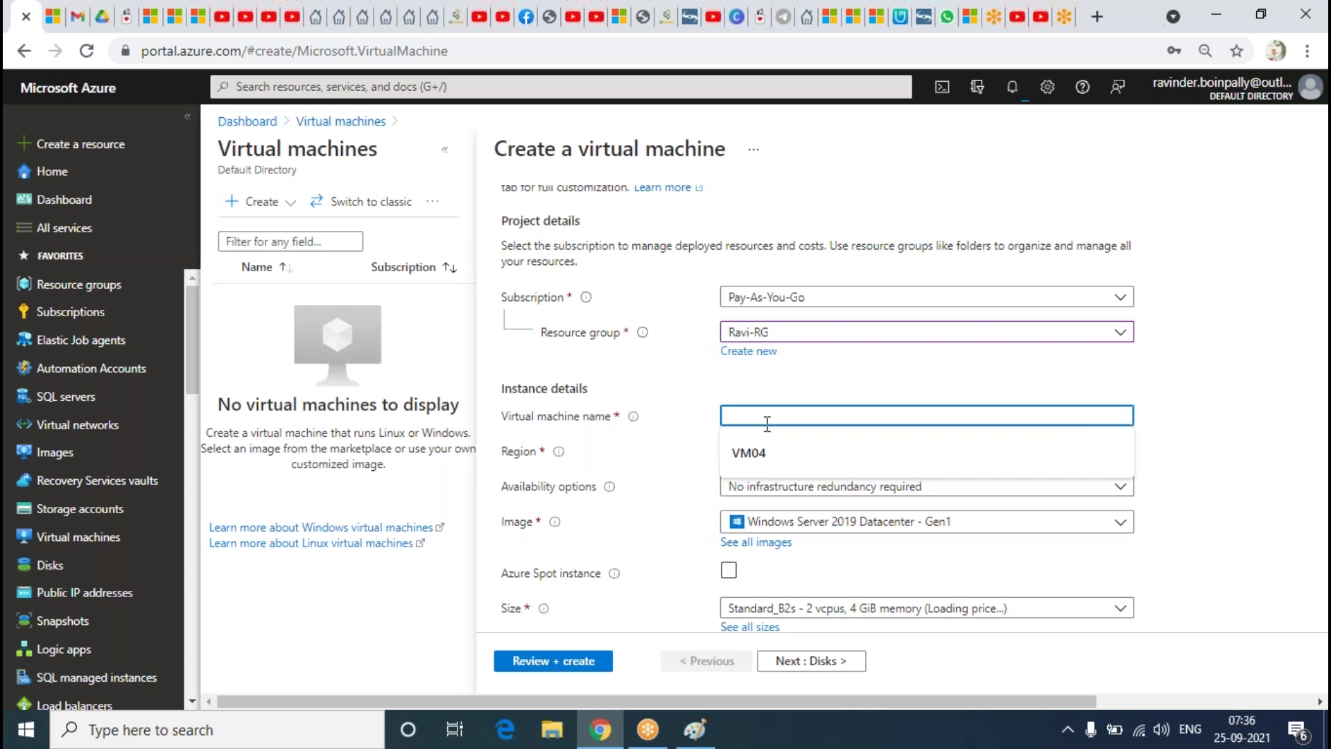
{"action": "type", "text": "SQLVM02"}
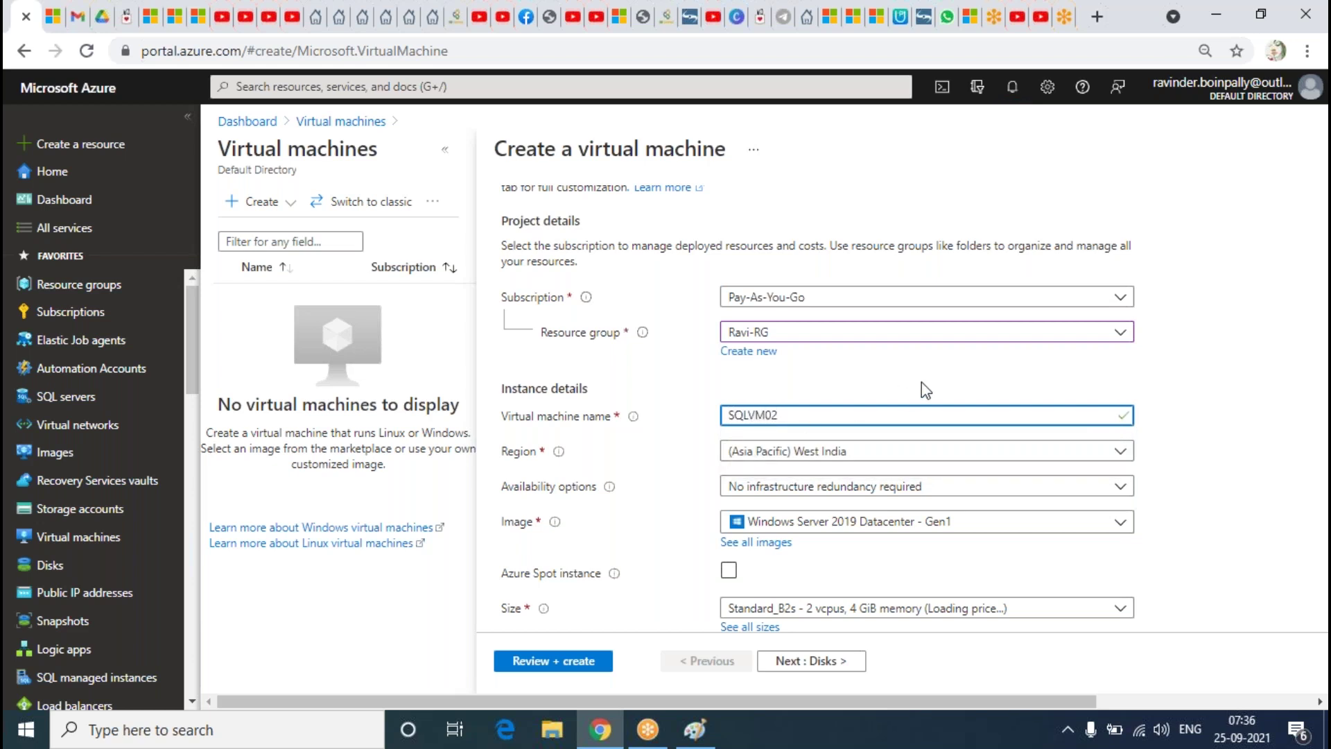
Enter the administrator username and password for SQLVM02
{"action": "scroll", "coordinate": [909, 386], "scroll_direction": "down", "scroll_amount": 1}
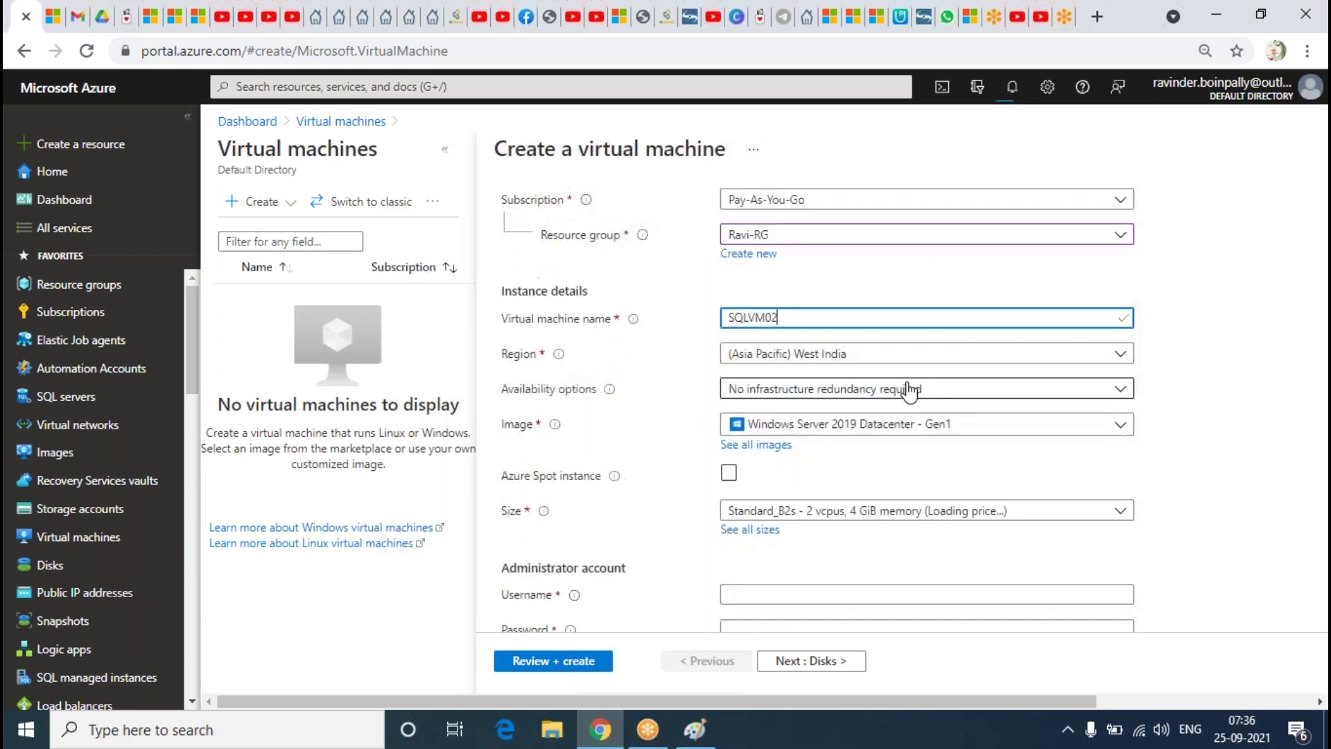
{"action": "scroll", "coordinate": [1033, 415], "scroll_direction": "down", "scroll_amount": 3}
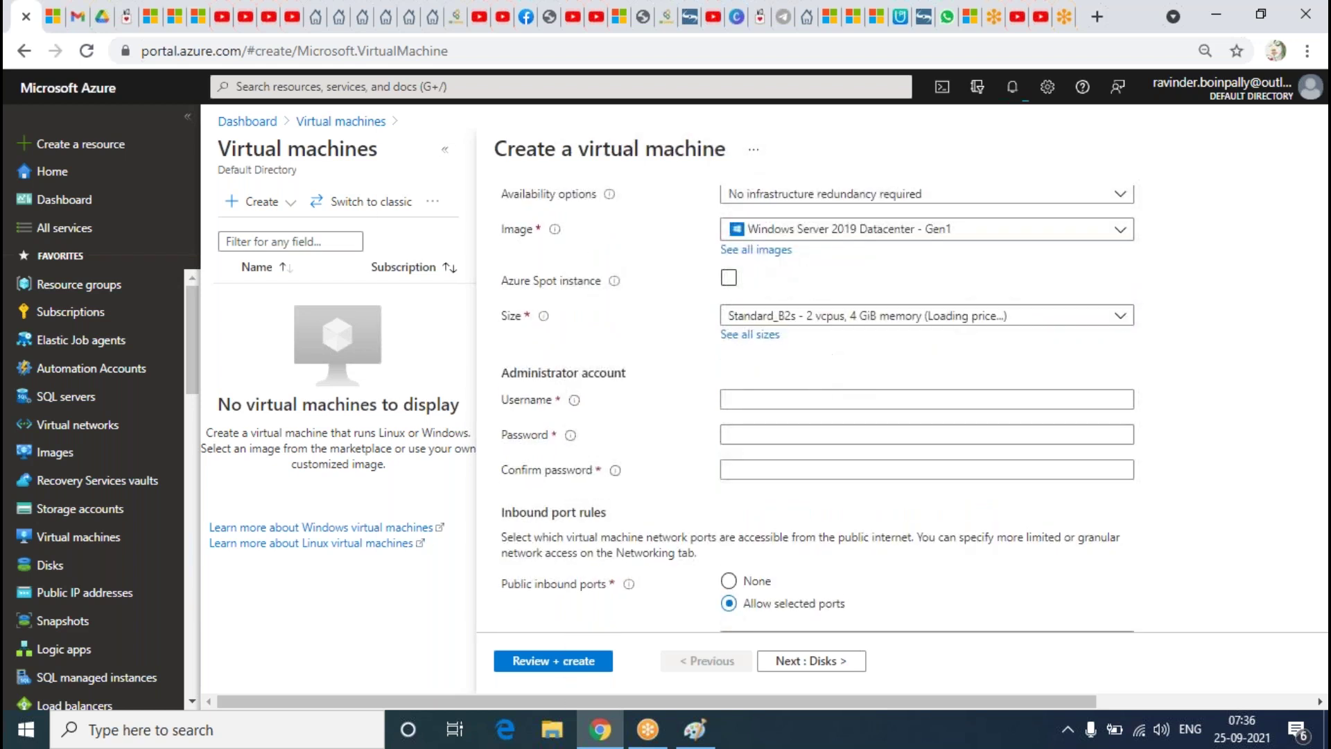
{"action": "left_click", "coordinate": [797, 398]}
{"action": "type", "text": "Ravinder"}
{"action": "key", "text": "Tab"}
{"action": "type", "text": "••"}
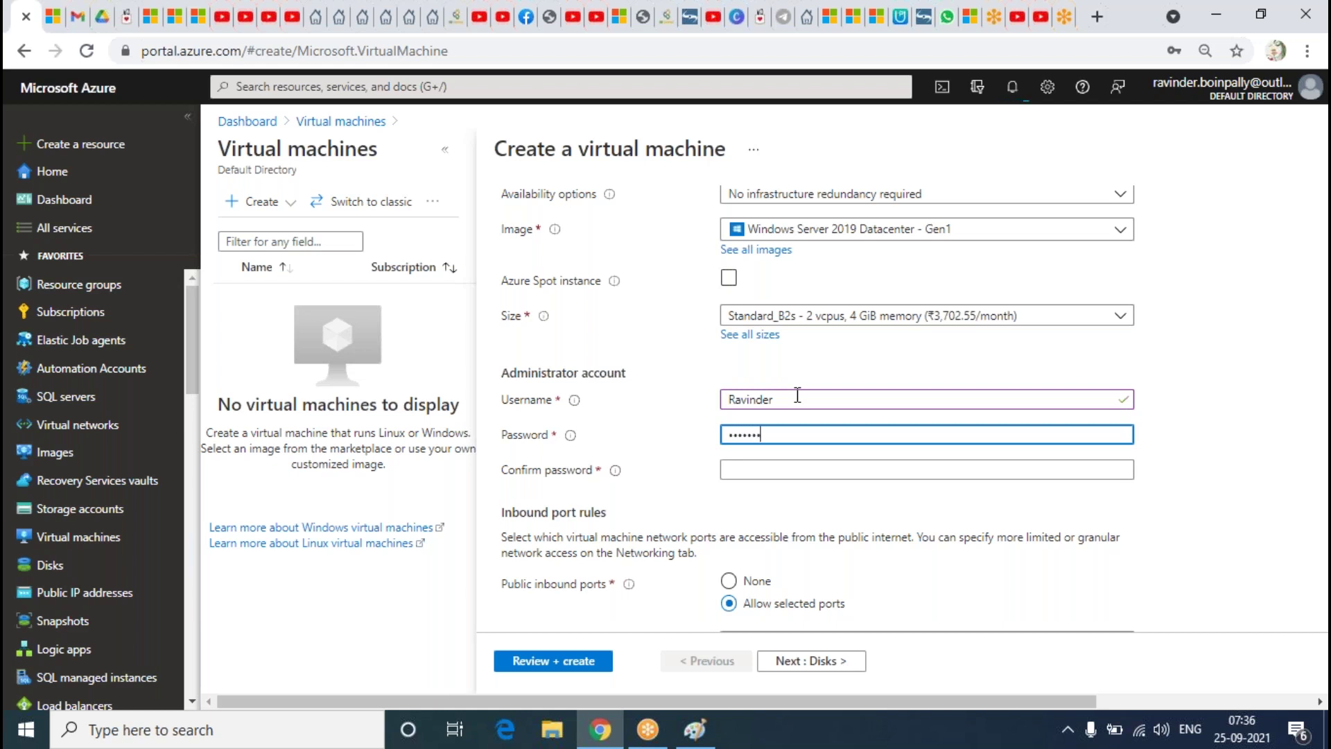
{"action": "key", "text": "Tab"}
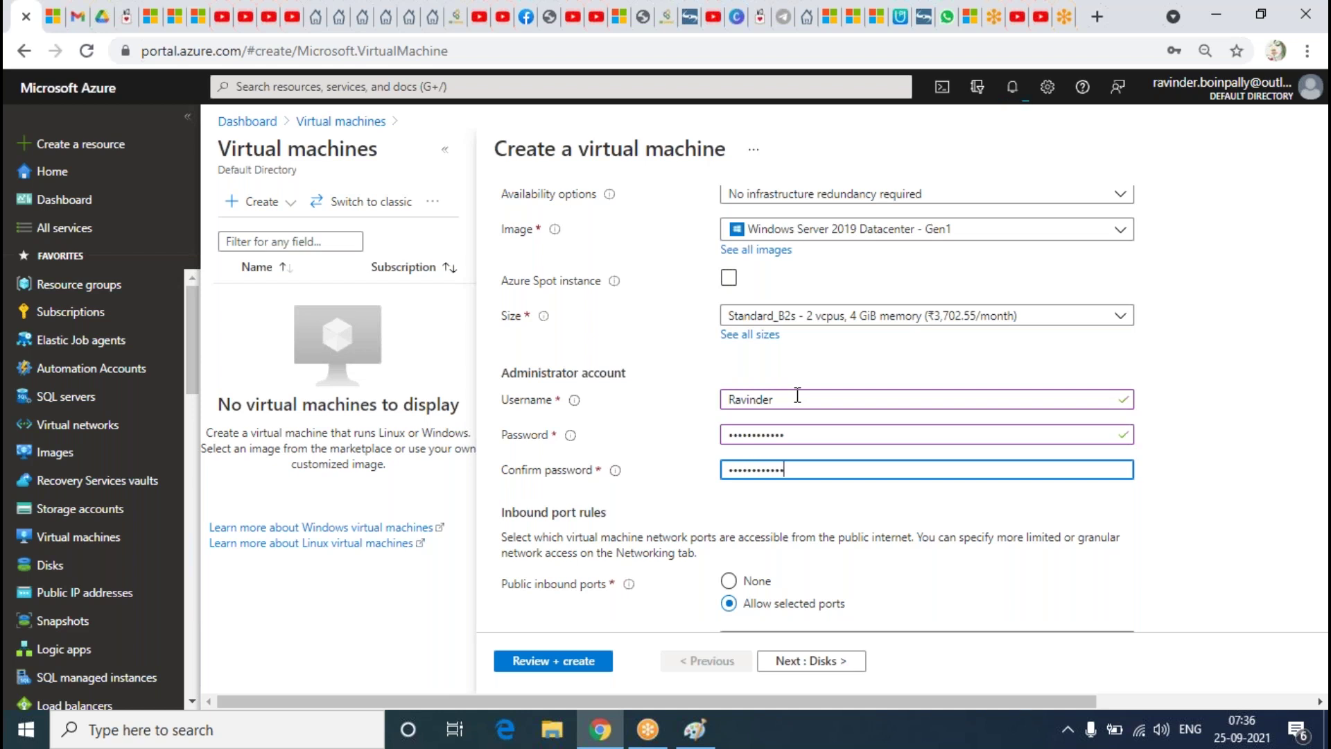
Allow public inbound access on RDP (3389)
{"action": "scroll", "coordinate": [618, 481], "scroll_direction": "down", "scroll_amount": 3}
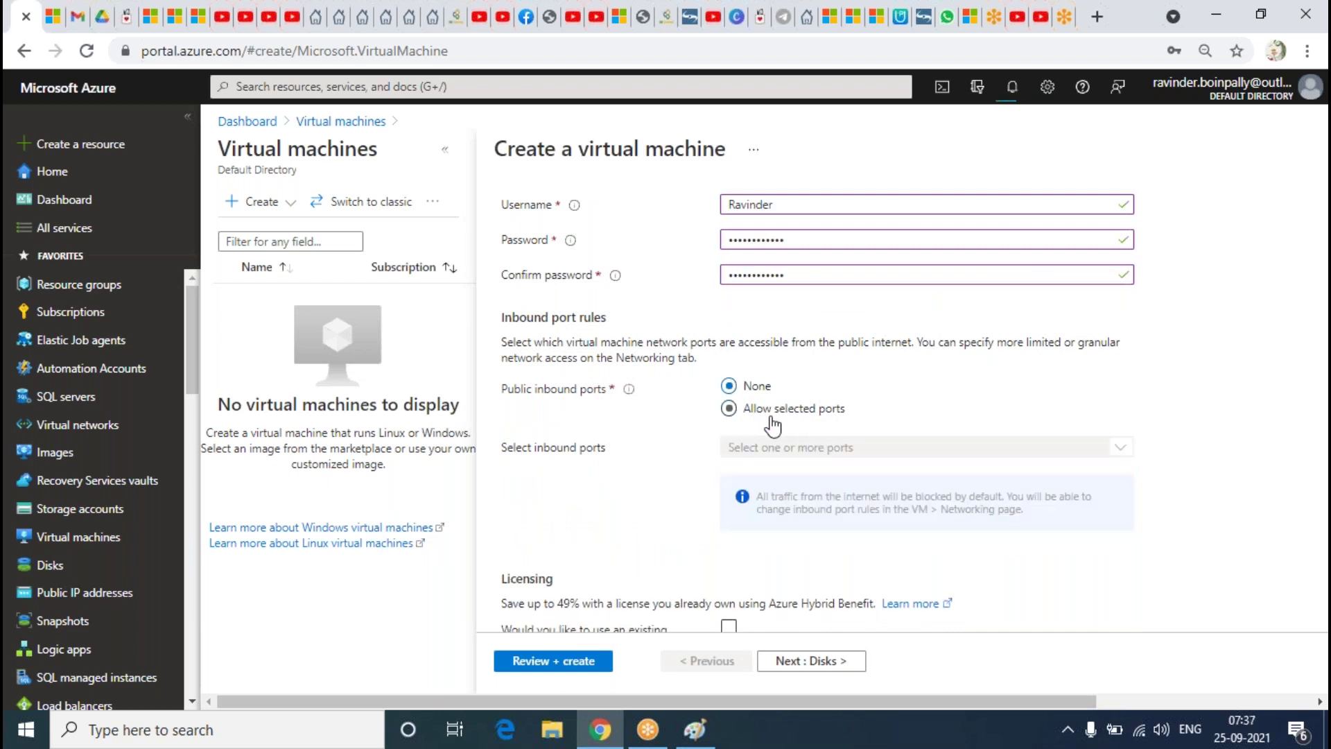
{"action": "left_click", "coordinate": [729, 409]}
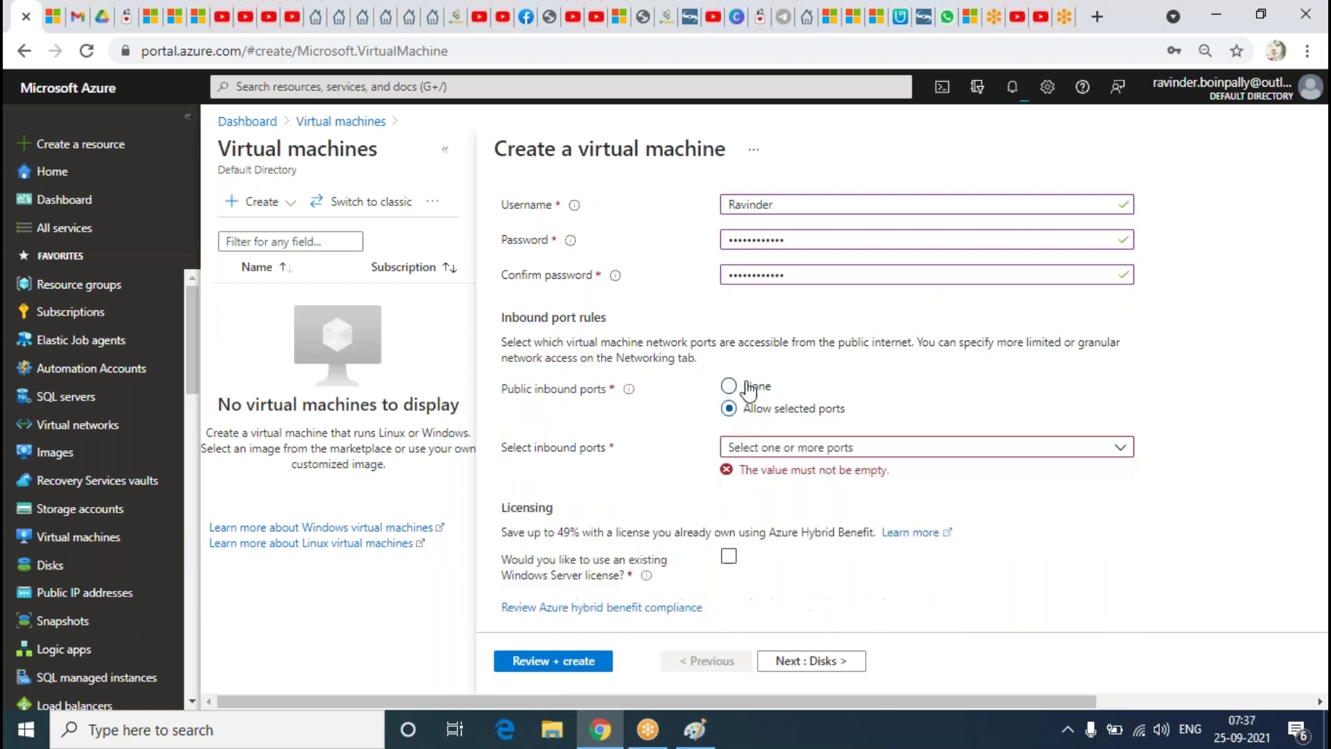
{"action": "left_click", "coordinate": [828, 447]}
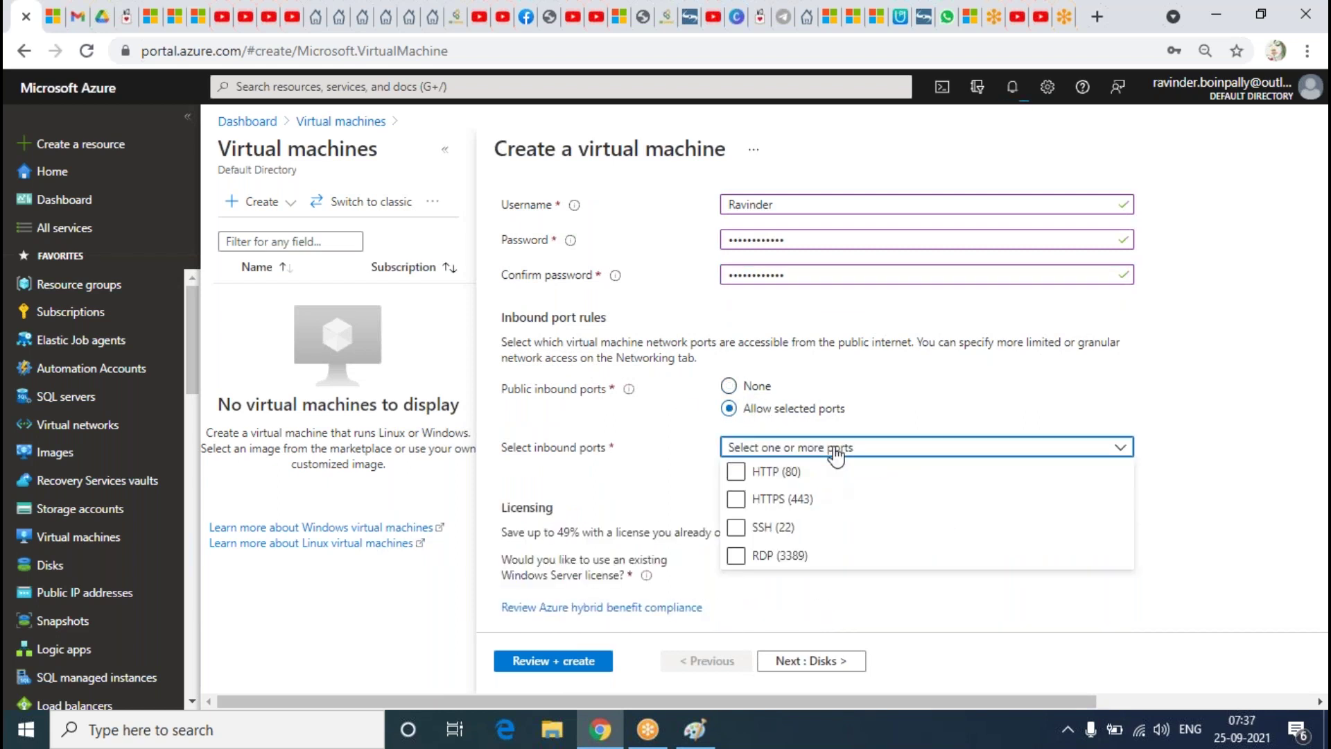
{"action": "left_click", "coordinate": [770, 552]}
{"action": "left_click", "coordinate": [642, 517]}
Set the OS disk to Standard HDD, check subnet1 networking, and open Review + create
{"action": "scroll", "coordinate": [641, 509], "scroll_direction": "up", "scroll_amount": 10}
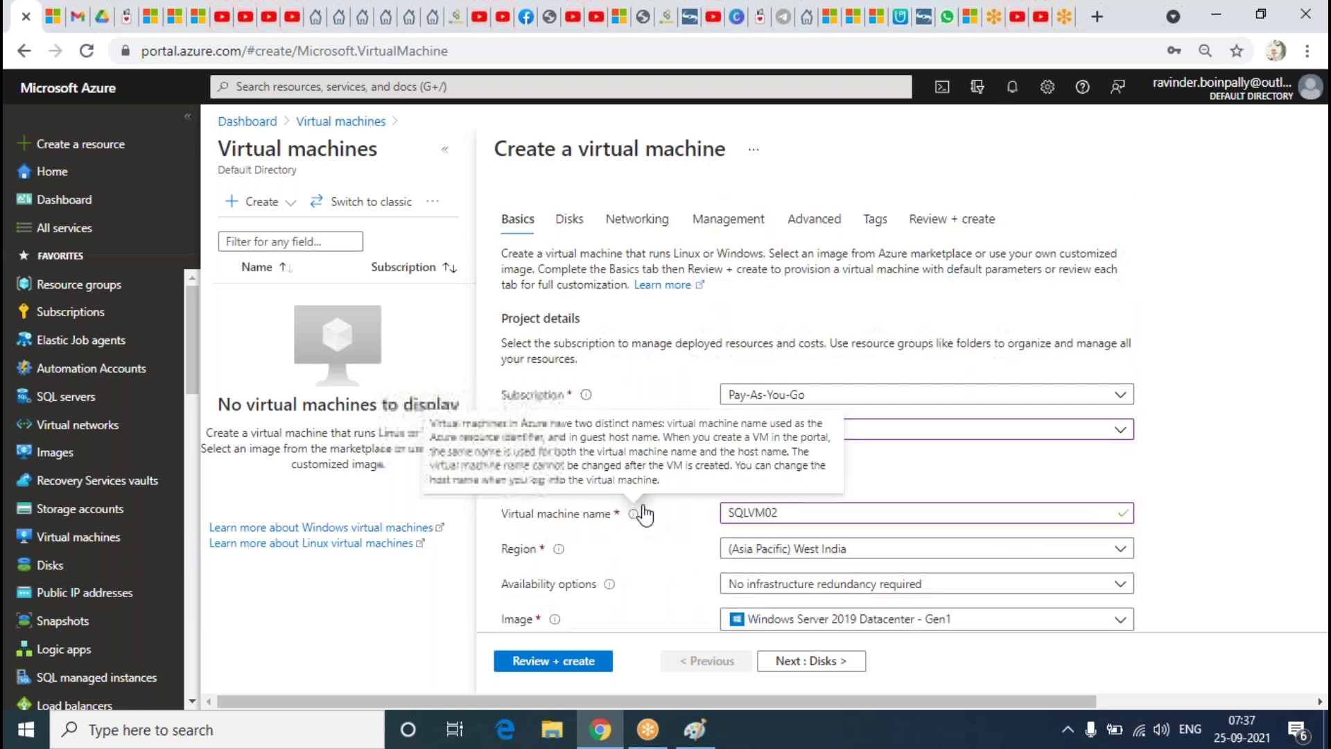
{"action": "left_click", "coordinate": [567, 219]}
{"action": "left_click", "coordinate": [790, 325]}
{"action": "left_click", "coordinate": [791, 487]}
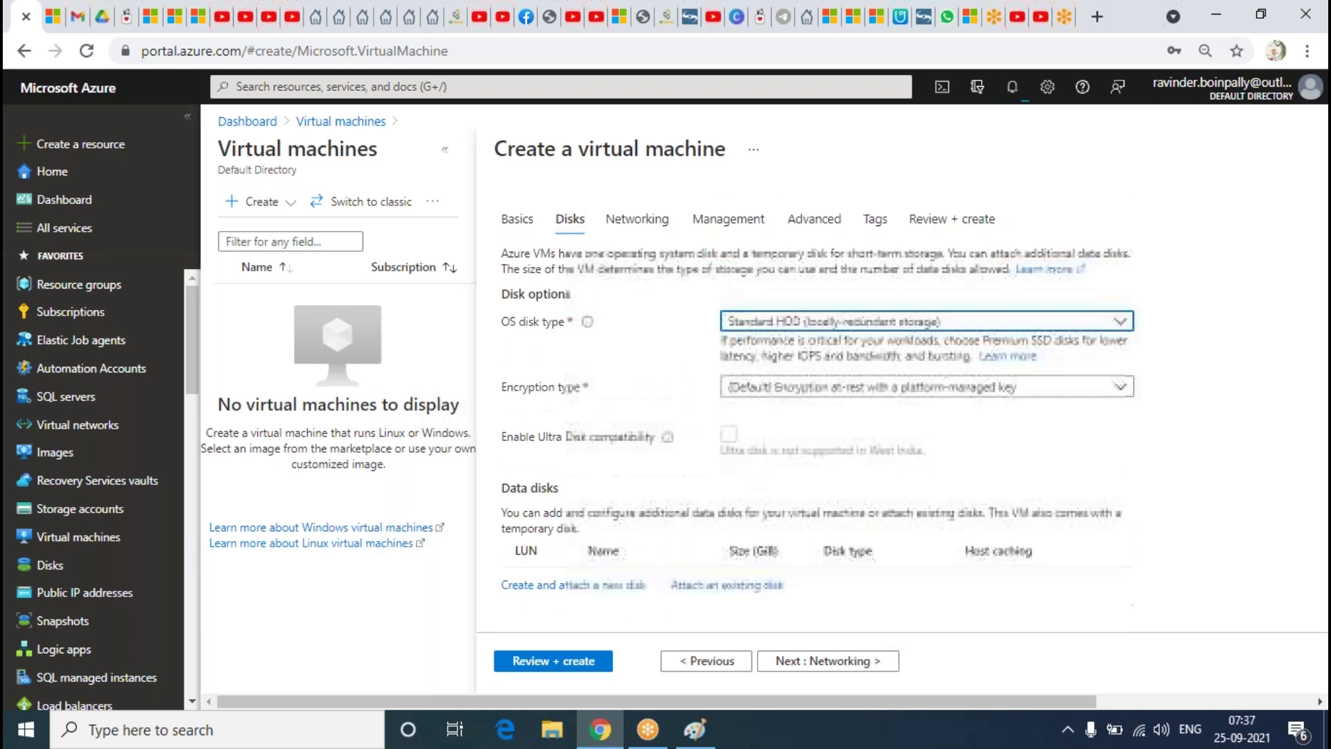
{"action": "left_click", "coordinate": [636, 221]}
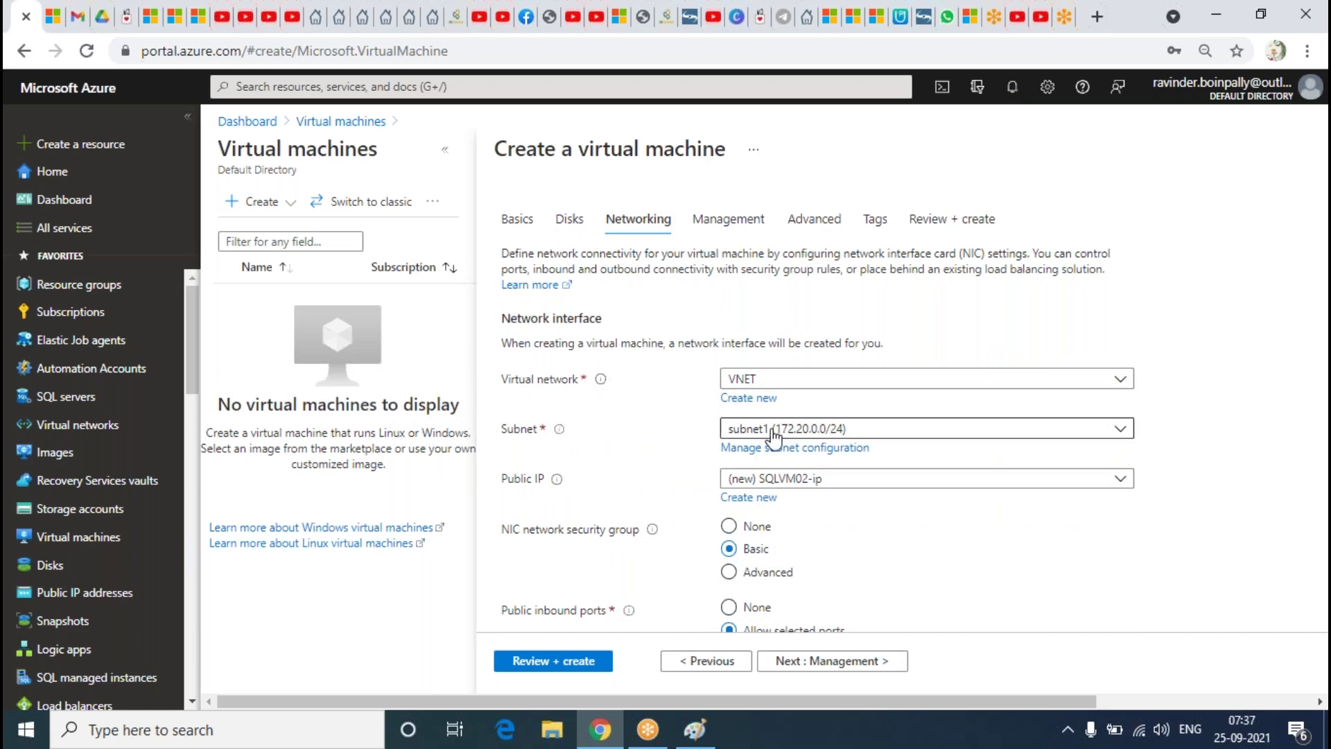
{"action": "scroll", "coordinate": [669, 515], "scroll_direction": "down", "scroll_amount": 5}
{"action": "scroll", "coordinate": [669, 515], "scroll_direction": "up", "scroll_amount": 5}
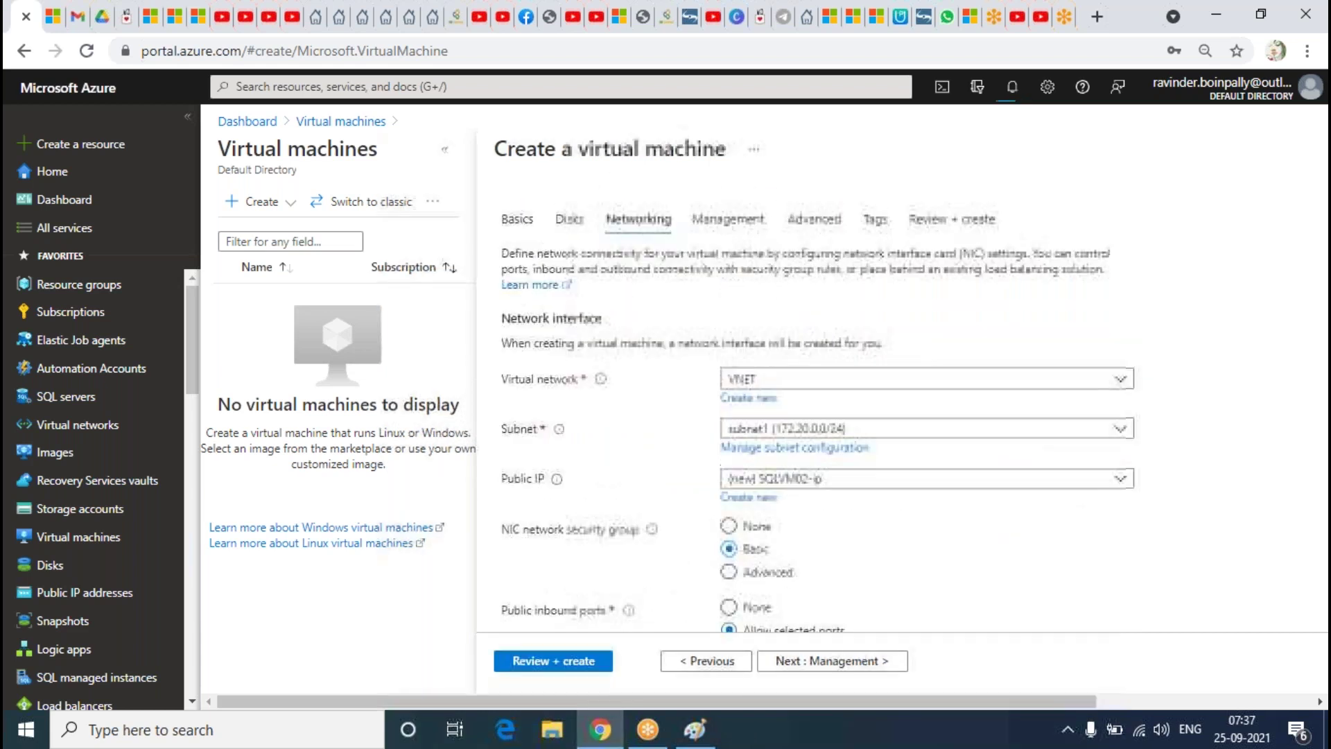
{"action": "left_click", "coordinate": [978, 231]}
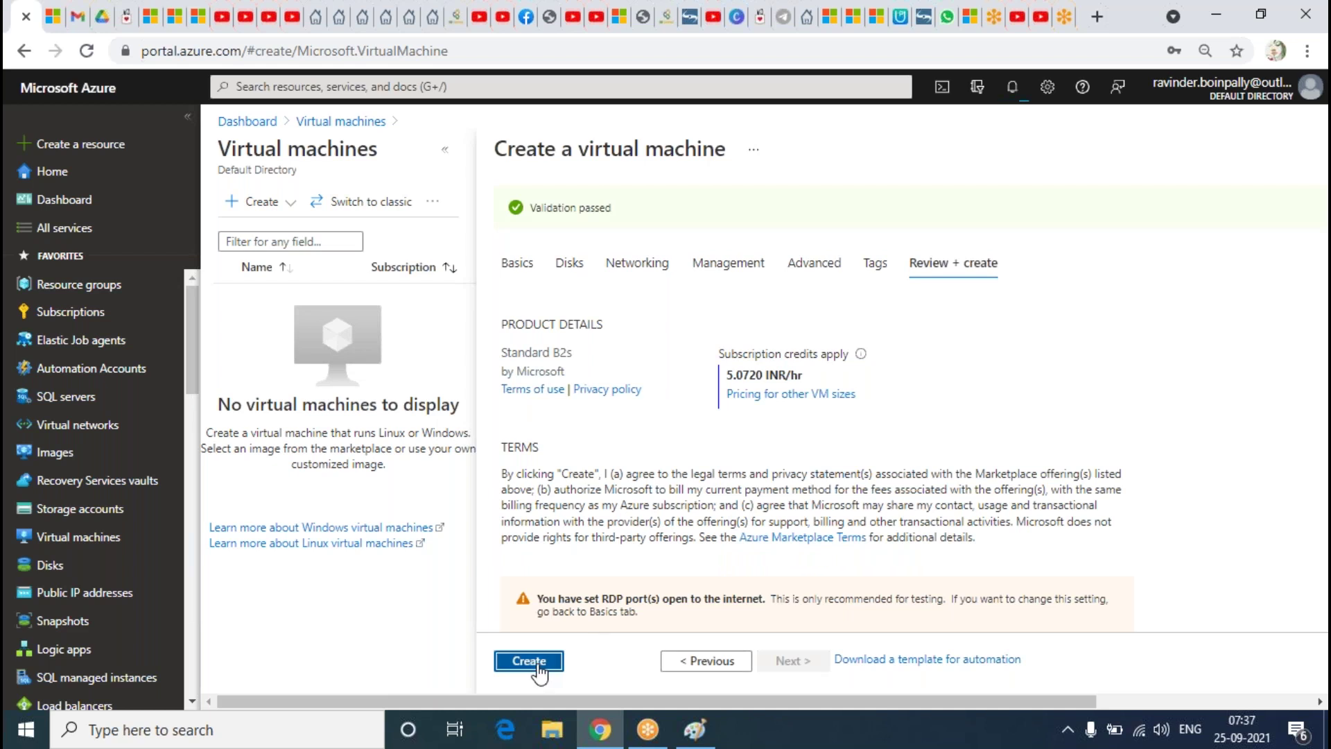
Create SQLVM02, watch its deployment notification, and return to the Virtual machines list
{"action": "left_click", "coordinate": [534, 662]}
{"action": "left_click", "coordinate": [1012, 86]}
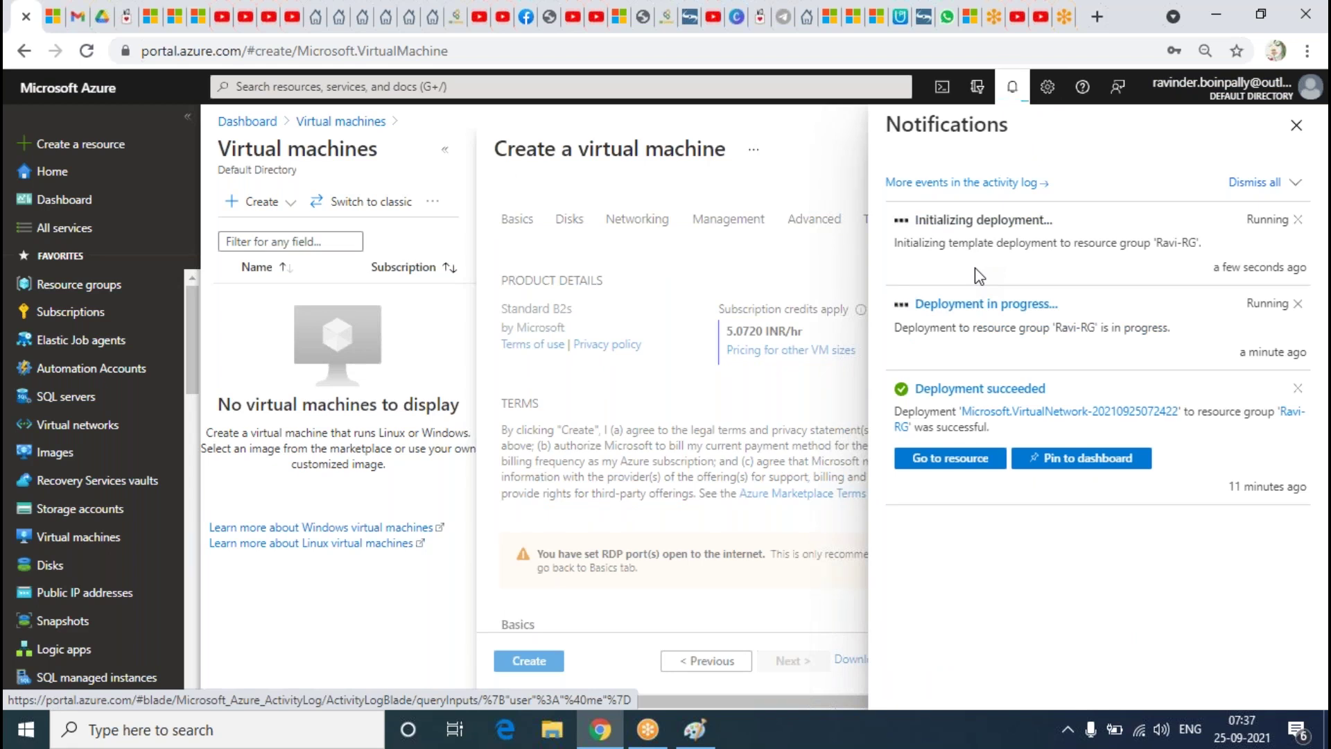
{"action": "left_click", "coordinate": [98, 544]}
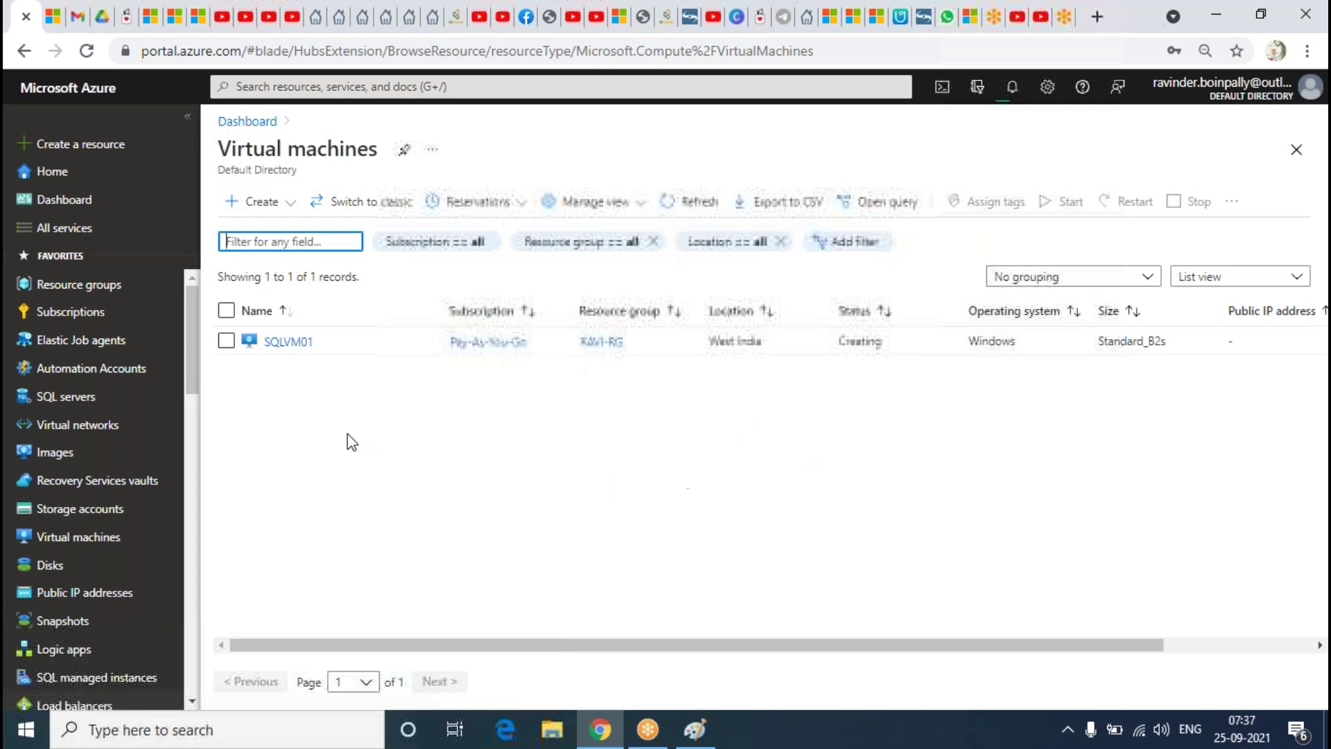
{"action": "left_click", "coordinate": [291, 202]}
Start a new VM in resource group Ravi-RG named SQLVM03
{"action": "left_click", "coordinate": [292, 232]}
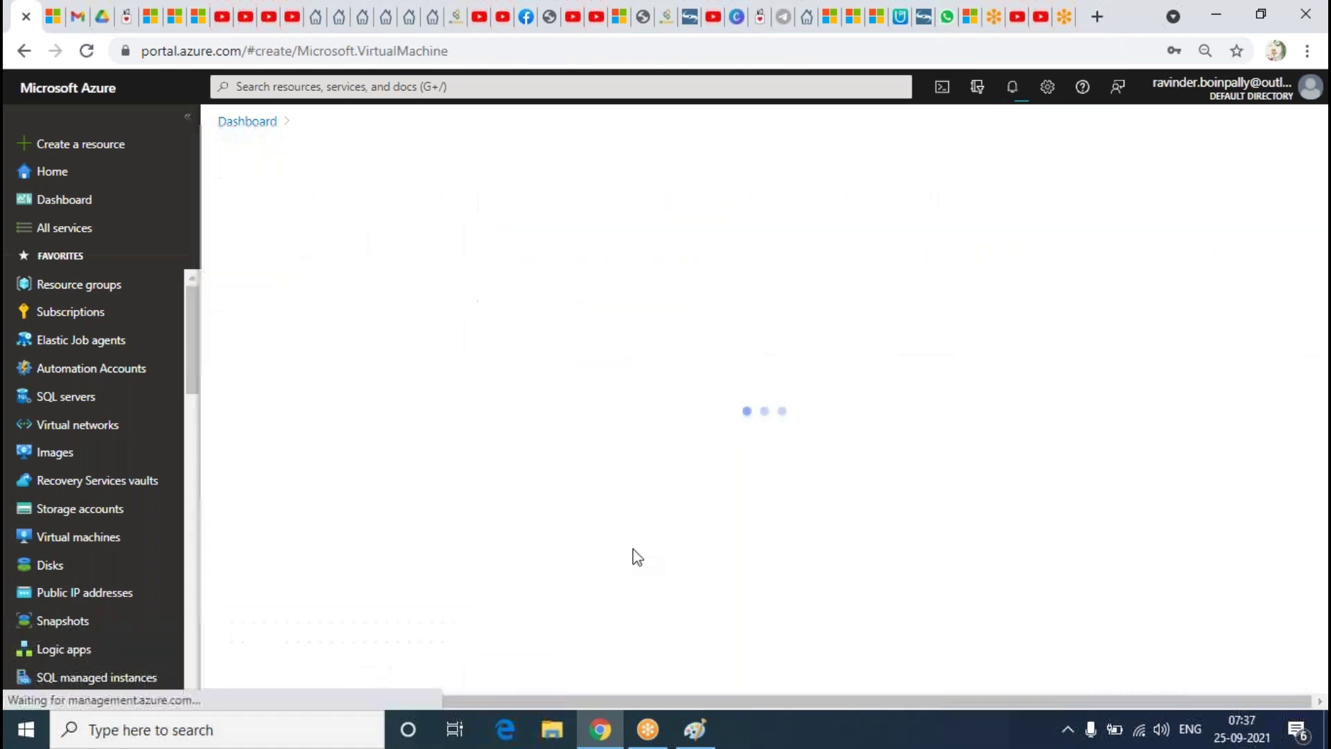
{"action": "left_click", "coordinate": [839, 437]}
{"action": "left_click", "coordinate": [767, 514]}
{"action": "scroll", "coordinate": [588, 389], "scroll_direction": "down", "scroll_amount": 1}
{"action": "left_click", "coordinate": [613, 416]}
{"action": "type", "text": "SQV"}
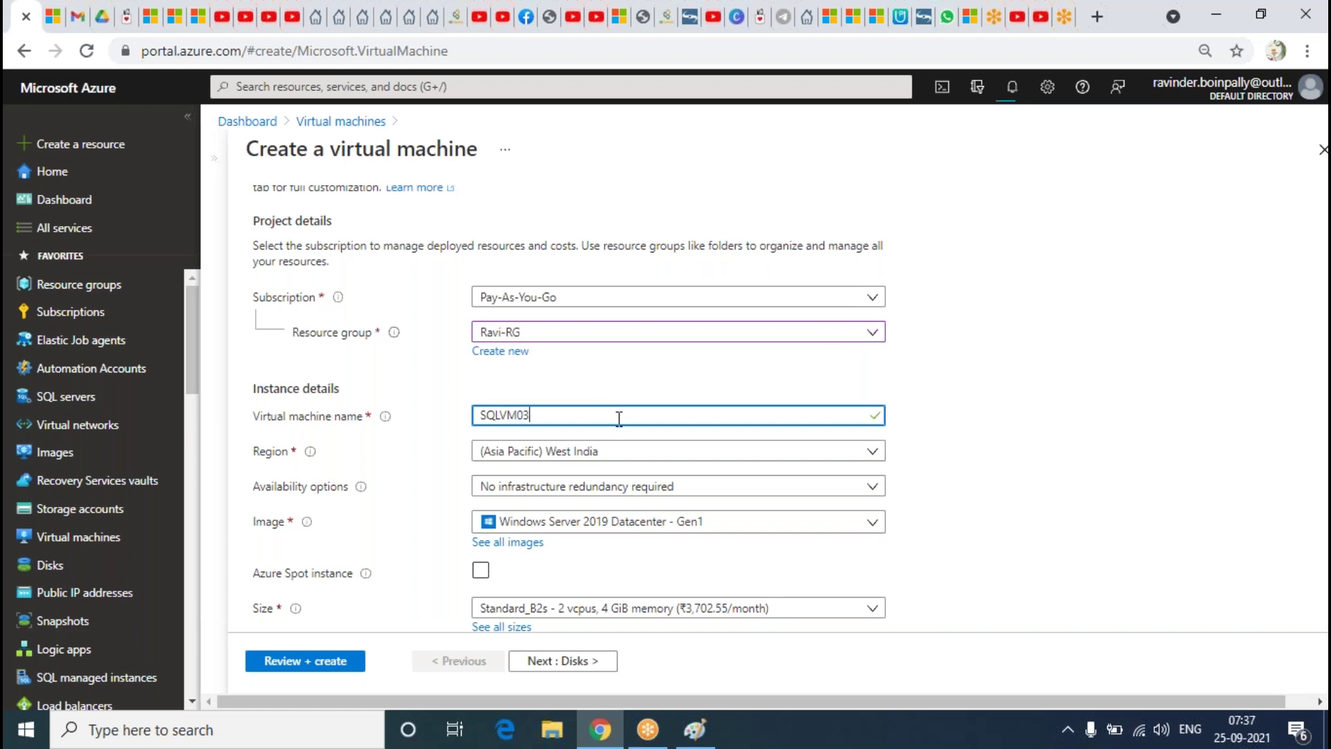
{"action": "type", "text": "M03"}
Enter the administrator username and password for SQLVM03
{"action": "scroll", "coordinate": [618, 418], "scroll_direction": "down", "scroll_amount": 4}
{"action": "left_click", "coordinate": [593, 394]}
{"action": "key", "text": "Tab"}
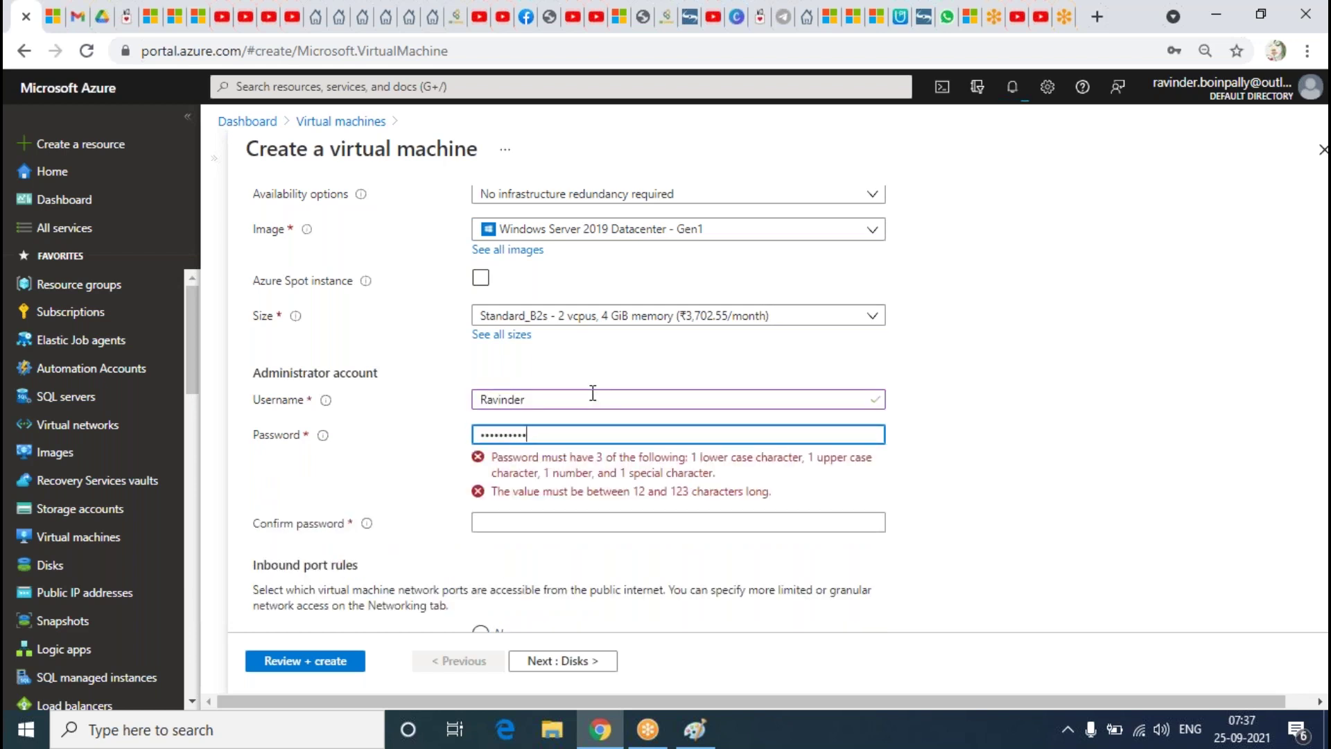
{"action": "key", "text": "Tab"}
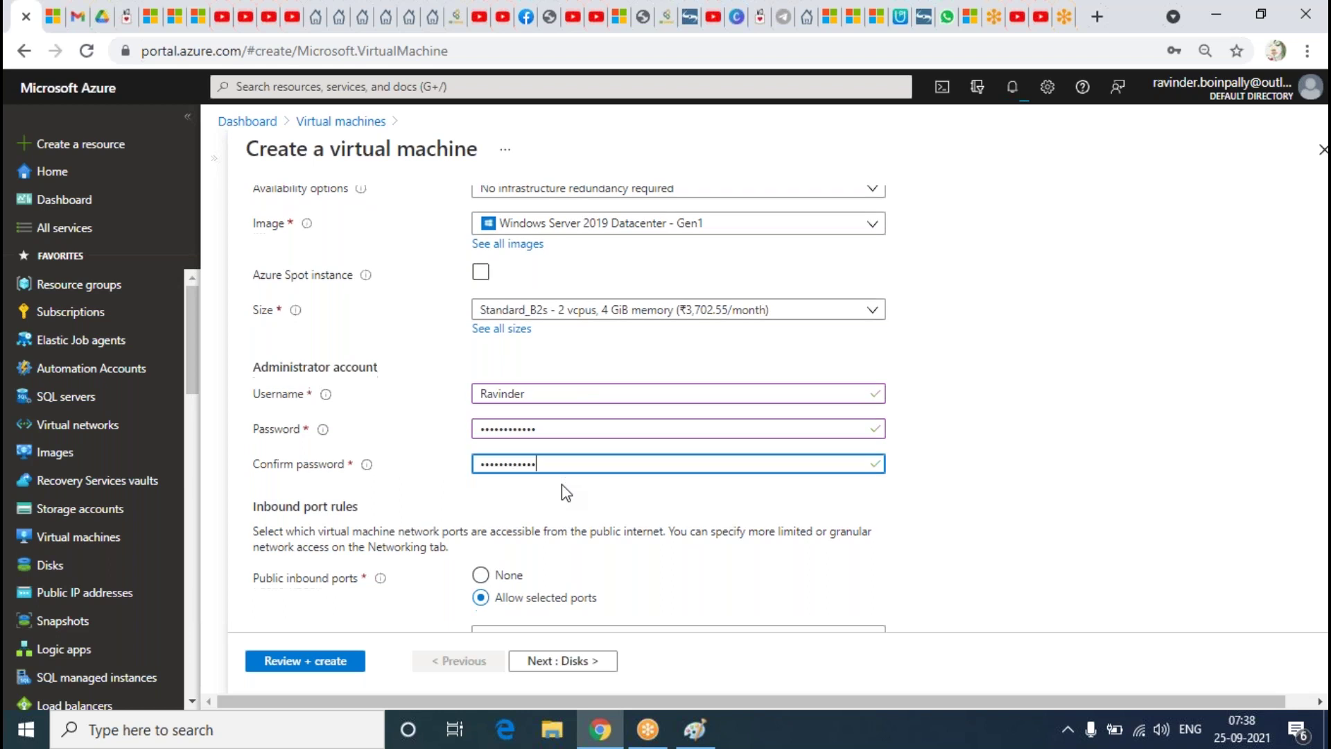
Allow public inbound access on RDP (3389)
{"action": "scroll", "coordinate": [562, 484], "scroll_direction": "down", "scroll_amount": 4}
{"action": "left_click", "coordinate": [483, 288]}
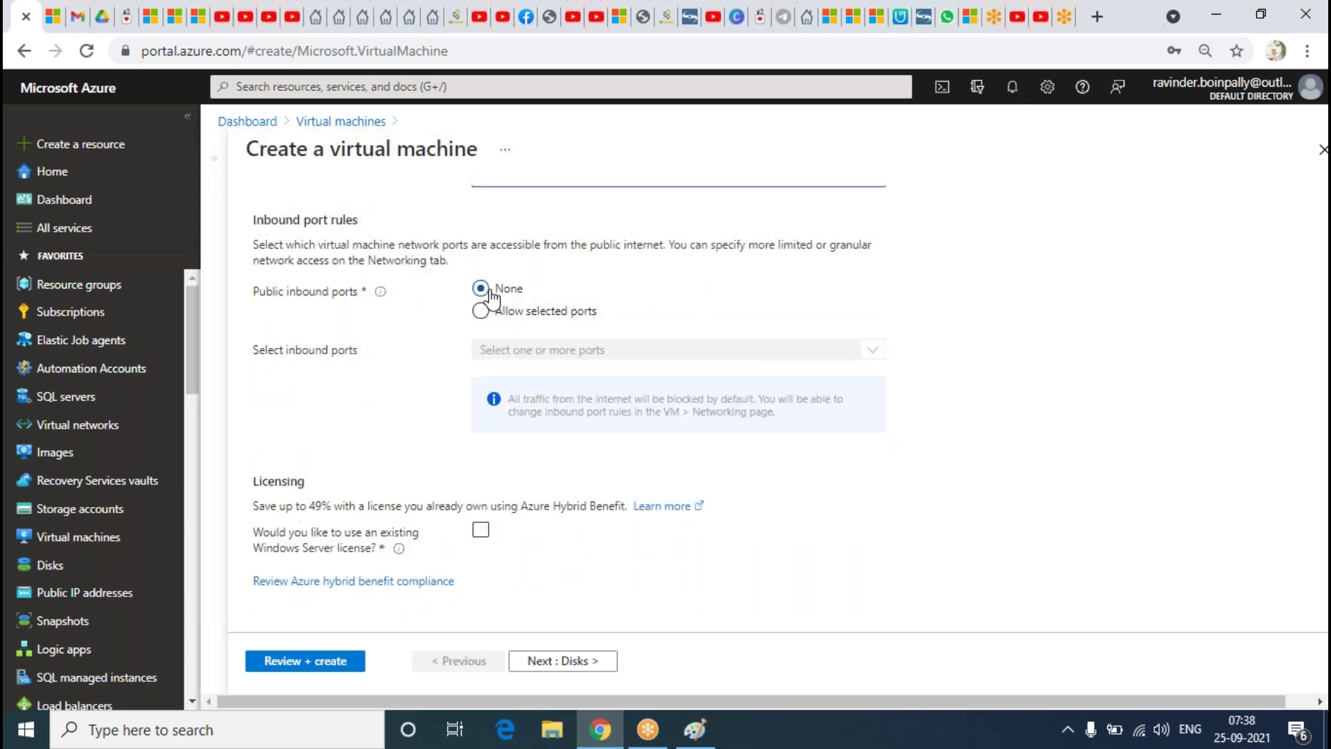
{"action": "left_click", "coordinate": [484, 311]}
{"action": "scroll", "coordinate": [646, 516], "scroll_direction": "up", "scroll_amount": 10}
{"action": "scroll", "coordinate": [646, 516], "scroll_direction": "down", "scroll_amount": 10}
{"action": "left_click", "coordinate": [565, 448]}
{"action": "left_click", "coordinate": [527, 555]}
{"action": "scroll", "coordinate": [961, 503], "scroll_direction": "up", "scroll_amount": 10}
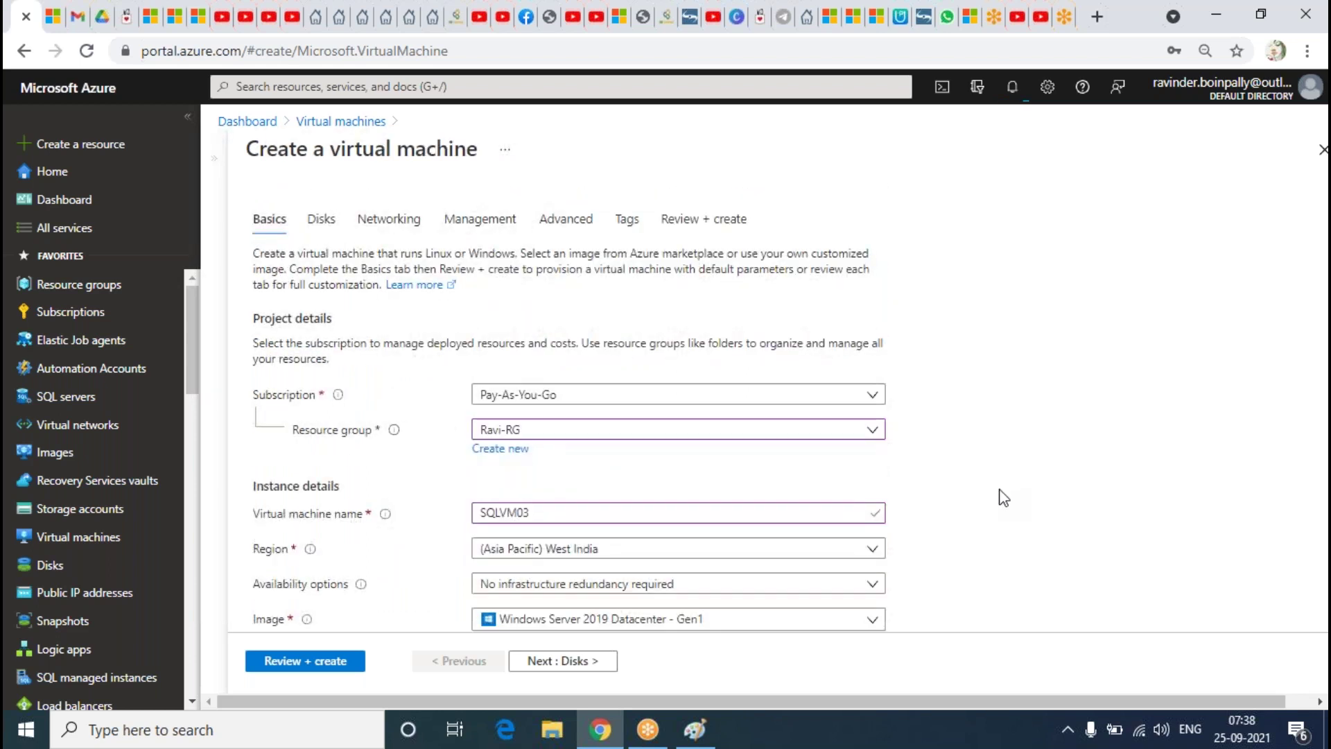
Use a Standard HDD OS disk and Subnet2 (172.20.1.0/24), then open Review + create
{"action": "left_click", "coordinate": [313, 222]}
{"action": "left_click", "coordinate": [538, 321]}
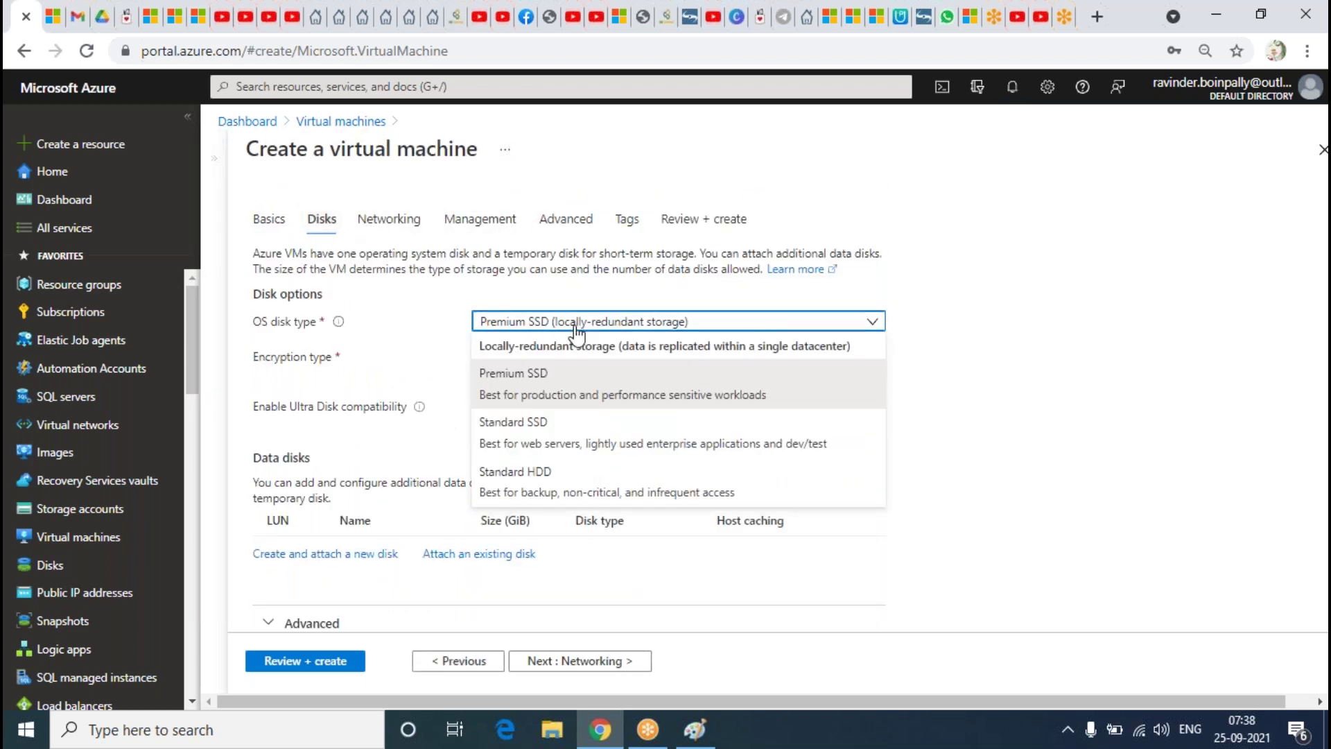
{"action": "left_click", "coordinate": [527, 473]}
{"action": "left_click", "coordinate": [389, 220]}
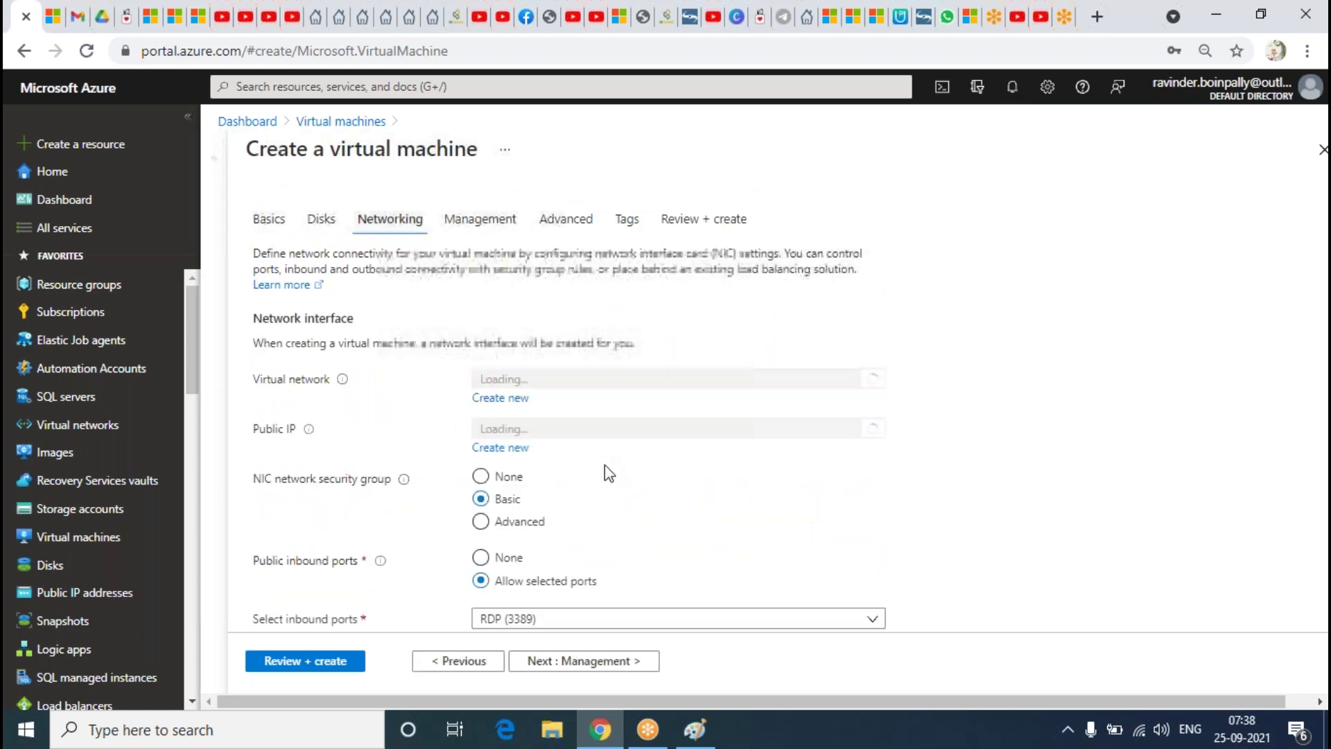
{"action": "left_click", "coordinate": [565, 428]}
{"action": "left_click", "coordinate": [538, 515]}
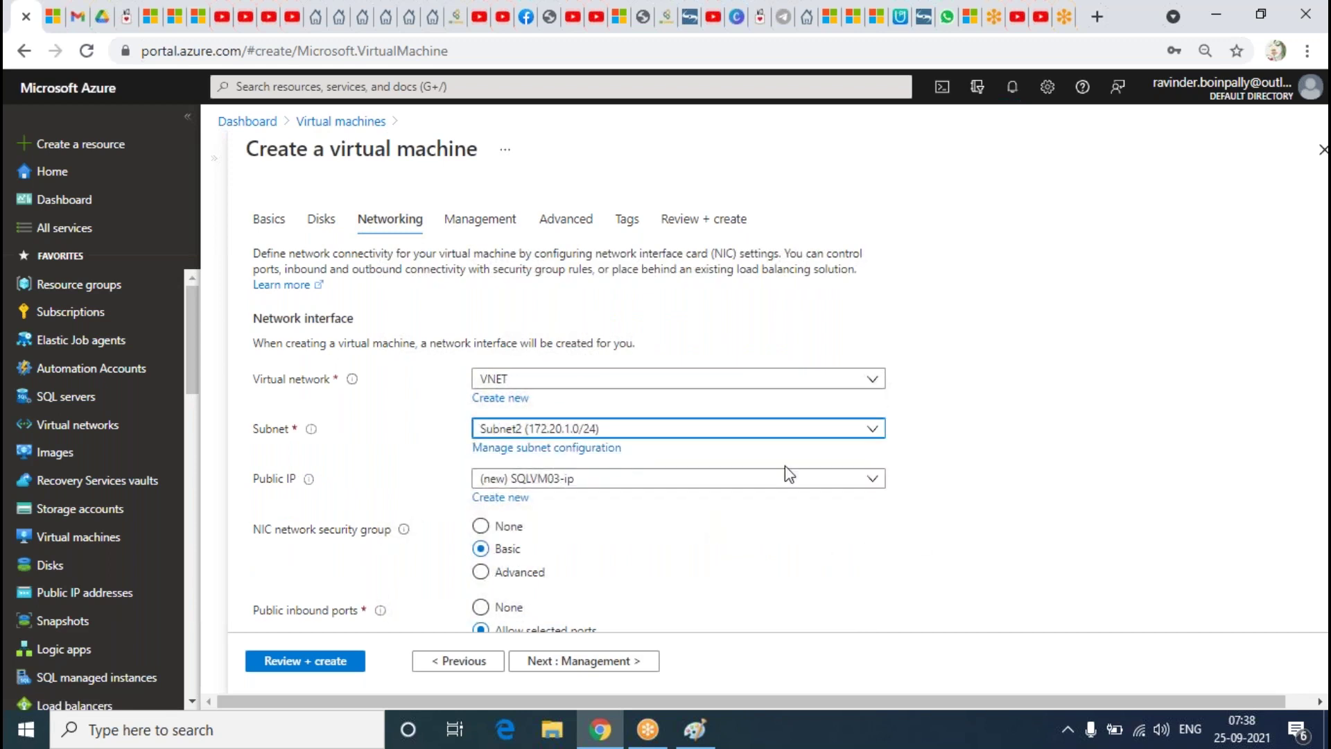
{"action": "left_click", "coordinate": [480, 219]}
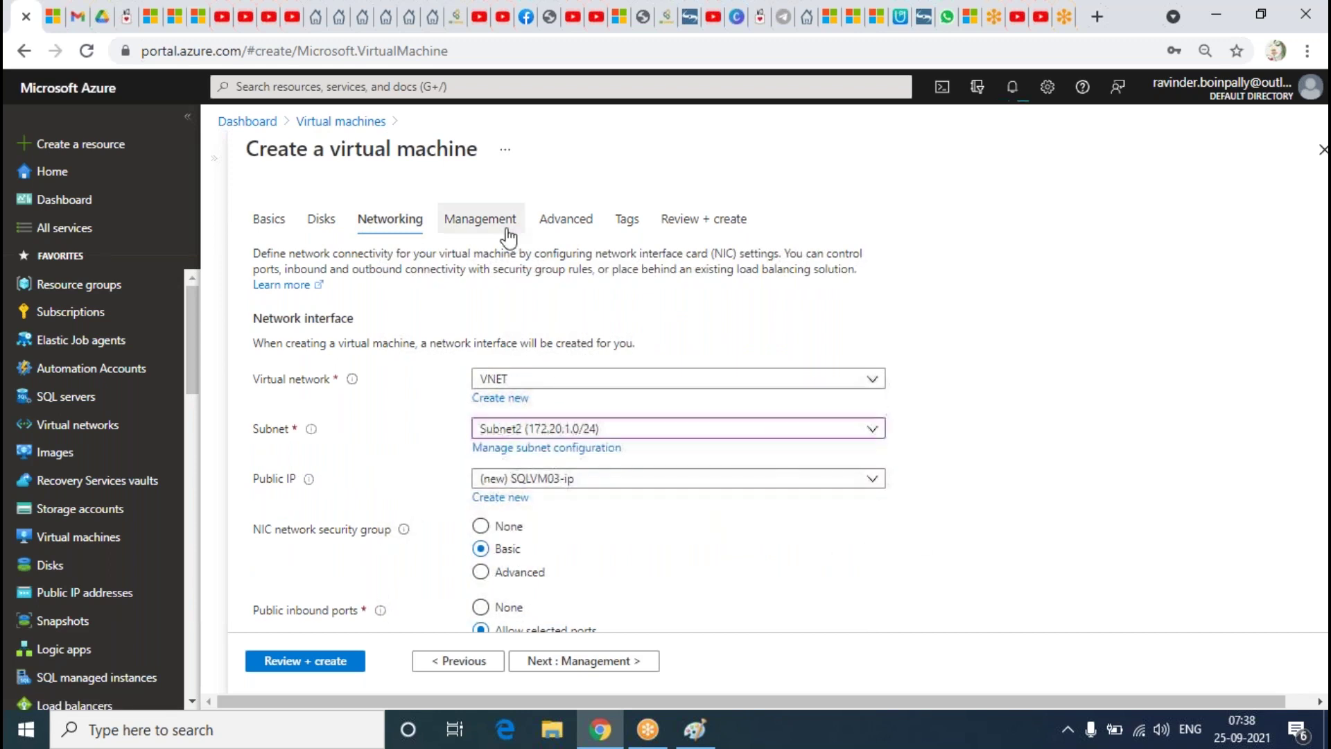
{"action": "left_click", "coordinate": [715, 223]}
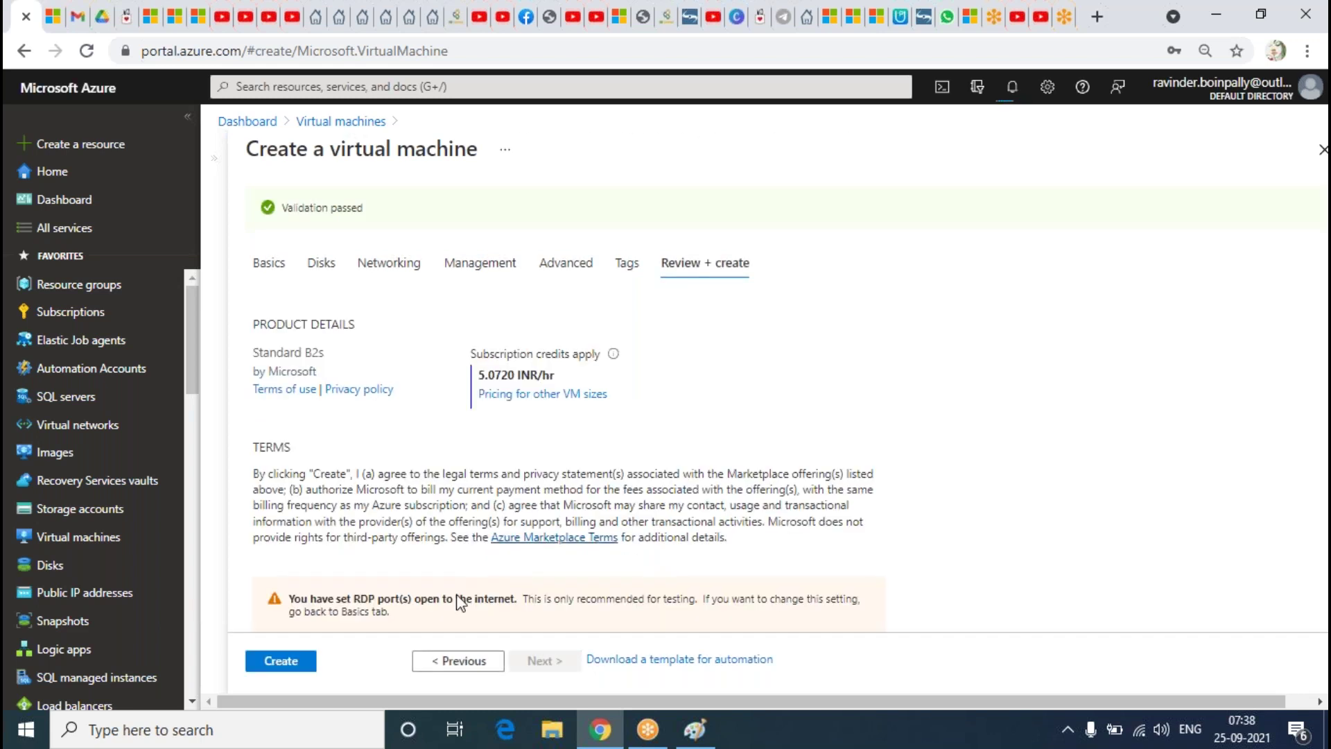
Start the VM deployment, then refresh Virtual machines and open SQLVM01 (public IP 104.211.166.55)
{"action": "left_click", "coordinate": [282, 655]}
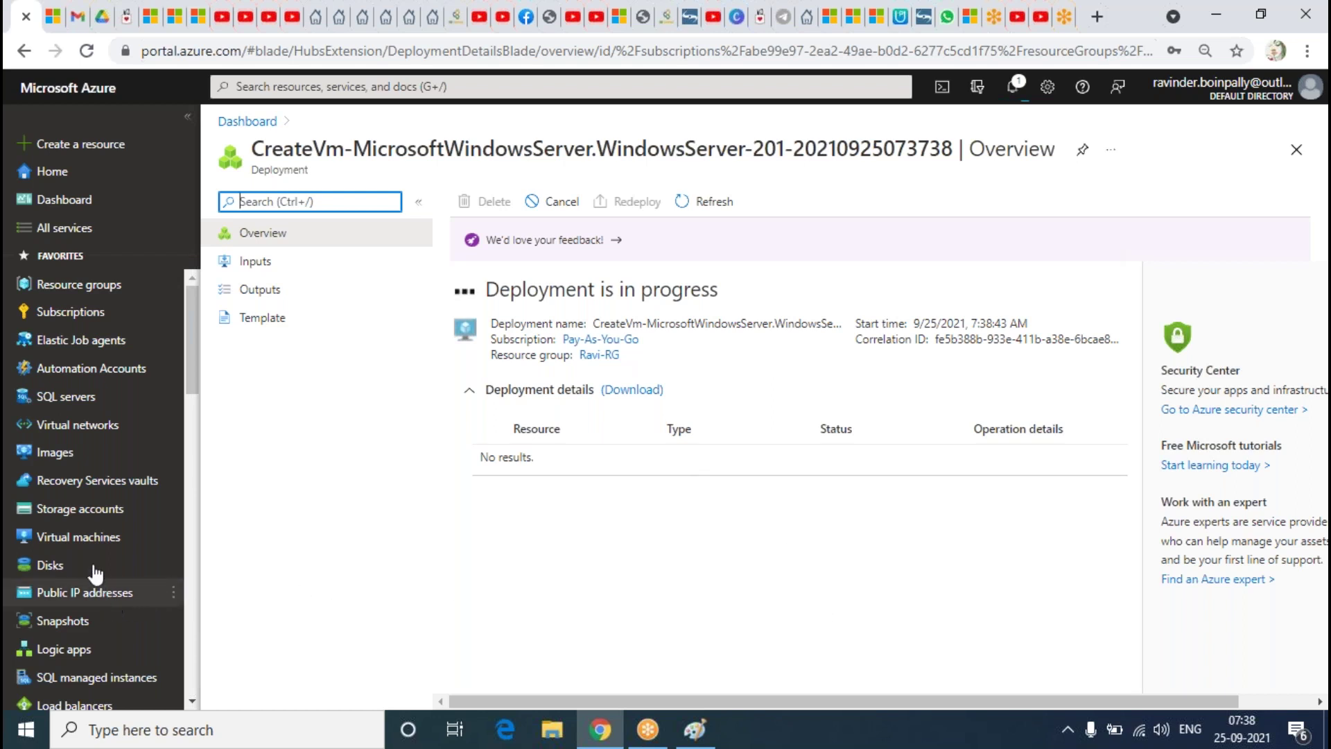
{"action": "left_click", "coordinate": [90, 540]}
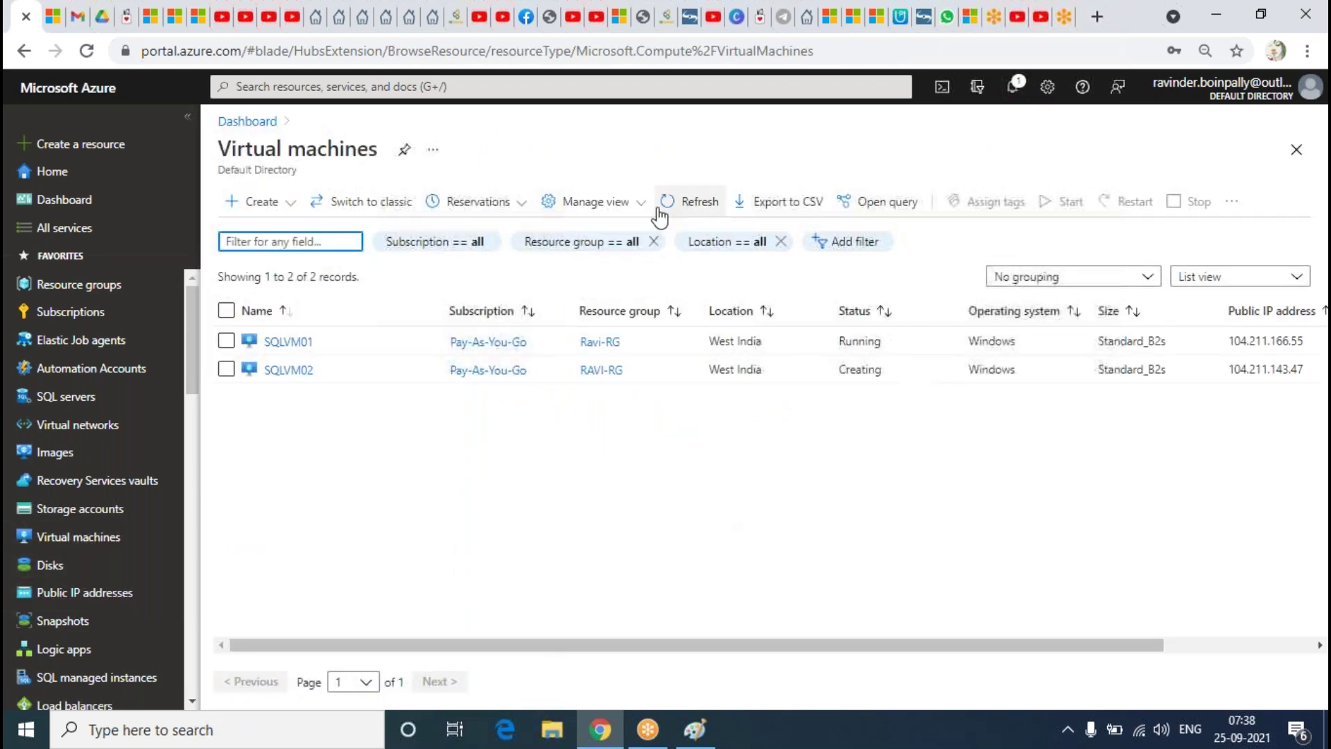
{"action": "left_click", "coordinate": [695, 206]}
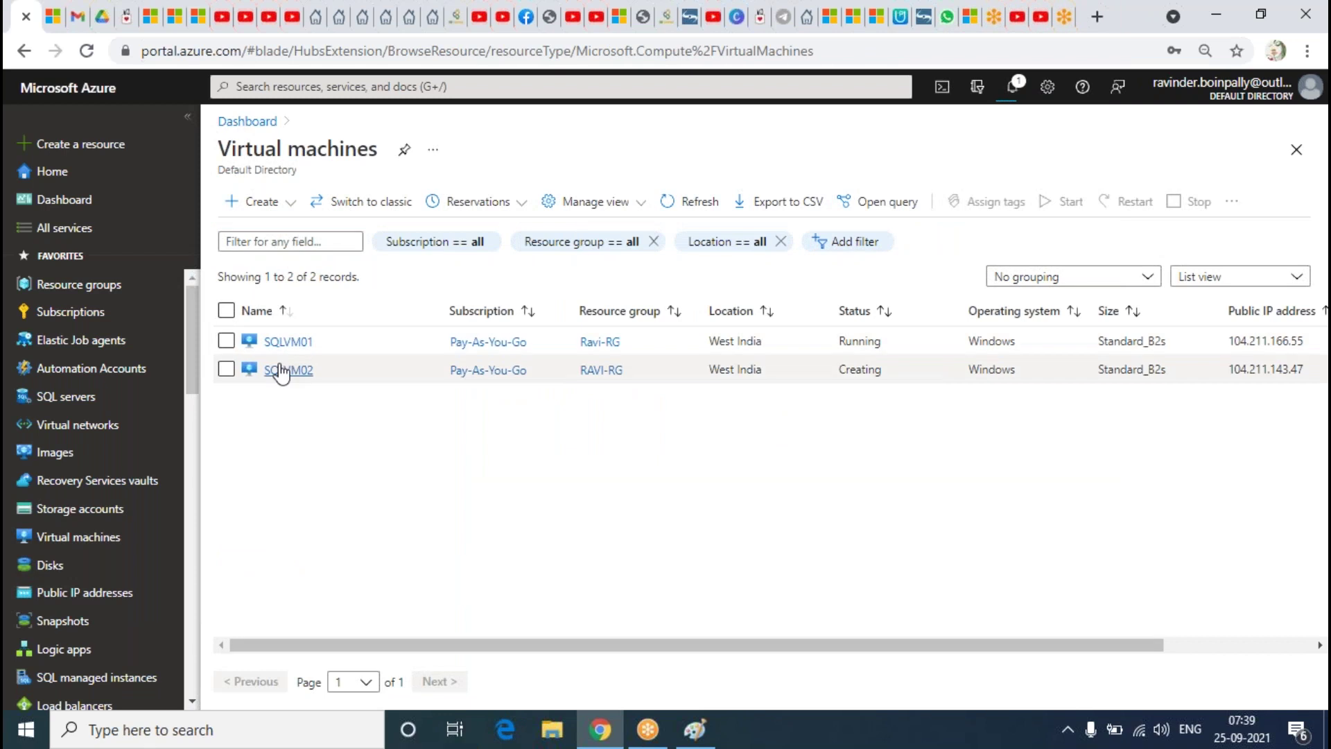
{"action": "left_click", "coordinate": [293, 345]}
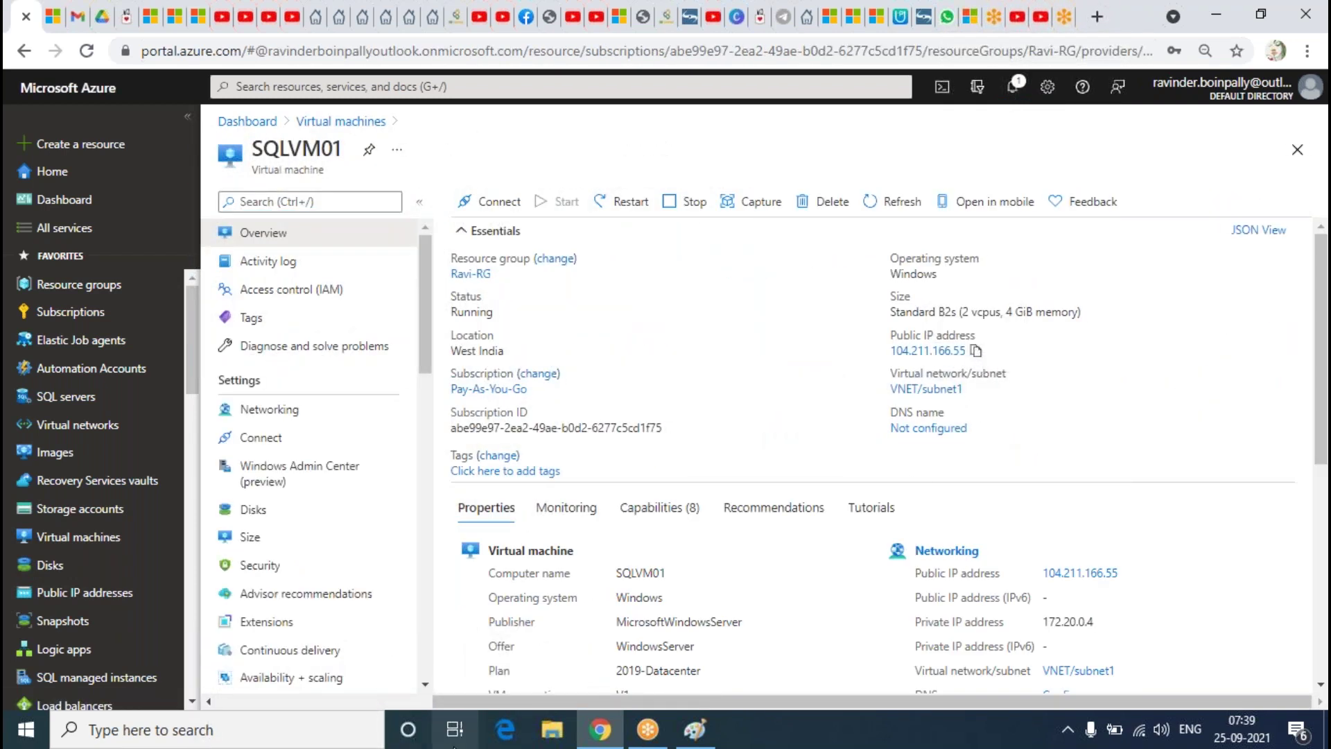
Try a Remote Desktop (mstsc) connection to 104.211.166.55, then view SQLVM01's Networking page
{"action": "left_click", "coordinate": [303, 742]}
{"action": "type", "text": "mstsc"}
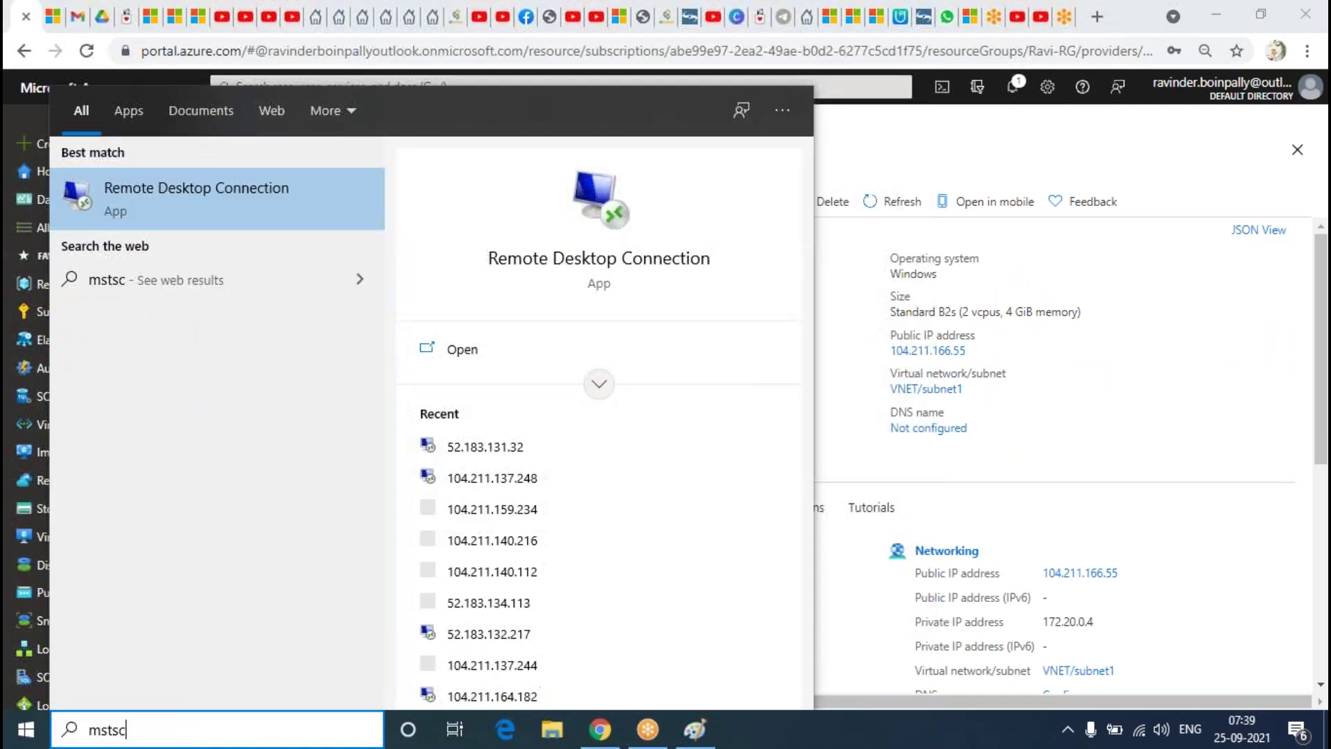
{"action": "key", "text": "Return"}
{"action": "type", "text": "104.211.166.55"}
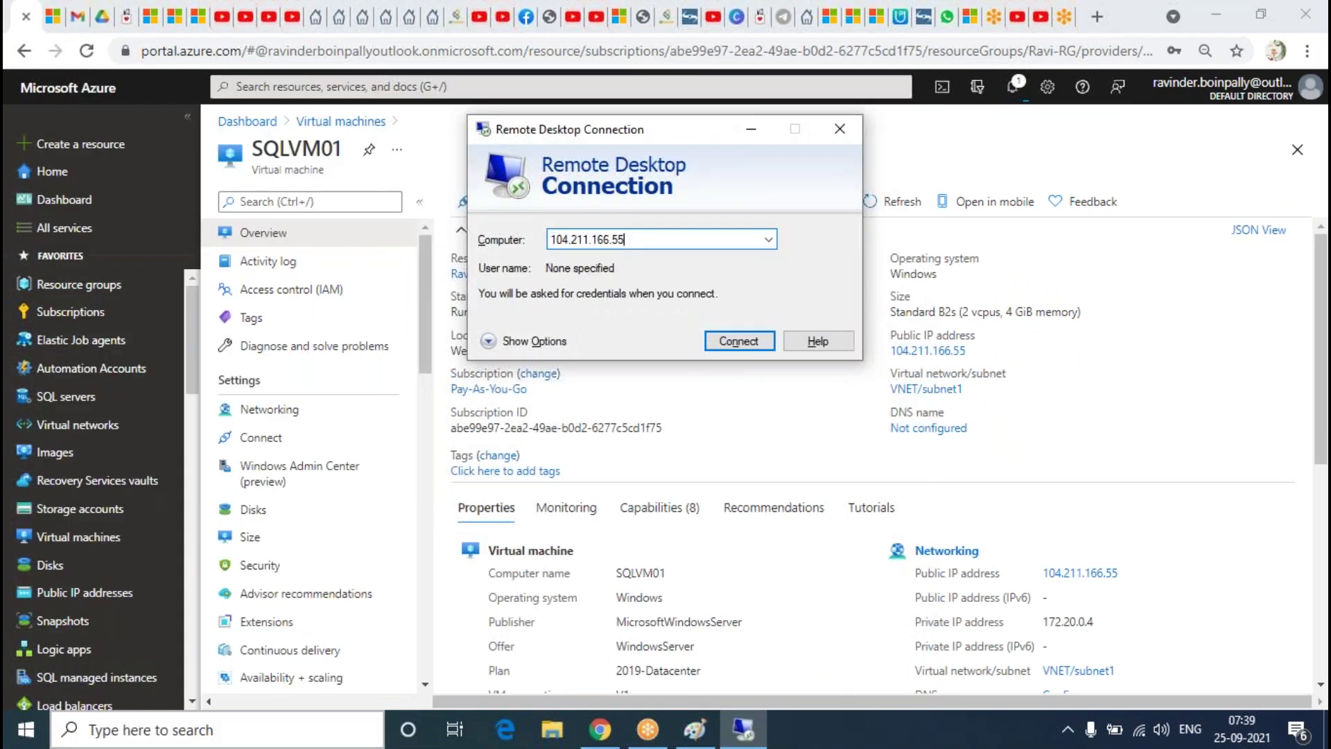
{"action": "left_click", "coordinate": [733, 347]}
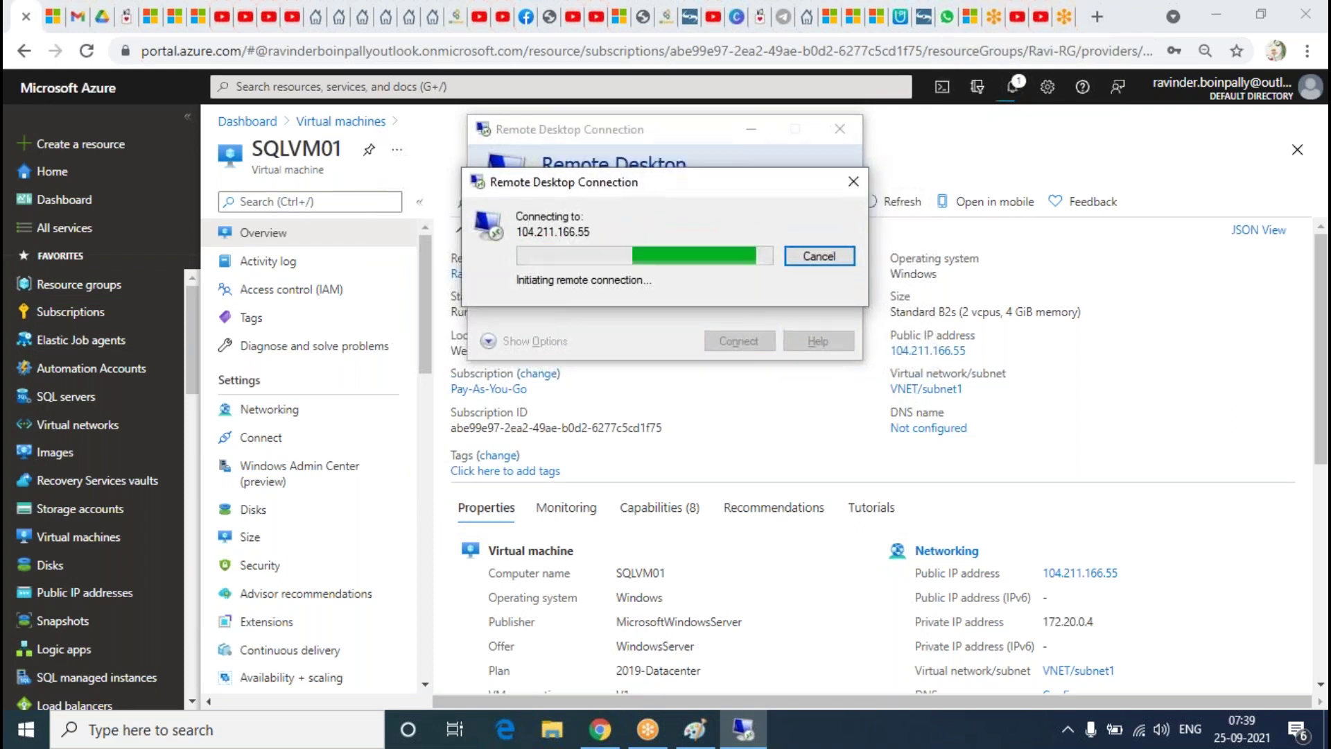
{"action": "left_click", "coordinate": [269, 409]}
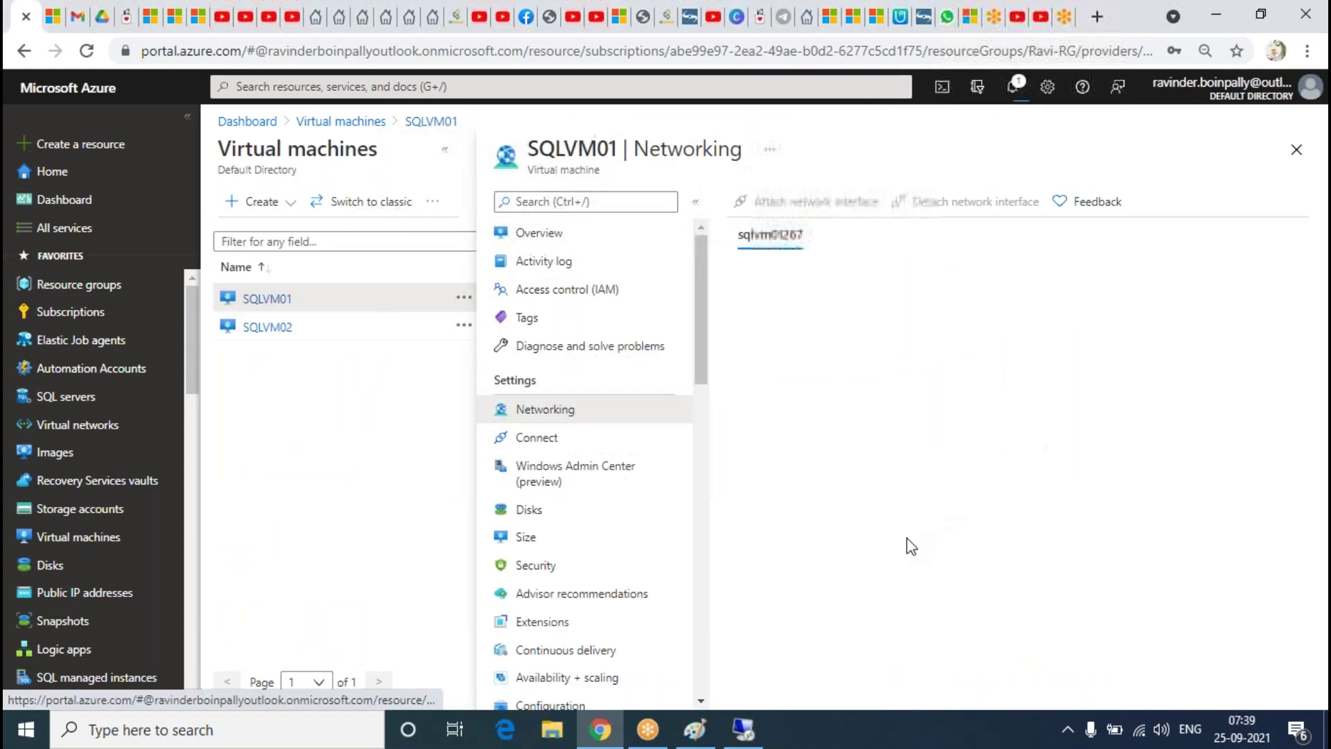
{"action": "left_click", "coordinate": [444, 150]}
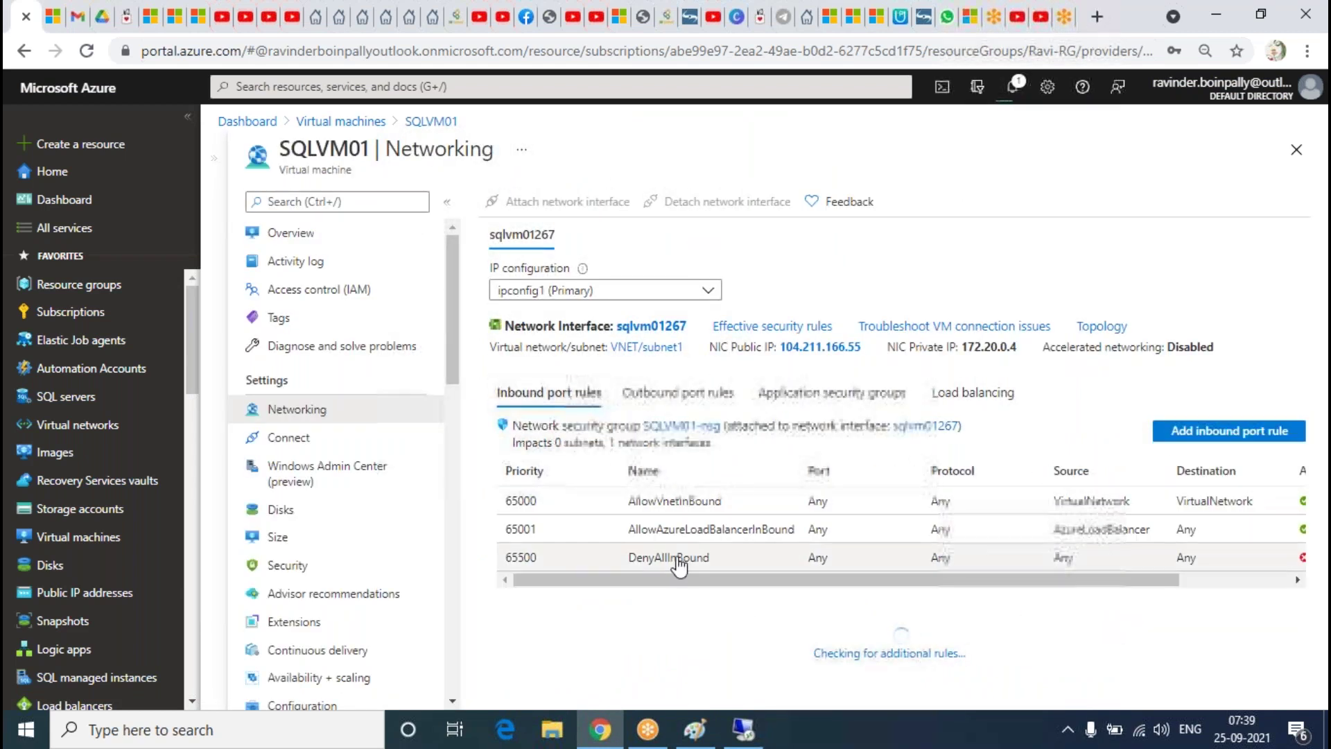
Scroll through SQLVM01's default inbound port rules, revisit Overview and Networking, then bring up Paint
{"action": "left_click_drag", "start_coordinate": [866, 577], "coordinate": [976, 567]}
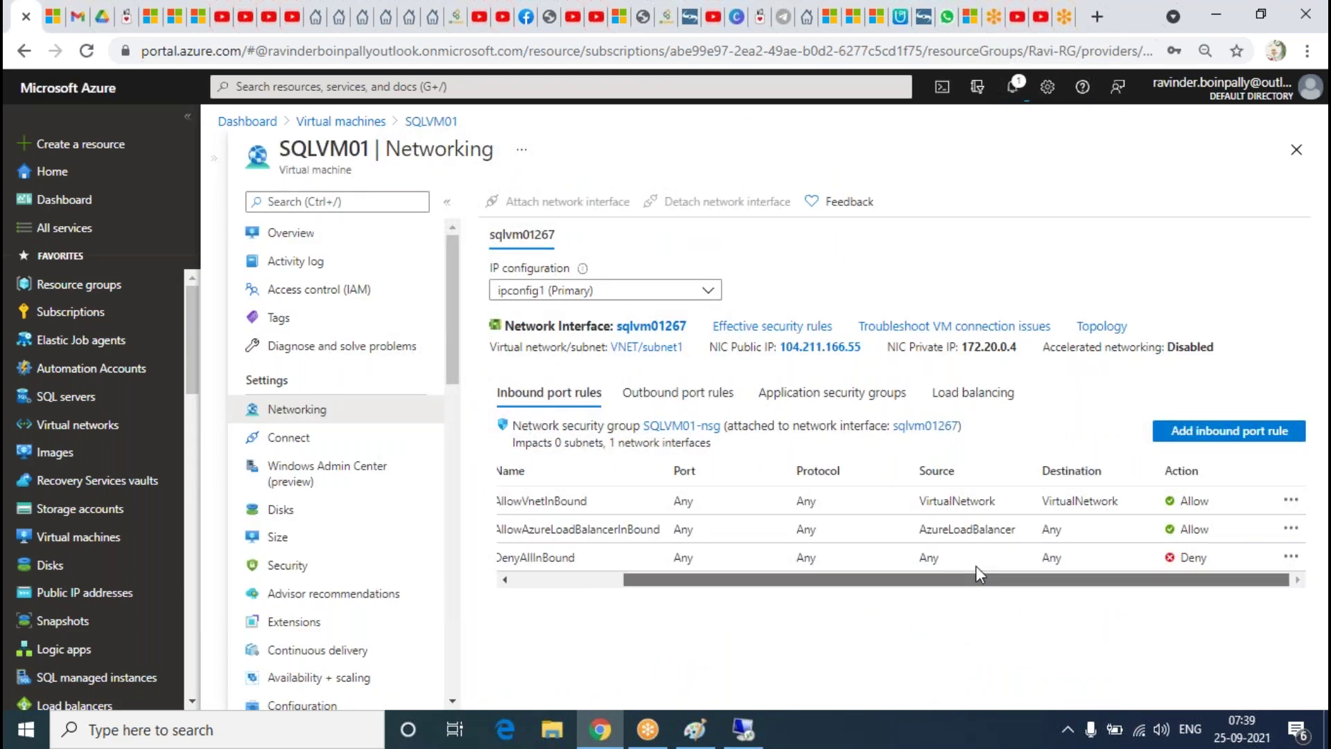
{"action": "scroll", "coordinate": [976, 566], "scroll_direction": "left", "scroll_amount": 3}
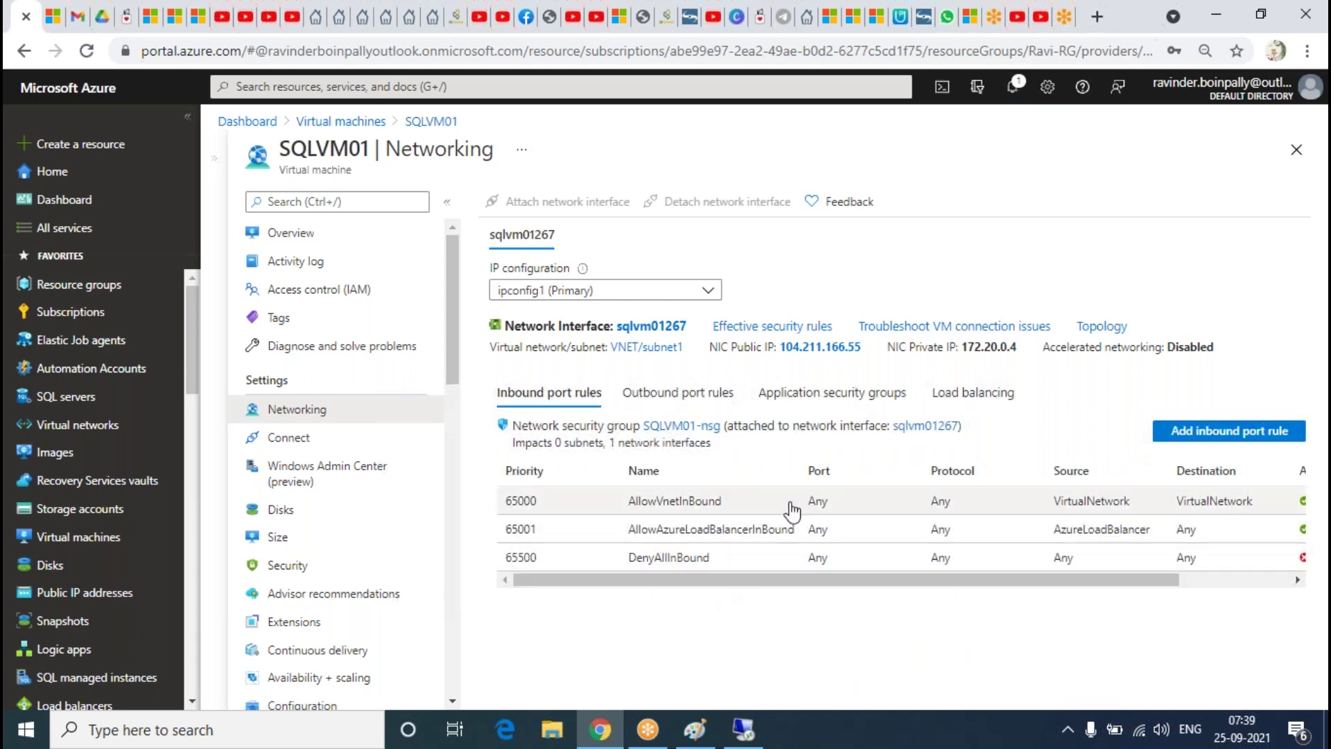
{"action": "scroll", "coordinate": [985, 589], "scroll_direction": "right", "scroll_amount": 3}
{"action": "scroll", "coordinate": [985, 590], "scroll_direction": "left", "scroll_amount": 3}
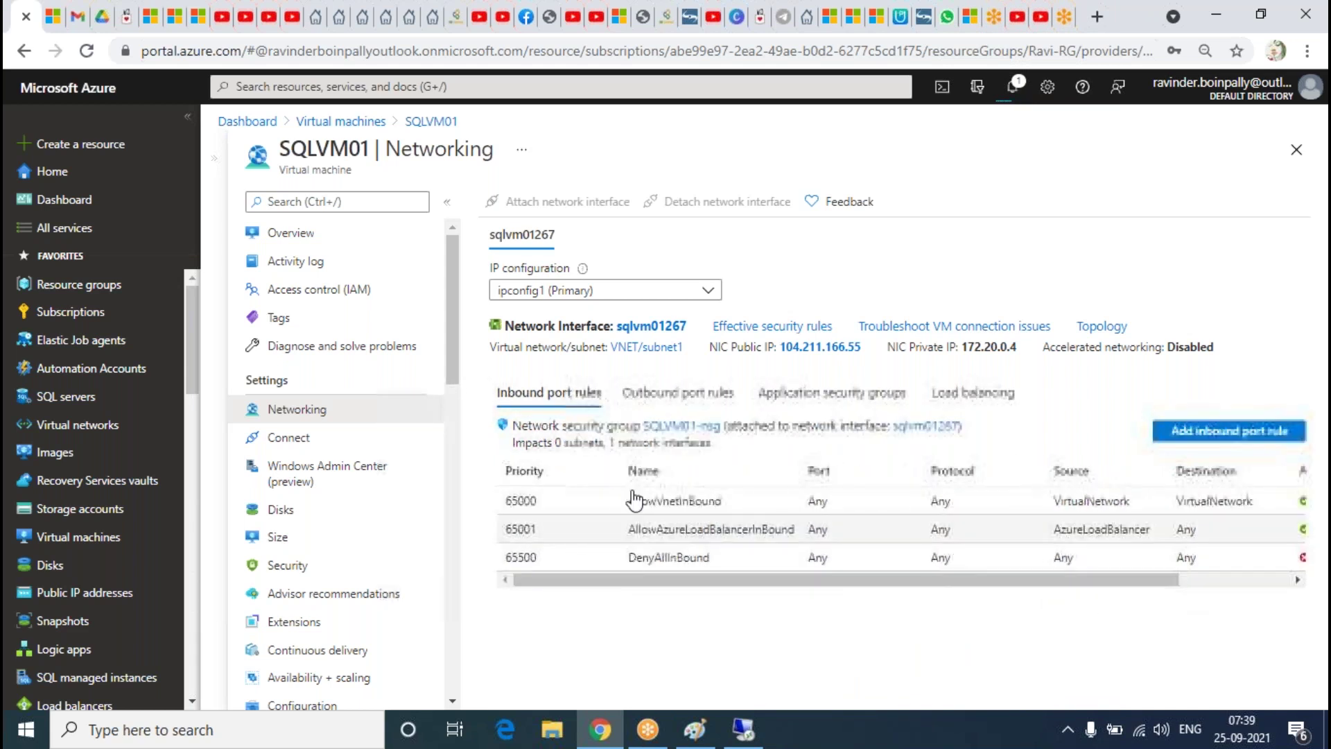
{"action": "left_click", "coordinate": [298, 244]}
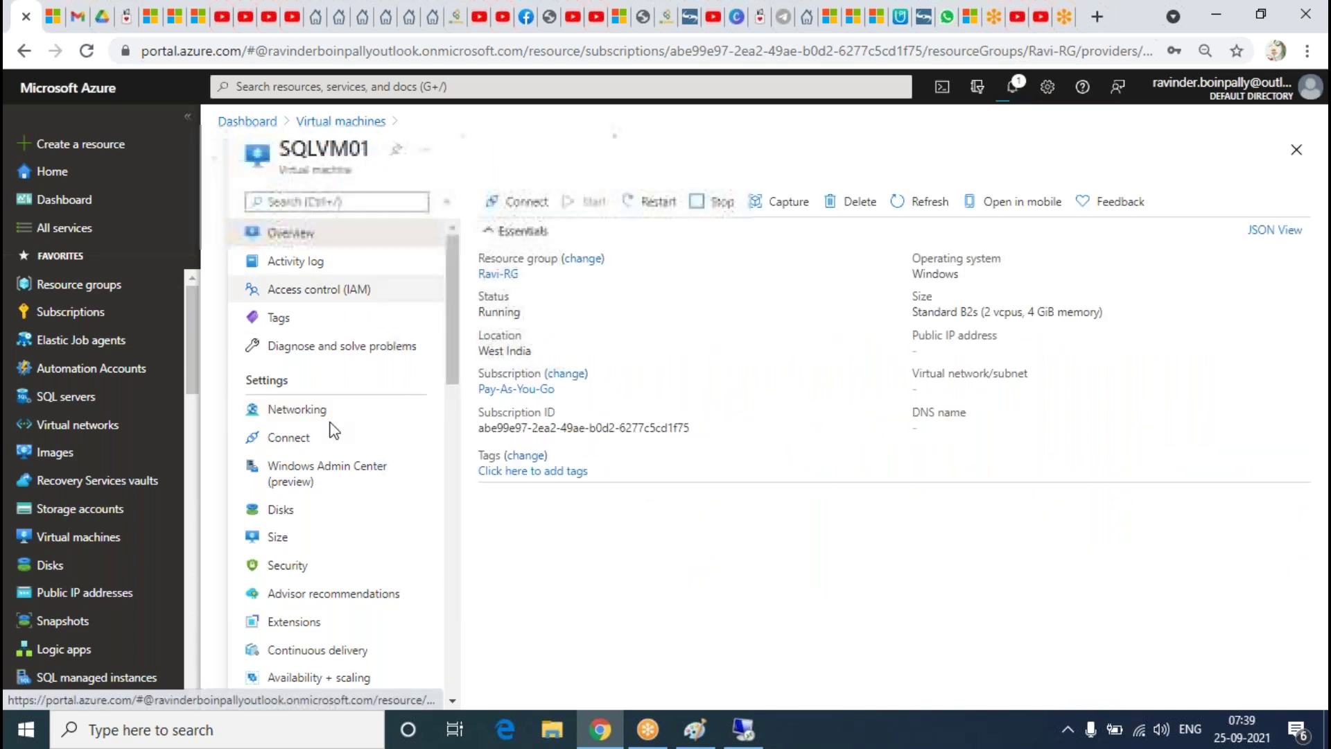
{"action": "left_click", "coordinate": [297, 409]}
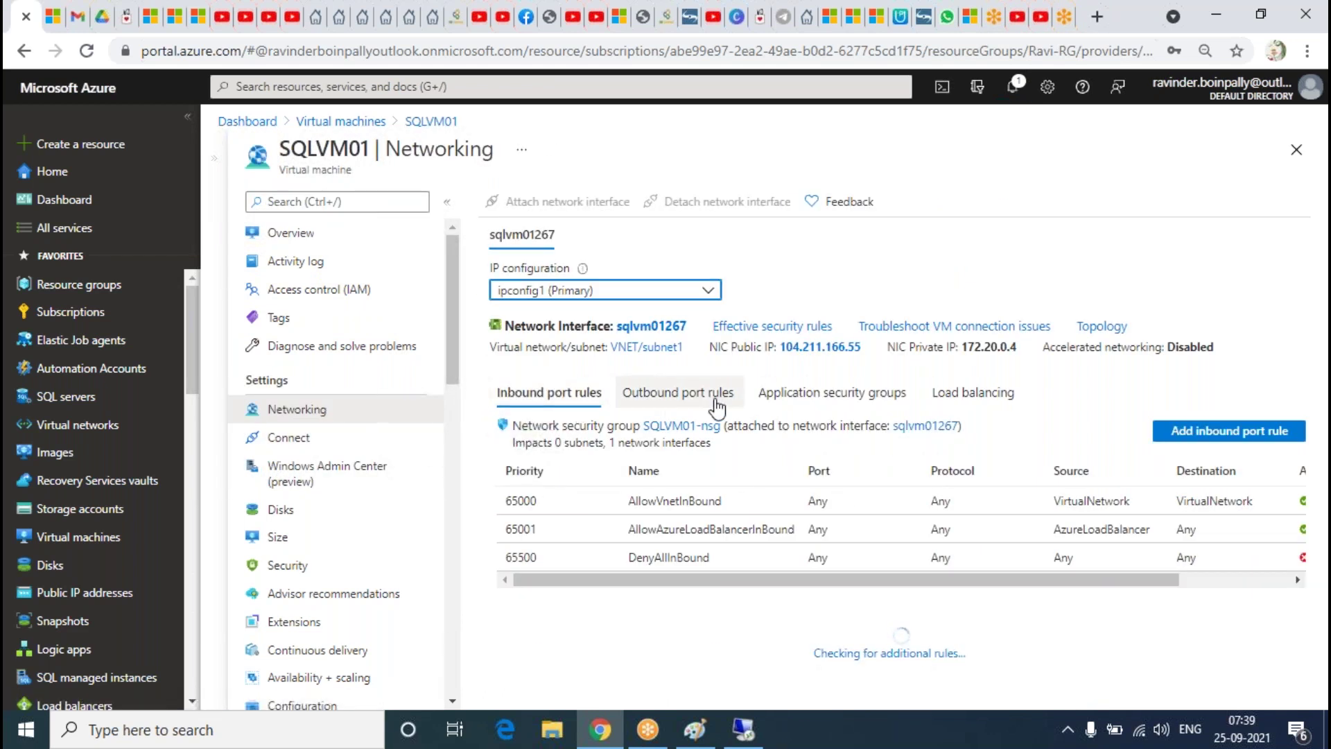
{"action": "left_click", "coordinate": [692, 740]}
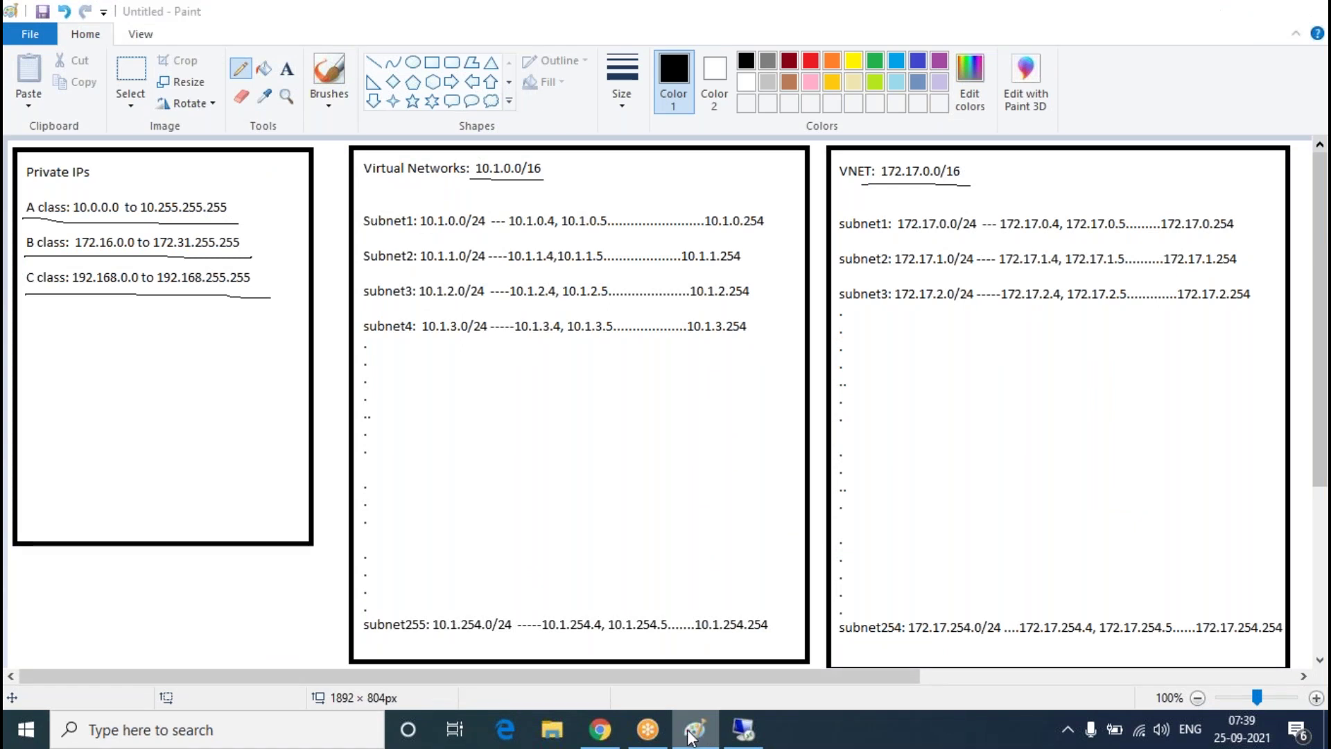
{"action": "left_click", "coordinate": [692, 736]}
In a new Paint window, draw the VNET rectangle, two subnet boxes and three VM boxes
{"action": "left_click", "coordinate": [303, 721]}
{"action": "type", "text": "mspain"}
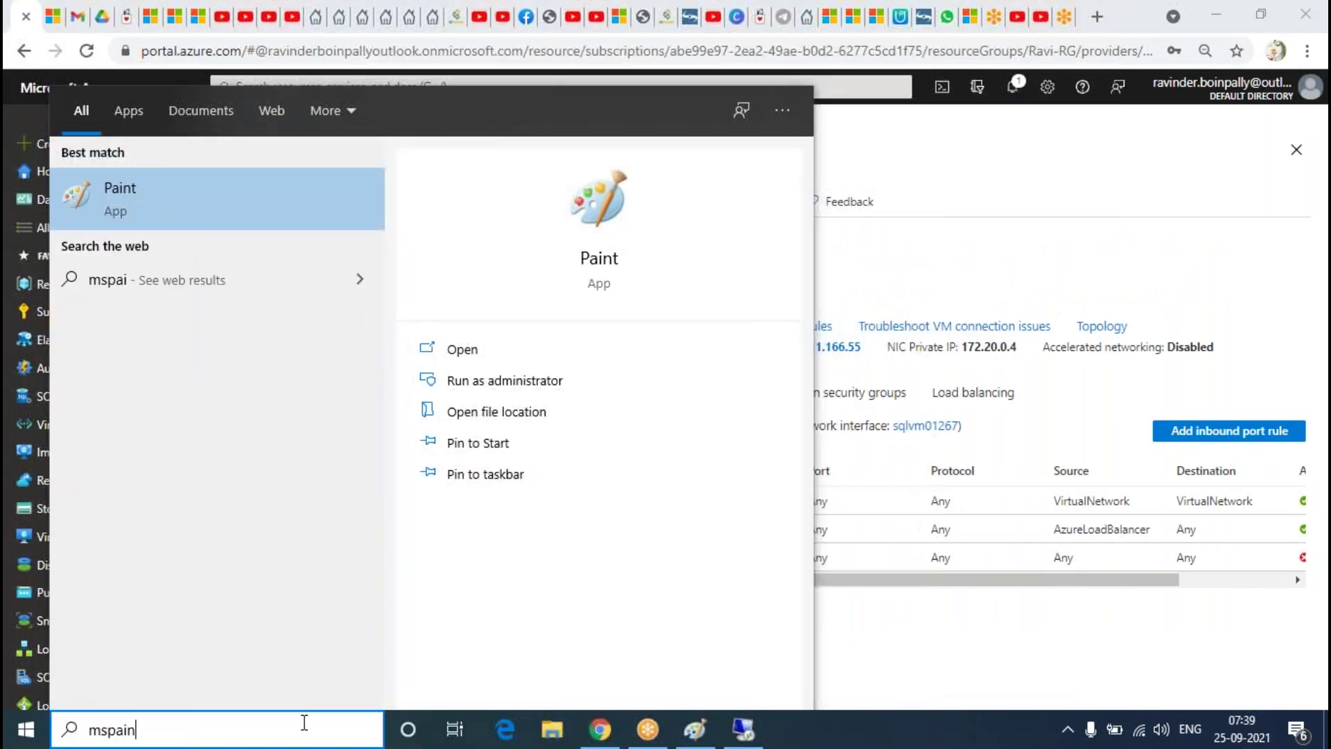
{"action": "type", "text": "t"}
{"action": "key", "text": "Return"}
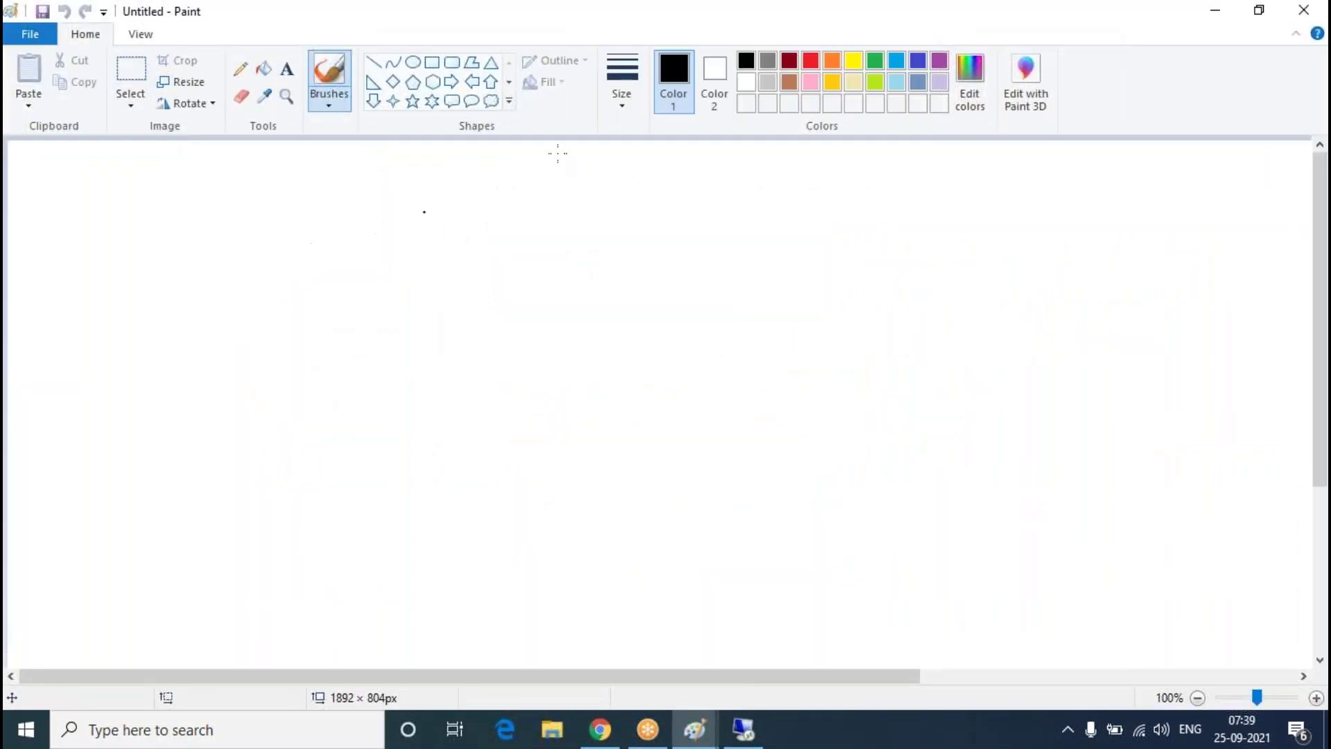
{"action": "left_click", "coordinate": [432, 62]}
{"action": "left_click_drag", "start_coordinate": [194, 179], "coordinate": [1069, 630]}
{"action": "left_click", "coordinate": [1153, 430]}
{"action": "left_click_drag", "start_coordinate": [317, 213], "coordinate": [603, 596]}
{"action": "left_click_drag", "start_coordinate": [683, 217], "coordinate": [951, 574]}
{"action": "left_click", "coordinate": [1046, 443]}
{"action": "left_click_drag", "start_coordinate": [356, 269], "coordinate": [543, 388]}
{"action": "left_click_drag", "start_coordinate": [354, 439], "coordinate": [567, 521]}
{"action": "left_click_drag", "start_coordinate": [712, 343], "coordinate": [941, 444]}
Label the outer box VNET 172.20.0.0/16 and the left subnet box SUBNET1
{"action": "left_click", "coordinate": [286, 68]}
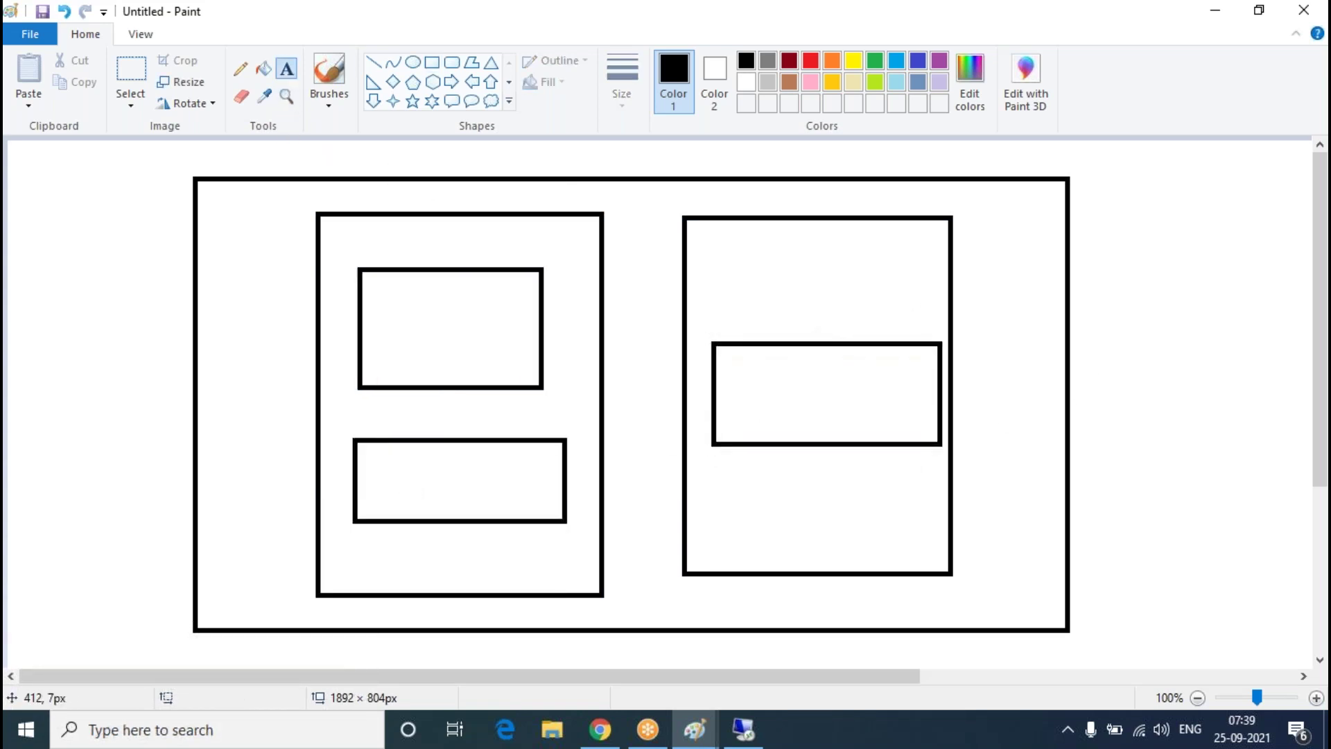
{"action": "left_click", "coordinate": [469, 157]}
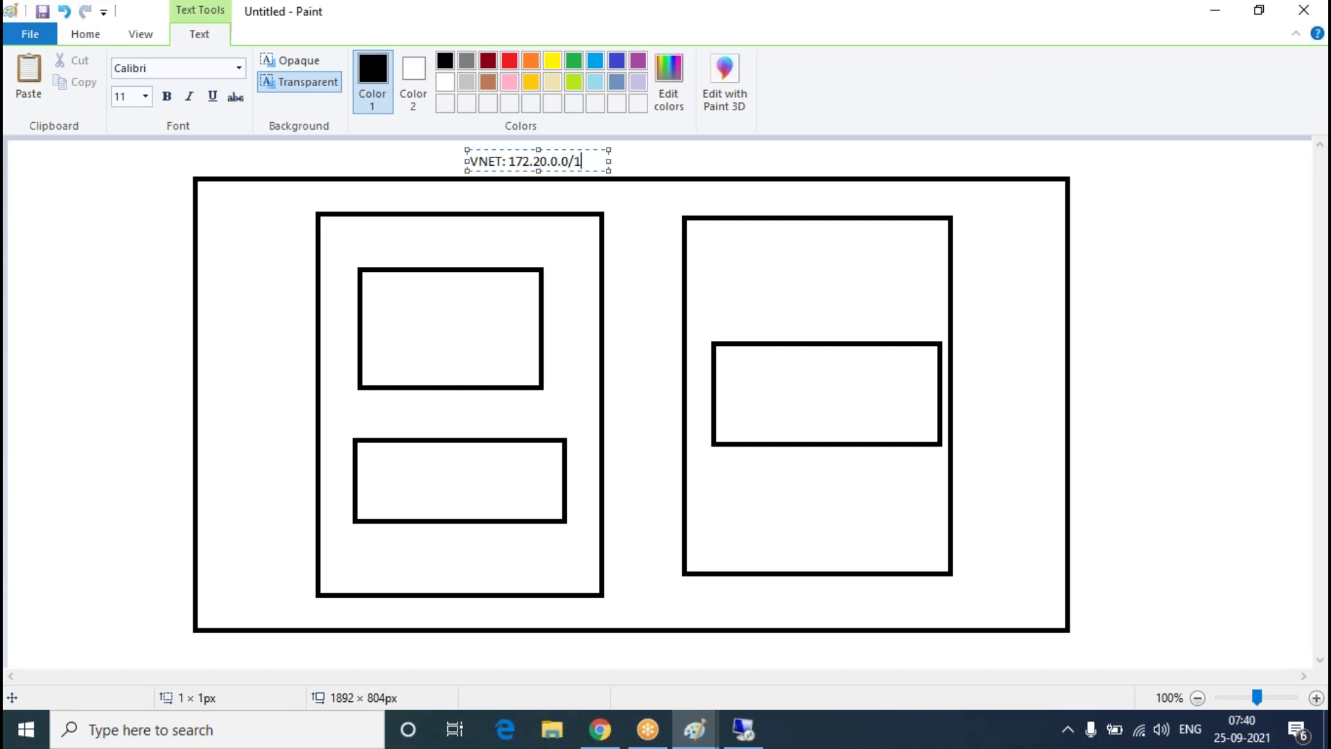
{"action": "left_click", "coordinate": [527, 295]}
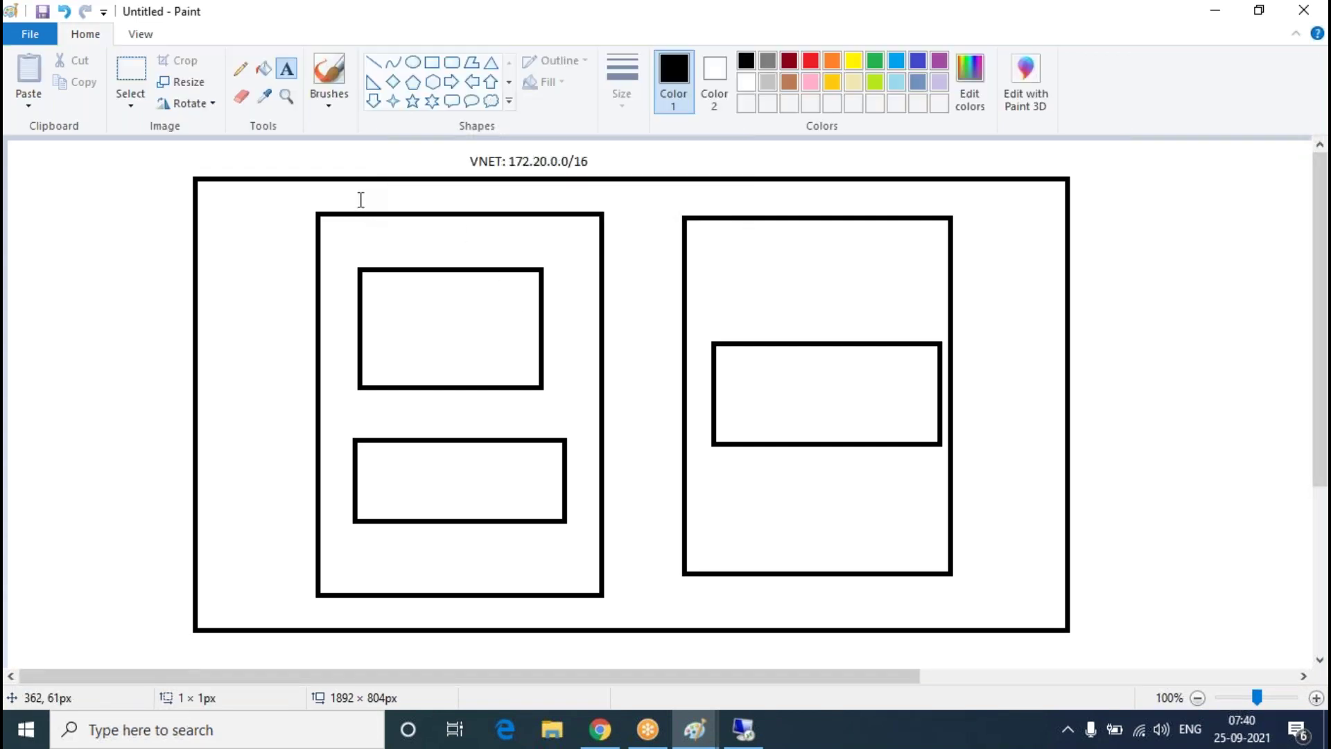
{"action": "left_click", "coordinate": [360, 197]}
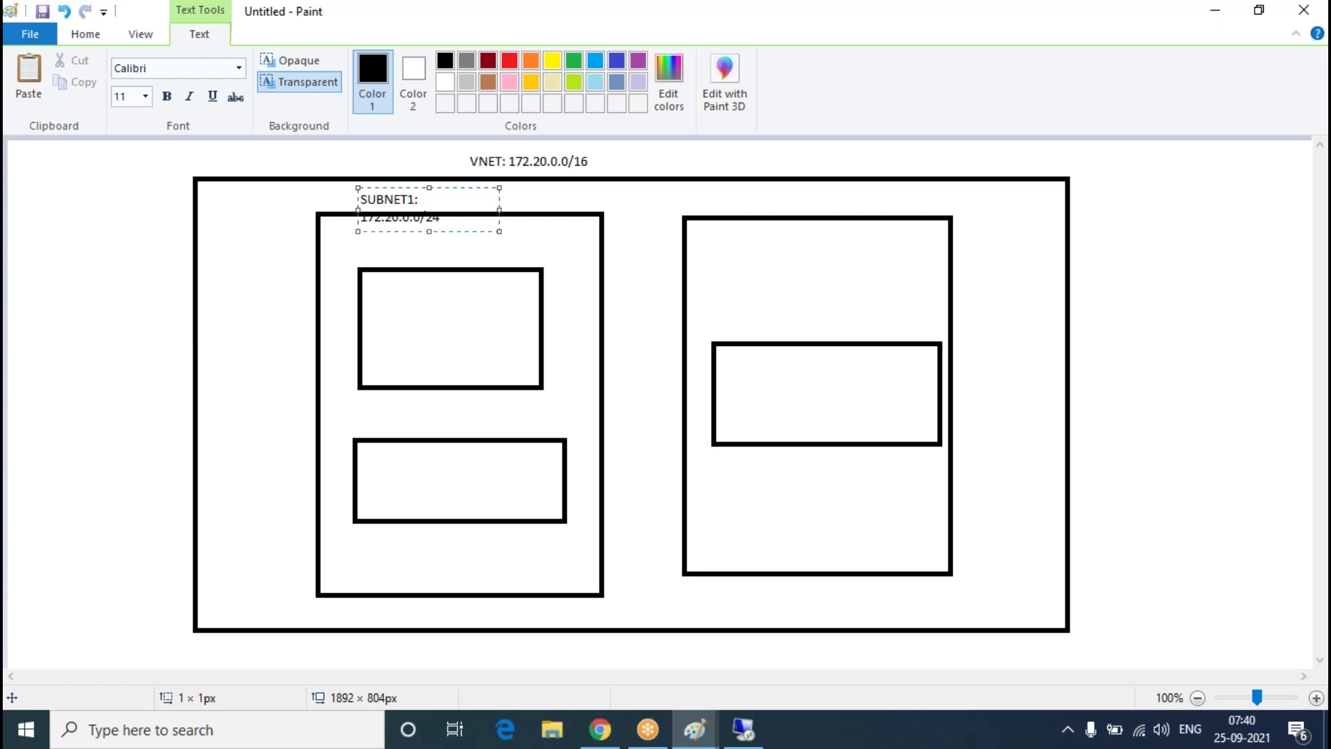
{"action": "left_click_drag", "start_coordinate": [499, 209], "coordinate": [343, 203]}
{"action": "key", "text": "ctrl+c"}
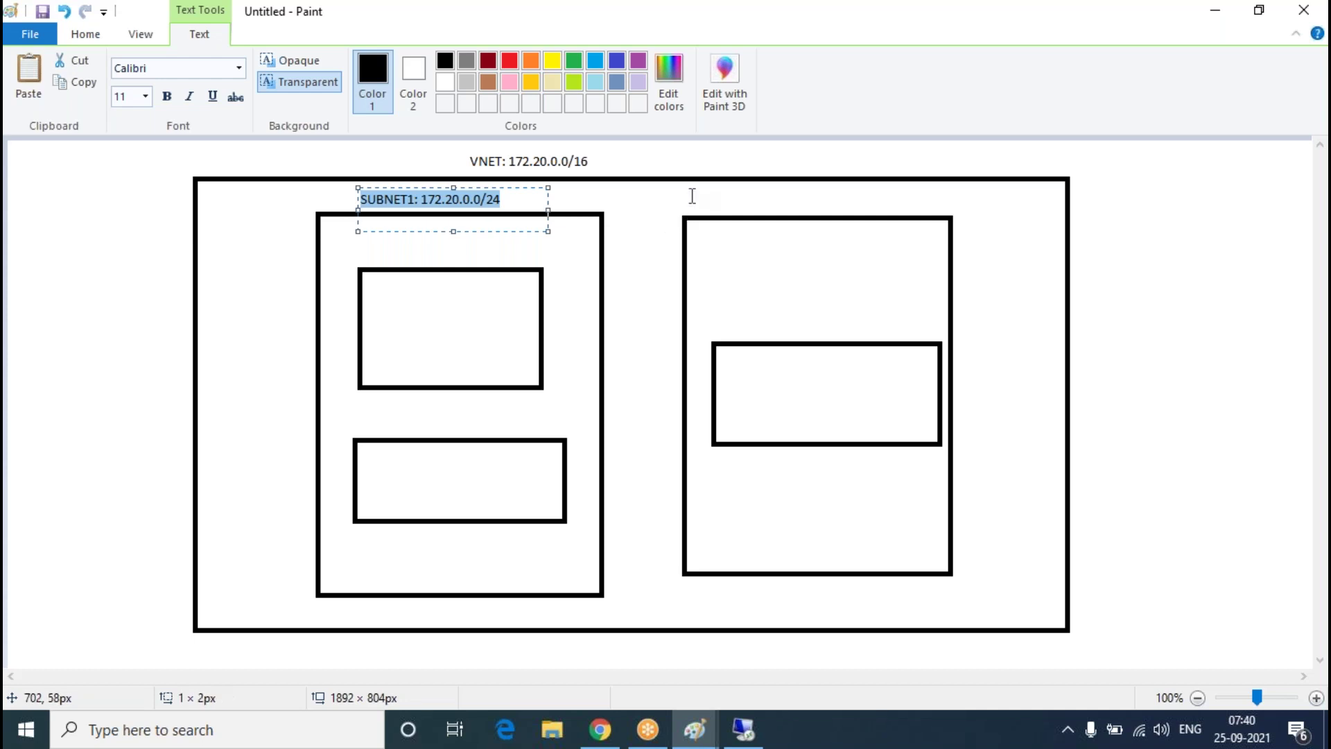
{"action": "left_click", "coordinate": [692, 196]}
Label the right box SUBNET2 by pasting the SUBNET1 text and changing its numbers
{"action": "left_click", "coordinate": [690, 187]}
{"action": "key", "text": "ctrl+v"}
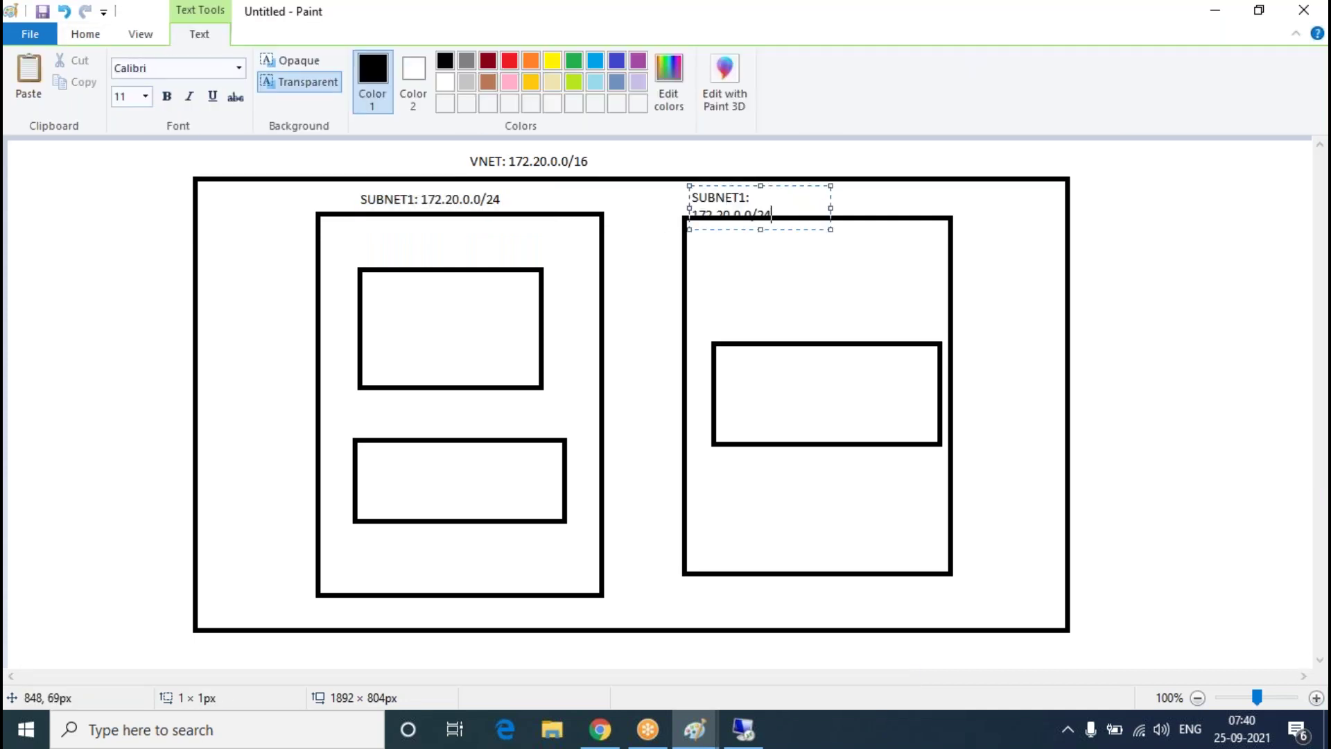
{"action": "left_click_drag", "start_coordinate": [831, 208], "coordinate": [907, 207]}
{"action": "left_click_drag", "start_coordinate": [747, 198], "coordinate": [740, 198]}
{"action": "type", "text": "2: 172.20.0.0/24"}
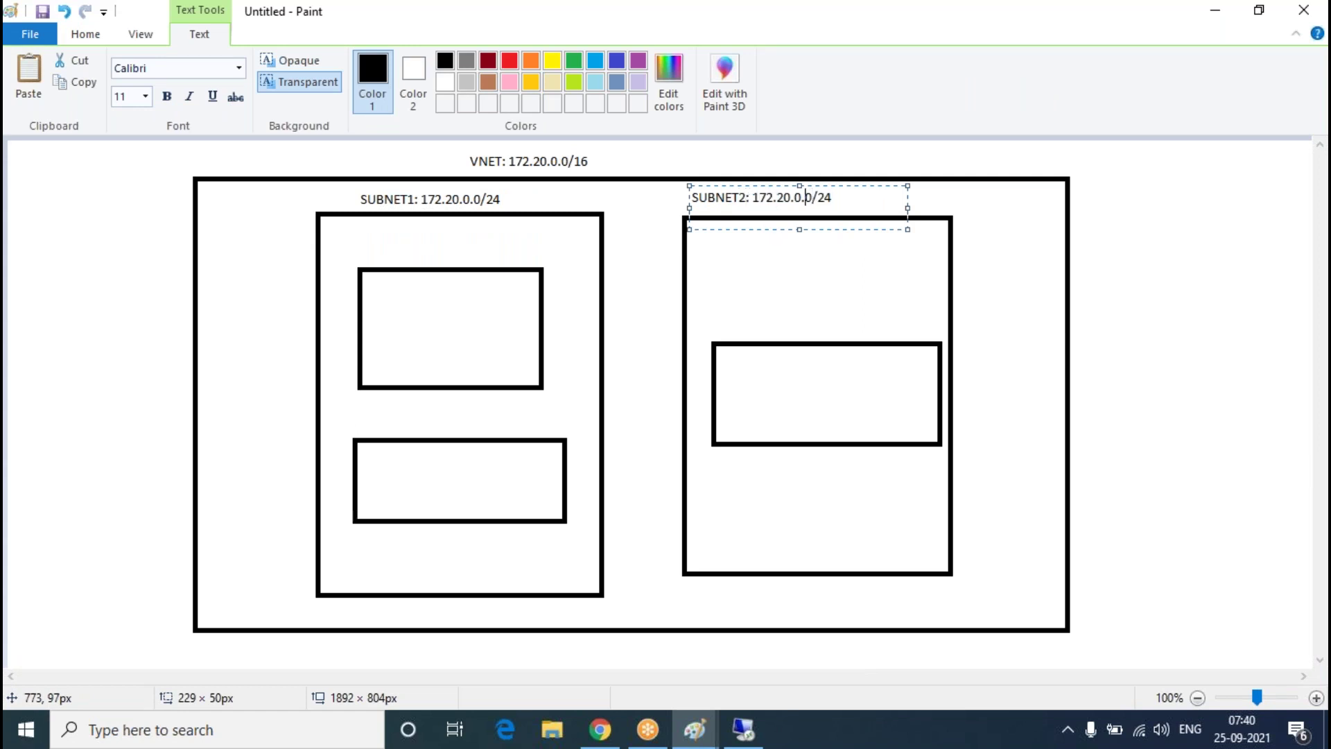
{"action": "key", "text": "BackSpace"}
{"action": "type", "text": "1"}
{"action": "left_click", "coordinate": [590, 368]}
Label the VM boxes SQLVM01 and SQLVM02 in SUBNET1 and SQLVM03 in SUBNET2
{"action": "left_click", "coordinate": [391, 247]}
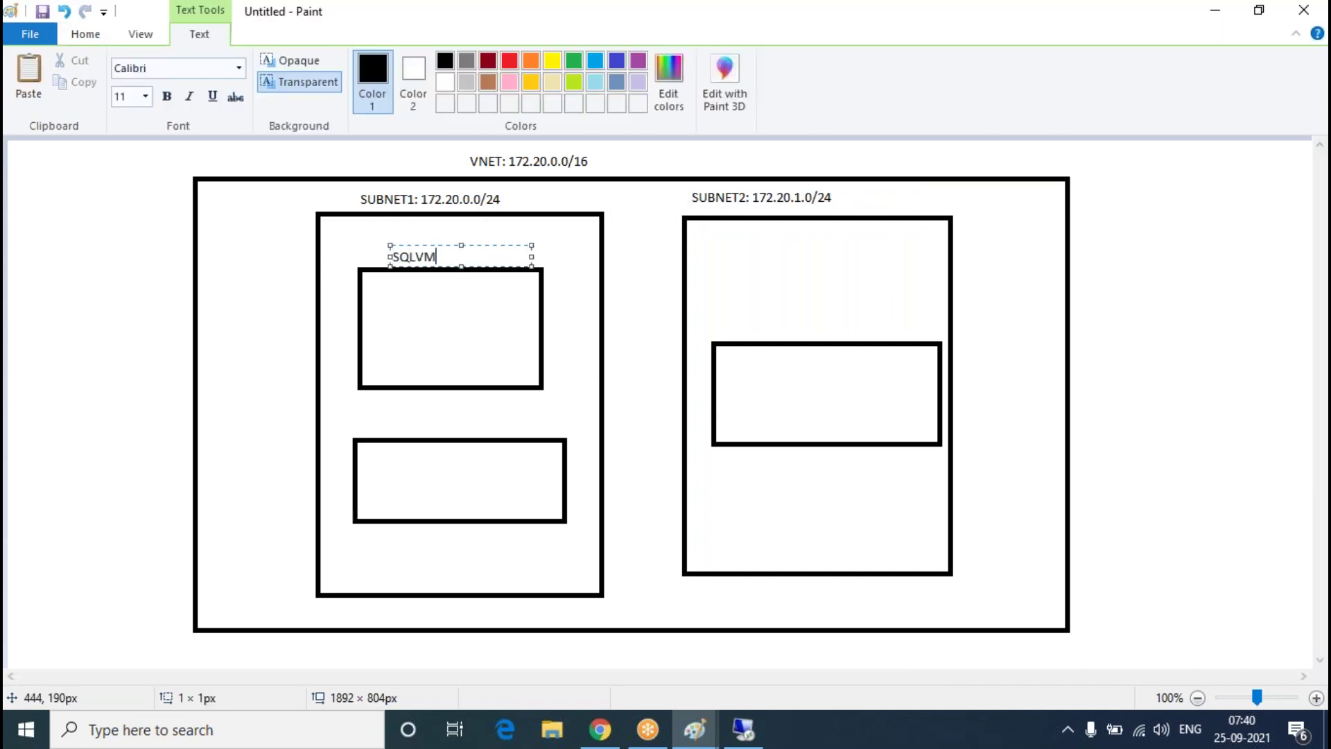
{"action": "left_click", "coordinate": [416, 446]}
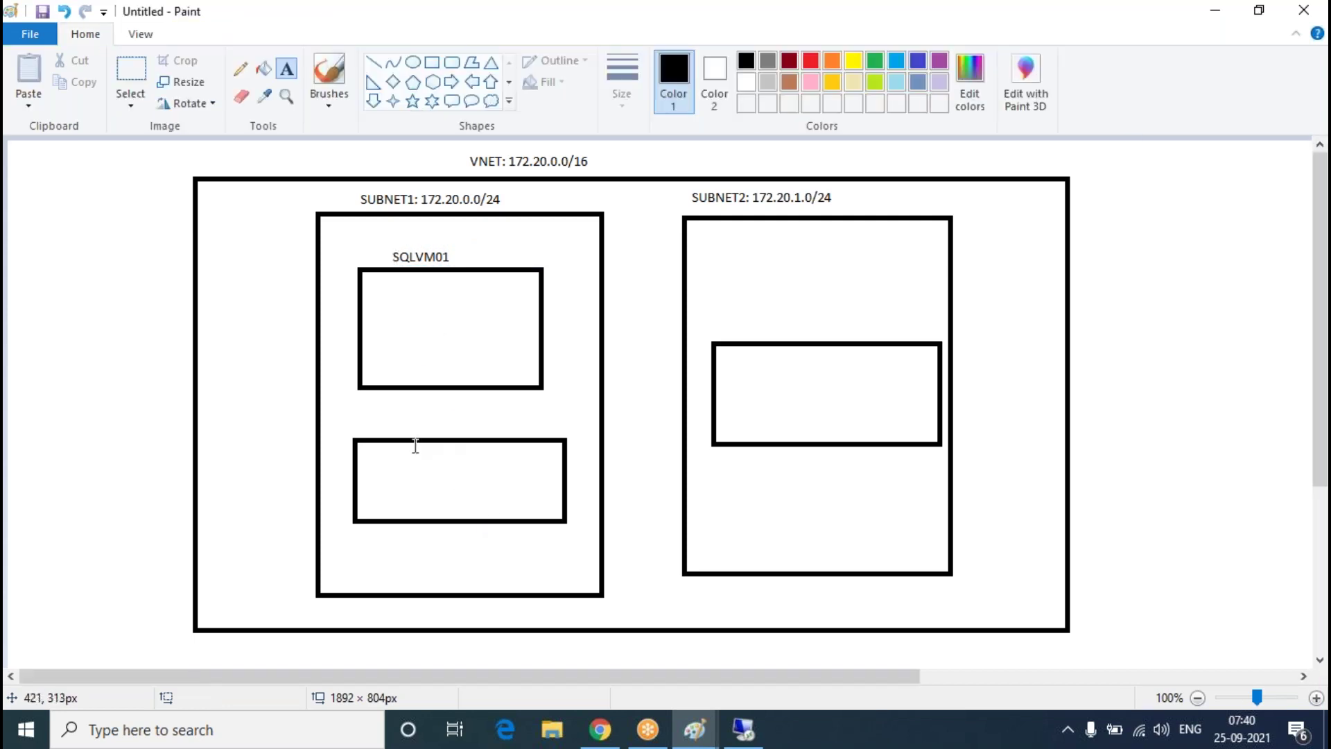
{"action": "left_click", "coordinate": [398, 412]}
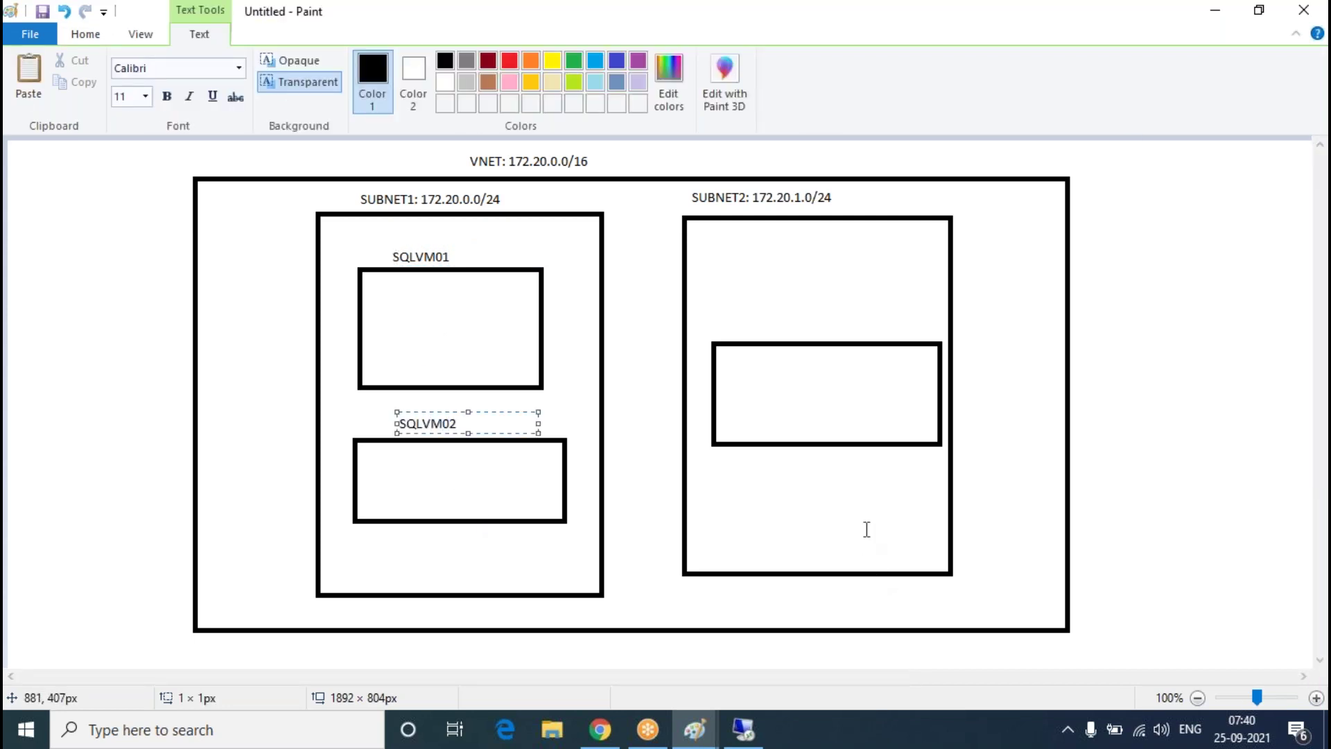
{"action": "left_click", "coordinate": [866, 517]}
{"action": "left_click", "coordinate": [771, 312]}
{"action": "type", "text": "SQLVM03"}
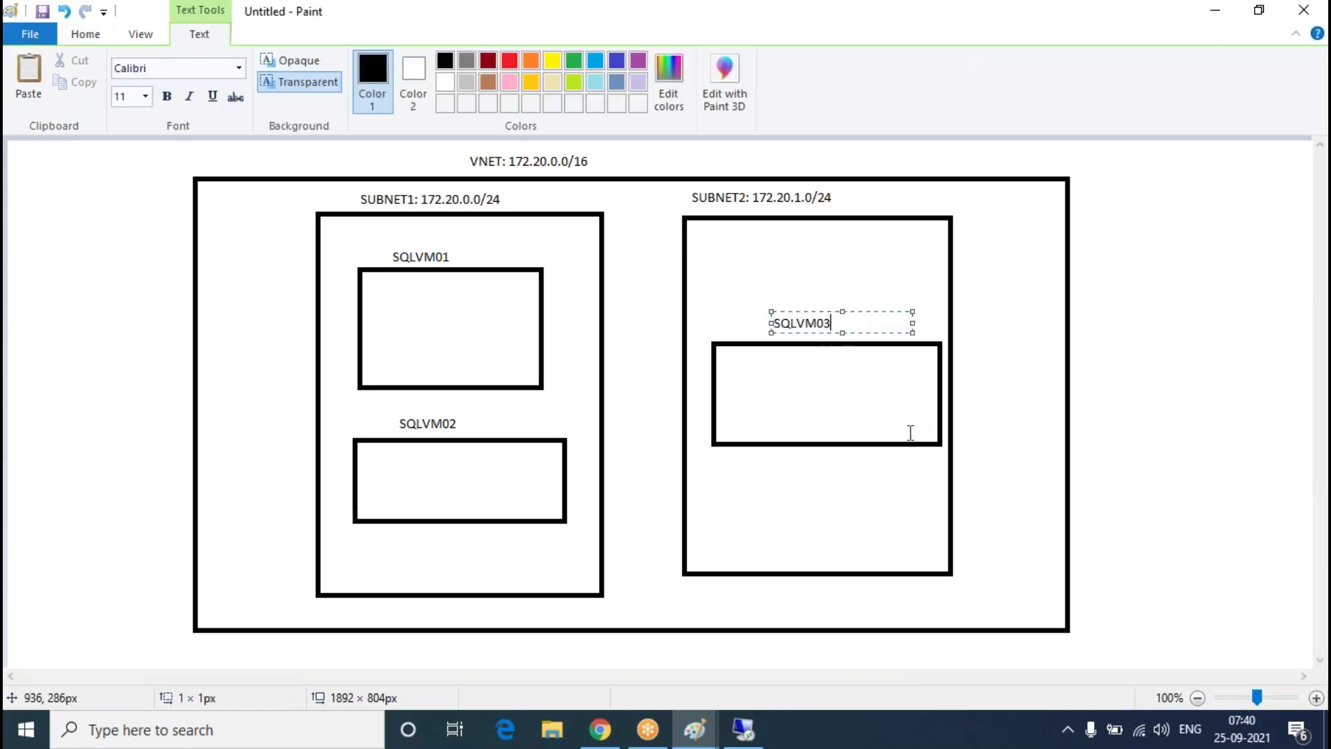
{"action": "left_click", "coordinate": [401, 323]}
{"action": "left_click", "coordinate": [385, 312]}
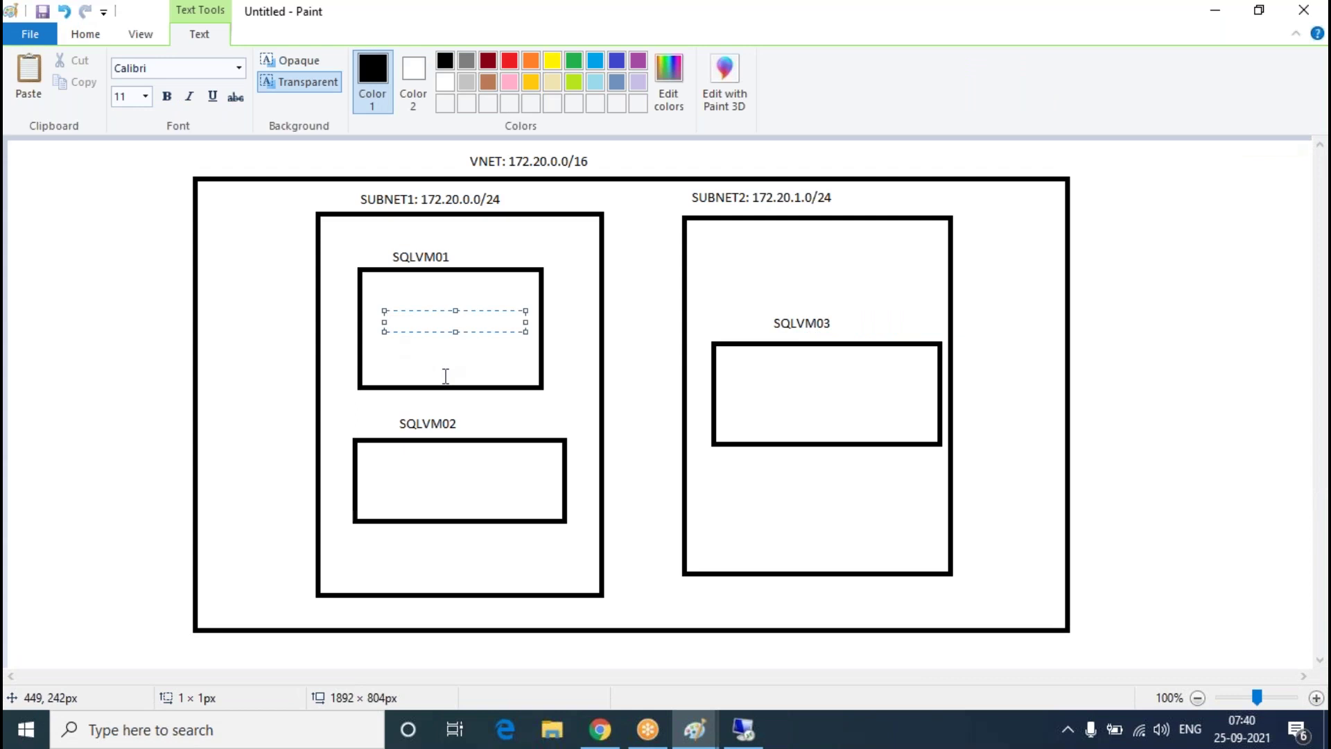
Write 172.20.0.4, 172.20.0.5 and 172.20.1.4 inside the SQLVM01, SQLVM02 and SQLVM03 boxes
{"action": "type", "text": "172.20.0.4"}
{"action": "left_click", "coordinate": [393, 472]}
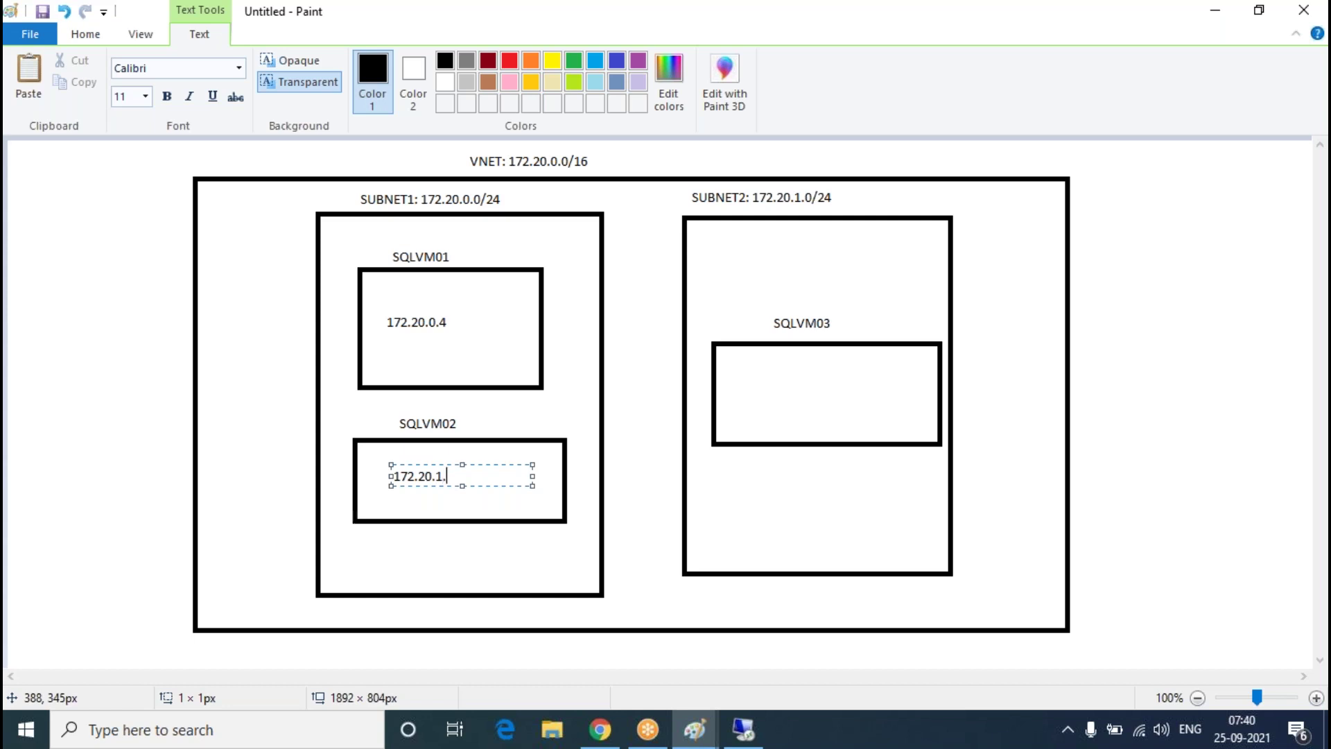
{"action": "type", "text": "172.20.0.5"}
{"action": "left_click", "coordinate": [744, 391]}
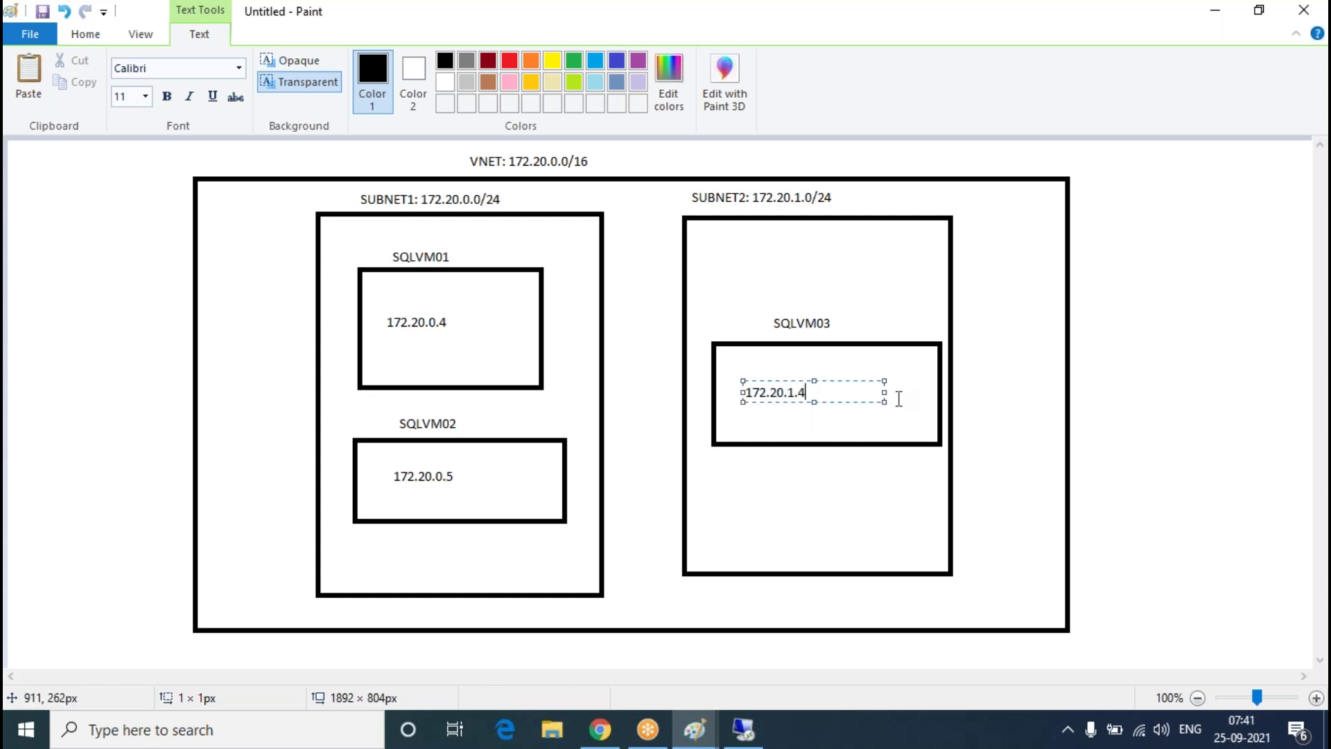
{"action": "left_click", "coordinate": [1018, 449]}
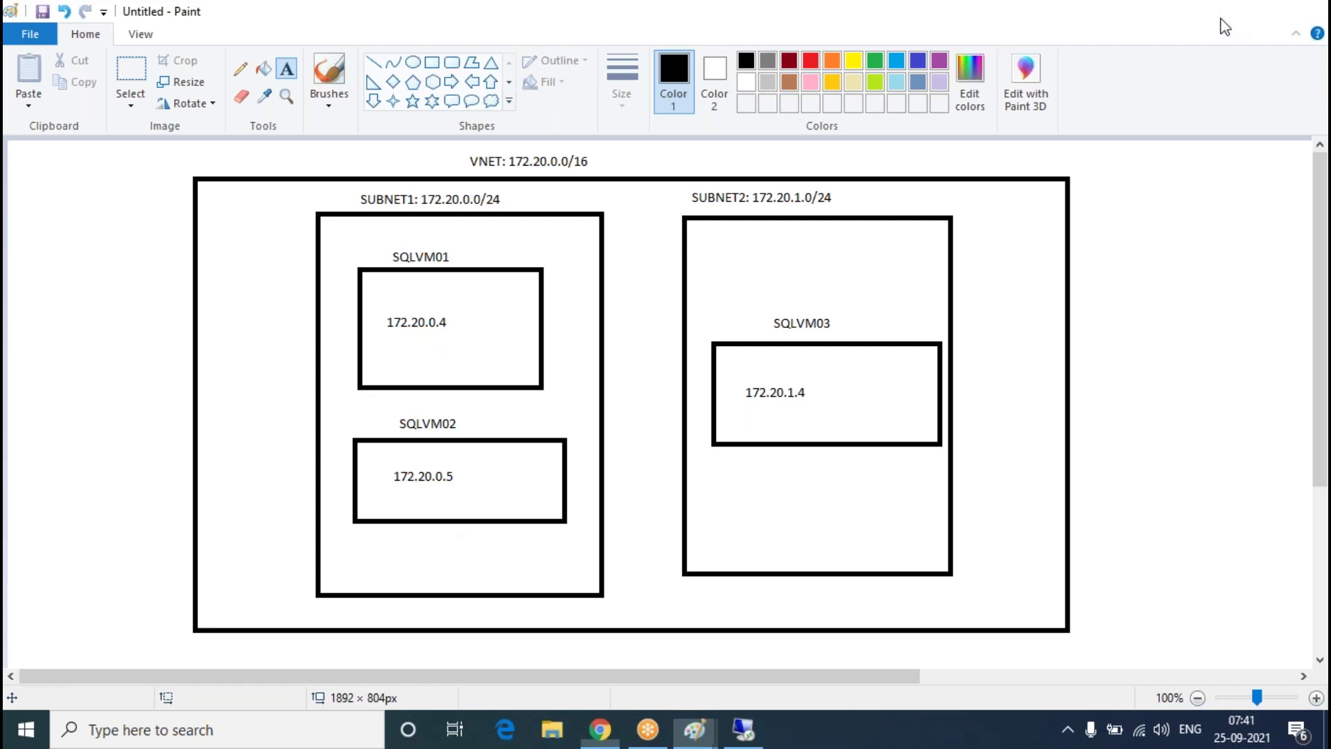
{"action": "left_click", "coordinate": [1217, 11]}
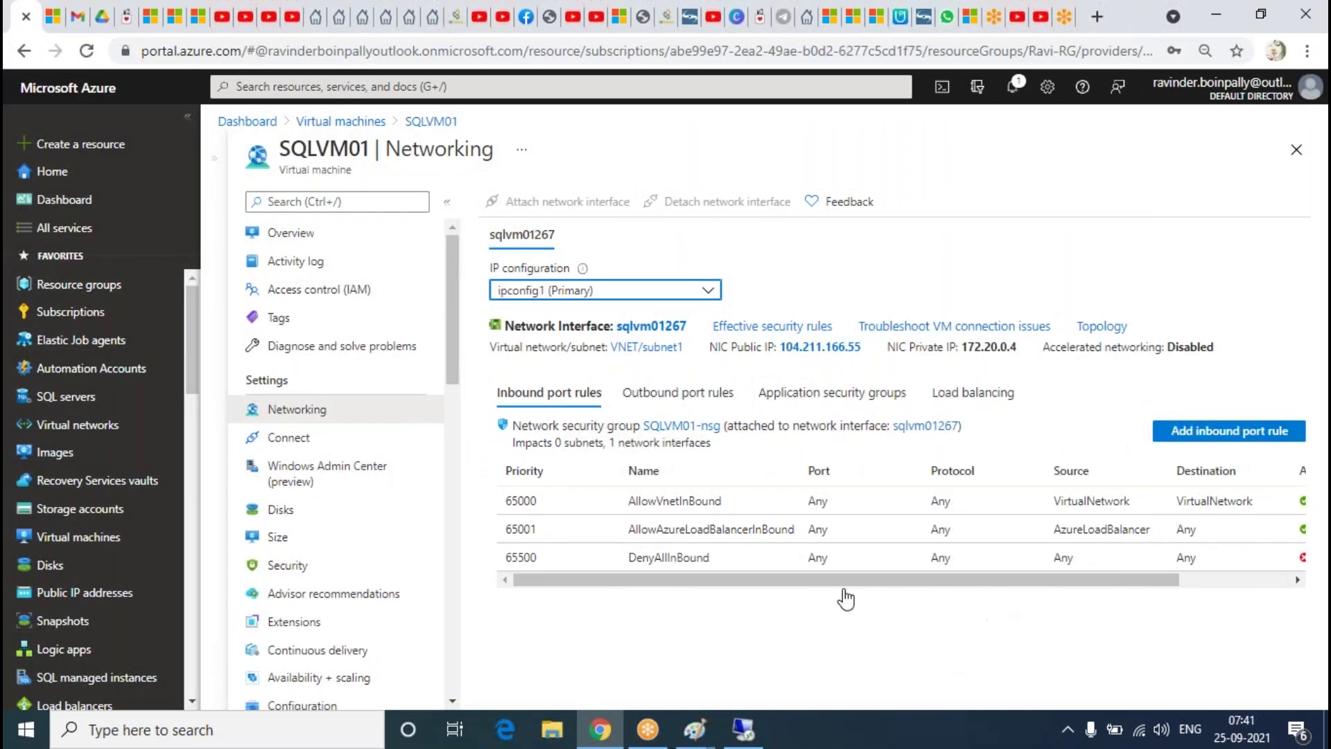
Draw a small box at the lower left and a pencil connector from it to SQLVM01
{"action": "mouse_move", "coordinate": [697, 731]}
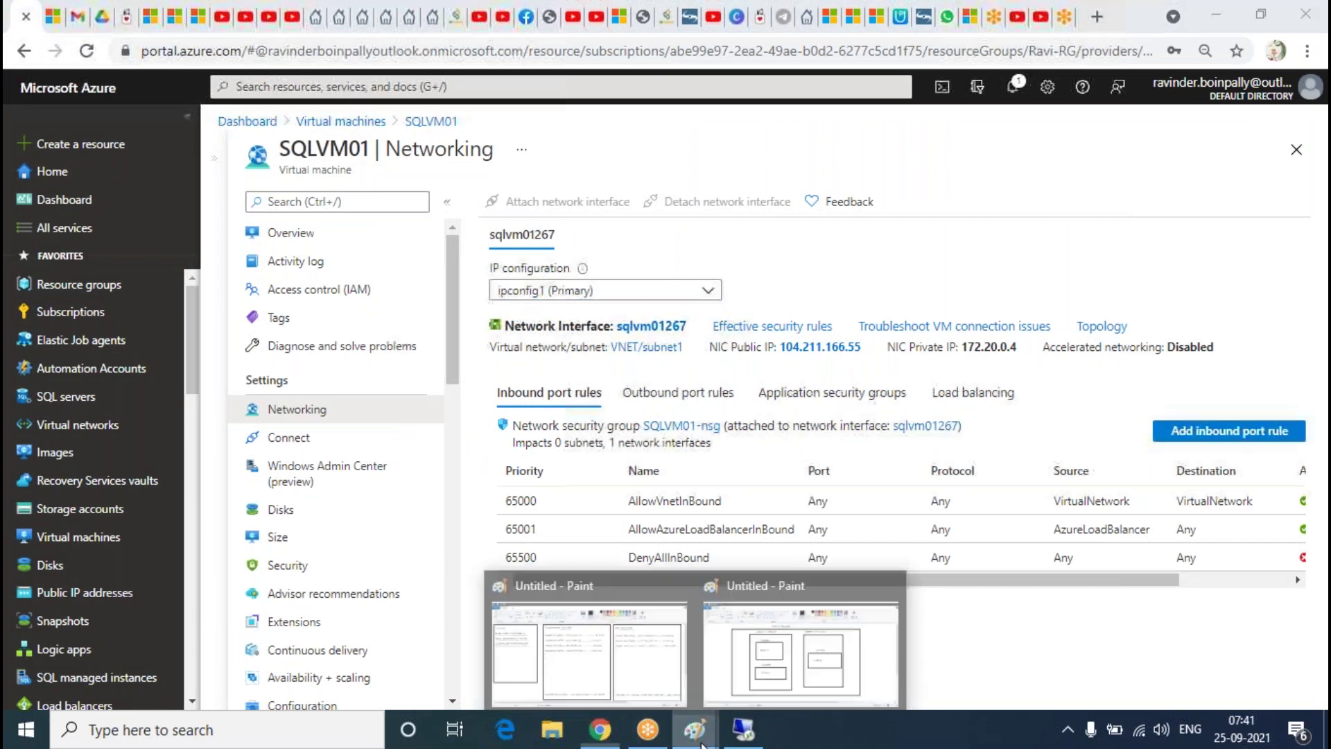
{"action": "left_click", "coordinate": [753, 697]}
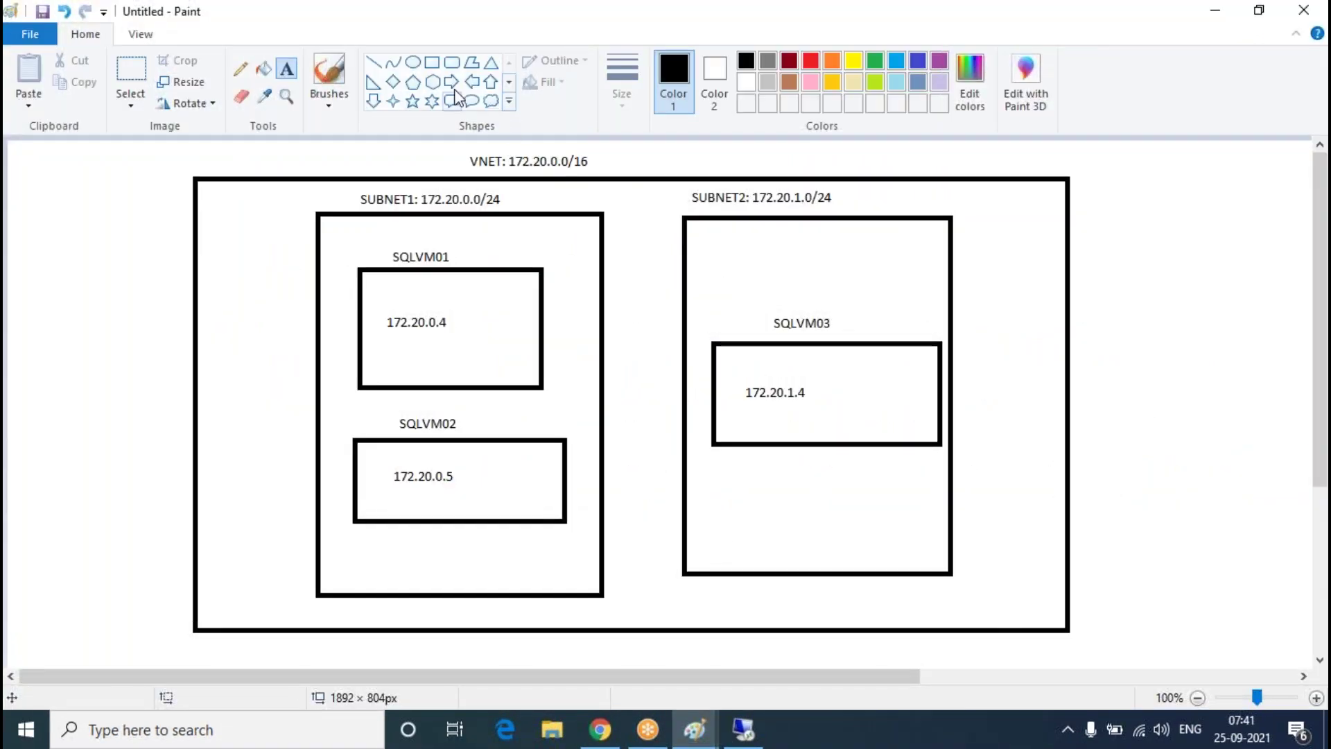
{"action": "left_click", "coordinate": [430, 63]}
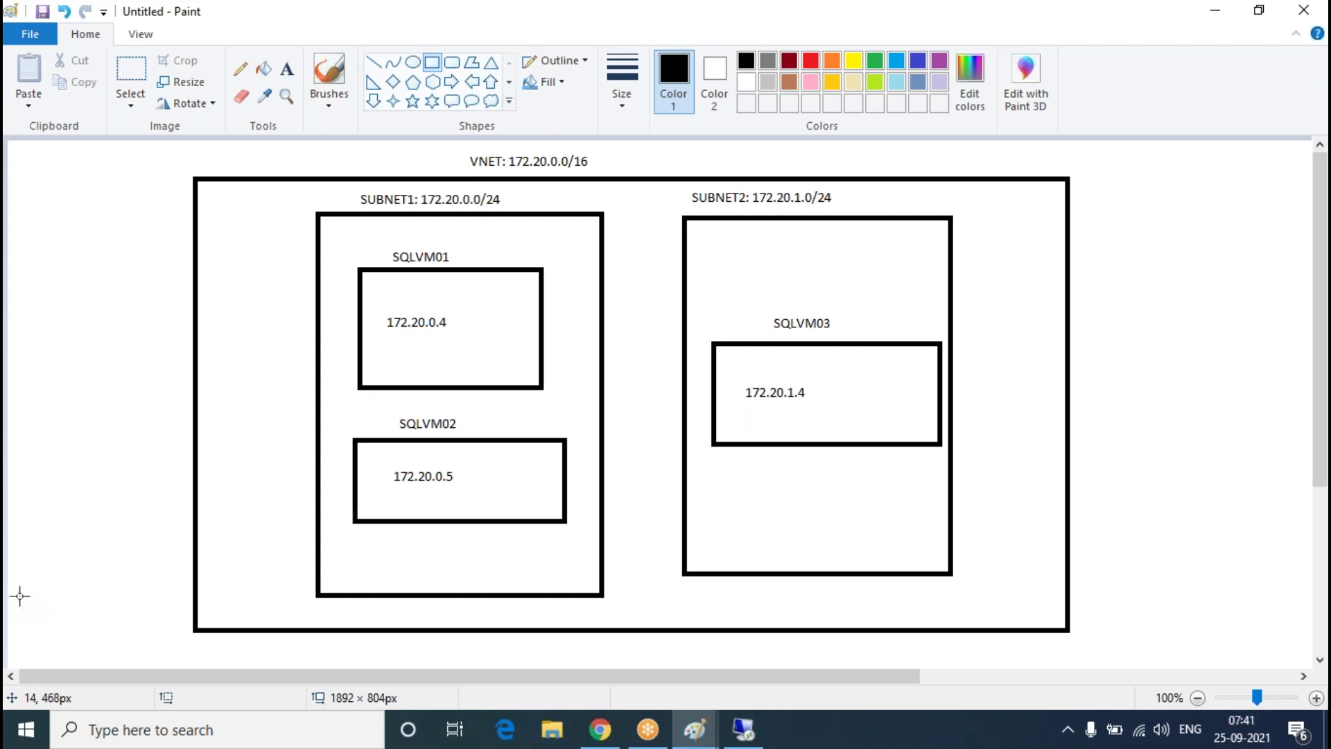
{"action": "left_click_drag", "start_coordinate": [14, 585], "coordinate": [106, 647]}
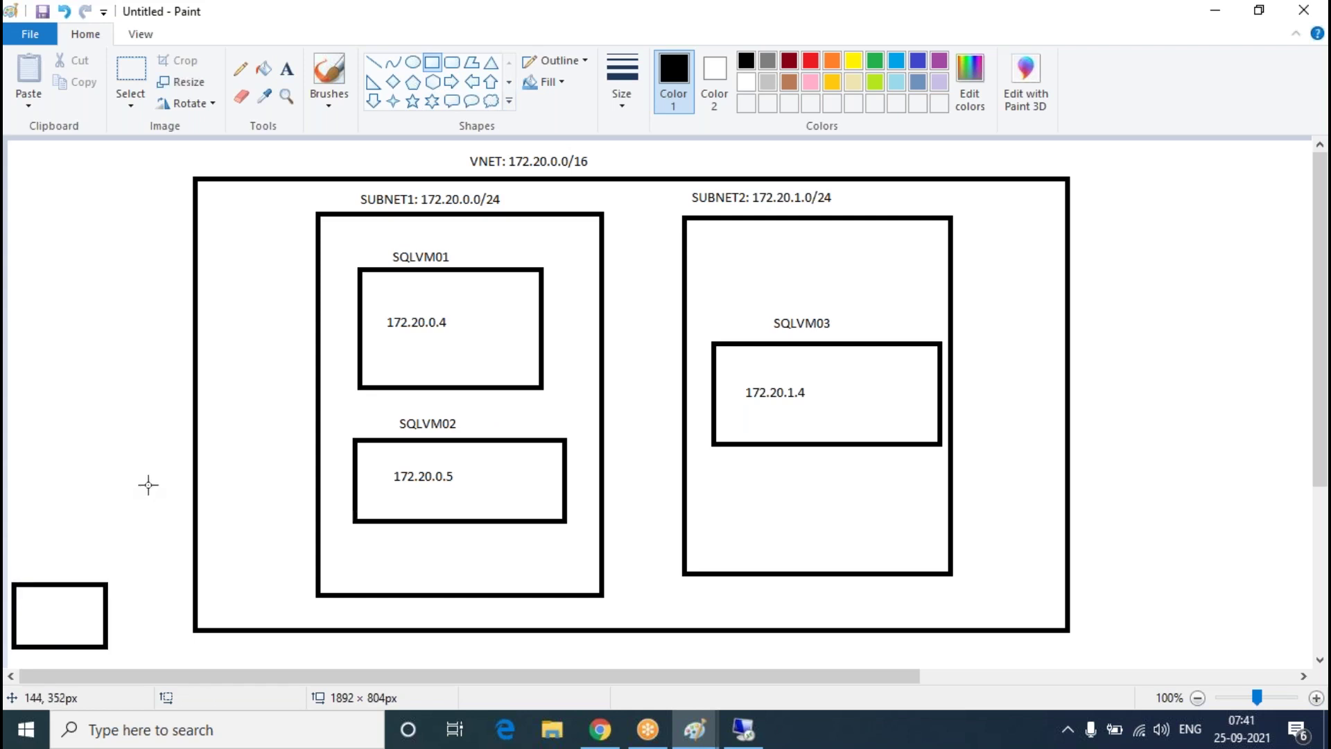
{"action": "left_click", "coordinate": [240, 68]}
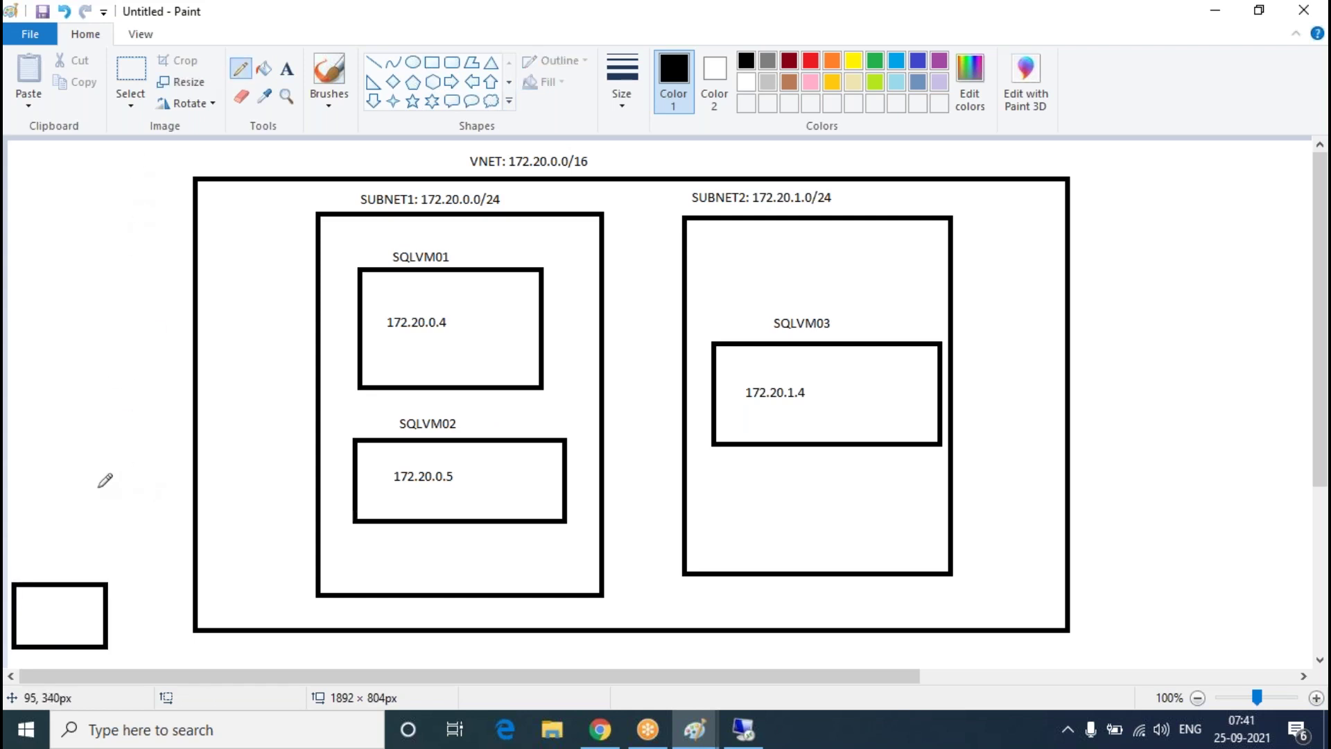
{"action": "mouse_move", "coordinate": [86, 581]}
{"action": "left_mouse_down"}
{"action": "mouse_move", "coordinate": [118, 484]}
{"action": "mouse_move", "coordinate": [251, 334]}
{"action": "mouse_move", "coordinate": [362, 303]}
{"action": "left_mouse_up"}
{"action": "mouse_move", "coordinate": [77, 559]}
{"action": "left_mouse_down"}
{"action": "mouse_move", "coordinate": [77, 589]}
{"action": "mouse_move", "coordinate": [85, 555]}
{"action": "mouse_move", "coordinate": [103, 556]}
{"action": "mouse_move", "coordinate": [80, 589]}
{"action": "left_mouse_up"}
{"action": "mouse_move", "coordinate": [341, 296]}
{"action": "left_mouse_down"}
{"action": "mouse_move", "coordinate": [340, 315]}
{"action": "mouse_move", "coordinate": [341, 297]}
{"action": "mouse_move", "coordinate": [384, 291]}
{"action": "mouse_move", "coordinate": [383, 319]}
{"action": "mouse_move", "coordinate": [340, 327]}
{"action": "left_mouse_up"}
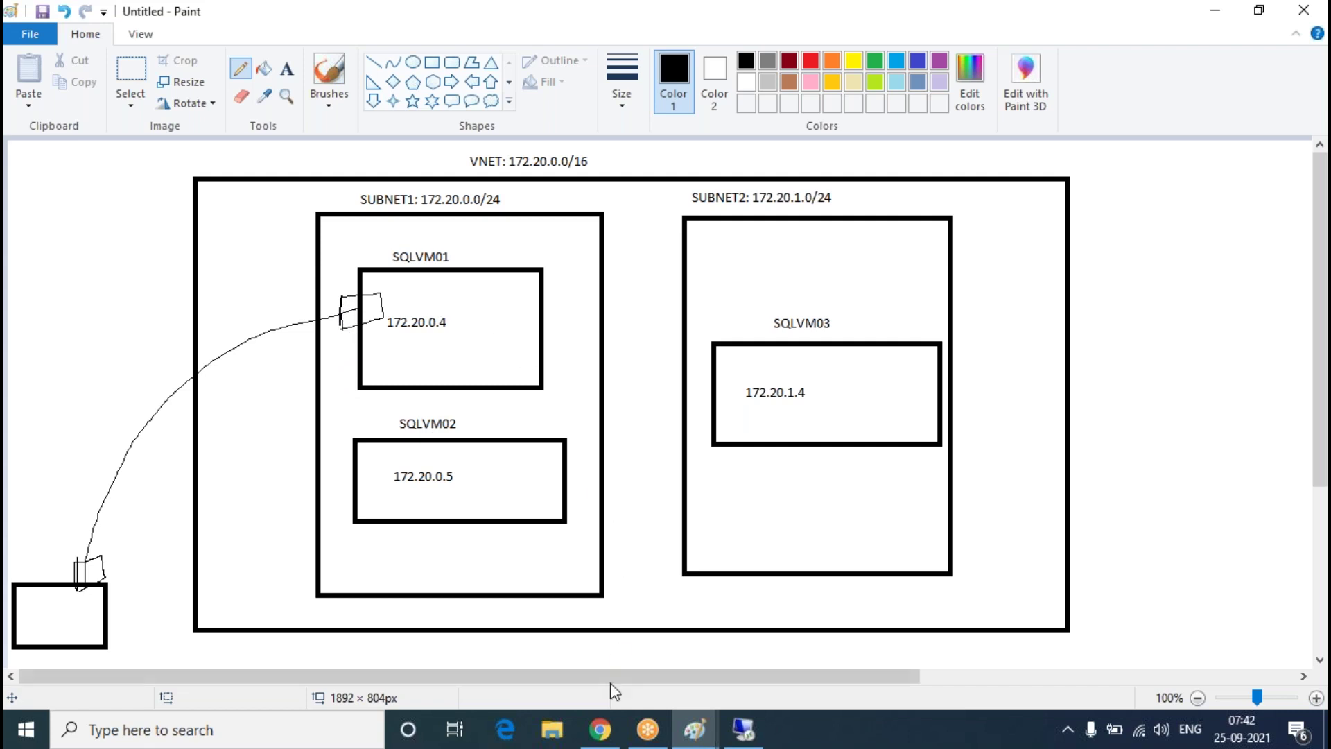
{"action": "left_click", "coordinate": [601, 729]}
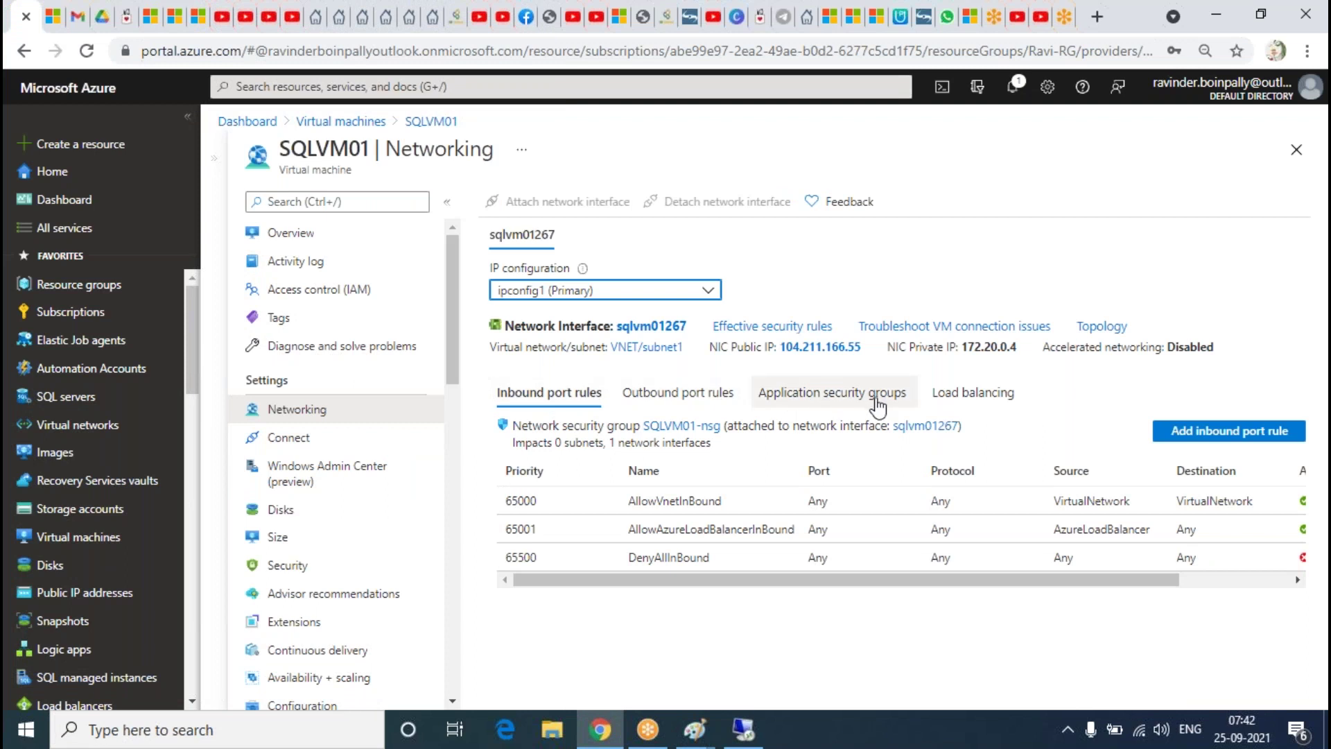
Dismiss the old error, retry RDP to 104.211.166.55, then clear the can't-connect error
{"action": "left_click_drag", "start_coordinate": [785, 576], "coordinate": [701, 594]}
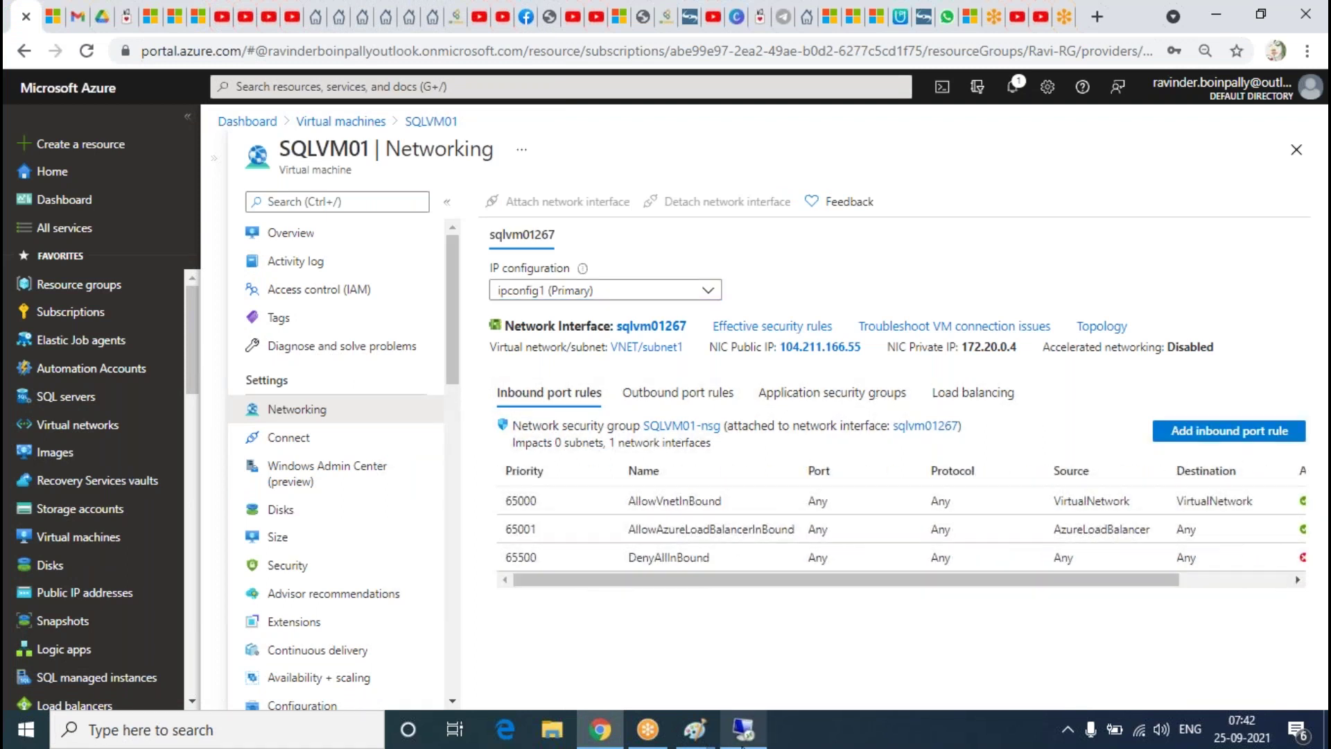
{"action": "left_click", "coordinate": [811, 409]}
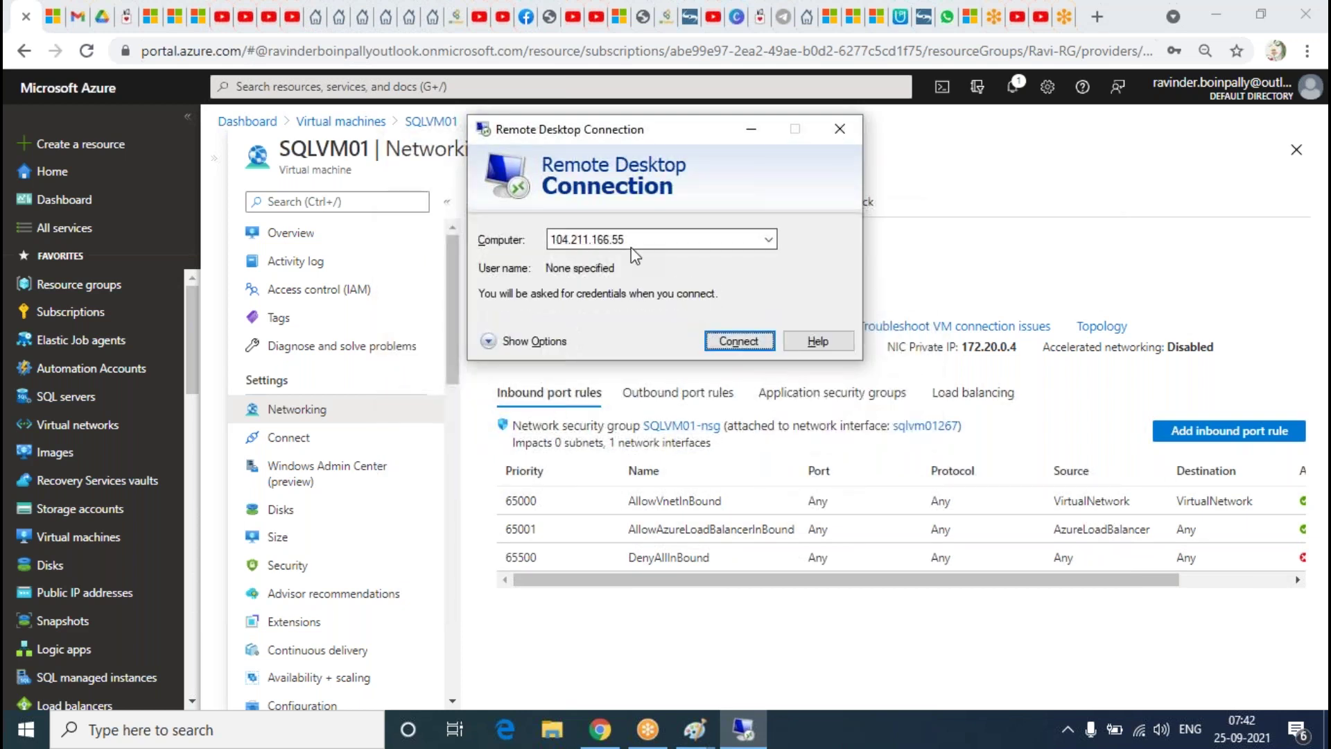
{"action": "left_click_drag", "start_coordinate": [663, 138], "coordinate": [848, 411]}
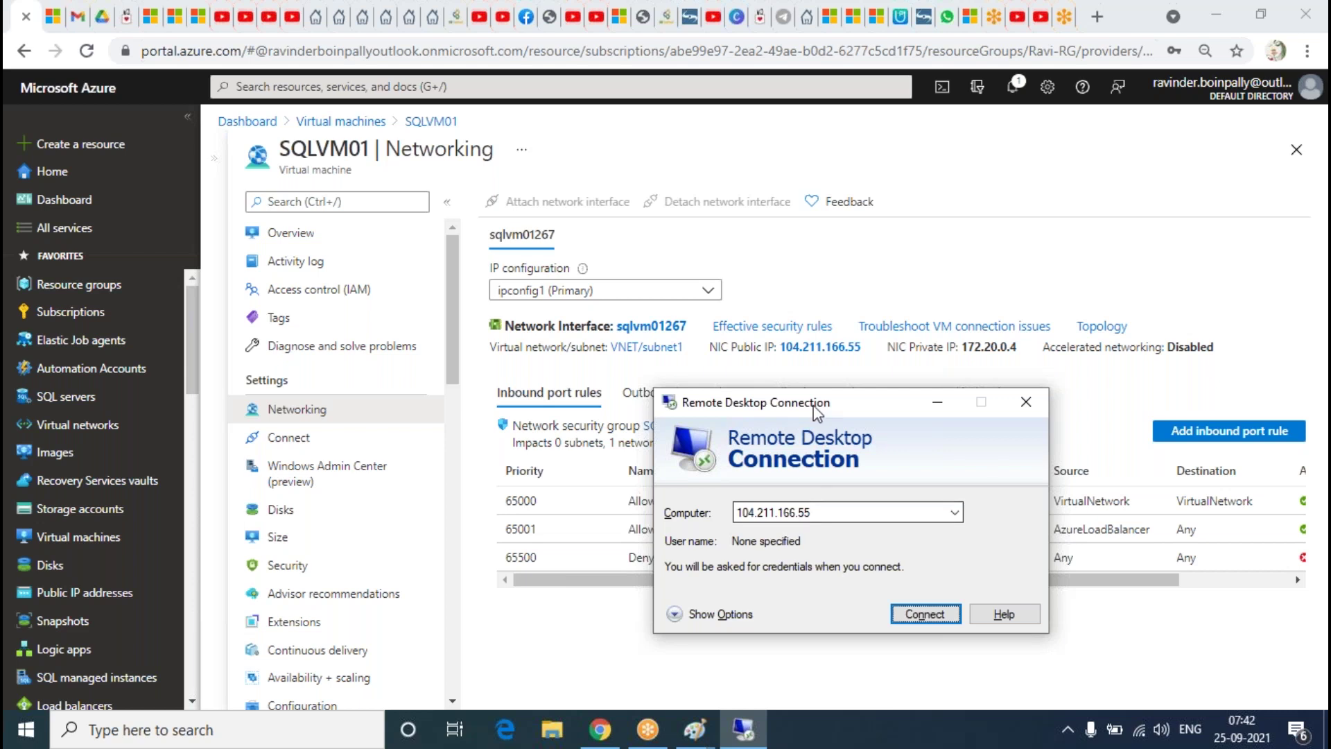
{"action": "left_click_drag", "start_coordinate": [851, 408], "coordinate": [866, 129]}
{"action": "left_click", "coordinate": [939, 335]}
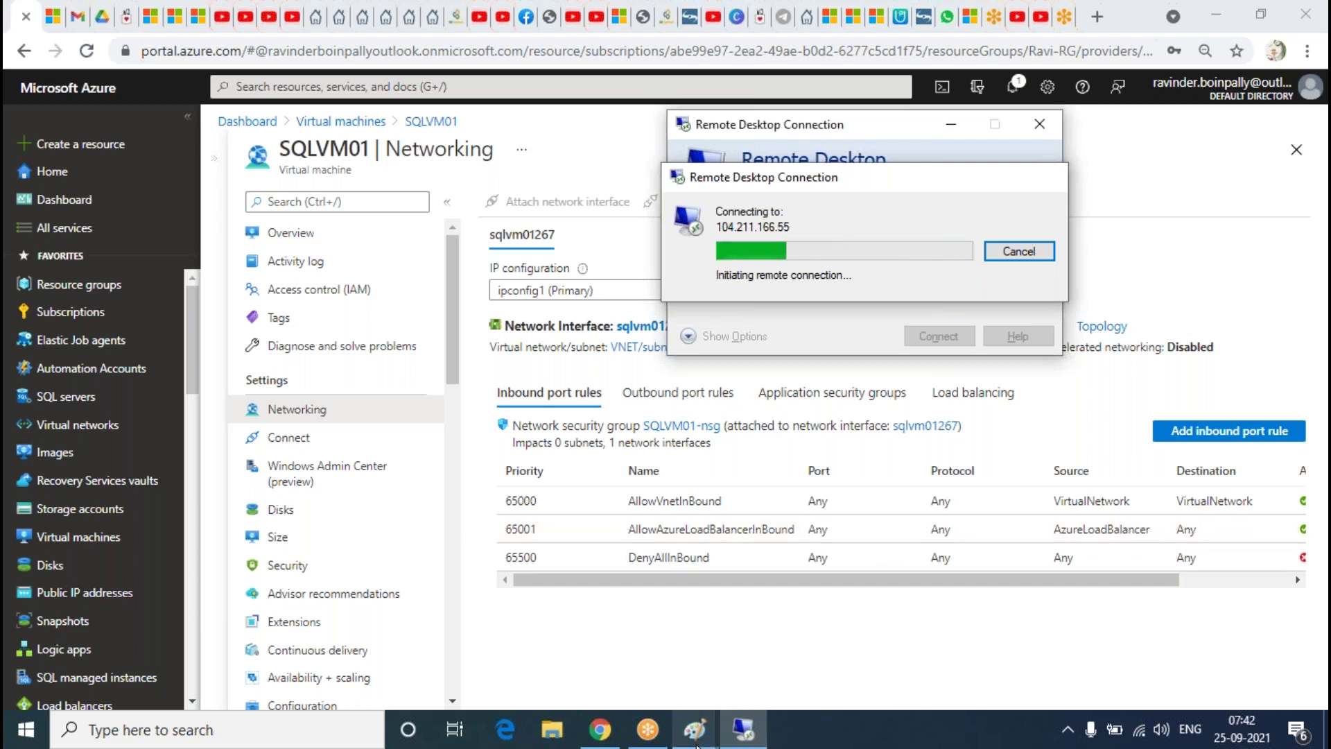
{"action": "mouse_move", "coordinate": [695, 728]}
{"action": "left_click", "coordinate": [749, 699]}
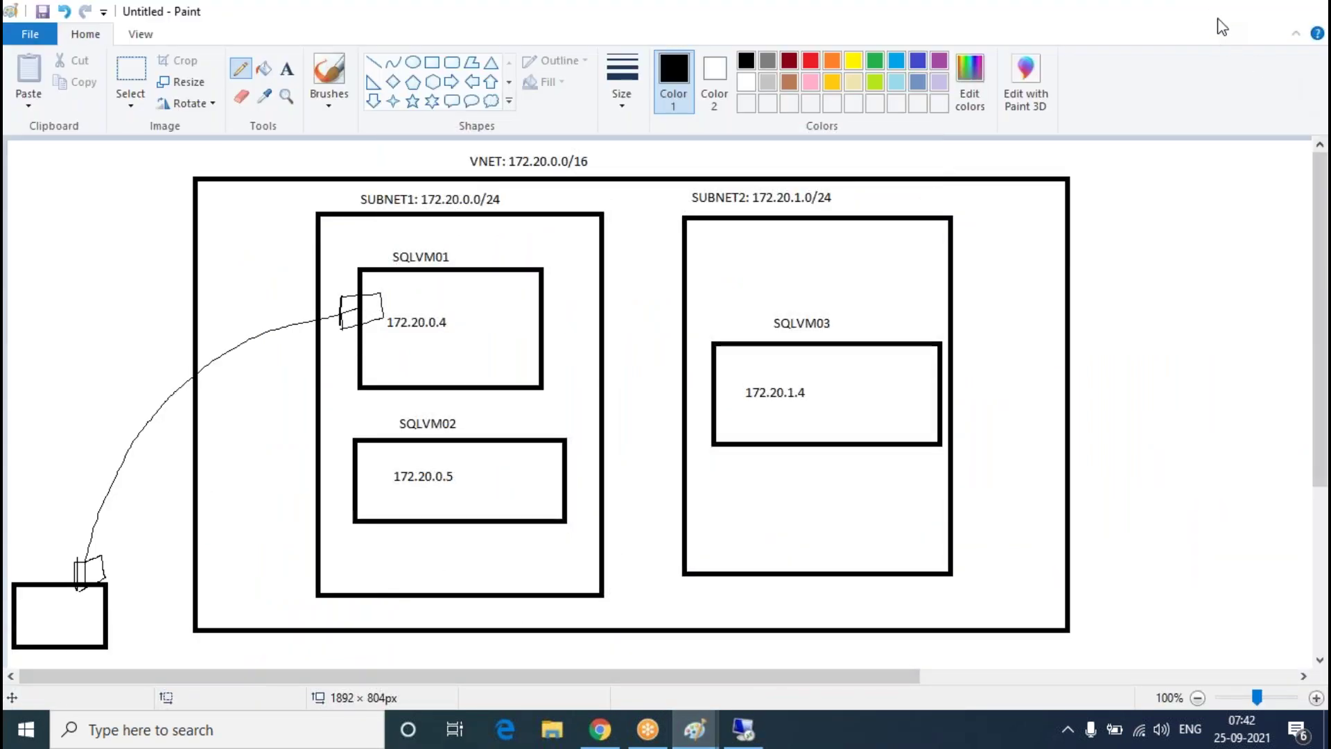
{"action": "left_click", "coordinate": [1222, 26]}
{"action": "left_click", "coordinate": [886, 407]}
{"action": "left_click", "coordinate": [1004, 123]}
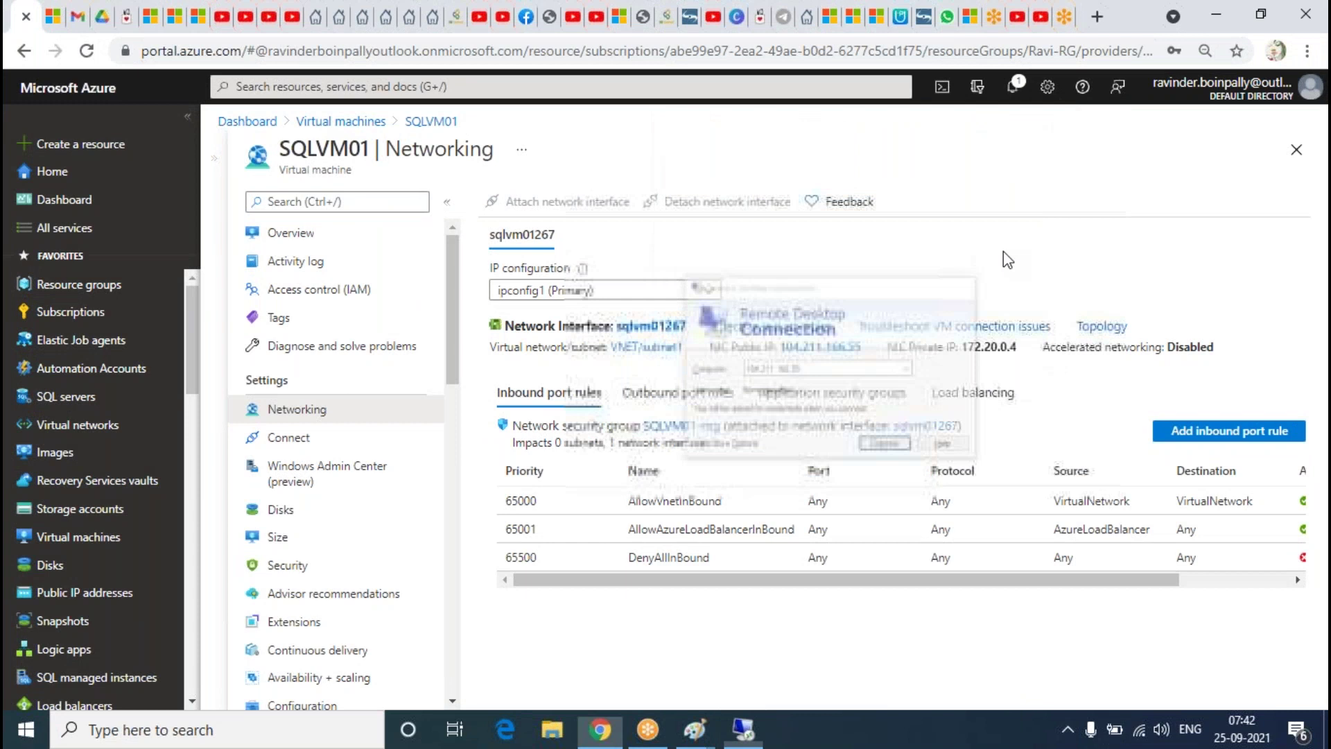
Add inbound rule Port_8080 allowing RDP on TCP 3389 at priority 100, then retry Remote Desktop
{"action": "left_click", "coordinate": [1210, 432]}
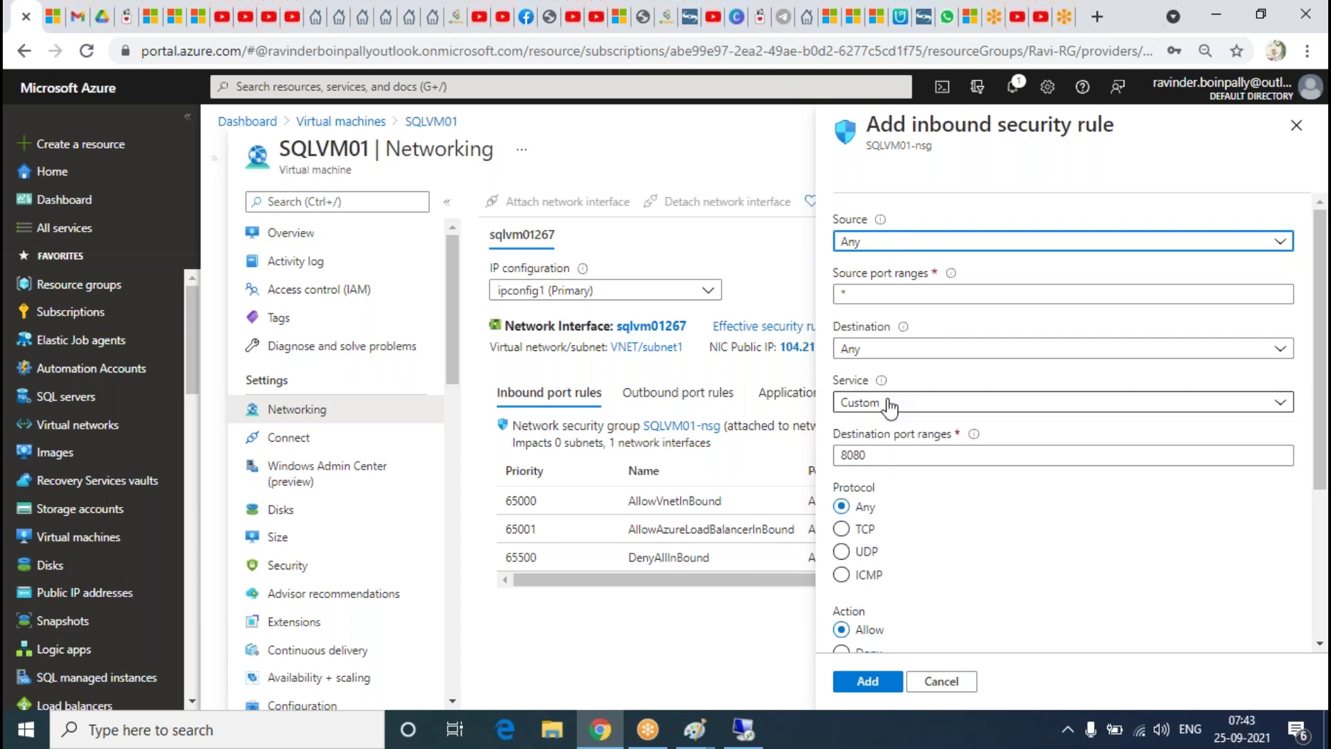
{"action": "left_click", "coordinate": [890, 409]}
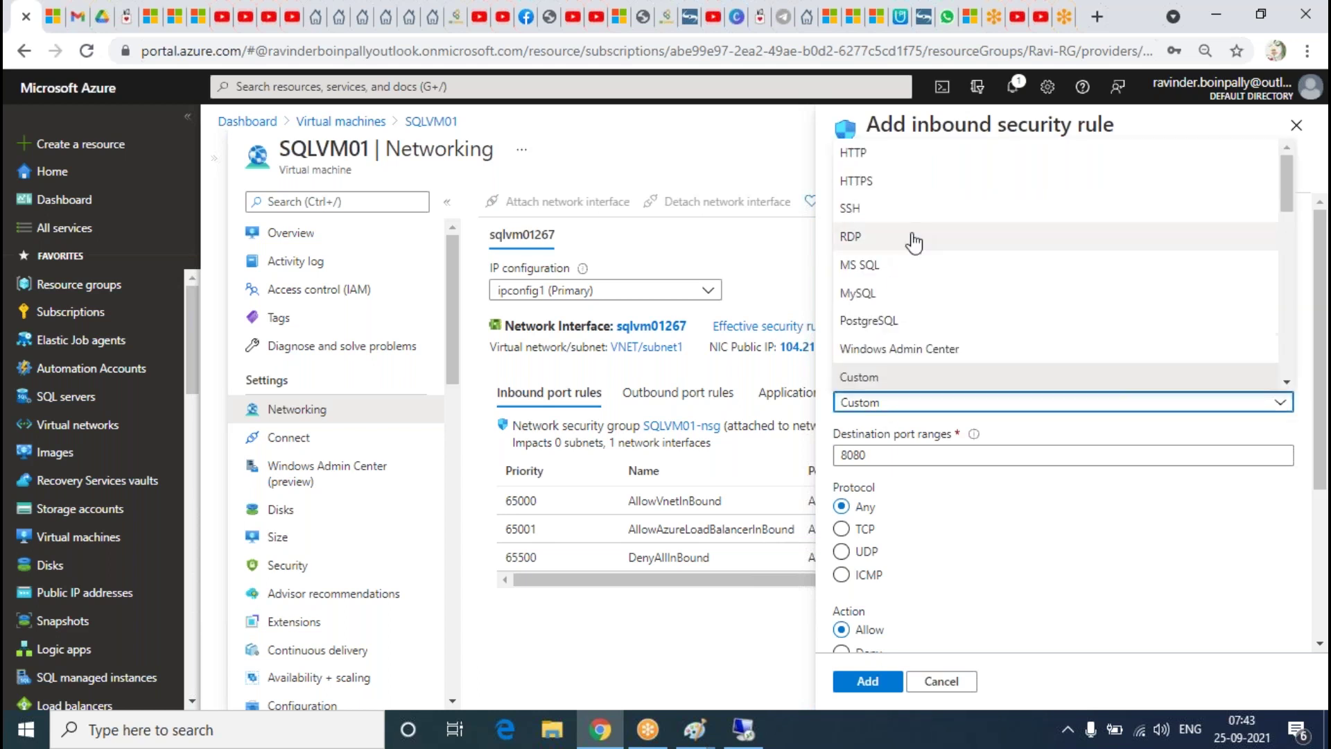
{"action": "scroll", "coordinate": [916, 297], "scroll_direction": "down", "scroll_amount": 1}
{"action": "scroll", "coordinate": [916, 297], "scroll_direction": "down", "scroll_amount": 3}
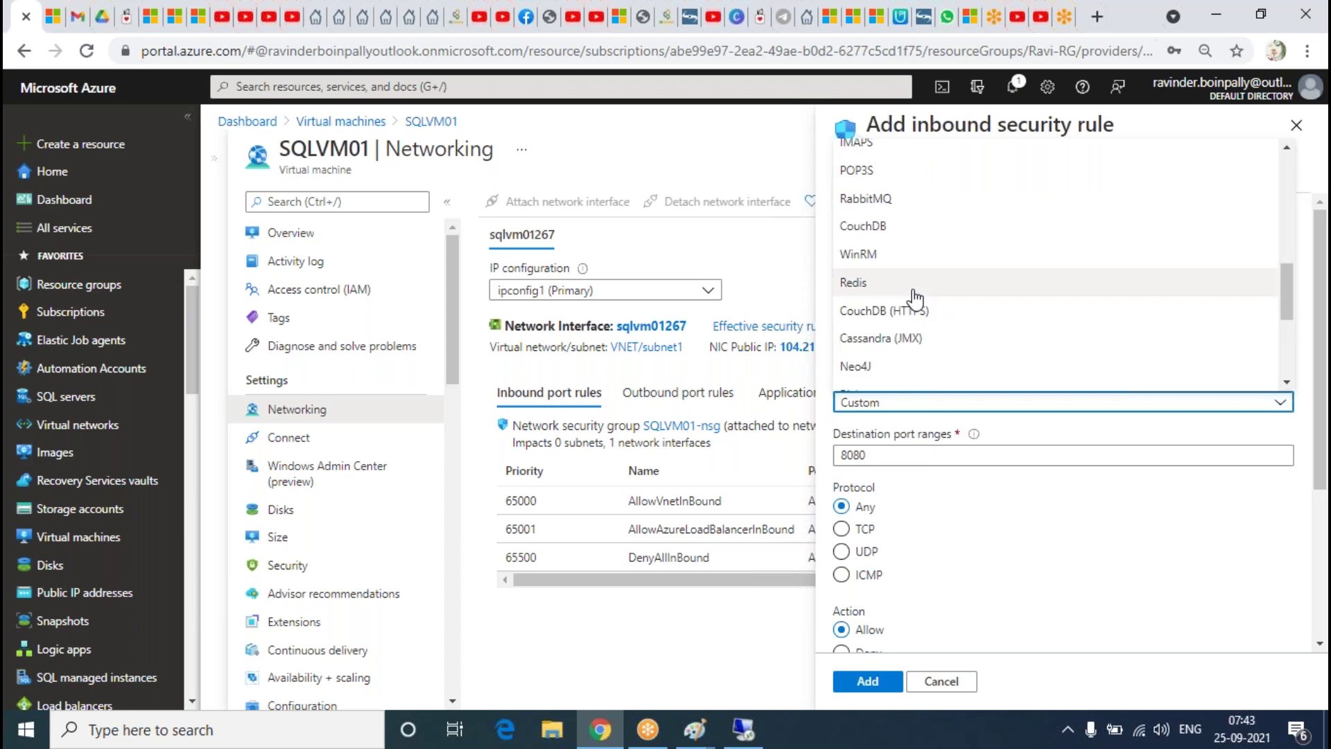
{"action": "scroll", "coordinate": [916, 297], "scroll_direction": "up", "scroll_amount": 6}
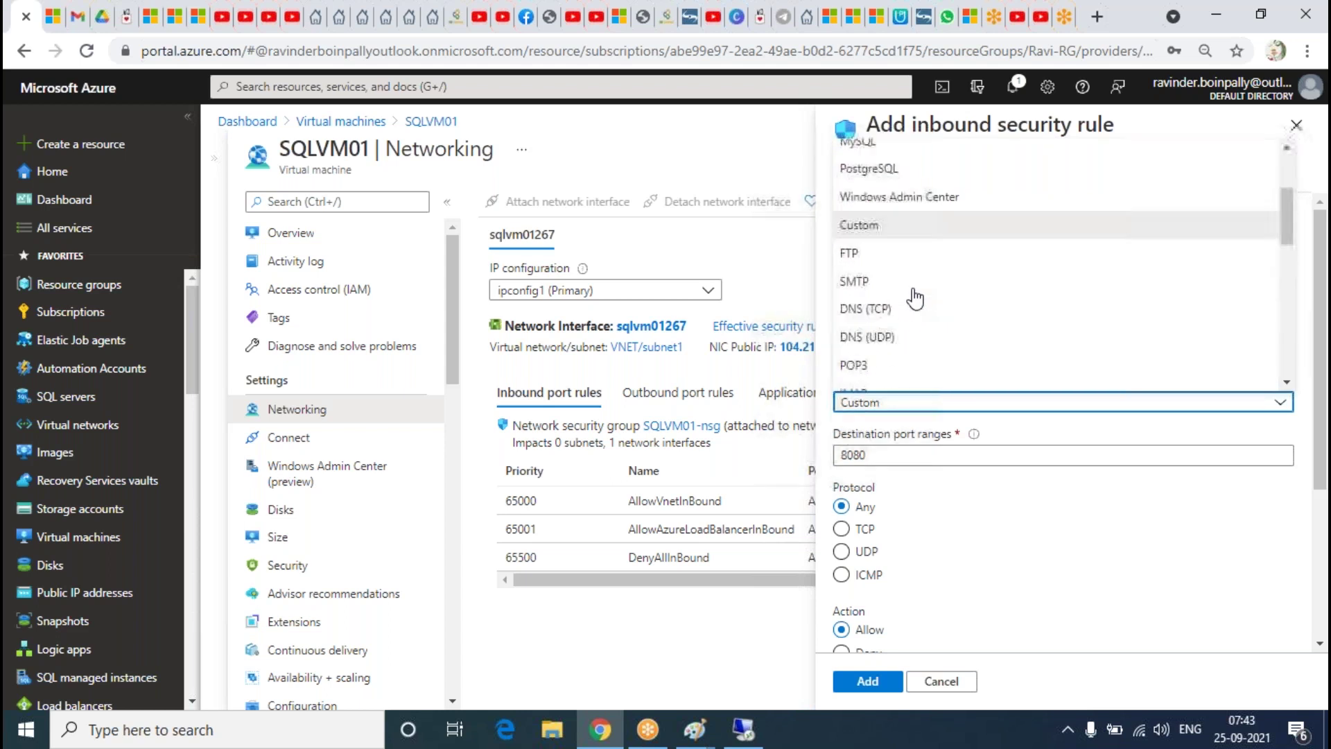
{"action": "left_click", "coordinate": [897, 237]}
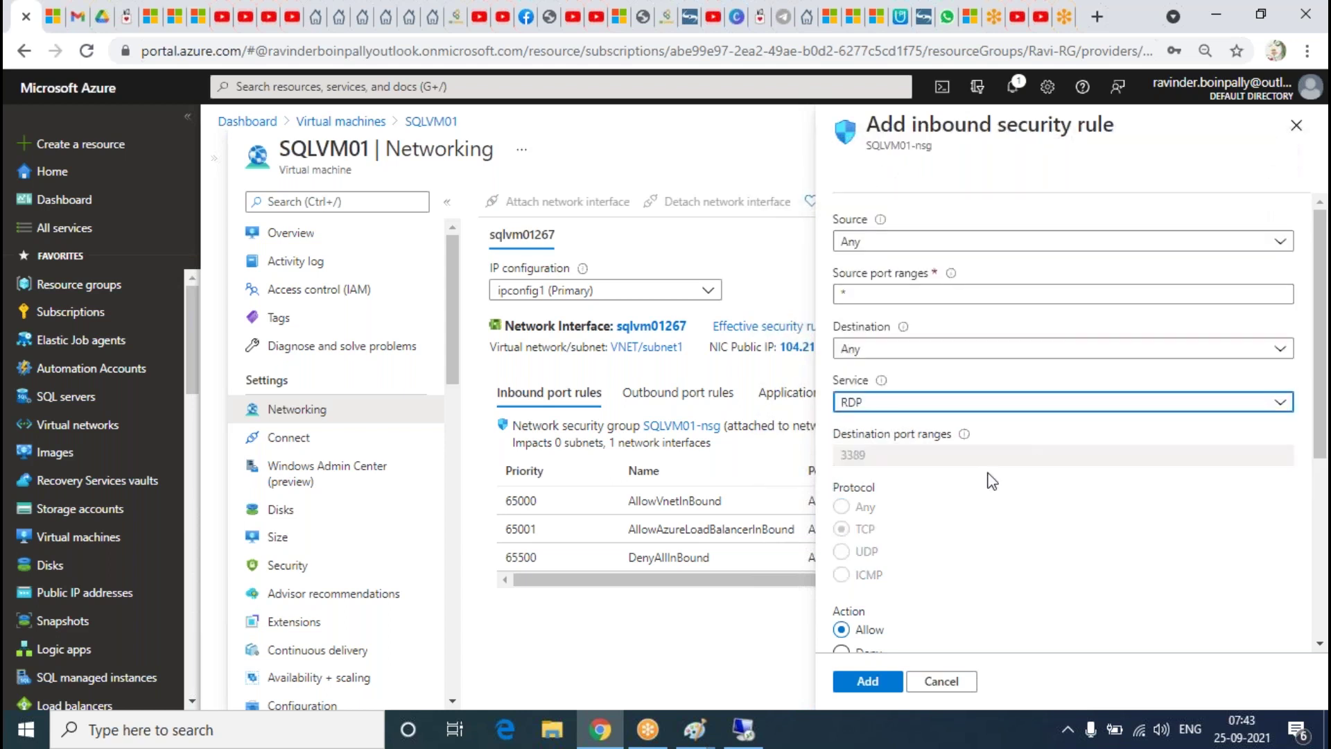
{"action": "double_click", "coordinate": [854, 455]}
{"action": "scroll", "coordinate": [1005, 609], "scroll_direction": "down", "scroll_amount": 5}
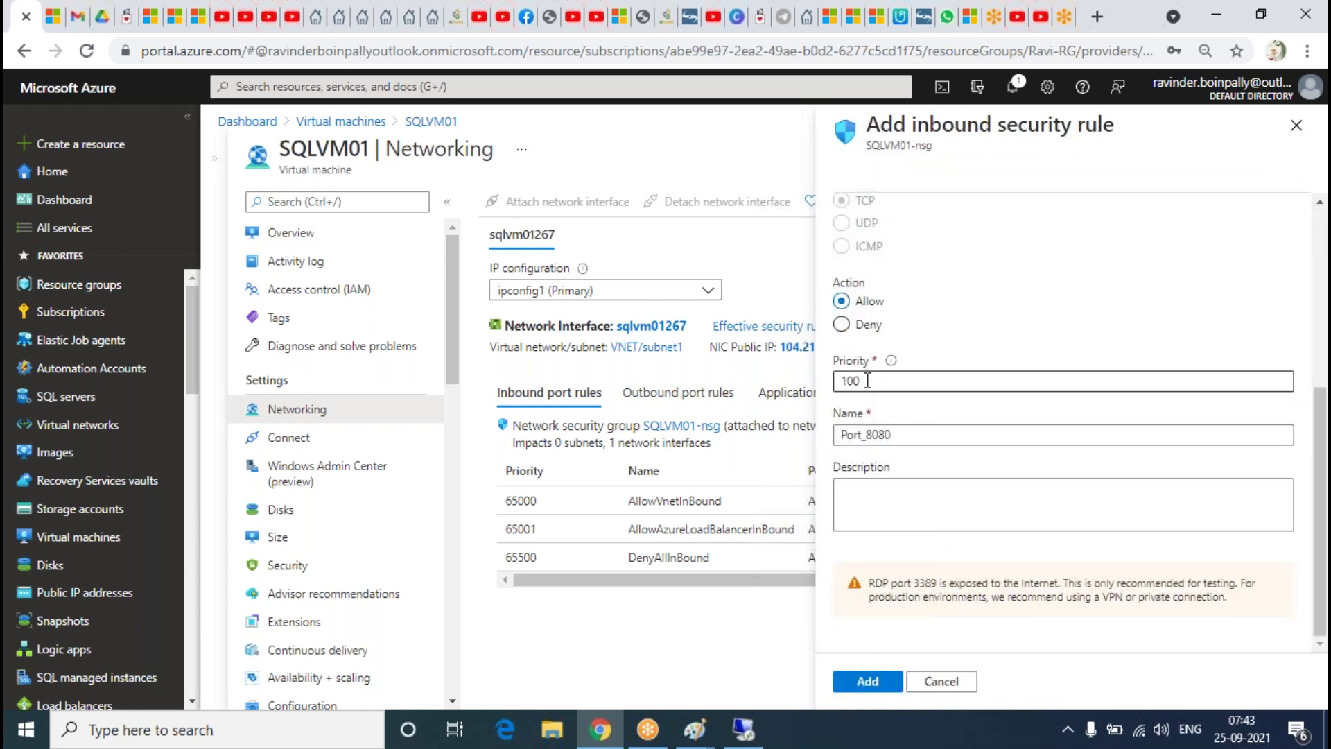
{"action": "double_click", "coordinate": [867, 383]}
{"action": "left_click", "coordinate": [875, 685]}
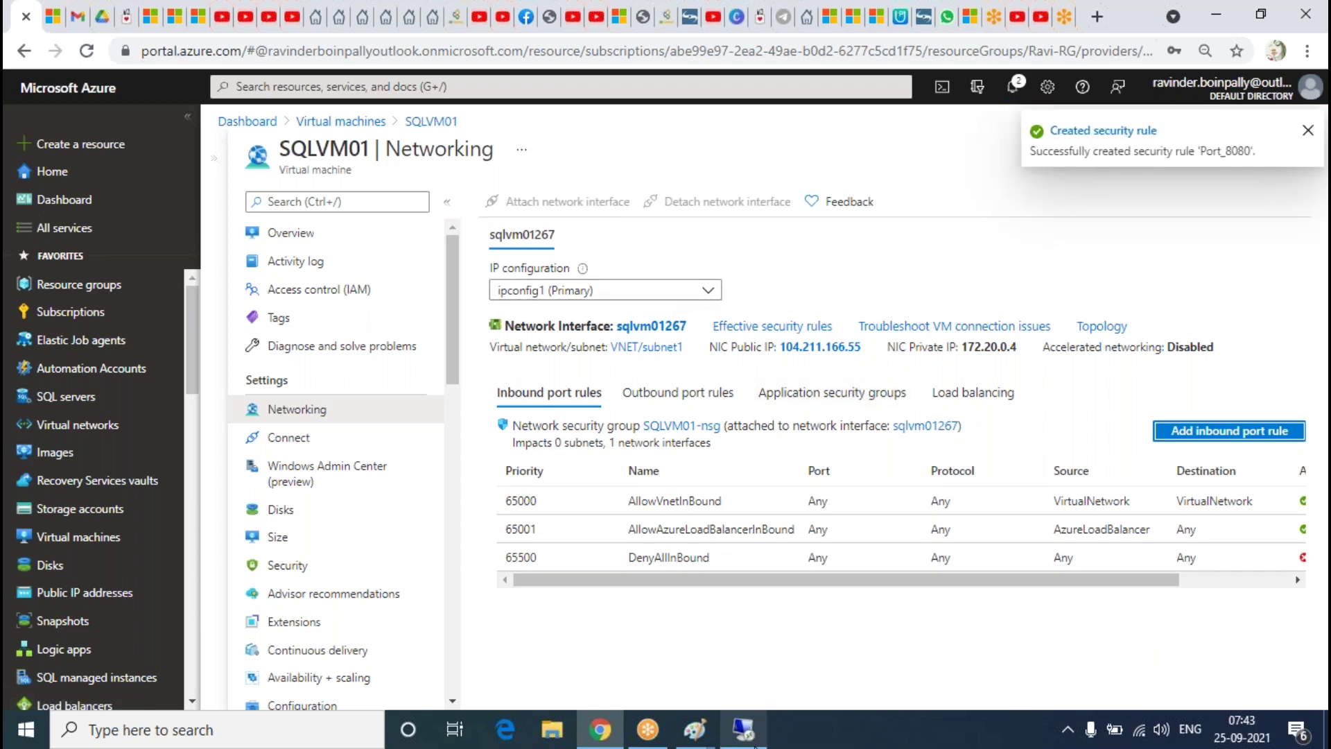
{"action": "left_click", "coordinate": [754, 745]}
{"action": "left_click", "coordinate": [933, 337]}
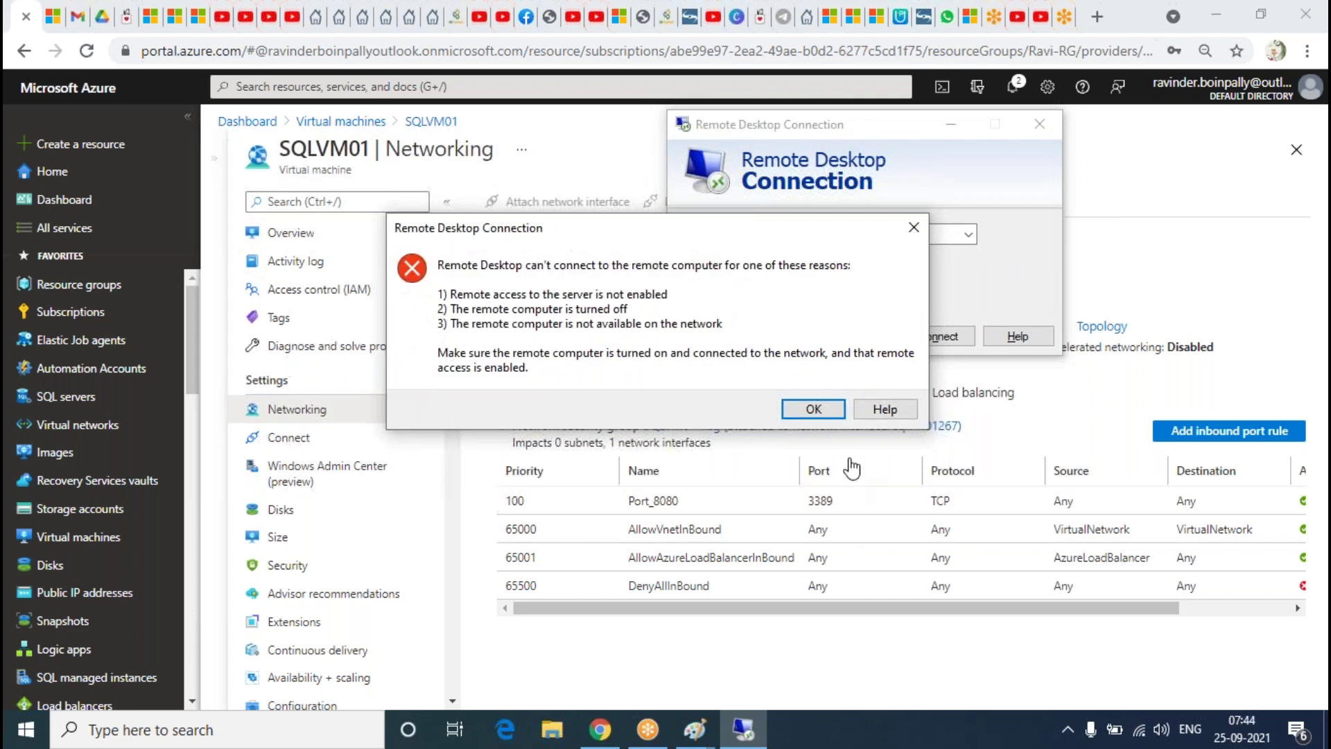
{"action": "left_click", "coordinate": [813, 409]}
{"action": "left_click", "coordinate": [938, 336]}
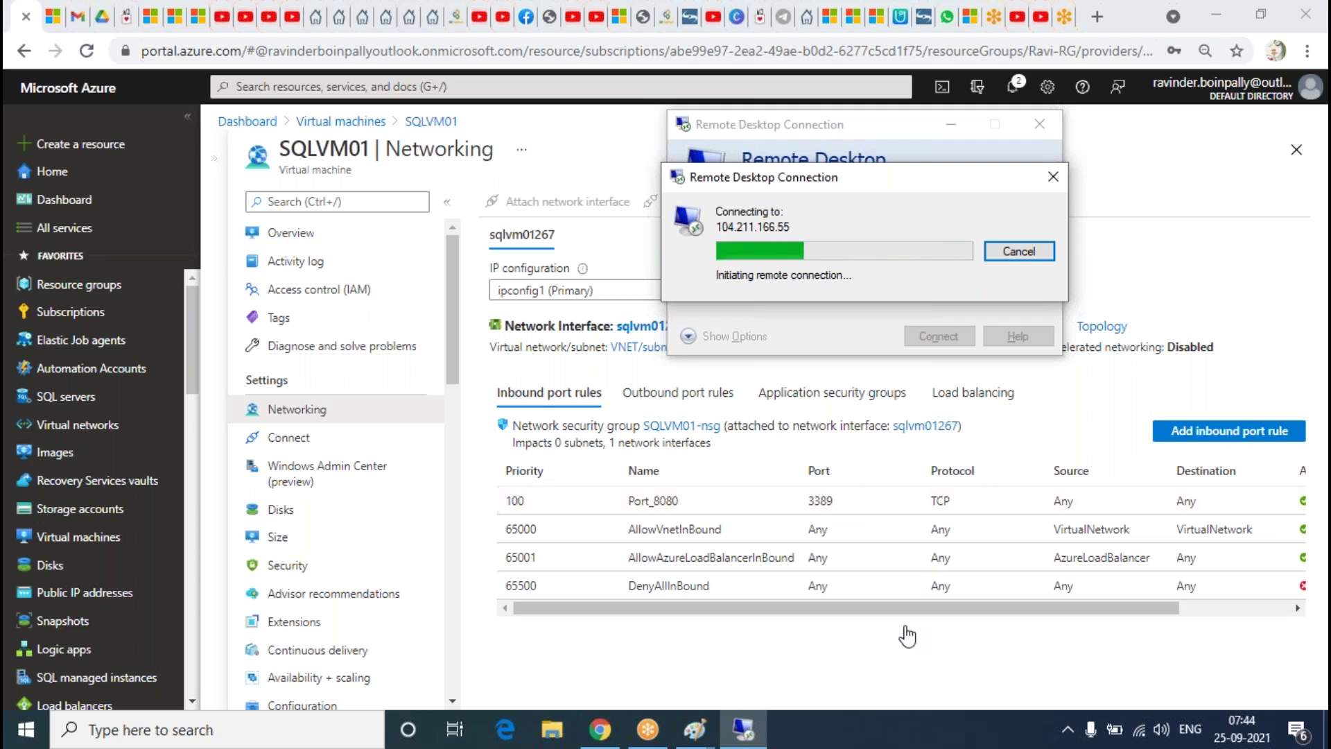
{"action": "left_click_drag", "start_coordinate": [922, 608], "coordinate": [834, 610]}
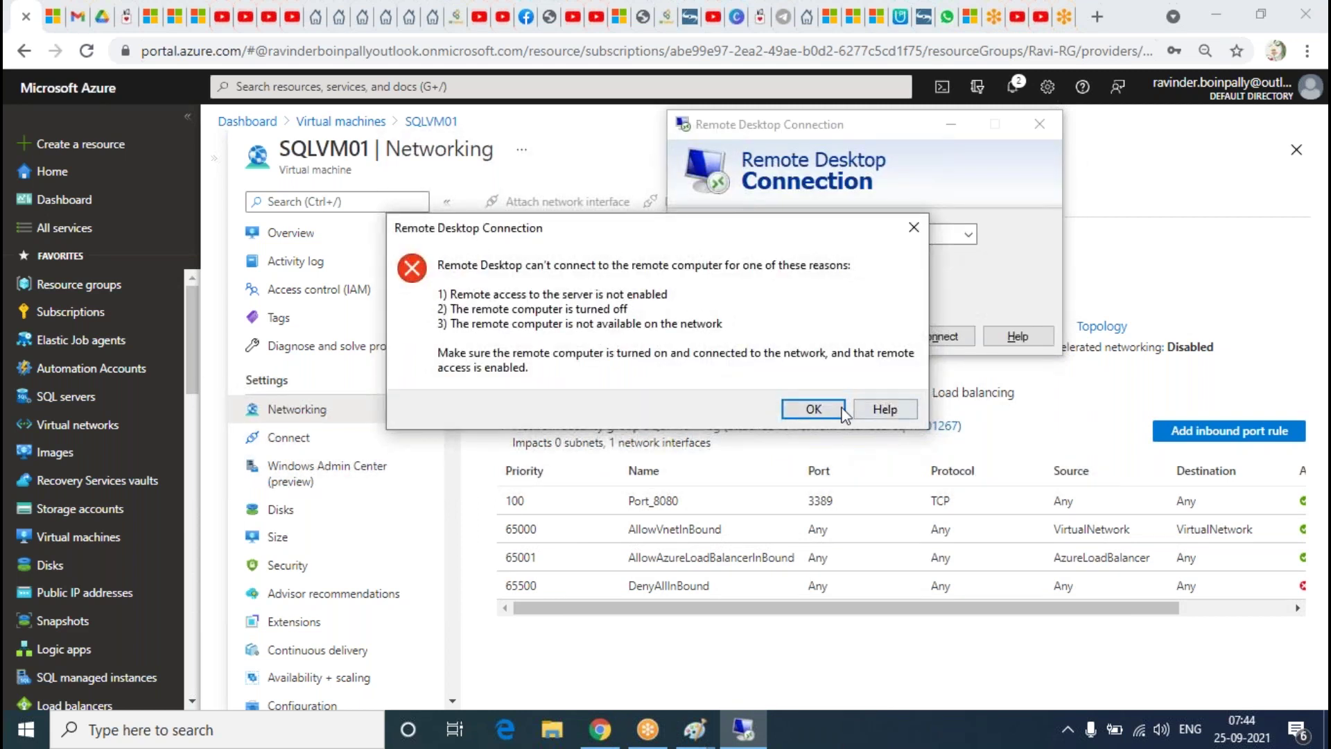
{"action": "left_click", "coordinate": [842, 411]}
{"action": "left_click", "coordinate": [962, 335]}
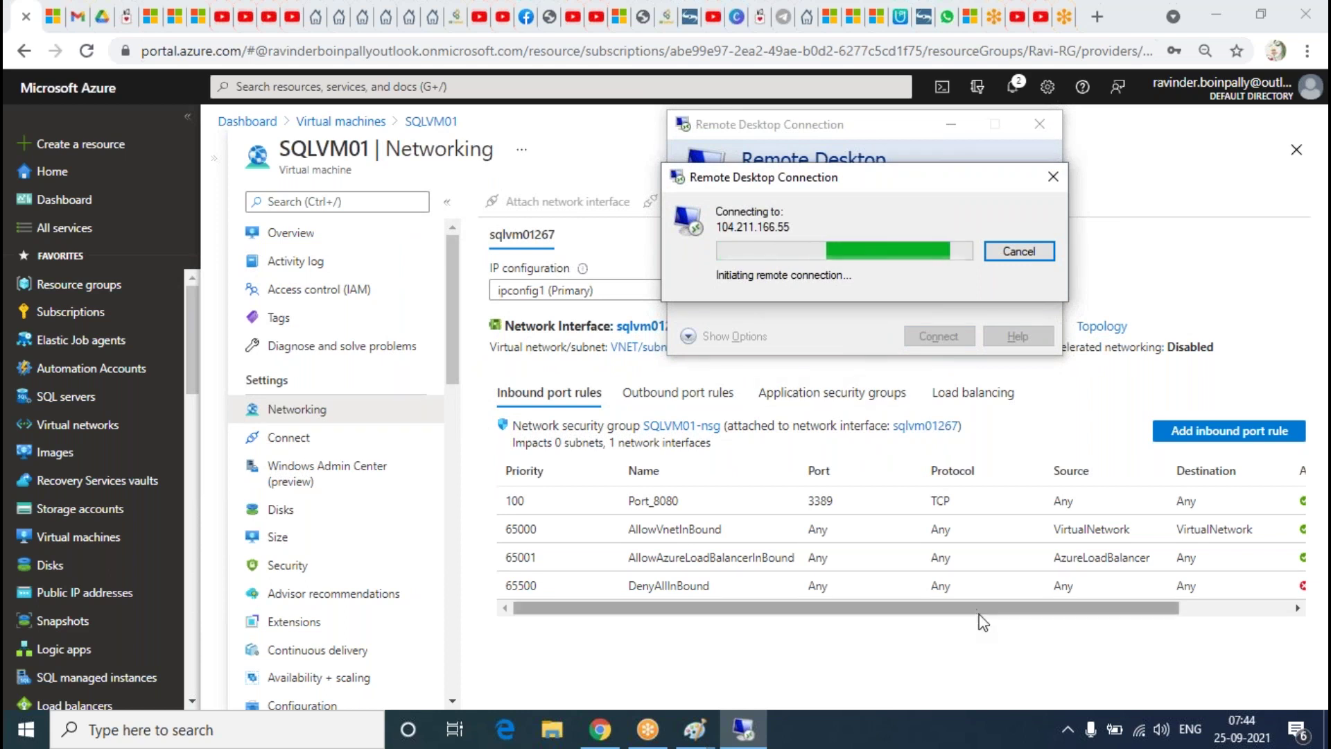
{"action": "mouse_move", "coordinate": [1017, 610]}
{"action": "left_mouse_down"}
{"action": "mouse_move", "coordinate": [1033, 614]}
{"action": "mouse_move", "coordinate": [1017, 613]}
{"action": "left_mouse_up"}
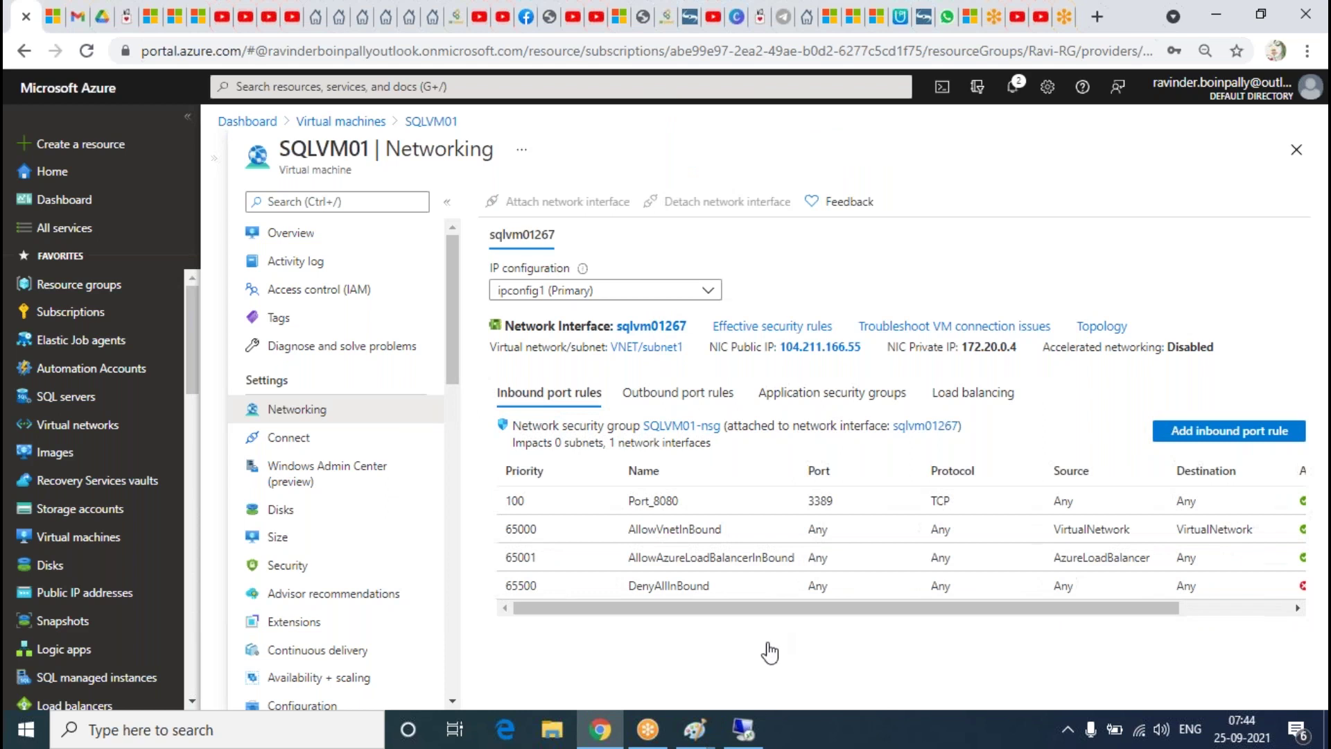
Enter the VM's user name and password, submit them, and accept the untrusted certificate warning
{"action": "left_click", "coordinate": [744, 730]}
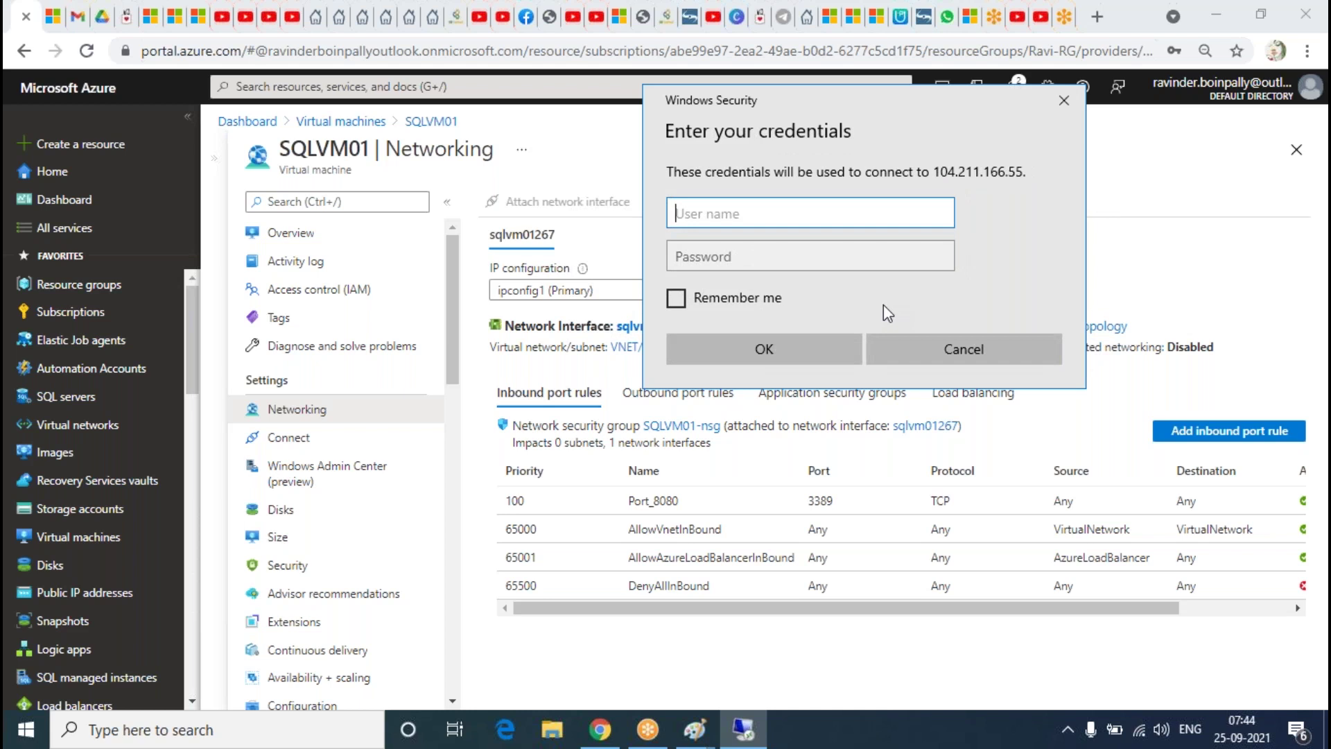
{"action": "type", "text": "Ravinder"}
{"action": "key", "text": "Tab"}
{"action": "type", "text": "••••••••••••"}
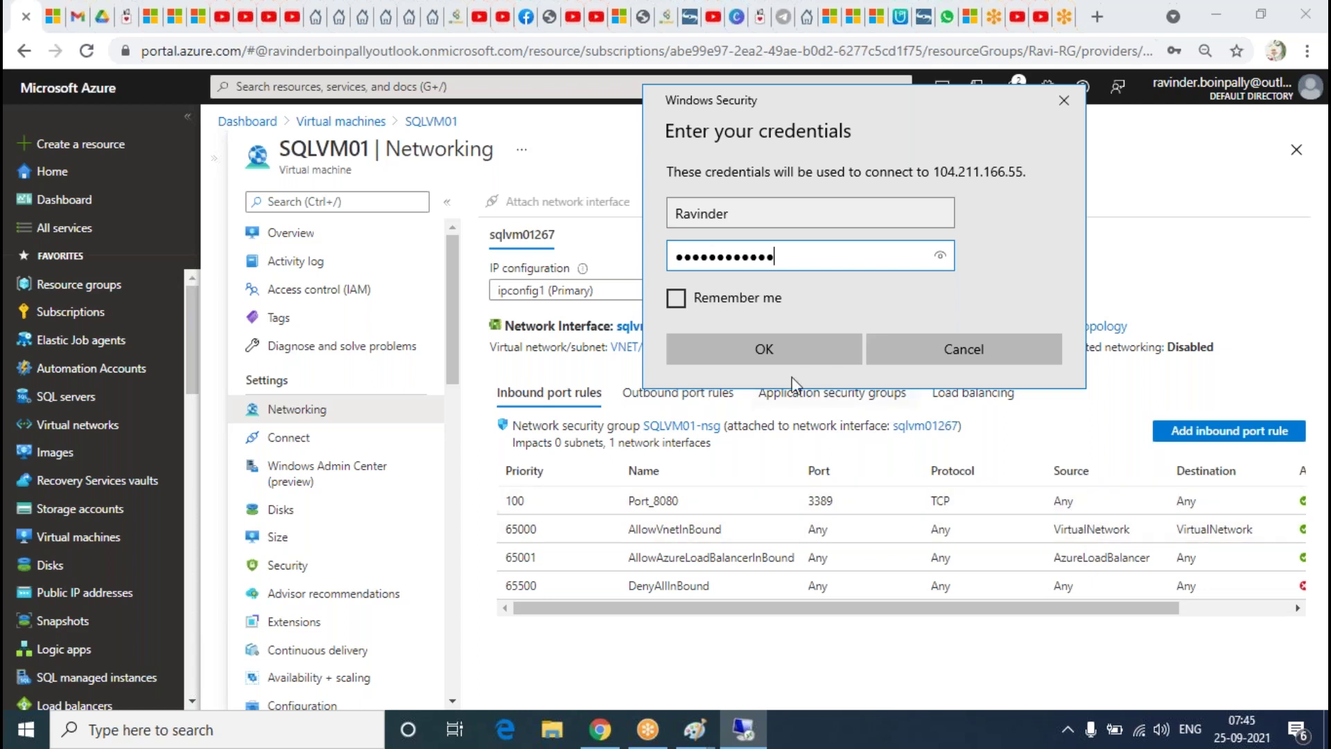
{"action": "left_click", "coordinate": [797, 354]}
{"action": "left_click", "coordinate": [926, 403]}
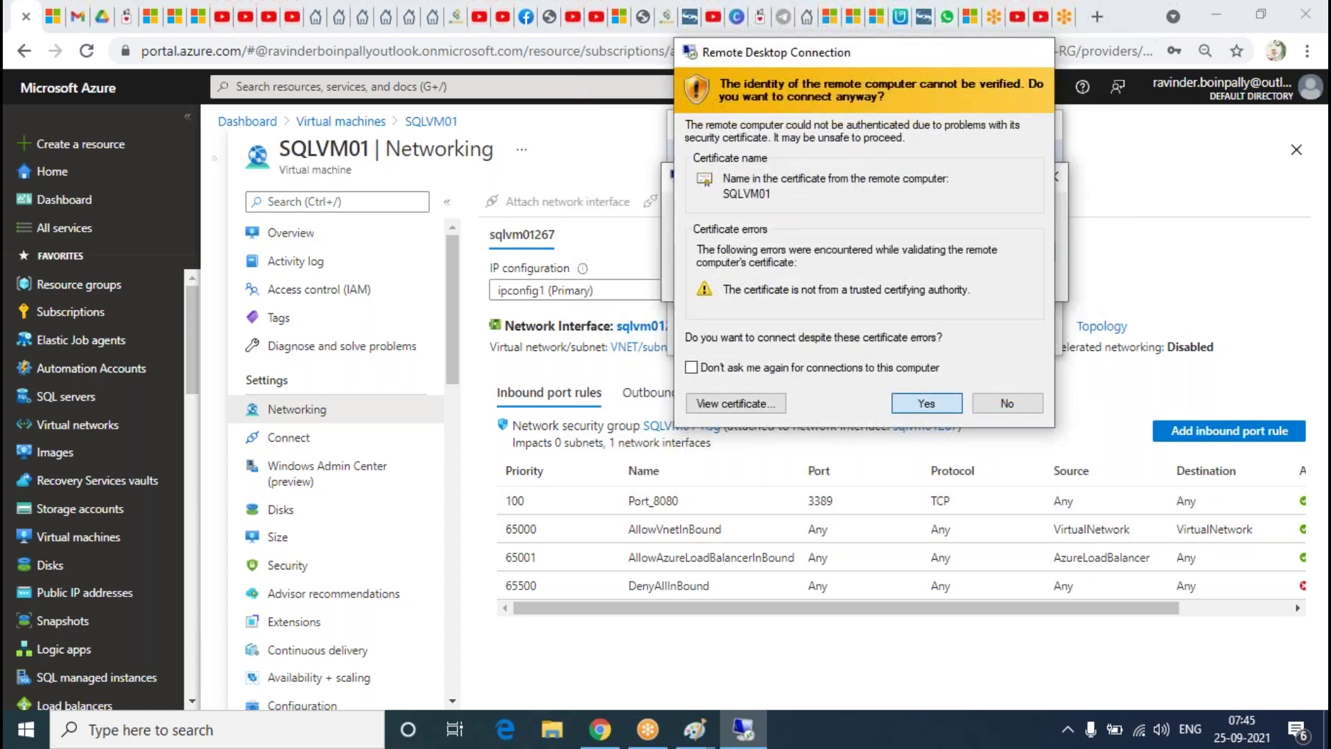
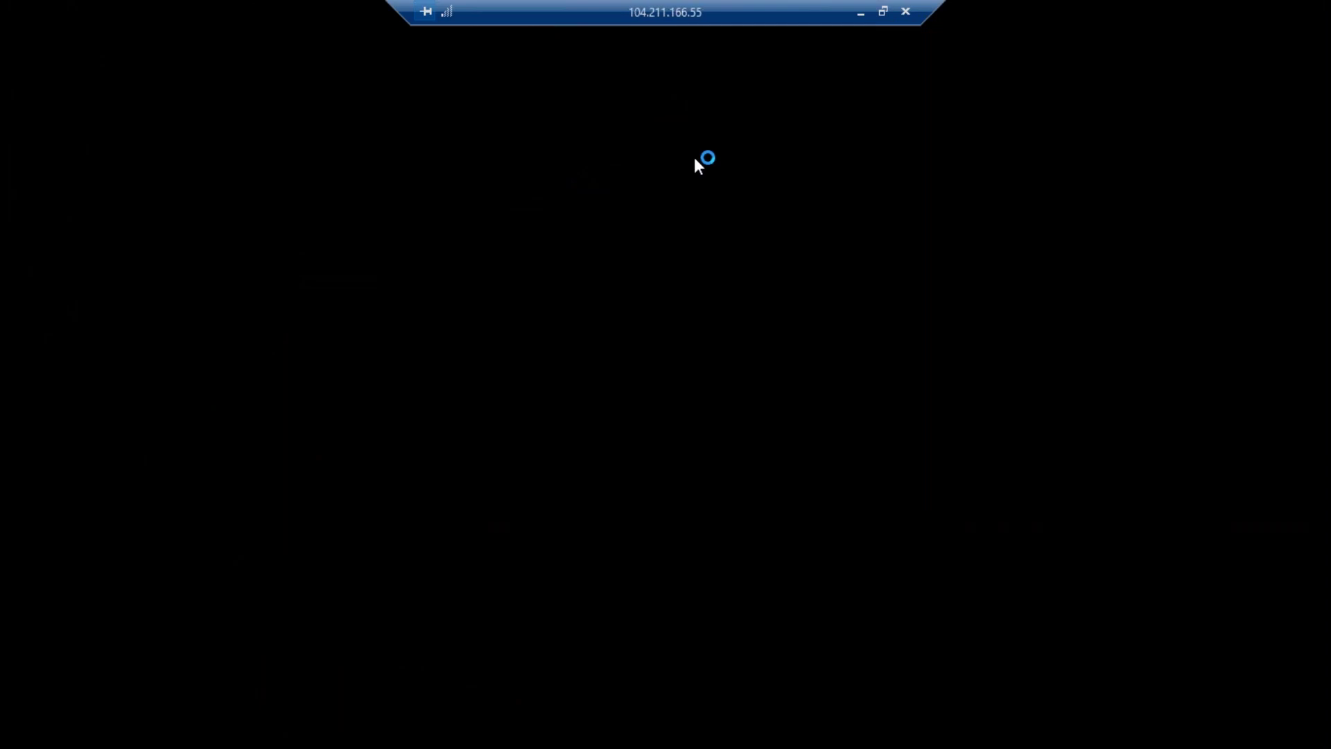
Minimize the remote session and return to the portal's Virtual machines list
{"action": "left_click", "coordinate": [861, 12]}
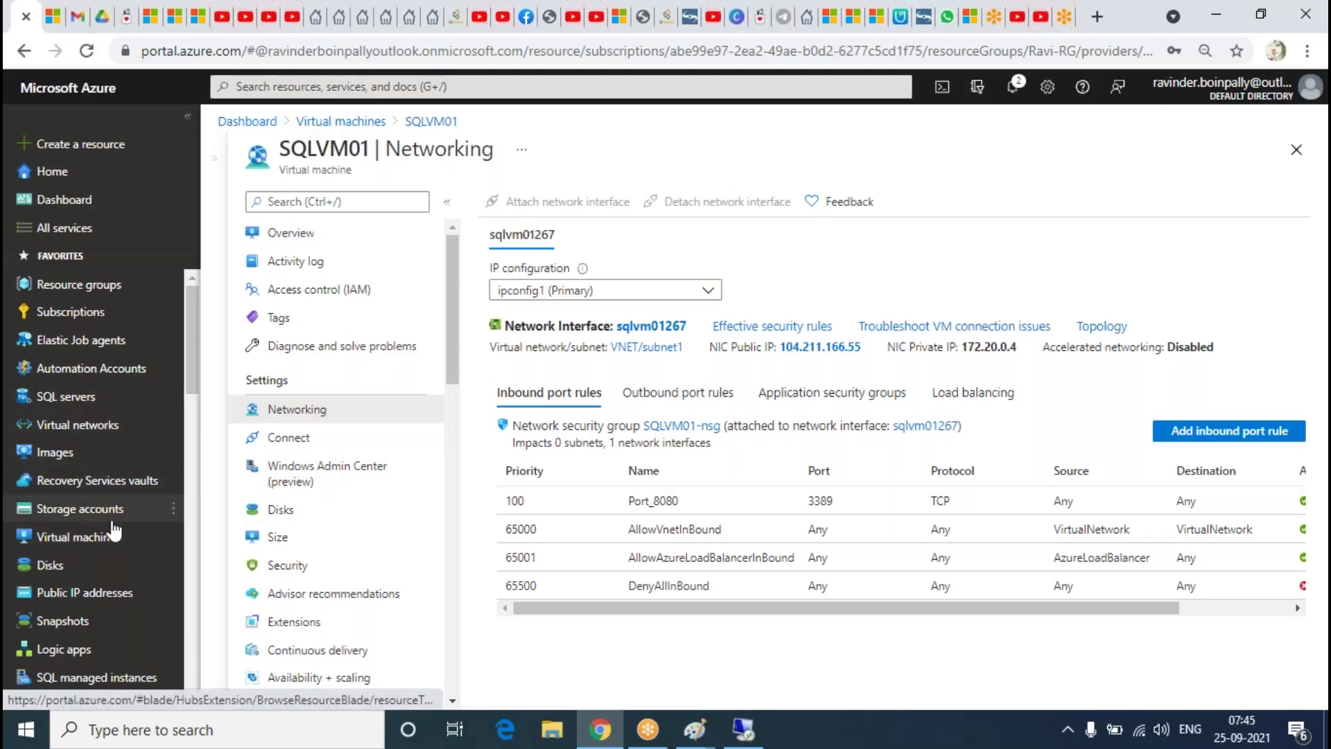
{"action": "left_click", "coordinate": [104, 537]}
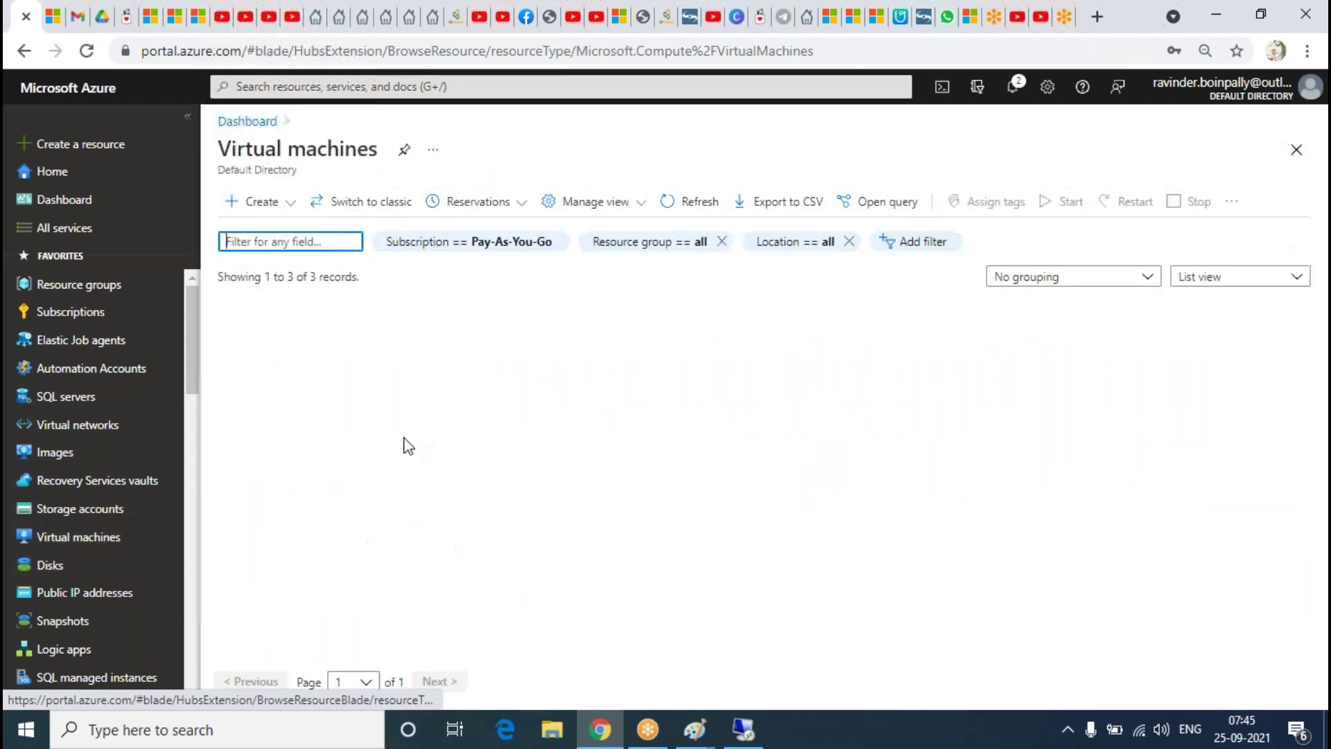
Copy SQLVM02's public IP 104.211.143.47 and connect to it with mstsc
{"action": "left_click", "coordinate": [304, 379]}
{"action": "left_click", "coordinate": [975, 353]}
{"action": "left_click", "coordinate": [158, 732]}
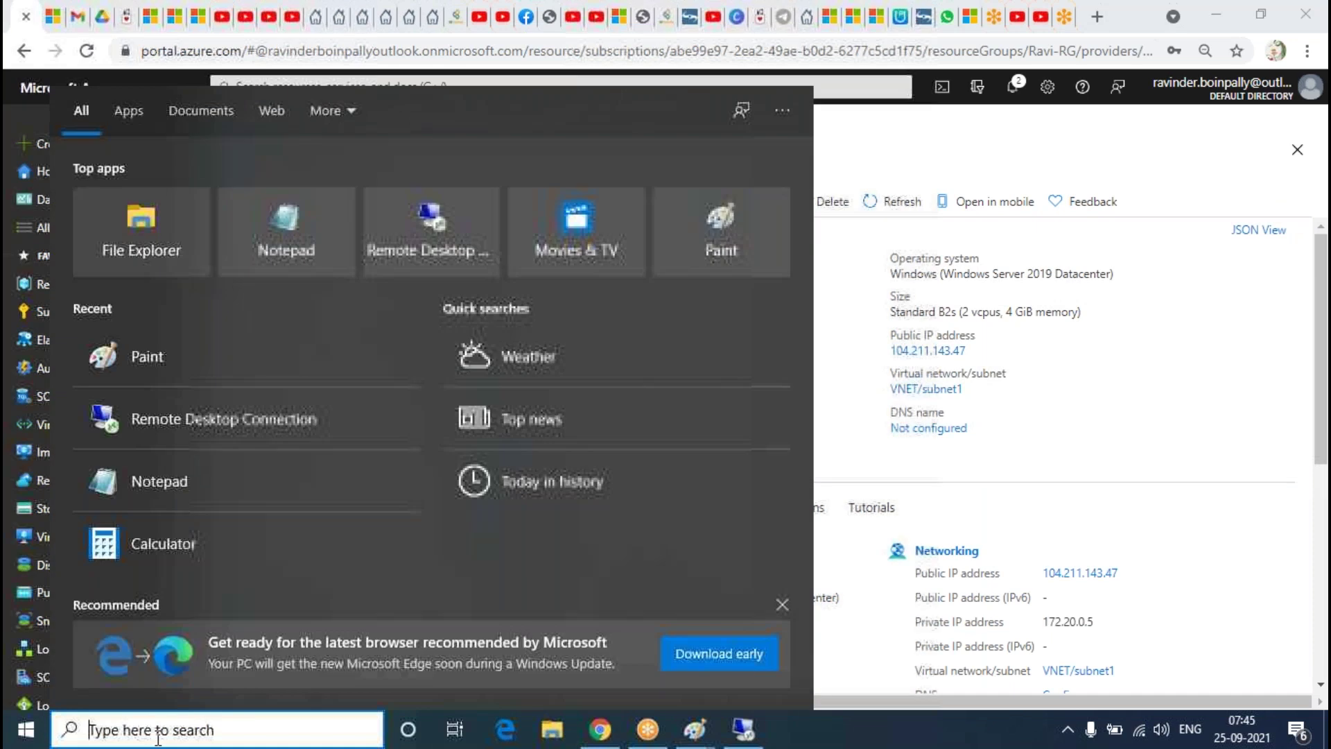
{"action": "type", "text": "mstsc"}
{"action": "key", "text": "Return"}
{"action": "key", "text": "ctrl+v"}
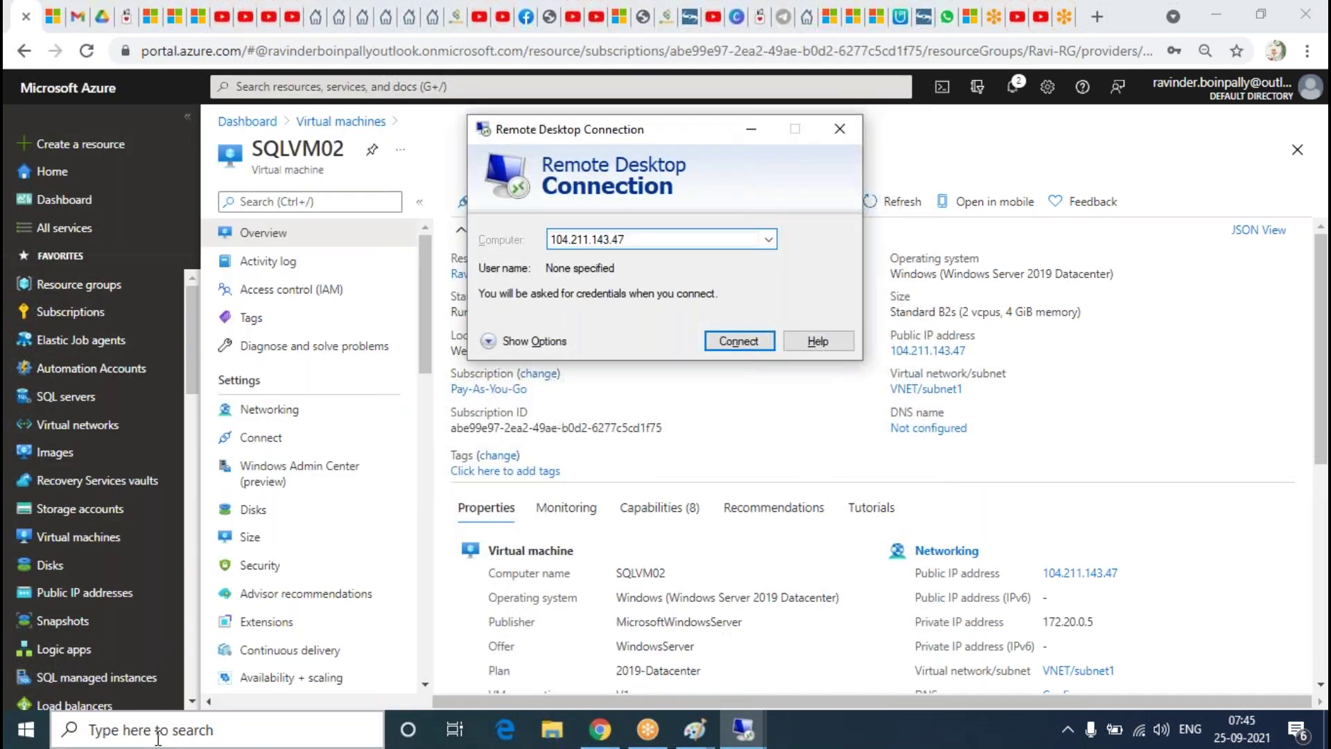
{"action": "key", "text": "Return"}
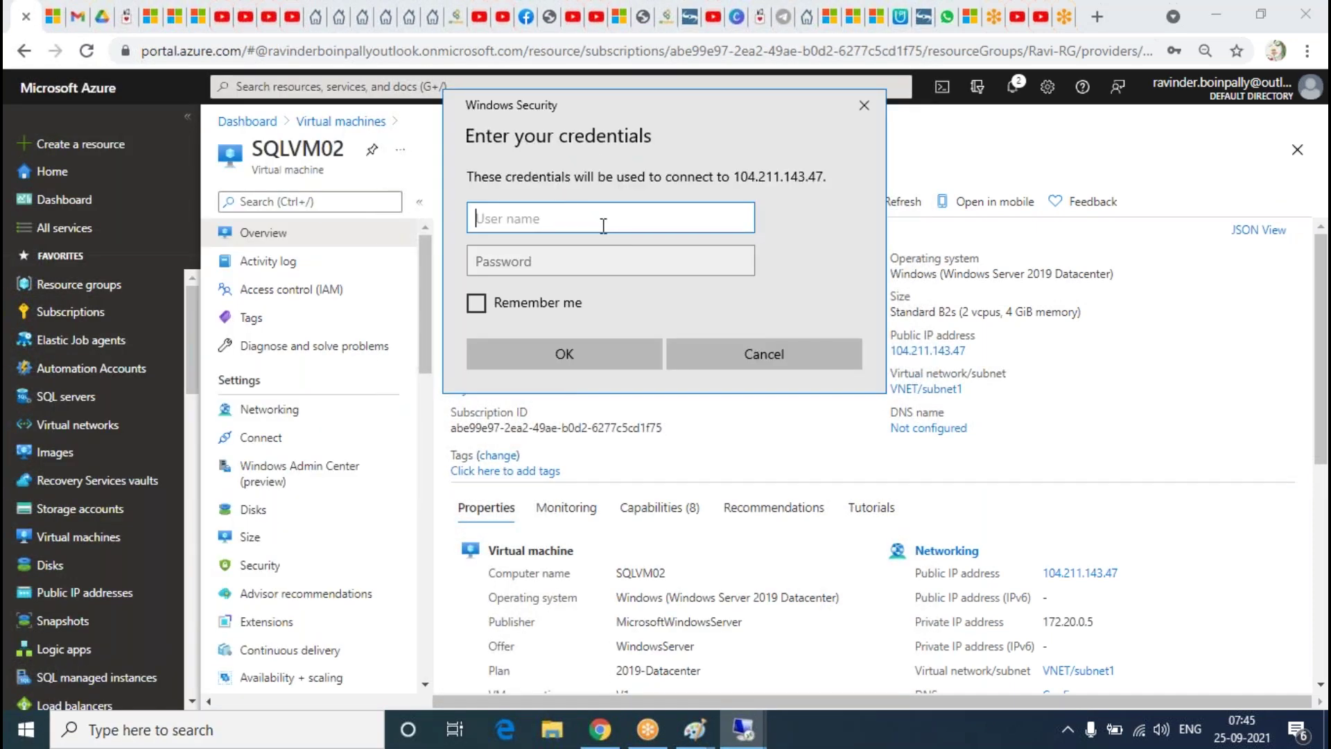
Sign in with the VM's user name and password, then accept the certificate warning
{"action": "type", "text": "Ravinder"}
{"action": "key", "text": "Tab"}
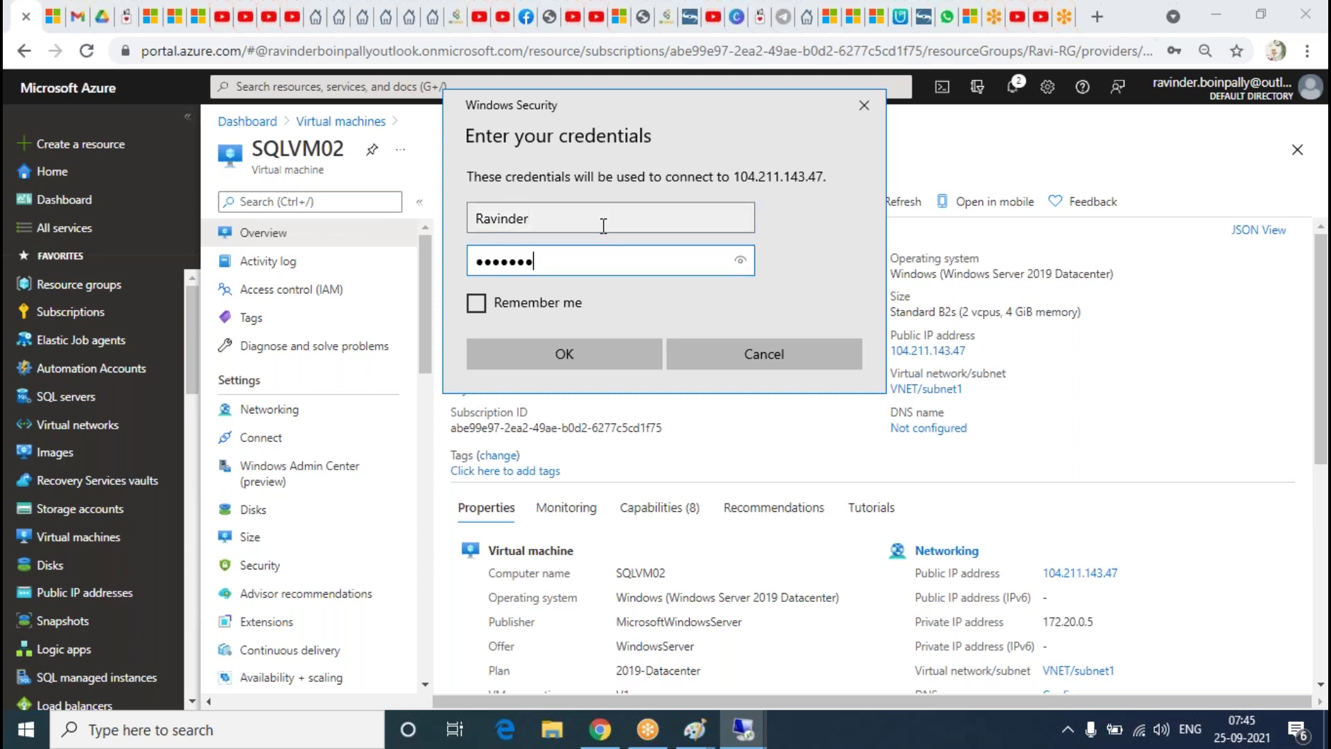
{"action": "key", "text": "Return"}
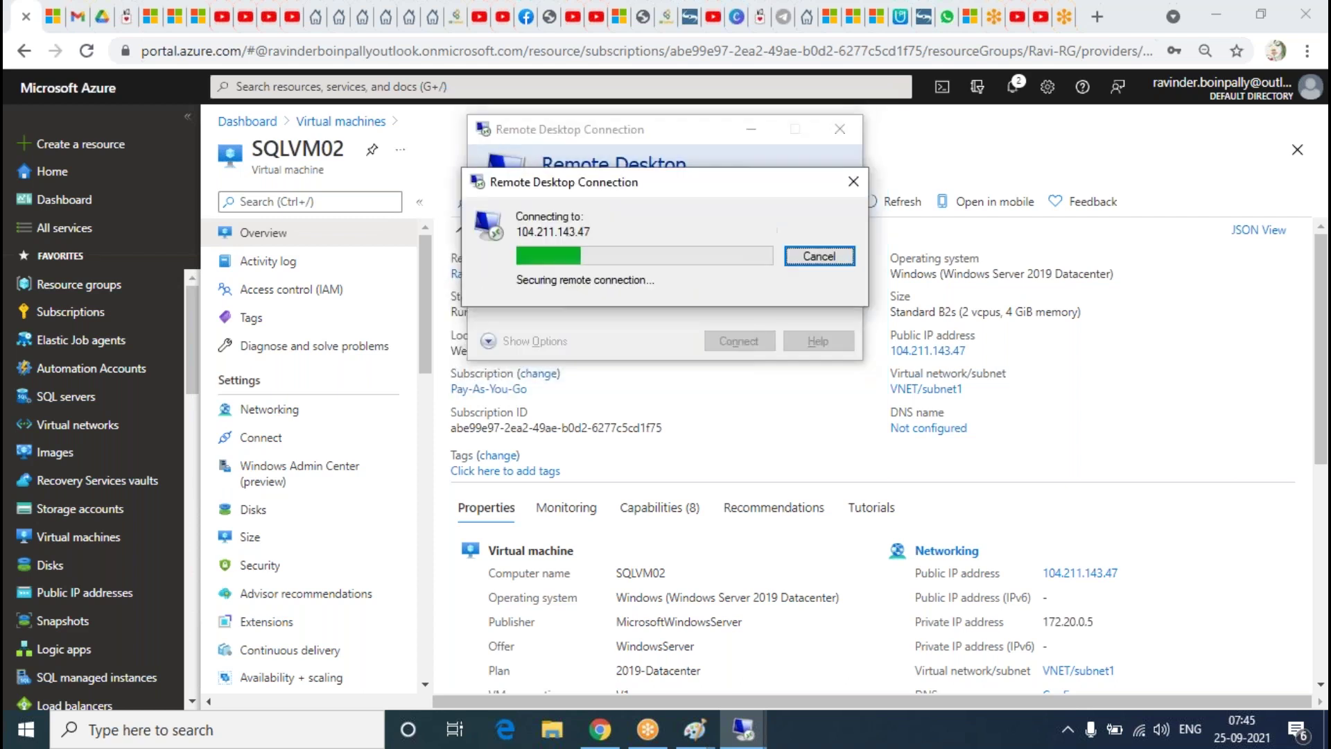
{"action": "left_click", "coordinate": [749, 407]}
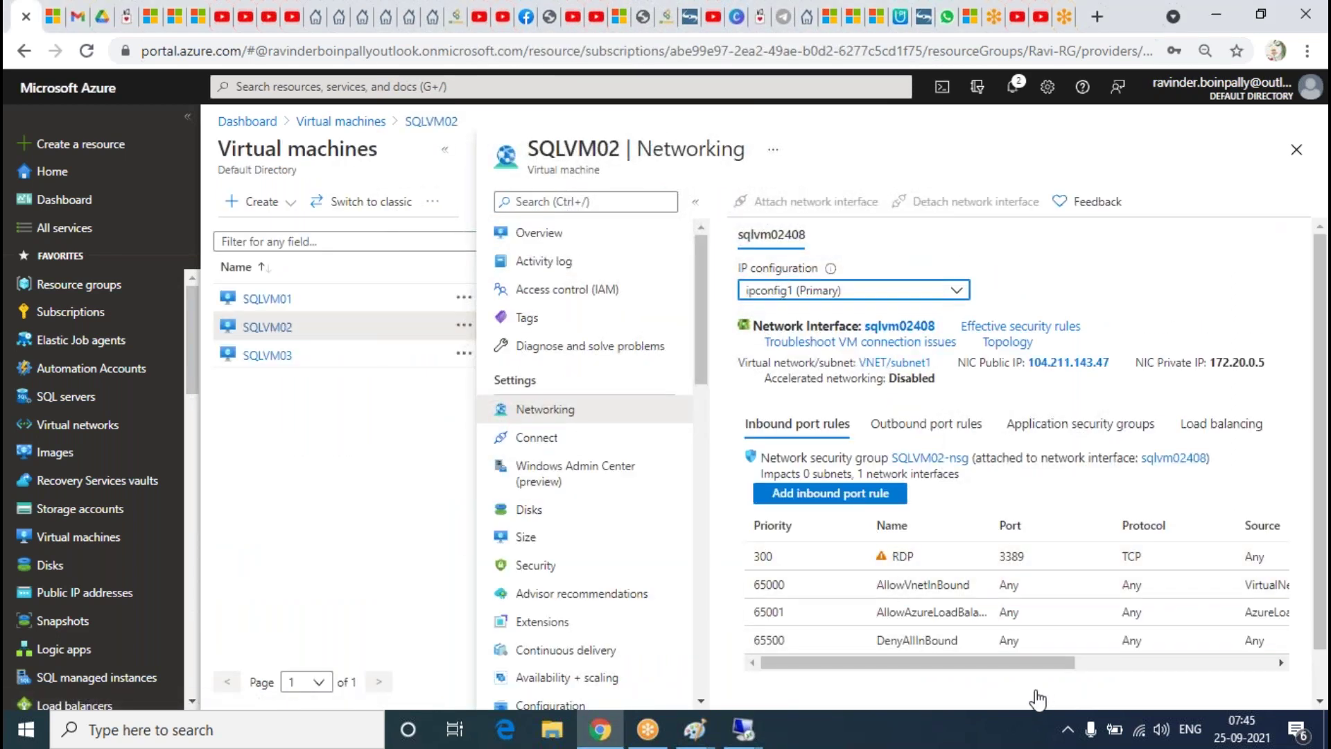
Copy SQLVM03's public IP 104.211.164.91 from its overview and connect via mstsc
{"action": "left_click_drag", "start_coordinate": [1040, 663], "coordinate": [1013, 594]}
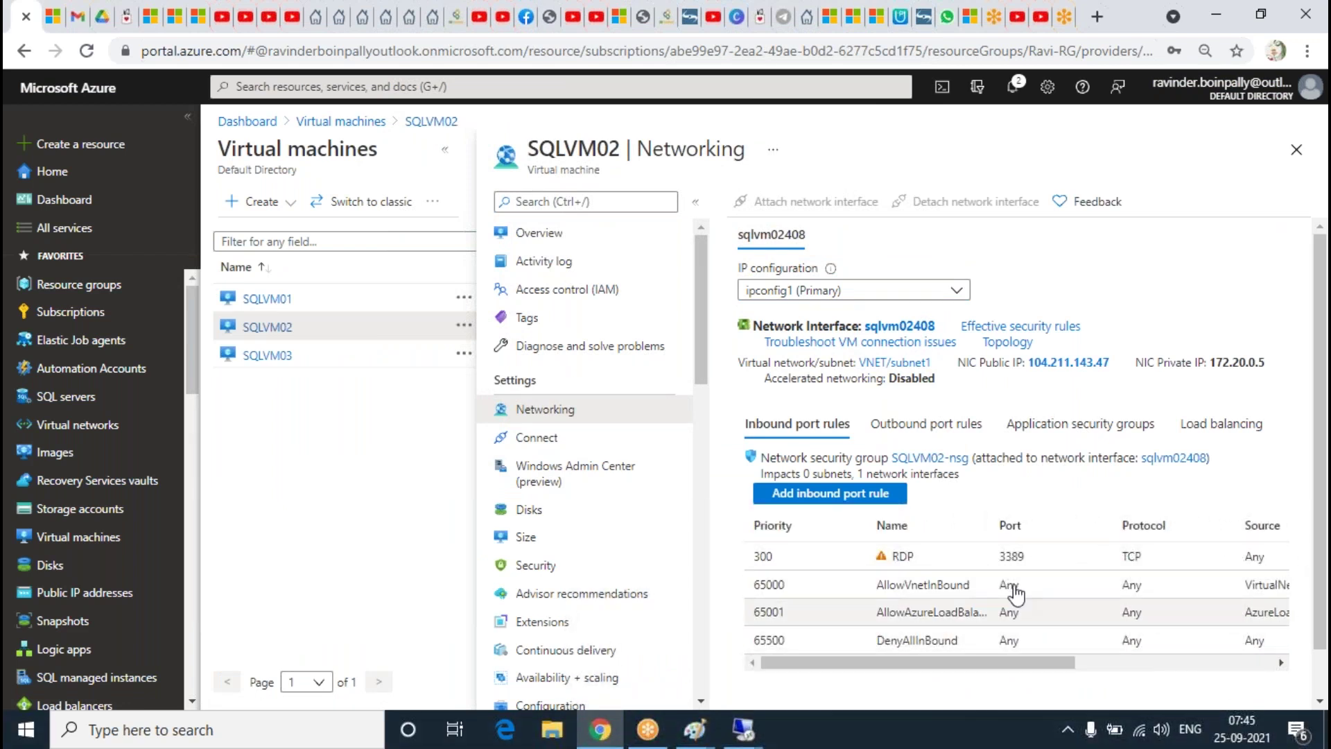
{"action": "left_click", "coordinate": [275, 356]}
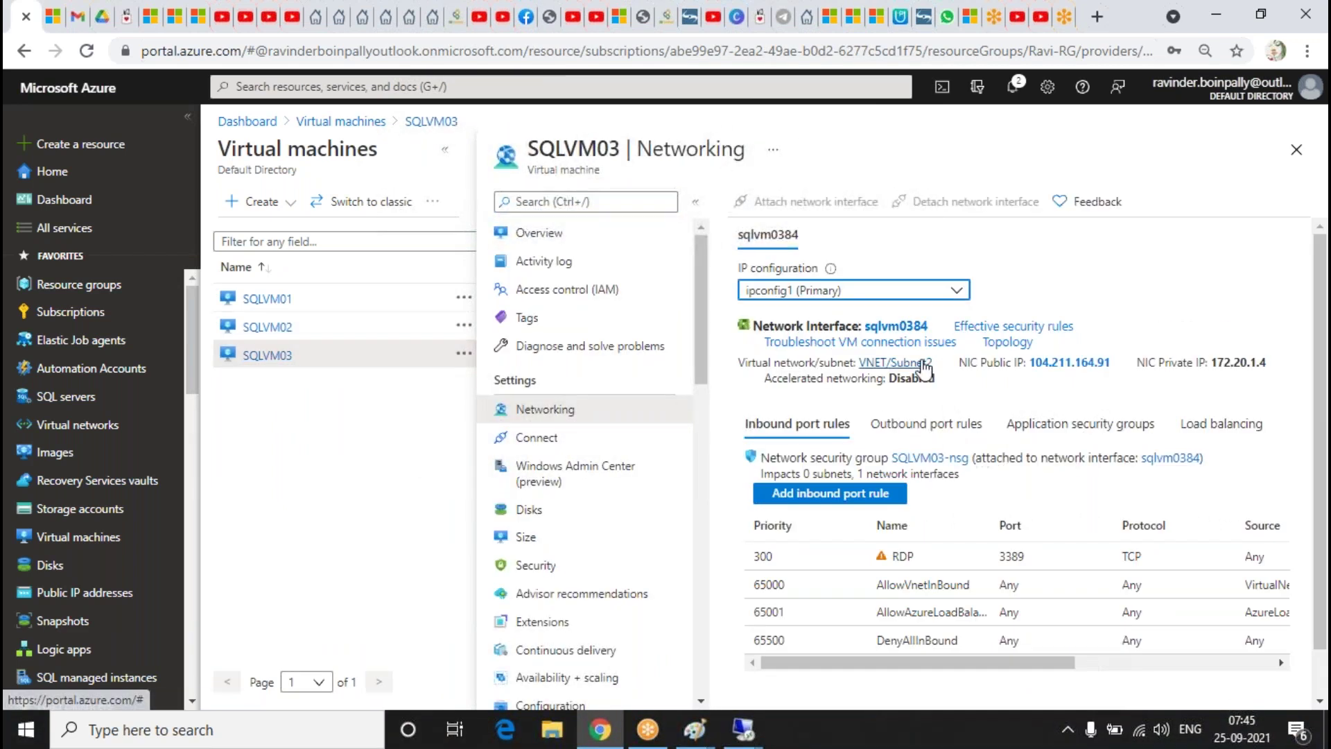
{"action": "left_click", "coordinate": [563, 240]}
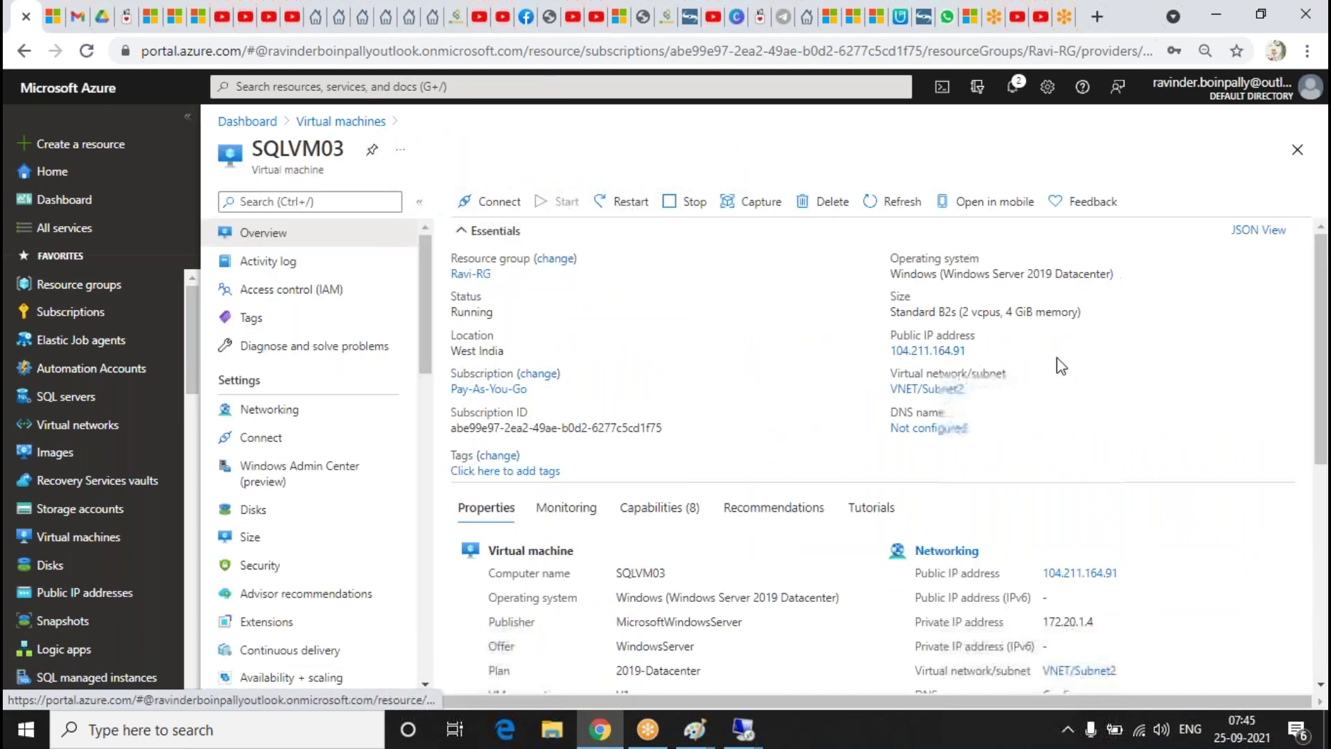
{"action": "left_click", "coordinate": [267, 735]}
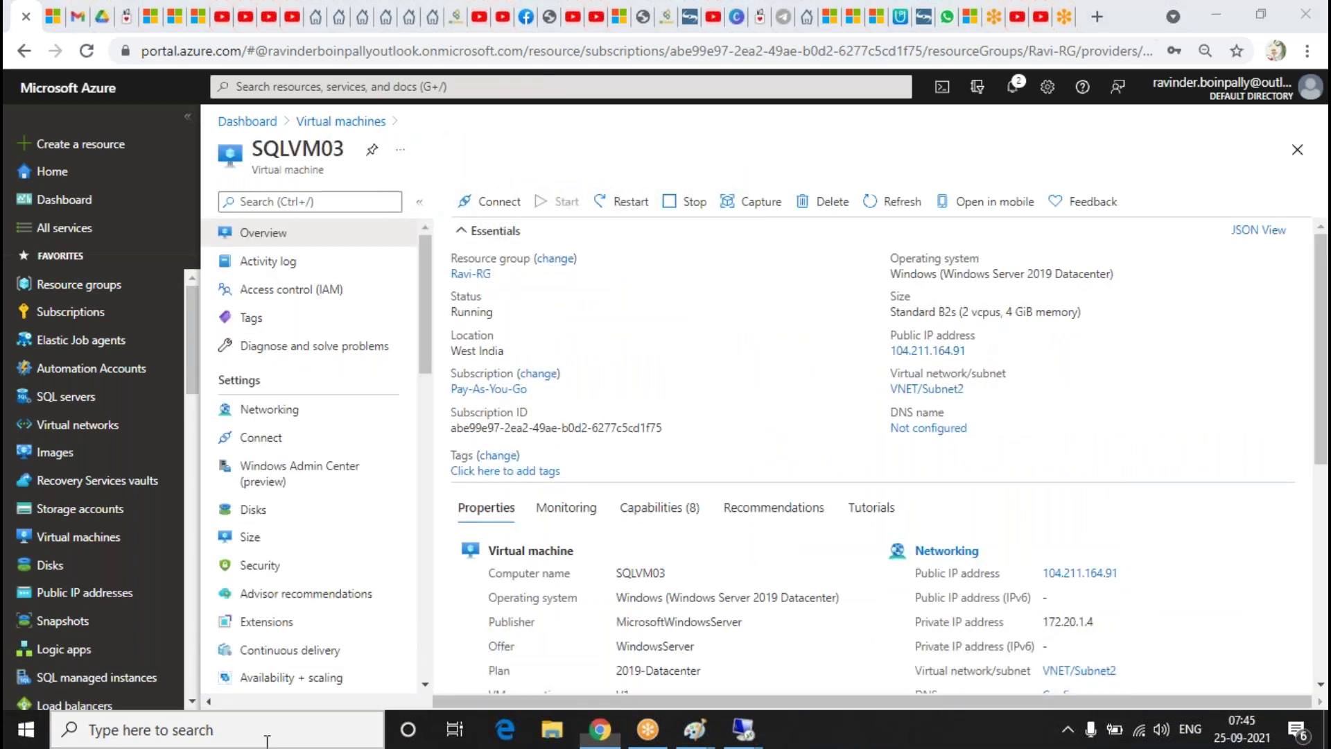
{"action": "type", "text": "mstsc"}
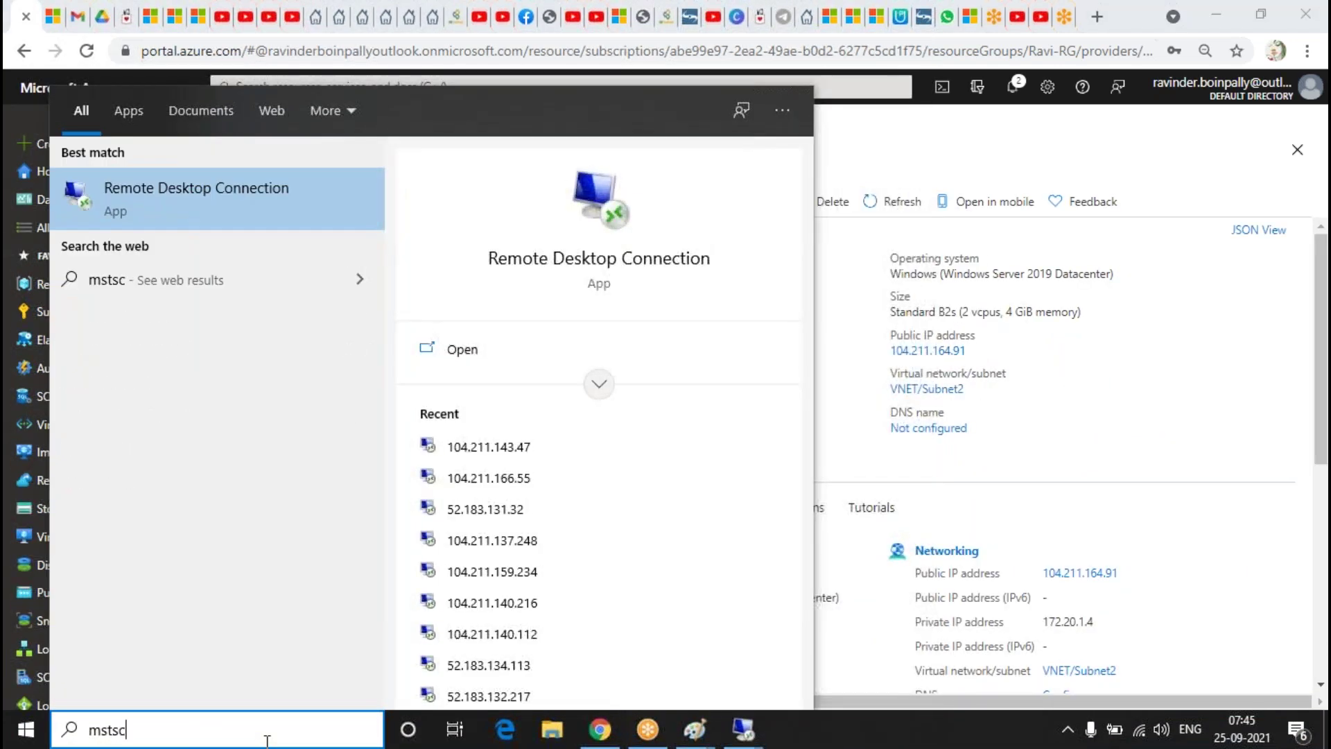
{"action": "key", "text": "Return"}
{"action": "type", "text": "104.211.164.91"}
{"action": "left_click", "coordinate": [721, 350]}
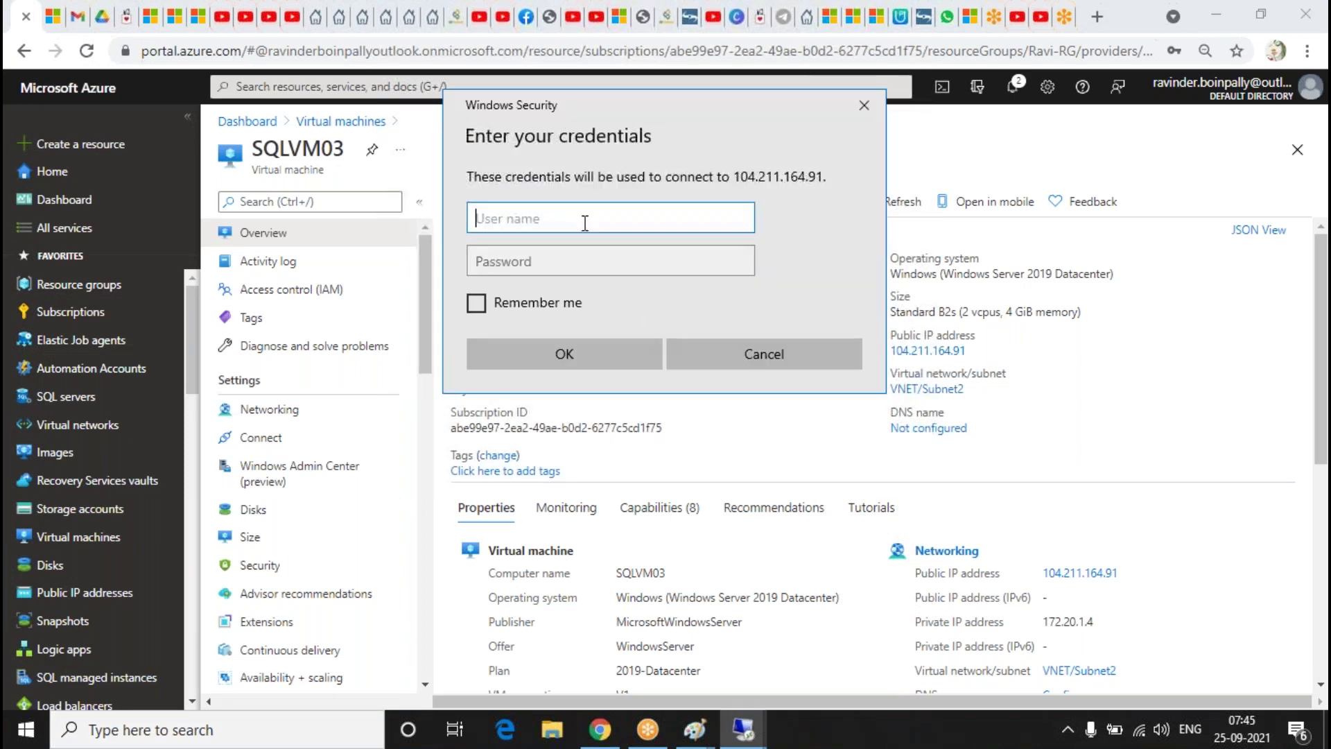
Sign in, accept the certificate warning, then minimize the remote session
{"action": "type", "text": "Ravinder"}
{"action": "key", "text": "Tab"}
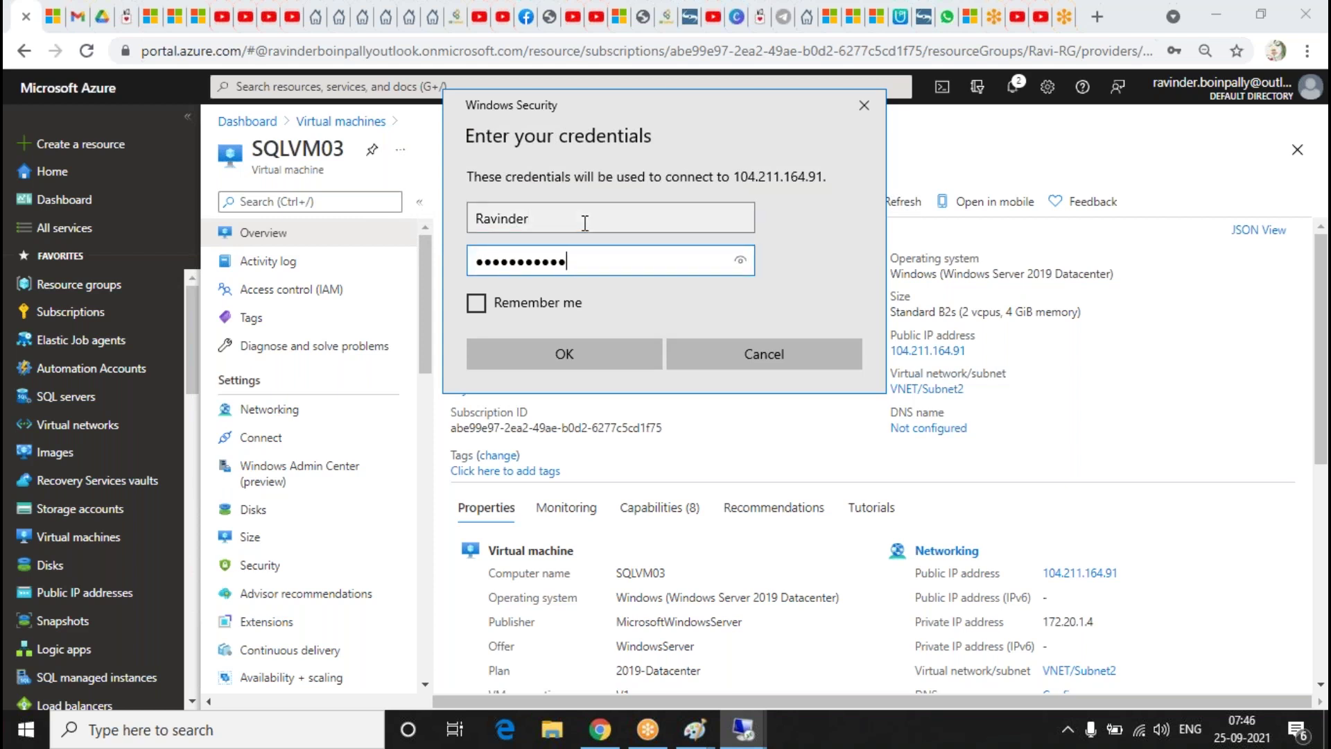
{"action": "key", "text": "Return"}
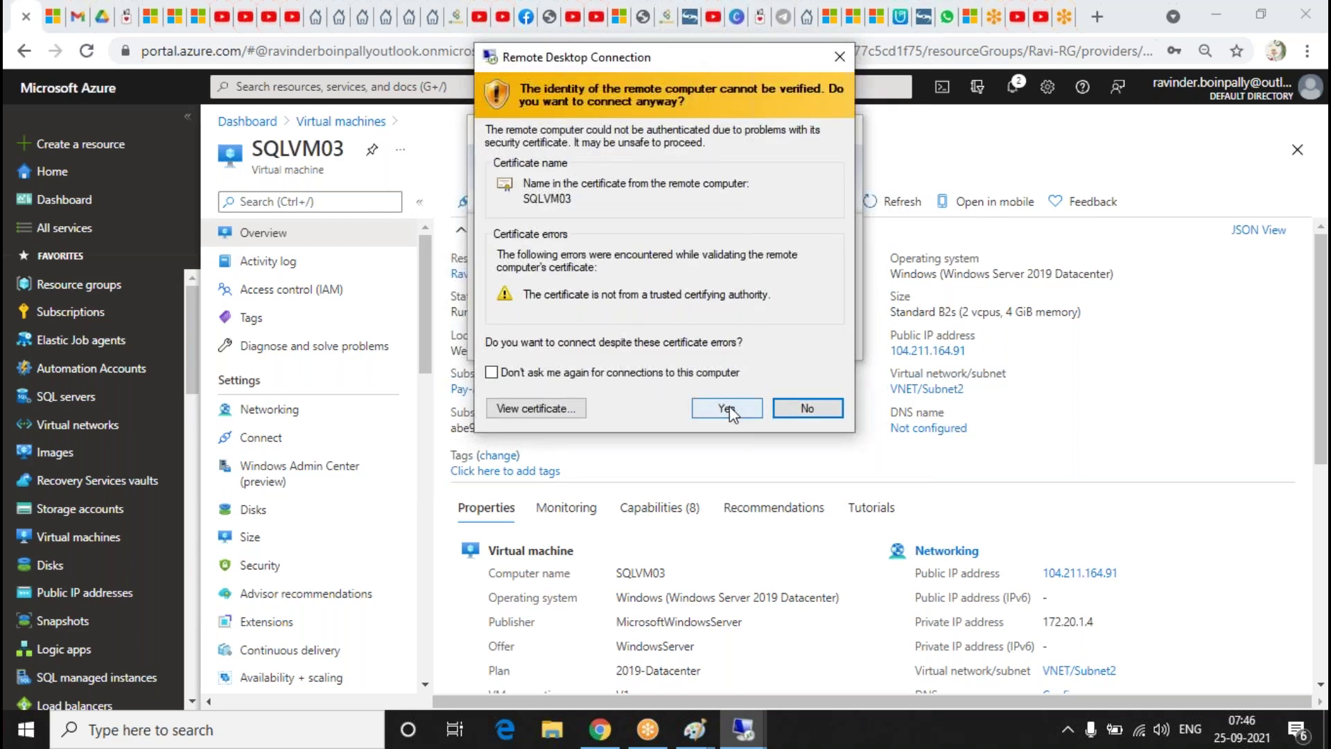
{"action": "left_click", "coordinate": [724, 408]}
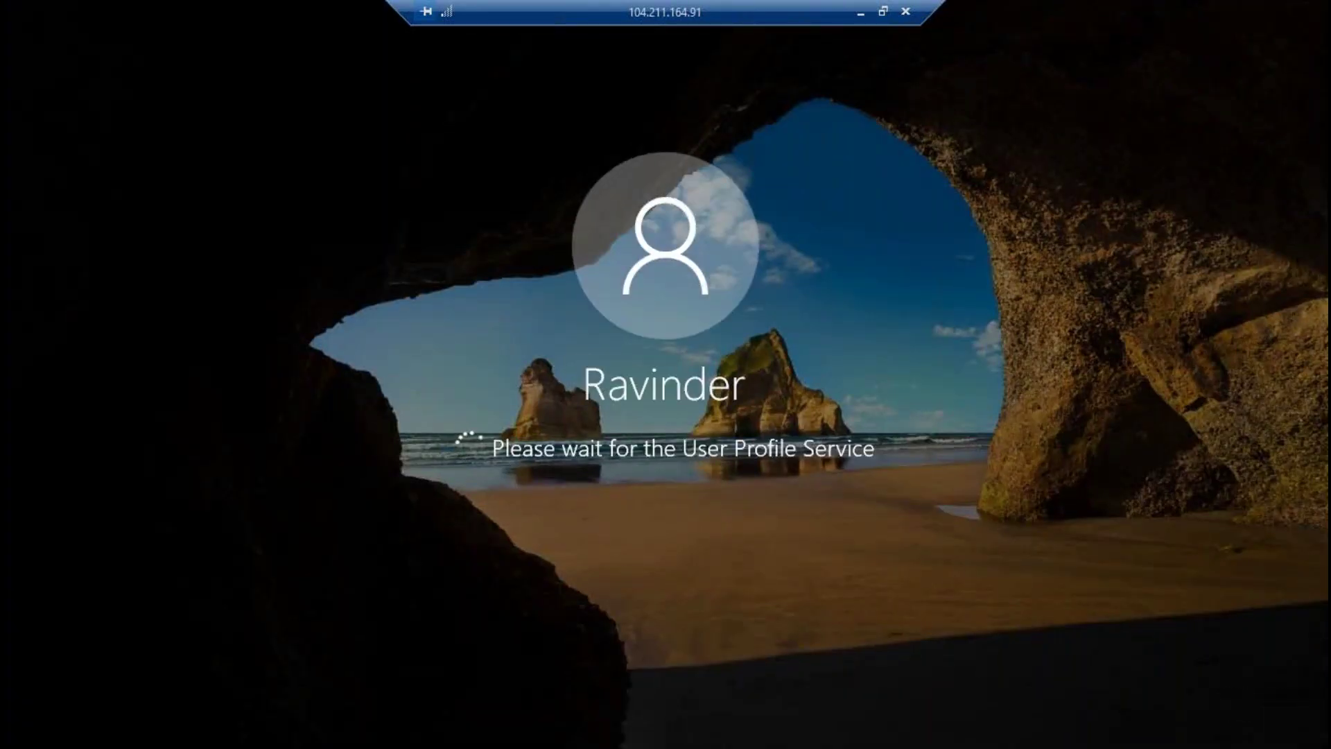
{"action": "left_click", "coordinate": [860, 13]}
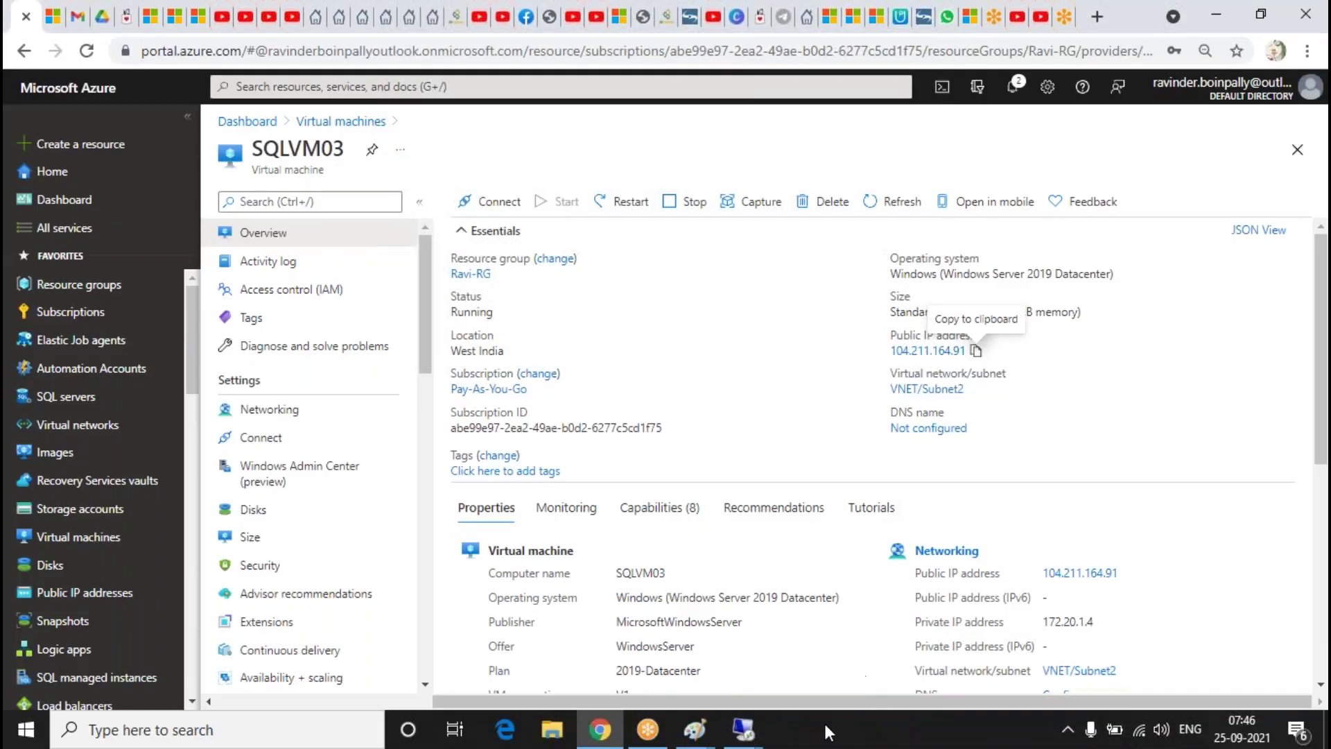
Restore SQLVM01's session and open Local Server in Server Manager, closing the Admin Center pop-up
{"action": "mouse_move", "coordinate": [742, 724]}
{"action": "left_click", "coordinate": [574, 656]}
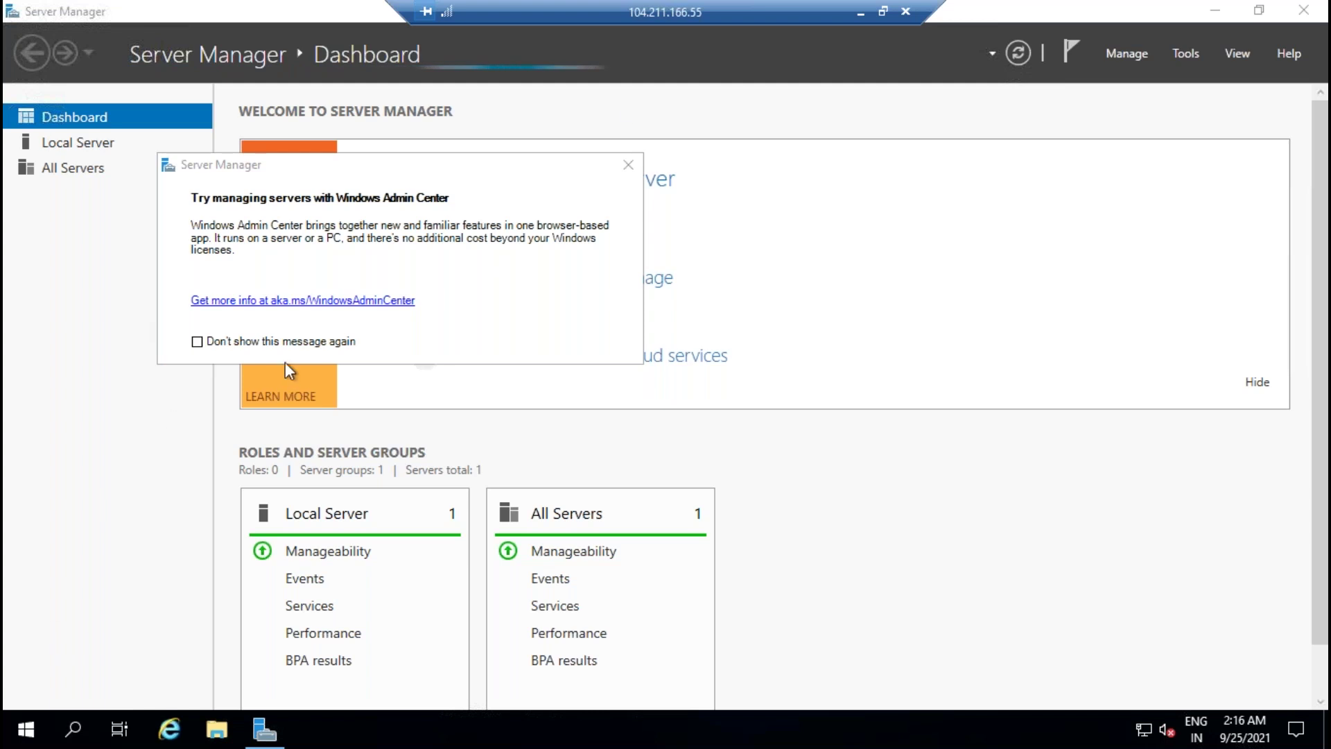
{"action": "left_click", "coordinate": [86, 142]}
{"action": "left_click", "coordinate": [86, 142]}
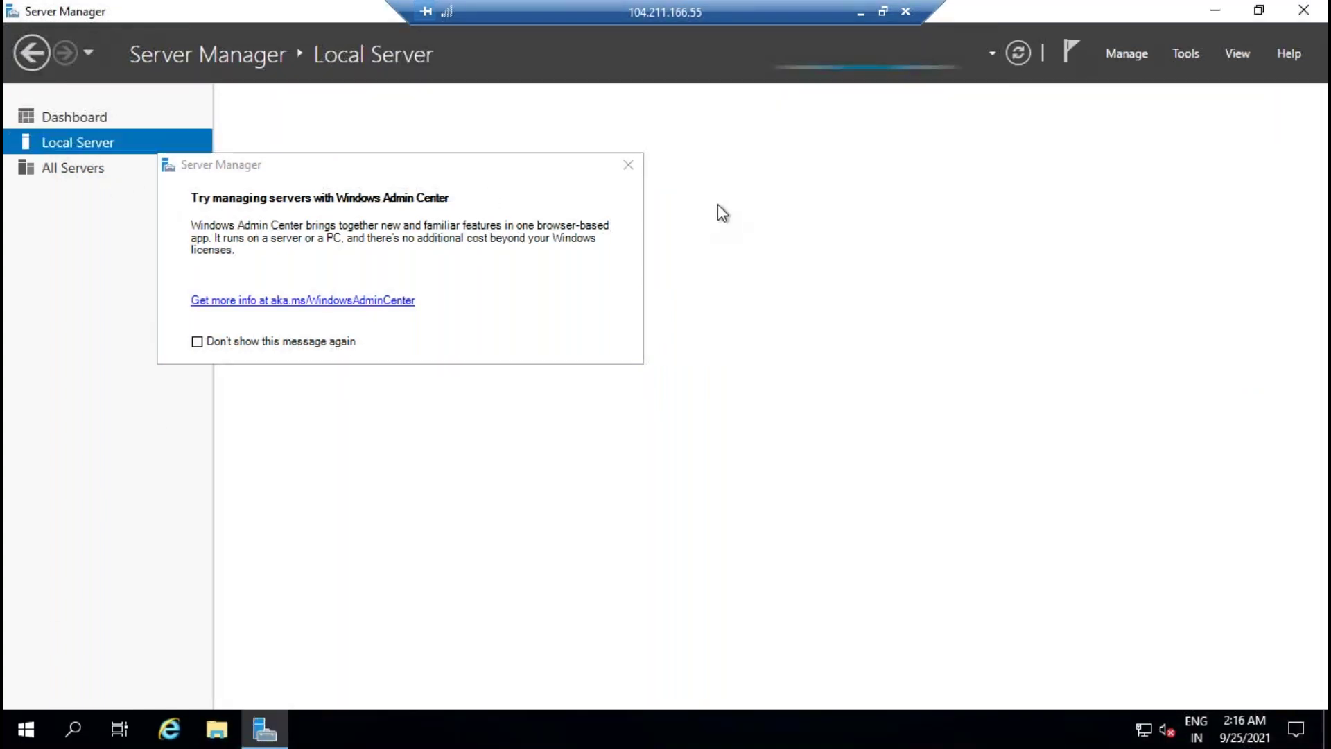
{"action": "left_click", "coordinate": [630, 164]}
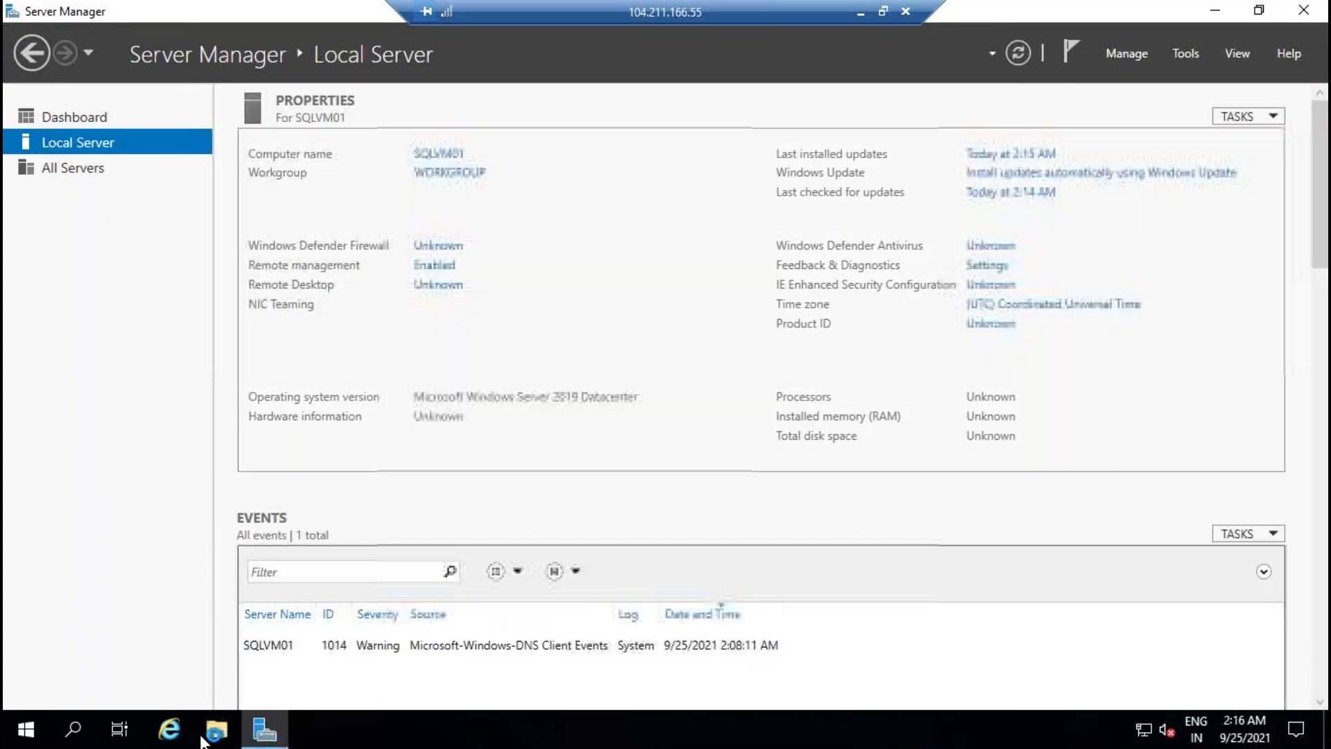
Run ipconfig in Command Prompt, showing IPv4 address 172.20.0.4
{"action": "left_click", "coordinate": [72, 728]}
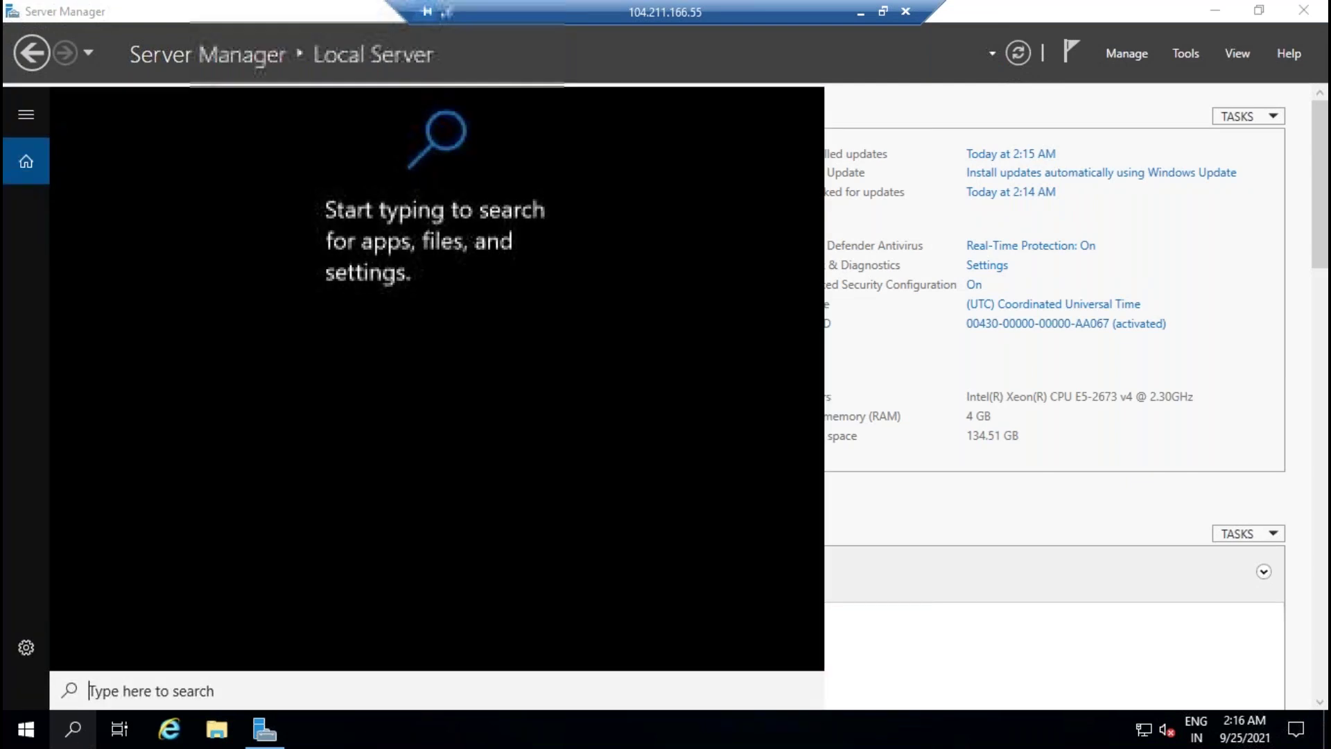
{"action": "type", "text": "c"}
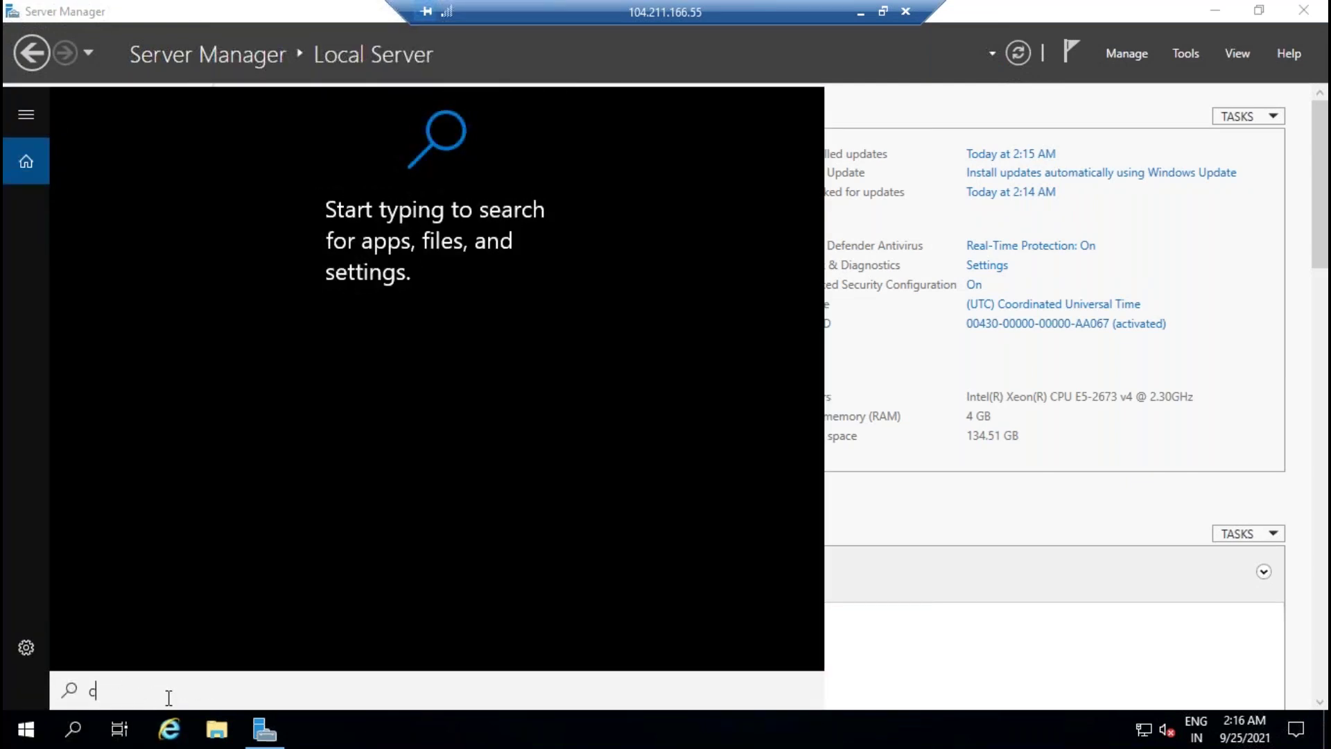
{"action": "type", "text": "md"}
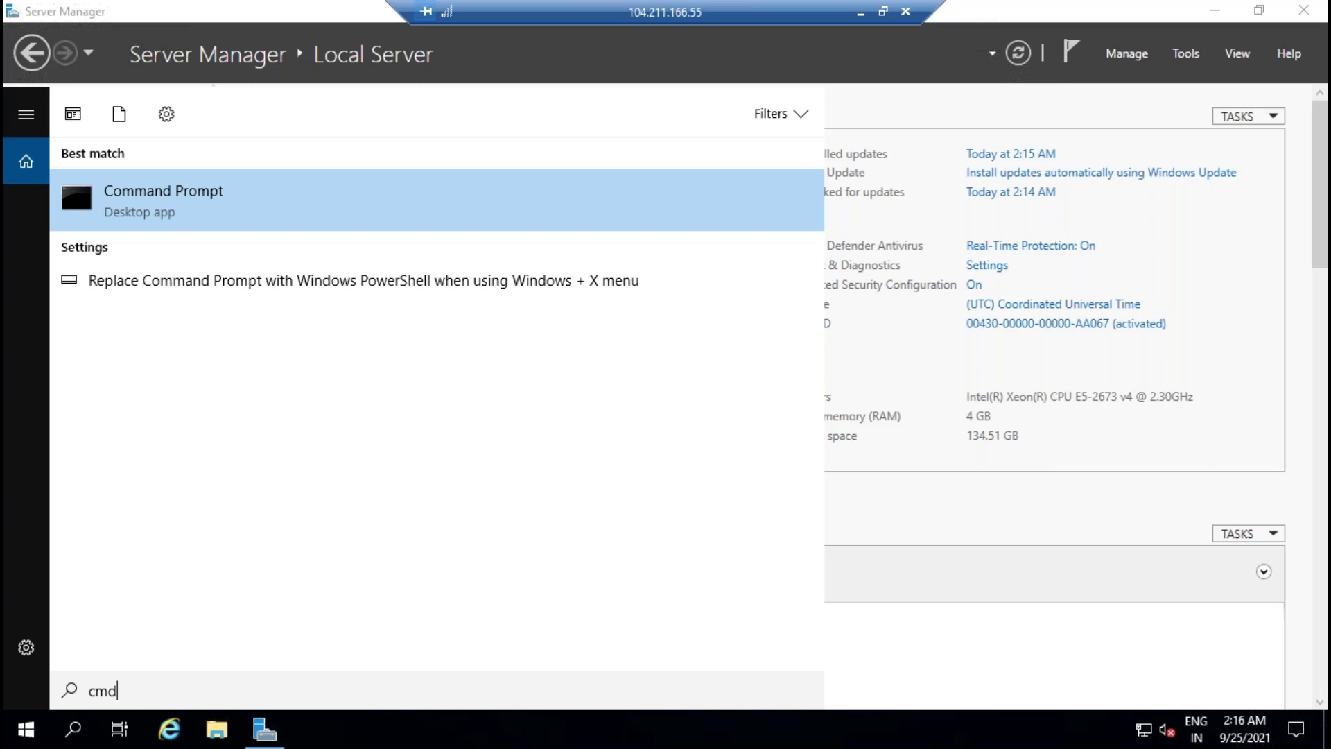
{"action": "key", "text": "Return"}
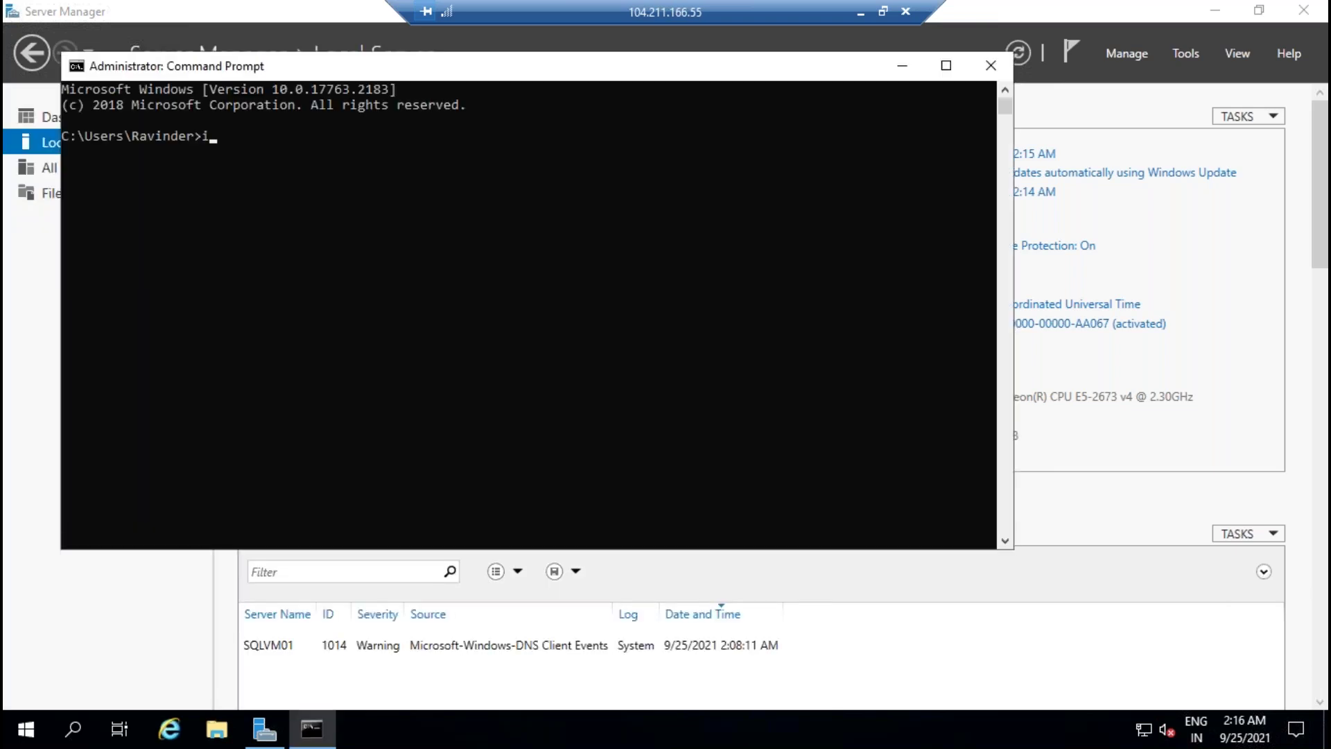
{"action": "type", "text": "ipconfig"}
{"action": "key", "text": "Return"}
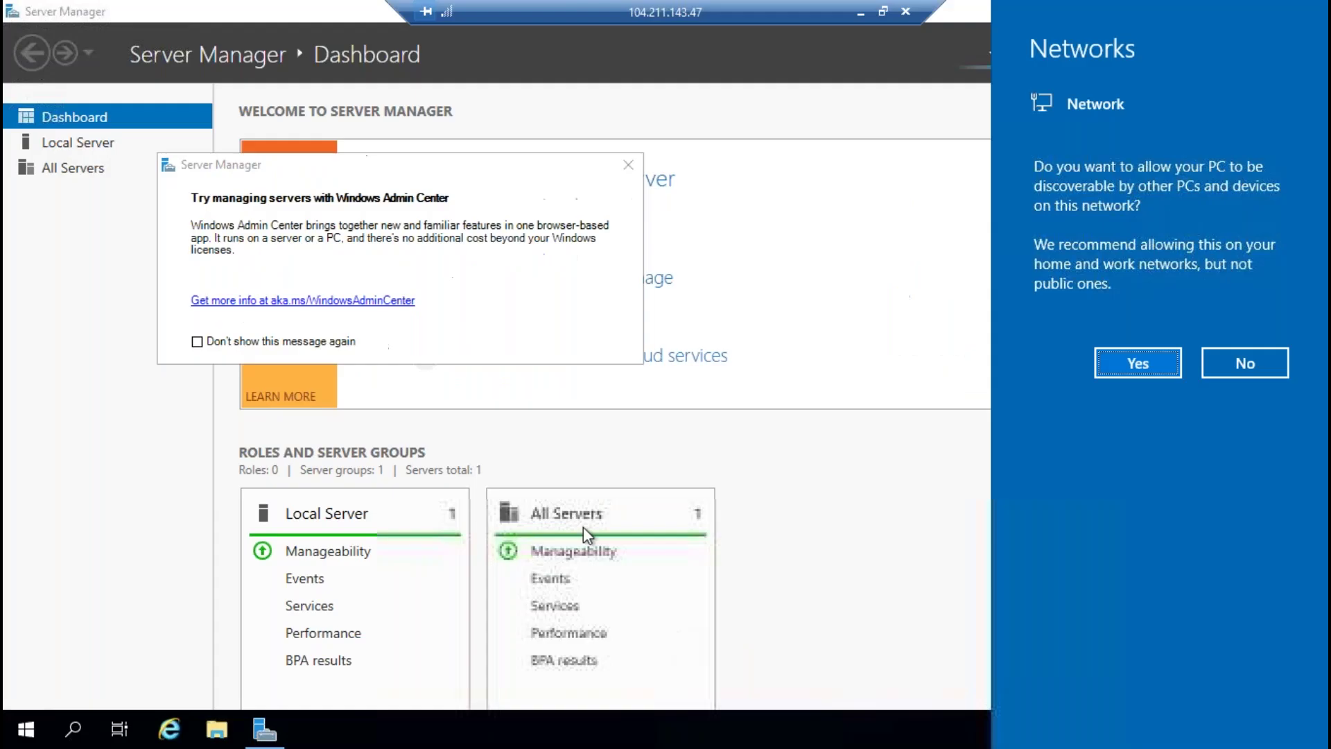
Dismiss the network discovery prompt, open Local Server, and close the Admin Center pop-up
{"action": "key", "text": "Return"}
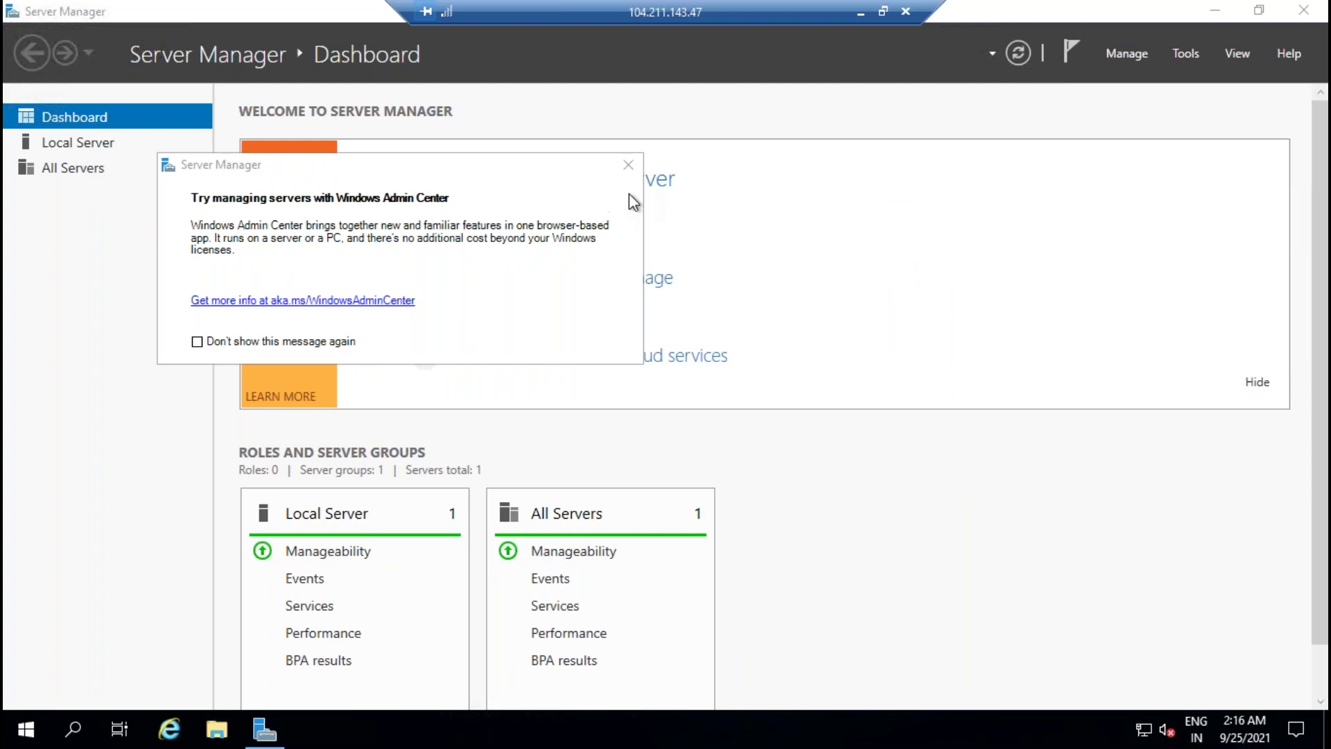
{"action": "left_click", "coordinate": [76, 145]}
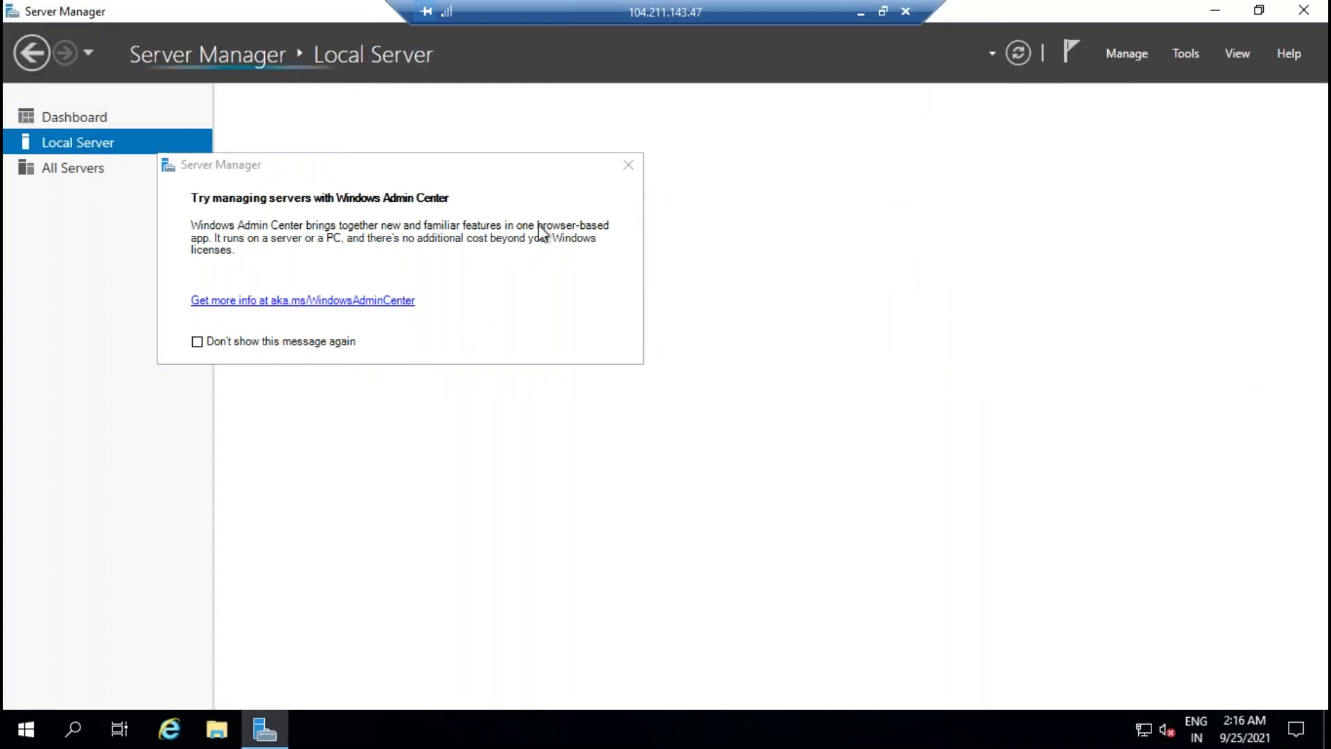
{"action": "left_click", "coordinate": [628, 165]}
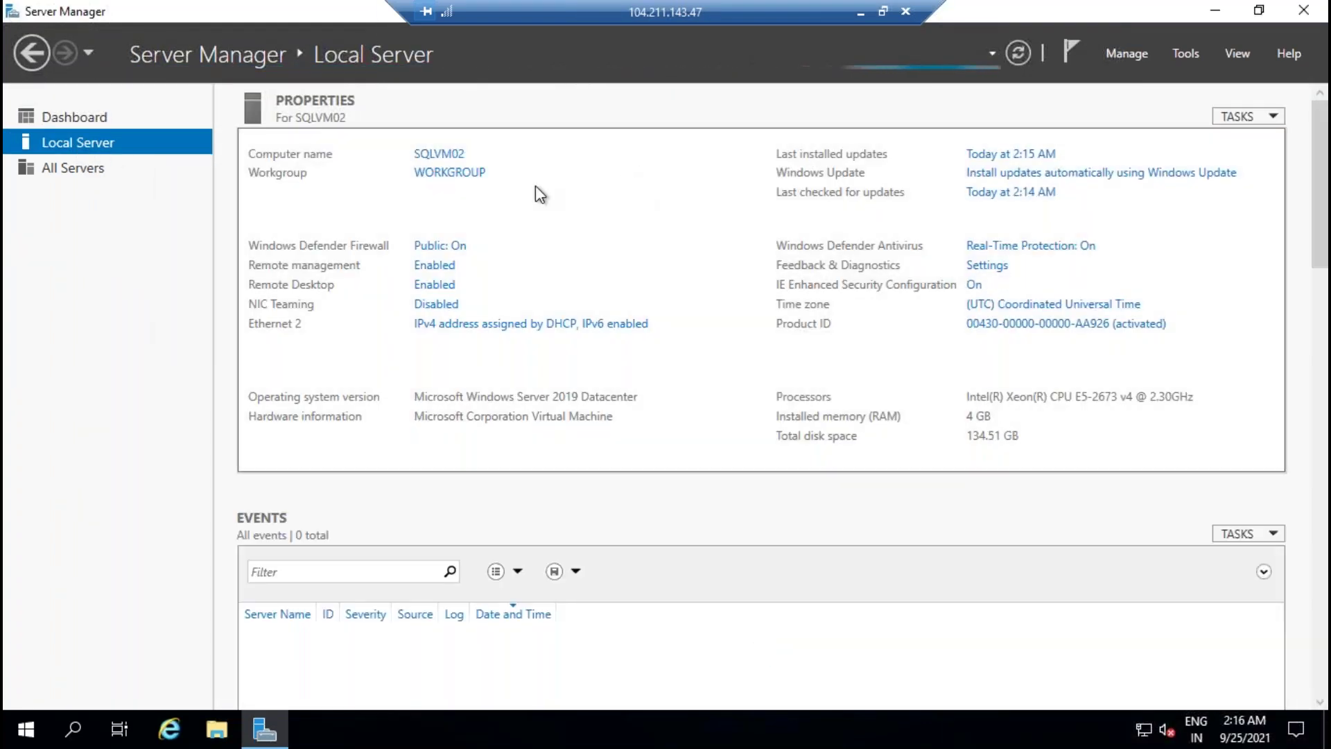
Run ipconfig in Command Prompt (IPv4 172.20.0.5), then minimize the session
{"action": "left_click", "coordinate": [73, 729]}
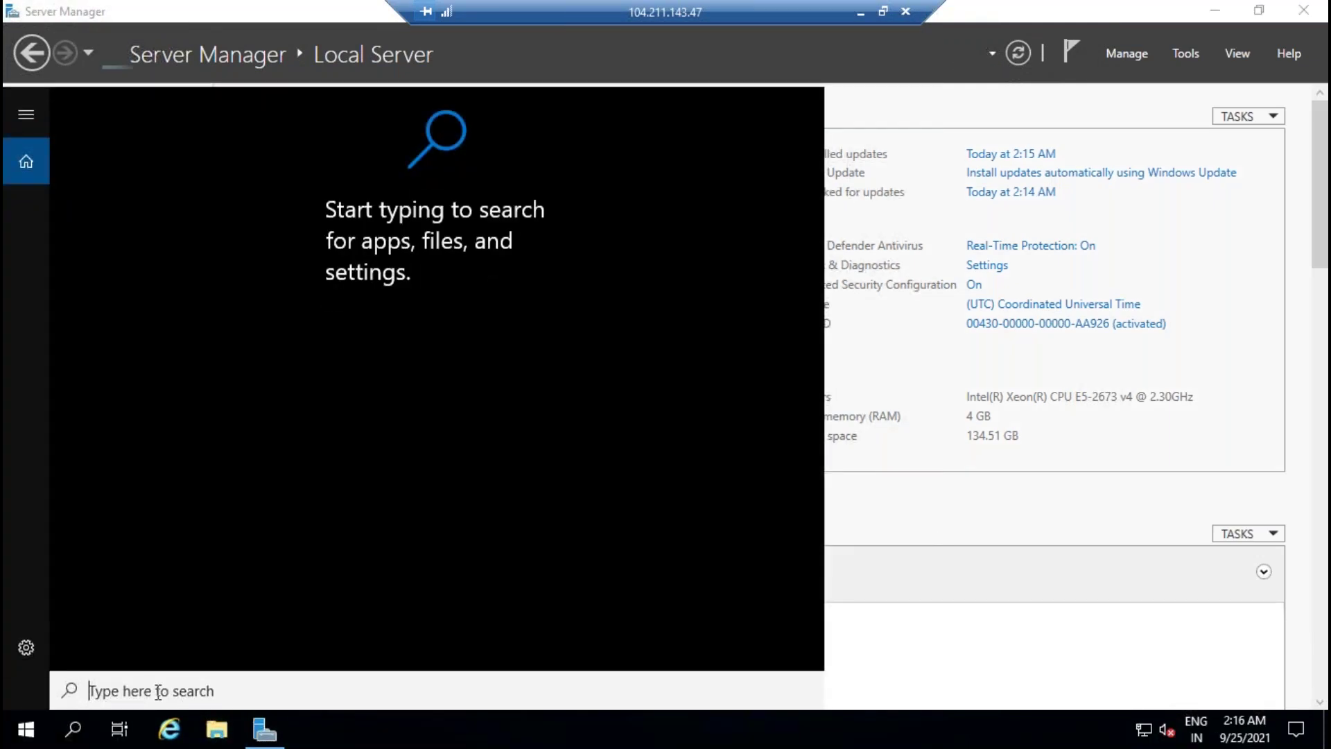
{"action": "type", "text": "c"}
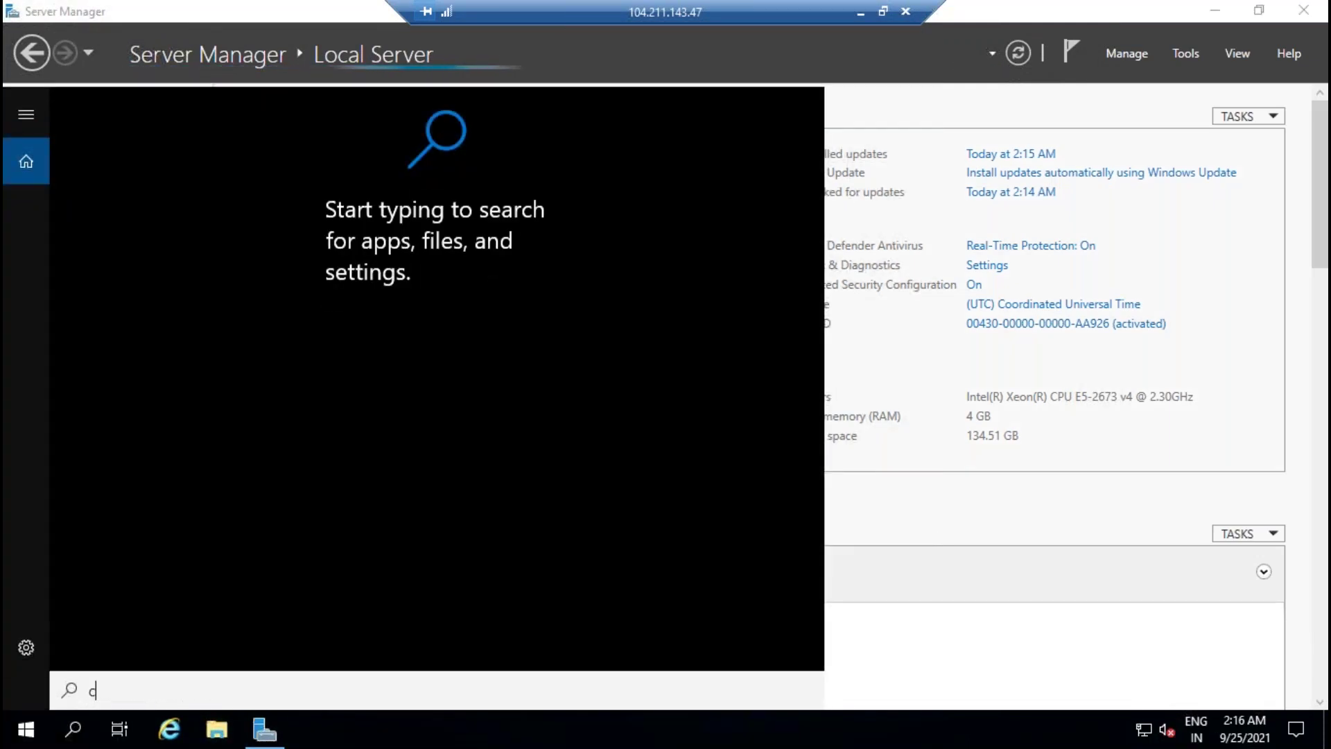
{"action": "type", "text": "md"}
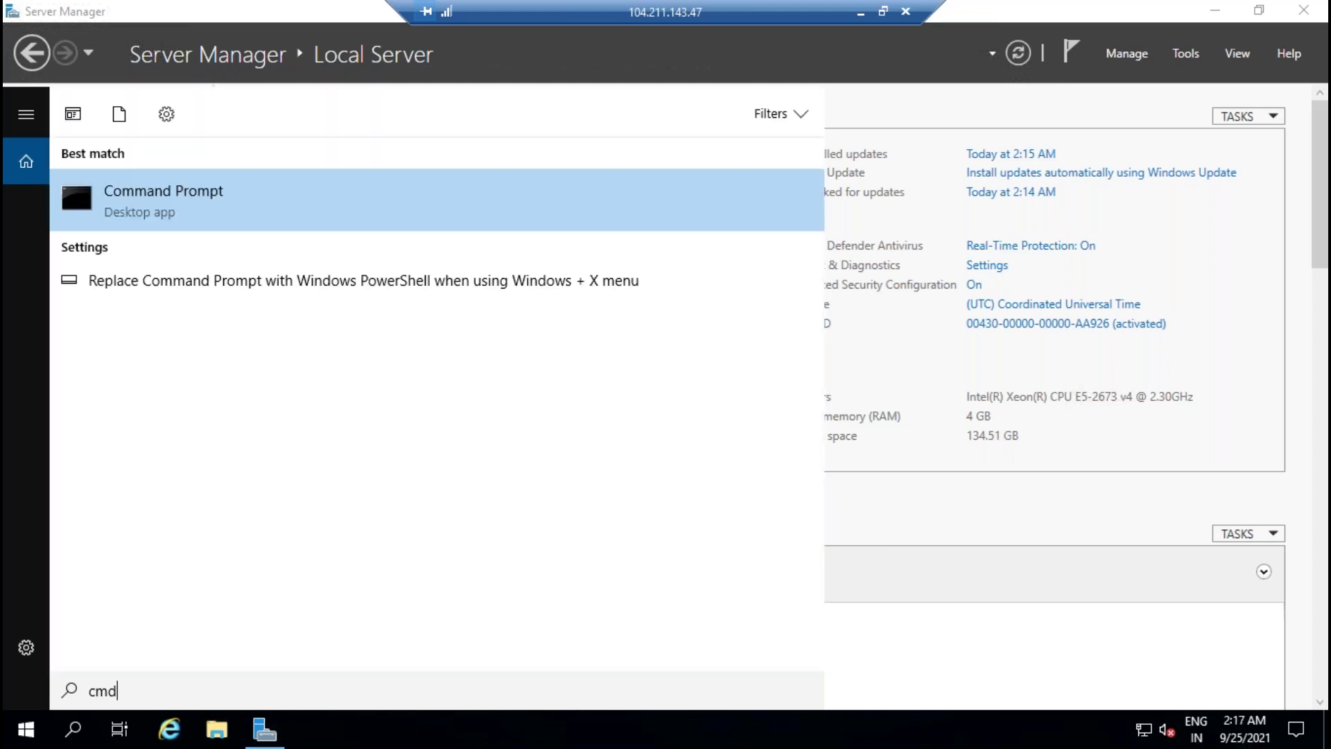
{"action": "key", "text": "ctrl+shift+Return"}
{"action": "type", "text": "ip"}
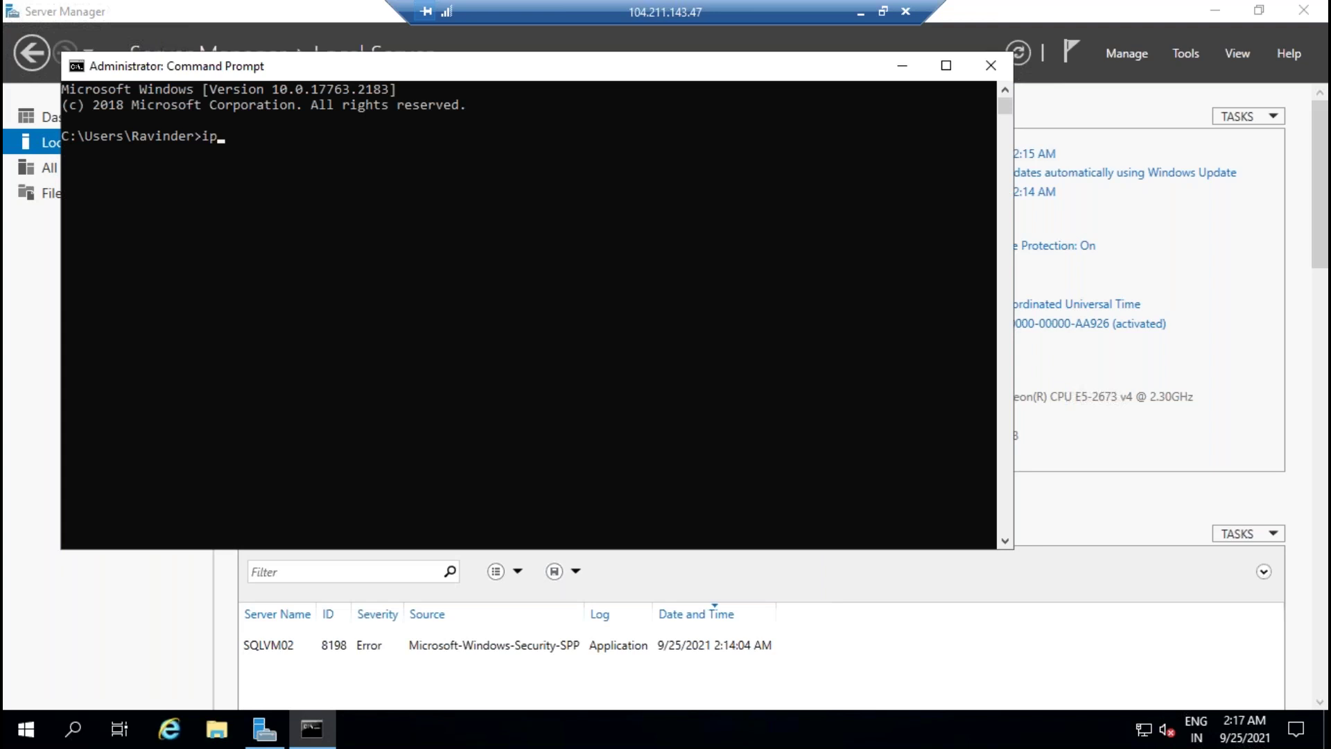
{"action": "type", "text": "config"}
{"action": "key", "text": "Return"}
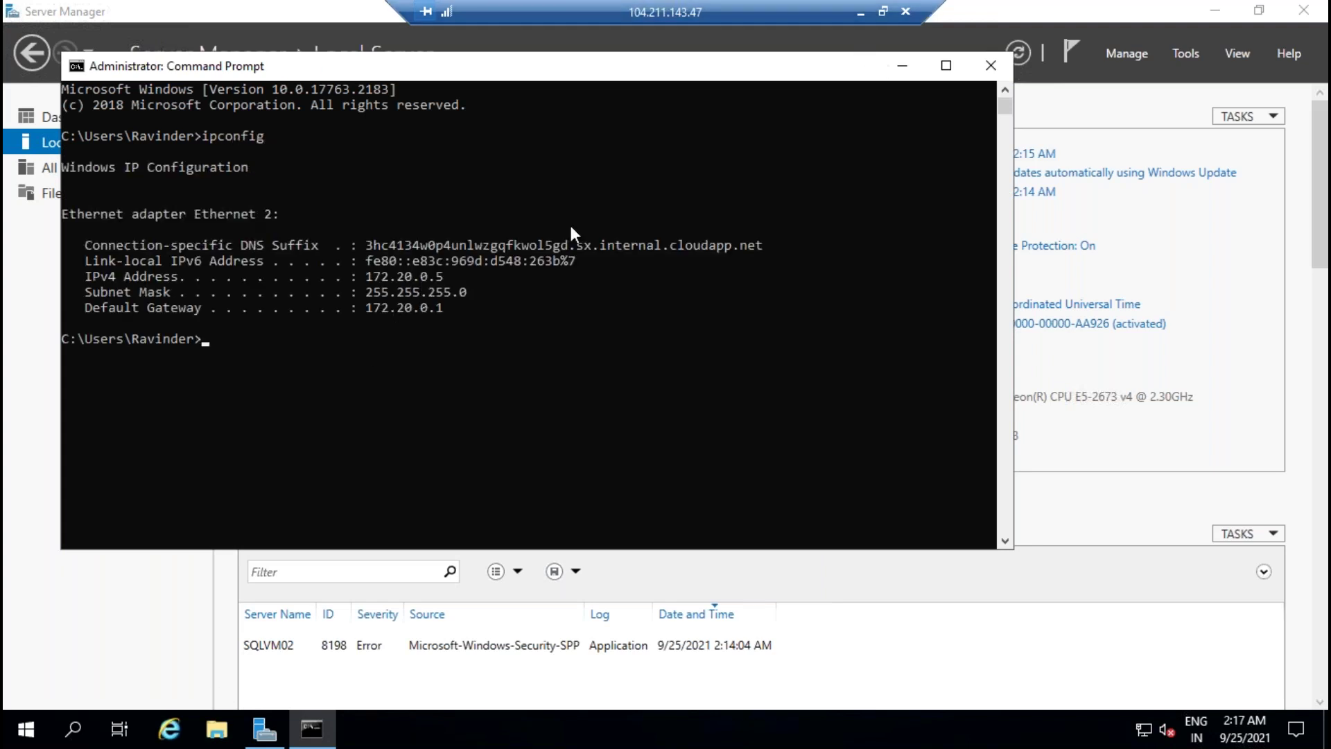
{"action": "left_click", "coordinate": [861, 12]}
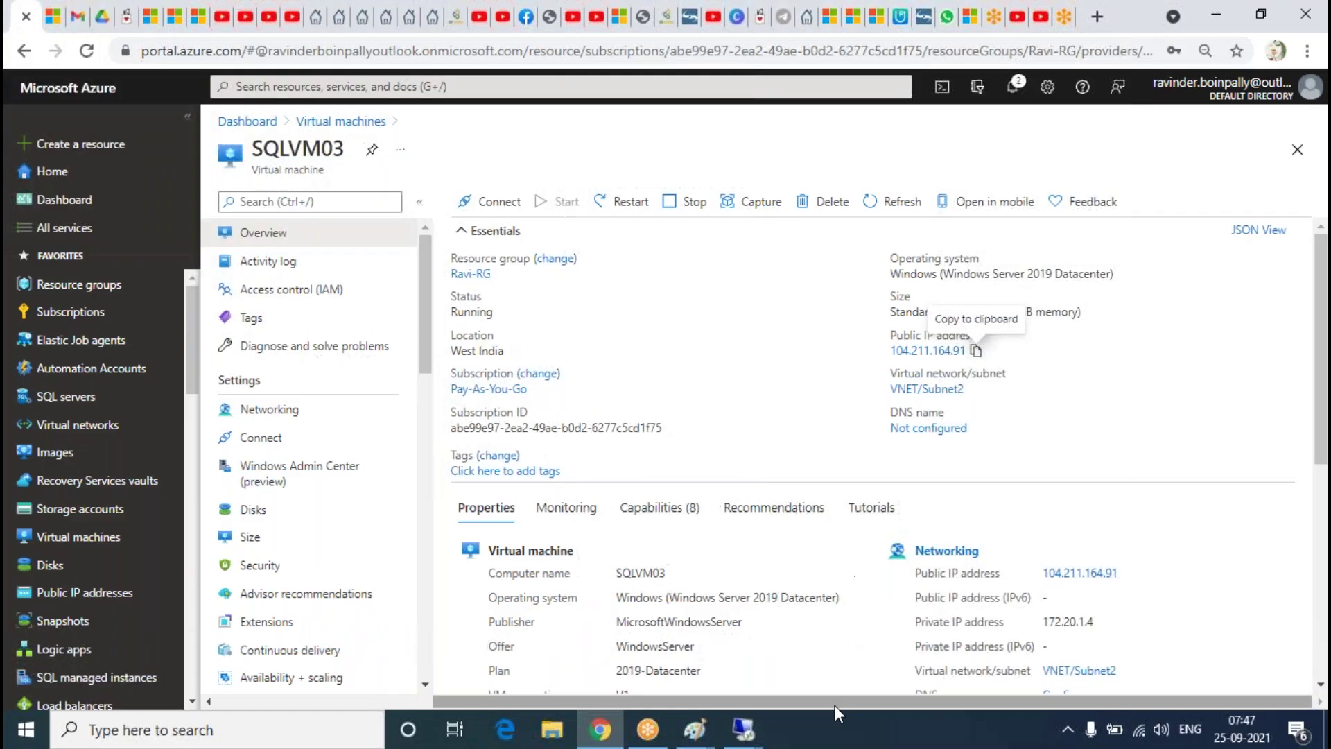
Switch to SQLVM03's session, close the Admin Center pop-up, and open Local Server
{"action": "mouse_move", "coordinate": [746, 734]}
{"action": "left_click", "coordinate": [955, 638]}
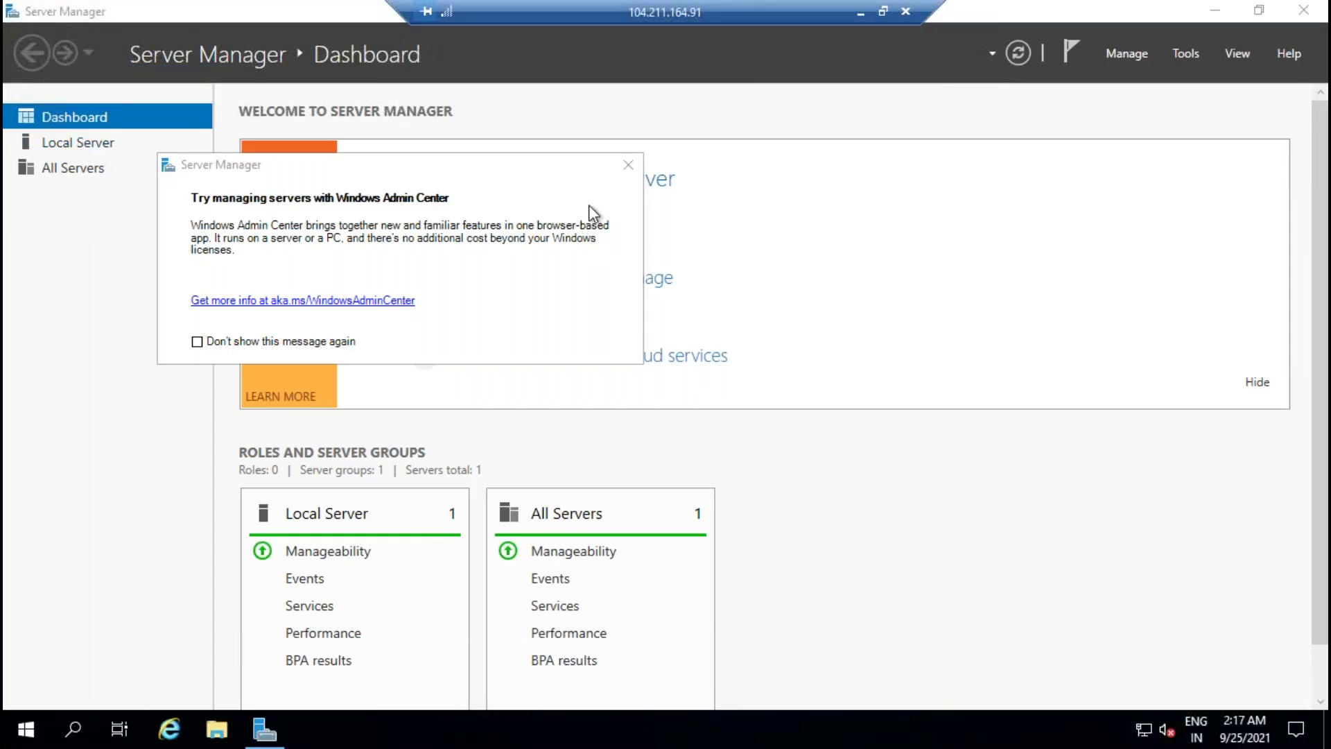
{"action": "left_click", "coordinate": [627, 165]}
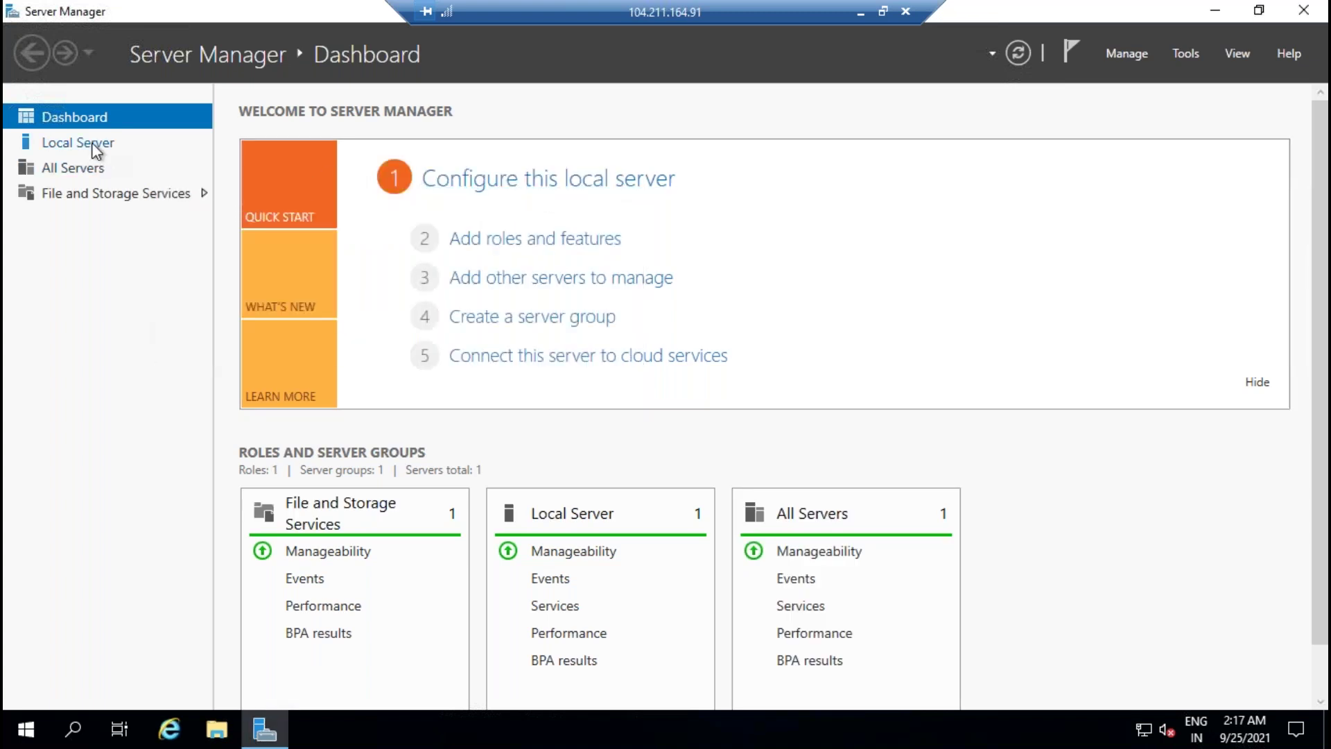
{"action": "left_click", "coordinate": [86, 142]}
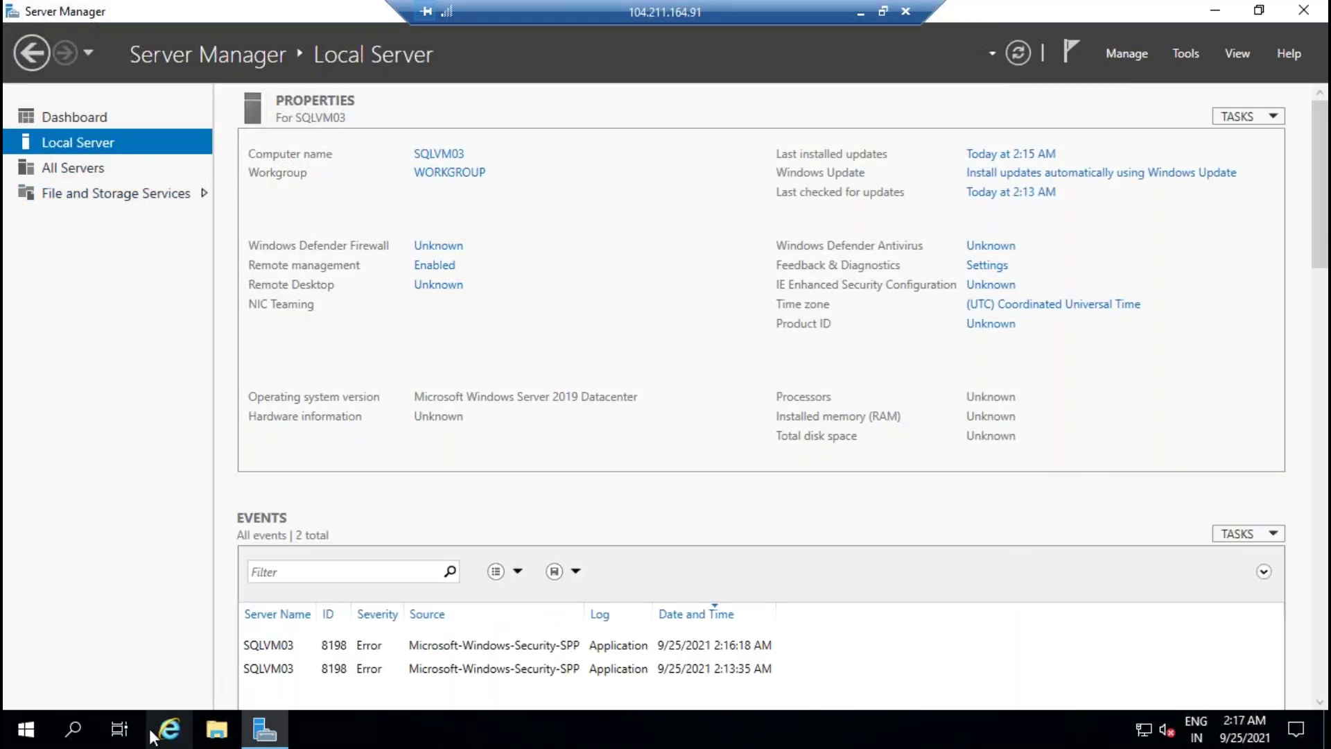
Run ipconfig in Command Prompt, showing IPv4 address 172.20.1.4
{"action": "left_click", "coordinate": [82, 732]}
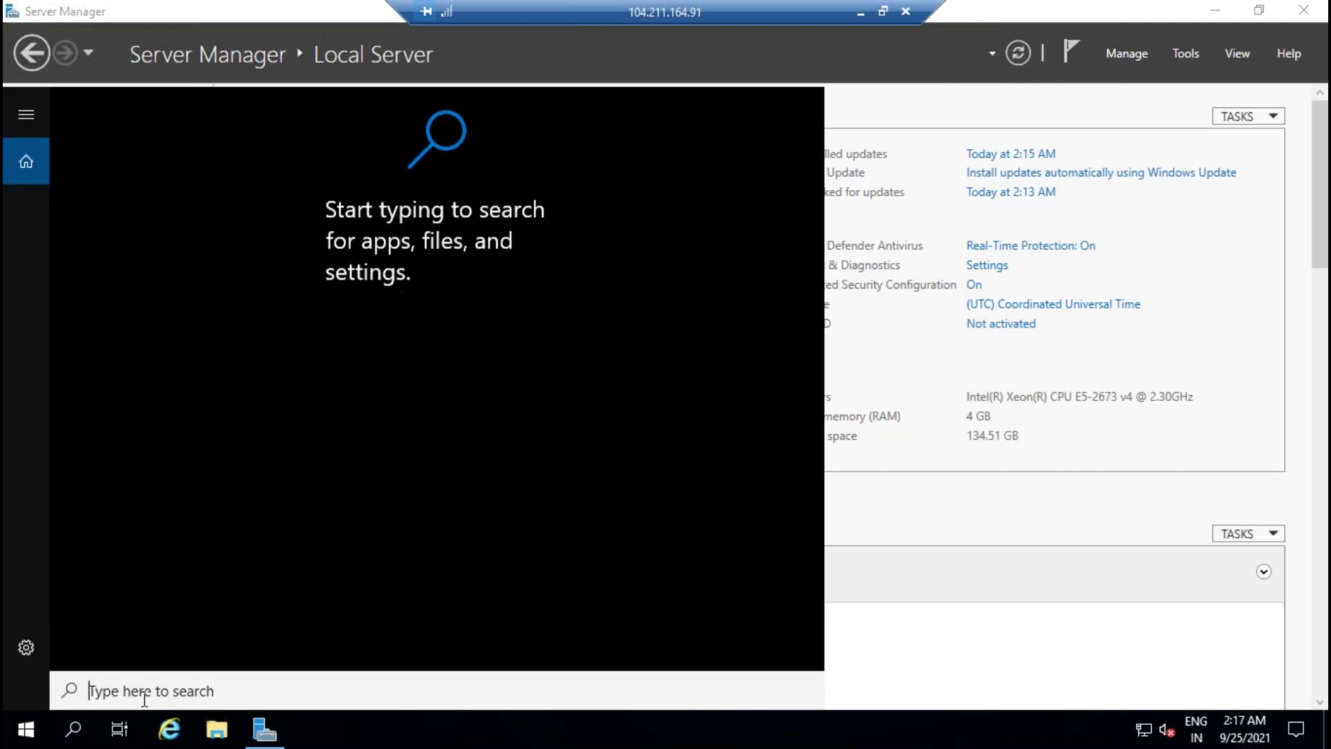
{"action": "type", "text": "dmd"}
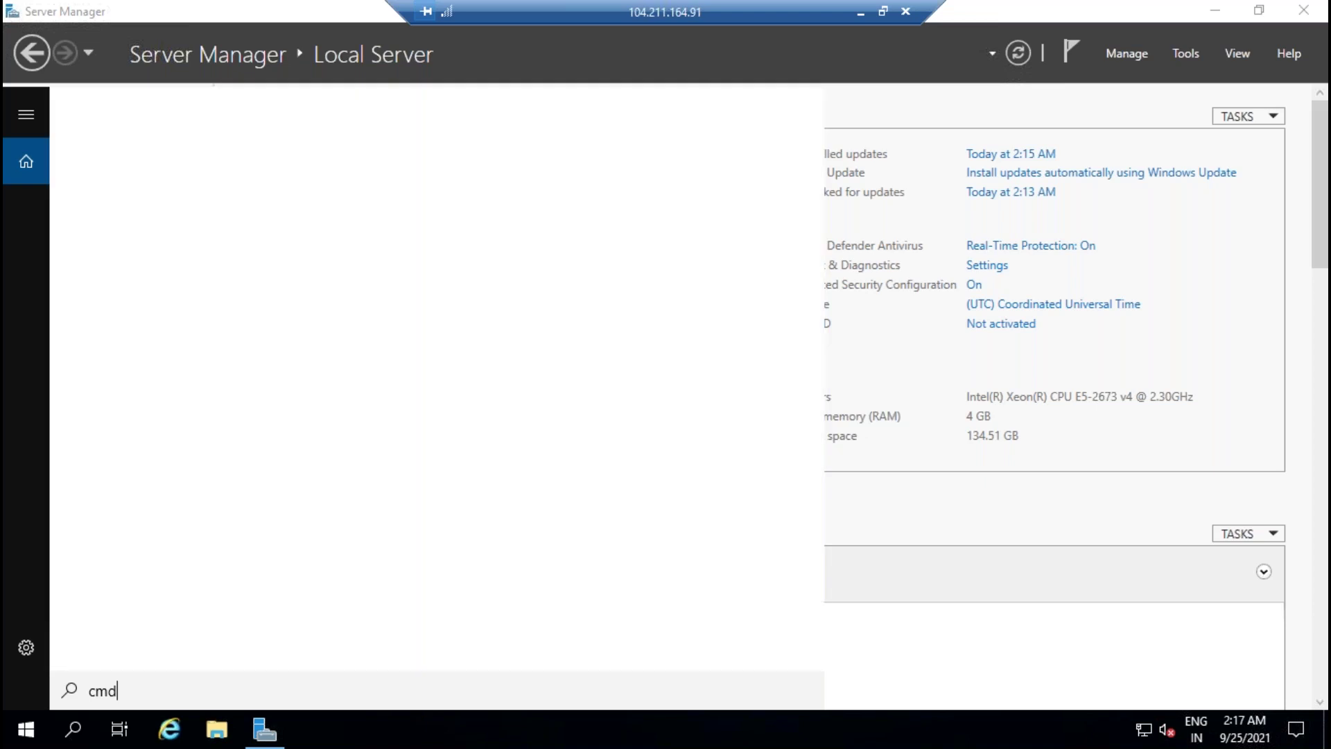
{"action": "key", "text": "Return"}
{"action": "type", "text": "ipocnfig"}
{"action": "key", "text": "BackSpace"}
{"action": "key", "text": "BackSpace"}
{"action": "key", "text": "BackSpace"}
{"action": "key", "text": "BackSpace"}
{"action": "key", "text": "BackSpace"}
{"action": "key", "text": "BackSpace"}
{"action": "type", "text": "cofn"}
{"action": "key", "text": "BackSpace"}
{"action": "key", "text": "BackSpace"}
{"action": "type", "text": "nfig"}
{"action": "key", "text": "Return"}
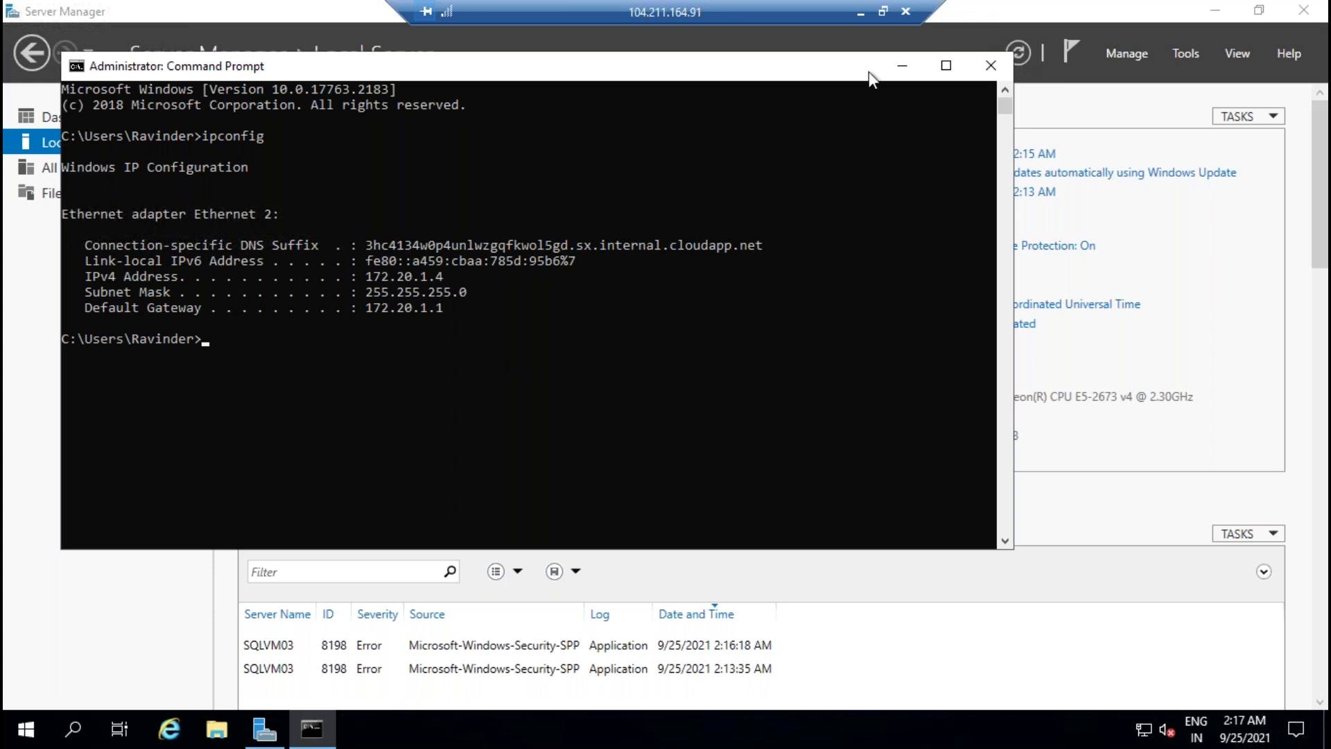
Minimize SQLVM03's session and restore the 104.211.166.55 session
{"action": "left_click", "coordinate": [860, 14]}
{"action": "mouse_move", "coordinate": [744, 729]}
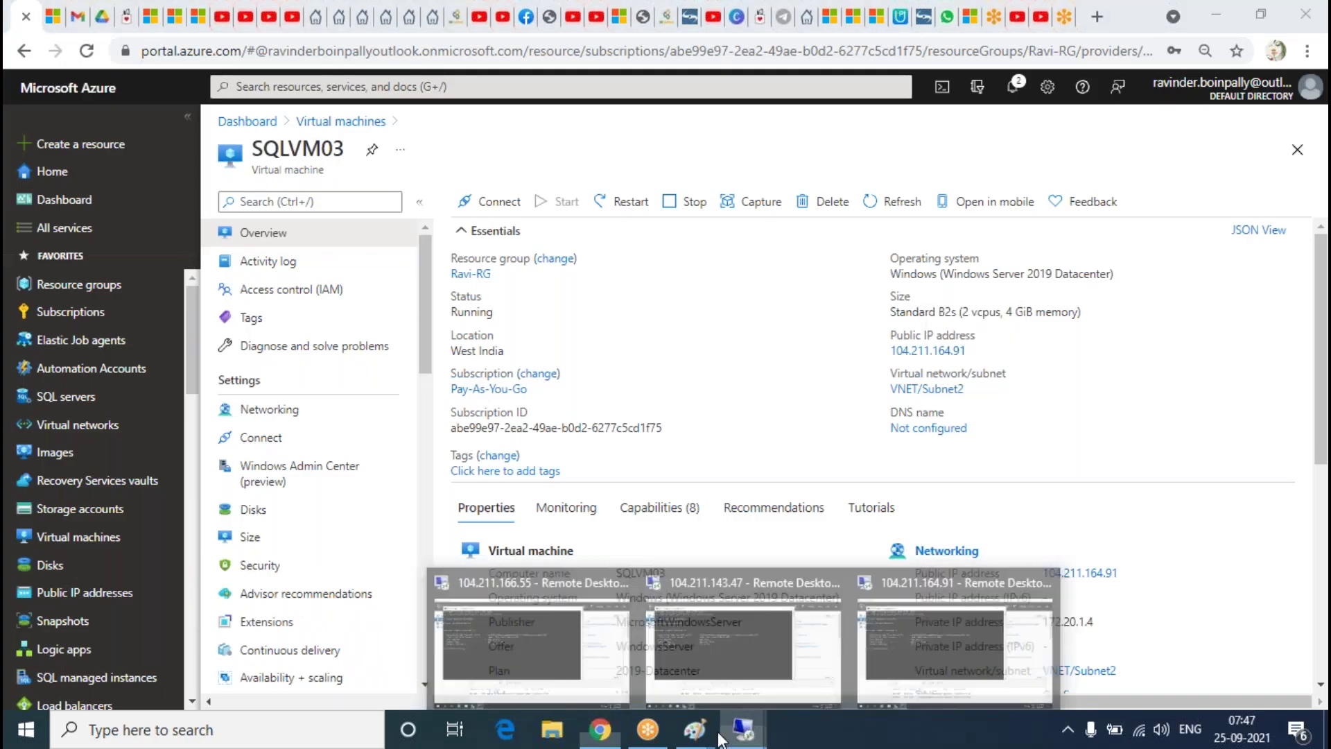
{"action": "left_click", "coordinate": [473, 655]}
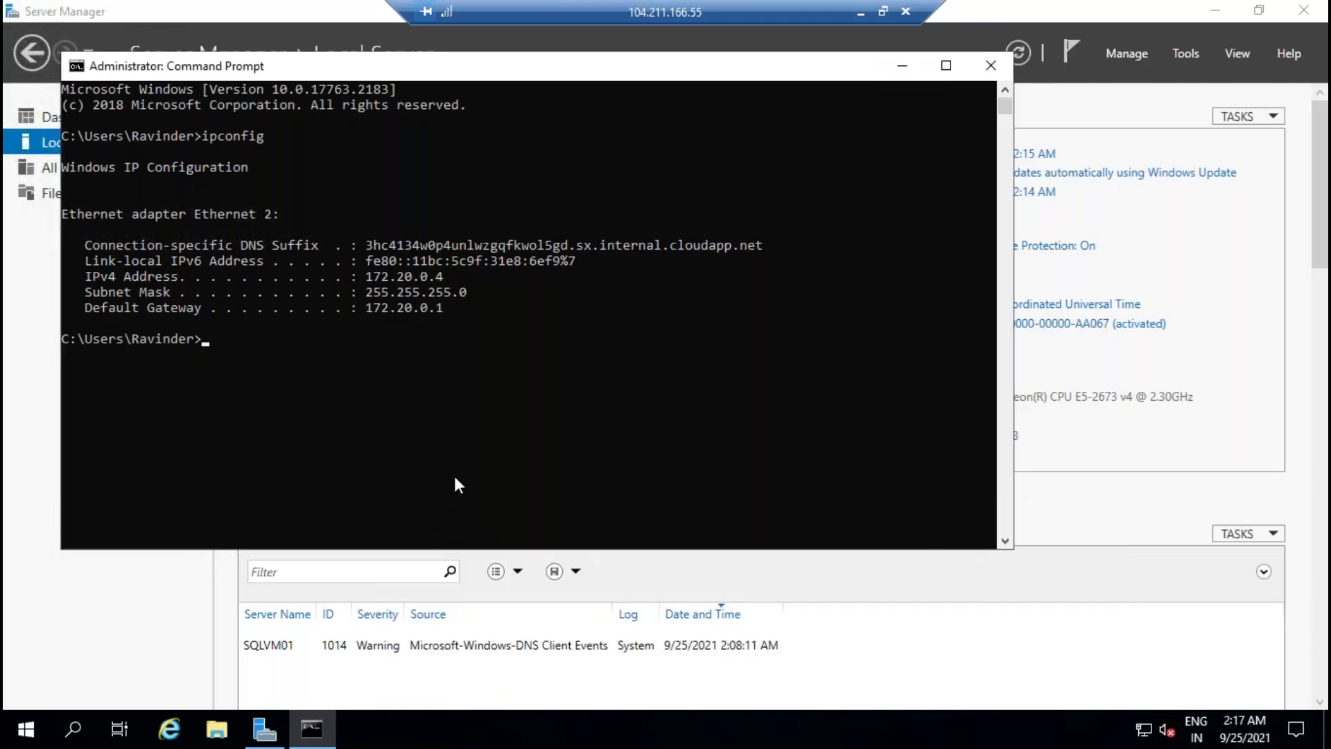
Ping SQLVM03 at 172.20.1.4 from SQLVM01's Command Prompt
{"action": "key", "text": "Return"}
{"action": "key", "text": "Return"}
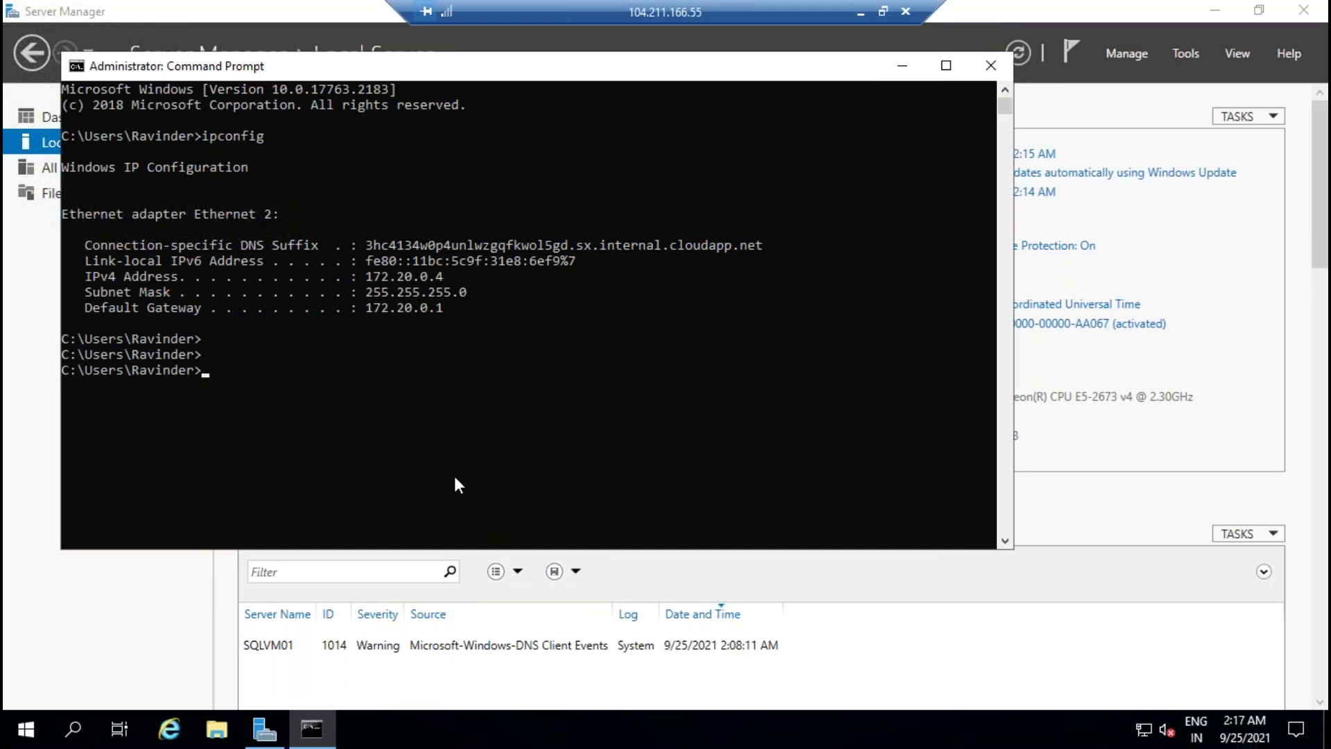
{"action": "type", "text": "ping 172.20.1.4"}
{"action": "key", "text": "Return"}
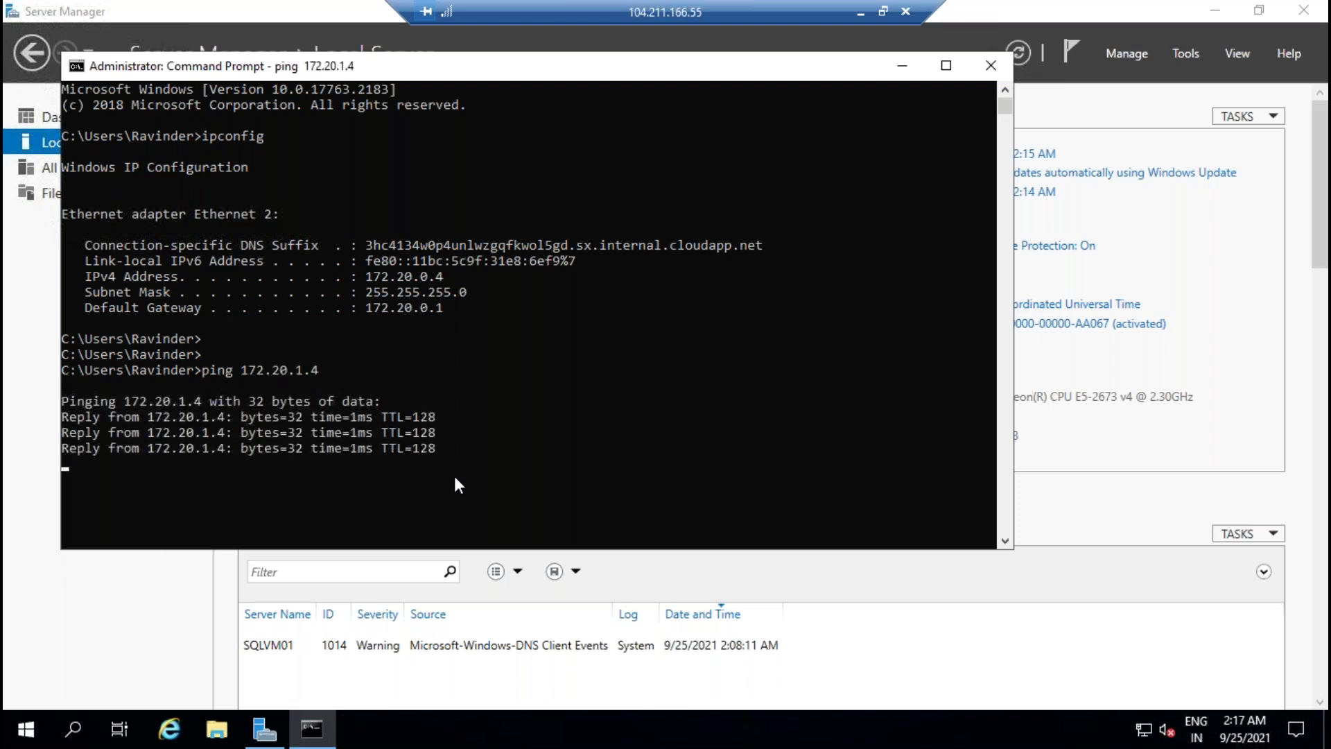
In the Paint network diagram, draw two curves connecting SUBNET1 and SUBNET2
{"action": "left_click", "coordinate": [861, 13]}
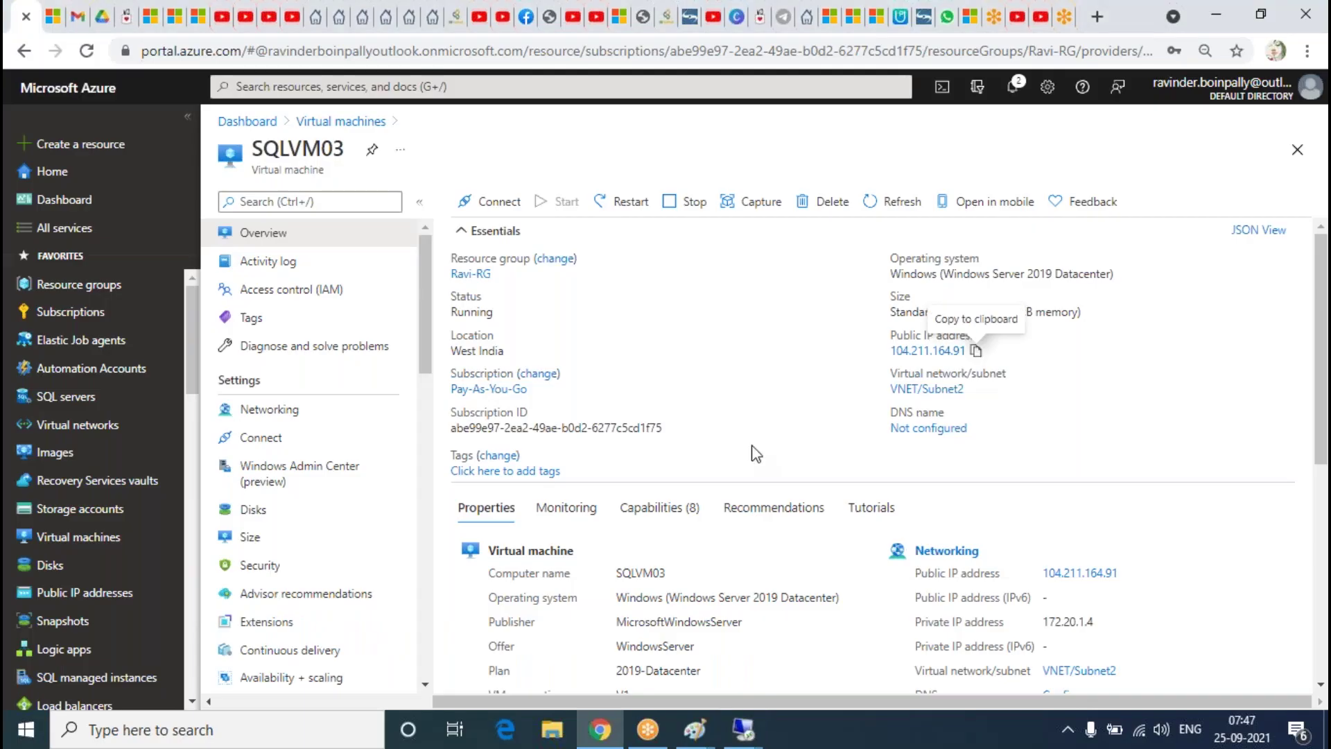
{"action": "mouse_move", "coordinate": [695, 732]}
{"action": "left_click", "coordinate": [801, 655]}
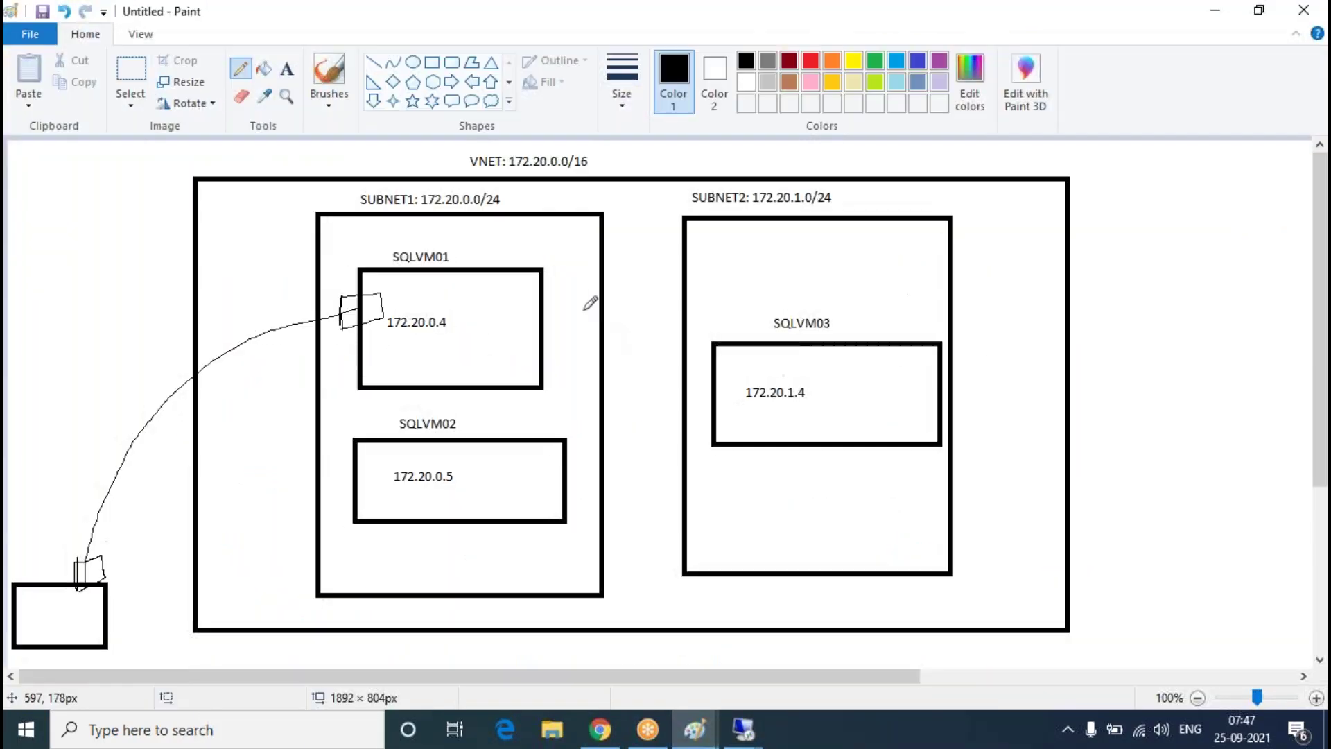
{"action": "mouse_move", "coordinate": [548, 212]}
{"action": "left_mouse_down"}
{"action": "mouse_move", "coordinate": [644, 184]}
{"action": "mouse_move", "coordinate": [715, 213]}
{"action": "left_mouse_up"}
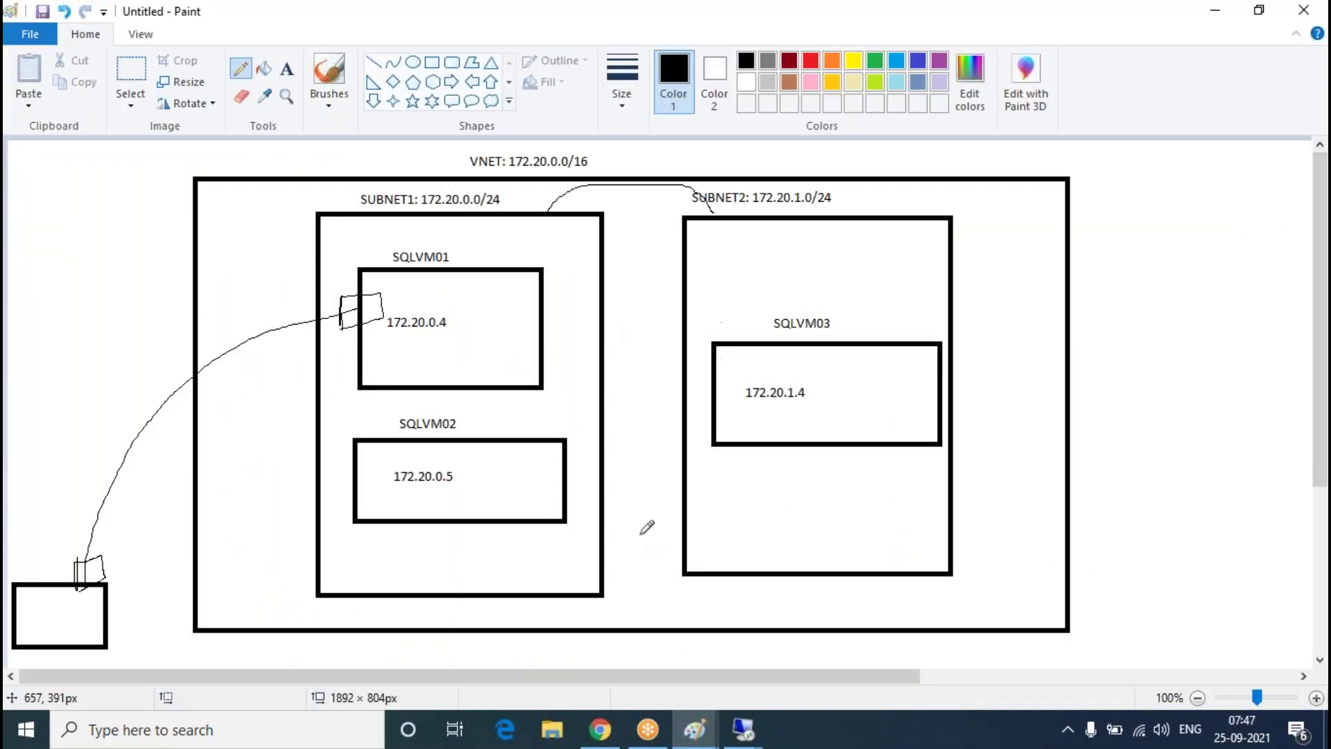
{"action": "mouse_move", "coordinate": [582, 595]}
{"action": "left_mouse_down"}
{"action": "mouse_move", "coordinate": [681, 612]}
{"action": "mouse_move", "coordinate": [718, 570]}
{"action": "left_mouse_up"}
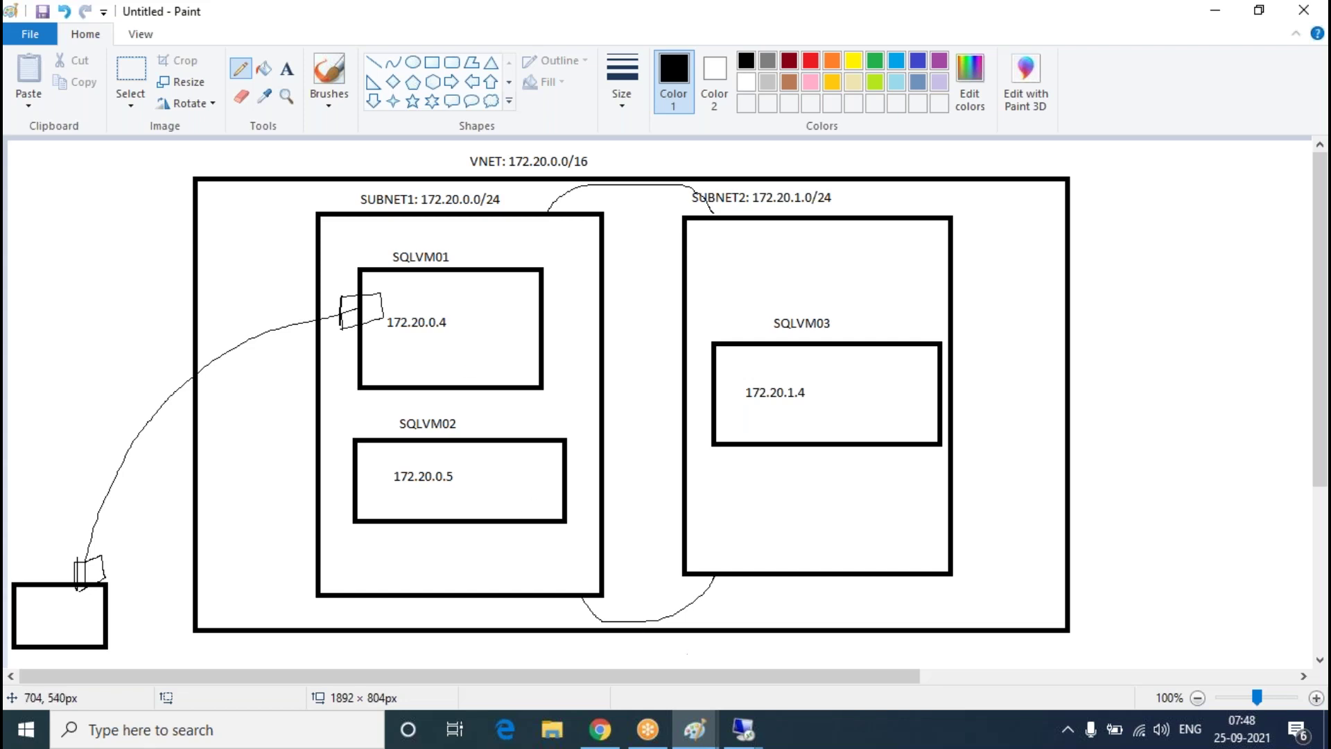
Back in the 104.211.166.55 session, ping SQLVM02 at 172.20.0.5
{"action": "left_click", "coordinate": [743, 729]}
{"action": "mouse_move", "coordinate": [552, 689]}
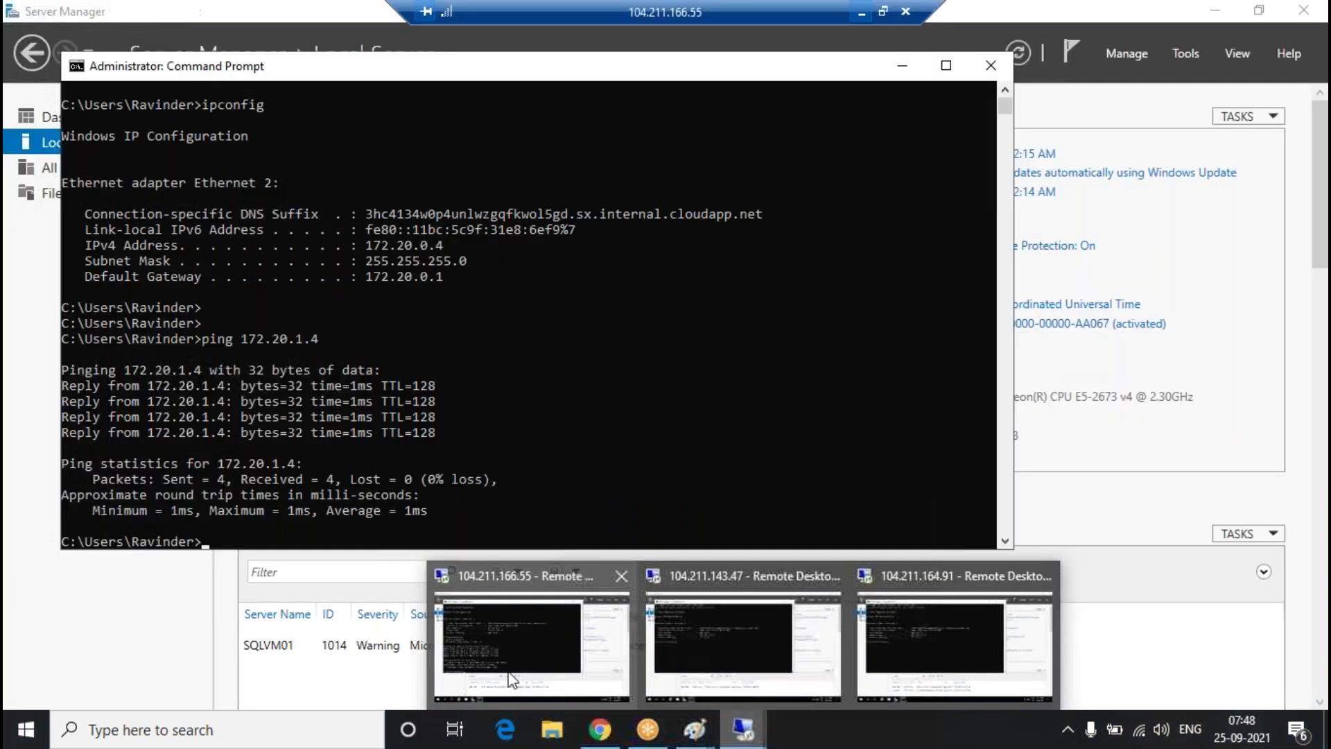
{"action": "left_click", "coordinate": [514, 626]}
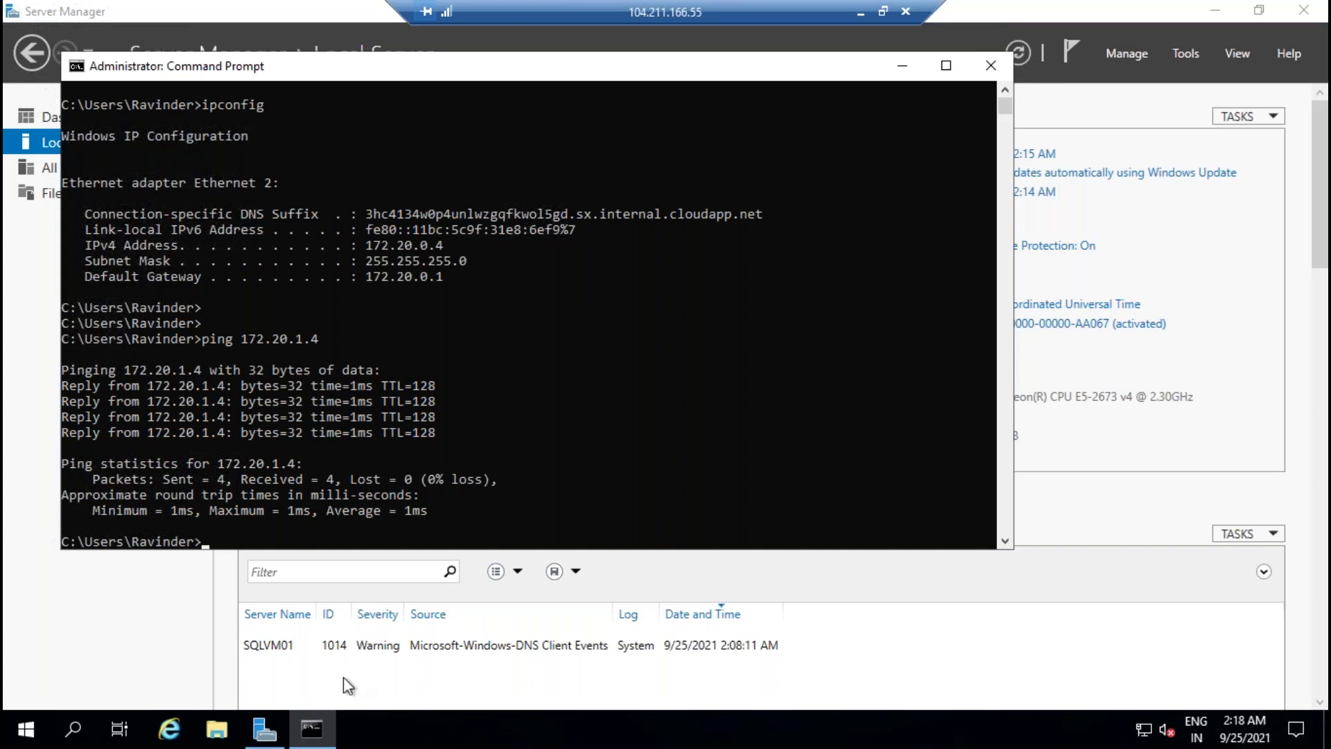
{"action": "key", "text": "Up"}
{"action": "key", "text": "BackSpace"}
{"action": "type", "text": "0.0.5"}
{"action": "key", "text": "Return"}
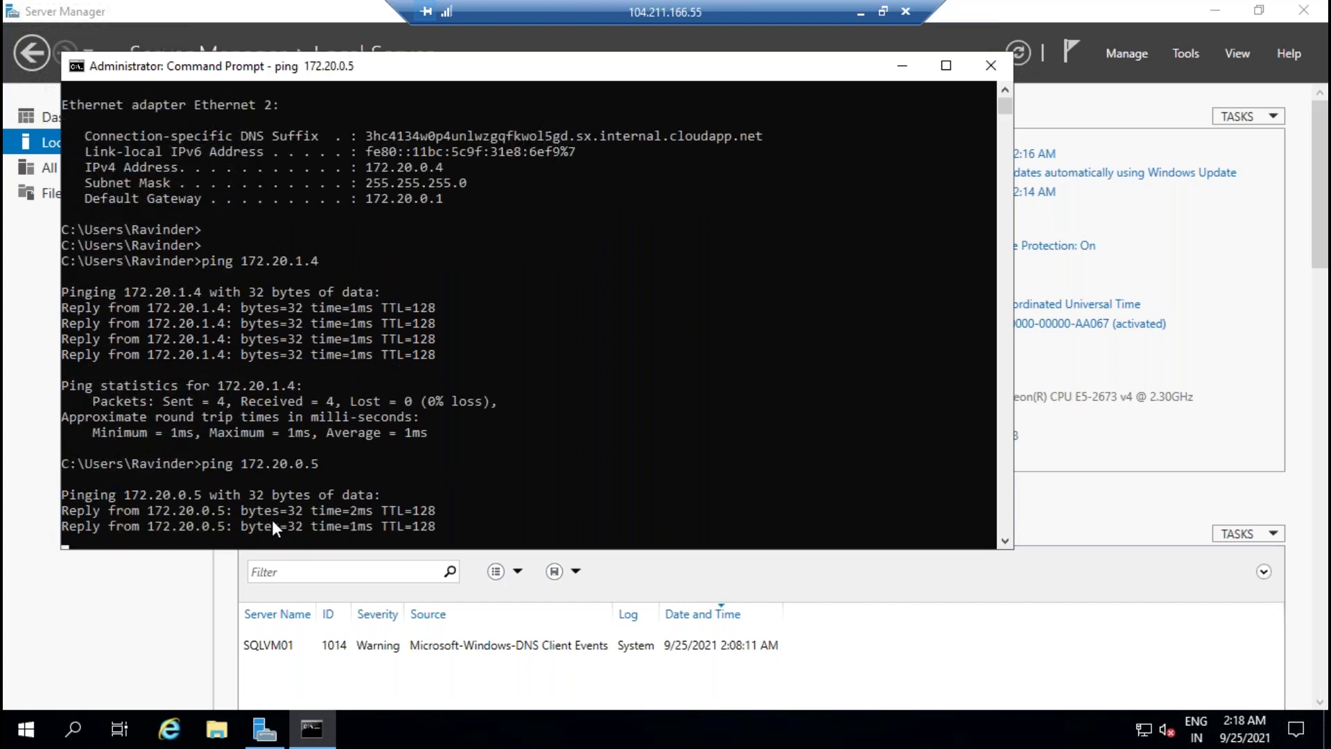
Minimize this session and restore the 104.211.164.91 session
{"action": "left_click", "coordinate": [860, 14]}
{"action": "mouse_move", "coordinate": [743, 730]}
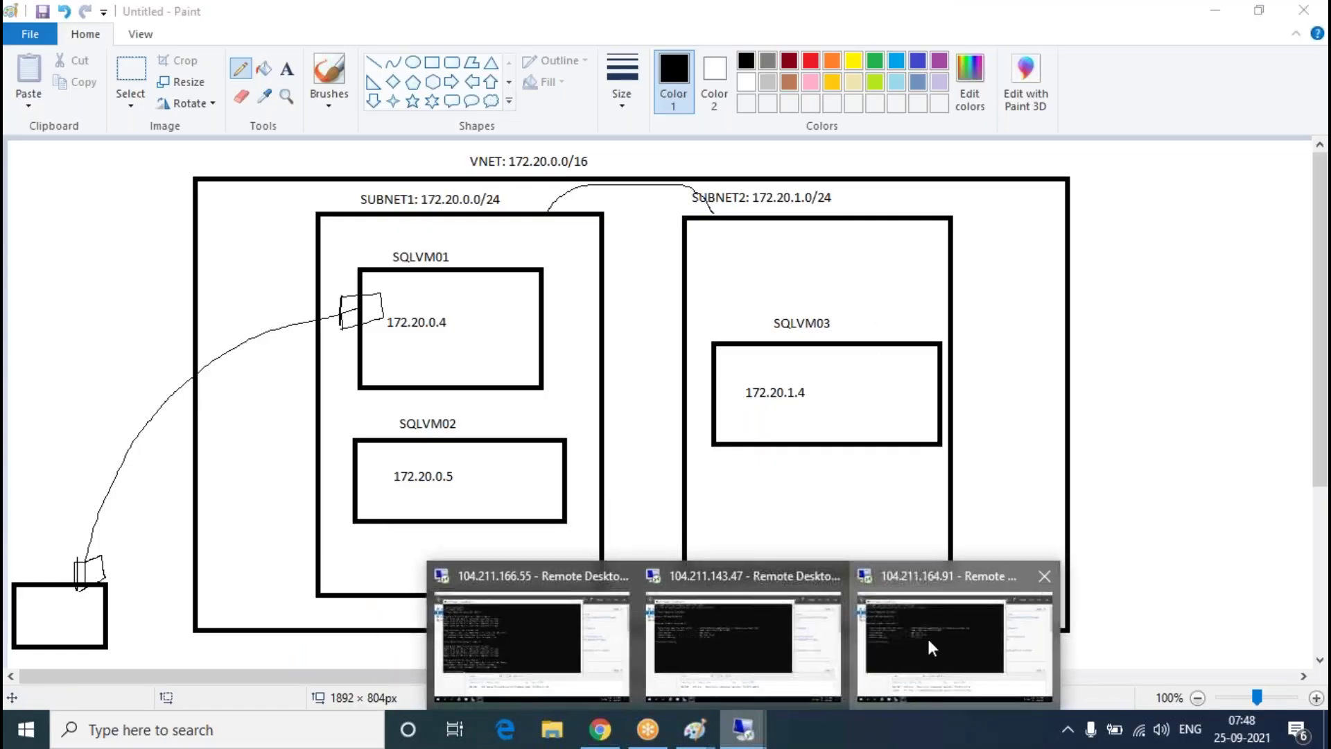
{"action": "left_click", "coordinate": [964, 634]}
On SQLVM03, ping 172.20.0.4, correcting the mistyped address
{"action": "type", "text": "pin"}
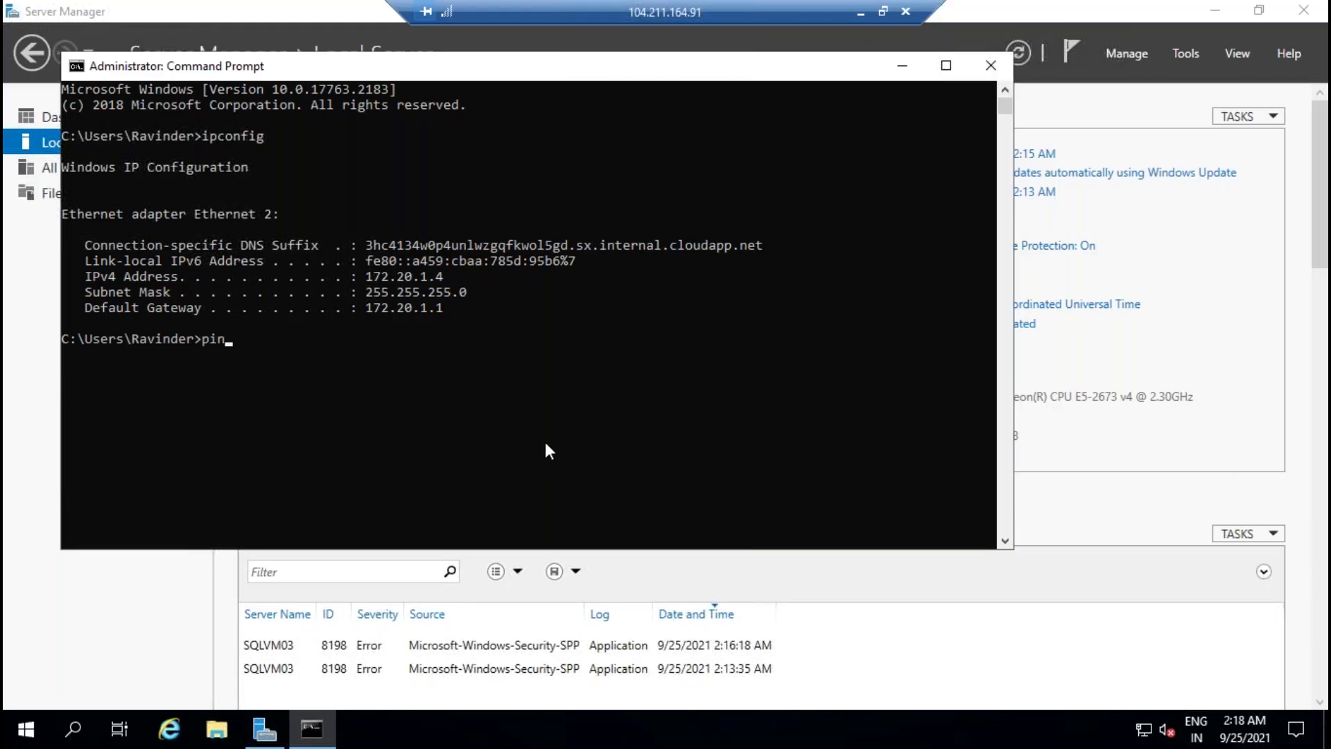
{"action": "type", "text": "g 172.20..4"}
{"action": "key", "text": "Return"}
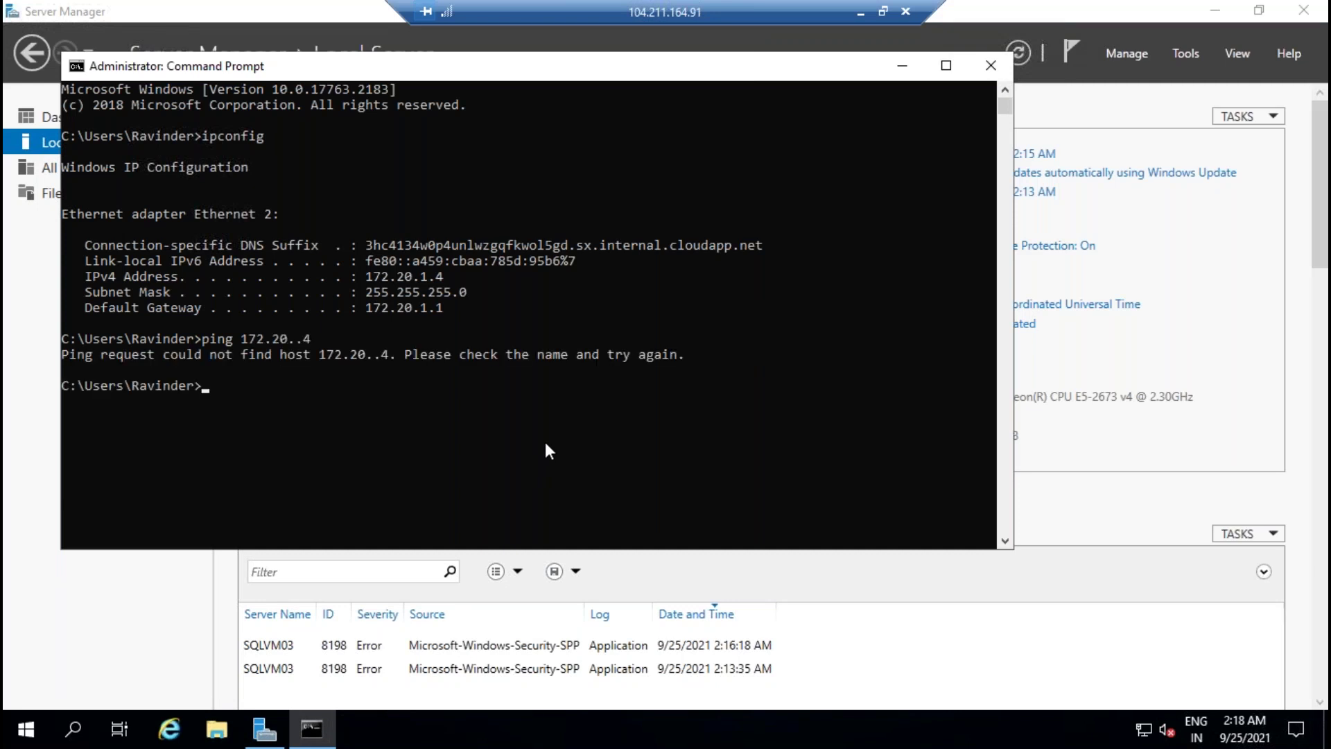
{"action": "key", "text": "Return"}
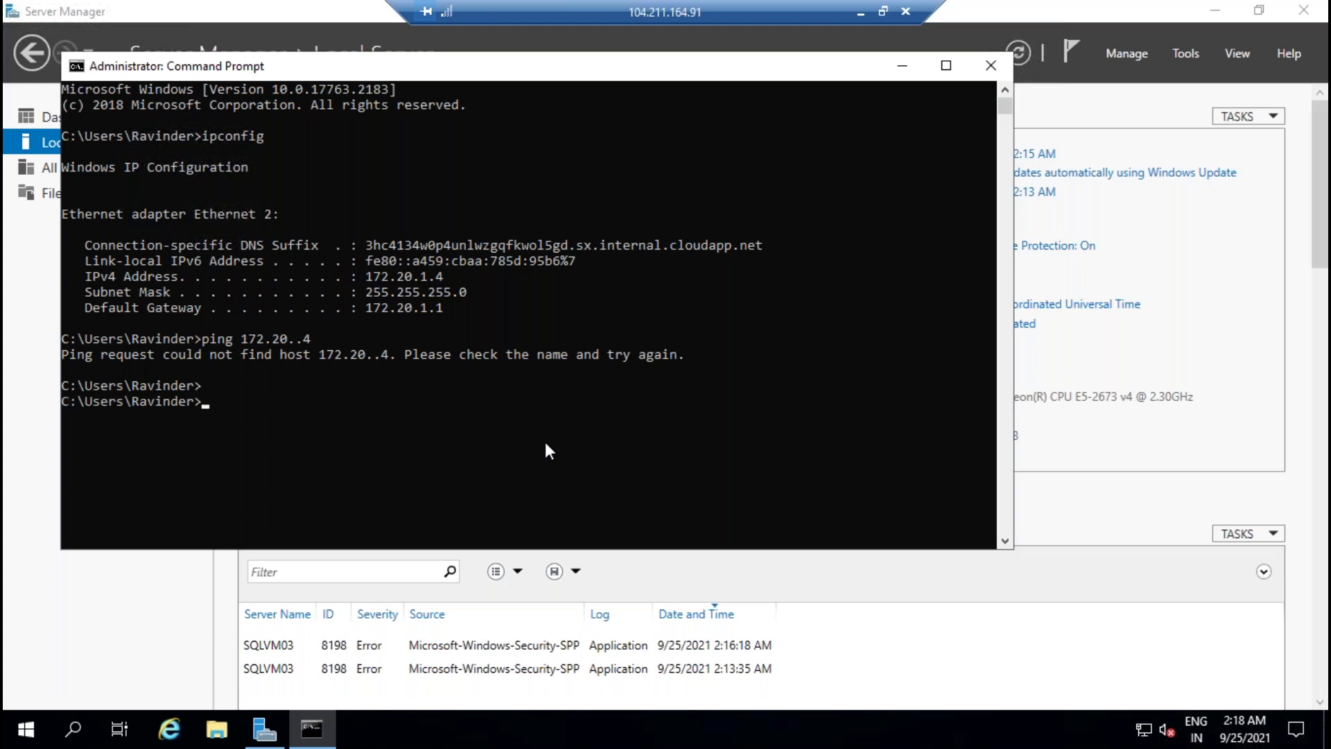
{"action": "key", "text": "Up"}
{"action": "key", "text": "BackSpace"}
{"action": "key", "text": "BackSpace"}
{"action": "type", "text": "0.4"}
{"action": "key", "text": "Return"}
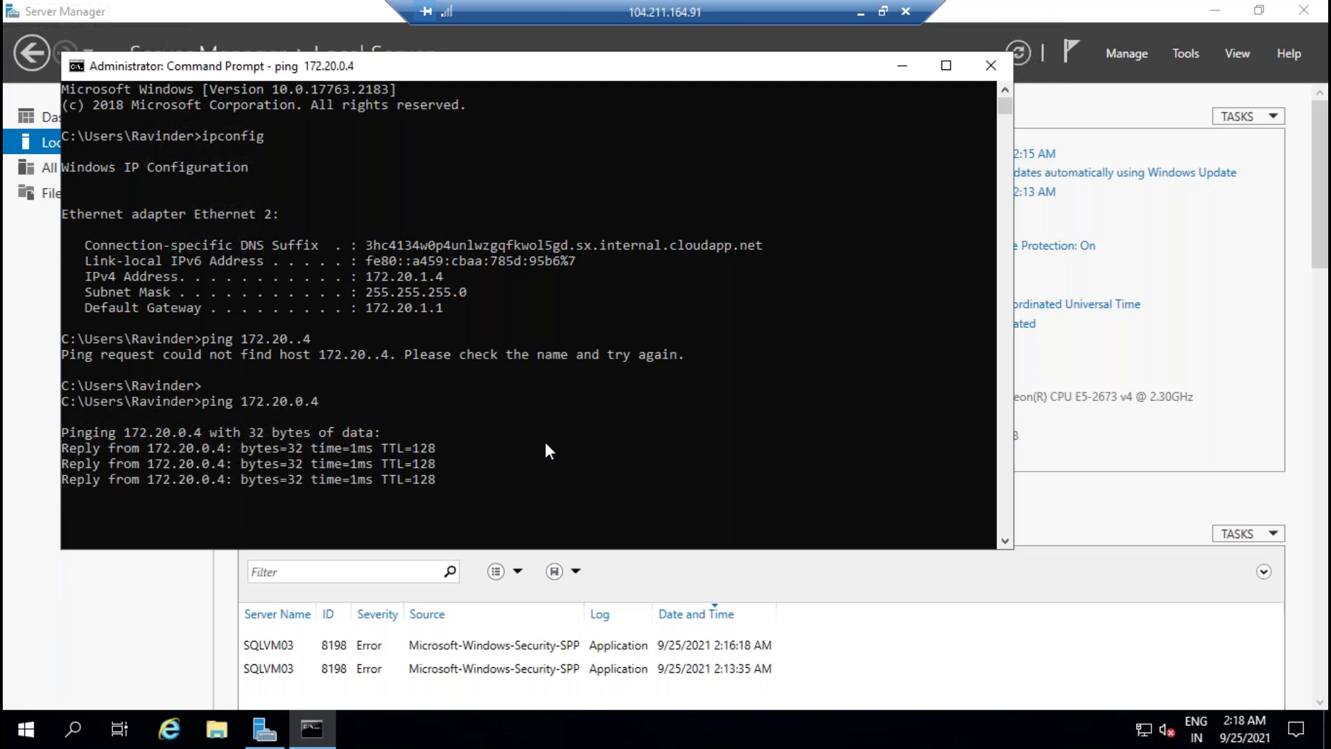
Ping 172.20.0.5 and scroll back up through the replies
{"action": "type", "text": "pin"}
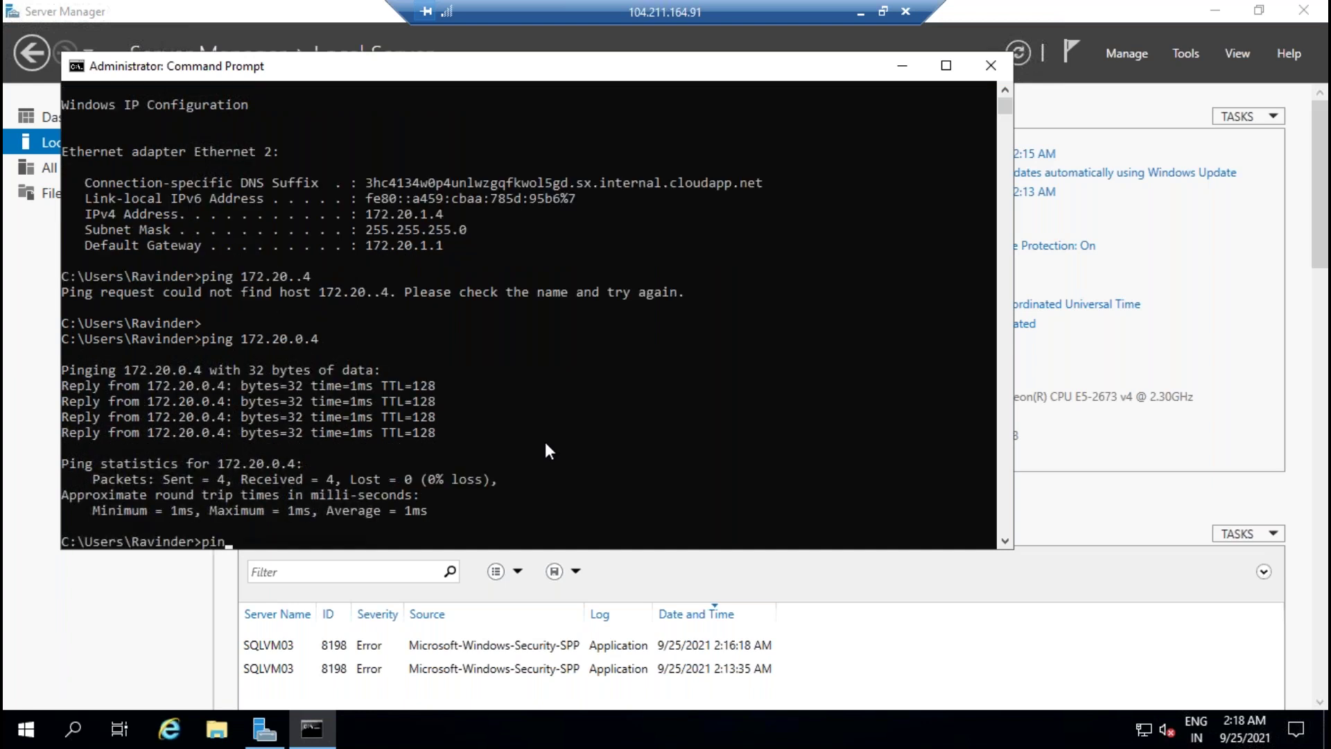
{"action": "type", "text": "g 172."}
{"action": "type", "text": "20.0.5"}
{"action": "key", "text": "Return"}
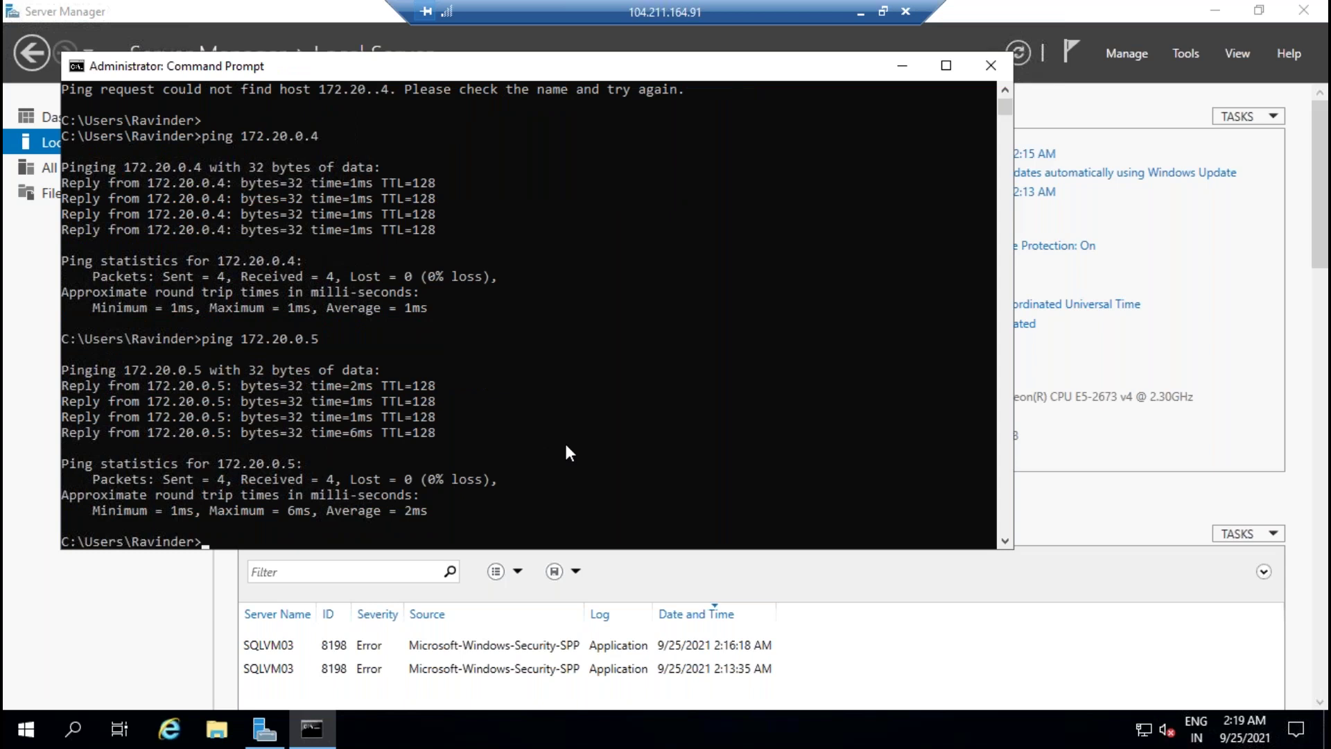
{"action": "scroll", "coordinate": [567, 452], "scroll_direction": "up", "scroll_amount": 4}
{"action": "scroll", "coordinate": [567, 452], "scroll_direction": "up", "scroll_amount": 1}
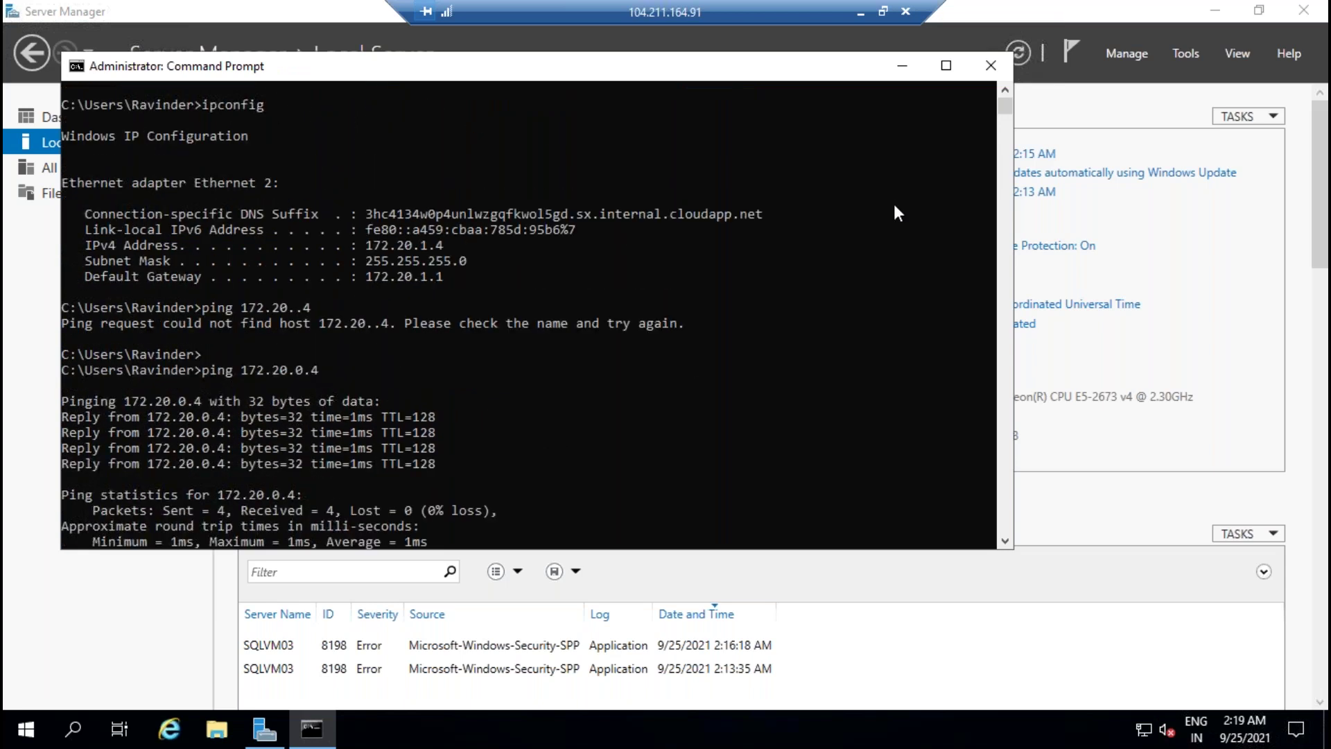
Bring up the Paint IP notes, sketch and undo a curve, then minimize Paint
{"action": "left_click", "coordinate": [860, 12]}
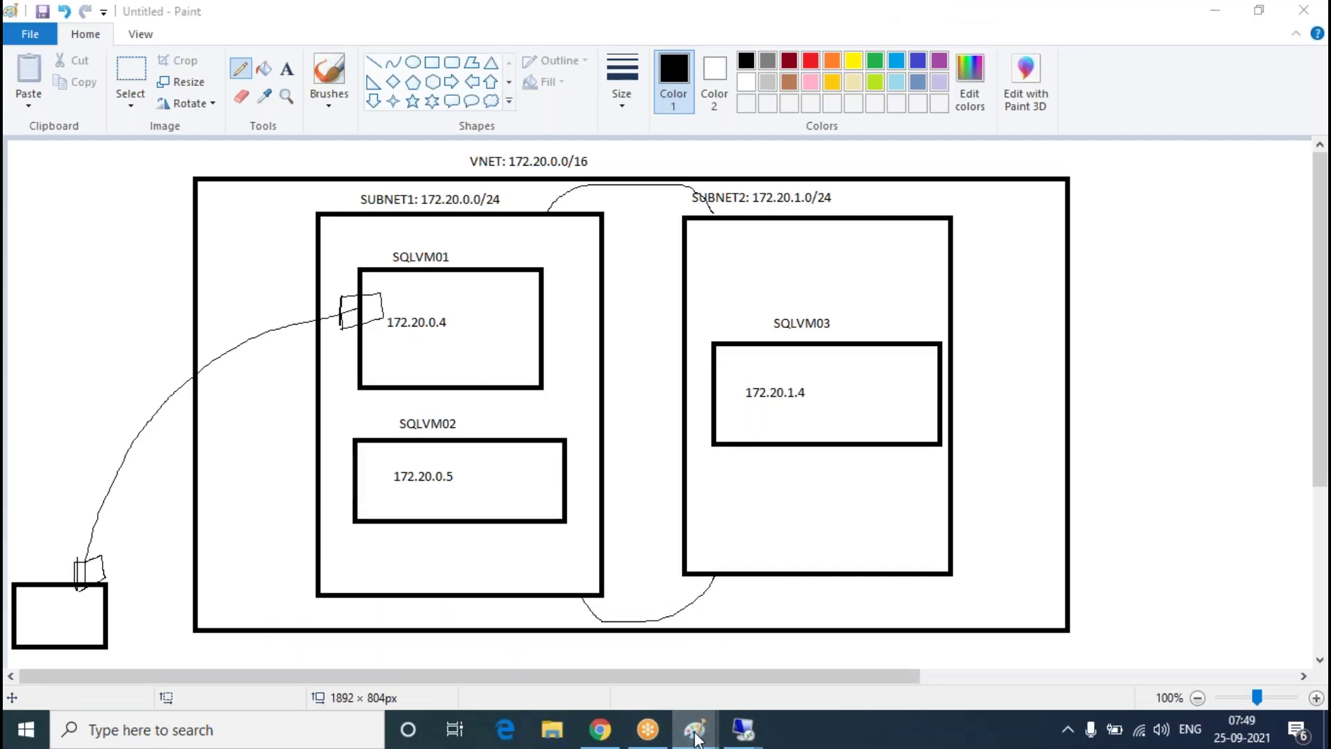
{"action": "left_click", "coordinate": [657, 676]}
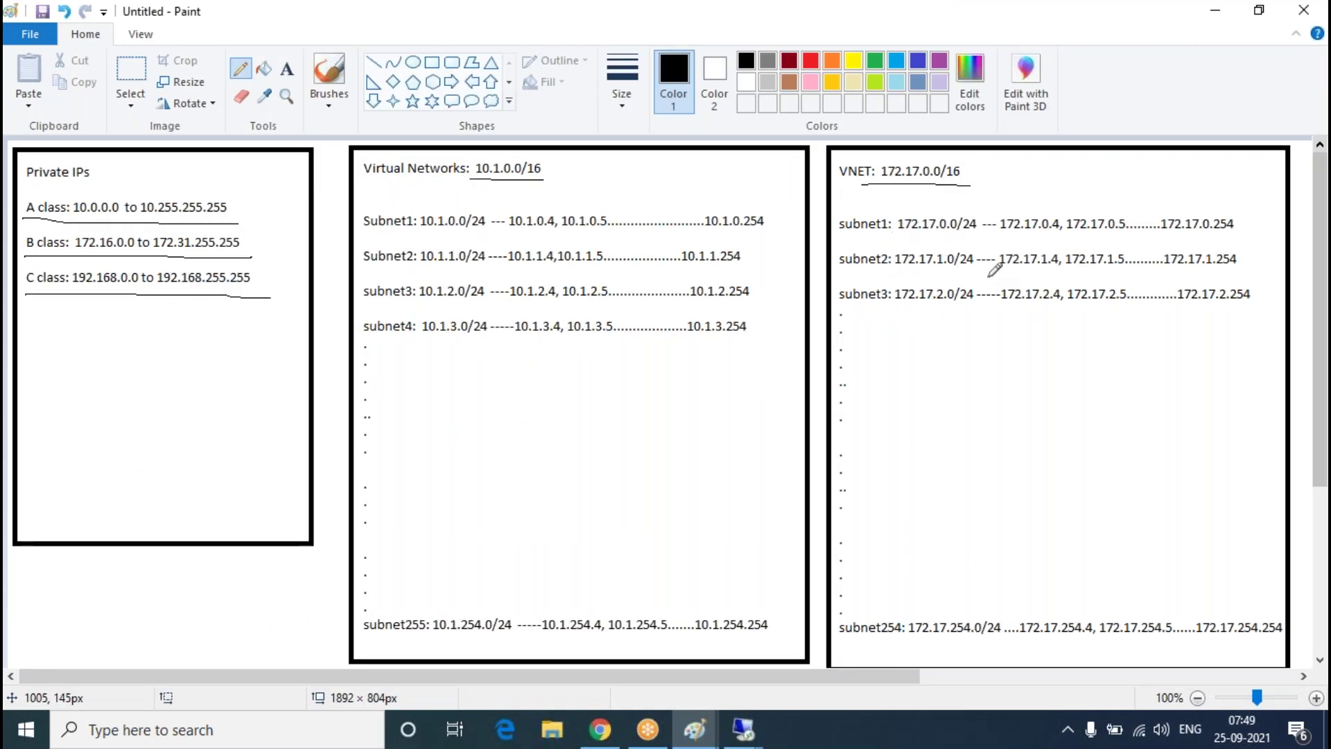
{"action": "mouse_move", "coordinate": [916, 224]}
{"action": "left_mouse_down"}
{"action": "mouse_move", "coordinate": [875, 229]}
{"action": "mouse_move", "coordinate": [851, 270]}
{"action": "mouse_move", "coordinate": [885, 386]}
{"action": "mouse_move", "coordinate": [916, 617]}
{"action": "left_mouse_up"}
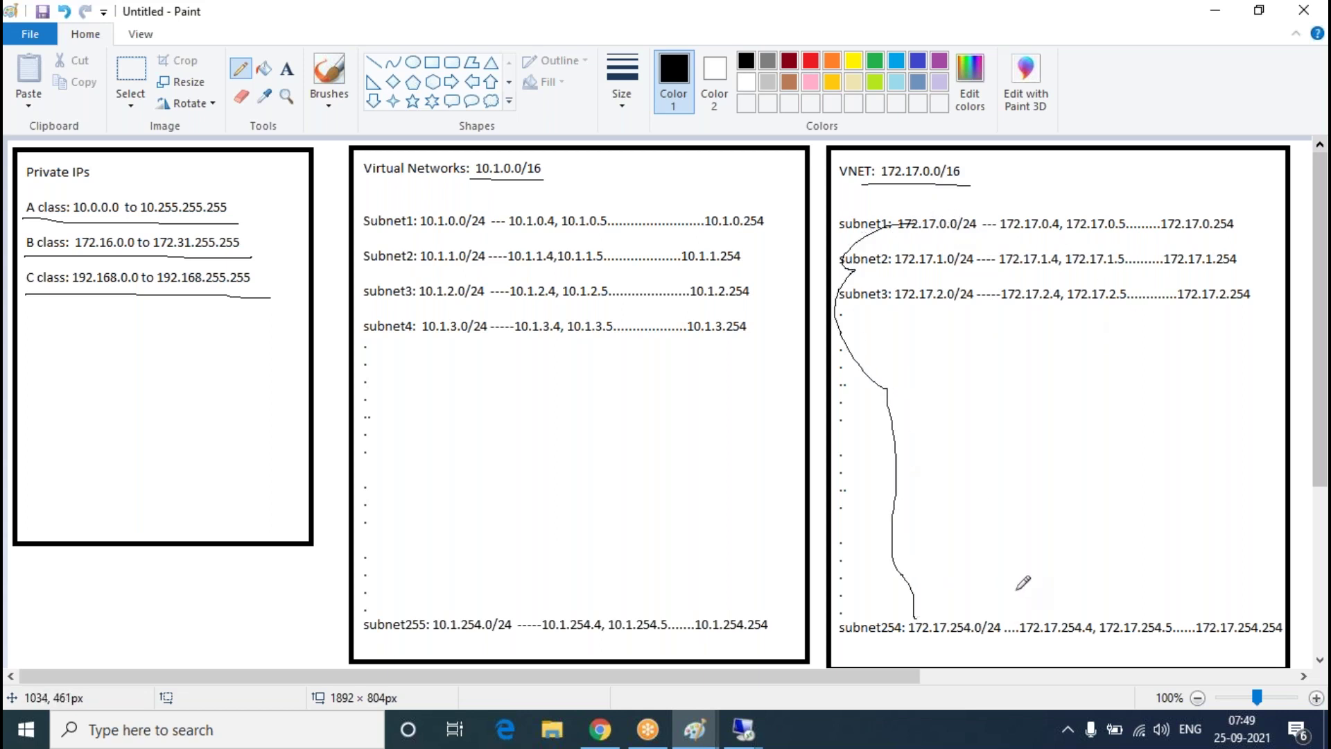
{"action": "key", "text": "ctrl+z"}
{"action": "key", "text": "ctrl+z"}
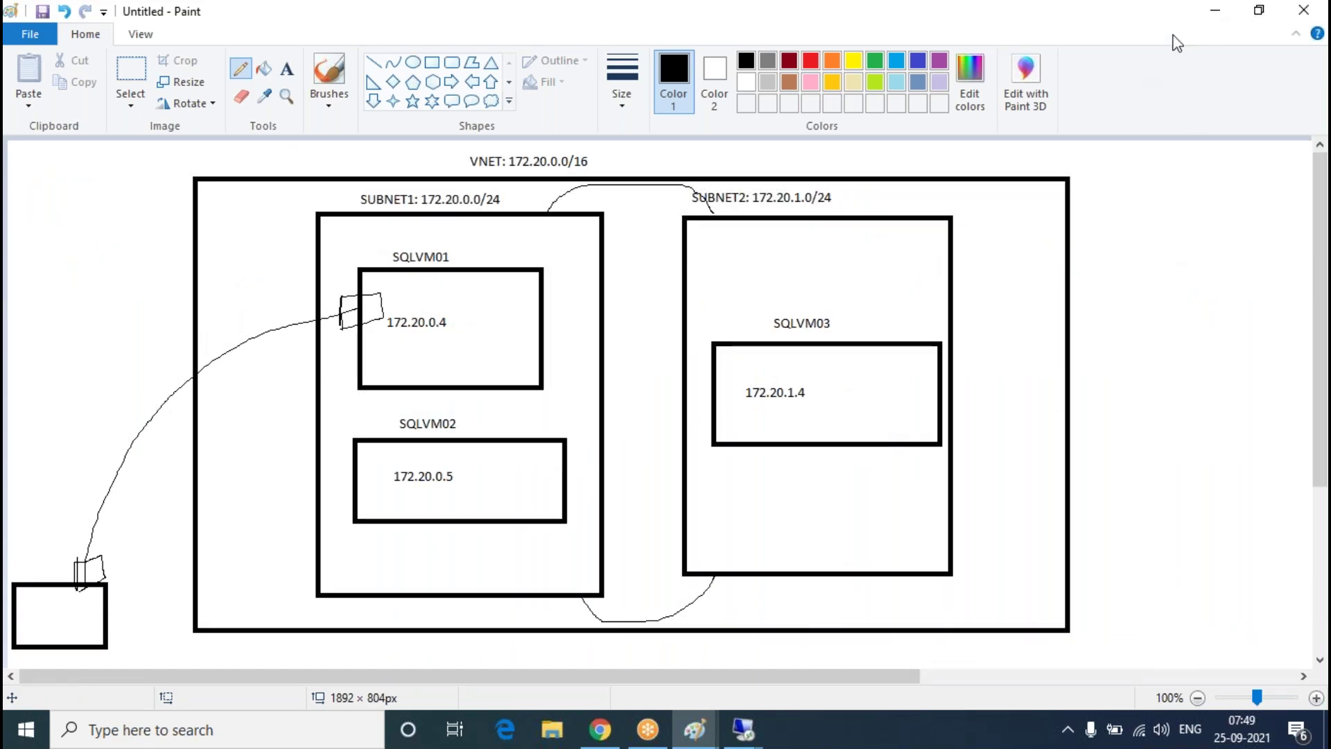
{"action": "left_click", "coordinate": [1214, 11]}
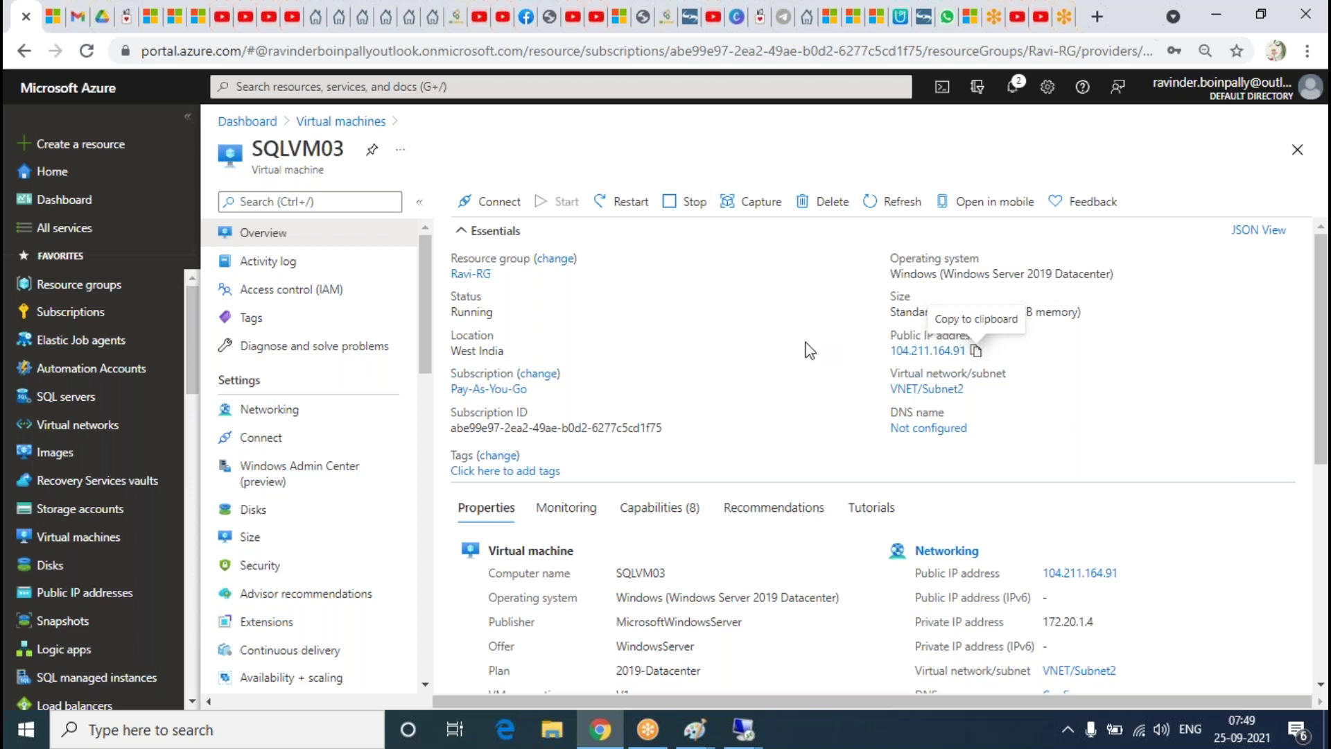
{"action": "left_click", "coordinate": [743, 728]}
From SQLVM01, start a Remote Desktop connection to 172.20.1.4 using mstsc
{"action": "left_click", "coordinate": [539, 634]}
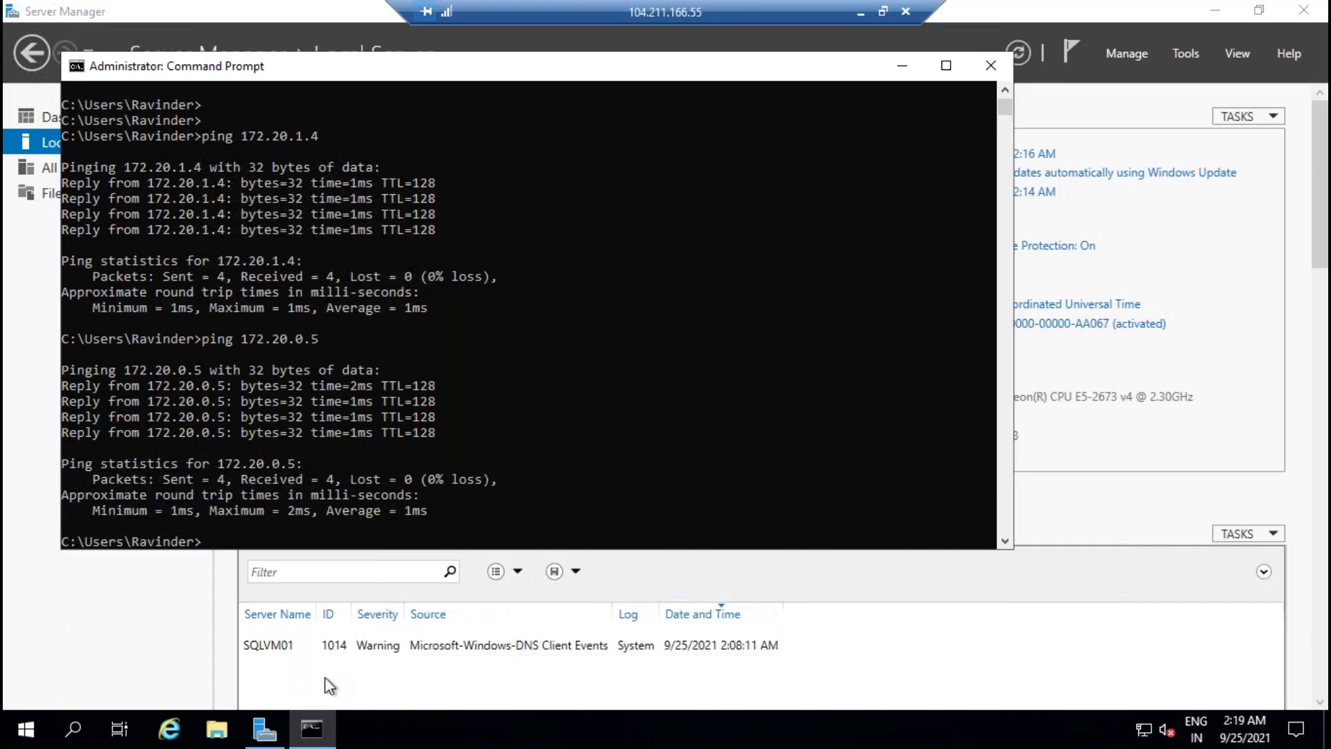
{"action": "left_click", "coordinate": [89, 734]}
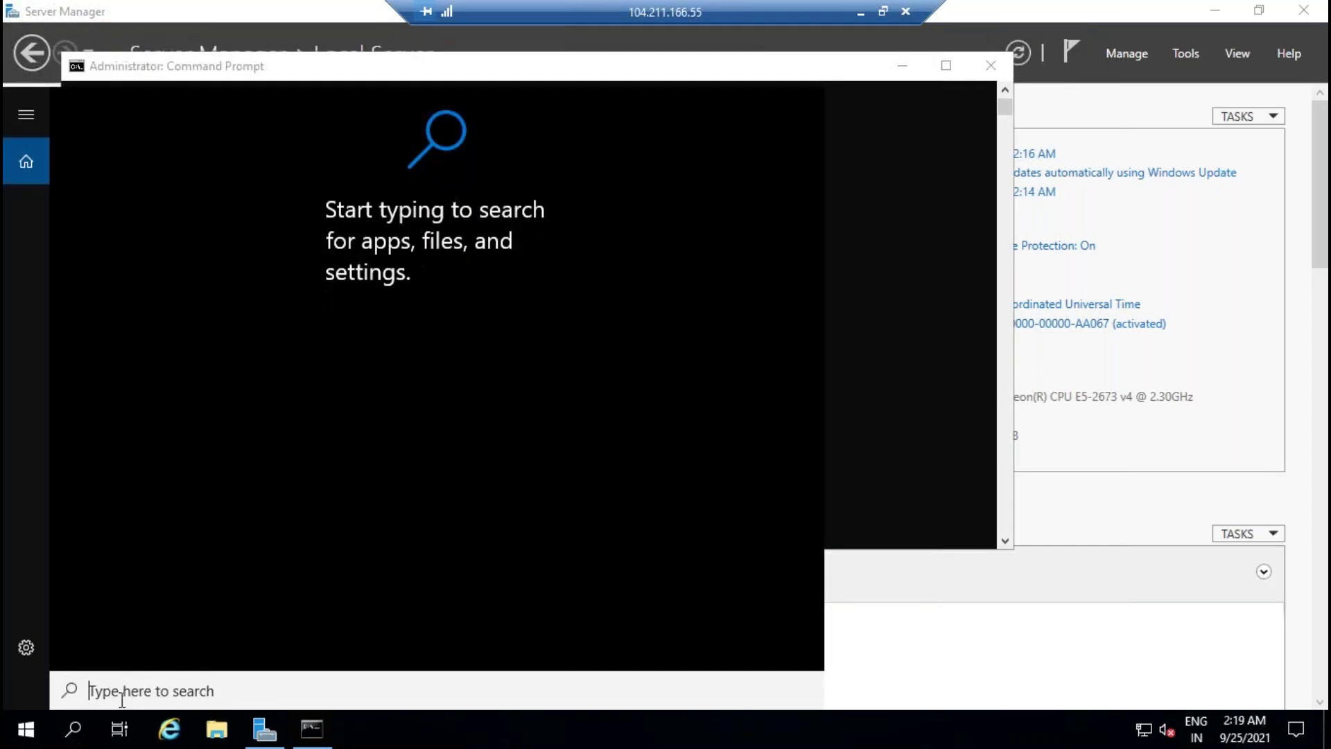
{"action": "type", "text": "mstsc"}
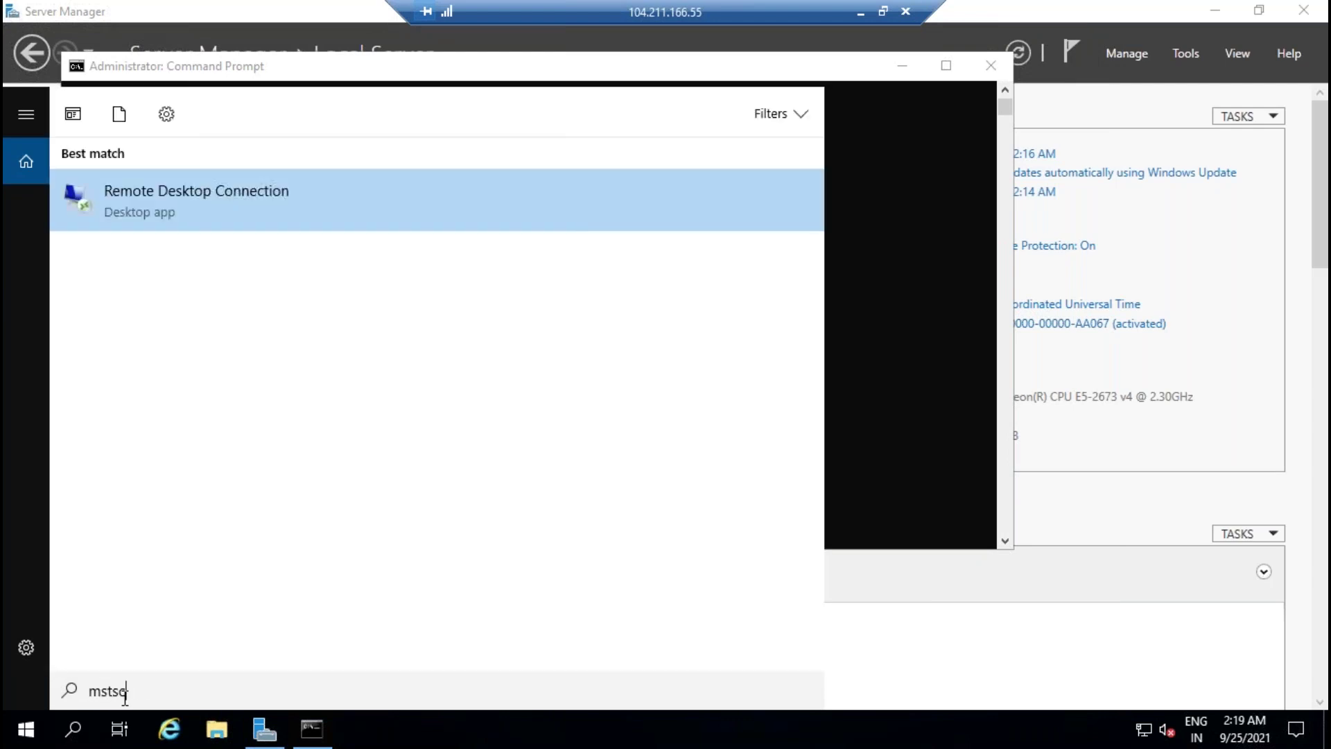
{"action": "key", "text": "Return"}
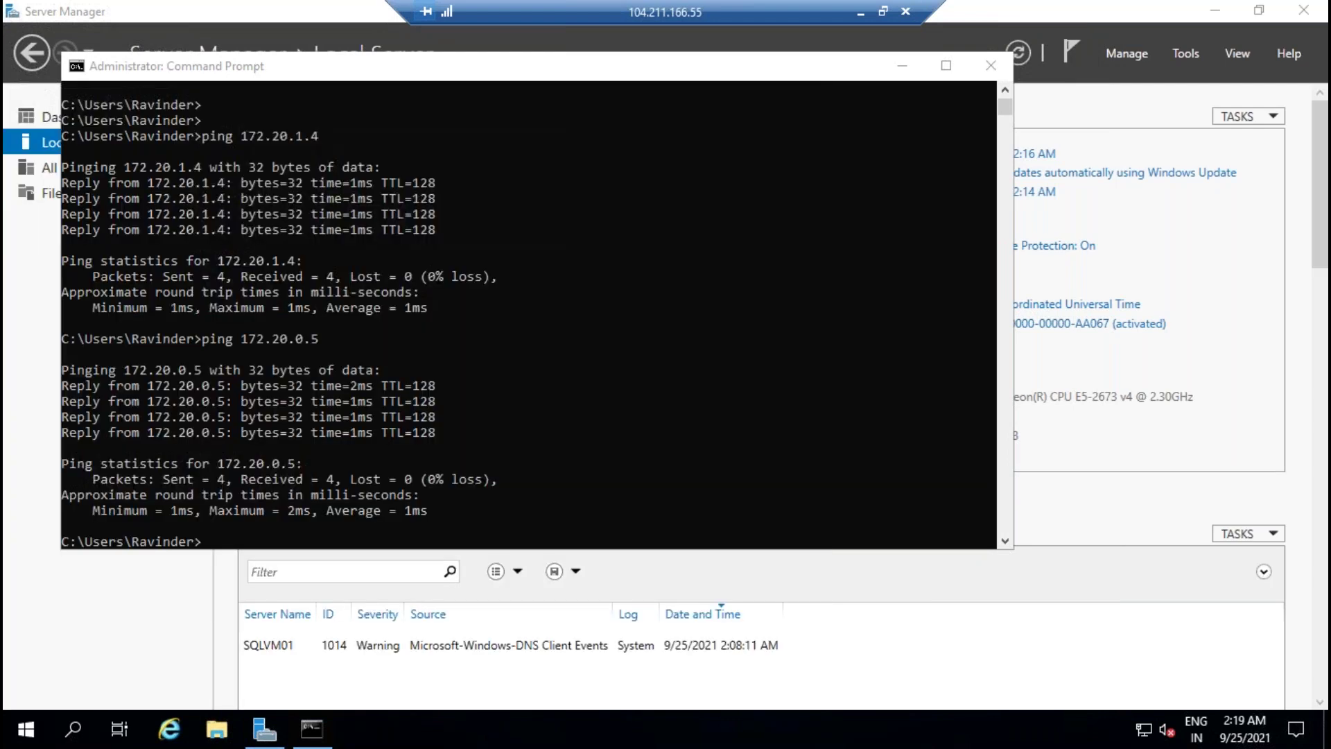
{"action": "type", "text": "172"}
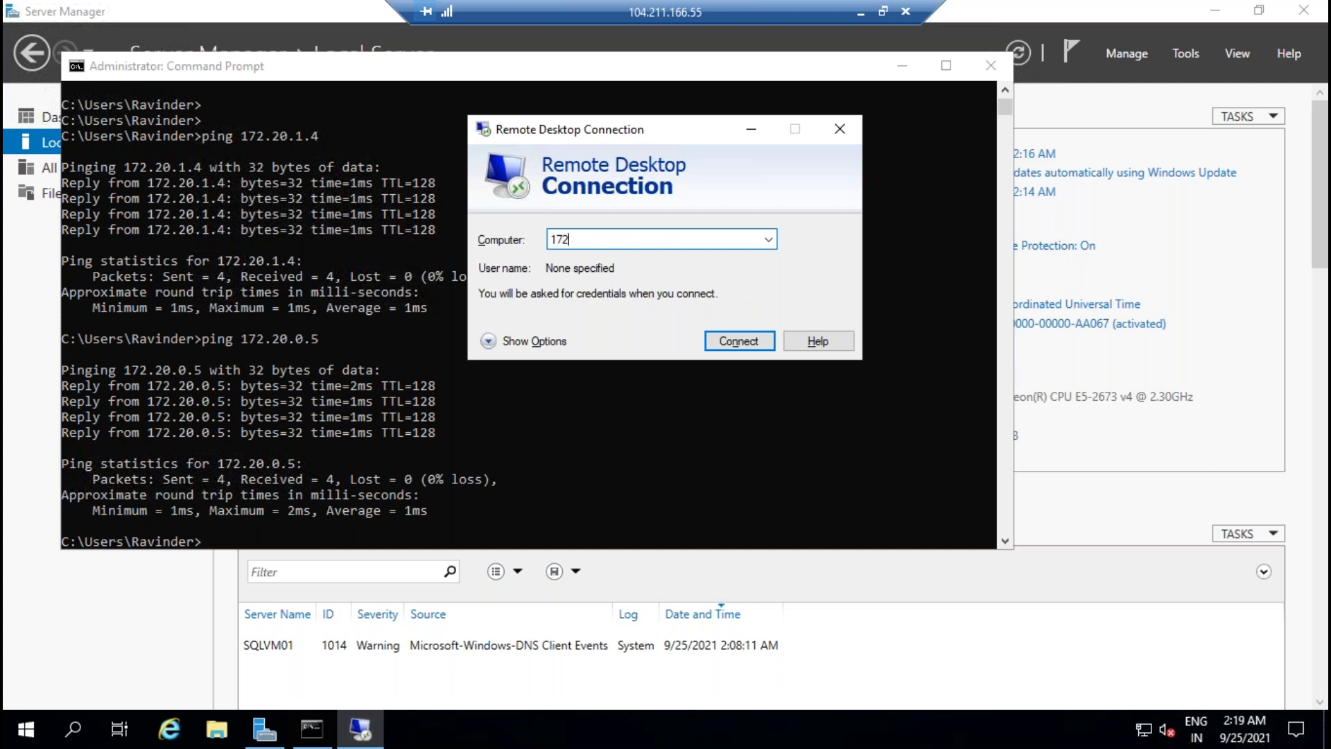
{"action": "type", "text": ".20.1.4"}
{"action": "key", "text": "Return"}
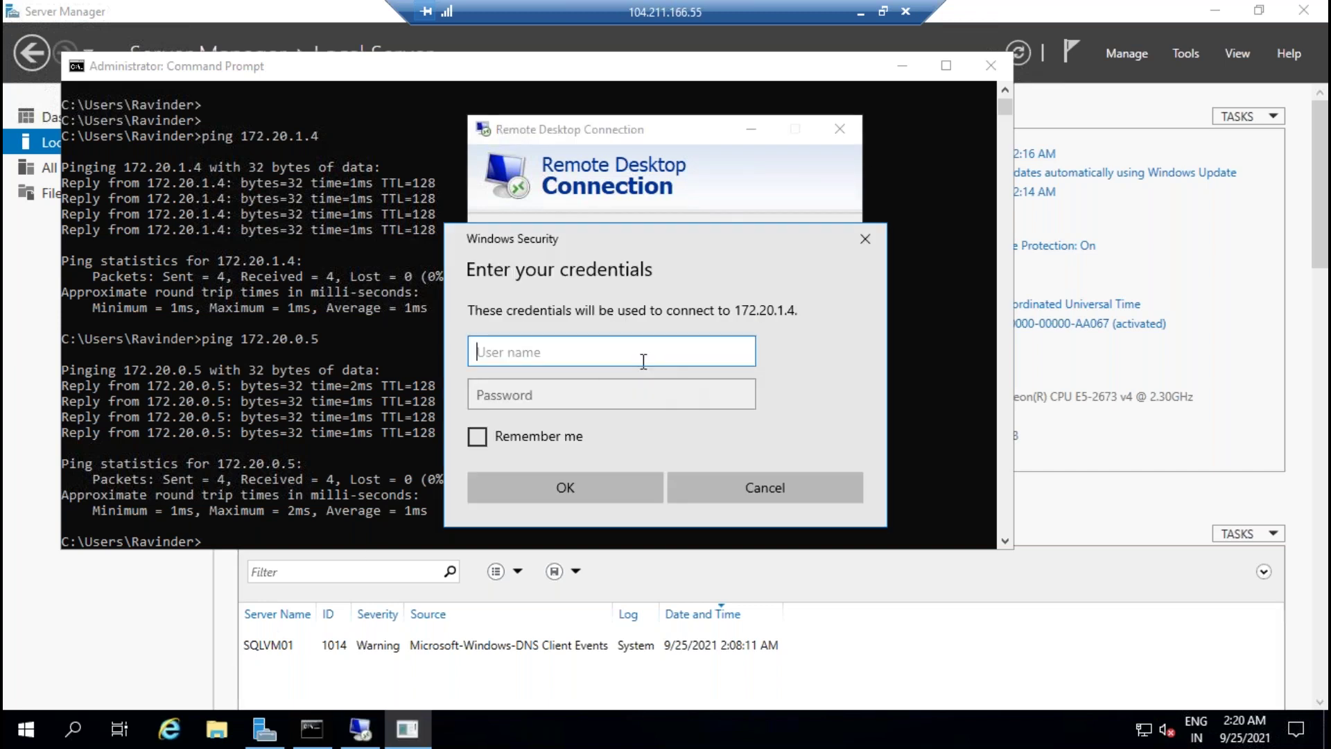
Minimize SQLVM01's session and switch back to SQLVM03's session
{"action": "left_click", "coordinate": [860, 12]}
{"action": "mouse_move", "coordinate": [743, 729]}
{"action": "left_click", "coordinate": [902, 598]}
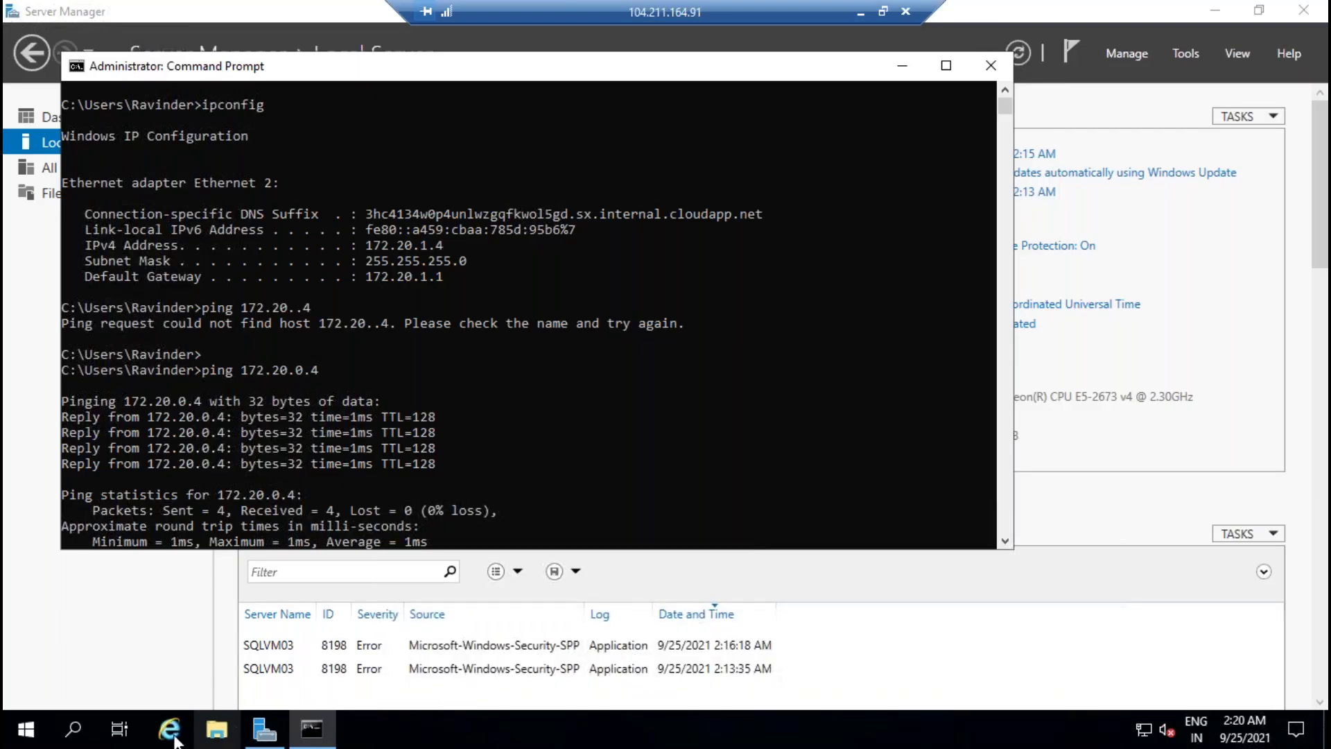
Launch Remote Desktop Connection (mstsc), try 172.20.0.4, and cancel at the credentials prompt
{"action": "left_click", "coordinate": [73, 728]}
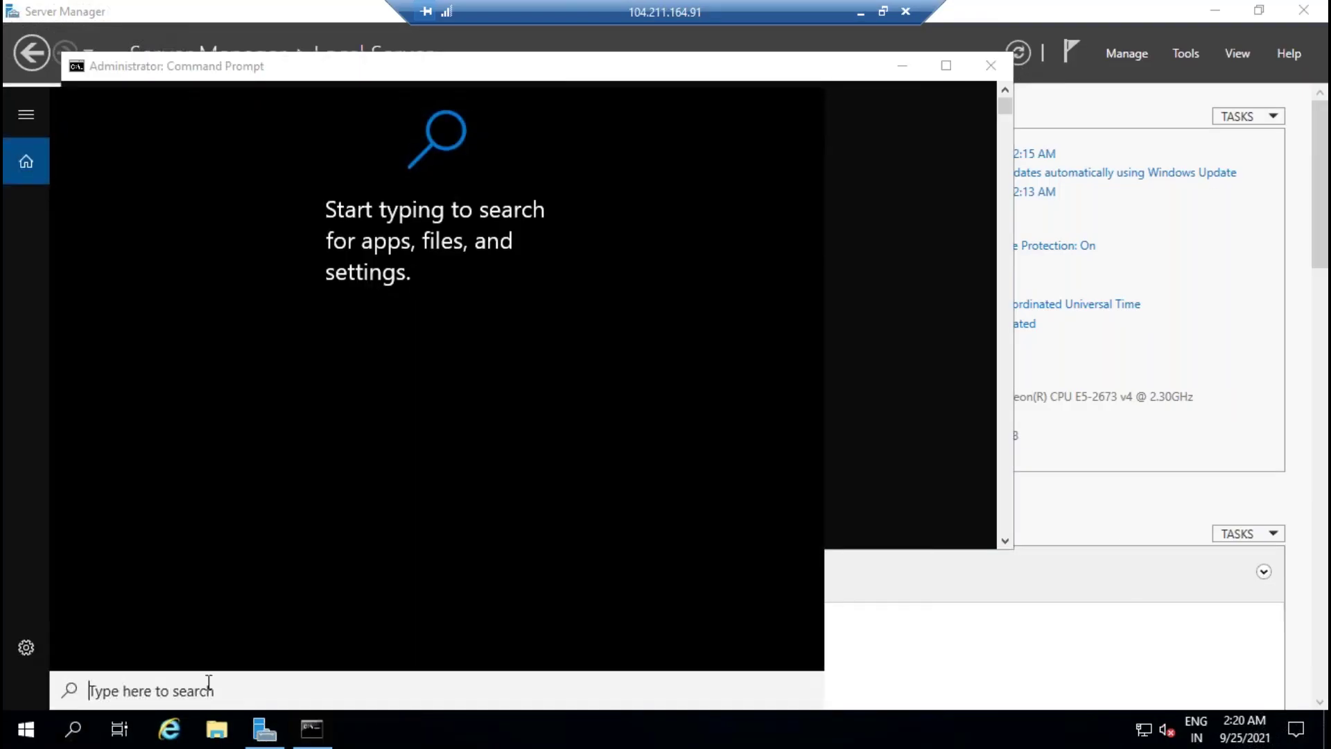
{"action": "type", "text": "mstsc"}
{"action": "key", "text": "Return"}
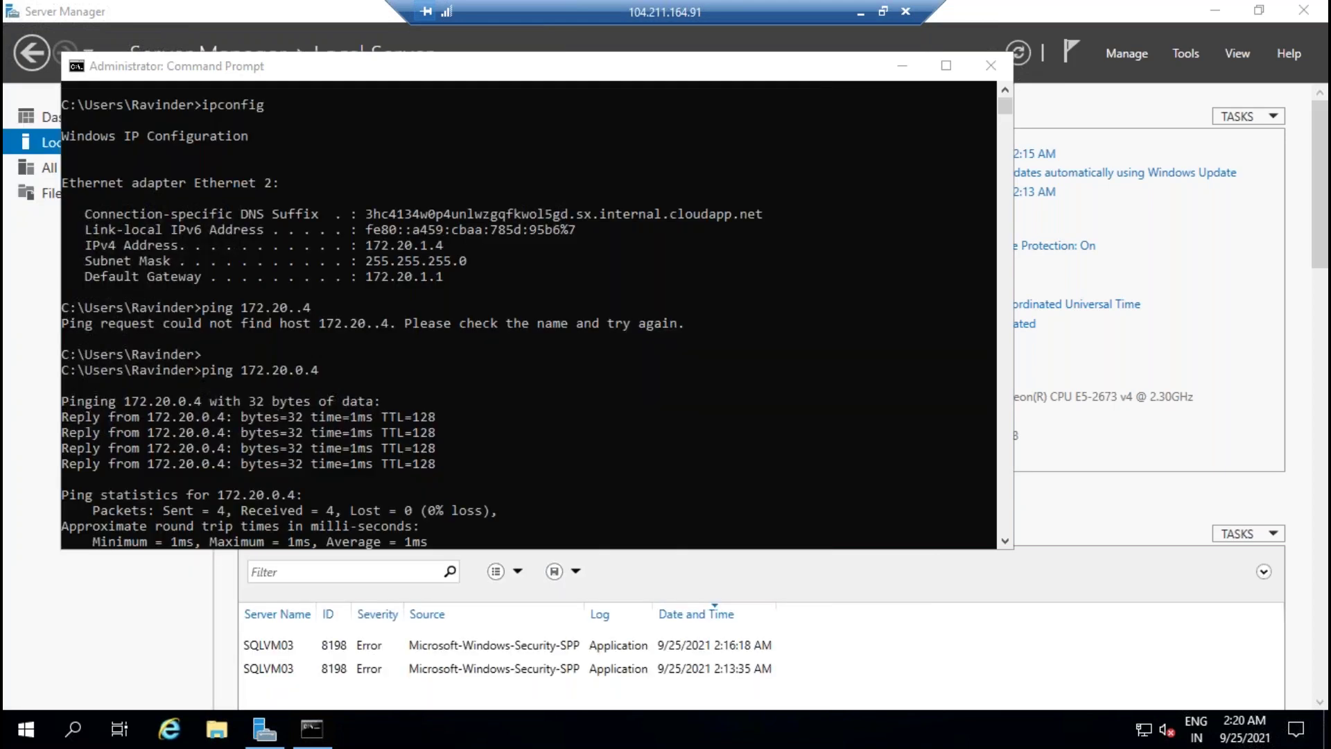
{"action": "left_click", "coordinate": [603, 238]}
{"action": "type", "text": "172"}
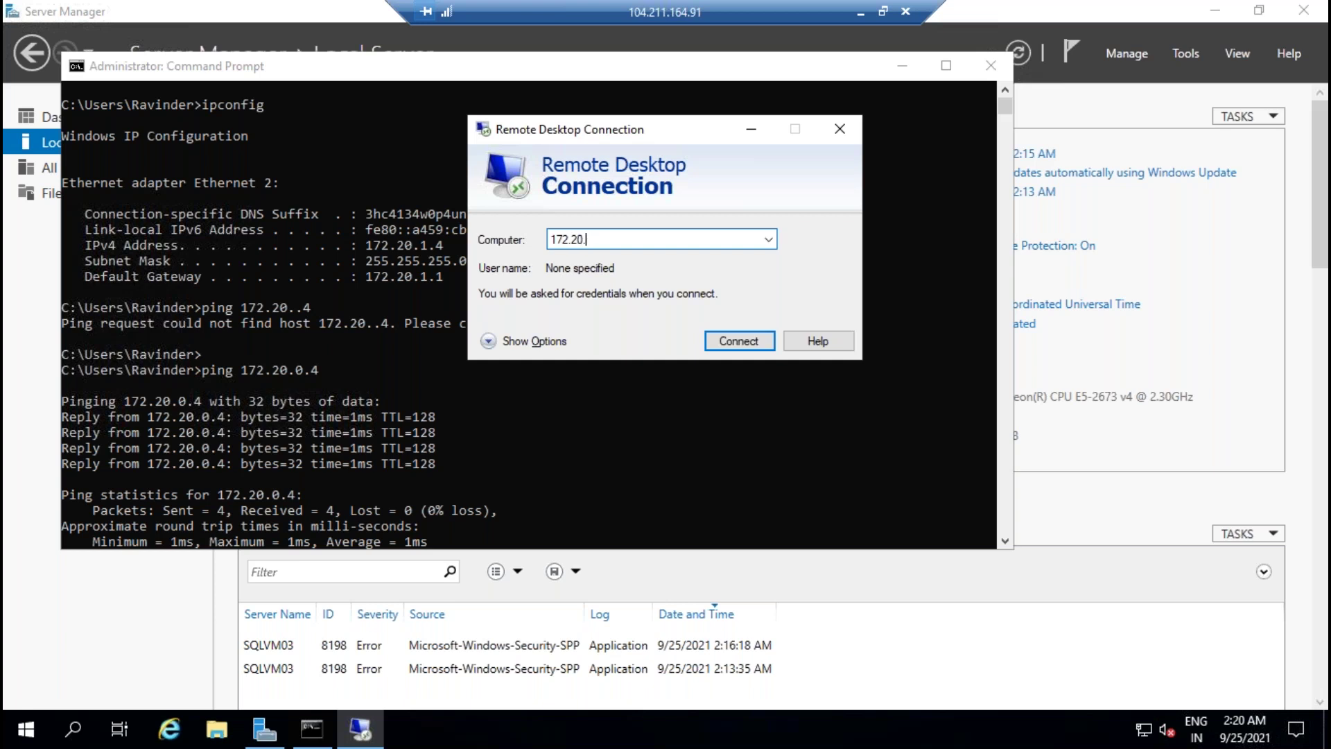
{"action": "type", "text": ".20.0.4"}
{"action": "key", "text": "Return"}
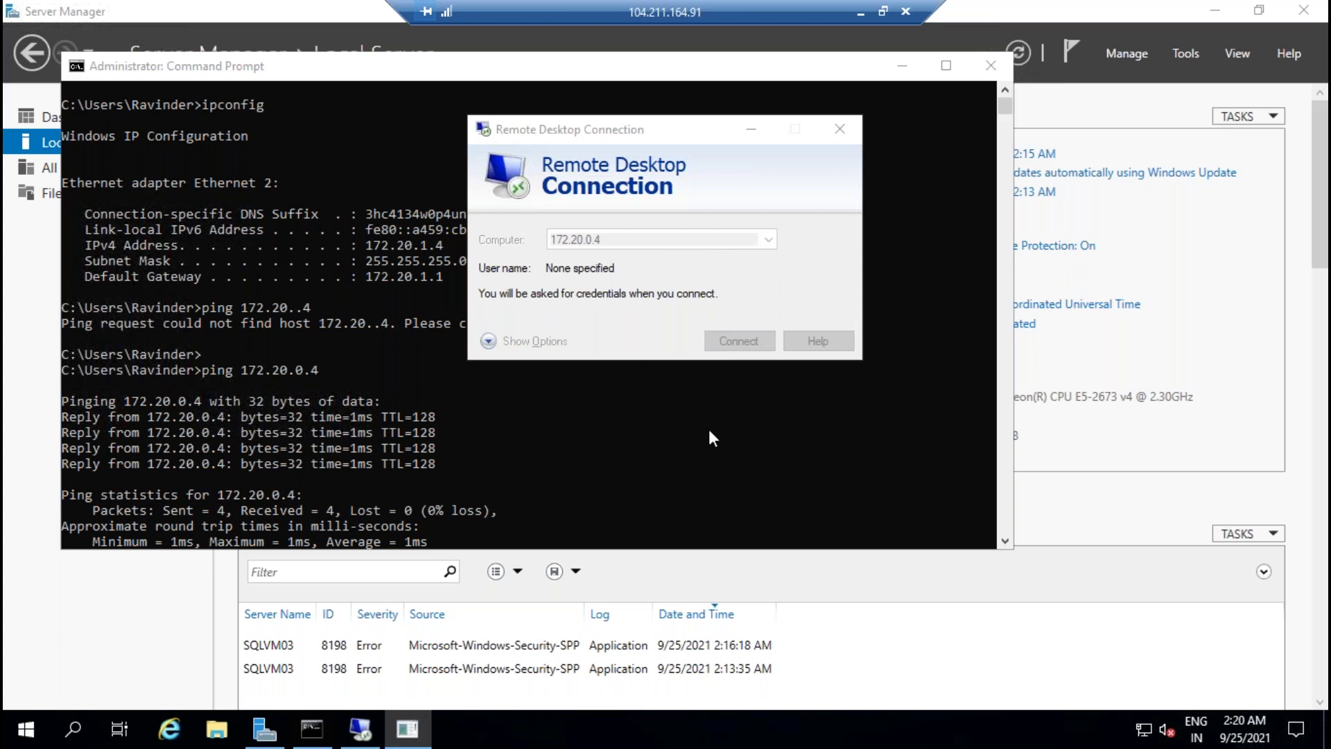
{"action": "left_click", "coordinate": [734, 495]}
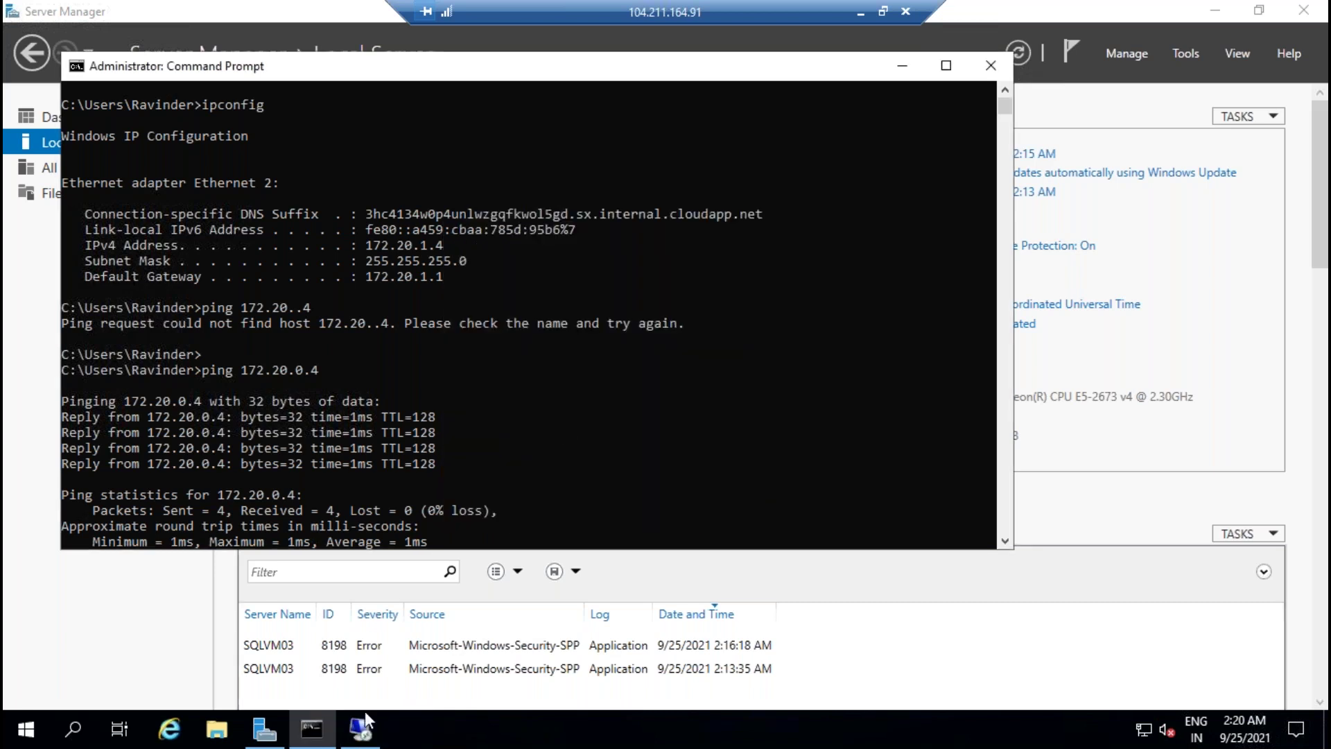
Retry with 172.20.0.5, cancel its credentials prompt, and minimize the remote session window
{"action": "left_click", "coordinate": [357, 740]}
{"action": "left_click", "coordinate": [620, 240]}
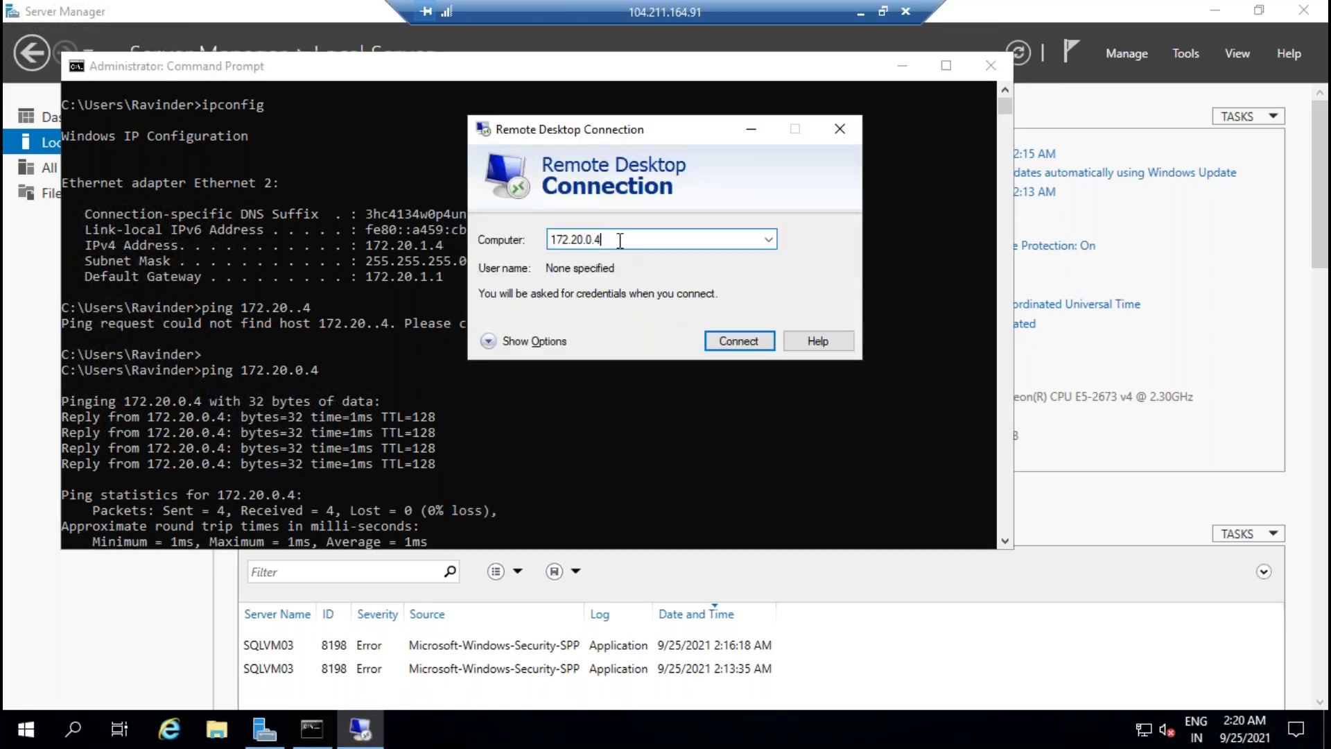
{"action": "type", "text": "5"}
{"action": "key", "text": "Return"}
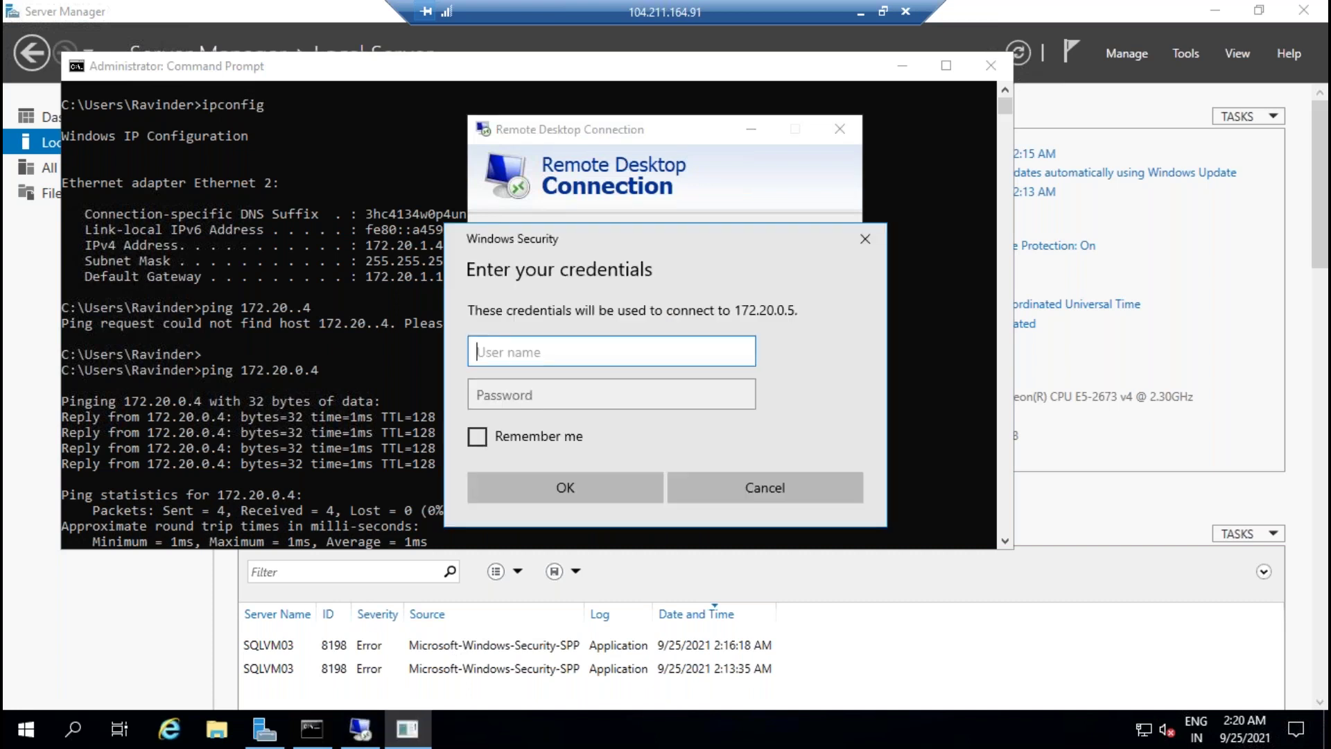
{"action": "left_click", "coordinate": [803, 497]}
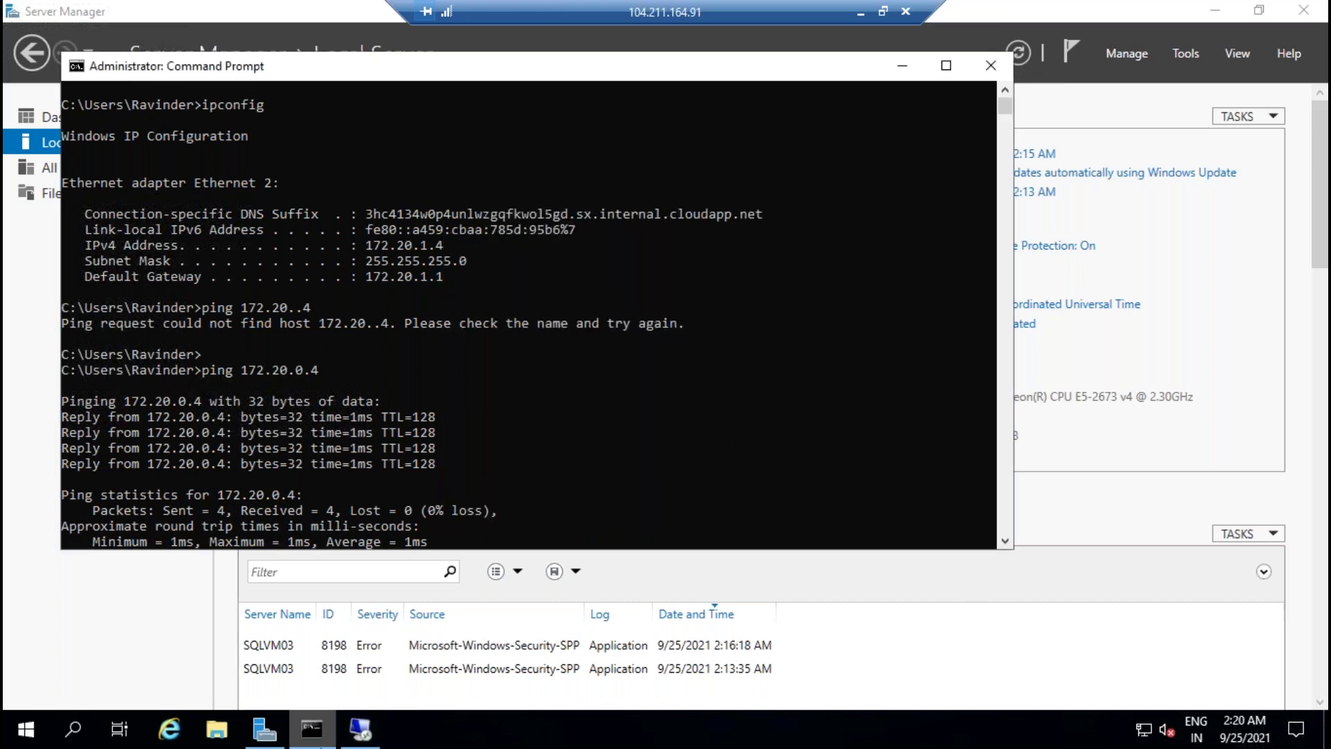
{"action": "left_click", "coordinate": [360, 728]}
{"action": "left_click", "coordinate": [861, 12]}
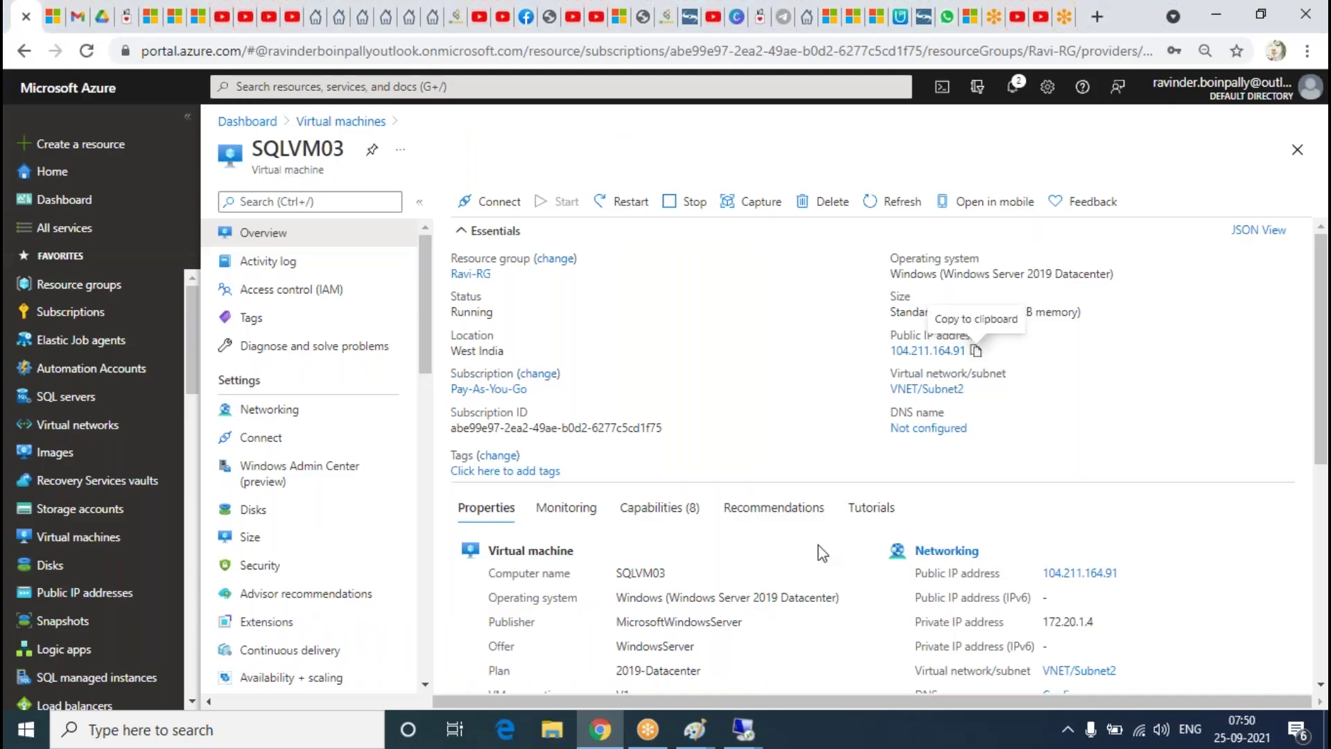
Look over the VNET diagram in Paint, then switch to the SQLVM02 remote session
{"action": "left_click", "coordinate": [713, 739]}
{"action": "left_click", "coordinate": [783, 645]}
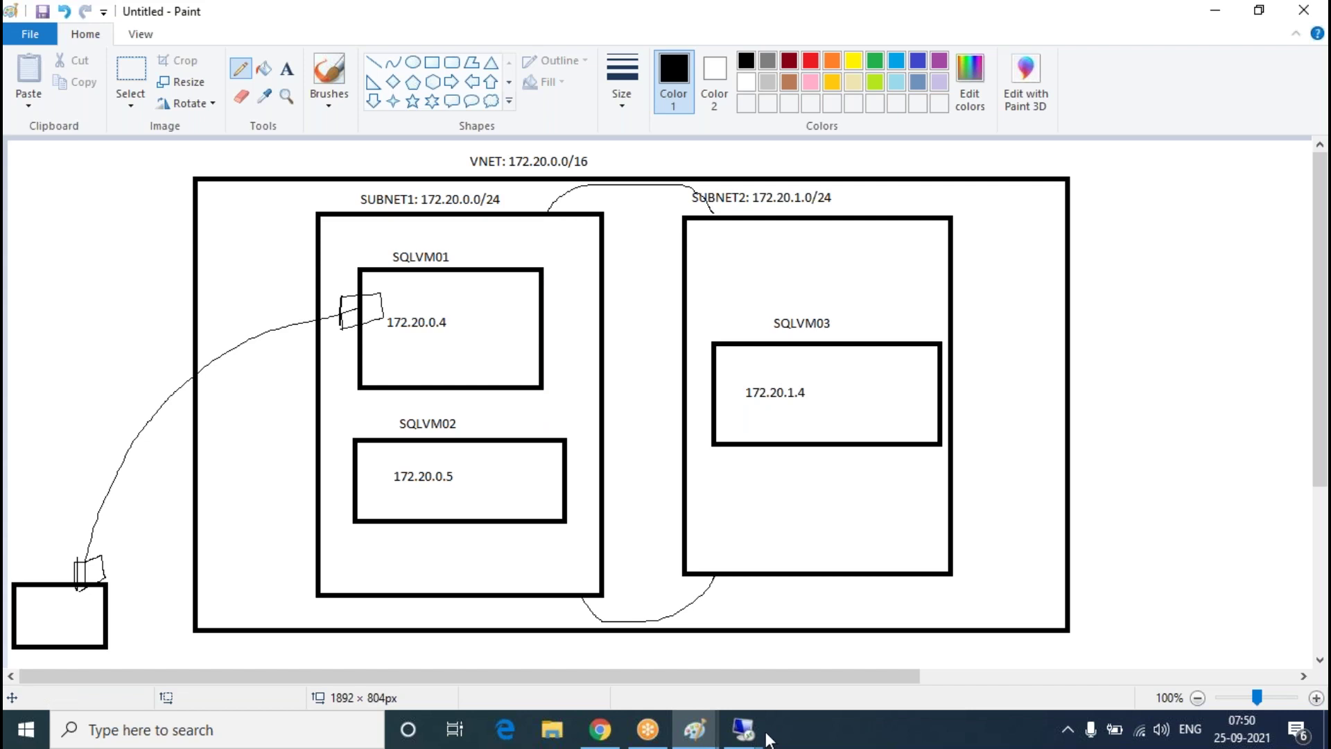
{"action": "left_click", "coordinate": [743, 729]}
{"action": "left_click", "coordinate": [699, 638]}
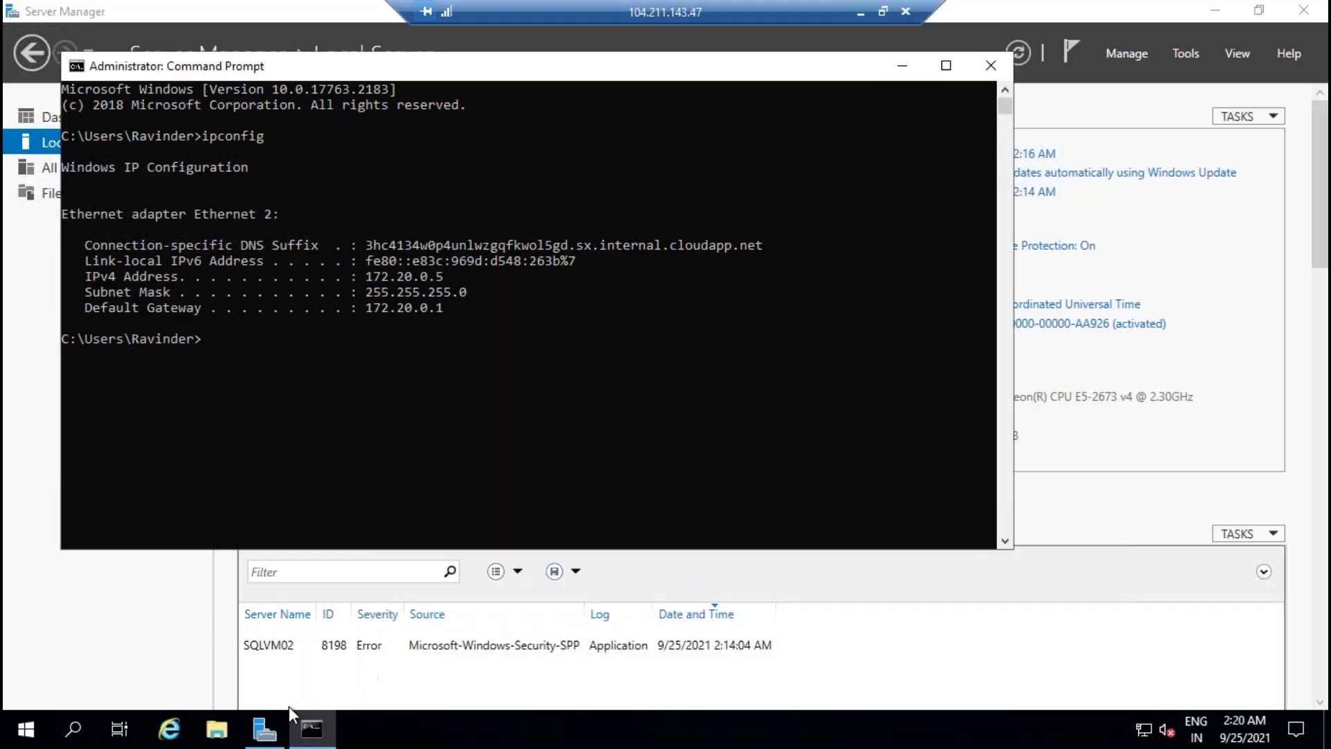
Run mstsc to 172.20.1.4 until the credentials prompt appears, then minimize the session
{"action": "left_click", "coordinate": [73, 728]}
{"action": "type", "text": "mstsc"}
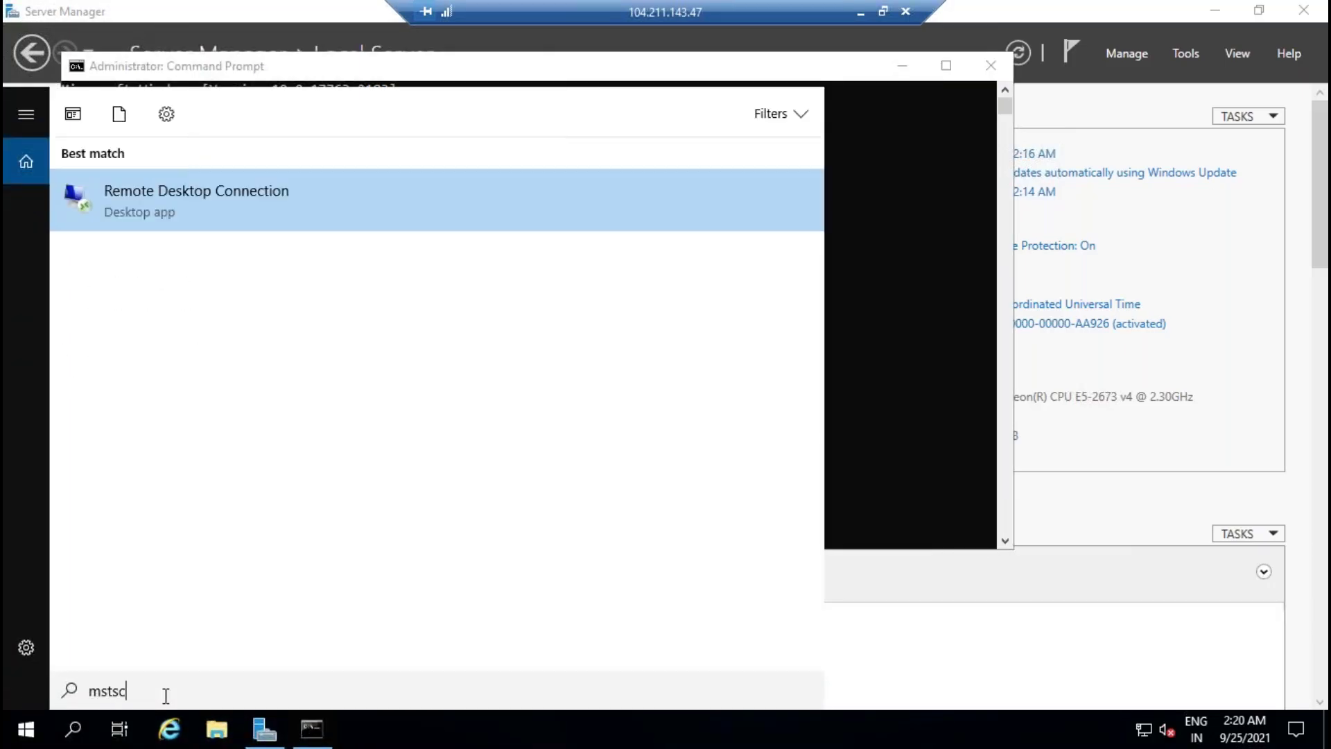
{"action": "key", "text": "Return"}
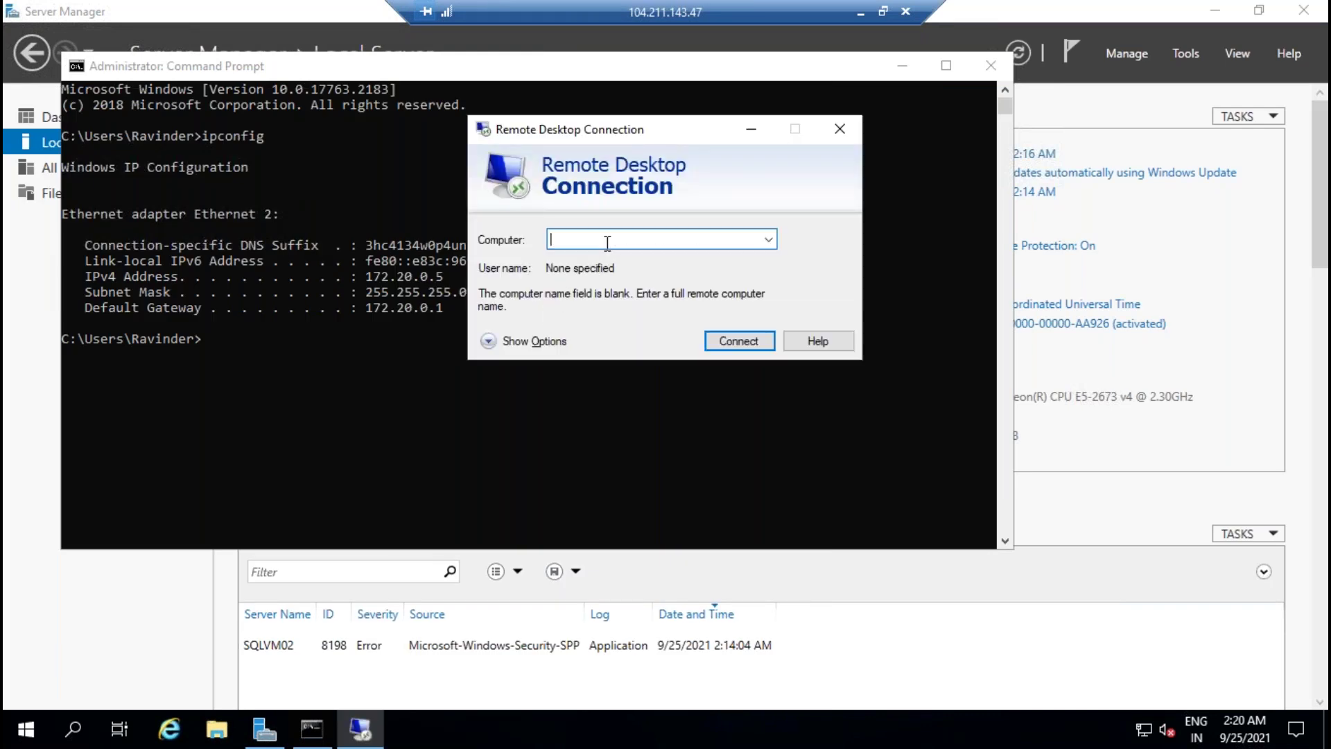
{"action": "type", "text": "172.20.1.4"}
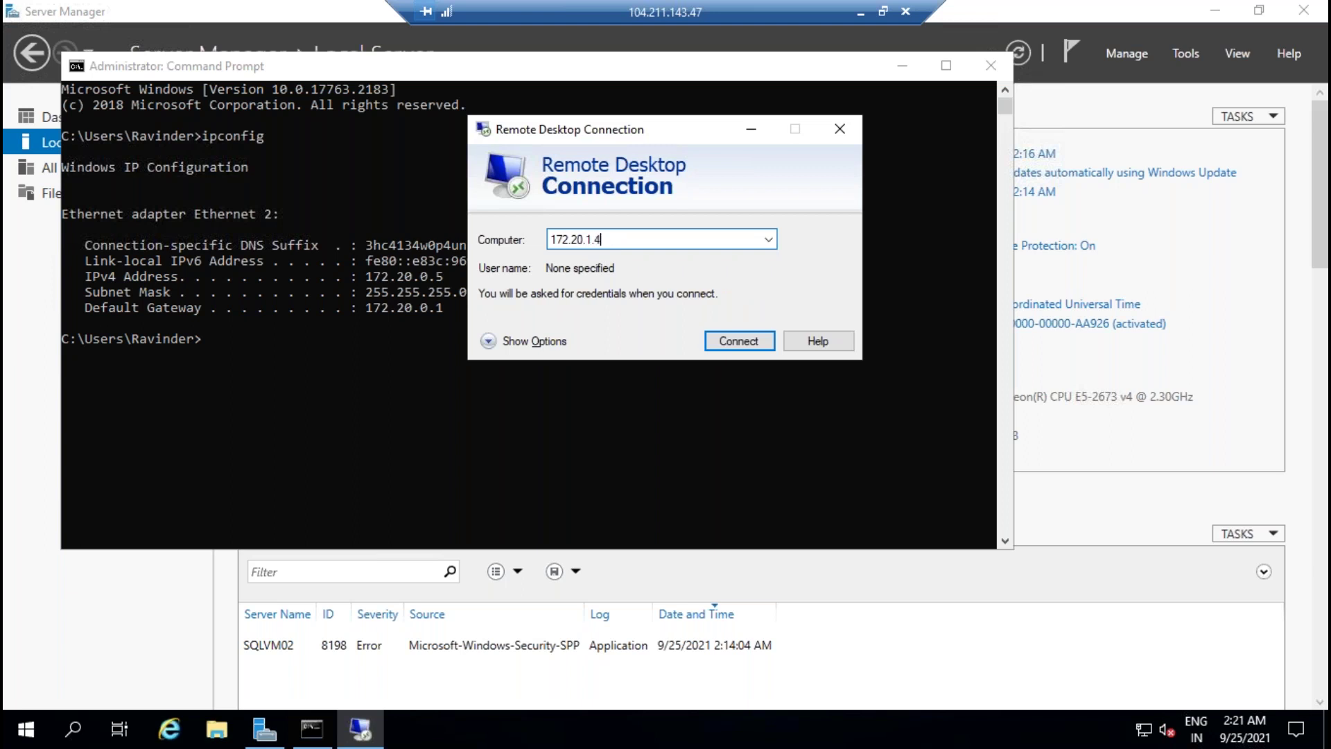
{"action": "key", "text": "Return"}
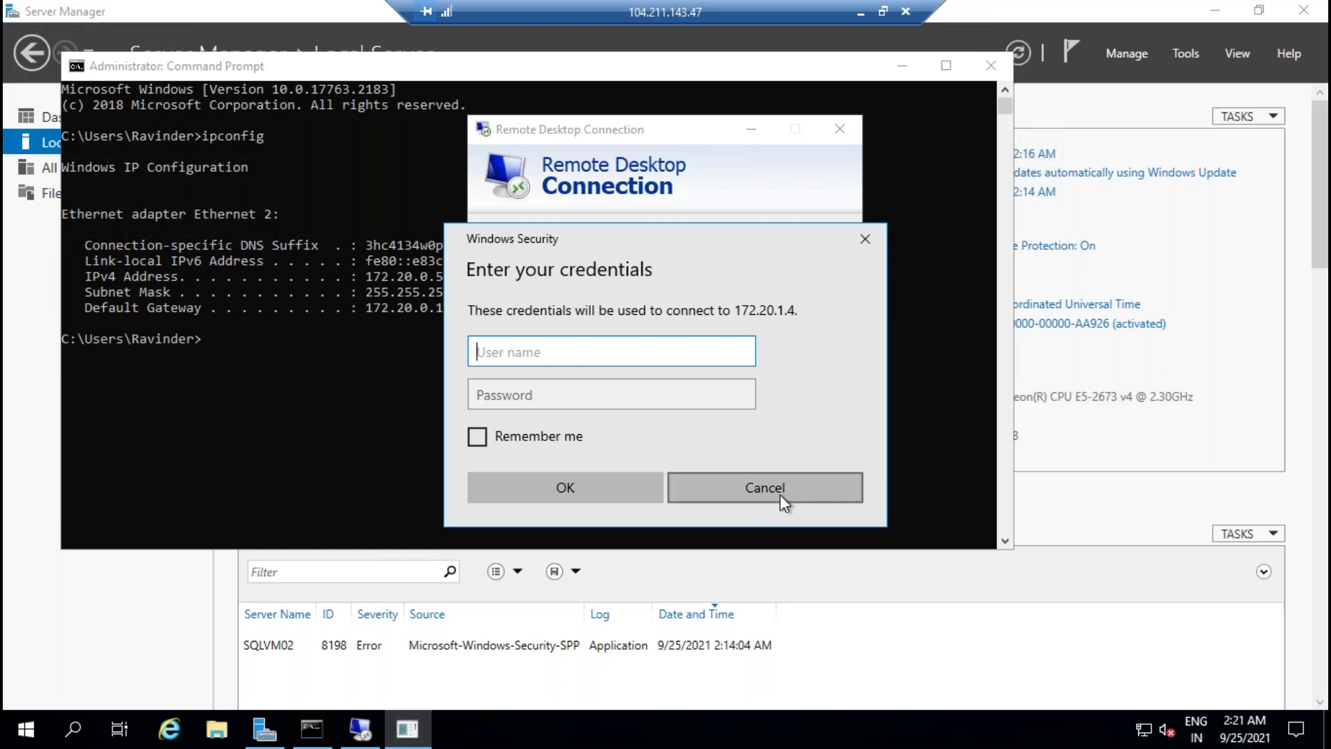
{"action": "left_click", "coordinate": [860, 14]}
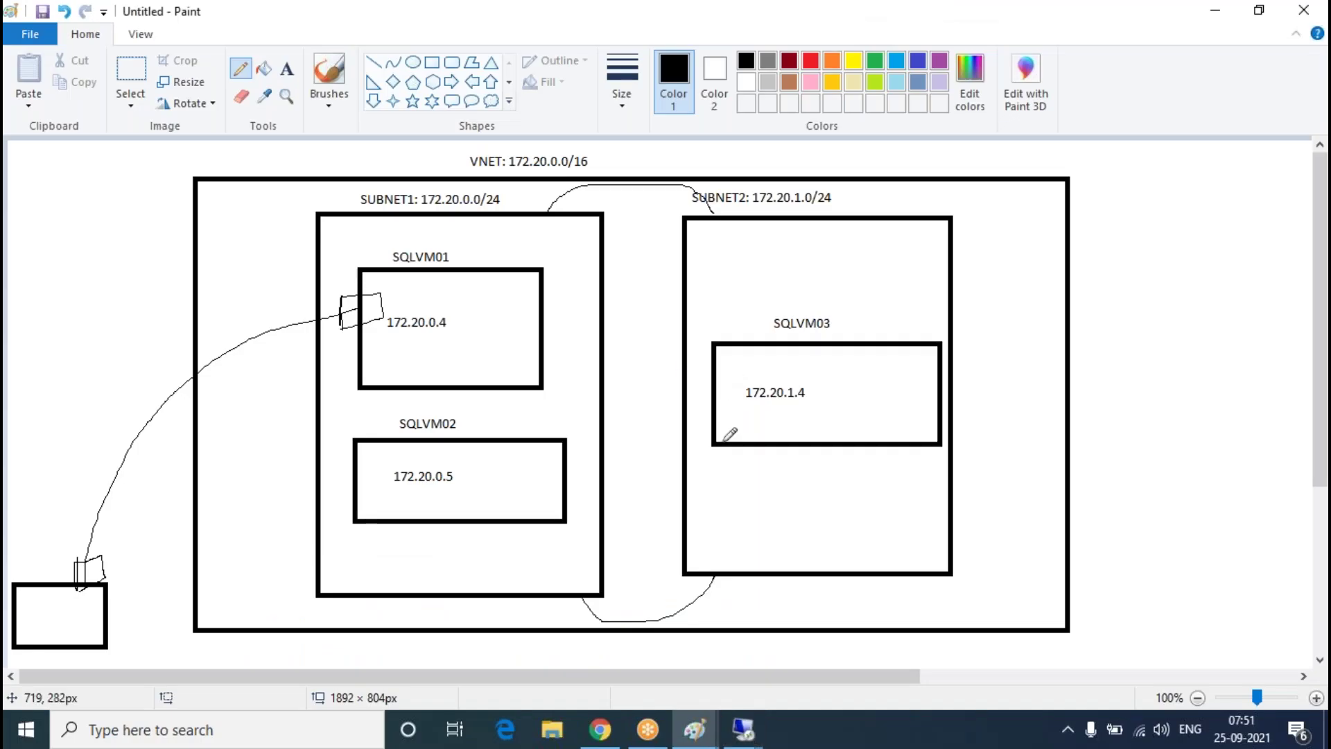
Bring up the network diagram in Paint, hiding the private IP notes window
{"action": "left_click", "coordinate": [699, 734]}
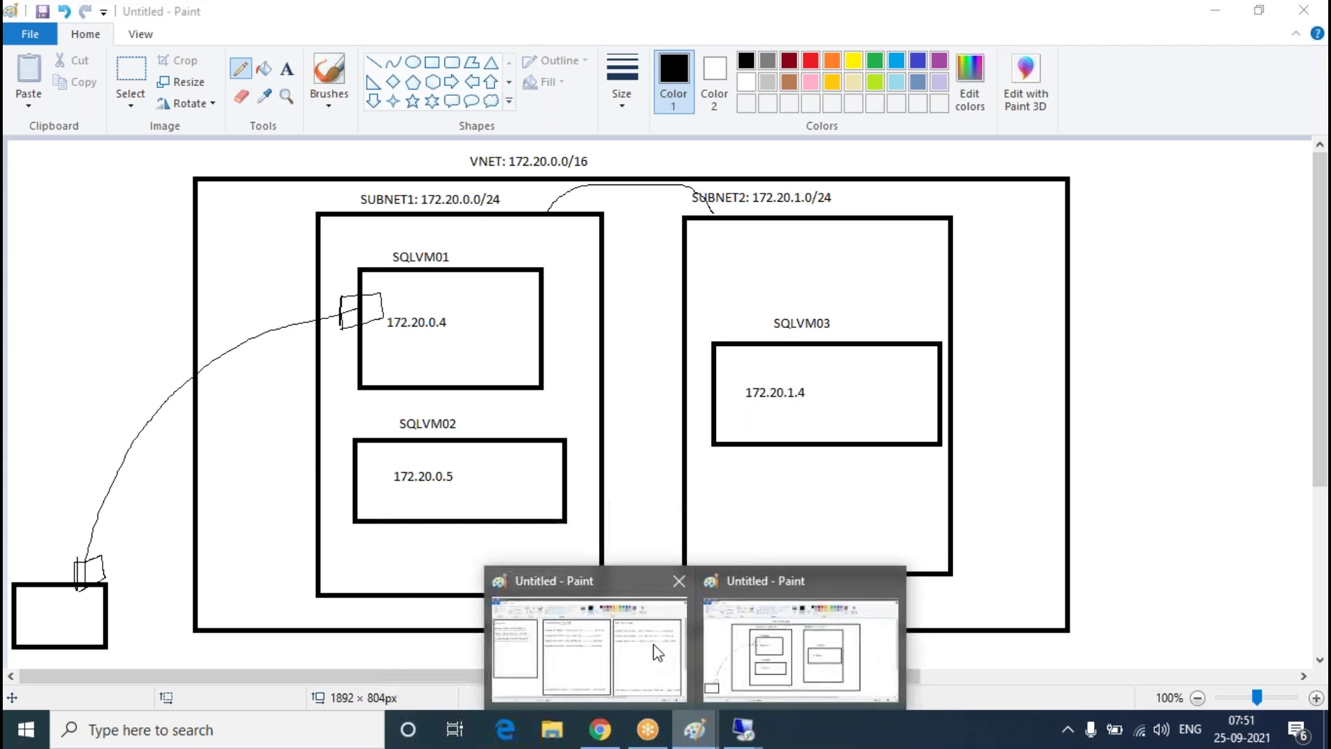
{"action": "left_click", "coordinate": [651, 645]}
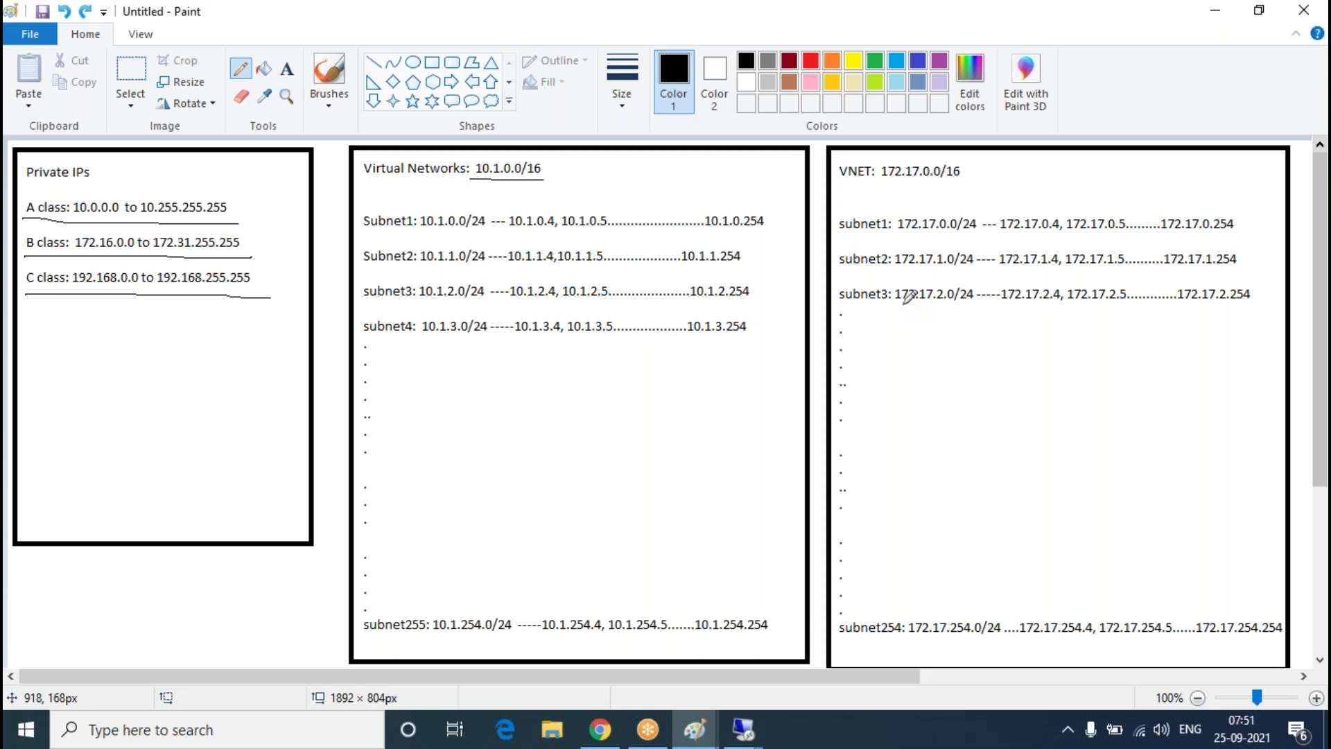
{"action": "left_click", "coordinate": [1222, 14]}
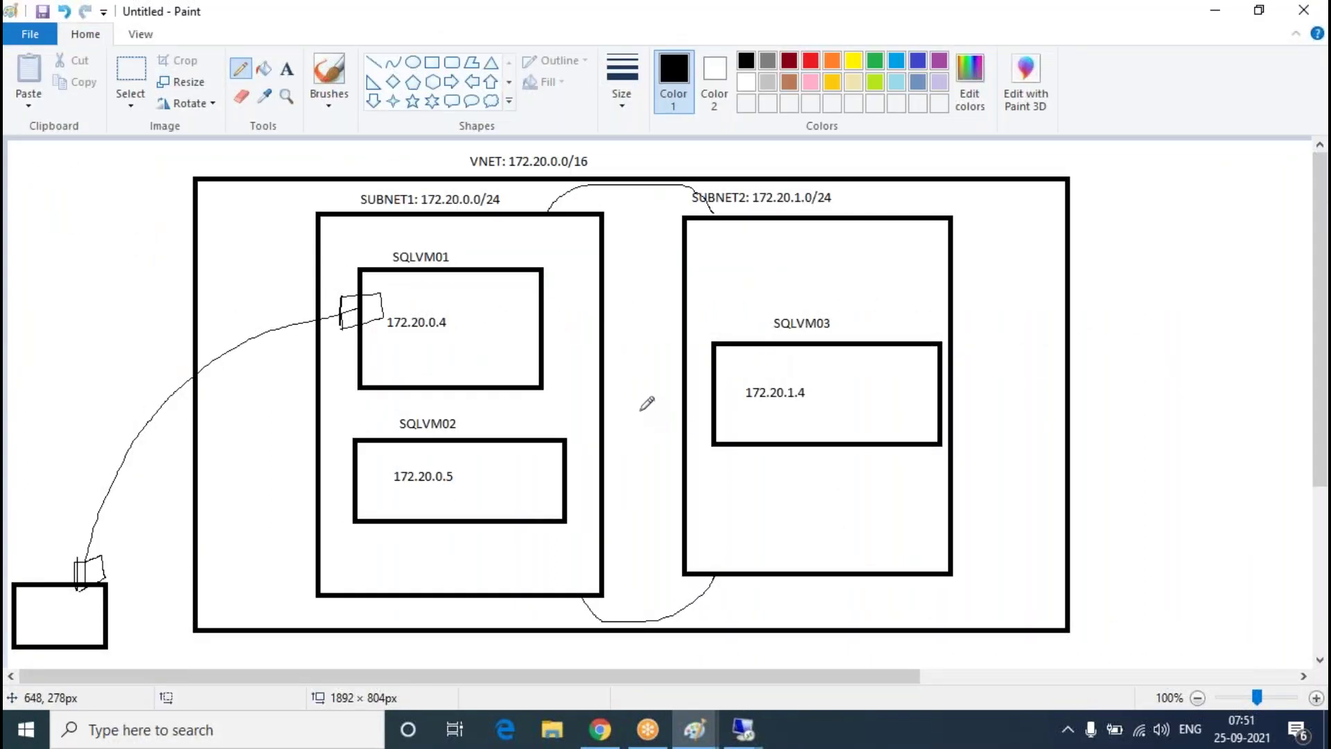
Draw pencil lines with arrowheads from SQLVM01 and SQLVM02 into SQLVM03, marking connection points
{"action": "left_click_drag", "start_coordinate": [544, 313], "coordinate": [728, 377]}
{"action": "left_click_drag", "start_coordinate": [554, 481], "coordinate": [729, 375]}
{"action": "mouse_move", "coordinate": [631, 329]}
{"action": "left_mouse_down"}
{"action": "mouse_move", "coordinate": [641, 337]}
{"action": "mouse_move", "coordinate": [619, 352]}
{"action": "left_mouse_up"}
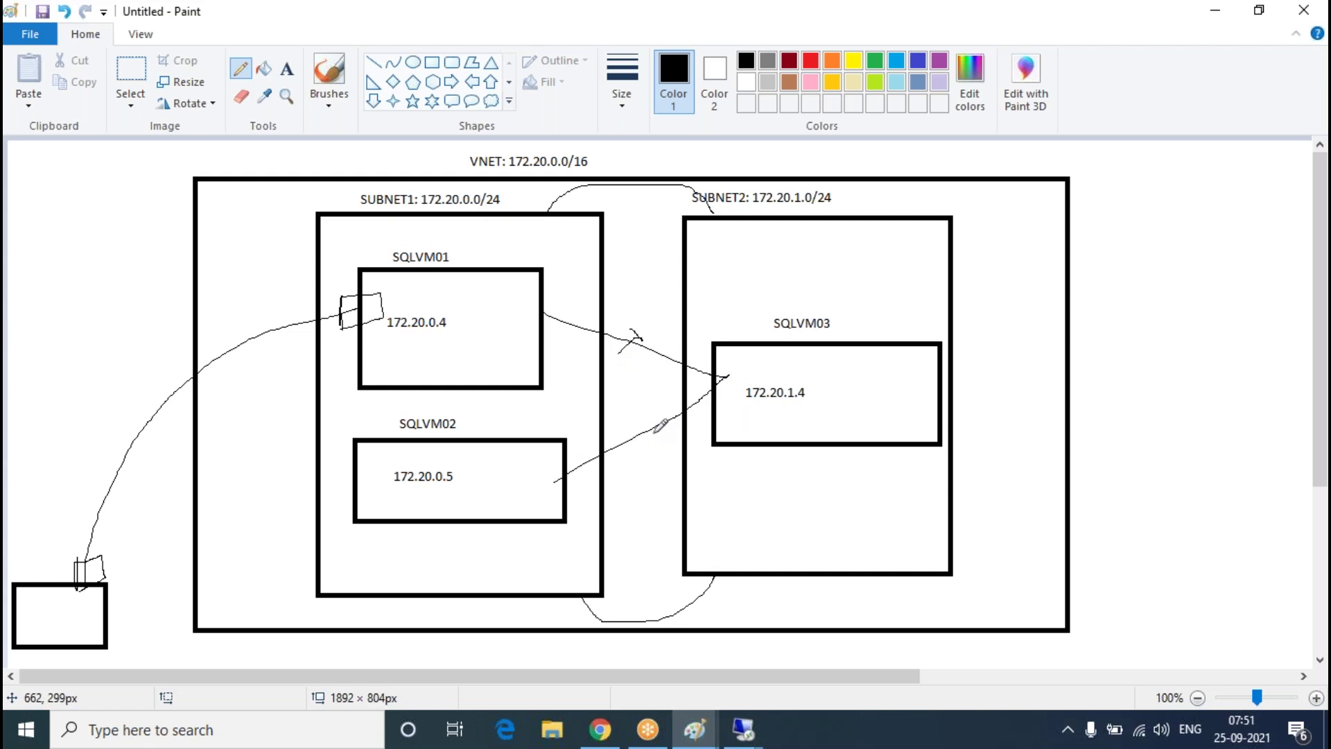
{"action": "mouse_move", "coordinate": [642, 412]}
{"action": "left_mouse_down"}
{"action": "mouse_move", "coordinate": [661, 428]}
{"action": "mouse_move", "coordinate": [647, 447]}
{"action": "left_mouse_up"}
{"action": "mouse_move", "coordinate": [529, 299]}
{"action": "left_mouse_down"}
{"action": "mouse_move", "coordinate": [526, 324]}
{"action": "mouse_move", "coordinate": [551, 298]}
{"action": "mouse_move", "coordinate": [559, 319]}
{"action": "mouse_move", "coordinate": [524, 328]}
{"action": "left_mouse_up"}
{"action": "mouse_move", "coordinate": [549, 463]}
{"action": "left_mouse_down"}
{"action": "mouse_move", "coordinate": [553, 485]}
{"action": "mouse_move", "coordinate": [565, 461]}
{"action": "mouse_move", "coordinate": [555, 488]}
{"action": "left_mouse_up"}
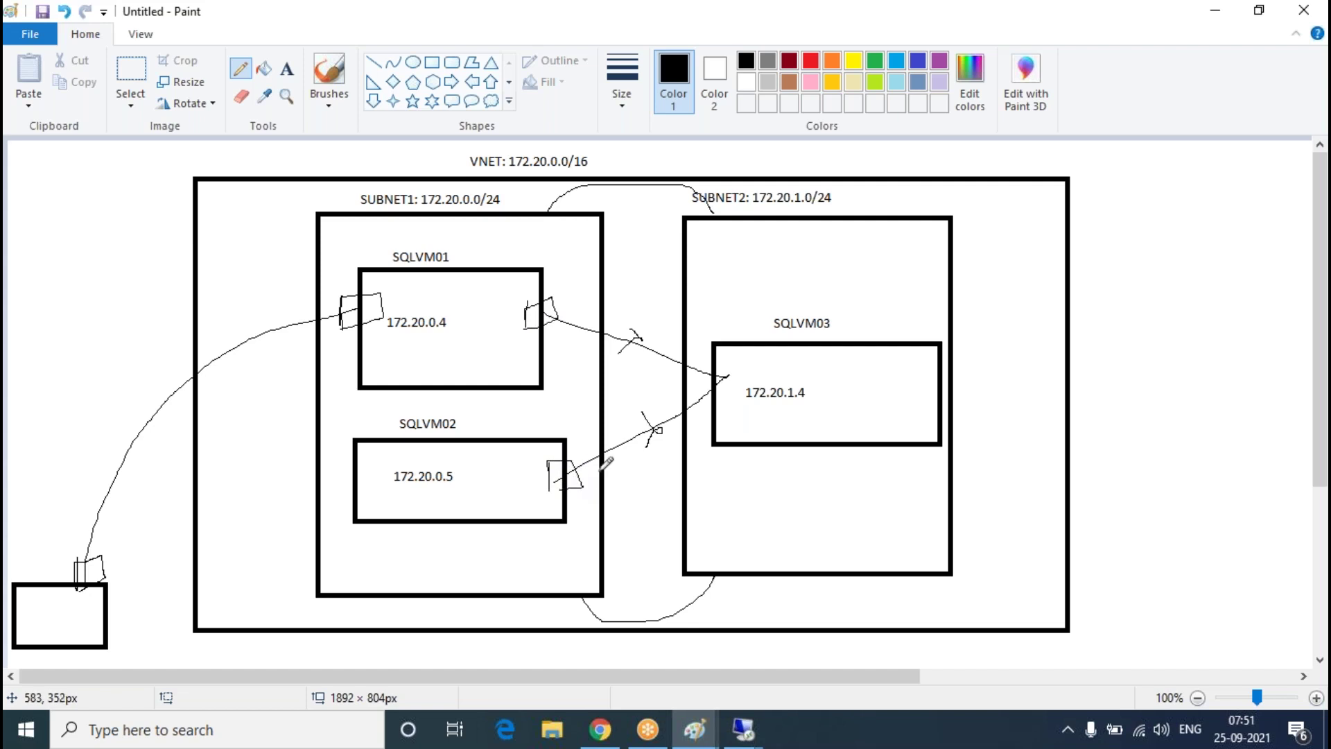
{"action": "mouse_move", "coordinate": [703, 364]}
{"action": "left_mouse_down"}
{"action": "mouse_move", "coordinate": [707, 383]}
{"action": "mouse_move", "coordinate": [735, 359]}
{"action": "mouse_move", "coordinate": [741, 378]}
{"action": "mouse_move", "coordinate": [704, 397]}
{"action": "mouse_move", "coordinate": [726, 384]}
{"action": "left_mouse_up"}
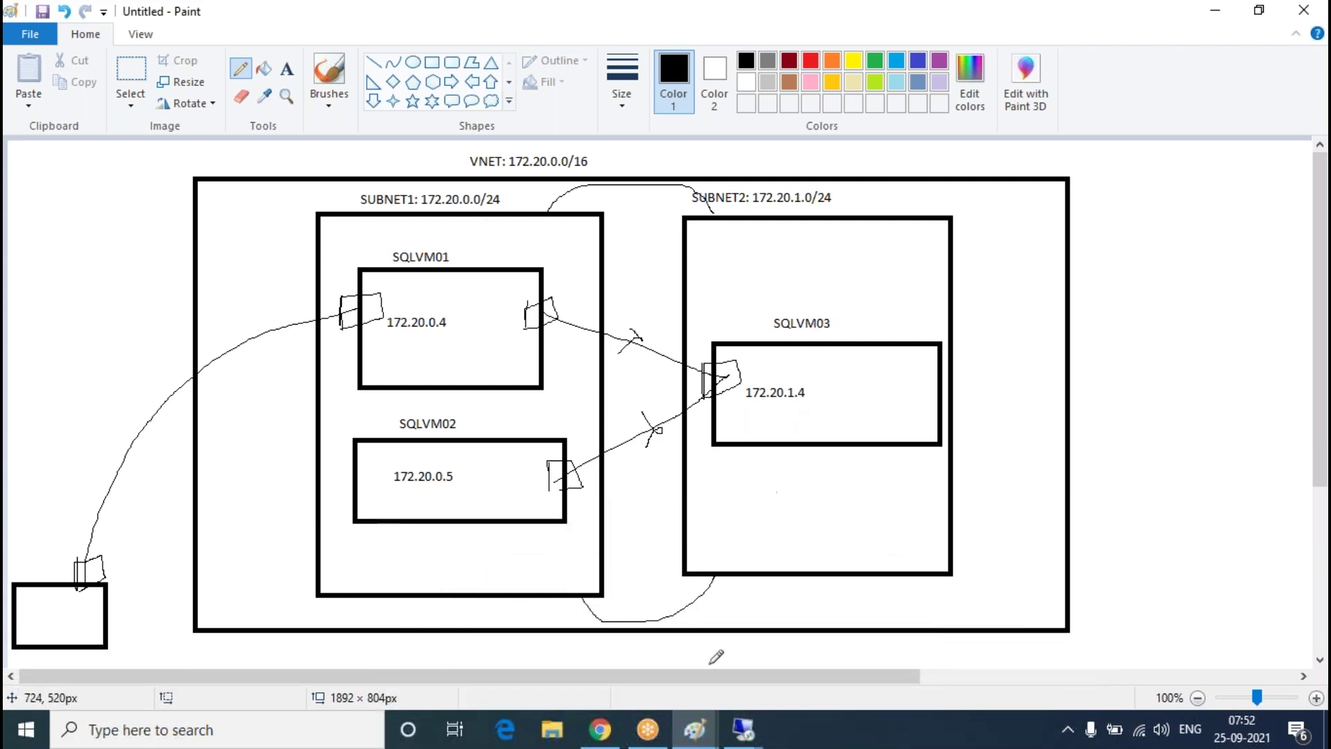
{"action": "left_click", "coordinate": [594, 742]}
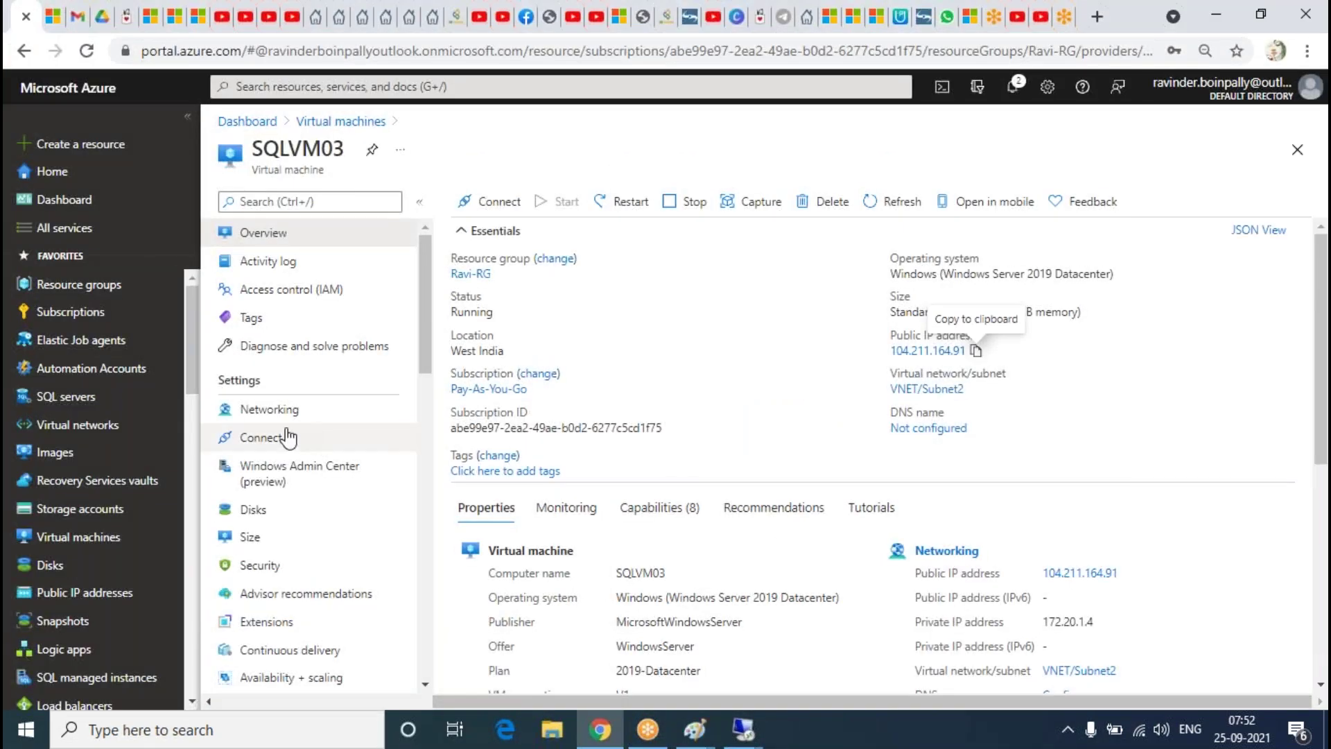
Start a new inbound rule on SQLVM03 with source IP addresses 172.20.0.0/24
{"action": "left_click", "coordinate": [278, 409]}
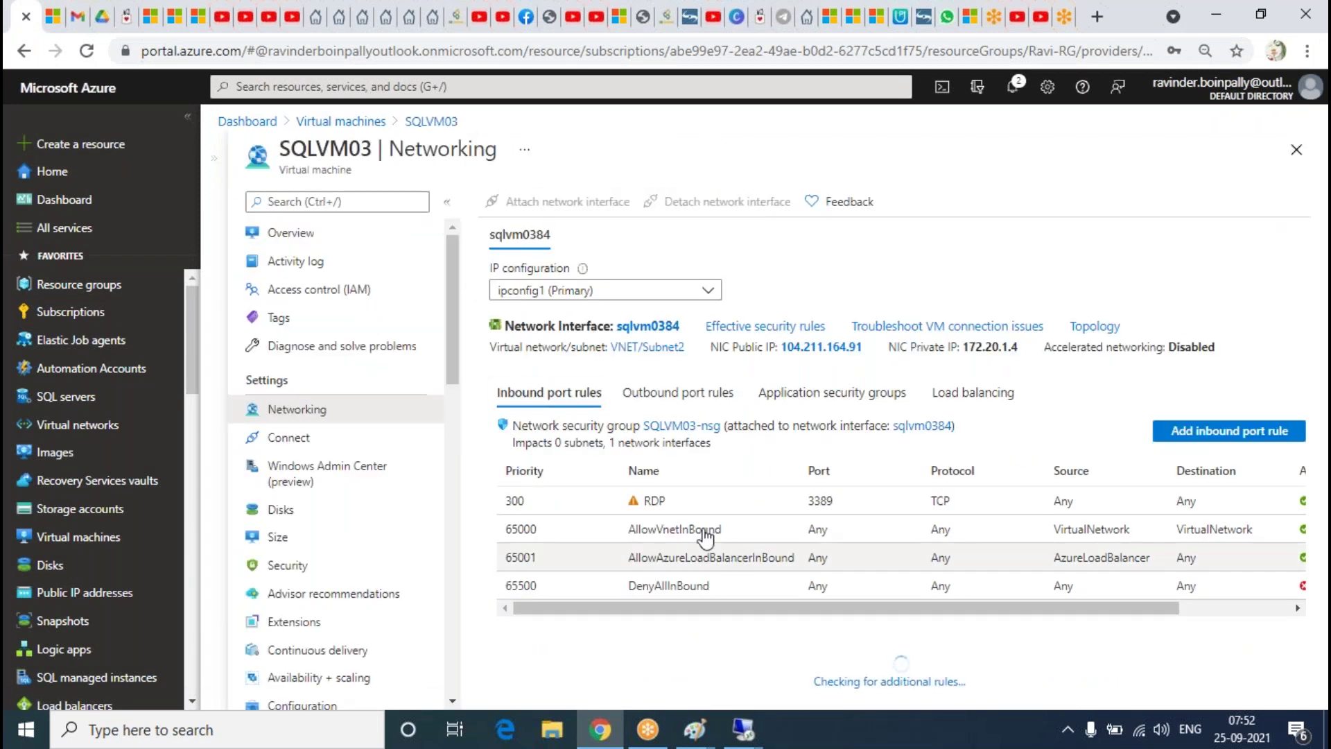
{"action": "left_click", "coordinate": [1194, 431]}
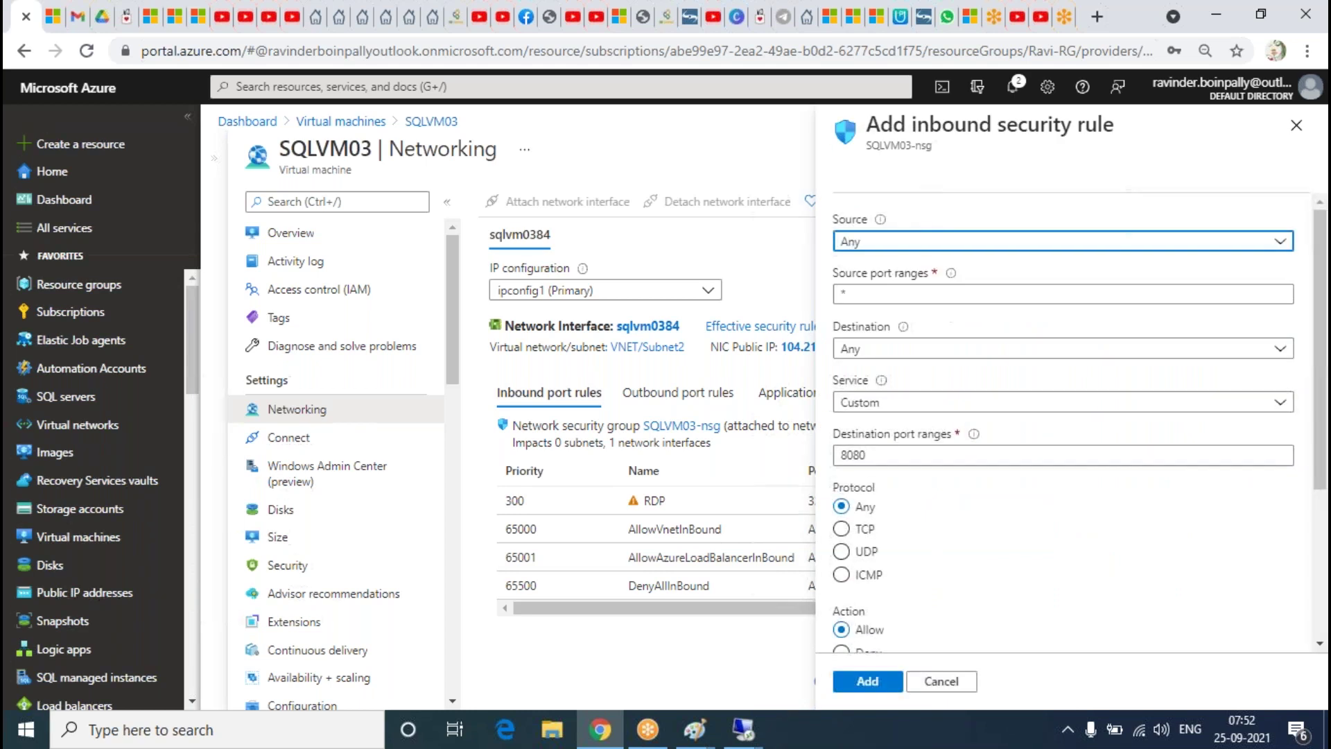
{"action": "left_click", "coordinate": [888, 241]}
{"action": "left_click", "coordinate": [879, 294]}
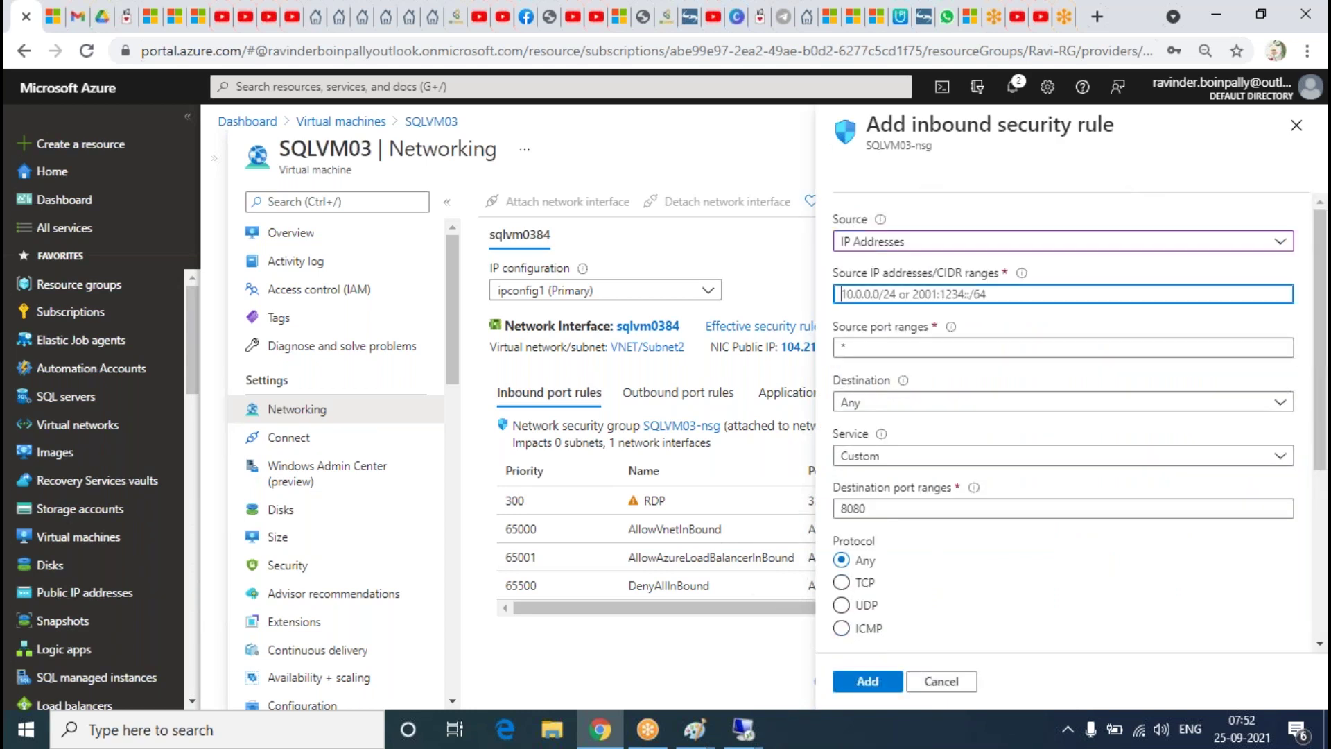
{"action": "type", "text": "172."}
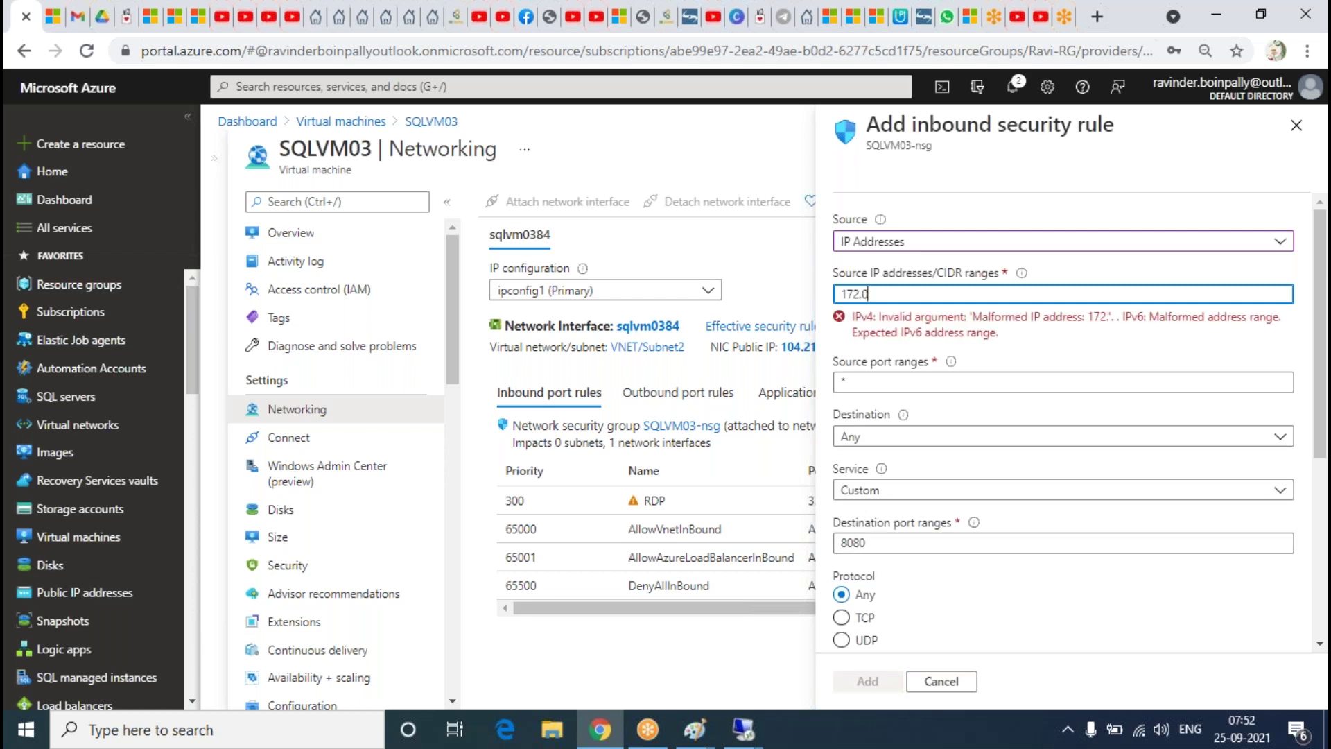
{"action": "type", "text": "0"}
{"action": "key", "text": "BackSpace"}
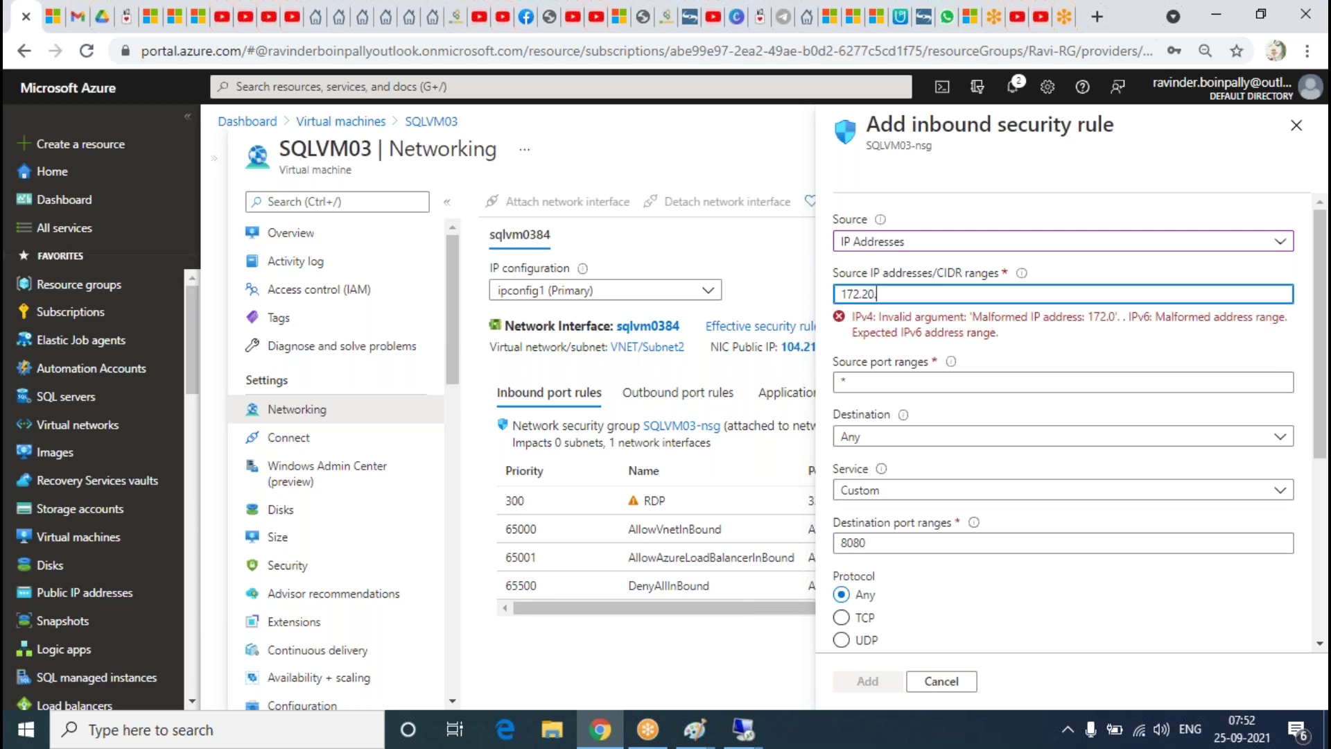
{"action": "type", "text": "/24"}
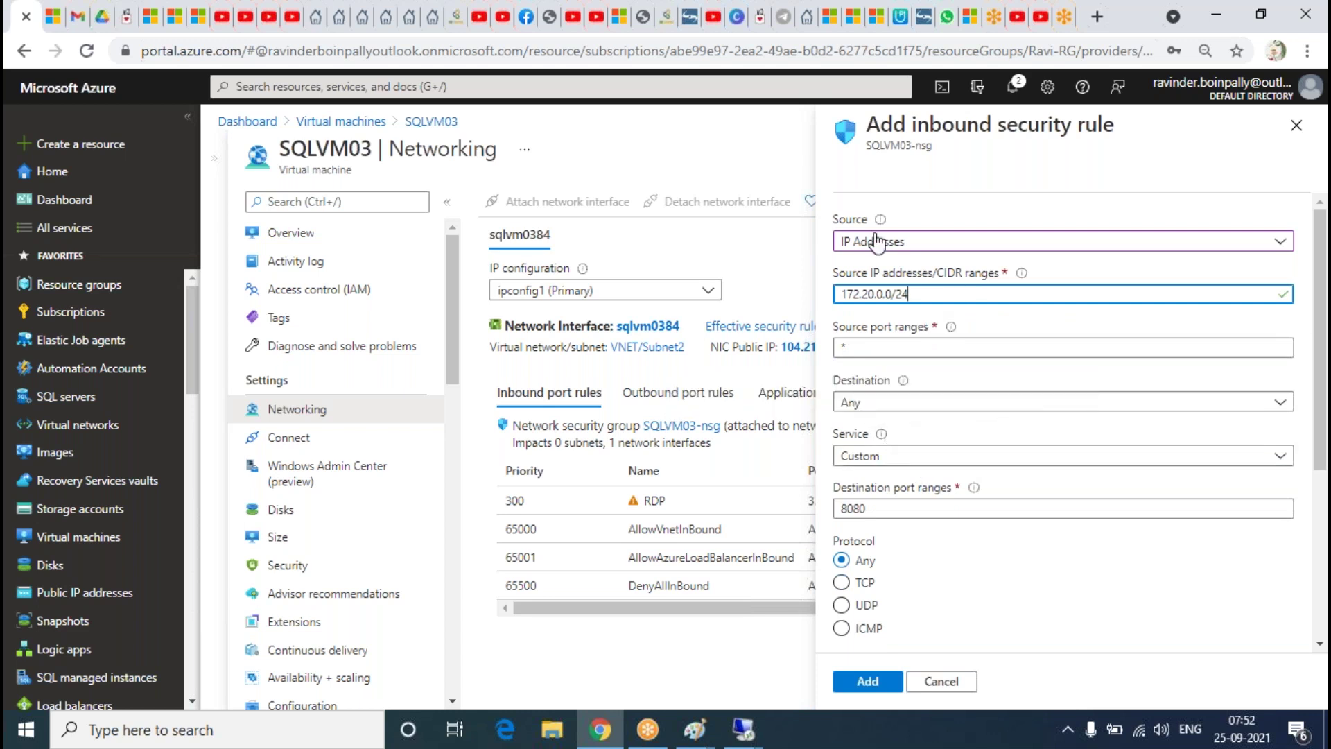
Set service RDP and action Deny, name it Port_8affdasf, and add the rule
{"action": "scroll", "coordinate": [999, 344], "scroll_direction": "down", "scroll_amount": 1}
{"action": "scroll", "coordinate": [901, 402], "scroll_direction": "down", "scroll_amount": 3}
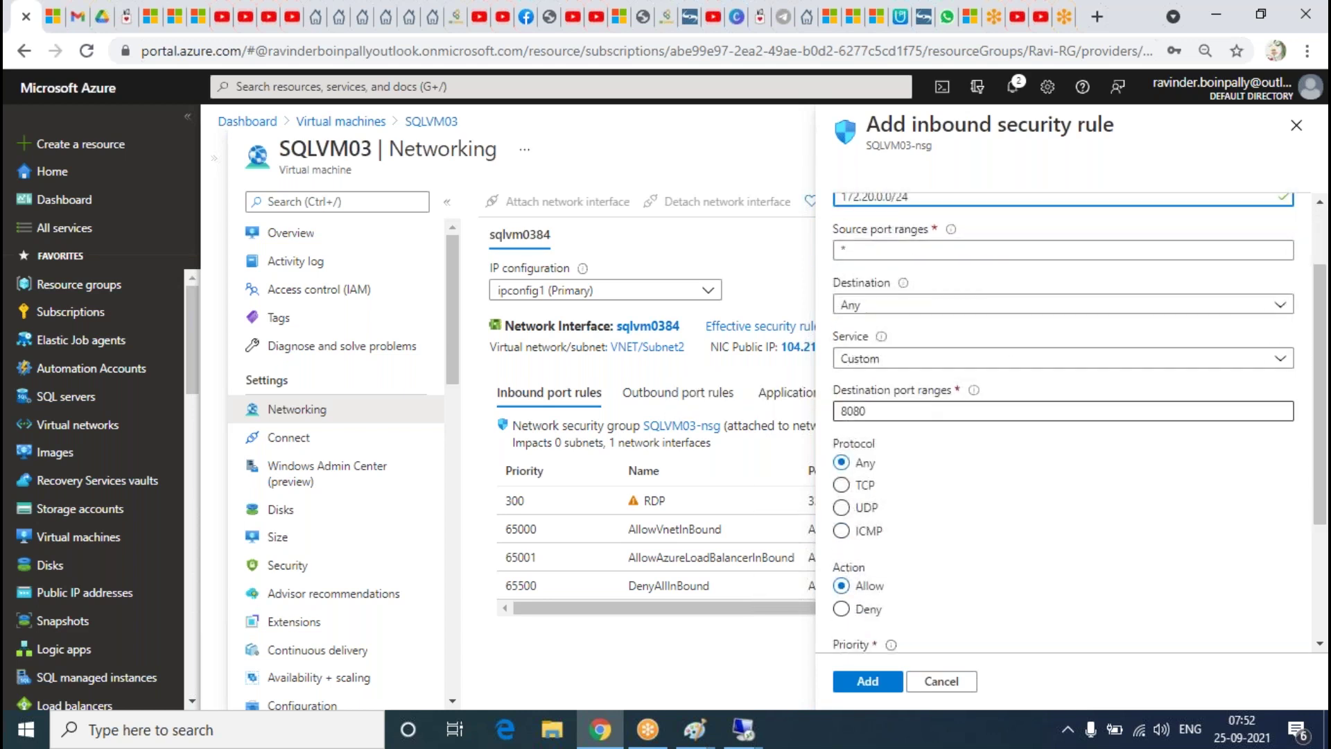
{"action": "left_click", "coordinate": [891, 363]}
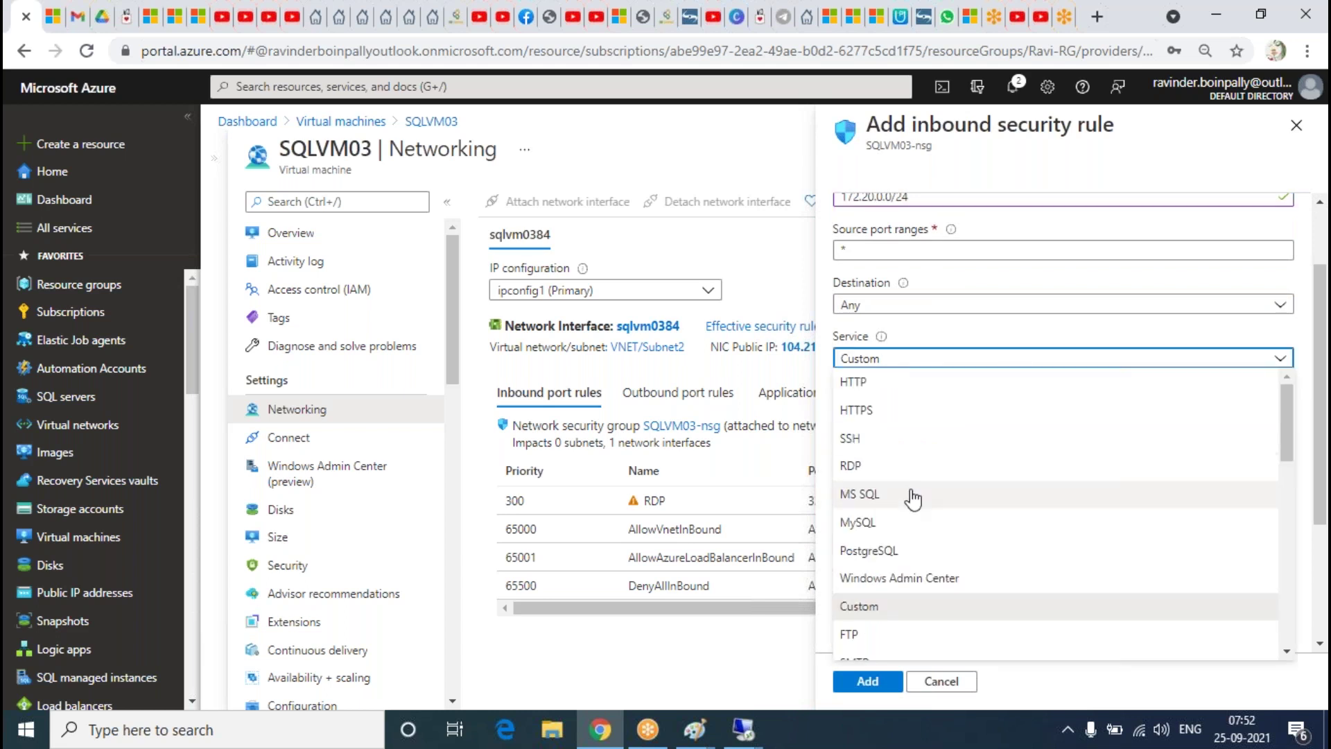
{"action": "left_click", "coordinate": [875, 467]}
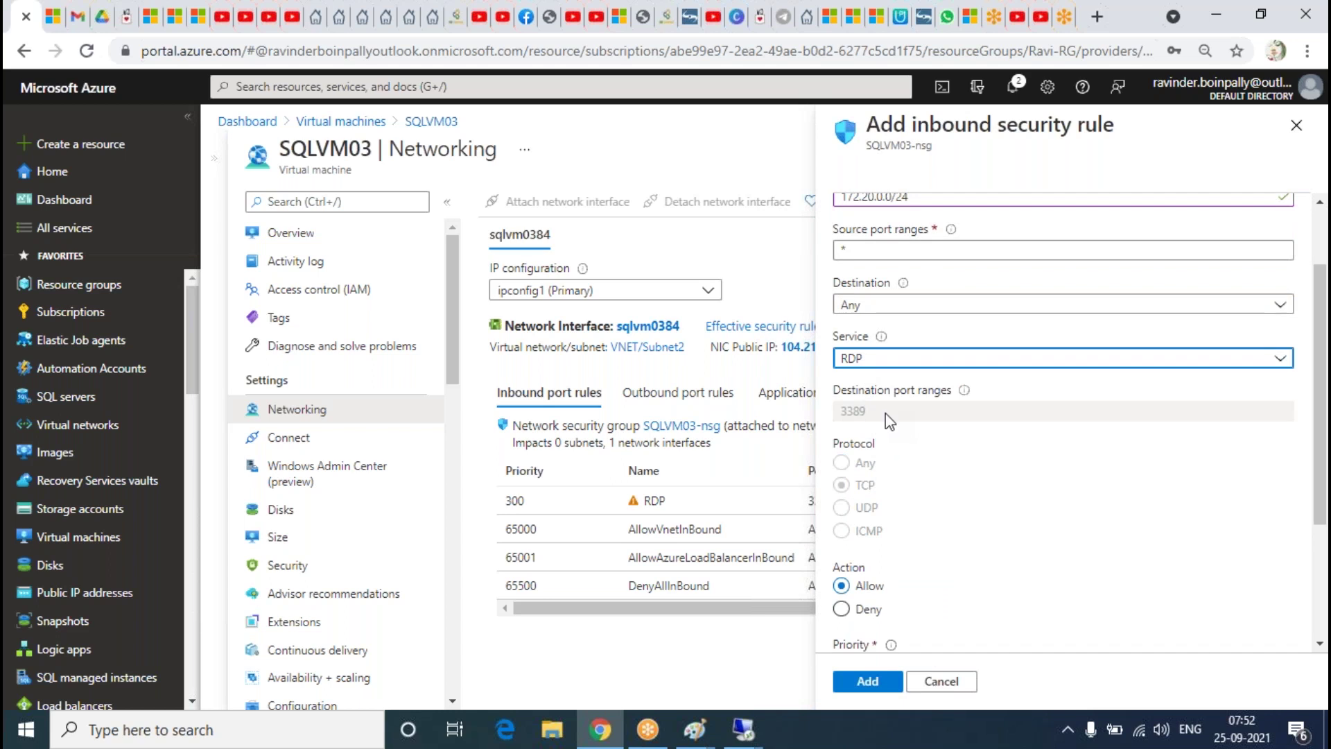
{"action": "scroll", "coordinate": [1047, 425], "scroll_direction": "down", "scroll_amount": 3}
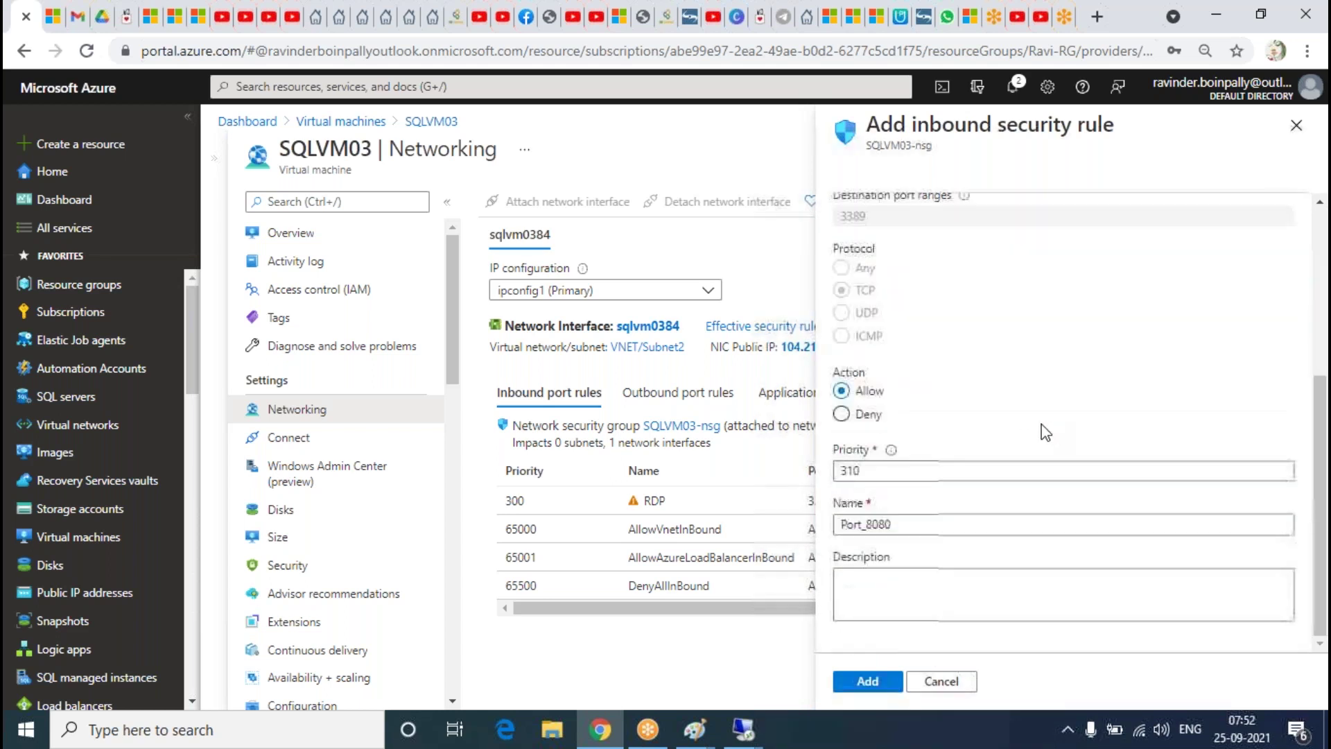
{"action": "left_click", "coordinate": [947, 420]}
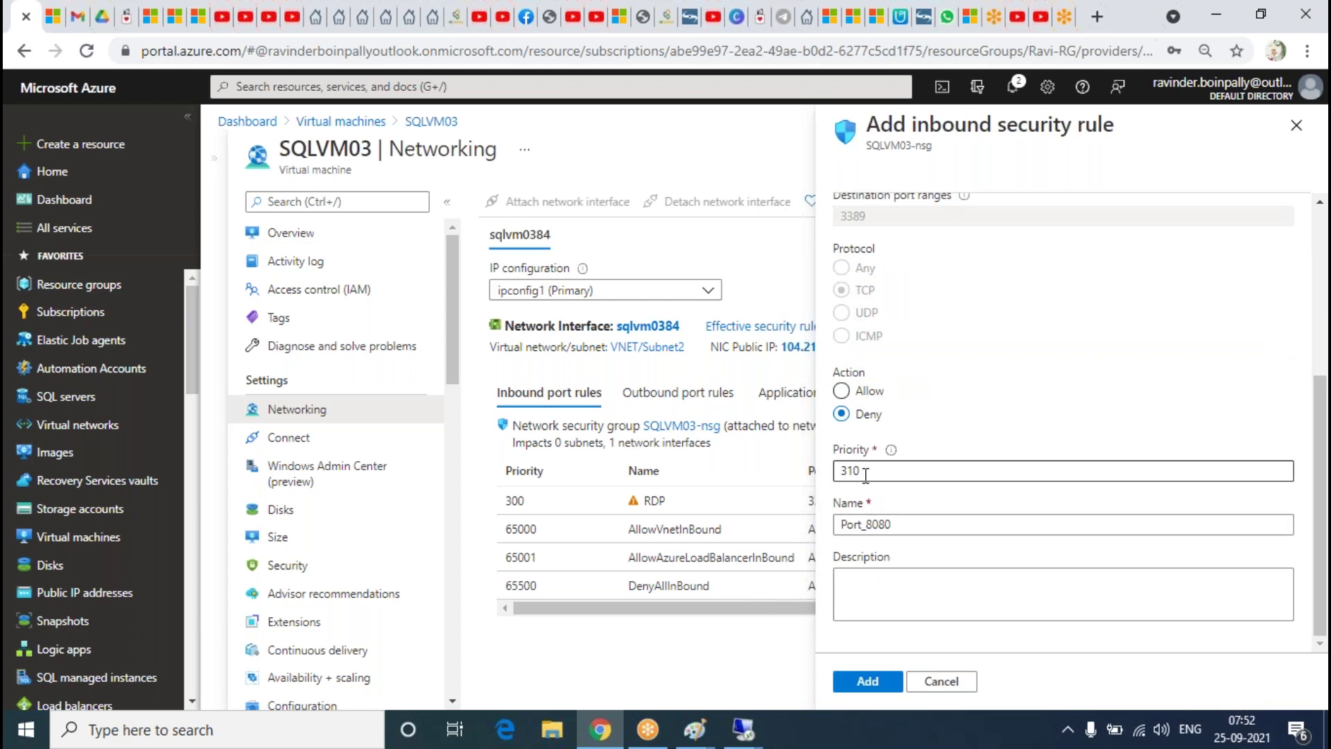
{"action": "left_click_drag", "start_coordinate": [874, 529], "coordinate": [960, 514]}
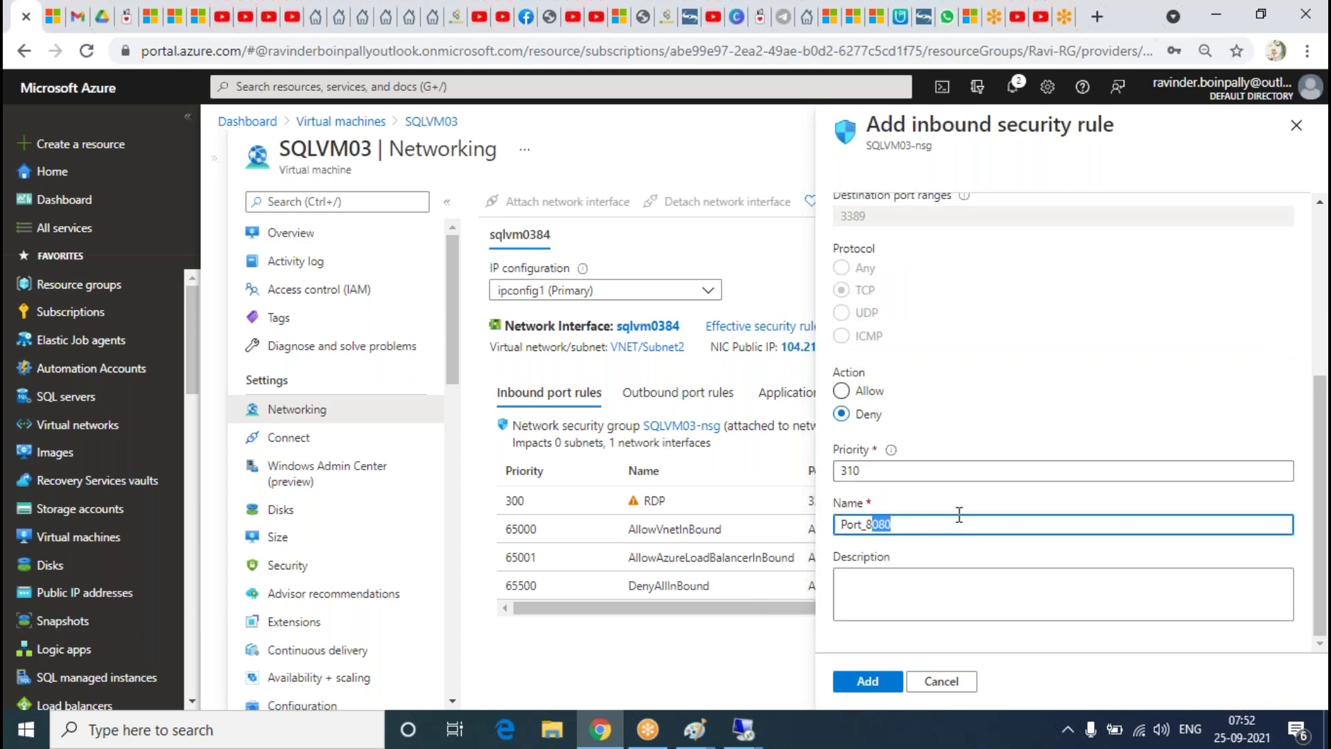
{"action": "type", "text": "affdast"}
{"action": "left_click", "coordinate": [867, 690]}
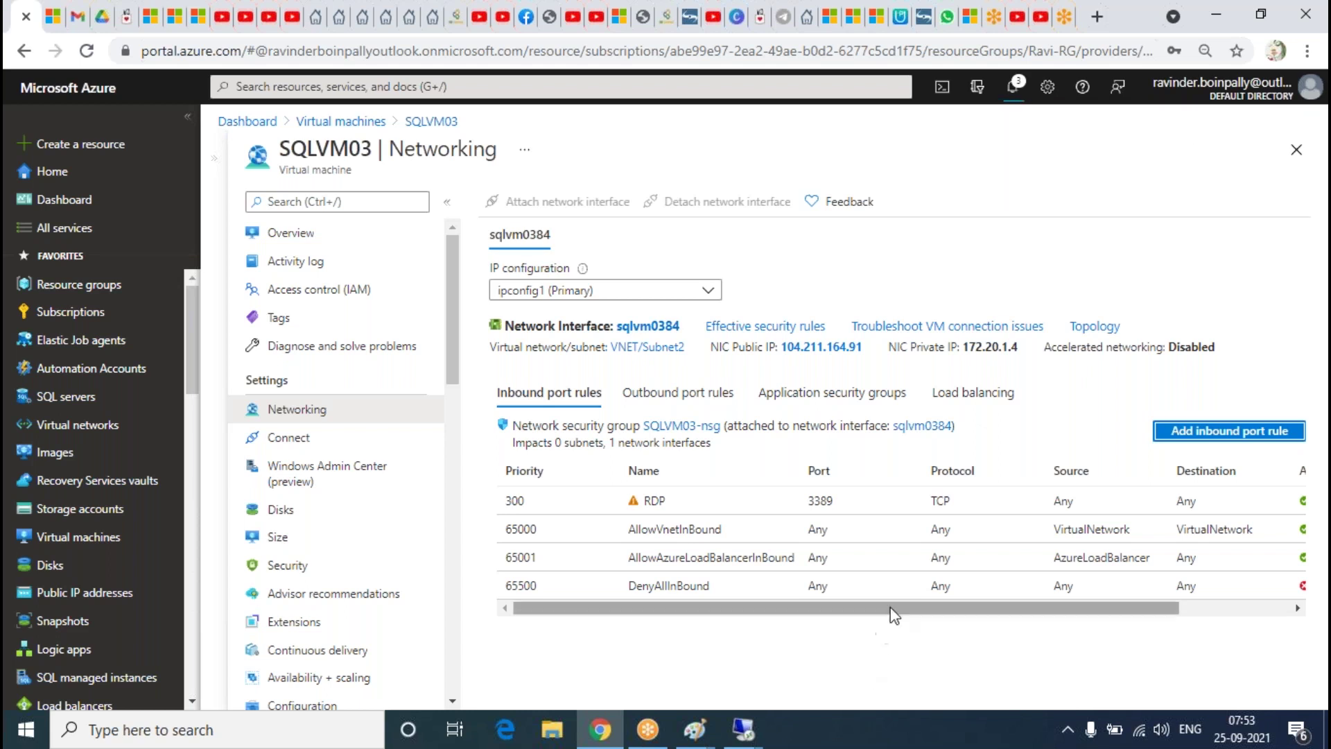
{"action": "mouse_move", "coordinate": [744, 728]}
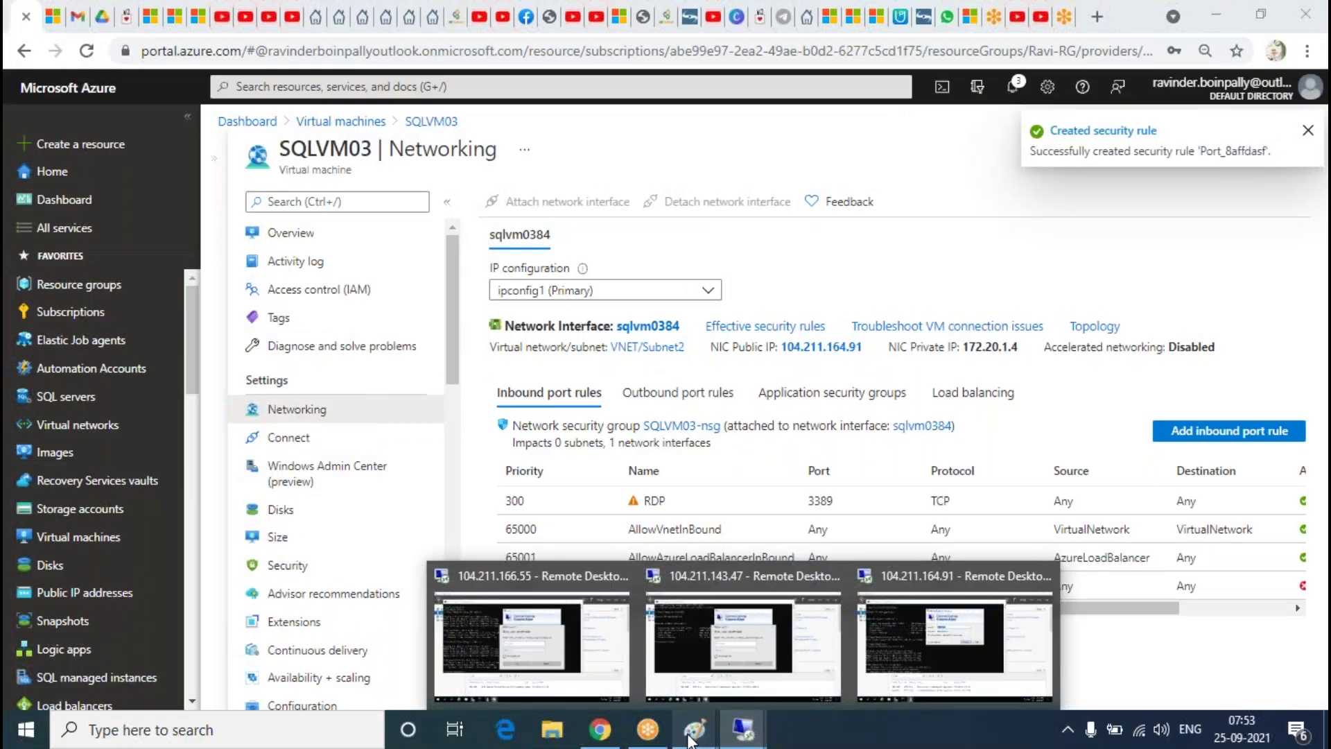
Draw a pencil box around the SUBNET1: 172.20.0.0/24 label, then minimize Paint
{"action": "mouse_move", "coordinate": [690, 736]}
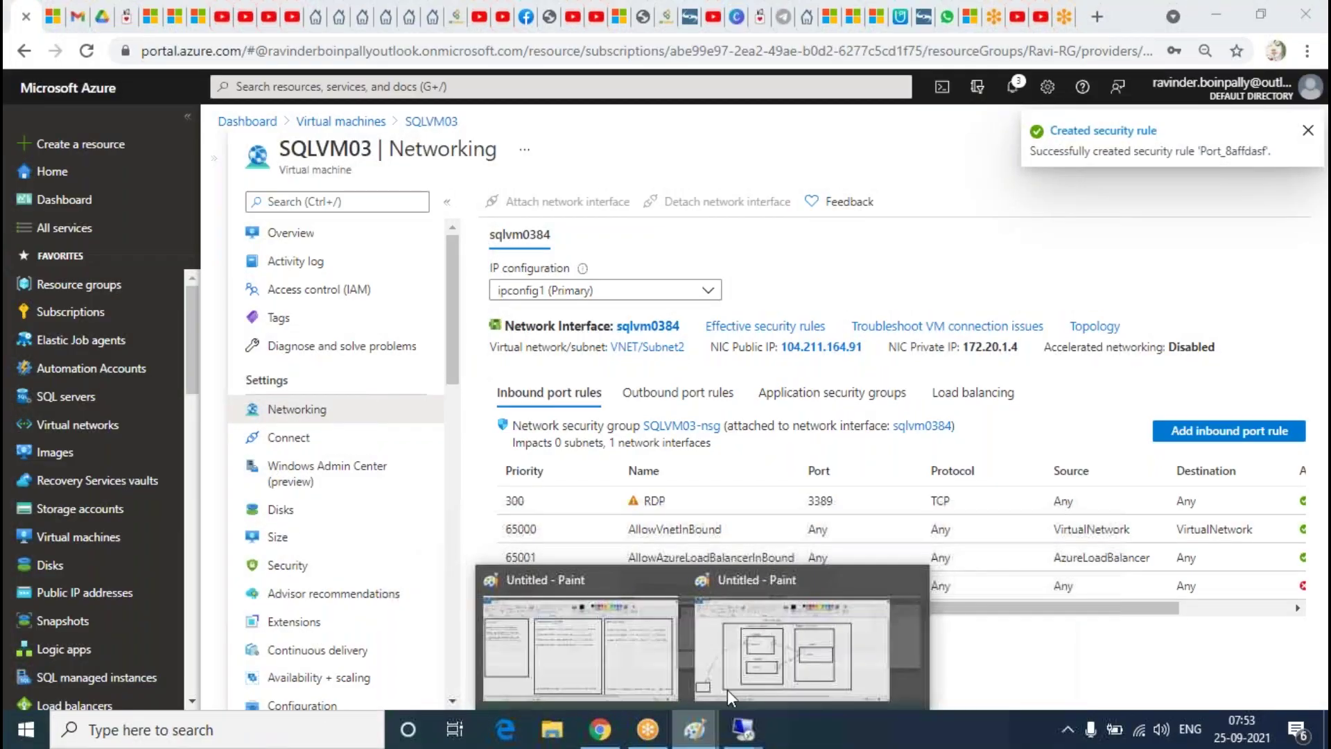
{"action": "left_click", "coordinate": [704, 589]}
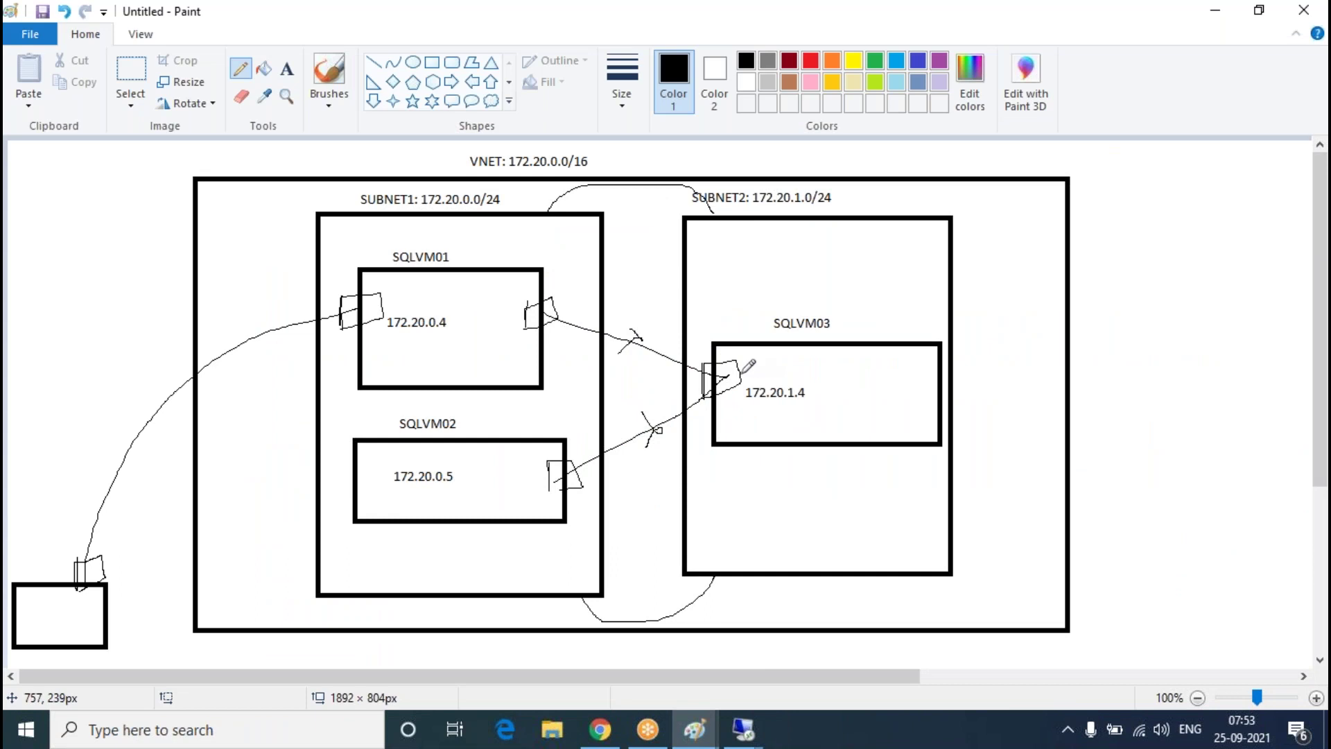
{"action": "mouse_move", "coordinate": [508, 194]}
{"action": "left_mouse_down"}
{"action": "mouse_move", "coordinate": [360, 186]}
{"action": "mouse_move", "coordinate": [357, 206]}
{"action": "mouse_move", "coordinate": [514, 202]}
{"action": "mouse_move", "coordinate": [507, 193]}
{"action": "left_mouse_up"}
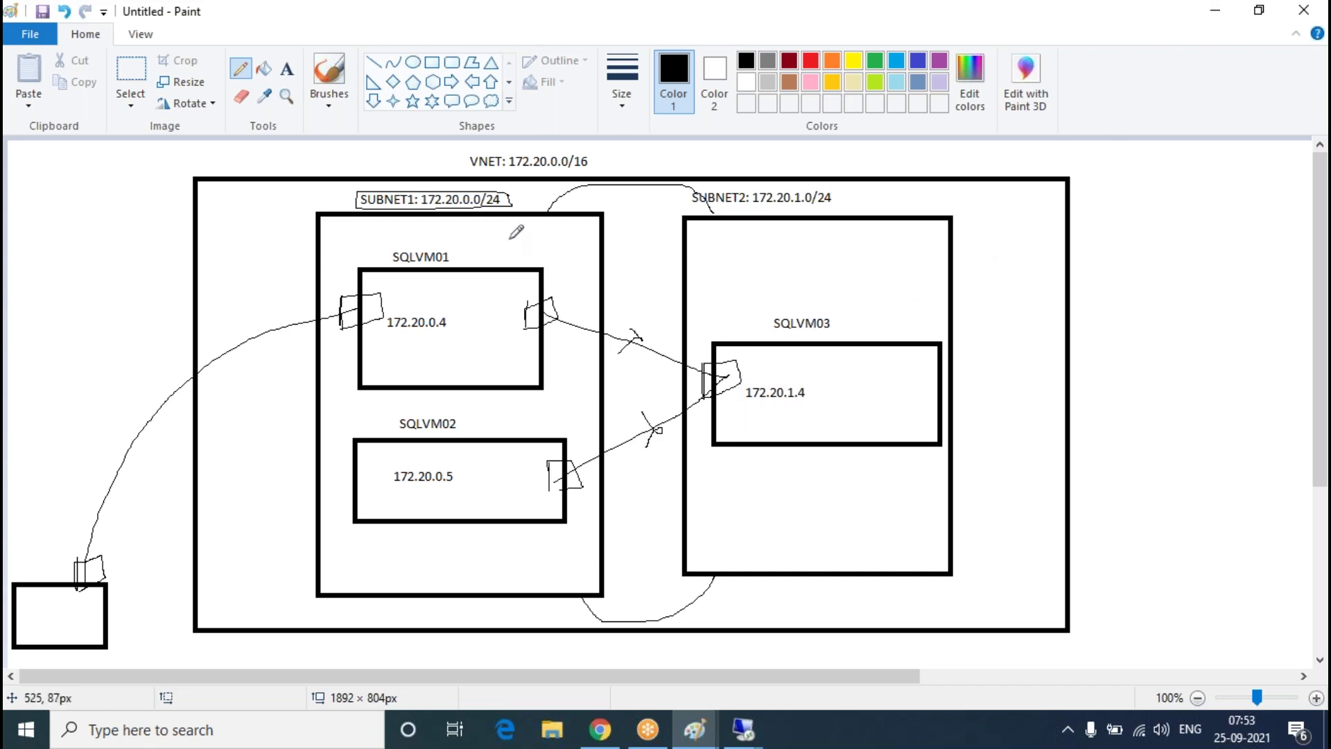
{"action": "left_click", "coordinate": [1222, 13]}
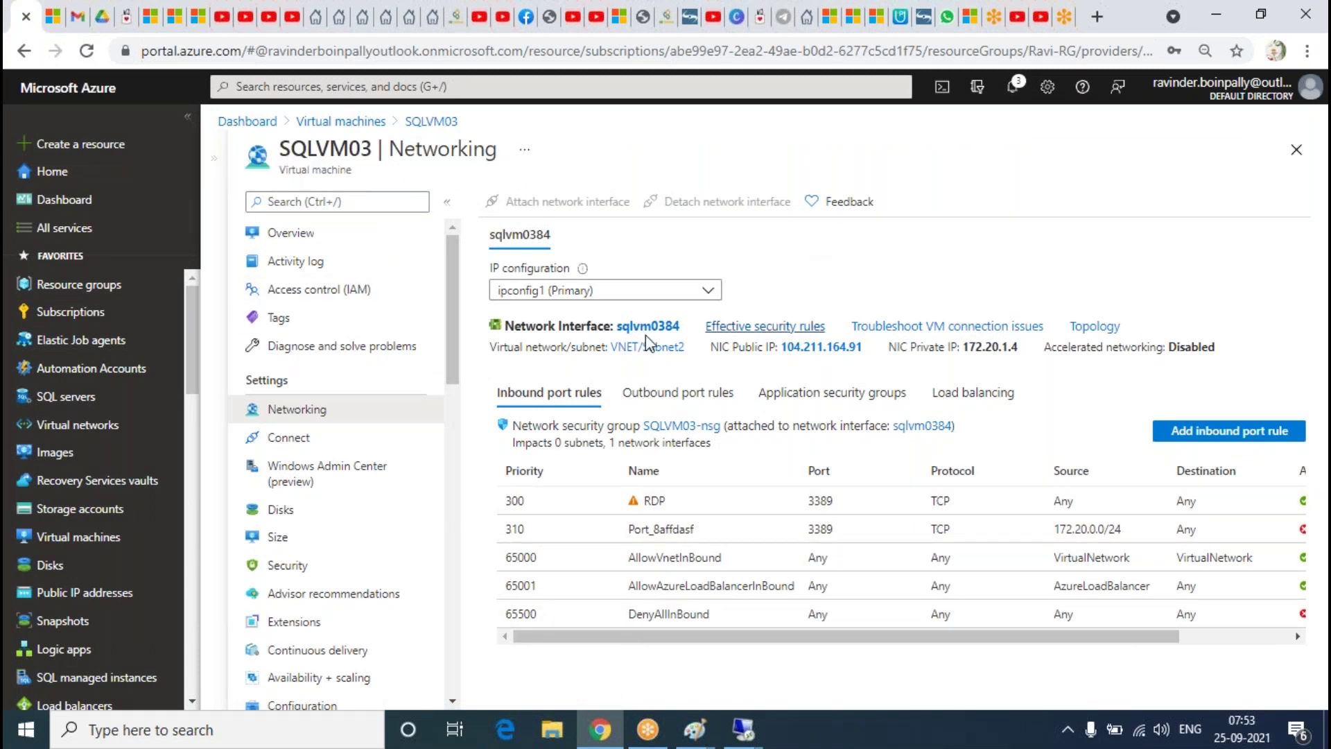
Collapse the portal navigation and VM settings menus to widen SQLVM03's inbound rules list
{"action": "left_click", "coordinate": [188, 116]}
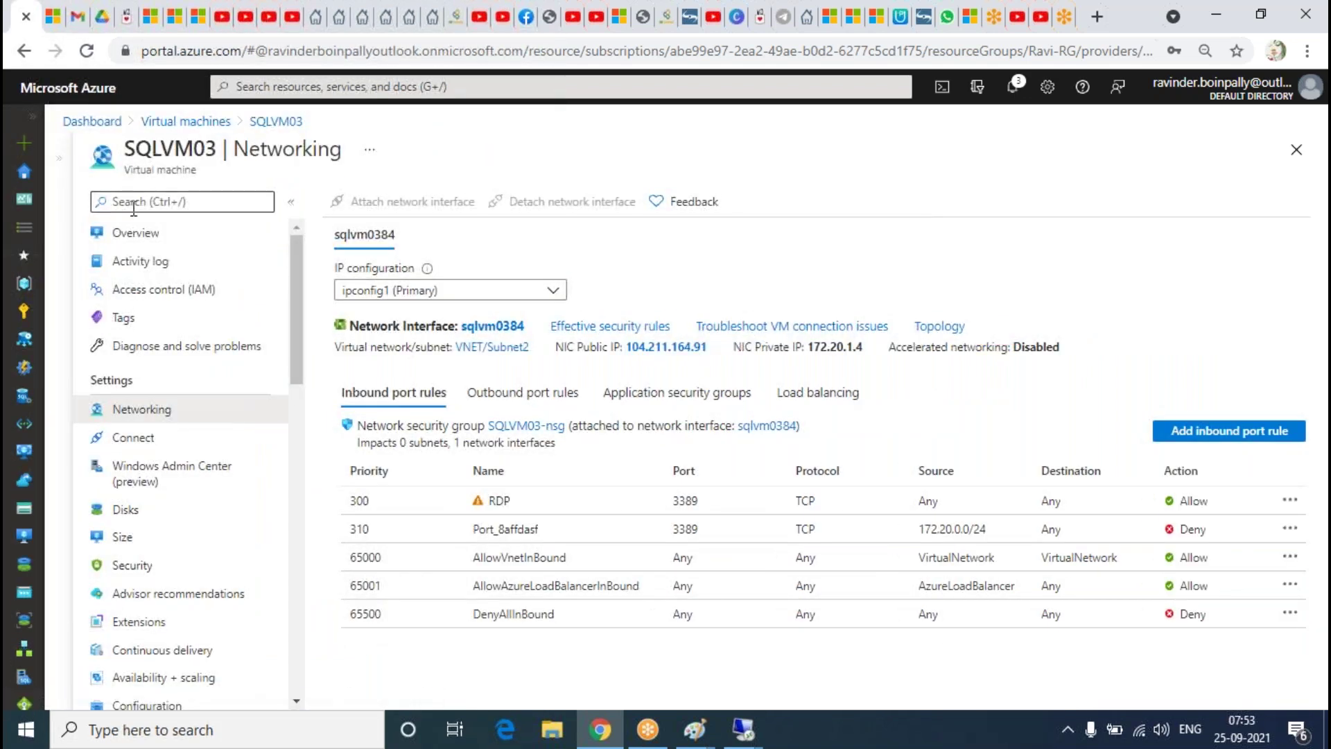
{"action": "left_click", "coordinate": [290, 202]}
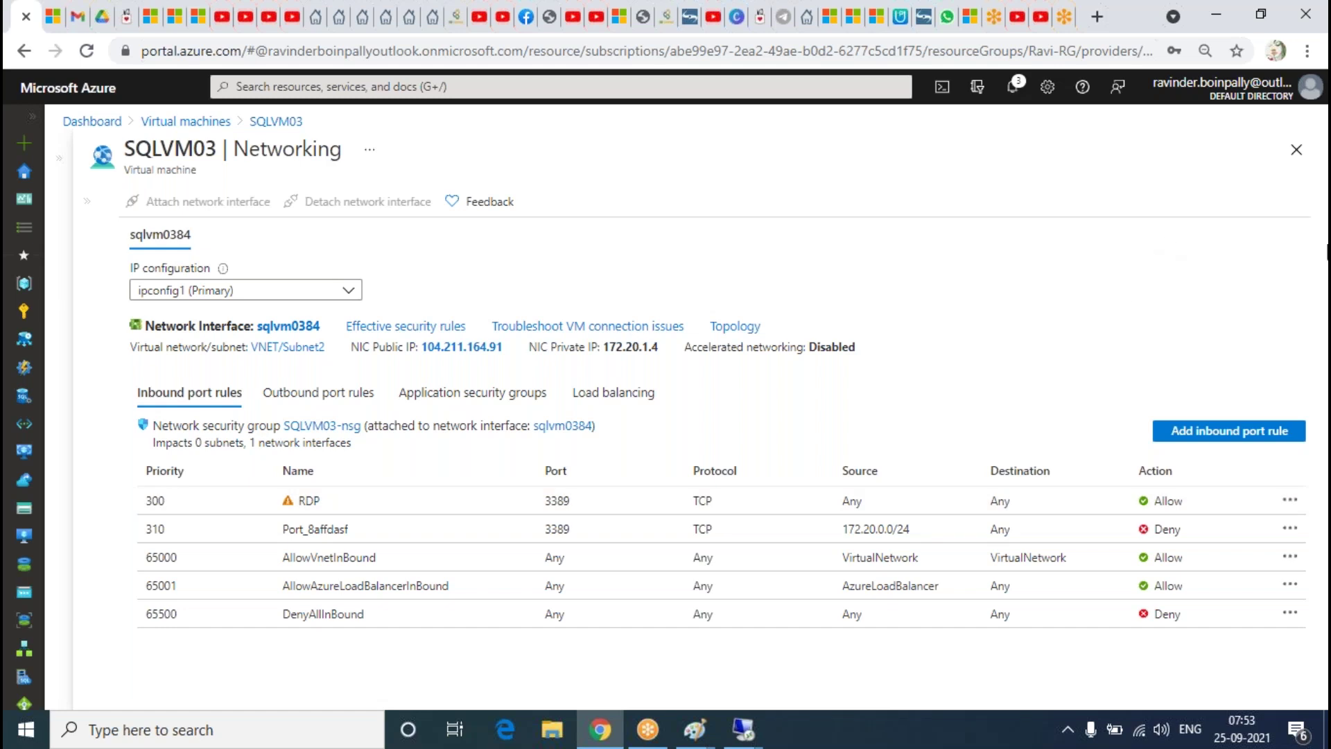
{"action": "left_click", "coordinate": [1319, 87]}
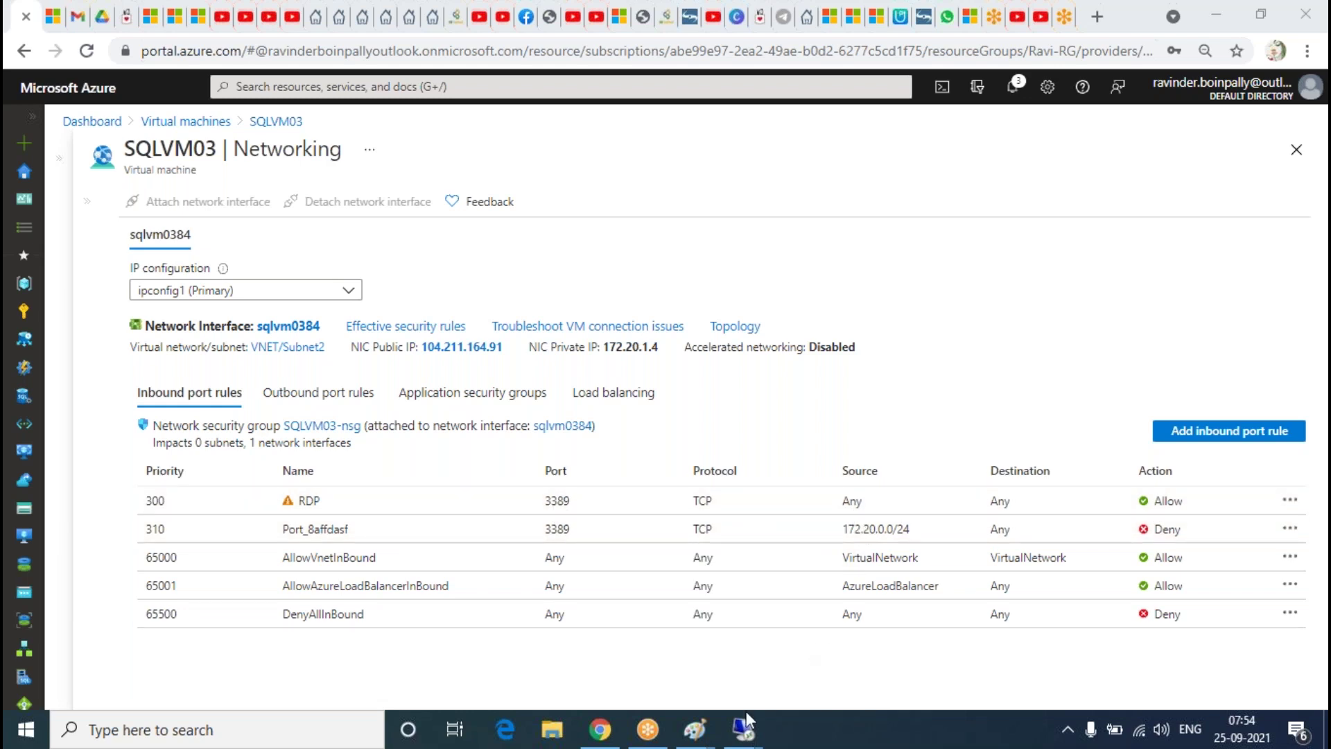
Retry connecting to 172.20.1.4 from the 104.211.166.55 session, cancelling each credentials prompt
{"action": "mouse_move", "coordinate": [745, 736]}
{"action": "left_click", "coordinate": [514, 658]}
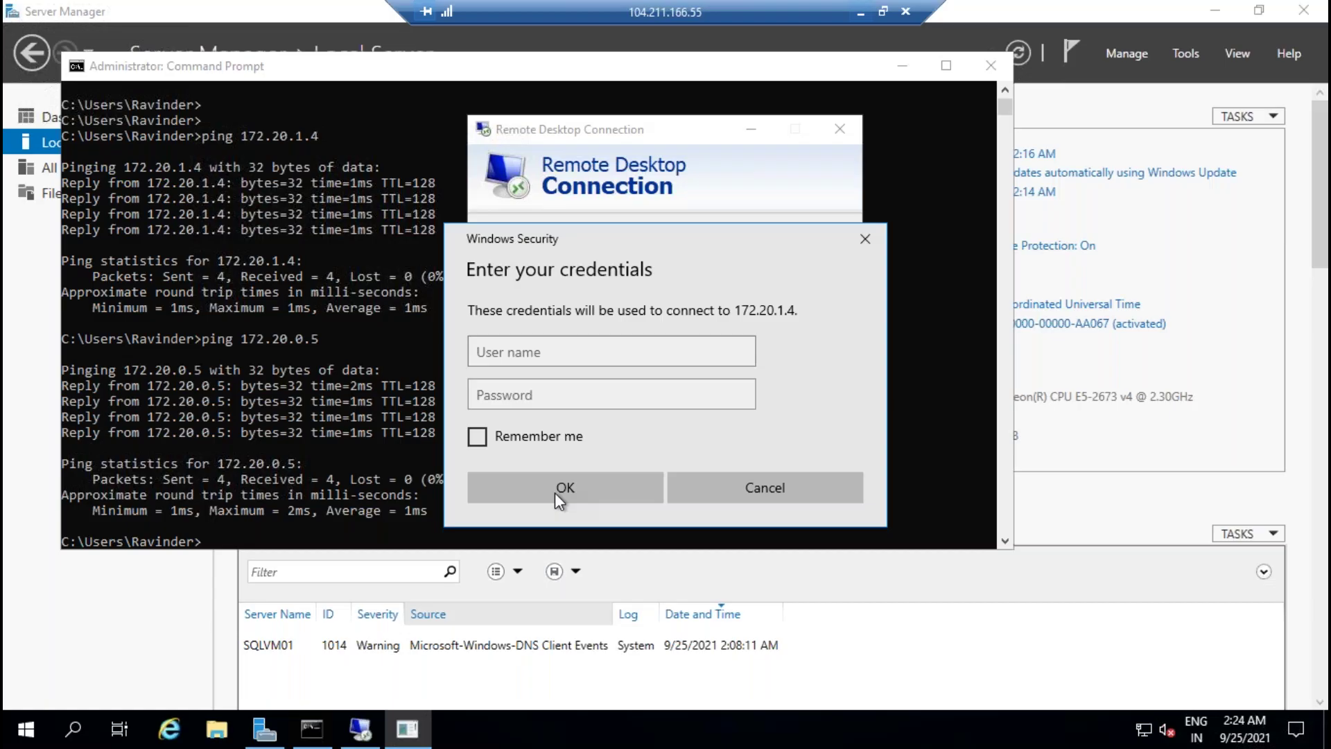
{"action": "left_click", "coordinate": [756, 499]}
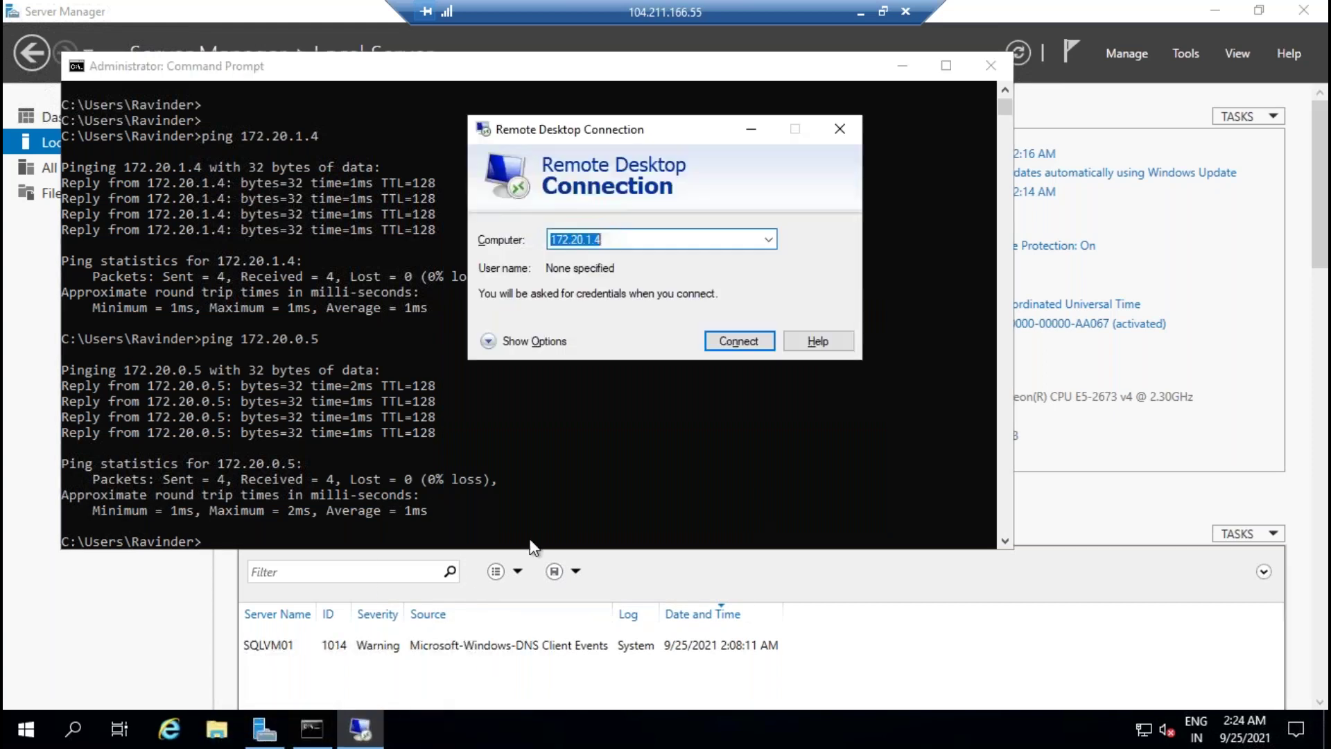
{"action": "left_click", "coordinate": [727, 348]}
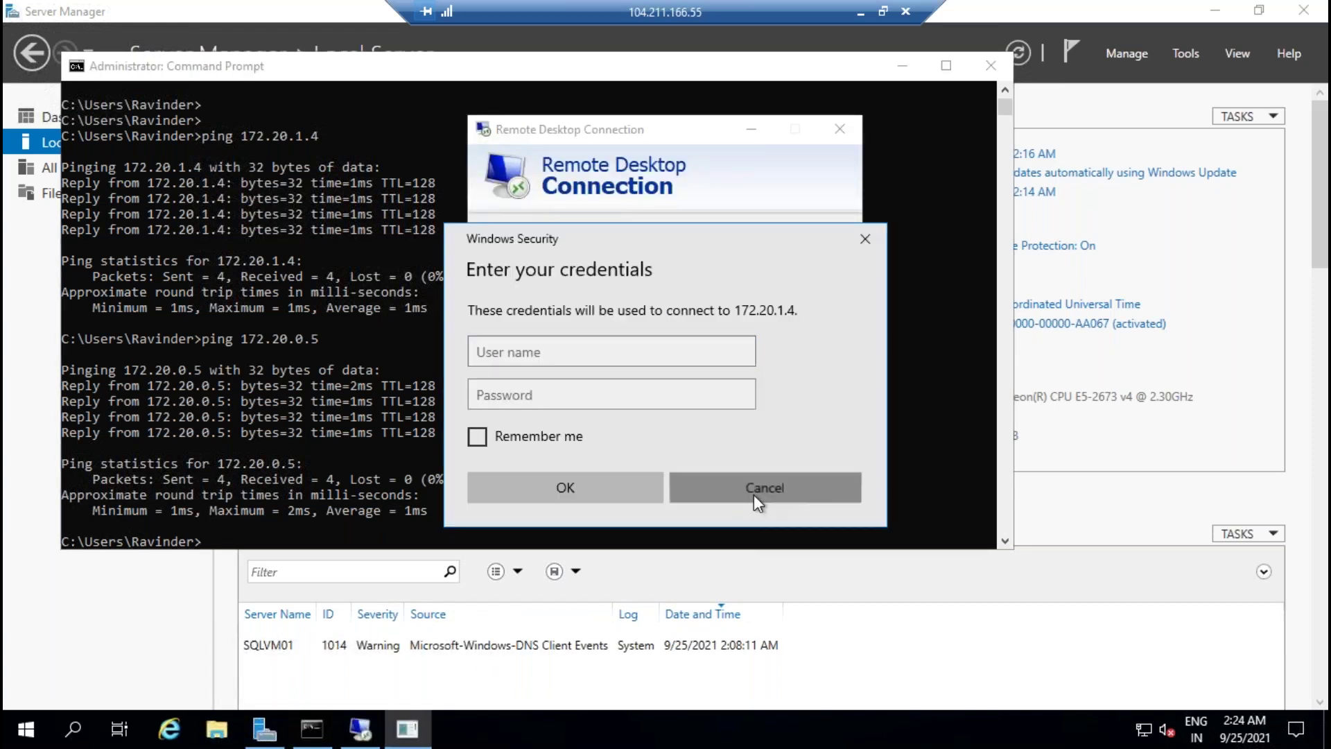
{"action": "left_click", "coordinate": [755, 493]}
{"action": "left_click", "coordinate": [739, 341]}
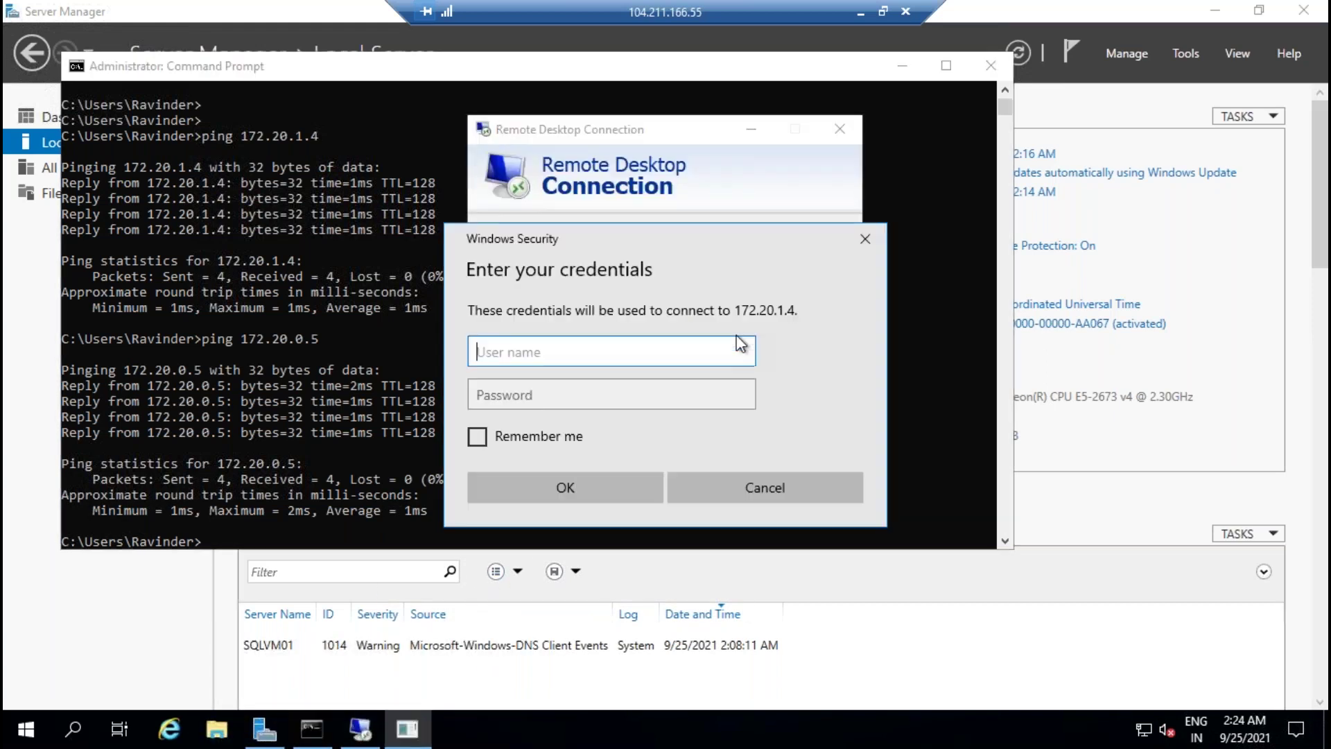
{"action": "left_click", "coordinate": [862, 13]}
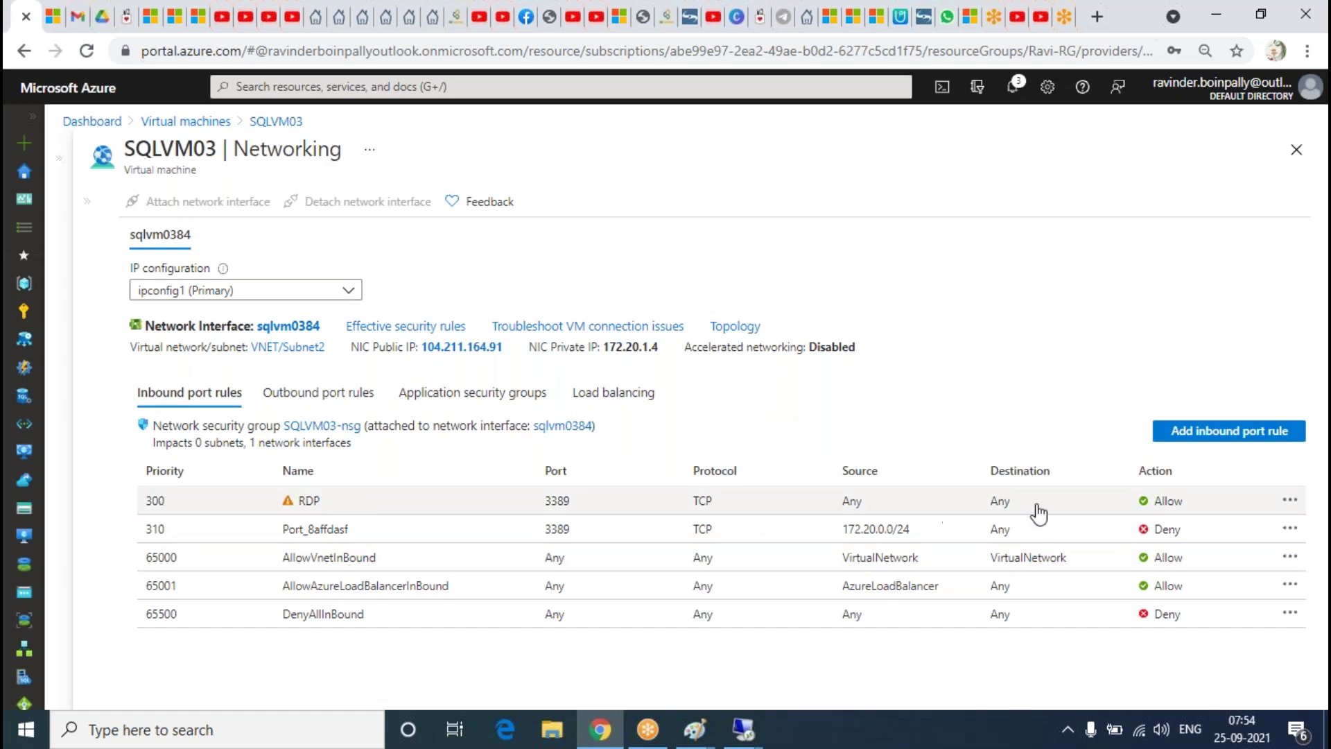
{"action": "mouse_move", "coordinate": [744, 729]}
{"action": "left_click", "coordinate": [555, 629]}
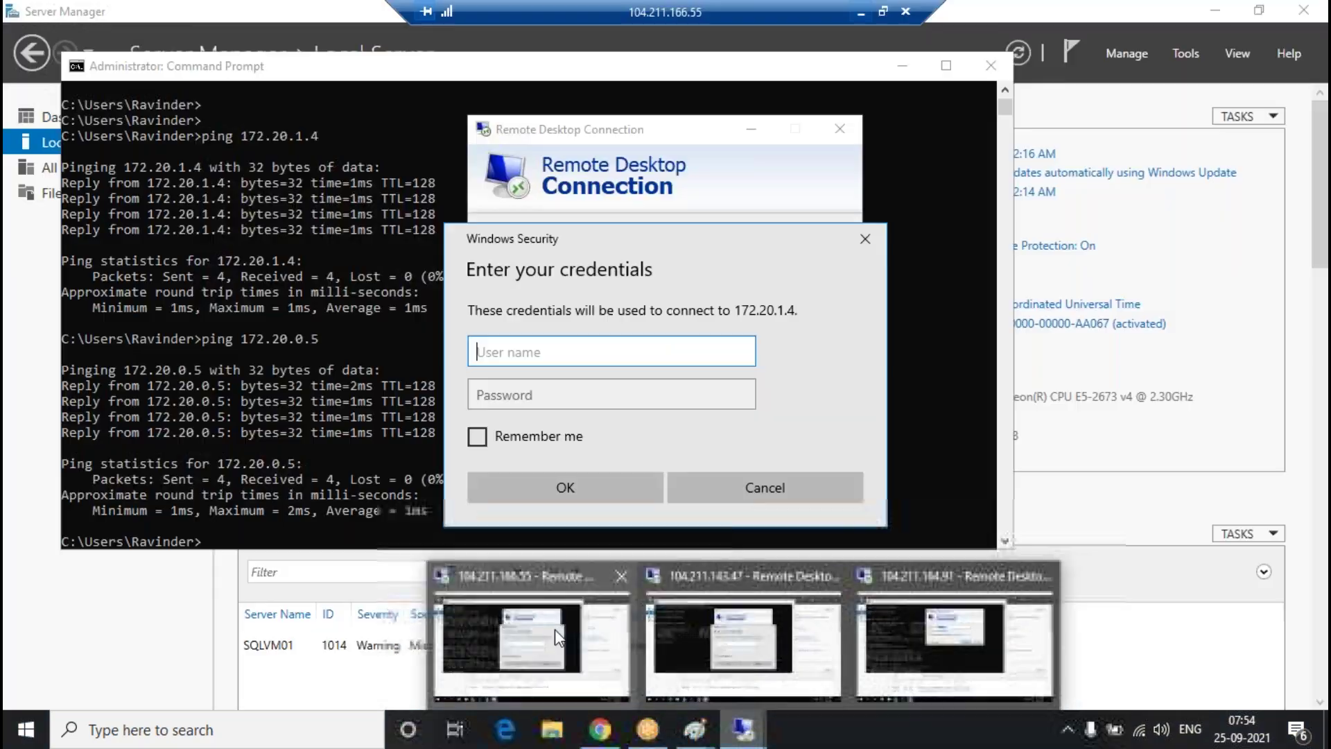
{"action": "left_click", "coordinate": [778, 489]}
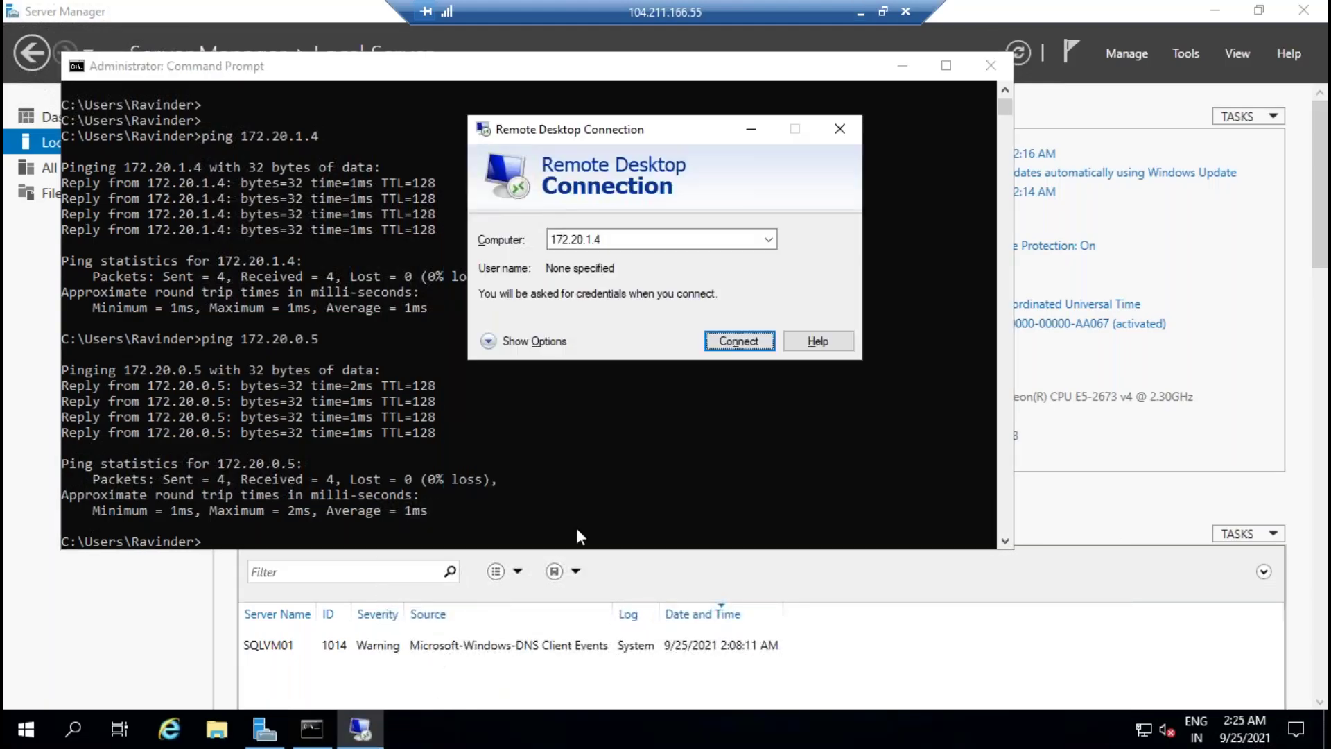
{"action": "left_click", "coordinate": [739, 342]}
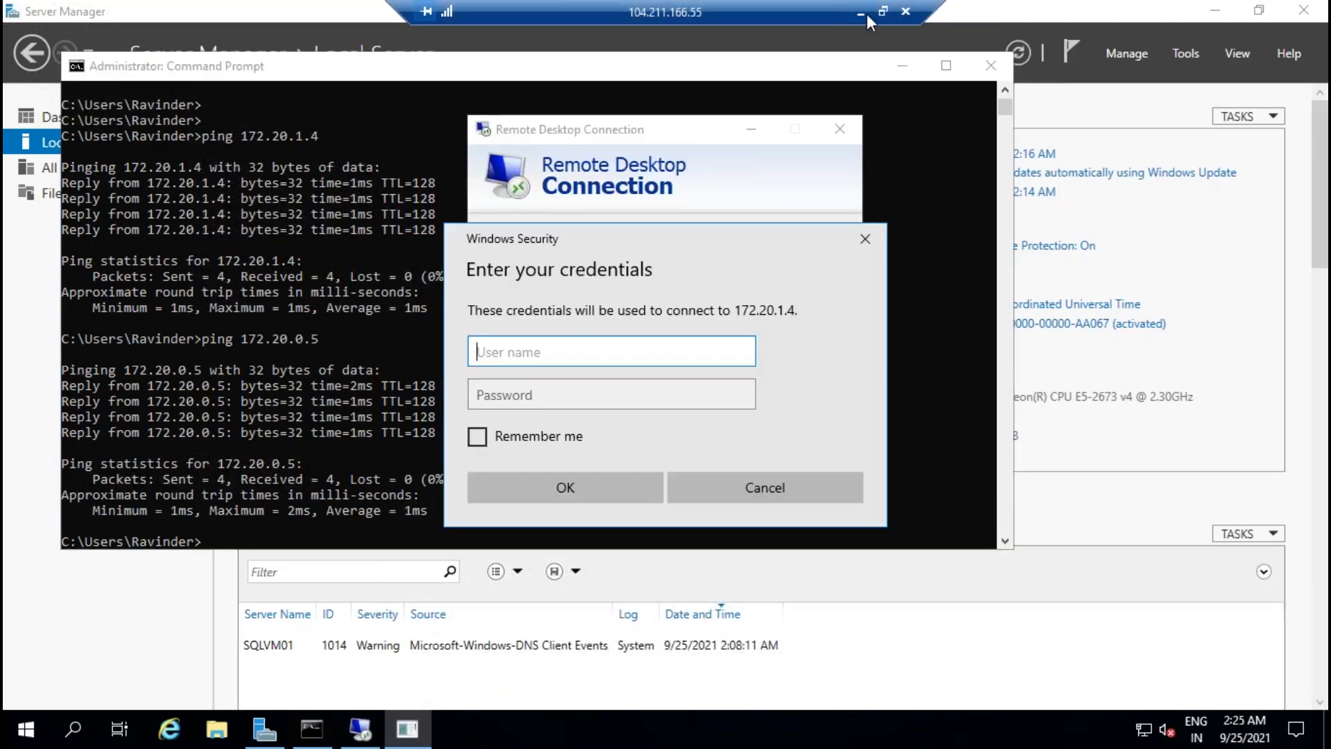
{"action": "left_click", "coordinate": [861, 13]}
Retry 172.20.1.4 from the 104.211.143.47 session, then open the Port_8affdasf rule's details
{"action": "mouse_move", "coordinate": [744, 730]}
{"action": "left_click", "coordinate": [713, 676]}
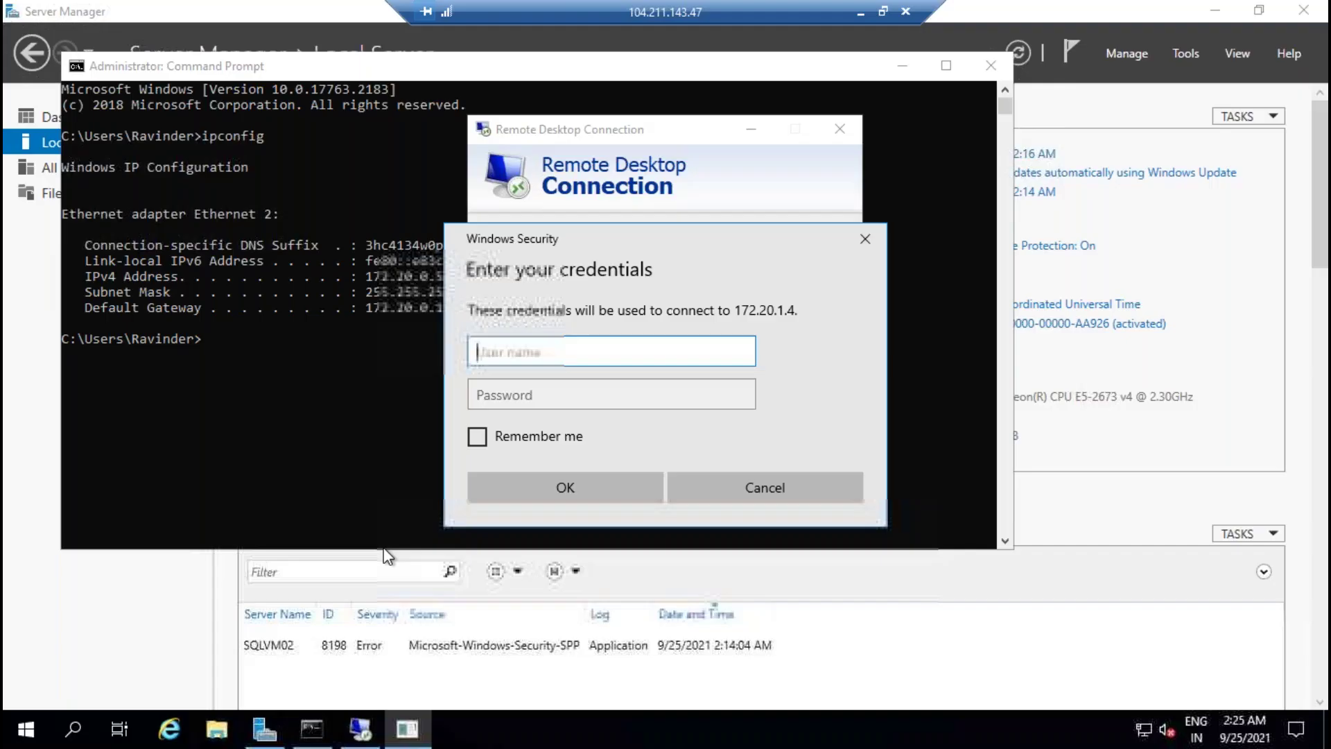
{"action": "left_click", "coordinate": [773, 482]}
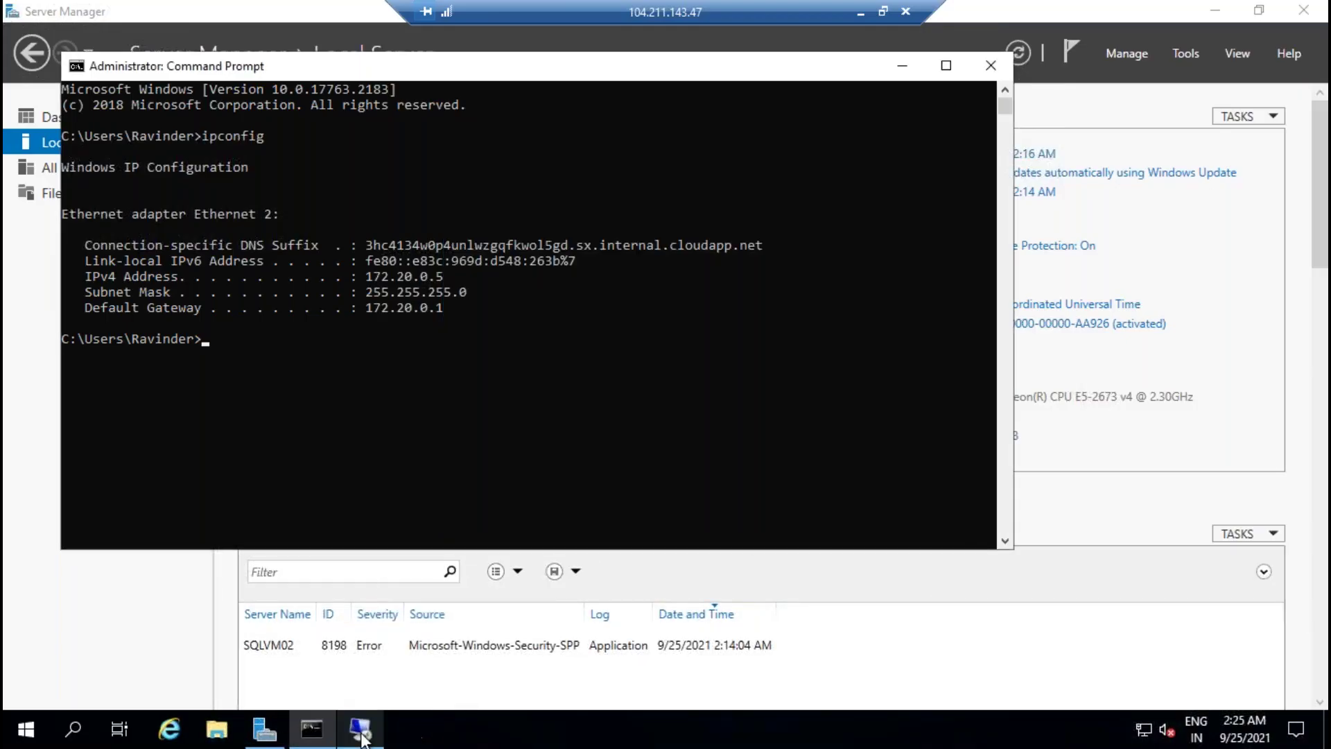
{"action": "left_click", "coordinate": [739, 342]}
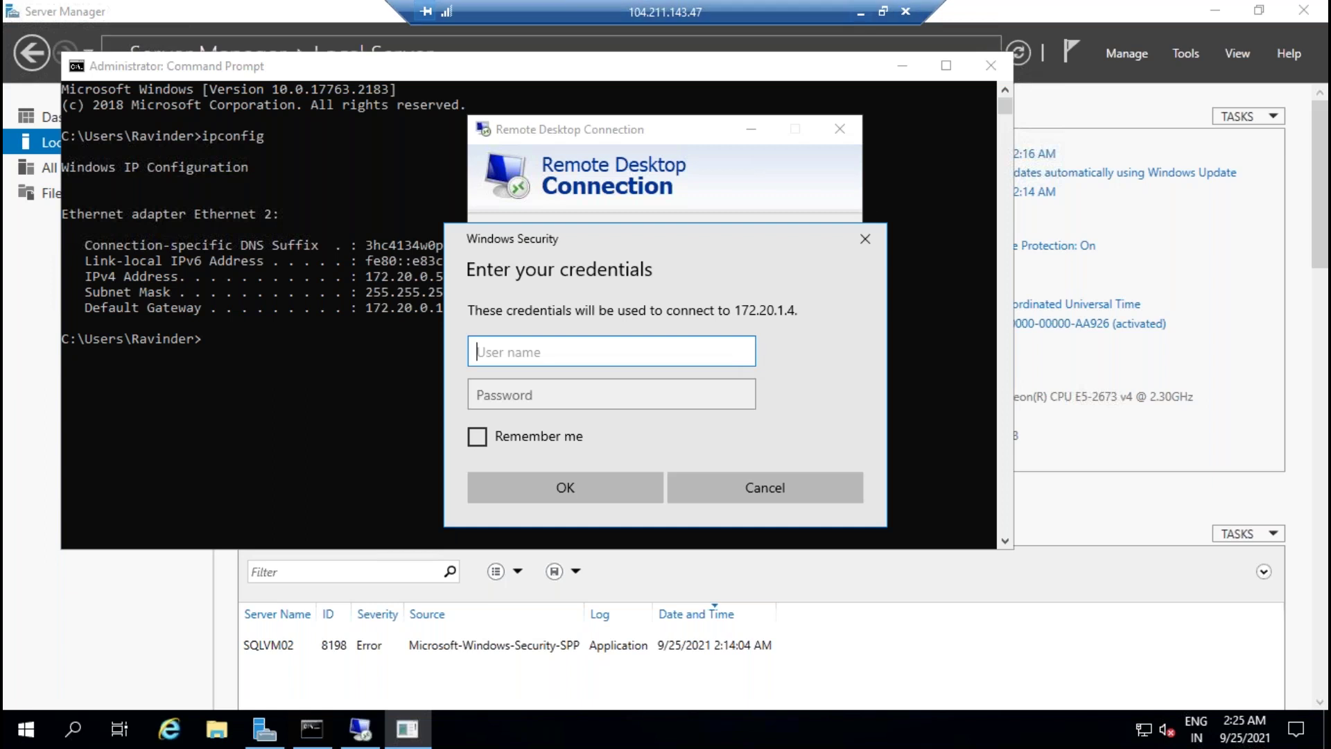
{"action": "left_click", "coordinate": [862, 12]}
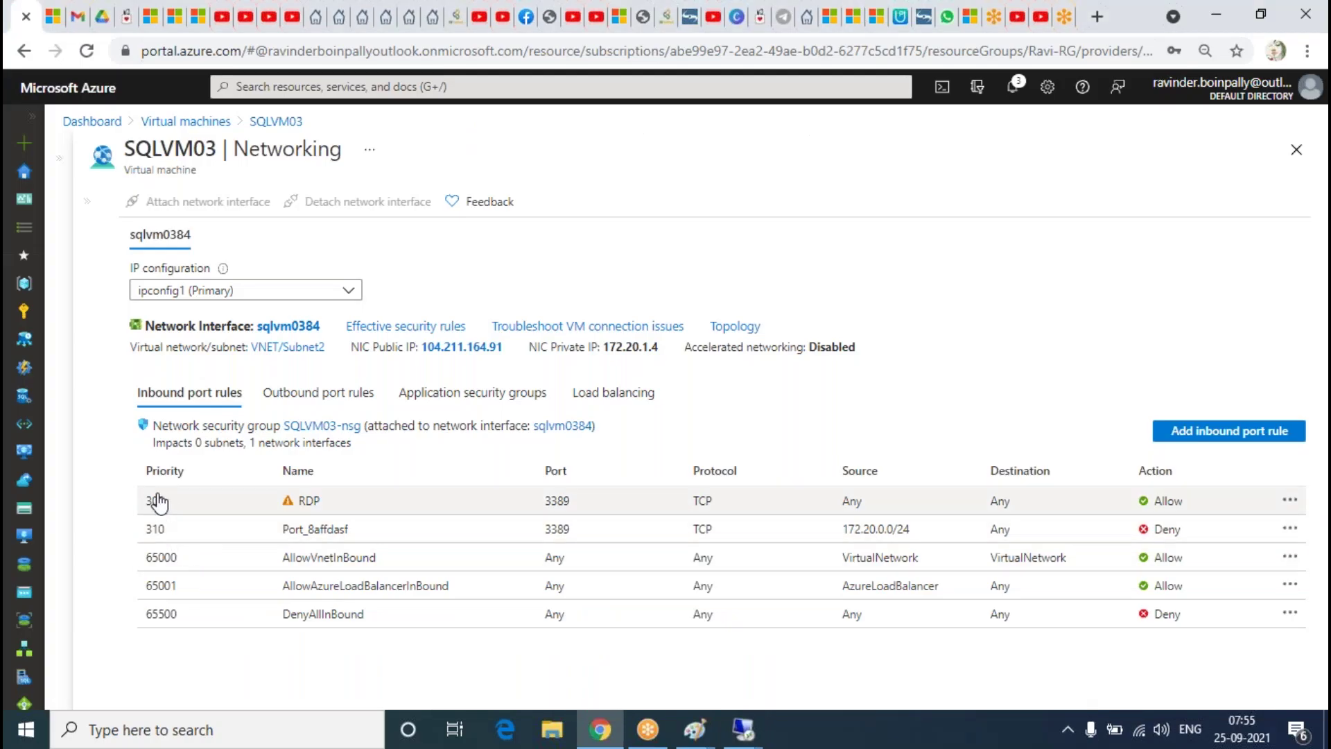
{"action": "left_click", "coordinate": [166, 531]}
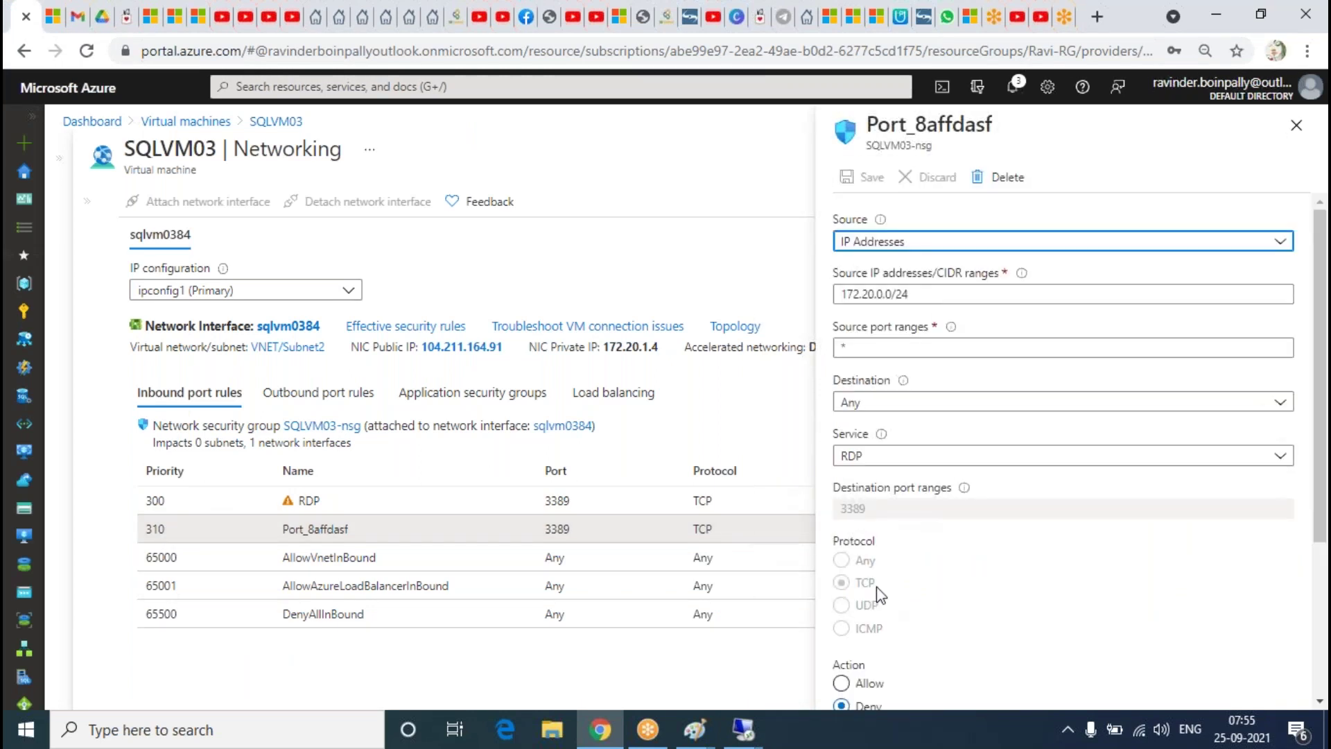
Change the Port_8affdasf rule's priority from 310 to 290 and save it
{"action": "scroll", "coordinate": [884, 486], "scroll_direction": "down", "scroll_amount": 3}
{"action": "double_click", "coordinate": [875, 531]}
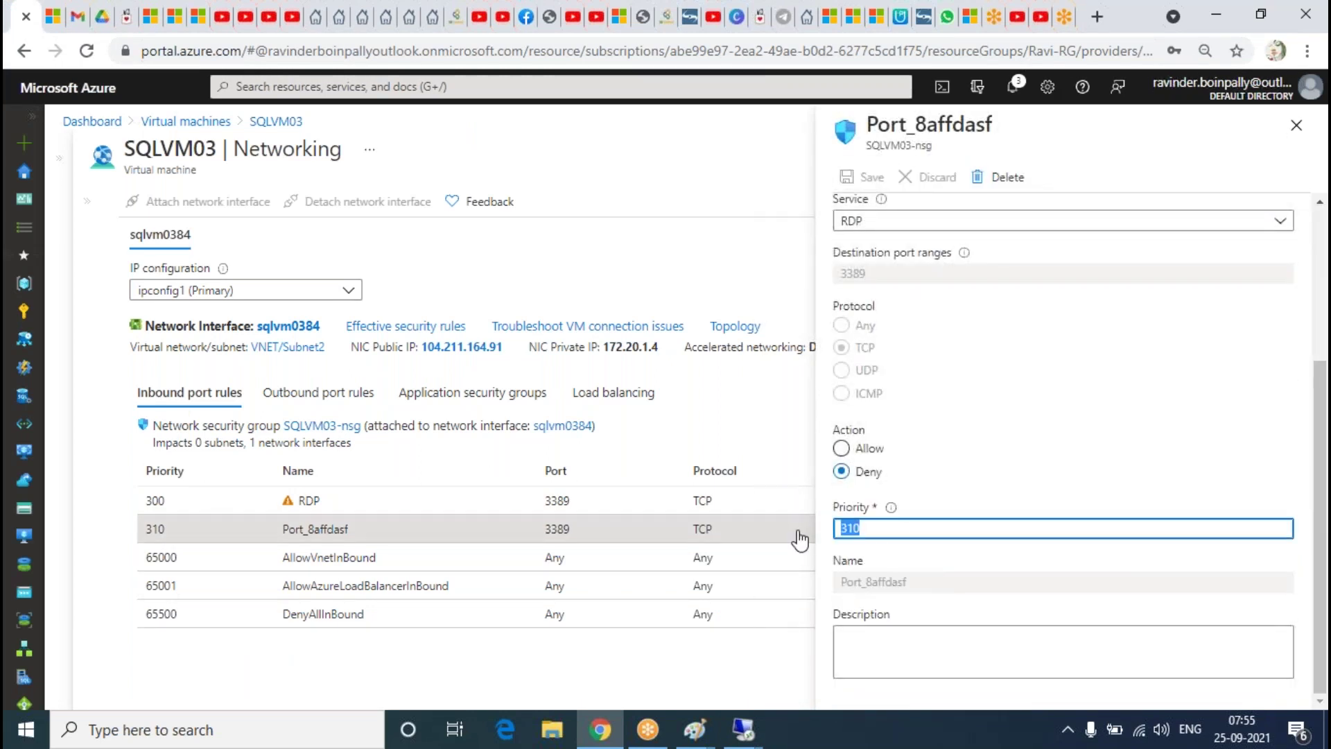
{"action": "type", "text": "29"}
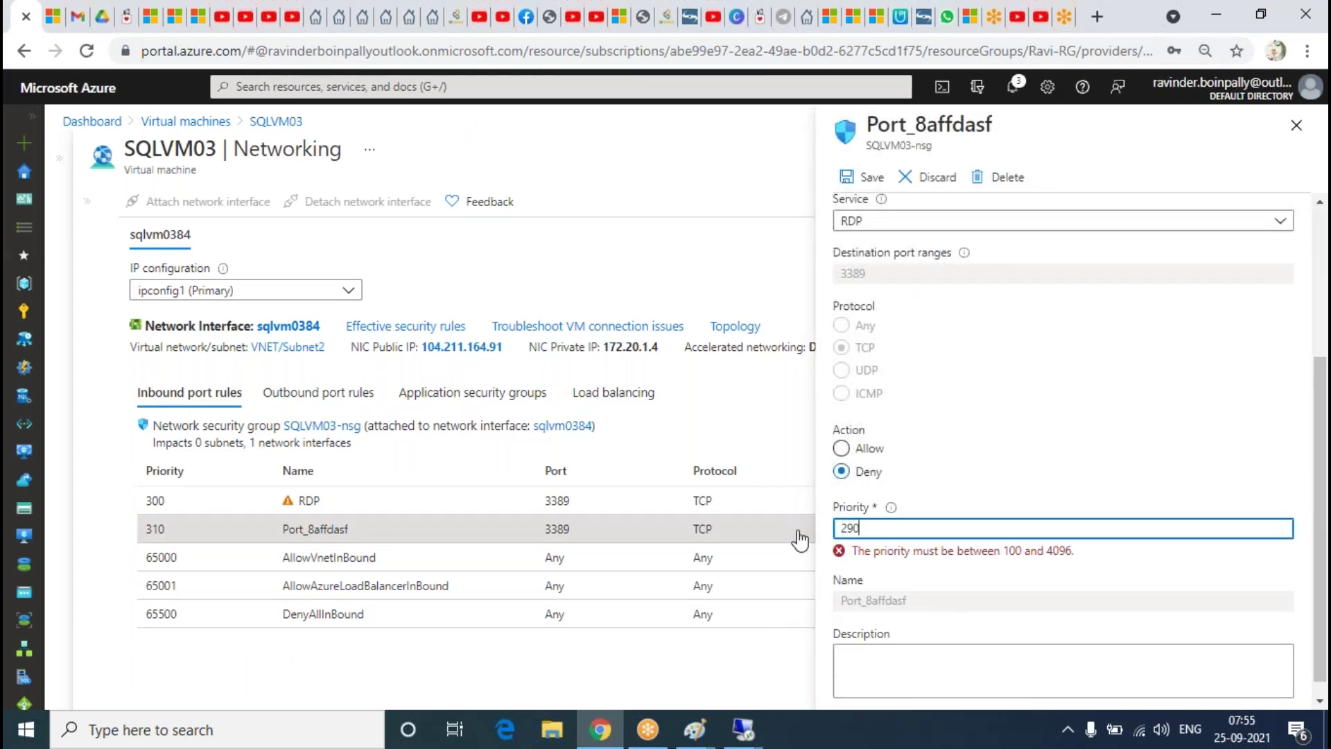
{"action": "type", "text": "0"}
{"action": "left_click", "coordinate": [872, 177]}
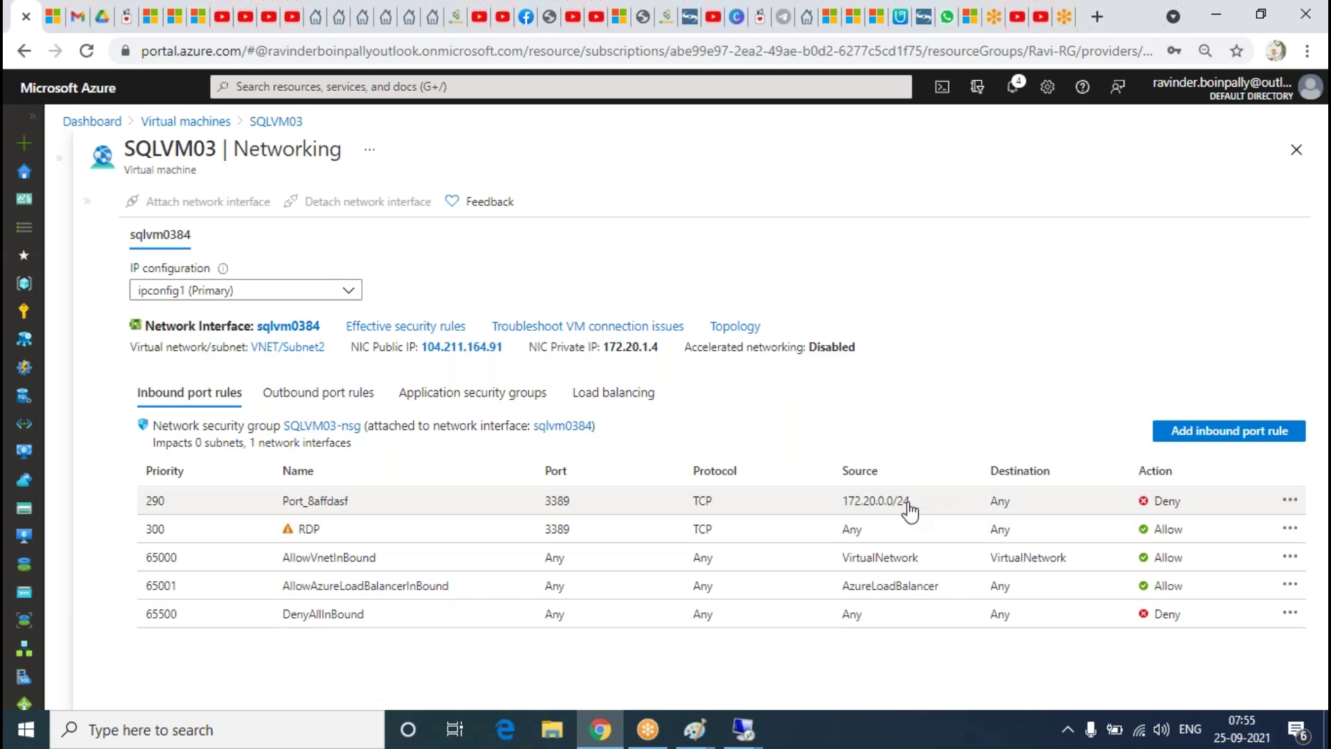
From the 104.211.166.55 session, cancel the prompt and reconnect to 172.20.1.4, then minimize
{"action": "mouse_move", "coordinate": [743, 728]}
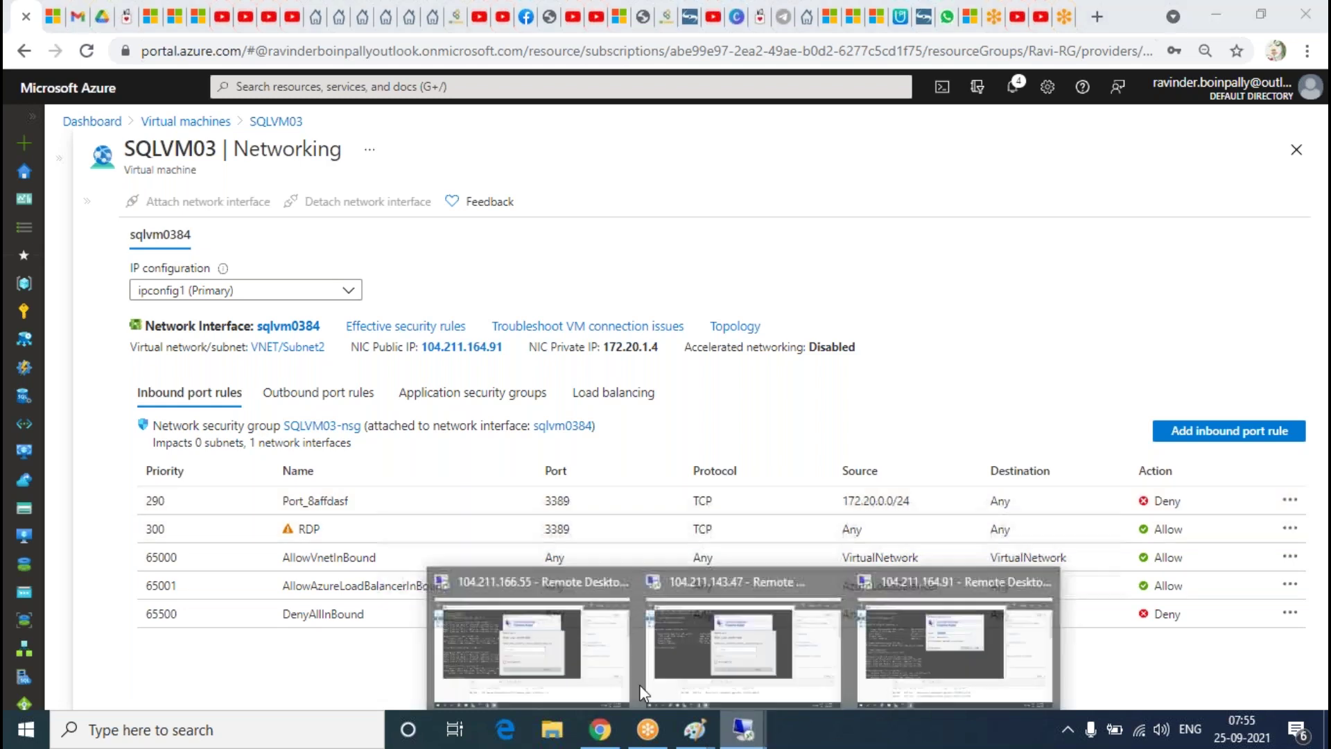
{"action": "left_click", "coordinate": [563, 648]}
{"action": "left_click", "coordinate": [788, 490]}
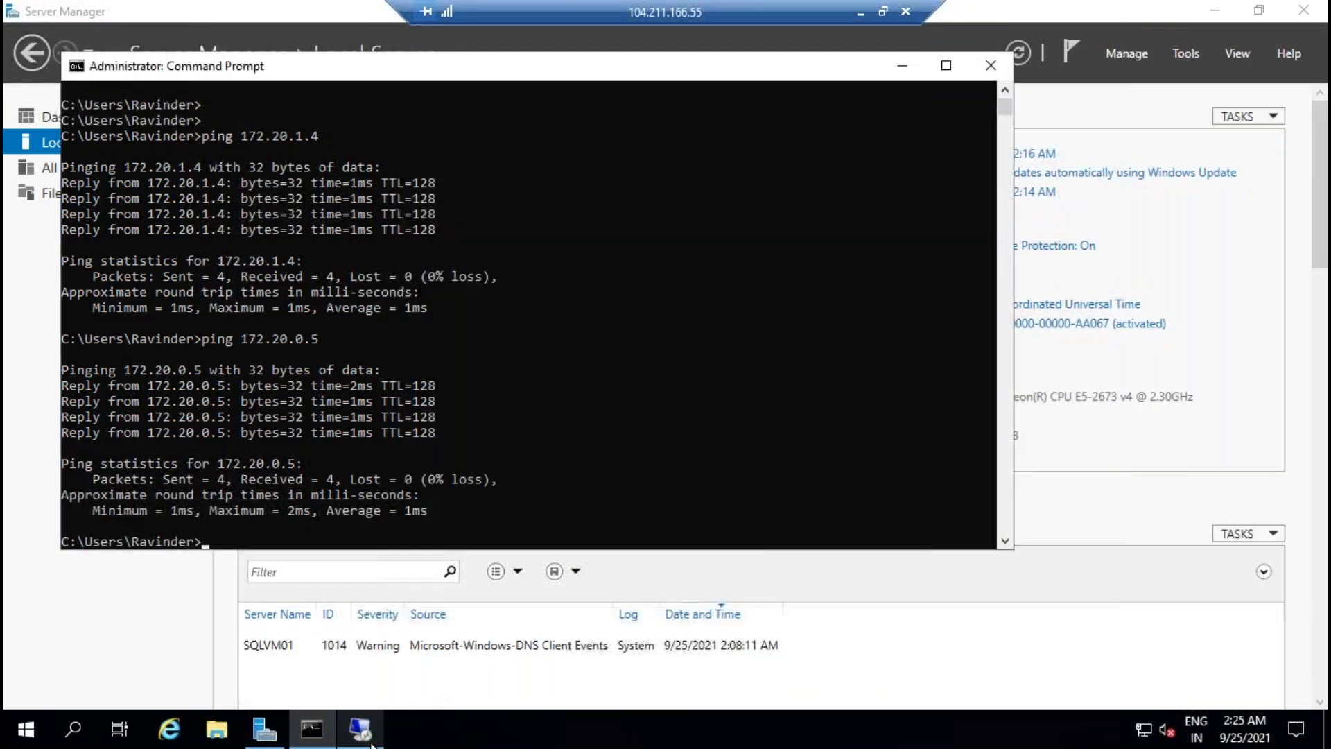
{"action": "left_click", "coordinate": [722, 343]}
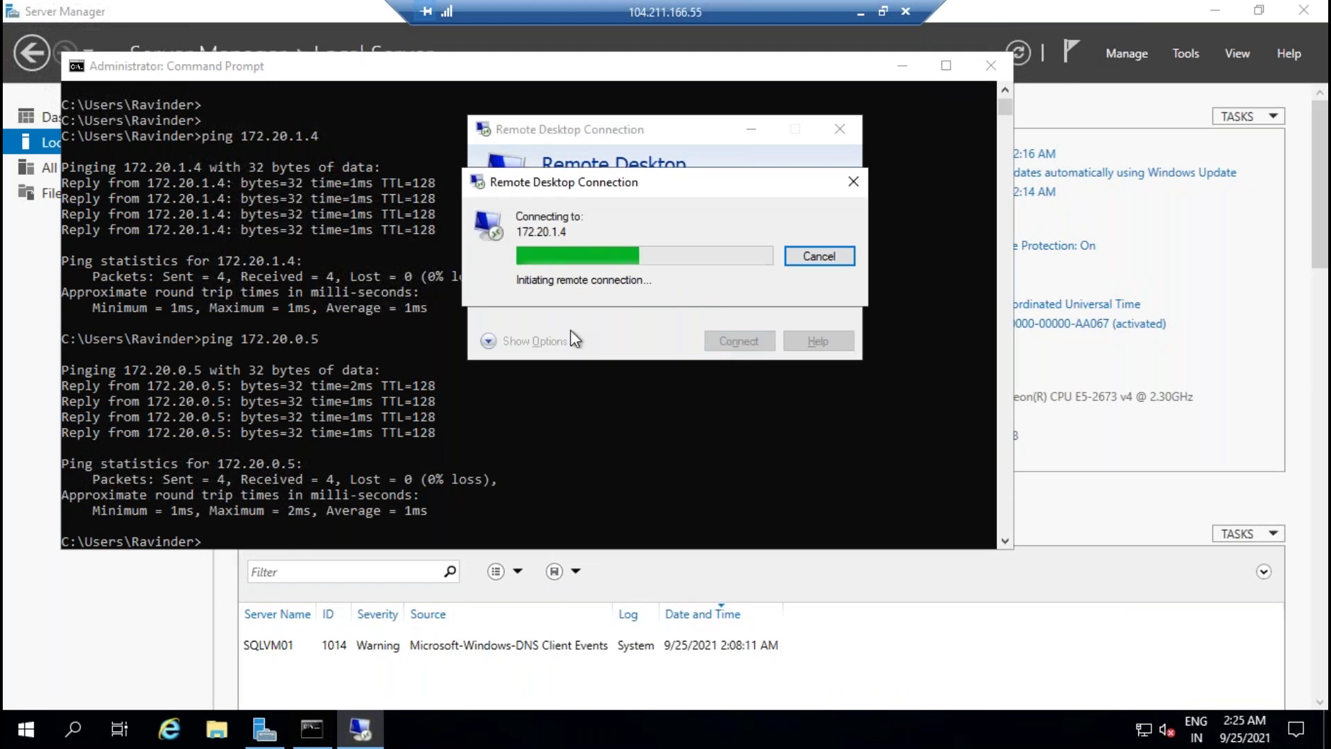
{"action": "left_click", "coordinate": [860, 13]}
Reconnect to 172.20.1.4 from the 104.211.143.47 session, watching it stall at initiating
{"action": "mouse_move", "coordinate": [744, 730]}
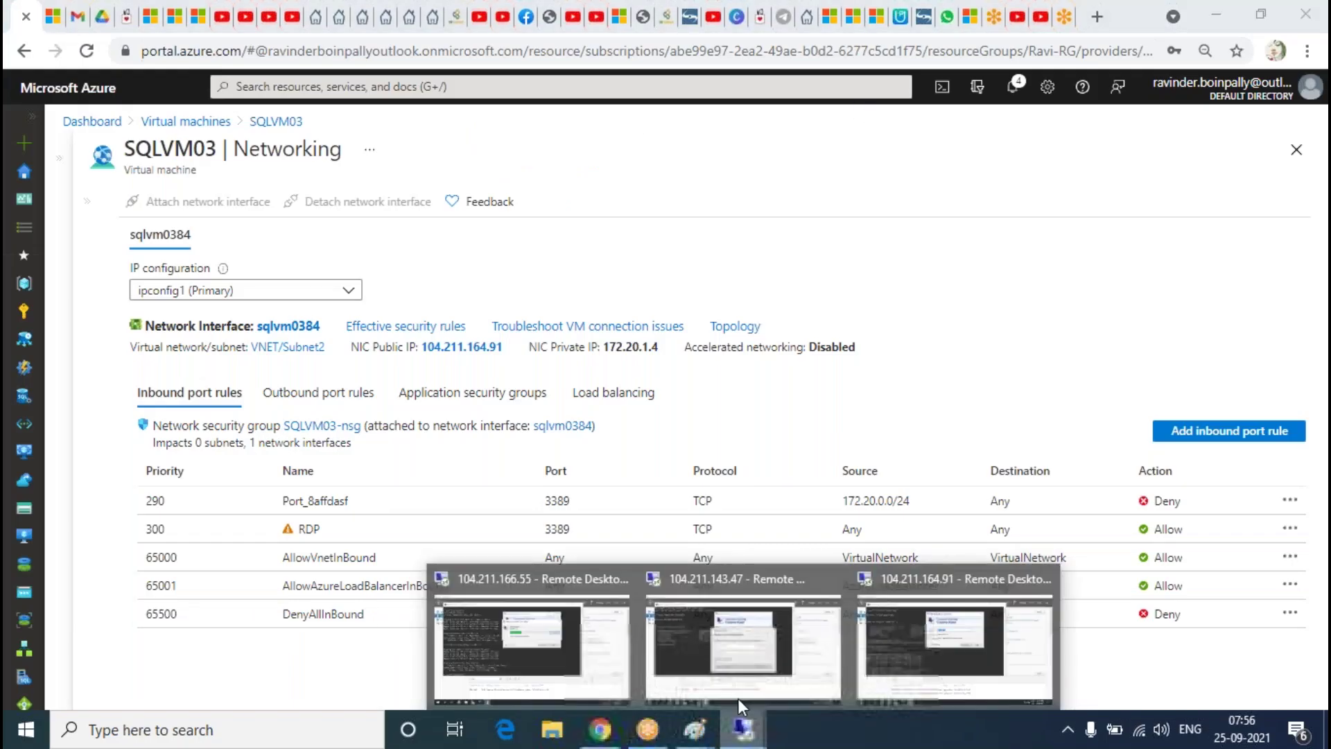
{"action": "left_click", "coordinate": [534, 628]}
{"action": "left_click", "coordinate": [809, 494]}
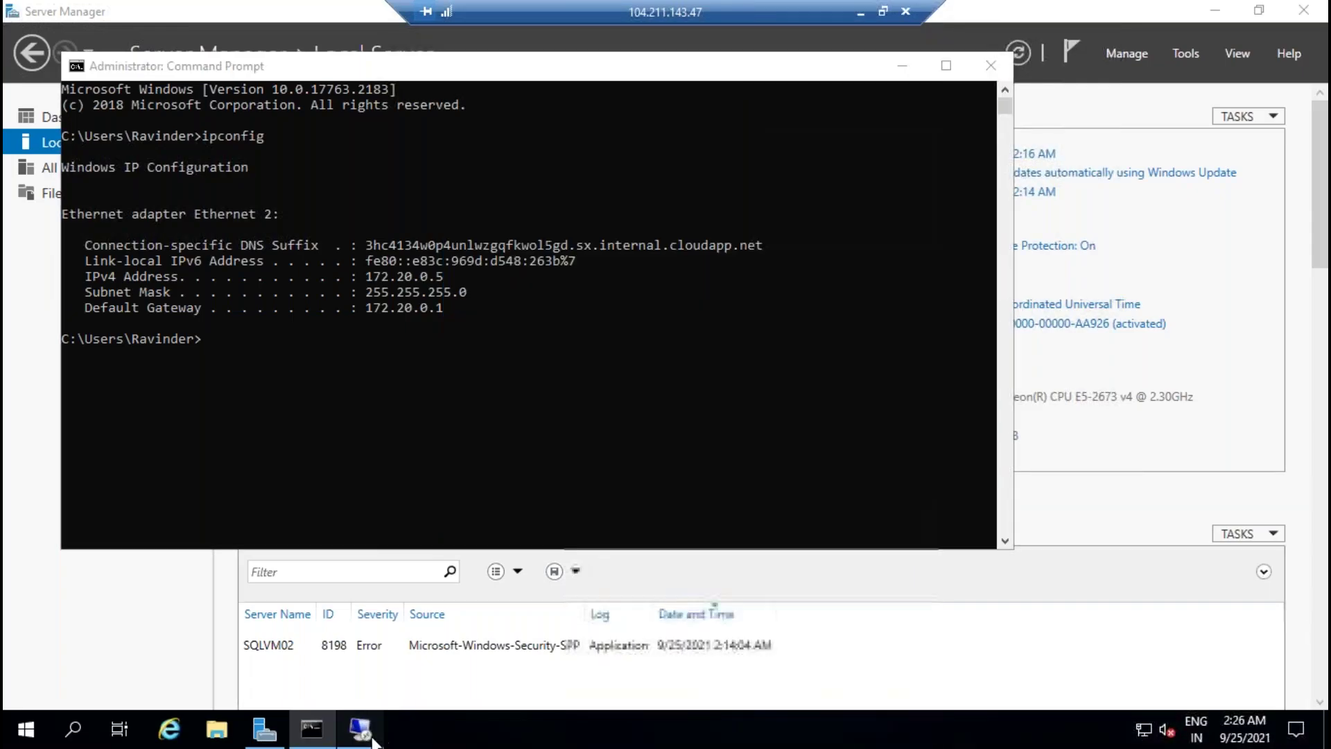
{"action": "left_click", "coordinate": [738, 340]}
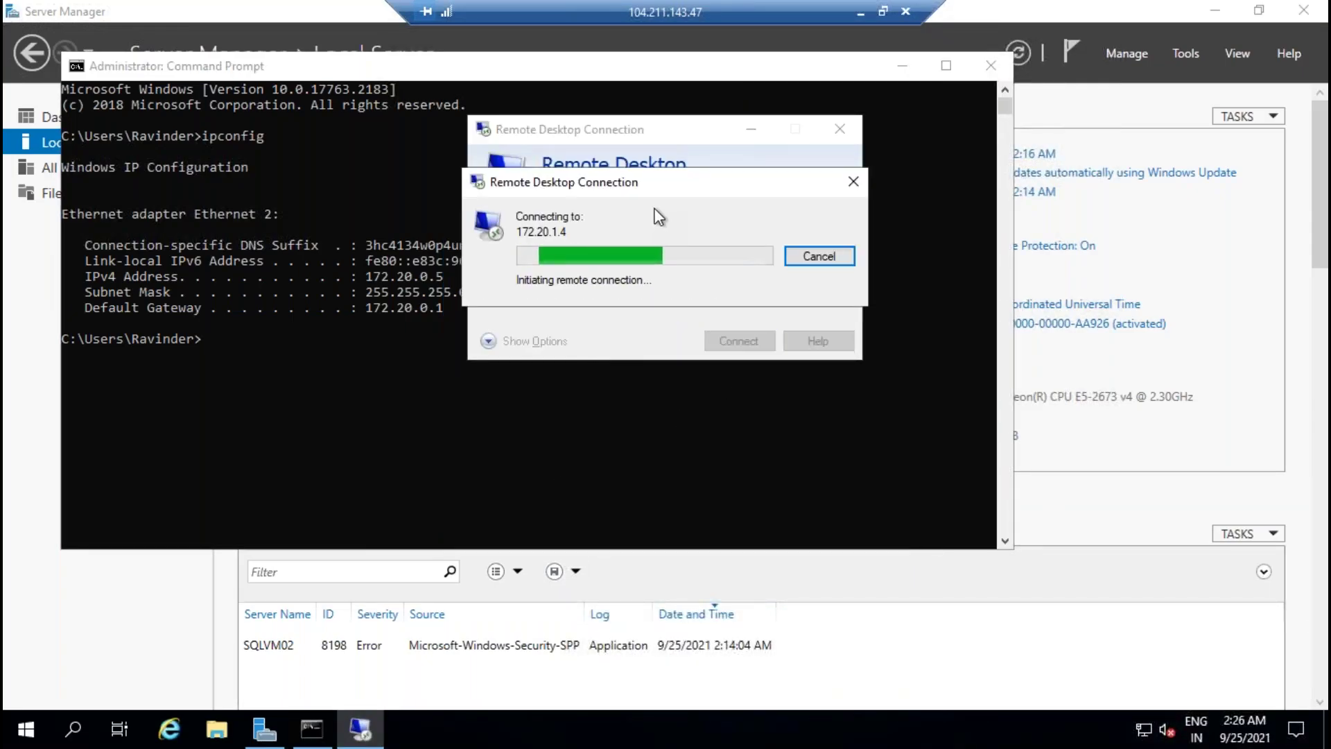
{"action": "left_click_drag", "start_coordinate": [650, 190], "coordinate": [664, 305]}
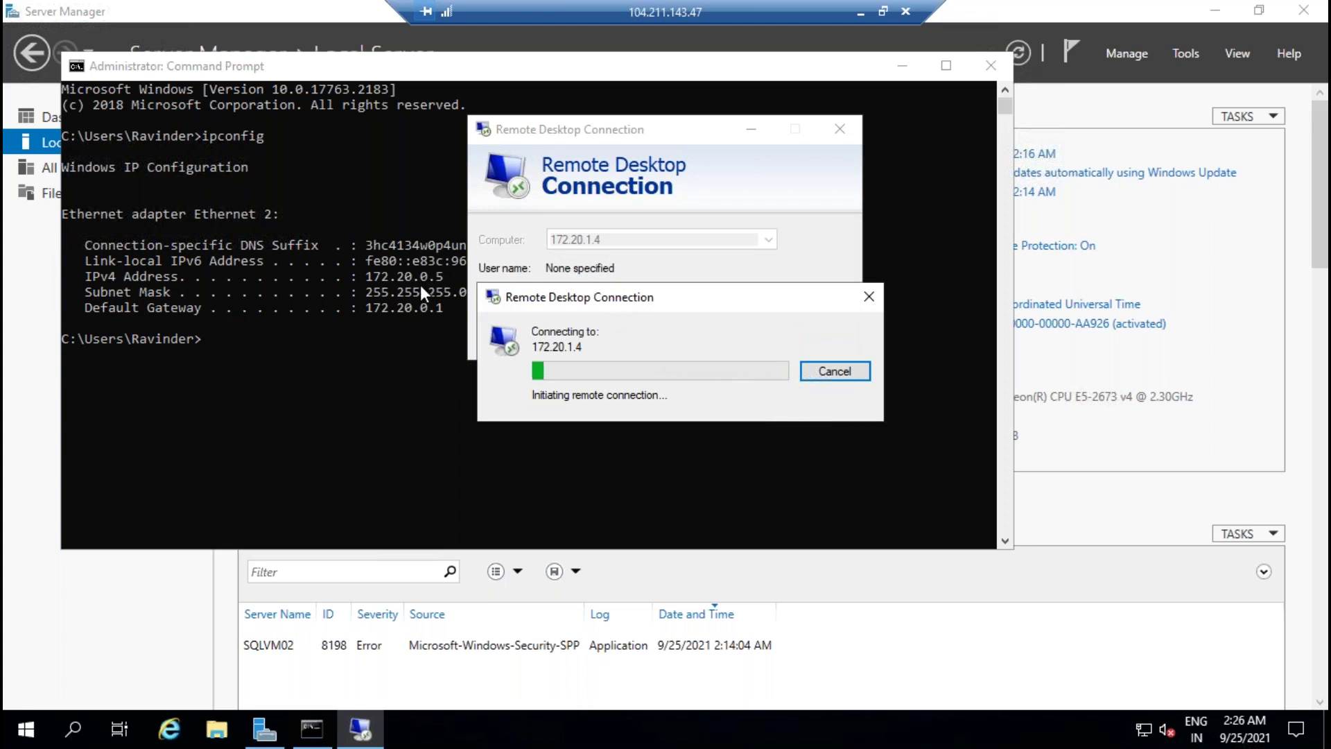
{"action": "left_click", "coordinate": [861, 13]}
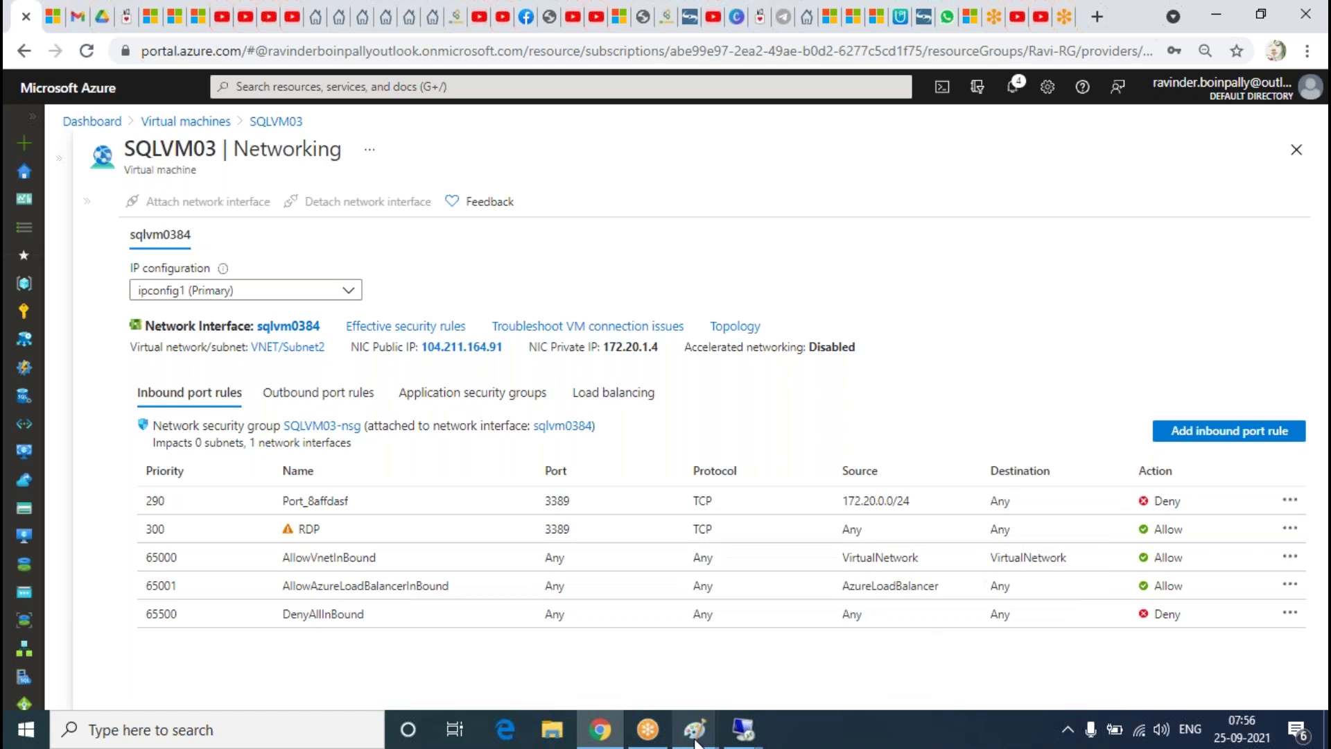
Try a pencil stroke from the SUBNET1 label in the diagram, undo it, and check the portal
{"action": "mouse_move", "coordinate": [694, 729]}
{"action": "left_click", "coordinate": [841, 660]}
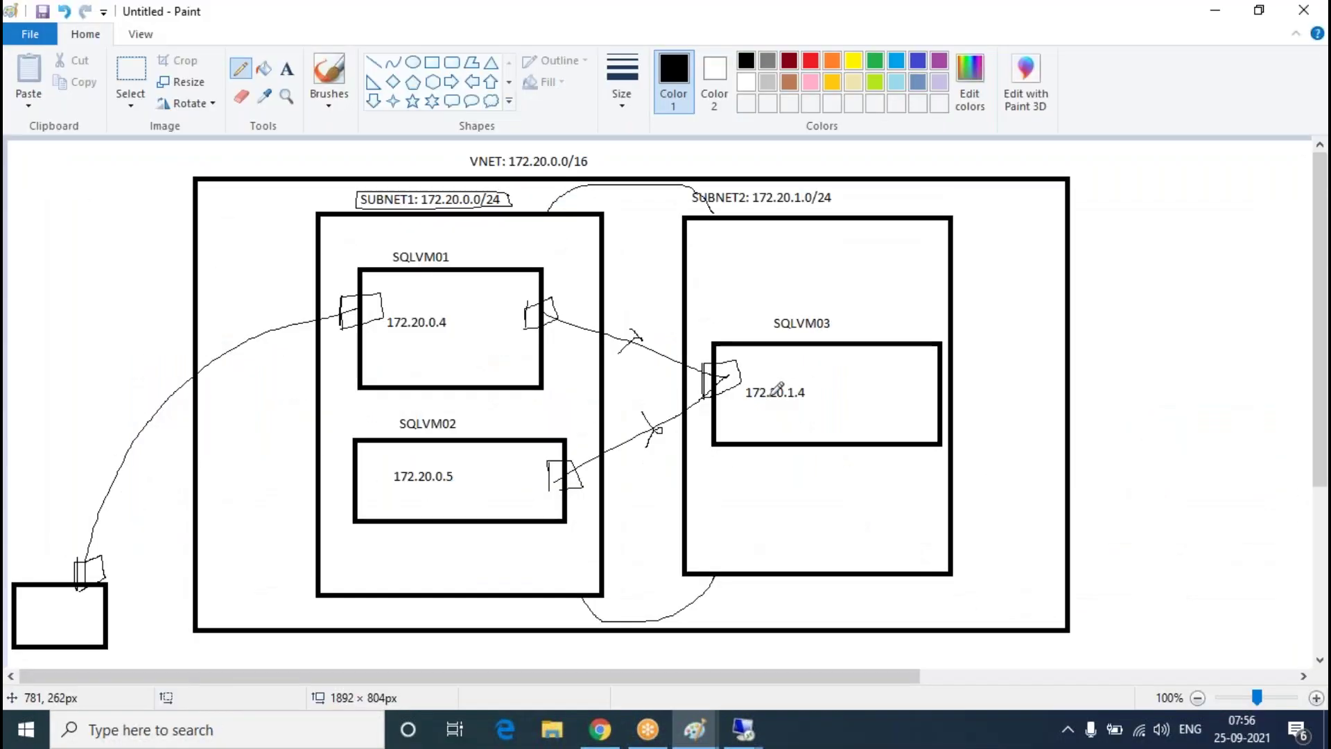
{"action": "left_click_drag", "start_coordinate": [517, 190], "coordinate": [542, 177]}
{"action": "key", "text": "ctrl+z"}
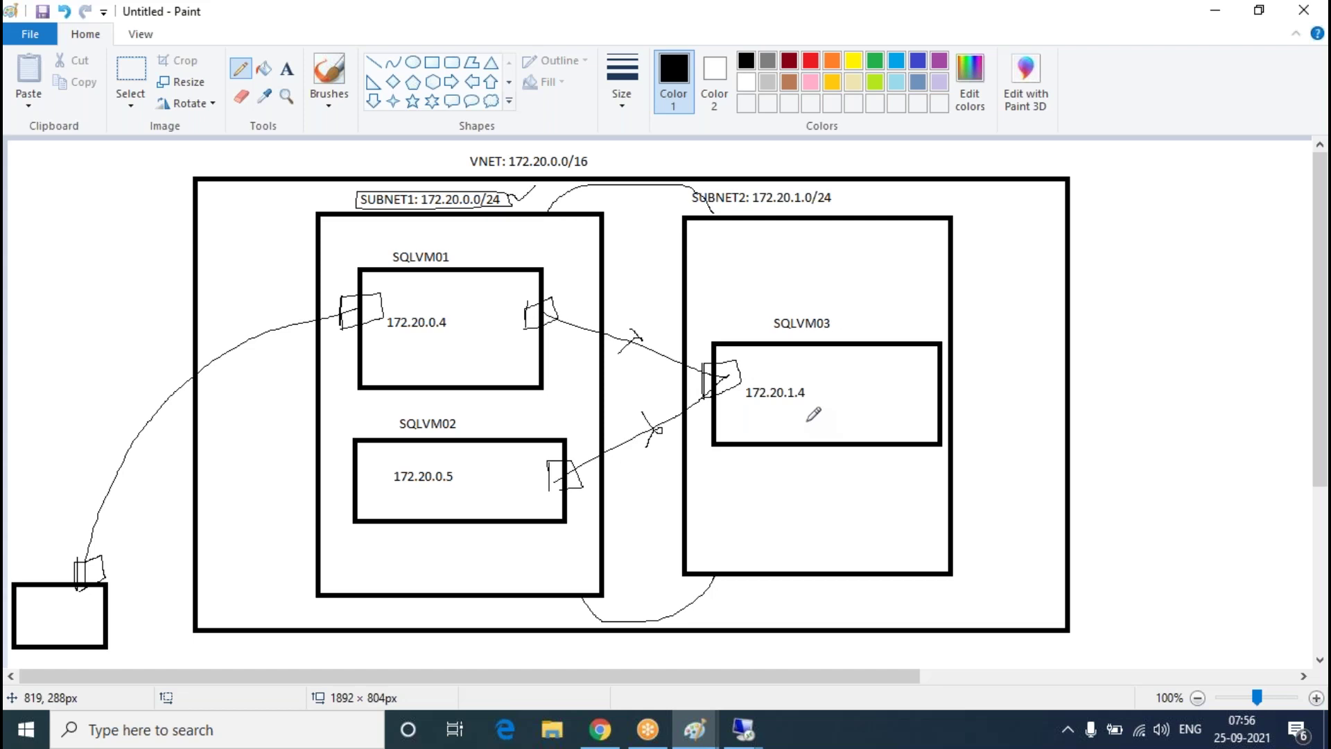
{"action": "key", "text": "alt+Tab"}
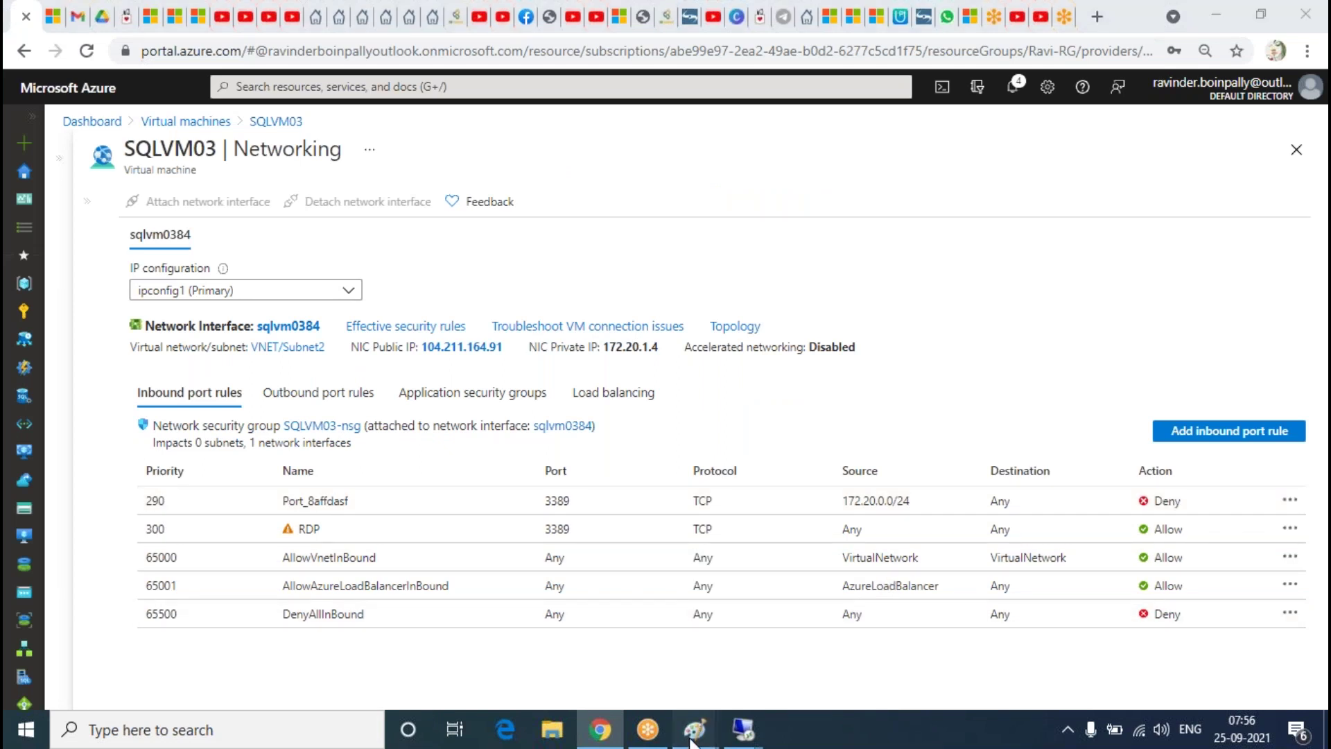
Undo the extra connector marks and draw arrowheads on the SQLVM01 and SQLVM02 lines into SQLVM03
{"action": "mouse_move", "coordinate": [696, 726]}
{"action": "left_click", "coordinate": [794, 652]}
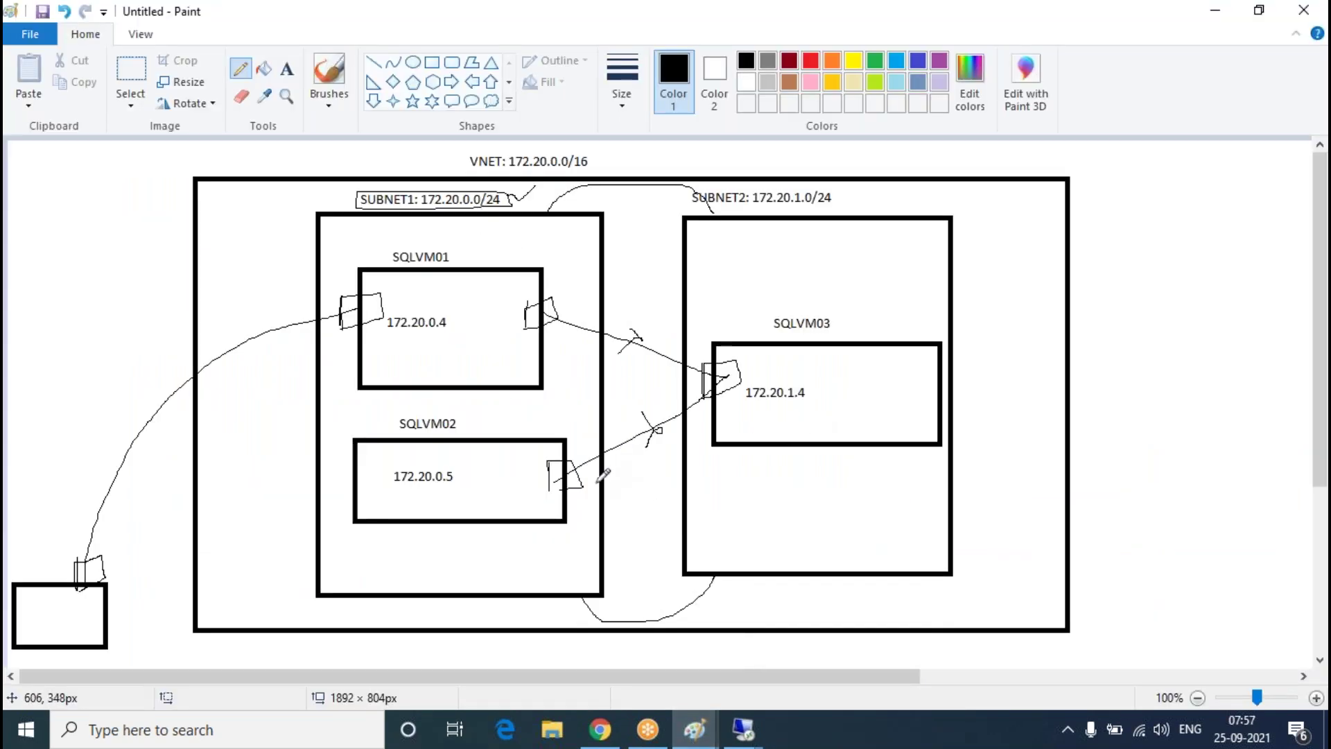
{"action": "mouse_move", "coordinate": [537, 442]}
{"action": "left_mouse_down"}
{"action": "mouse_move", "coordinate": [645, 392]}
{"action": "mouse_move", "coordinate": [726, 376]}
{"action": "left_mouse_up"}
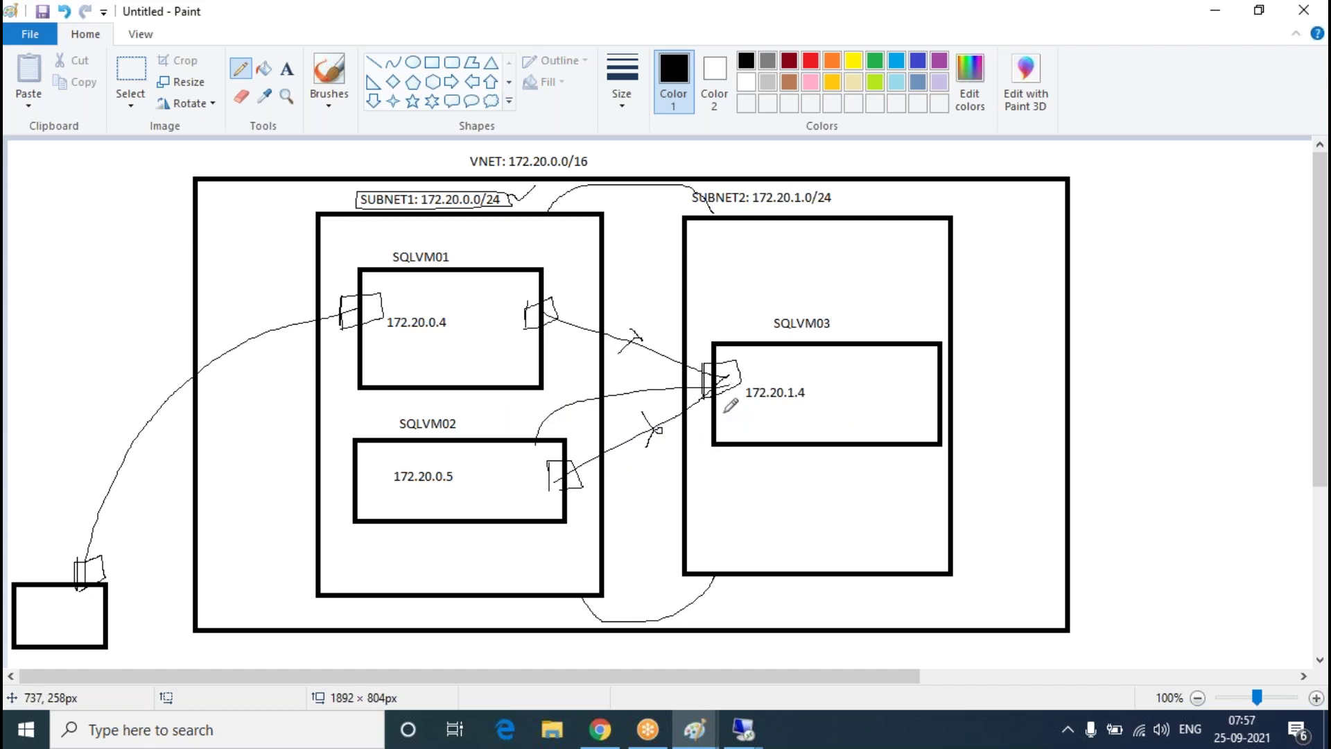
{"action": "key", "text": "ctrl+z"}
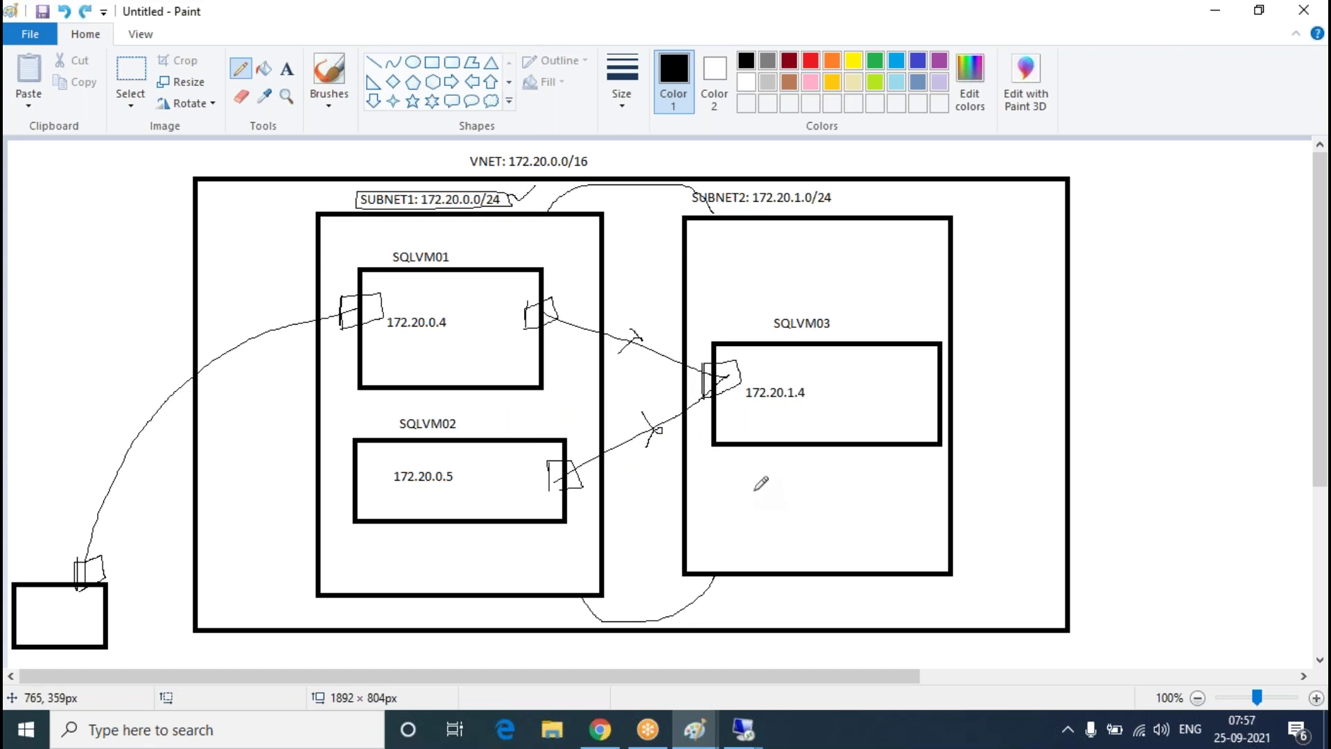
{"action": "key", "text": "ctrl+z"}
{"action": "key", "text": "ctrl+z"}
{"action": "key", "text": "ctrl+z"}
{"action": "key", "text": "ctrl+z"}
{"action": "key", "text": "ctrl+z"}
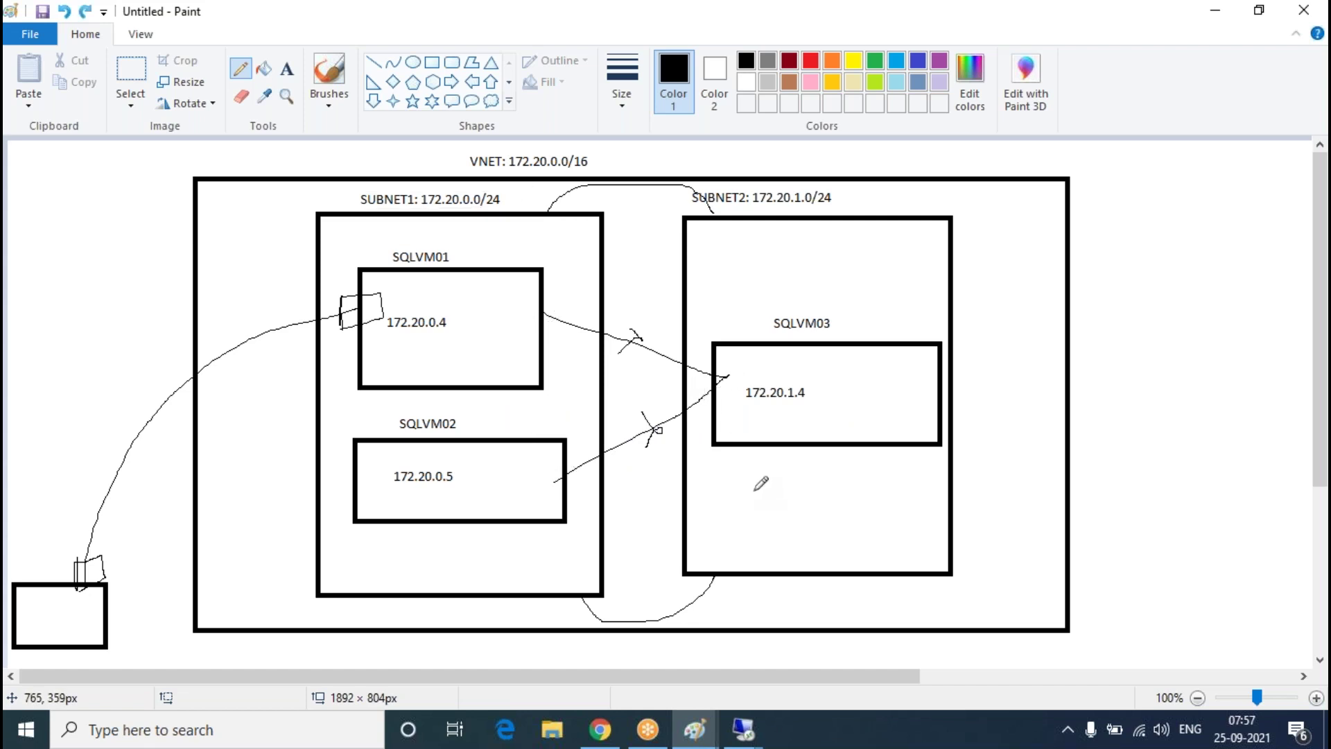
{"action": "mouse_move", "coordinate": [617, 319]}
{"action": "left_mouse_down"}
{"action": "mouse_move", "coordinate": [636, 350]}
{"action": "mouse_move", "coordinate": [607, 377]}
{"action": "left_mouse_up"}
{"action": "left_click_drag", "start_coordinate": [639, 425], "coordinate": [666, 401]}
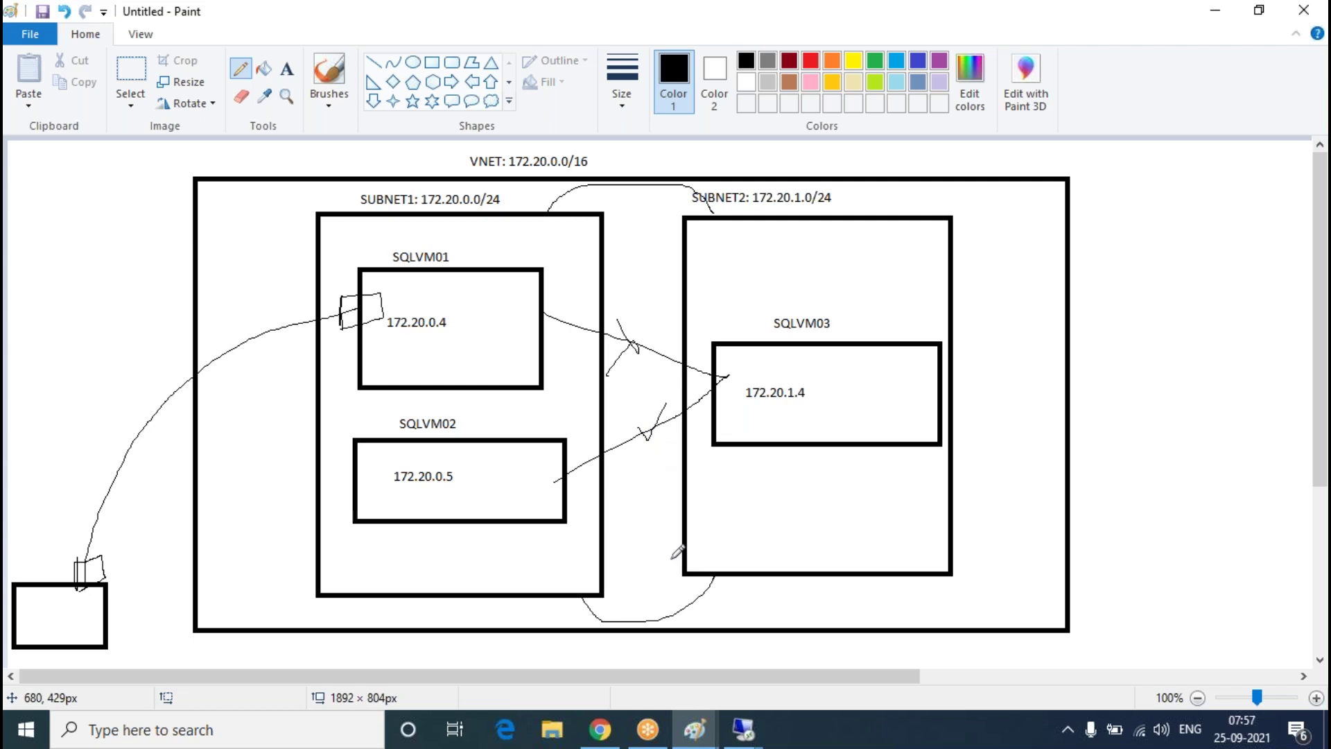
{"action": "left_click", "coordinate": [600, 730]}
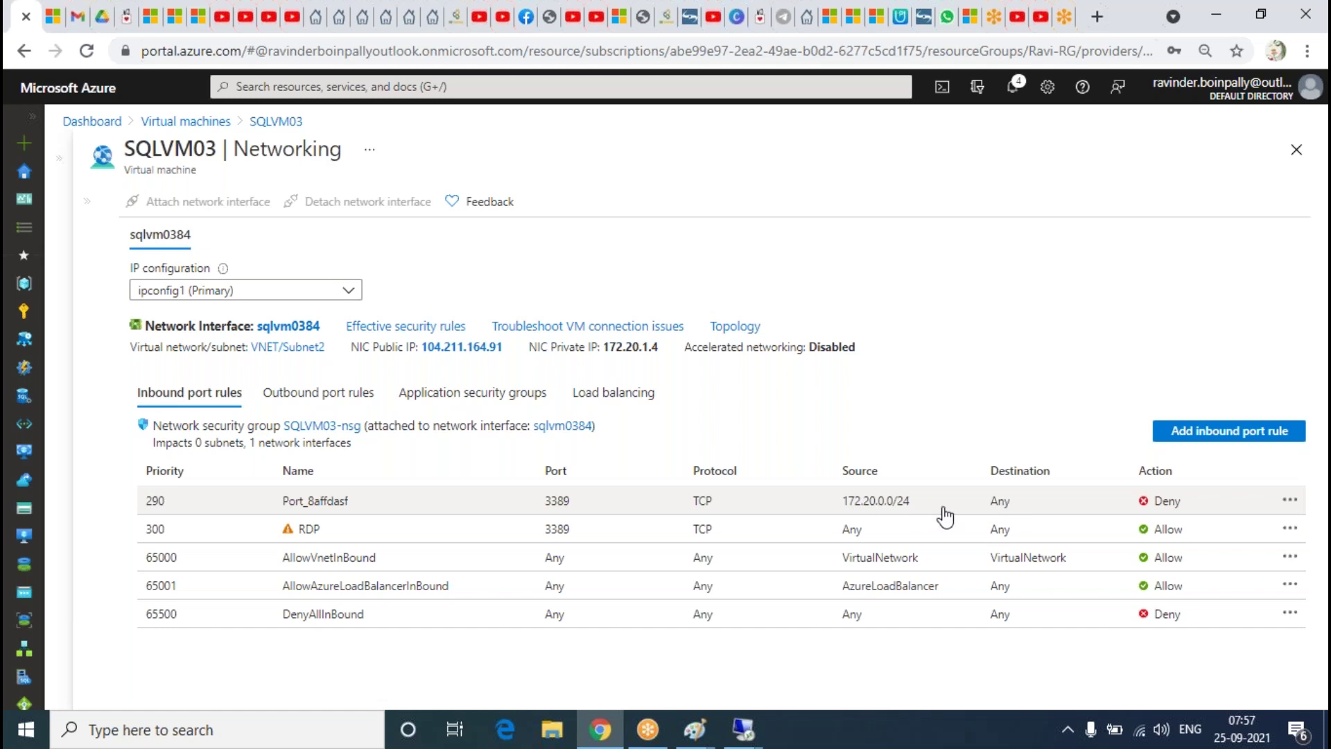
Start a new inbound security rule with source IP address 172.20.0.5
{"action": "left_click", "coordinate": [1214, 430]}
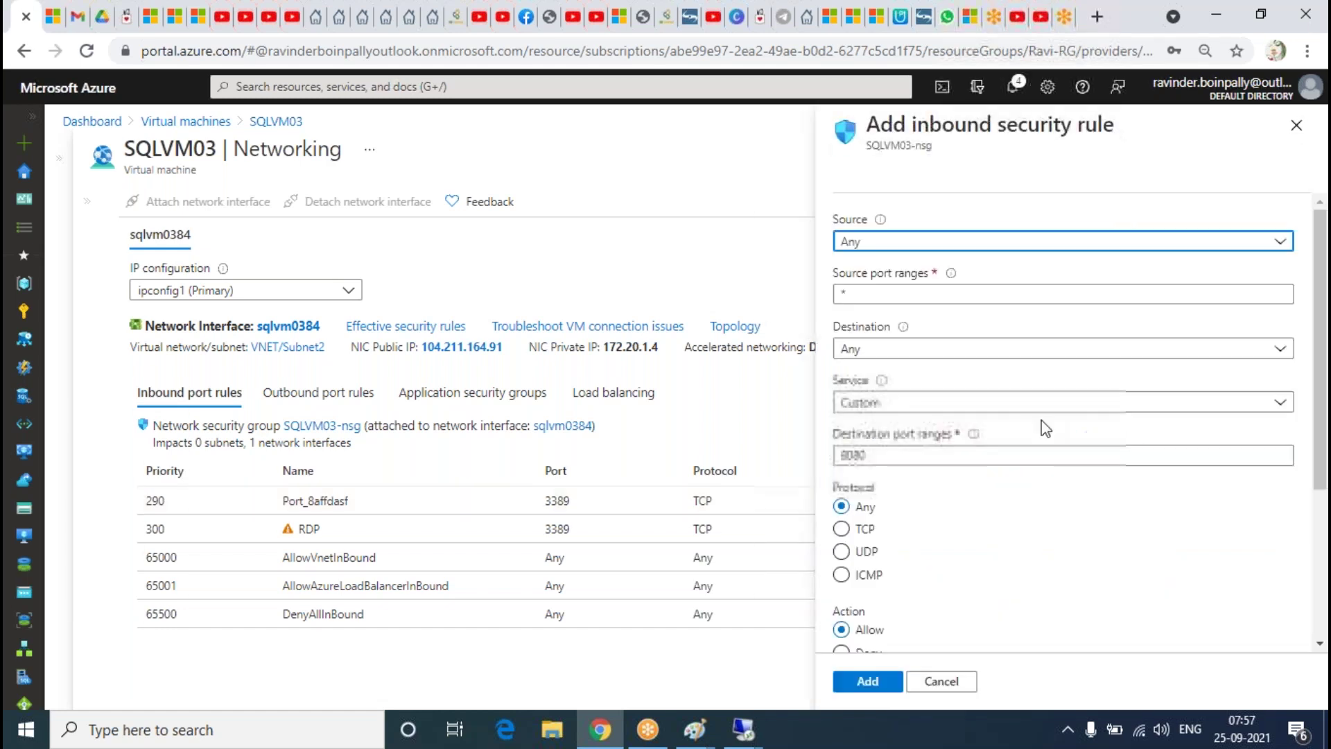
{"action": "left_click", "coordinate": [871, 246]}
{"action": "left_click", "coordinate": [875, 292]}
{"action": "left_click", "coordinate": [877, 298]}
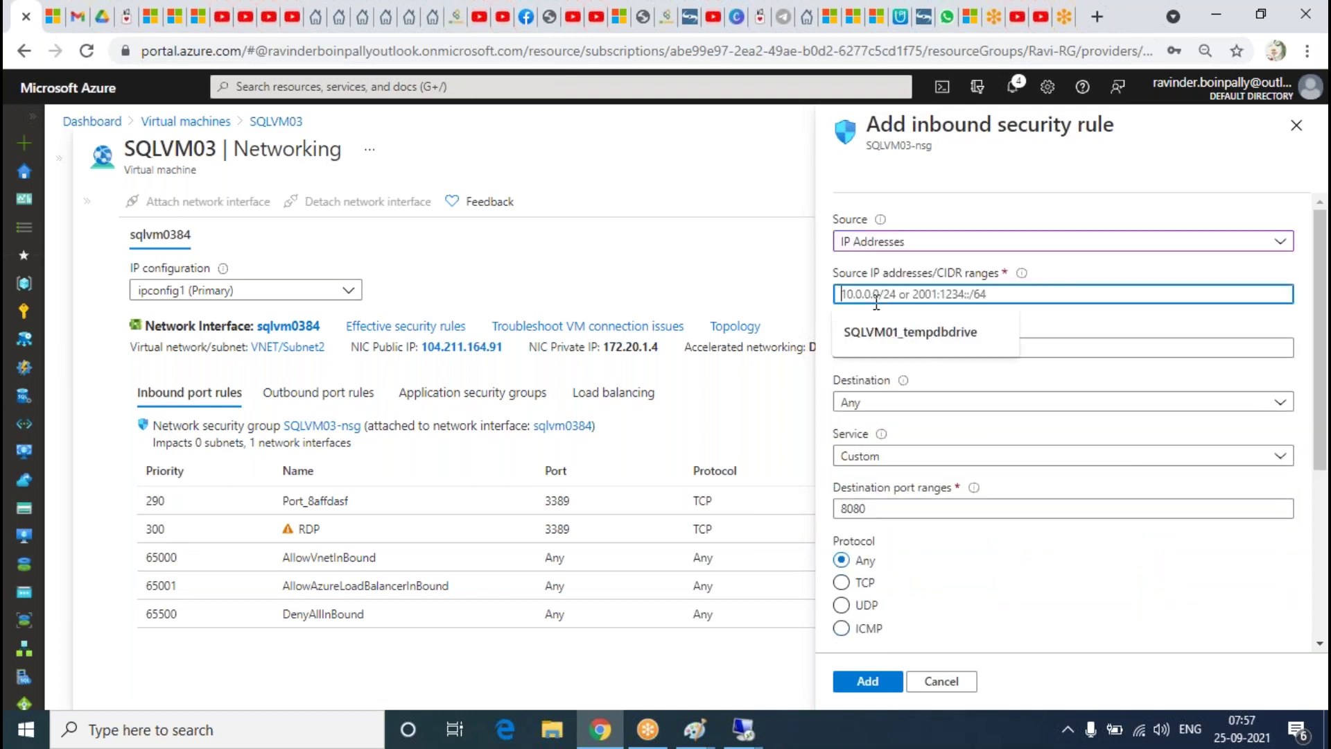
{"action": "type", "text": "172."}
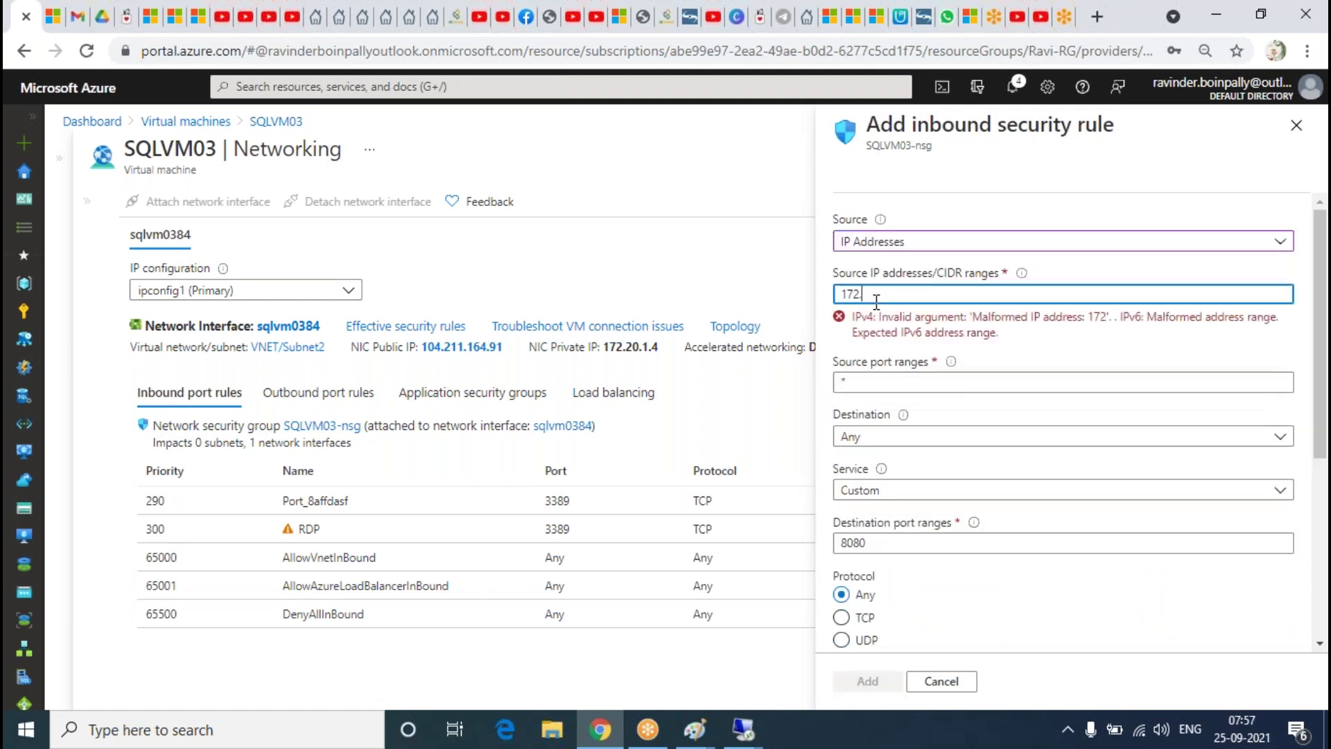
{"action": "type", "text": "0"}
{"action": "key", "text": "BackSpace"}
{"action": "type", "text": "2"}
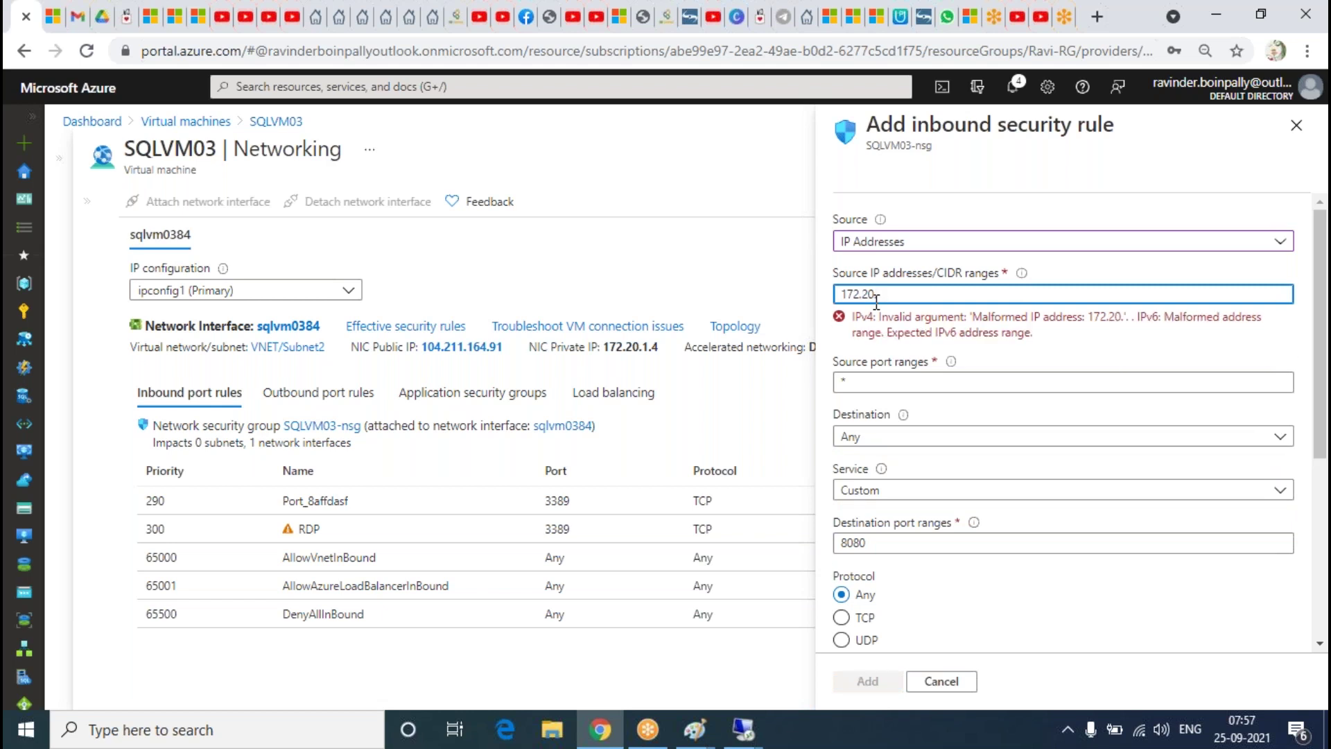
{"action": "type", "text": "0.0.5"}
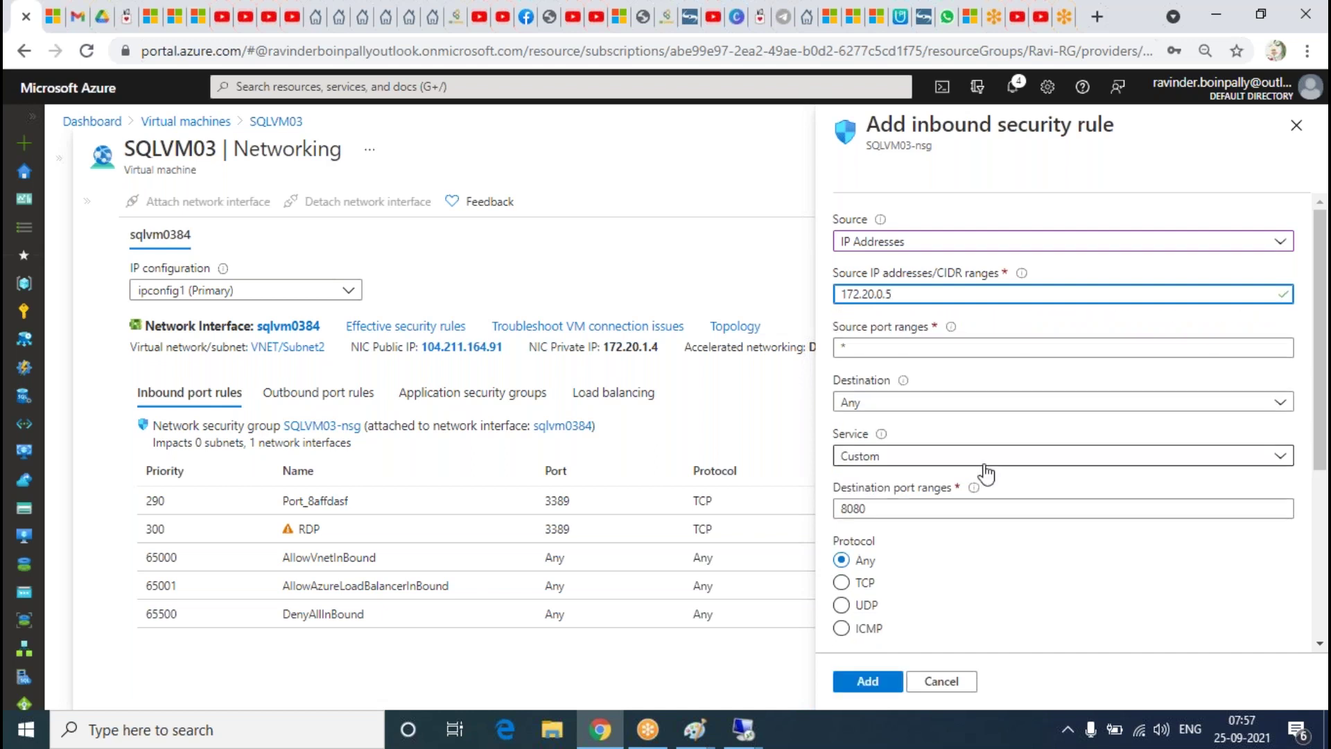
Make it an RDP rule named Port_8sdsafs at priority 280 and create it
{"action": "left_click", "coordinate": [875, 454]}
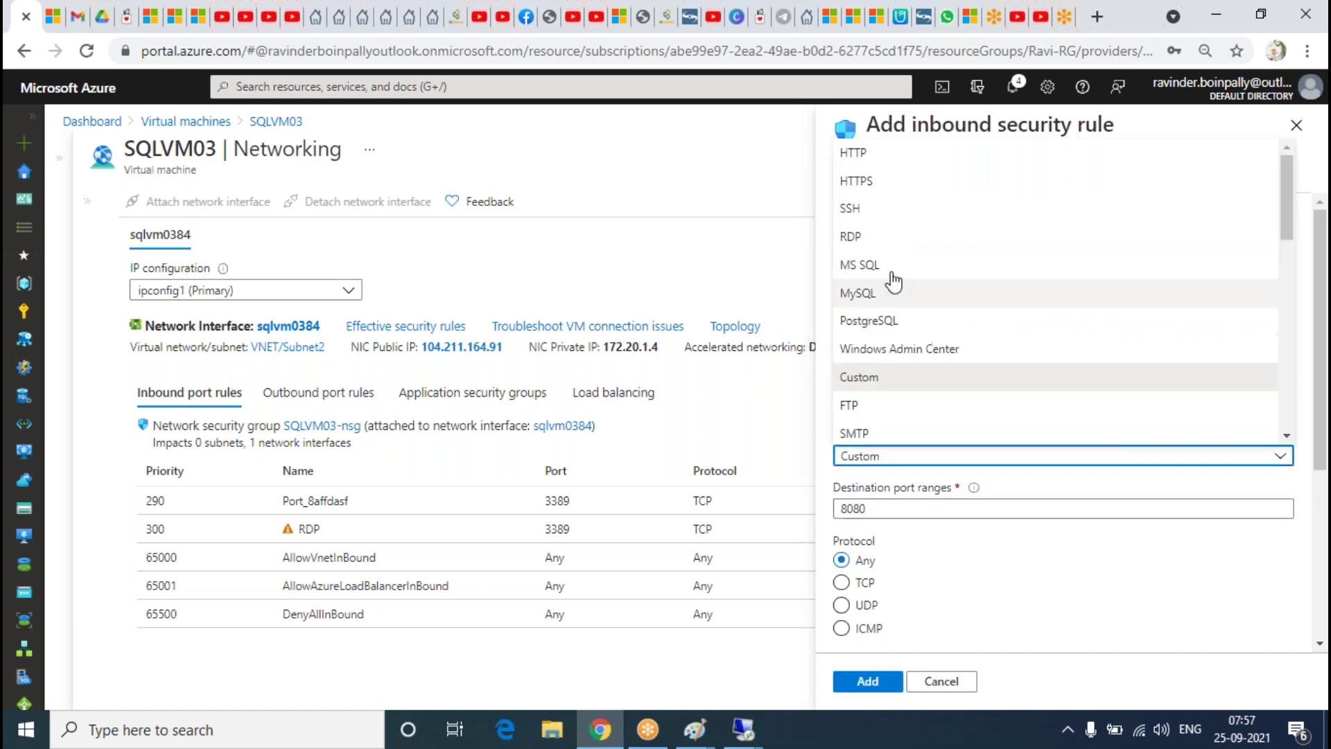
{"action": "left_click", "coordinate": [883, 238]}
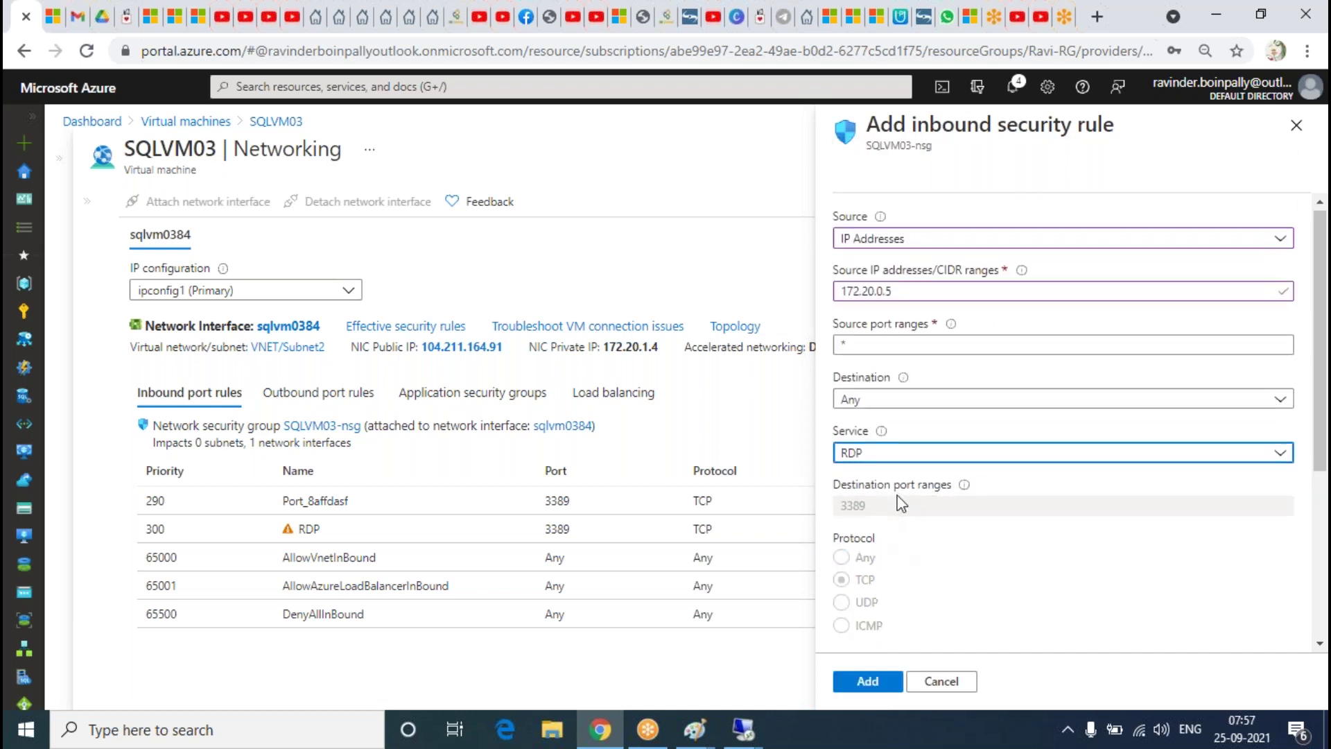
{"action": "scroll", "coordinate": [901, 502], "scroll_direction": "down", "scroll_amount": 3}
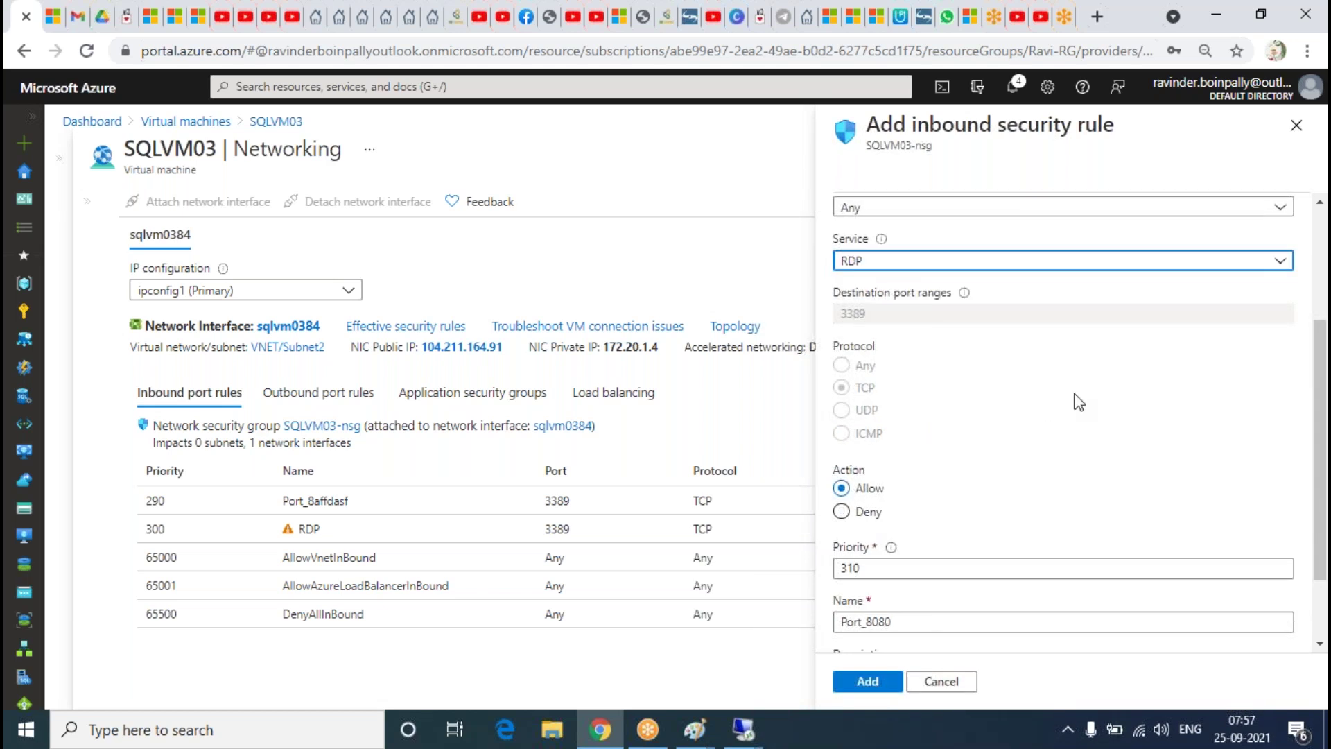
{"action": "scroll", "coordinate": [1078, 402], "scroll_direction": "down", "scroll_amount": 2}
{"action": "left_click_drag", "start_coordinate": [873, 525], "coordinate": [909, 520]}
{"action": "type", "text": "sdsafs"}
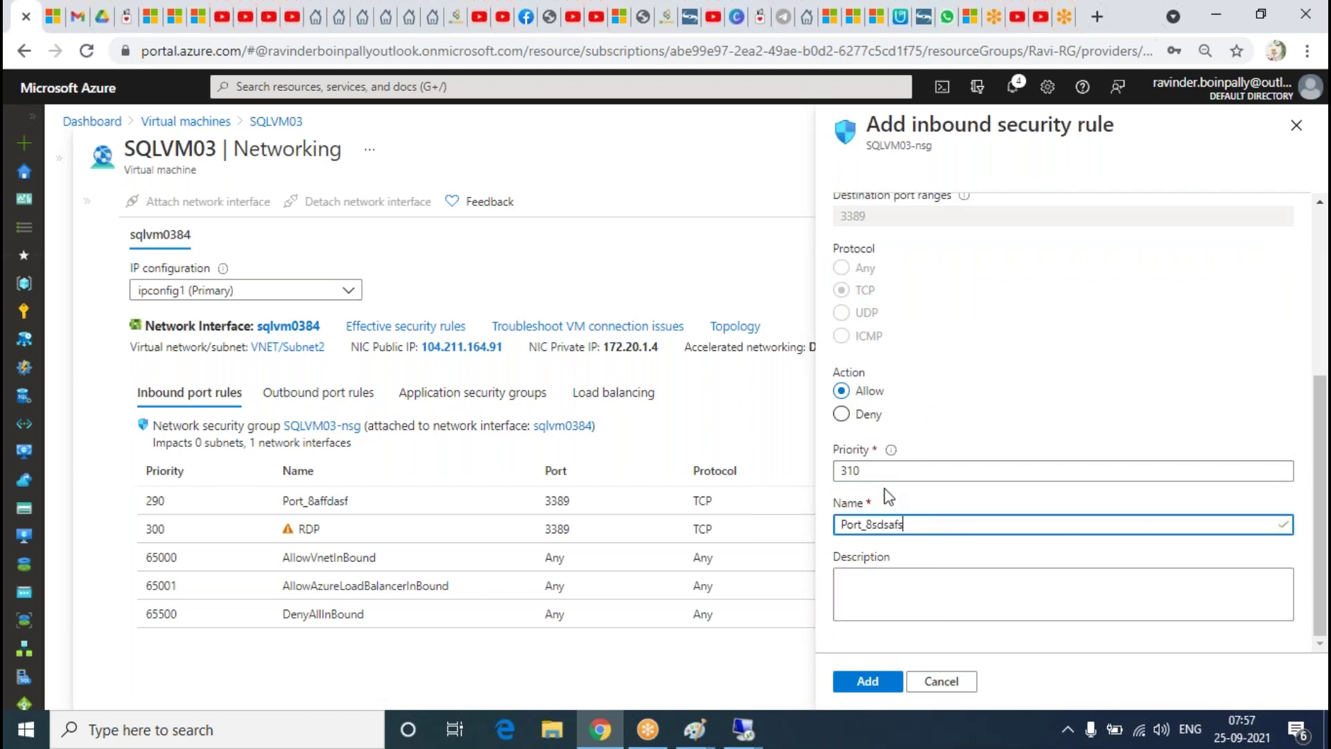
{"action": "left_click_drag", "start_coordinate": [880, 469], "coordinate": [825, 488]}
{"action": "type", "text": "280"}
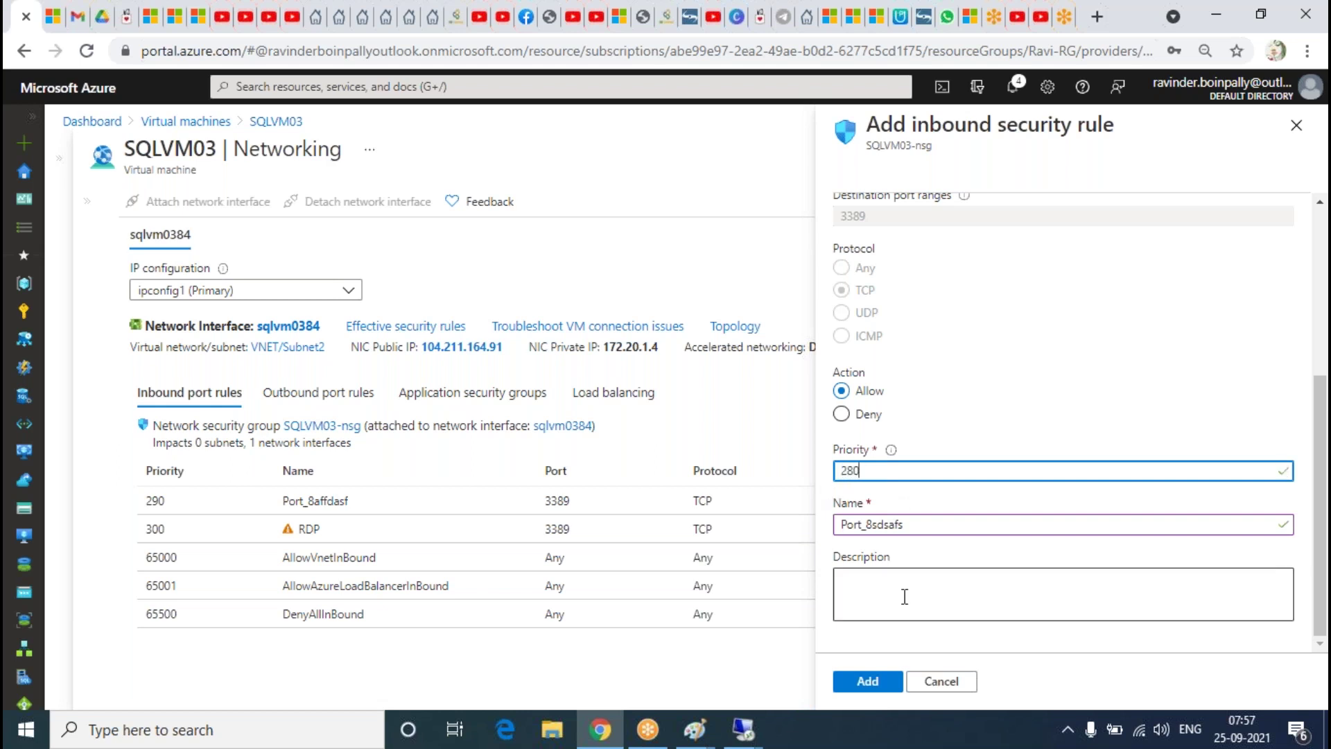
{"action": "left_click", "coordinate": [868, 677]}
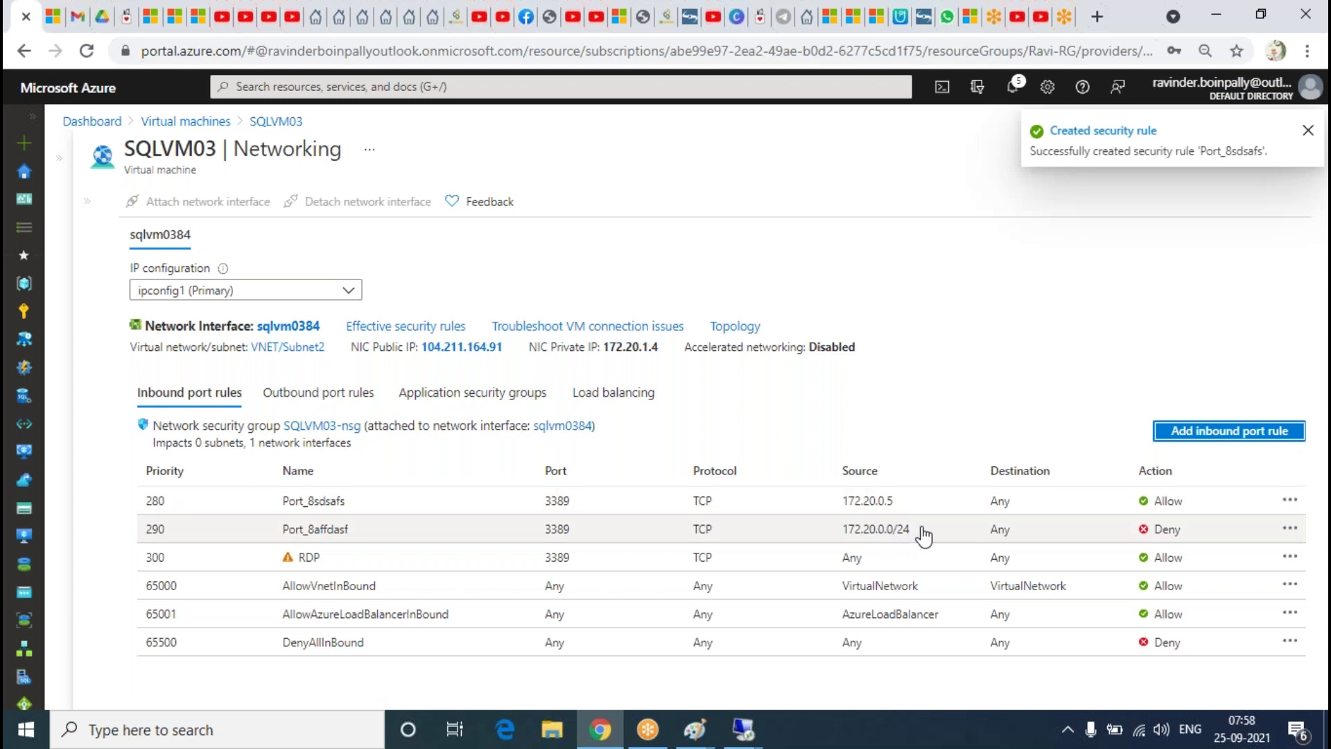
{"action": "left_click_drag", "start_coordinate": [920, 536], "coordinate": [842, 511]}
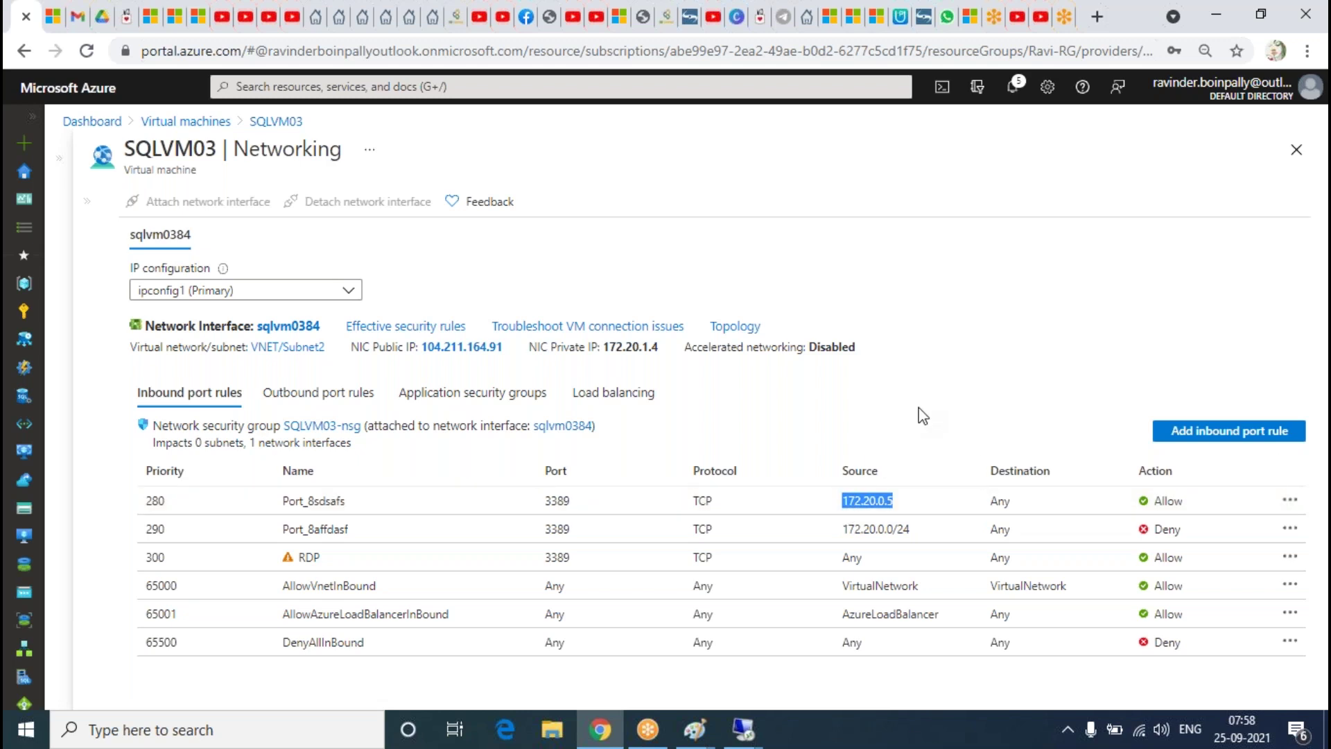
{"action": "left_click", "coordinate": [695, 729]}
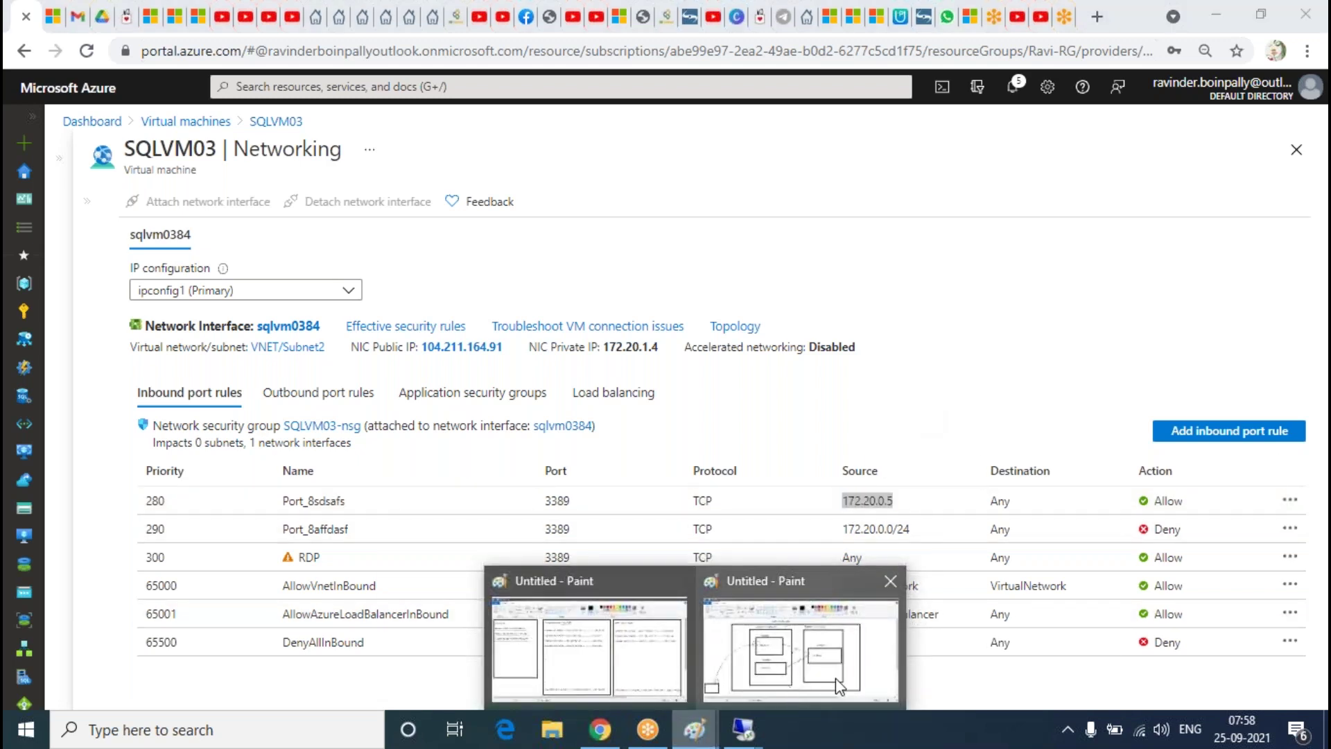
{"action": "left_click", "coordinate": [835, 678]}
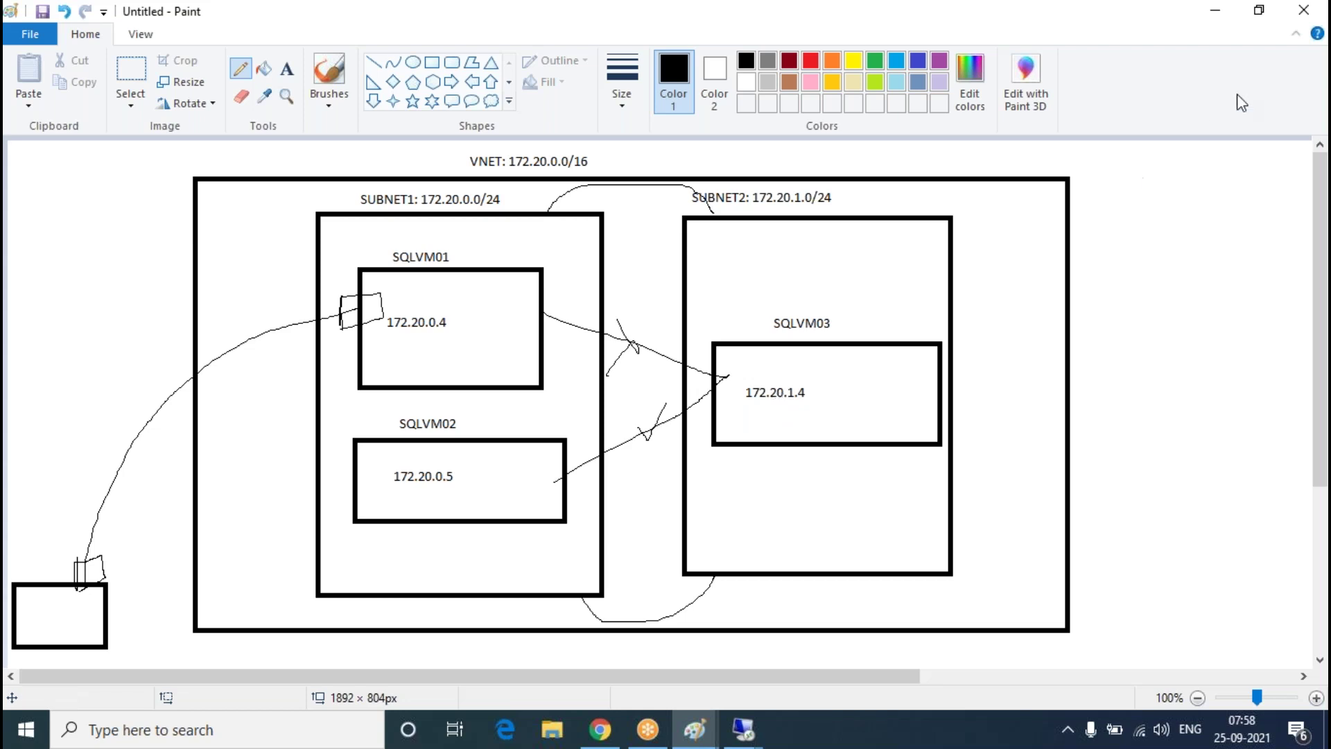
{"action": "left_click", "coordinate": [1220, 11]}
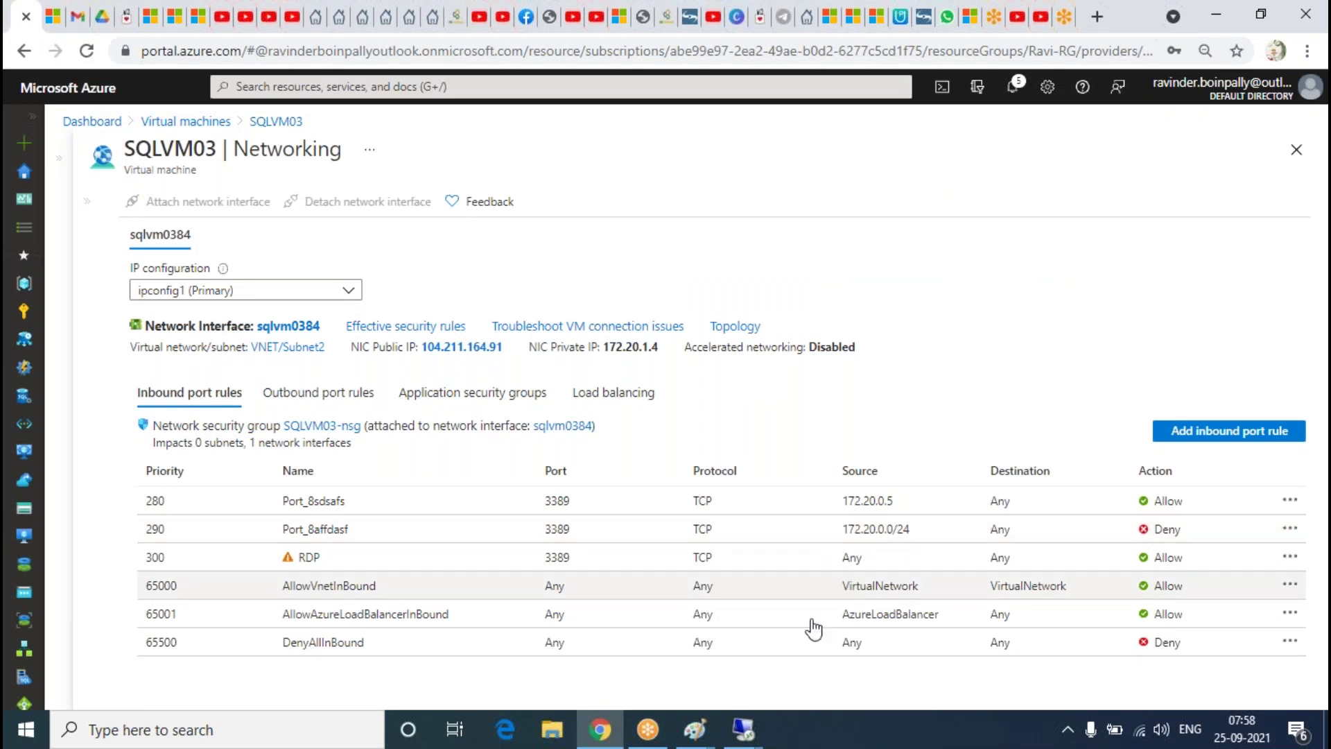
Dismiss the connection errors and retry reaching 172.20.1.4 from the first remote sessions
{"action": "mouse_move", "coordinate": [742, 730]}
{"action": "left_click", "coordinate": [583, 655]}
{"action": "left_click", "coordinate": [886, 410]}
{"action": "left_click", "coordinate": [739, 341]}
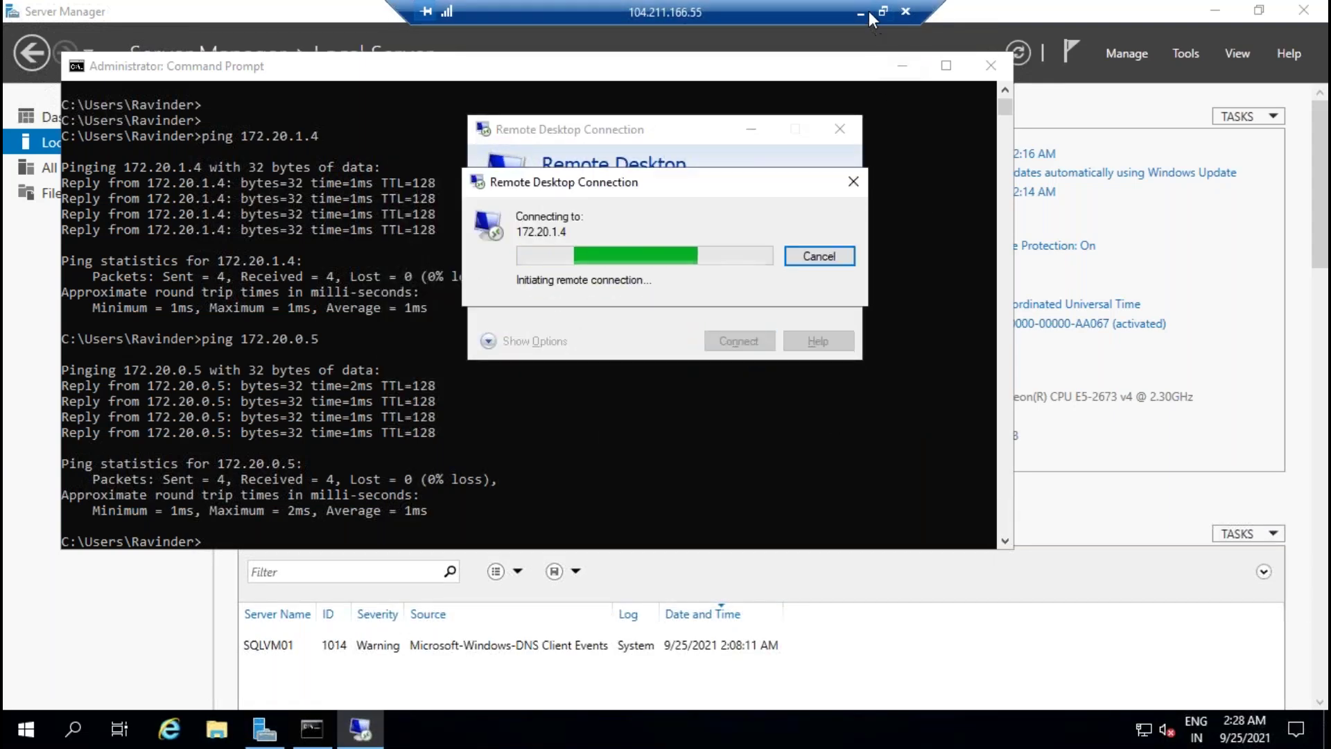
{"action": "left_click", "coordinate": [863, 12]}
{"action": "left_click", "coordinate": [646, 610]}
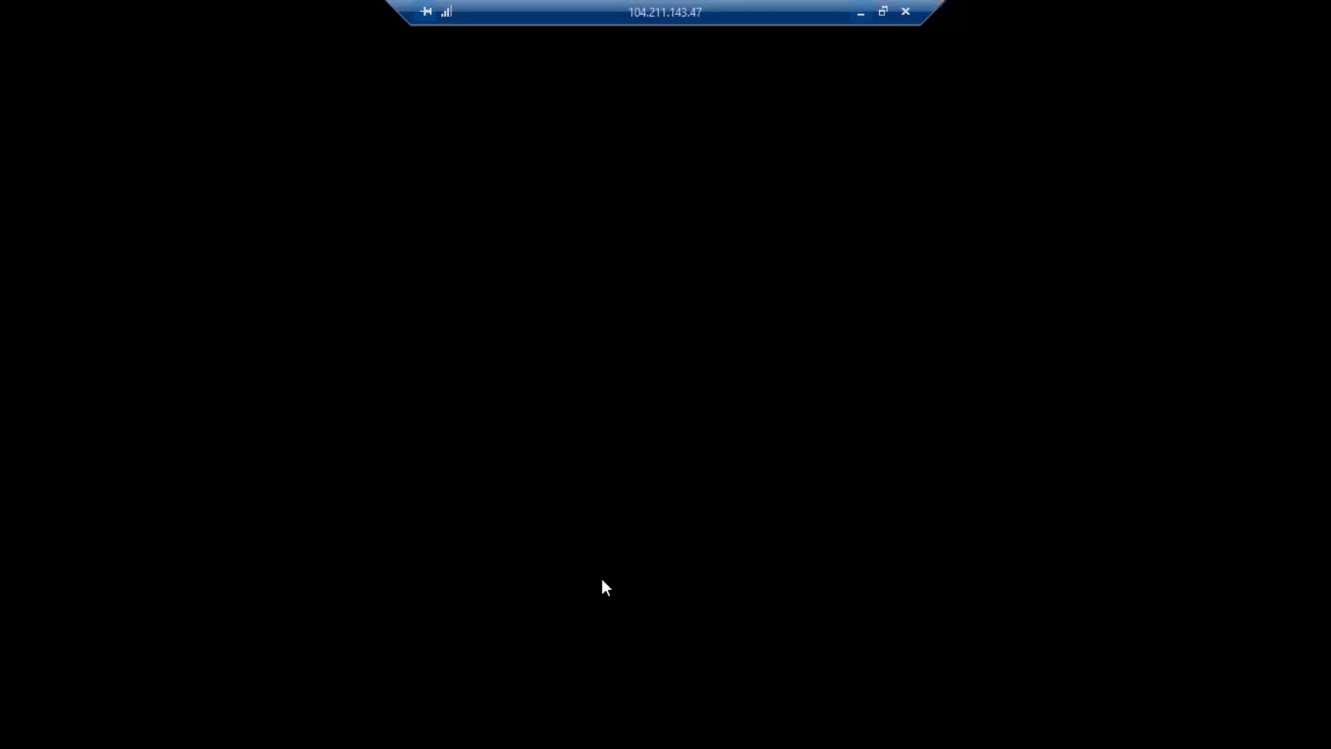
{"action": "left_click", "coordinate": [813, 409]}
{"action": "key", "text": "Return"}
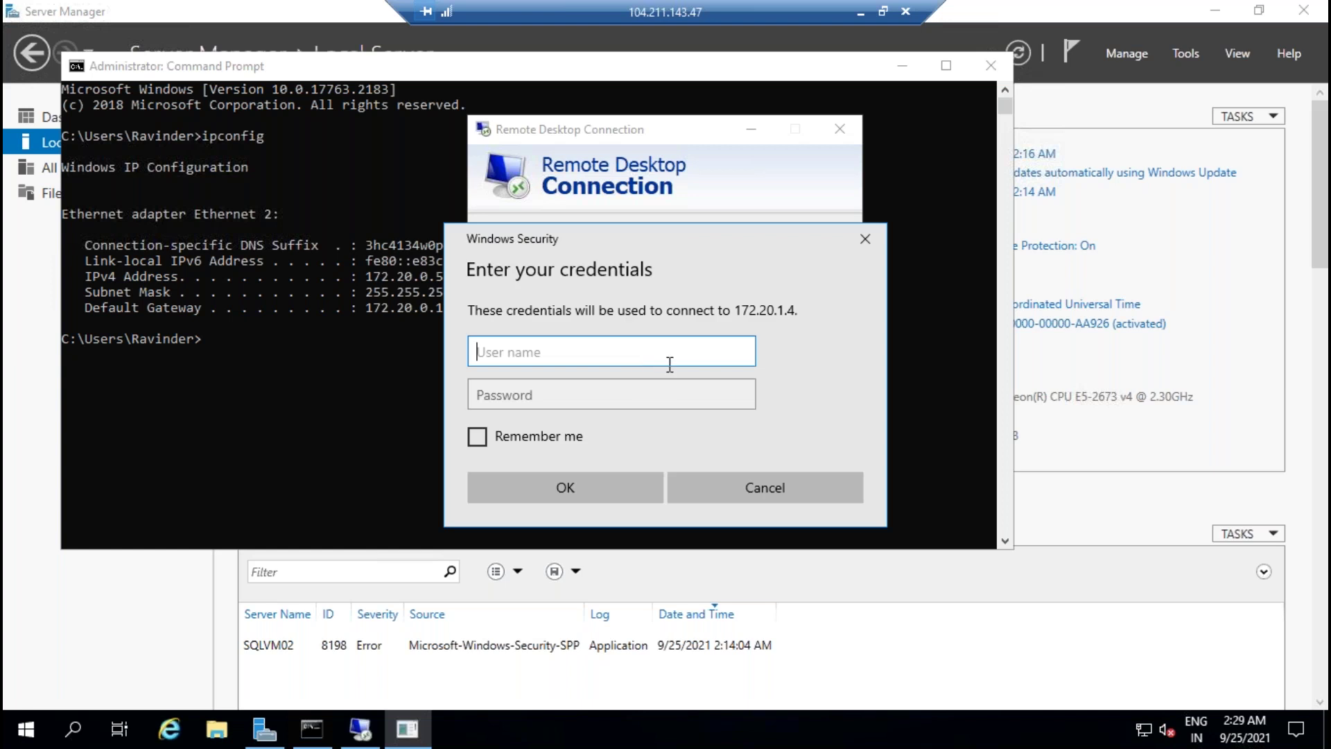
{"action": "left_click", "coordinate": [860, 13]}
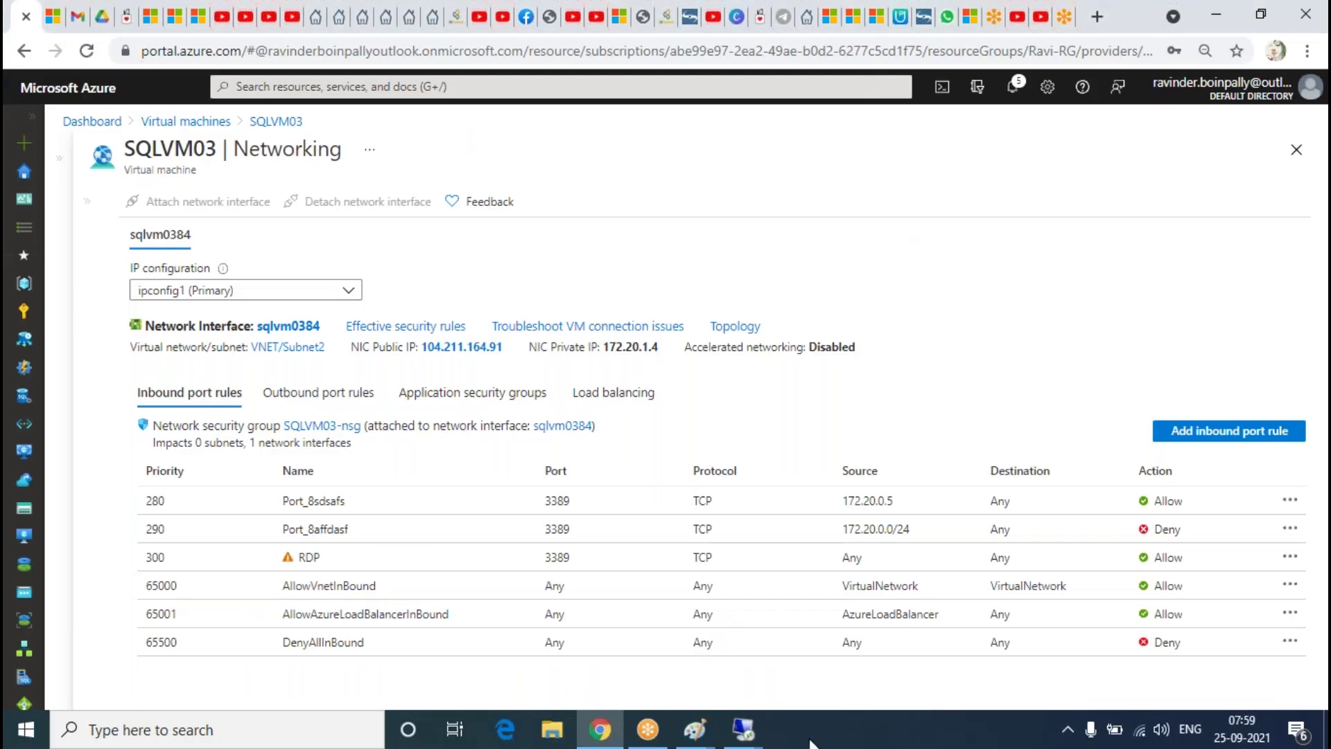
Retry the 172.20.1.4 connection from the 104.211.166.55 session, then minimize it
{"action": "mouse_move", "coordinate": [705, 735]}
{"action": "left_click", "coordinate": [527, 631]}
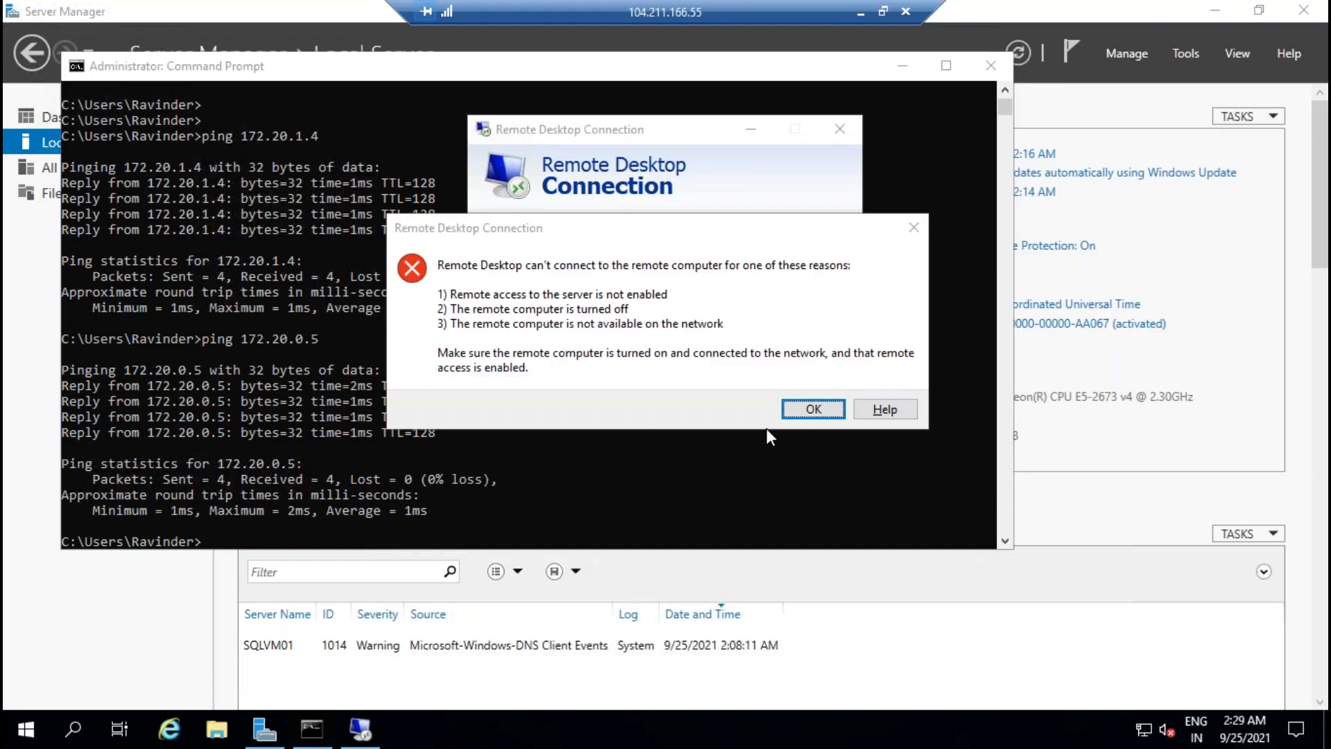
{"action": "left_click", "coordinate": [811, 411]}
{"action": "left_click", "coordinate": [739, 341]}
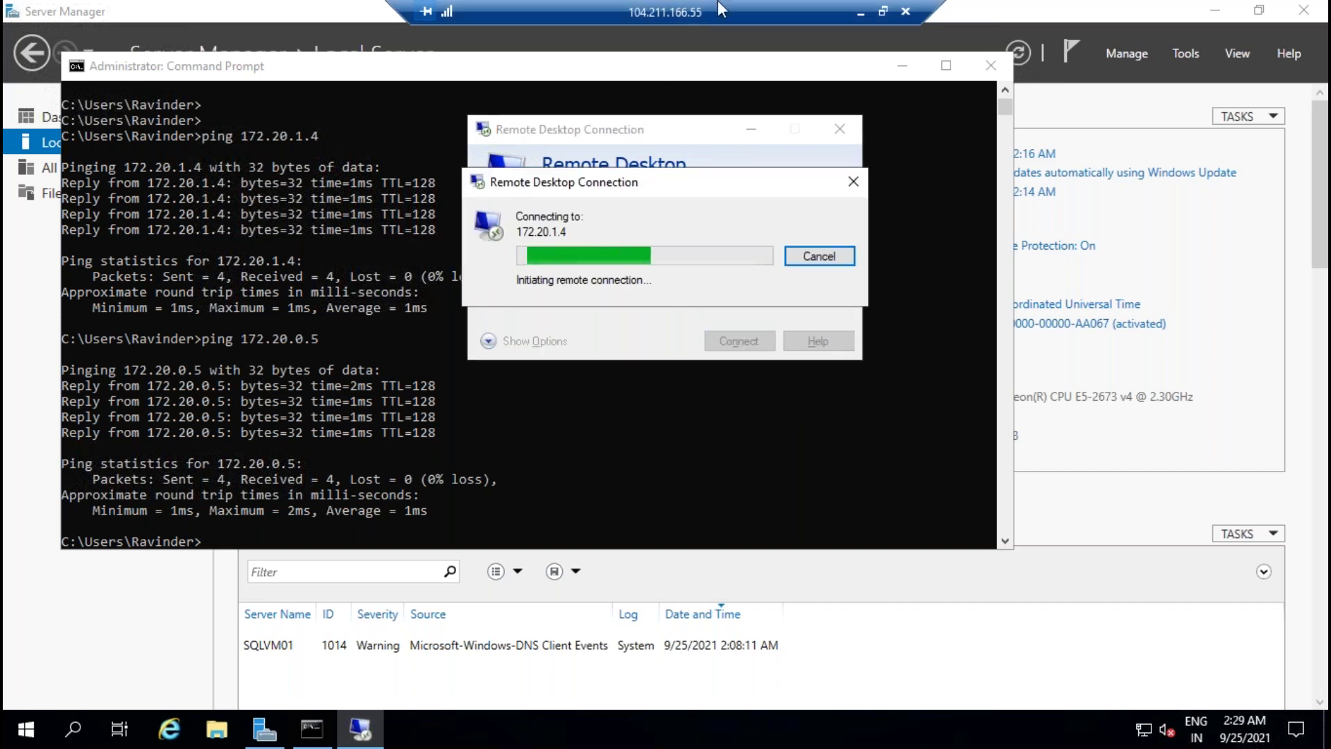
{"action": "left_click", "coordinate": [860, 12]}
In the 104.211.143.47 session, cancel the credentials prompt and the pending 172.20.1.4 connection
{"action": "mouse_move", "coordinate": [745, 742]}
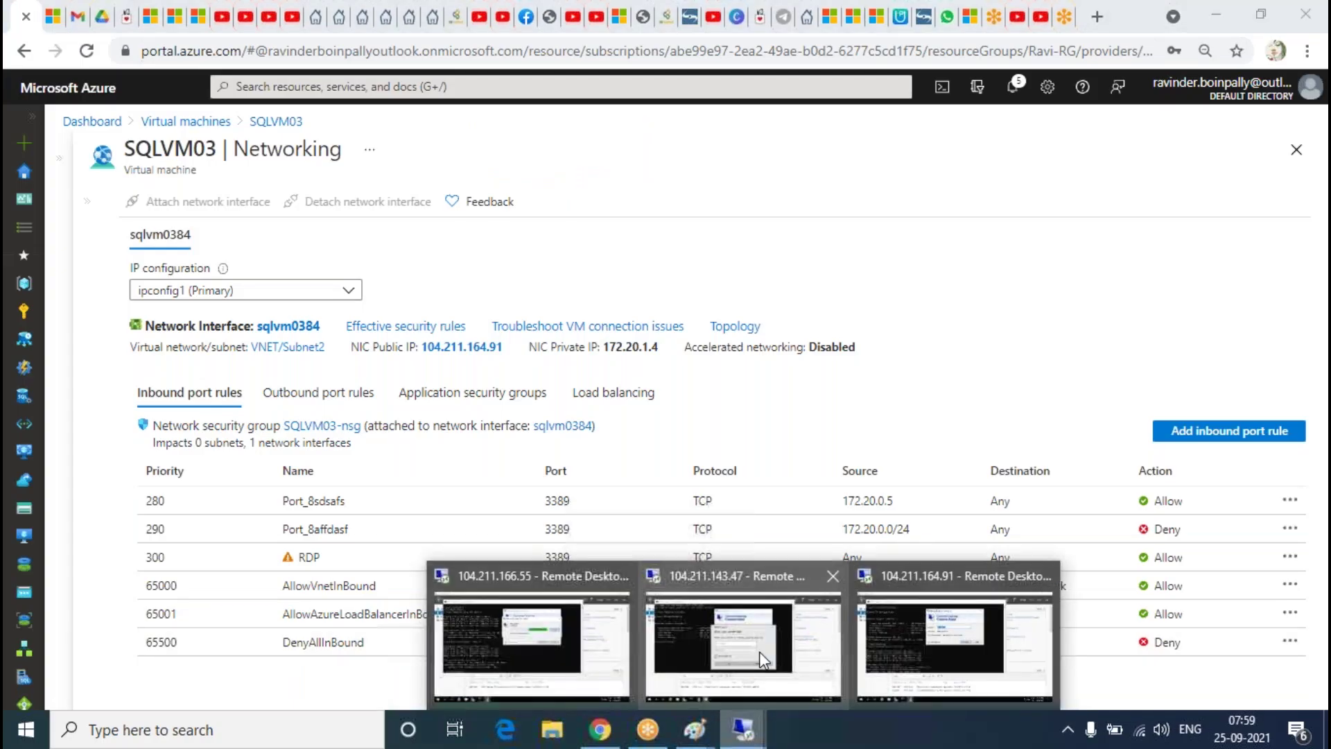
{"action": "left_click", "coordinate": [749, 687]}
{"action": "left_click", "coordinate": [697, 481]}
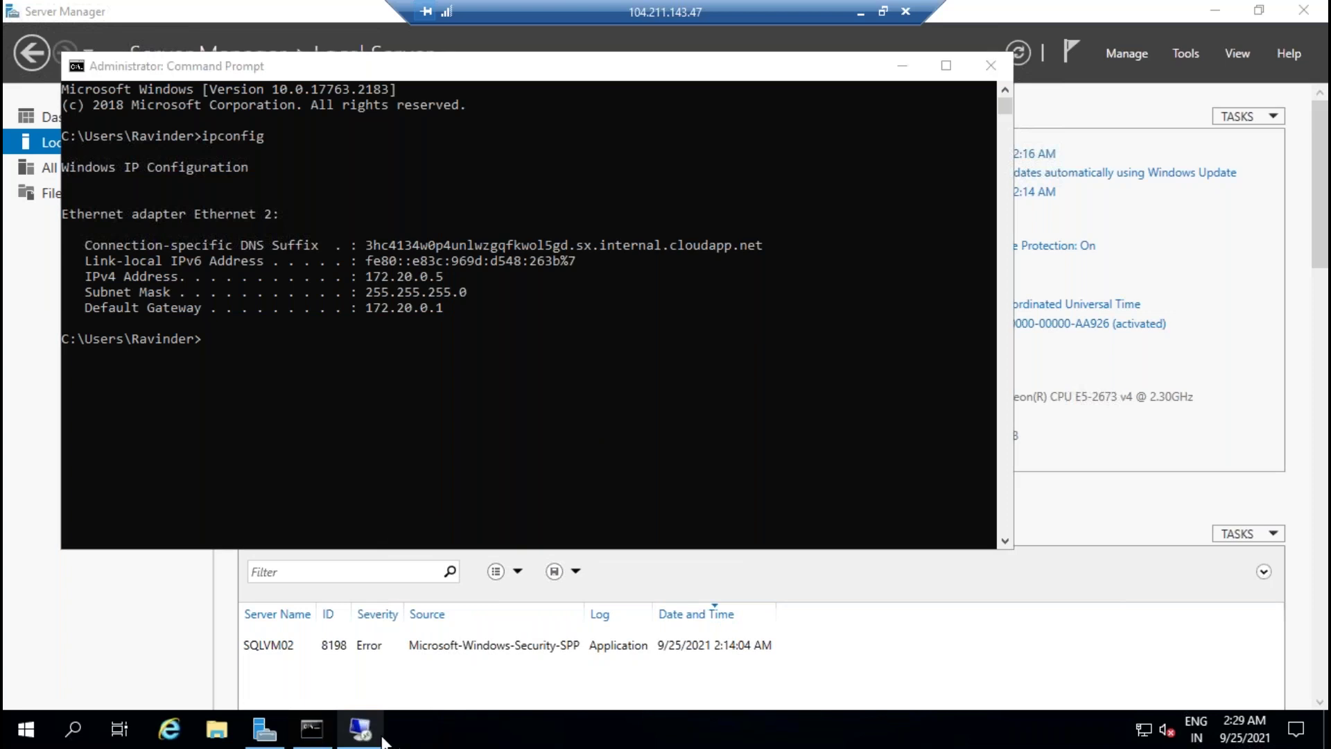
{"action": "left_click", "coordinate": [360, 728]}
{"action": "left_click", "coordinate": [736, 340]}
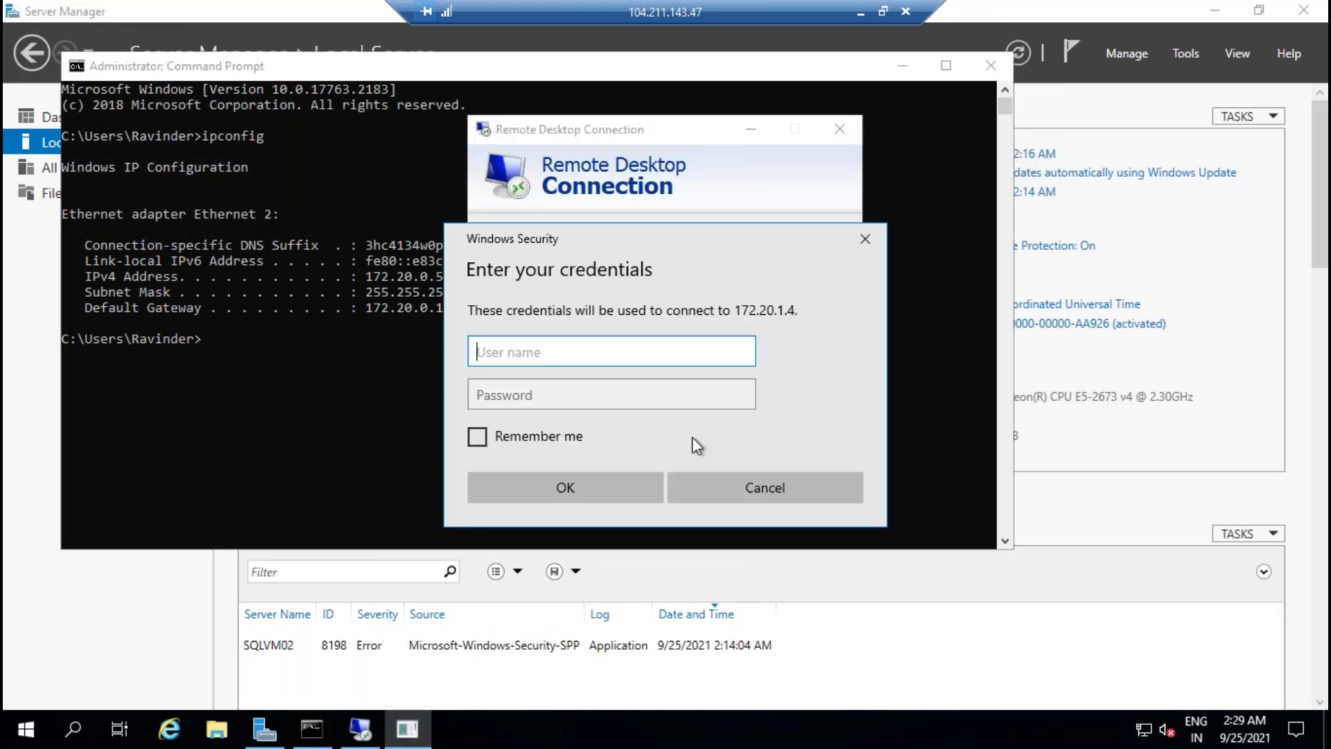
{"action": "left_click", "coordinate": [765, 490]}
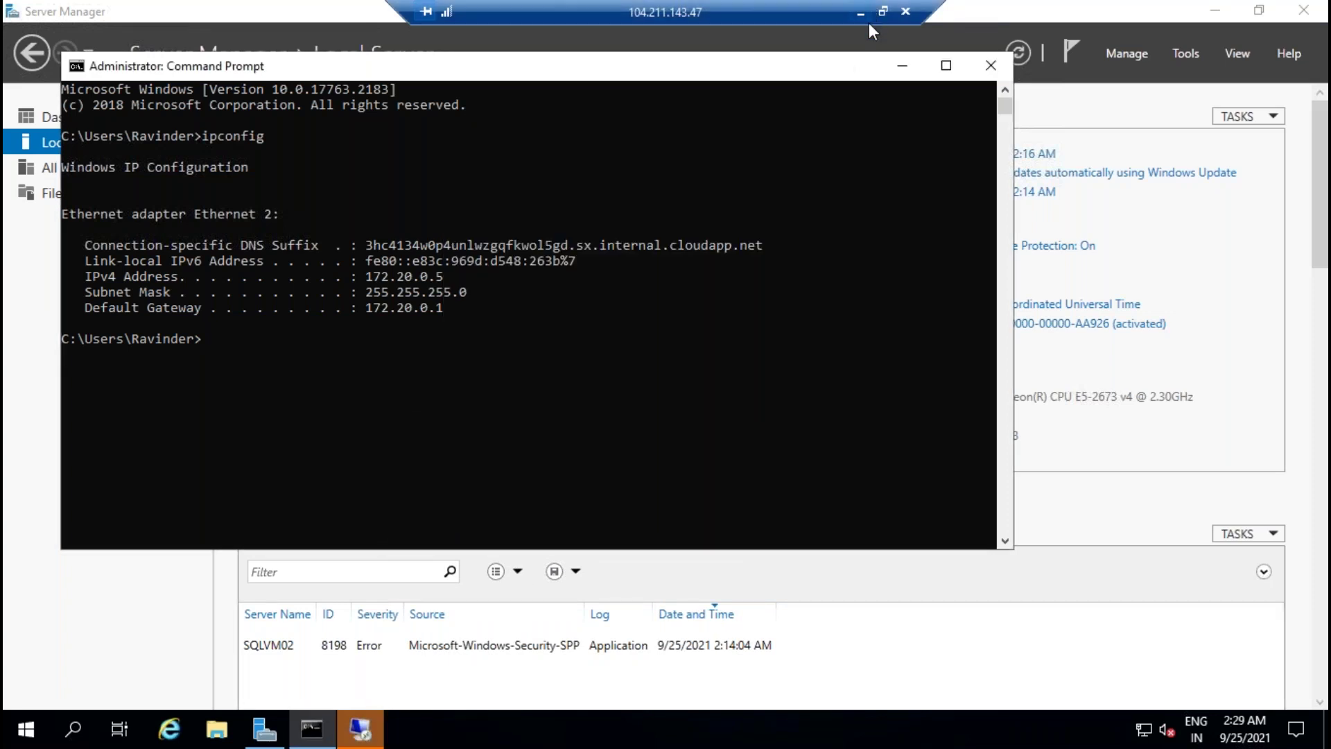
{"action": "left_click", "coordinate": [861, 12]}
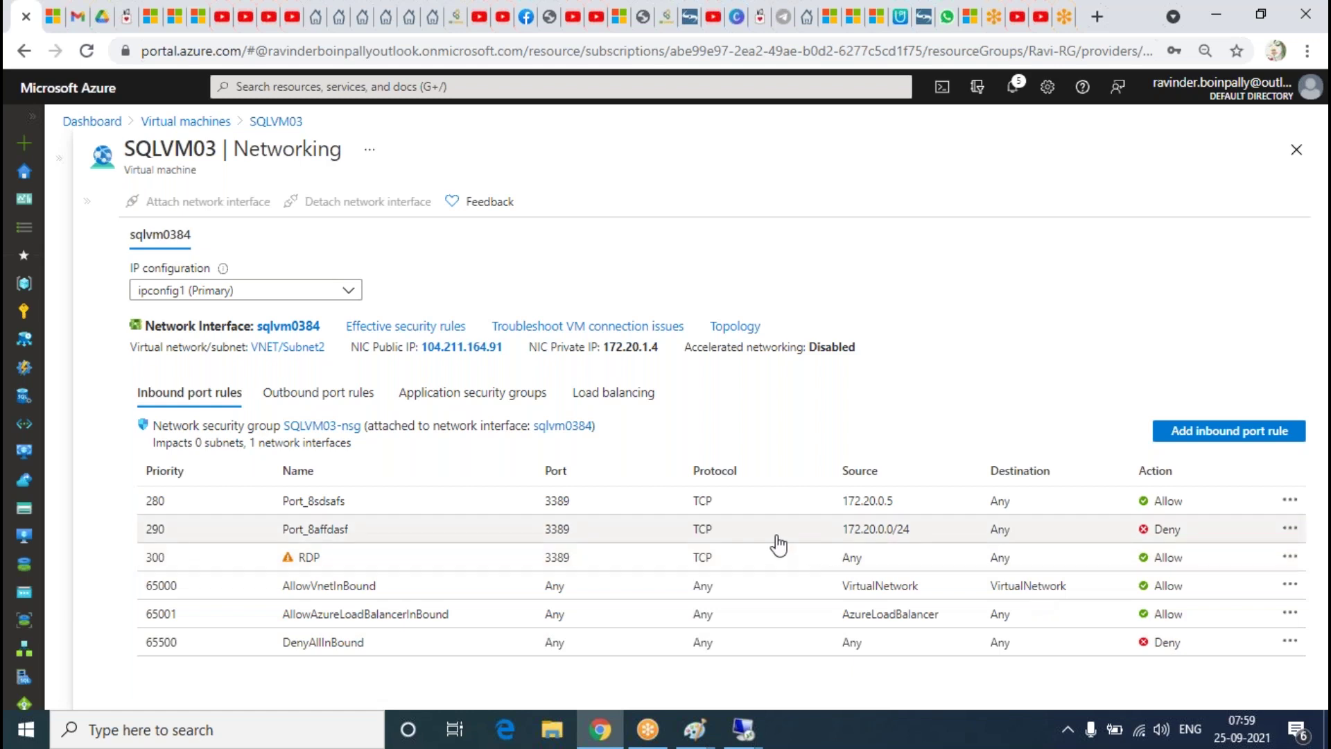
In SQLVM03's Server Manager, launch Add Roles and Features with role-based installation
{"action": "mouse_move", "coordinate": [743, 729]}
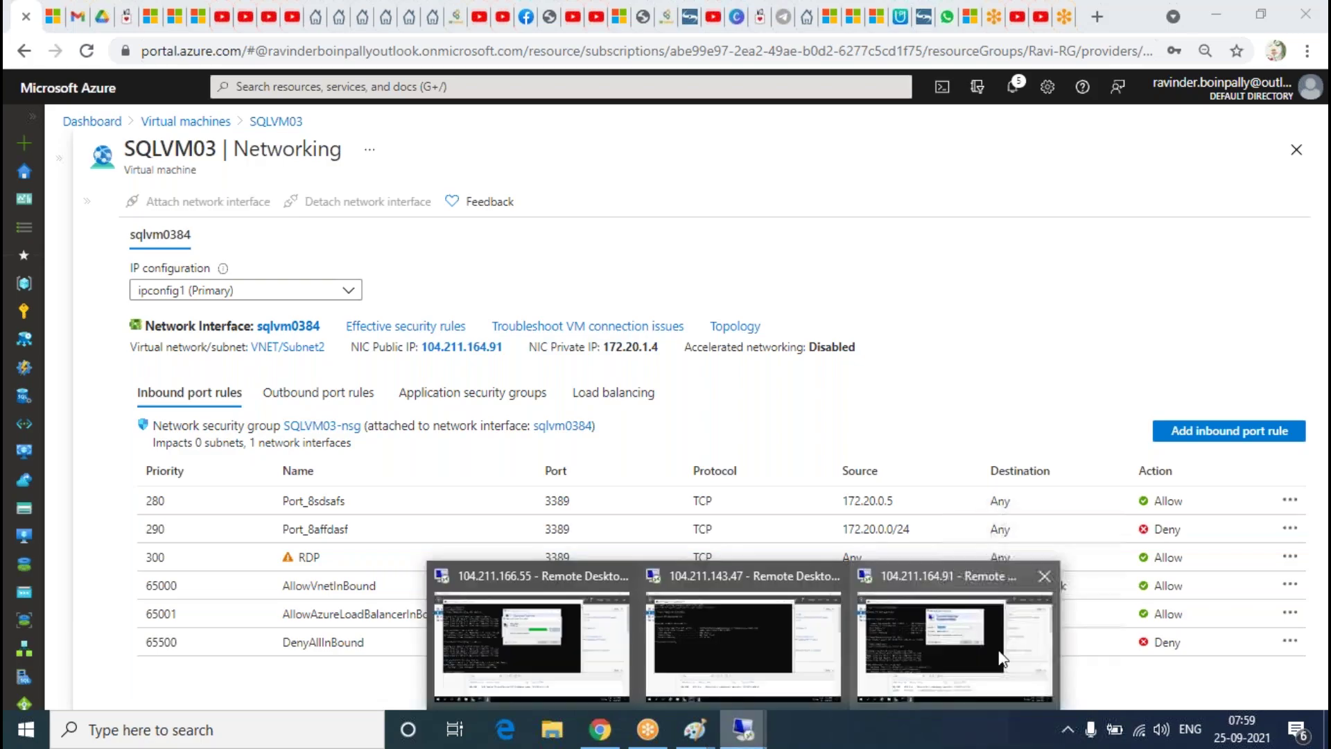
{"action": "left_click", "coordinate": [966, 565]}
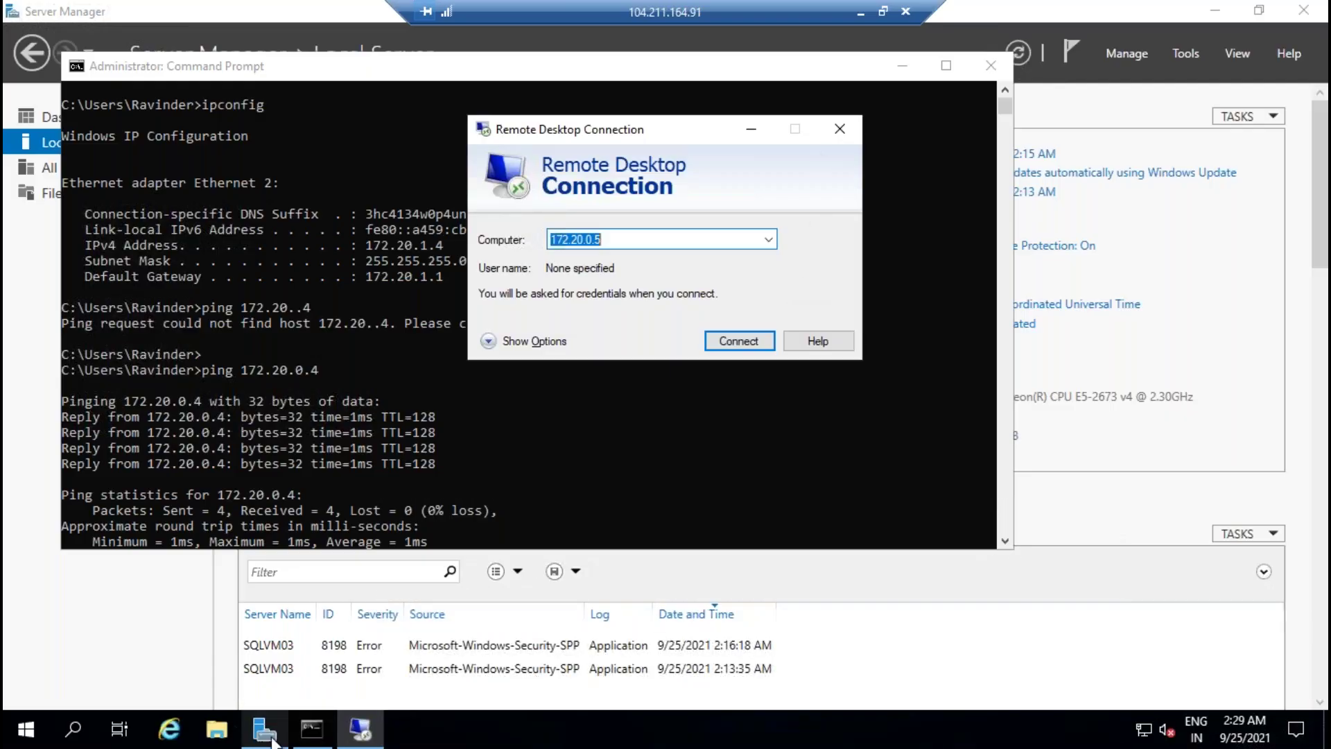
{"action": "left_click", "coordinate": [265, 730]}
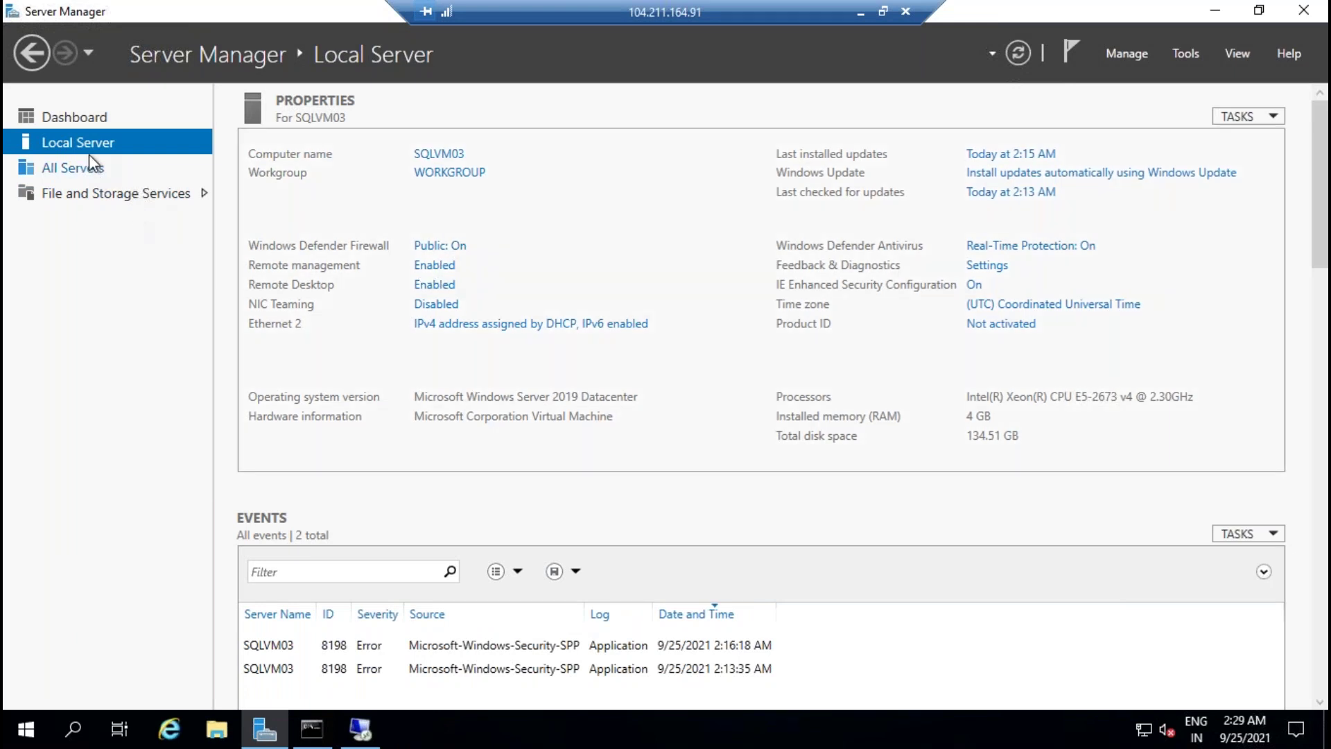
{"action": "left_click", "coordinate": [86, 125]}
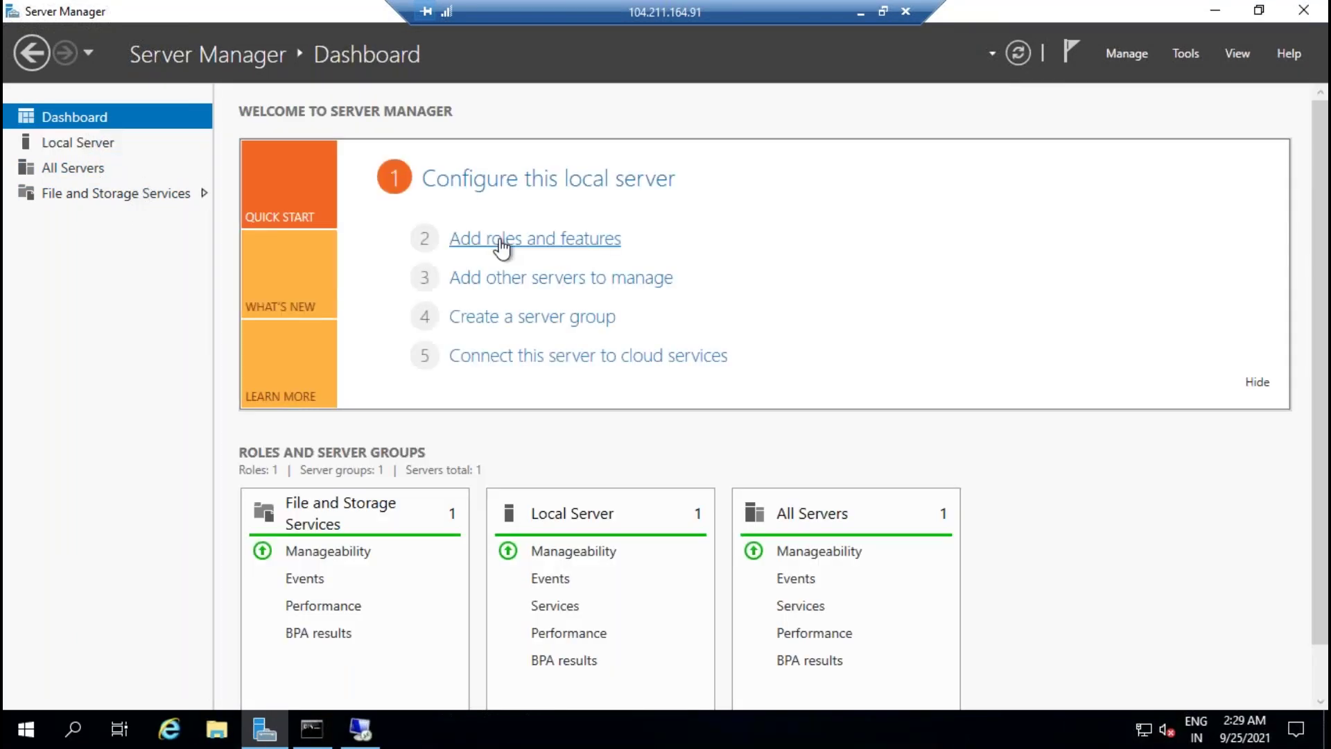
{"action": "left_click", "coordinate": [496, 239]}
{"action": "left_click", "coordinate": [613, 598]}
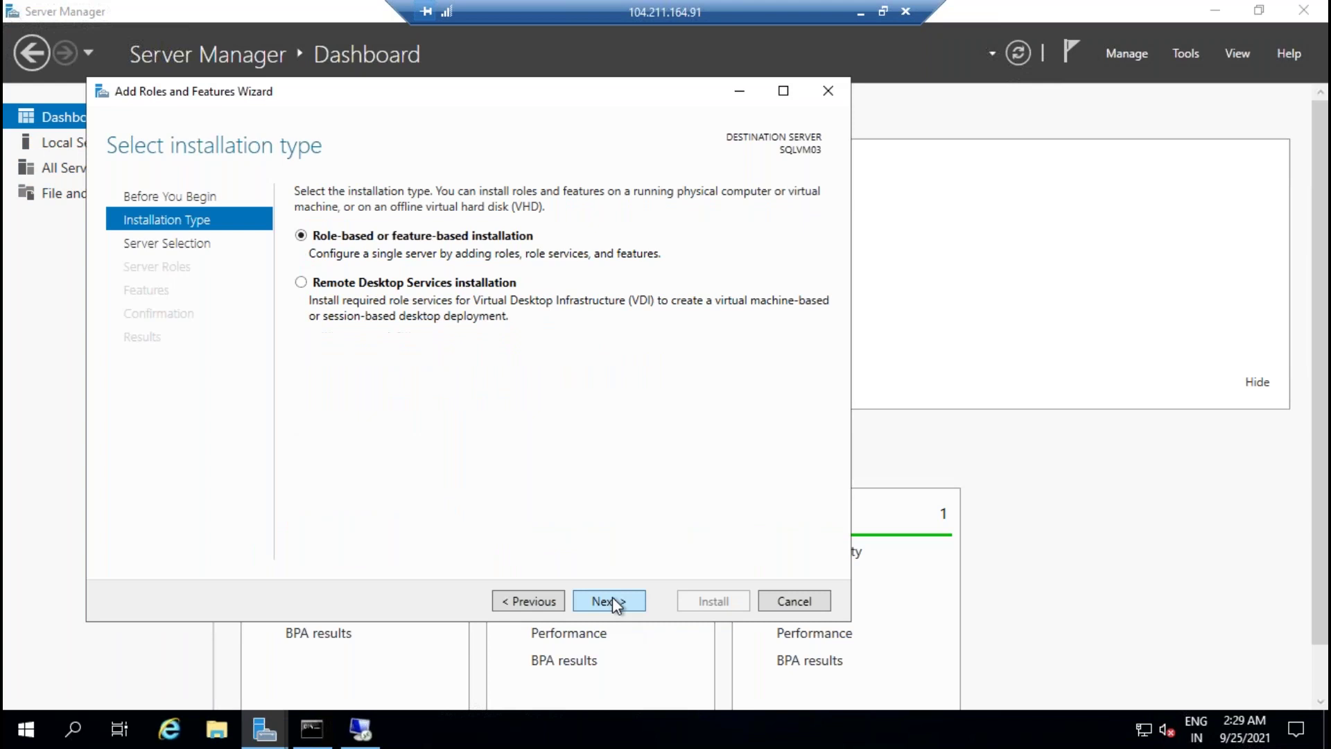
{"action": "left_click", "coordinate": [613, 598]}
{"action": "left_click", "coordinate": [613, 597]}
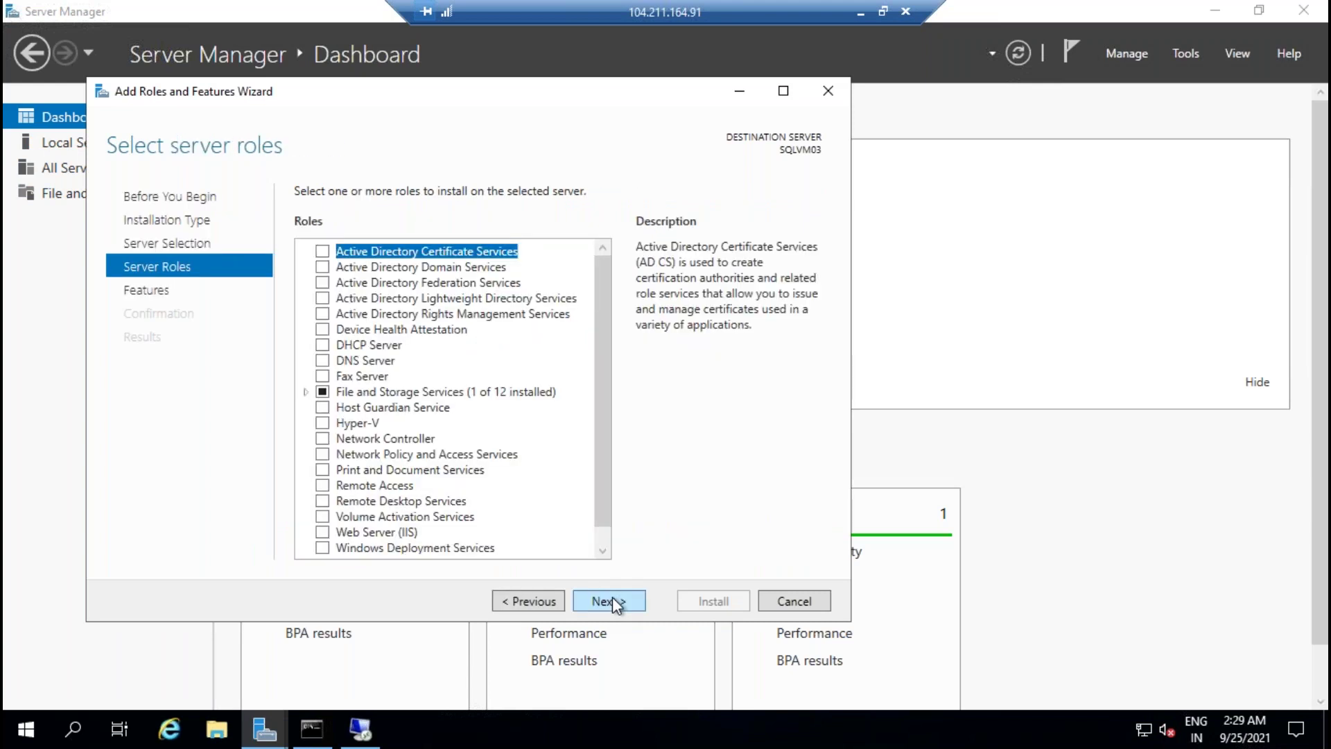
Select Web Server (IIS) with its management tools and install it
{"action": "left_click", "coordinate": [324, 533]}
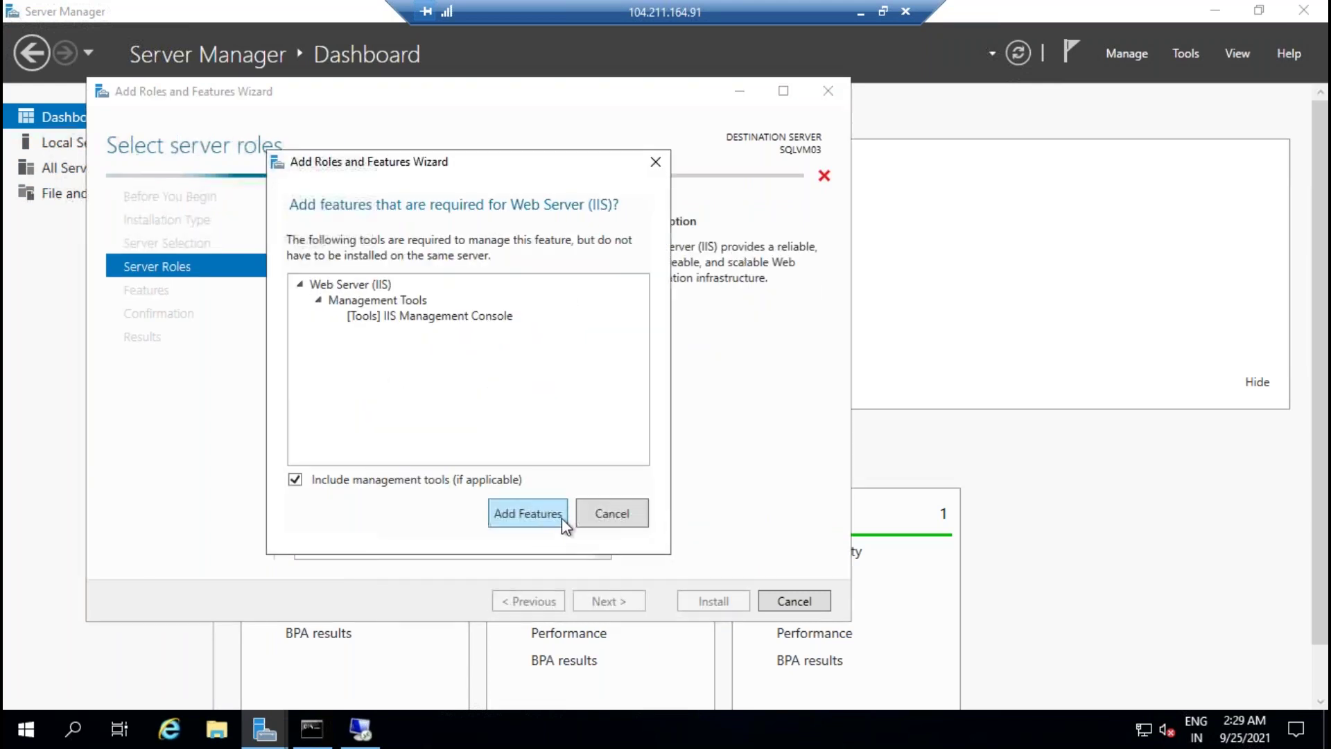
{"action": "left_click", "coordinate": [565, 516]}
{"action": "left_click", "coordinate": [624, 602]}
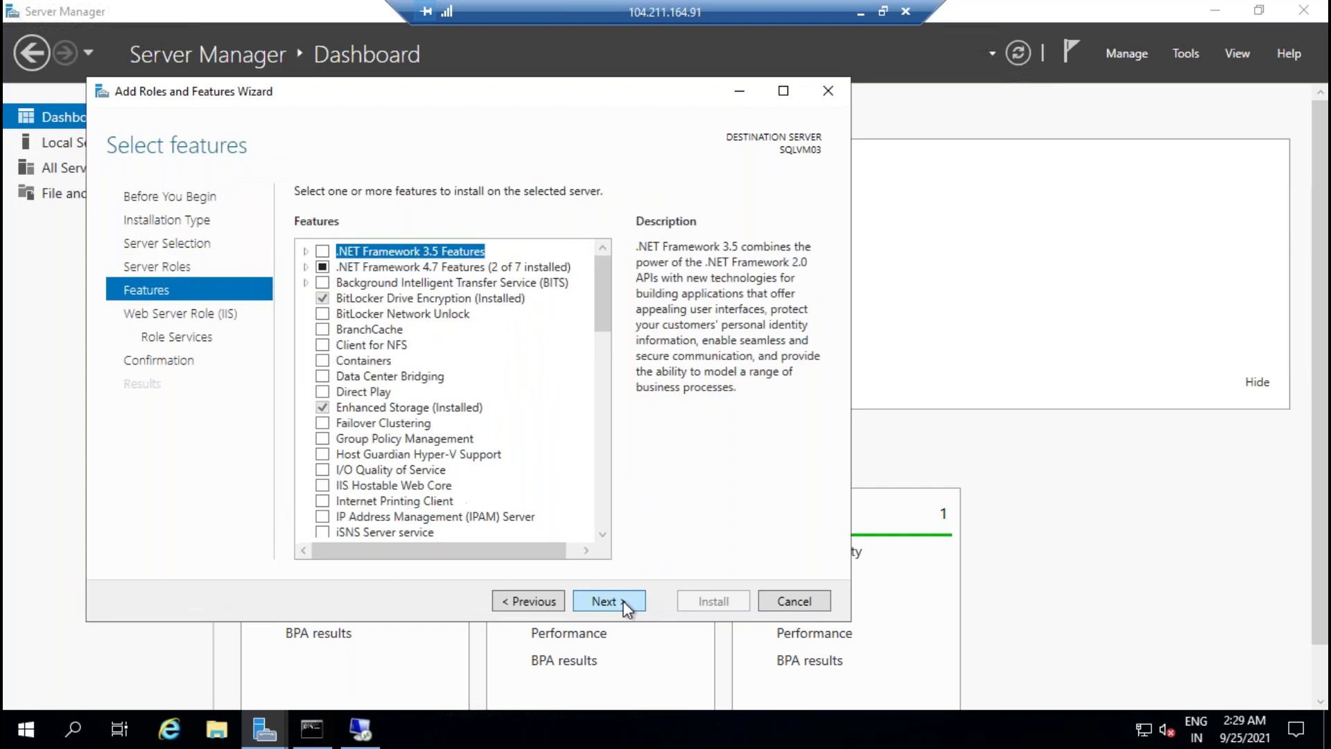
{"action": "left_click", "coordinate": [625, 604]}
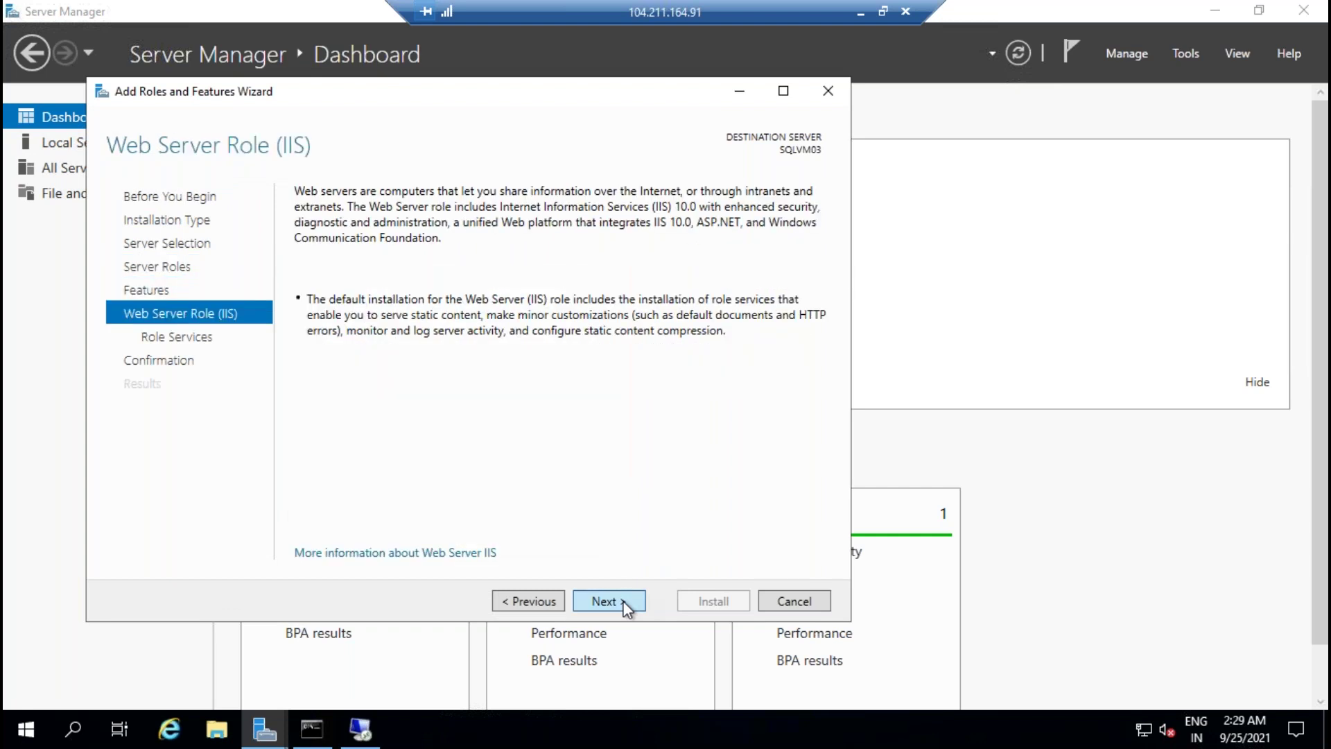
{"action": "left_click", "coordinate": [624, 602]}
{"action": "left_click", "coordinate": [625, 602]}
{"action": "left_click", "coordinate": [699, 601]}
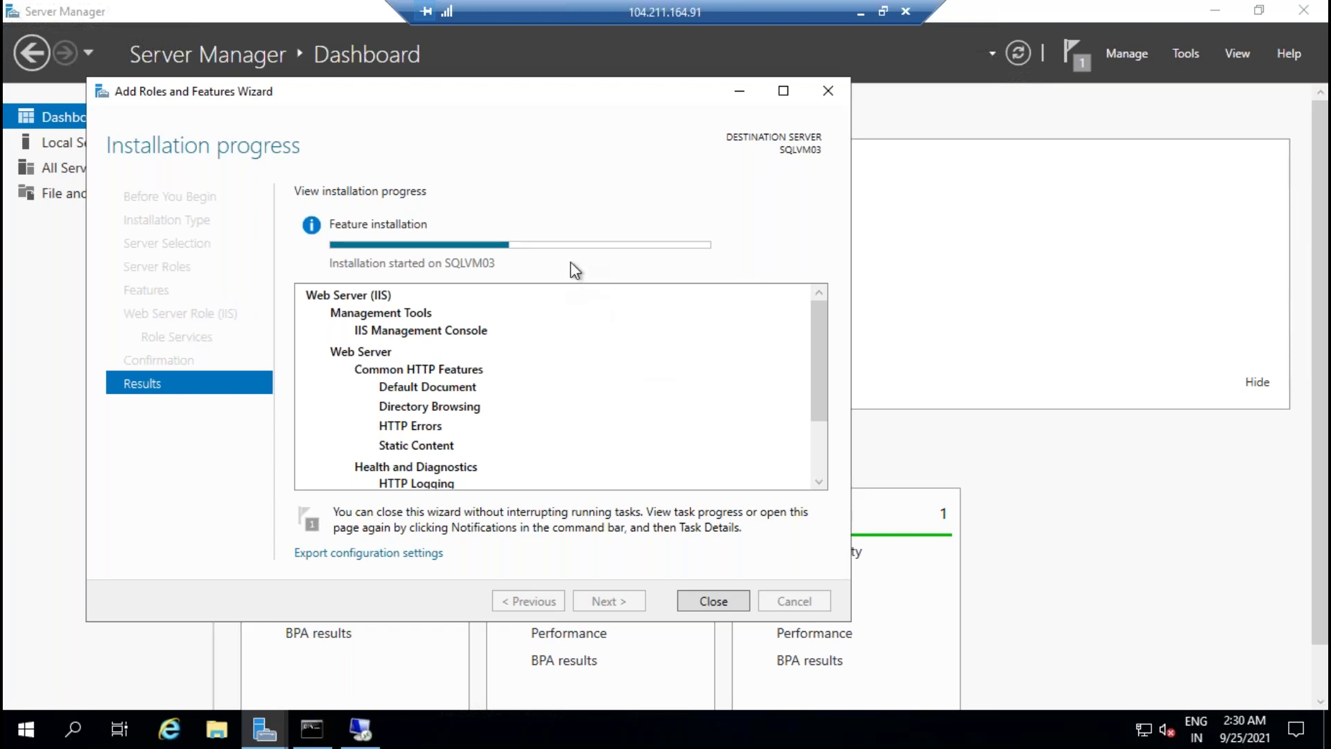
Leave SQLVM03 installing IIS and return to the Azure portal's Networking page
{"action": "left_click", "coordinate": [860, 12]}
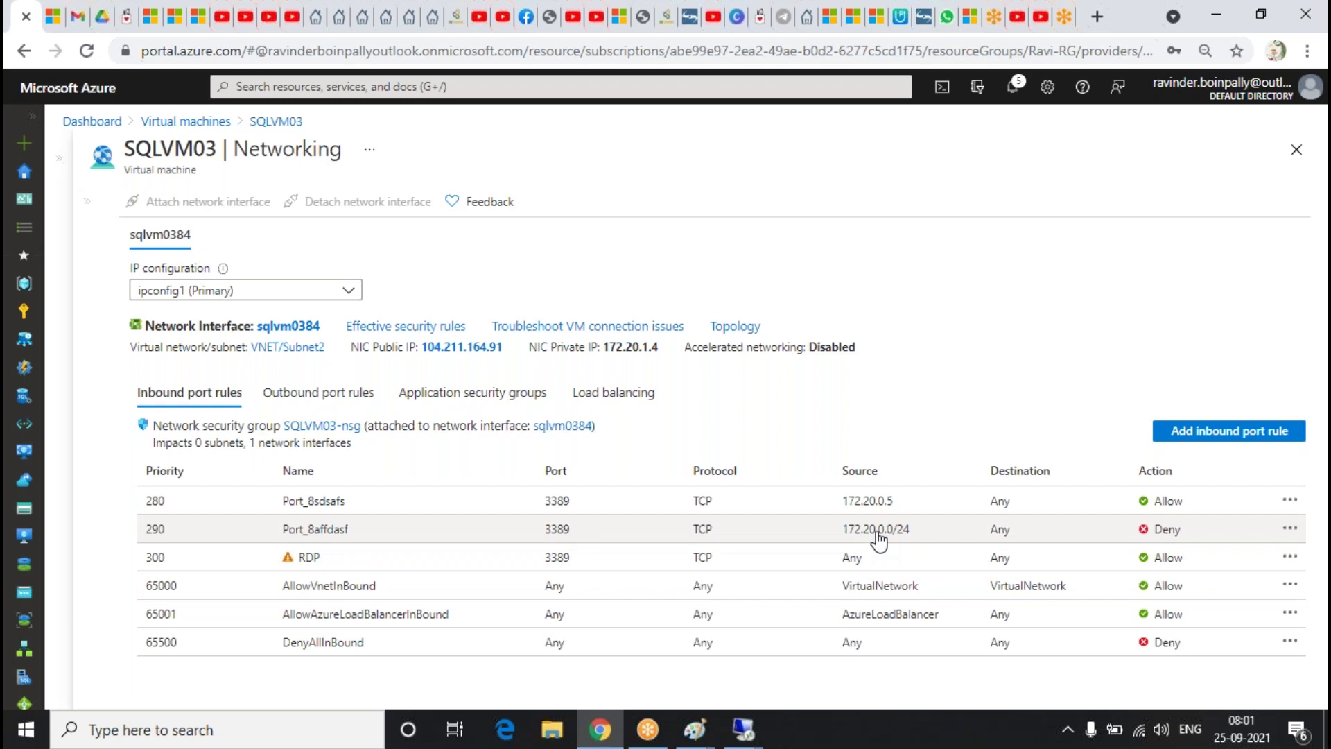
{"action": "left_click", "coordinate": [704, 739]}
Review the network diagram in Paint, then return to SQLVM03's session showing IIS installed
{"action": "left_click", "coordinate": [801, 652]}
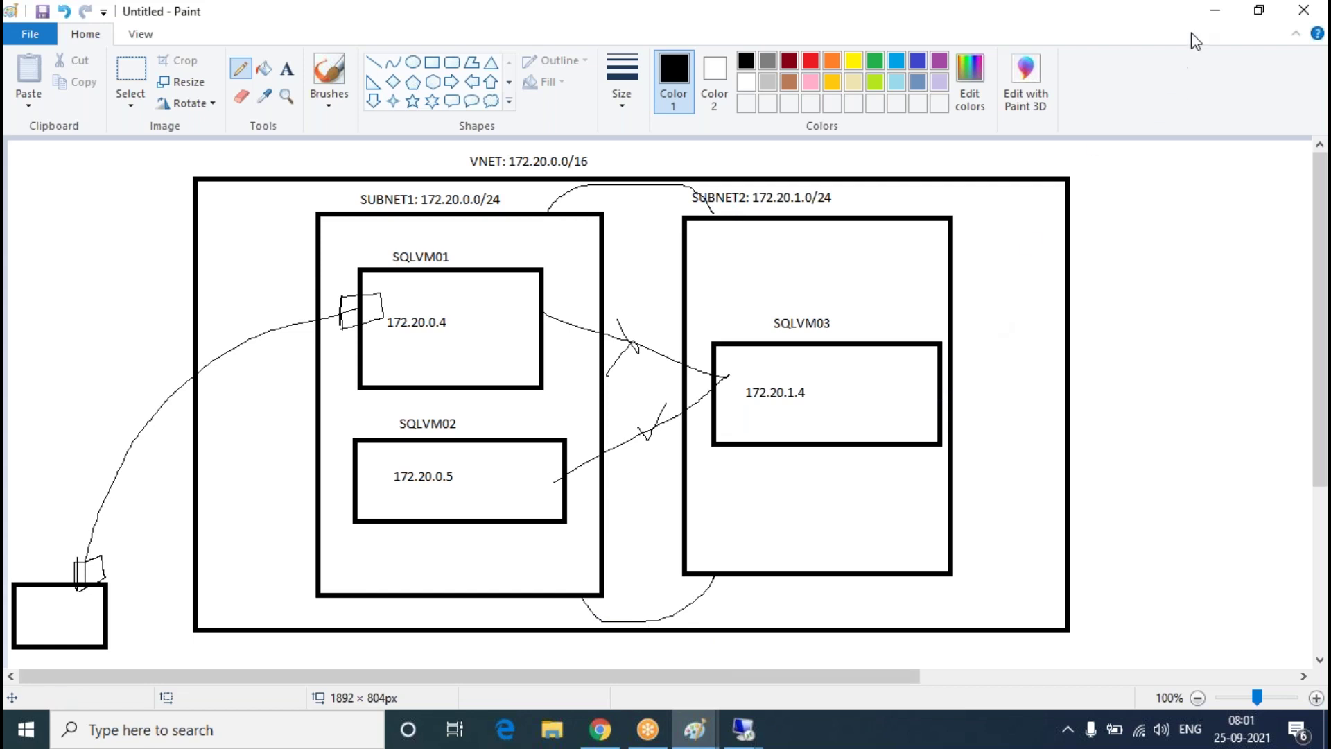
{"action": "left_click", "coordinate": [1215, 9]}
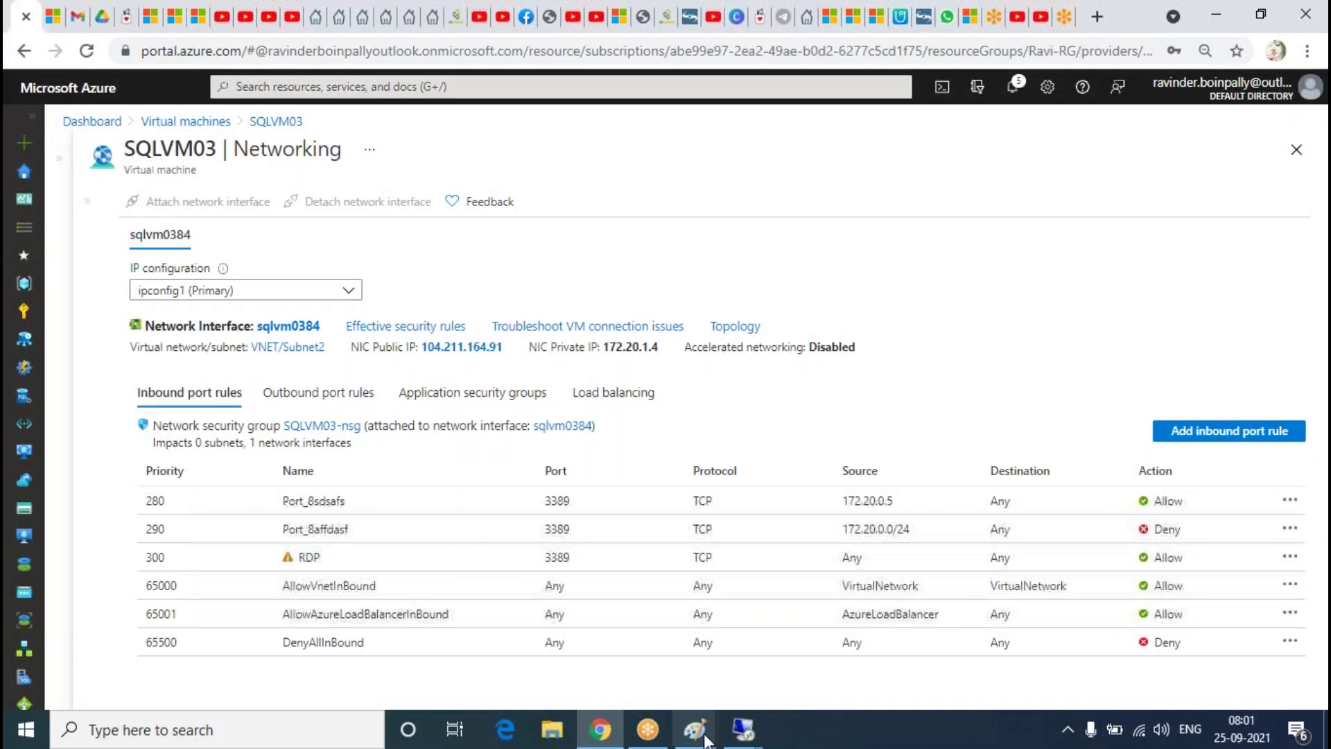
{"action": "mouse_move", "coordinate": [744, 730]}
{"action": "left_click", "coordinate": [937, 682]}
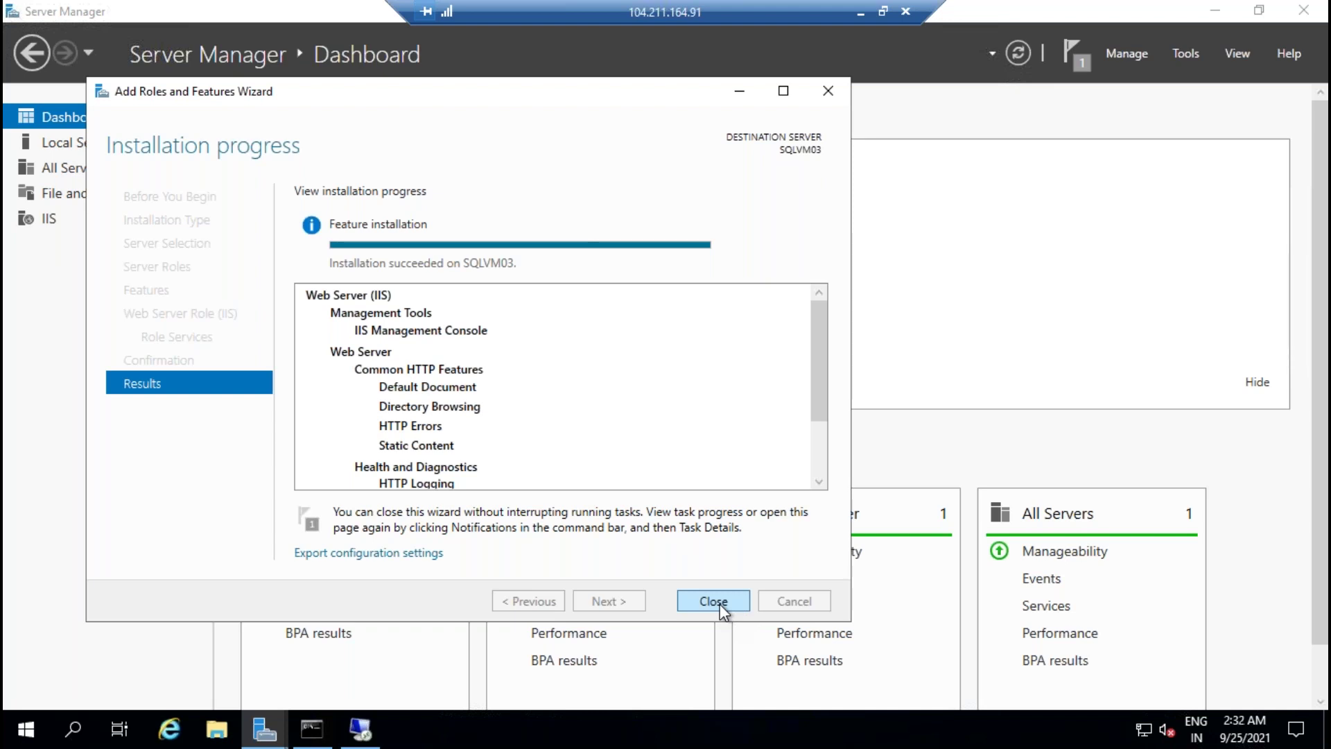
Close the finished IIS wizard and browse File Explorer to C:\inetpub
{"action": "left_click", "coordinate": [718, 603]}
{"action": "left_click", "coordinate": [752, 129]}
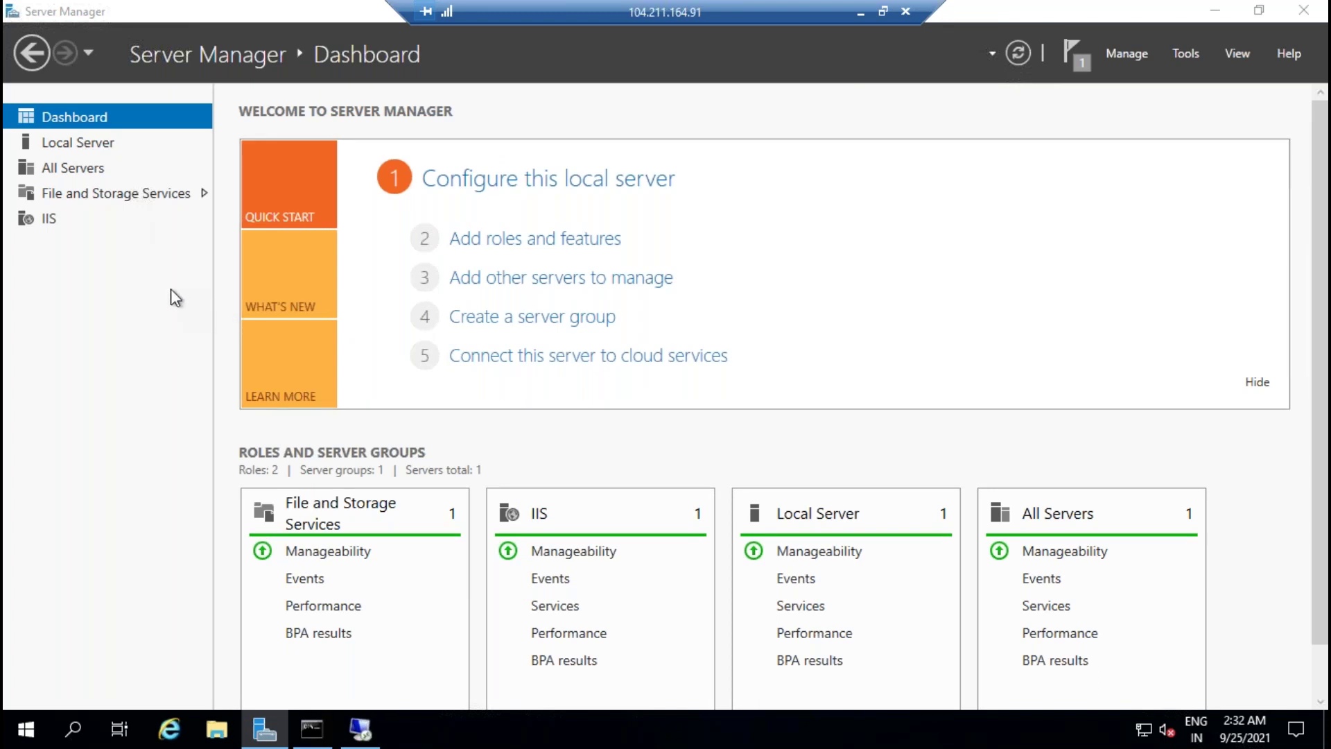
{"action": "key", "text": "super+e"}
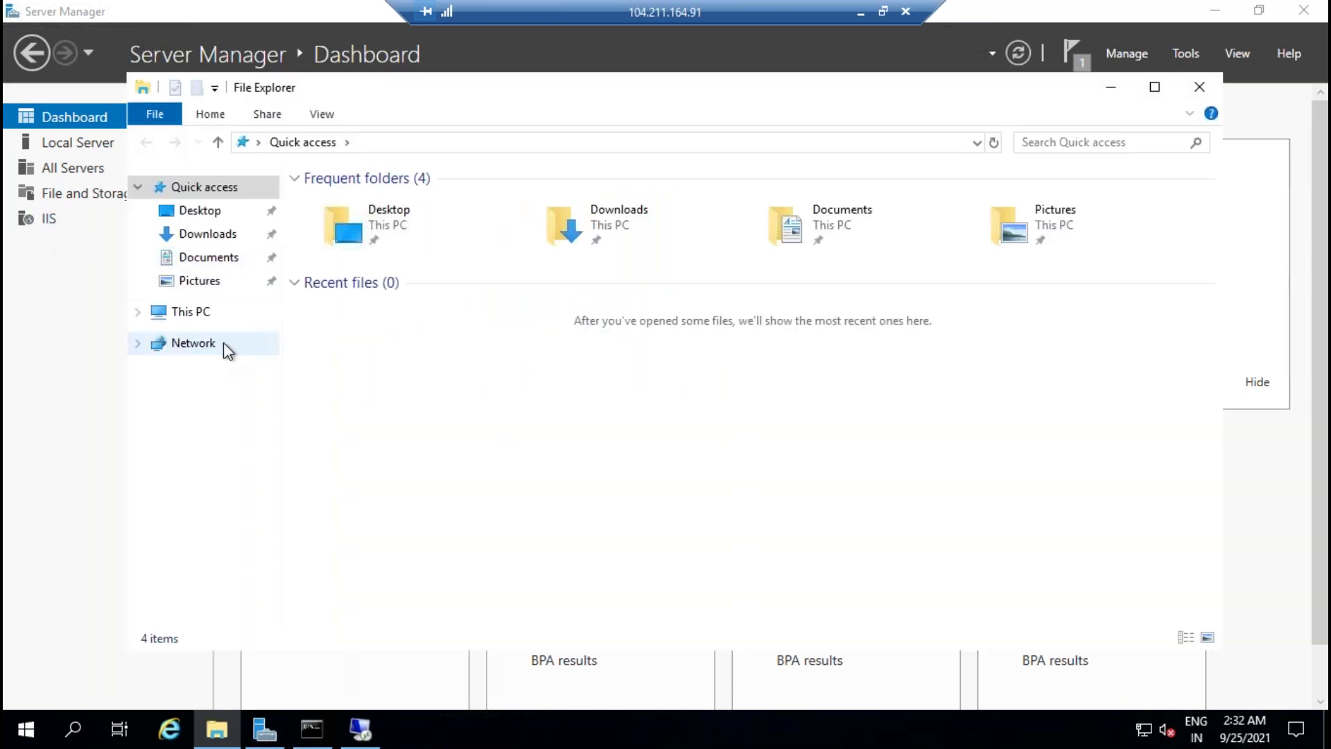
{"action": "left_click", "coordinate": [191, 311]}
{"action": "double_click", "coordinate": [522, 392]}
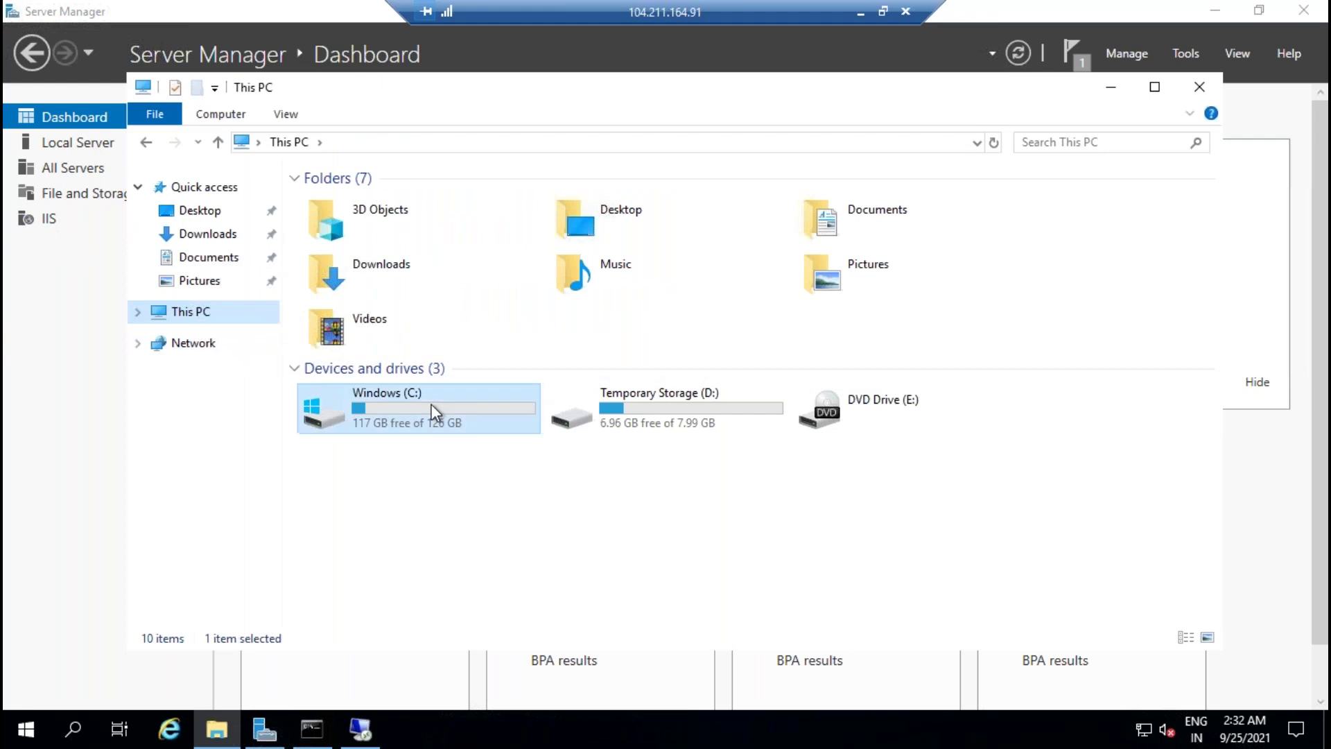
{"action": "double_click", "coordinate": [350, 207]}
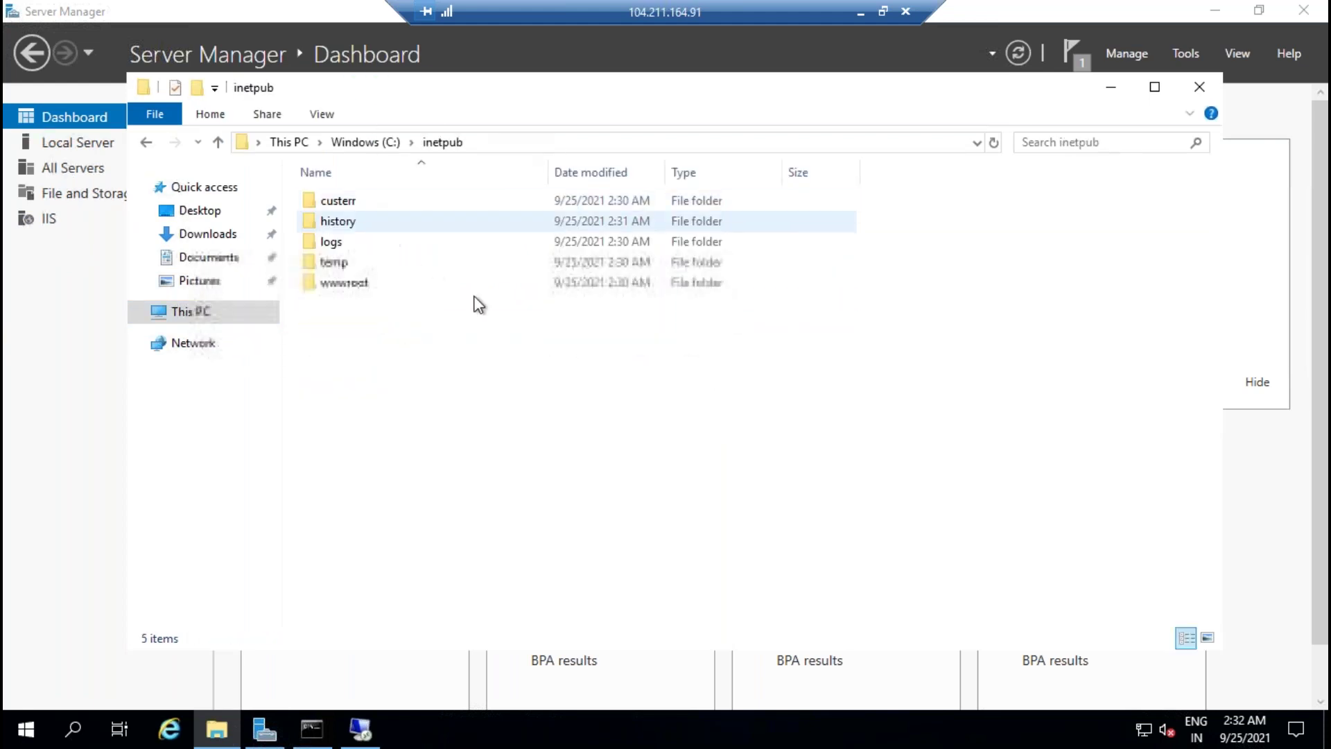
Open iisstart.png from wwwroot in Paint, then return to the Server Manager dashboard
{"action": "left_click", "coordinate": [353, 287]}
{"action": "double_click", "coordinate": [352, 288]}
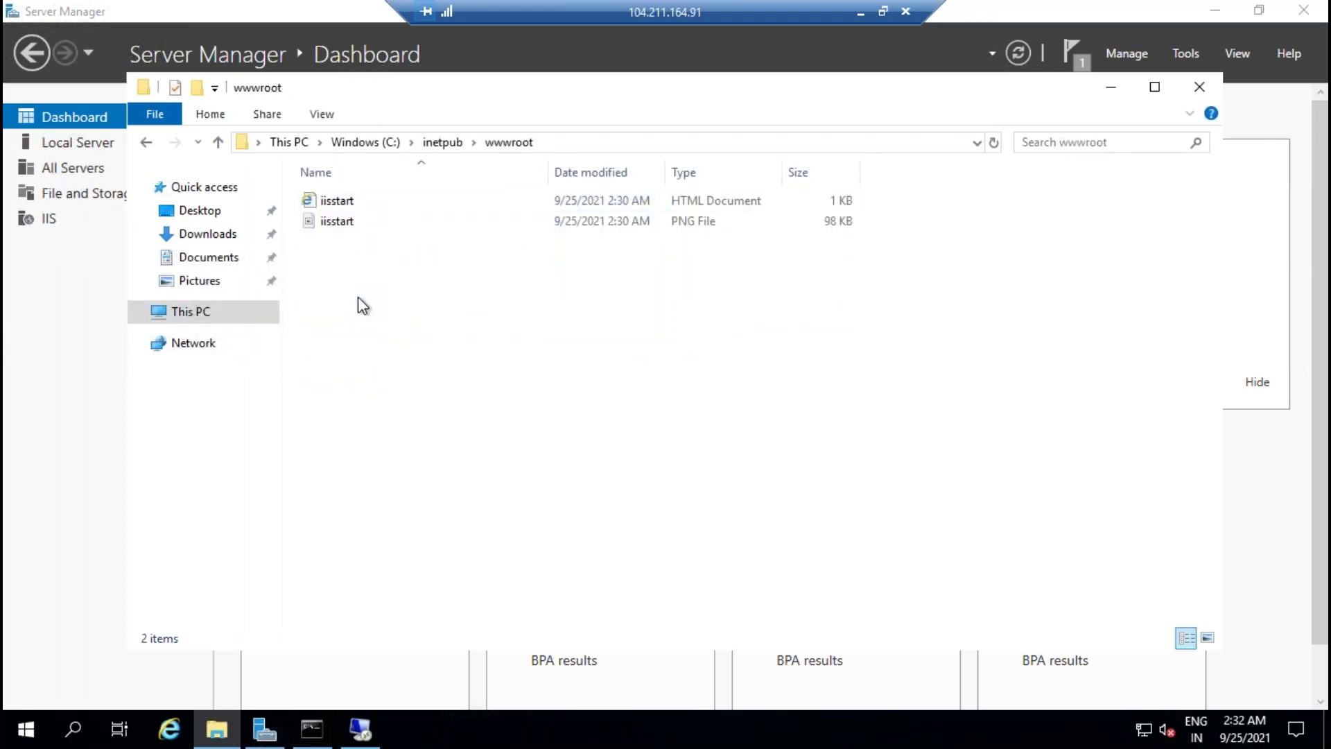
{"action": "left_click", "coordinate": [355, 222]}
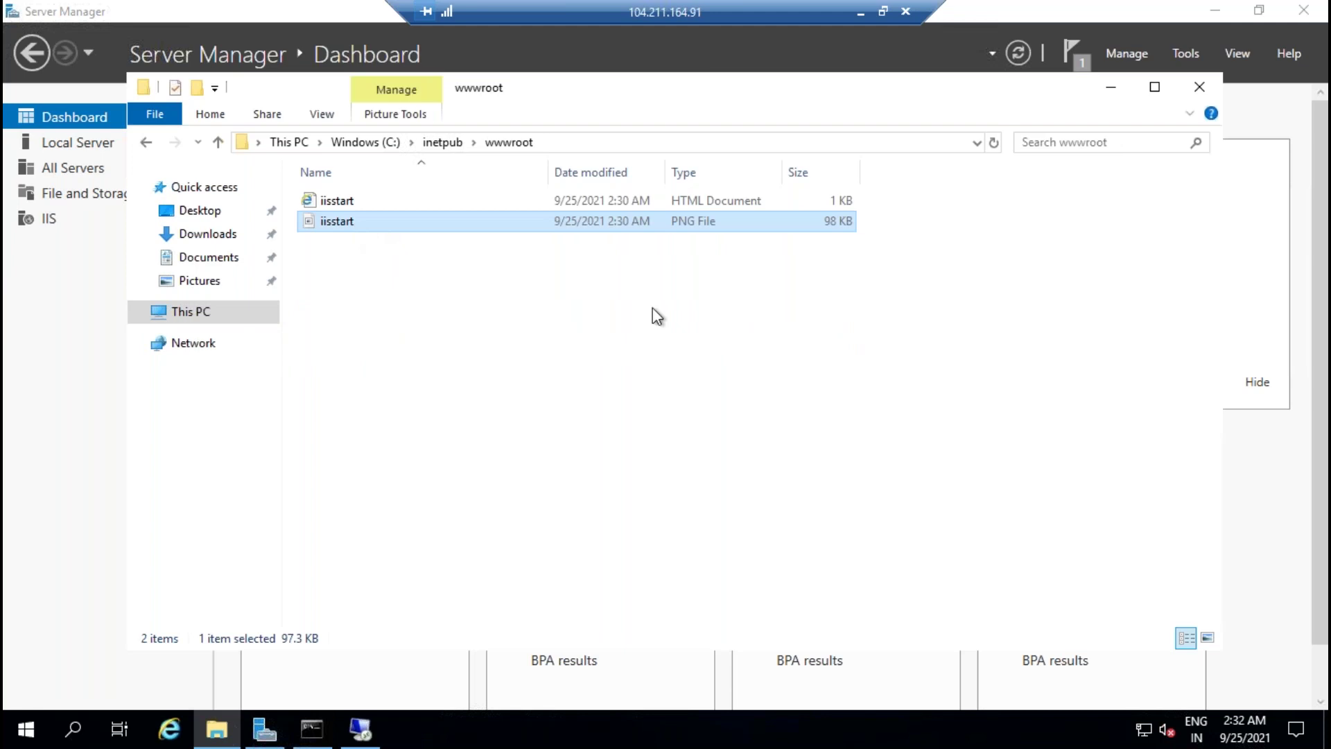
{"action": "key", "text": "Return"}
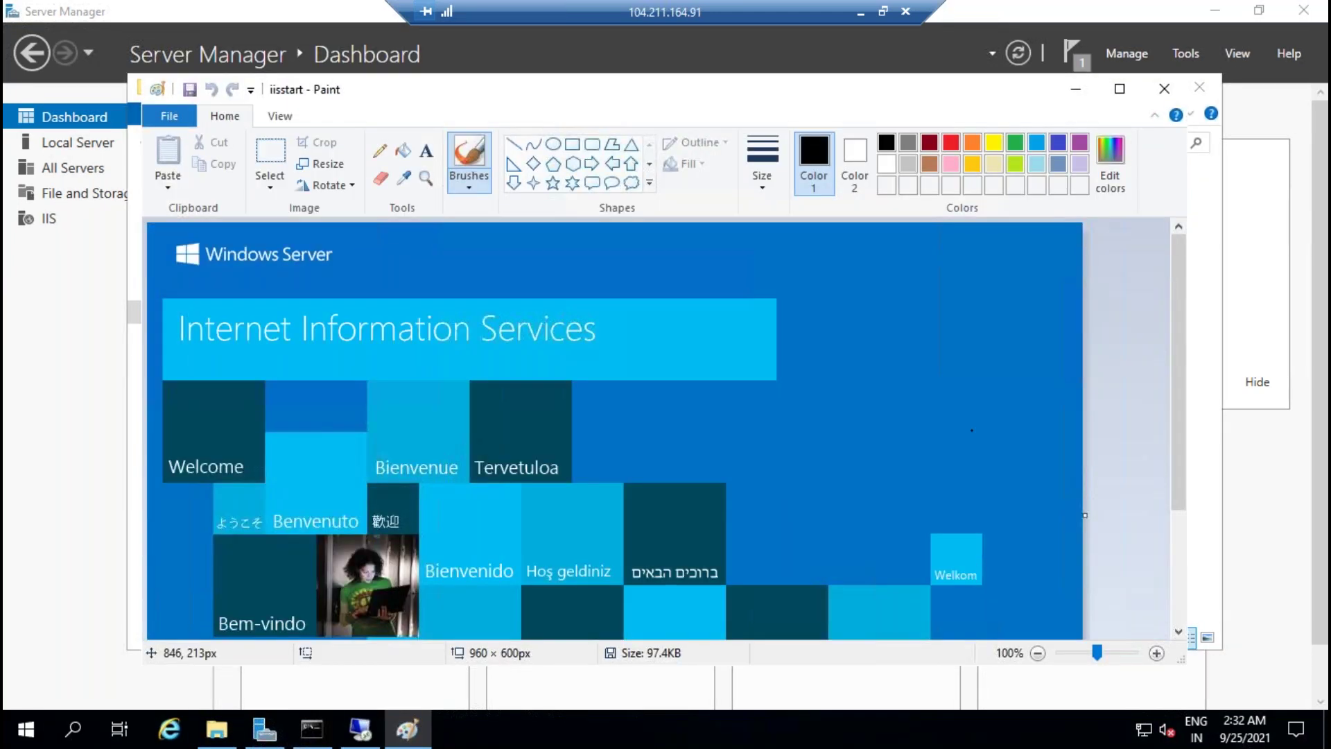
{"action": "left_click", "coordinate": [312, 728]}
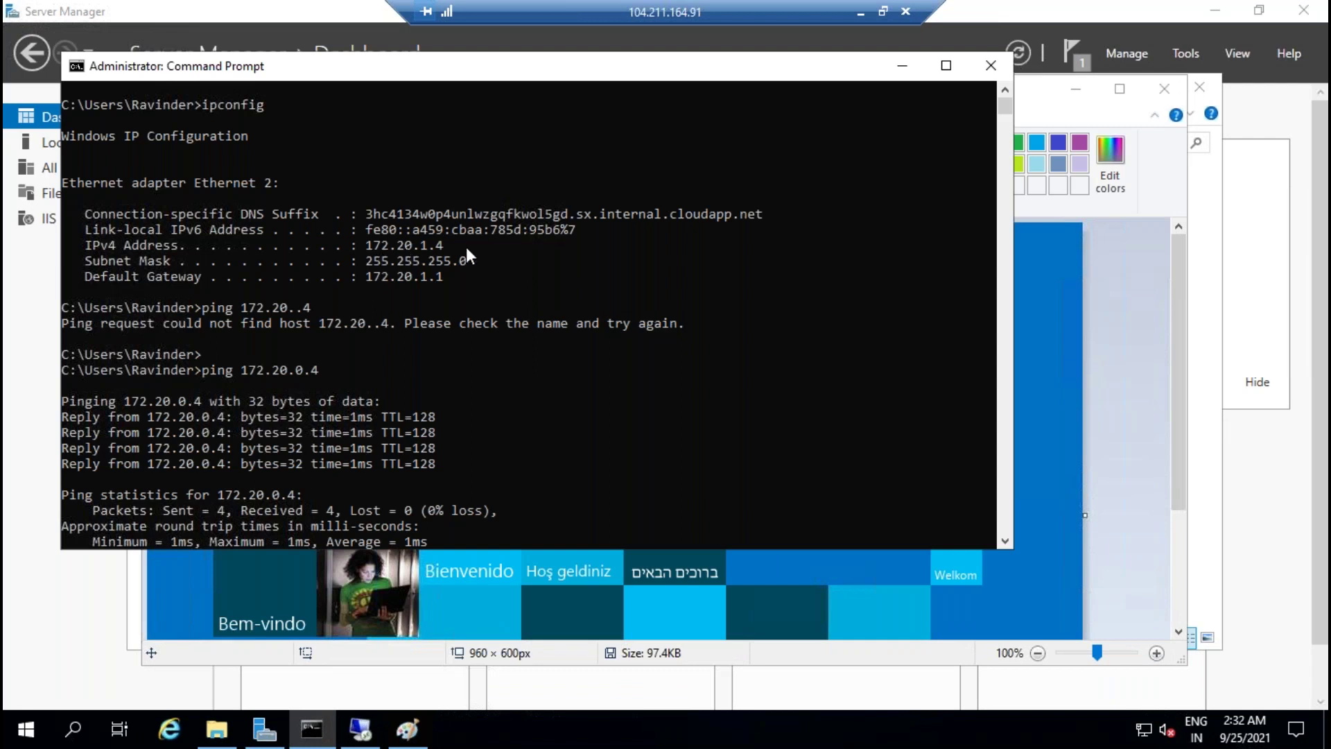
{"action": "left_click", "coordinate": [78, 618]}
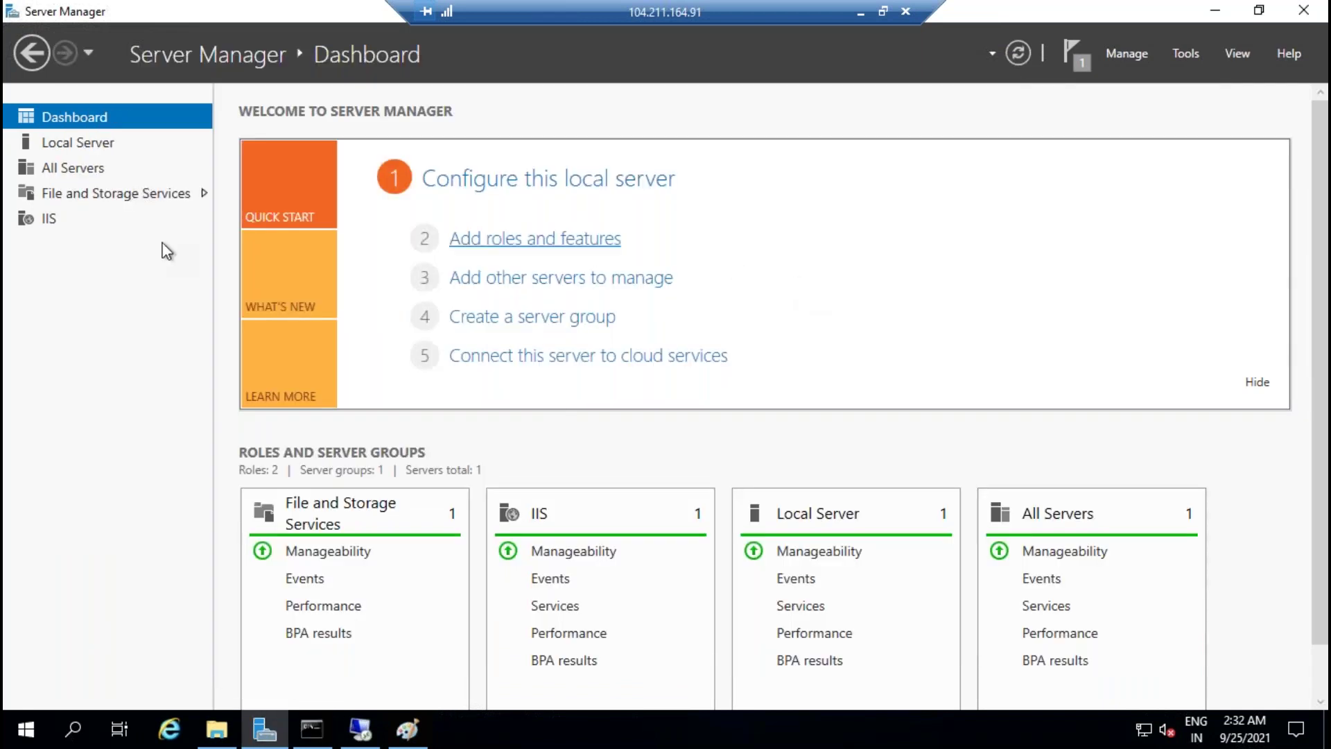
Turn off IE Enhanced Security Configuration for users and administrators on SQLVM03
{"action": "left_click", "coordinate": [89, 143]}
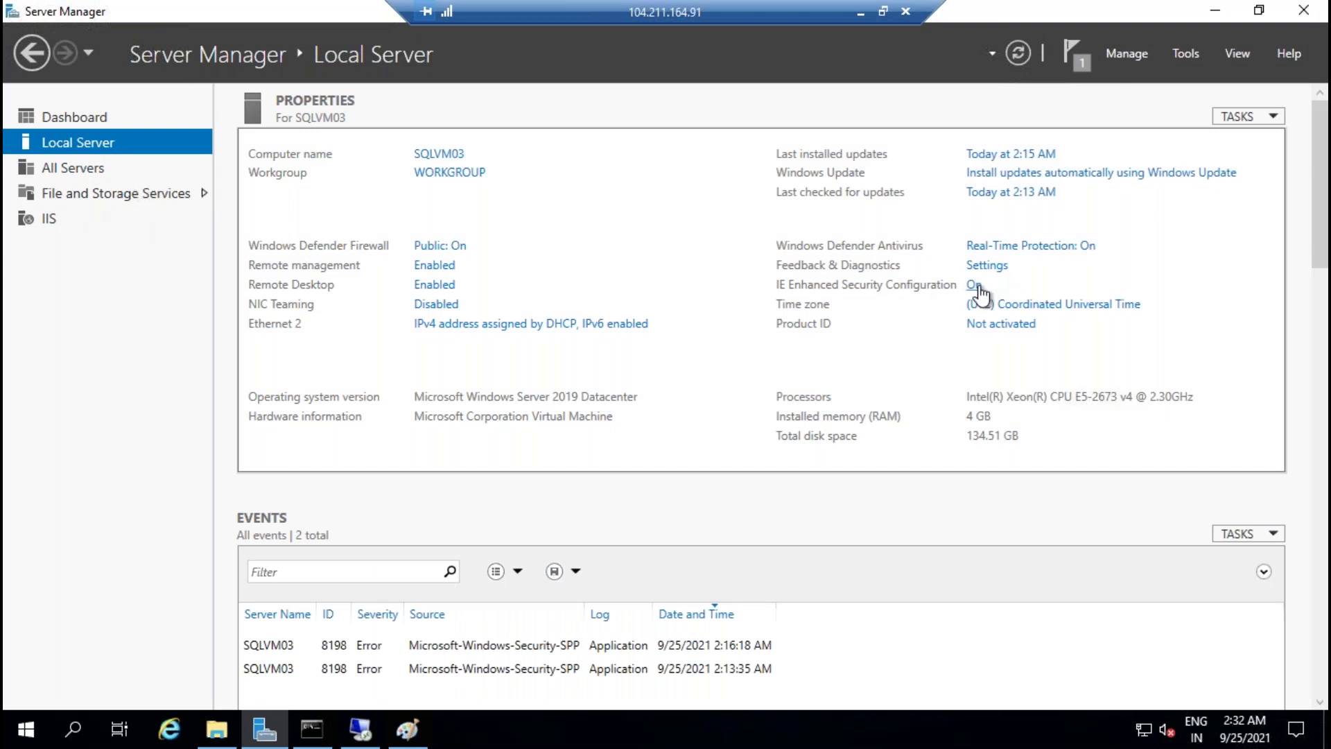
{"action": "left_click", "coordinate": [975, 285]}
{"action": "left_click", "coordinate": [548, 452]}
{"action": "left_click", "coordinate": [546, 338]}
{"action": "left_click", "coordinate": [740, 550]}
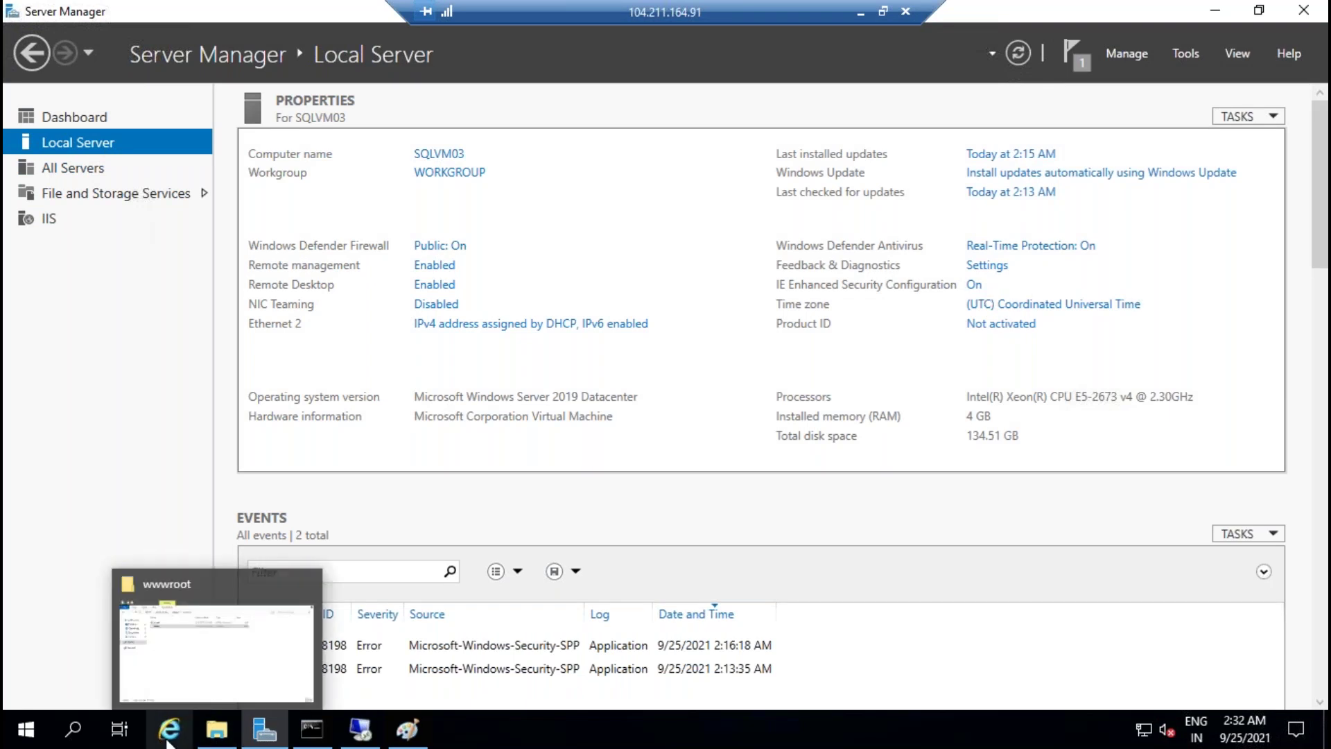
{"action": "left_click", "coordinate": [170, 728]}
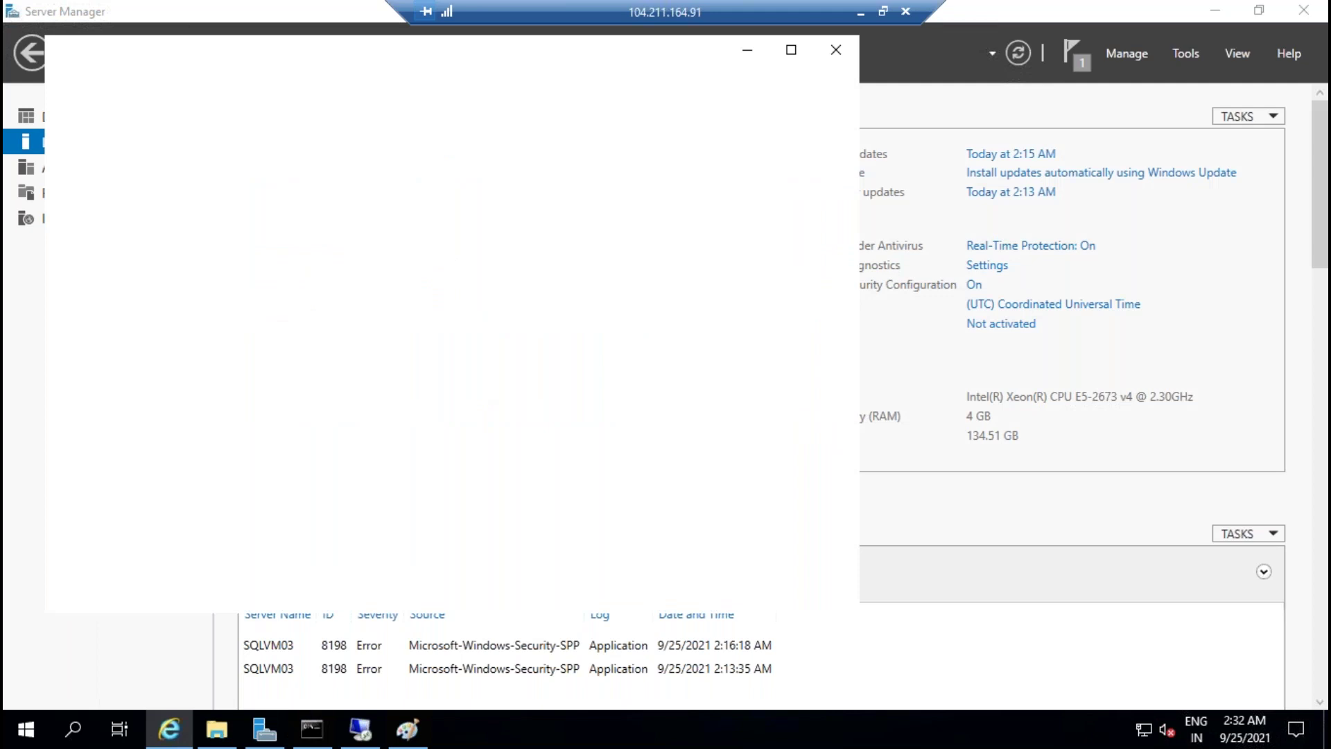
{"action": "left_click", "coordinate": [794, 50]}
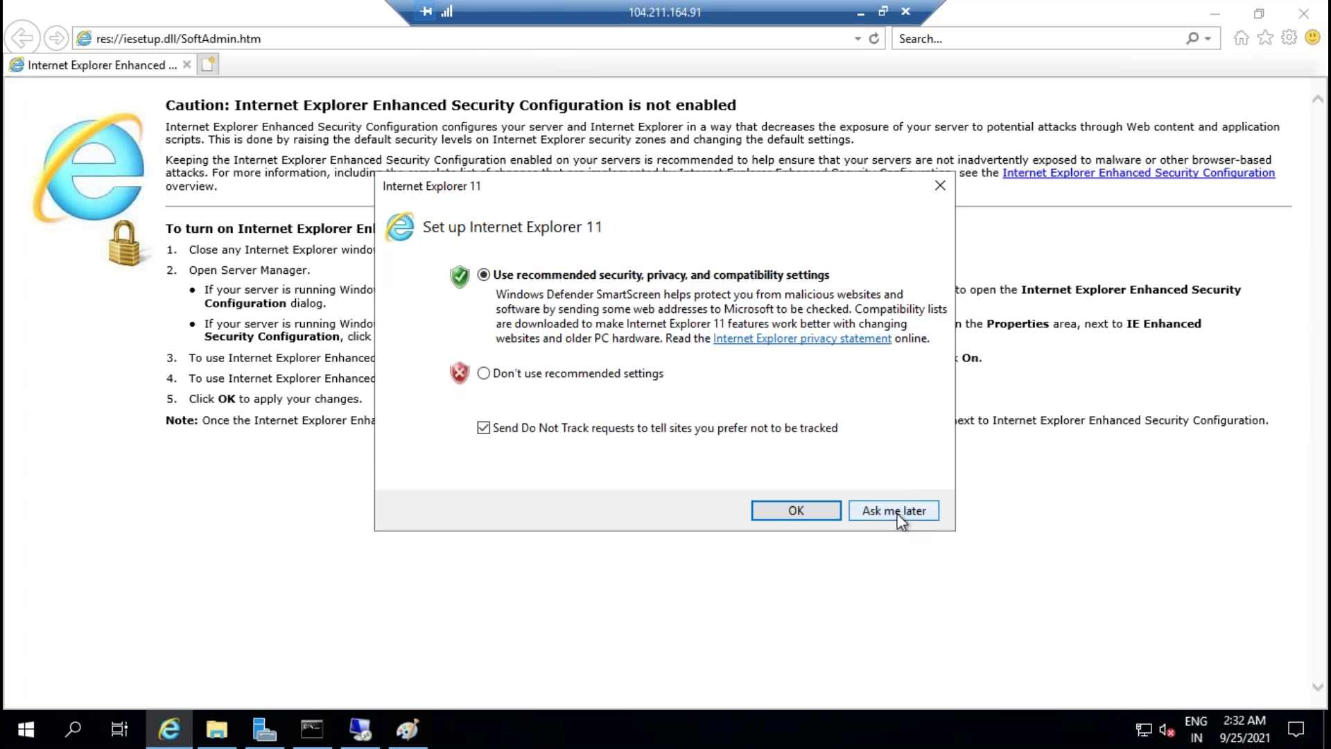
{"action": "left_click", "coordinate": [895, 510]}
{"action": "left_click", "coordinate": [289, 43]}
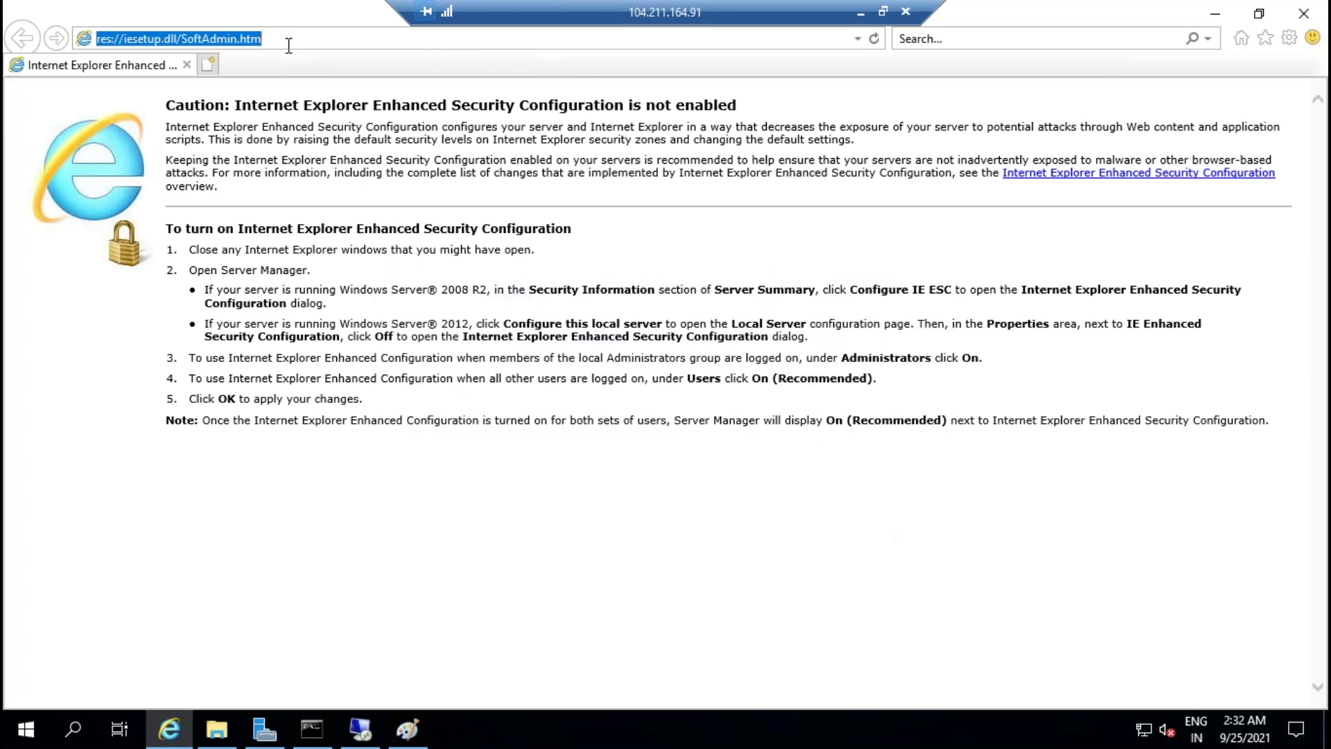
{"action": "type", "text": "172.20.1."}
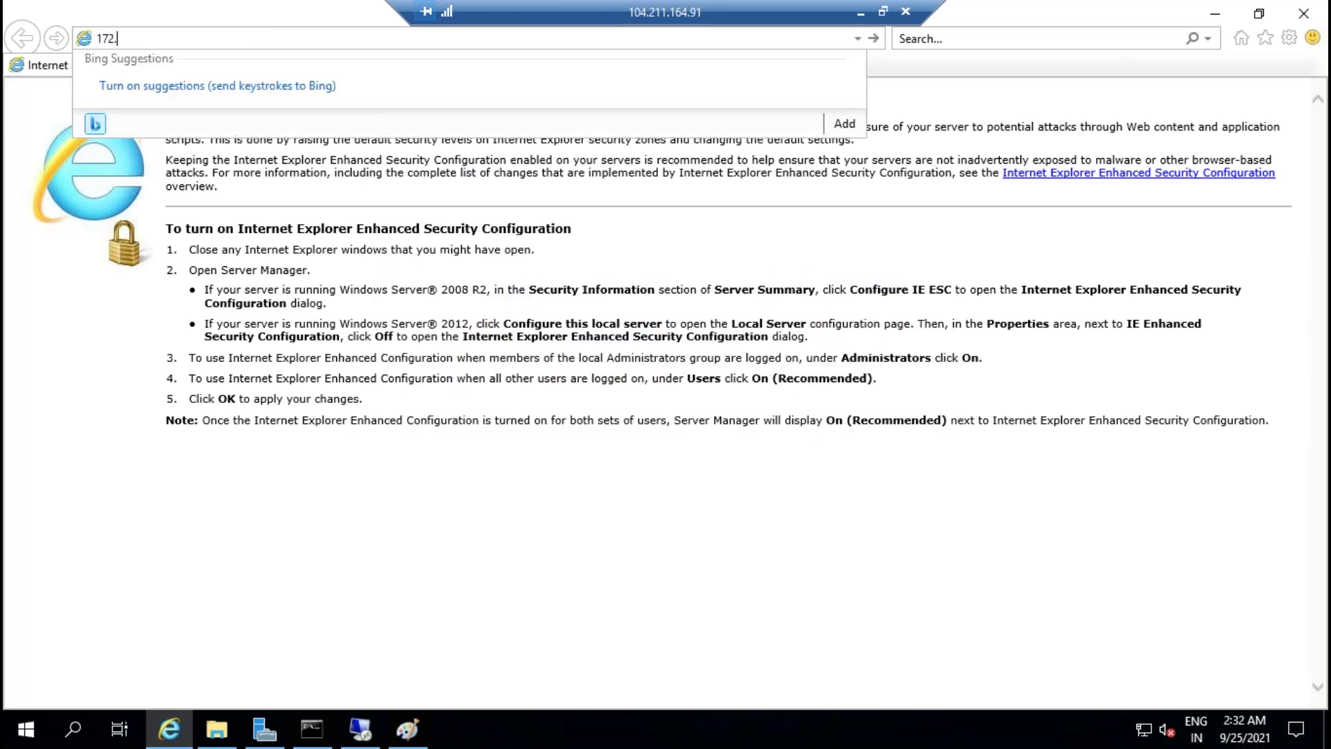
{"action": "type", "text": "0"}
{"action": "key", "text": "BackSpace"}
{"action": "type", "text": "4"}
{"action": "key", "text": "Return"}
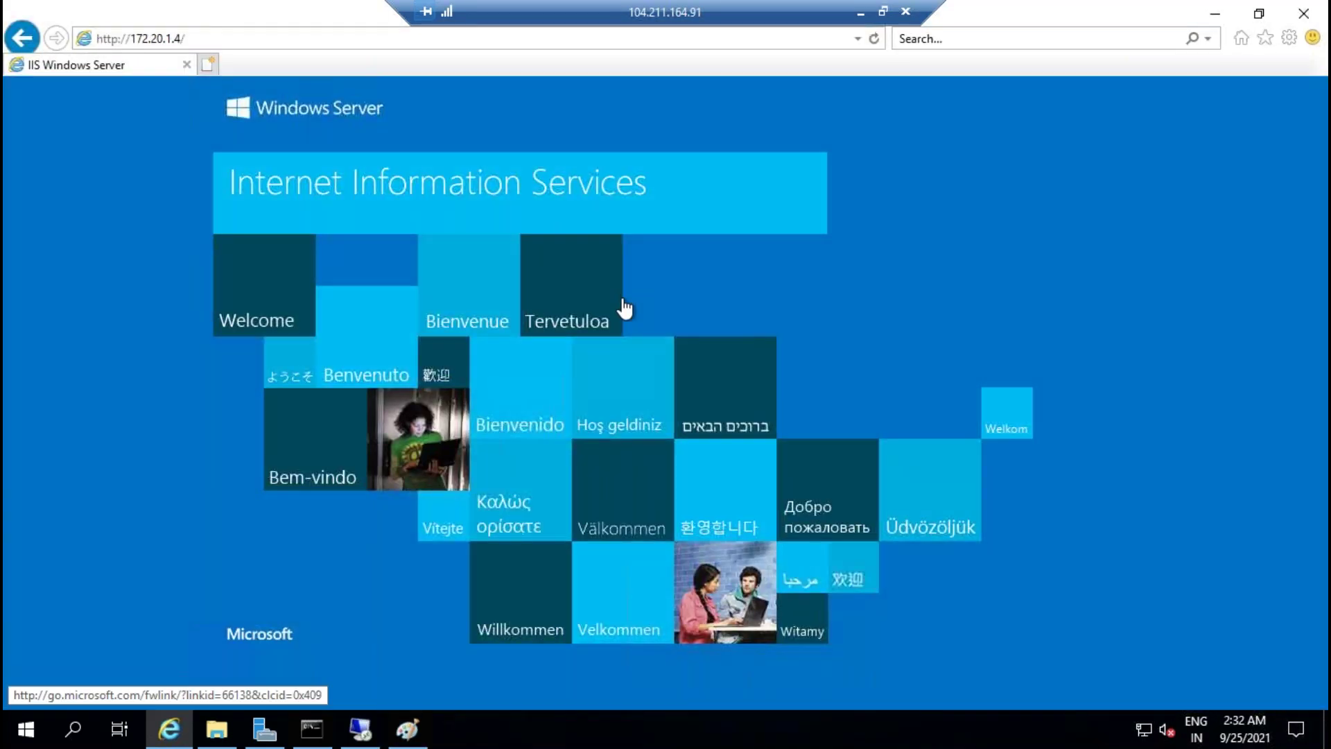
{"action": "left_click", "coordinate": [242, 42]}
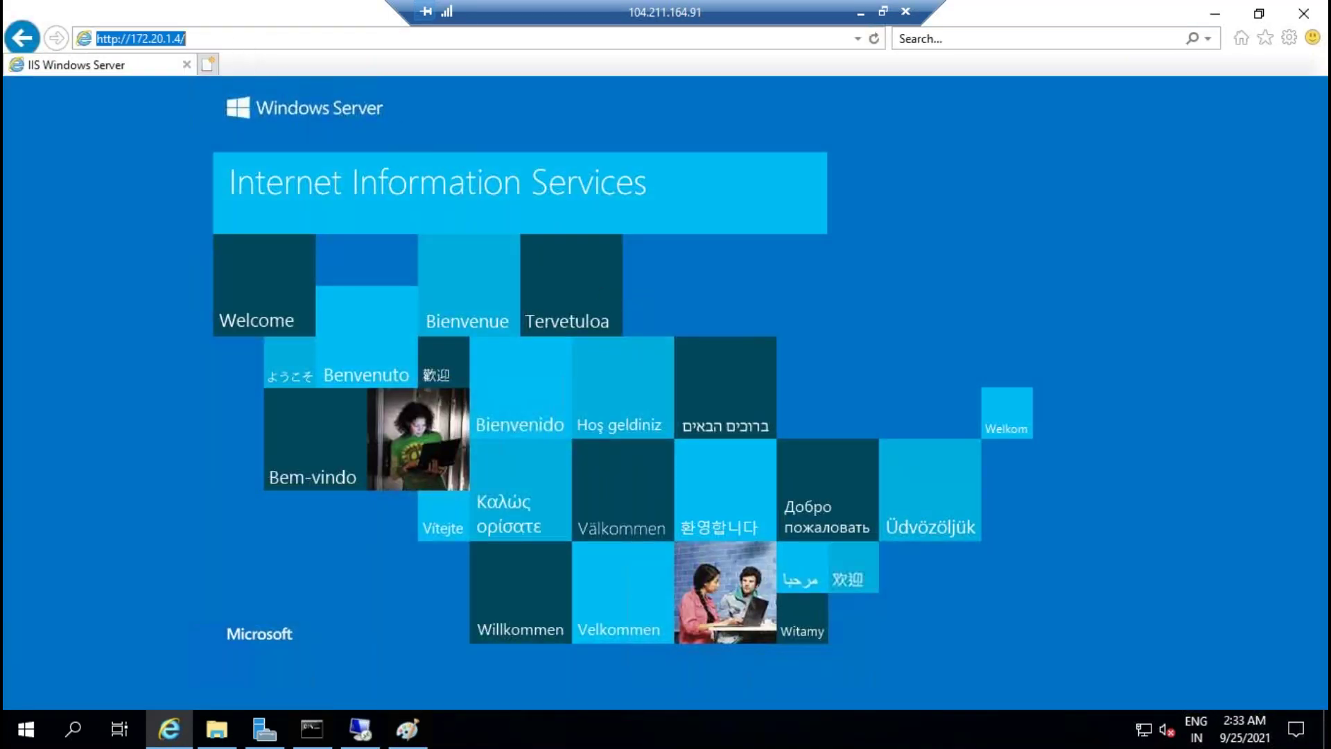
{"action": "left_click", "coordinate": [860, 12]}
On SQLVM01, turn off IE Enhanced Security for administrators and start Internet Explorer
{"action": "mouse_move", "coordinate": [743, 729]}
{"action": "left_click", "coordinate": [517, 645]}
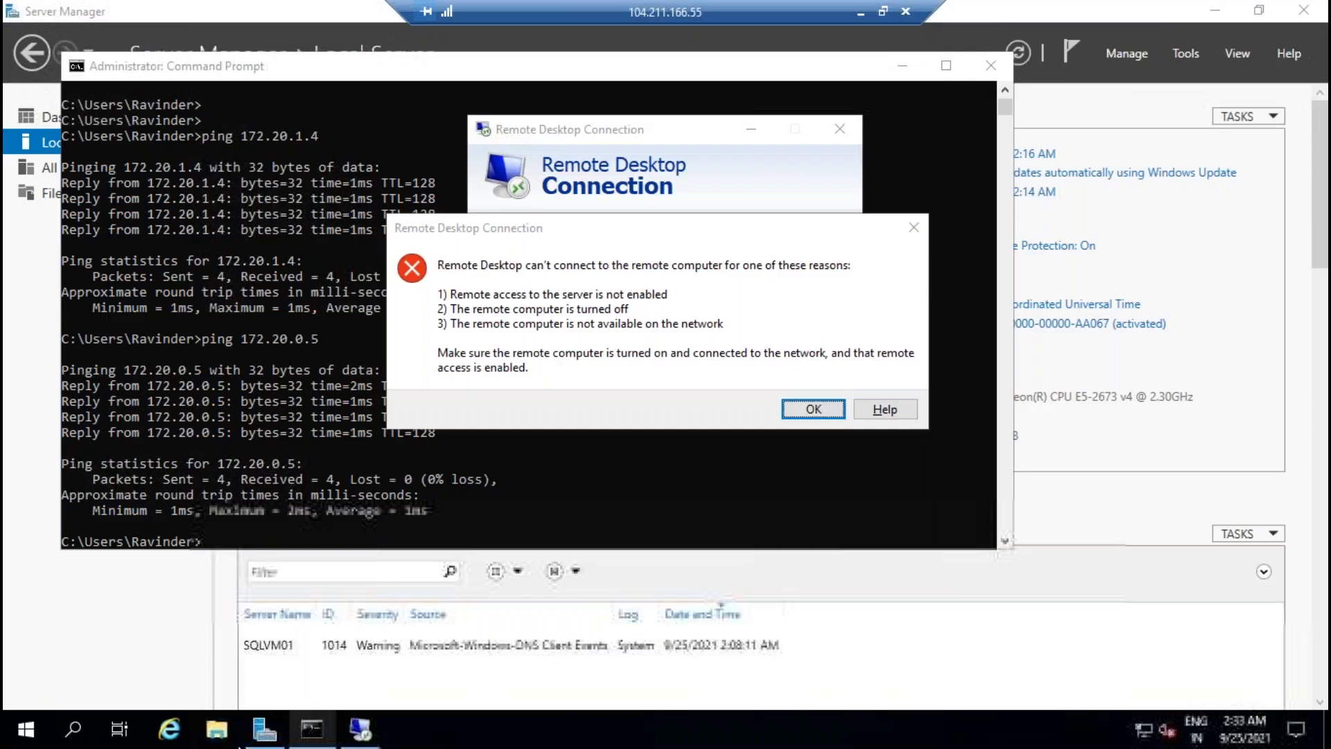
{"action": "left_click", "coordinate": [264, 728]}
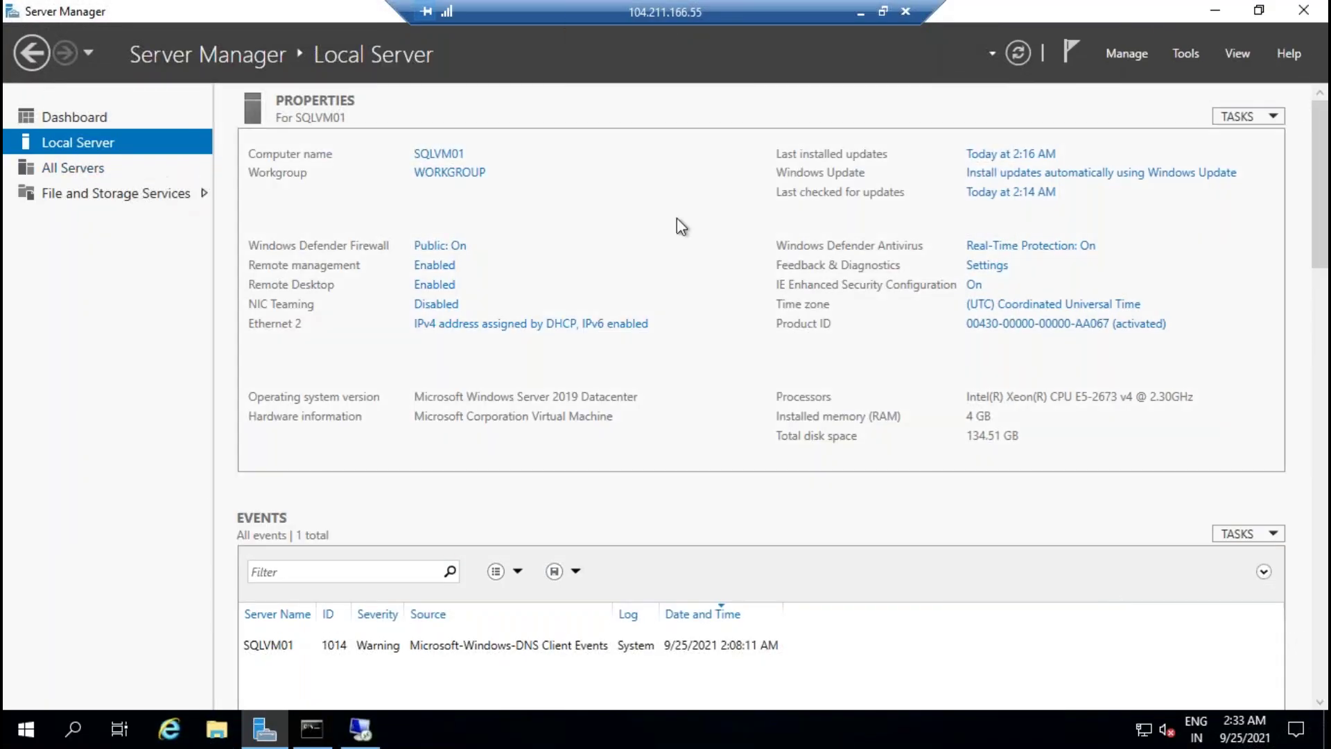
{"action": "left_click", "coordinate": [974, 285]}
{"action": "left_click", "coordinate": [539, 338]}
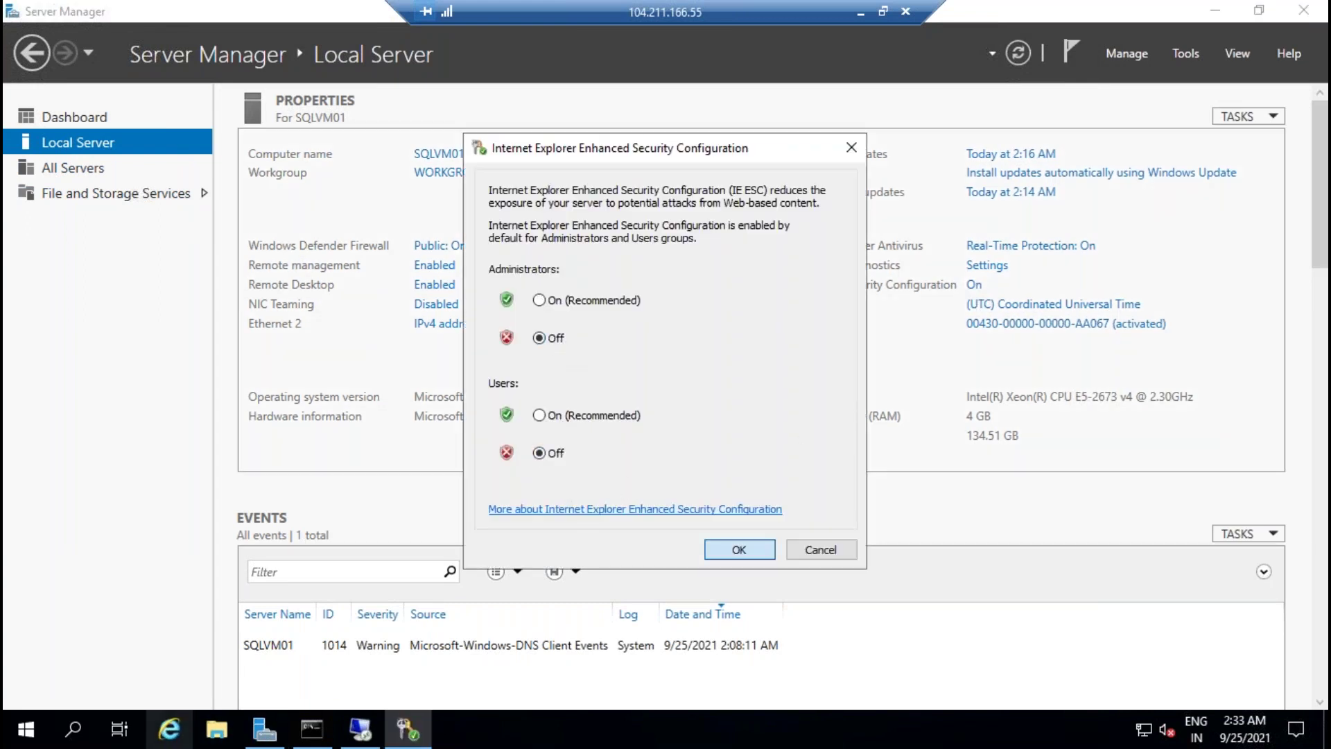
{"action": "key", "text": "Return"}
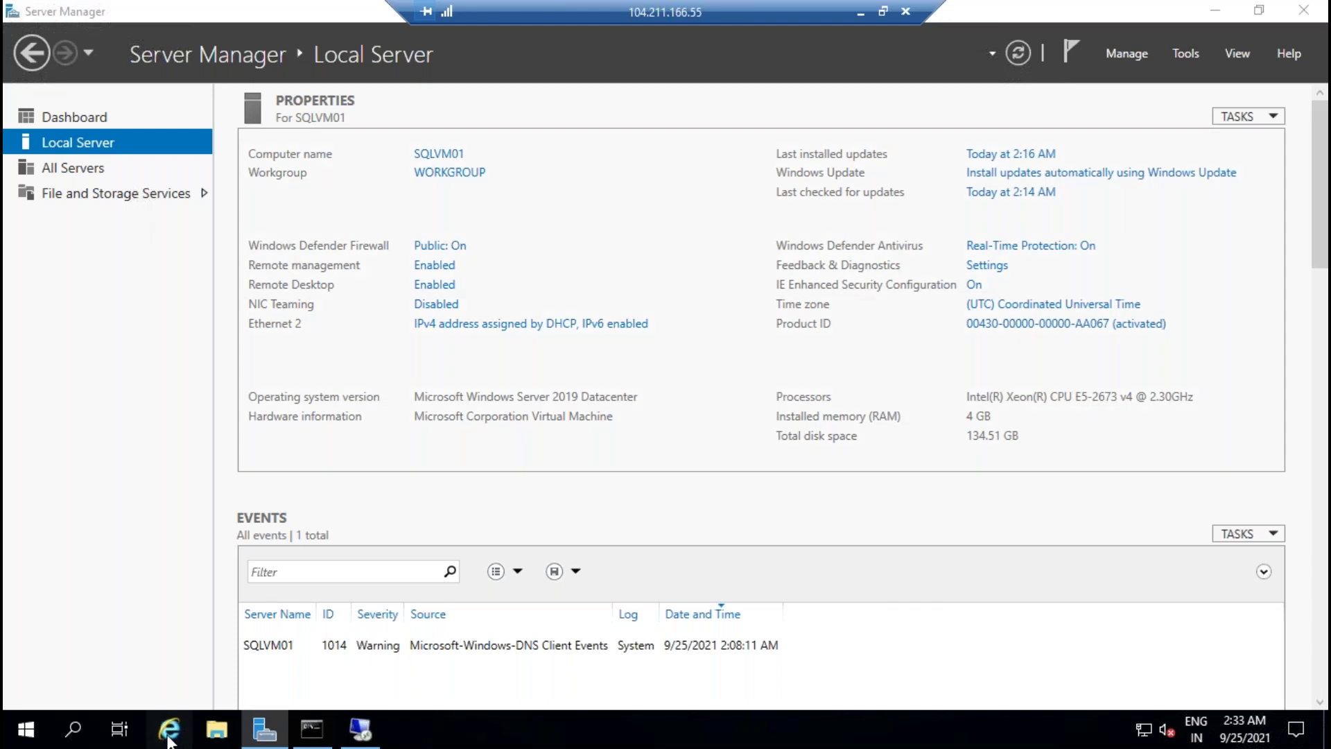
{"action": "left_click", "coordinate": [169, 729]}
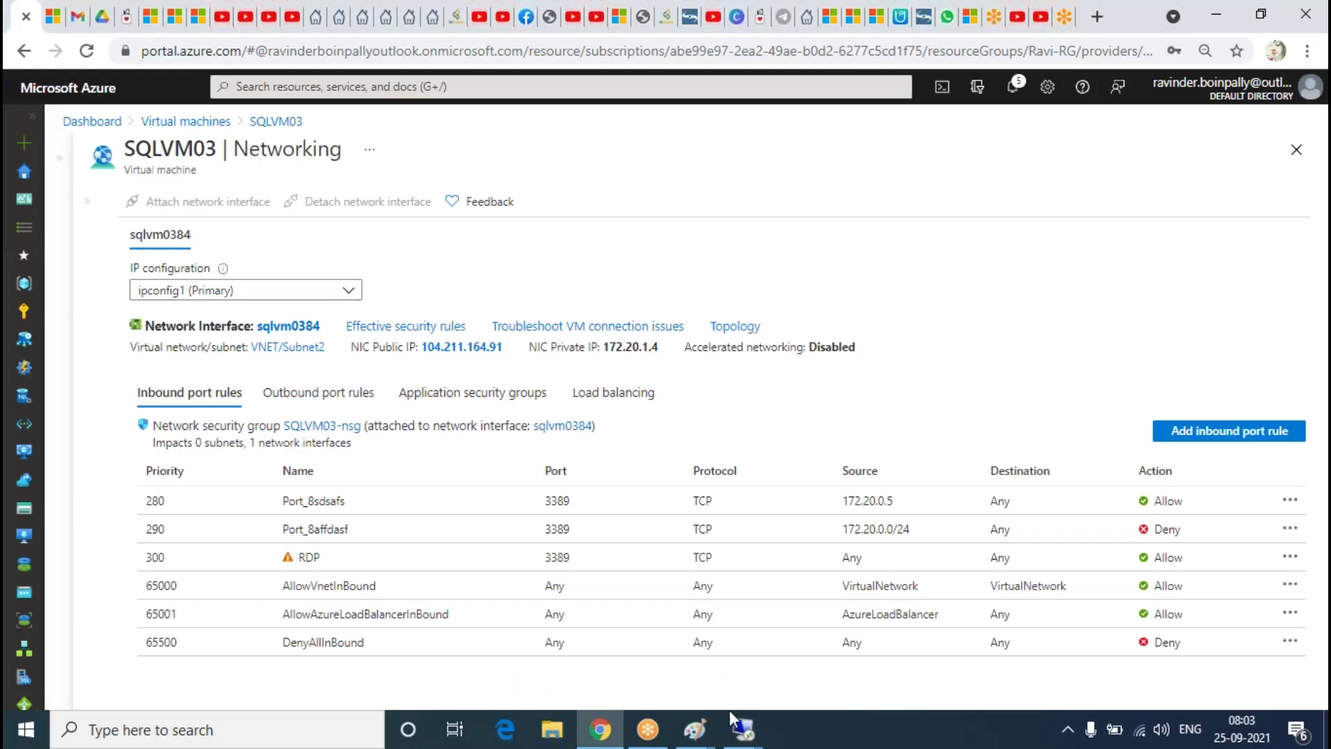
On SQLVM02, turn off IE Enhanced Security for users and administrators and start Internet Explorer
{"action": "mouse_move", "coordinate": [731, 735]}
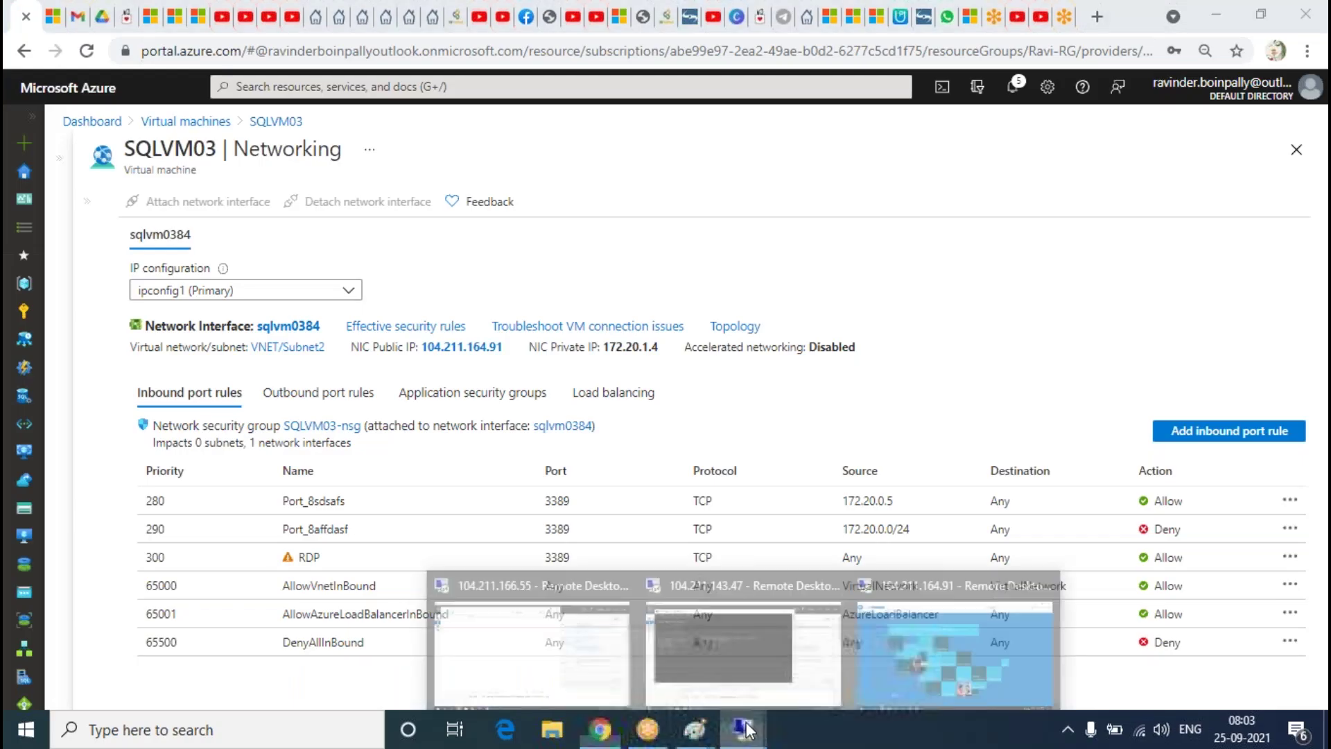
{"action": "left_click", "coordinate": [651, 659]}
{"action": "left_click", "coordinate": [262, 732]}
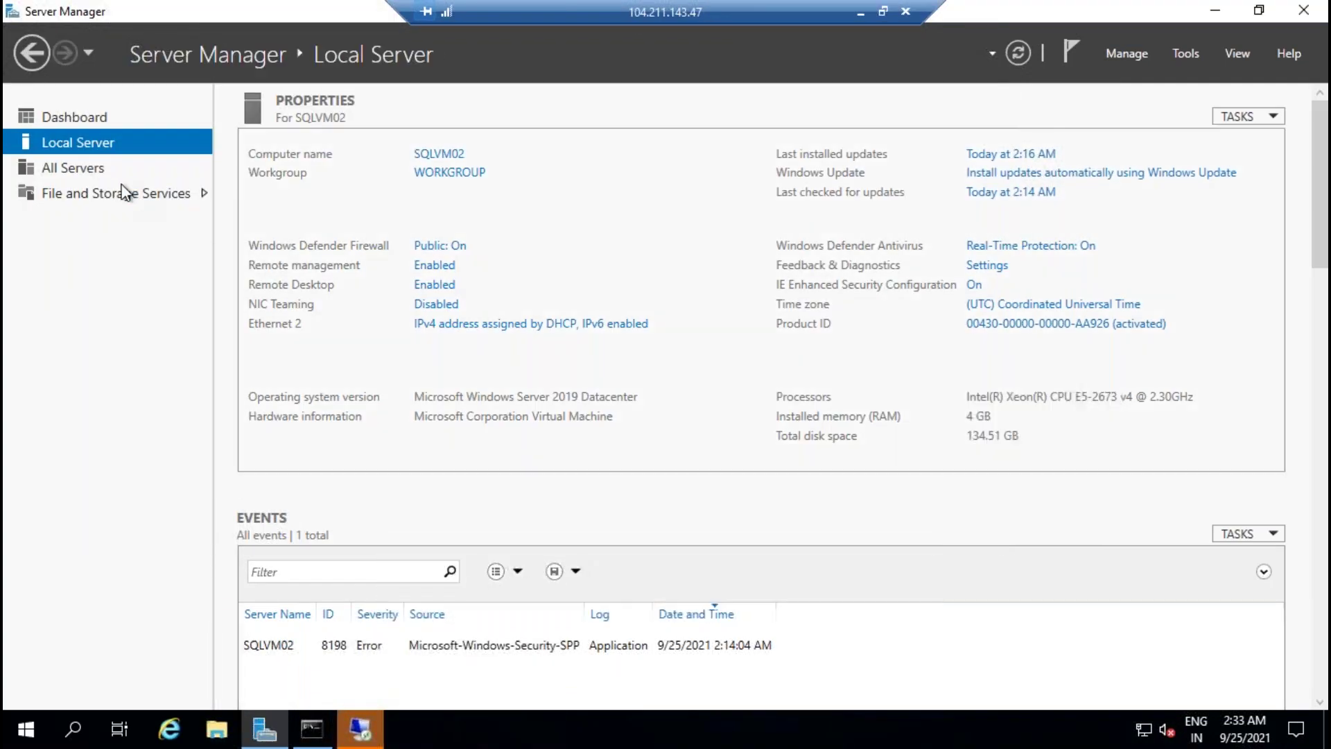
{"action": "left_click", "coordinate": [977, 285]}
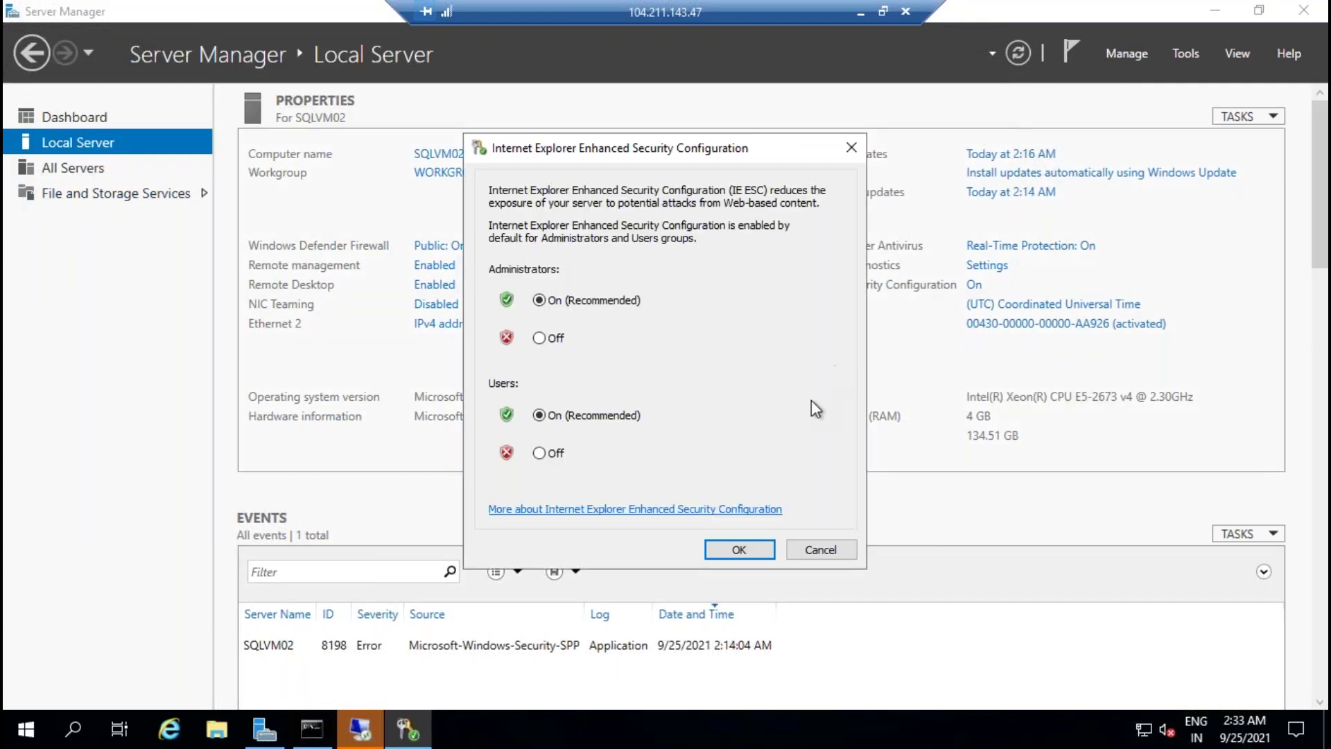
{"action": "left_click", "coordinate": [555, 455]}
{"action": "left_click", "coordinate": [557, 339]}
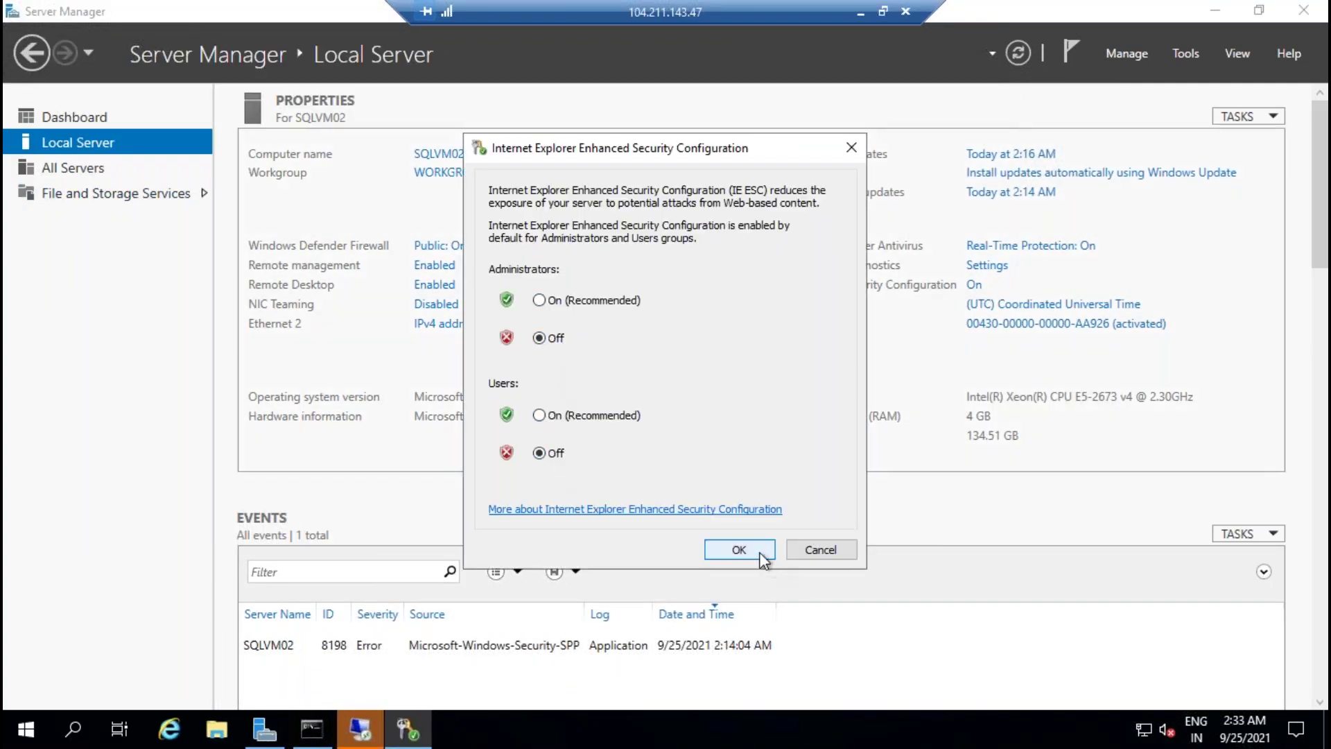
{"action": "left_click", "coordinate": [760, 551]}
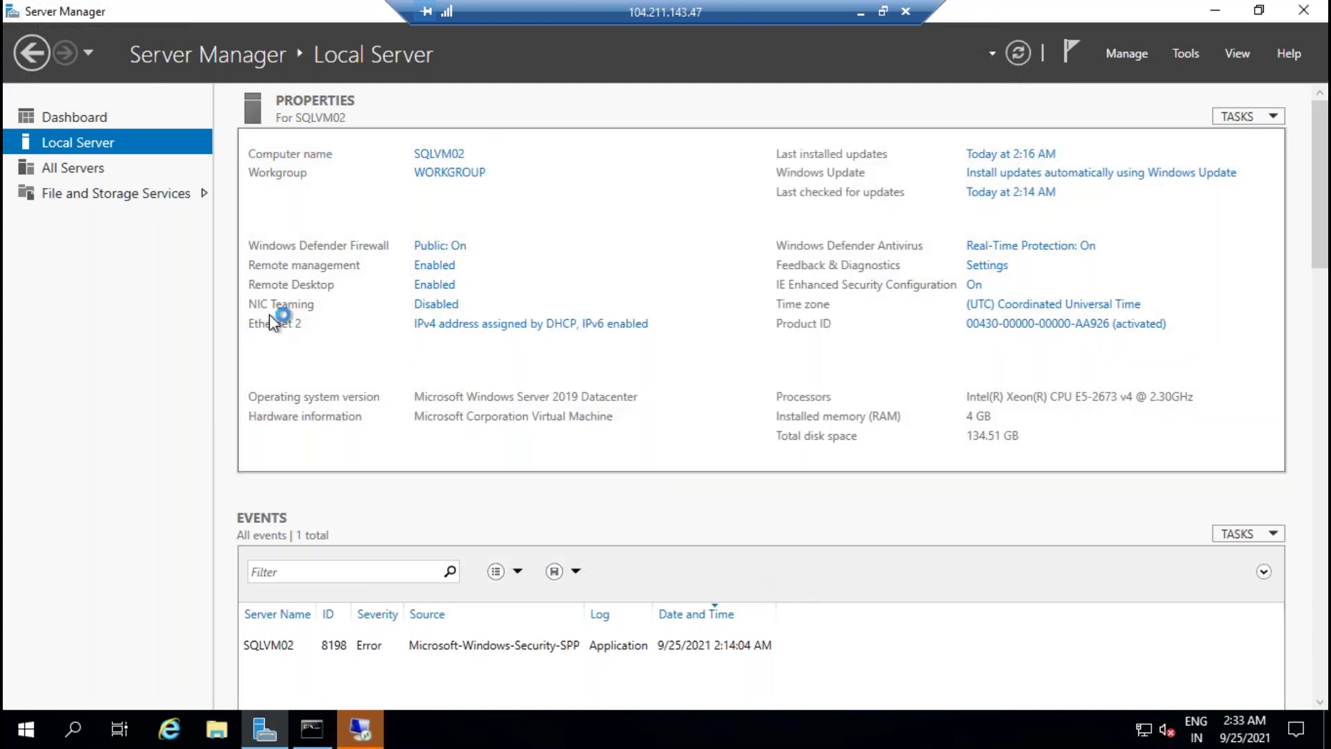
{"action": "left_click", "coordinate": [169, 728]}
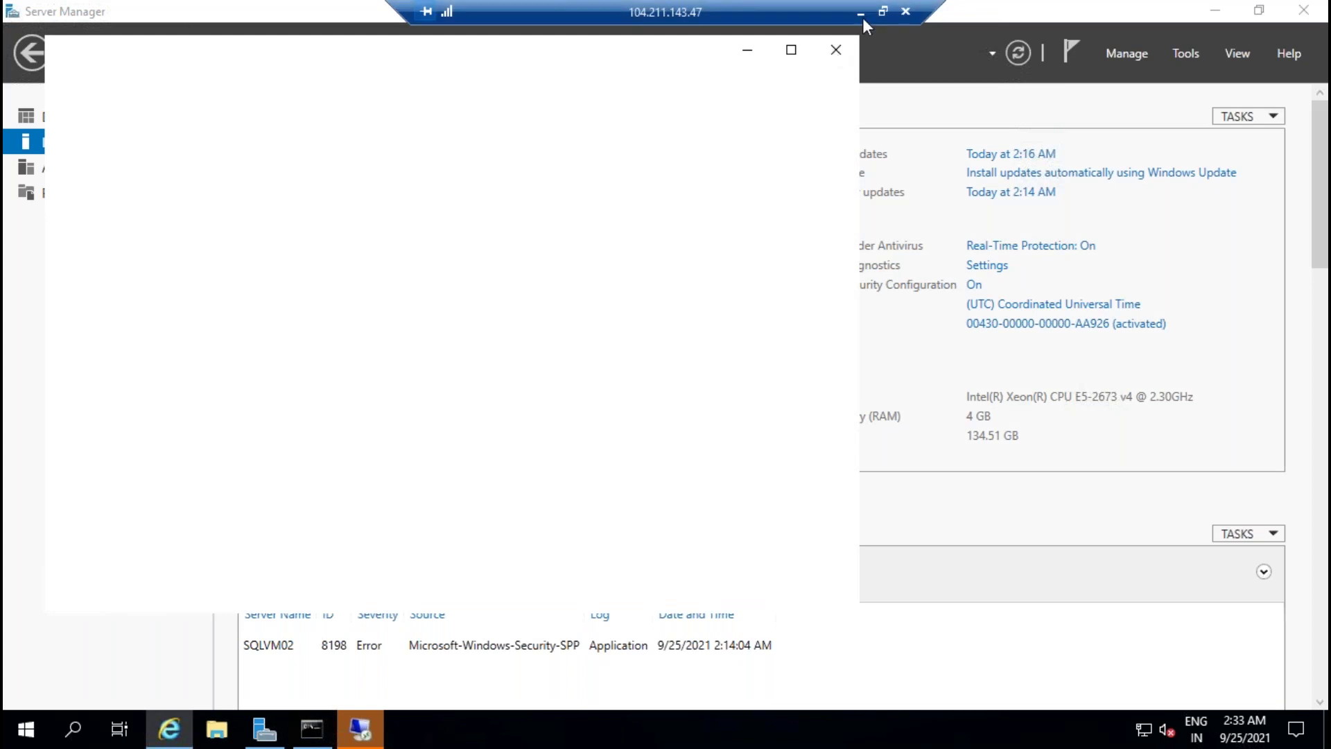
In SQLVM01's browser, paste and load 172.20.1.4 to show the IIS page
{"action": "left_click", "coordinate": [861, 11]}
{"action": "left_click", "coordinate": [563, 676]}
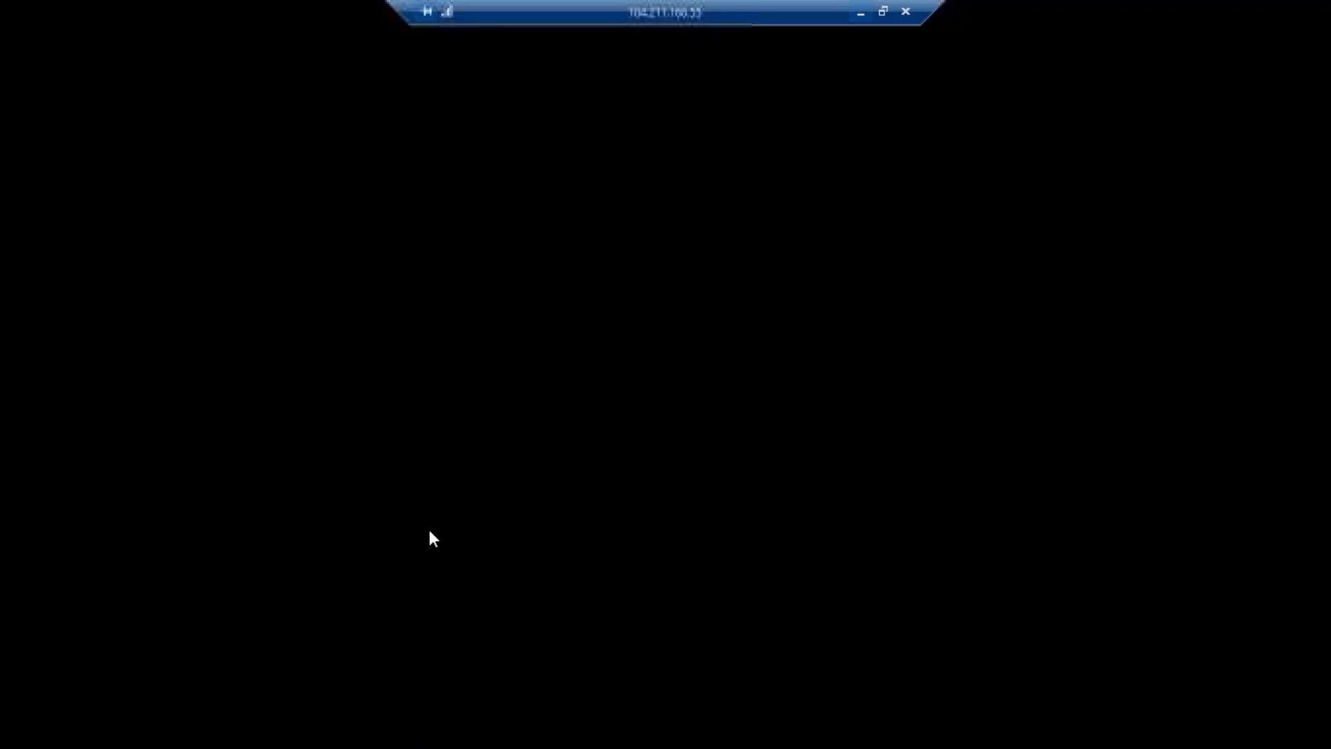
{"action": "left_click", "coordinate": [708, 487]}
{"action": "left_click", "coordinate": [397, 75]}
{"action": "type", "text": "http://172.20.1.4/"}
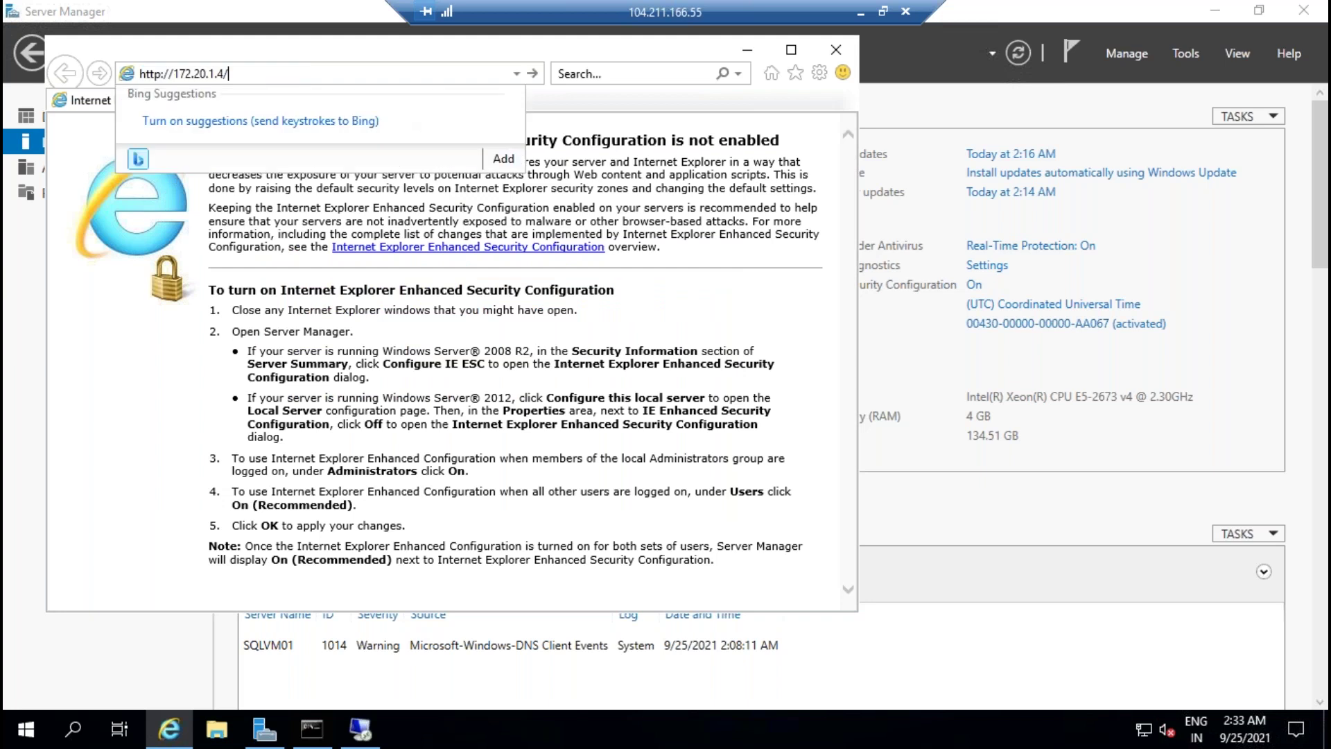
{"action": "key", "text": "Return"}
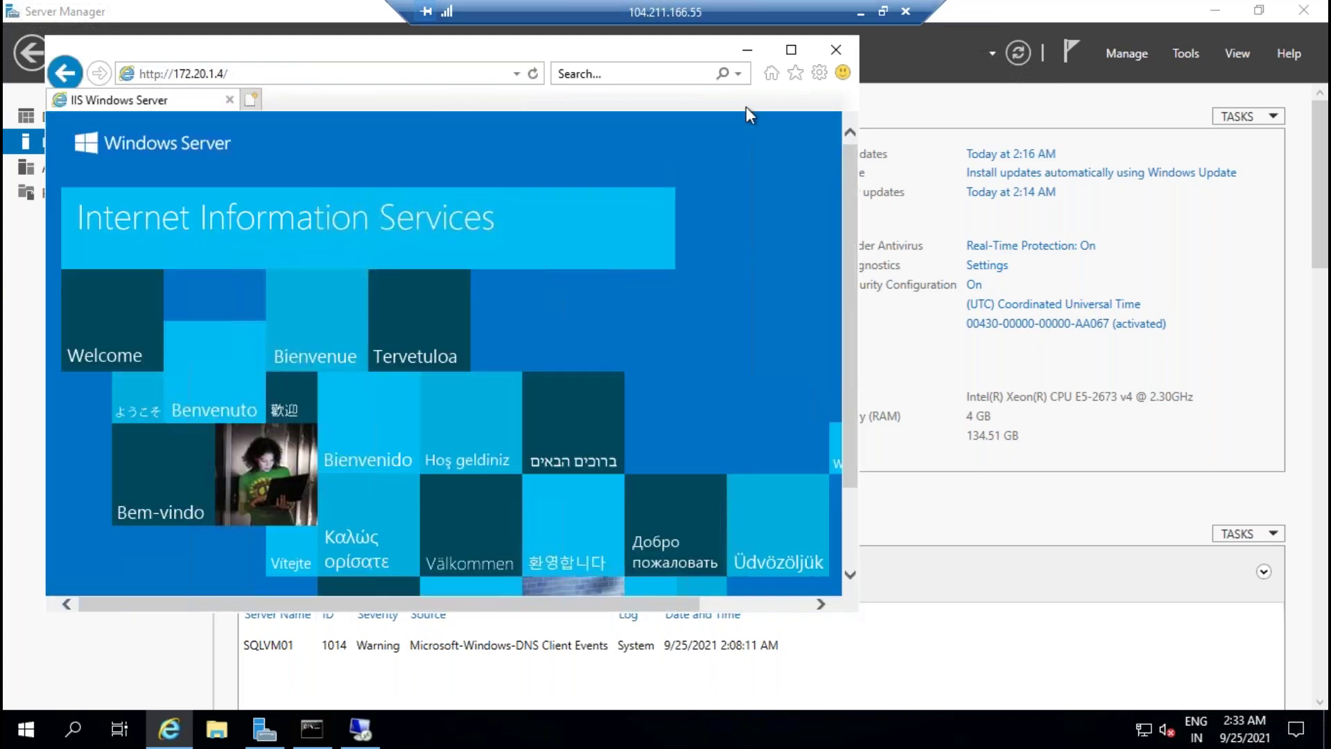
{"action": "left_click", "coordinate": [791, 50]}
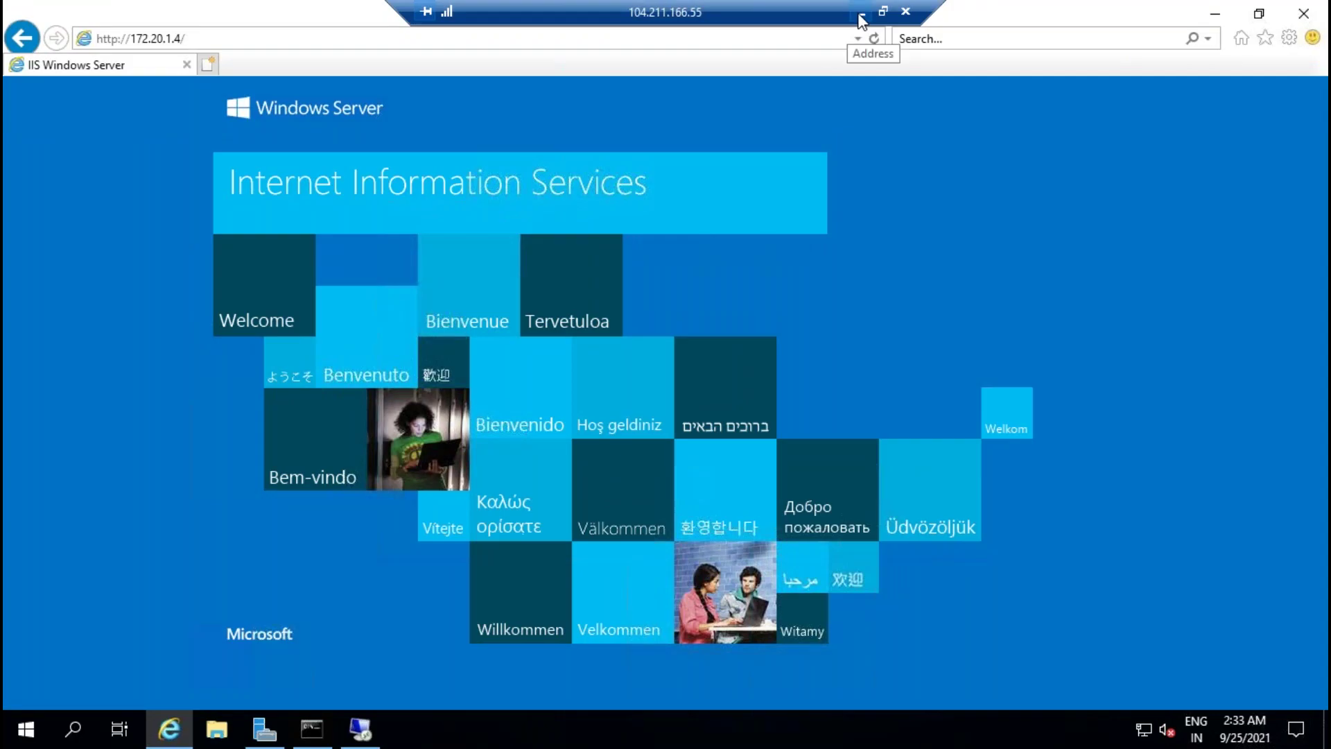
{"action": "left_click", "coordinate": [860, 15]}
{"action": "left_click", "coordinate": [679, 617]}
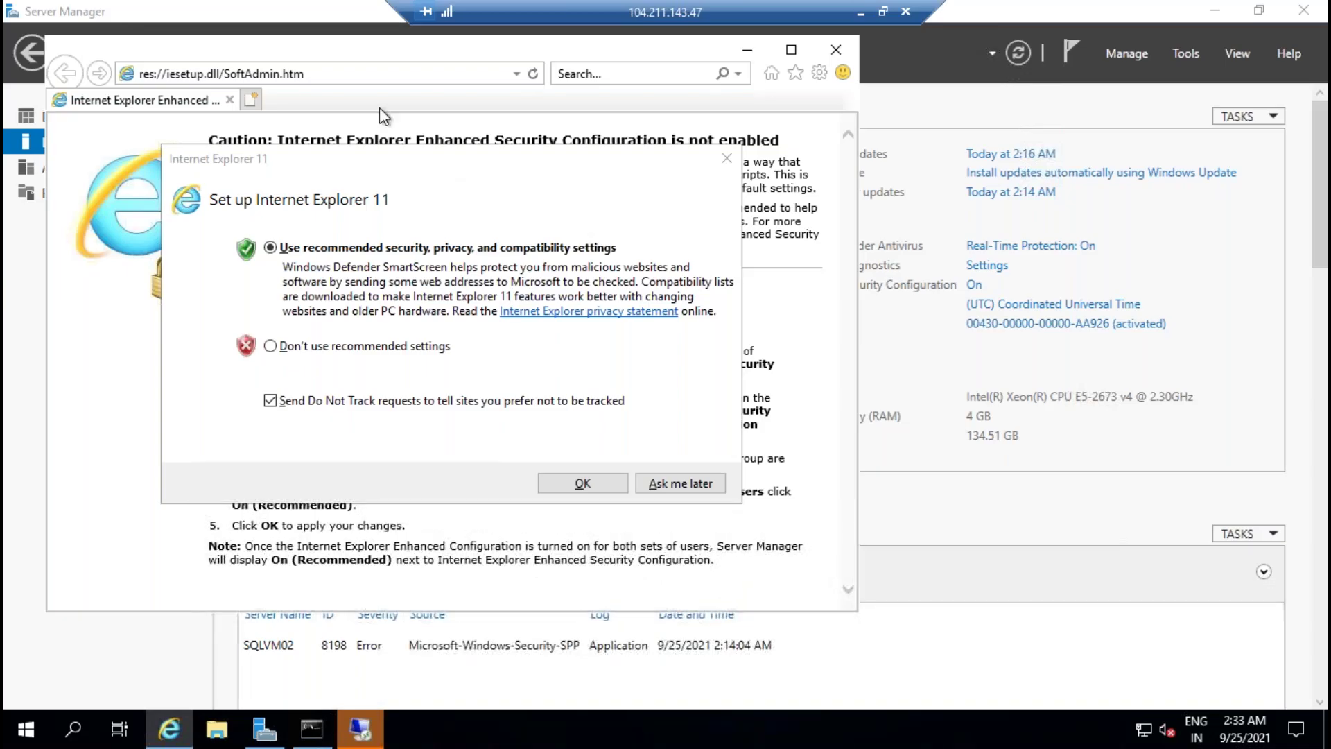
{"action": "left_click", "coordinate": [683, 484]}
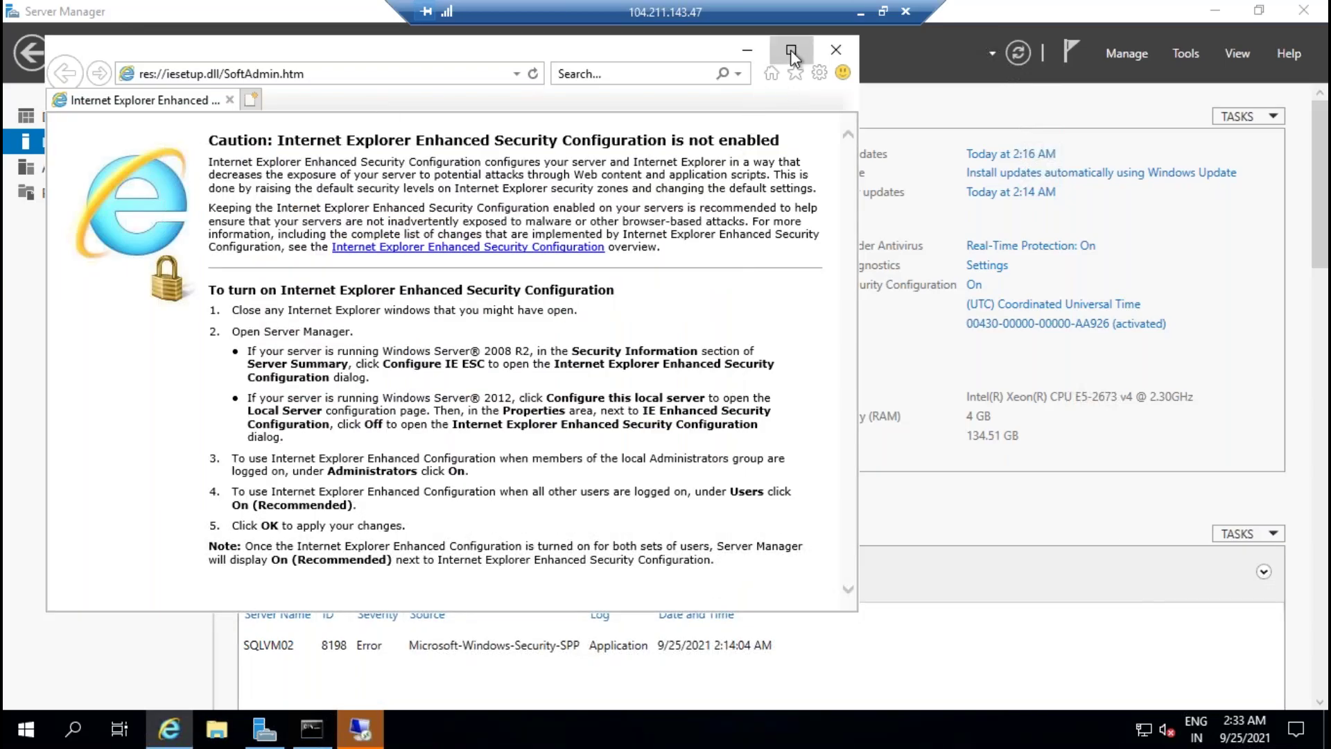
{"action": "left_click", "coordinate": [791, 50]}
{"action": "left_click", "coordinate": [473, 47]}
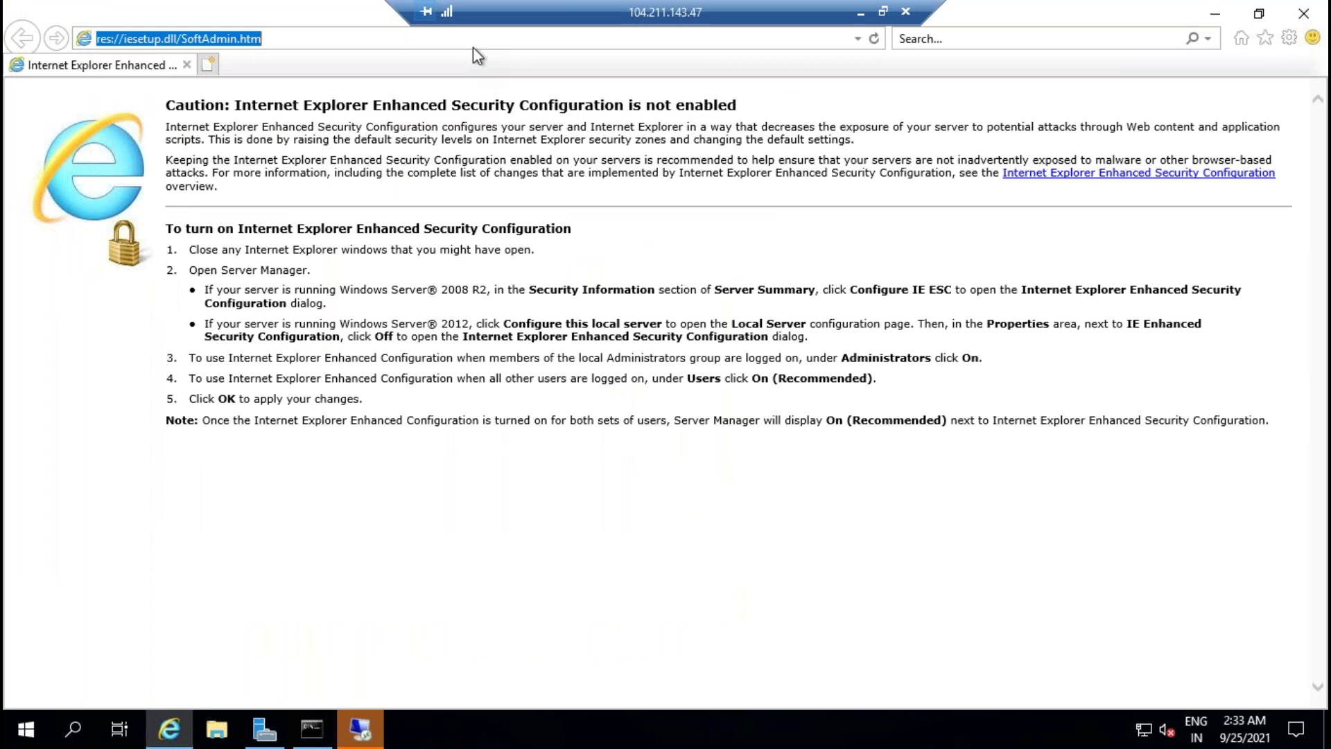
{"action": "type", "text": "http://172.20.1.4/"}
{"action": "key", "text": "Return"}
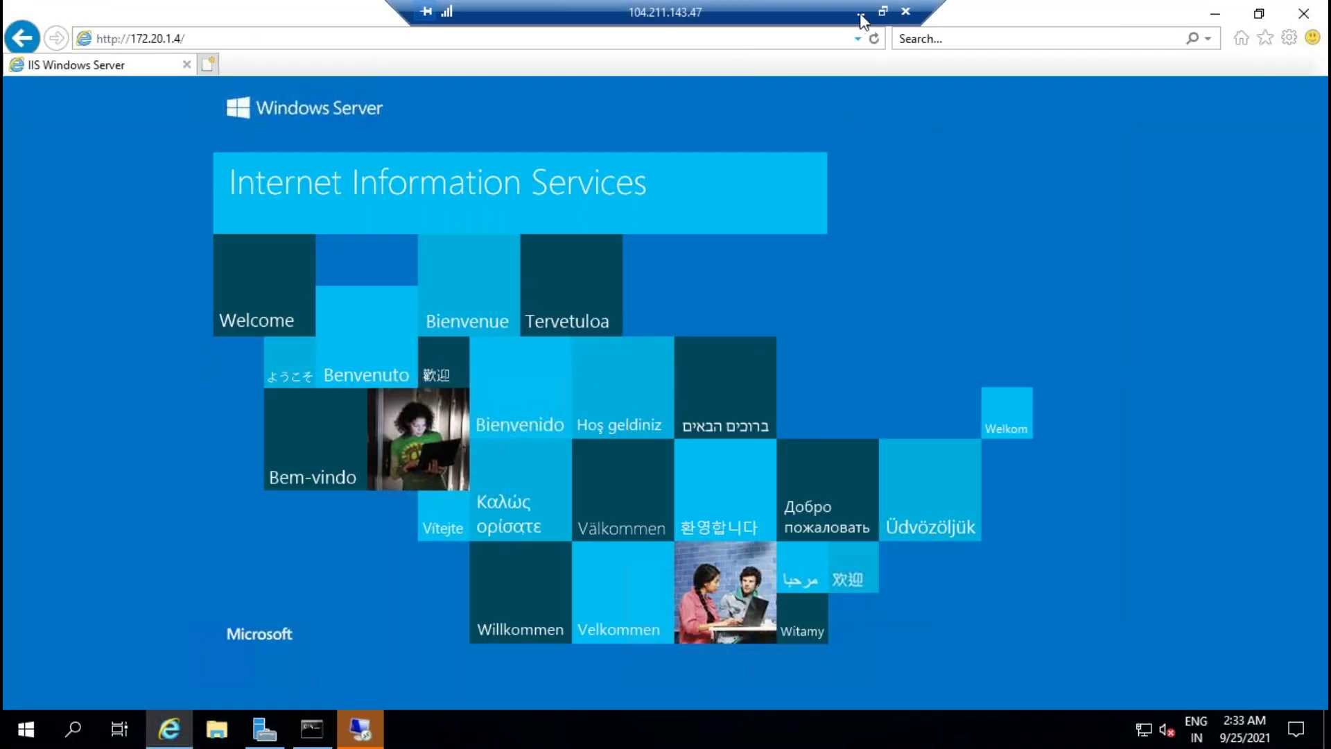
{"action": "left_click", "coordinate": [860, 14]}
Add a text box beside the Windows Server logo on the iisstart image in Paint
{"action": "mouse_move", "coordinate": [743, 733]}
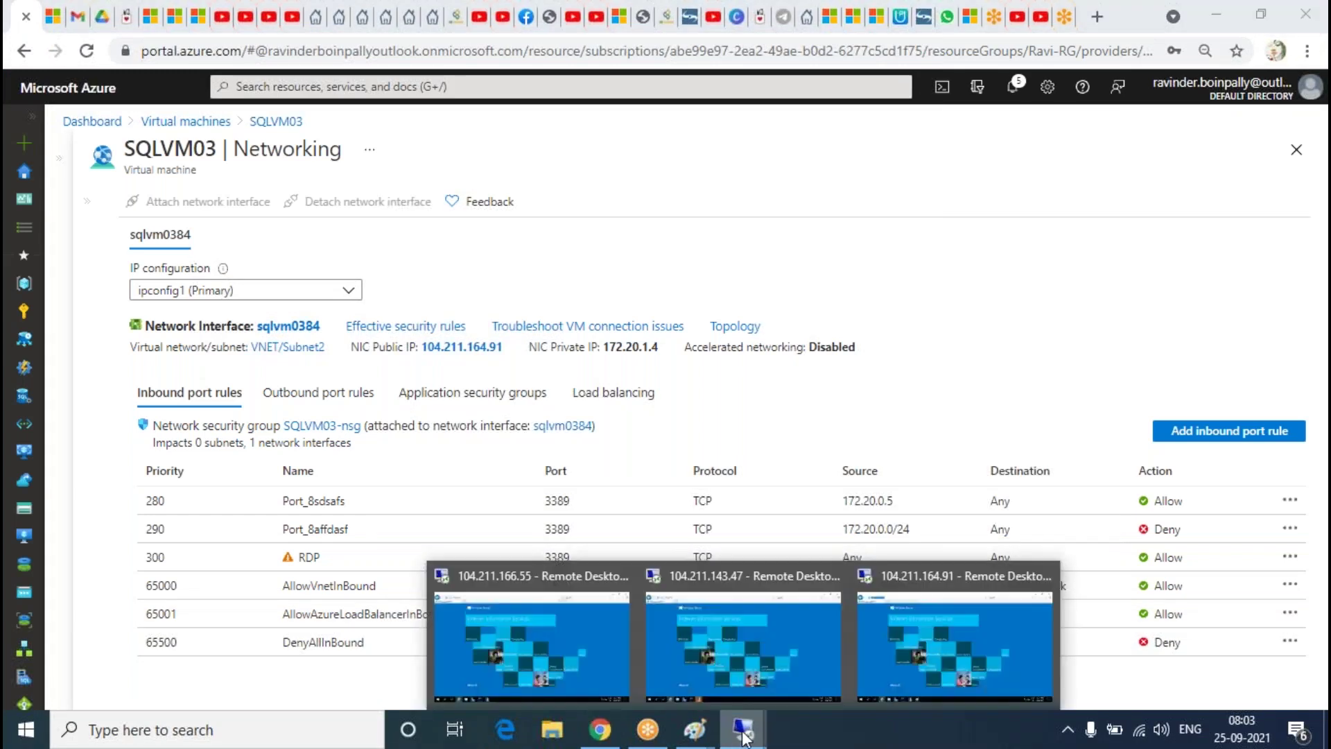
{"action": "left_click", "coordinate": [999, 670]}
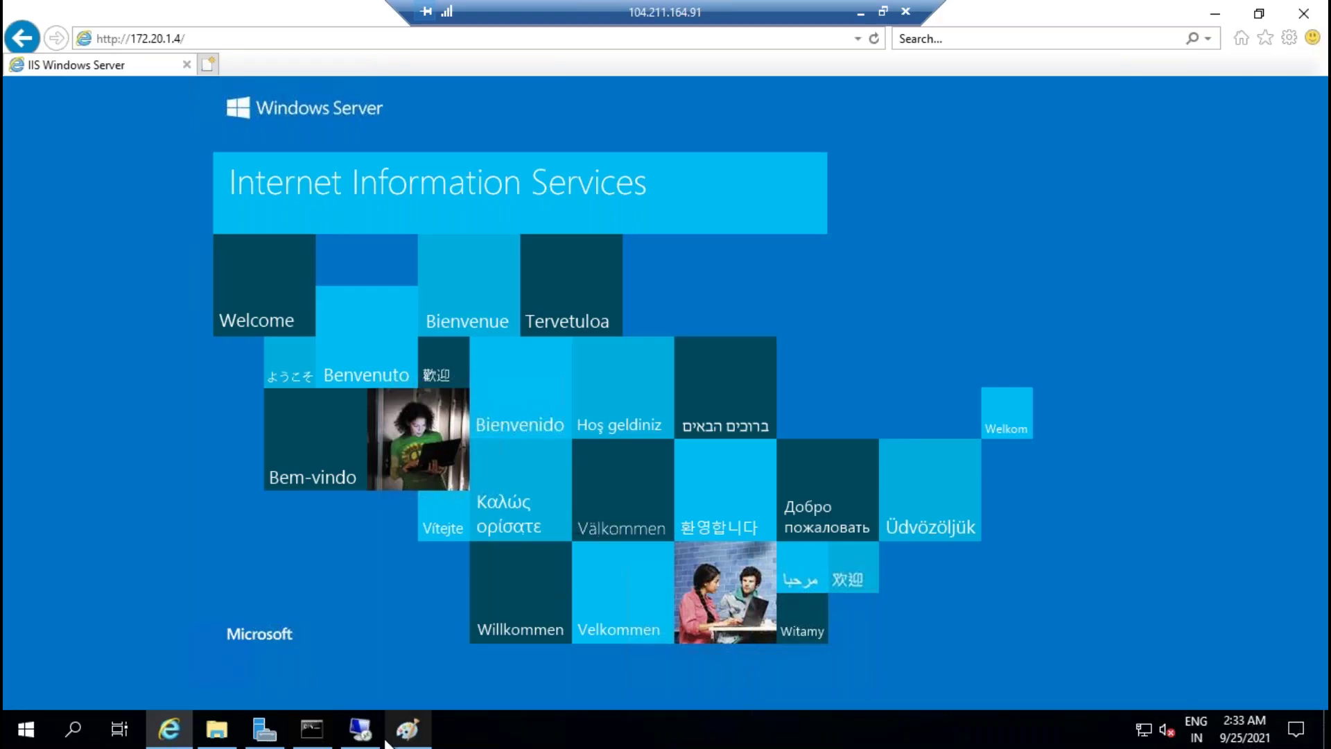
{"action": "left_click", "coordinate": [408, 729]}
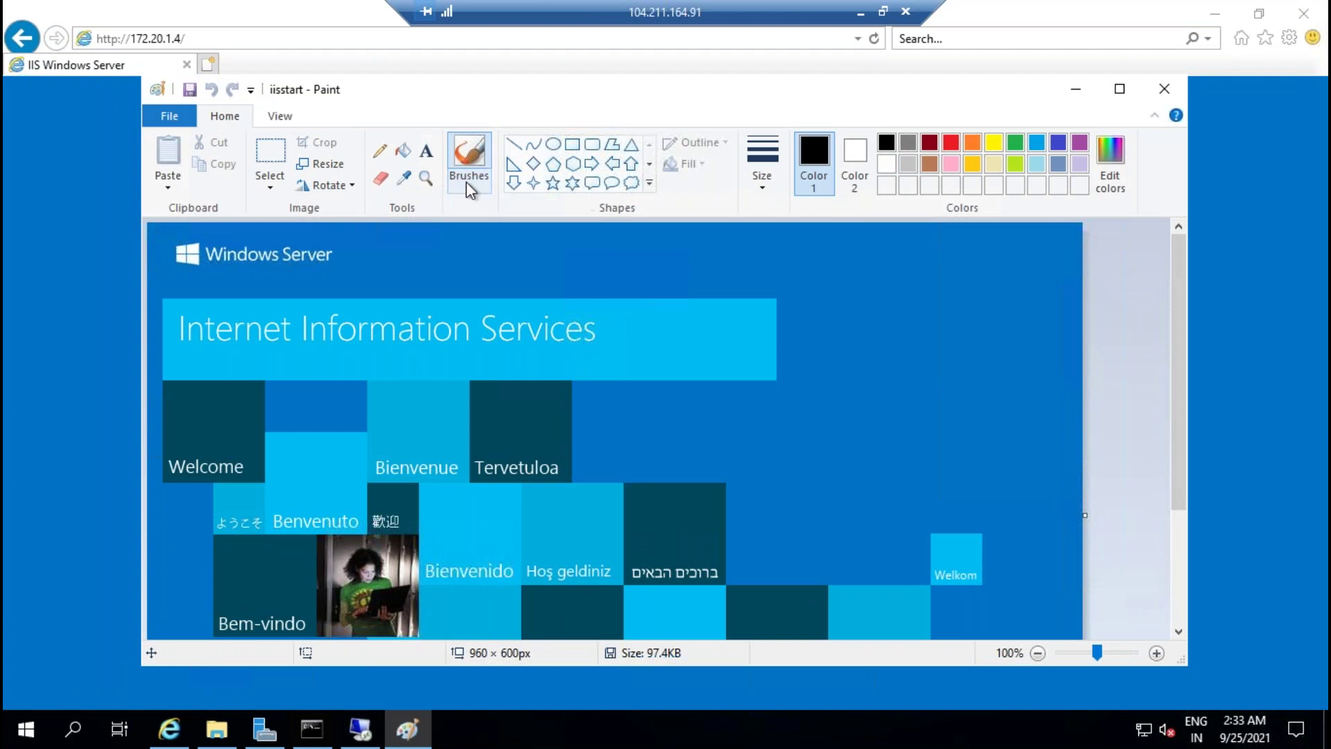
{"action": "left_click", "coordinate": [426, 154]}
{"action": "left_click_drag", "start_coordinate": [361, 237], "coordinate": [555, 285]}
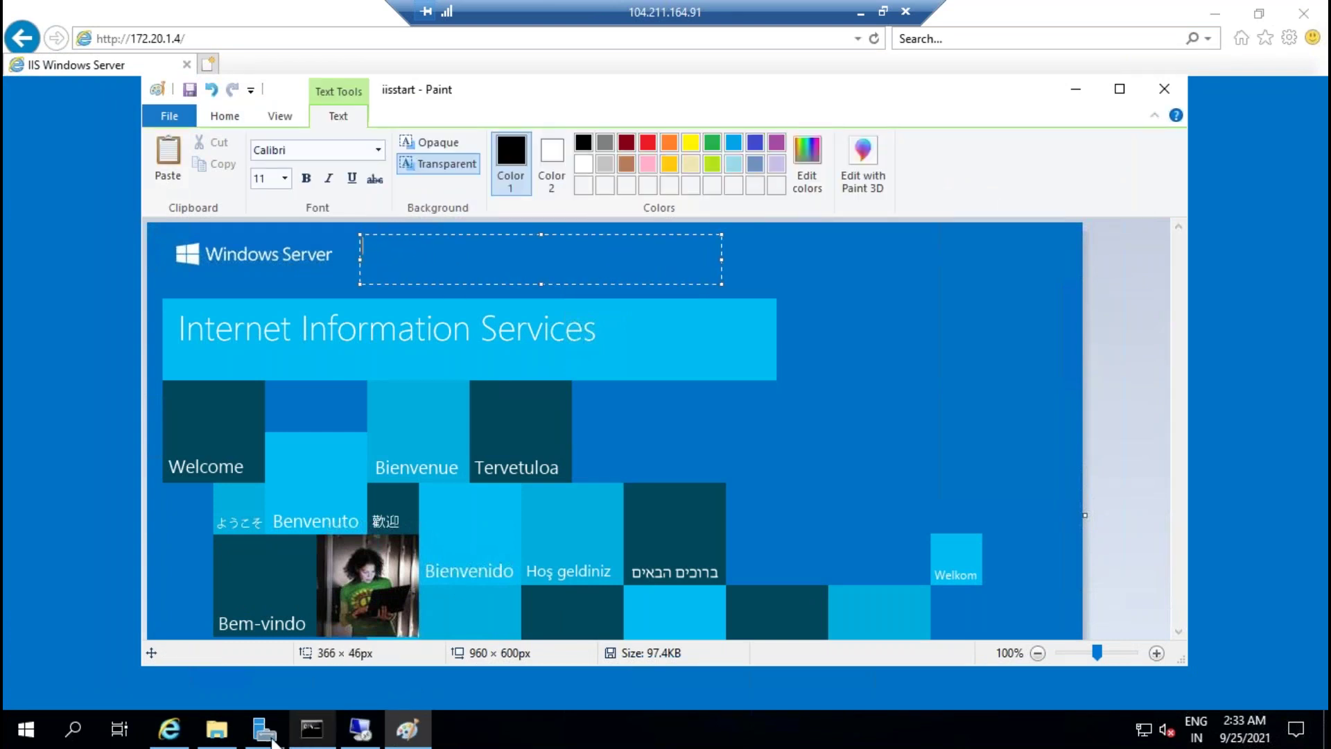
{"action": "left_click", "coordinate": [265, 736]}
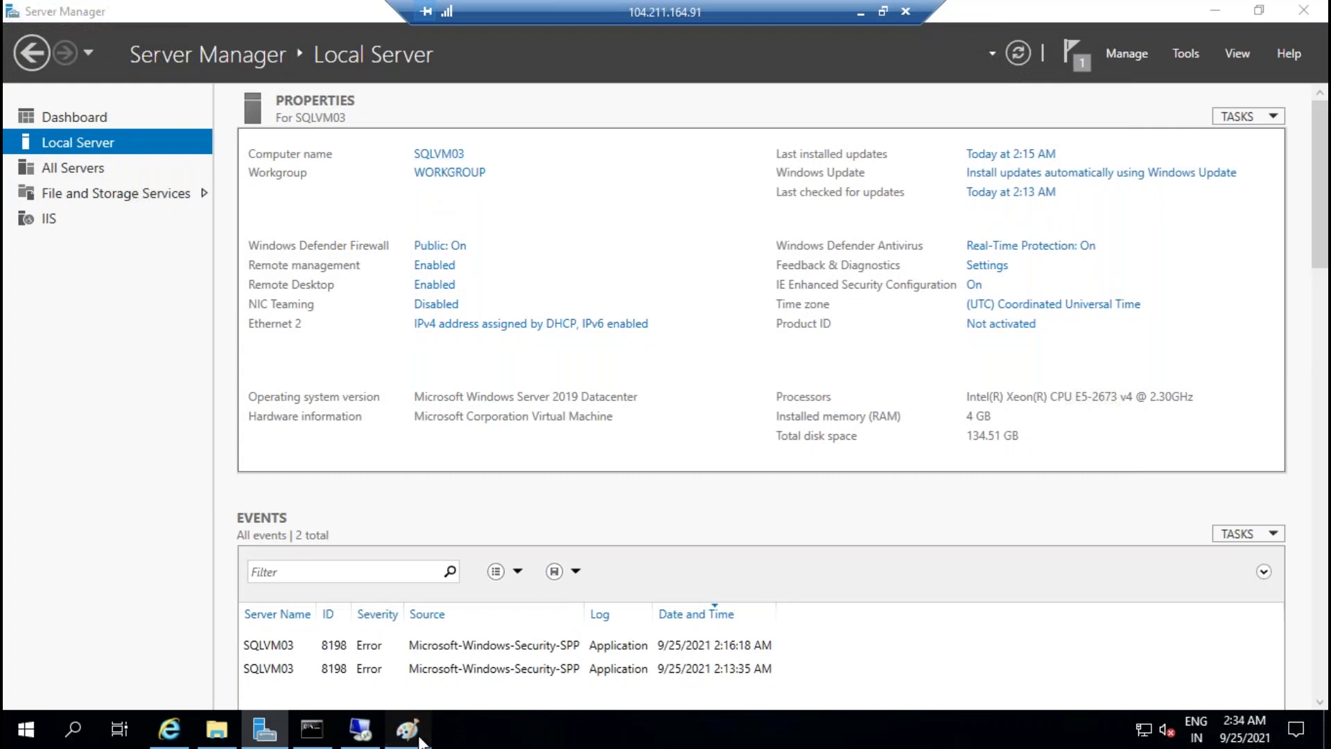
{"action": "left_click", "coordinate": [408, 729]}
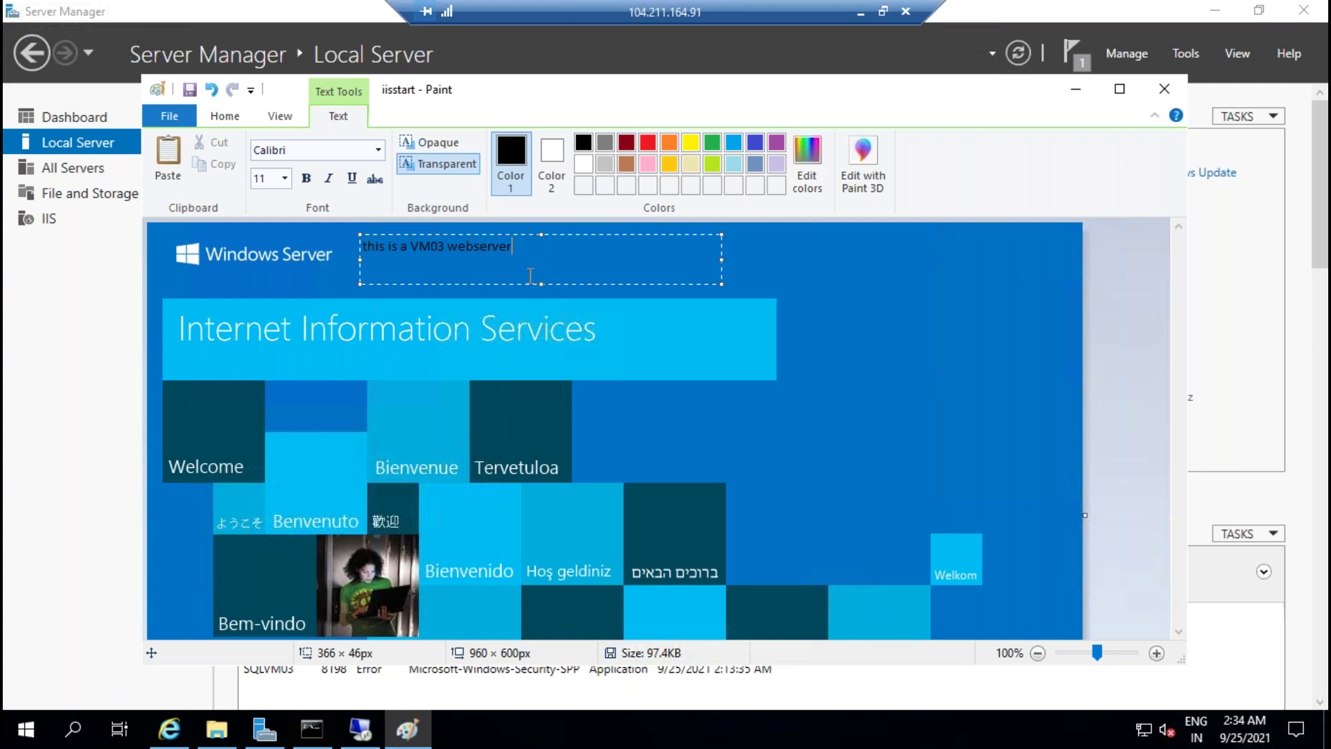
Make the 'this is a VM03 webserver' caption size 28 on one line, save, and close Paint
{"action": "left_click_drag", "start_coordinate": [512, 251], "coordinate": [362, 248]}
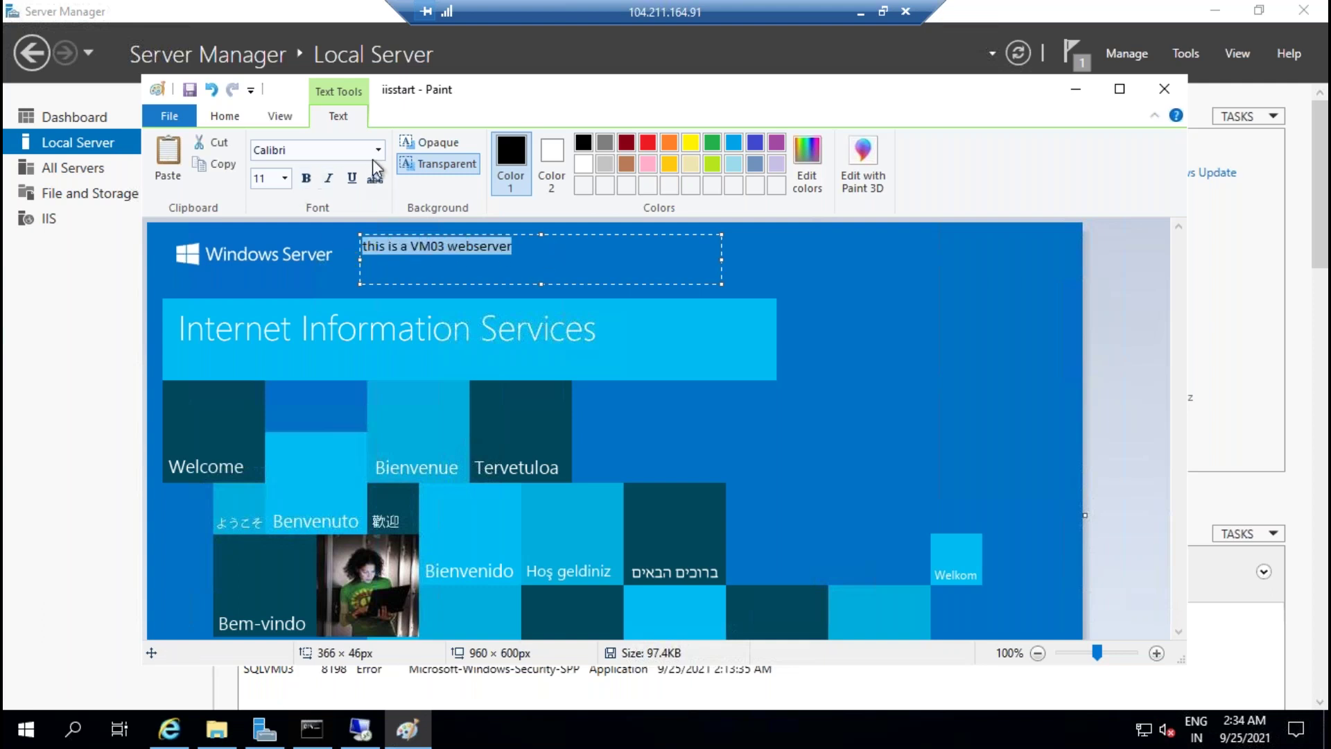
{"action": "left_click", "coordinate": [285, 178]}
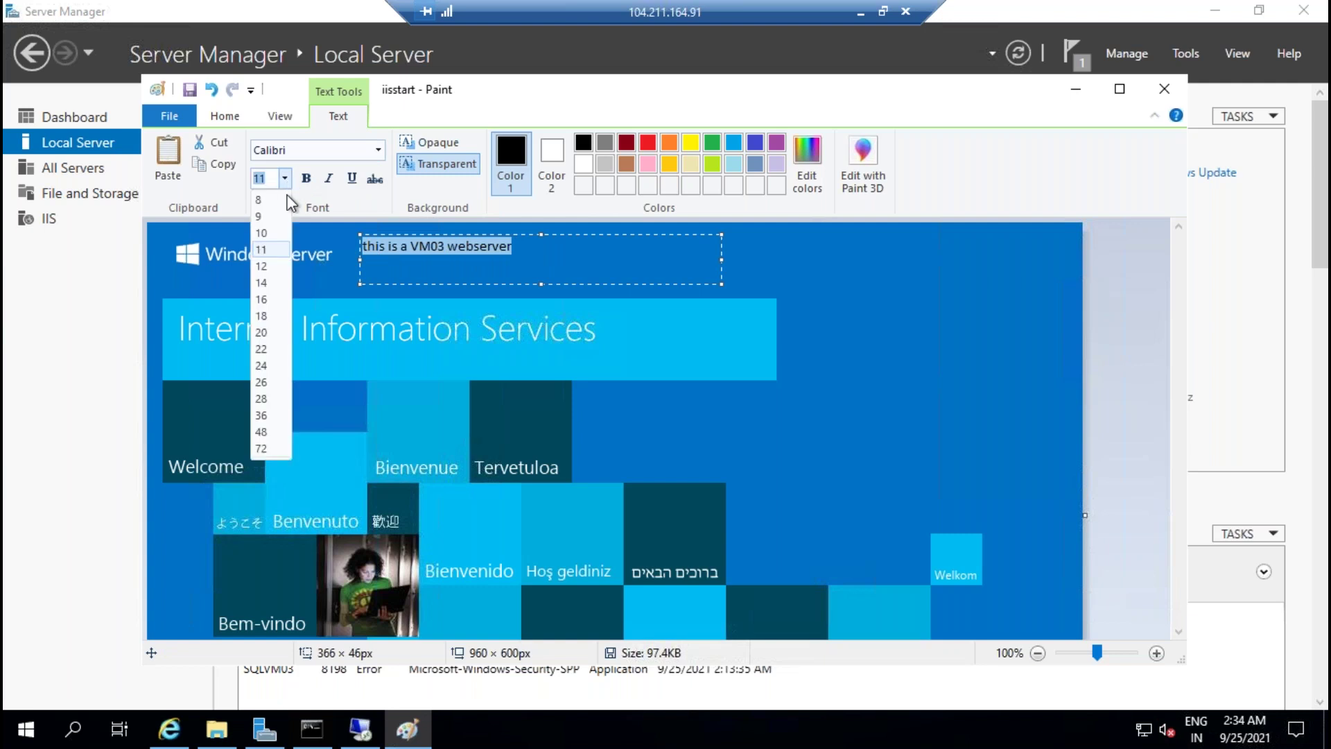
{"action": "left_click", "coordinate": [267, 410]}
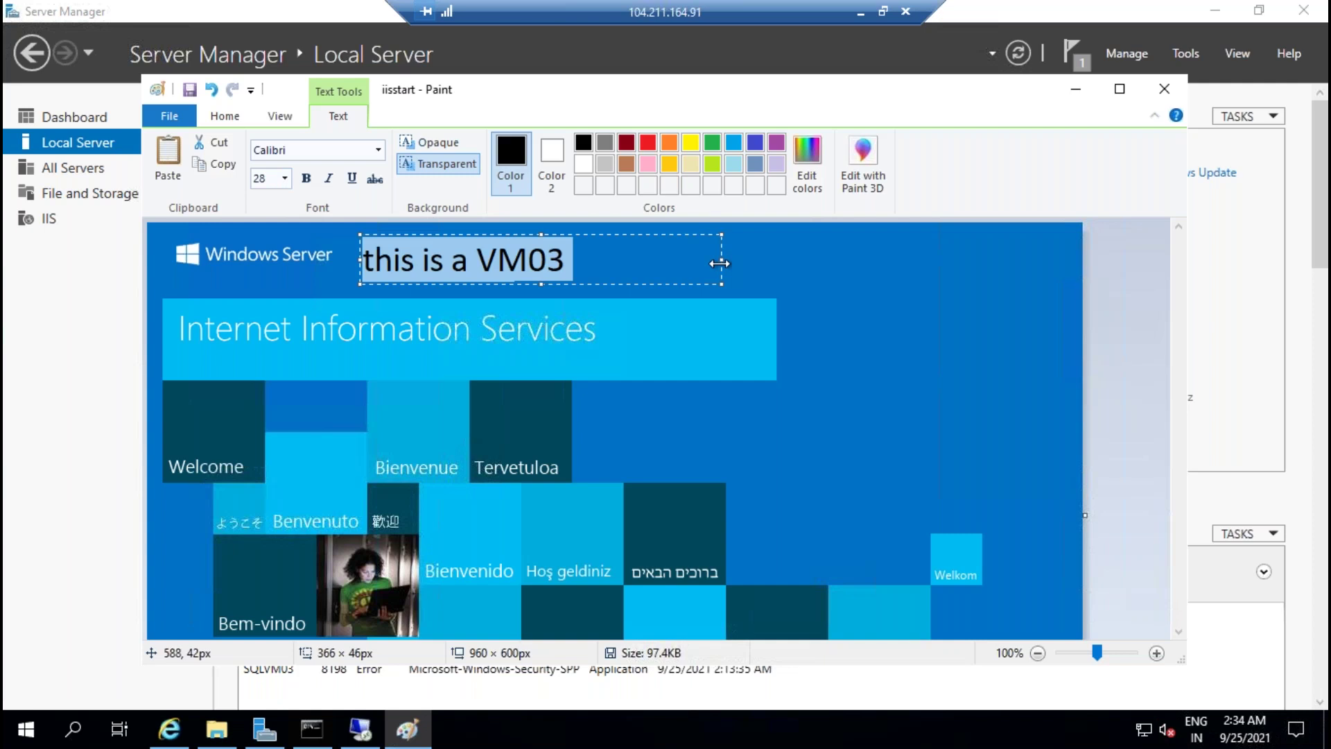
{"action": "left_click_drag", "start_coordinate": [723, 263], "coordinate": [983, 250]}
{"action": "left_click", "coordinate": [189, 89]}
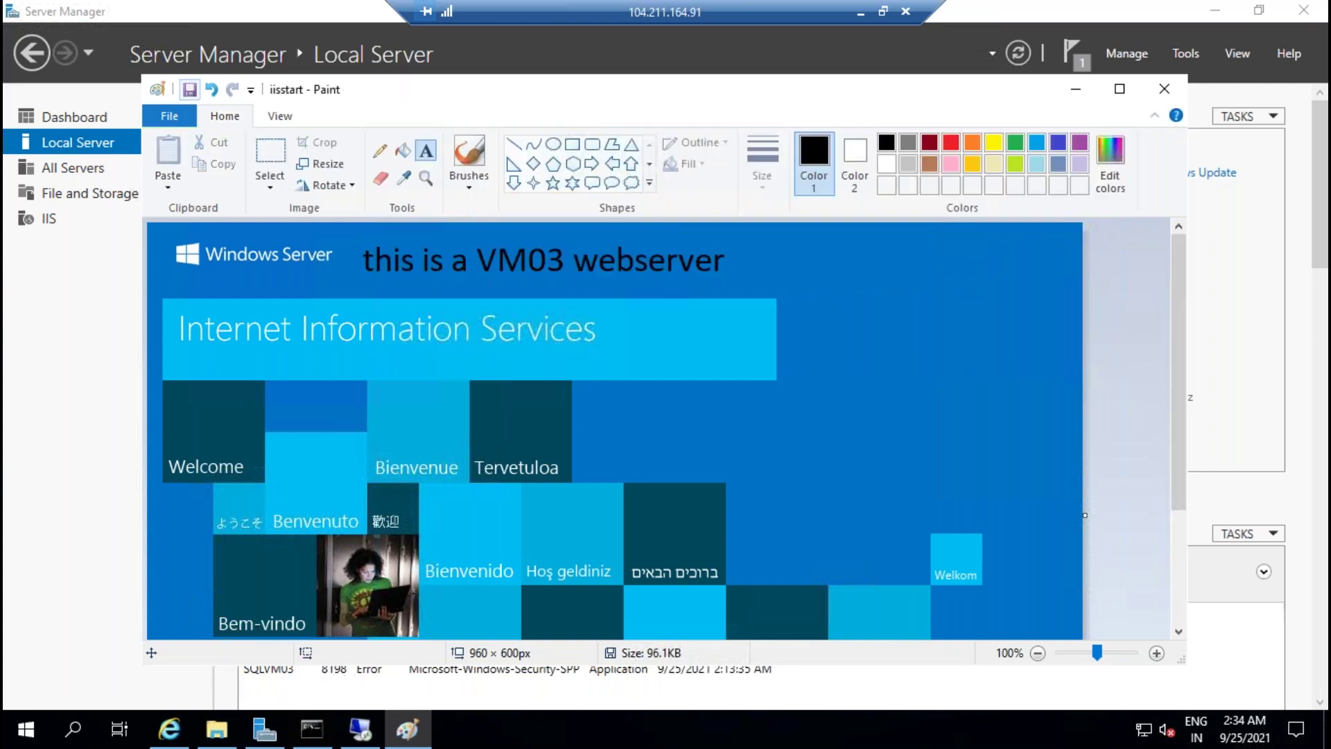
{"action": "left_click", "coordinate": [1172, 88]}
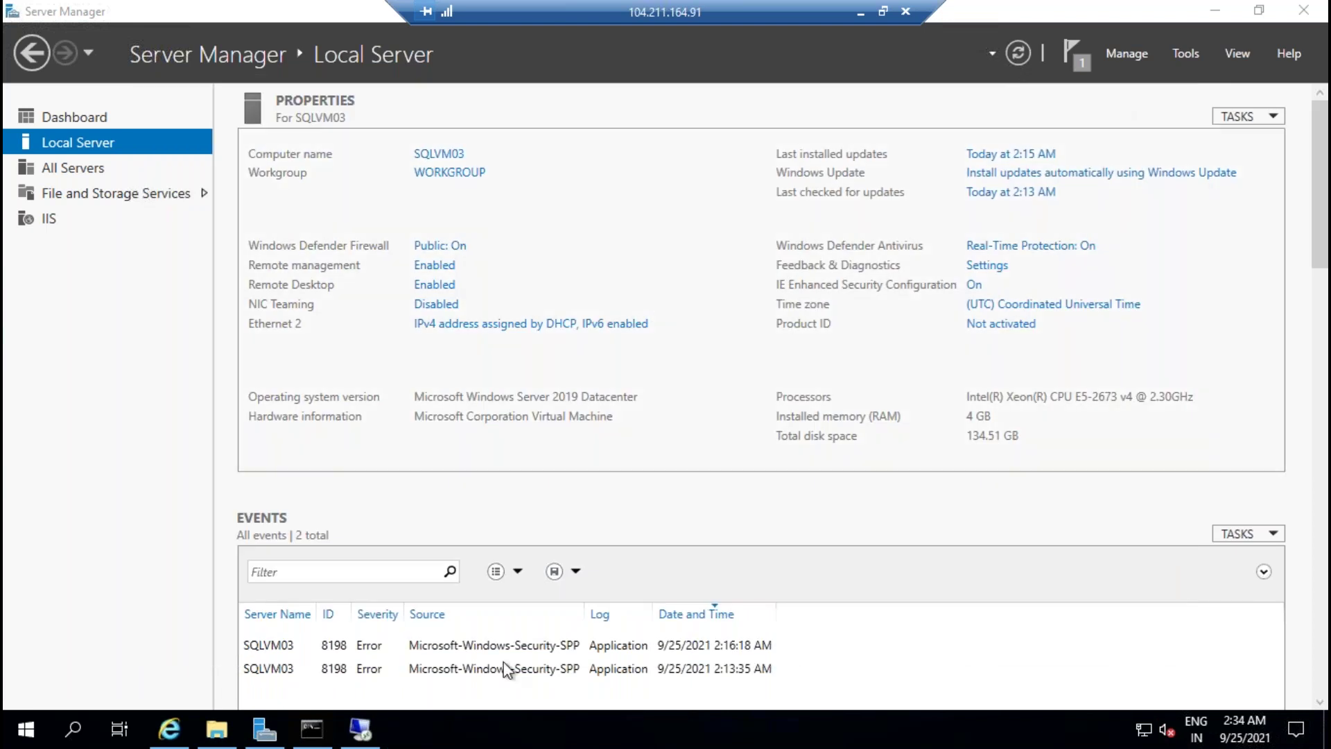
Refresh 172.20.1.4 in Internet Explorer in three remote sessions to show the 'this is a VM03 webserver' page
{"action": "left_click", "coordinate": [169, 728]}
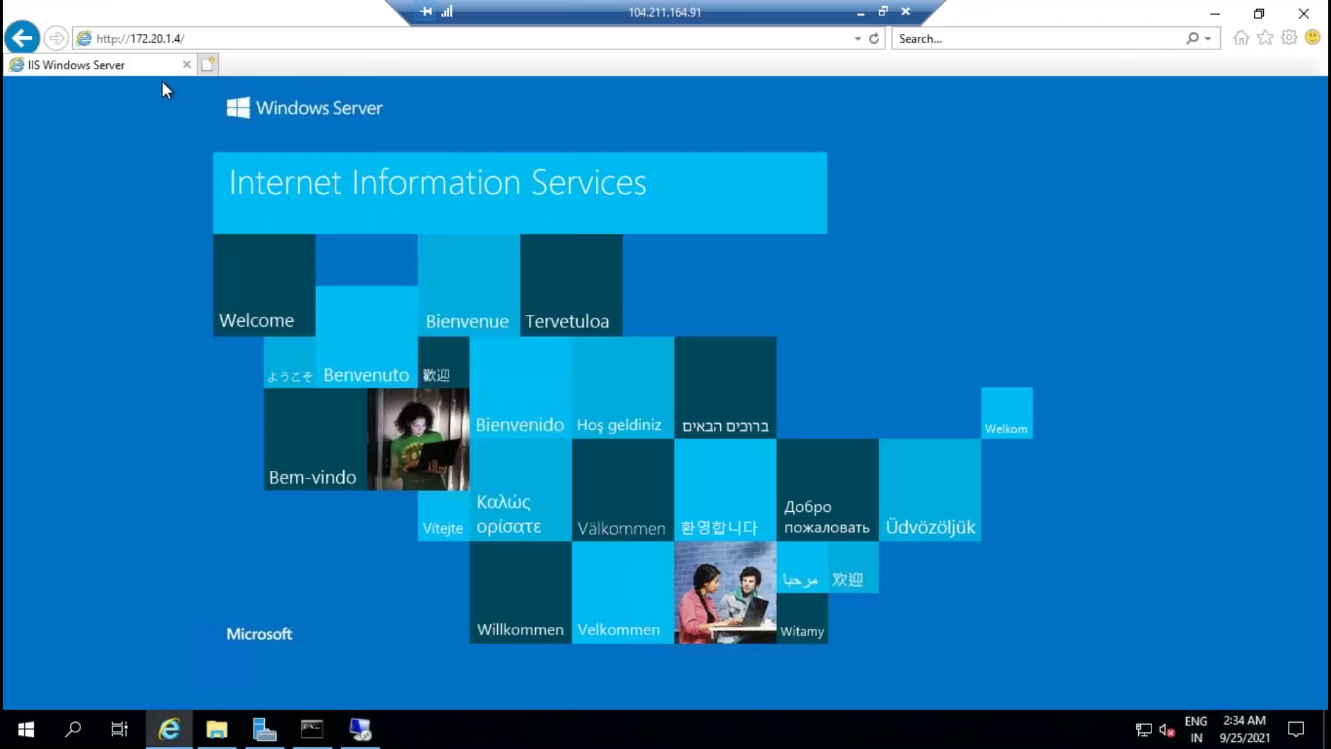
{"action": "left_click", "coordinate": [875, 39]}
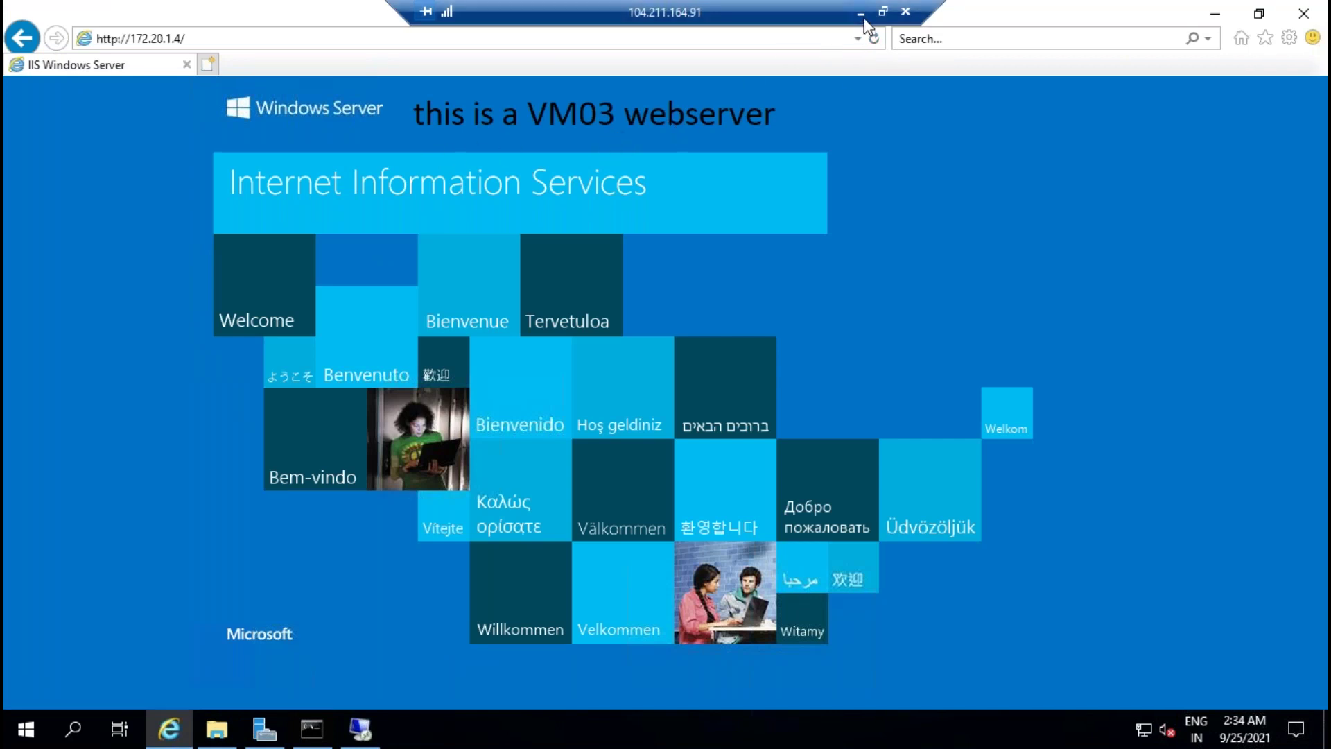
{"action": "left_click", "coordinate": [860, 12]}
{"action": "mouse_move", "coordinate": [743, 728]}
{"action": "left_click", "coordinate": [598, 685]}
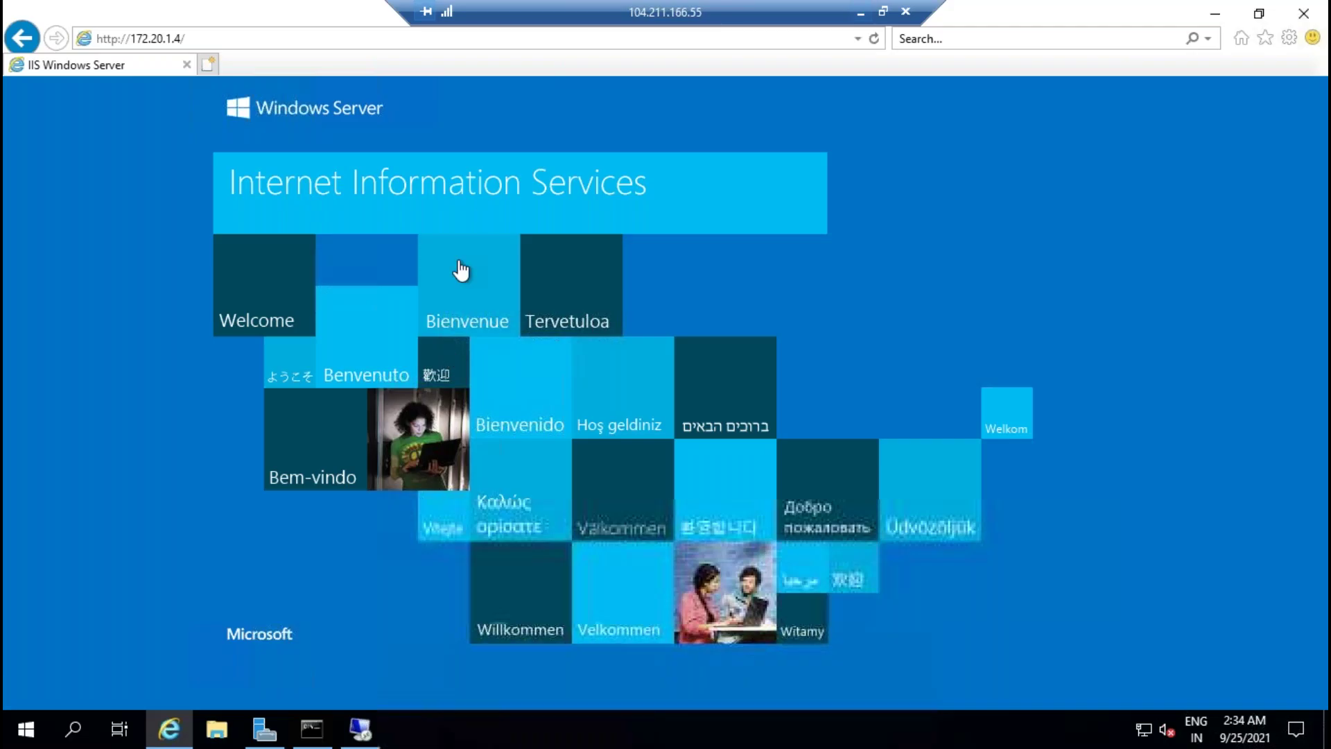
{"action": "left_click", "coordinate": [874, 39]}
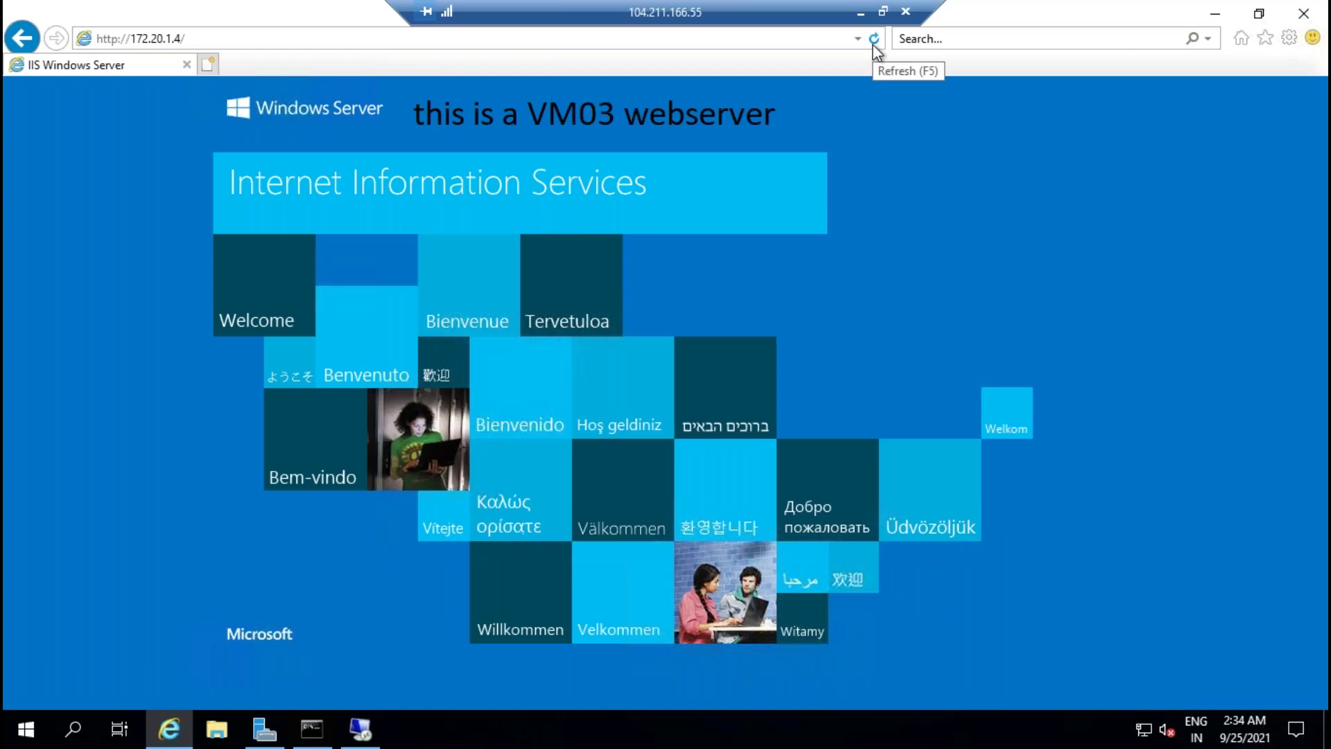
{"action": "left_click", "coordinate": [860, 12]}
{"action": "mouse_move", "coordinate": [743, 728]}
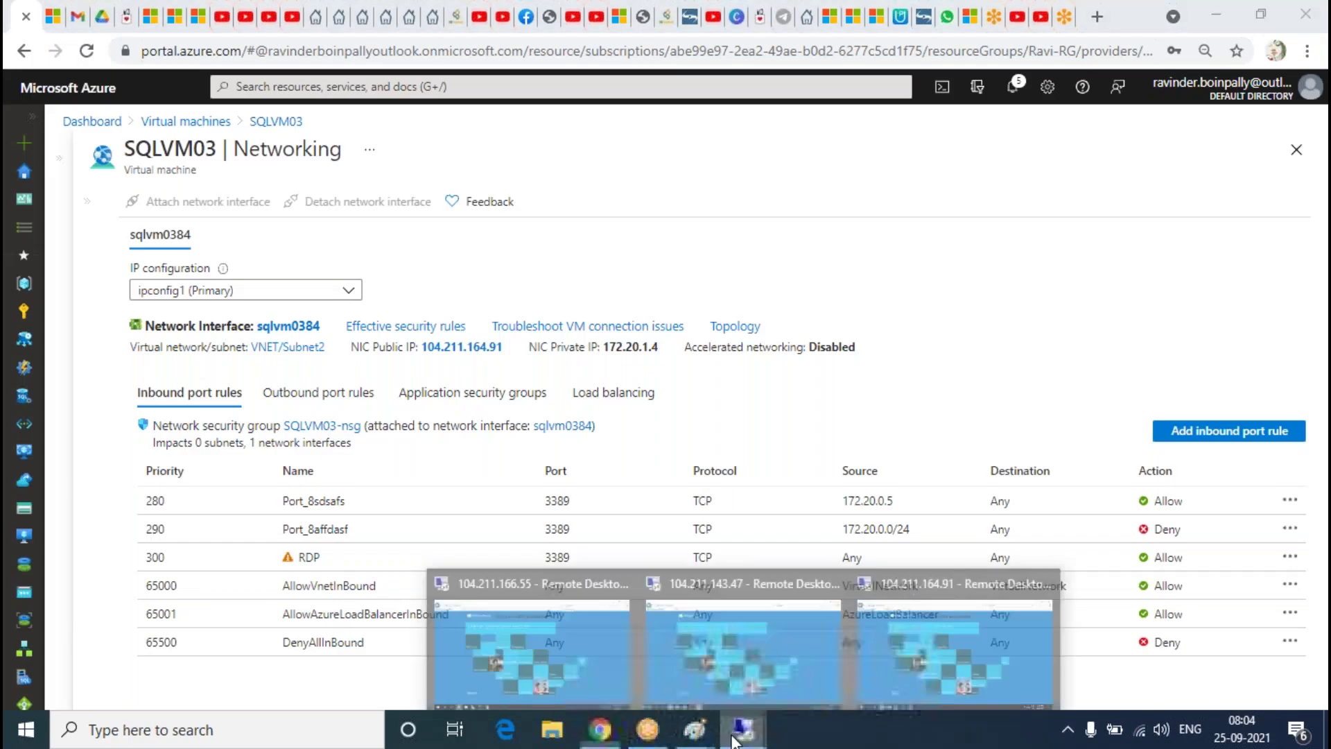
{"action": "left_click", "coordinate": [742, 624]}
{"action": "left_click", "coordinate": [874, 39]}
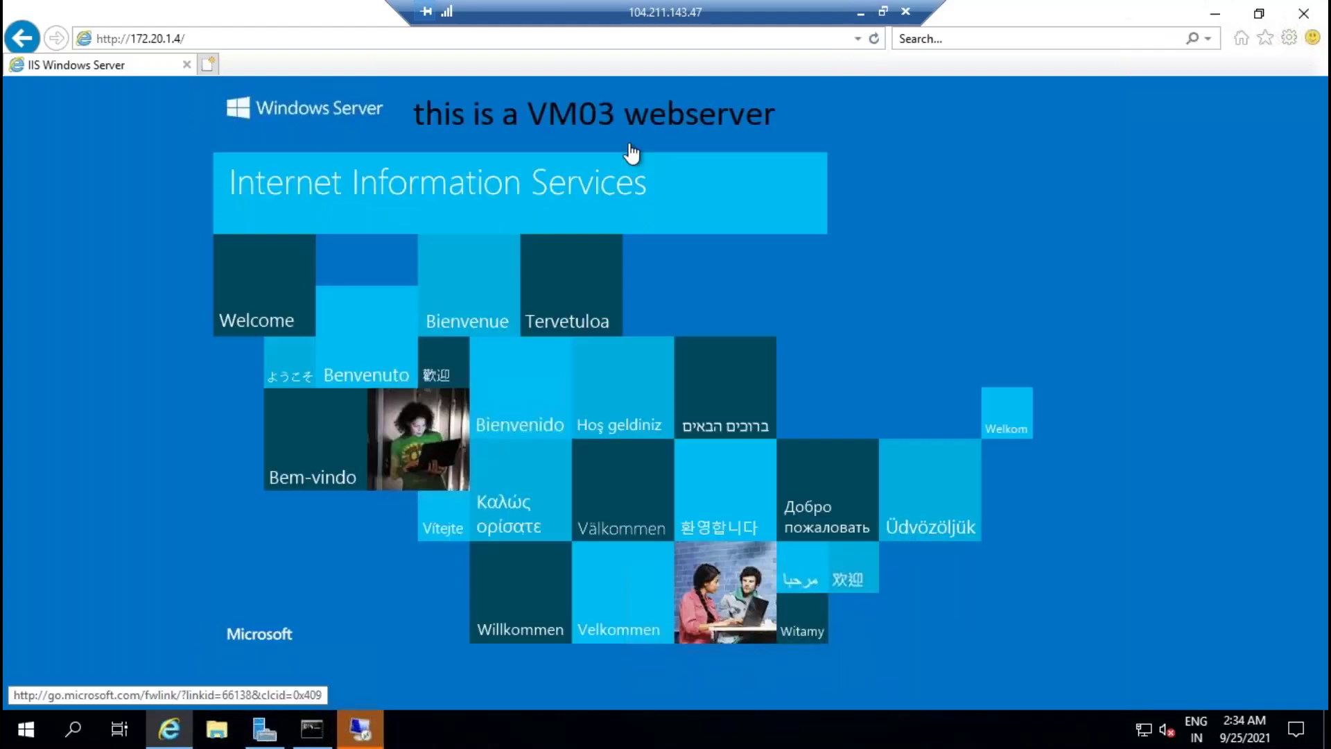
{"action": "left_click", "coordinate": [860, 13]}
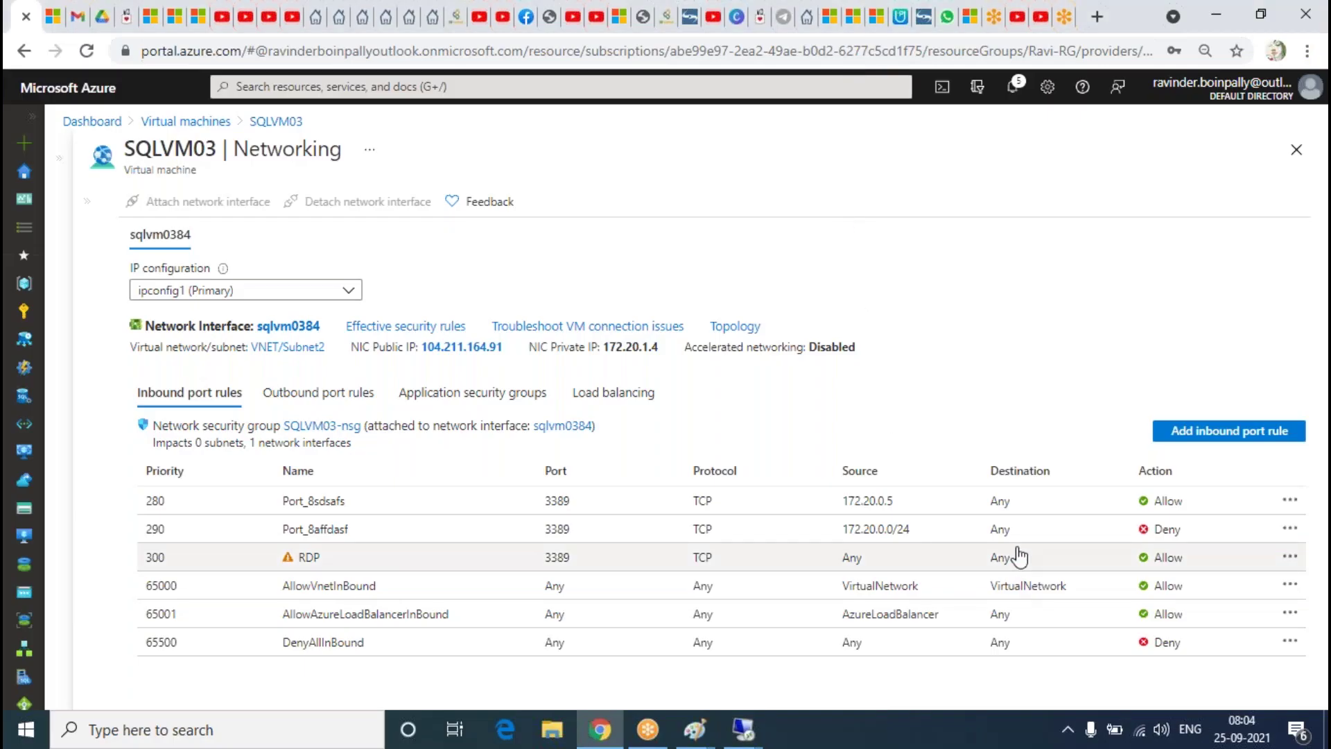
Check the sessions at 104.211.164.91 and 104.211.166.55, then return to the Azure portal Networking page
{"action": "mouse_move", "coordinate": [740, 745]}
{"action": "left_click", "coordinate": [1034, 613]}
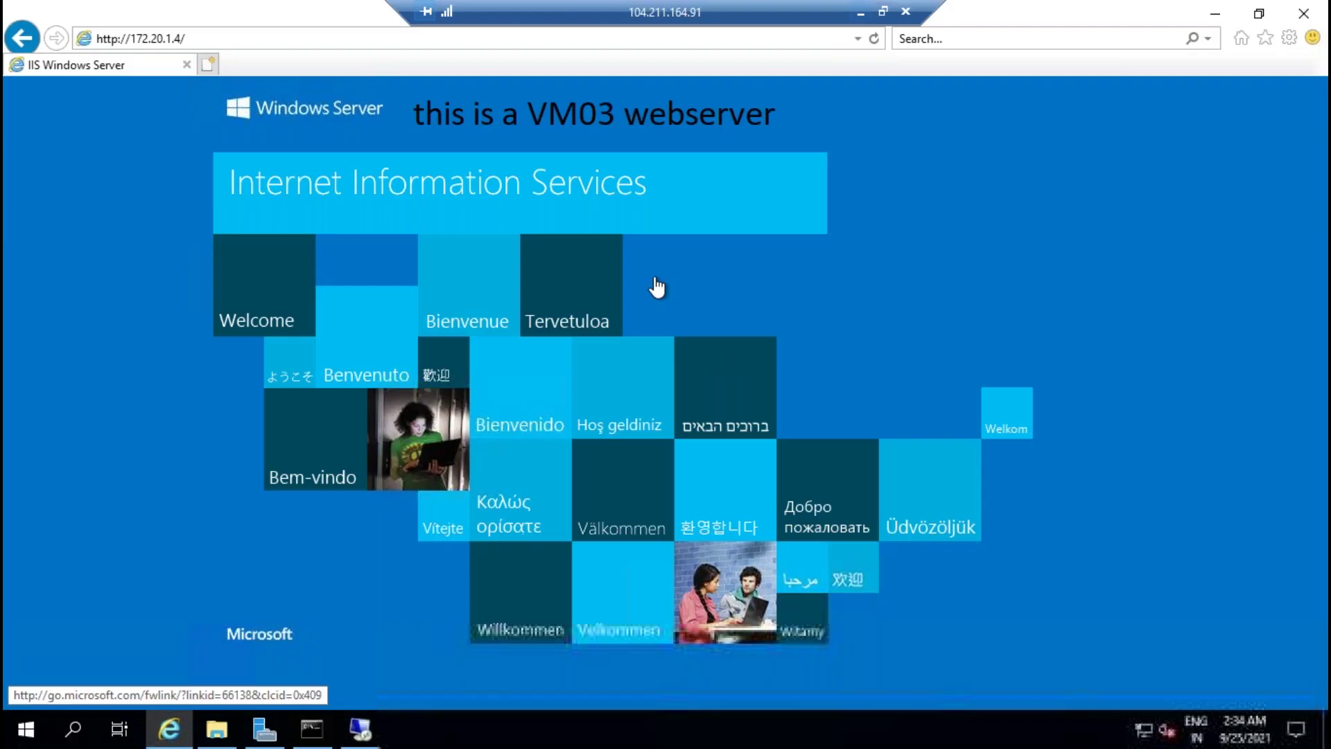
{"action": "left_click", "coordinate": [860, 12]}
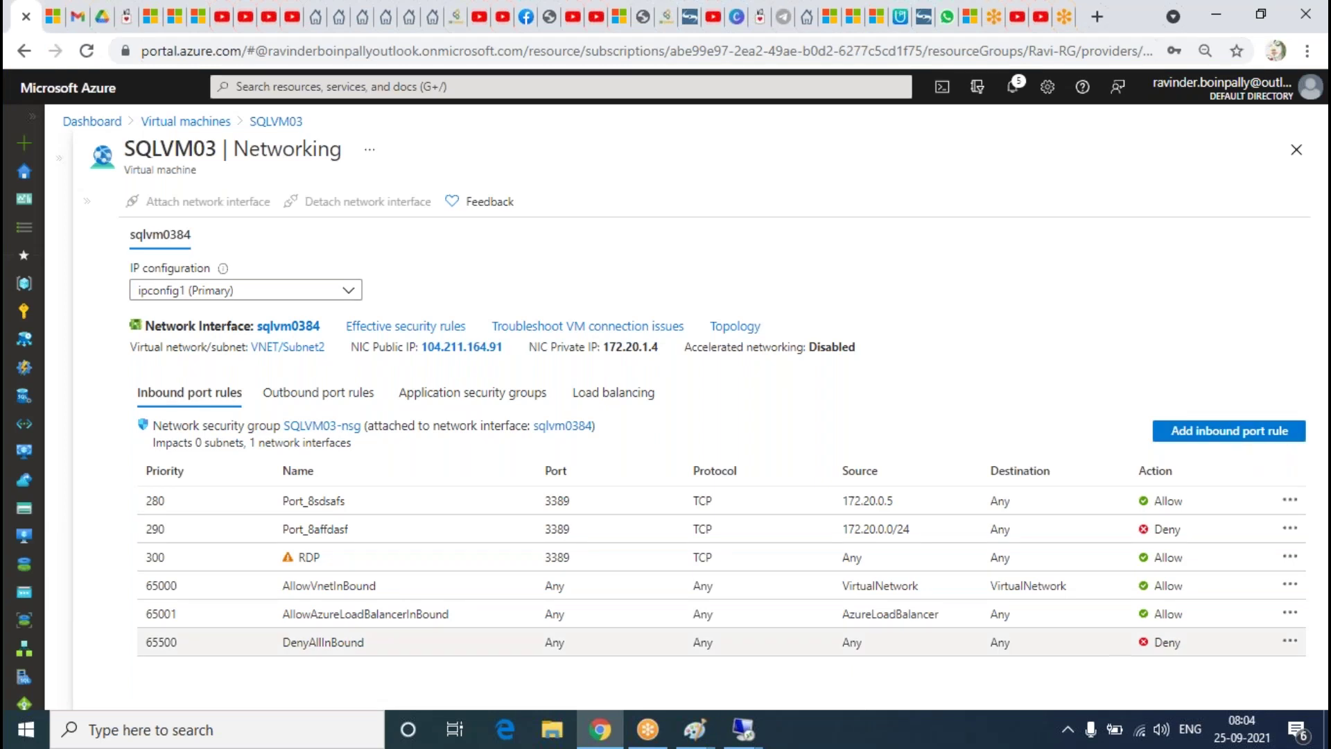
{"action": "mouse_move", "coordinate": [743, 729]}
{"action": "left_click", "coordinate": [550, 681]}
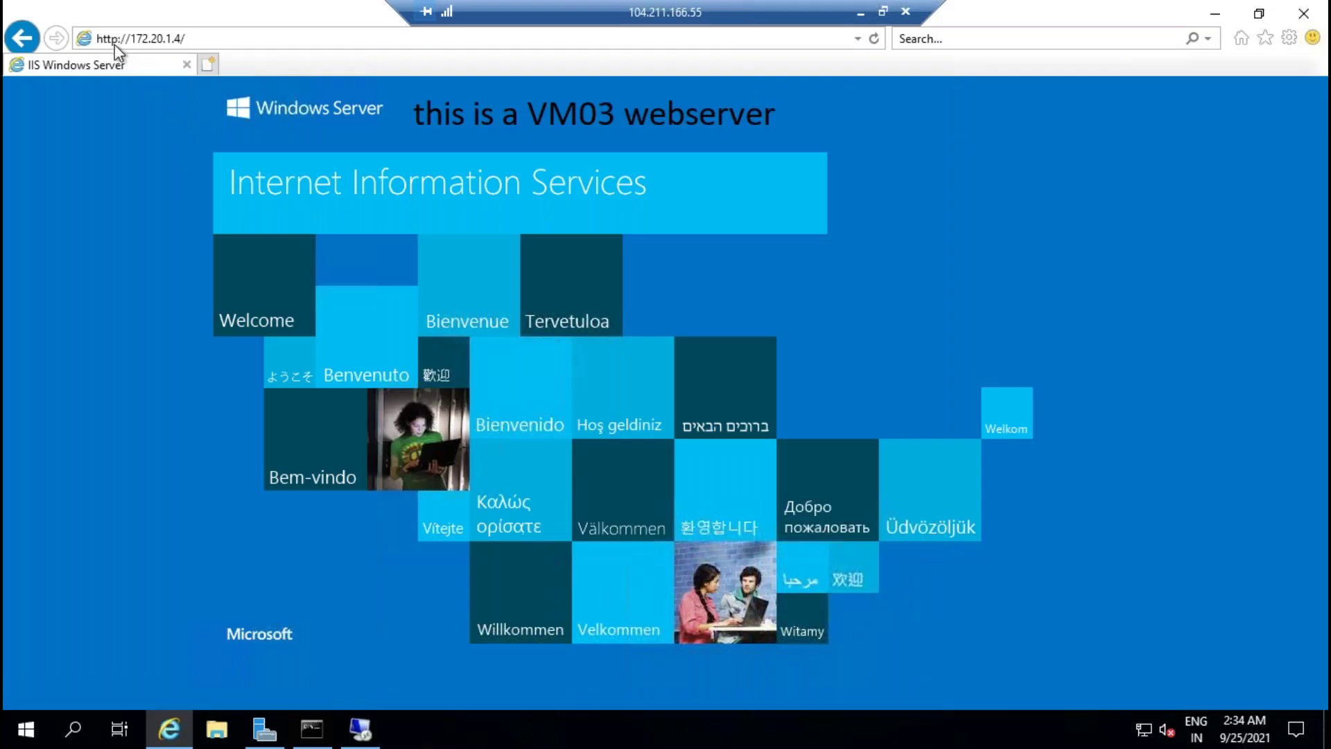
{"action": "left_click", "coordinate": [860, 12]}
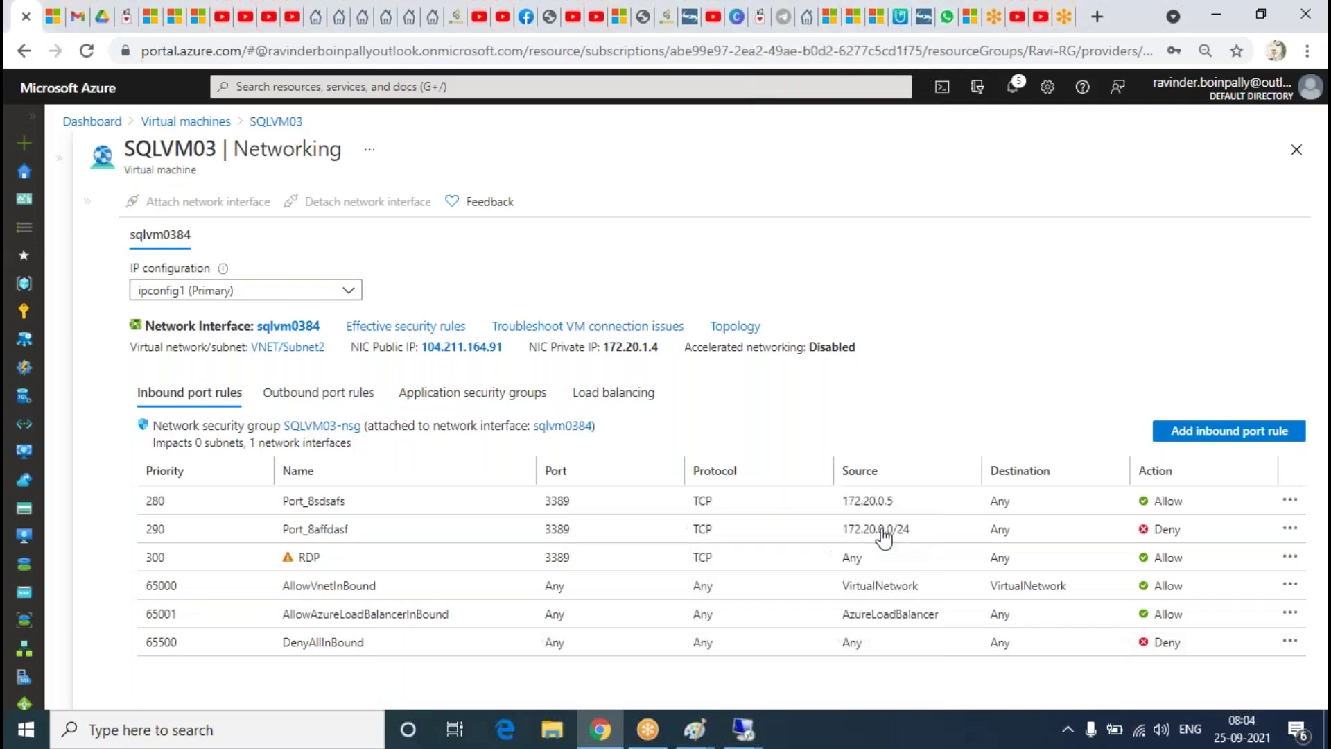
Start a new SQLVM03-nsg inbound rule with source IP addresses 172.20.0.0/24
{"action": "left_click", "coordinate": [1210, 444]}
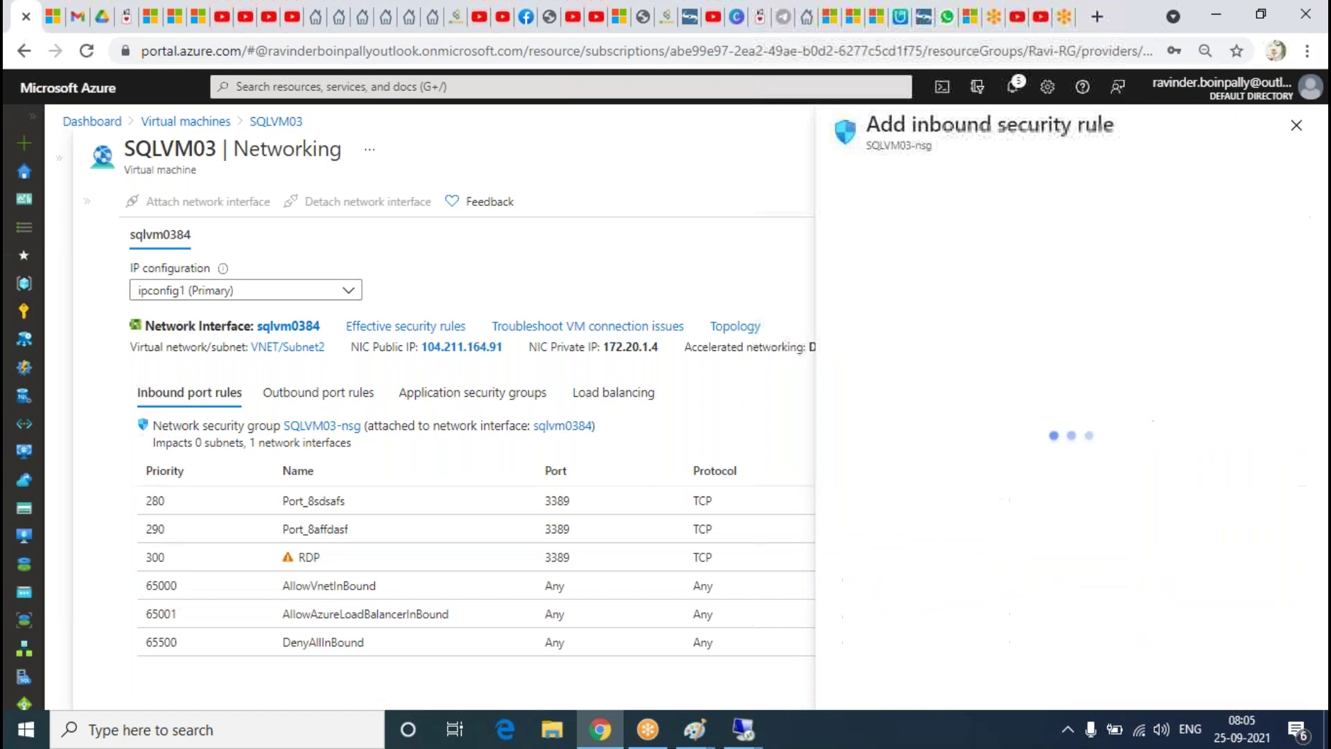
{"action": "left_click", "coordinate": [880, 249]}
{"action": "left_click", "coordinate": [879, 292]}
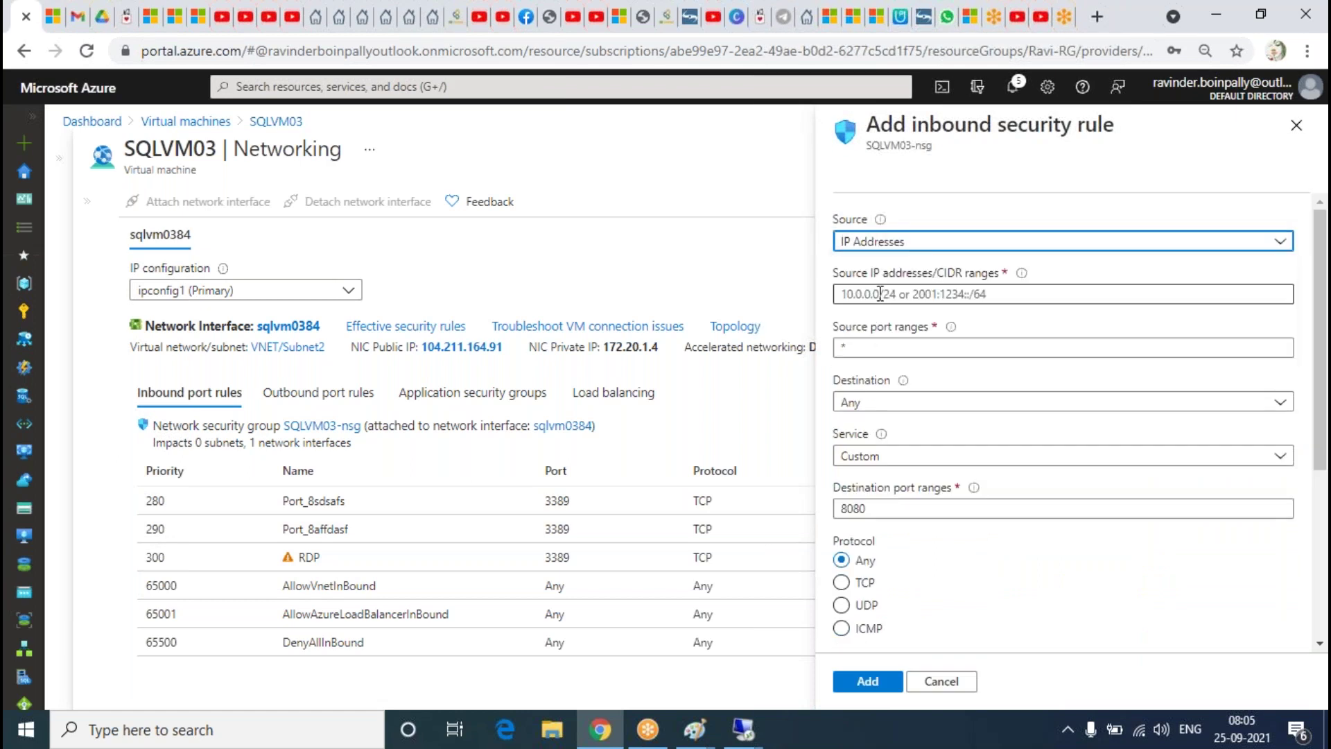
{"action": "type", "text": "1"}
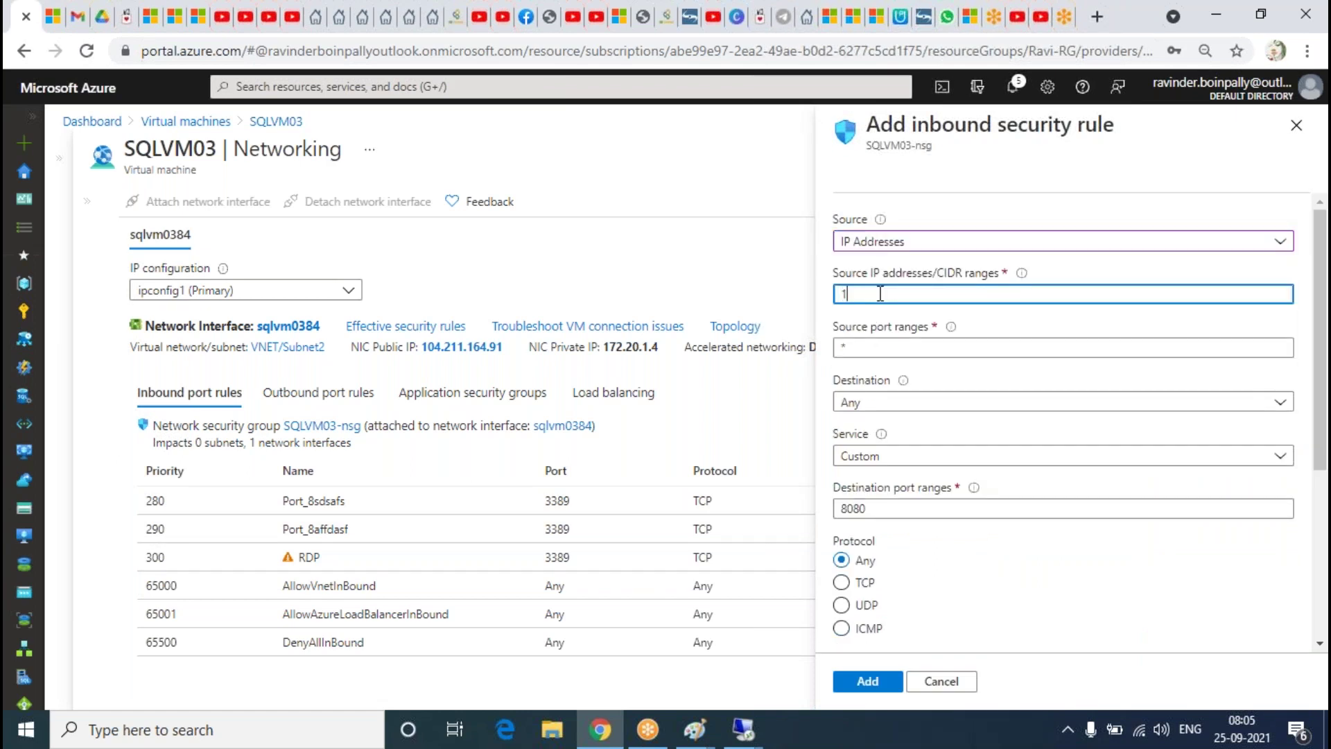
{"action": "type", "text": "72"}
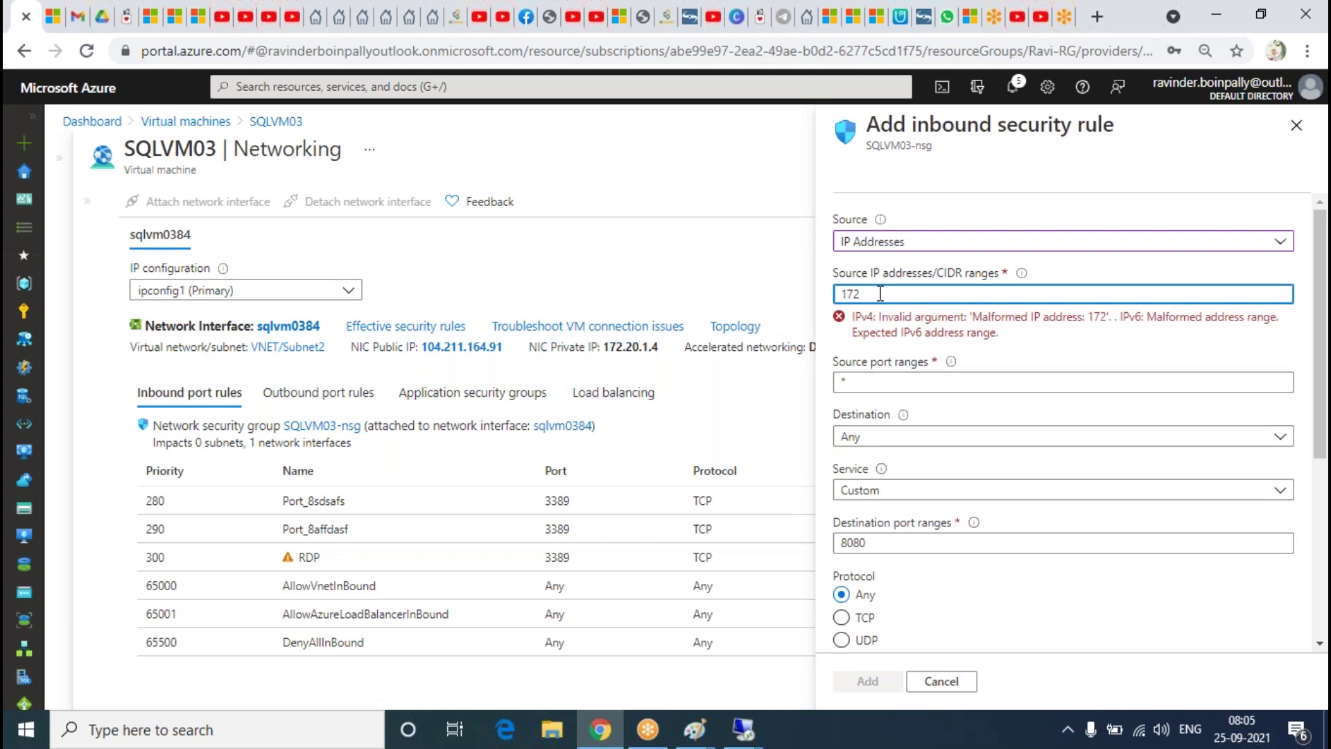
{"action": "type", "text": ".20.0.0"}
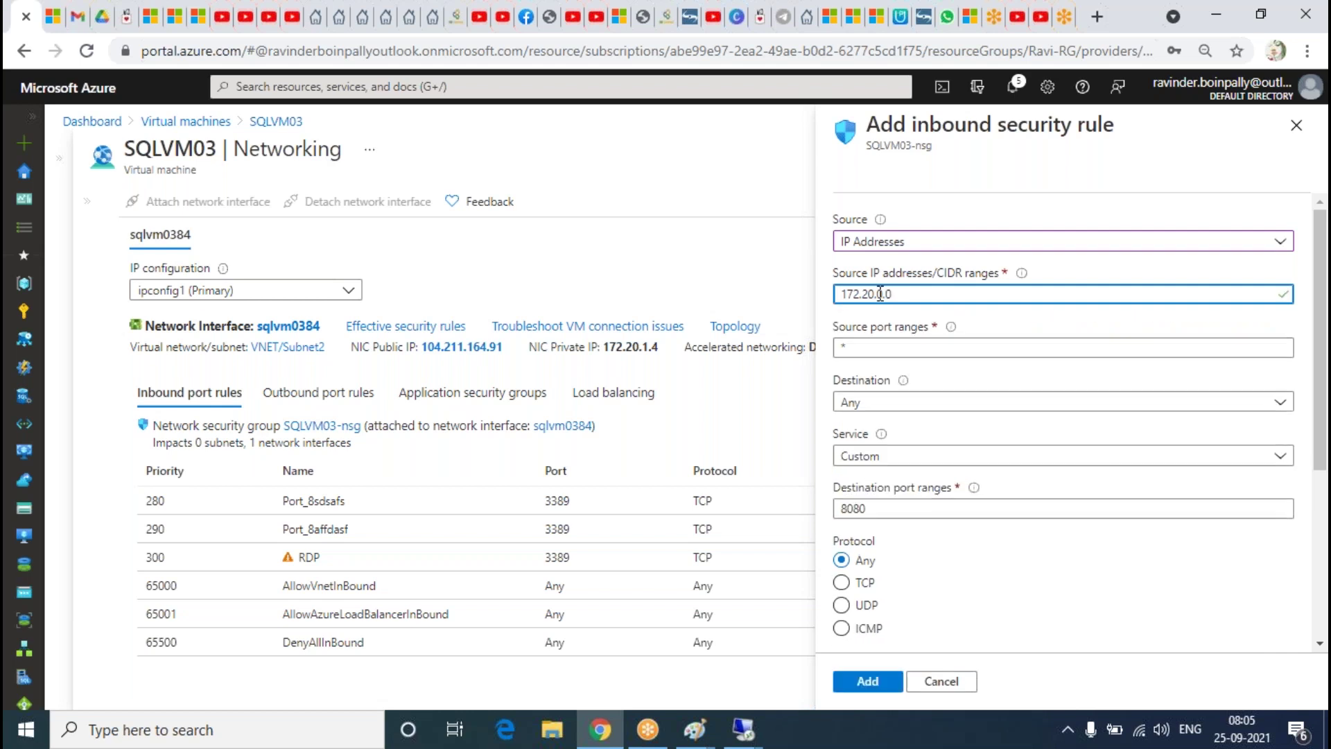
{"action": "type", "text": "/24"}
Set the rule to service HTTP and action Deny, rename it Port_8hkhkj, and add it
{"action": "left_click", "coordinate": [895, 459]}
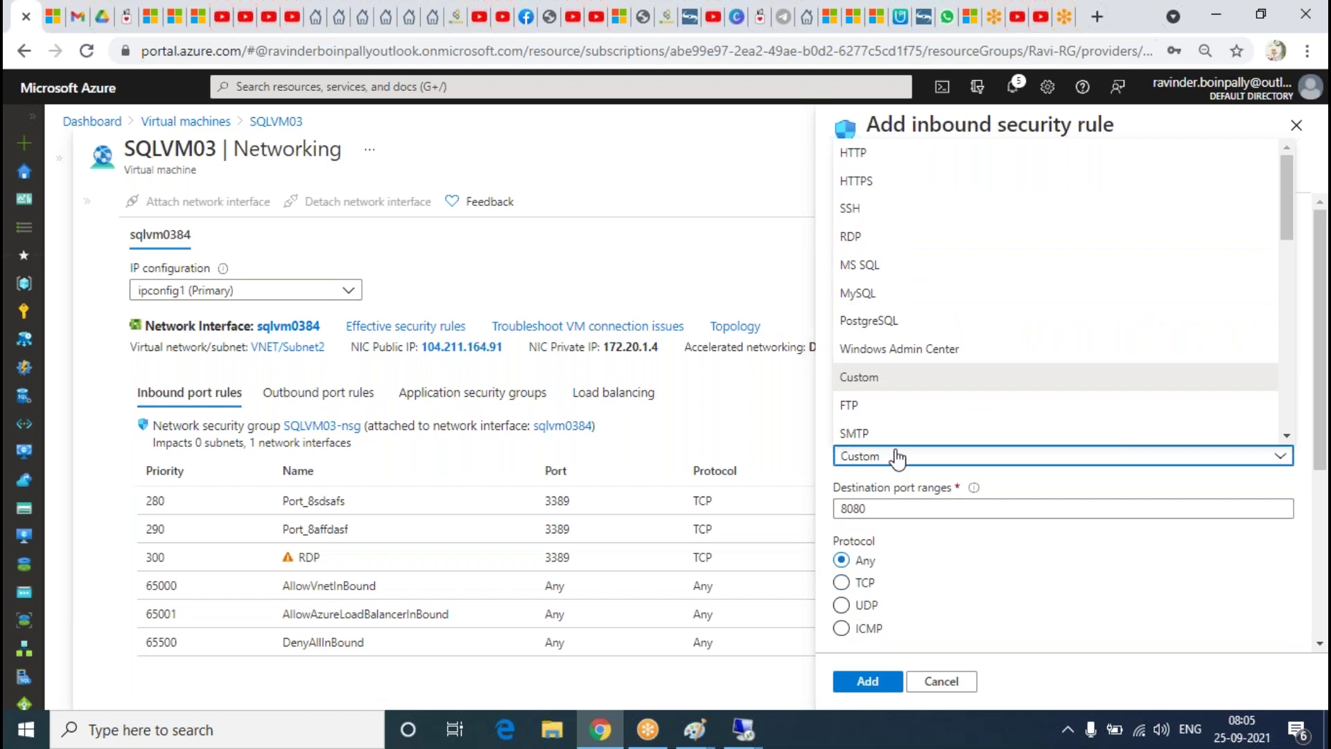
{"action": "left_click", "coordinate": [878, 153]}
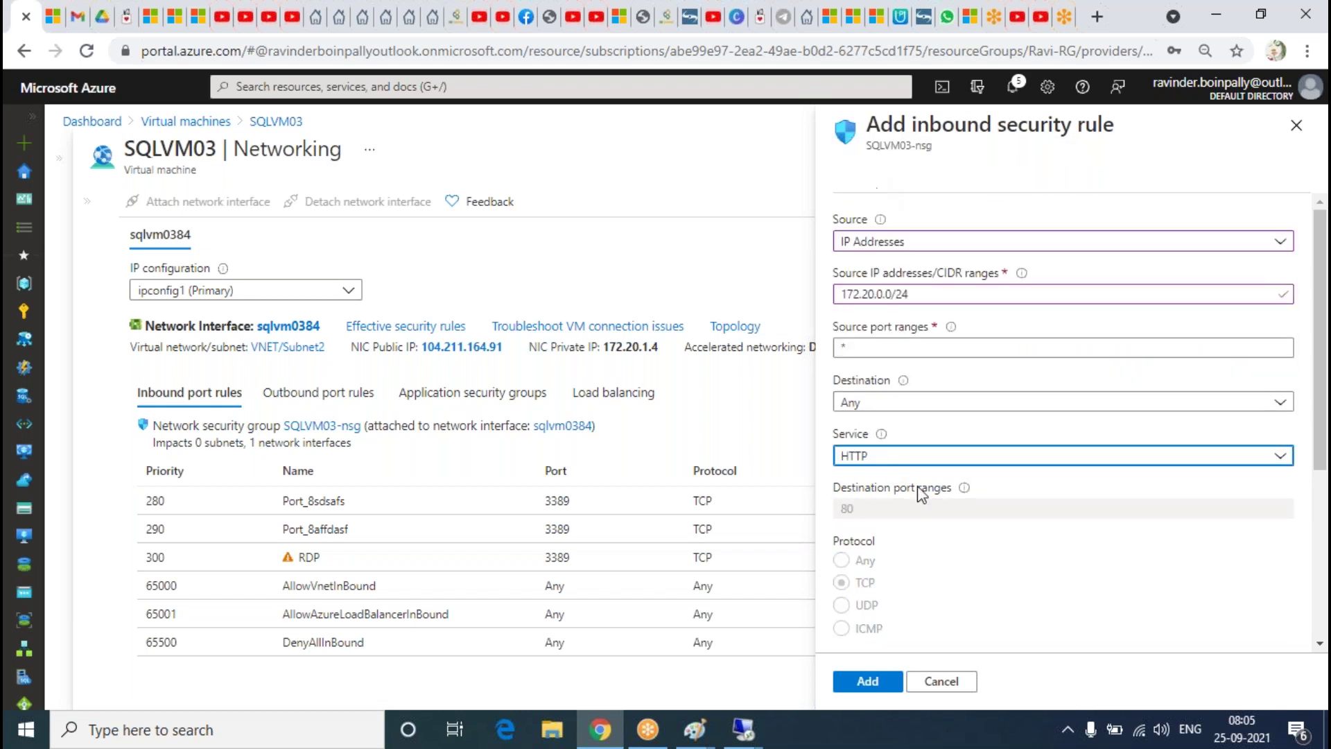
{"action": "scroll", "coordinate": [988, 531], "scroll_direction": "down", "scroll_amount": 4}
{"action": "left_click", "coordinate": [845, 415]}
{"action": "left_click_drag", "start_coordinate": [875, 525], "coordinate": [980, 525]}
{"action": "type", "text": "hkhk"}
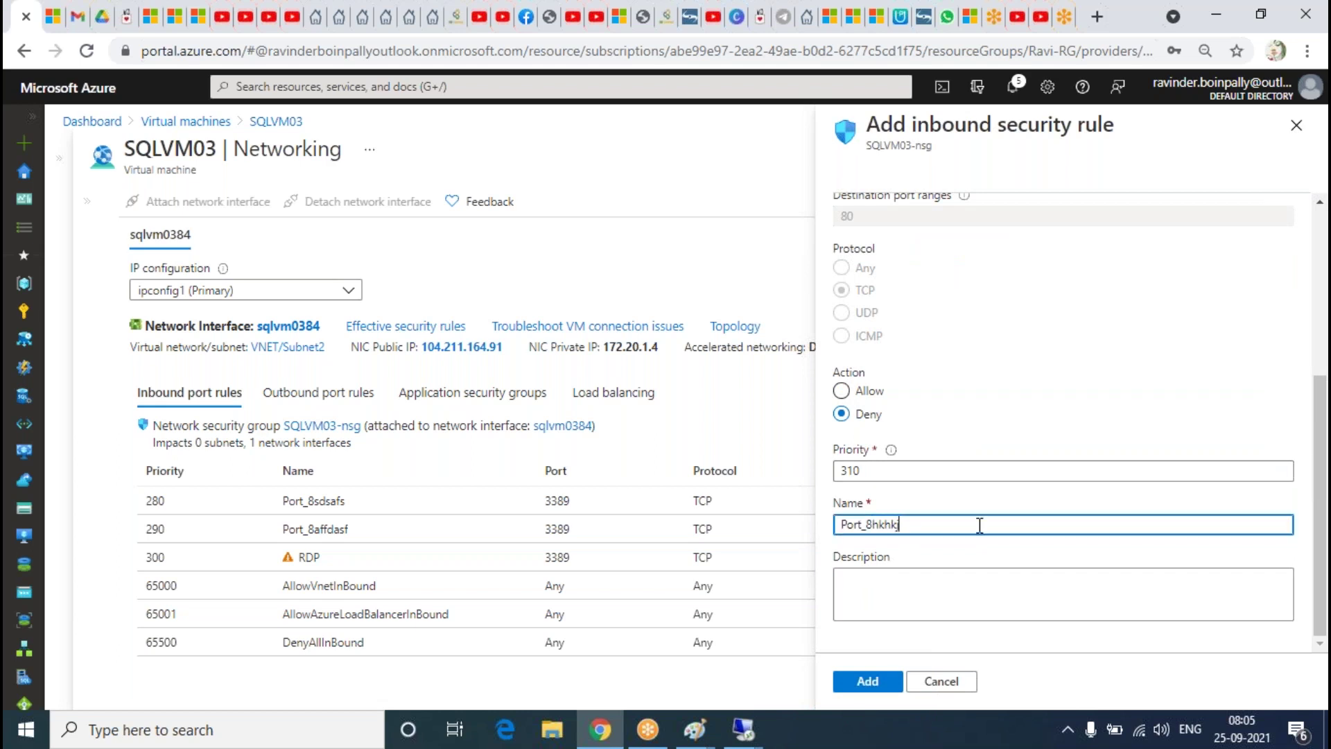
{"action": "left_click", "coordinate": [880, 681]}
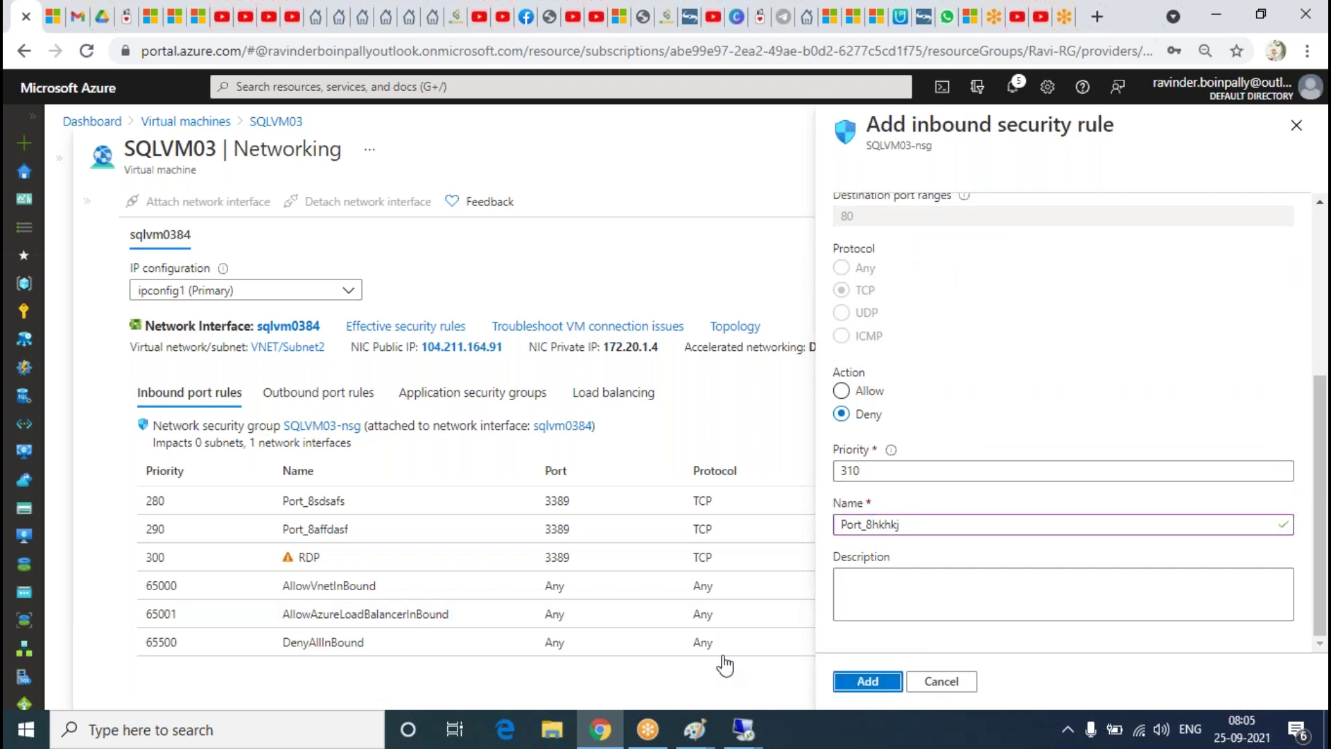
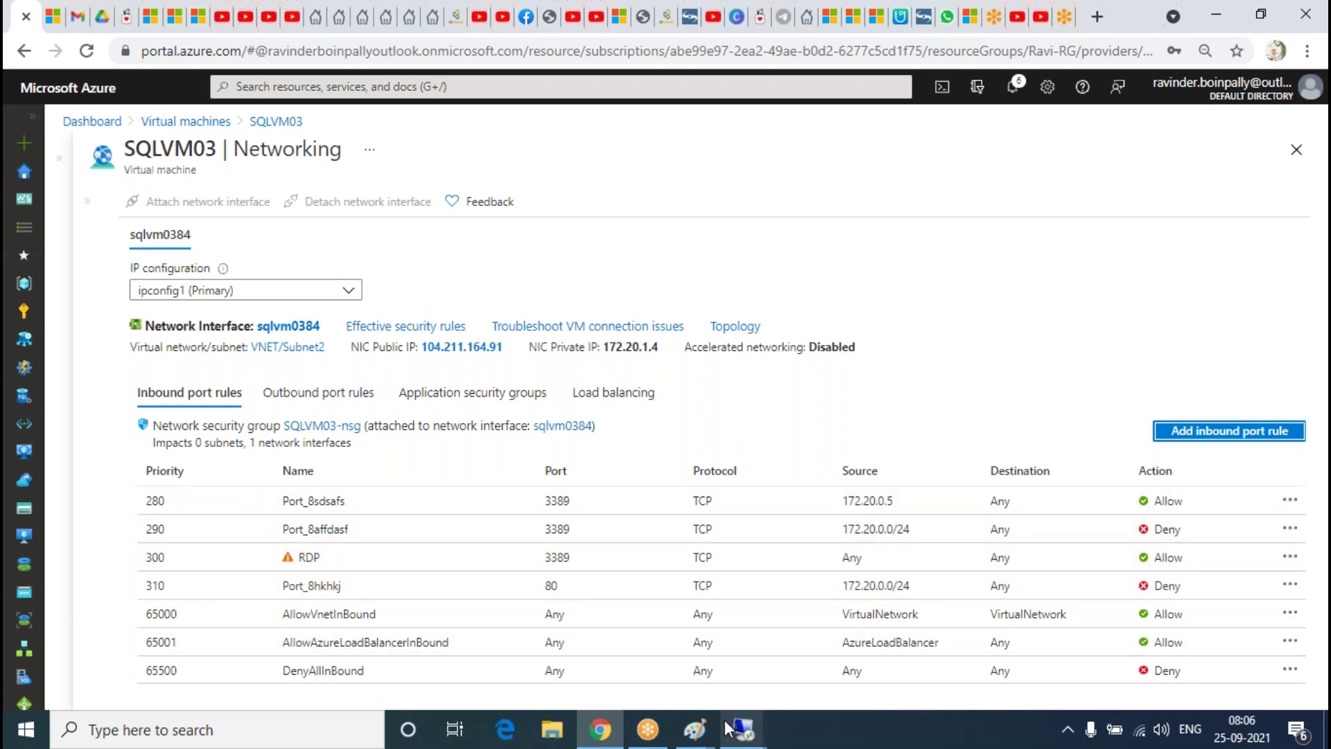
{"action": "mouse_move", "coordinate": [742, 726]}
{"action": "left_click", "coordinate": [557, 656]}
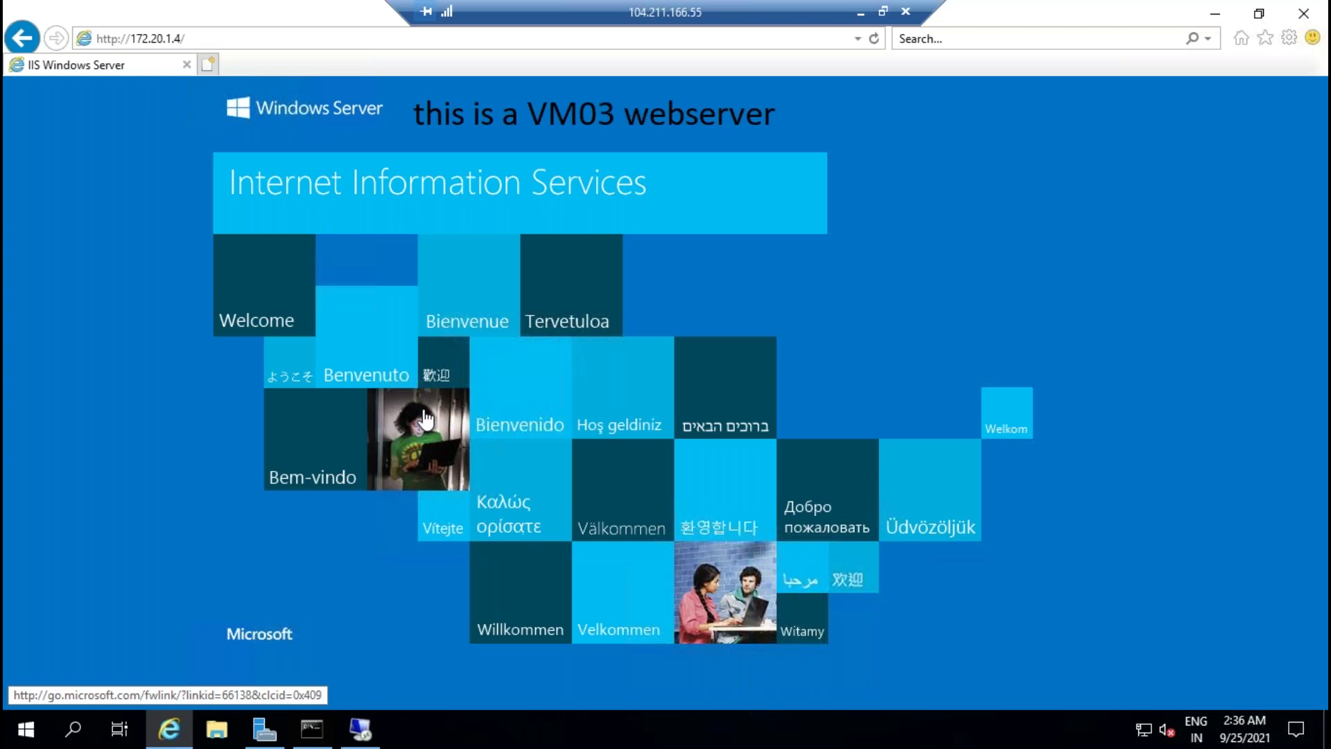
{"action": "left_click", "coordinate": [876, 42]}
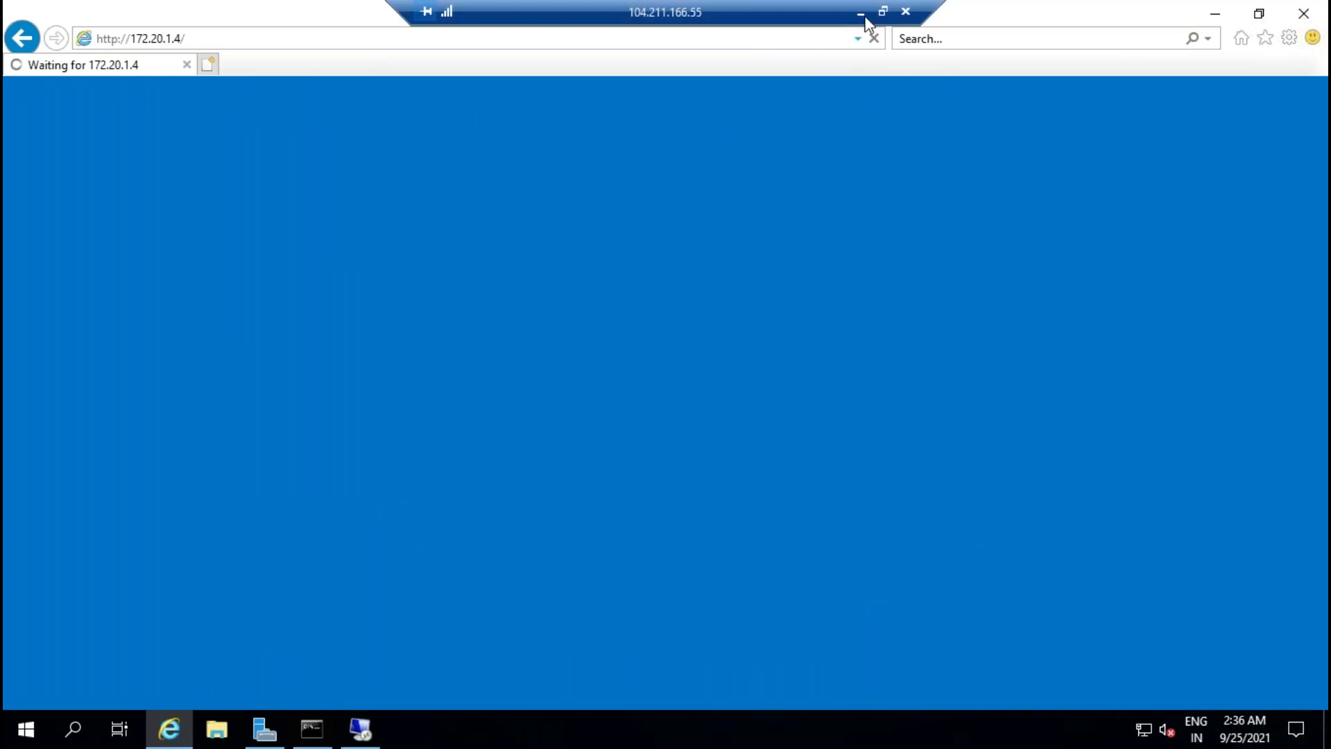
{"action": "left_click", "coordinate": [861, 13]}
{"action": "left_click", "coordinate": [705, 640]}
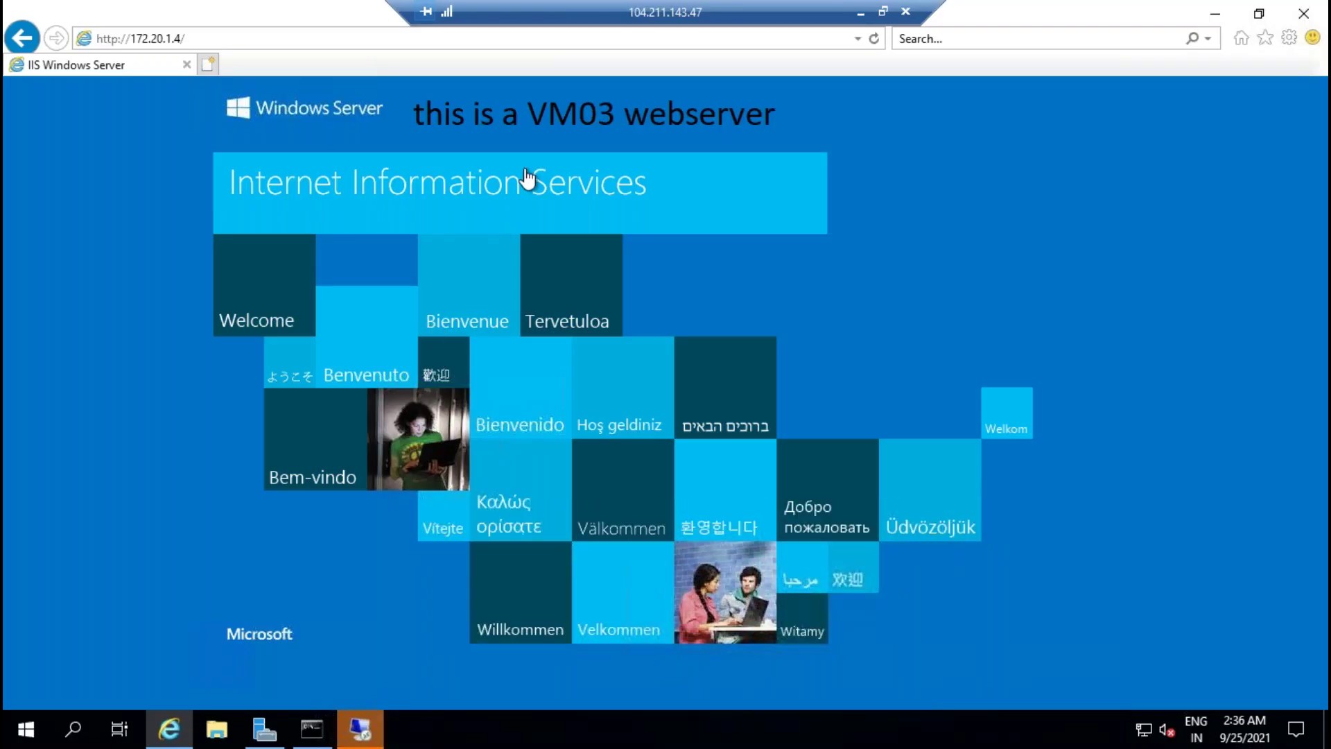
{"action": "left_click", "coordinate": [872, 40]}
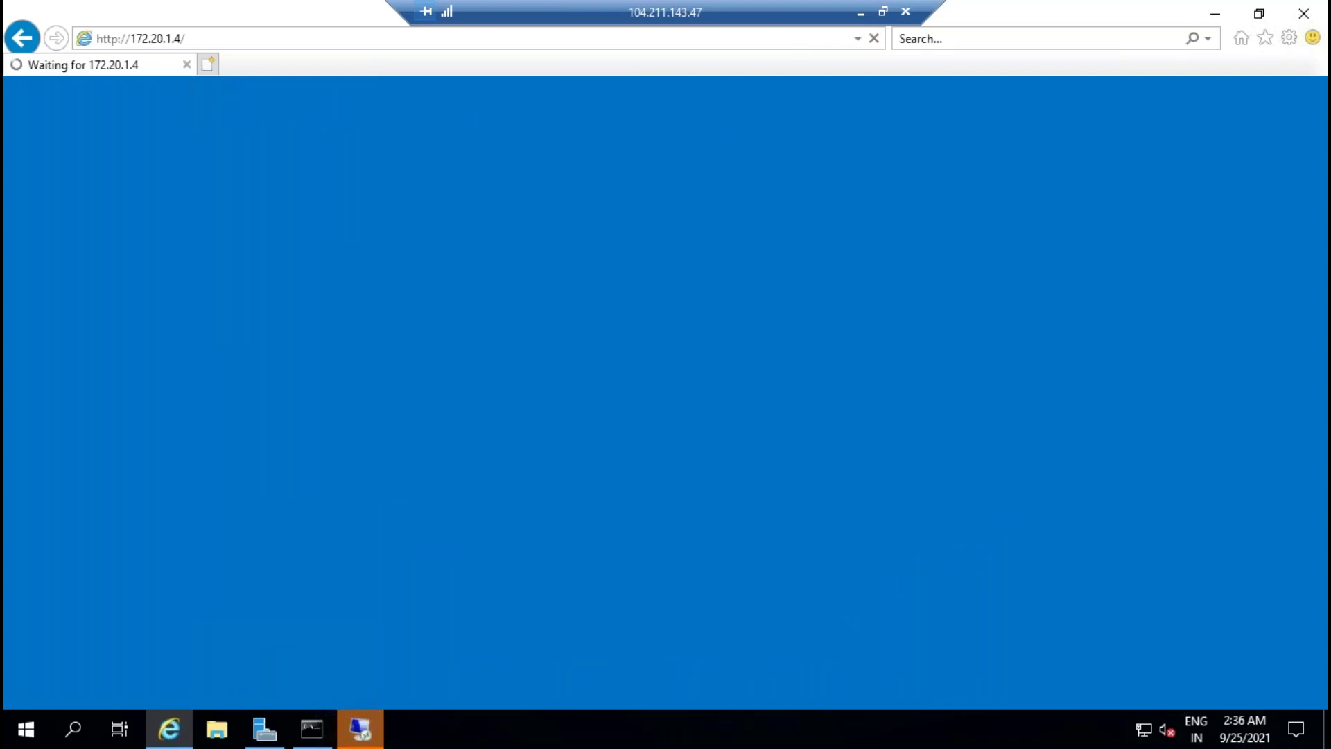
{"action": "left_click", "coordinate": [861, 12]}
Reopen the remote sessions to recheck the VM03 page, then minimize them again
{"action": "mouse_move", "coordinate": [725, 740]}
{"action": "left_click", "coordinate": [711, 693]}
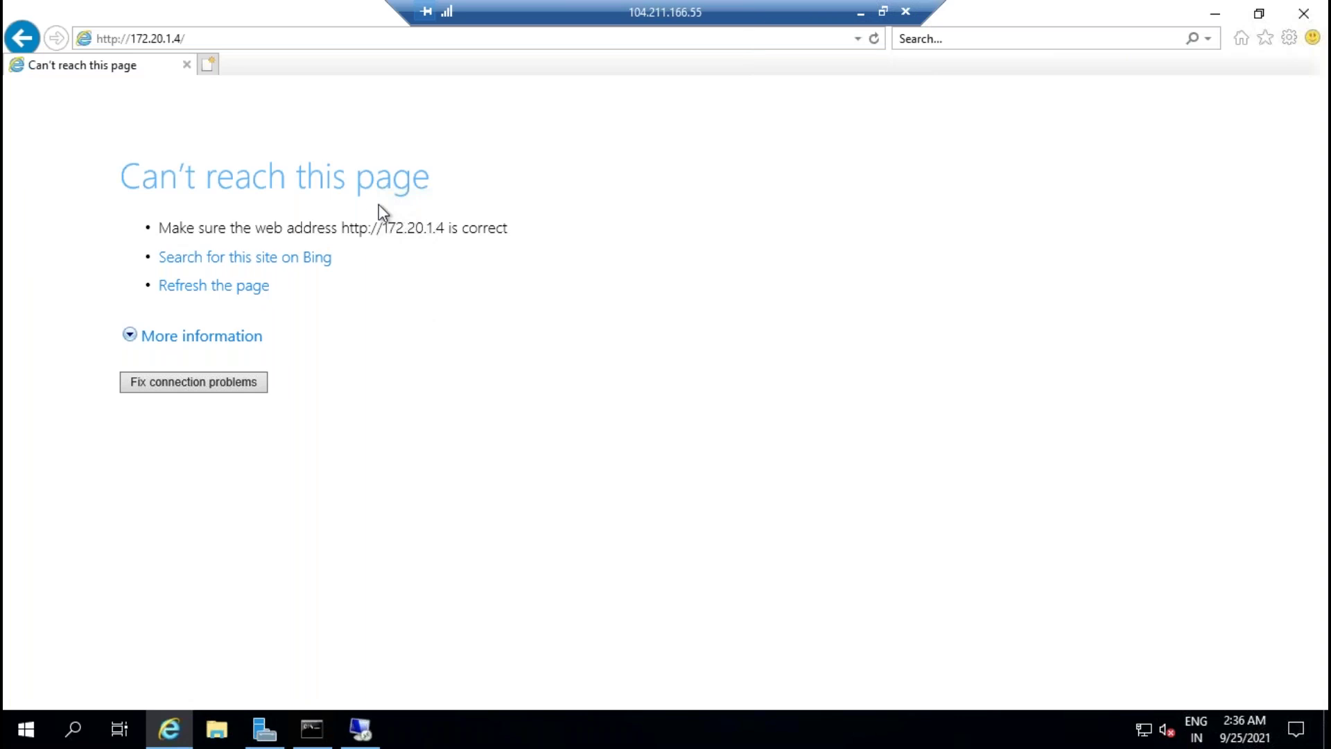
{"action": "left_click", "coordinate": [860, 13]}
{"action": "mouse_move", "coordinate": [745, 735]}
{"action": "left_click", "coordinate": [742, 651]}
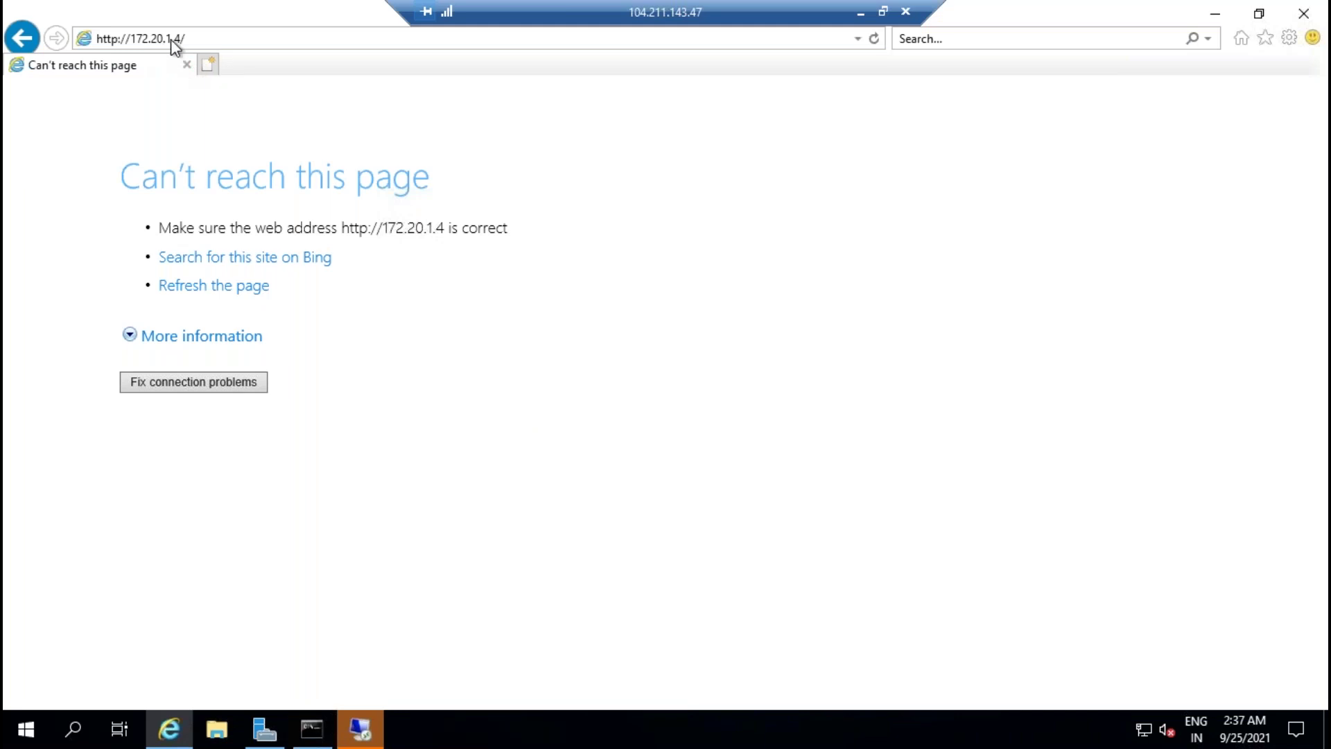
{"action": "left_click", "coordinate": [860, 13]}
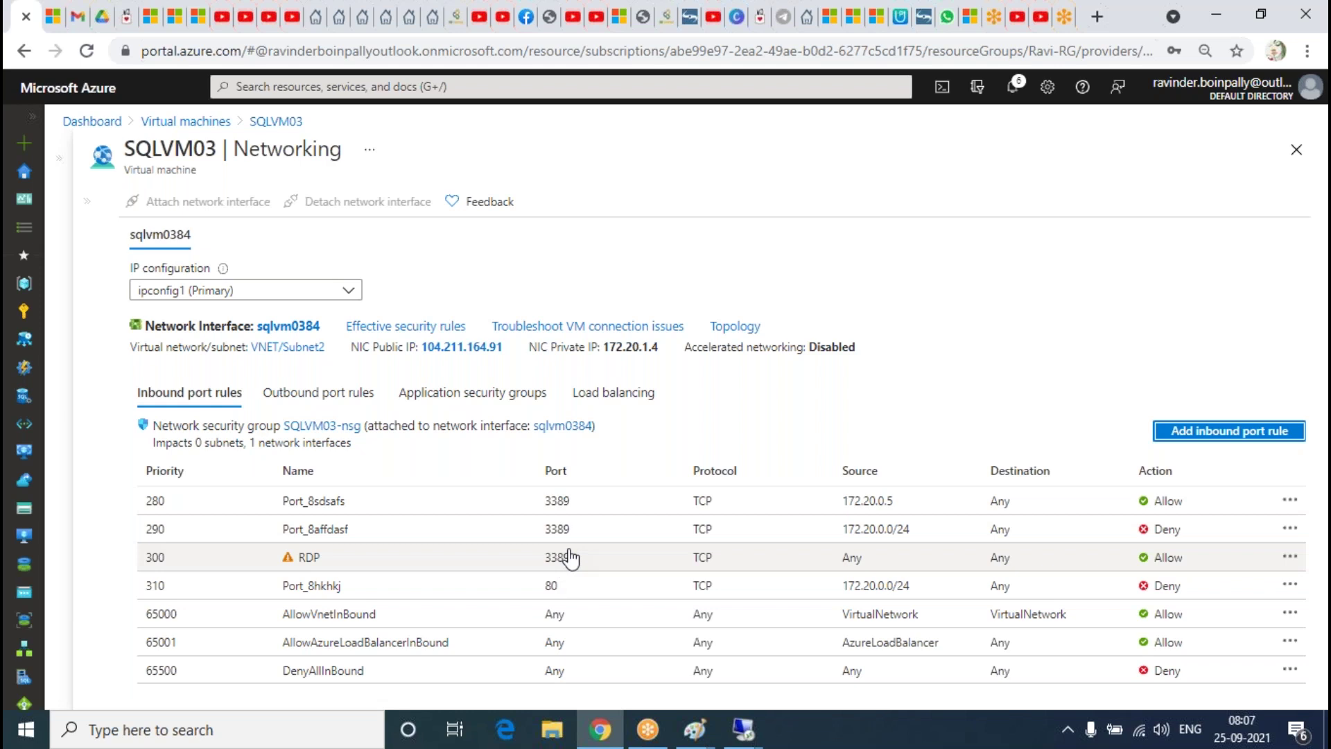
Draw pencil strokes from SUBNET2 around the VNET label along the diagram's top, then minimize Paint
{"action": "left_click", "coordinate": [694, 730]}
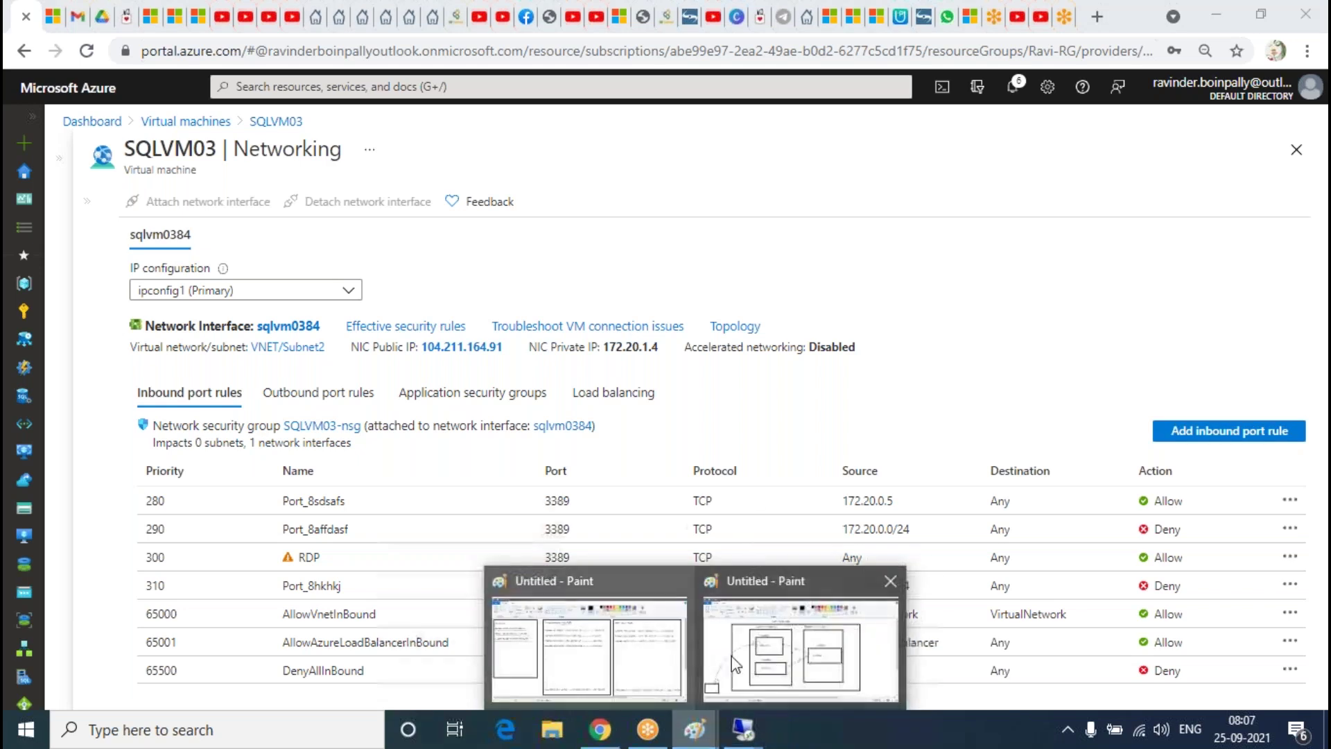
{"action": "left_click", "coordinate": [758, 610]}
{"action": "left_click_drag", "start_coordinate": [879, 215], "coordinate": [934, 154]}
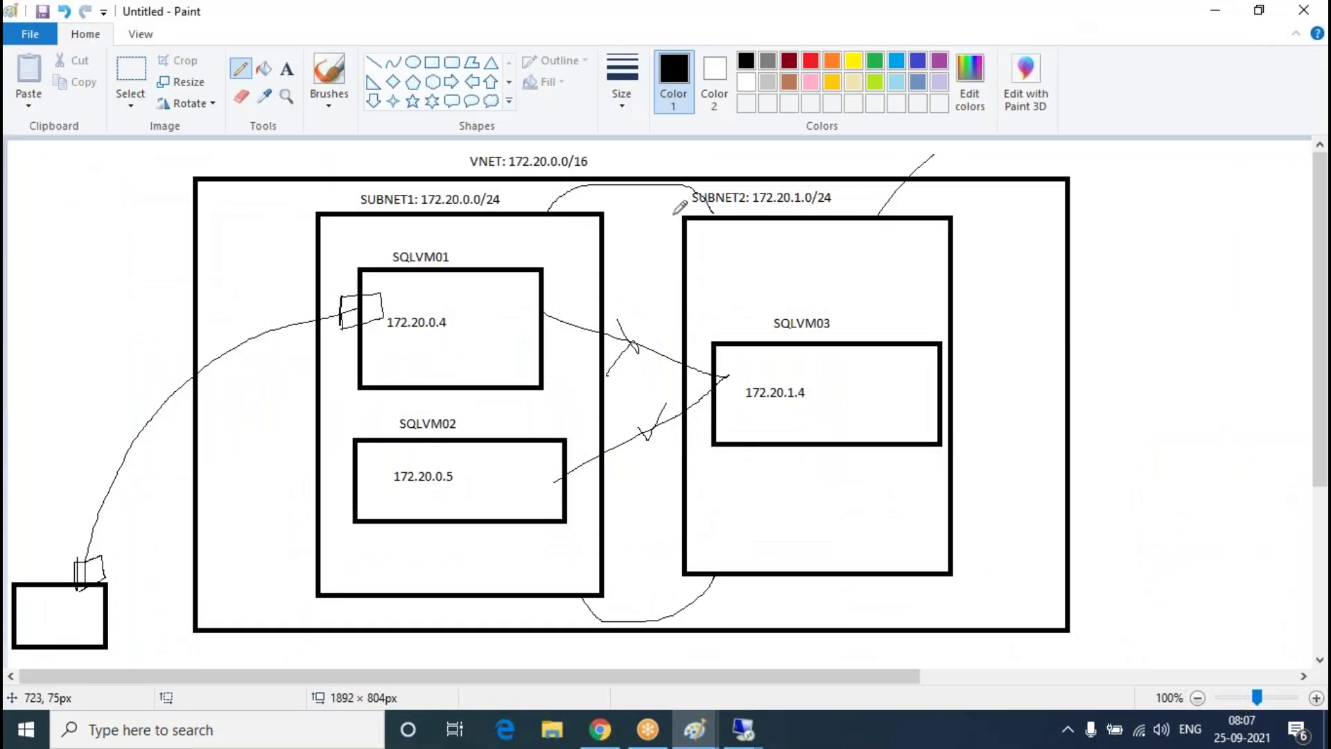
{"action": "mouse_move", "coordinate": [538, 216]}
{"action": "left_mouse_down"}
{"action": "mouse_move", "coordinate": [458, 181]}
{"action": "mouse_move", "coordinate": [943, 146]}
{"action": "left_mouse_up"}
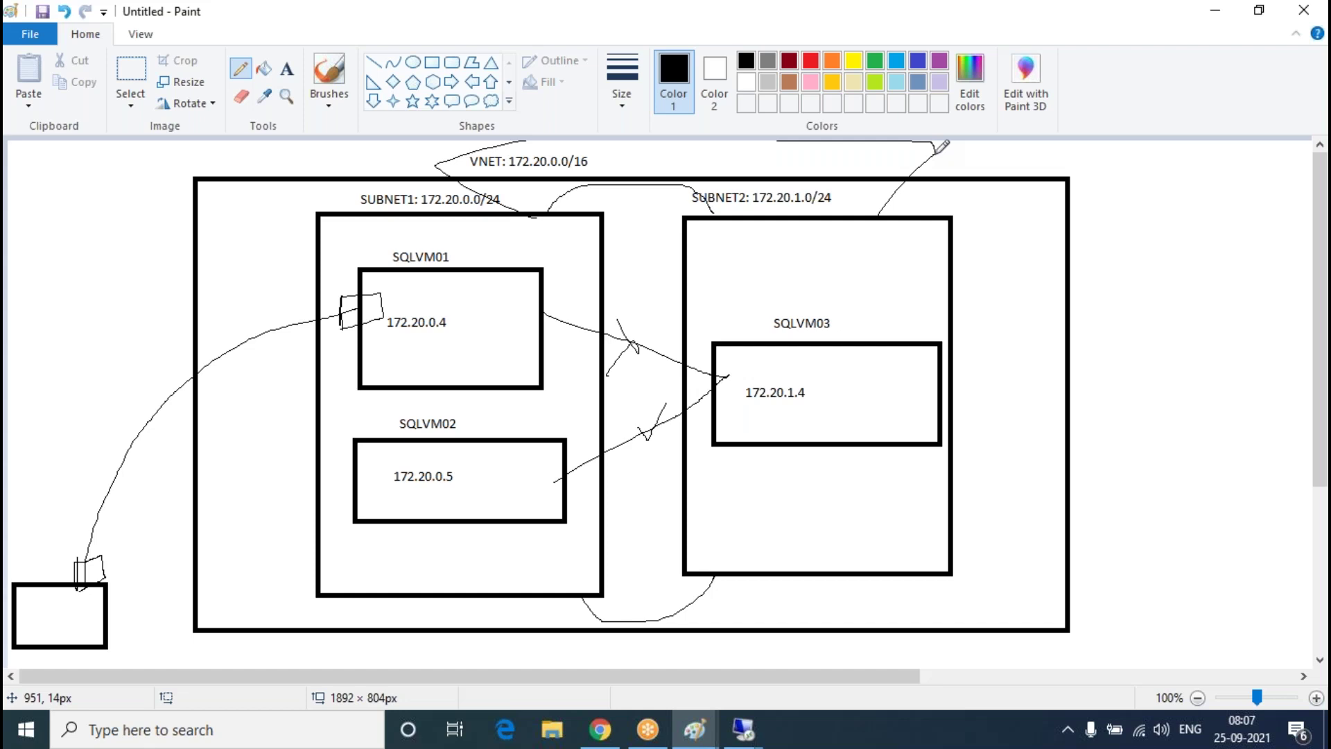
{"action": "left_click_drag", "start_coordinate": [518, 141], "coordinate": [798, 141]}
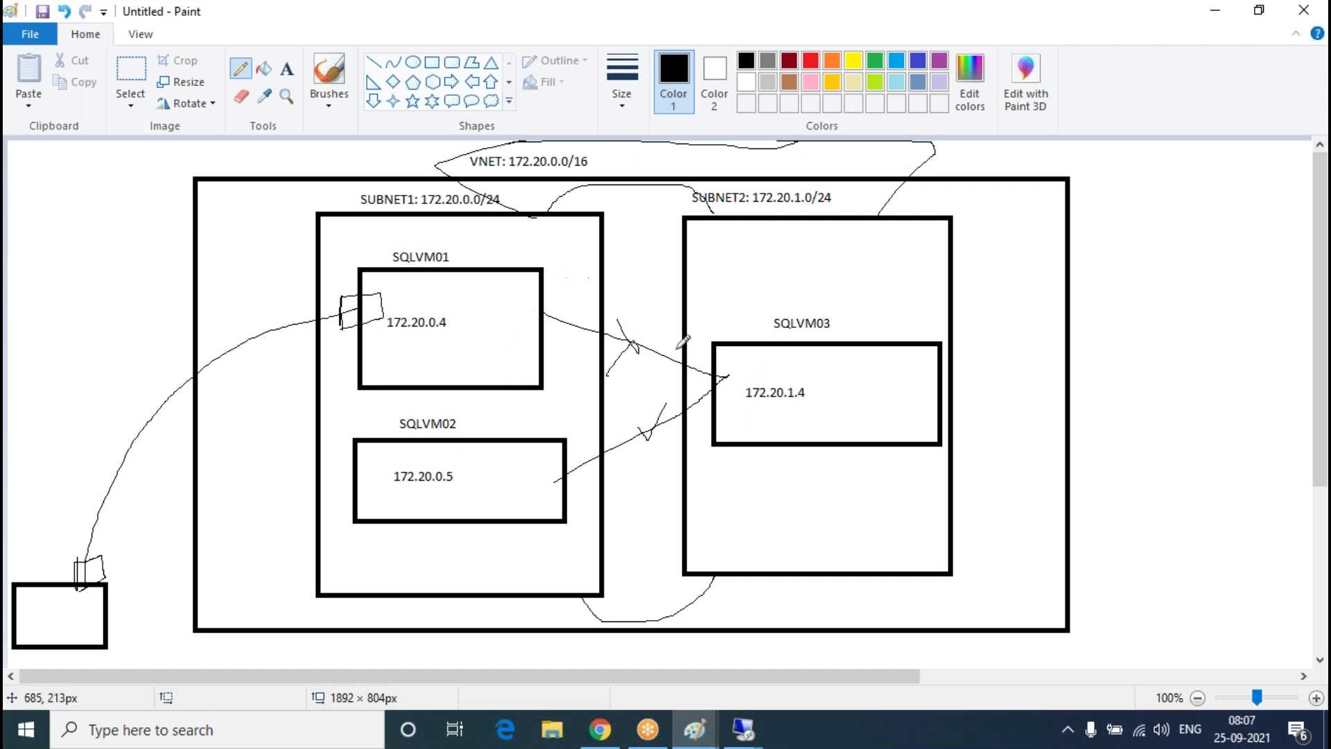
{"action": "left_click", "coordinate": [1215, 10]}
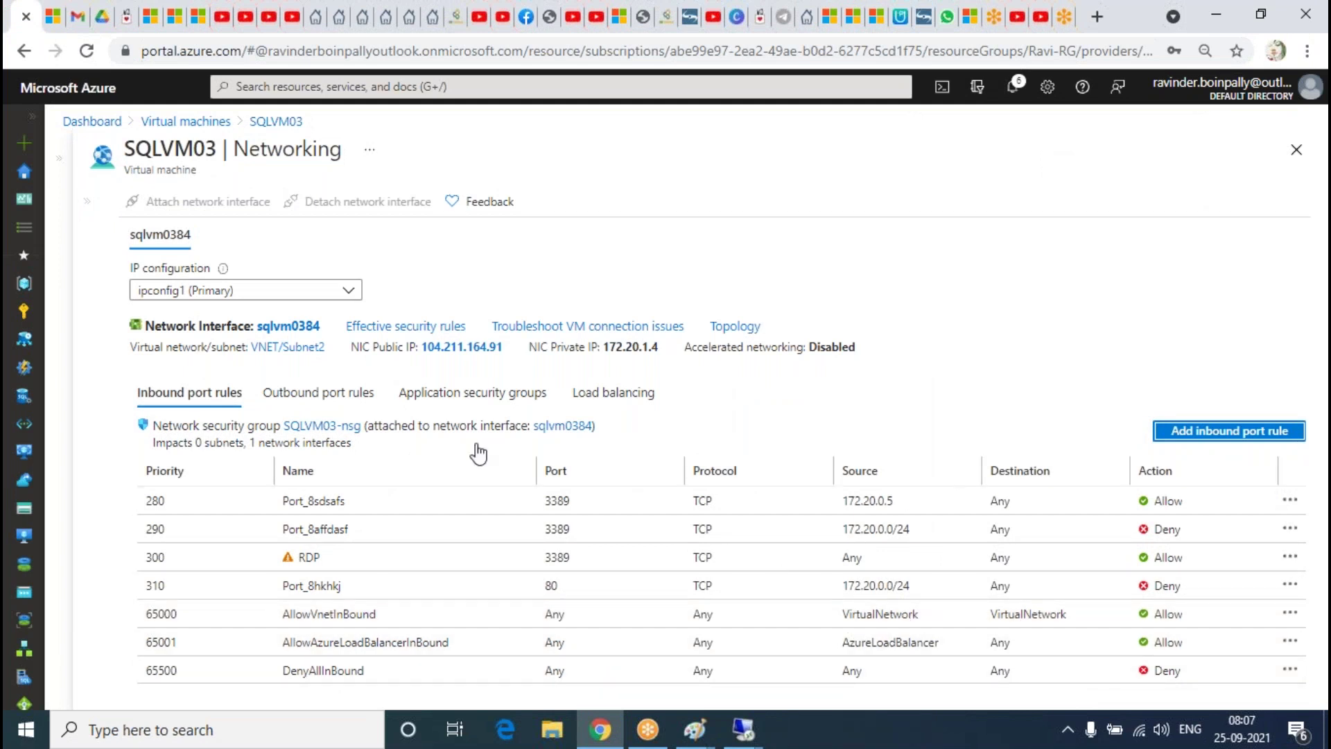
Copy SQLVM03's public IP 104.211.164.91 from its overview and reopen the VM
{"action": "left_click", "coordinate": [276, 121]}
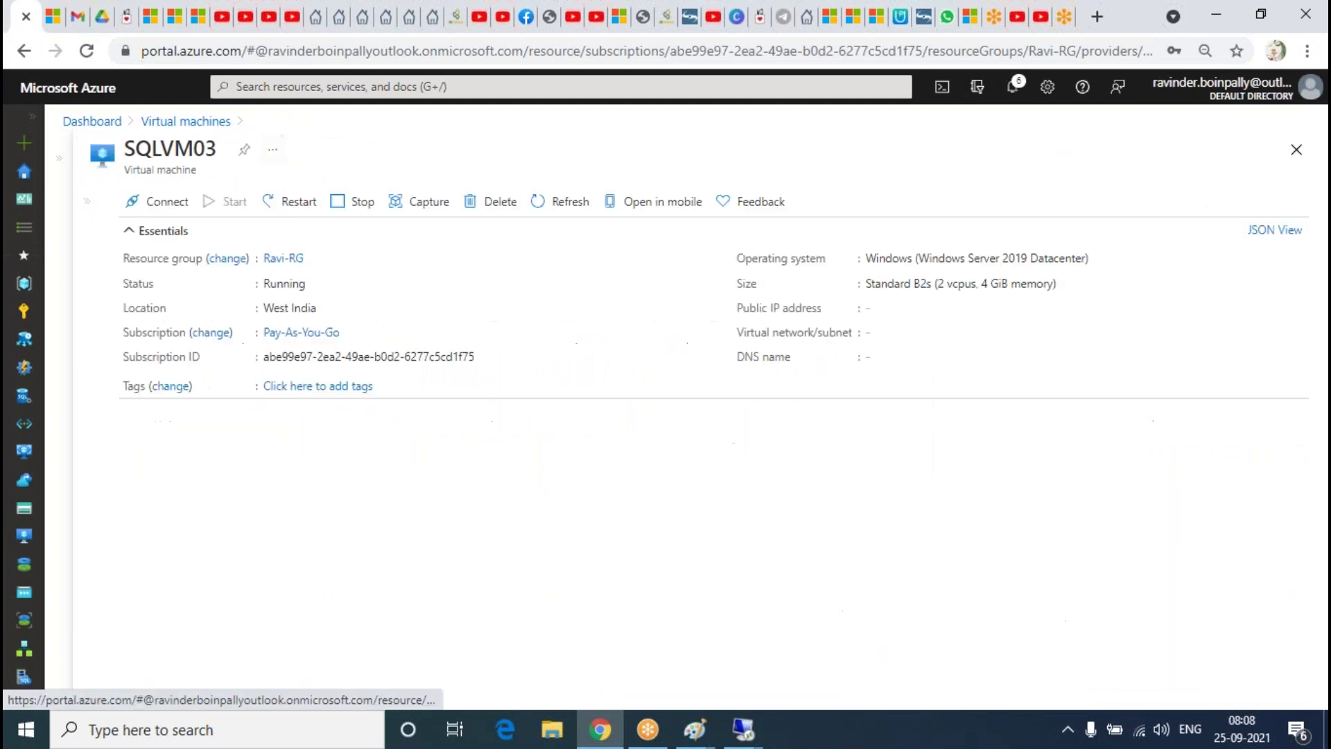
{"action": "left_click", "coordinate": [943, 309]}
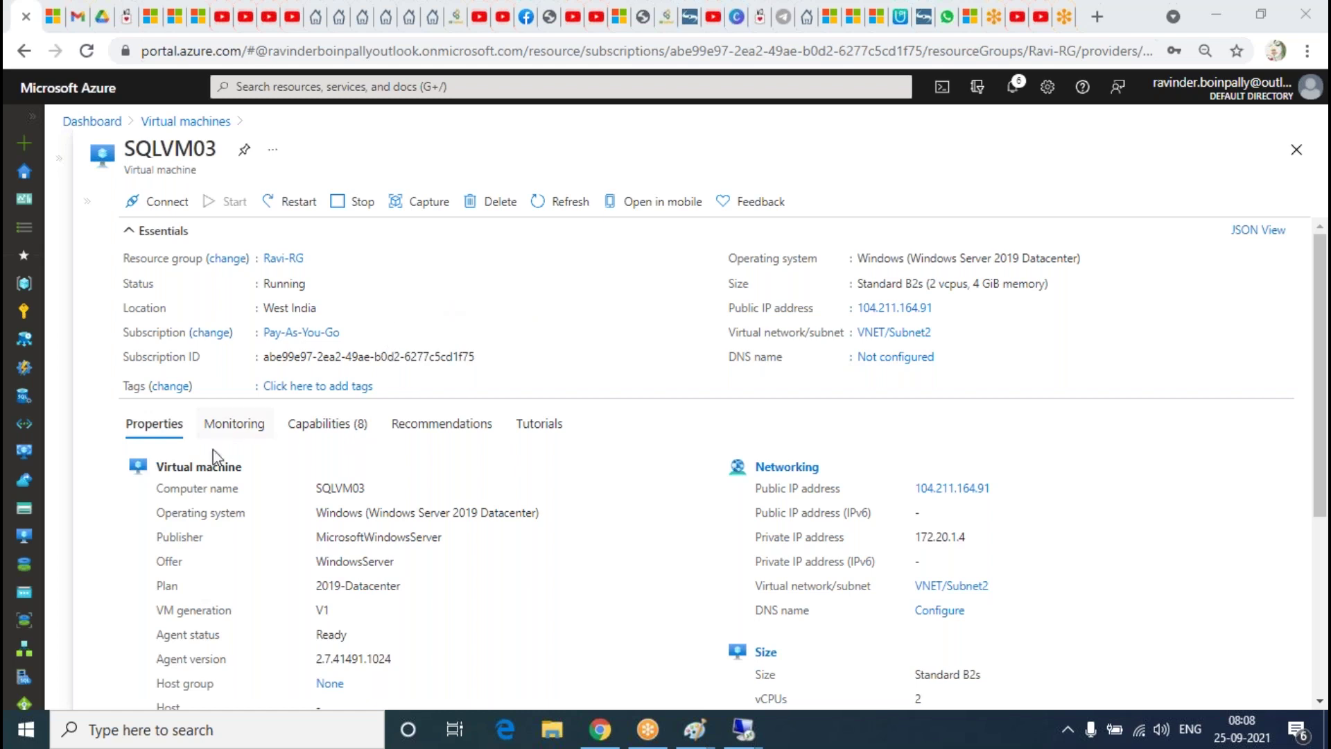
{"action": "left_click", "coordinate": [213, 123]}
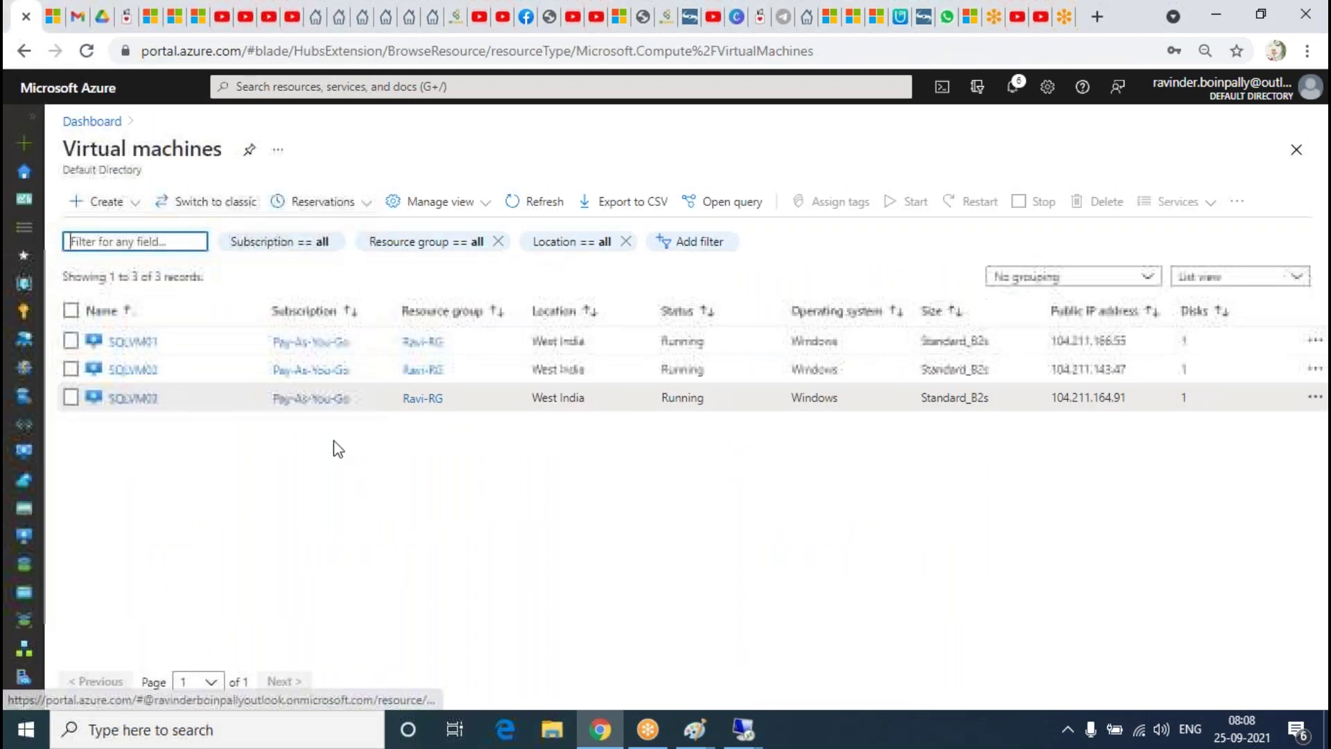
{"action": "left_click", "coordinate": [124, 397]}
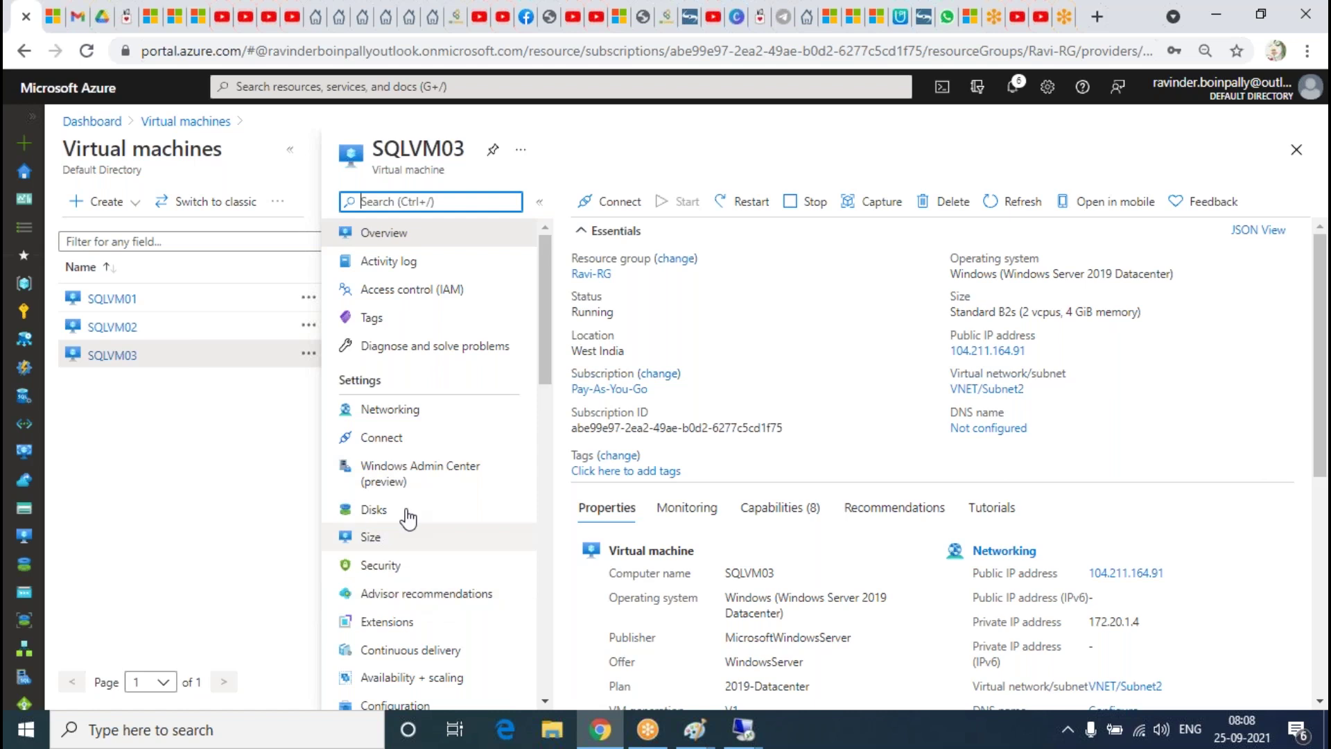
Show SQLVM03's Networking rules in a widened table and open the RDP inbound rule
{"action": "left_click", "coordinate": [393, 412]}
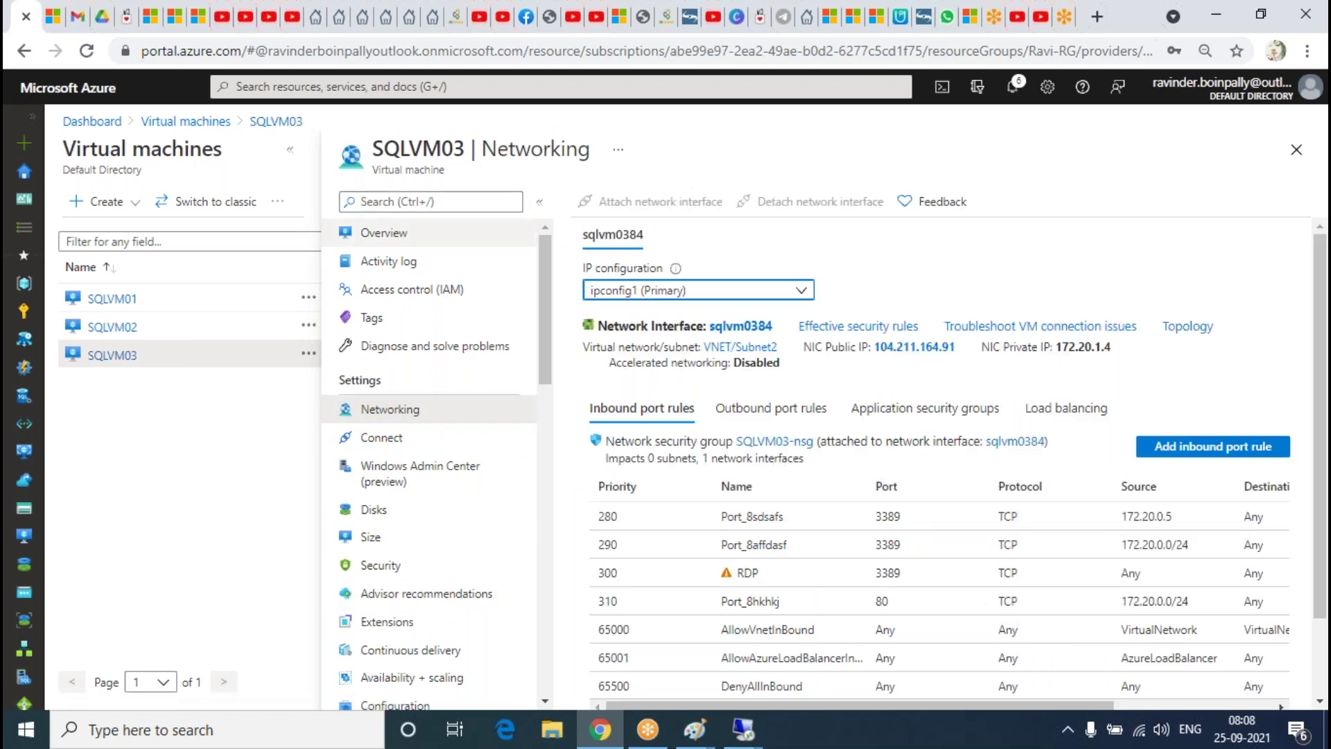
{"action": "left_click", "coordinate": [290, 149]}
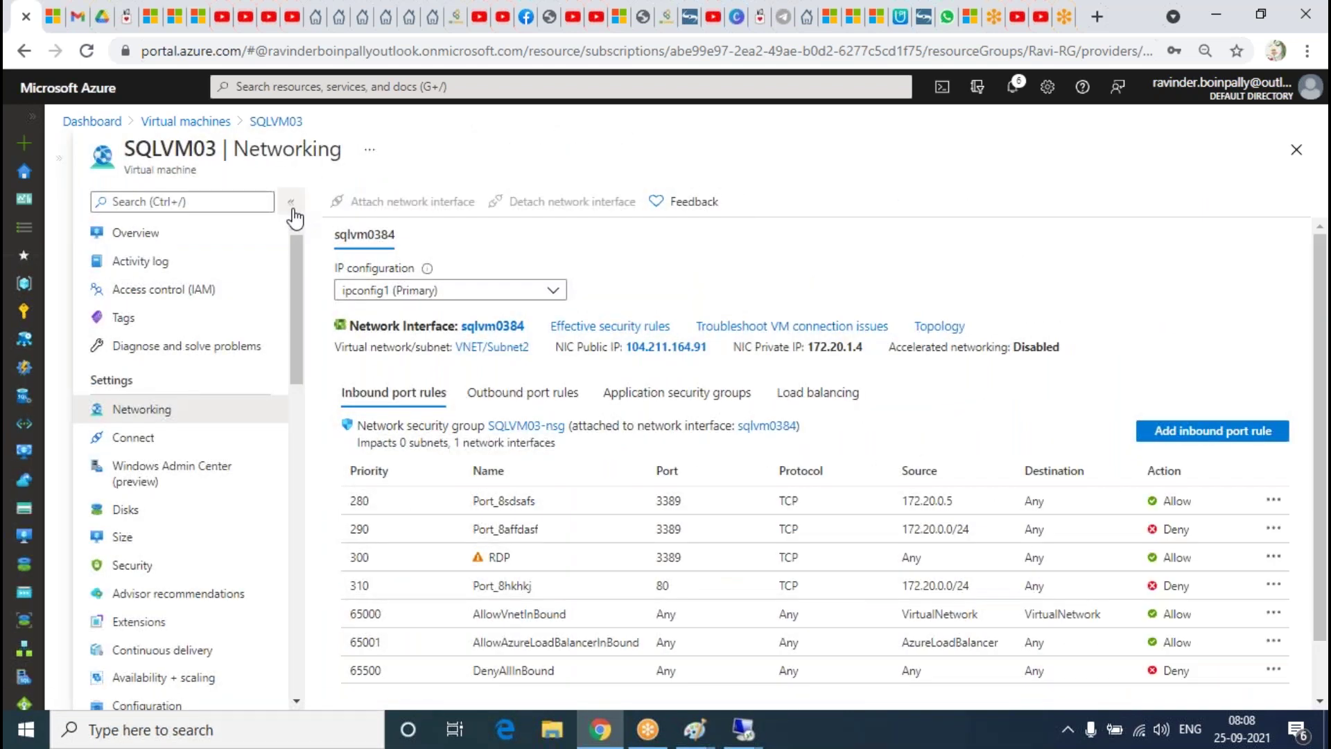
{"action": "left_click", "coordinate": [291, 205]}
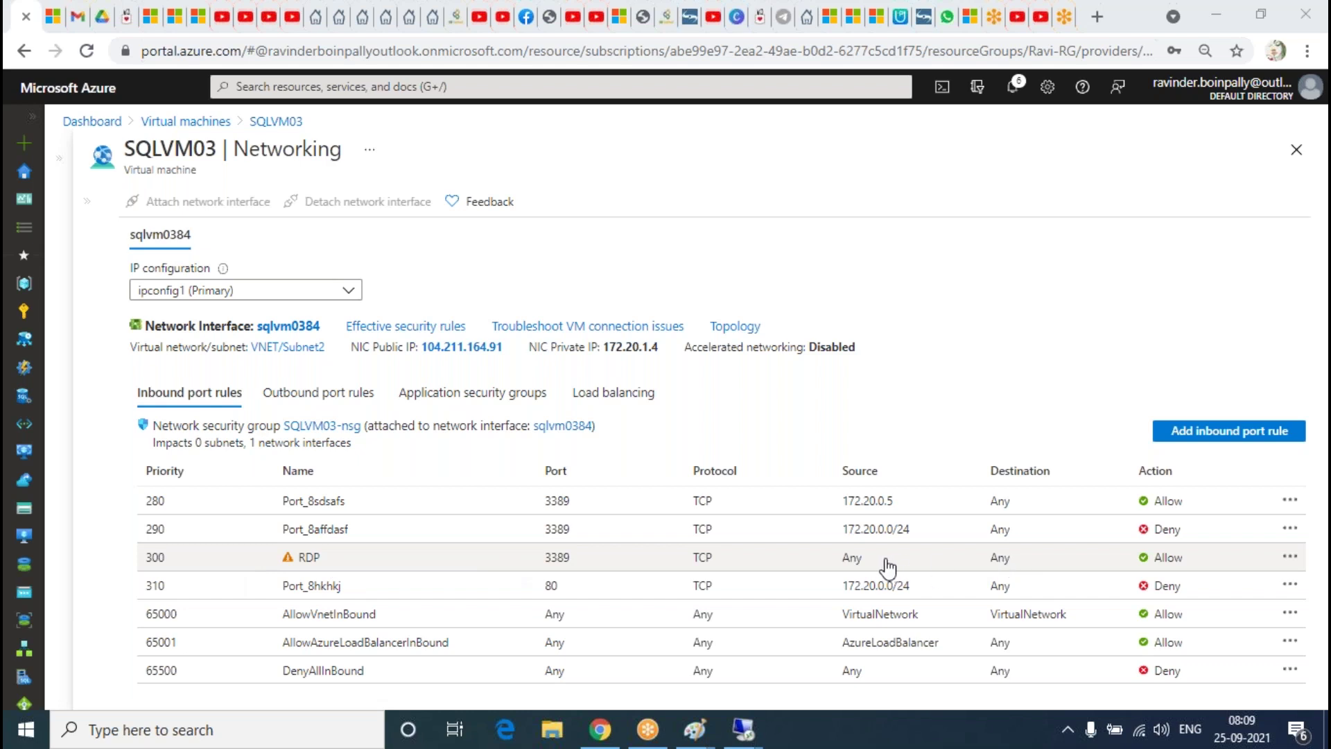
{"action": "left_click", "coordinate": [854, 564]}
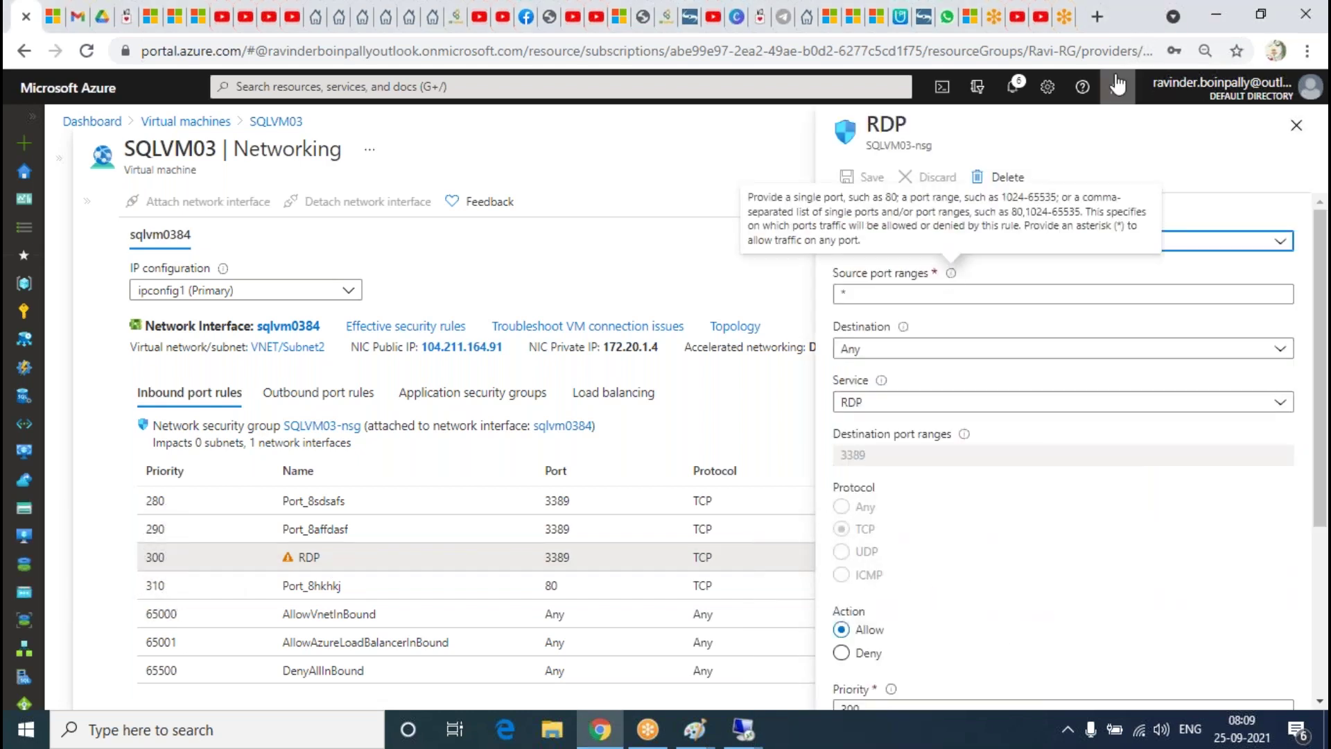
{"action": "left_click", "coordinate": [1097, 16]}
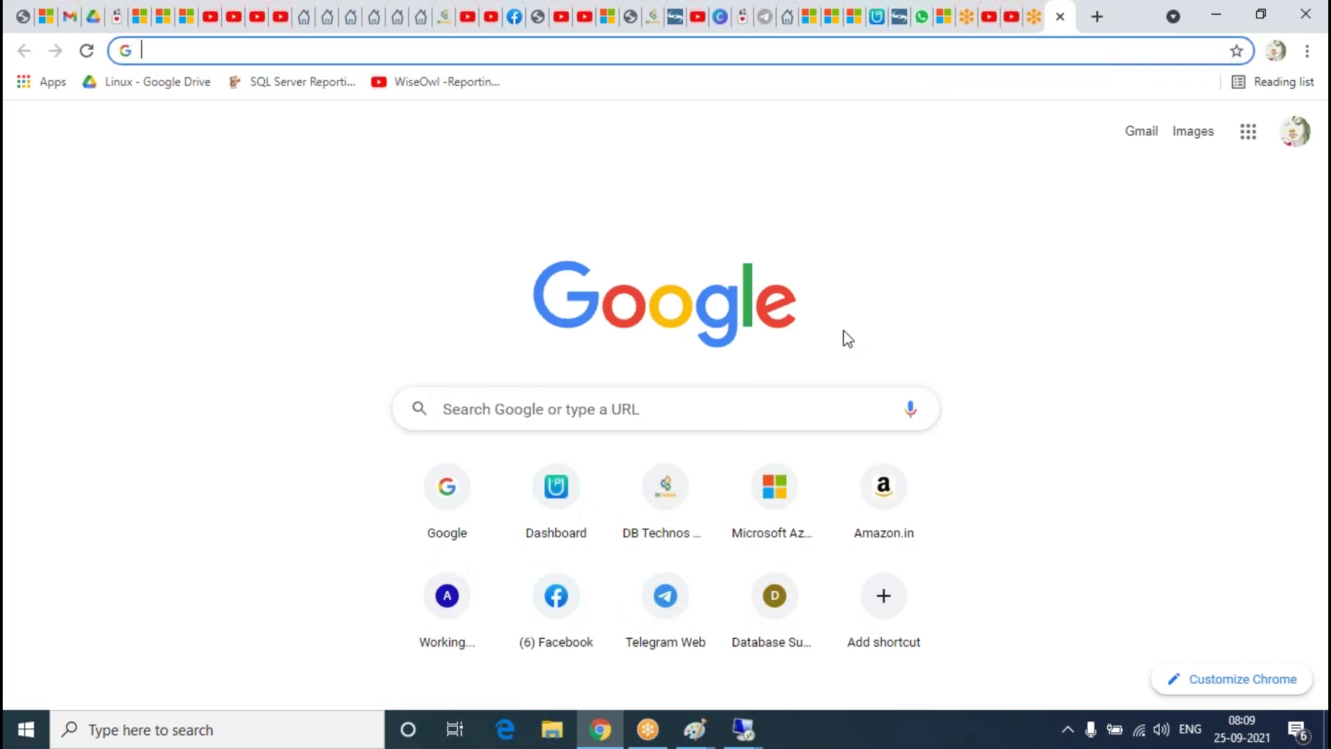
Run ipconfig in Command Prompt, review the adapter addresses, then minimize the console
{"action": "left_click", "coordinate": [300, 729]}
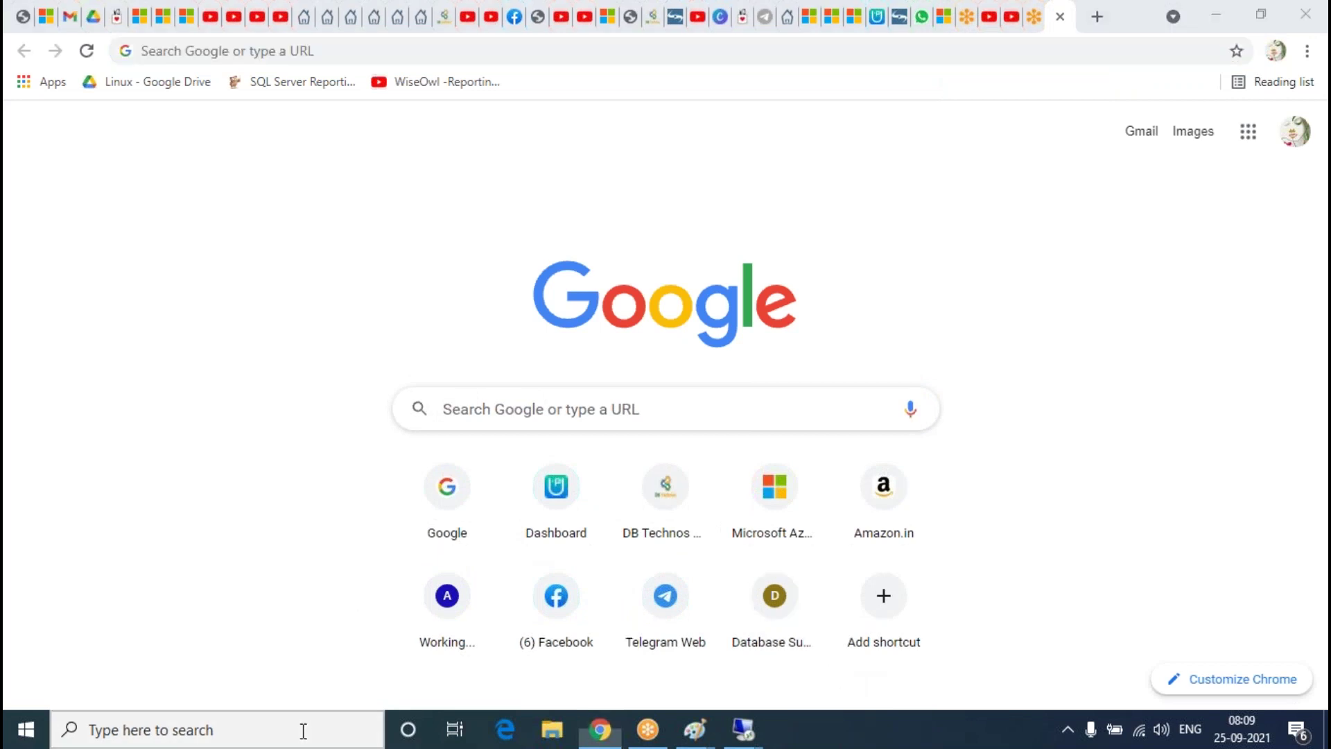
{"action": "type", "text": "cm"}
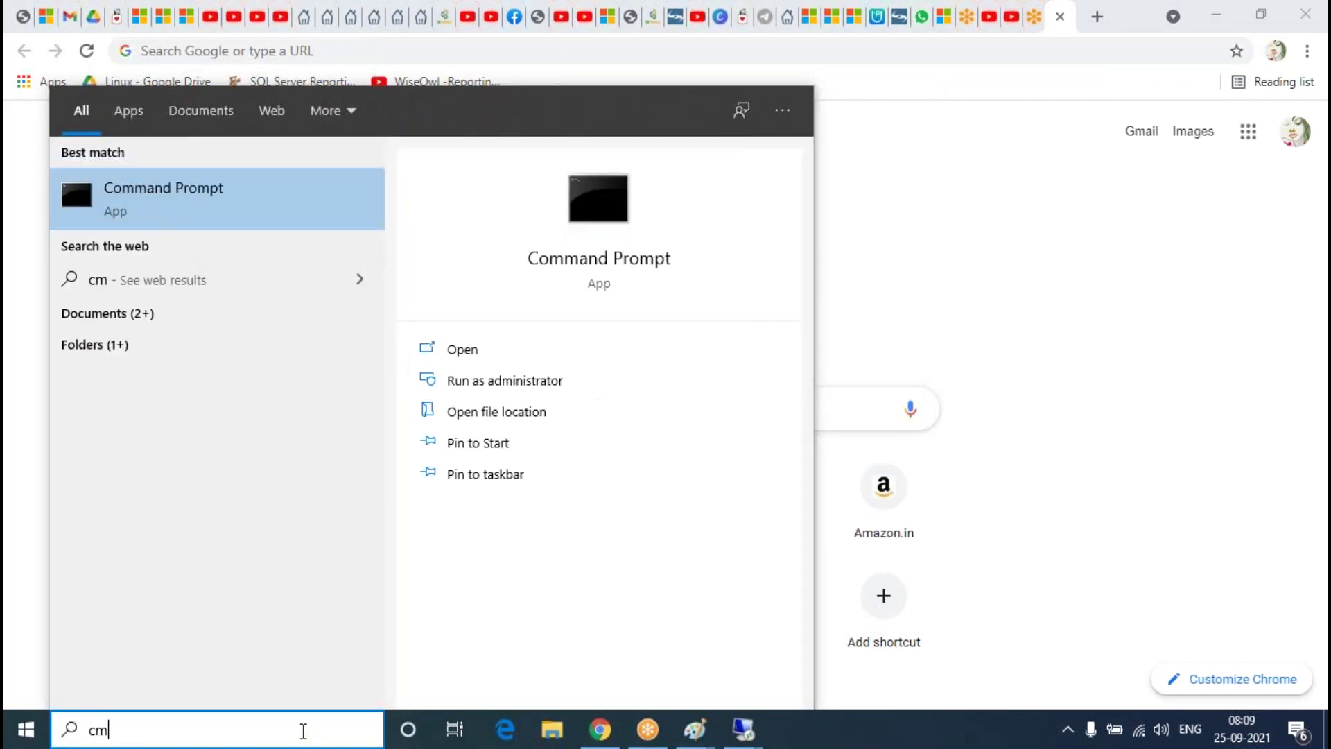
{"action": "type", "text": "d"}
{"action": "key", "text": "Return"}
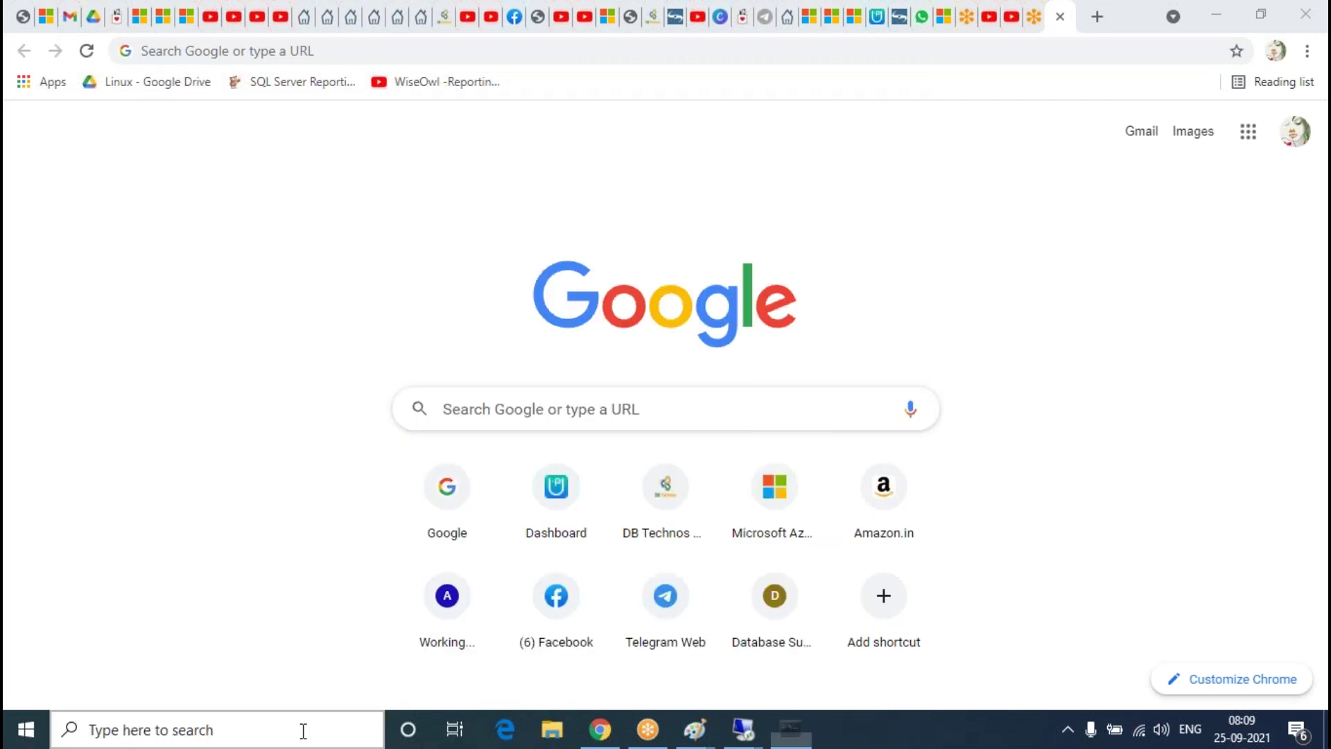
{"action": "type", "text": "ipconf"}
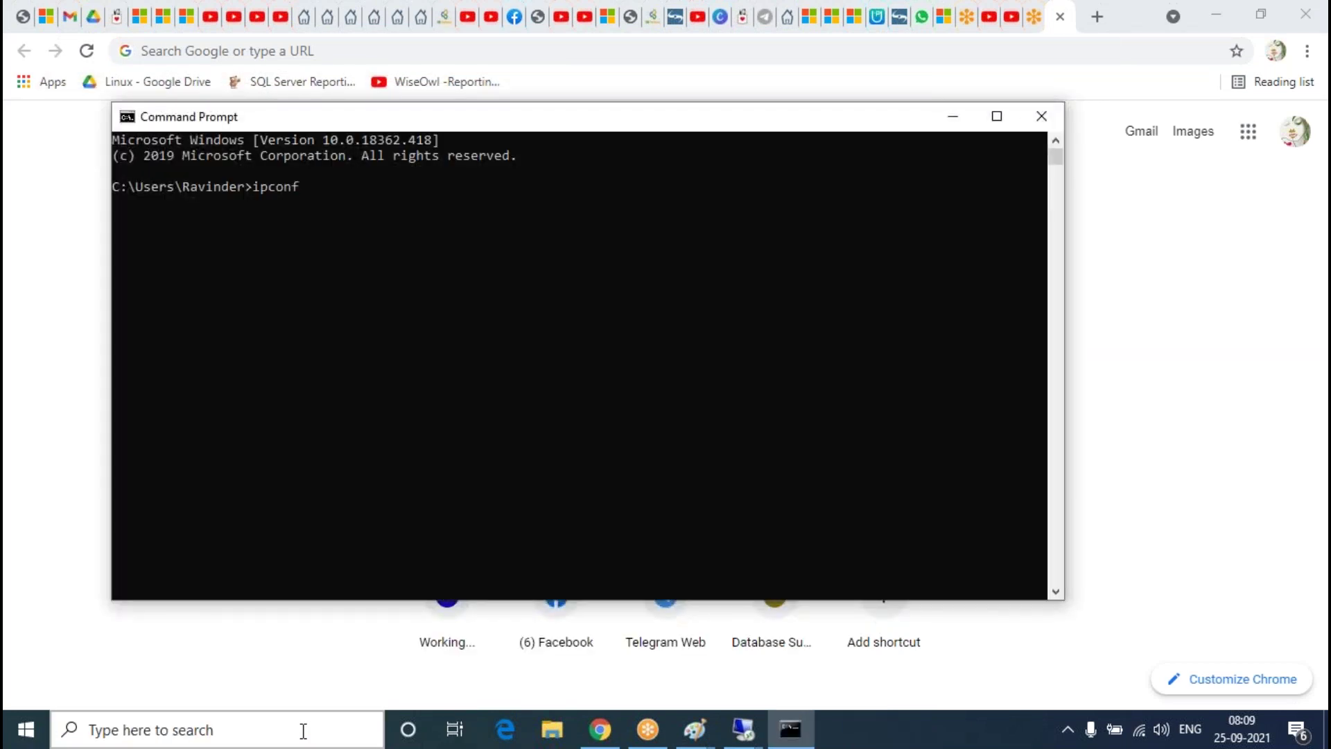
{"action": "type", "text": "ig"}
{"action": "key", "text": "Return"}
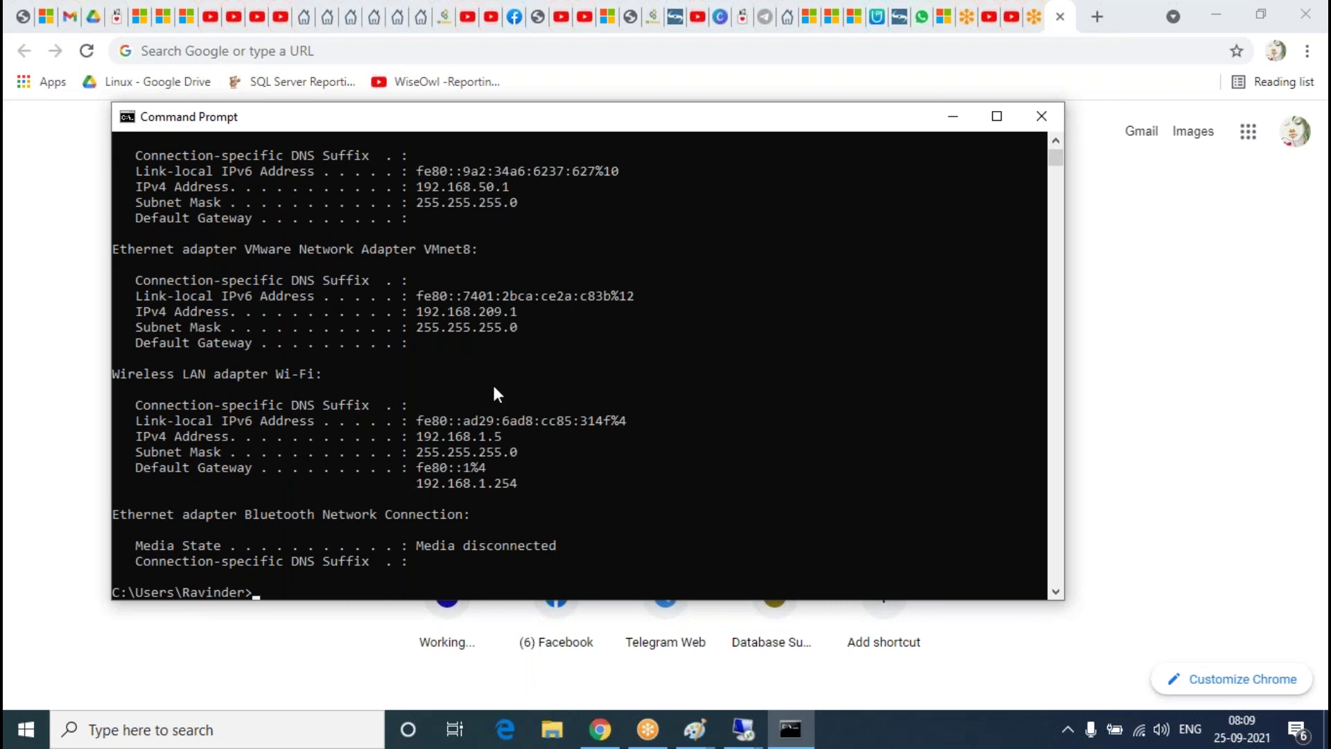
{"action": "scroll", "coordinate": [498, 316], "scroll_direction": "up", "scroll_amount": 5}
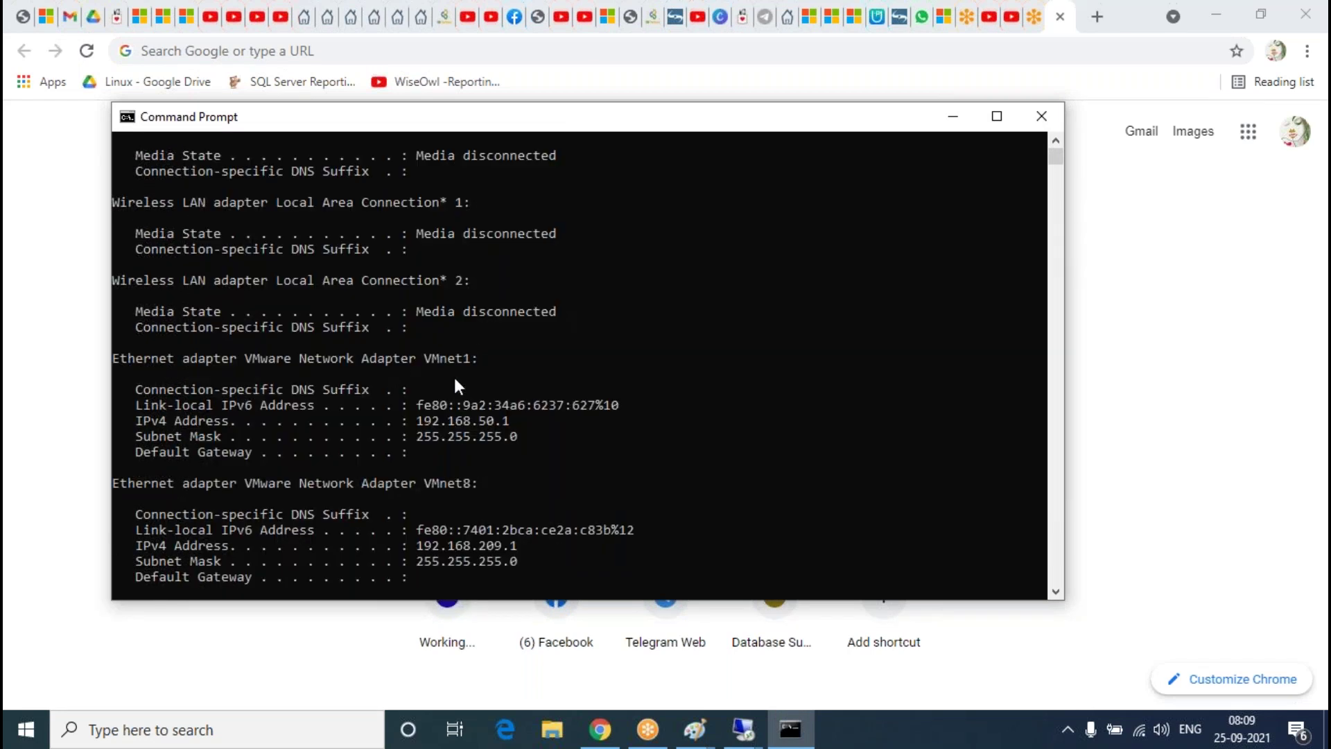
{"action": "scroll", "coordinate": [683, 416], "scroll_direction": "up", "scroll_amount": 3}
{"action": "scroll", "coordinate": [676, 375], "scroll_direction": "down", "scroll_amount": 4}
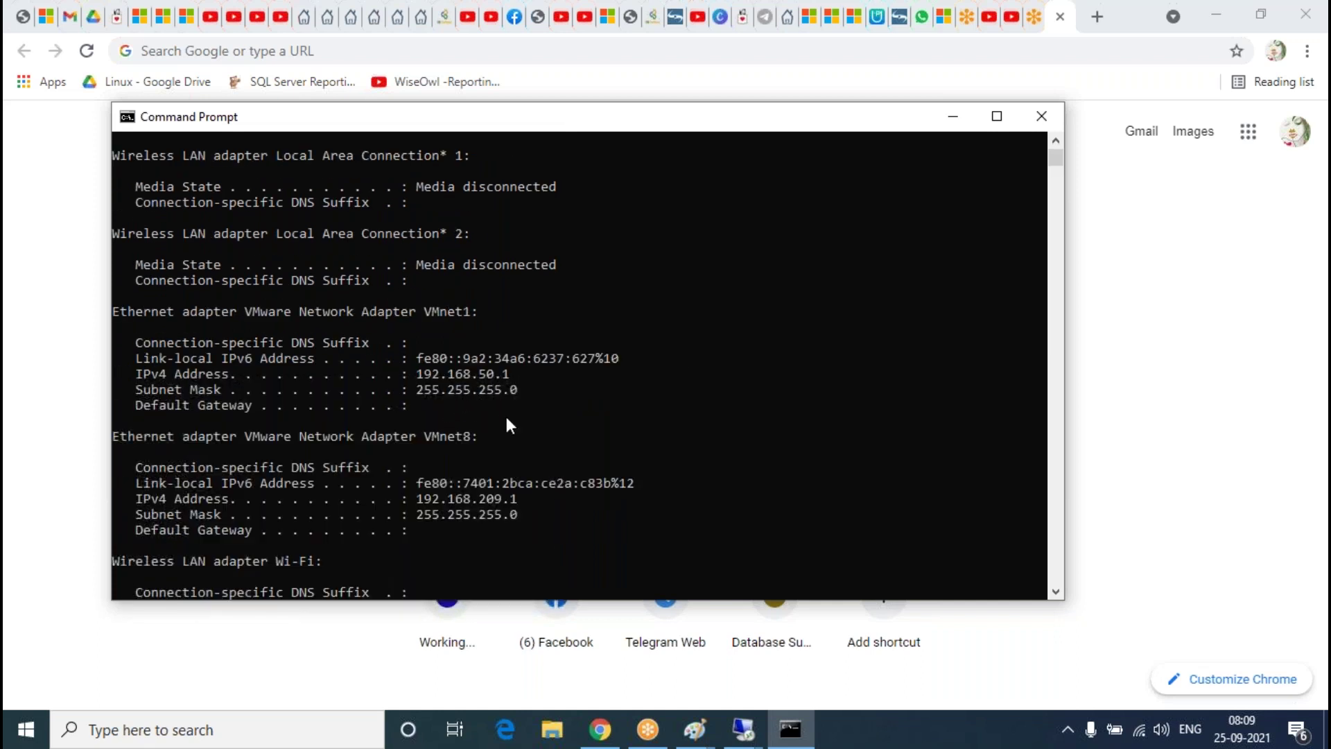
{"action": "scroll", "coordinate": [478, 517], "scroll_direction": "down", "scroll_amount": 5}
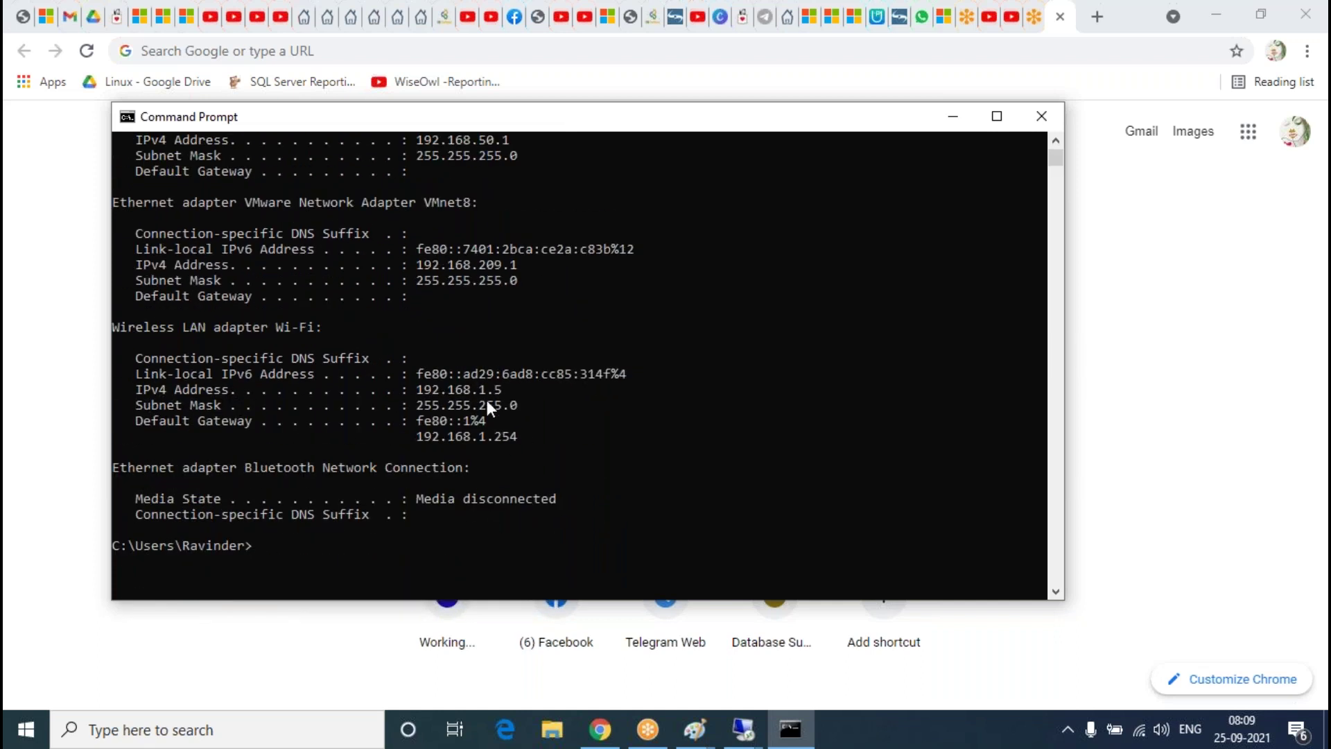
{"action": "left_click", "coordinate": [948, 115]}
{"action": "left_click", "coordinate": [532, 53]}
Search Google for 'whatsmyip address' and copy the public IP 27.6.104.84
{"action": "type", "text": "www"}
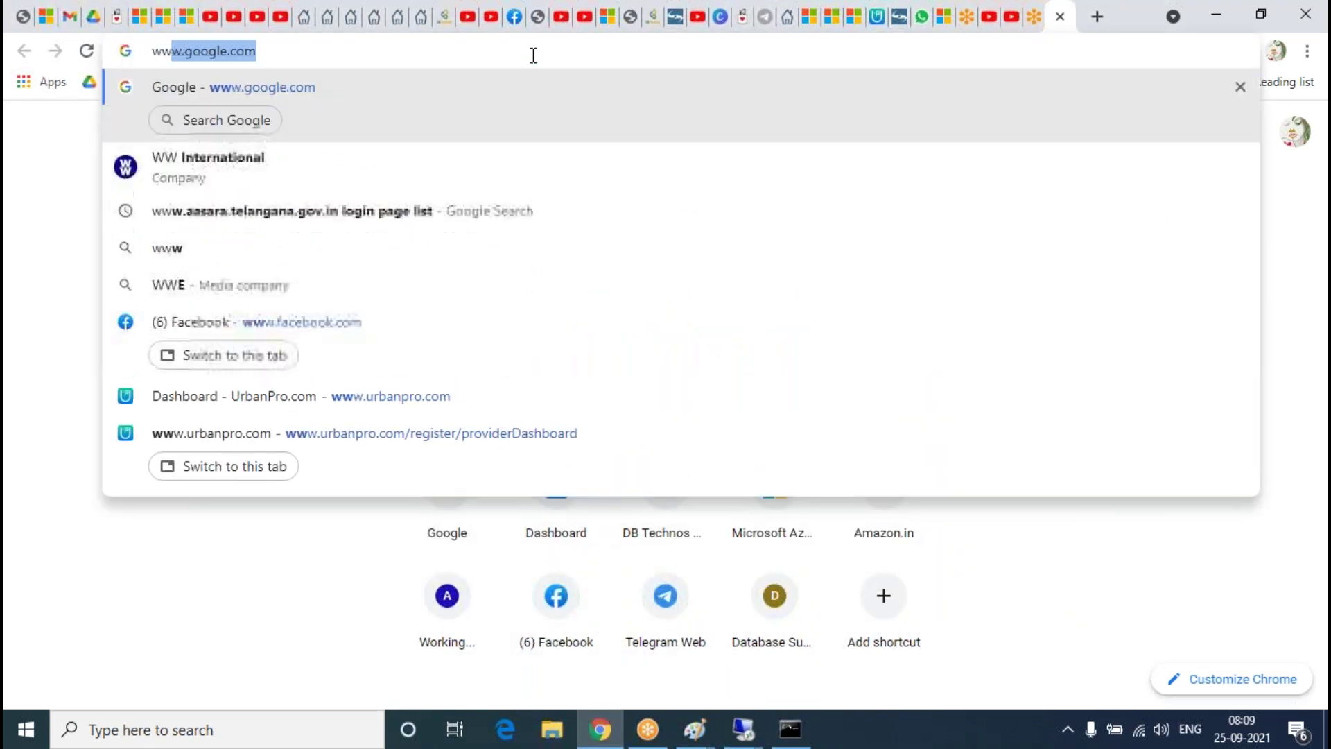
{"action": "key", "text": "Return"}
{"action": "type", "text": "what"}
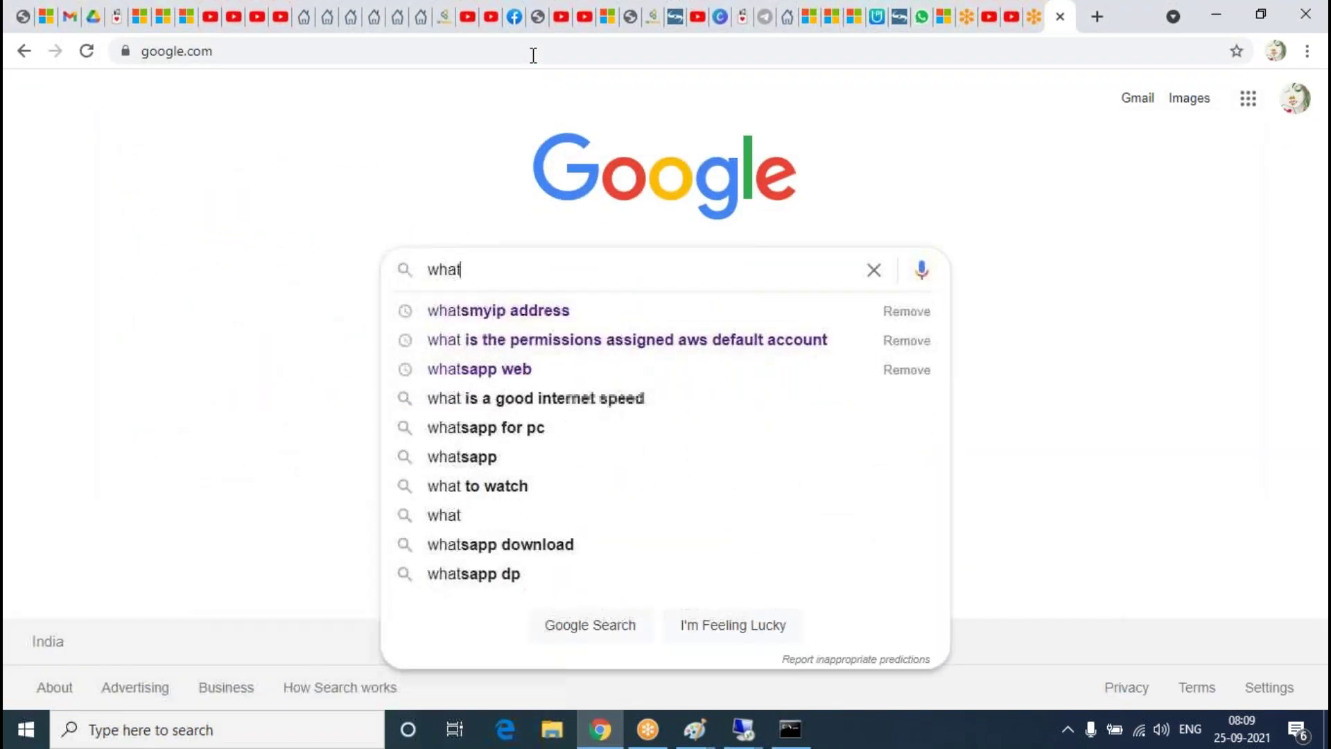
{"action": "key", "text": "Down"}
{"action": "key", "text": "Return"}
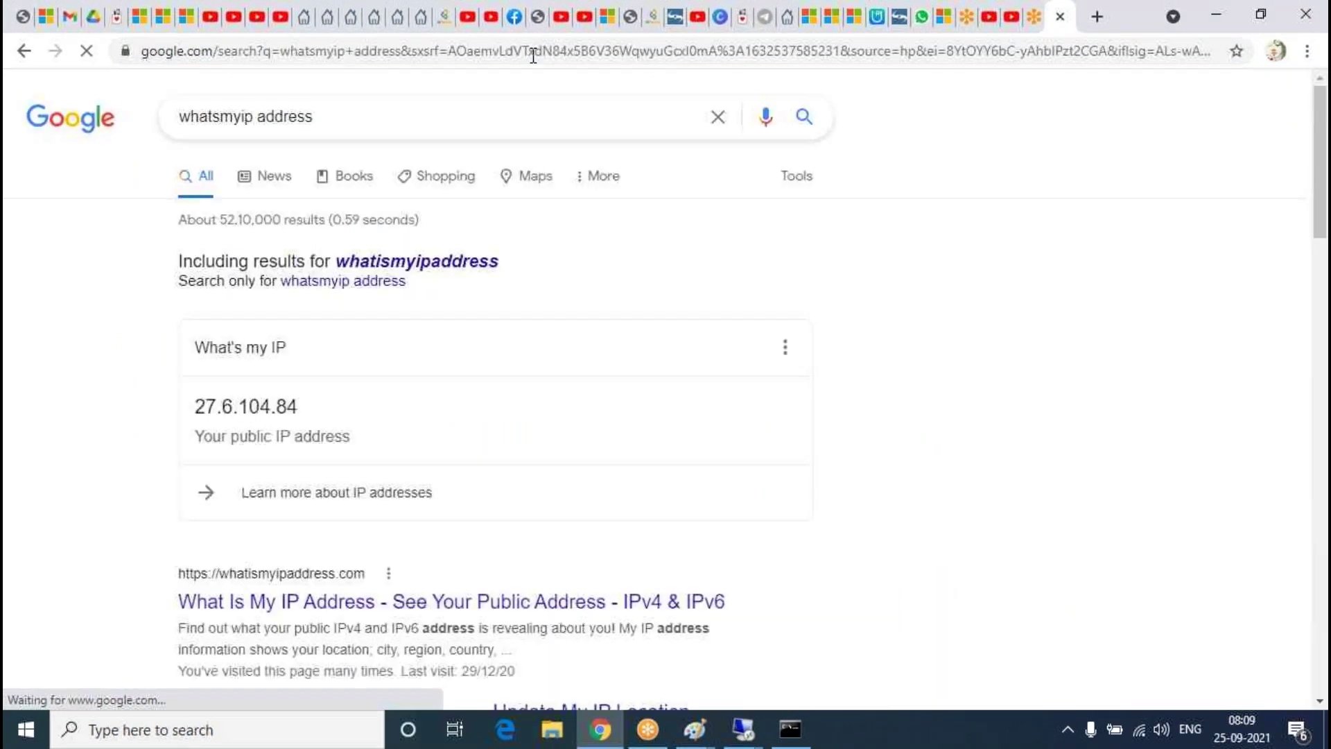
{"action": "left_click_drag", "start_coordinate": [299, 407], "coordinate": [194, 410]}
{"action": "key", "text": "ctrl+c"}
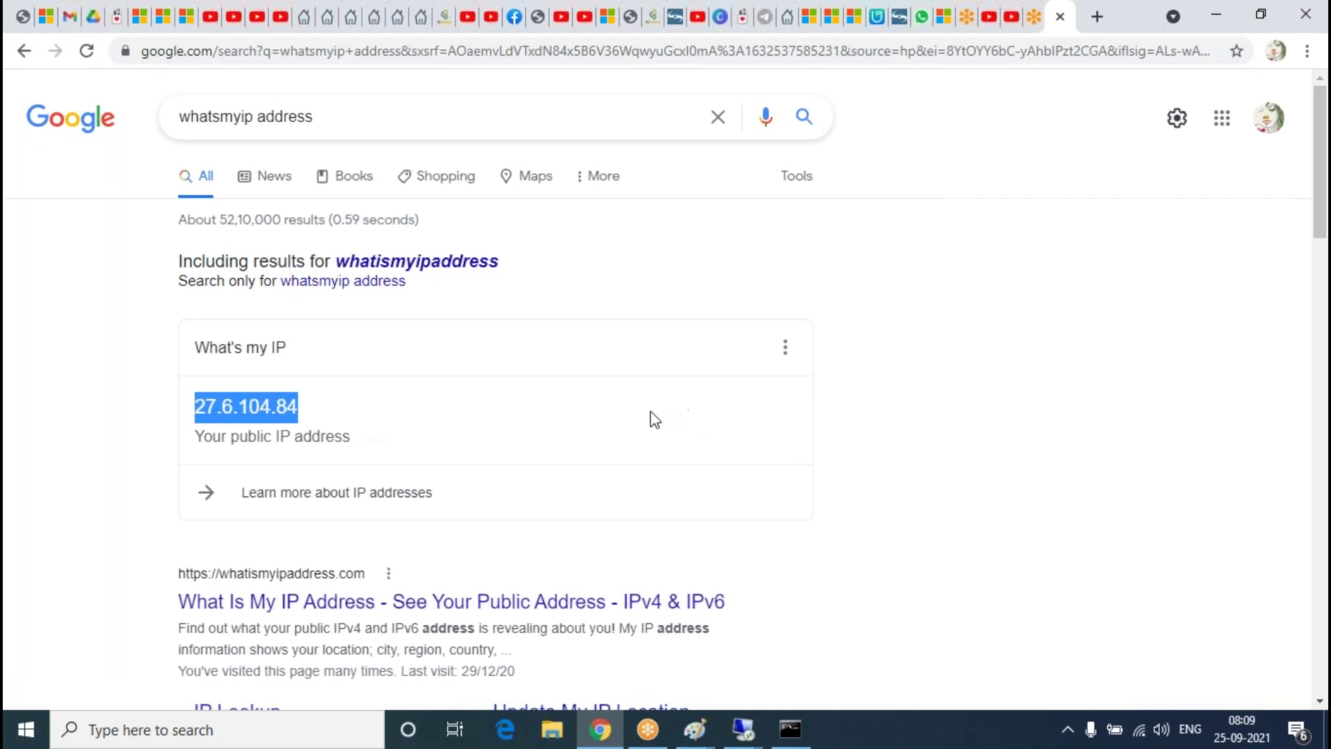
{"action": "left_click", "coordinate": [65, 32]}
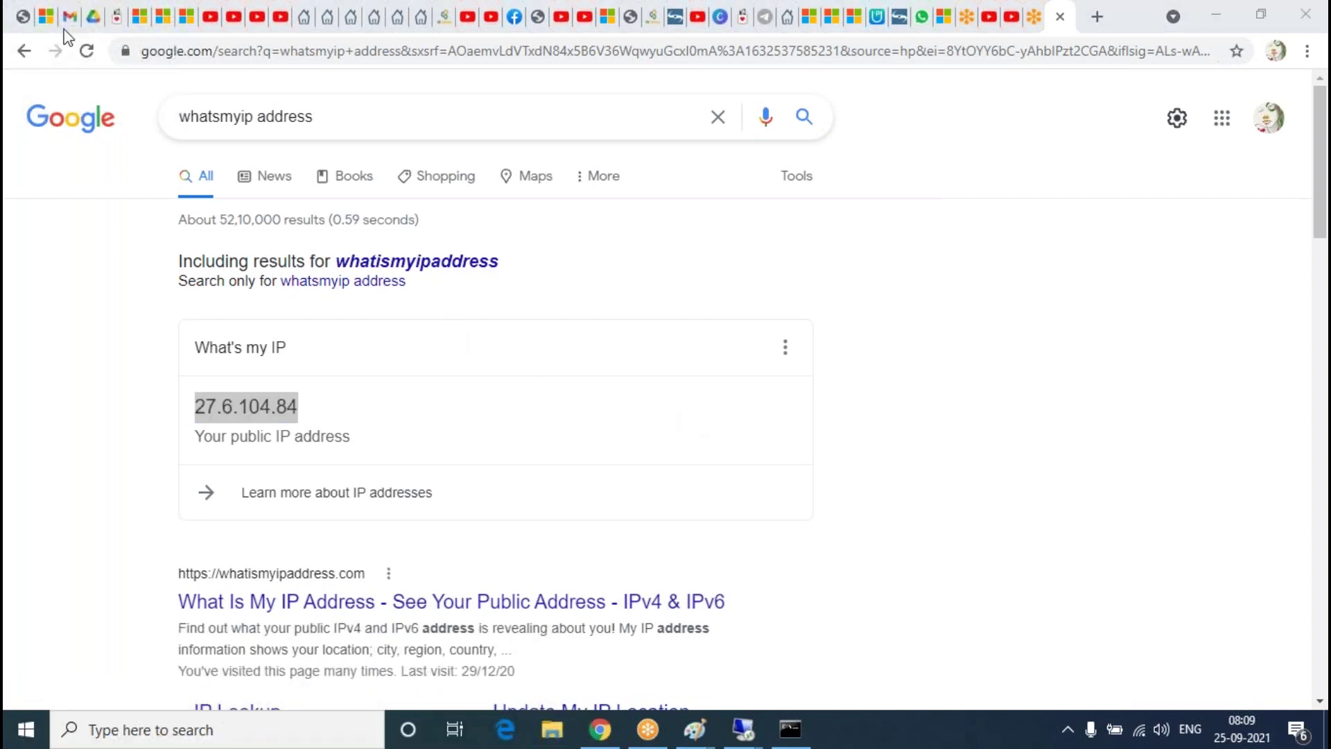
{"action": "left_click", "coordinate": [23, 16]}
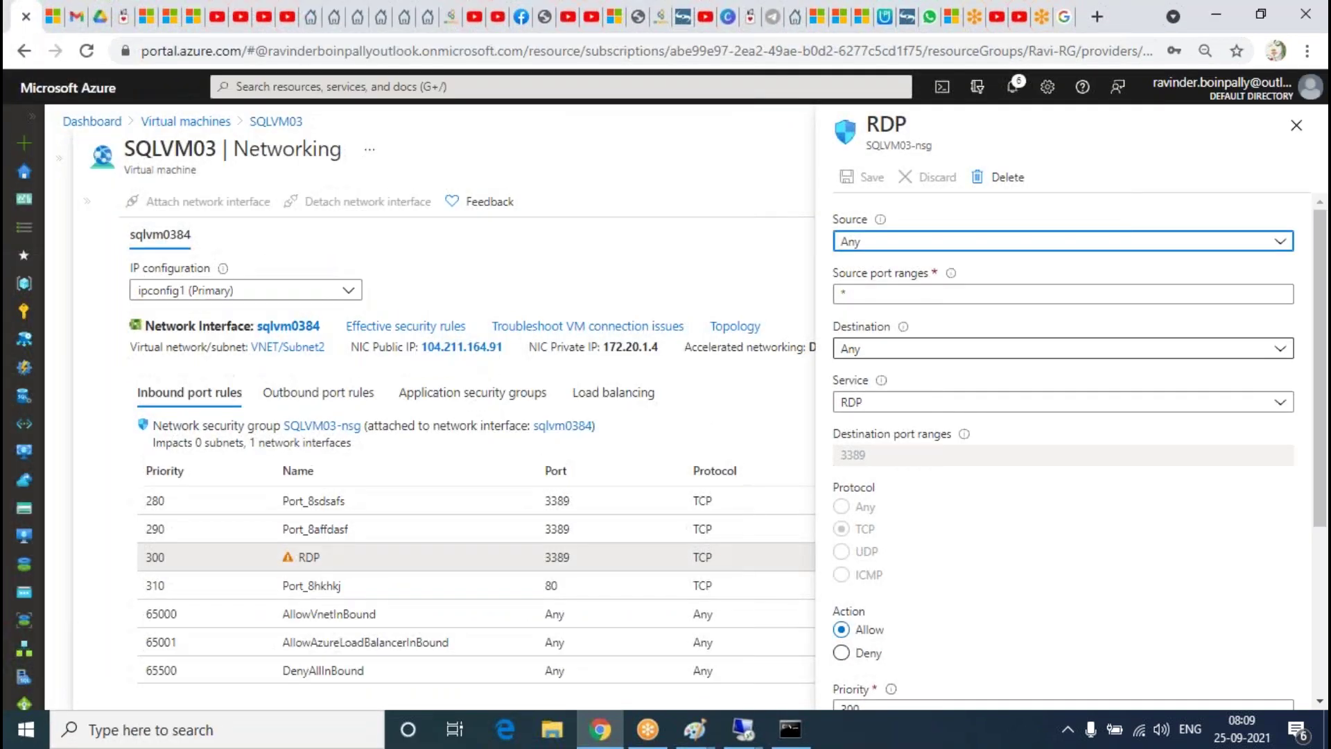
{"action": "left_click", "coordinate": [881, 243]}
{"action": "left_click", "coordinate": [880, 297]}
{"action": "left_click", "coordinate": [881, 297]}
{"action": "key", "text": "ctrl+v"}
{"action": "left_click", "coordinate": [865, 177]}
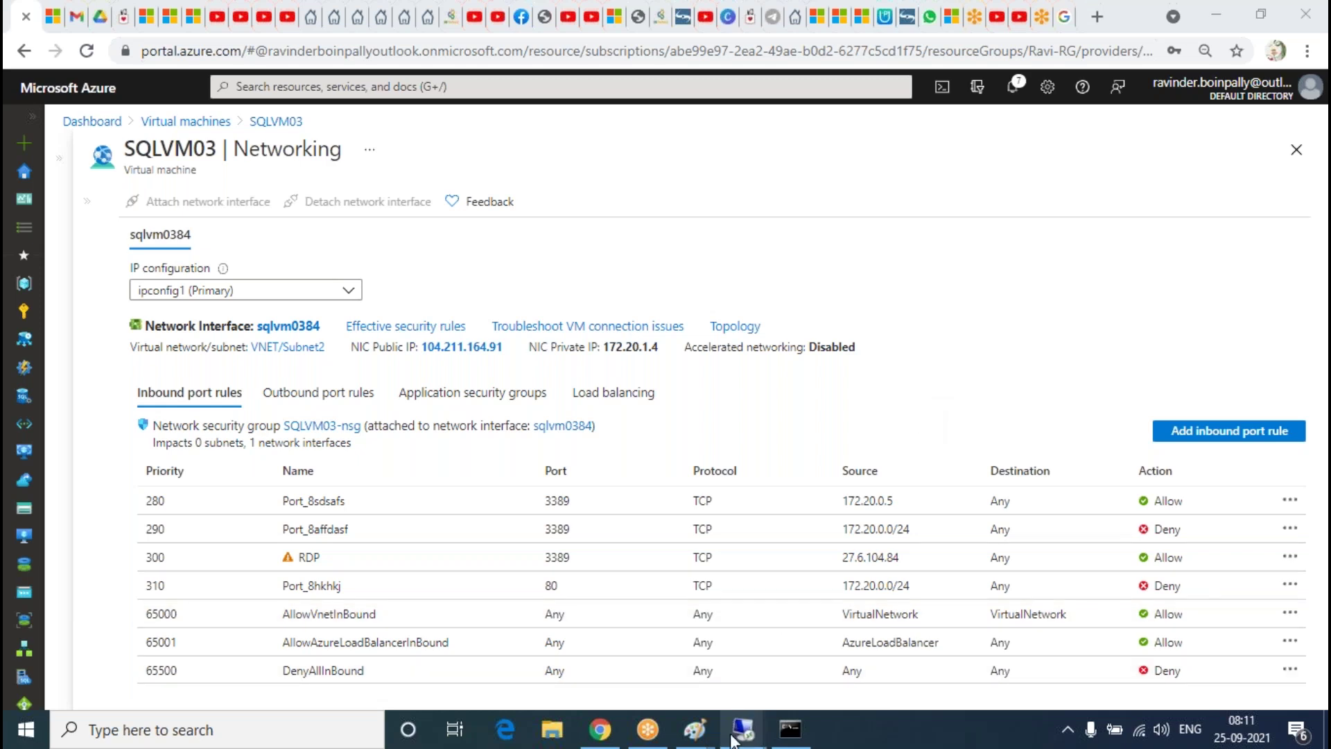
Confirm the RDP rule lists source 27.6.104.84, then switch to the 104.211.164.91 remote session
{"action": "mouse_move", "coordinate": [743, 728]}
{"action": "left_click", "coordinate": [995, 239]}
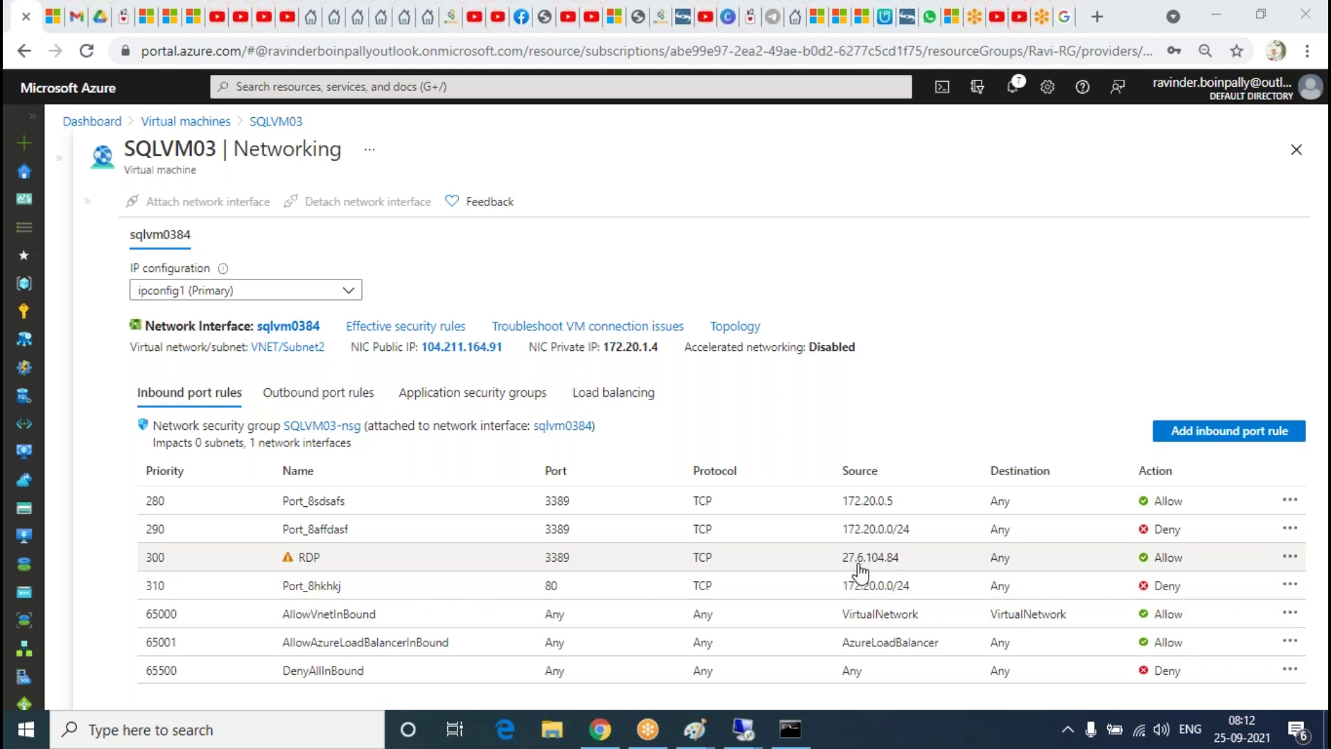
{"action": "mouse_move", "coordinate": [744, 728]}
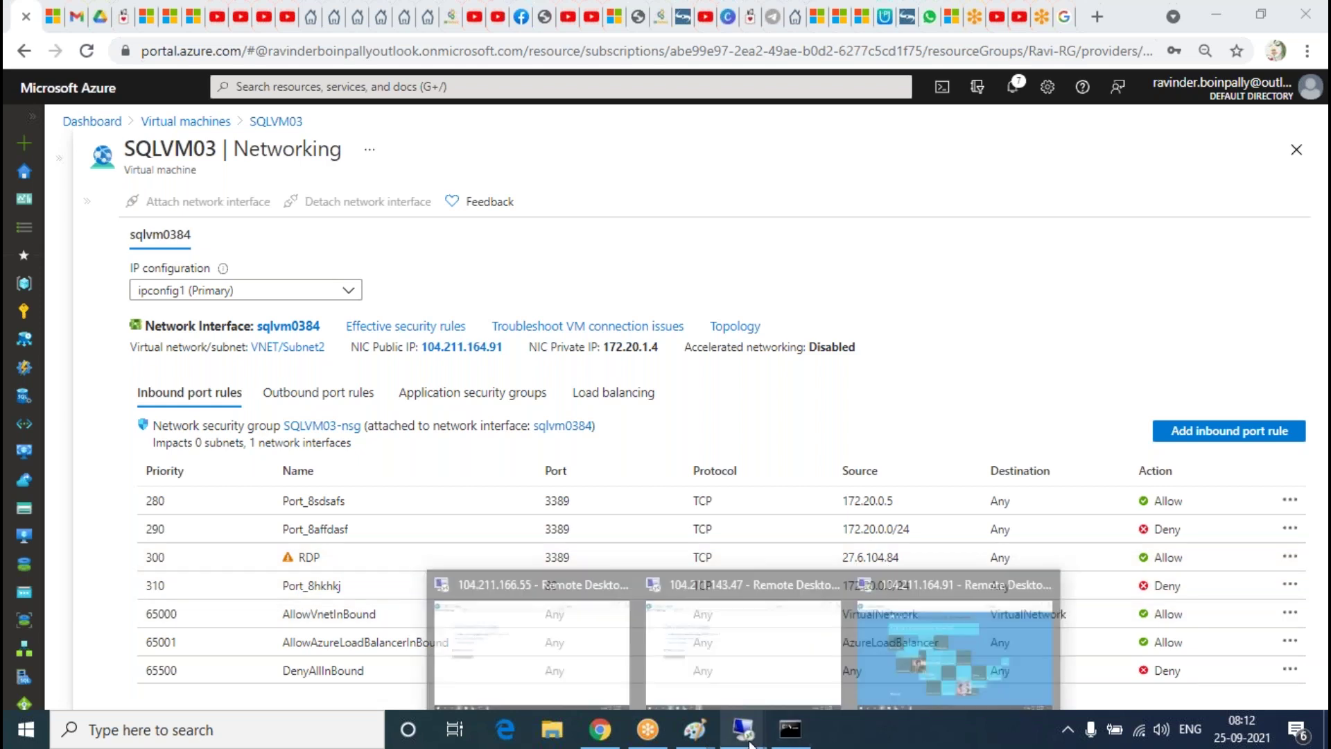
{"action": "left_click", "coordinate": [868, 648]}
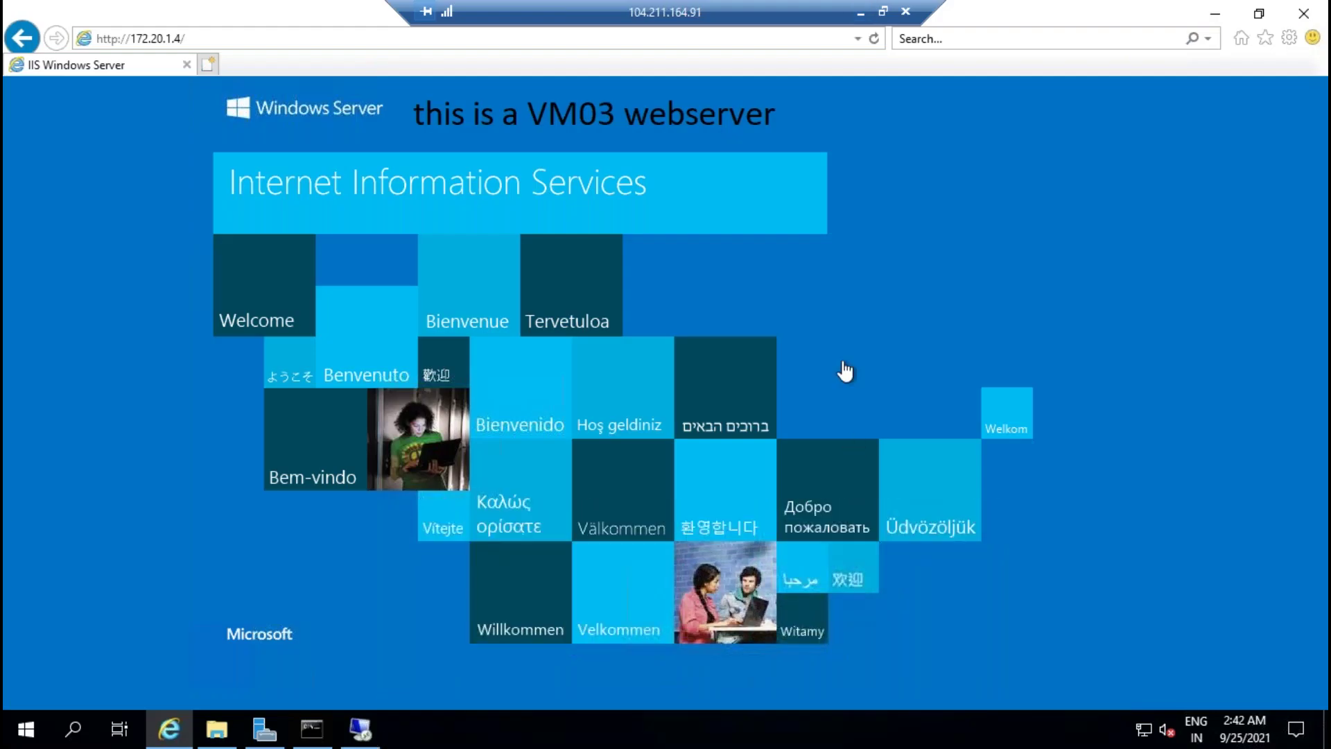
Close Internet Explorer and sign out of the 104.211.164.91 remote session
{"action": "left_click", "coordinate": [1303, 13]}
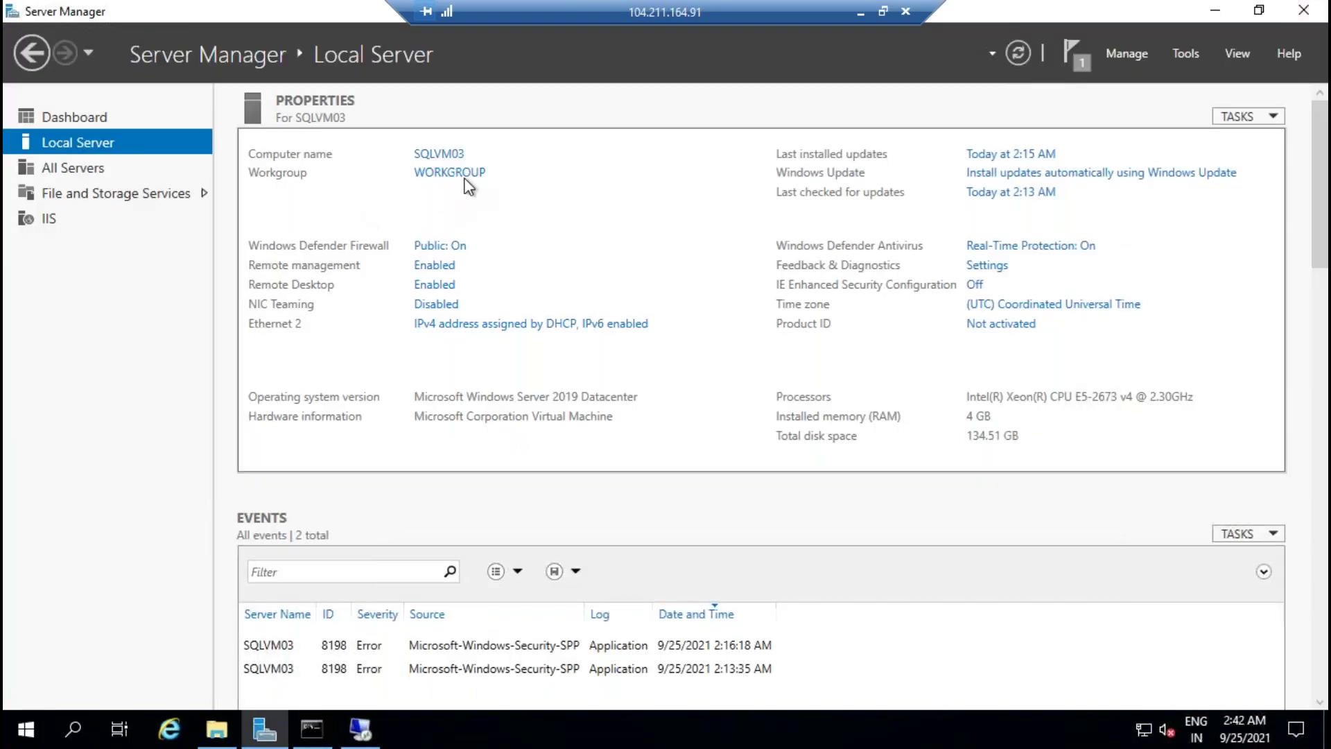
{"action": "left_click", "coordinate": [34, 740]}
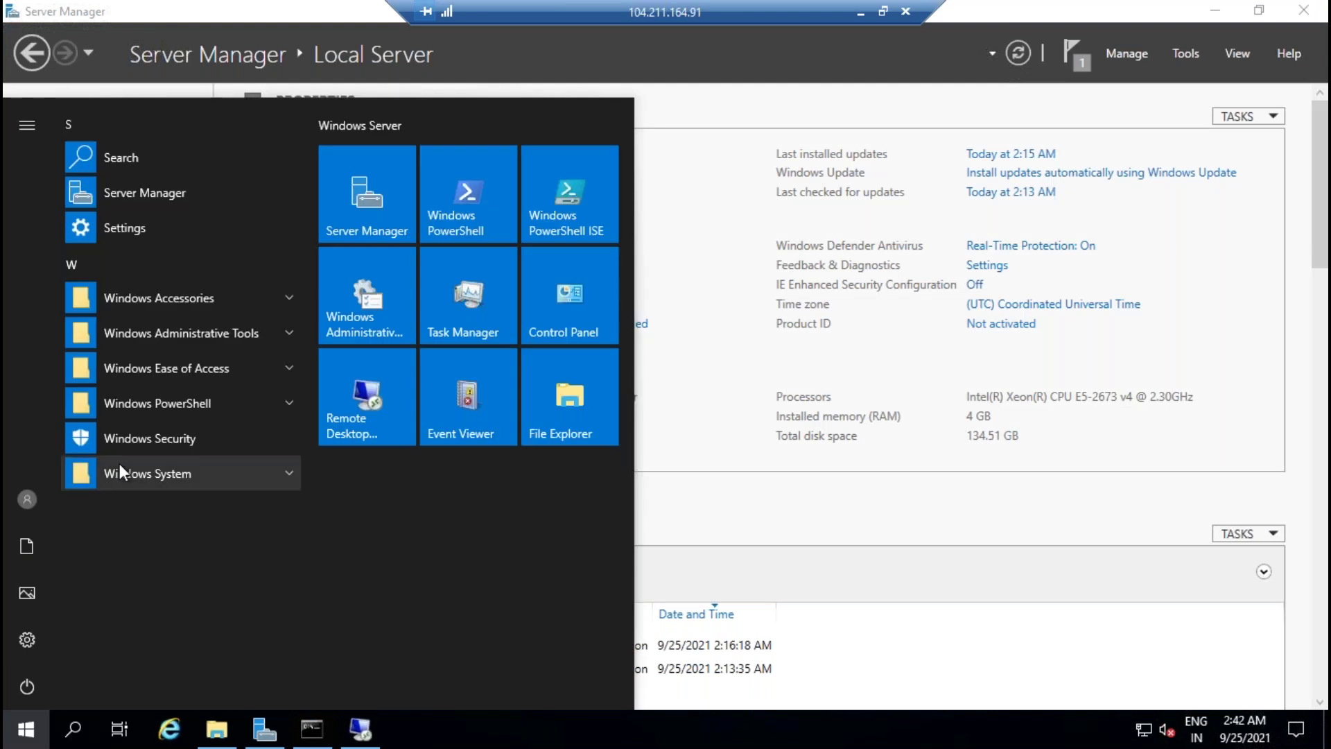
{"action": "left_click", "coordinate": [31, 498]}
{"action": "left_click", "coordinate": [40, 449]}
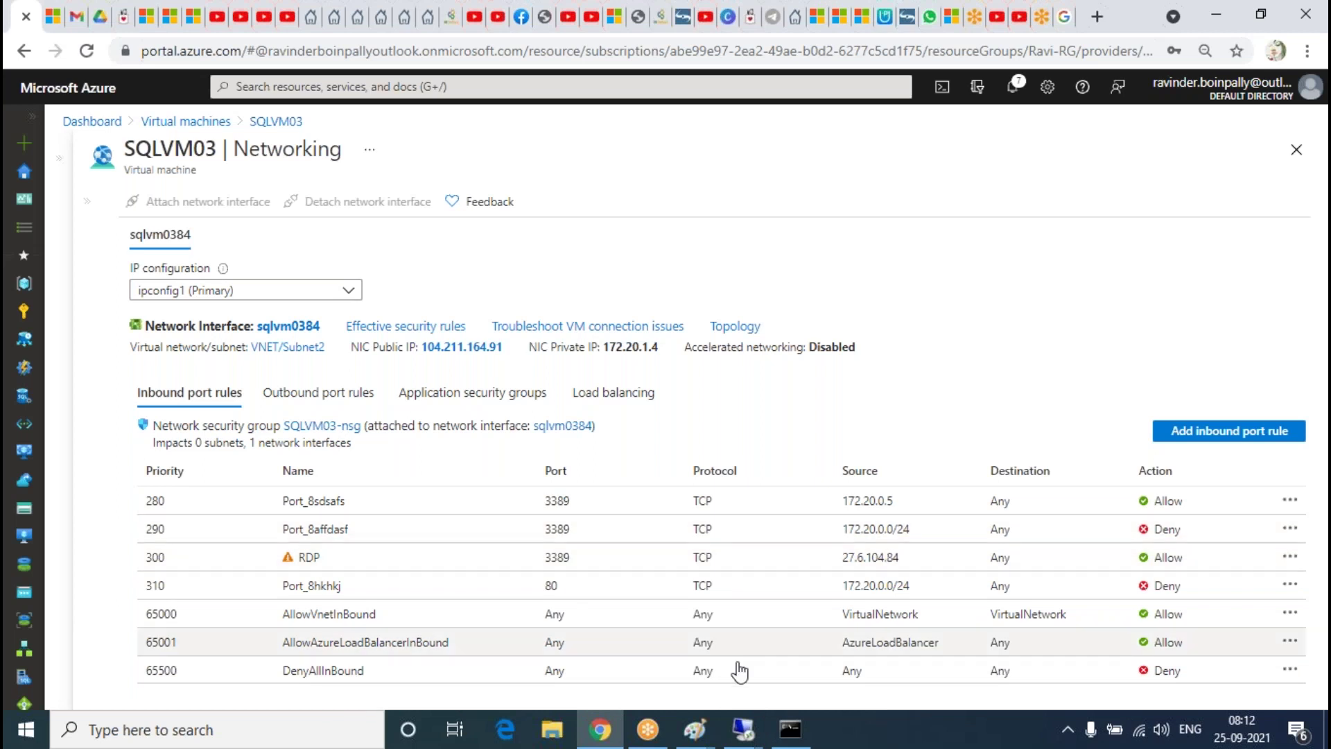
Start Remote Desktop Connection, close it, and select the VM's public IP 104.211.164.91
{"action": "left_click", "coordinate": [353, 730]}
{"action": "type", "text": "mstsc"}
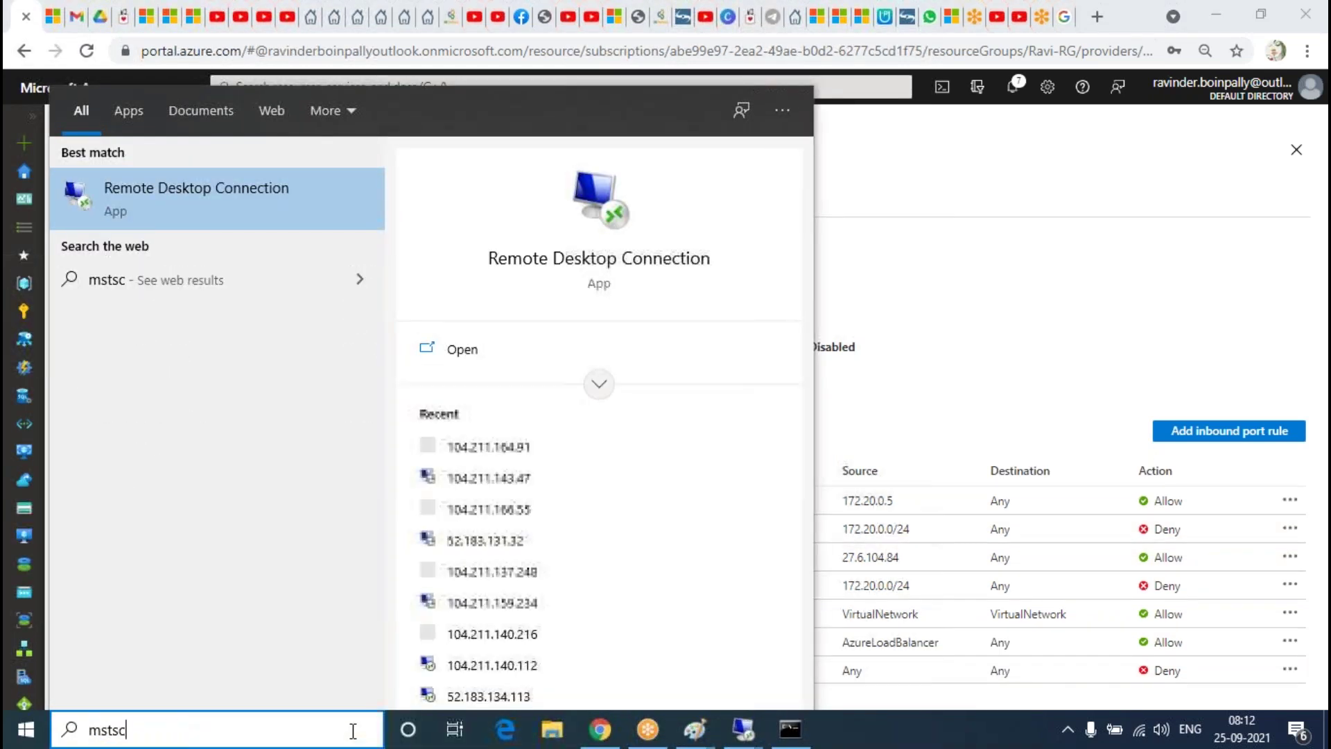
{"action": "key", "text": "Return"}
{"action": "type", "text": "27.6.104.84"}
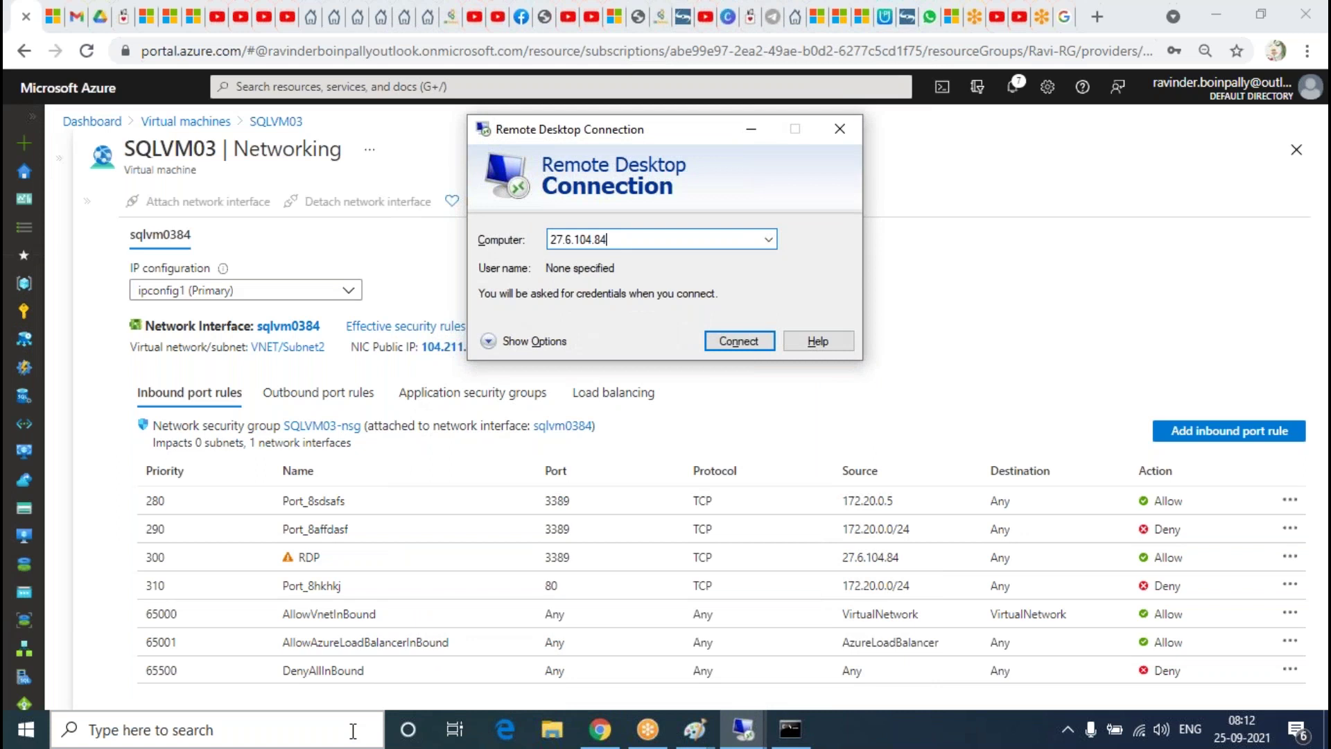
{"action": "left_click", "coordinate": [840, 129]}
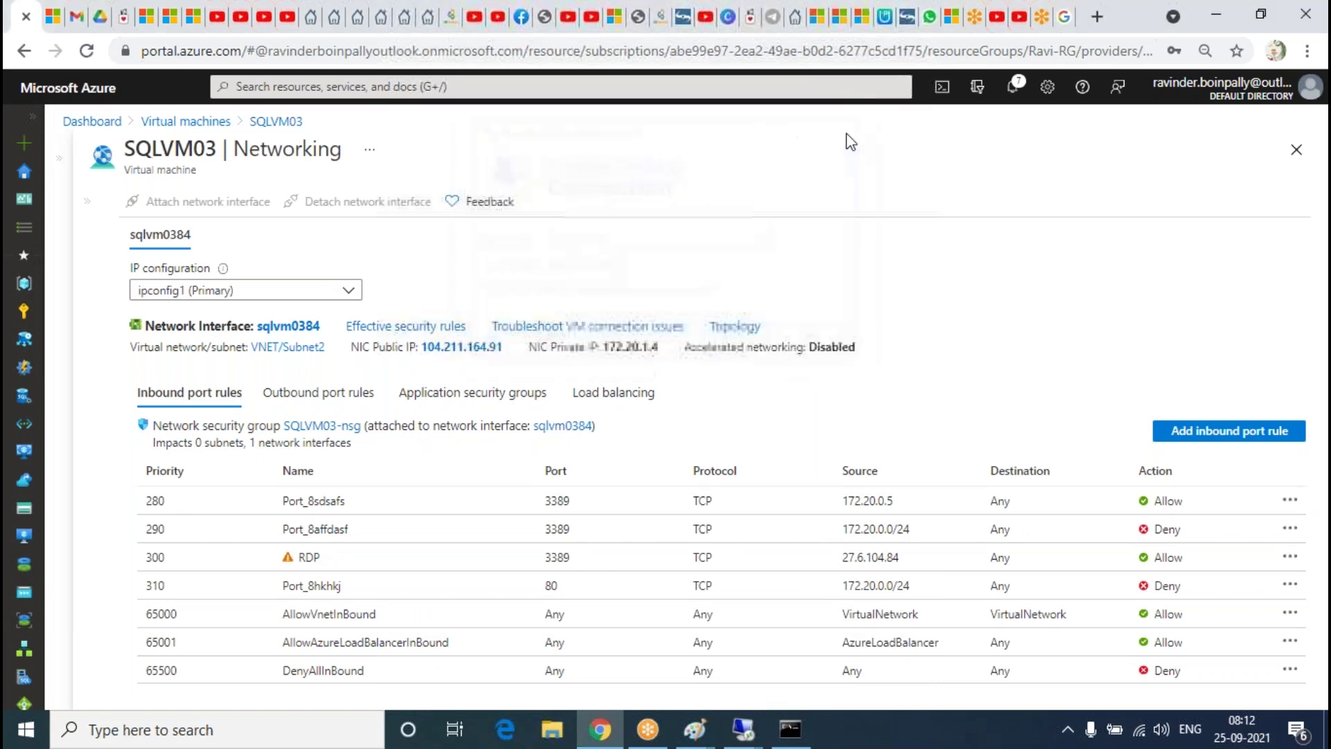
{"action": "left_click_drag", "start_coordinate": [506, 345], "coordinate": [419, 347]}
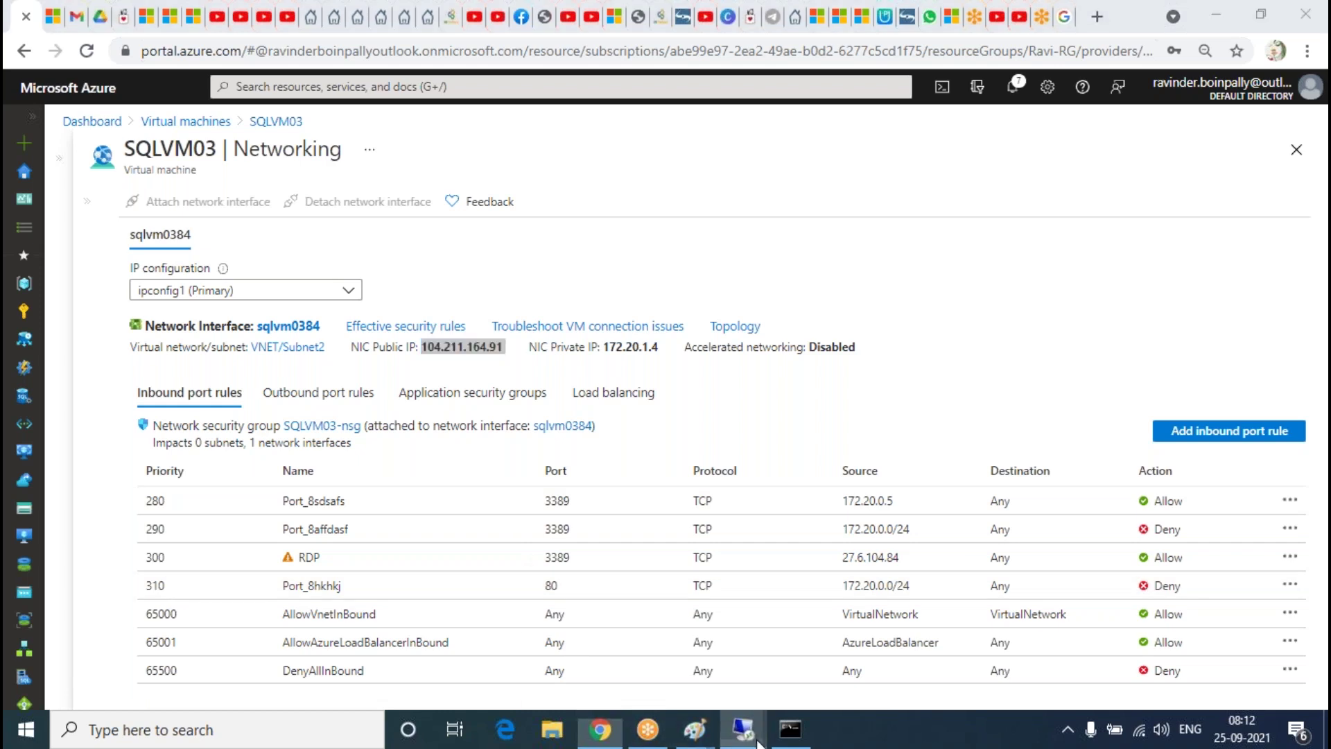
{"action": "left_click", "coordinate": [744, 729]}
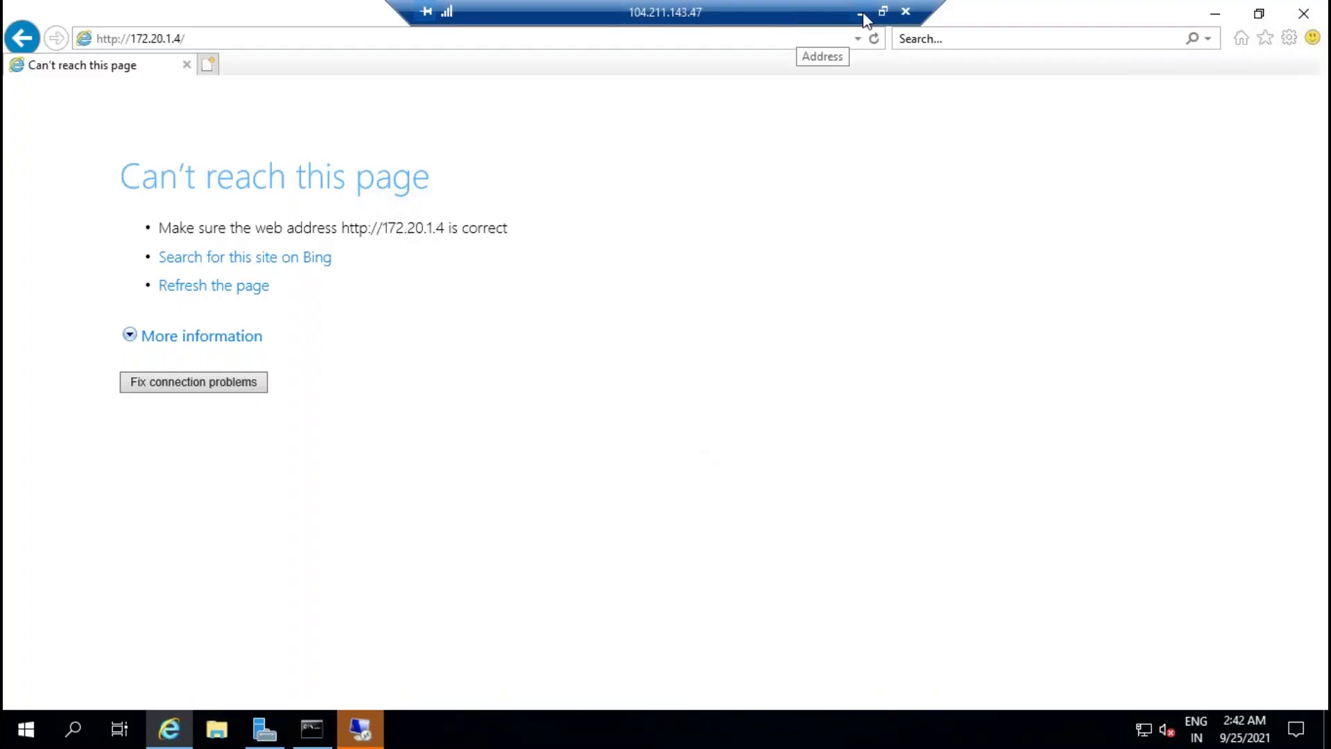
{"action": "left_click", "coordinate": [860, 13]}
Connect to 104.211.164.91 via mstsc, cancel the credentials prompt, and review Port_8hkhkj's details
{"action": "left_click", "coordinate": [257, 734]}
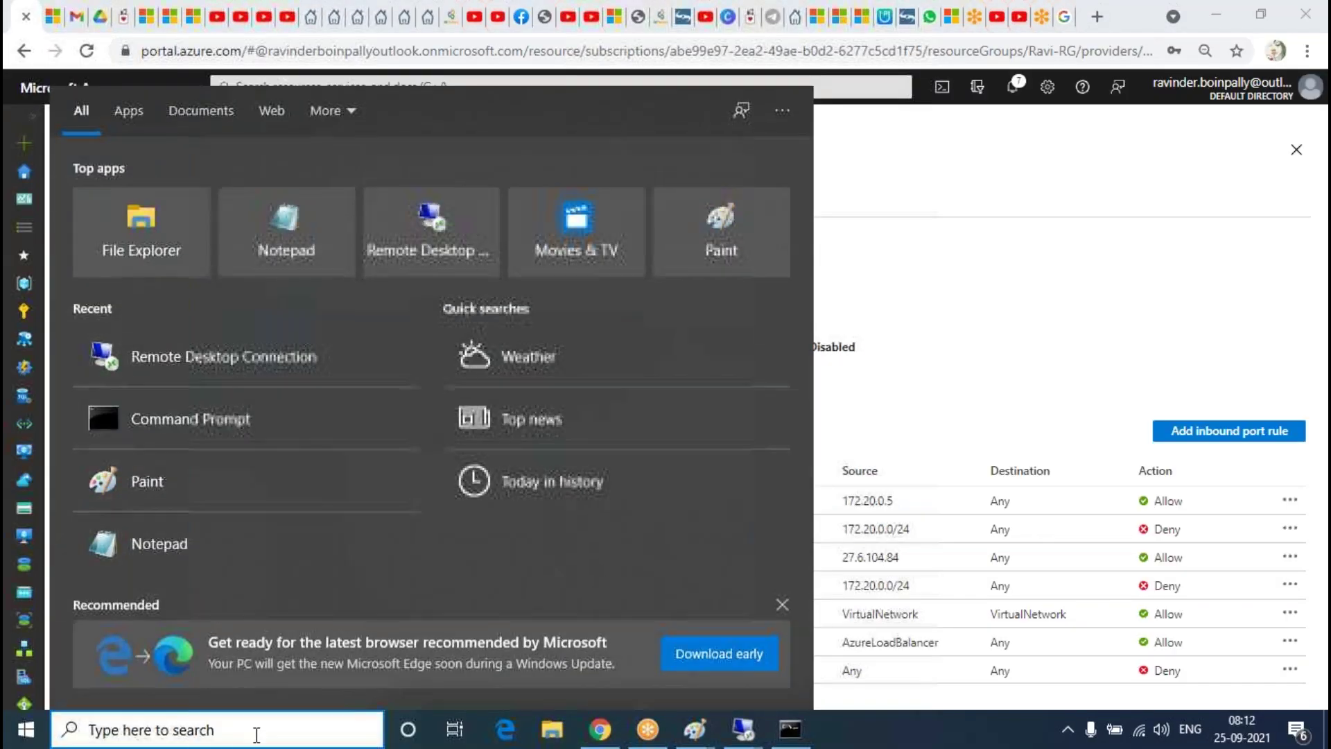
{"action": "type", "text": "mstsc"}
{"action": "key", "text": "Return"}
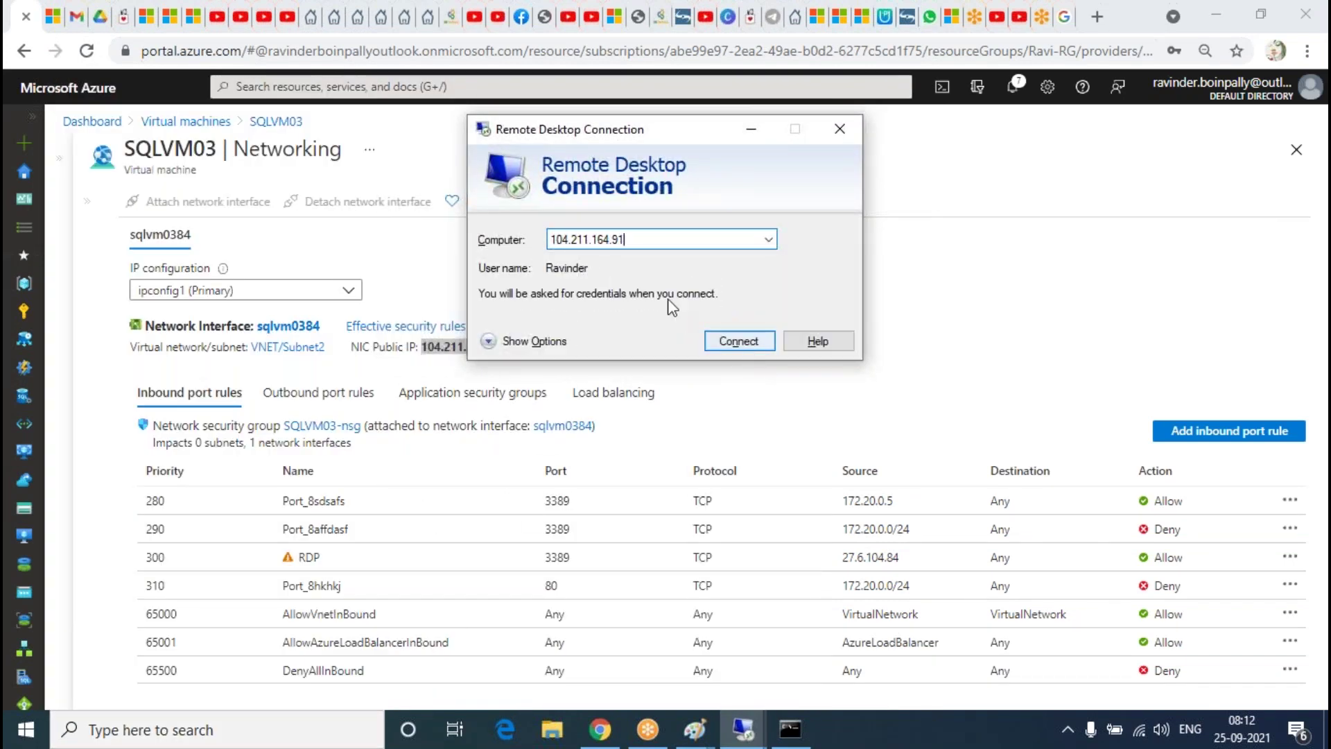
{"action": "left_click", "coordinate": [756, 342]}
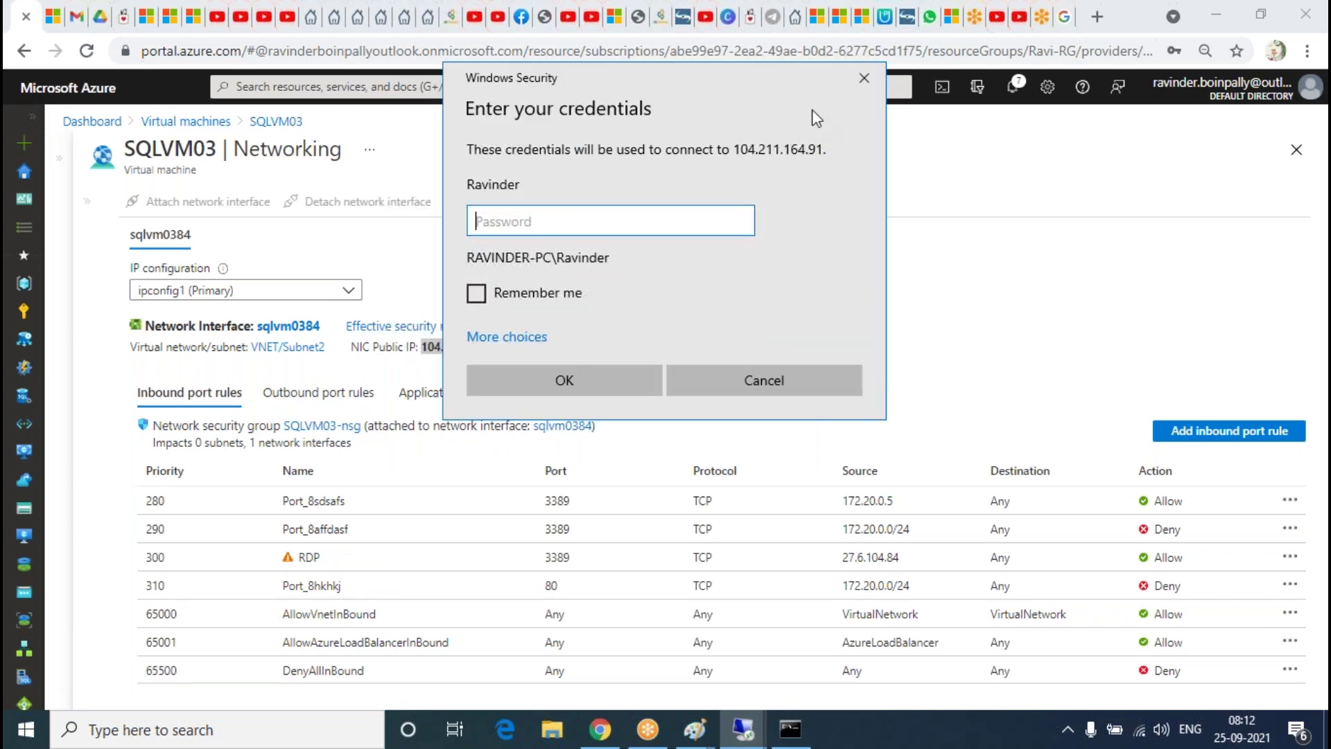
{"action": "left_click", "coordinate": [866, 77]}
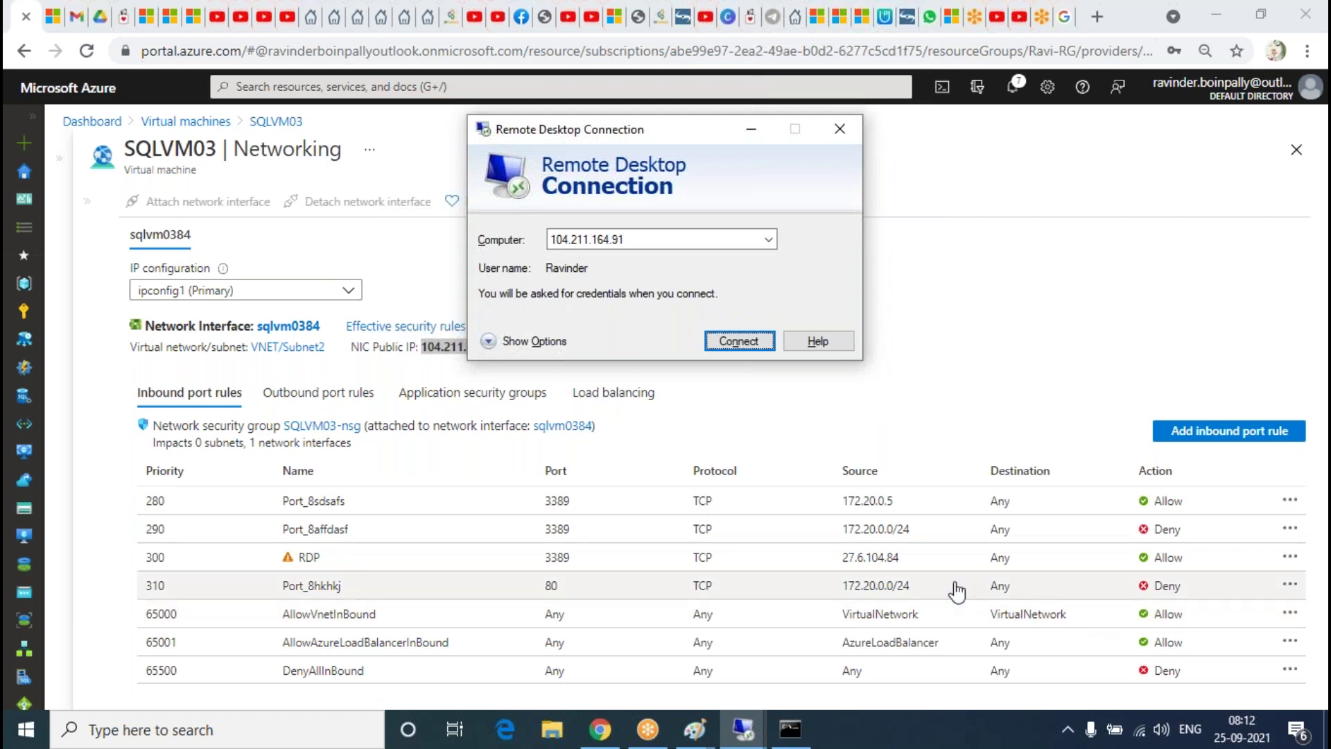
{"action": "left_click", "coordinate": [937, 598]}
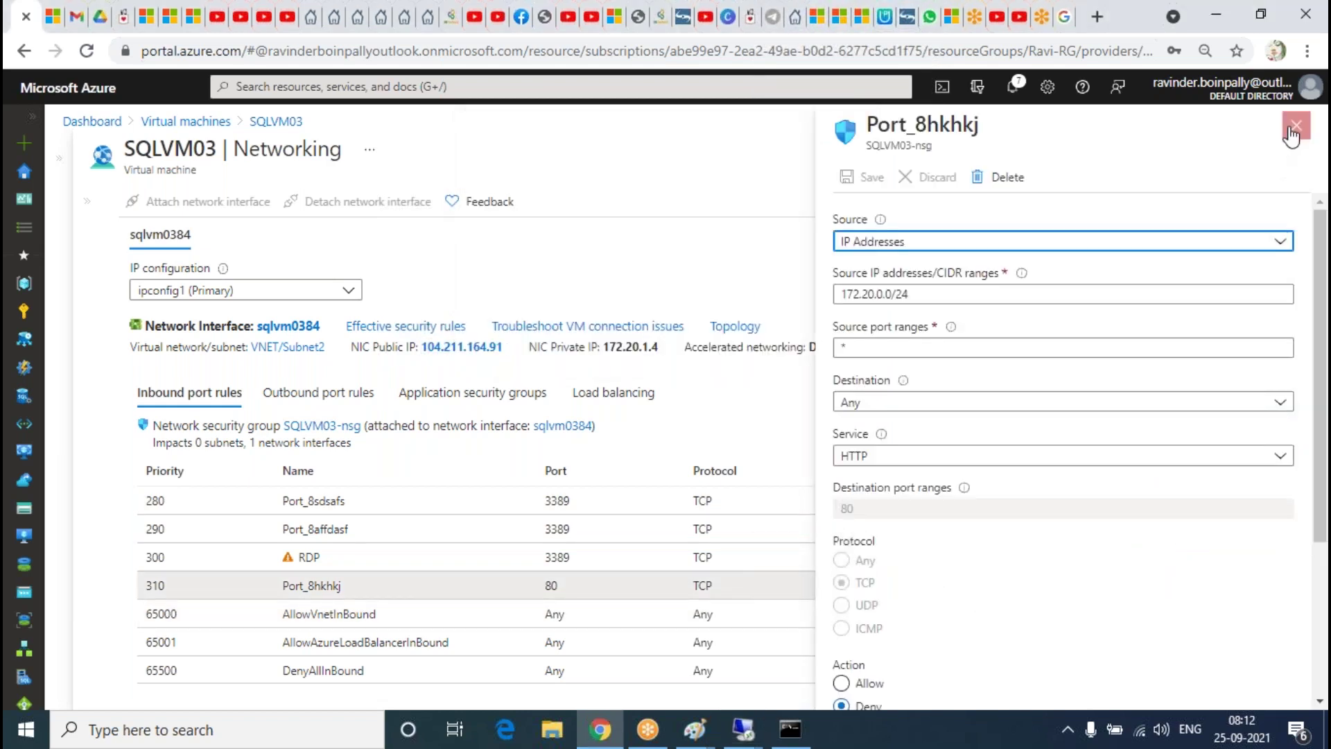
{"action": "left_click", "coordinate": [1291, 129]}
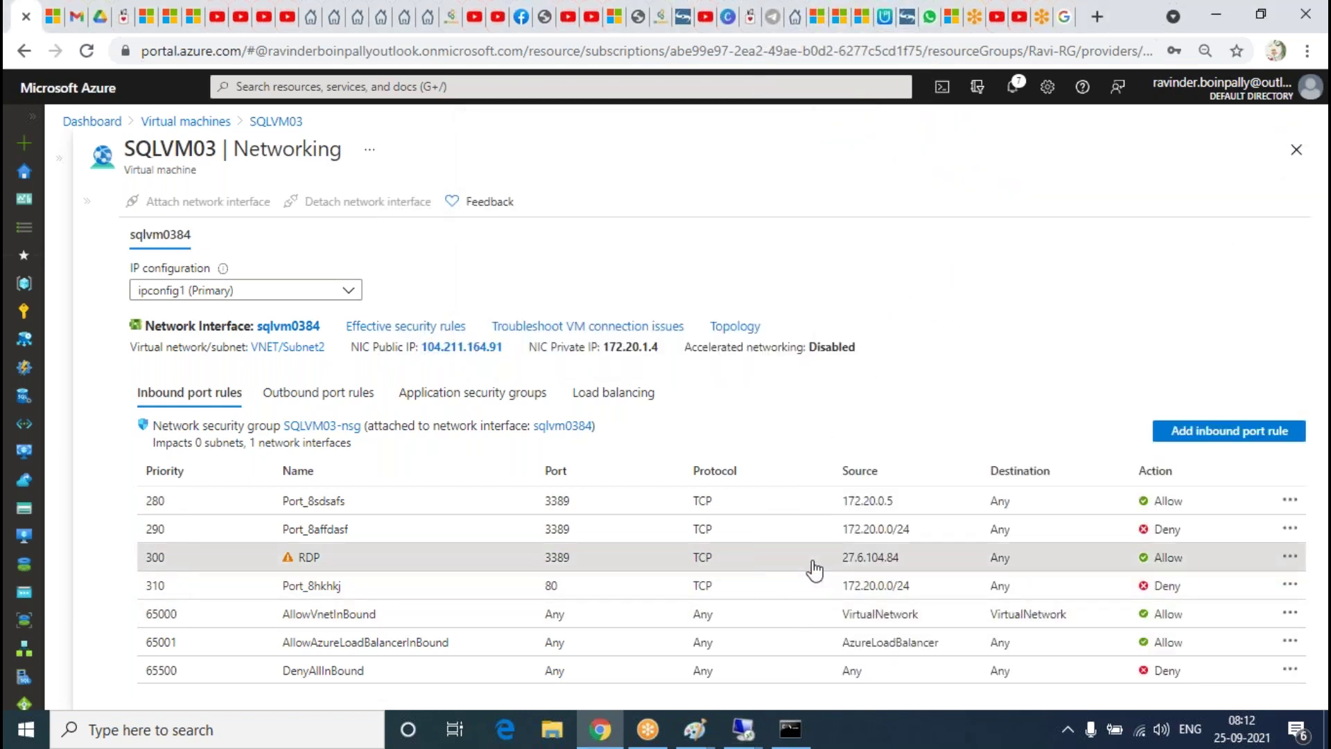
Edit SQLVM03's RDP rule on port 3389 to action Deny with source Any, then save
{"action": "left_click", "coordinate": [886, 563]}
{"action": "scroll", "coordinate": [998, 434], "scroll_direction": "down", "scroll_amount": 3}
{"action": "left_click", "coordinate": [853, 473]}
{"action": "scroll", "coordinate": [1076, 460], "scroll_direction": "up", "scroll_amount": 3}
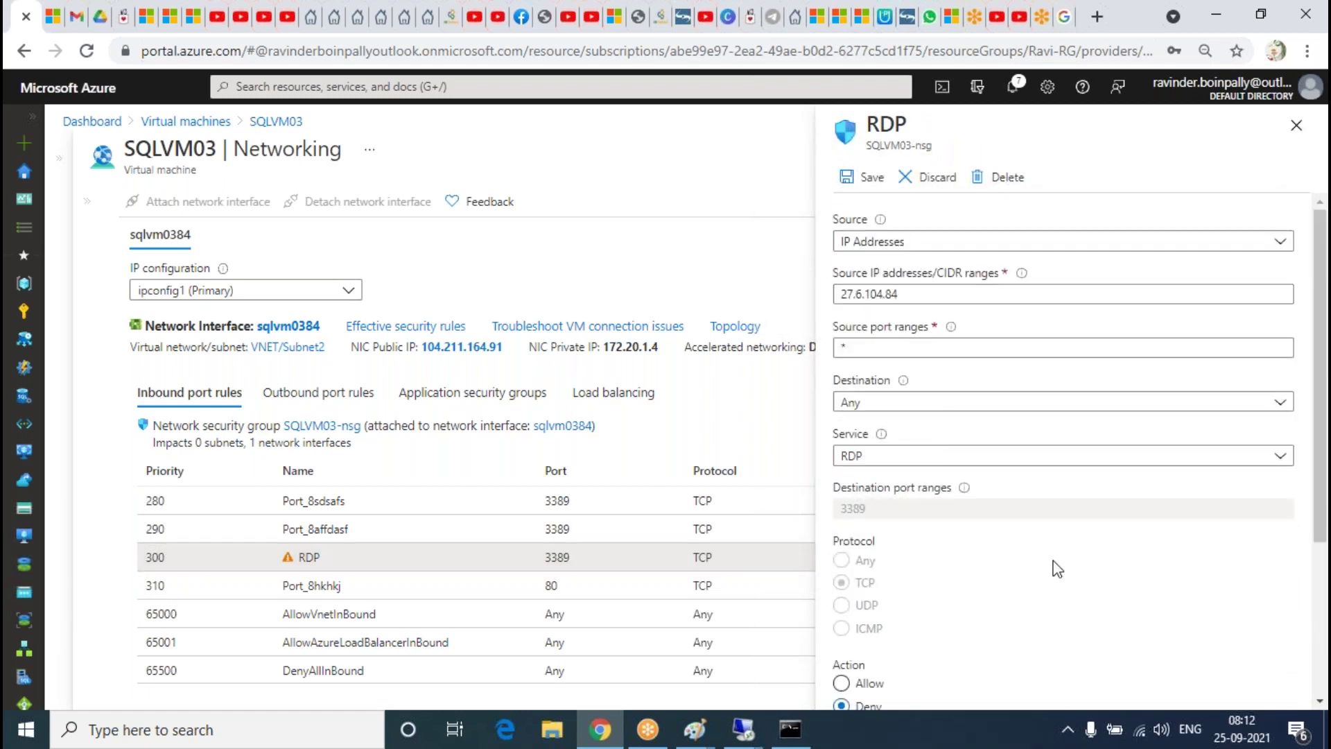
{"action": "scroll", "coordinate": [1097, 565], "scroll_direction": "down", "scroll_amount": 1}
{"action": "scroll", "coordinate": [1097, 566], "scroll_direction": "down", "scroll_amount": 2}
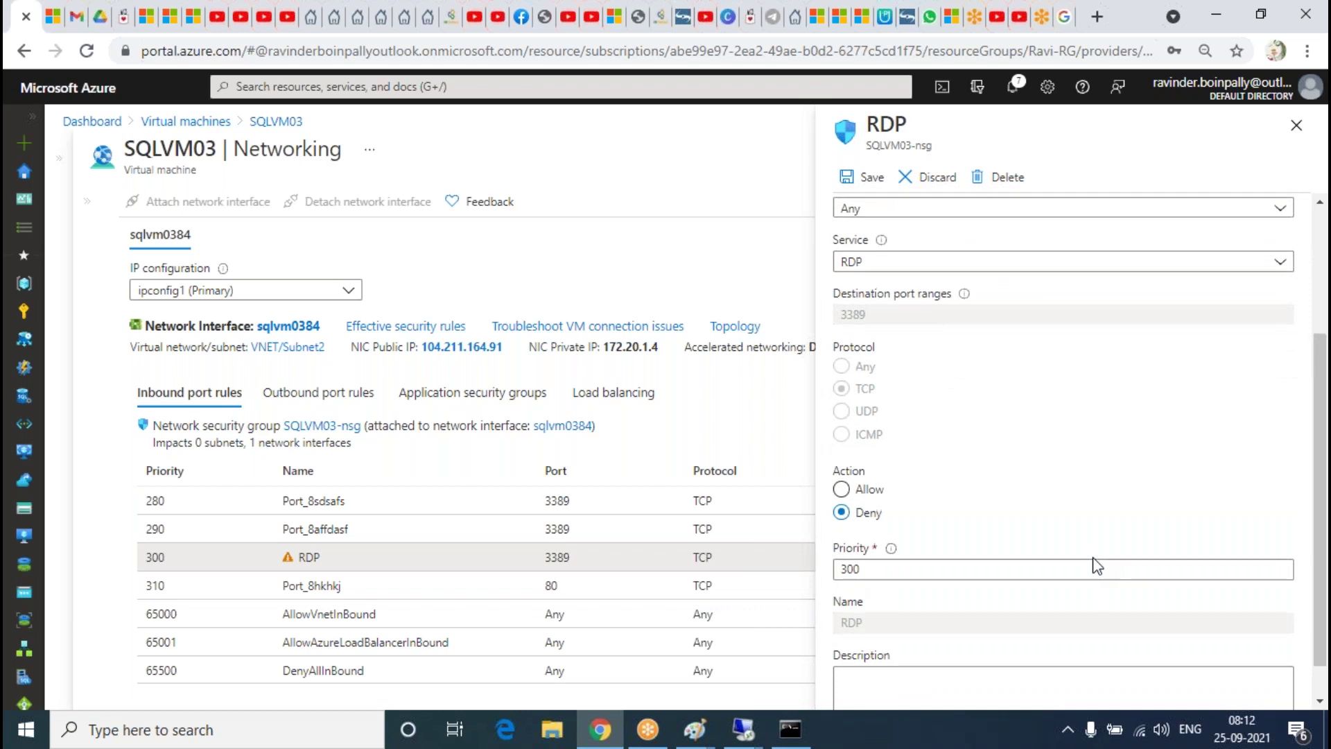
{"action": "scroll", "coordinate": [1094, 565], "scroll_direction": "up", "scroll_amount": 3}
{"action": "left_click", "coordinate": [912, 243]}
{"action": "left_click", "coordinate": [865, 274]}
{"action": "scroll", "coordinate": [1013, 568], "scroll_direction": "down", "scroll_amount": 5}
{"action": "scroll", "coordinate": [1013, 582], "scroll_direction": "up", "scroll_amount": 5}
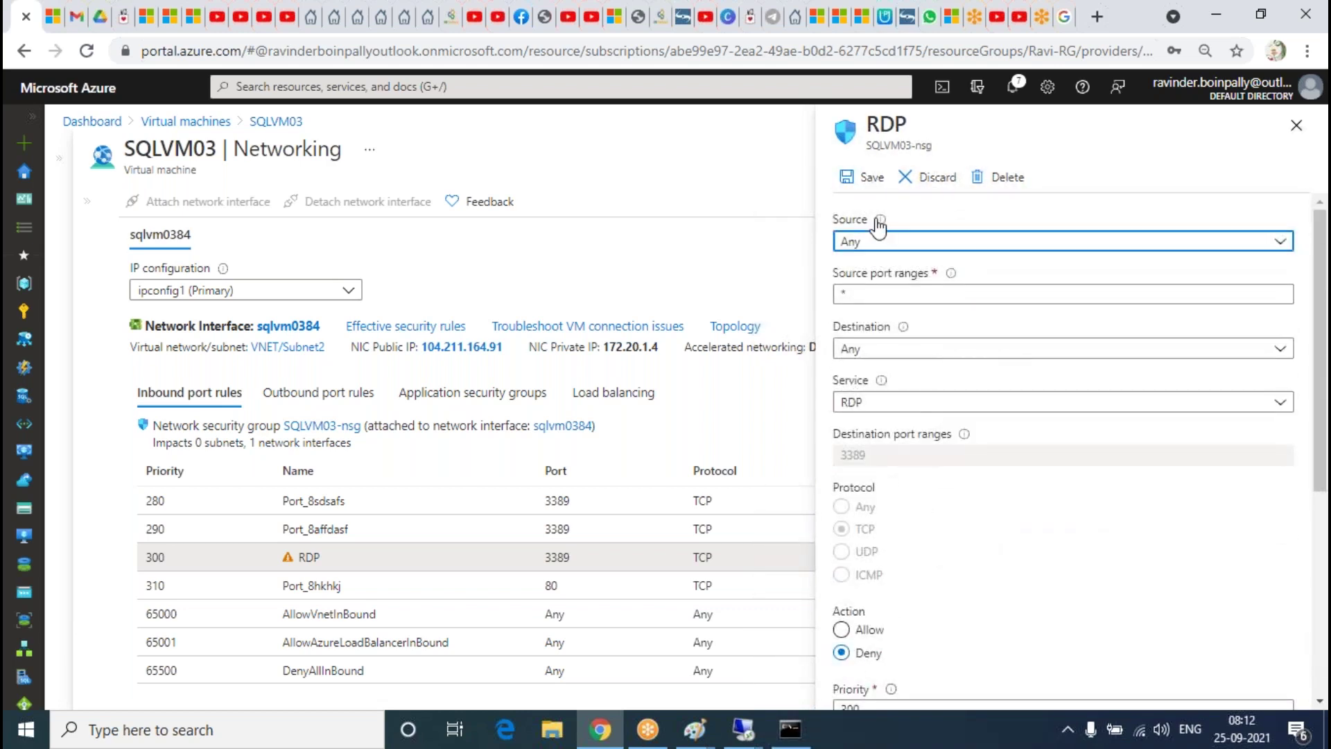
{"action": "scroll", "coordinate": [966, 485], "scroll_direction": "down", "scroll_amount": 5}
{"action": "scroll", "coordinate": [981, 536], "scroll_direction": "up", "scroll_amount": 5}
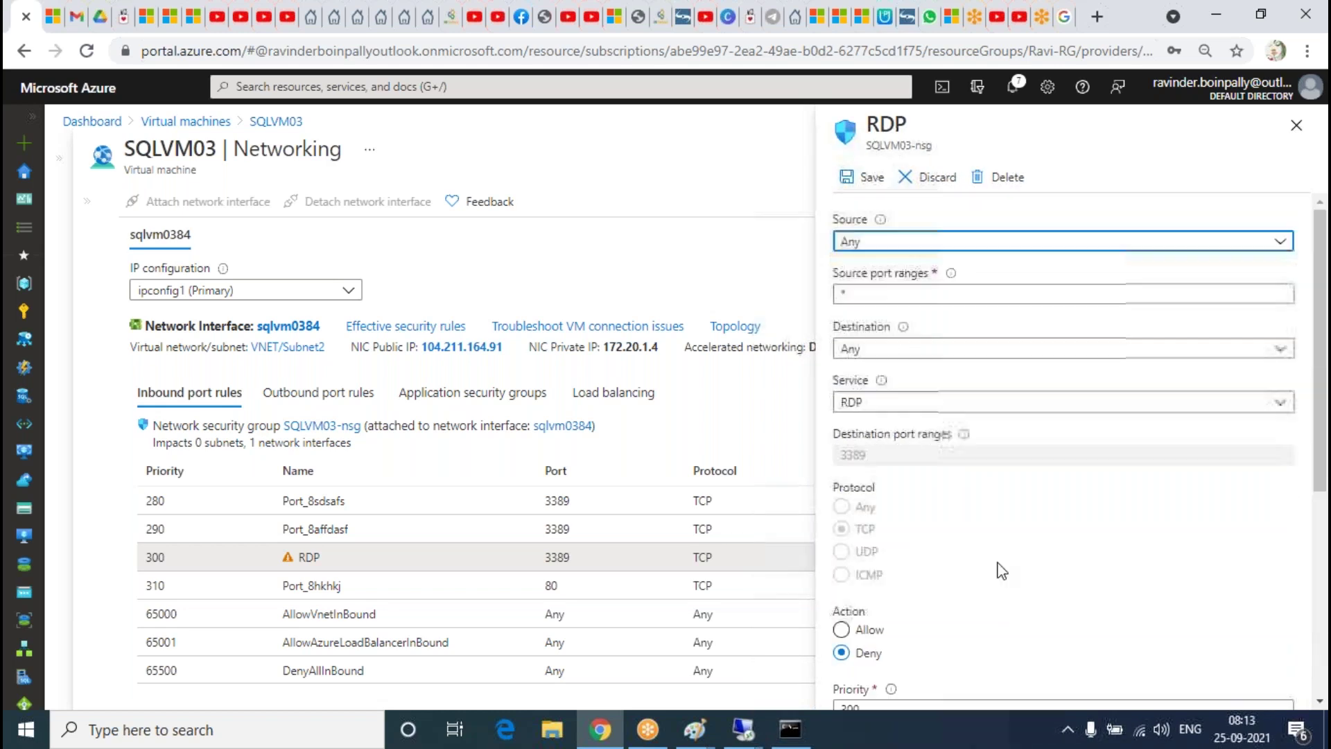
{"action": "left_click", "coordinate": [869, 180]}
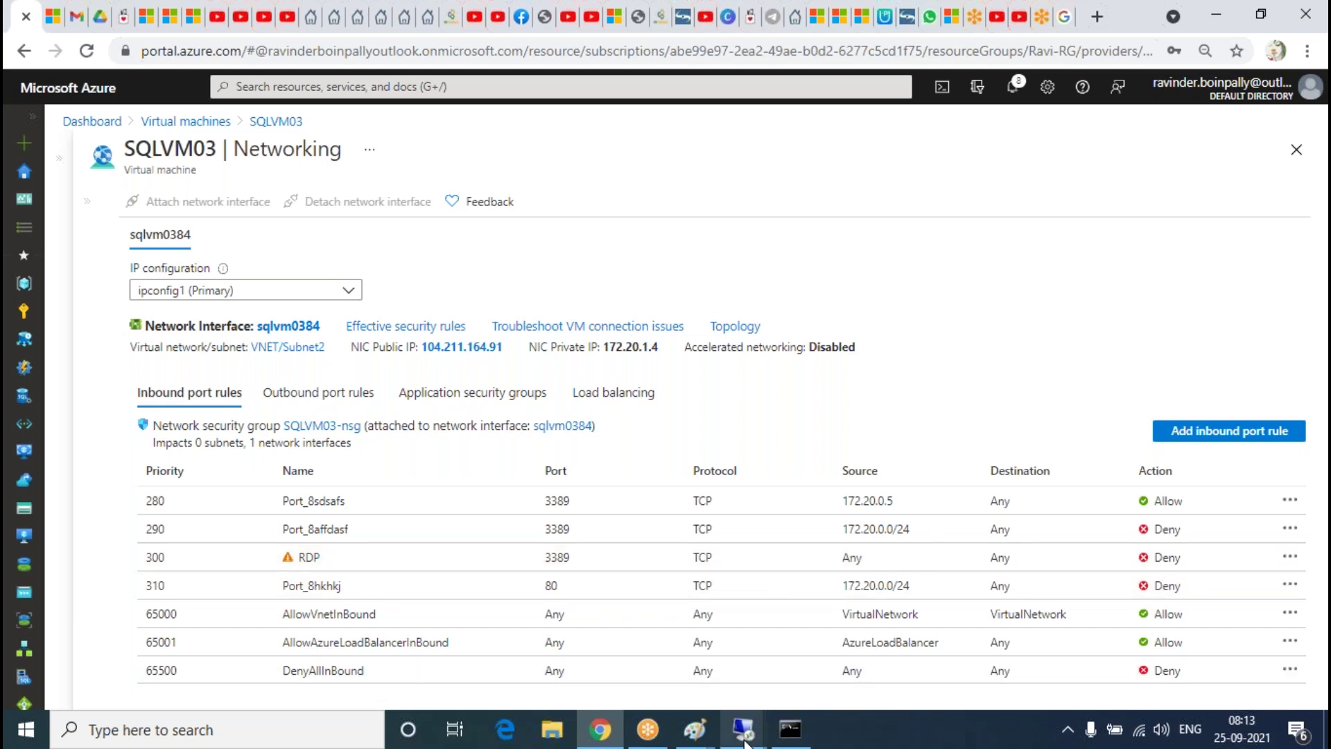
Attempt the Remote Desktop connection to 104.211.164.91 and dismiss the can't-connect error
{"action": "mouse_move", "coordinate": [744, 739]}
{"action": "left_click", "coordinate": [964, 641]}
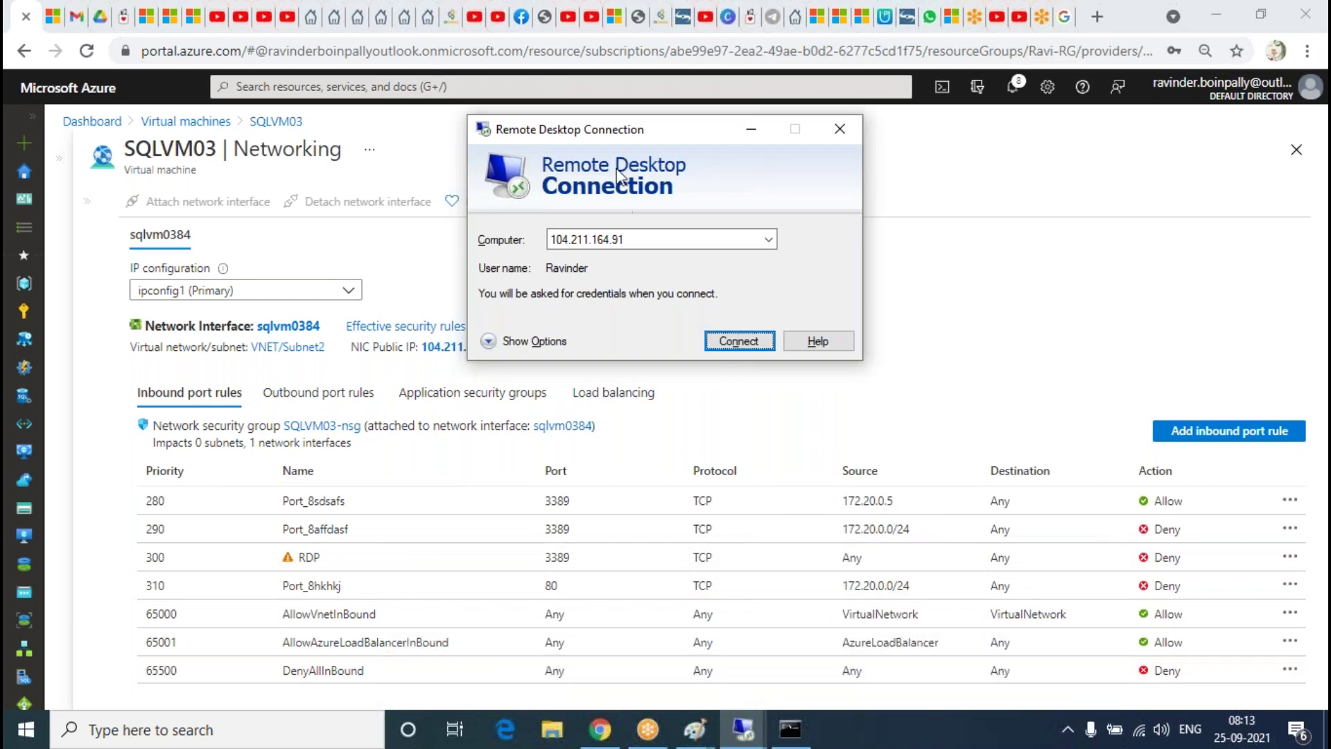
{"action": "left_click_drag", "start_coordinate": [630, 131], "coordinate": [772, 88]}
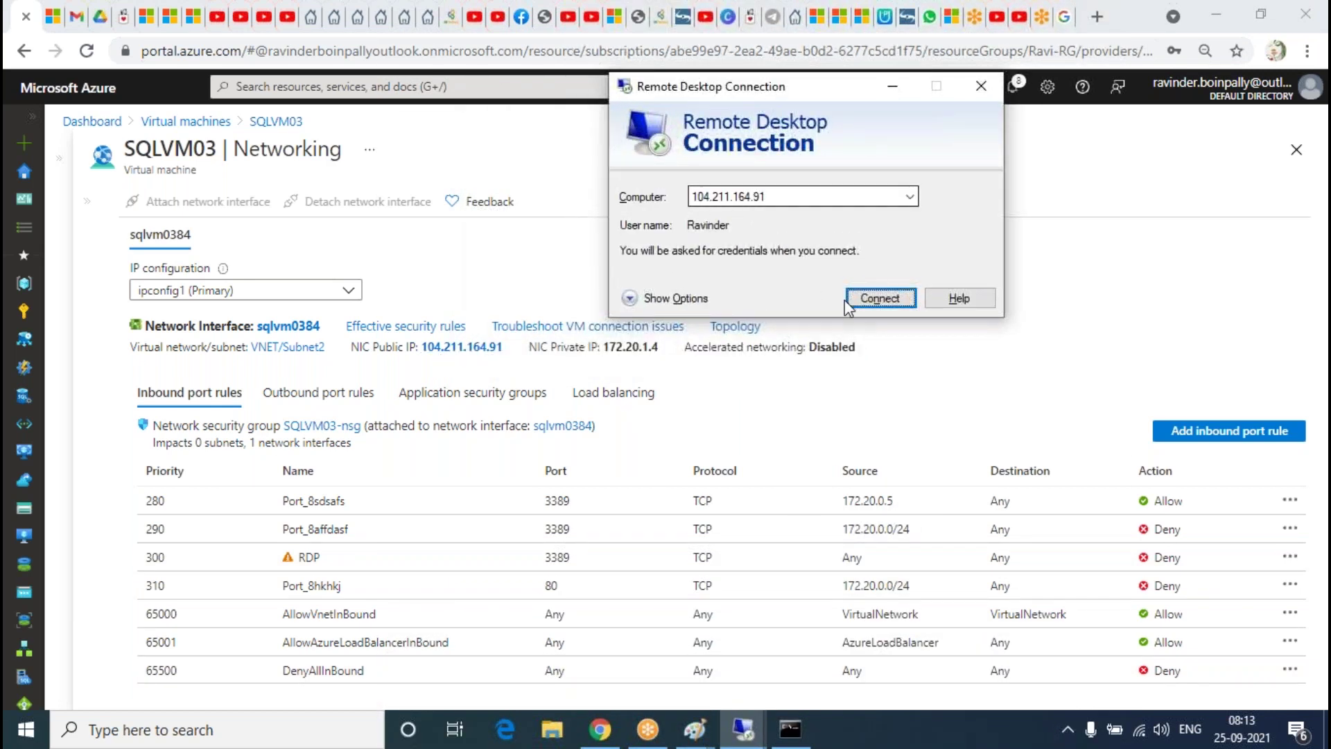
{"action": "left_click", "coordinate": [893, 298]}
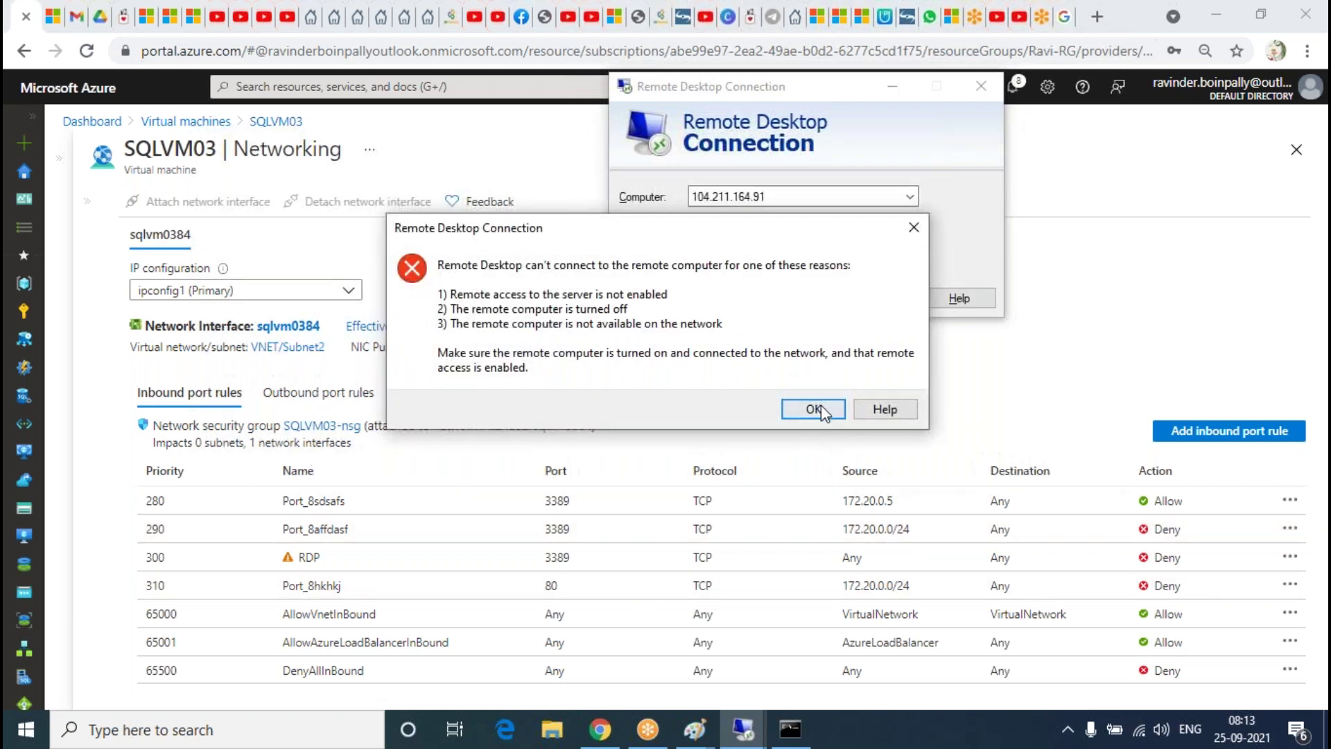
{"action": "left_click", "coordinate": [813, 411]}
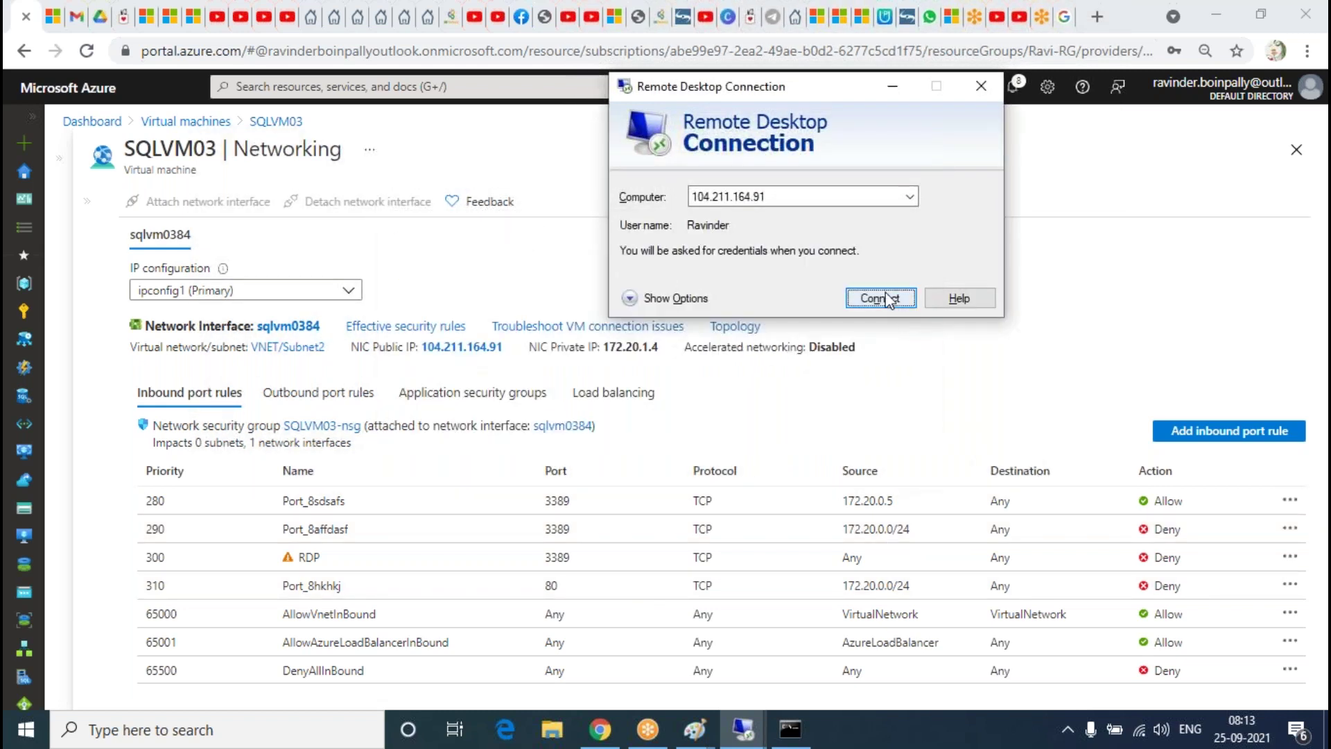
{"action": "left_click", "coordinate": [803, 584]}
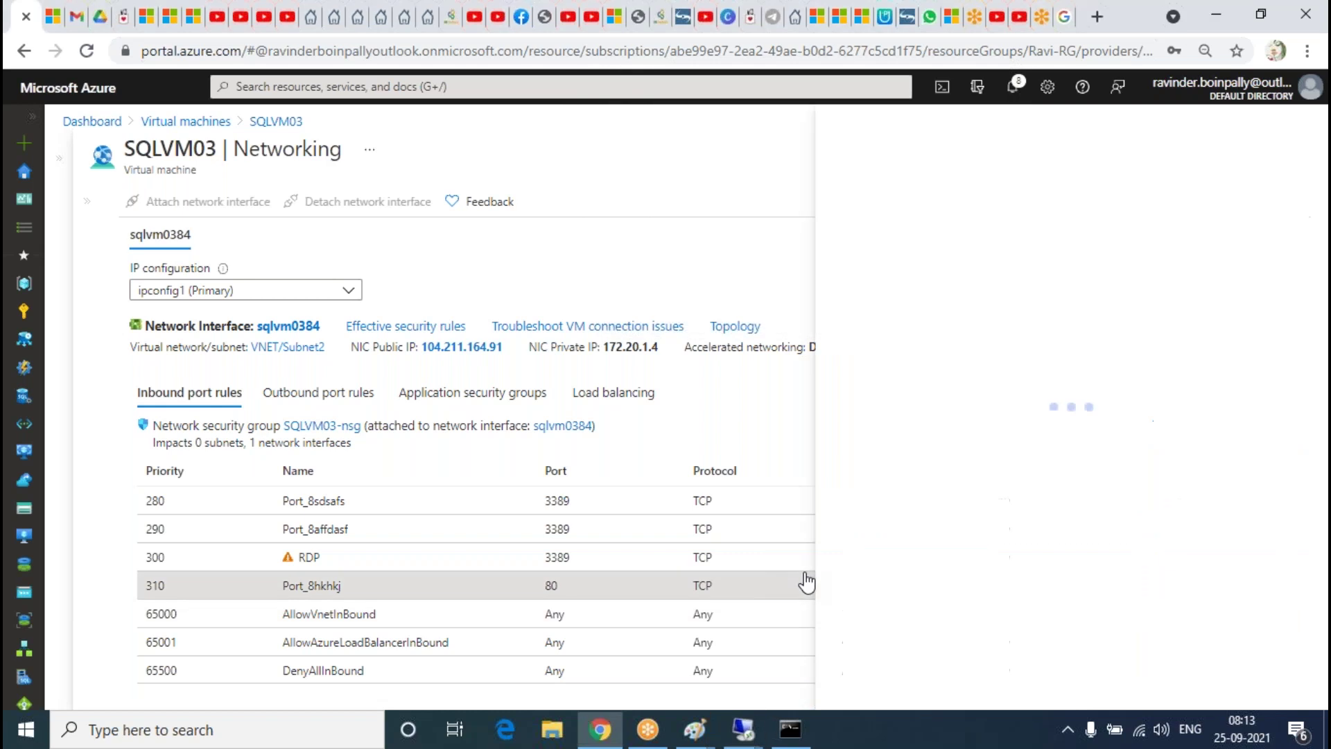
After a look at the Port_8hkhkj rule, give the RDP rule priority 270 and save it
{"action": "left_click", "coordinate": [719, 562]}
{"action": "left_click", "coordinate": [1296, 125]}
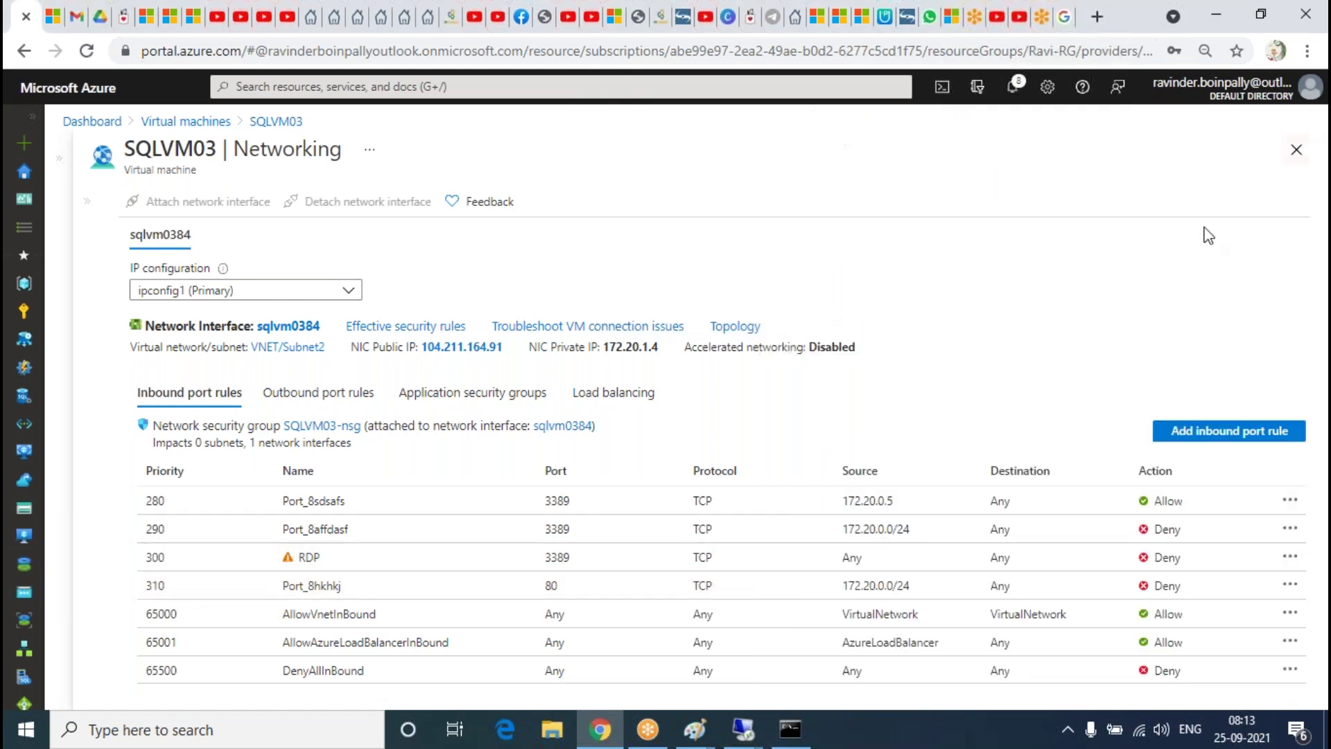
{"action": "left_click", "coordinate": [493, 560]}
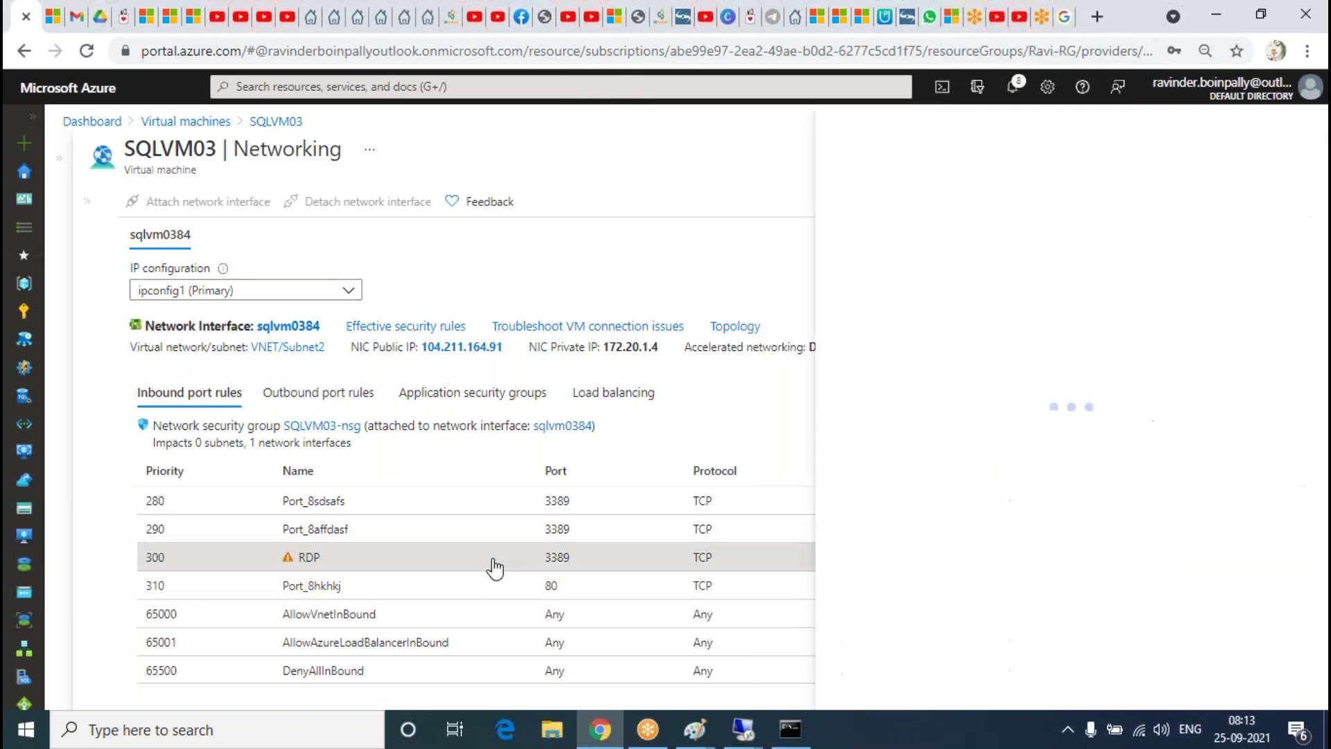
{"action": "scroll", "coordinate": [954, 576], "scroll_direction": "down", "scroll_amount": 3}
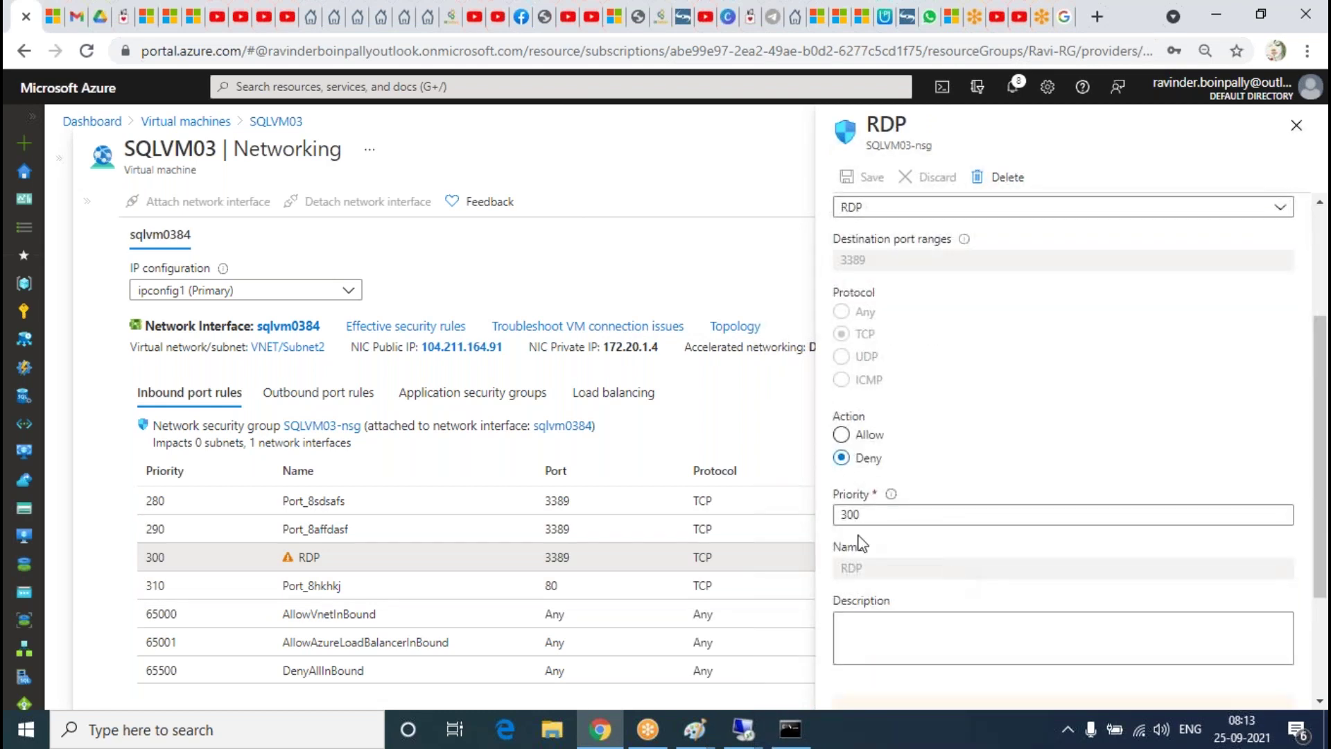
{"action": "left_click_drag", "start_coordinate": [865, 516], "coordinate": [842, 526]}
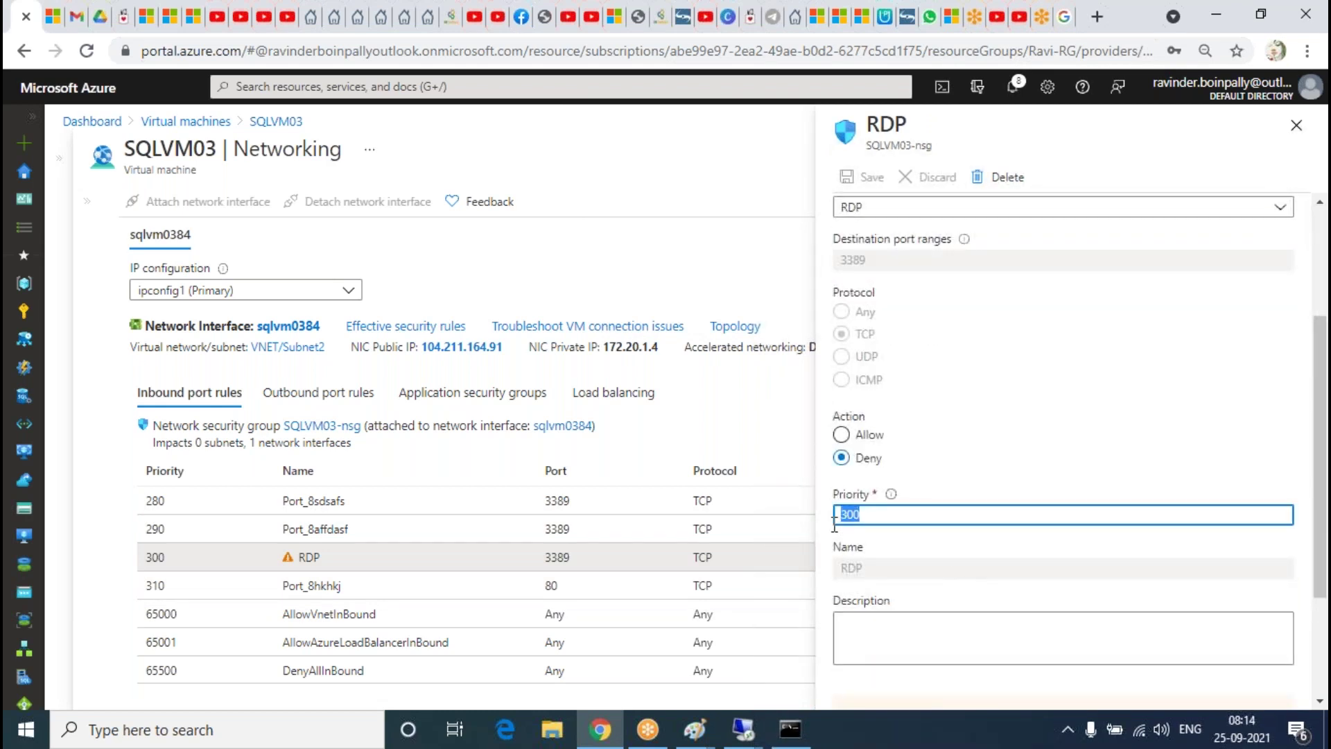
{"action": "type", "text": "270"}
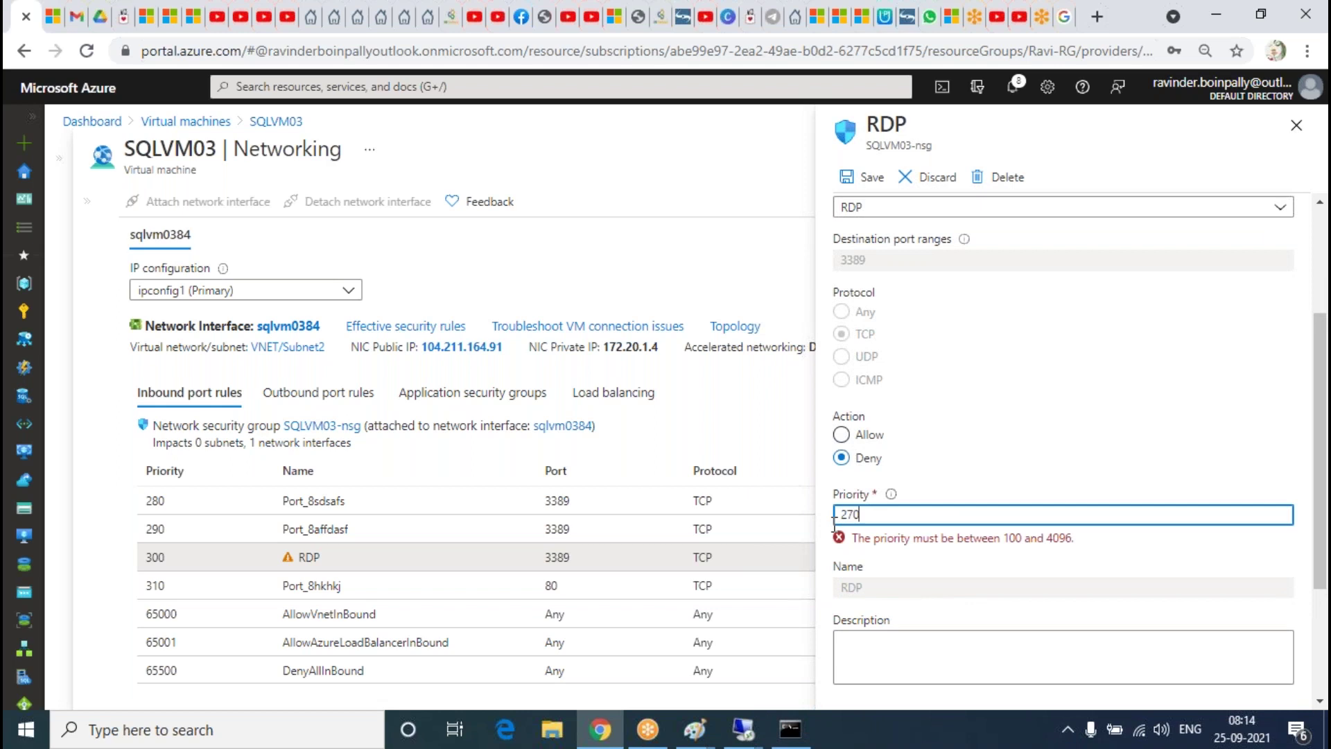
{"action": "left_click", "coordinate": [868, 178]}
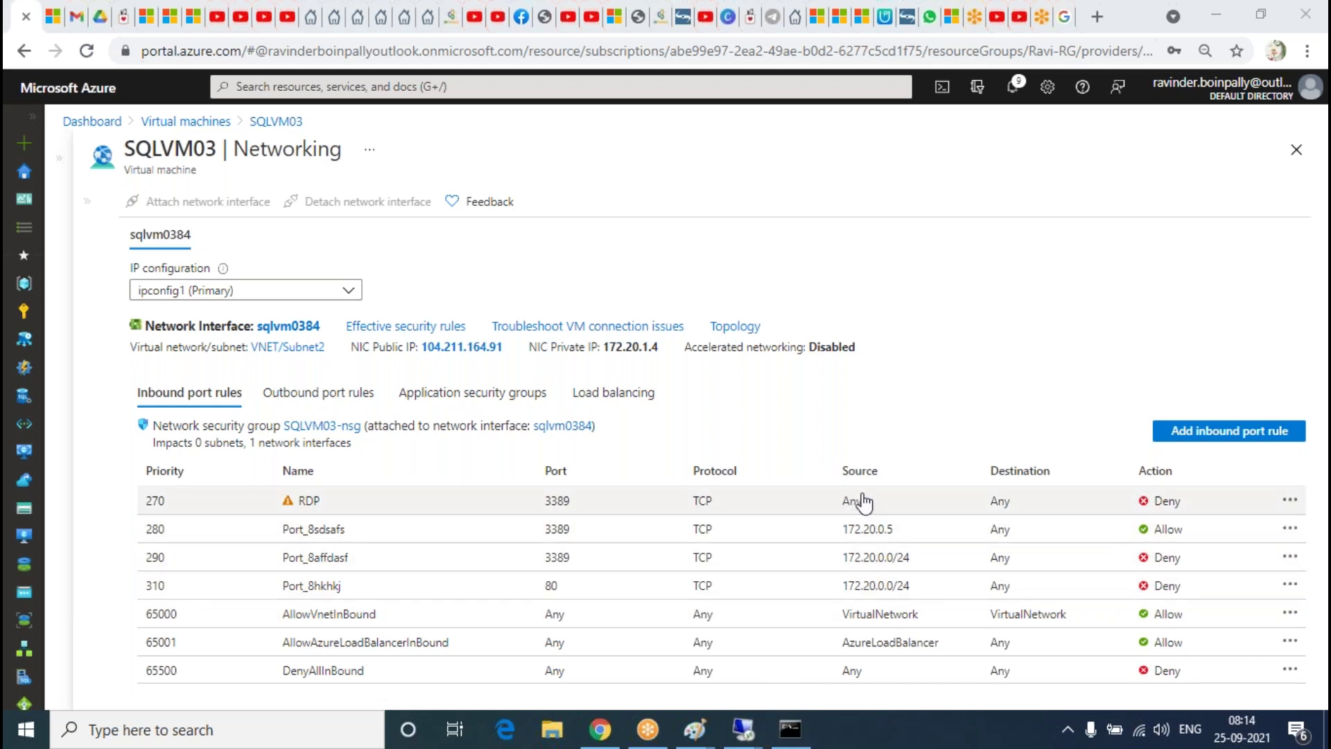
From the 104.211.143.47 session, start a Remote Desktop connection to 172.20.1.4, then minimize the session
{"action": "mouse_move", "coordinate": [754, 734]}
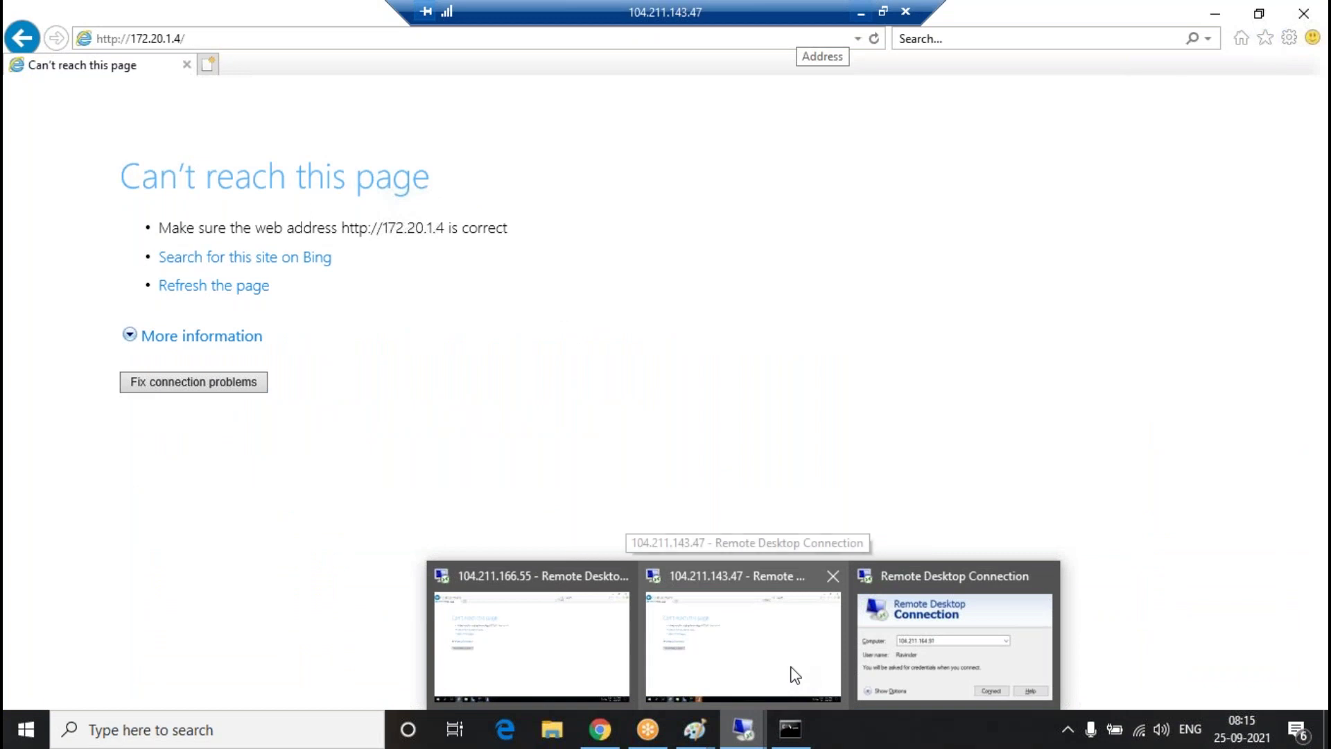
{"action": "left_click", "coordinate": [795, 674]}
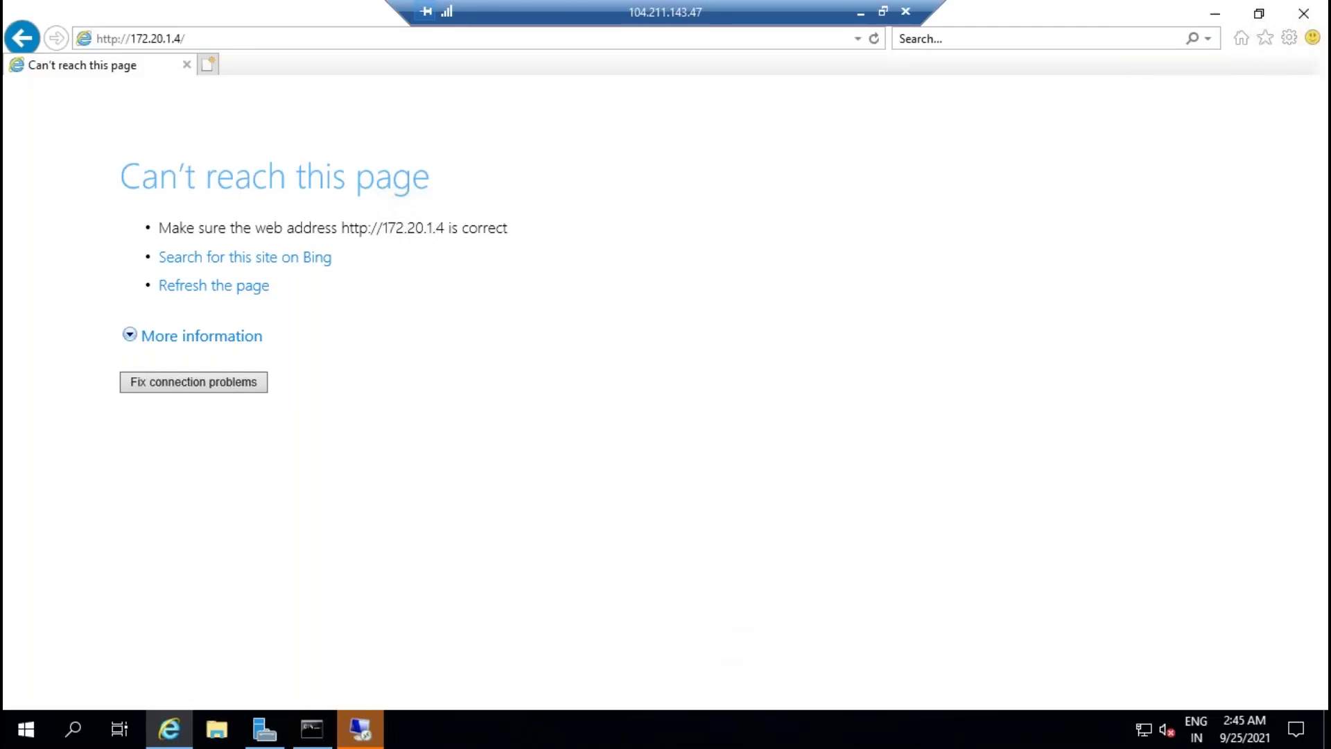
{"action": "left_click", "coordinate": [380, 729]}
{"action": "left_click", "coordinate": [733, 340]}
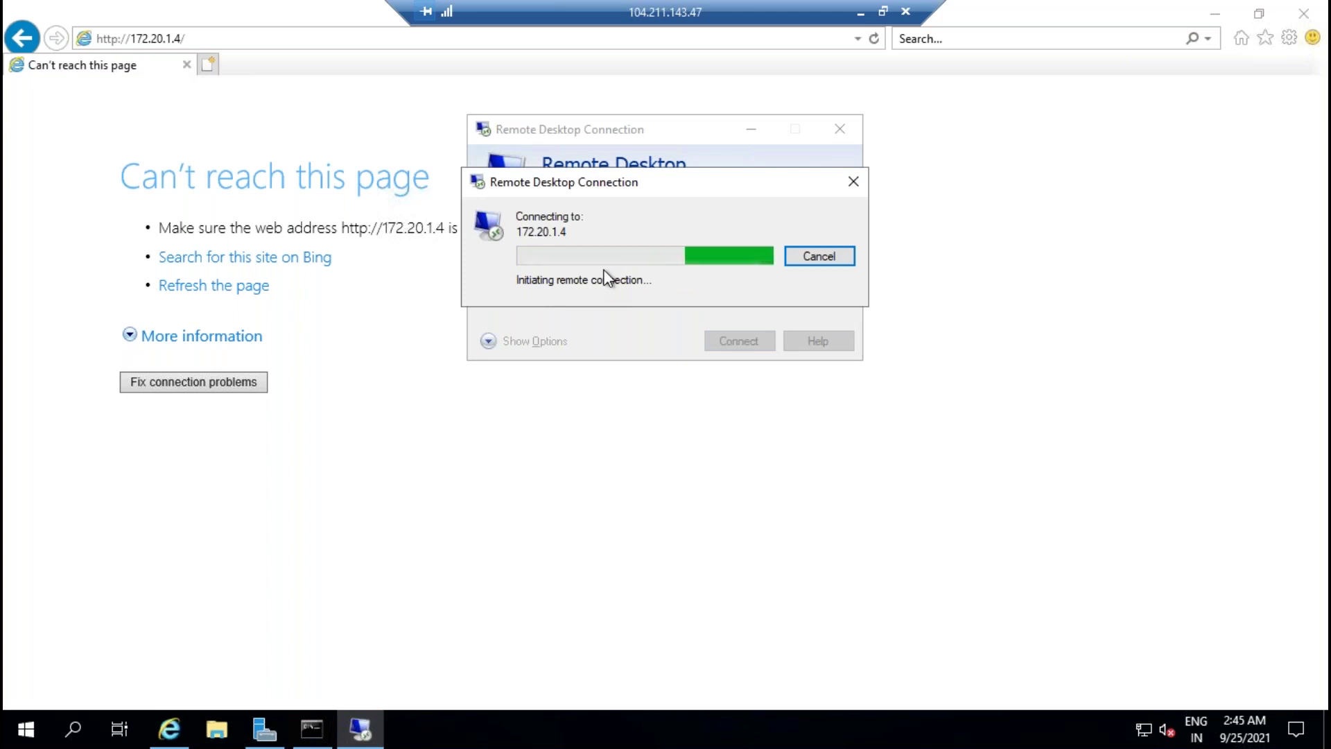
{"action": "left_click", "coordinate": [860, 13]}
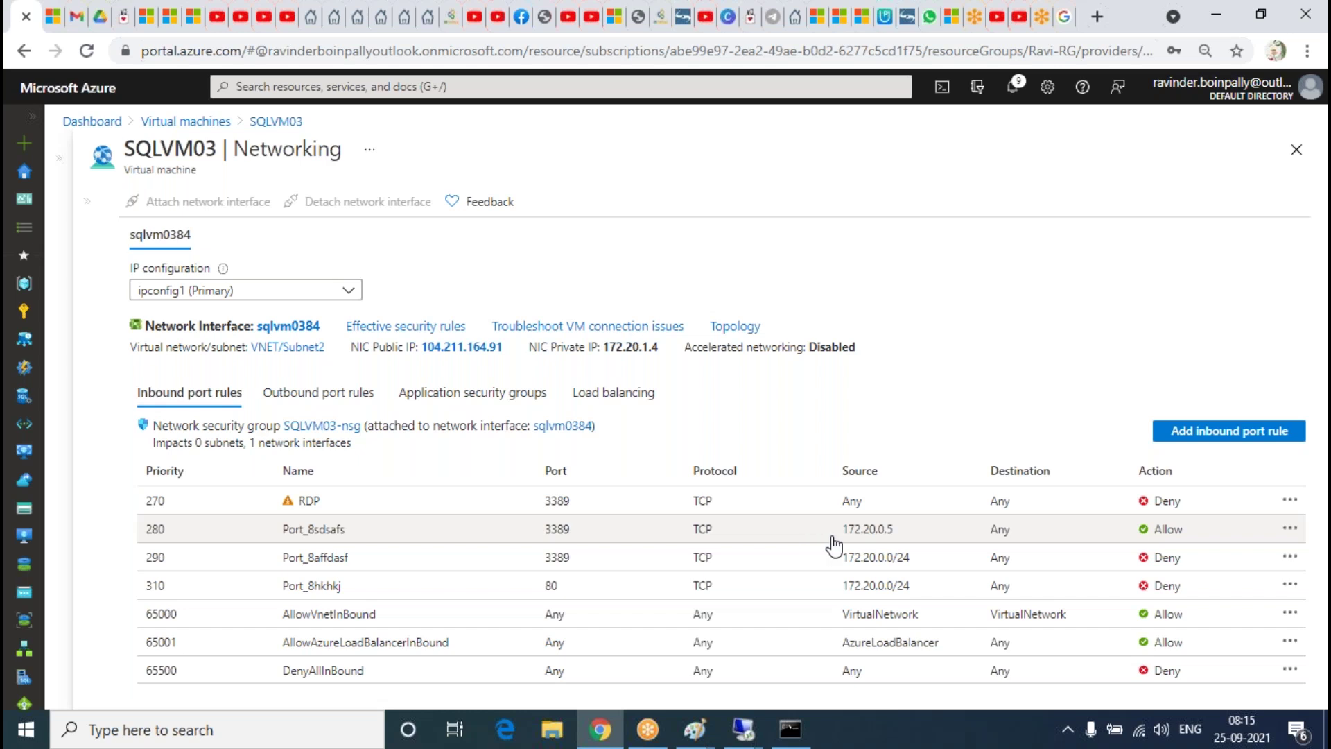
Start a new inbound security rule and try the PostgreSQL, SSH and MongoDB service presets
{"action": "left_click", "coordinate": [1224, 436]}
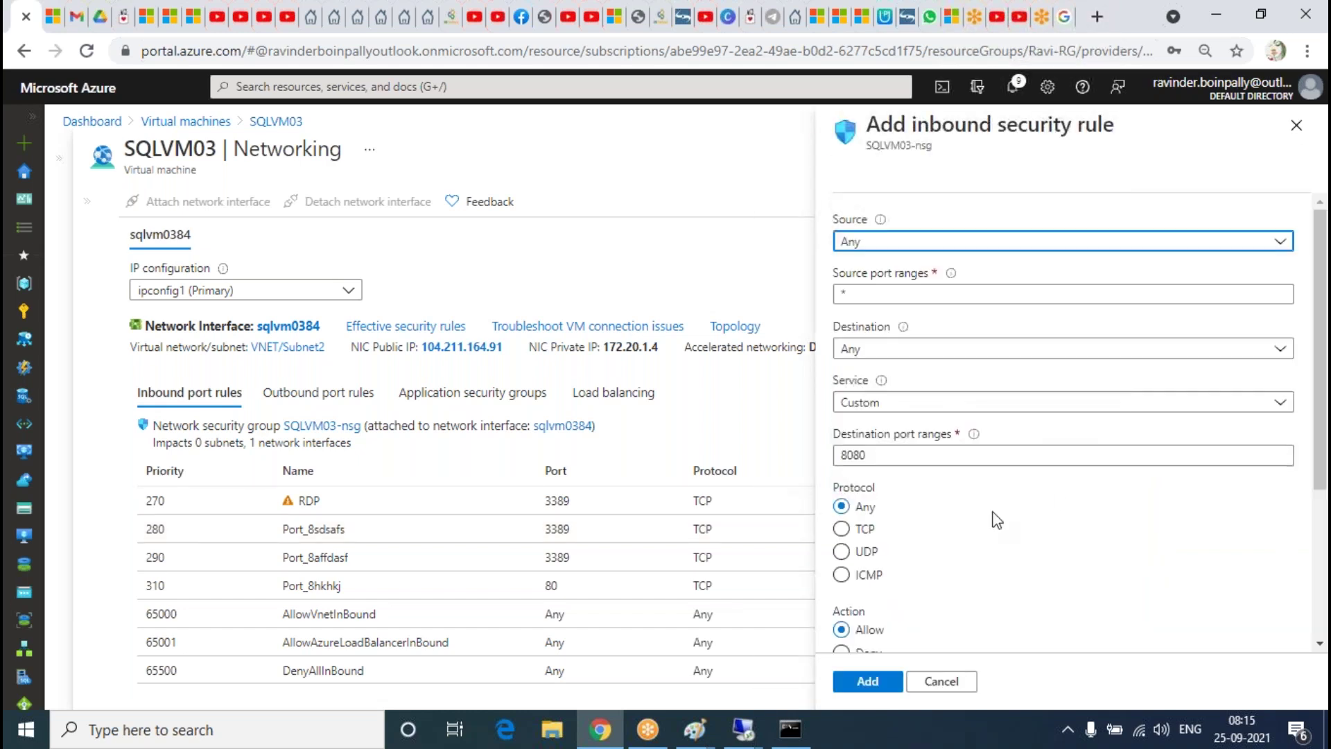
{"action": "left_click", "coordinate": [908, 406]}
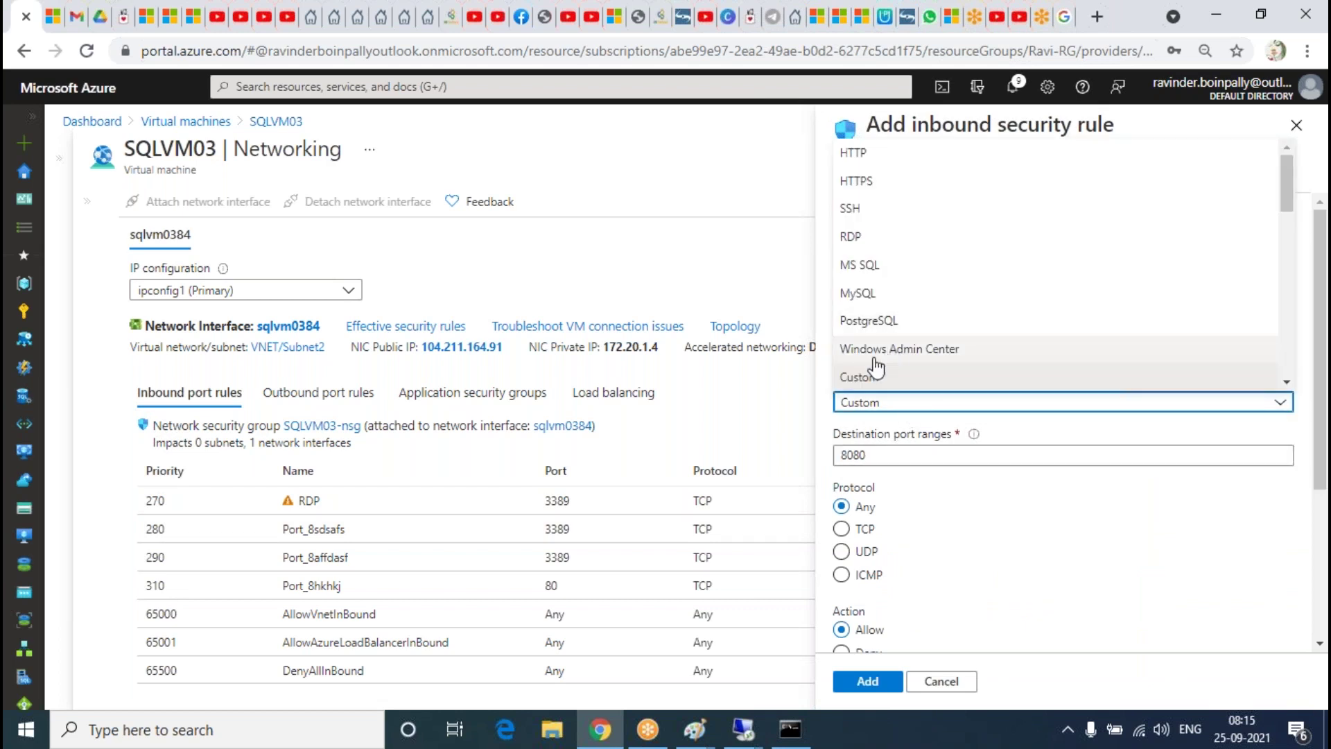
{"action": "left_click", "coordinate": [868, 323]}
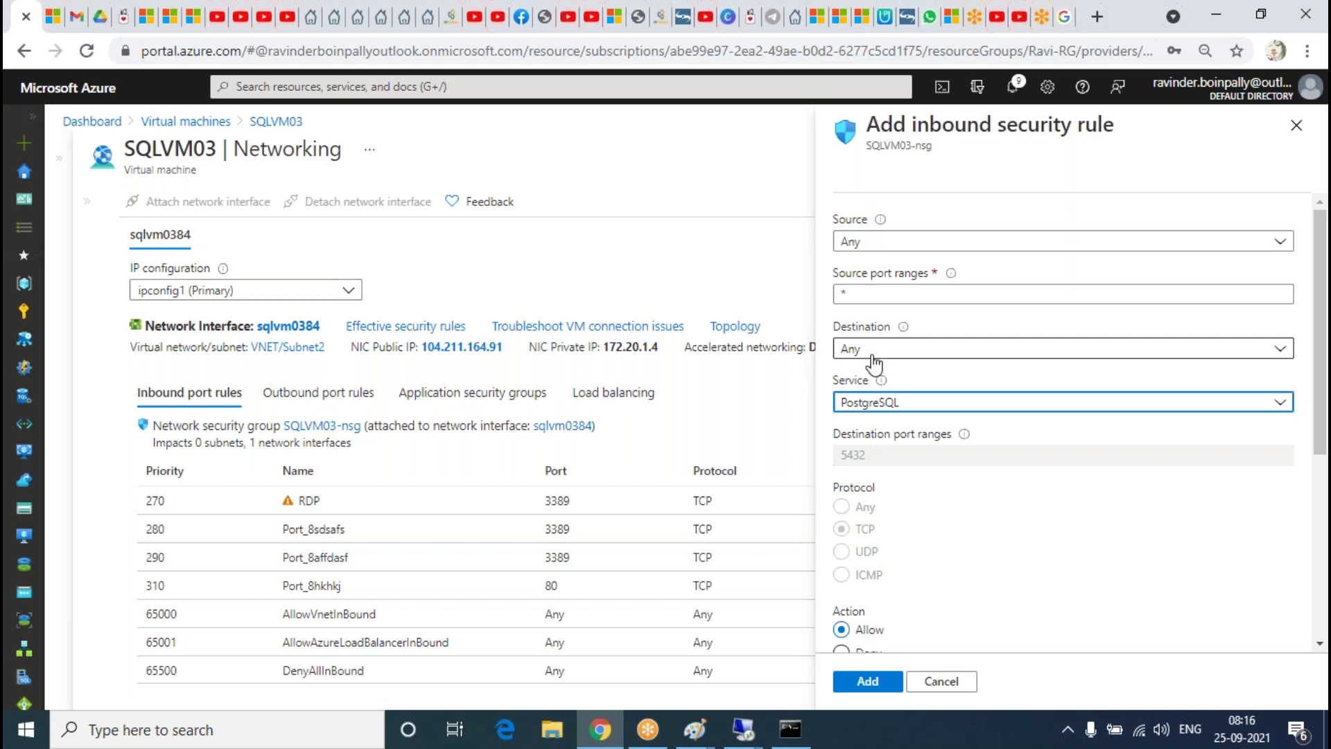
{"action": "left_click", "coordinate": [891, 409]}
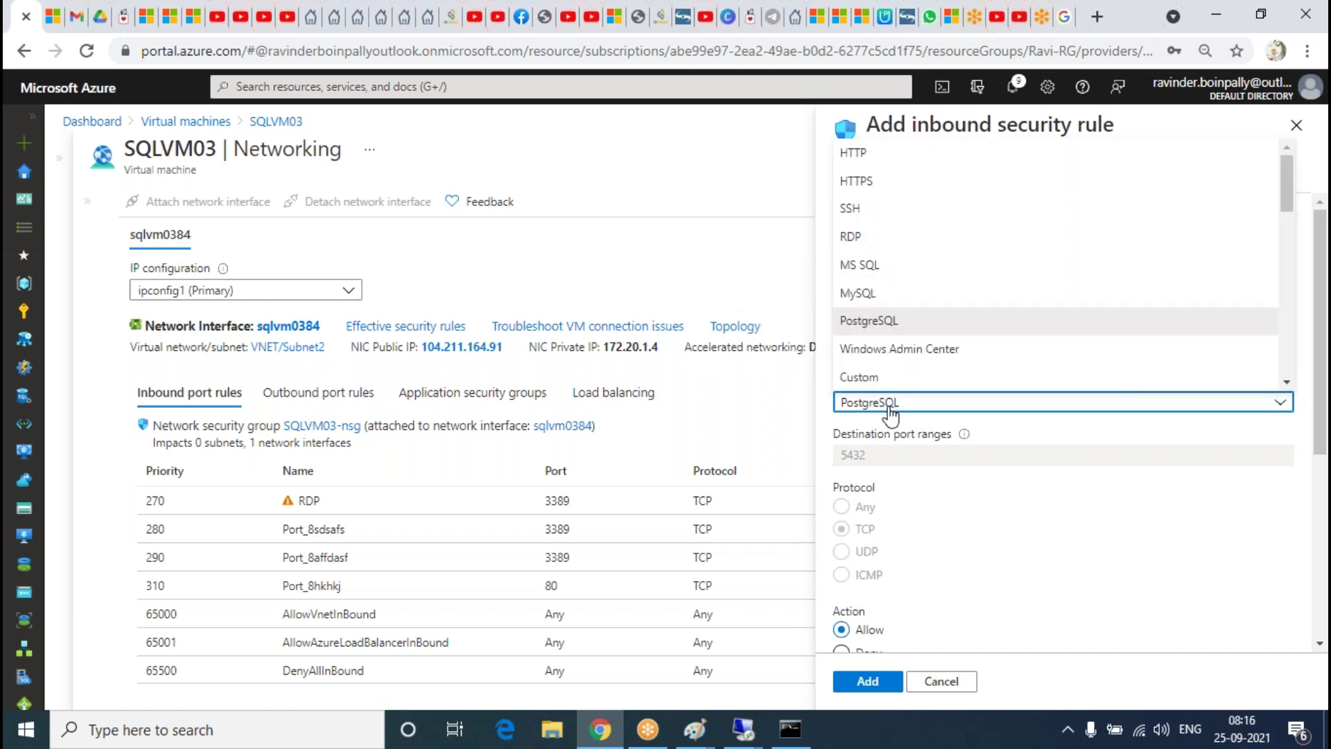
{"action": "left_click", "coordinate": [869, 218]}
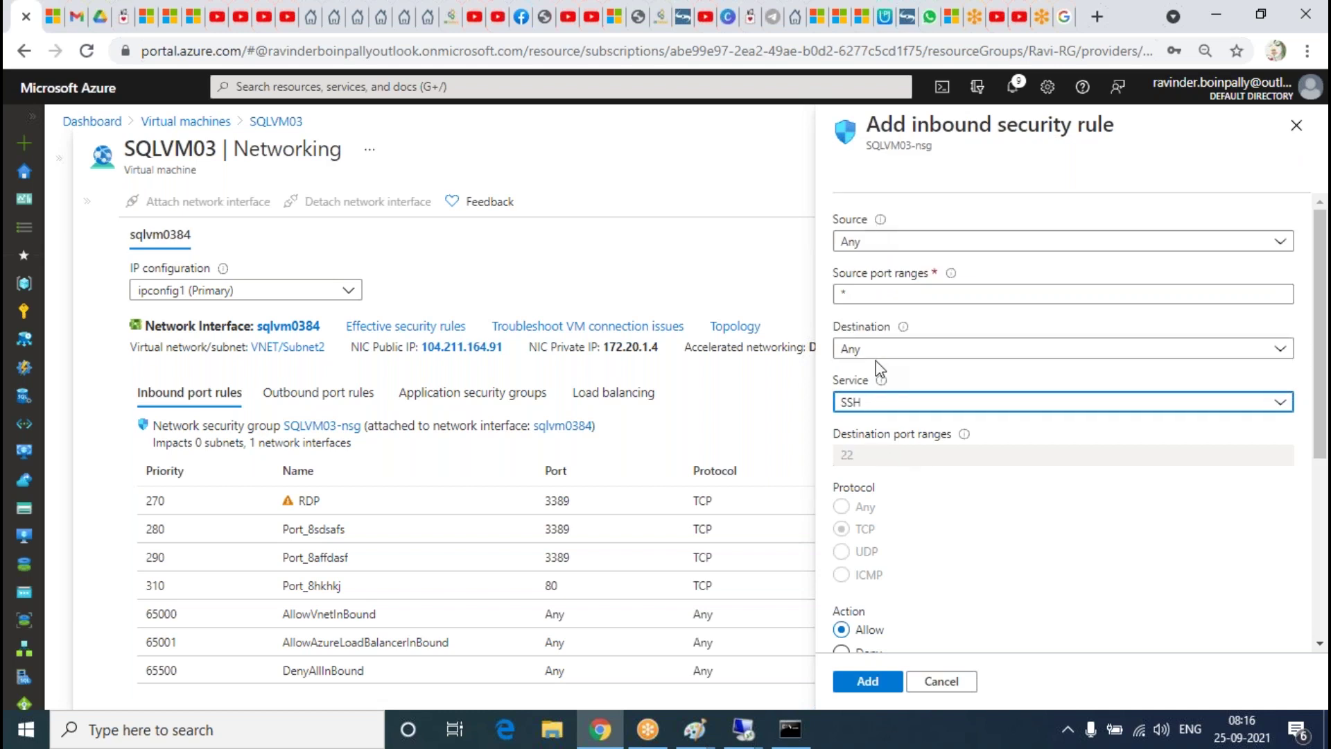
{"action": "left_click", "coordinate": [880, 411]}
{"action": "scroll", "coordinate": [894, 291], "scroll_direction": "down", "scroll_amount": 5}
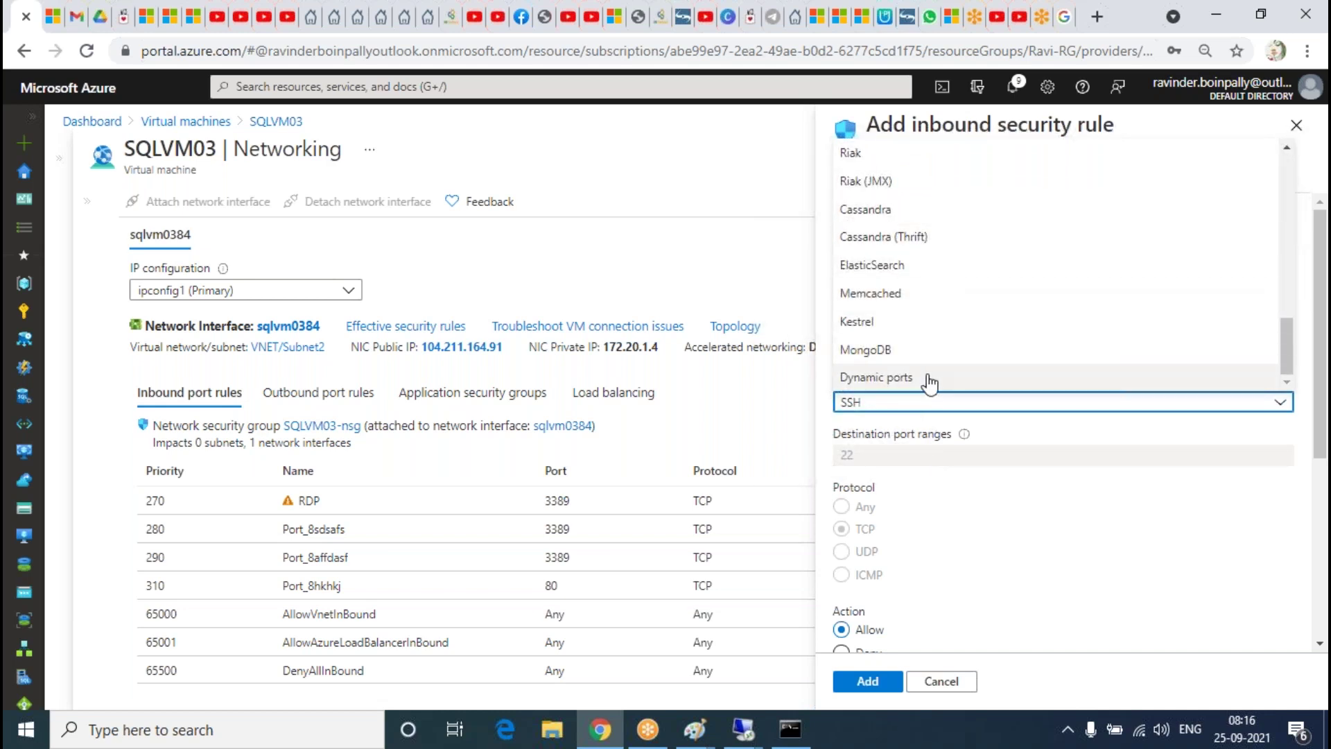
{"action": "left_click", "coordinate": [867, 350]}
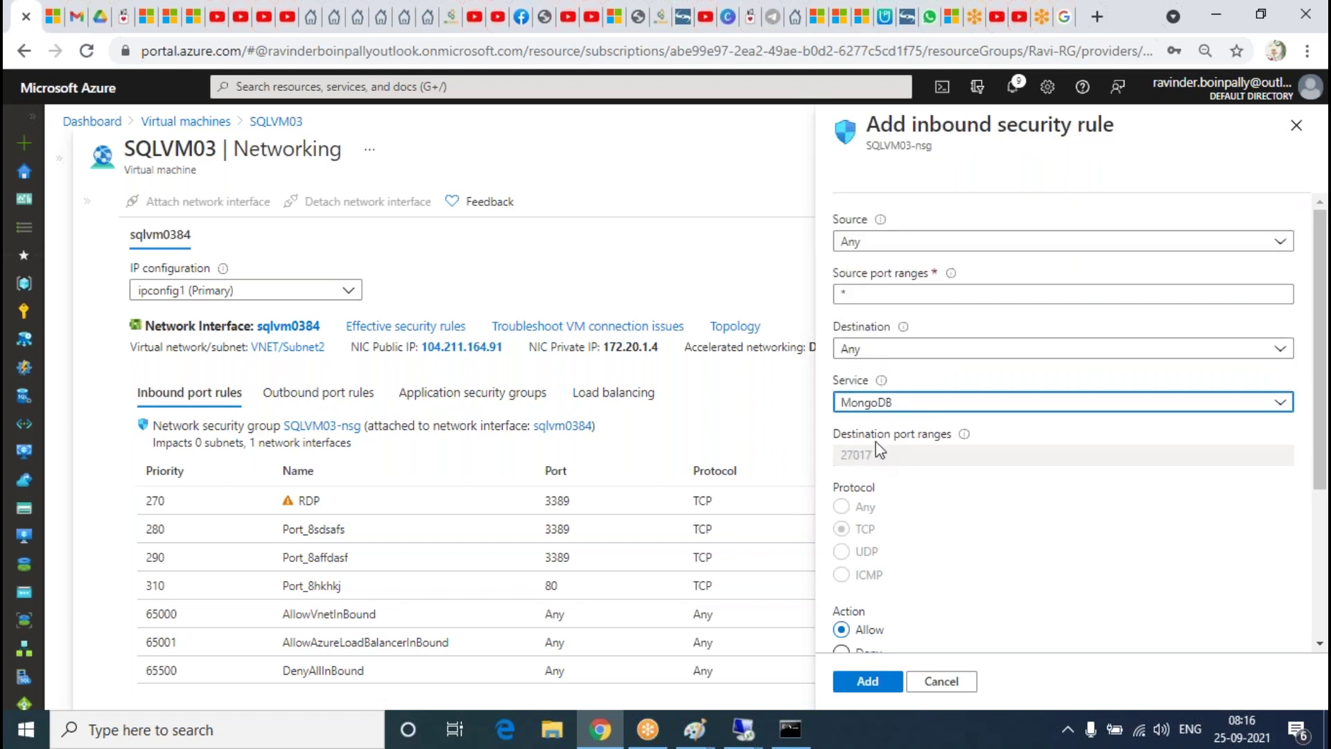
Pick the ElasticSearch preset, then discard the unsaved draft rule
{"action": "left_click", "coordinate": [898, 404]}
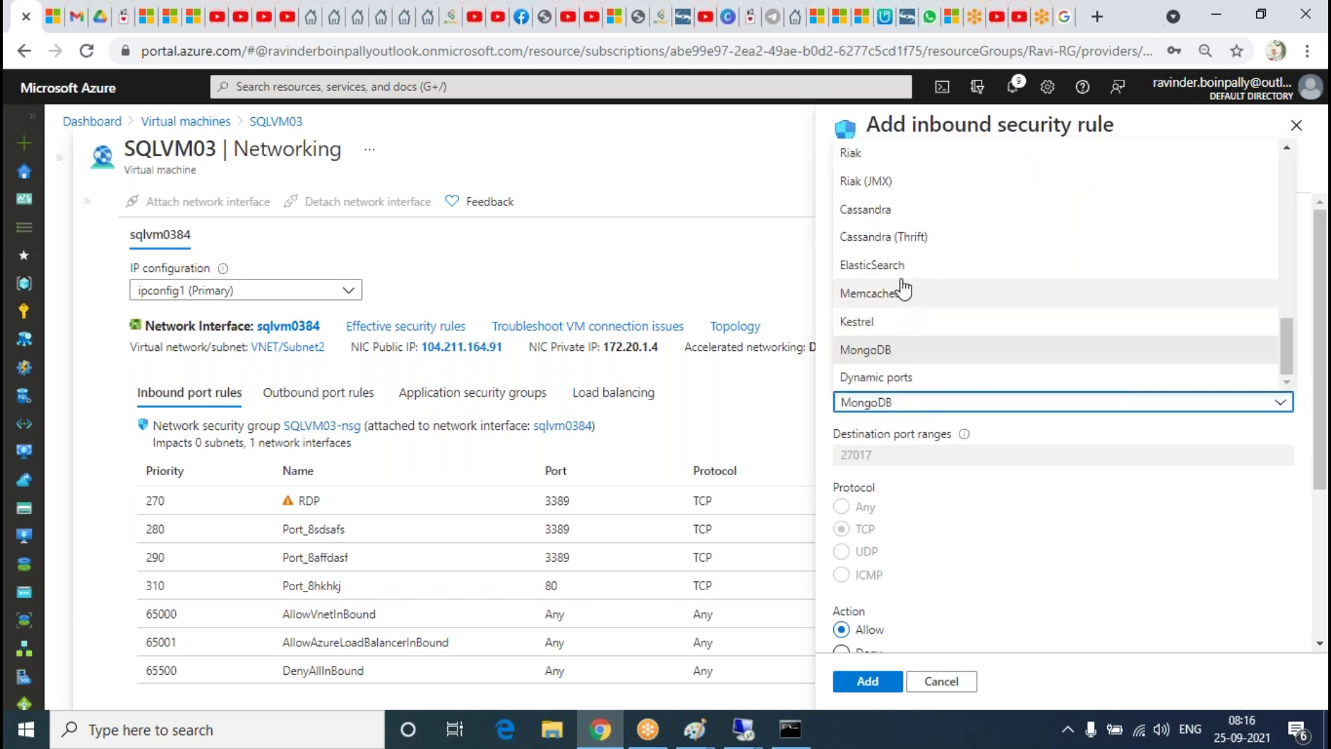
{"action": "left_click", "coordinate": [881, 265]}
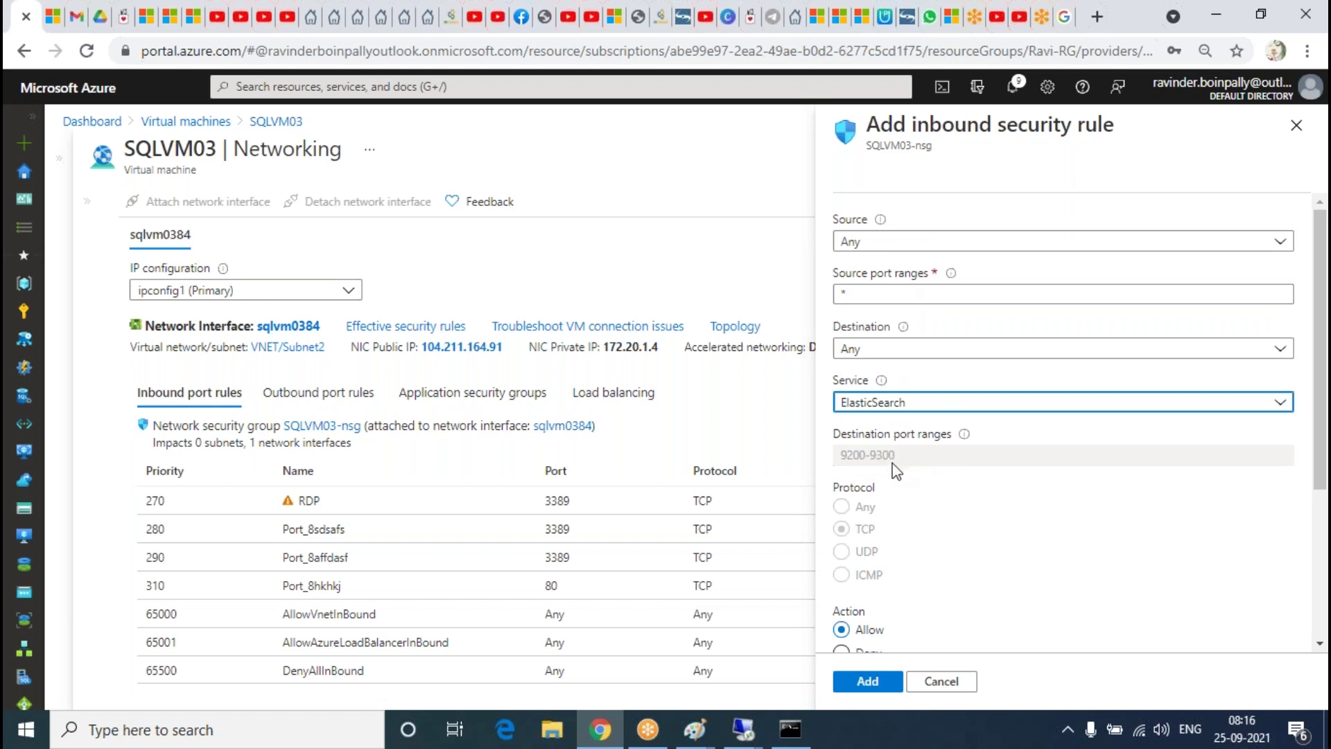
{"action": "left_click", "coordinate": [890, 403]}
{"action": "scroll", "coordinate": [887, 340], "scroll_direction": "up", "scroll_amount": 5}
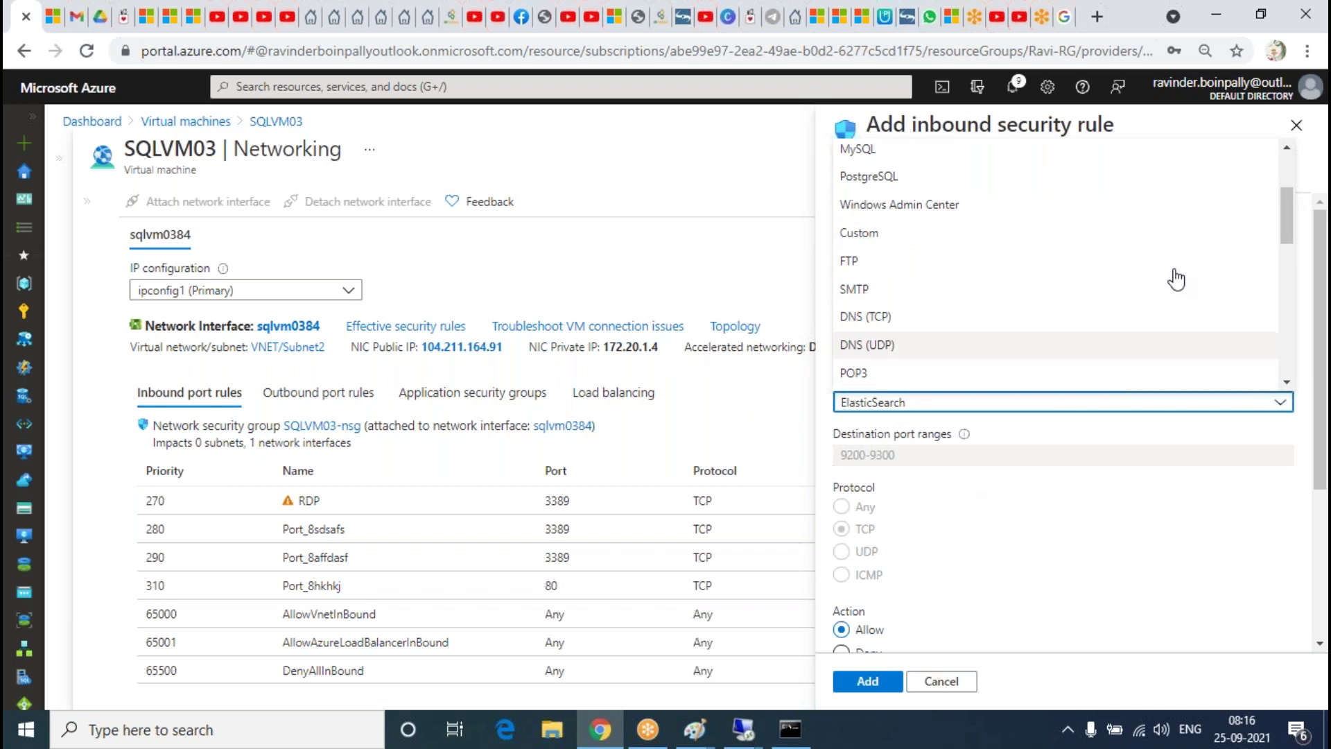
{"action": "left_click", "coordinate": [1296, 124]}
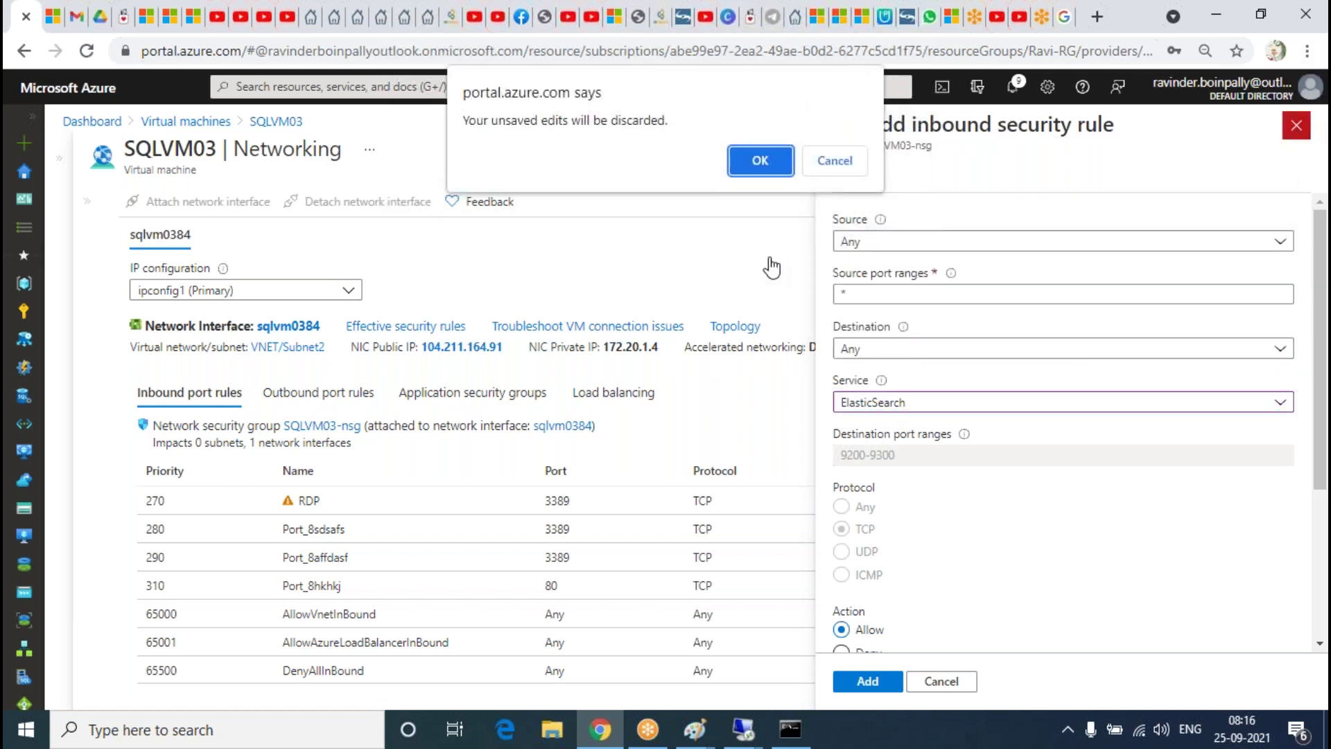
{"action": "left_click", "coordinate": [788, 169]}
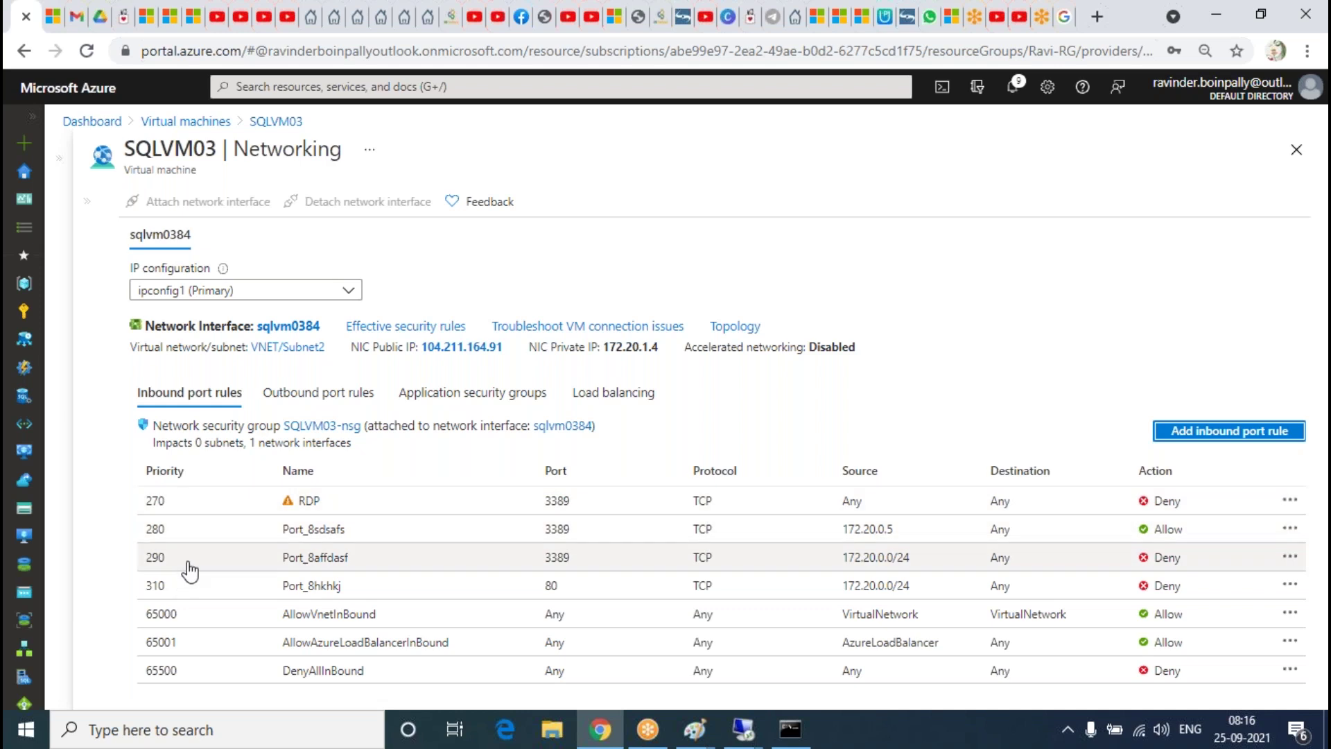
Change the RDP rule's priority from 270 to 300 and save it
{"action": "left_click", "coordinate": [291, 502]}
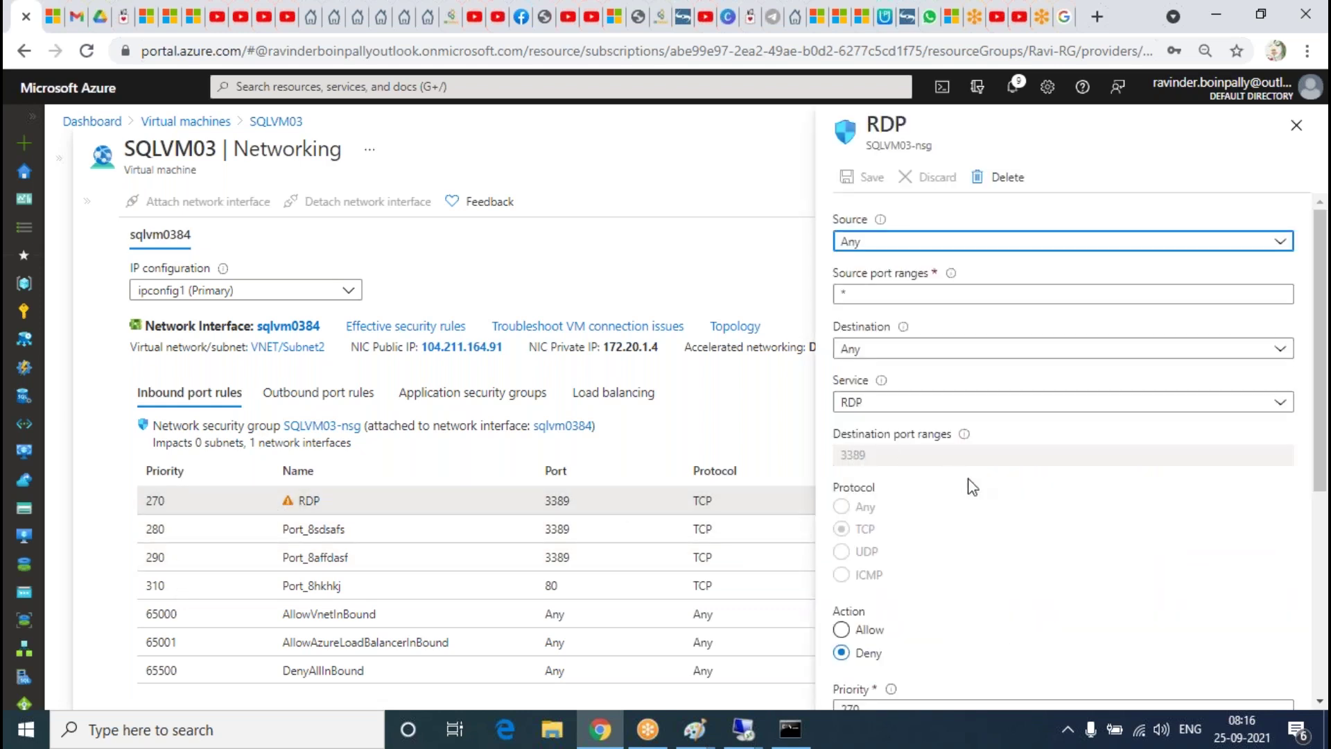
{"action": "scroll", "coordinate": [998, 482], "scroll_direction": "down", "scroll_amount": 4}
{"action": "left_click", "coordinate": [877, 420]}
{"action": "left_click_drag", "start_coordinate": [877, 419], "coordinate": [808, 433]}
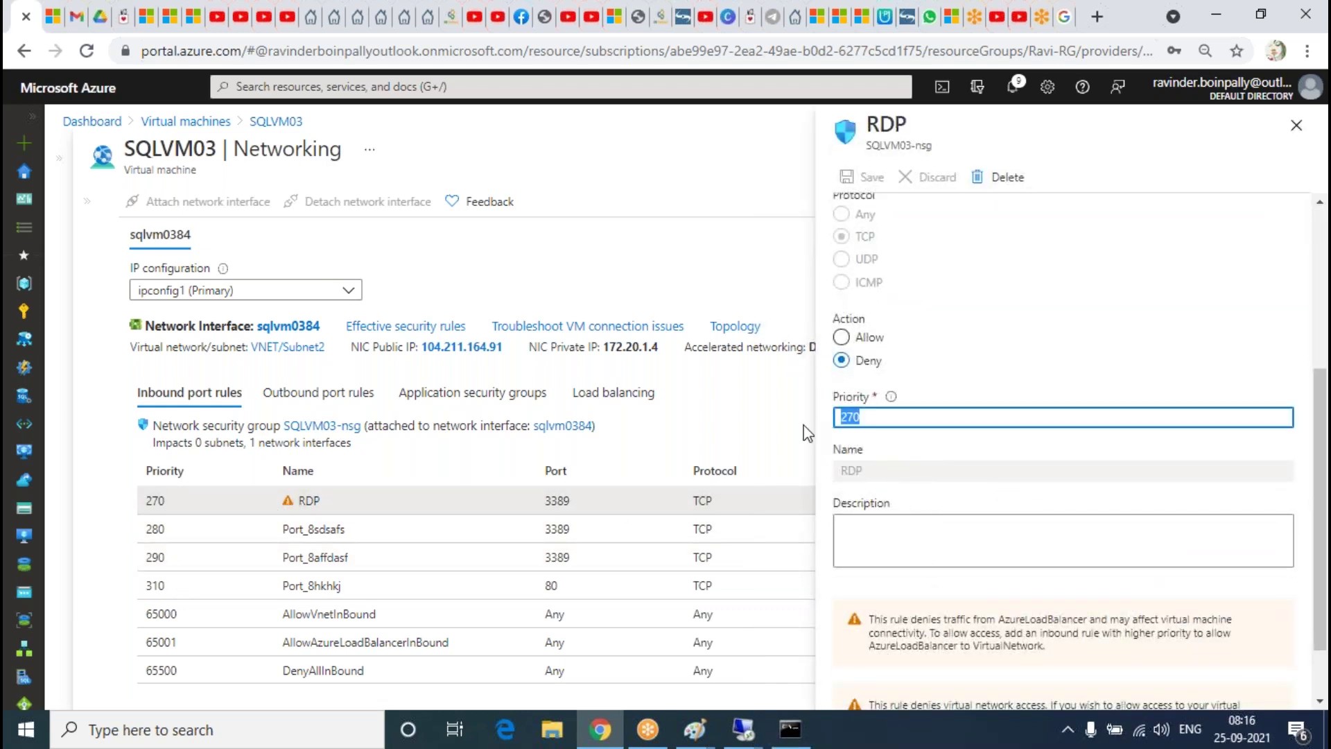
{"action": "type", "text": "300"}
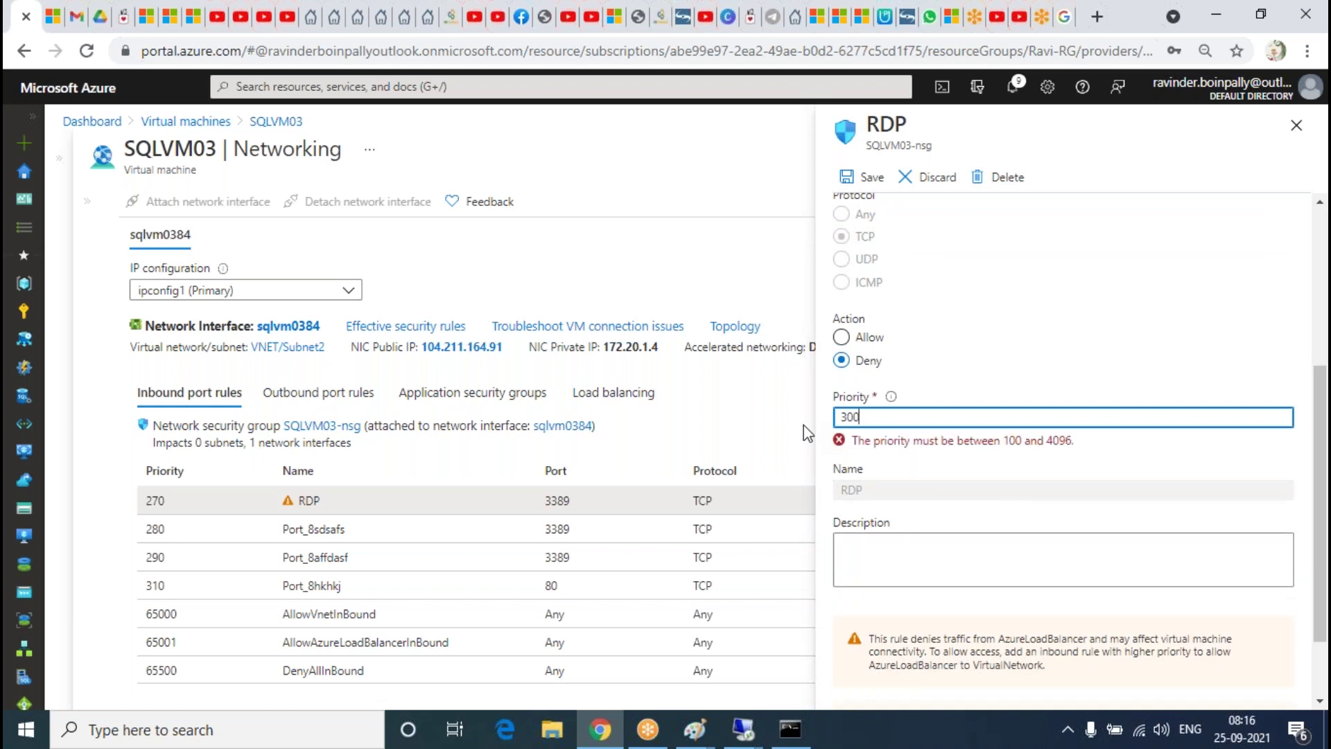
{"action": "left_click", "coordinate": [865, 179]}
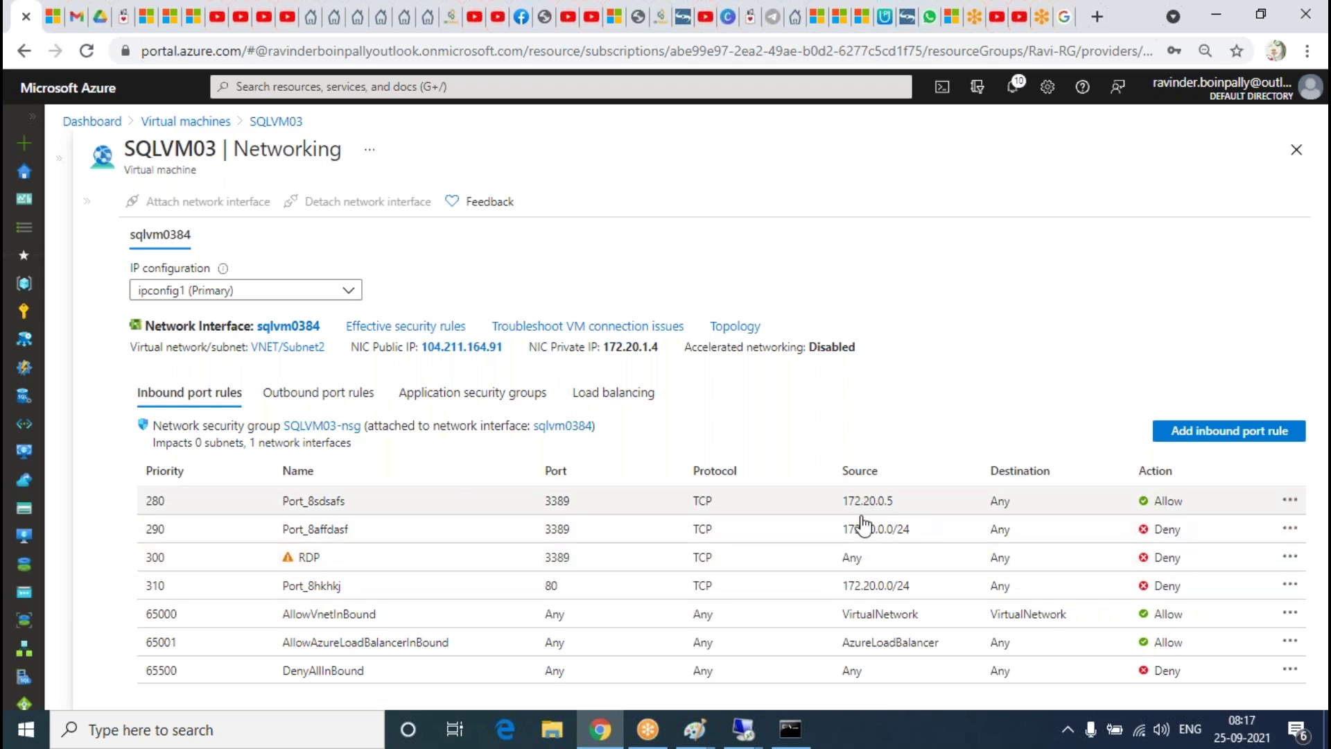
Dismiss the connection error, retry 172.20.1.4 while checking the ipconfig output, then minimize the session
{"action": "mouse_move", "coordinate": [743, 735]}
{"action": "left_click", "coordinate": [740, 654]}
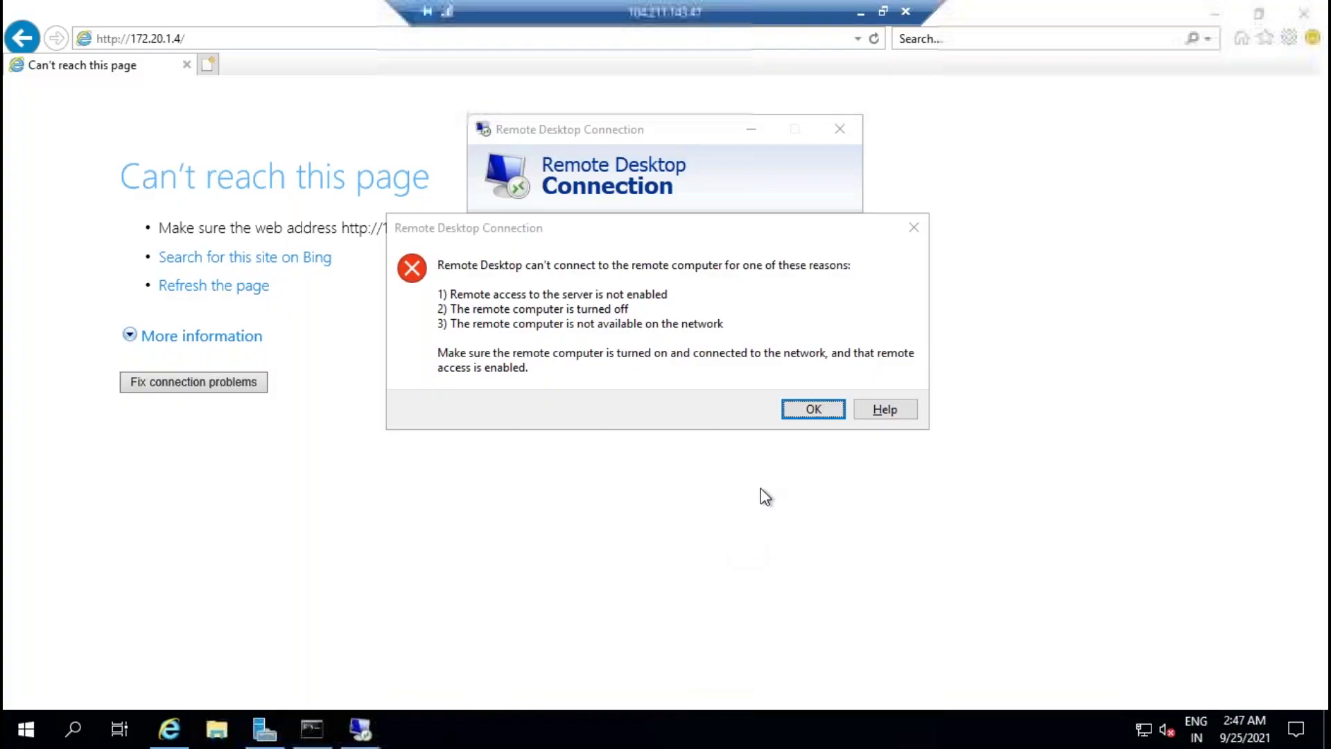
{"action": "left_click", "coordinate": [810, 409]}
{"action": "left_click", "coordinate": [735, 341]}
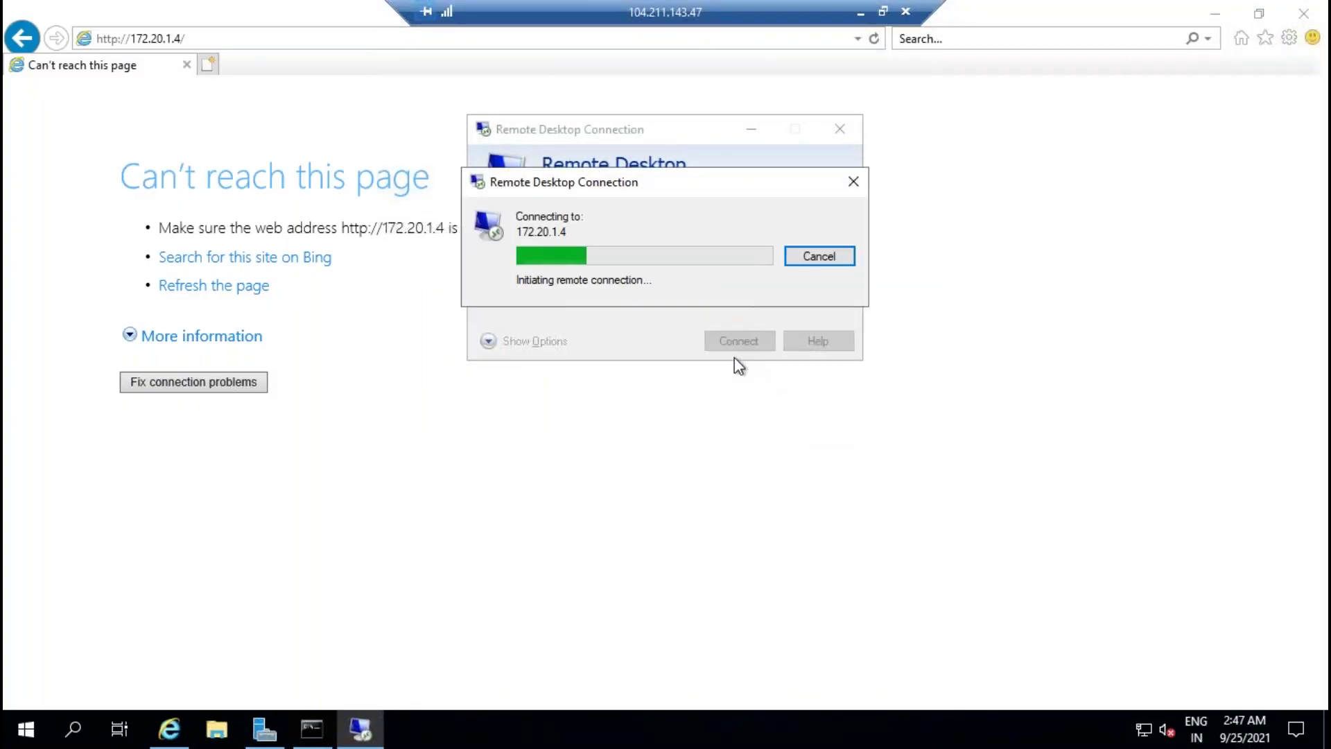
{"action": "left_click", "coordinate": [312, 728]}
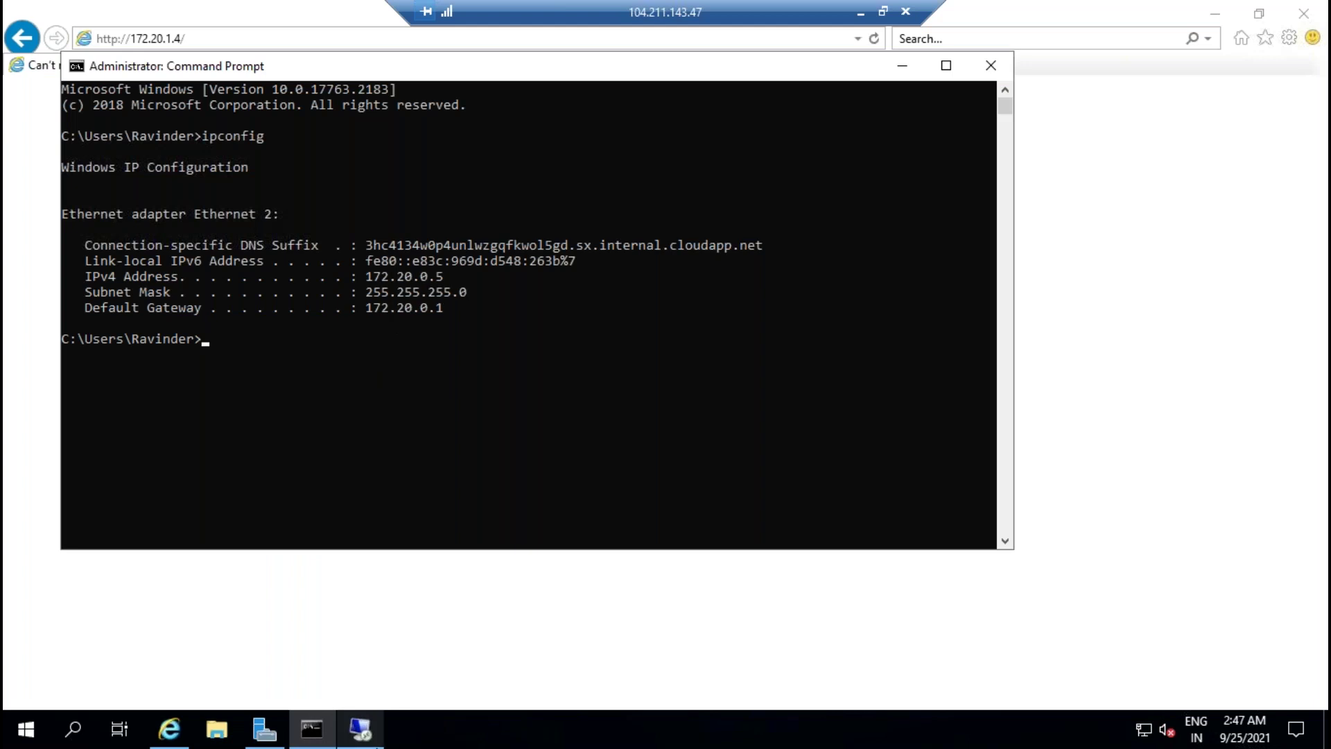
{"action": "left_click", "coordinate": [361, 729]}
{"action": "left_click", "coordinate": [861, 12]}
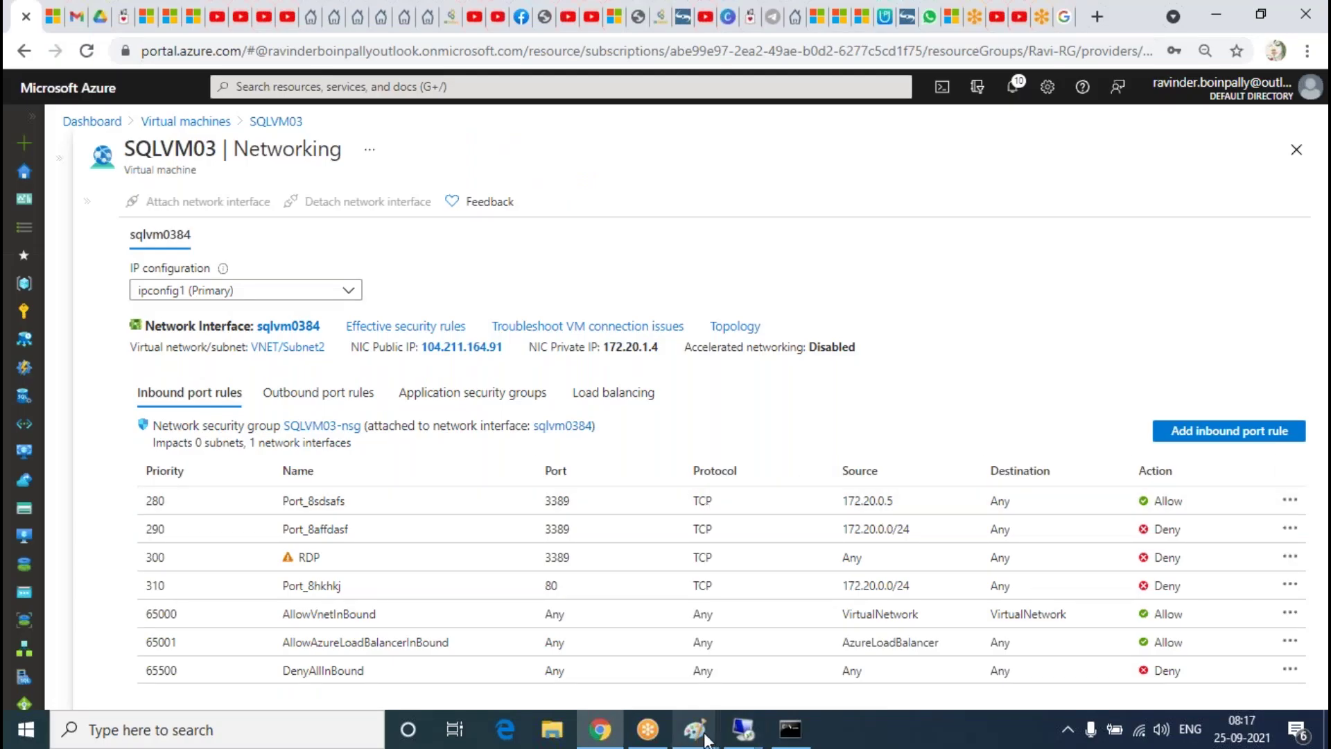
{"action": "left_click", "coordinate": [743, 730]}
{"action": "left_click", "coordinate": [746, 642]}
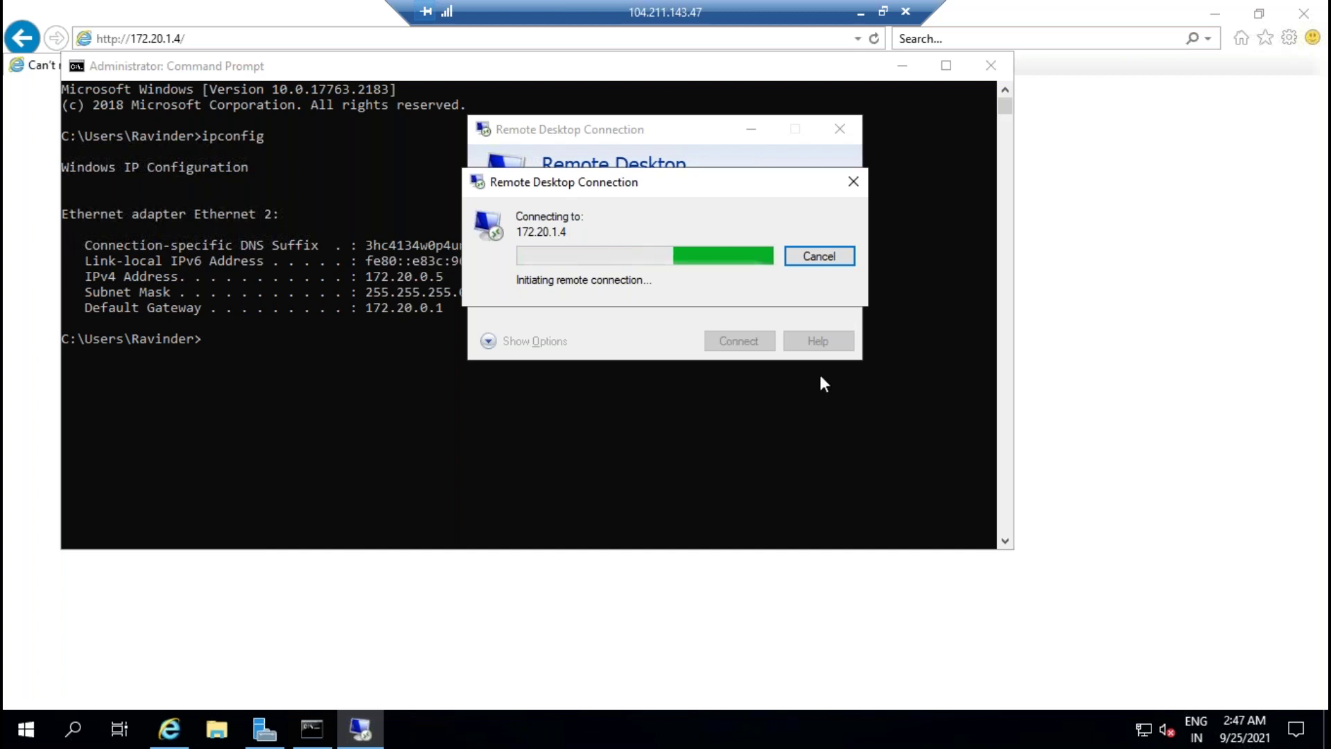
{"action": "left_click", "coordinate": [860, 12]}
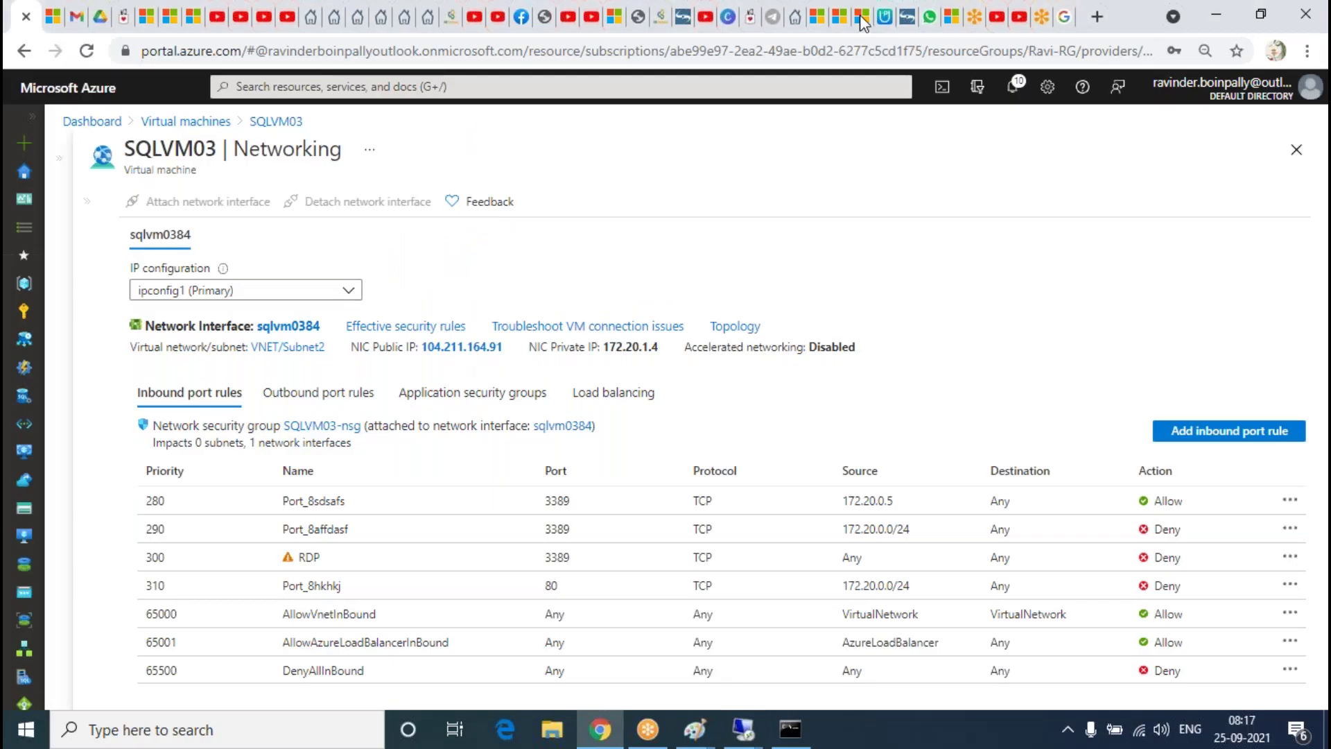
Dismiss the error again and retry 172.20.1.4 until the credentials prompt appears, then minimize
{"action": "mouse_move", "coordinate": [743, 730]}
{"action": "left_click", "coordinate": [734, 641]}
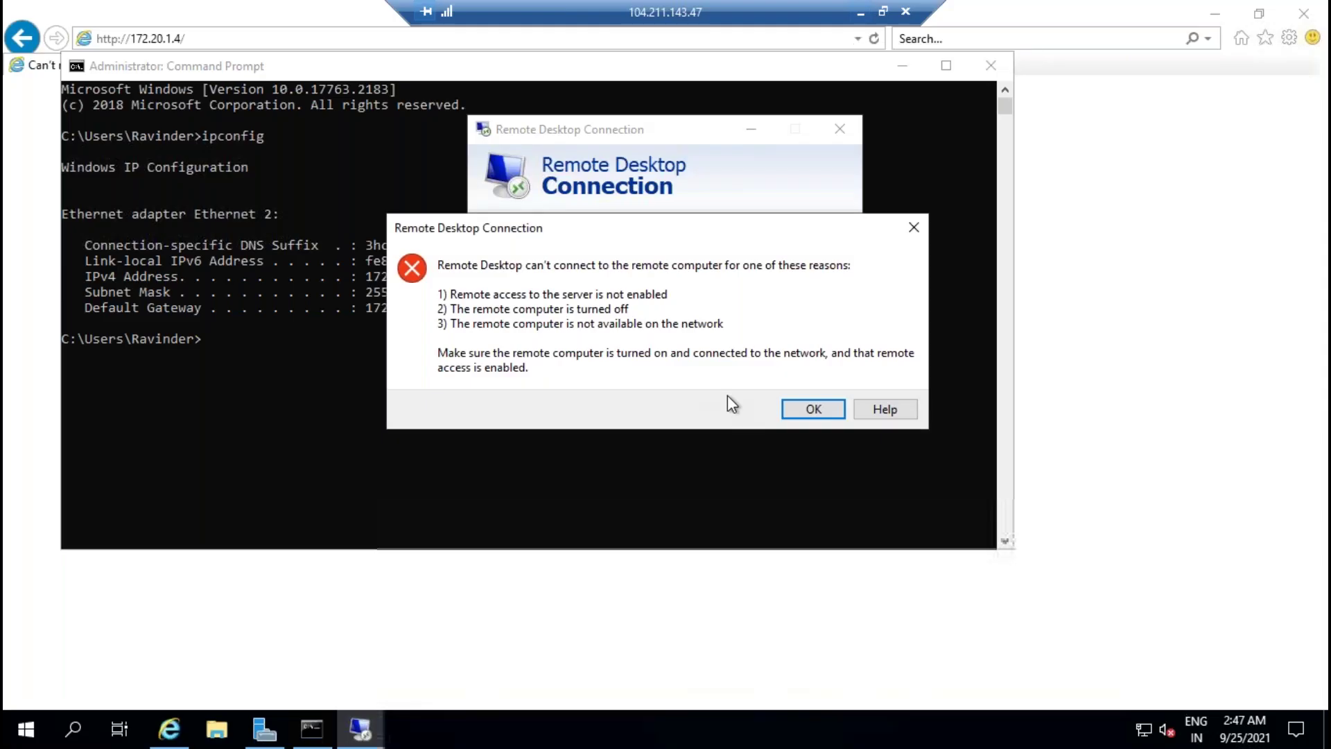
{"action": "left_click", "coordinate": [812, 407]}
{"action": "left_click", "coordinate": [740, 346]}
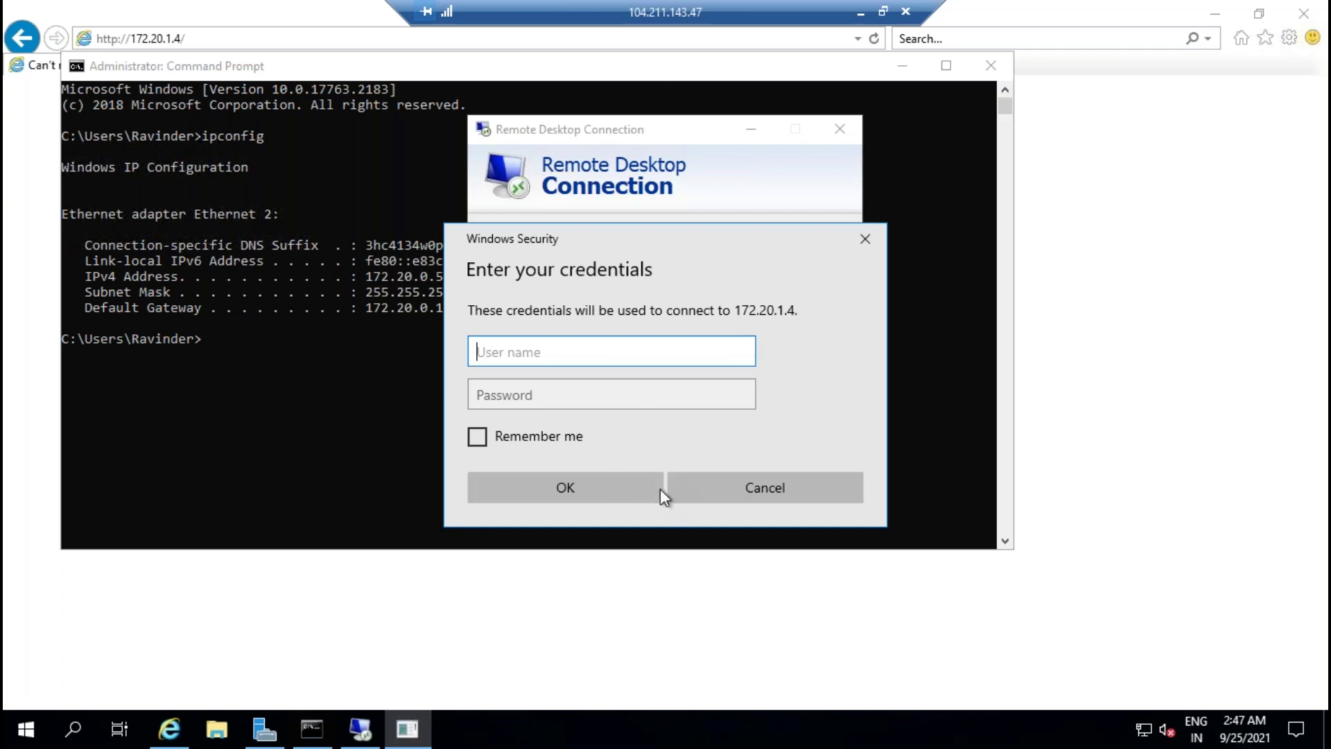
{"action": "left_click", "coordinate": [860, 12]}
Start the local Remote Desktop connection to 104.211.164.91
{"action": "mouse_move", "coordinate": [743, 728]}
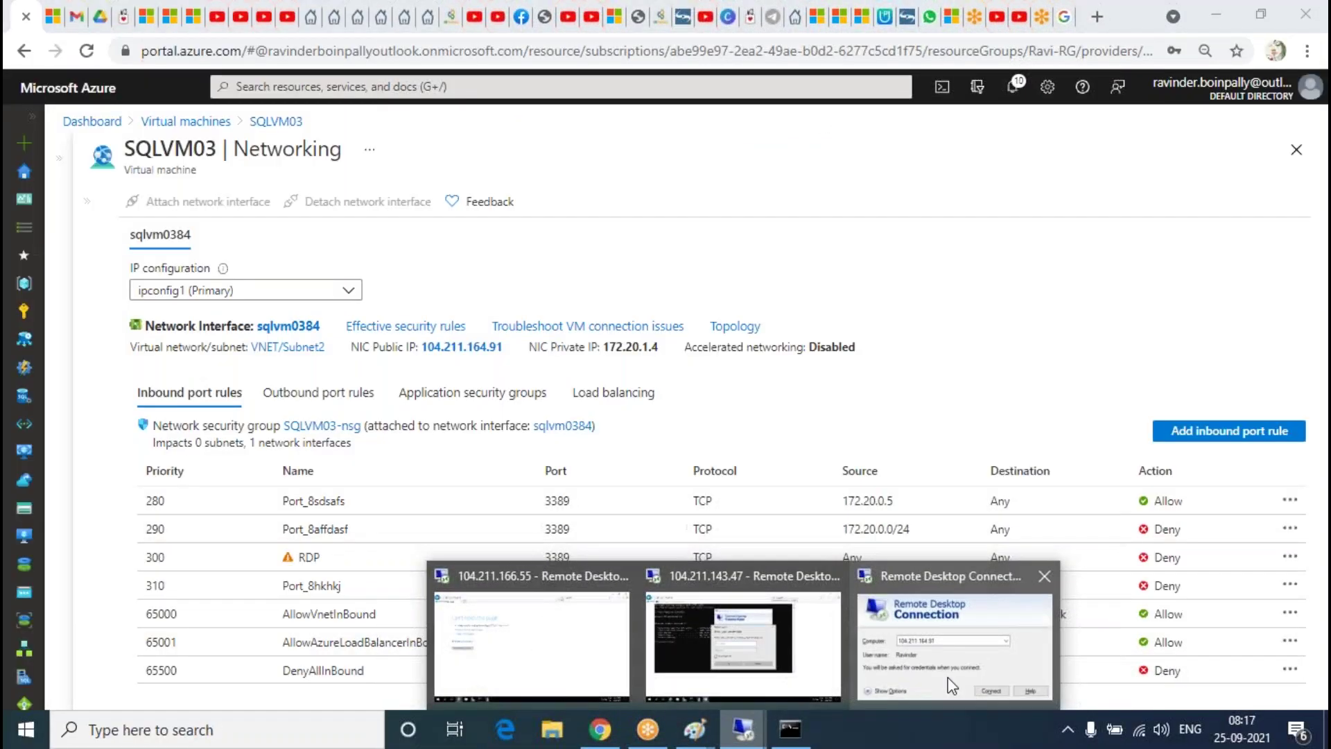
{"action": "left_click", "coordinate": [900, 671]}
{"action": "key", "text": "Return"}
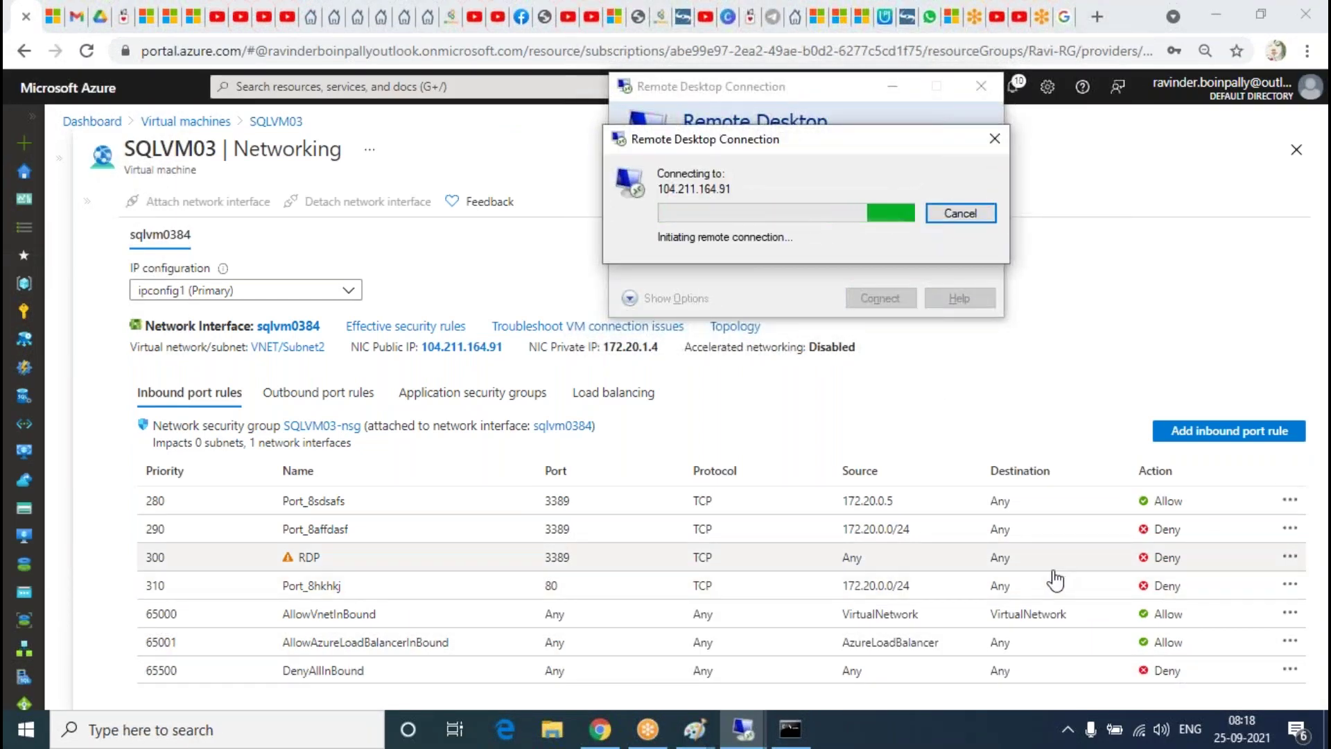
{"action": "left_click", "coordinate": [1065, 18]}
{"action": "left_click", "coordinate": [409, 422]}
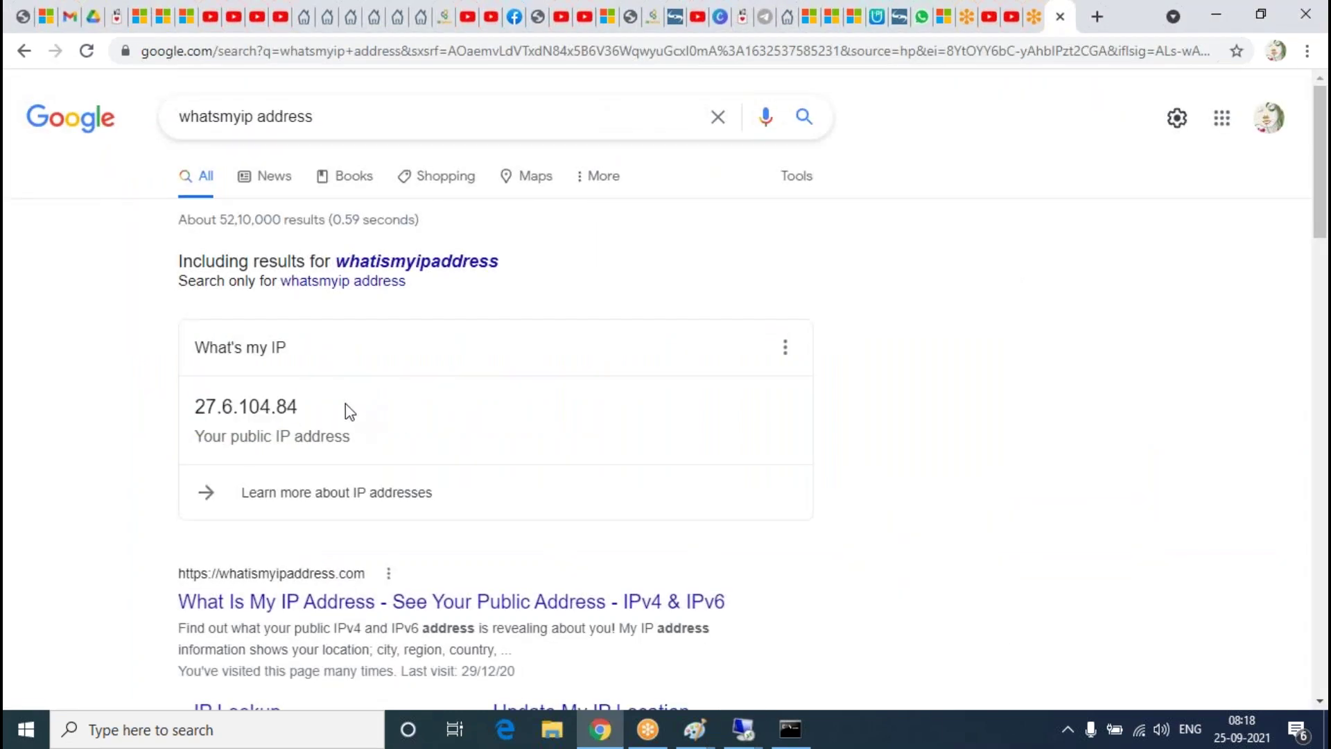
{"action": "left_click_drag", "start_coordinate": [344, 410], "coordinate": [167, 427]}
{"action": "key", "text": "ctrl+c"}
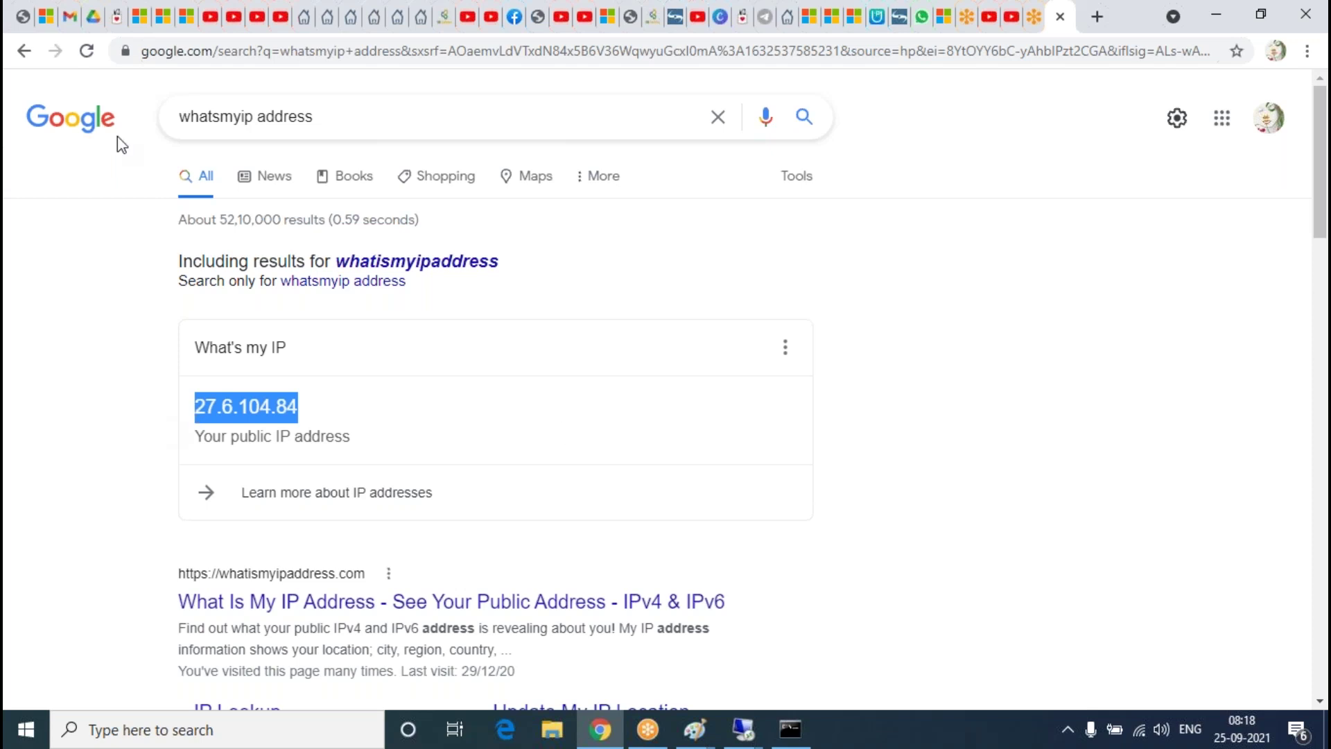
{"action": "left_click", "coordinate": [23, 16]}
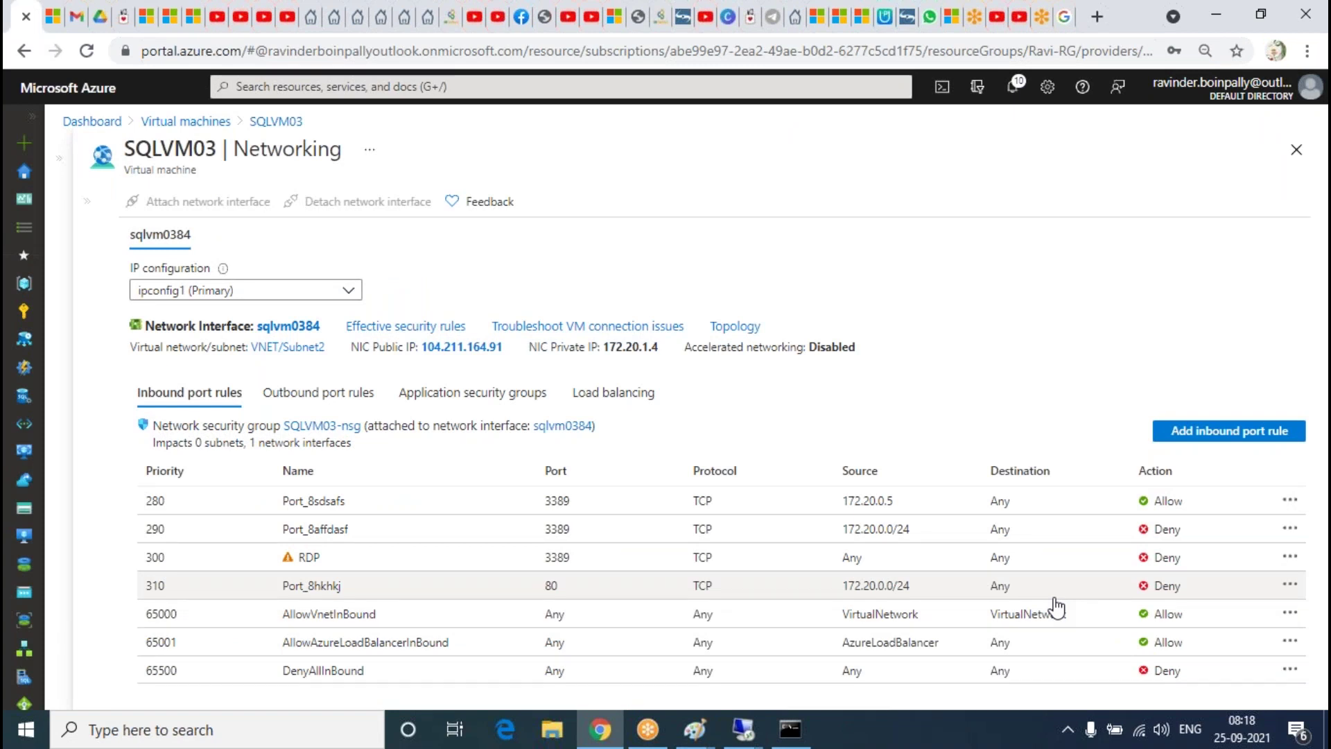
Dismiss the can't-connect error and reconnect to the VM at 104.211.164.91
{"action": "mouse_move", "coordinate": [750, 740]}
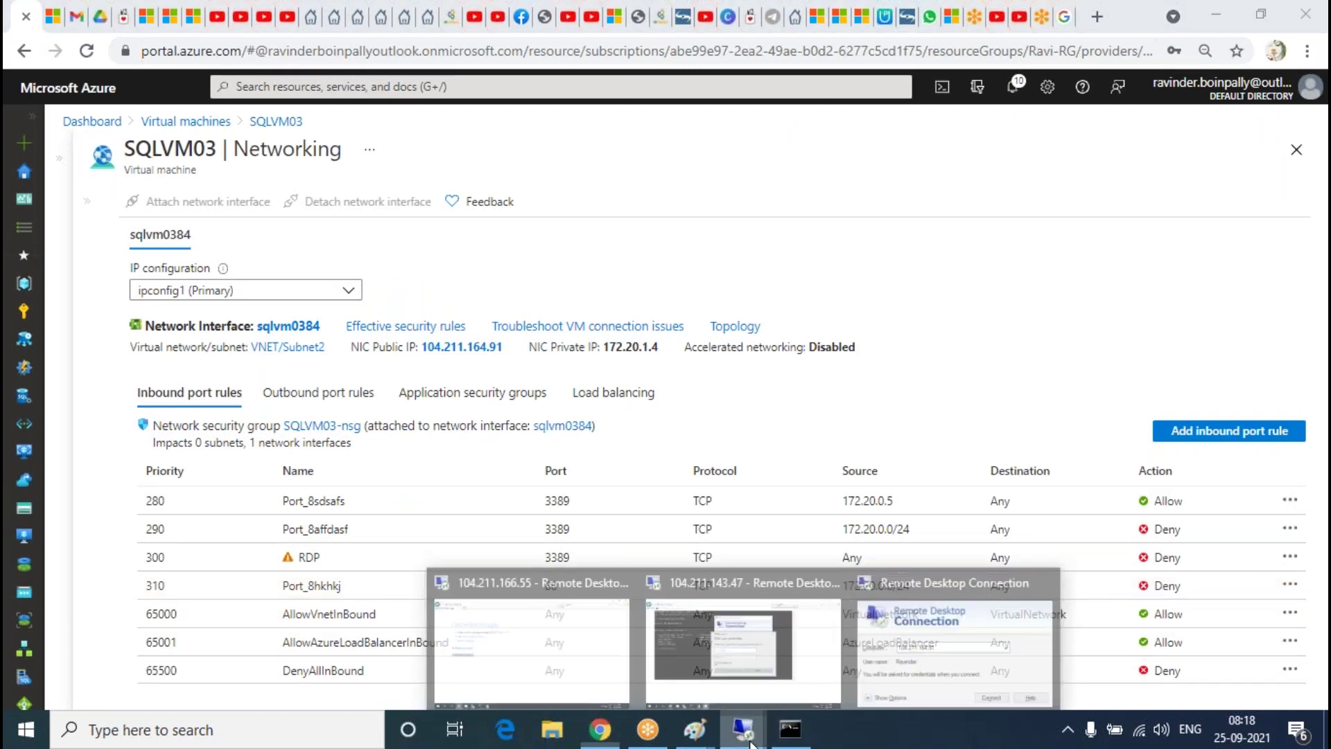
{"action": "left_click", "coordinate": [932, 650]}
{"action": "left_click", "coordinate": [812, 409]}
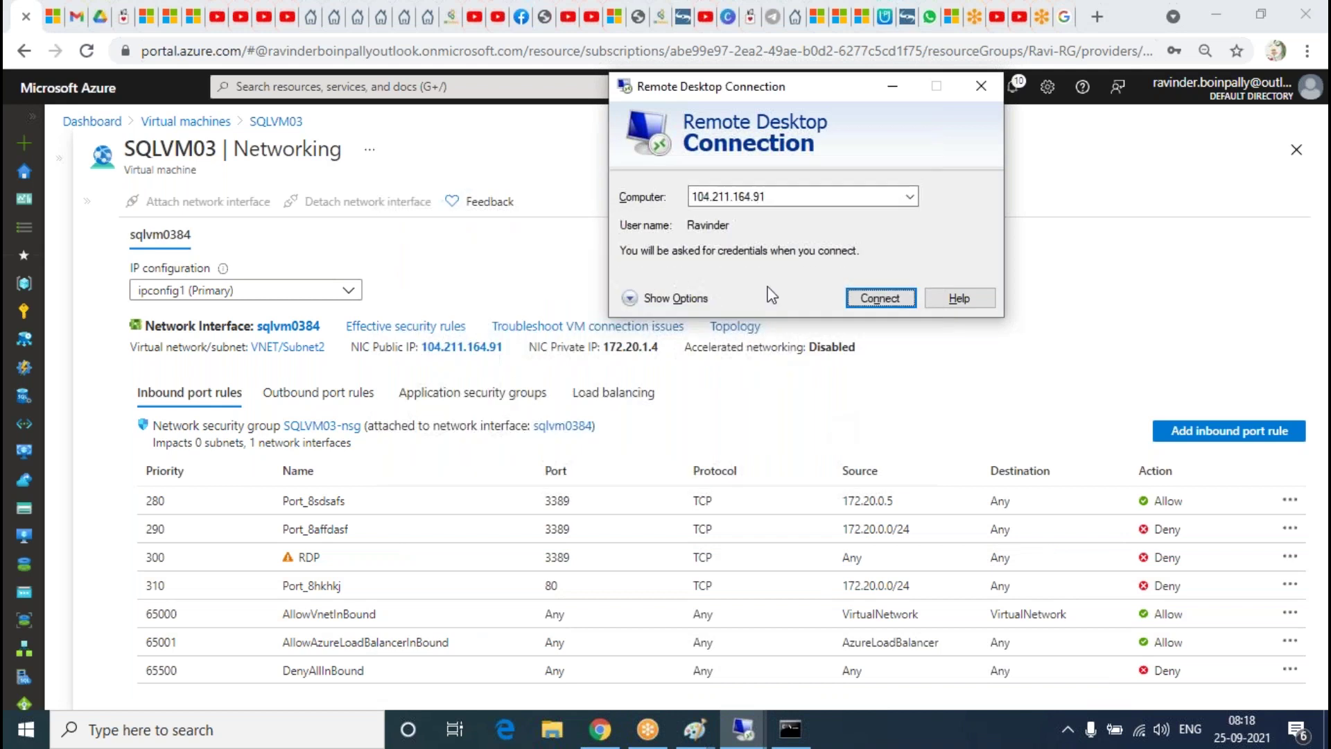
{"action": "left_click", "coordinate": [867, 298]}
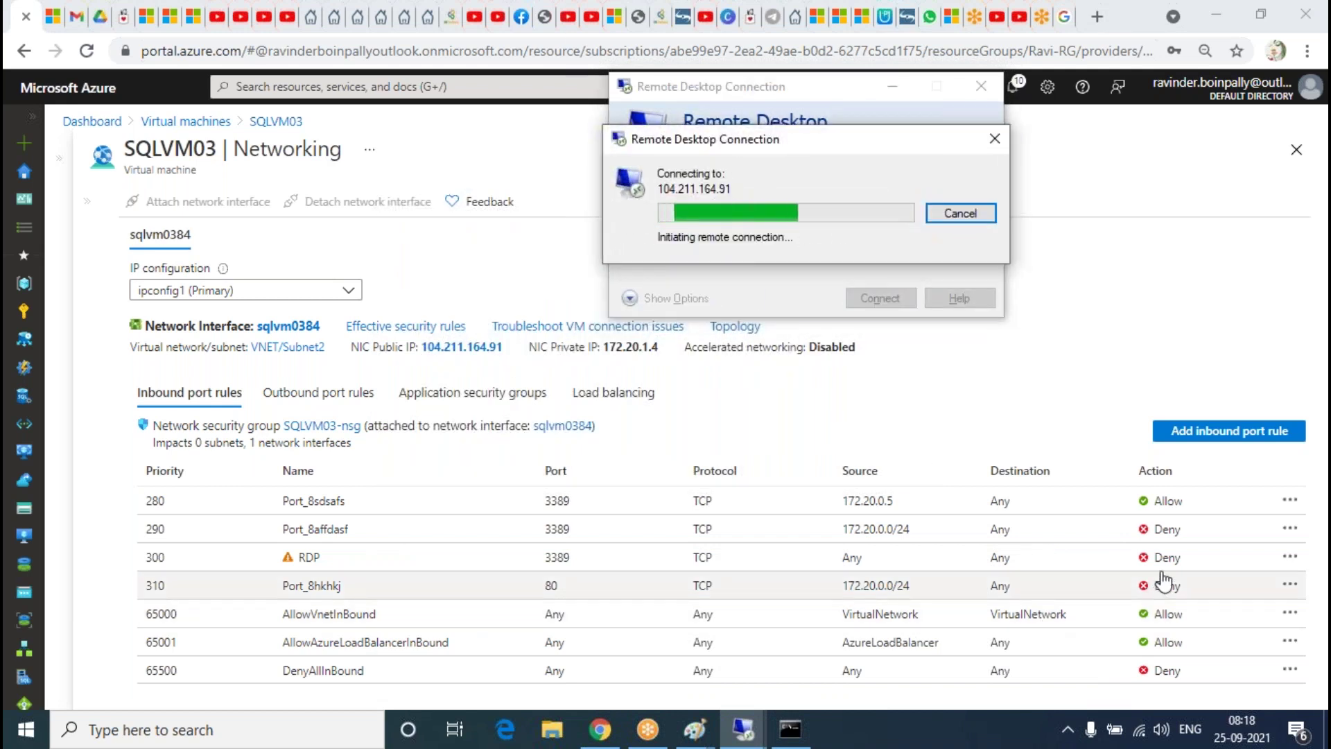
{"action": "left_click", "coordinate": [639, 560]}
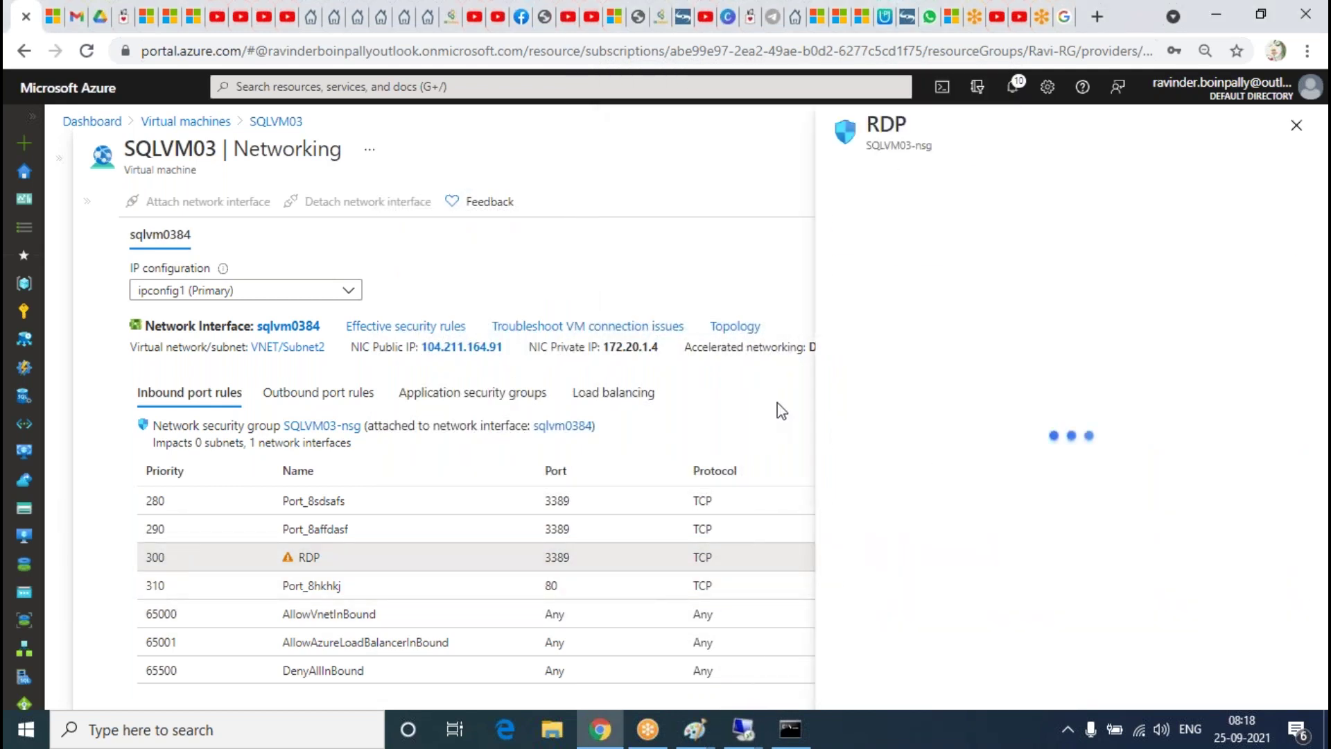
{"action": "left_click", "coordinate": [881, 239]}
{"action": "left_click", "coordinate": [882, 291]}
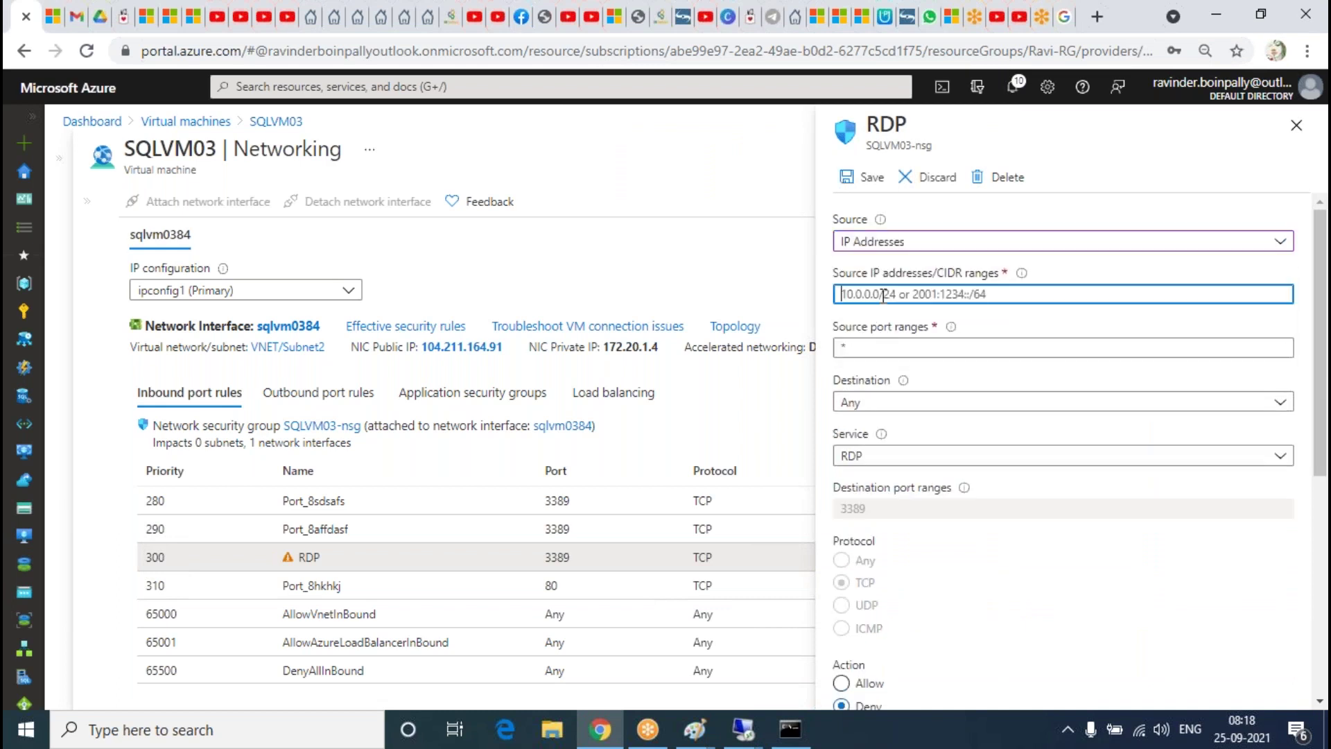
{"action": "key", "text": "ctrl+v"}
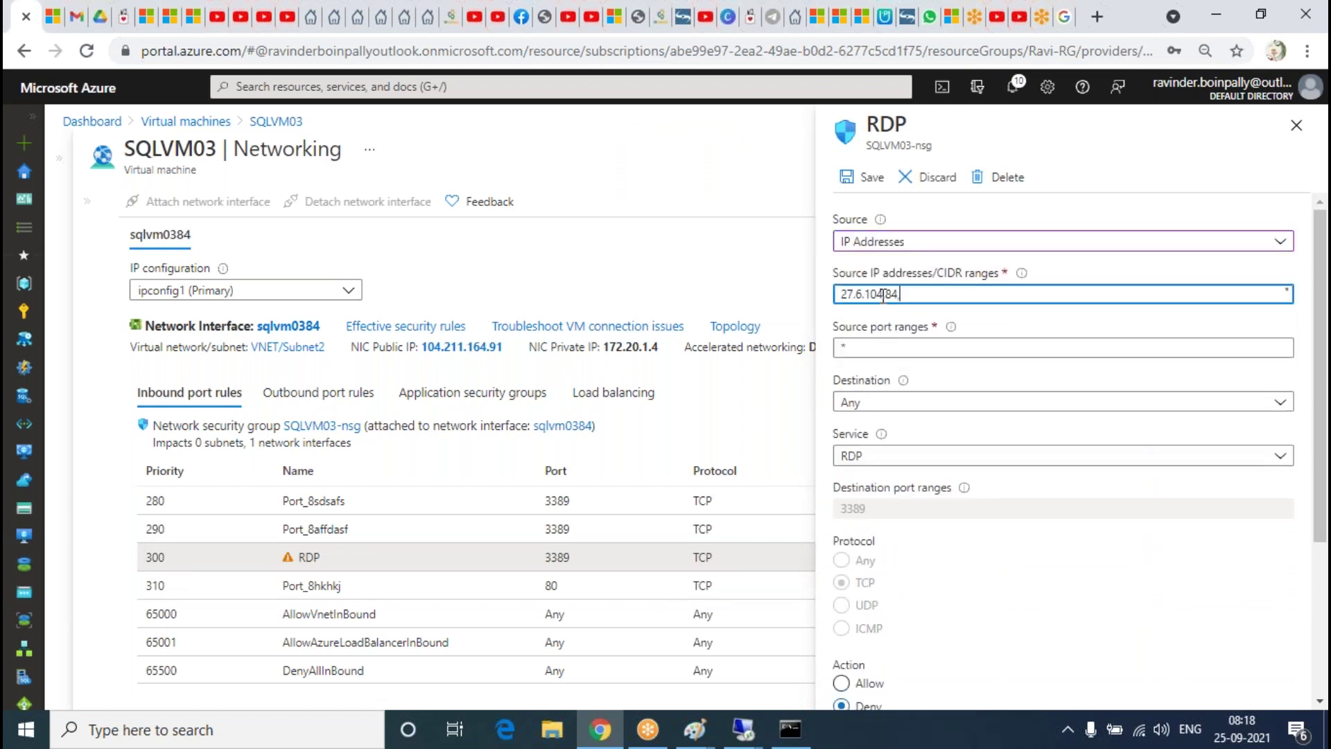
{"action": "left_click", "coordinate": [1064, 27]}
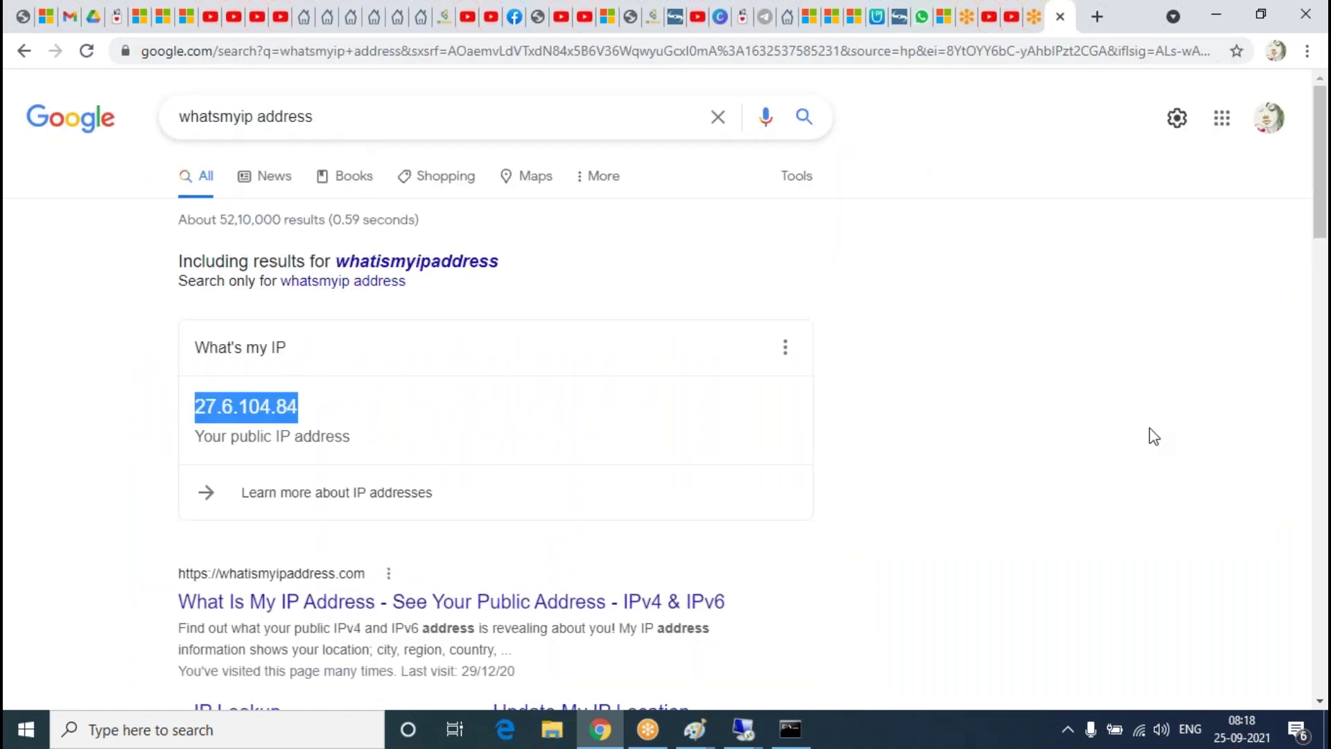
Review the Google public IP results and the Paint drawing, then return to the RDP rule
{"action": "left_click", "coordinate": [1304, 348]}
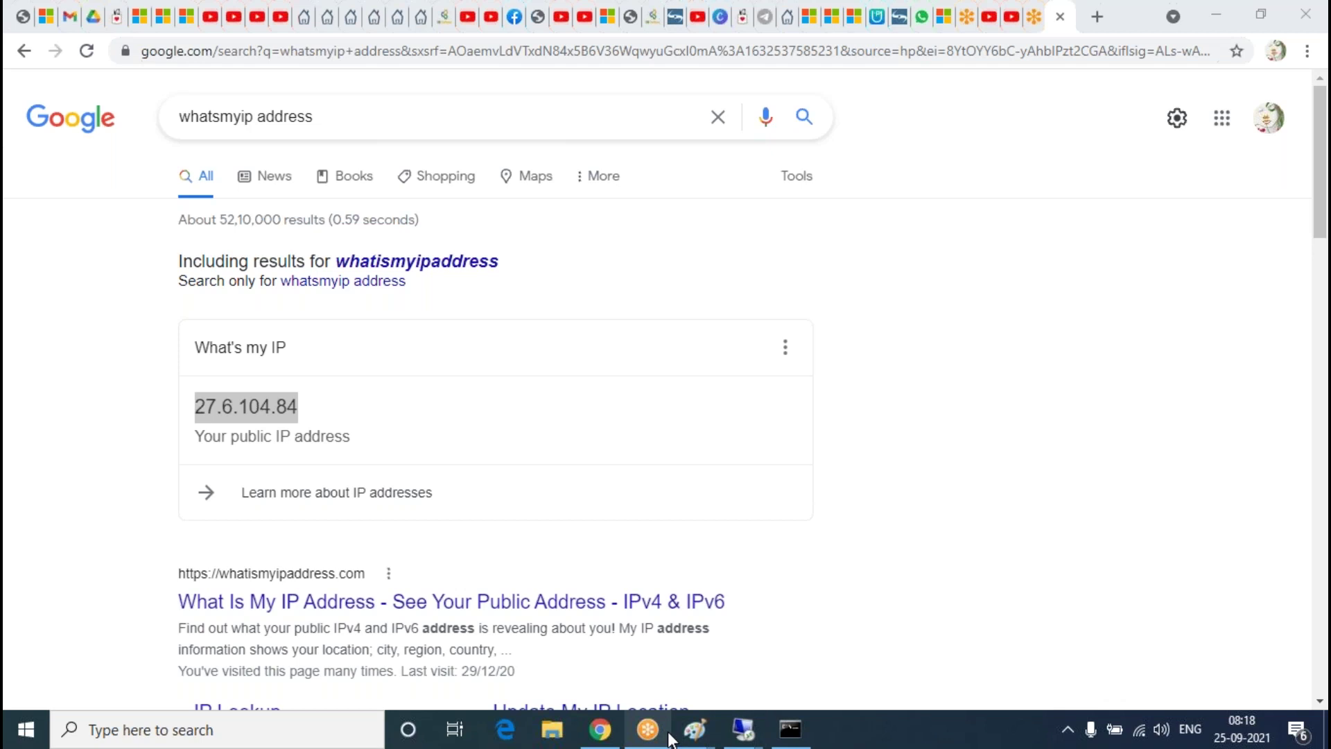
{"action": "mouse_move", "coordinate": [701, 739]}
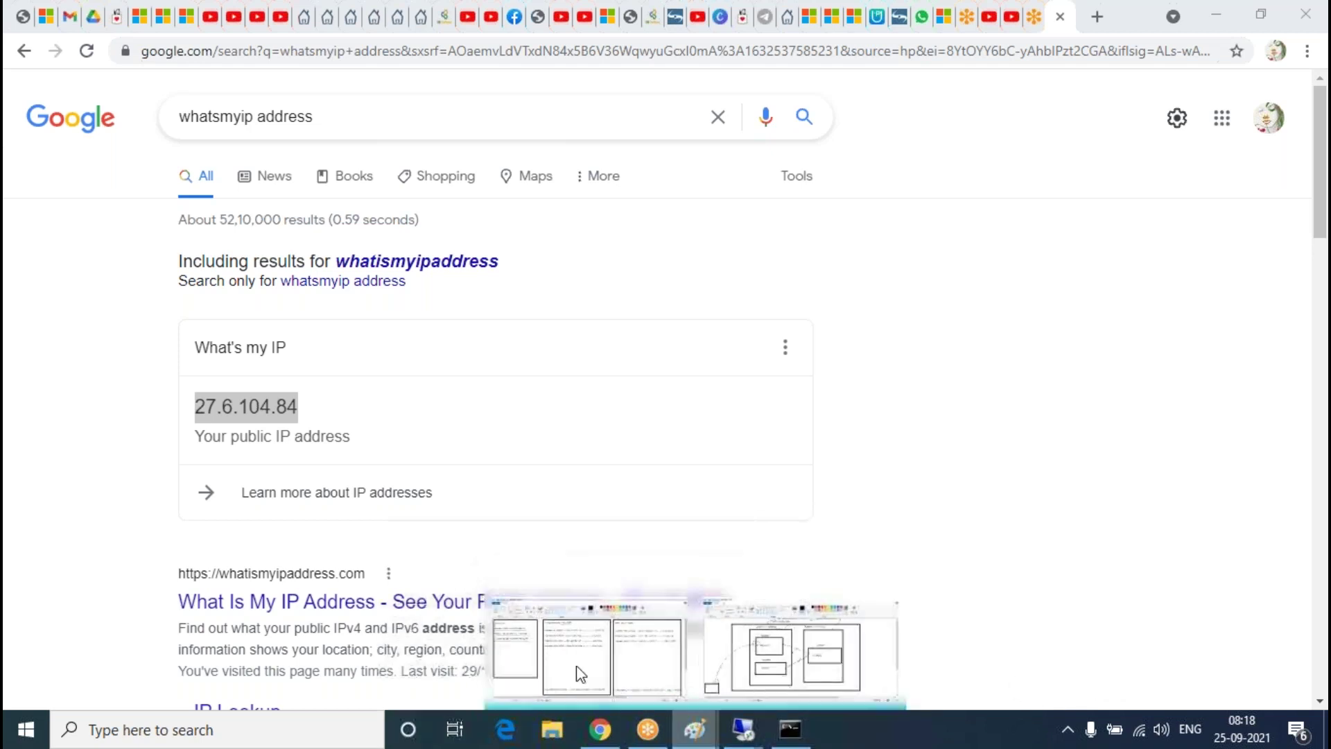
{"action": "left_click", "coordinate": [818, 652]}
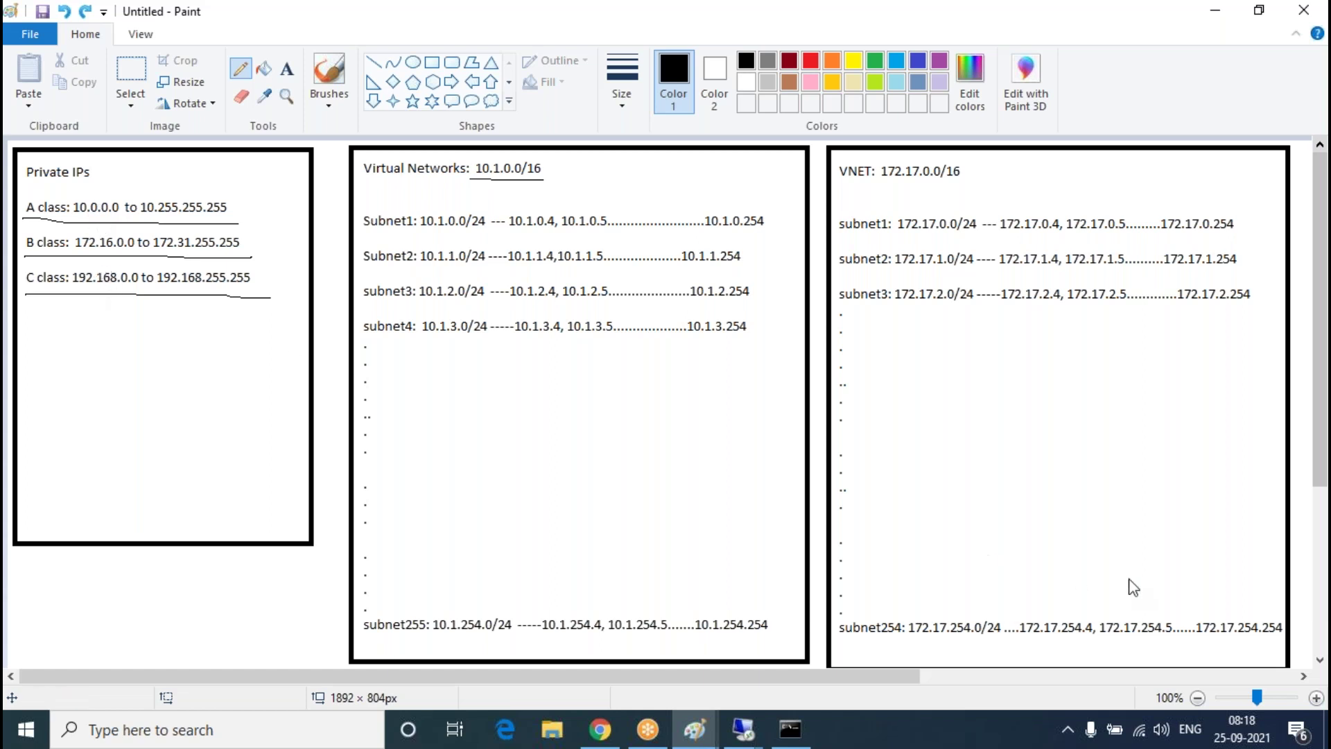
{"action": "left_click", "coordinate": [599, 729]}
{"action": "left_click", "coordinate": [23, 16]}
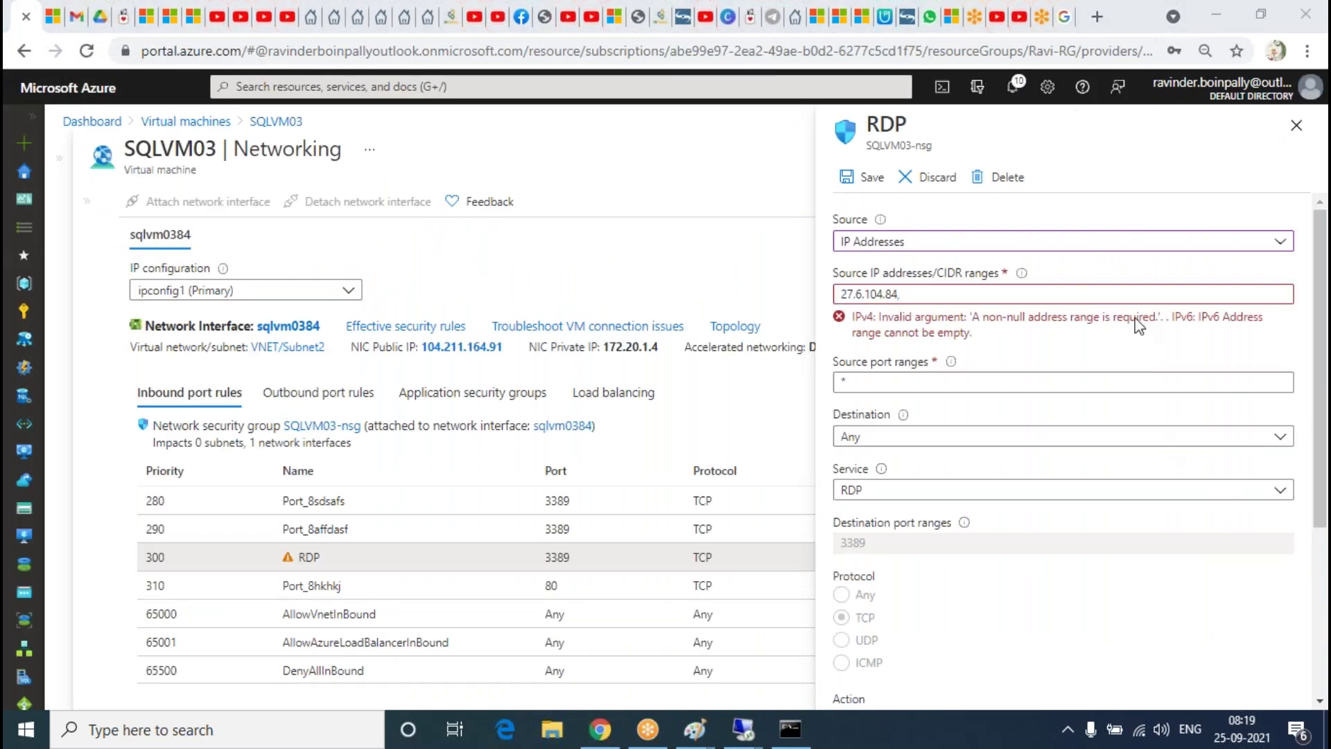
{"action": "left_click", "coordinate": [956, 298]}
{"action": "key", "text": "BackSpace"}
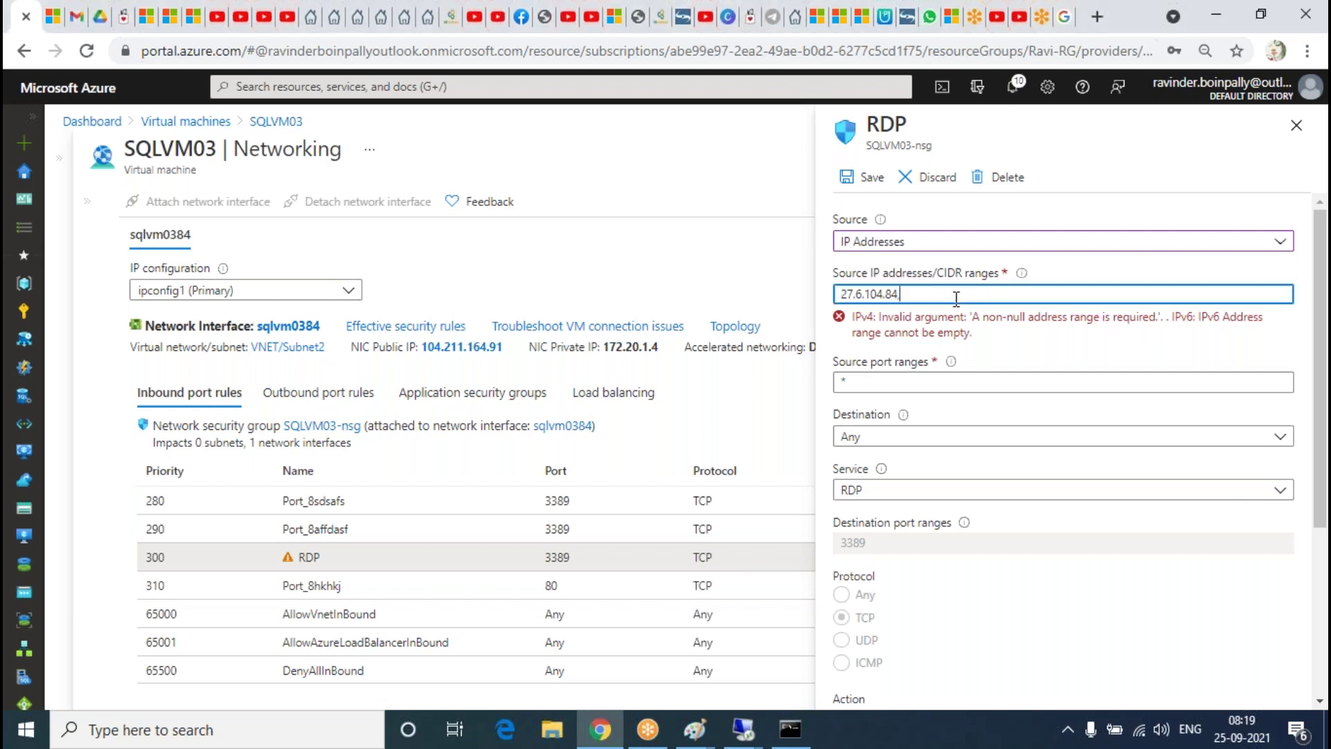
{"action": "type", "text": ","}
{"action": "type", "text": "122.178.22.26"}
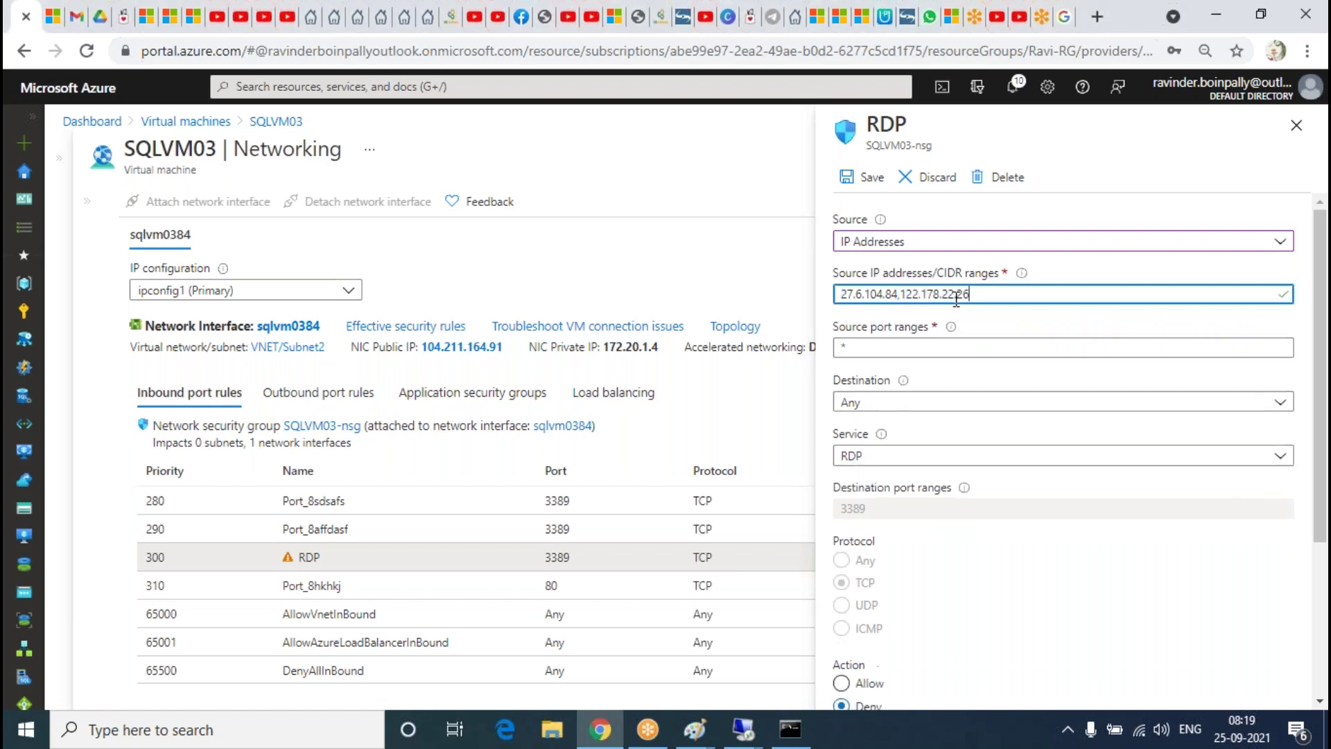
{"action": "type", "text": ","}
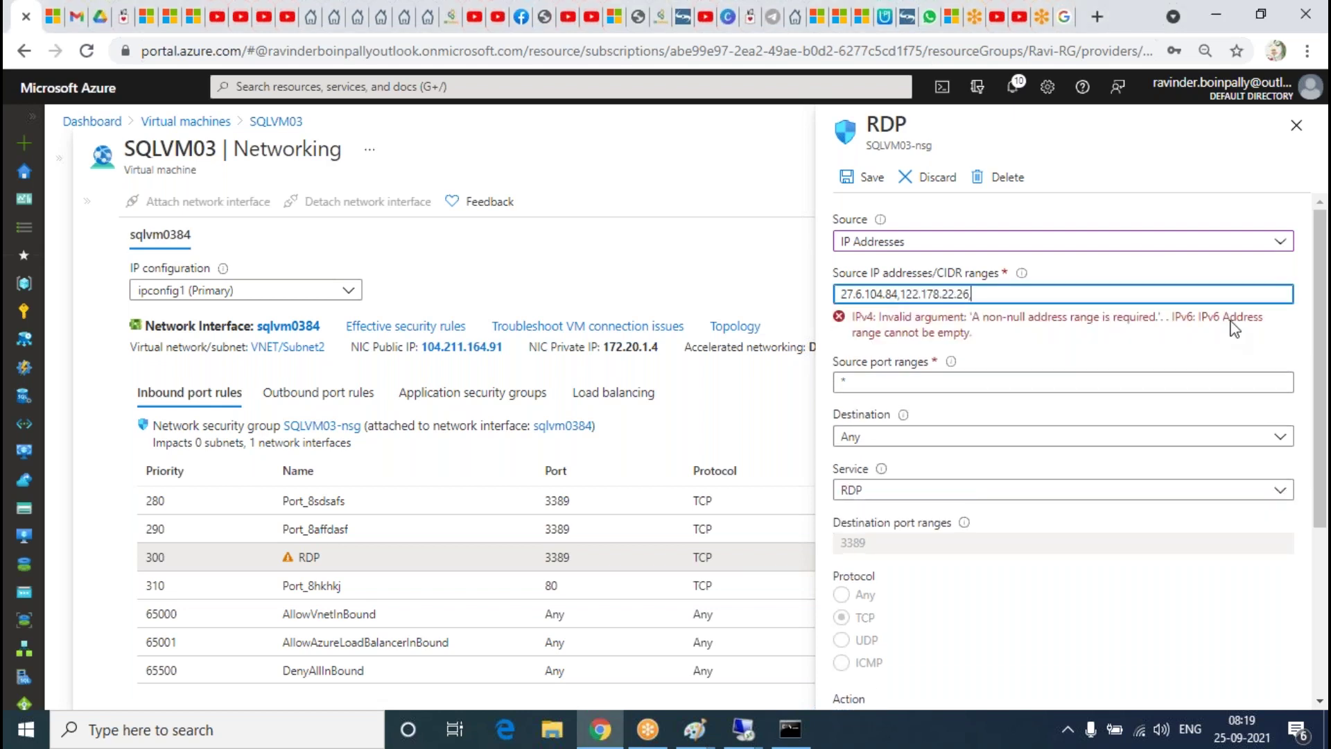
{"action": "left_click", "coordinate": [1303, 265]}
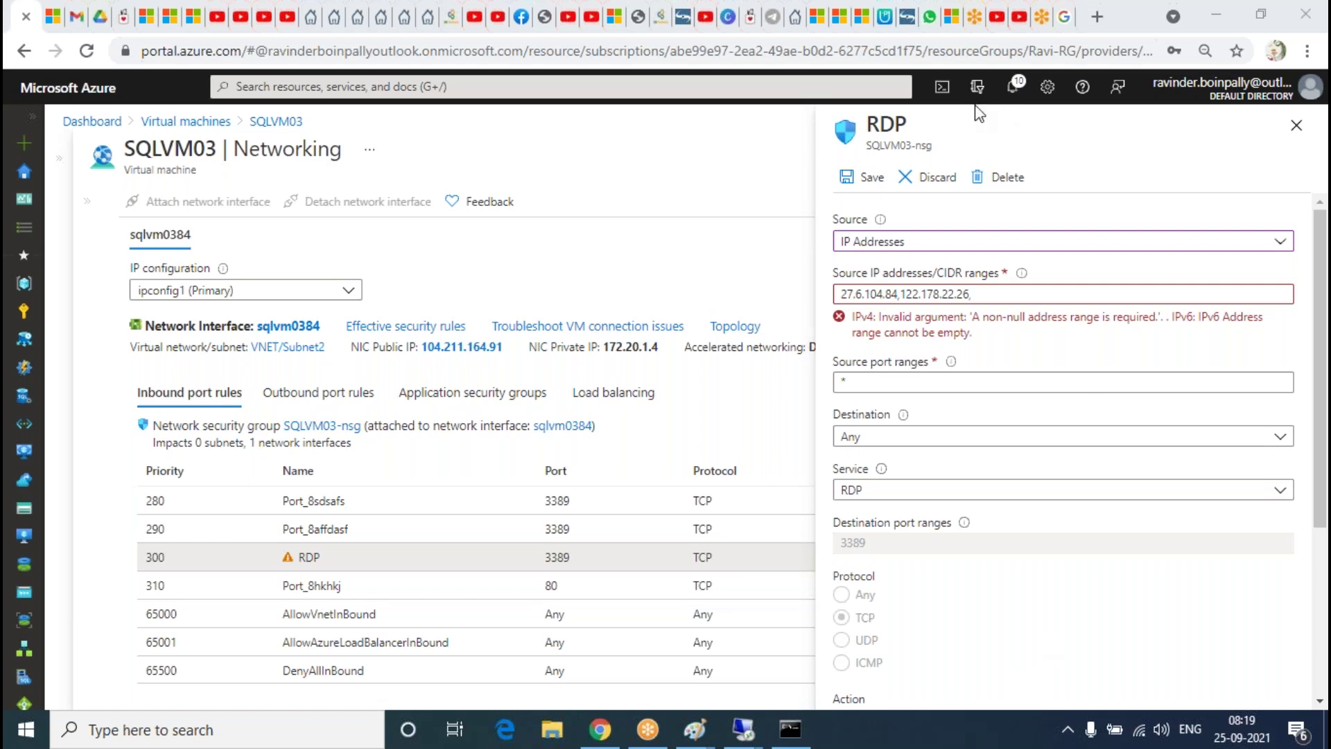
{"action": "left_click", "coordinate": [1016, 294]}
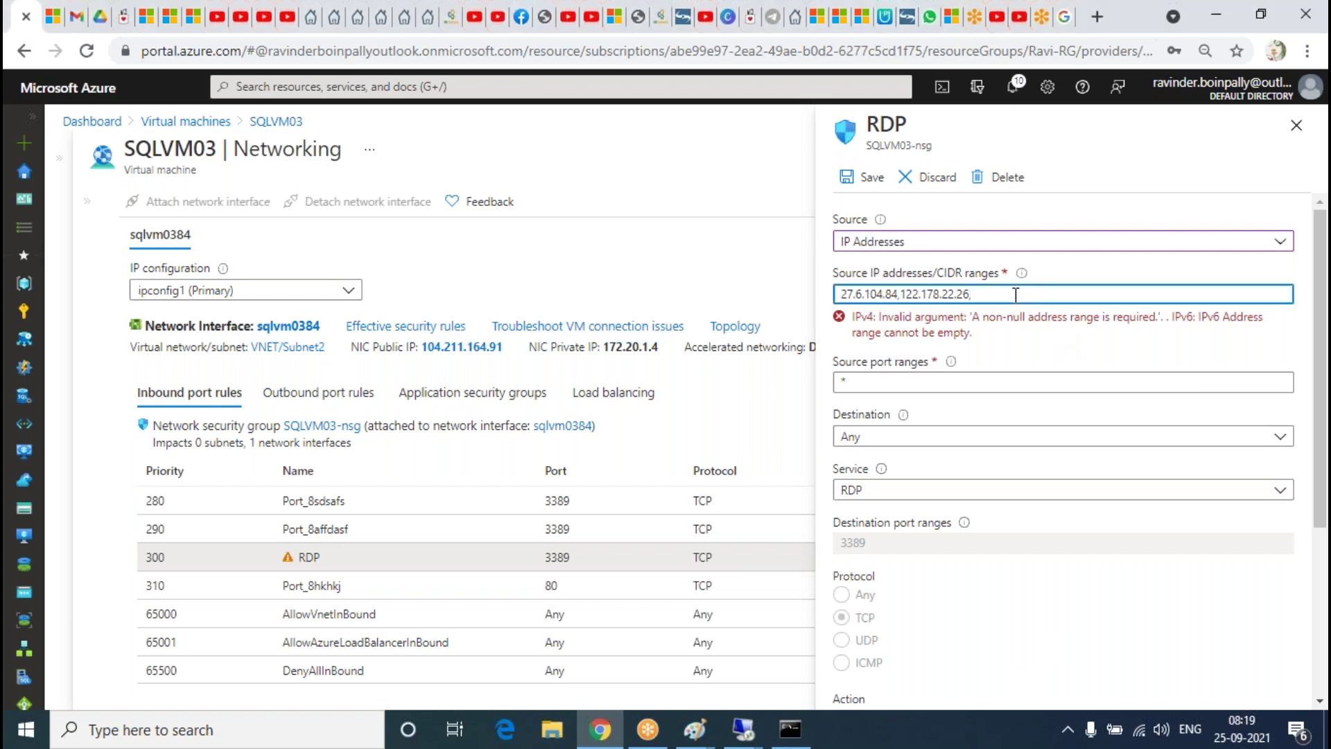
{"action": "type", "text": "103.5.134.173"}
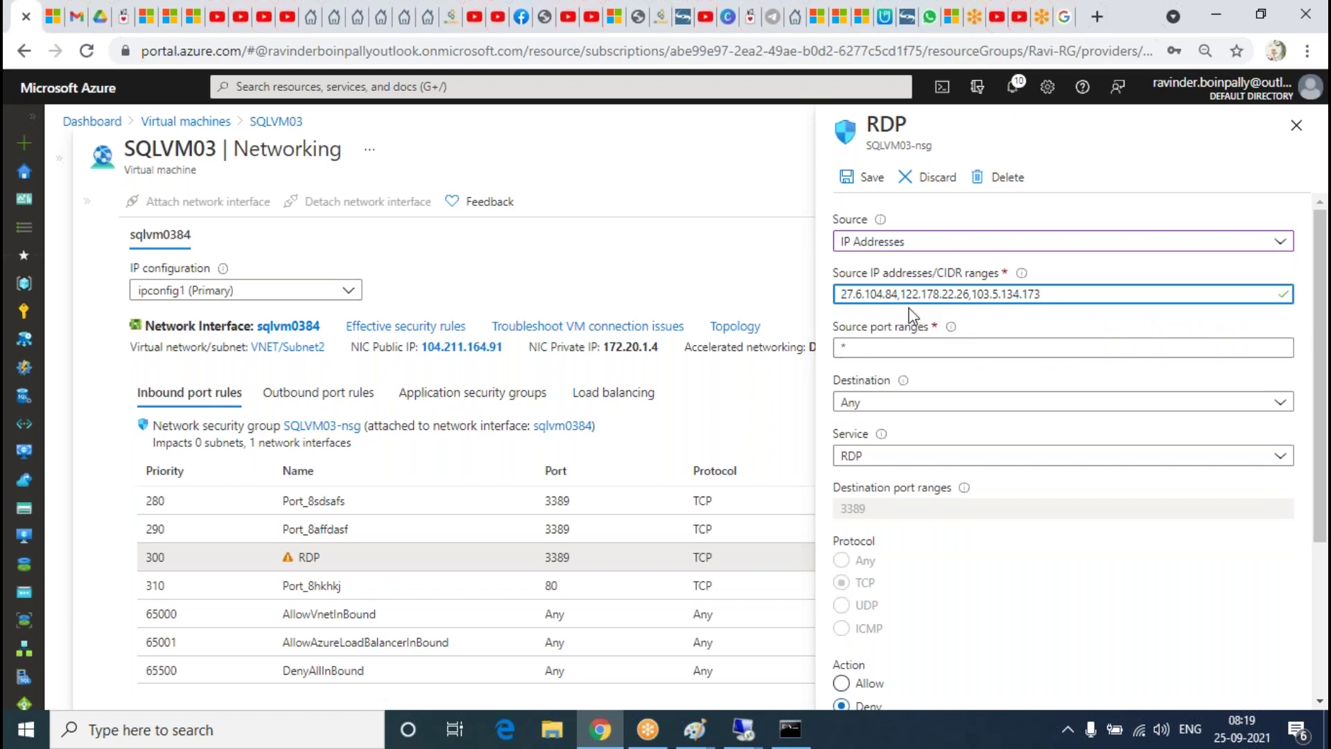
{"action": "left_click", "coordinate": [871, 180]}
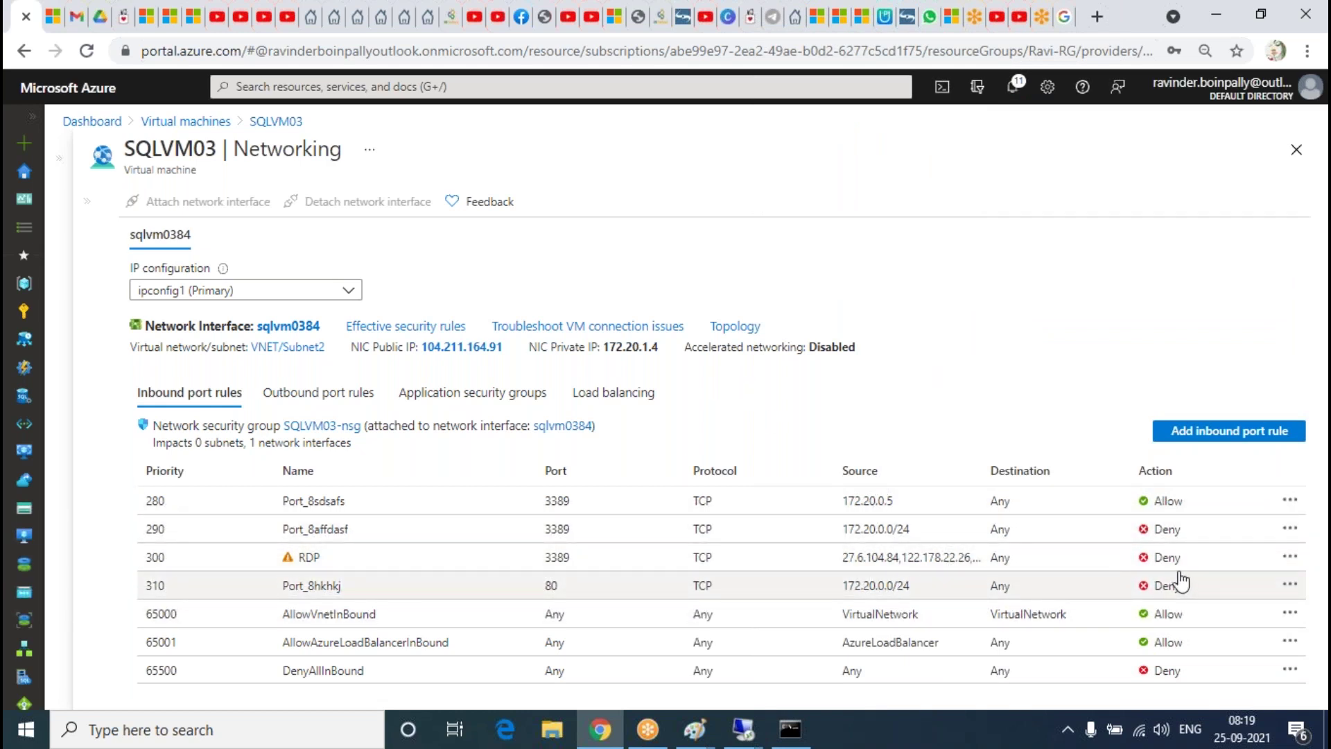
Switch the RDP rule's action on port 3389 from Deny to Allow and save it
{"action": "left_click", "coordinate": [988, 563]}
{"action": "scroll", "coordinate": [901, 558], "scroll_direction": "down", "scroll_amount": 3}
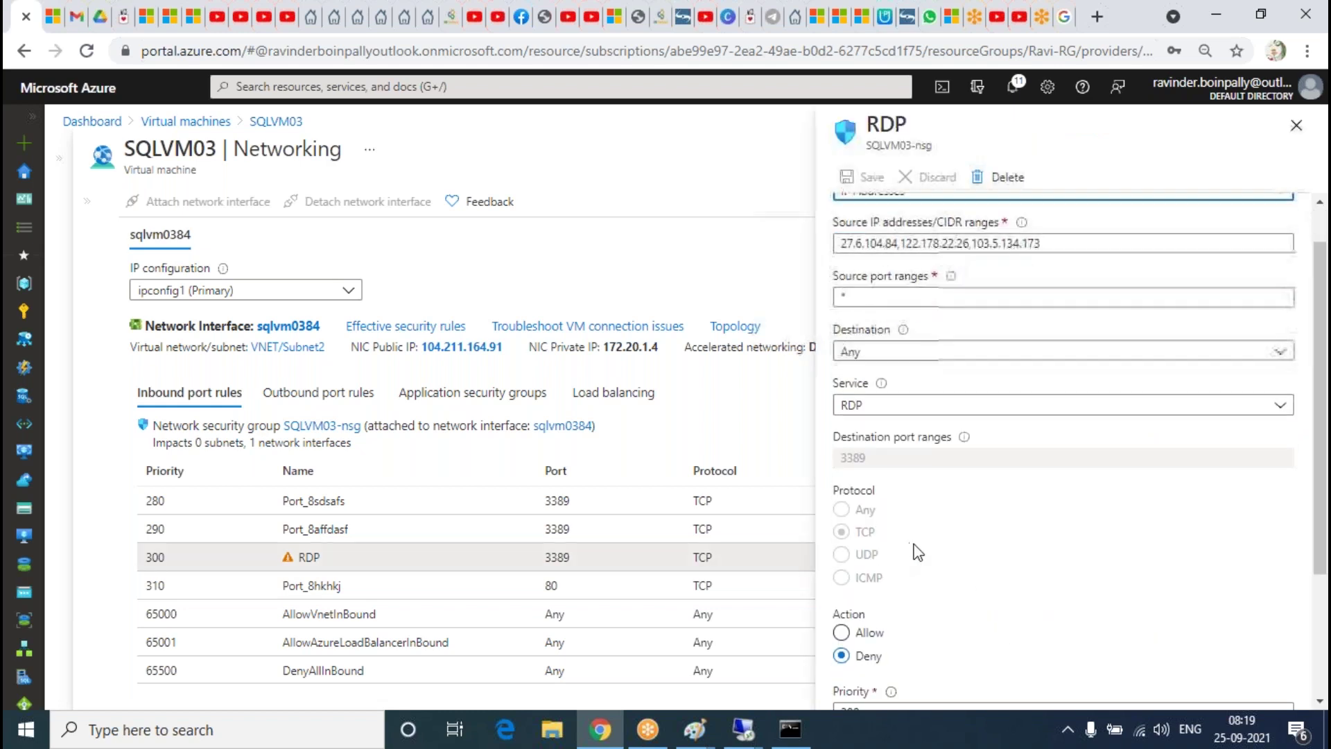
{"action": "left_click", "coordinate": [850, 495]}
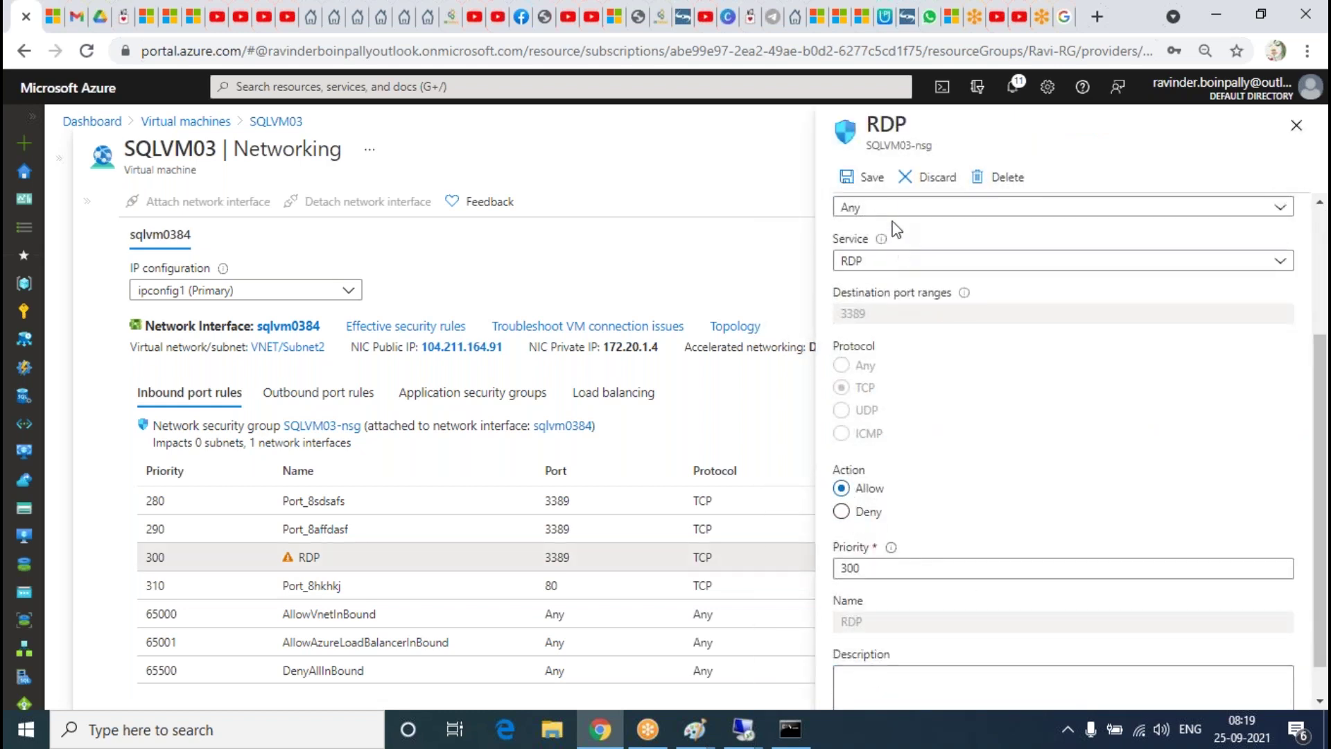
{"action": "left_click", "coordinate": [864, 177]}
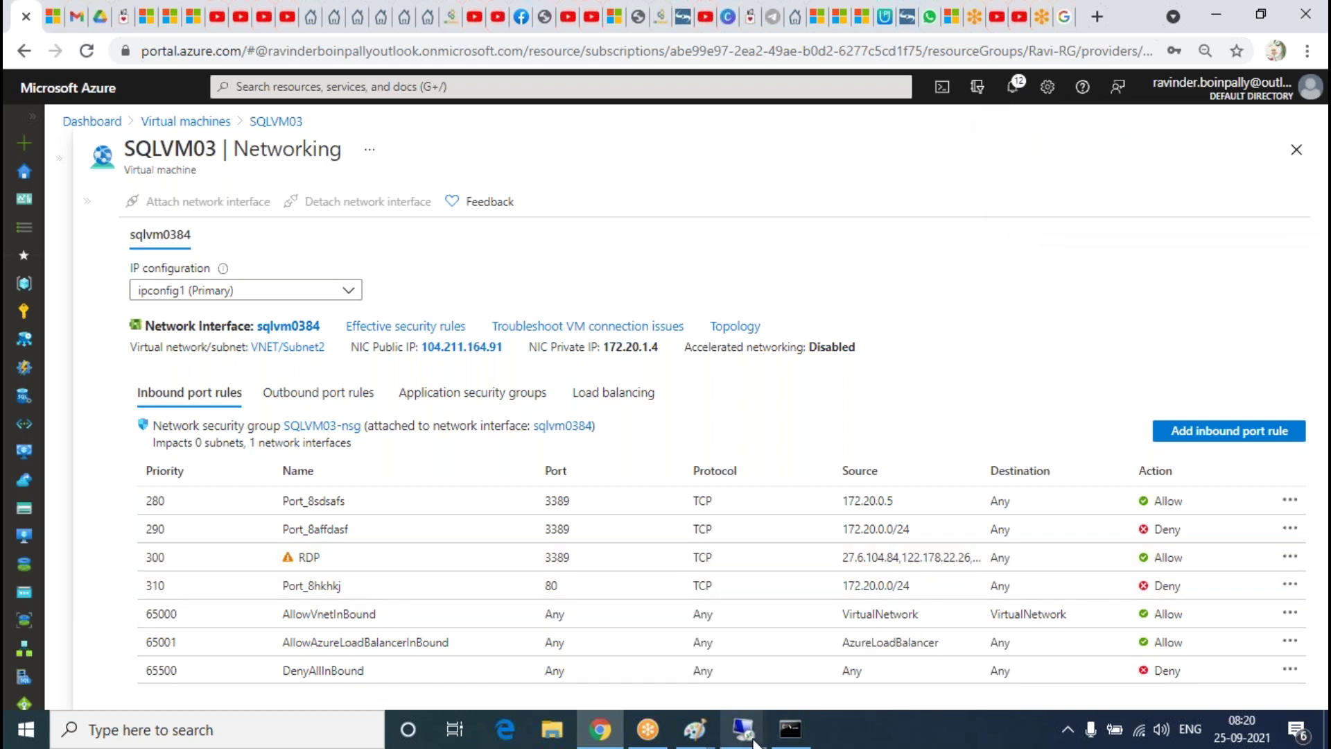
{"action": "mouse_move", "coordinate": [743, 728]}
{"action": "left_click", "coordinate": [950, 692]}
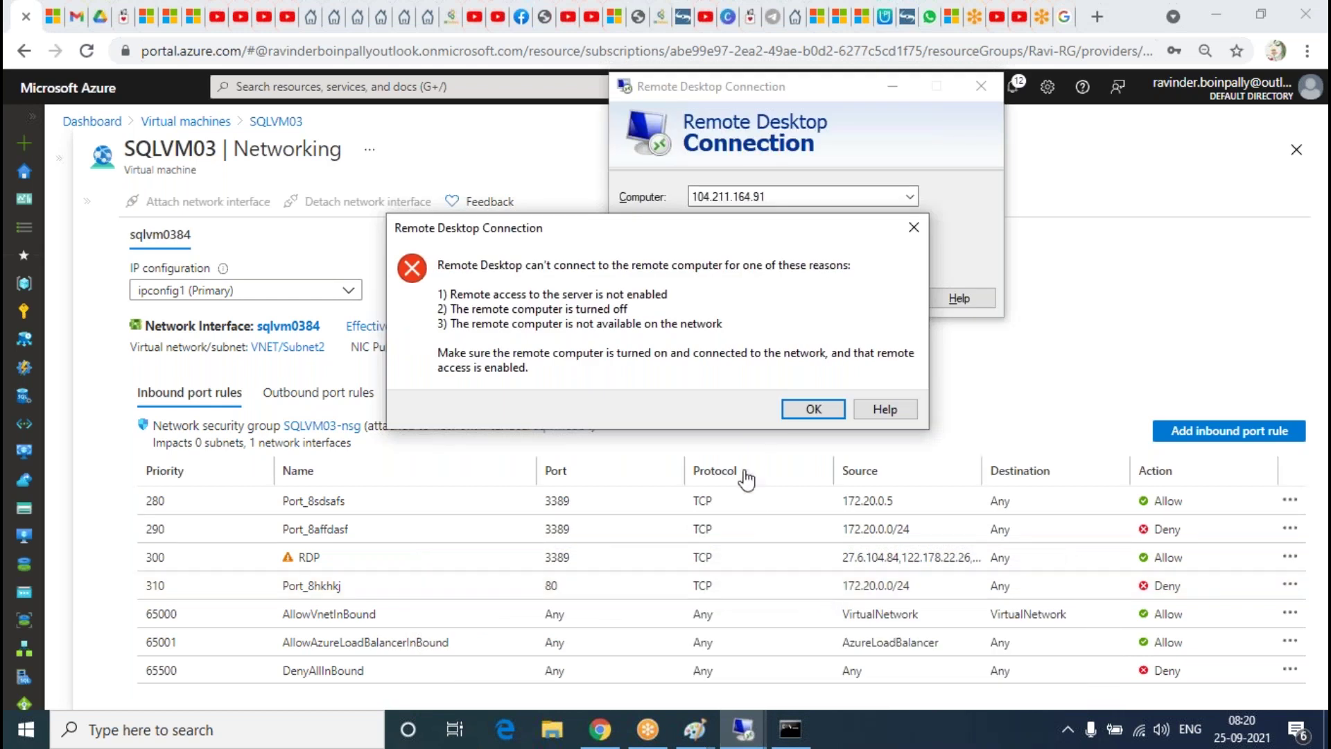
{"action": "left_click", "coordinate": [813, 409]}
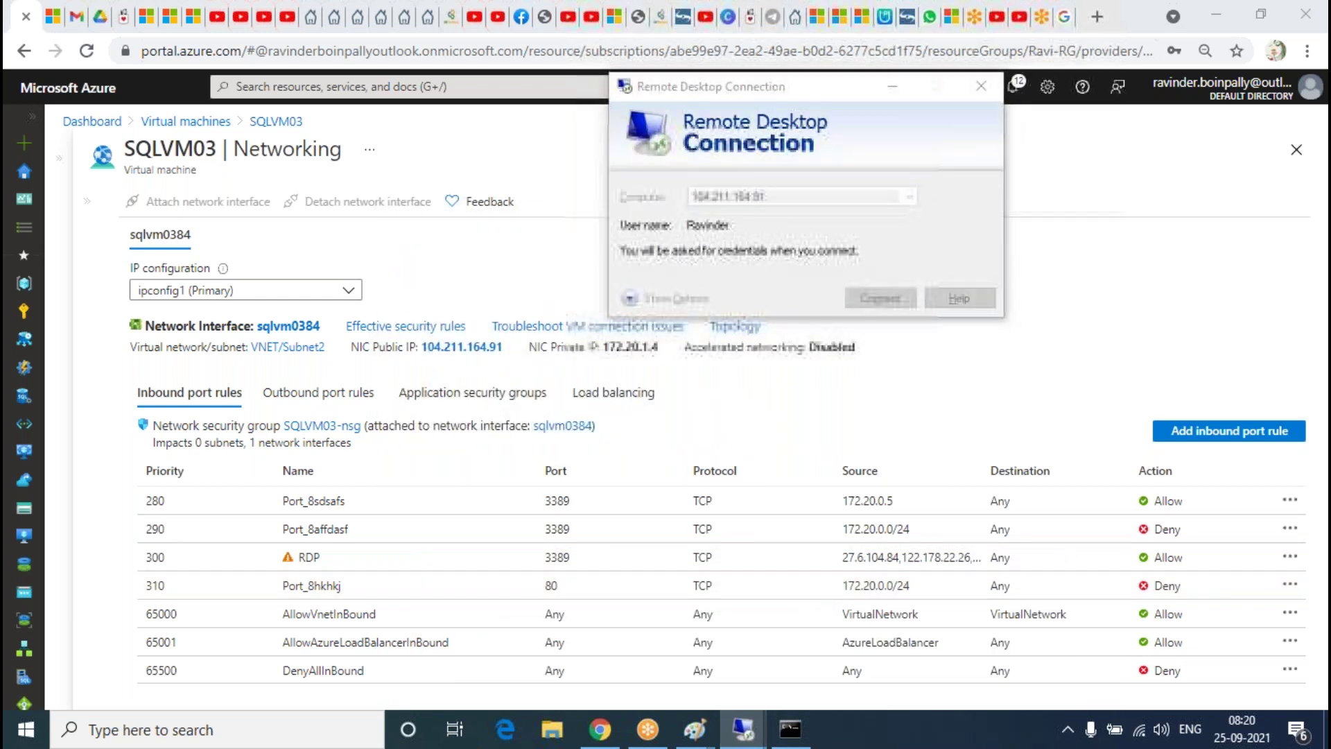
{"action": "left_click", "coordinate": [868, 341]}
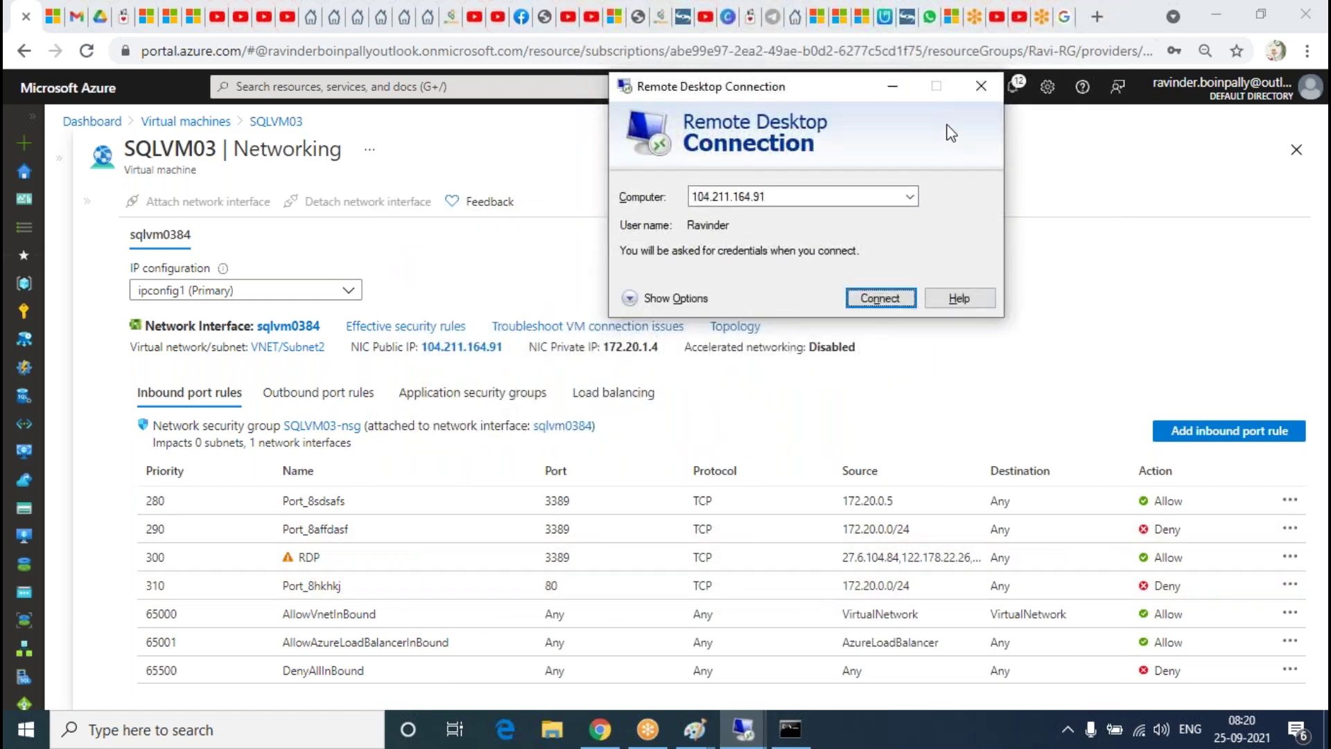
{"action": "left_click", "coordinate": [893, 87]}
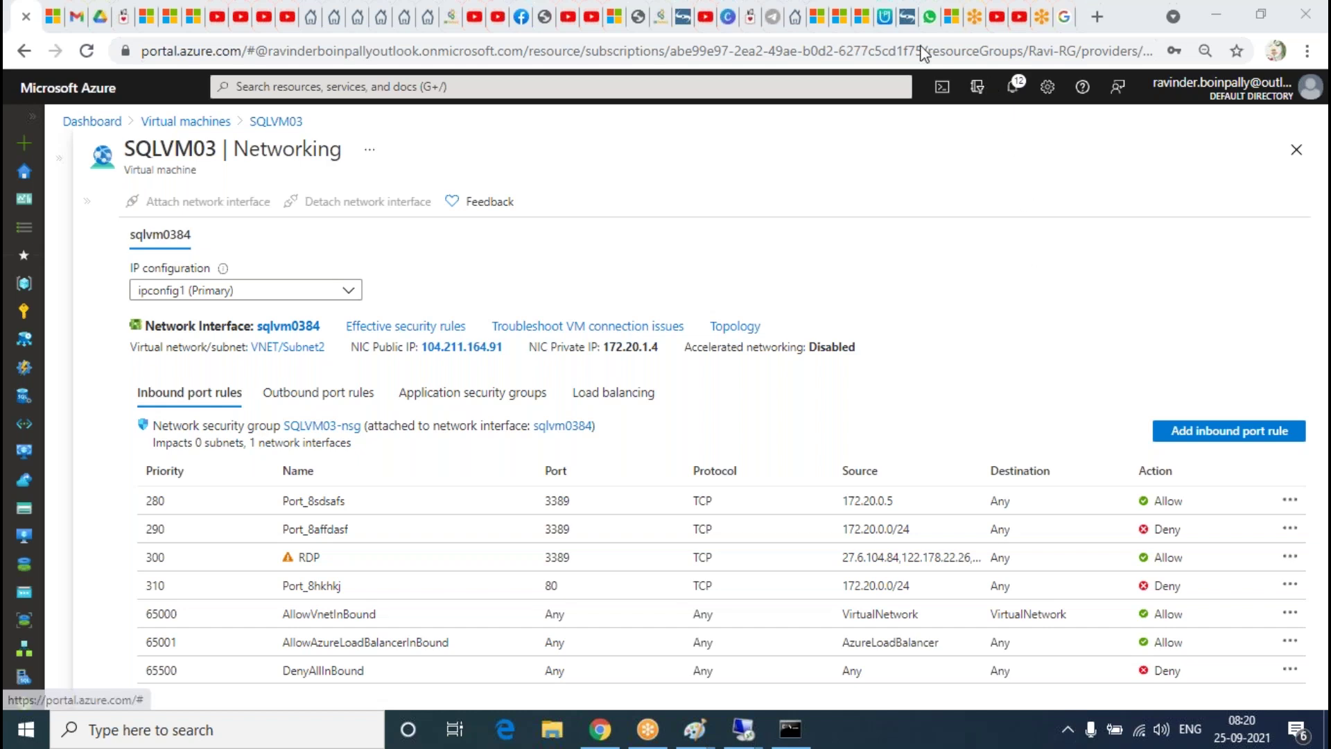
Inspect the RDP rule's source IP addresses, then close the rule without changes
{"action": "left_click", "coordinate": [960, 559]}
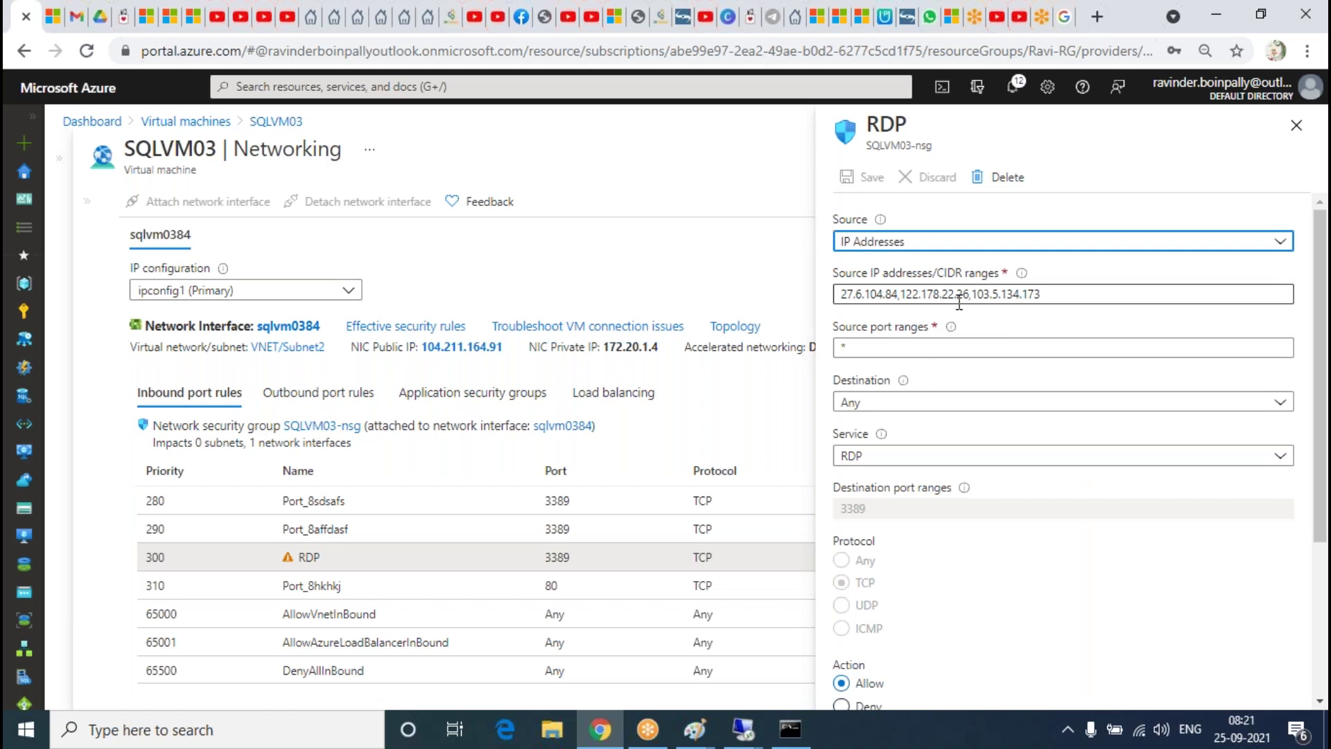
{"action": "left_click_drag", "start_coordinate": [971, 303], "coordinate": [900, 303]}
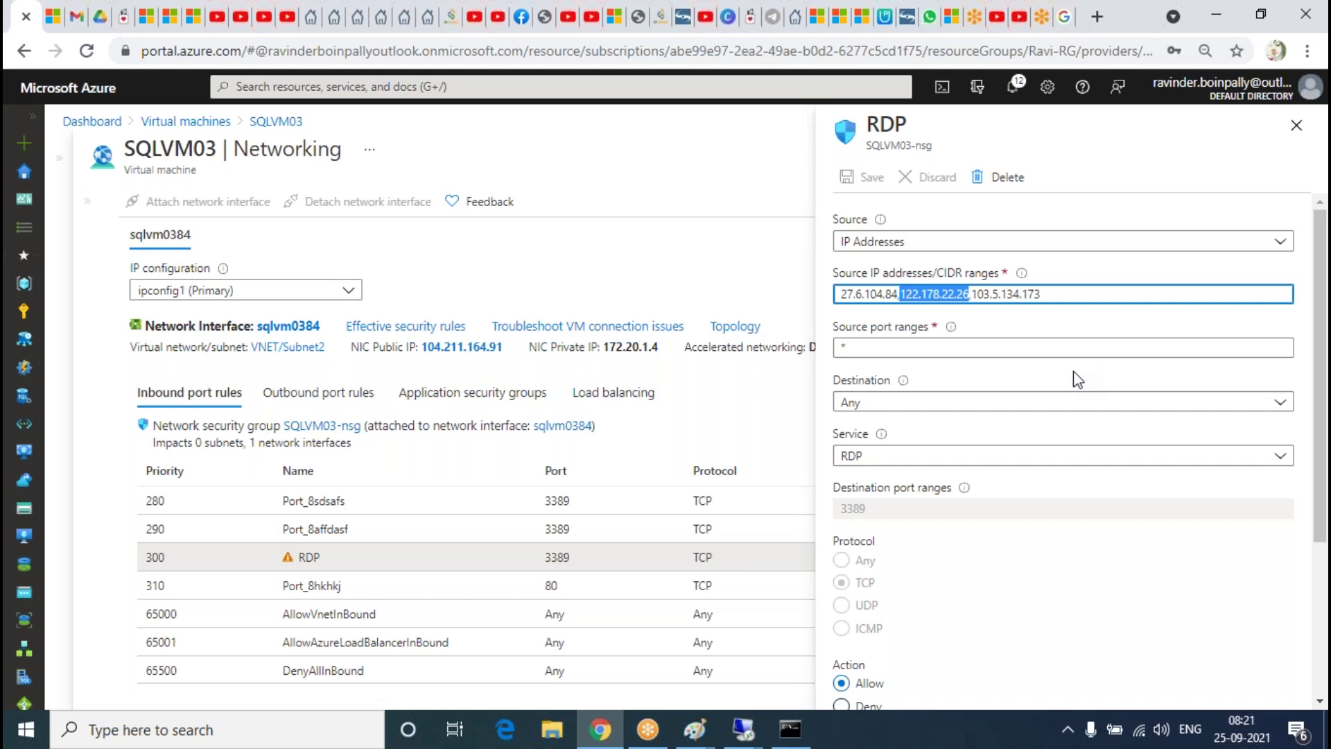
{"action": "left_click", "coordinate": [1066, 297]}
{"action": "left_click_drag", "start_coordinate": [1050, 294], "coordinate": [847, 300]}
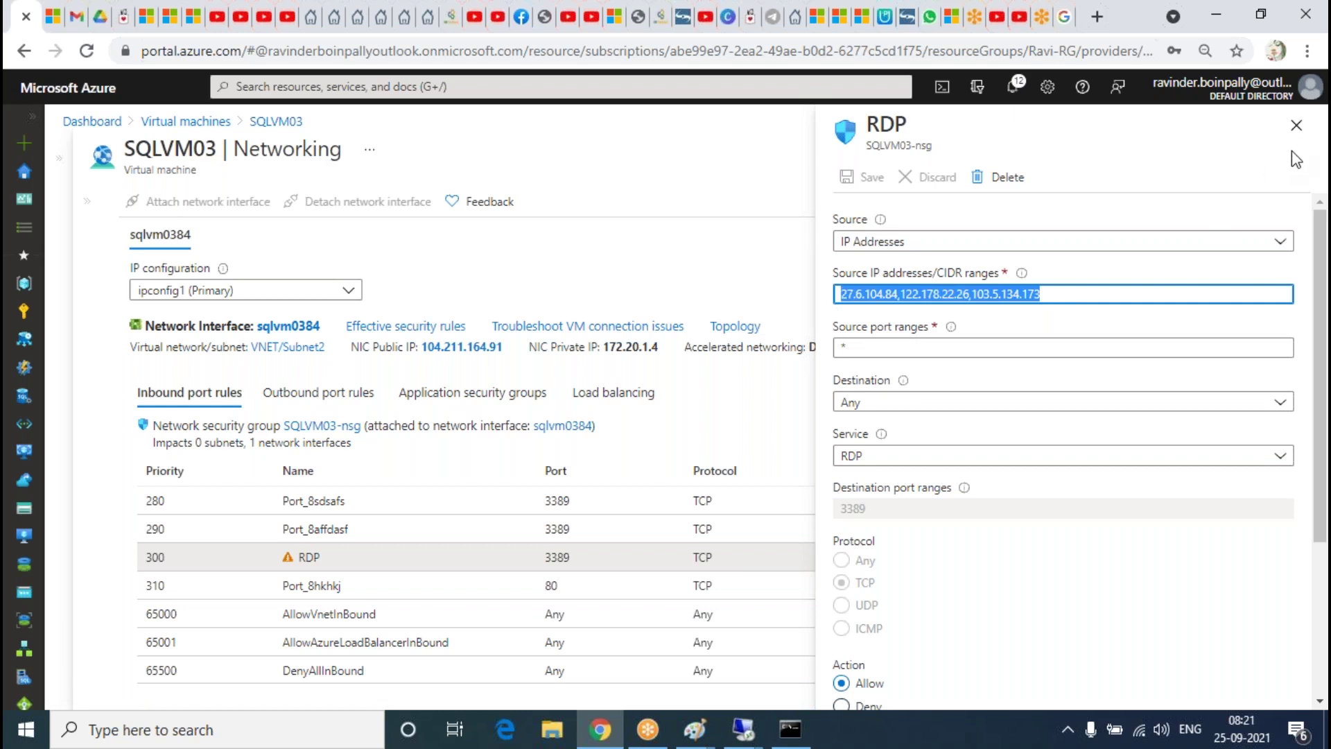
{"action": "left_click", "coordinate": [1296, 126]}
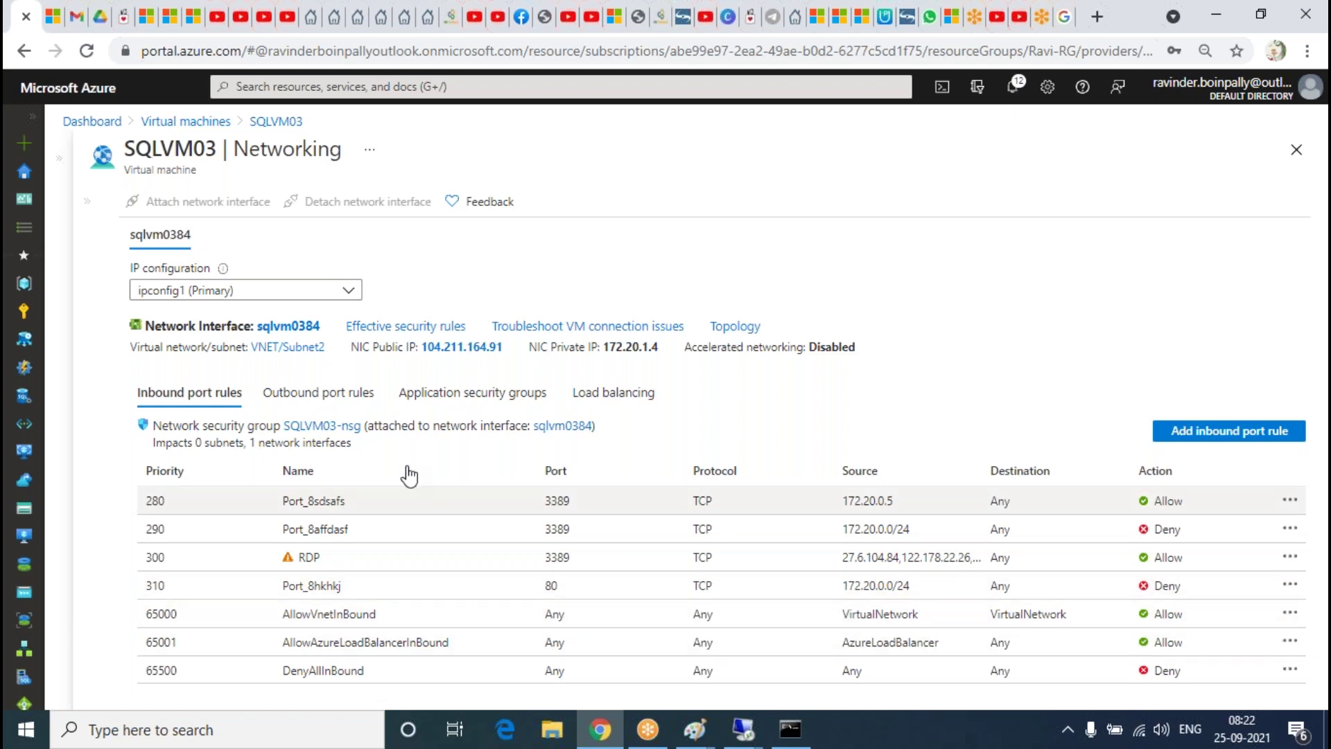
Expand SQLVM03's settings menu and the Virtual machines list, then bring the Paint diagram forward
{"action": "left_click", "coordinate": [93, 220]}
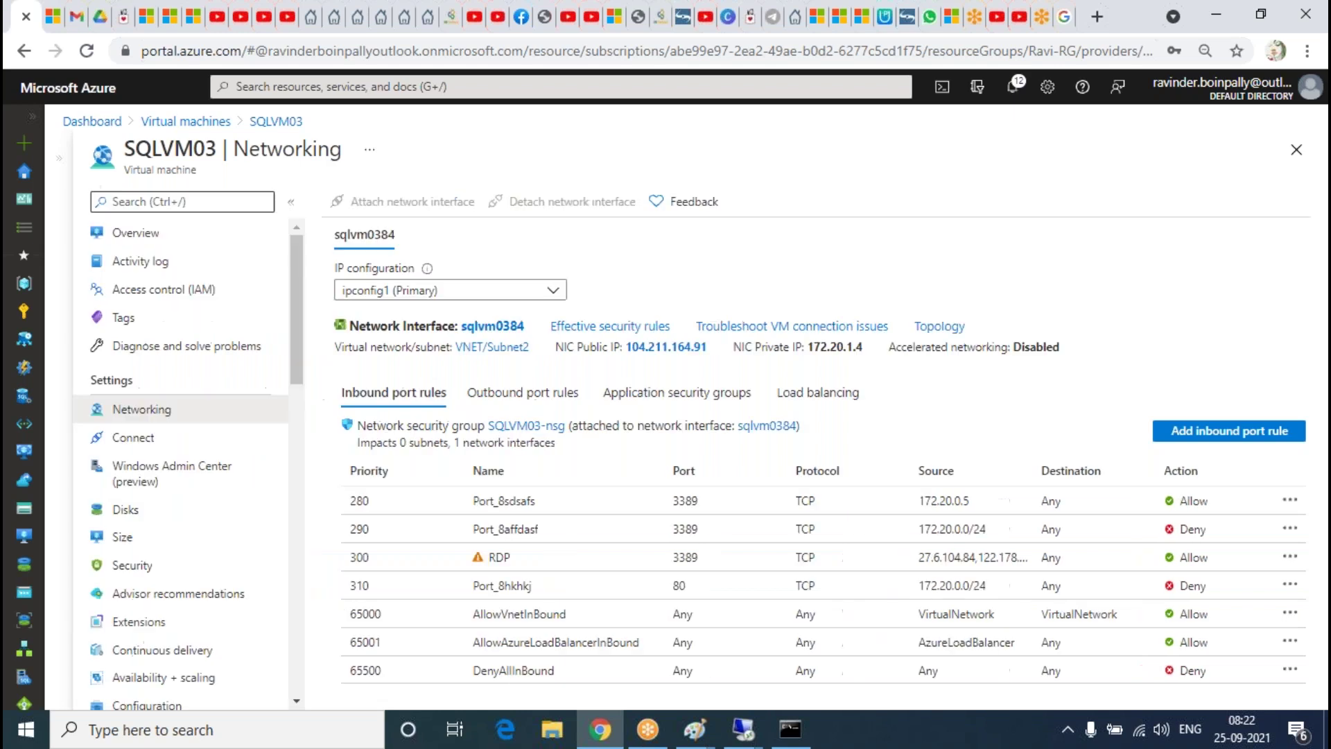
{"action": "left_click", "coordinate": [61, 160]}
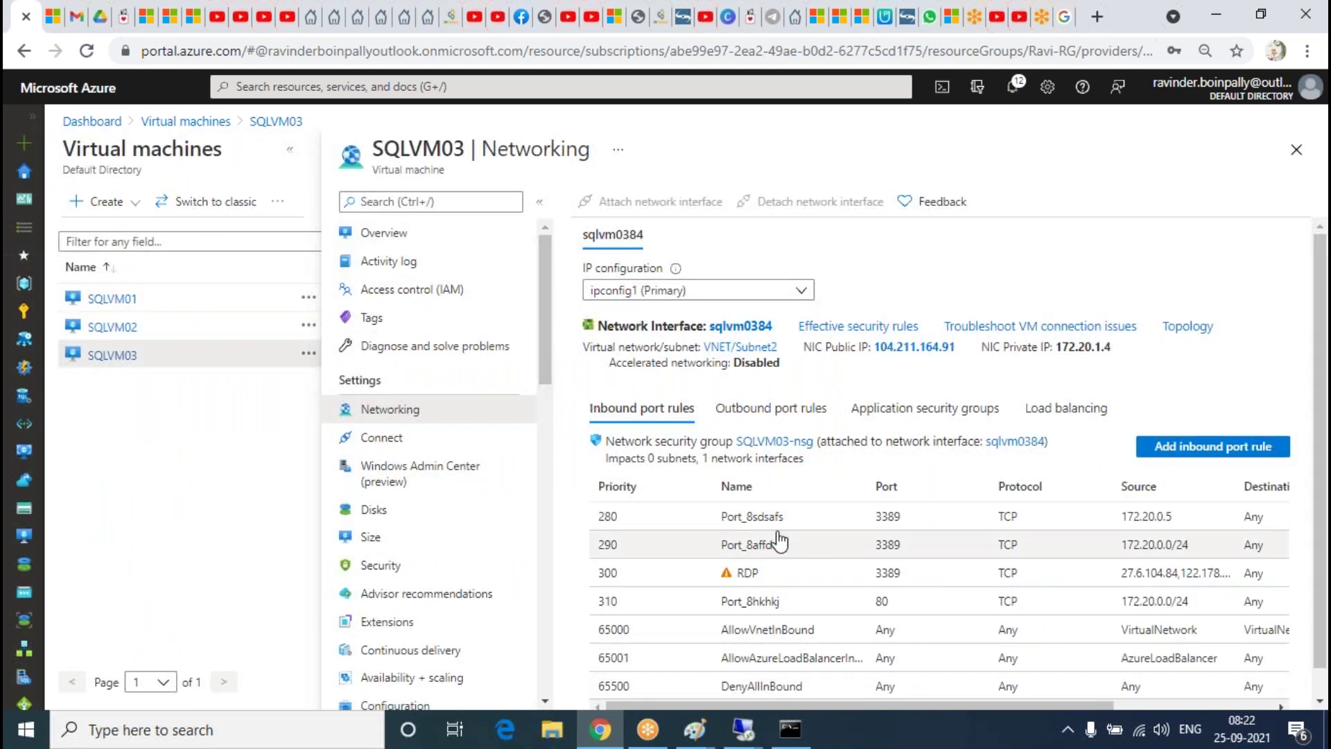
{"action": "mouse_move", "coordinate": [694, 729]}
{"action": "left_click", "coordinate": [802, 674]}
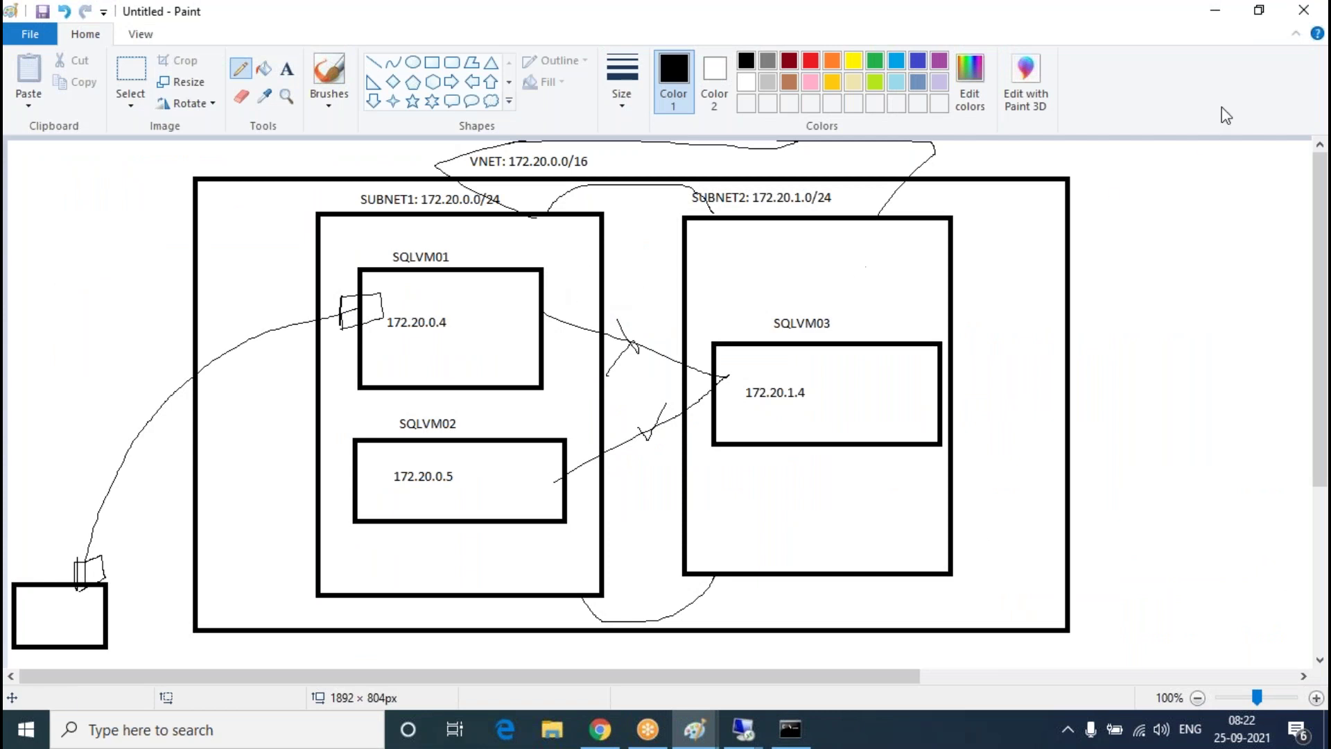
Minimize Paint to reveal SQLVM03's Networking page listing inbound rules 280 through 65500
{"action": "left_click", "coordinate": [1215, 10]}
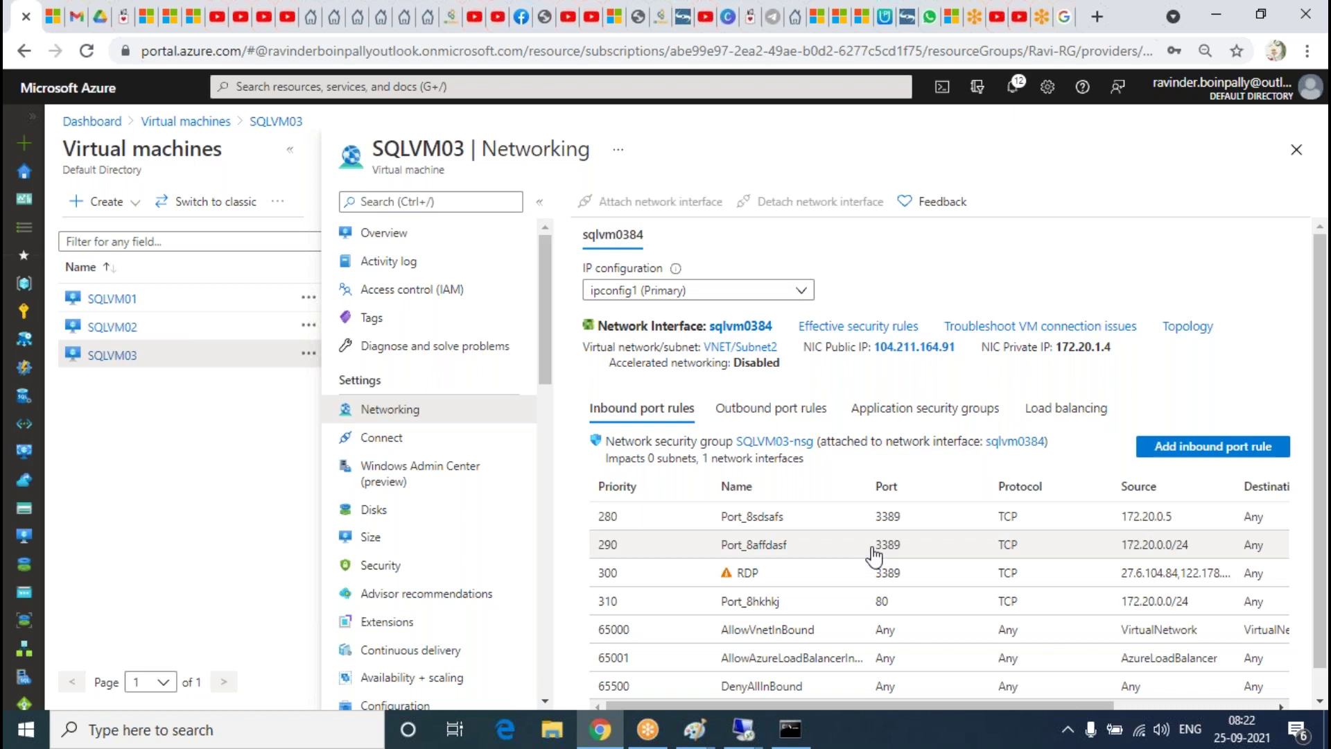
{"action": "scroll", "coordinate": [881, 551], "scroll_direction": "down", "scroll_amount": 1}
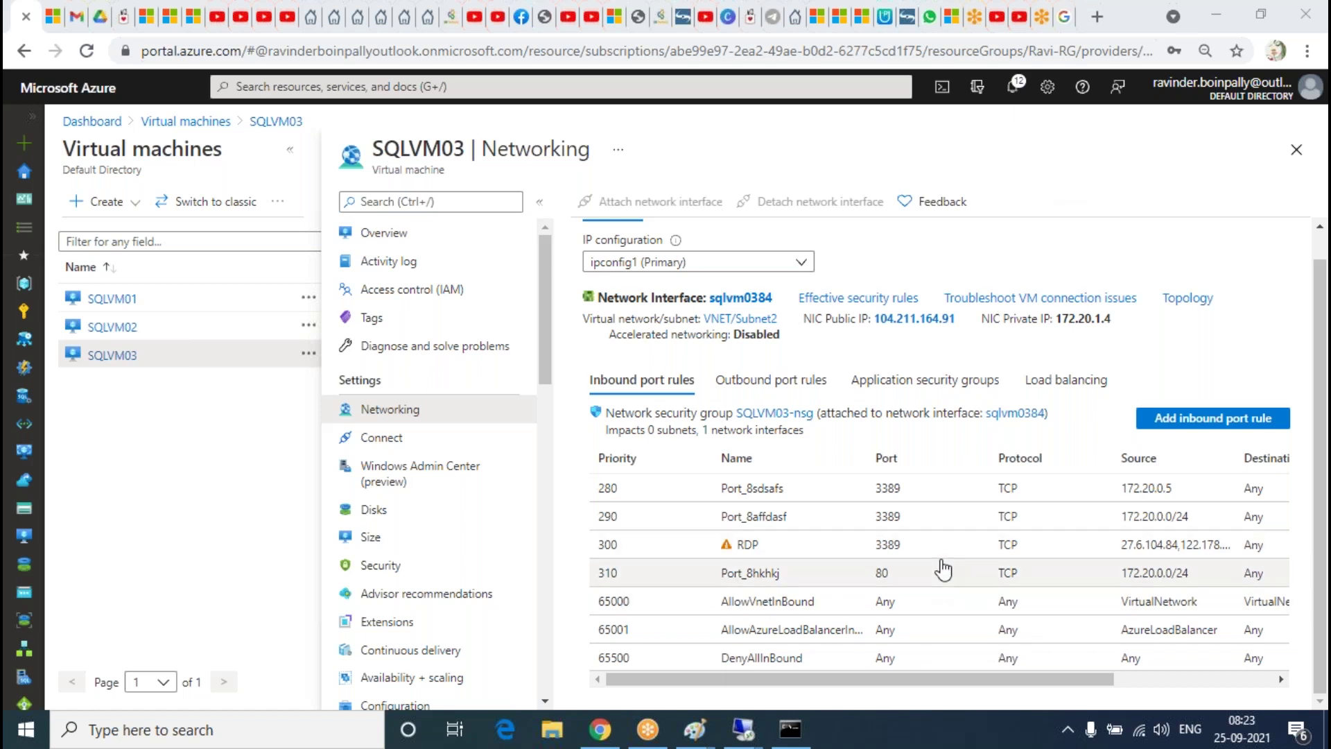
{"action": "scroll", "coordinate": [943, 568], "scroll_direction": "up", "scroll_amount": 1}
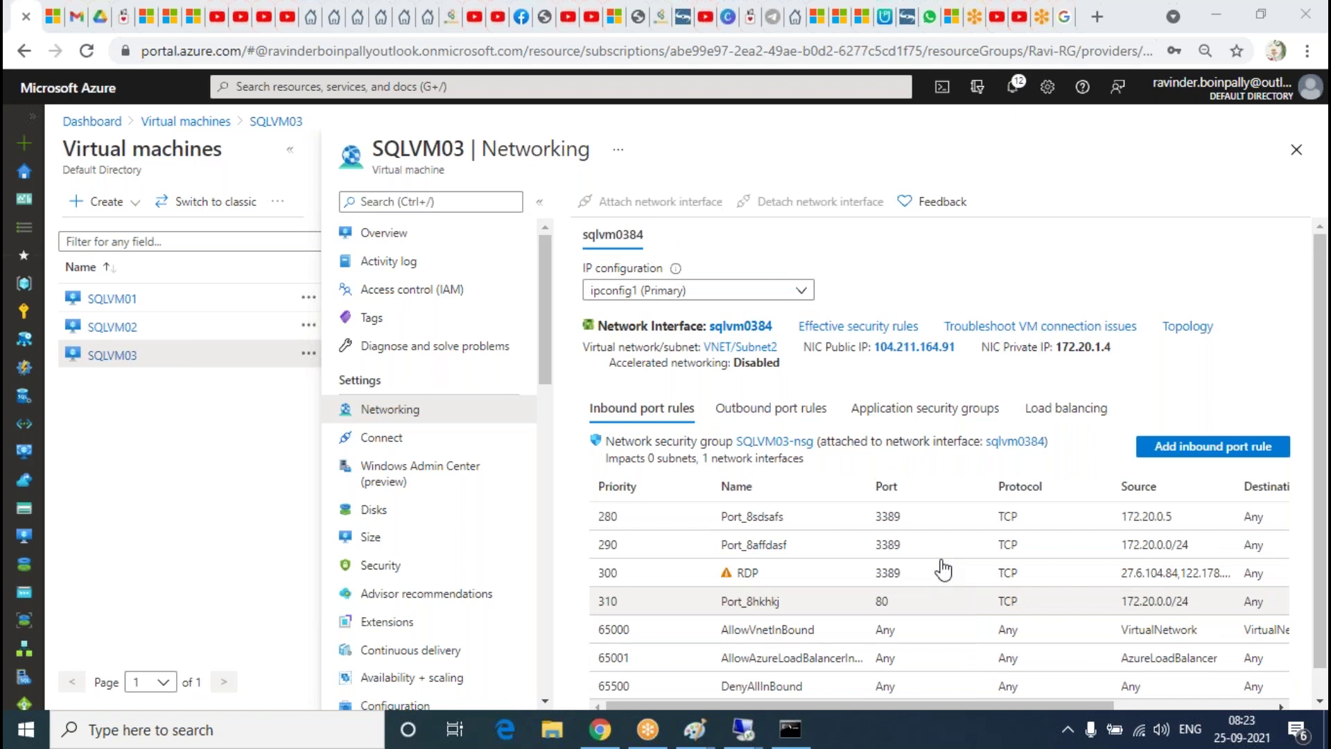
Scroll through SQLVM03's inbound port rules, then switch to the Paint diagram showing SQLVM03 at 172.20.1.4
{"action": "scroll", "coordinate": [943, 569], "scroll_direction": "down", "scroll_amount": 1}
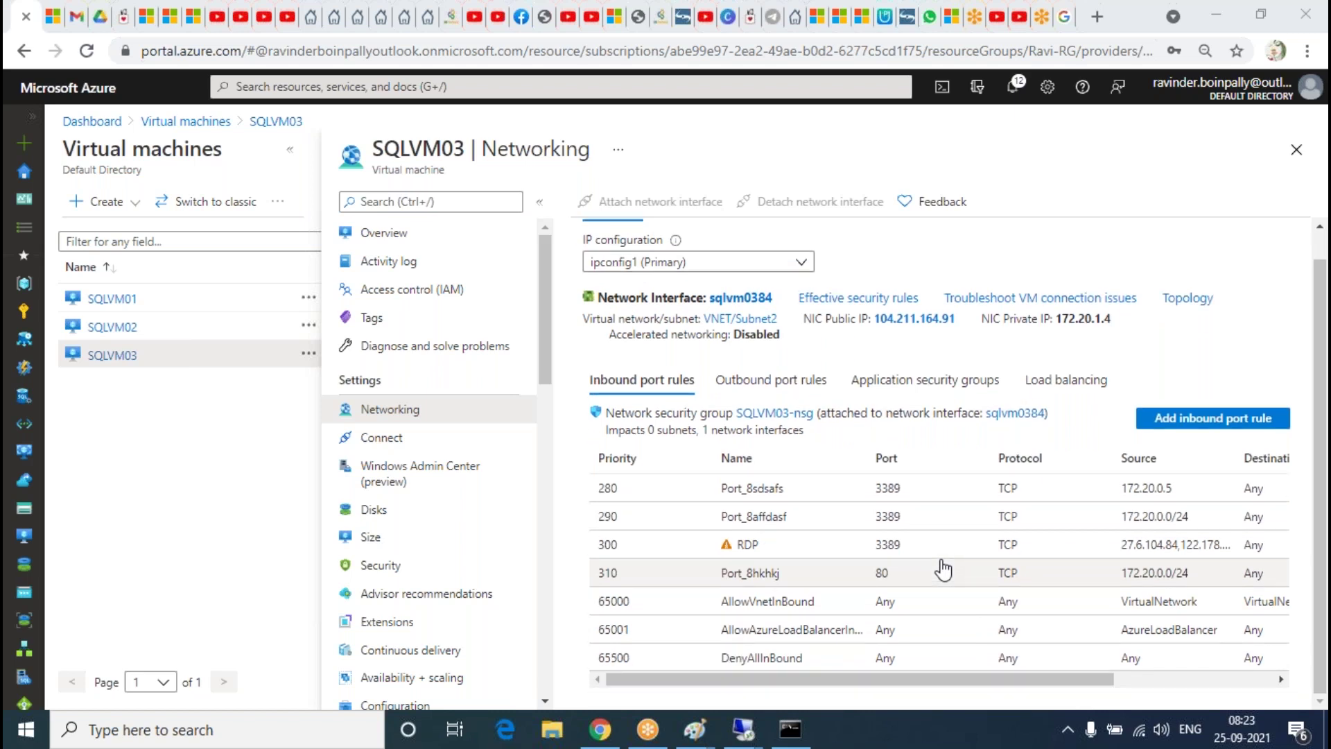
{"action": "scroll", "coordinate": [953, 570], "scroll_direction": "up", "scroll_amount": 1}
{"action": "scroll", "coordinate": [958, 579], "scroll_direction": "down", "scroll_amount": 1}
{"action": "scroll", "coordinate": [985, 591], "scroll_direction": "up", "scroll_amount": 1}
{"action": "scroll", "coordinate": [998, 598], "scroll_direction": "down", "scroll_amount": 1}
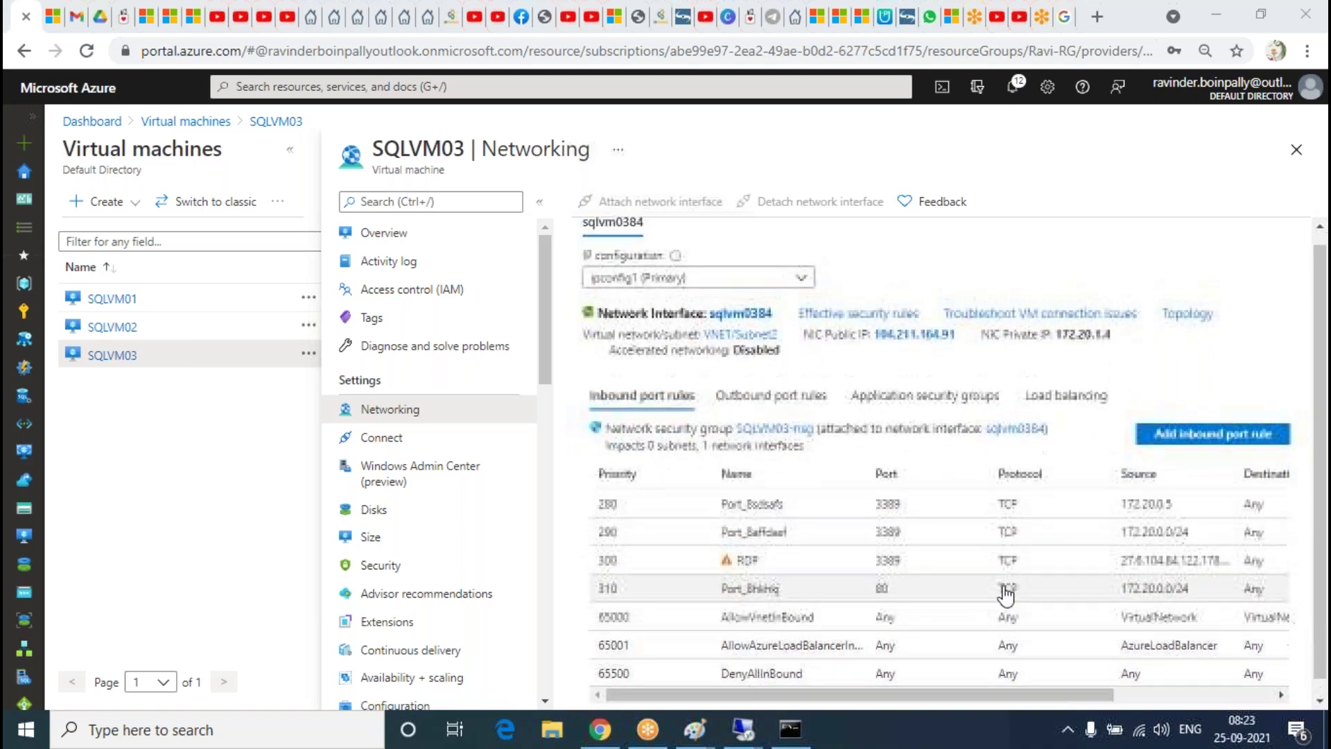
{"action": "scroll", "coordinate": [1005, 593], "scroll_direction": "up", "scroll_amount": 1}
{"action": "scroll", "coordinate": [1014, 591], "scroll_direction": "up", "scroll_amount": 1}
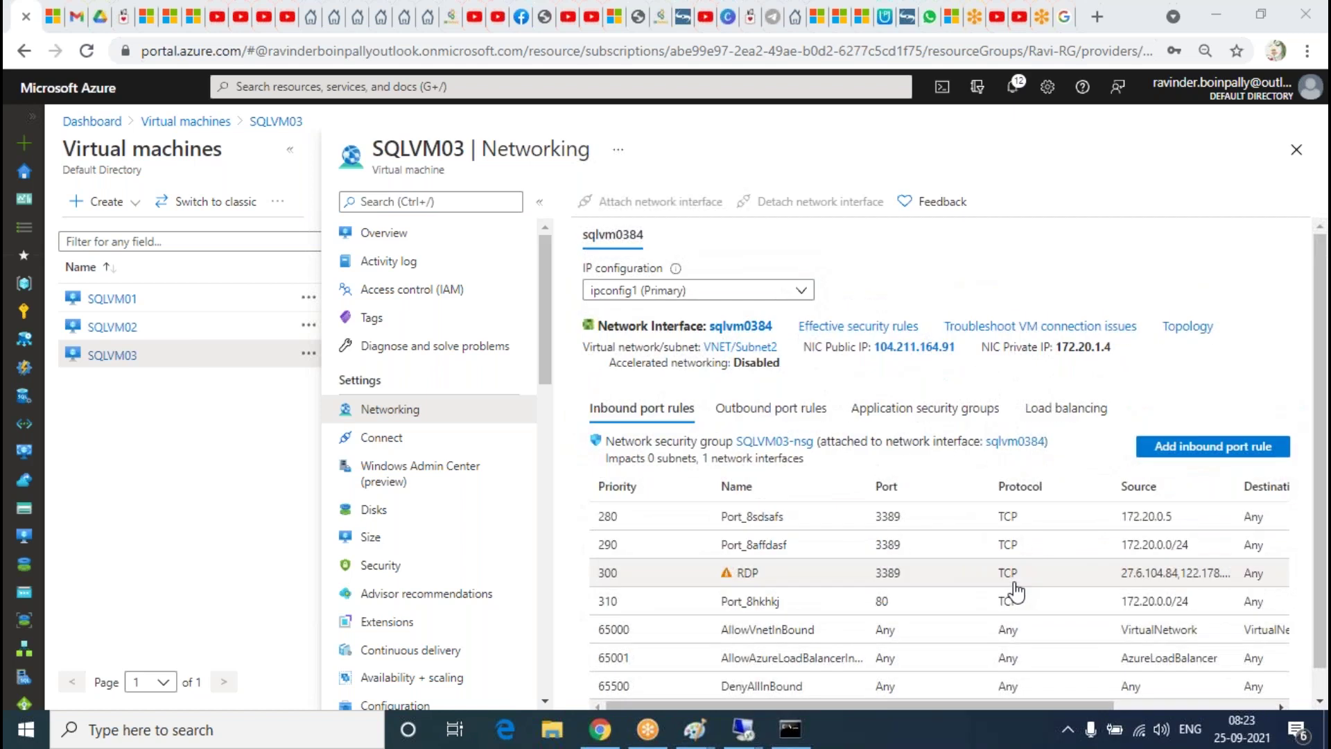
{"action": "scroll", "coordinate": [1020, 583], "scroll_direction": "down", "scroll_amount": 1}
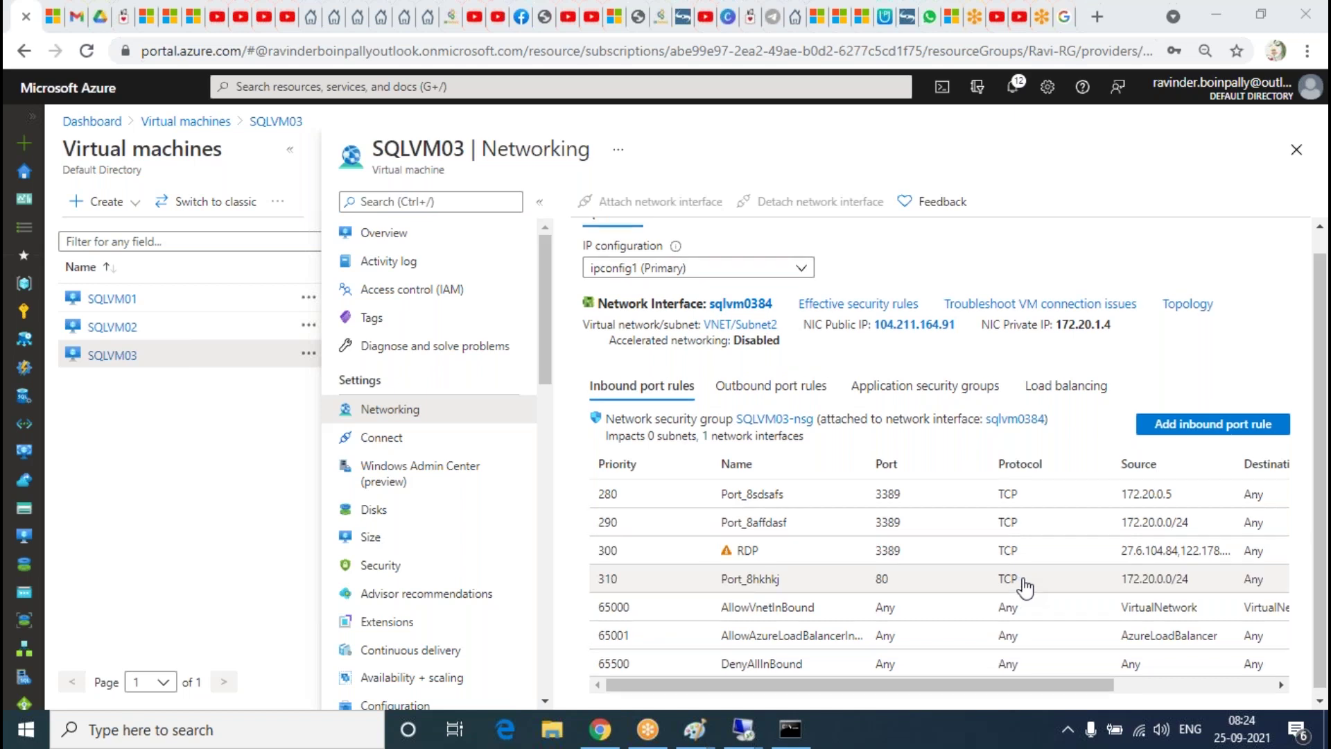
{"action": "scroll", "coordinate": [1025, 586], "scroll_direction": "up", "scroll_amount": 1}
{"action": "scroll", "coordinate": [1024, 586], "scroll_direction": "down", "scroll_amount": 1}
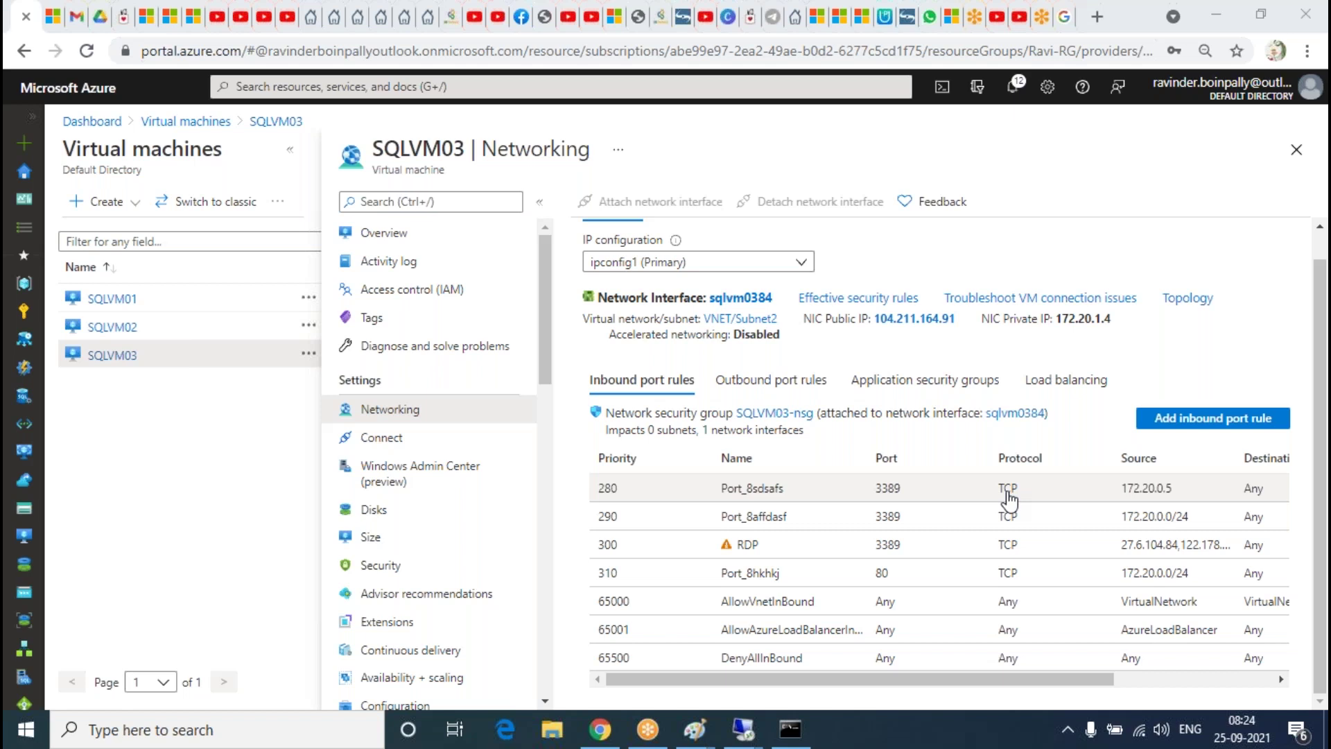
{"action": "mouse_move", "coordinate": [707, 742]}
{"action": "left_click", "coordinate": [797, 652]}
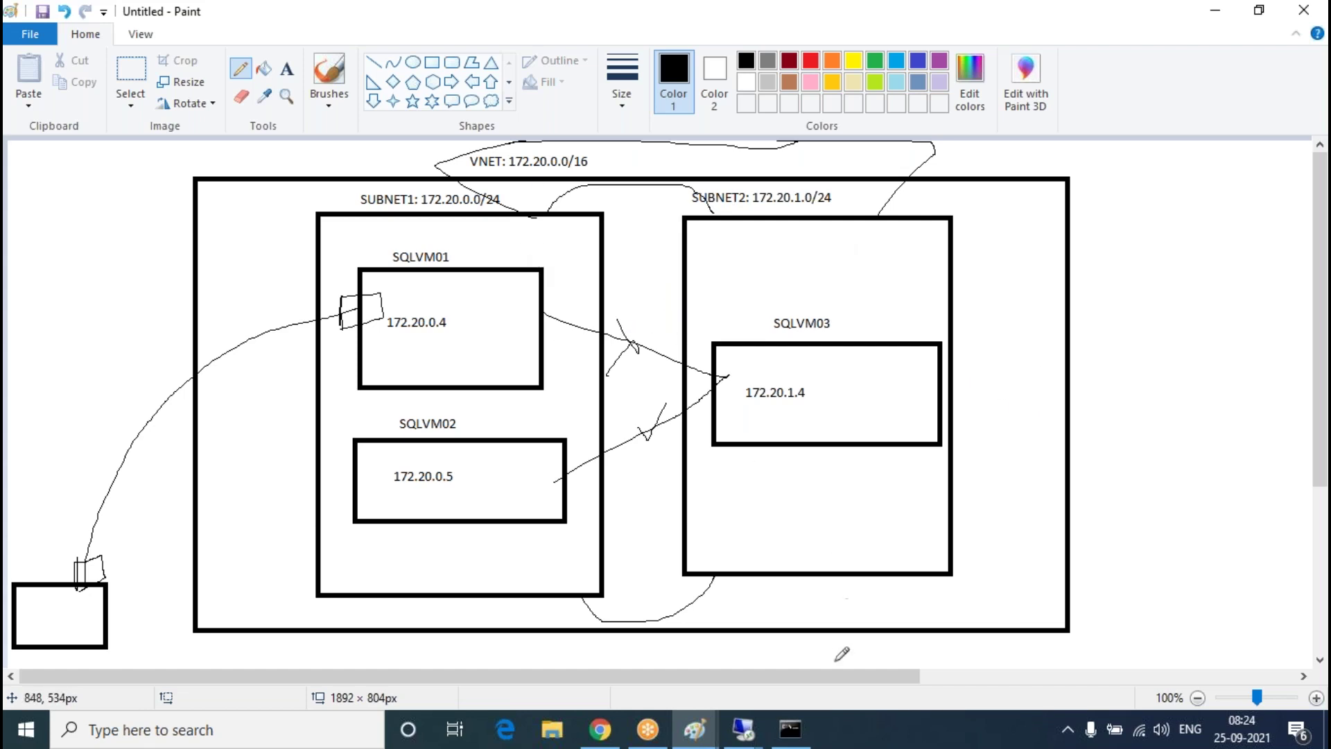
Switch back from Paint to the SQLVM03 - Microsoft Azure page in Chrome
{"action": "mouse_move", "coordinate": [600, 729]}
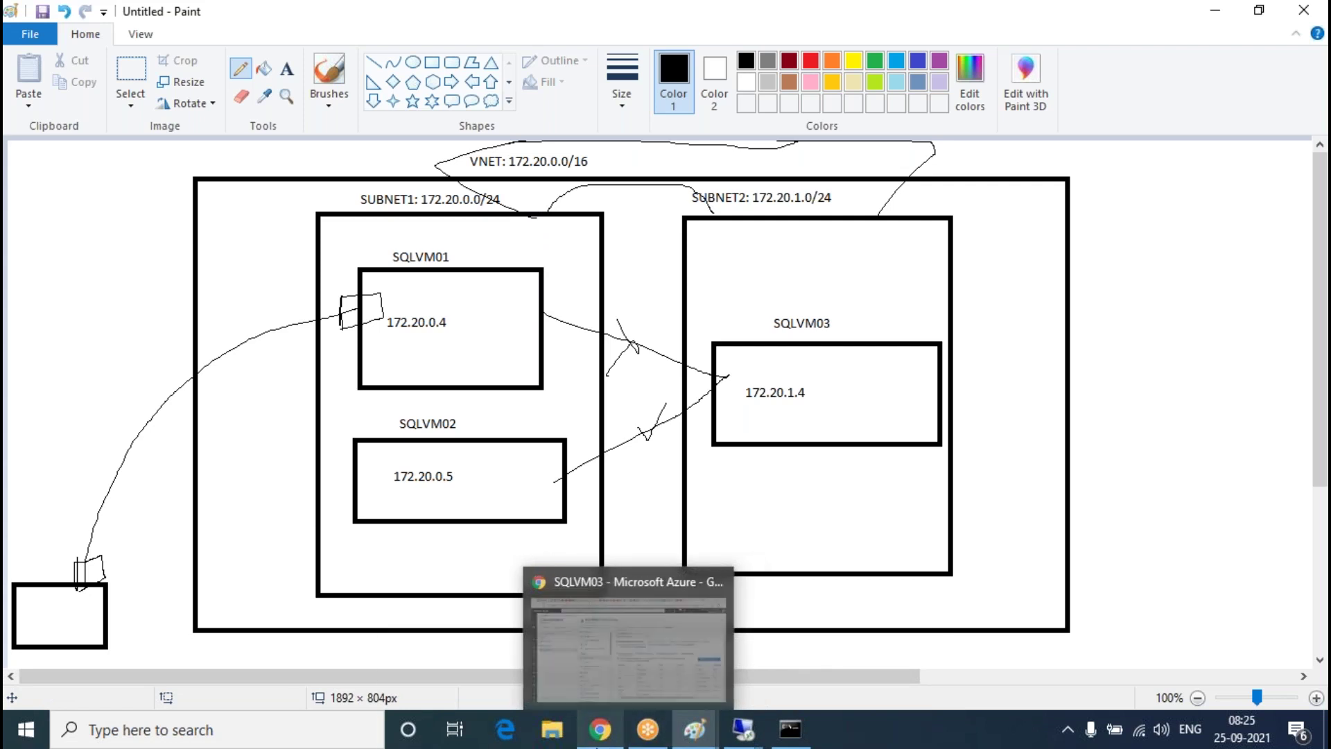
{"action": "left_click", "coordinate": [629, 638]}
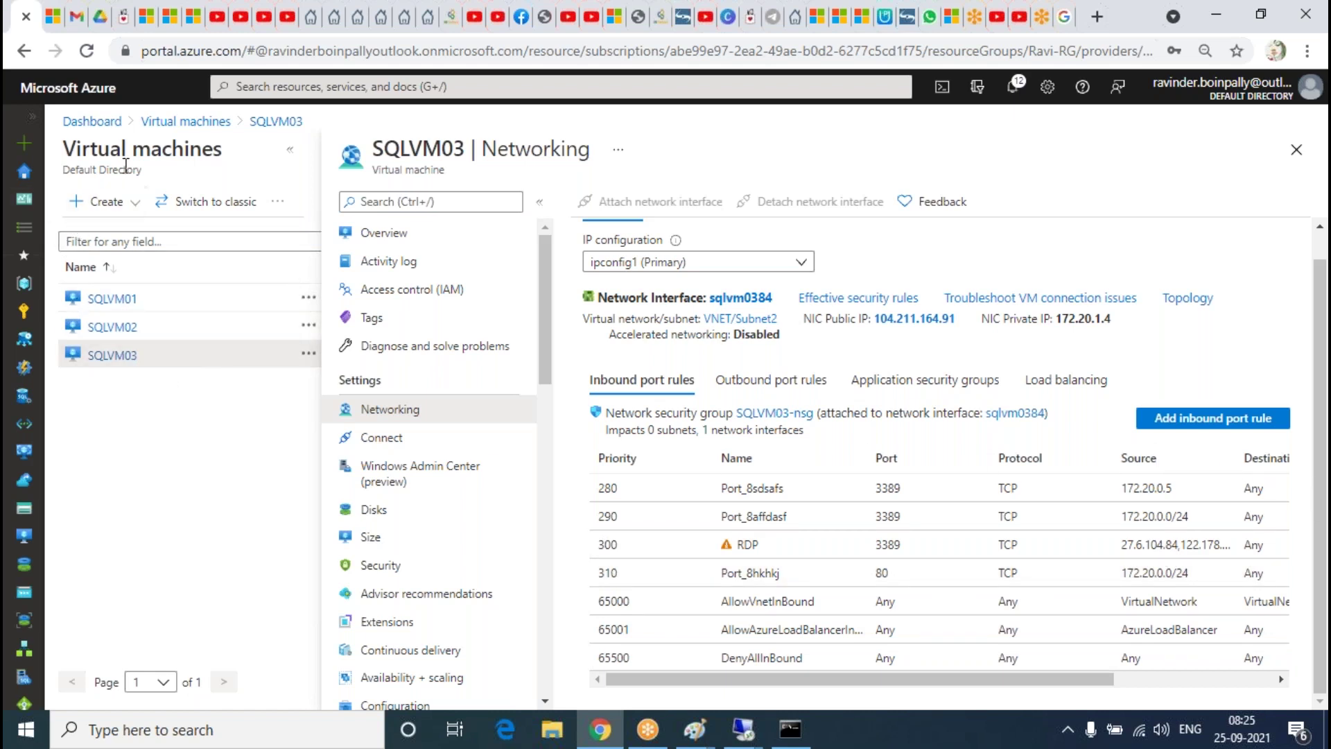
Open Resource groups from the expanded portal menu to list NetworkWatcherRG and Ravi-RG
{"action": "left_click", "coordinate": [31, 120]}
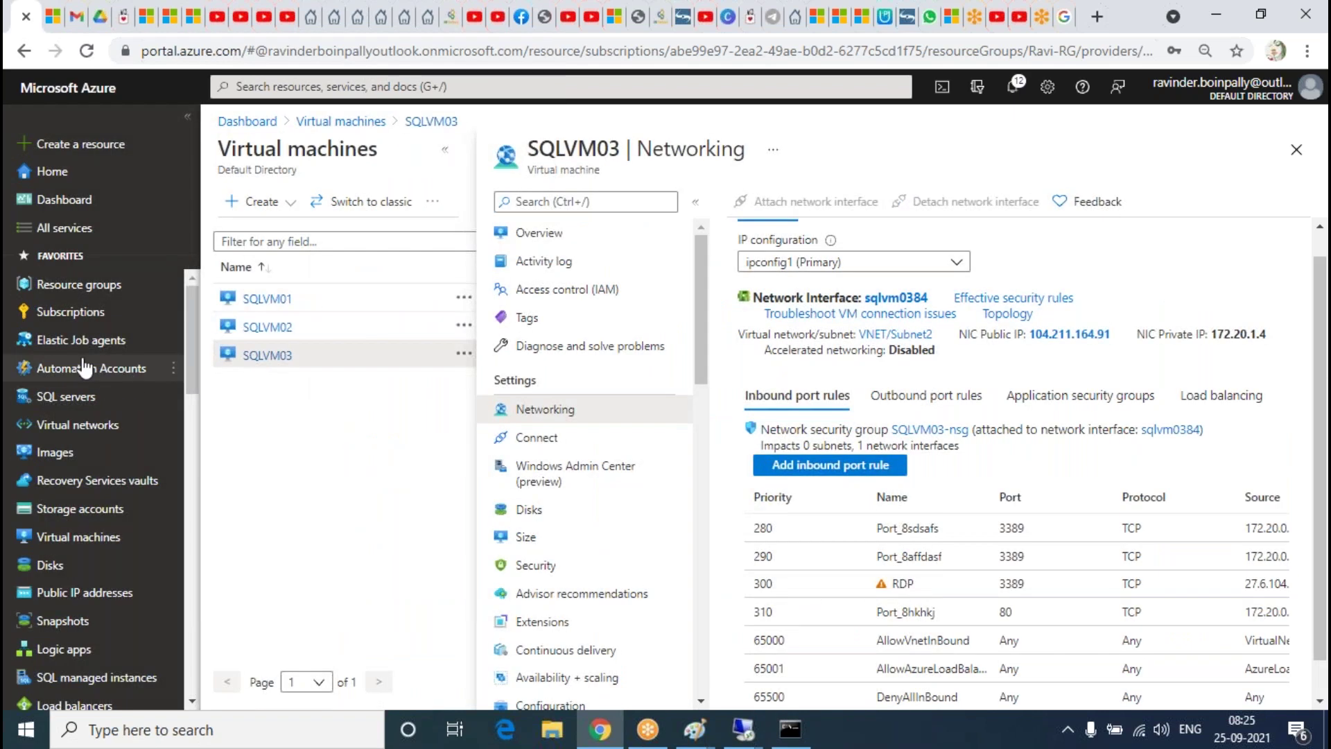
{"action": "left_click", "coordinate": [66, 285]}
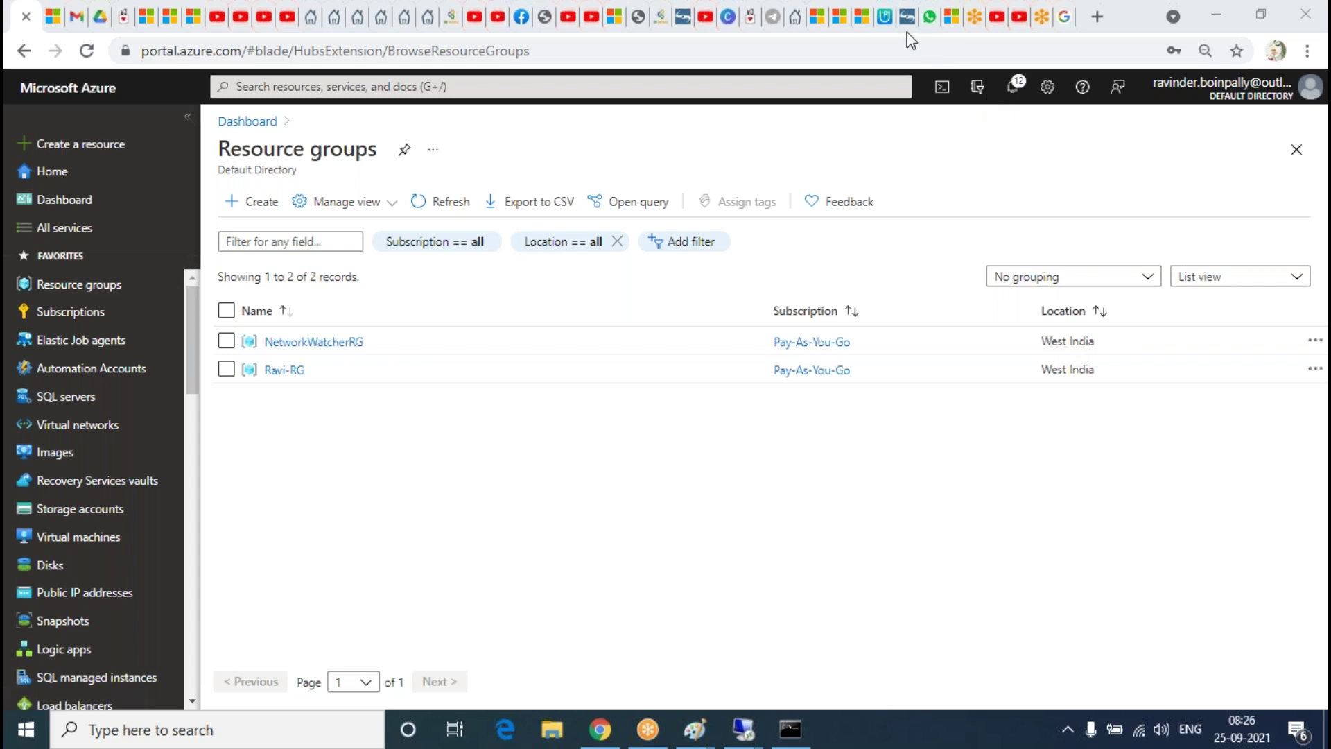
{"action": "left_click", "coordinate": [555, 581]}
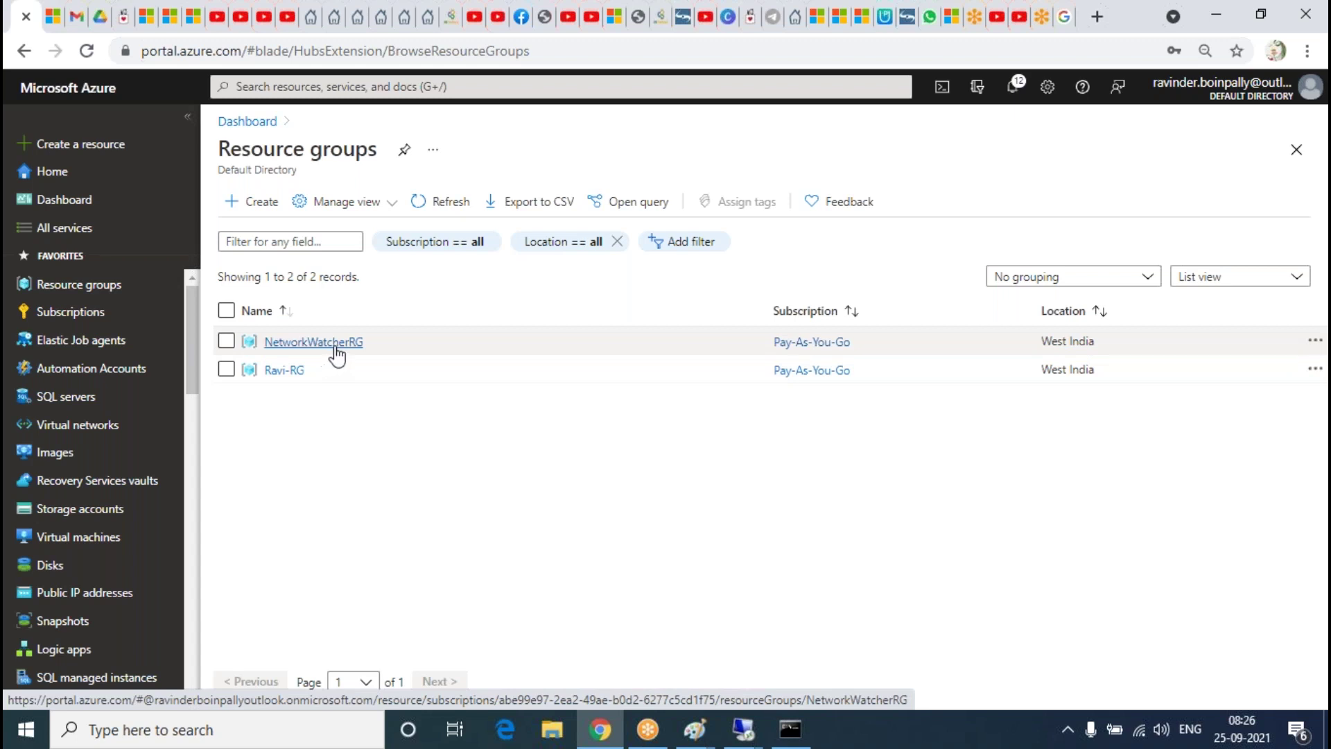
{"action": "left_click", "coordinate": [91, 435]}
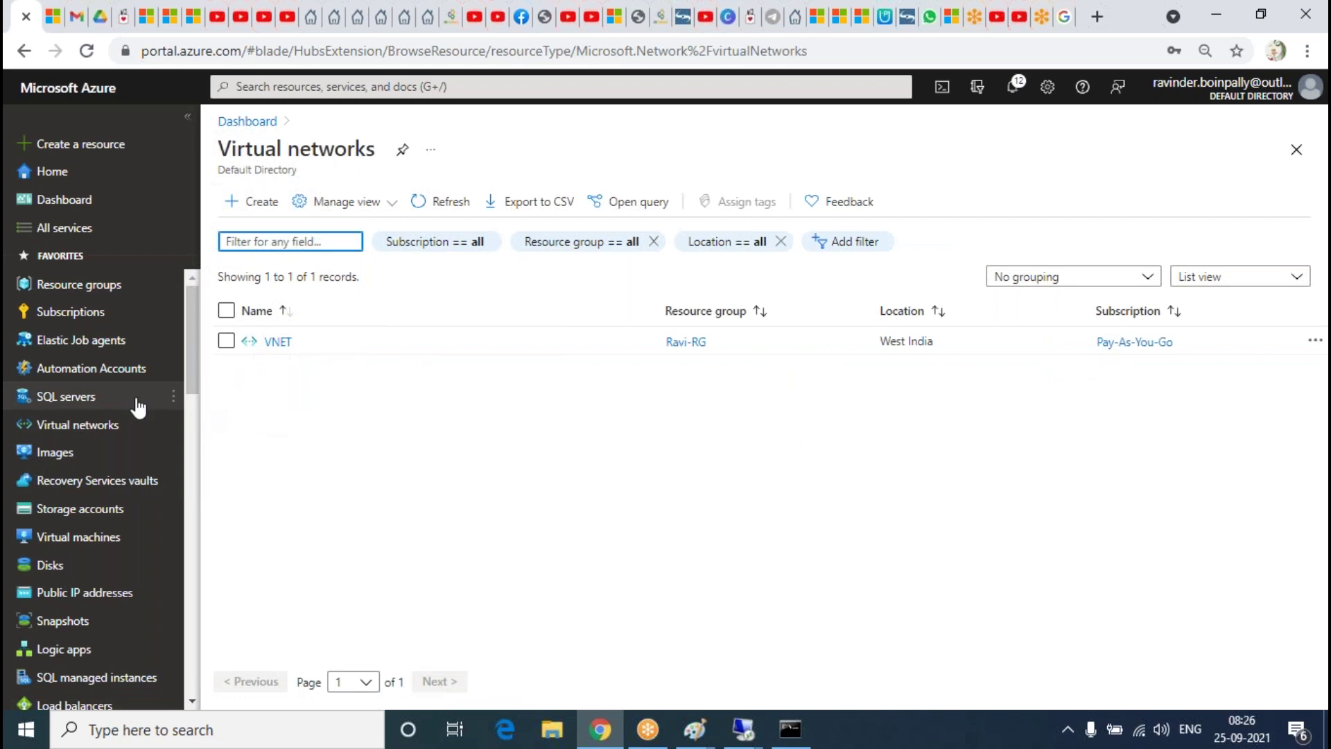
{"action": "left_click", "coordinate": [99, 287]}
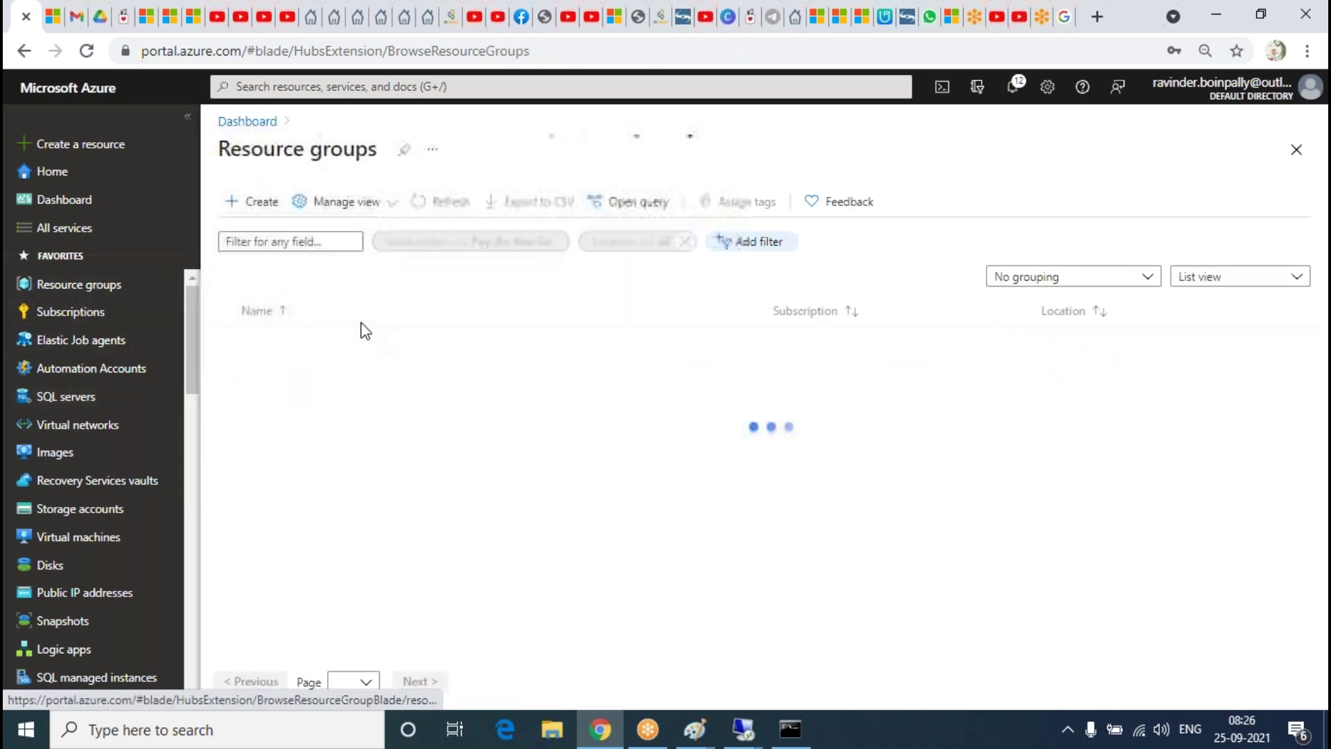
Review NetworkWatcherRG's overview, then go to the Virtual networks list and start a new network
{"action": "left_click", "coordinate": [319, 344]}
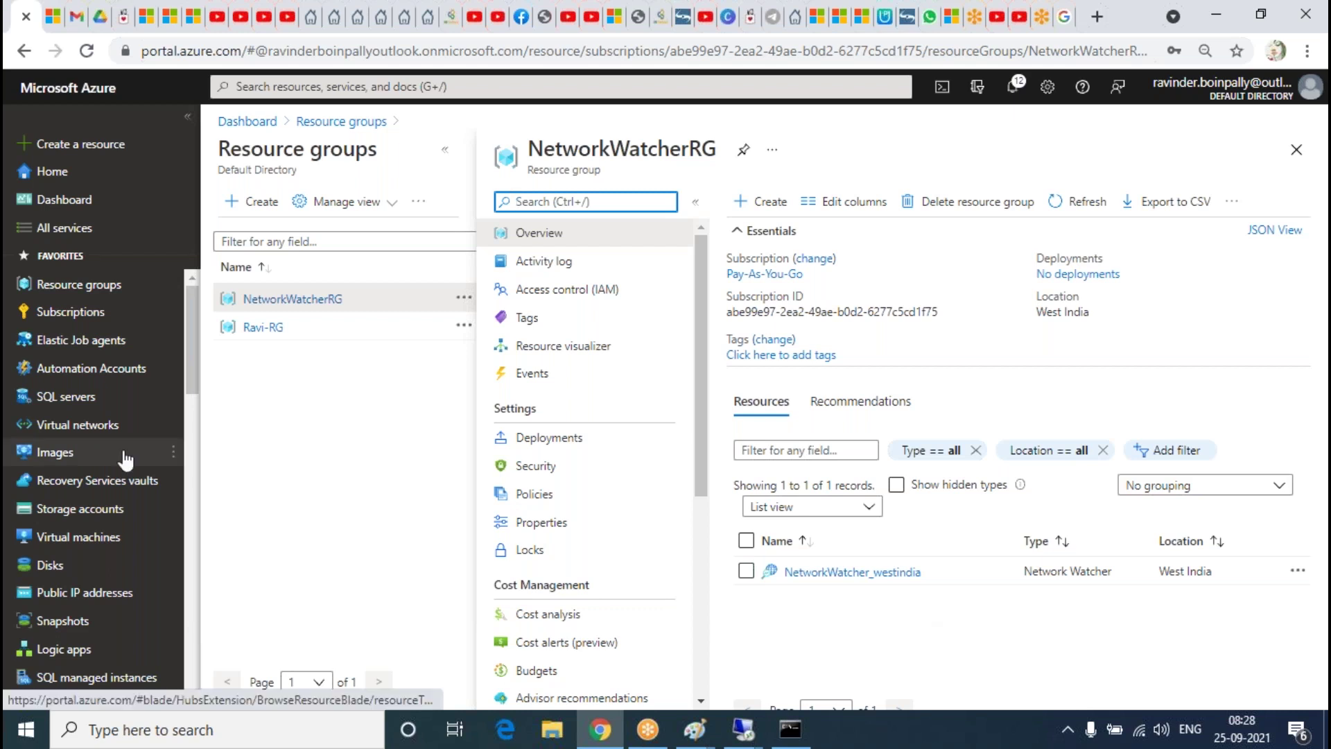
{"action": "left_click", "coordinate": [127, 425]}
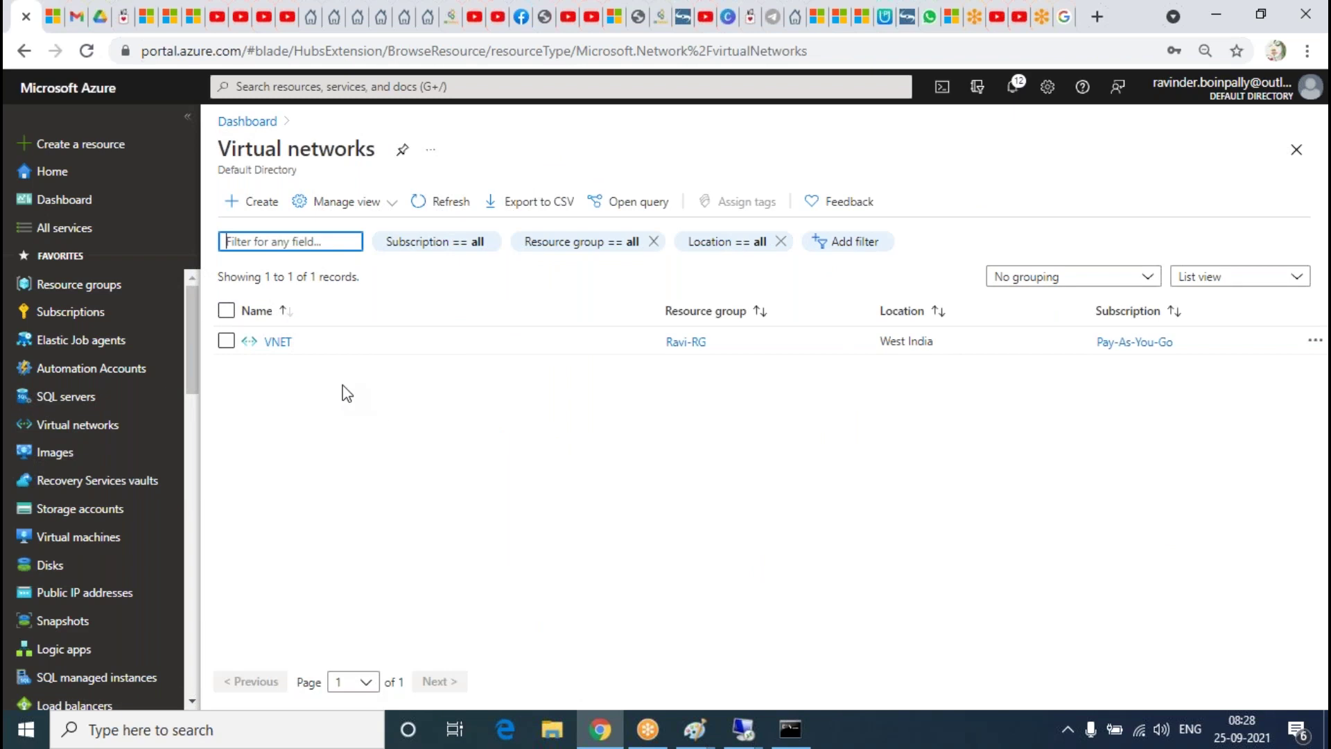
{"action": "left_click", "coordinate": [258, 203]}
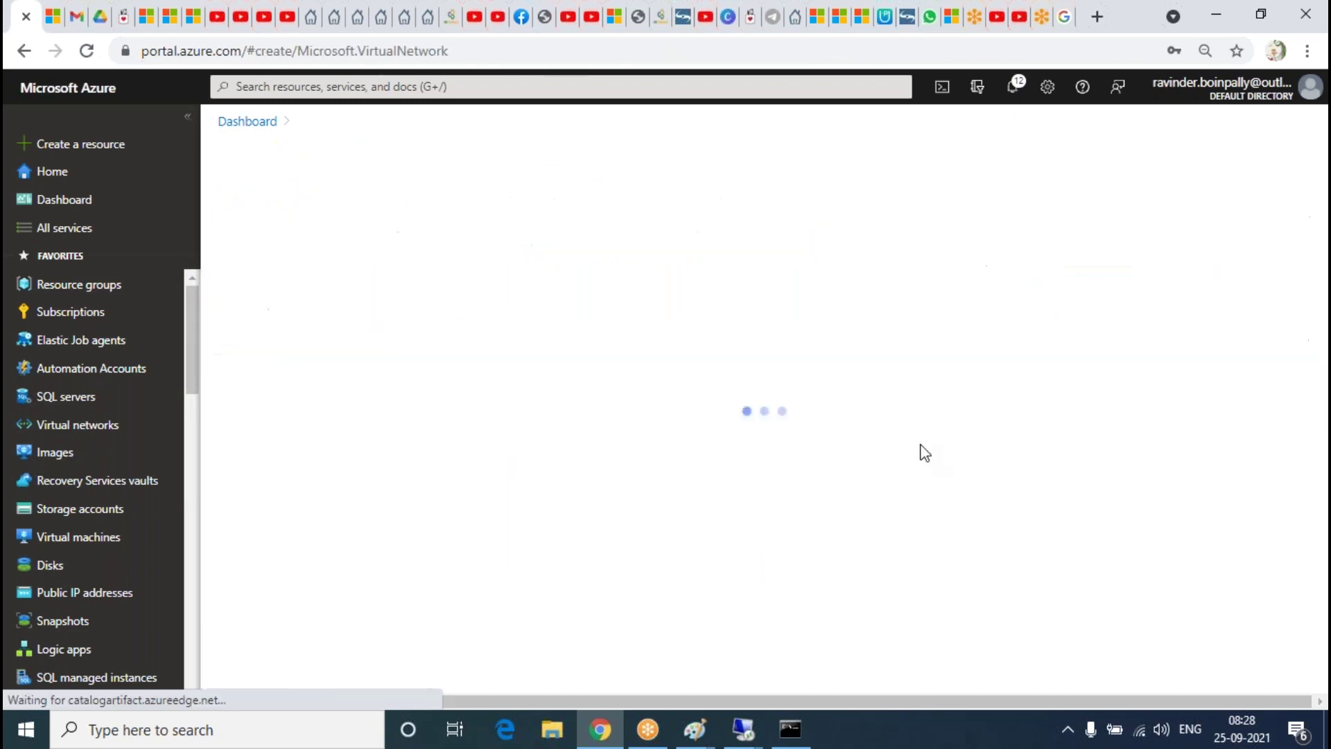
Name the new virtual network VNET10 in Ravi-RG, region Central India, then go to IP Addresses
{"action": "left_click", "coordinate": [841, 402]}
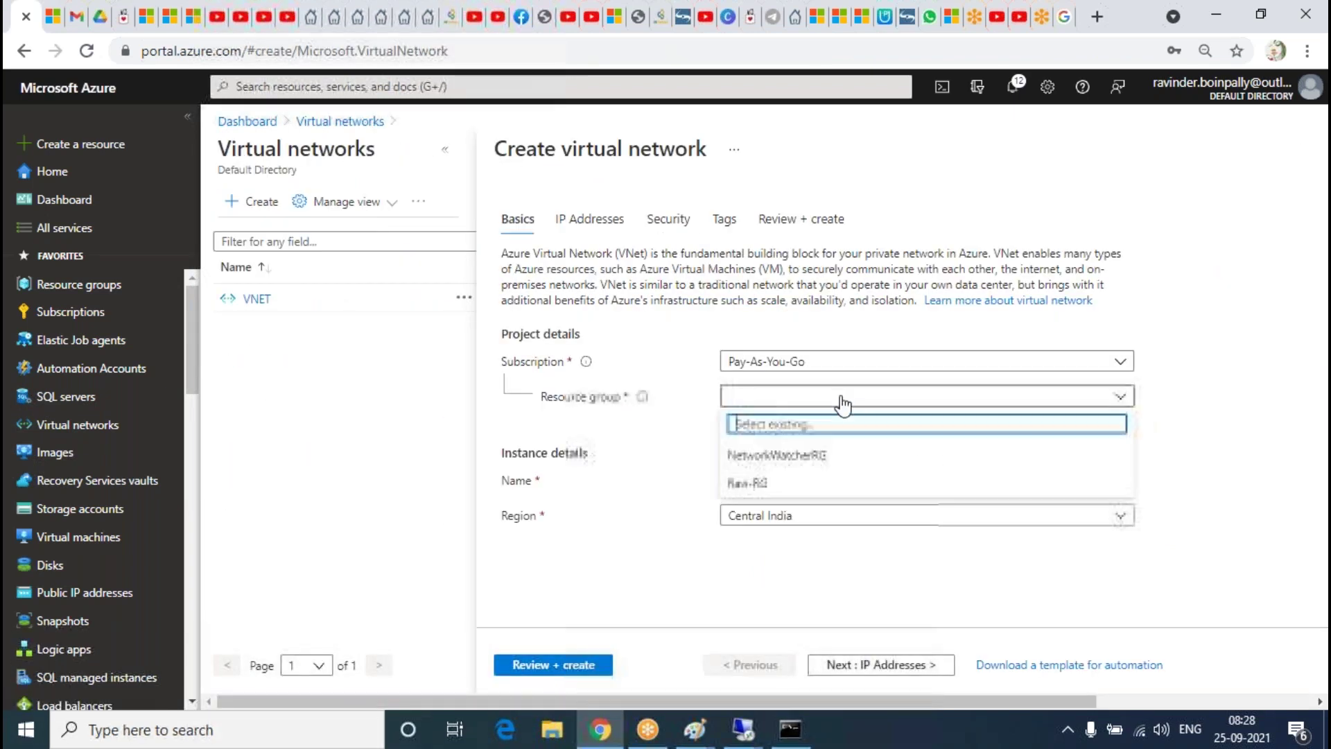
{"action": "left_click", "coordinate": [769, 489]}
{"action": "left_click", "coordinate": [783, 481]}
{"action": "type", "text": "VNET10"}
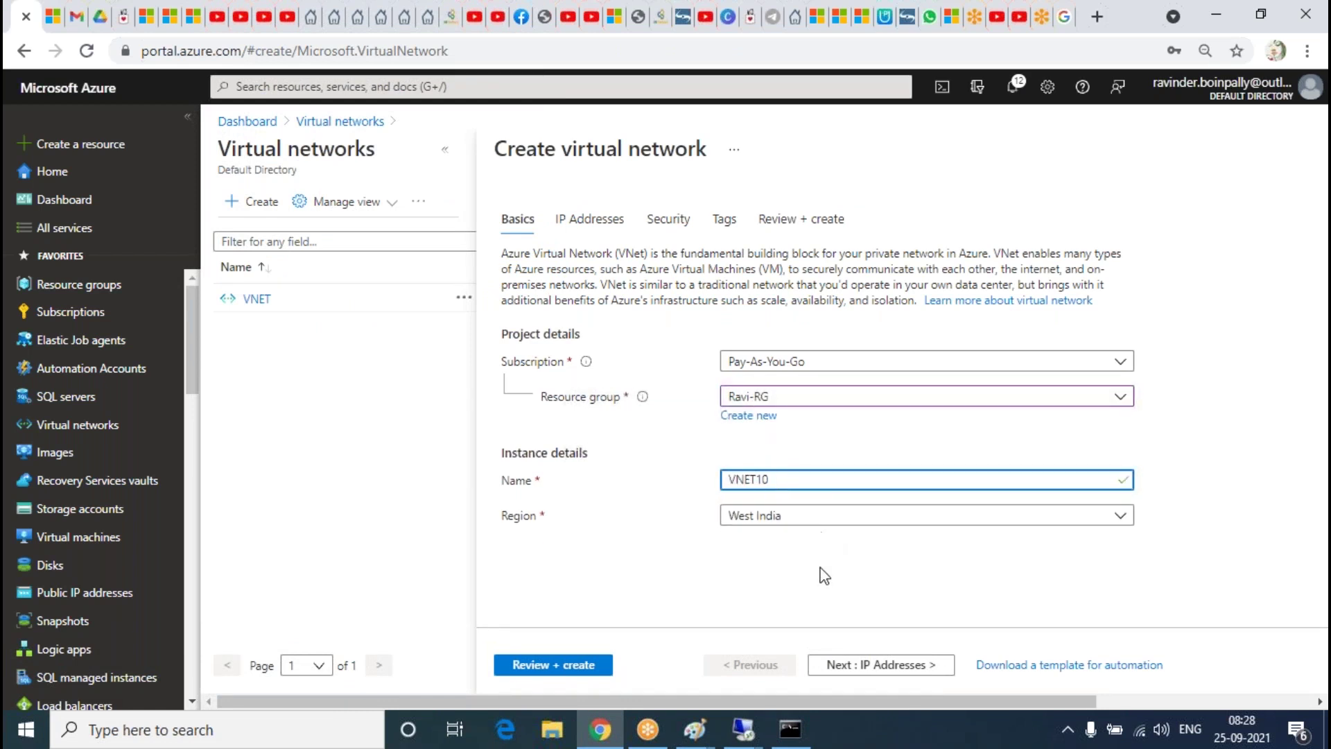
{"action": "left_click", "coordinate": [822, 515]}
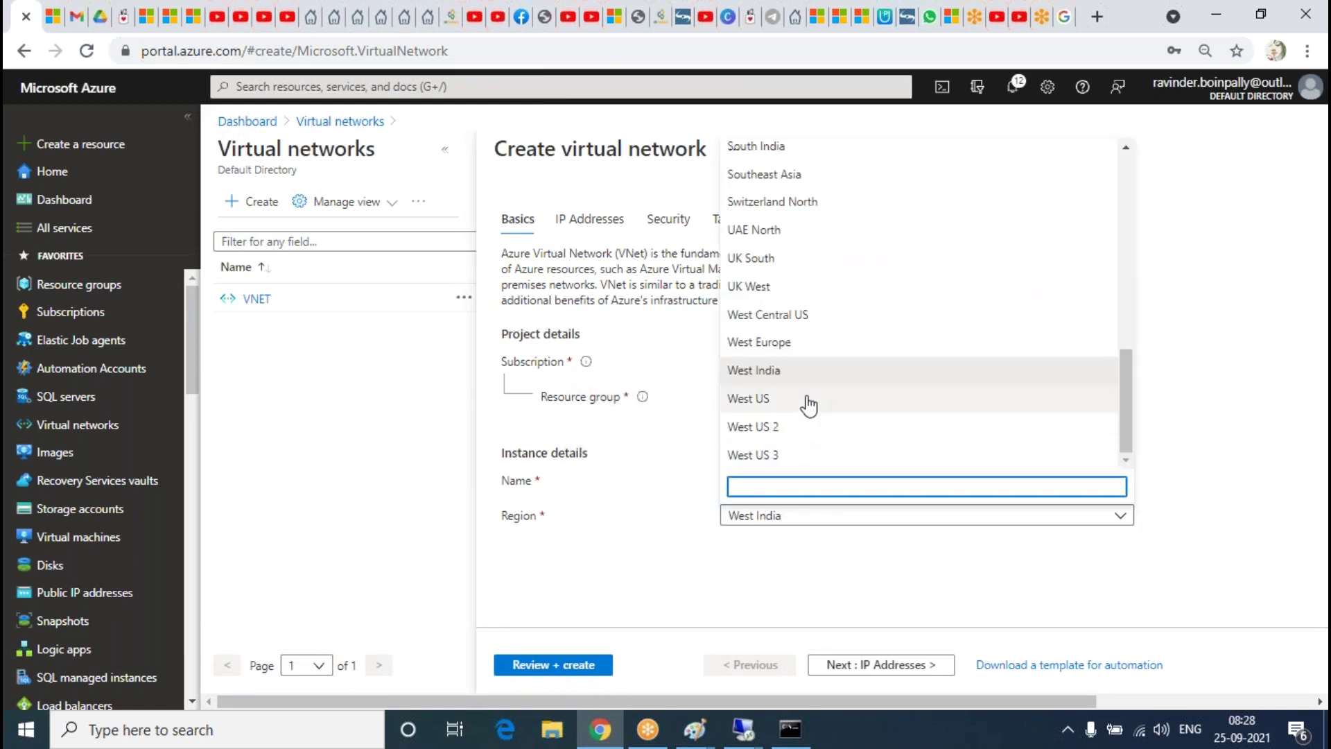
{"action": "scroll", "coordinate": [778, 356], "scroll_direction": "up", "scroll_amount": 10}
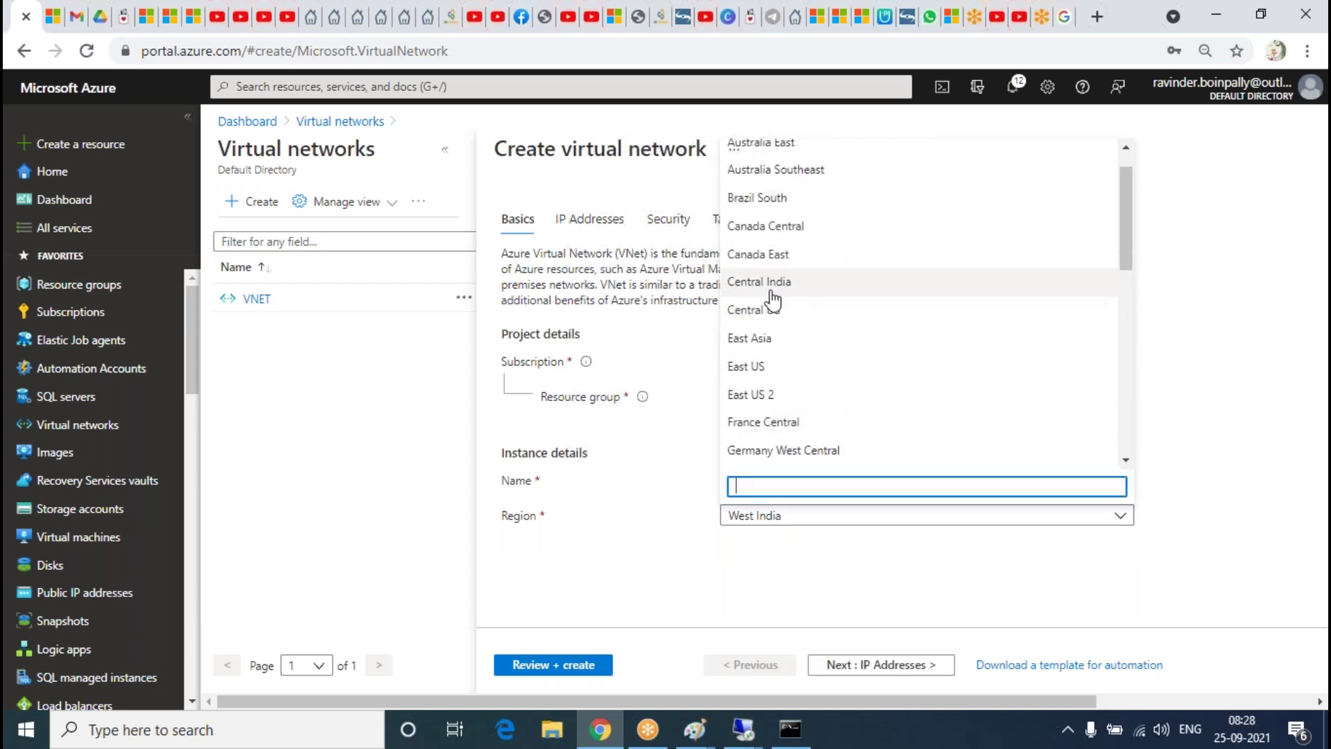
{"action": "left_click", "coordinate": [776, 289]}
{"action": "left_click", "coordinate": [575, 222]}
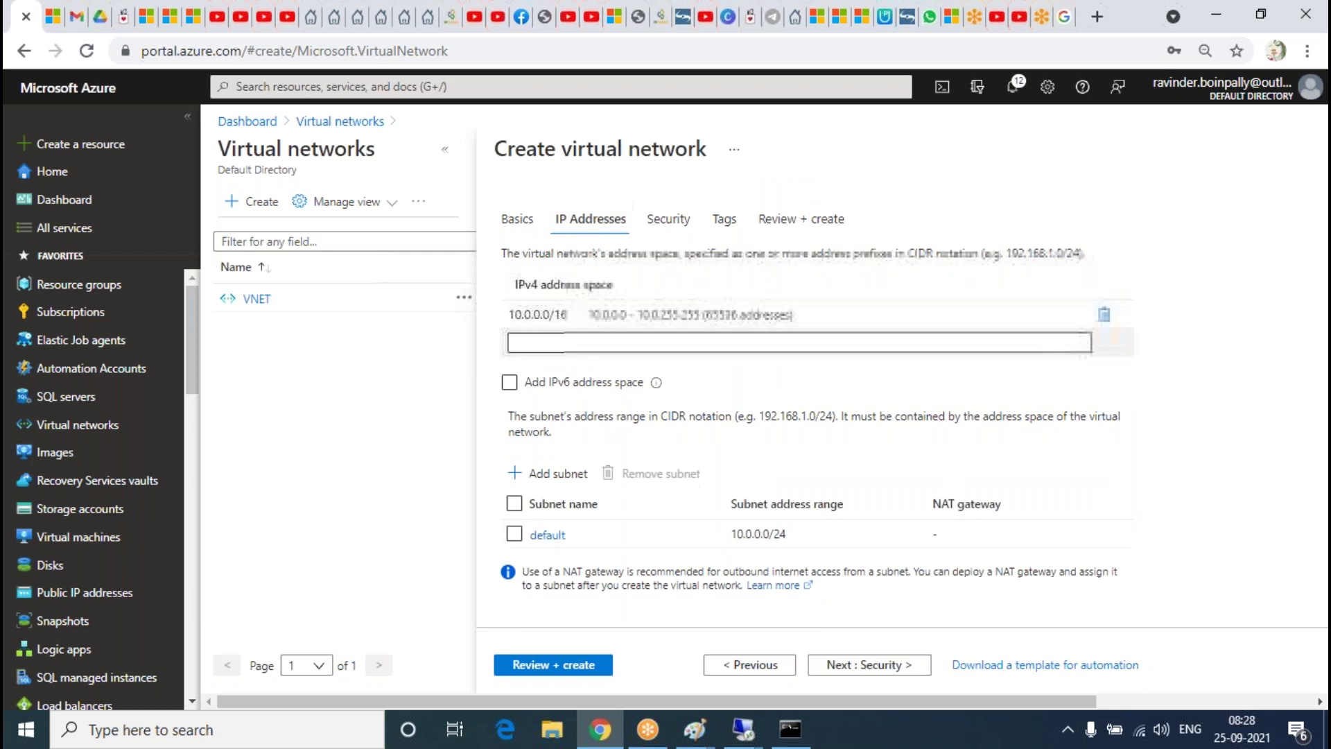
Replace the address space with 192.168.0.0/16, add subnet sub1 at 192.168.2.0/24, and create VNET10
{"action": "left_click", "coordinate": [1105, 315]}
{"action": "left_click", "coordinate": [771, 314]}
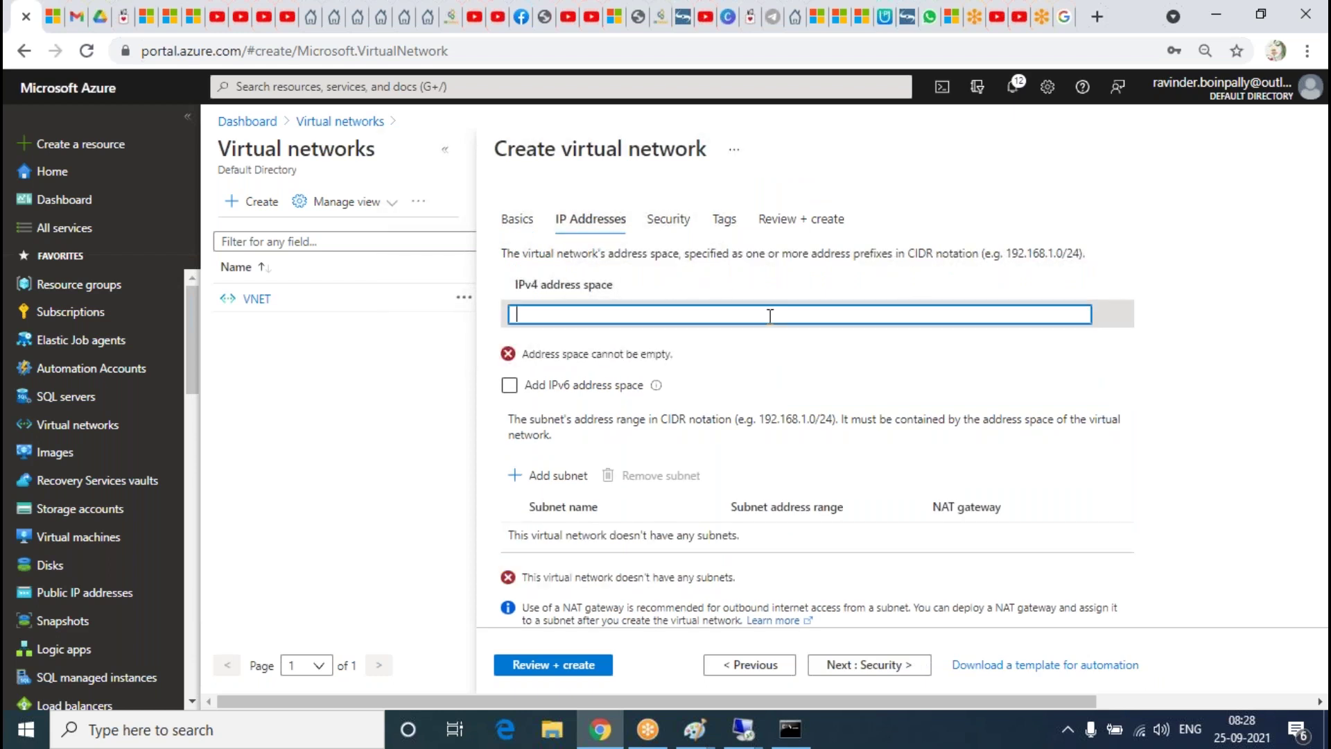
{"action": "type", "text": "192.2"}
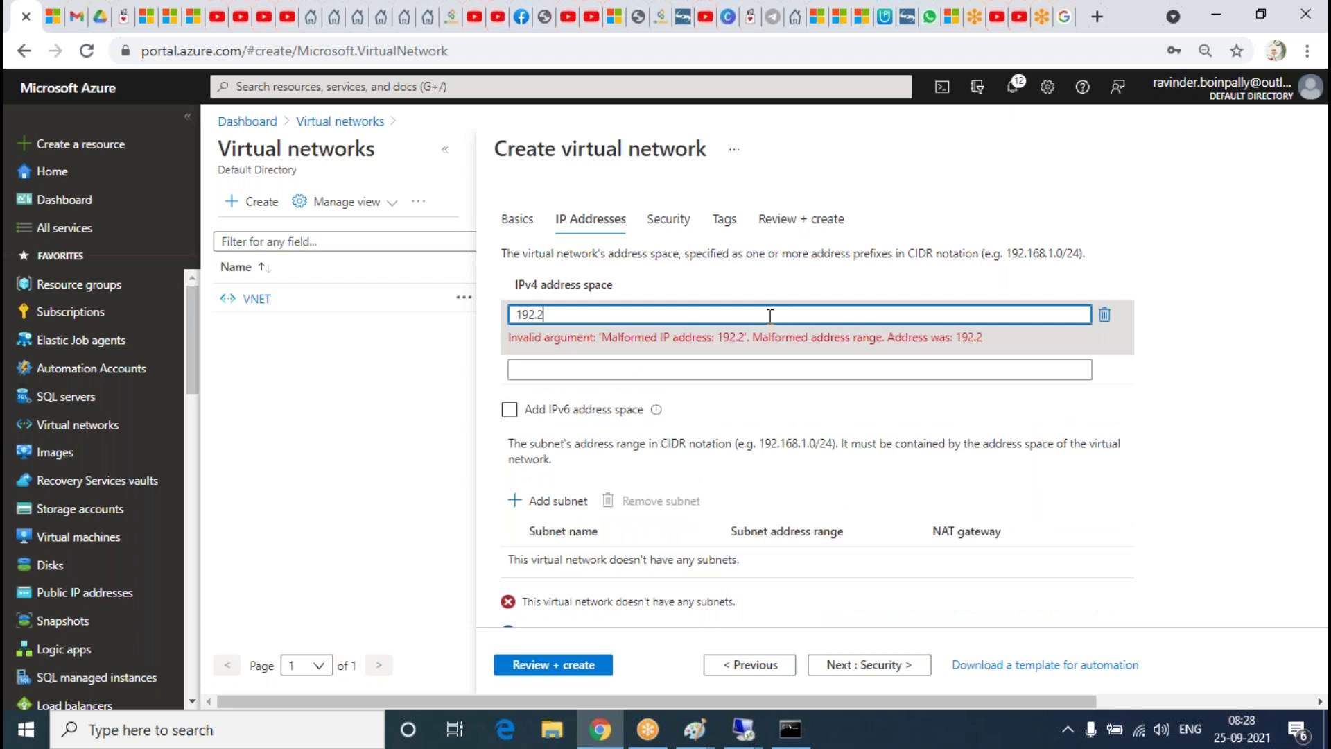
{"action": "type", "text": "68"}
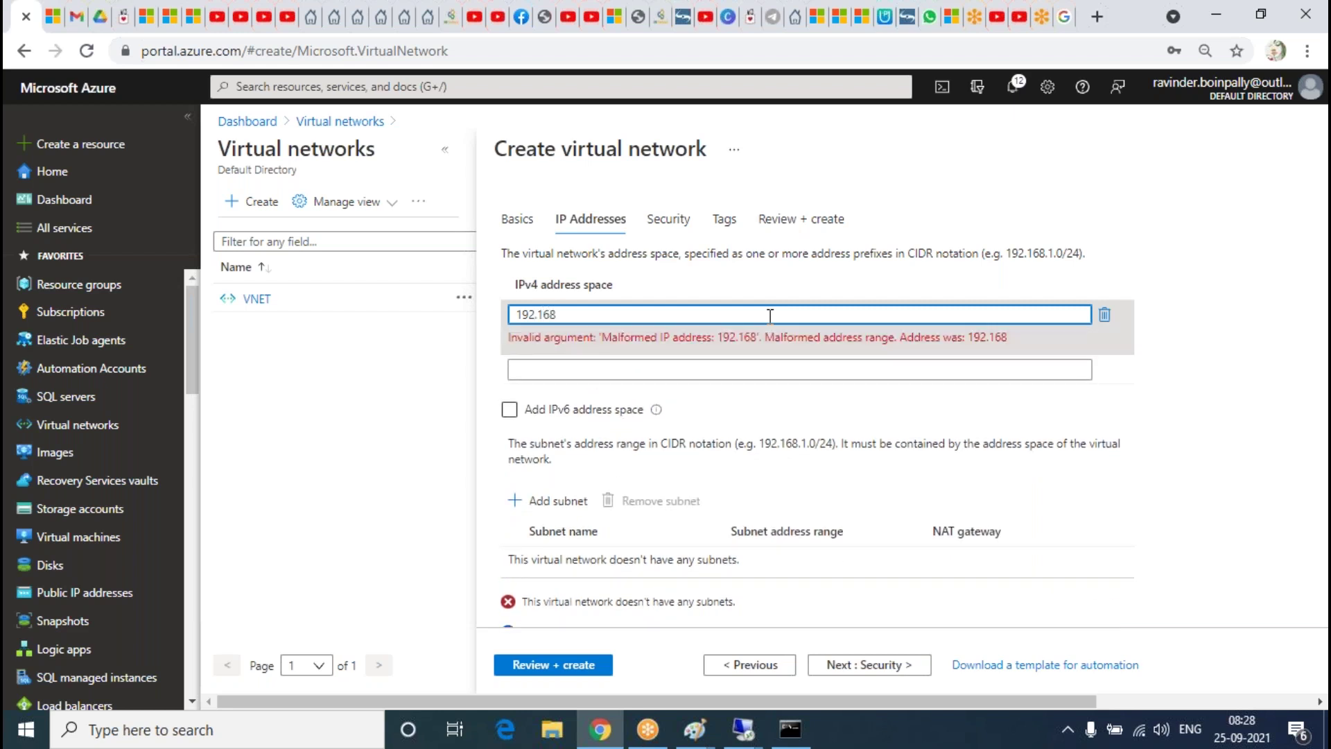
{"action": "type", "text": ".0.0/16"}
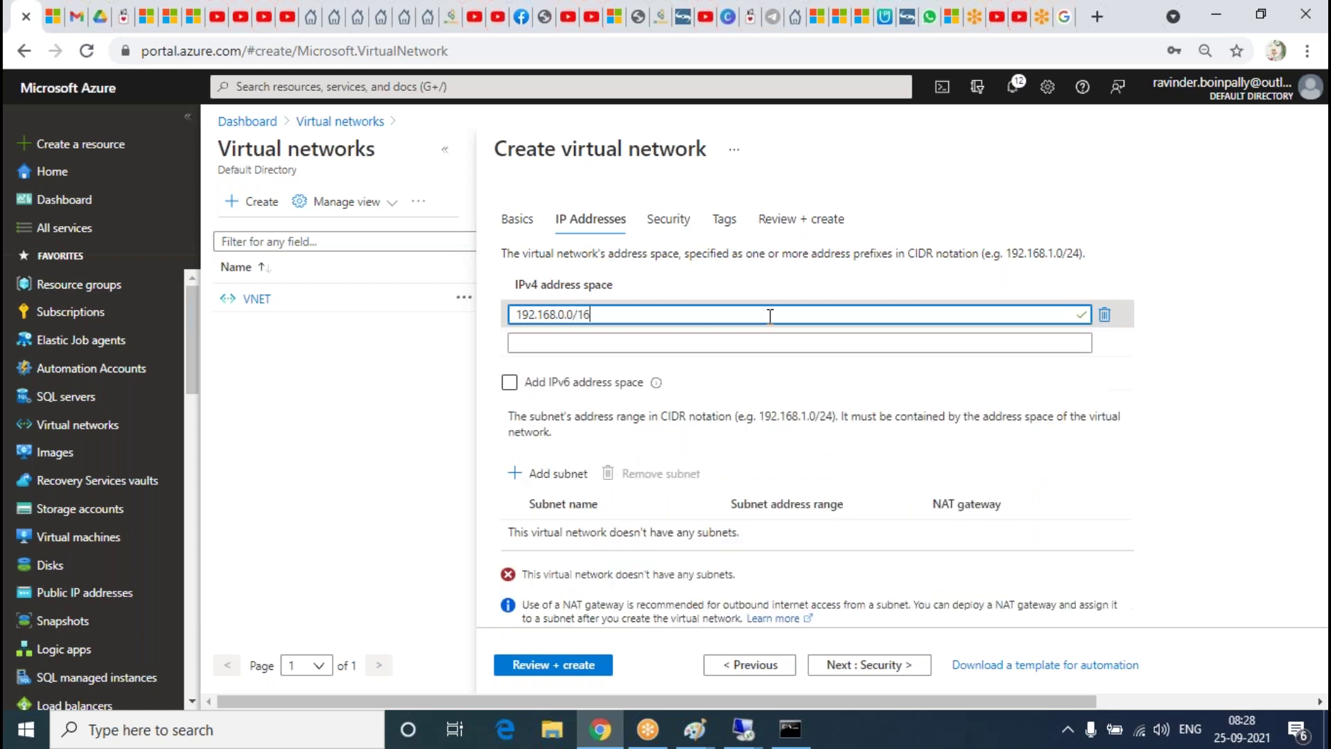
{"action": "left_click", "coordinate": [549, 472]}
{"action": "type", "text": "s"}
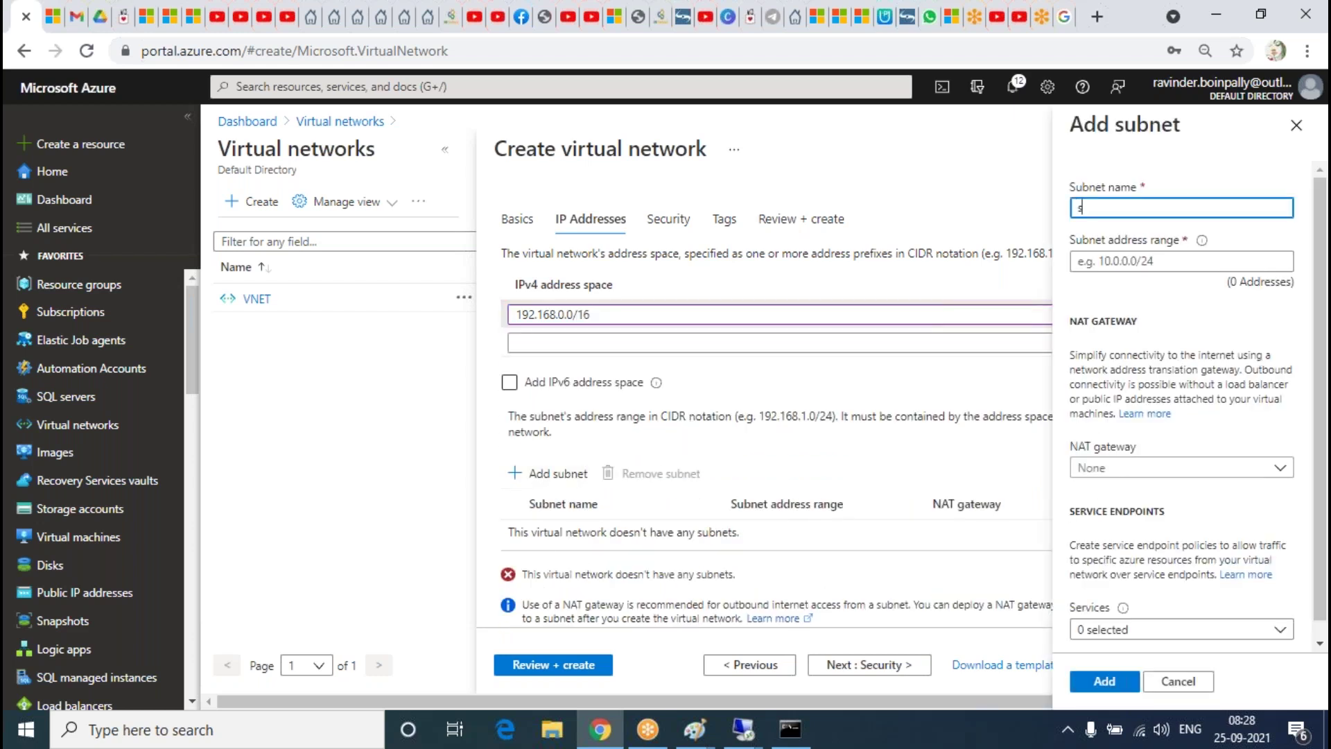
{"action": "type", "text": "ub1"}
{"action": "left_click", "coordinate": [1092, 269]}
{"action": "type", "text": "1"}
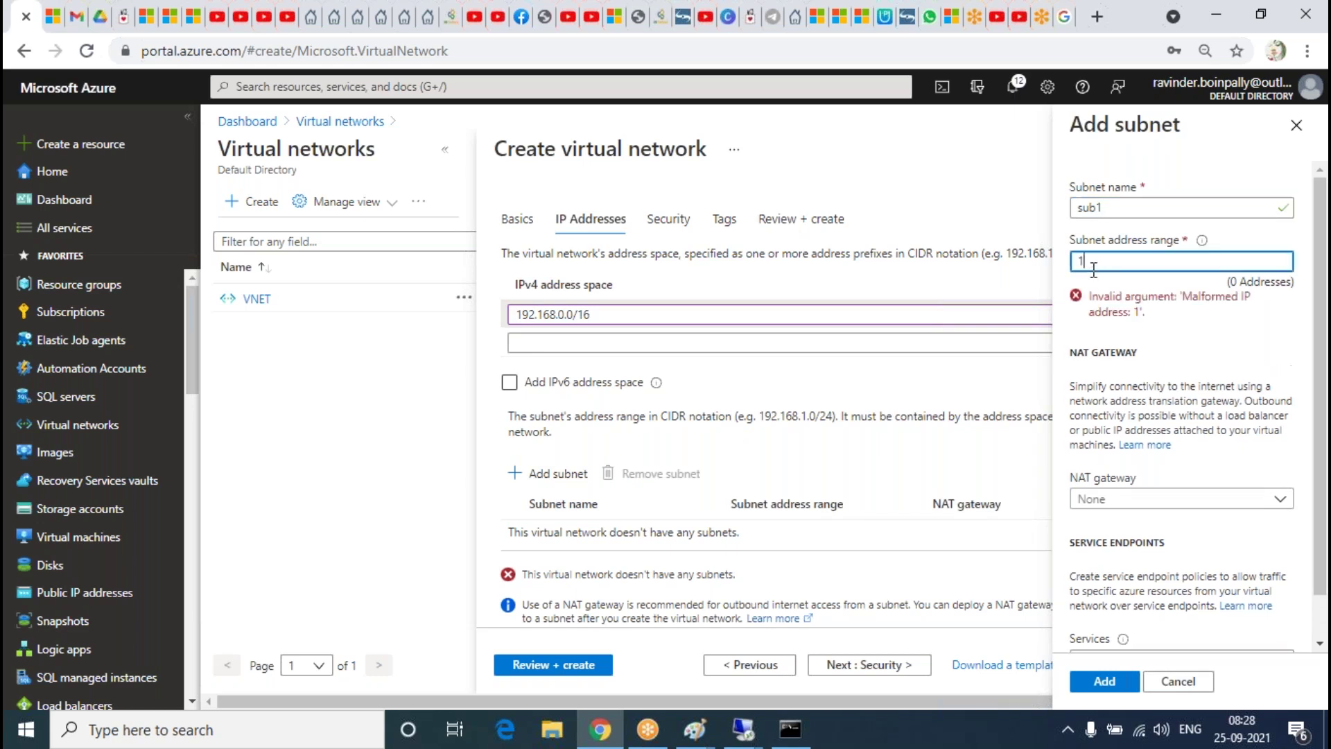
{"action": "type", "text": "92.169"}
{"action": "type", "text": "8"}
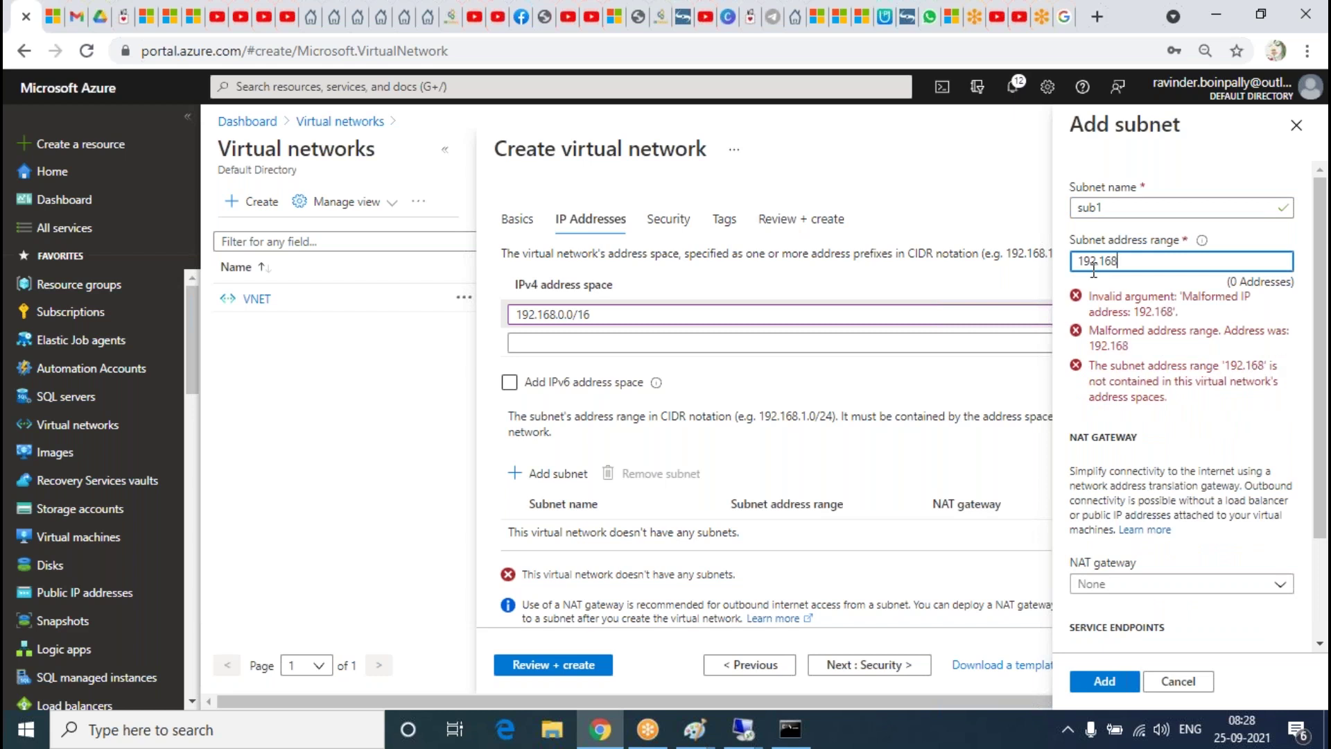
{"action": "type", "text": ".2.0/24"}
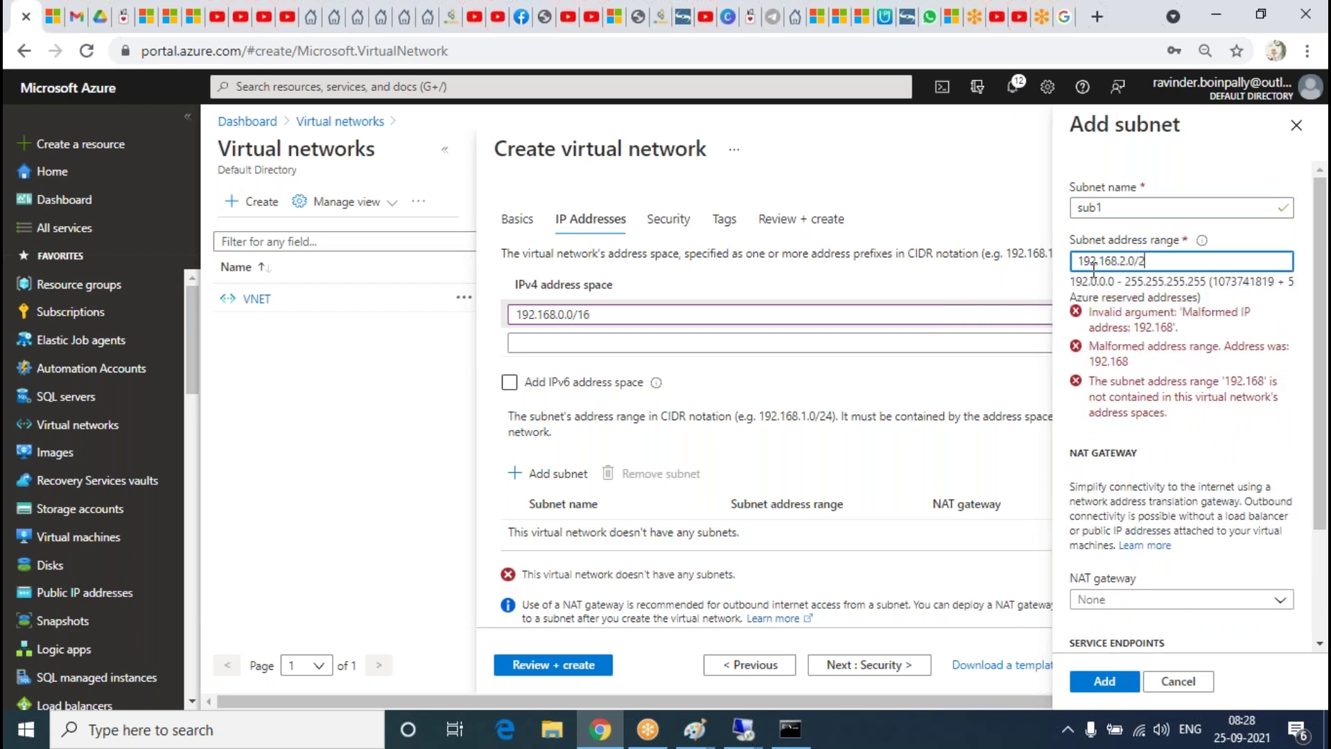
{"action": "left_click", "coordinate": [1106, 683]}
{"action": "left_click", "coordinate": [554, 670]}
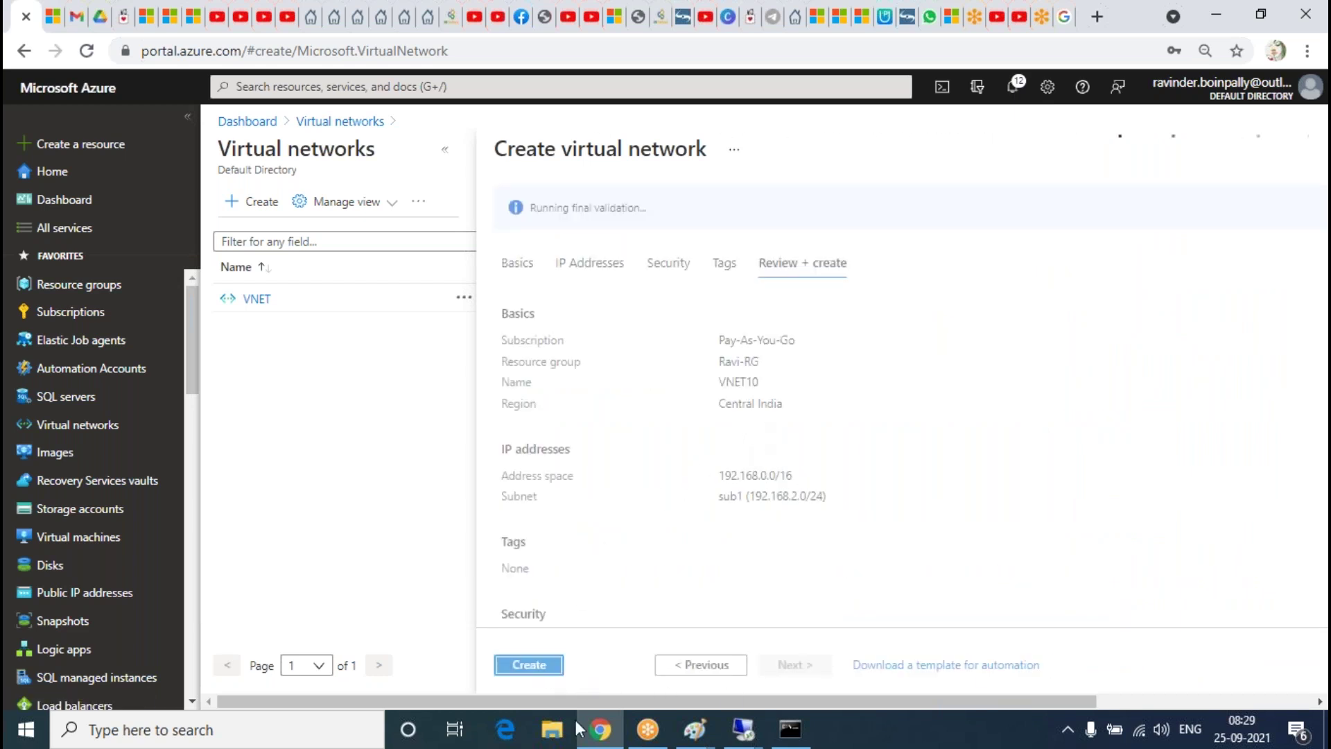
{"action": "left_click", "coordinate": [529, 664]}
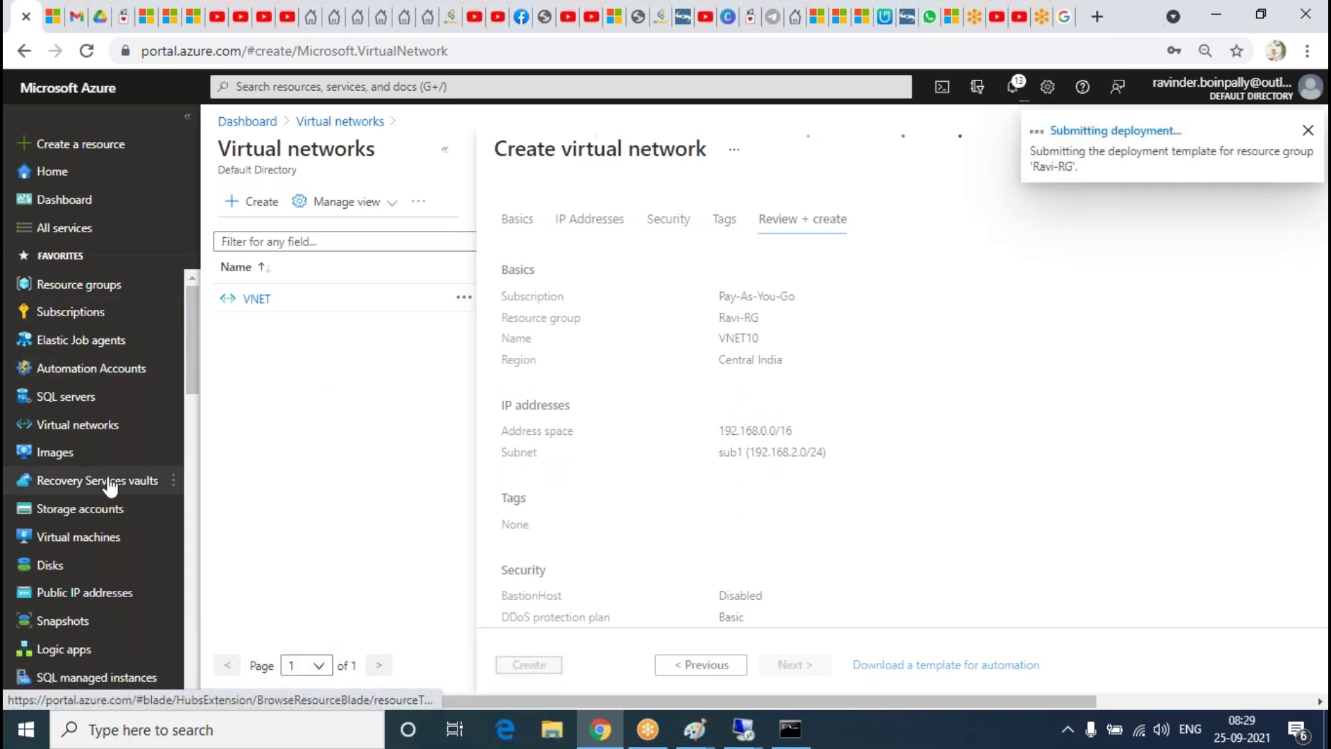
Open NetworkWatcherRG and refresh until NetworkWatcher_centralindia appears alongside NetworkWatcher_westindia
{"action": "left_click", "coordinate": [92, 293]}
{"action": "left_click", "coordinate": [294, 342]}
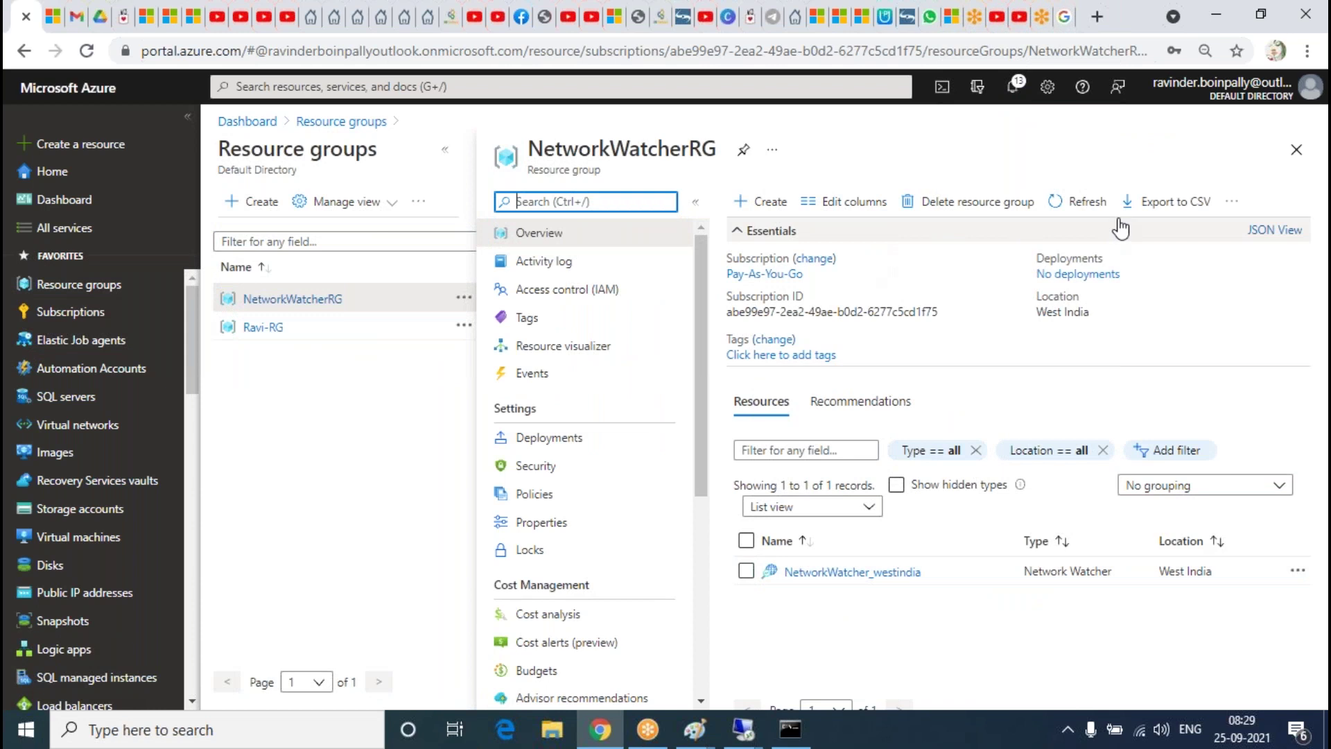
{"action": "left_click", "coordinate": [1078, 201]}
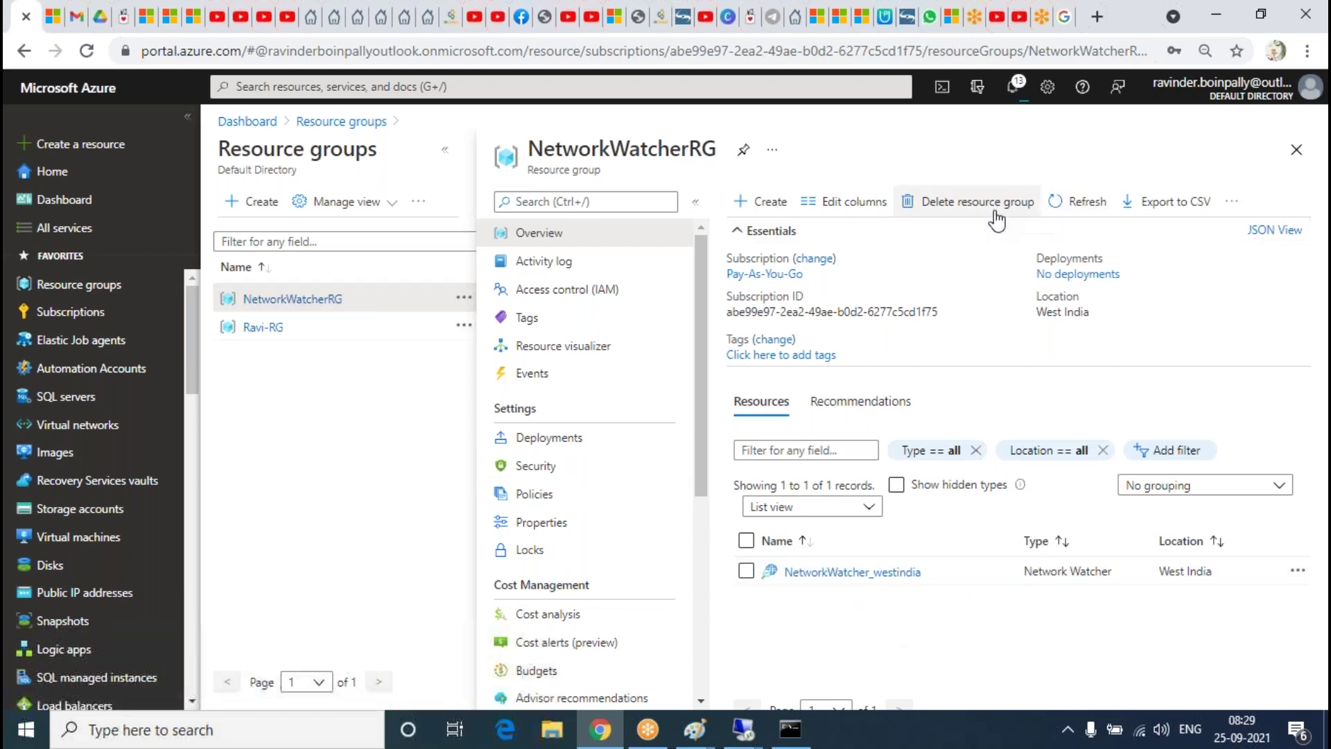
{"action": "left_click", "coordinate": [1071, 202]}
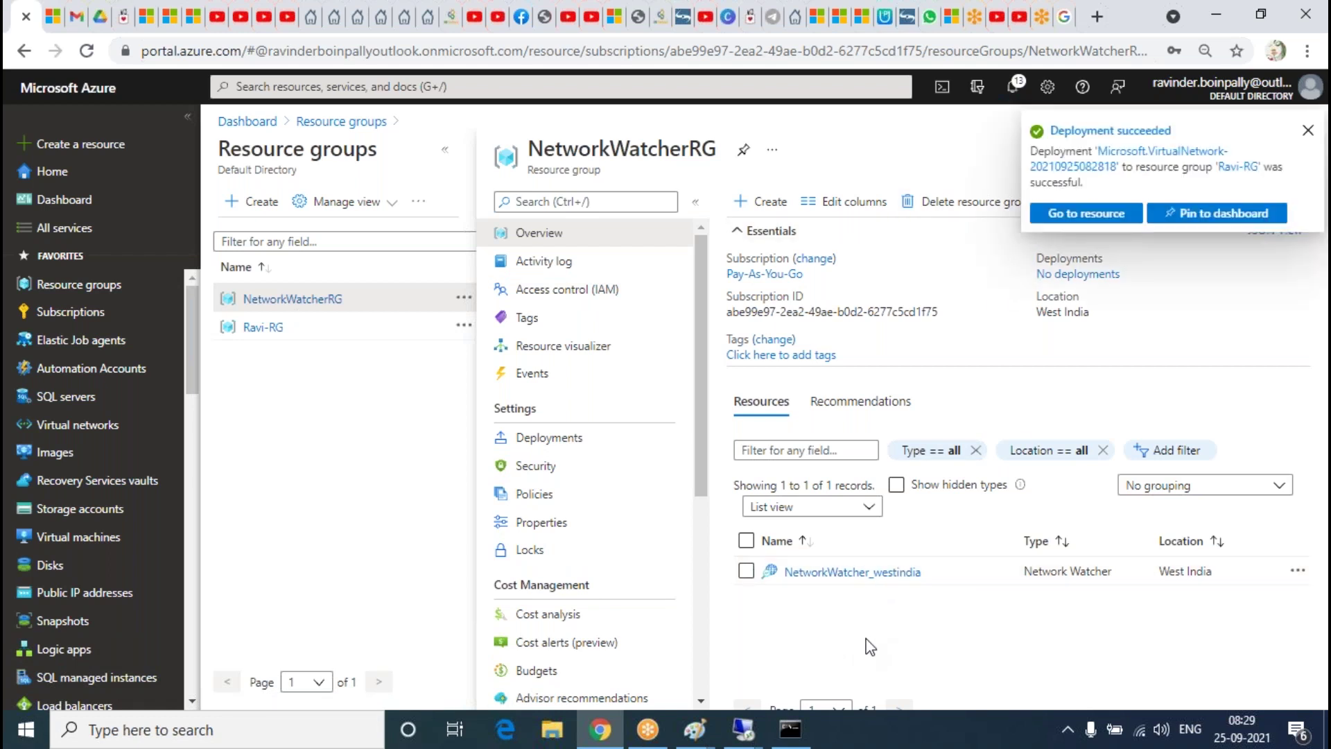
{"action": "left_click", "coordinate": [1308, 131]}
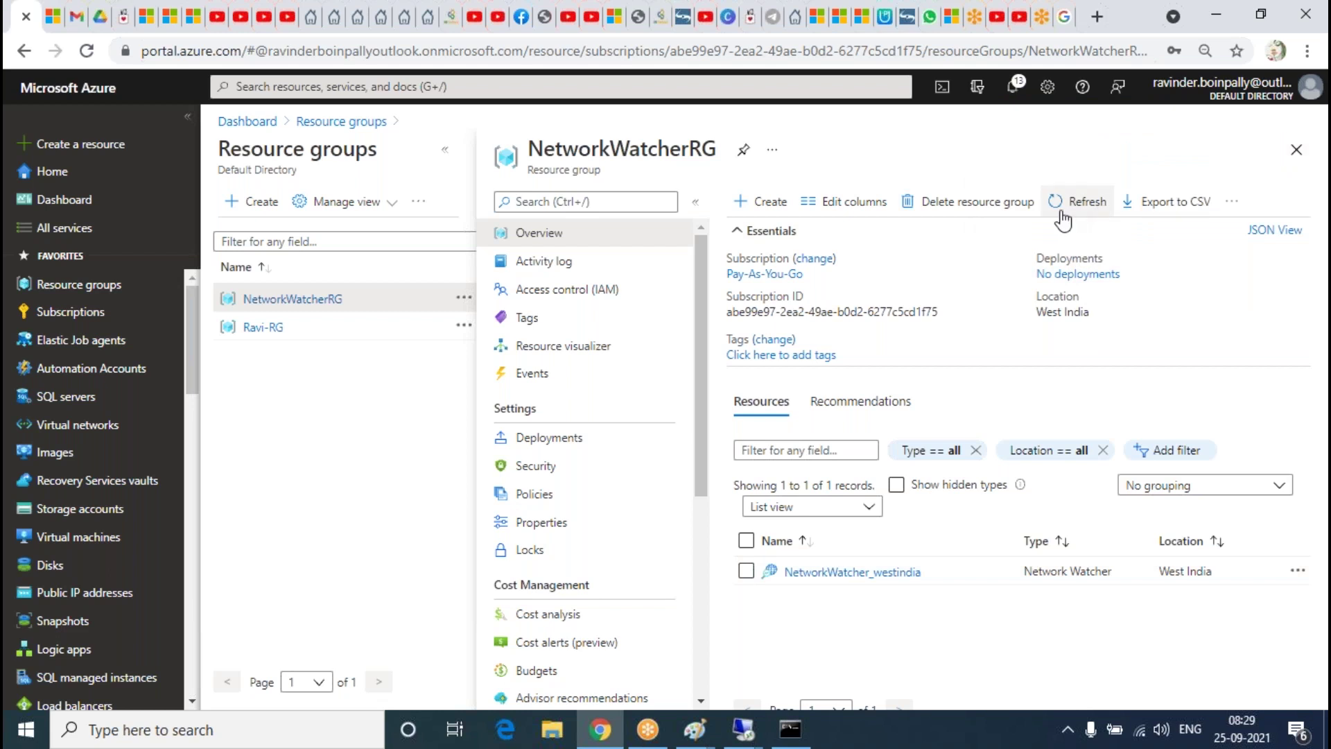
{"action": "left_click", "coordinate": [1083, 204]}
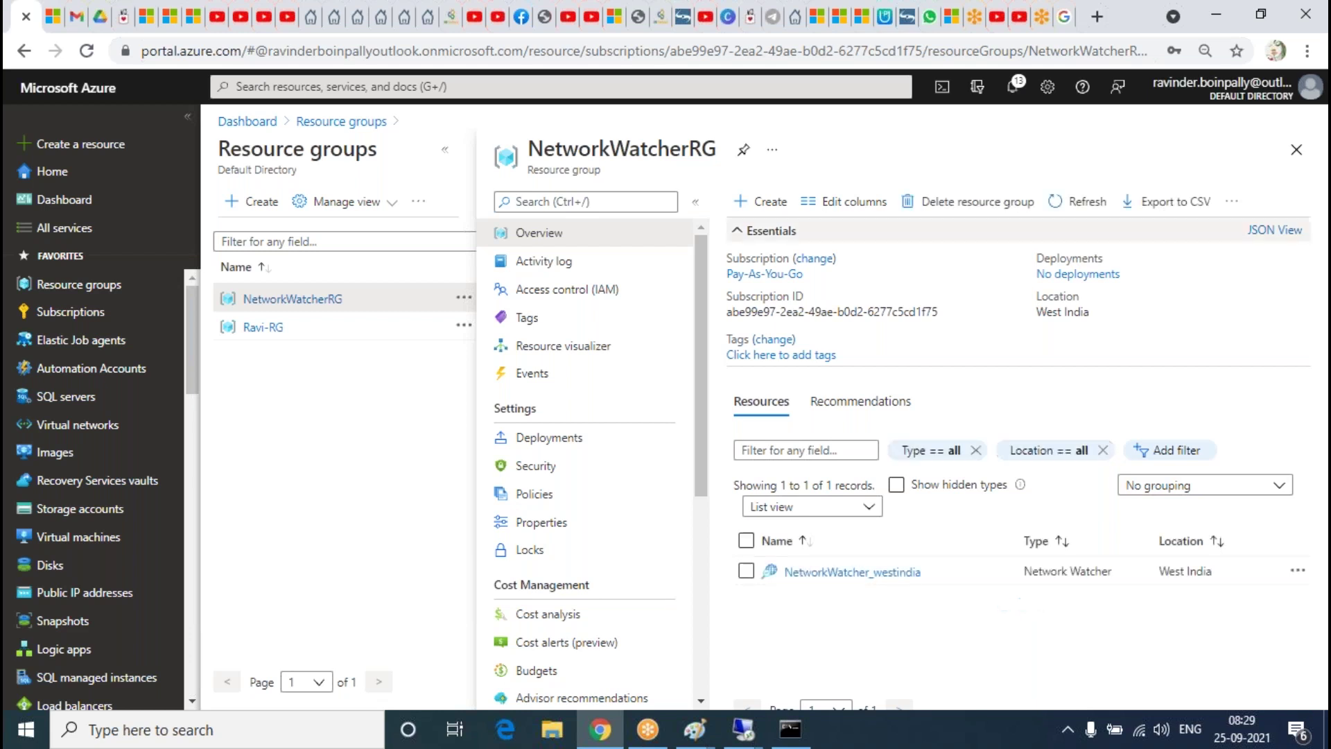
{"action": "left_click", "coordinate": [1078, 202]}
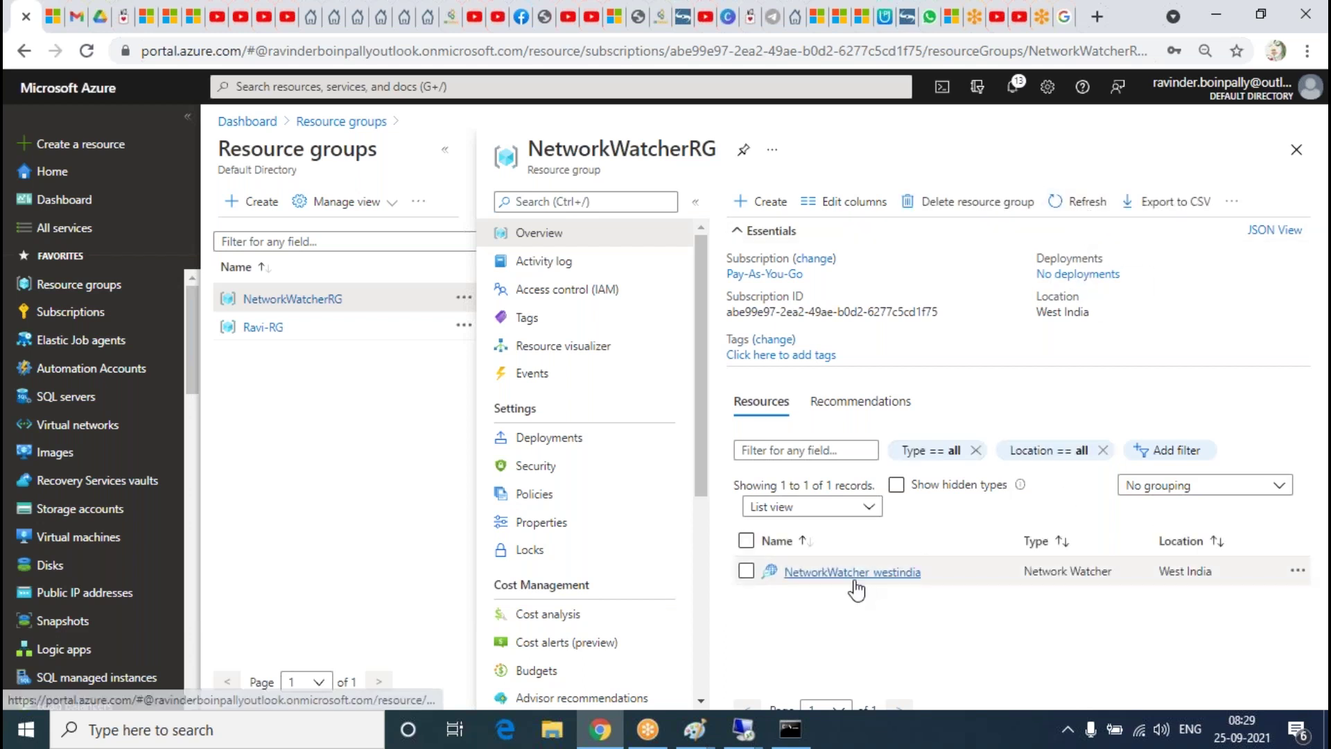
{"action": "left_click", "coordinate": [1102, 201]}
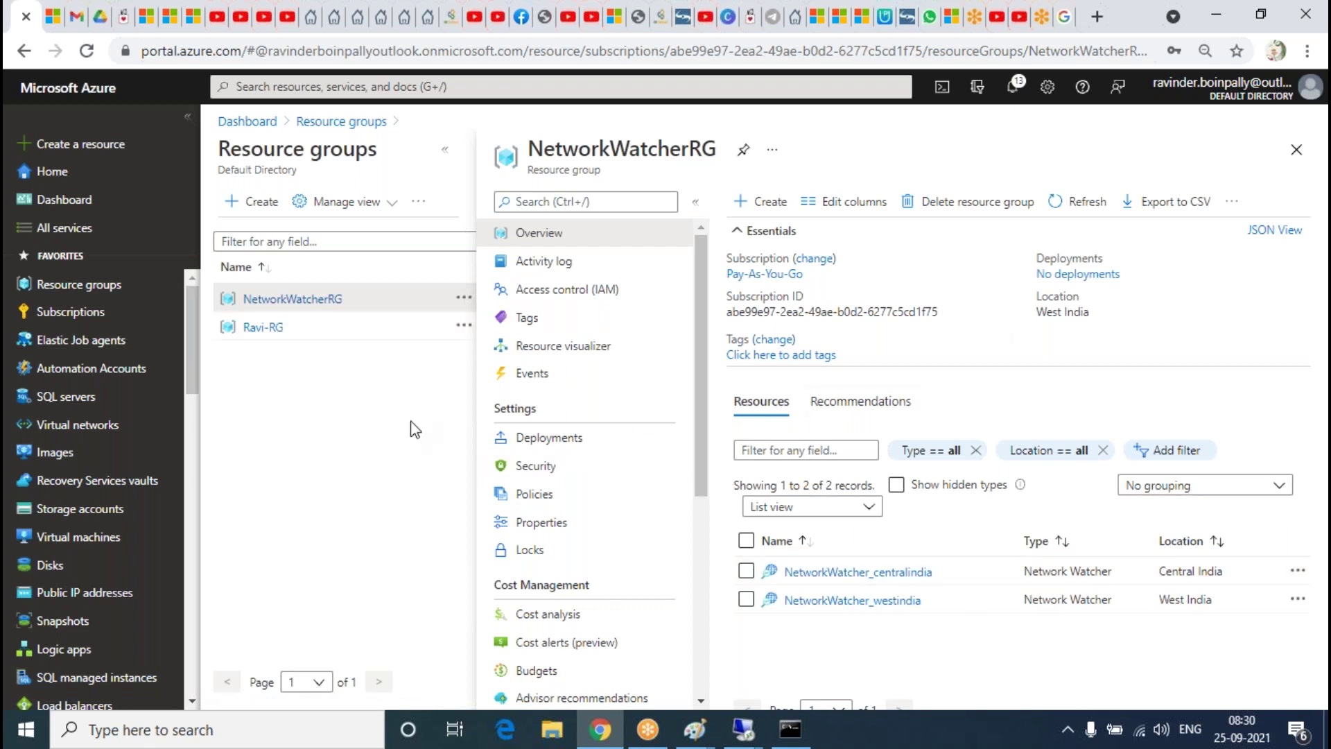
Delete the Ravi-RG resource group, confirming with its pasted name
{"action": "left_click", "coordinate": [274, 330]}
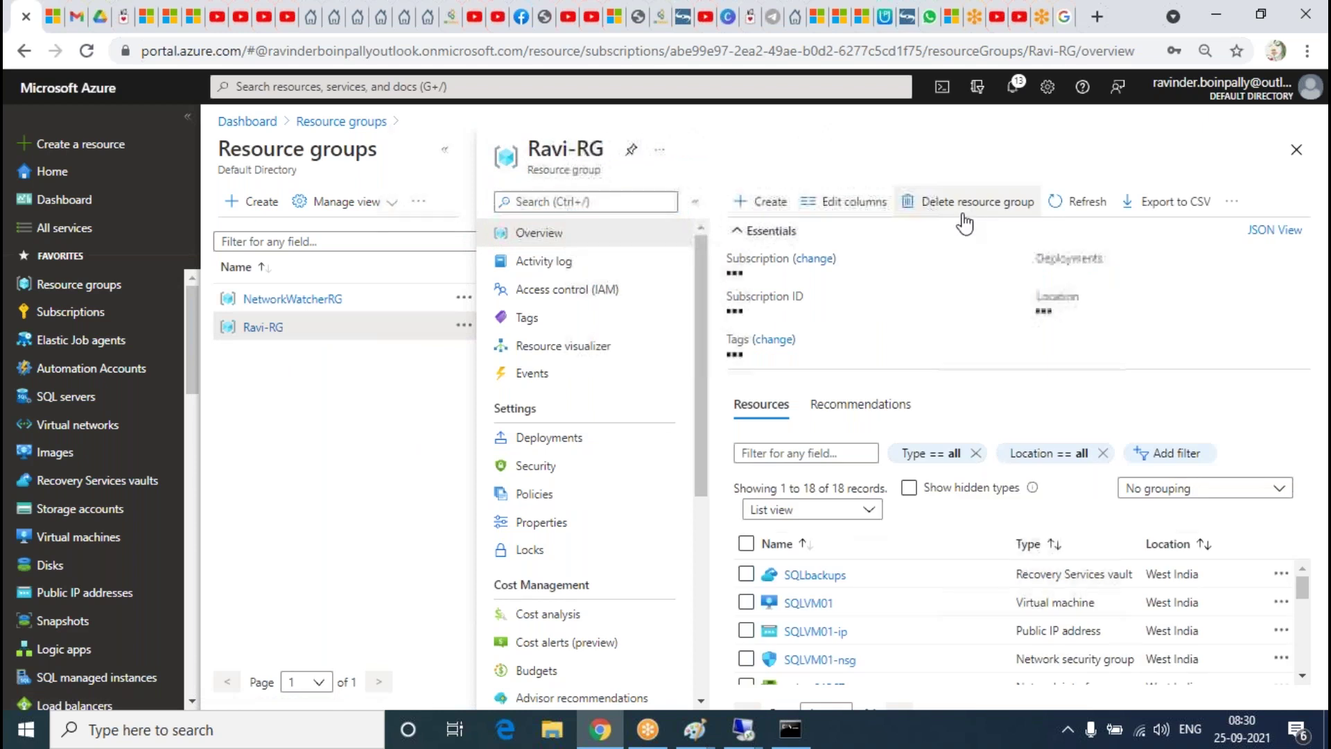
{"action": "left_click", "coordinate": [978, 201]}
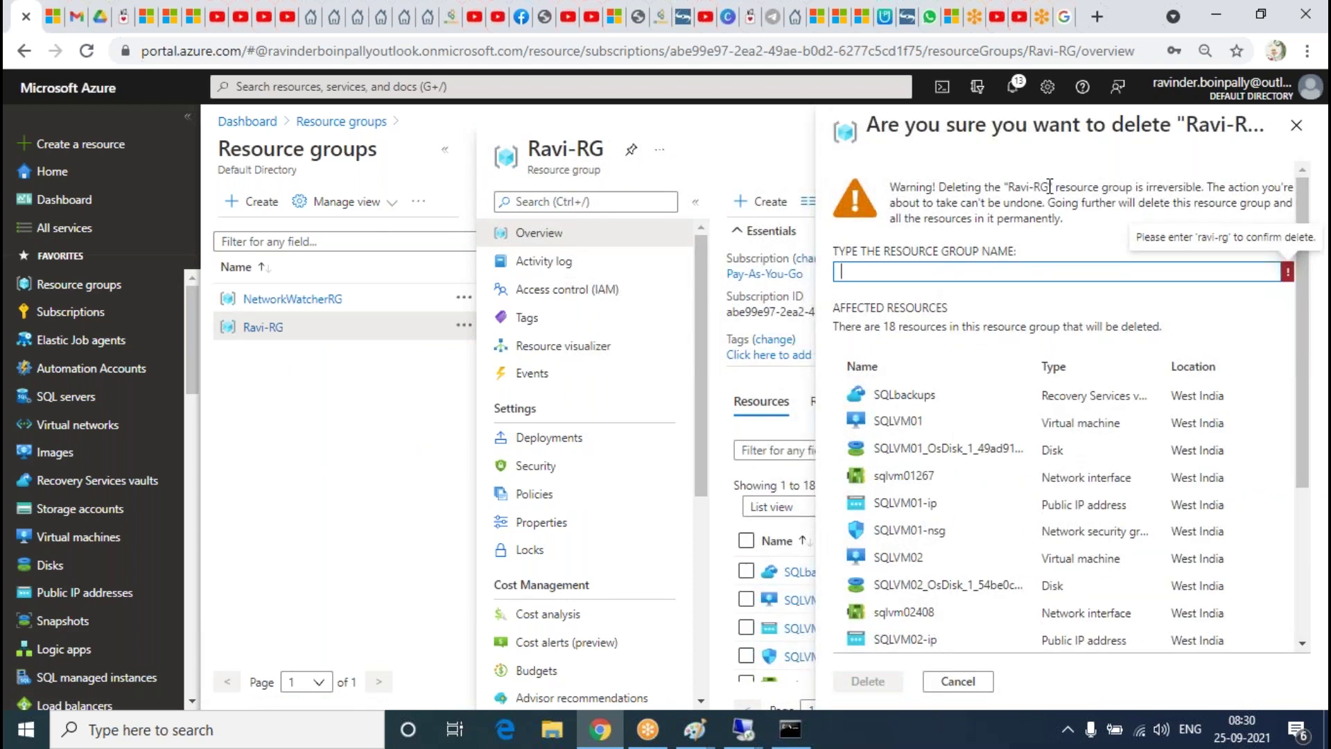
{"action": "left_click_drag", "start_coordinate": [1049, 186], "coordinate": [1014, 186]}
{"action": "left_click", "coordinate": [979, 276]}
{"action": "type", "text": "Ravi-RG"}
{"action": "left_click", "coordinate": [868, 681]}
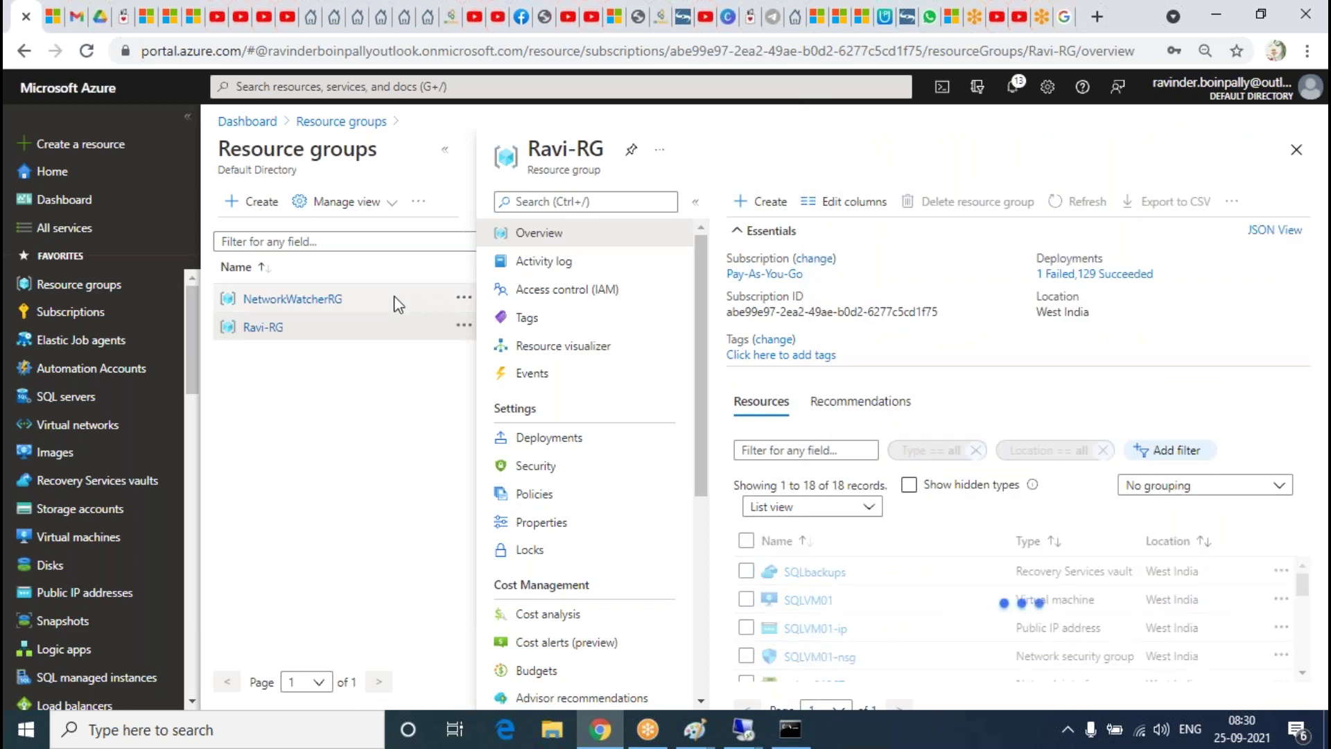
Delete the NetworkWatcherRG resource group, copying and pasting its name to confirm
{"action": "left_click", "coordinate": [319, 299]}
{"action": "left_click", "coordinate": [977, 209]}
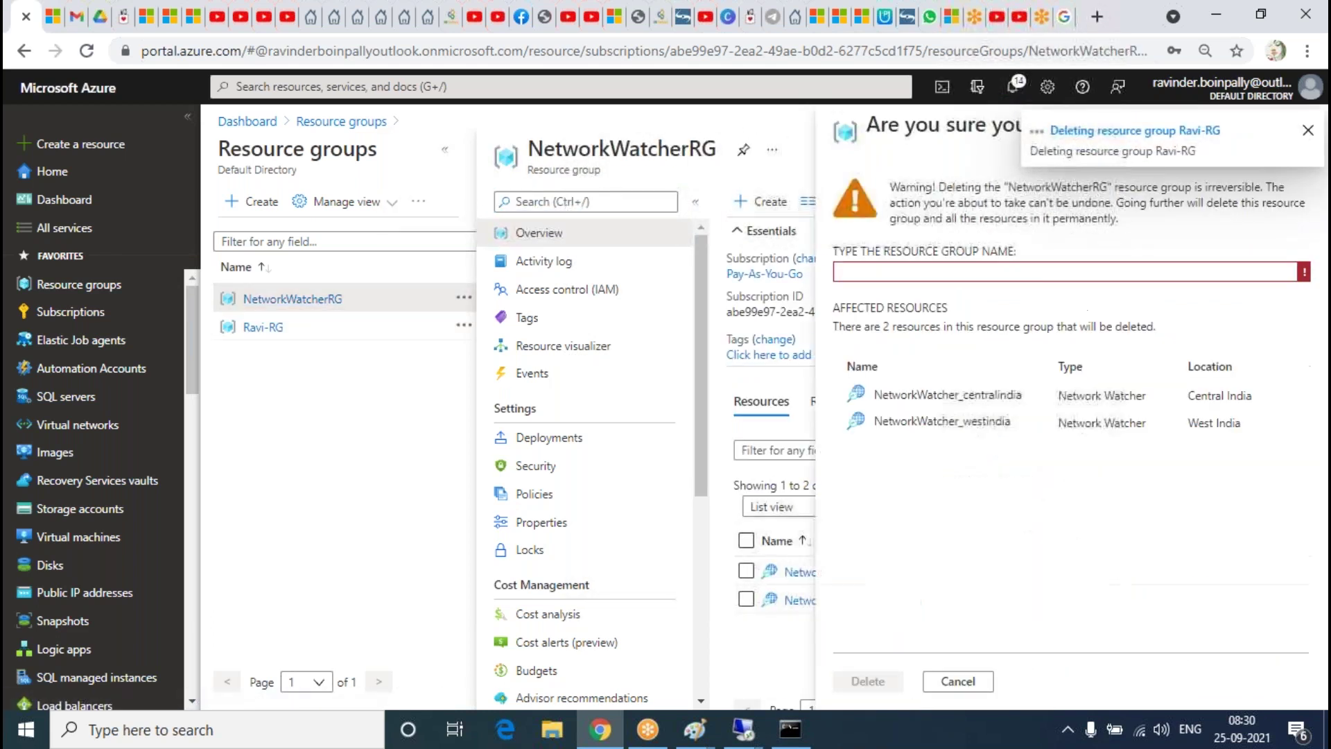
{"action": "left_click_drag", "start_coordinate": [1108, 187], "coordinate": [1009, 186]}
{"action": "key", "text": "ctrl+c"}
{"action": "left_click", "coordinate": [1019, 270]}
{"action": "key", "text": "ctrl+v"}
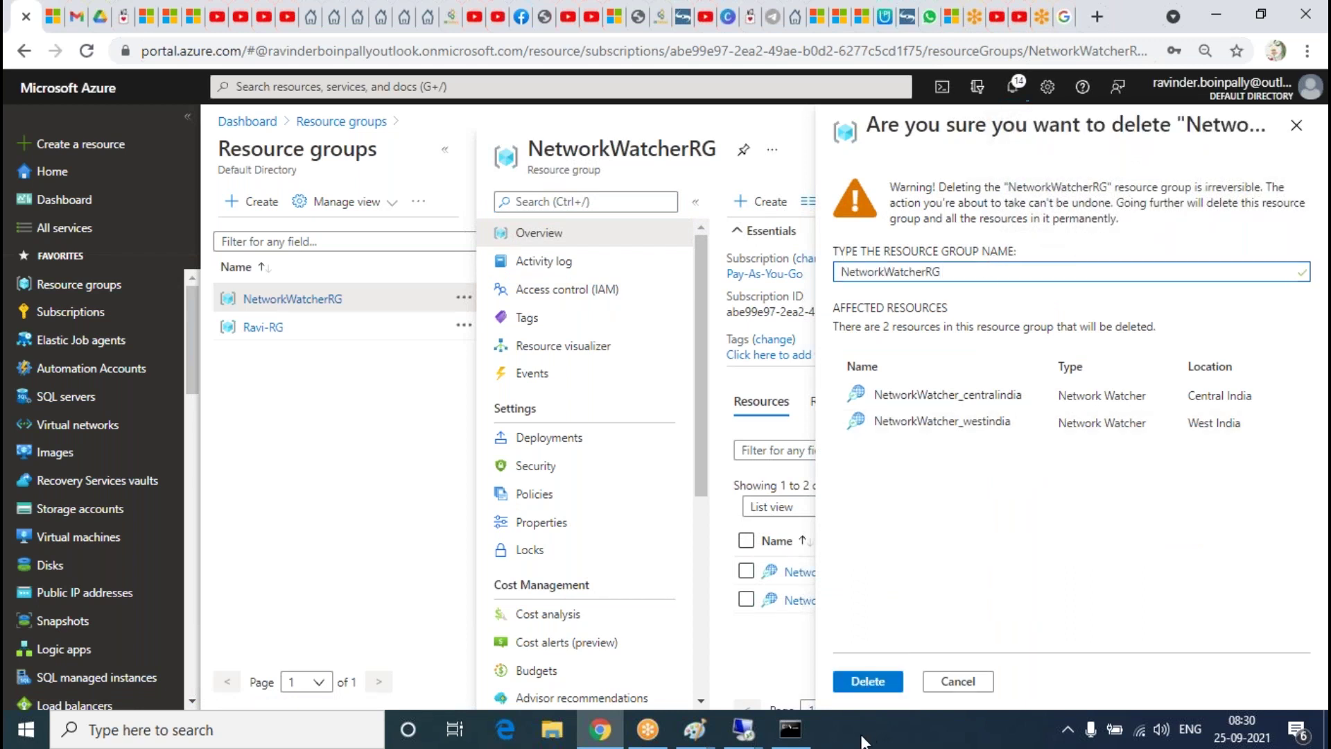
{"action": "left_click", "coordinate": [868, 681]}
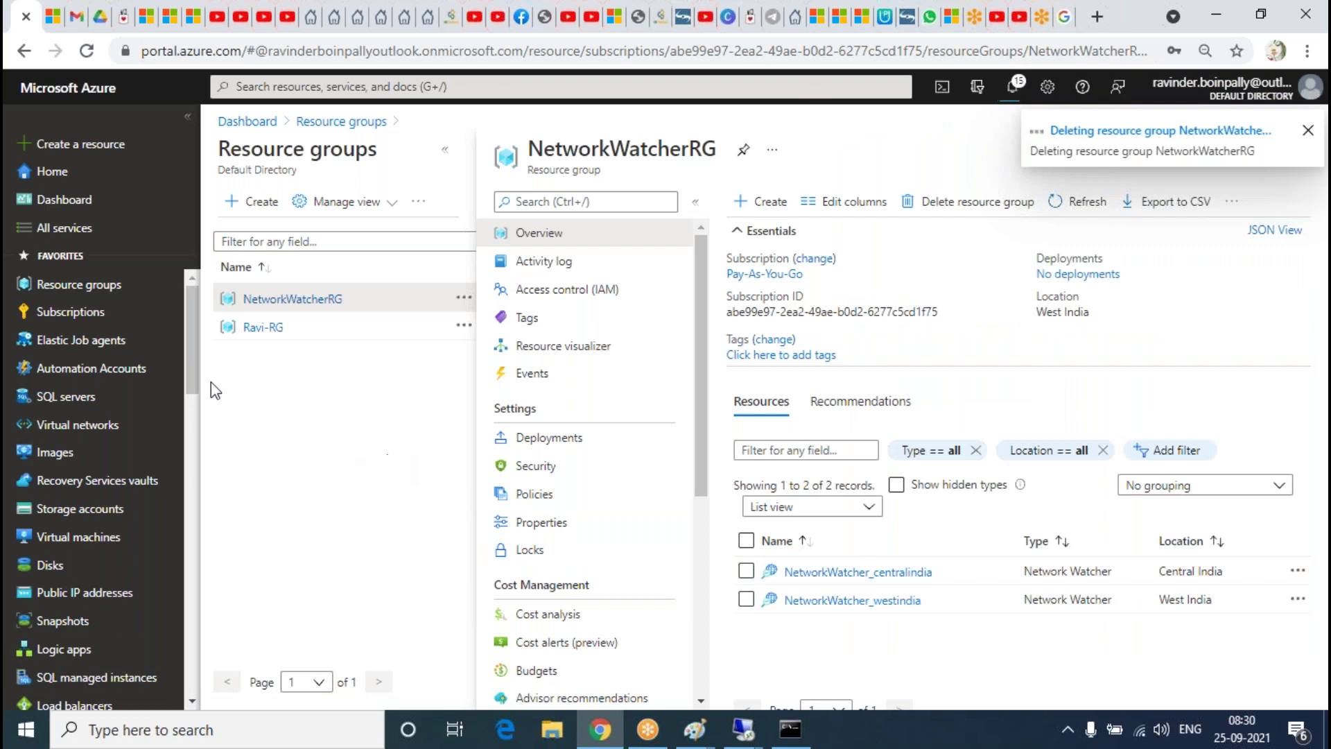
Visit the Subscriptions page and come back to the resource groups list
{"action": "left_click", "coordinate": [89, 316]}
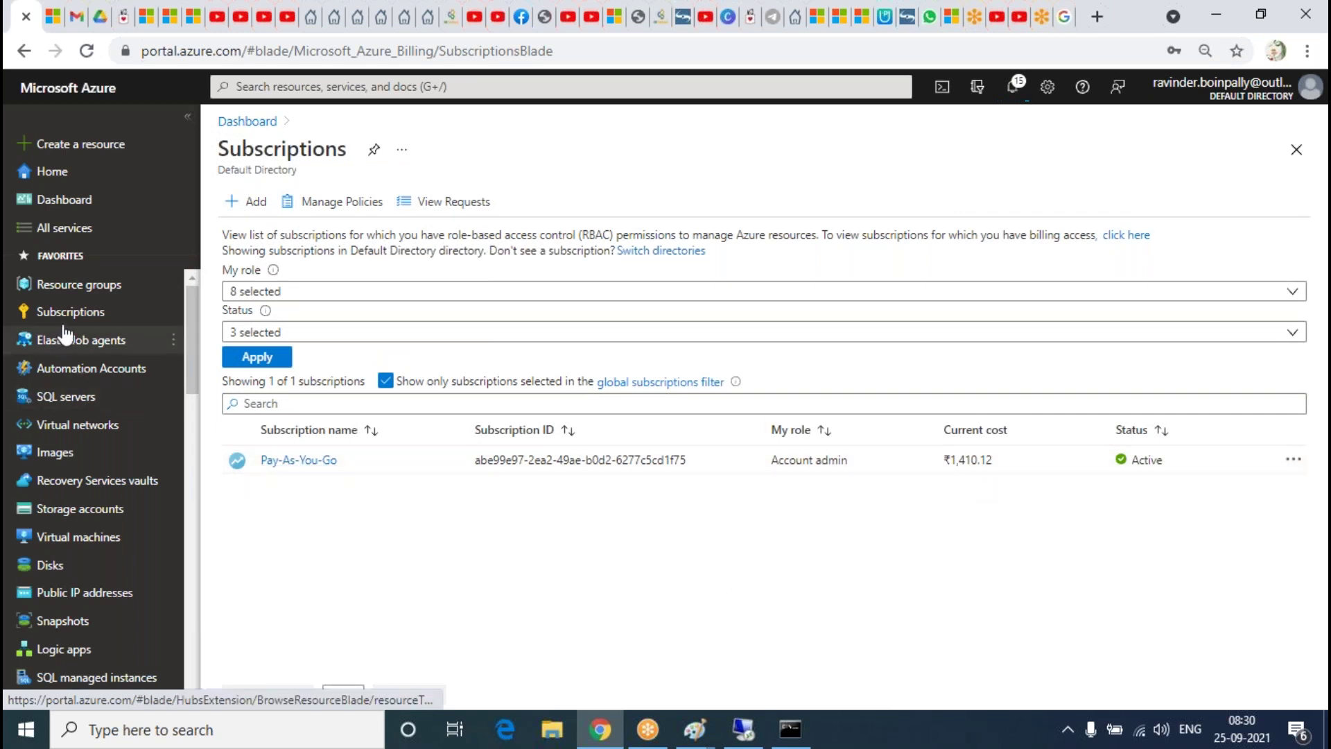
{"action": "left_click", "coordinate": [82, 285]}
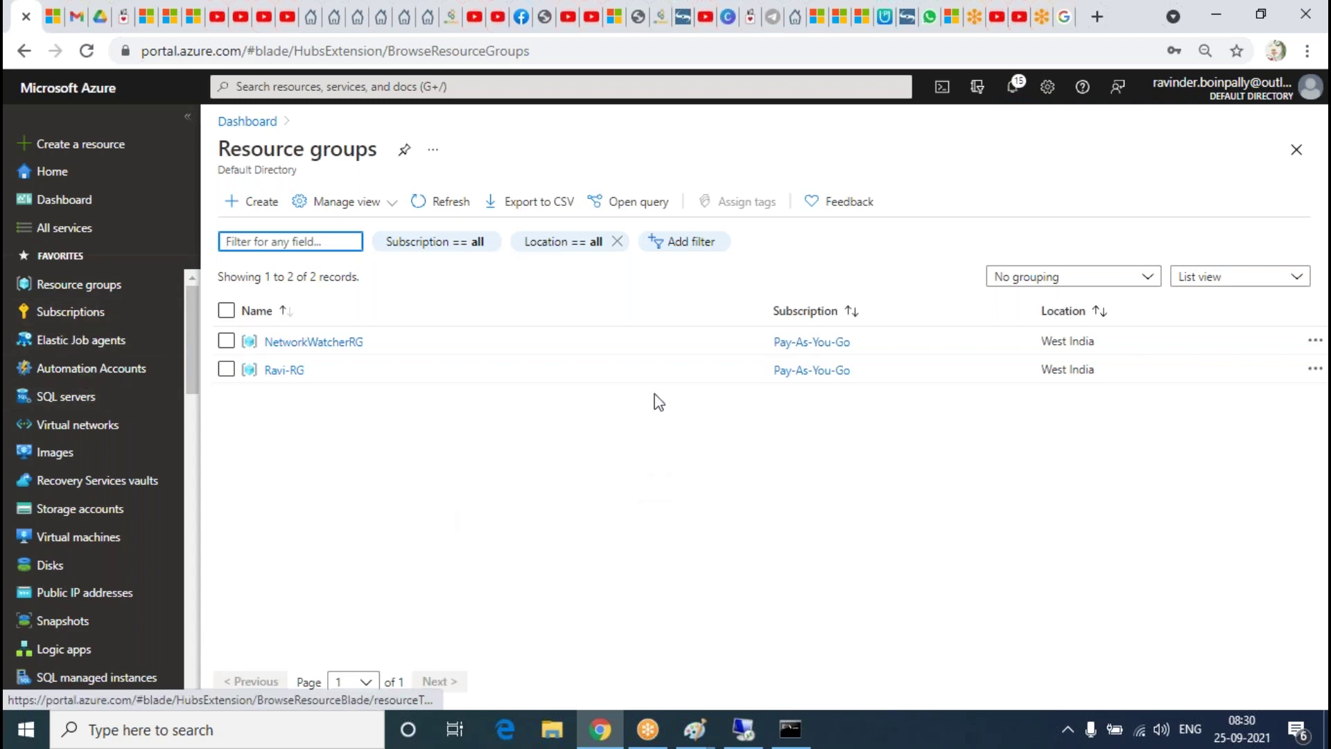
{"action": "left_click", "coordinate": [859, 531]}
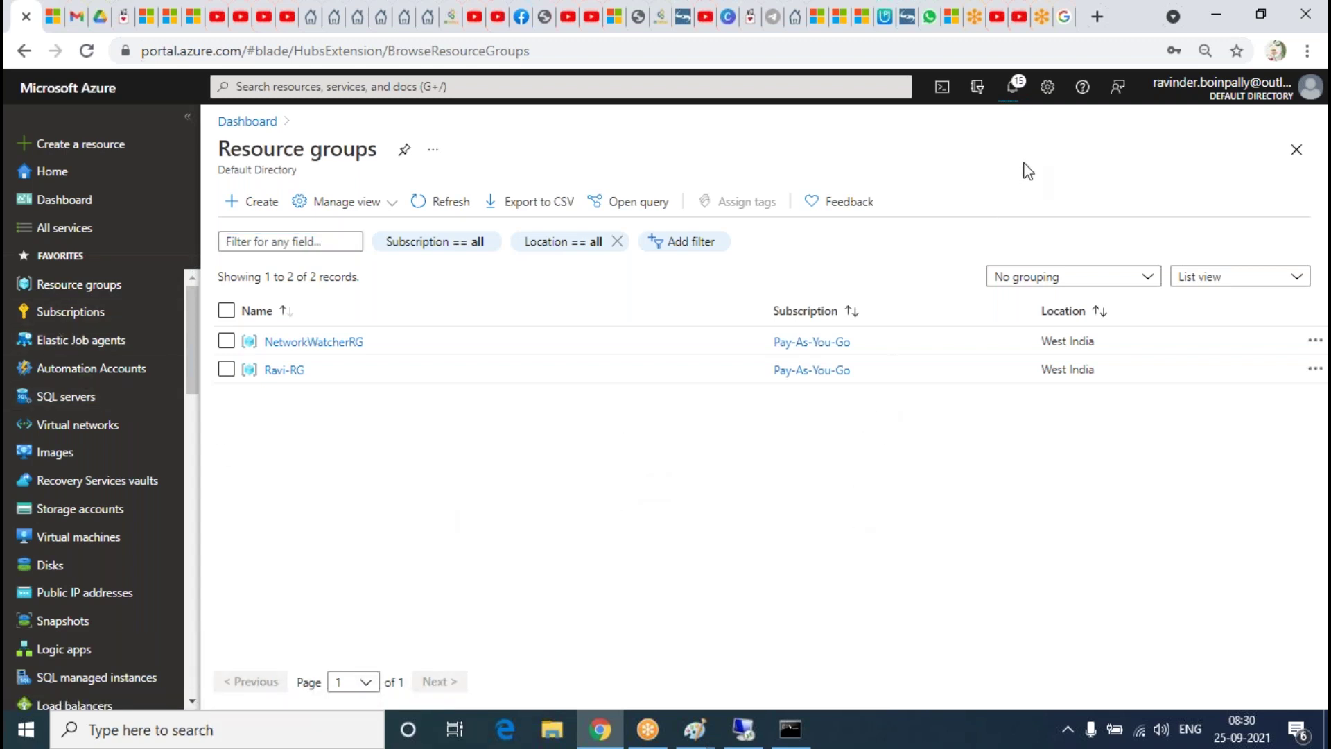
Check notifications for the running Ravi-RG and NetworkWatcherRG deletions and refresh the resource groups list
{"action": "left_click", "coordinate": [1014, 86]}
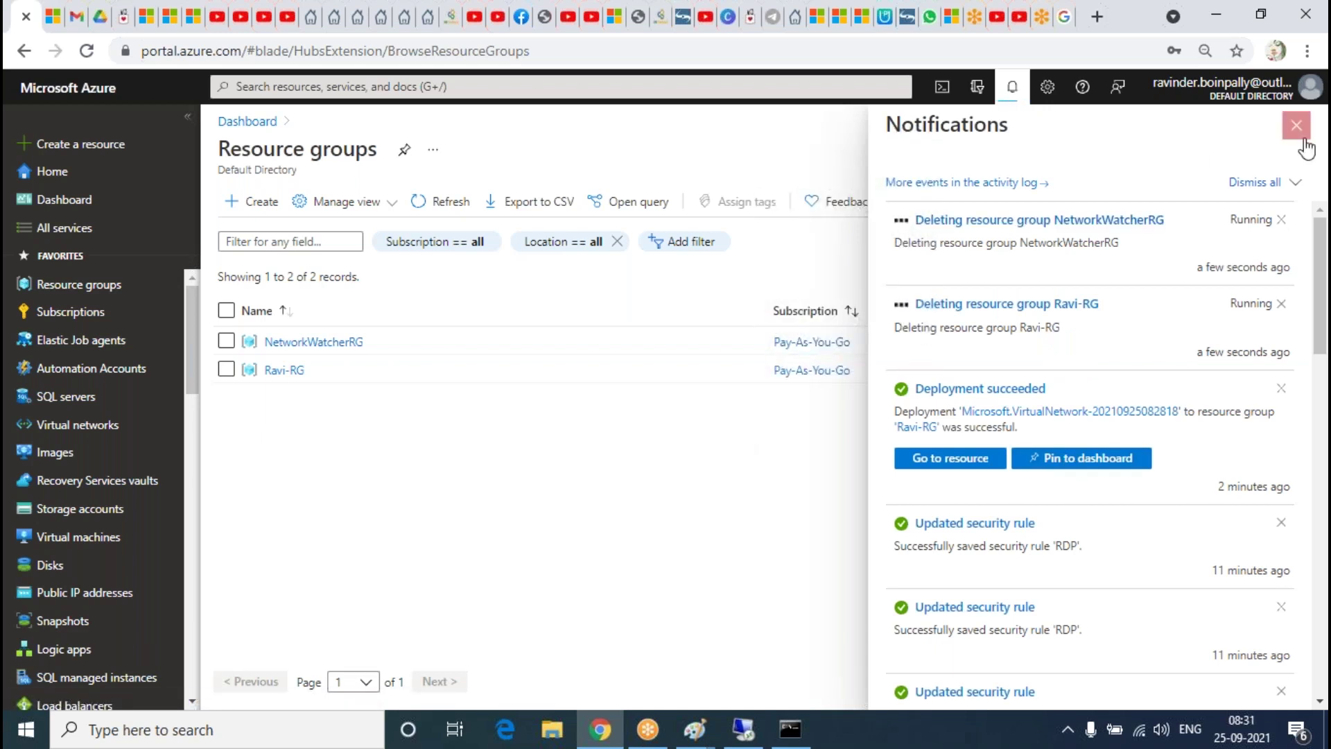
{"action": "left_click", "coordinate": [89, 287]}
{"action": "mouse_move", "coordinate": [695, 729]}
{"action": "left_click", "coordinate": [569, 648]}
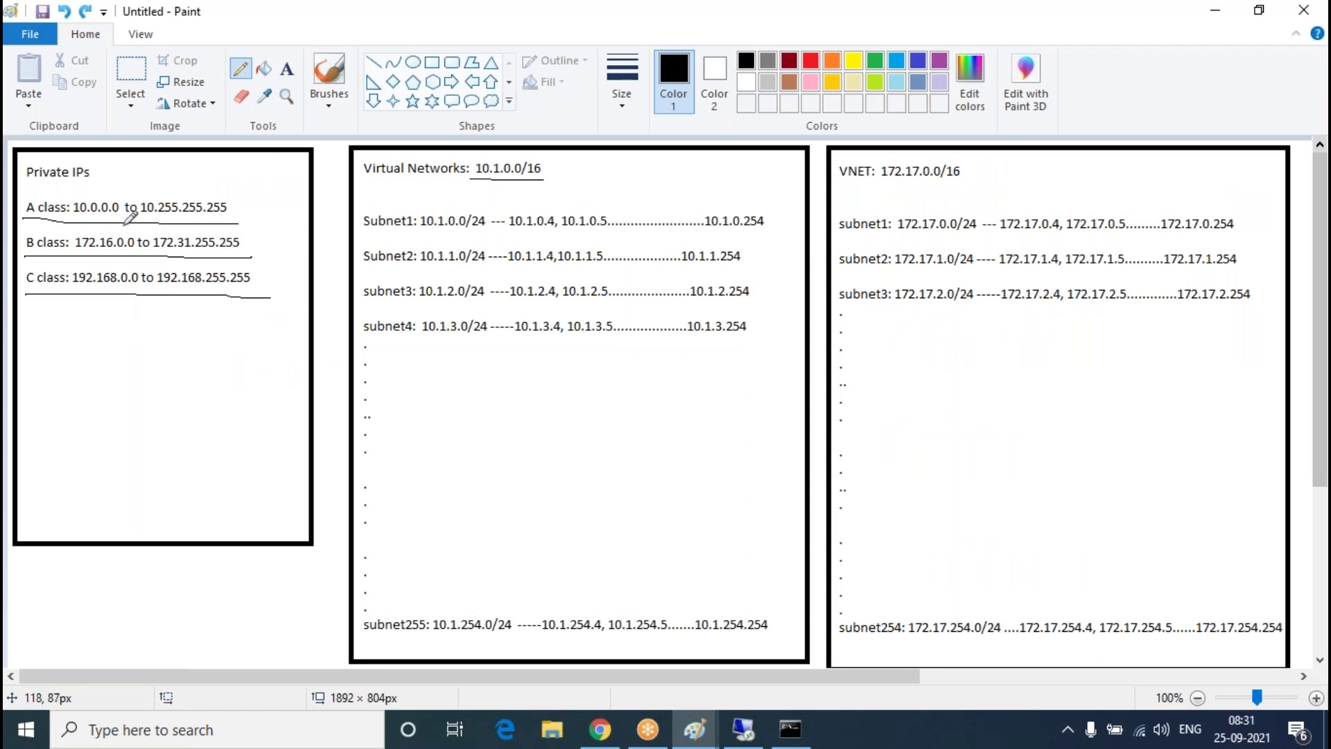
{"action": "left_click", "coordinate": [1215, 10]}
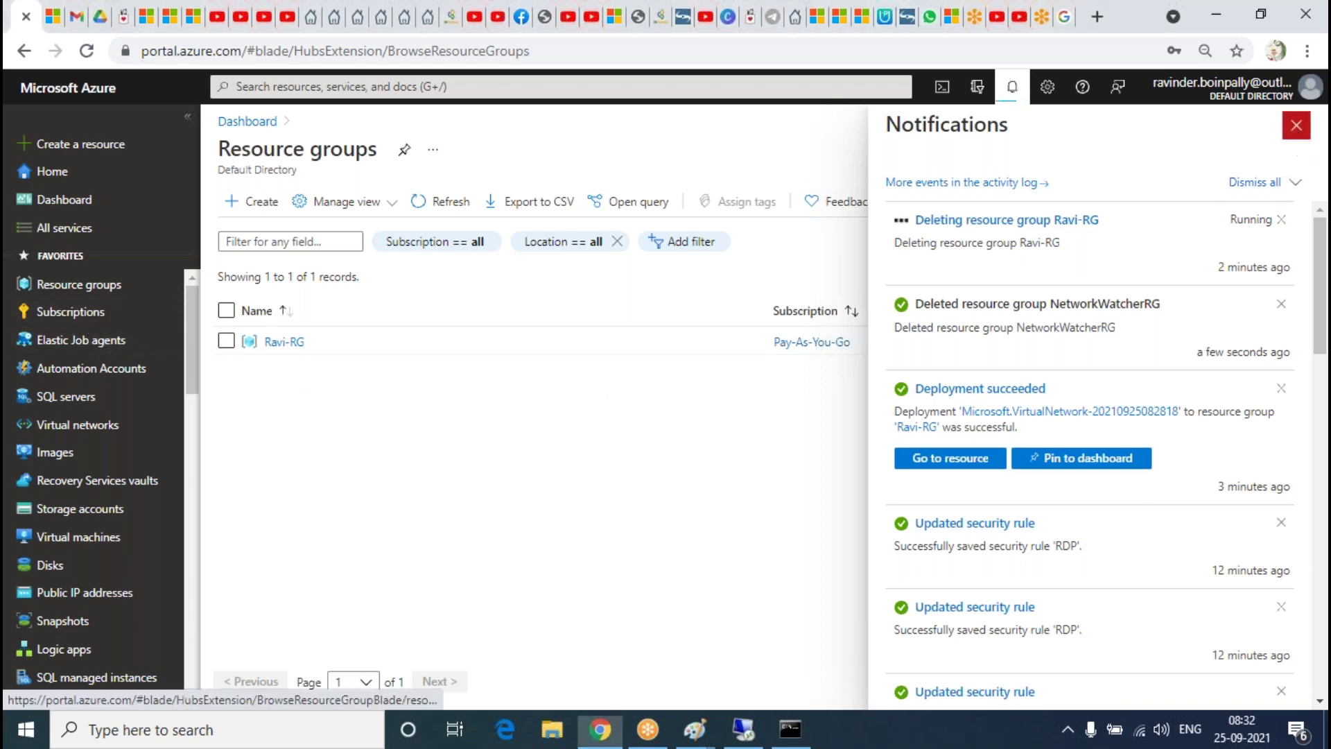
{"action": "left_click", "coordinate": [1296, 125]}
Review the cost overview of the Pay-As-You-Go subscription
{"action": "left_click", "coordinate": [72, 316]}
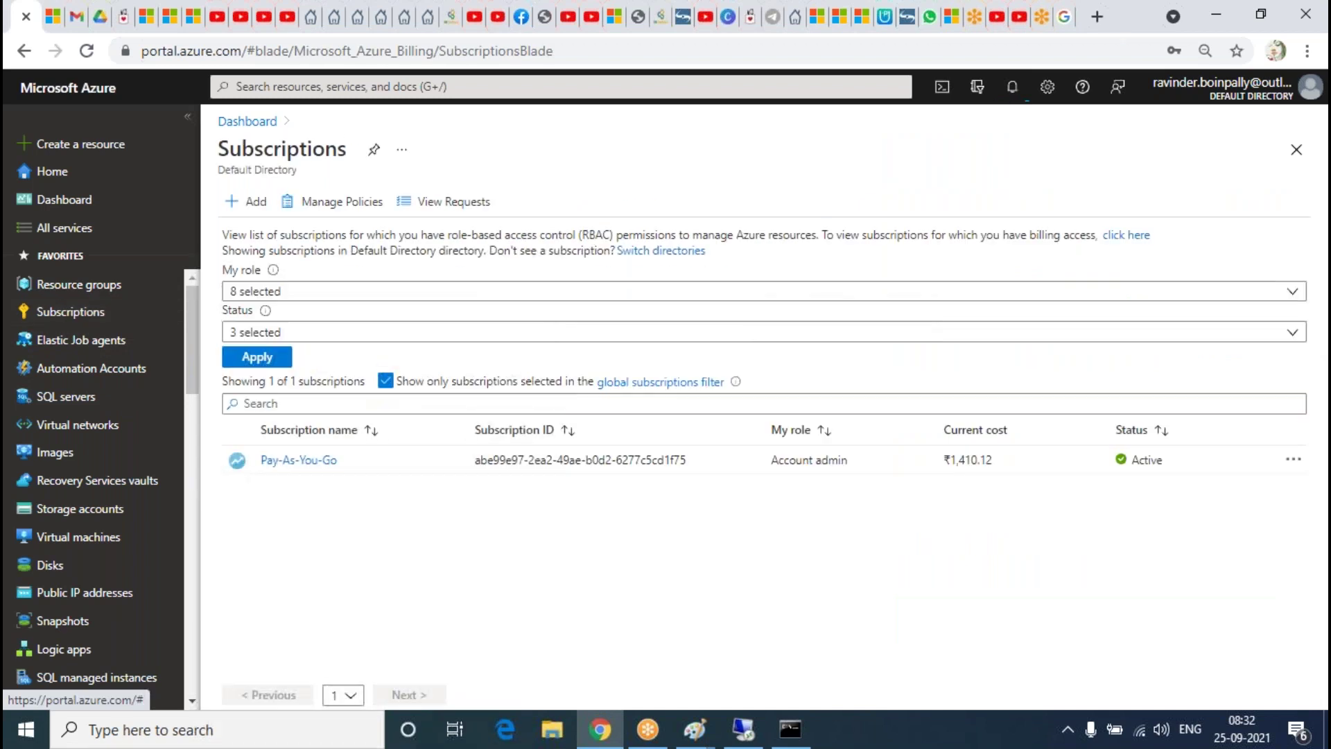
{"action": "left_click", "coordinate": [324, 461]}
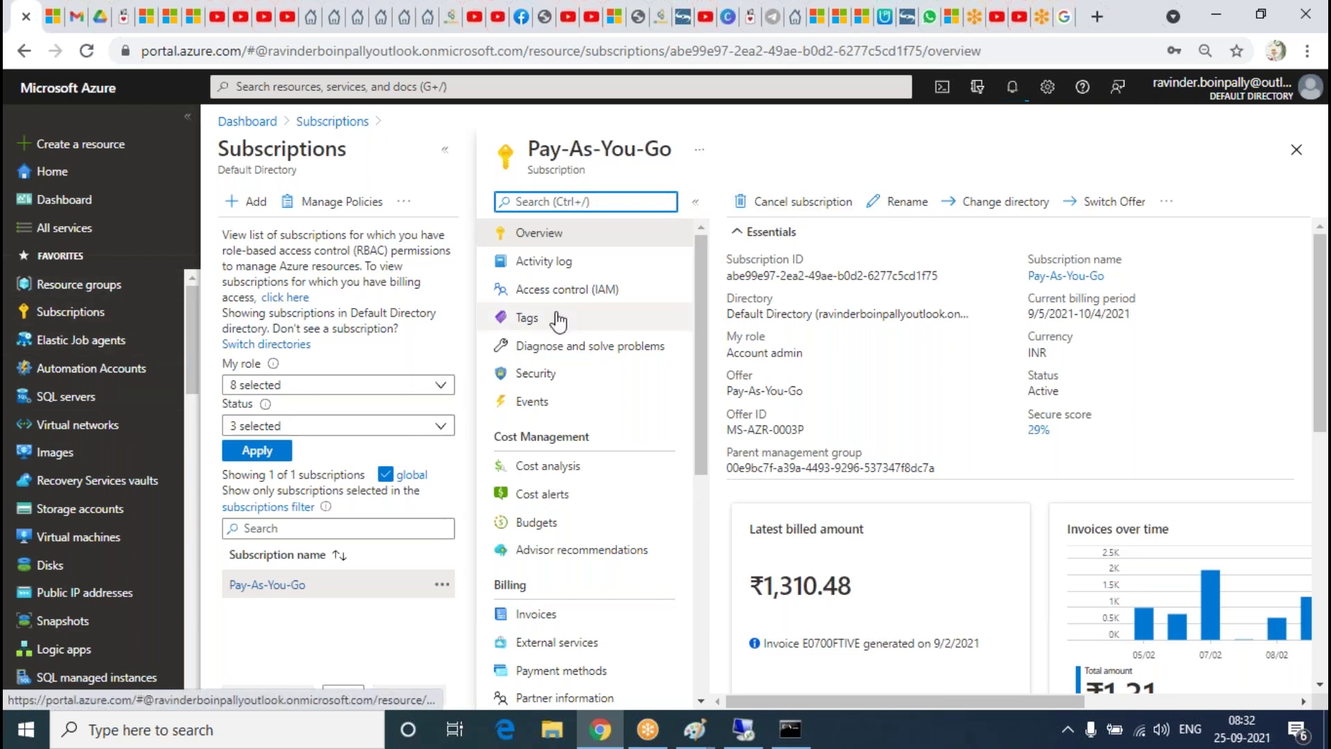
{"action": "left_click", "coordinate": [75, 313]}
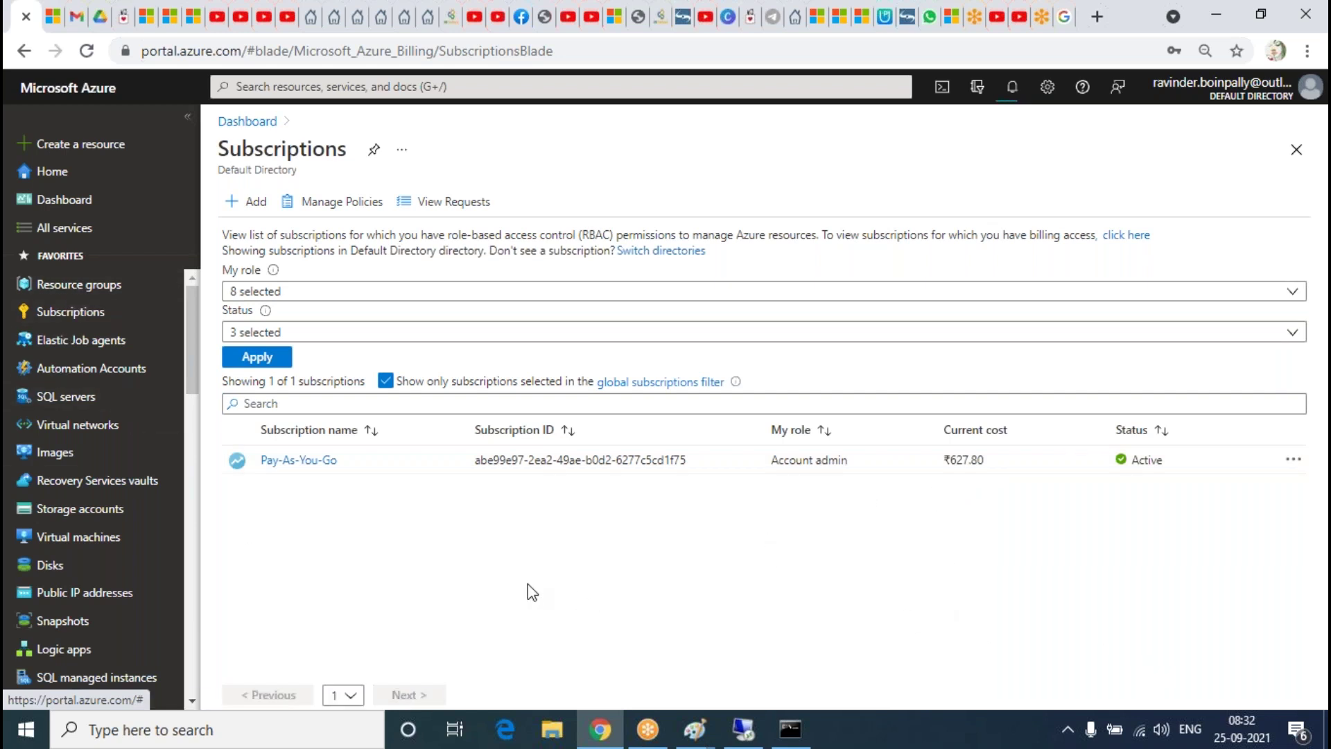
Confirm only Ravi-RG remains in Resource groups, then bring the Paint private IP notes forward
{"action": "left_click", "coordinate": [78, 286]}
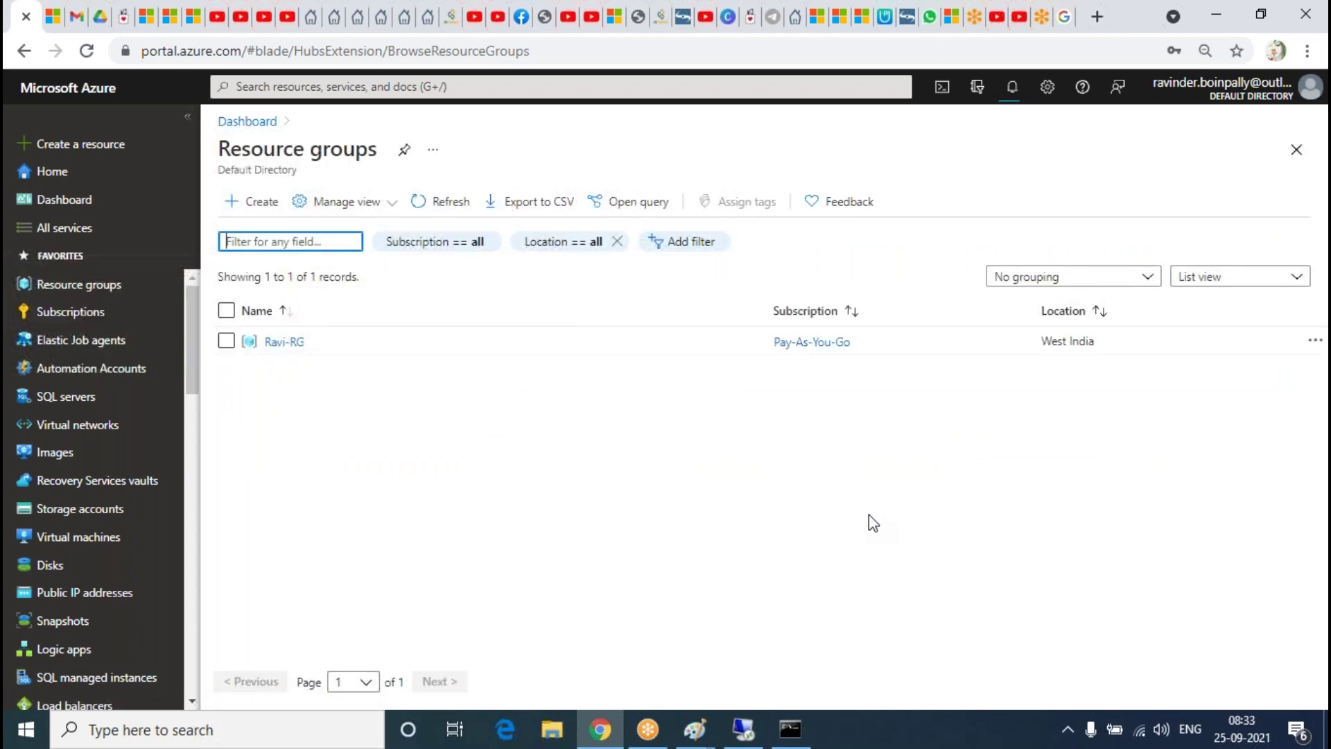
{"action": "left_click", "coordinate": [693, 734]}
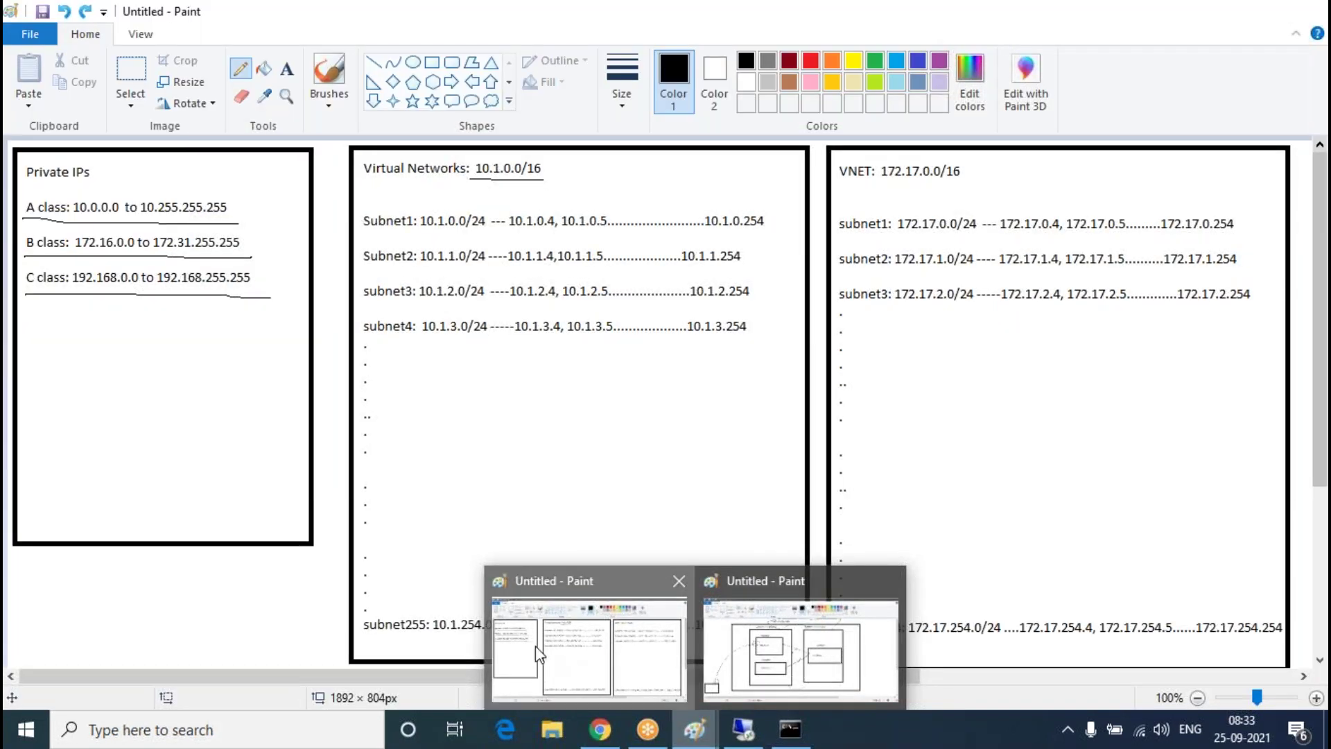
{"action": "left_click", "coordinate": [505, 631]}
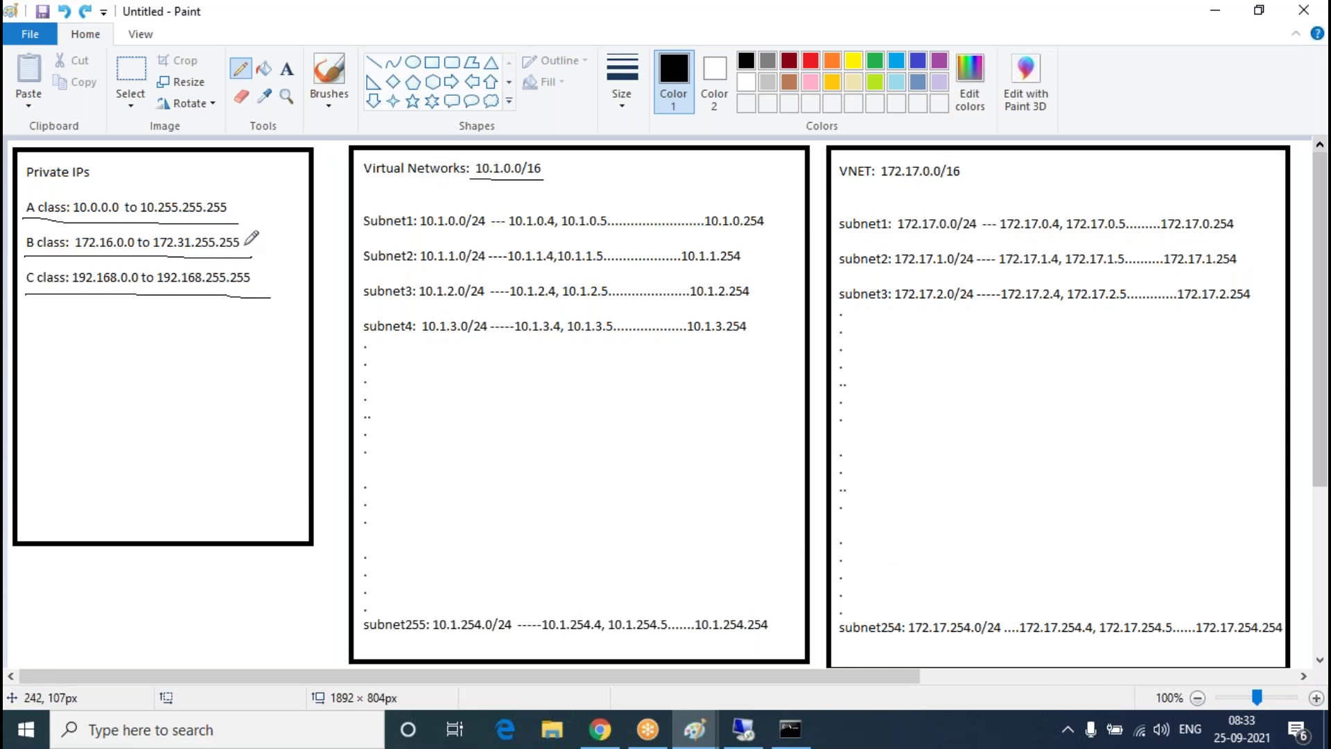